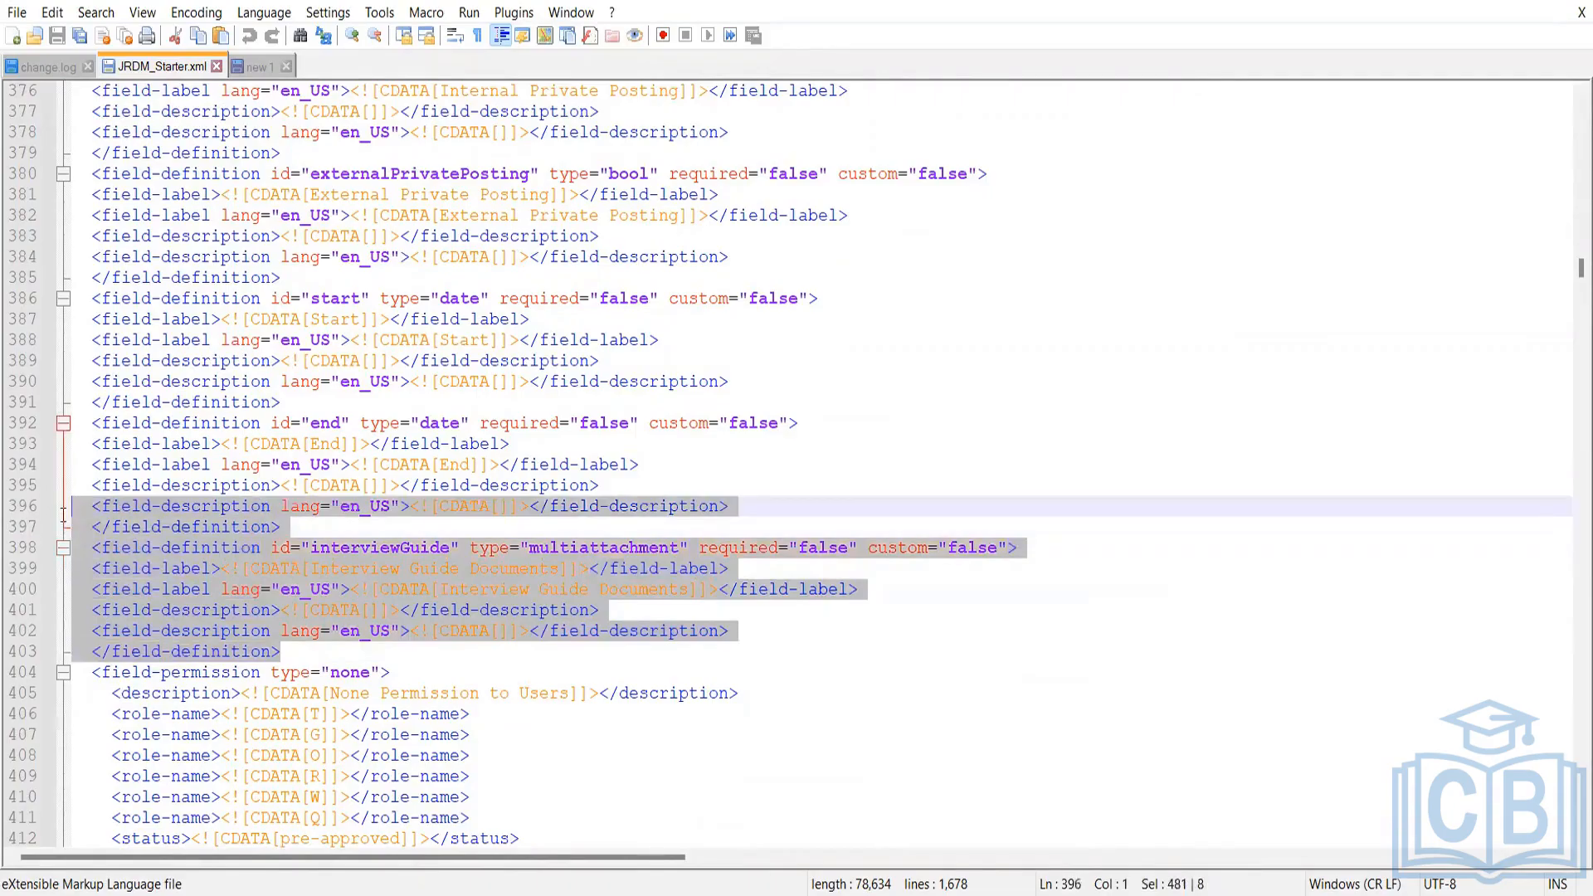
# Insert a blank line after the interviewGuide field definition, just above the field-permission block of type "none".
pyautogui.click(289, 651)
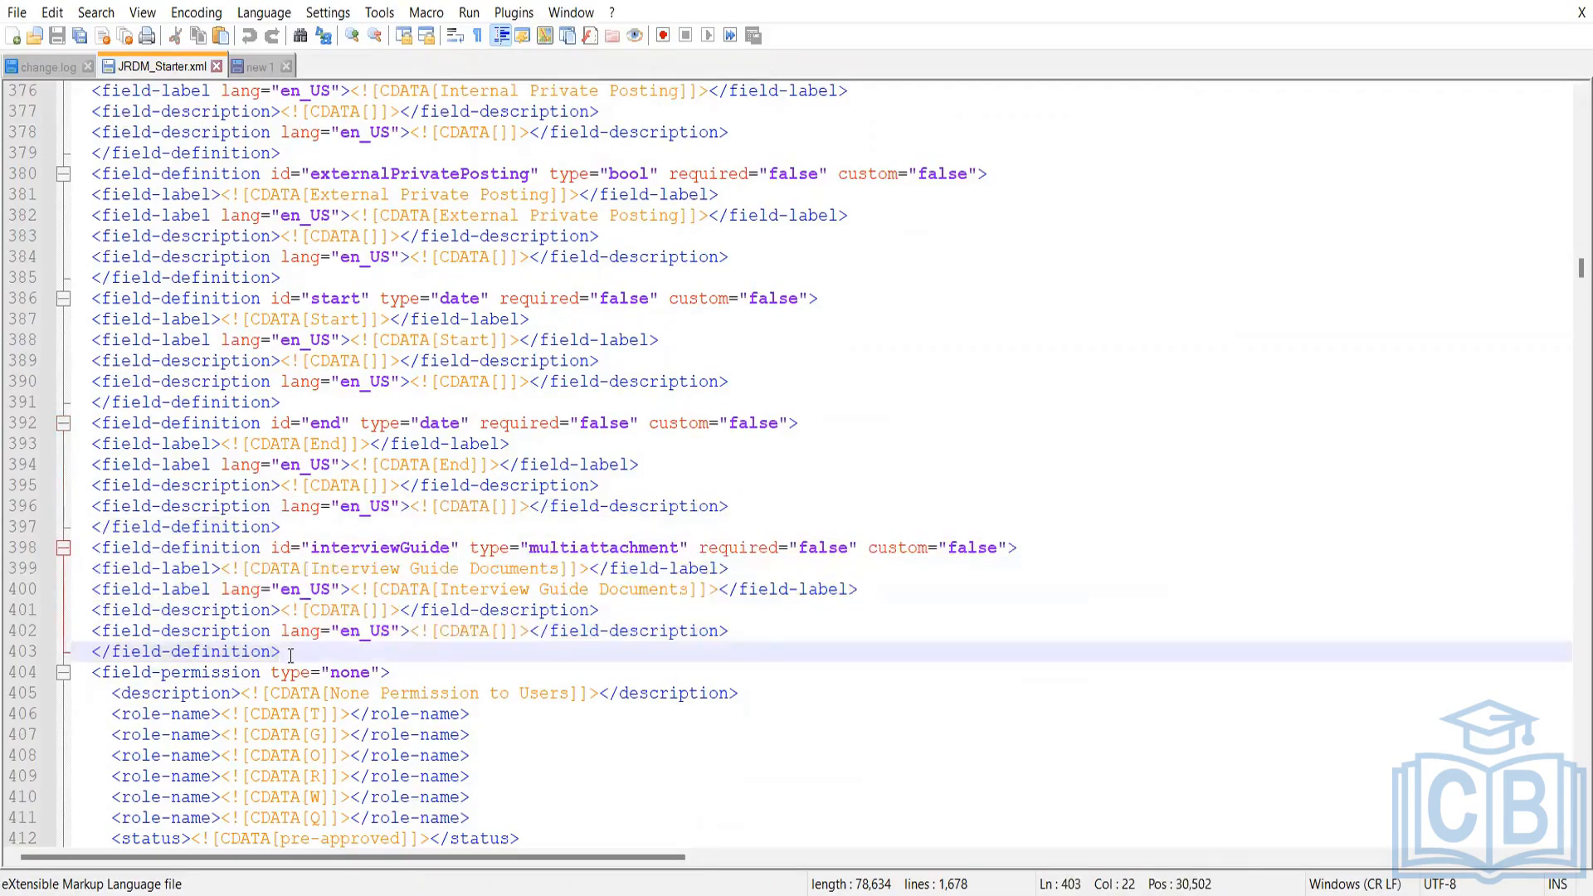
pyautogui.press('Return')
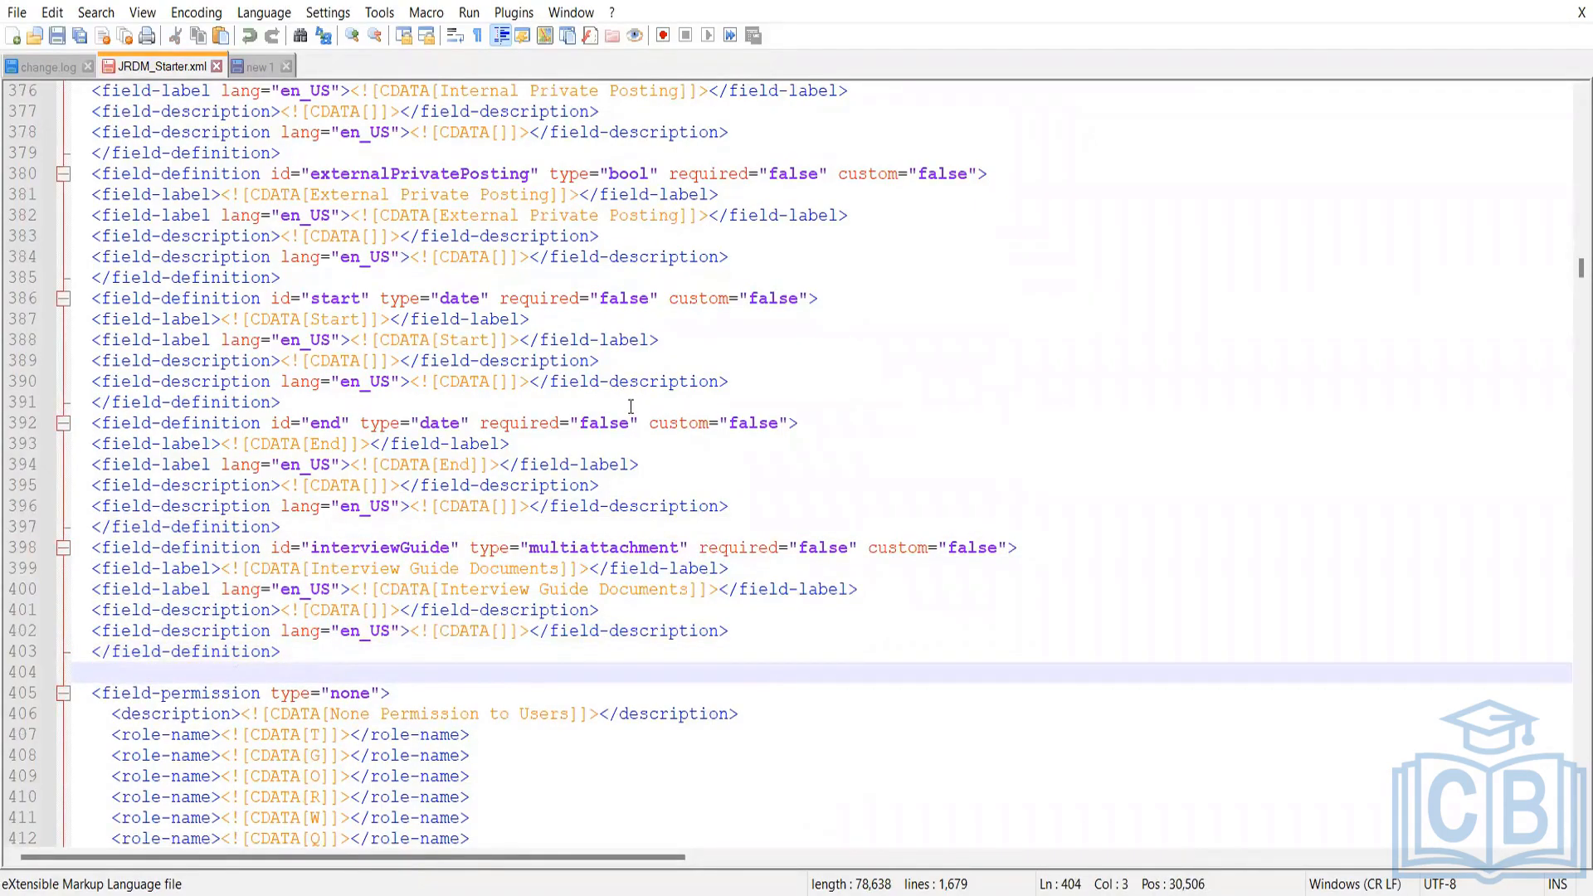
pyautogui.scroll(-3, 603, 520)
pyautogui.scroll(-3, 603, 520)
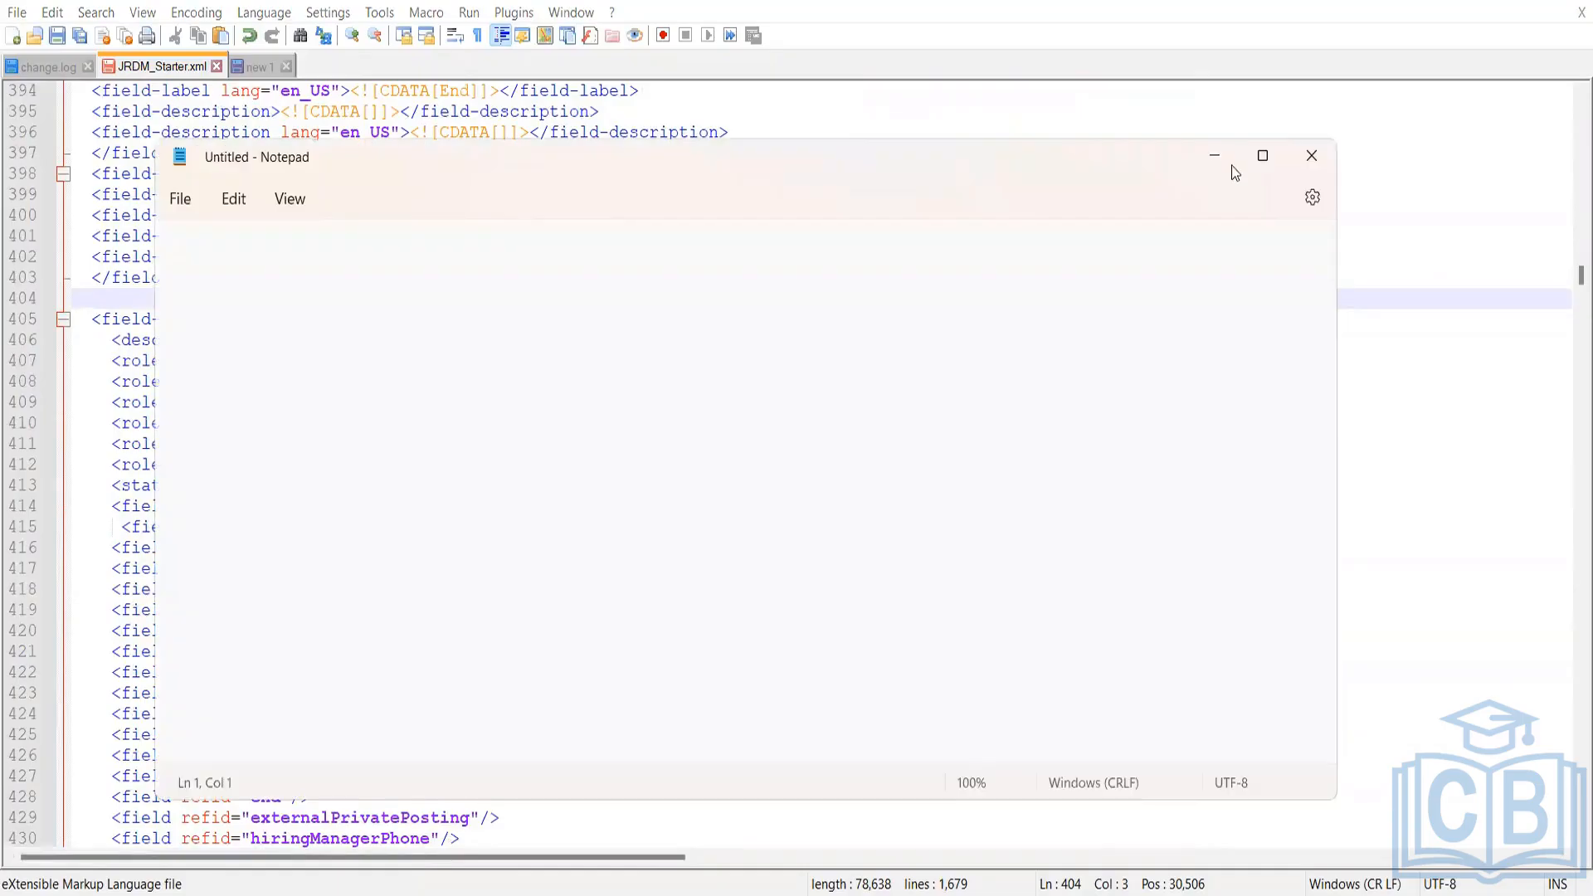
# Switch to a maximized blank Notepad window and write the status line "Pre approved, approved and closed", followed by a new line.
pyautogui.click(1263, 155)
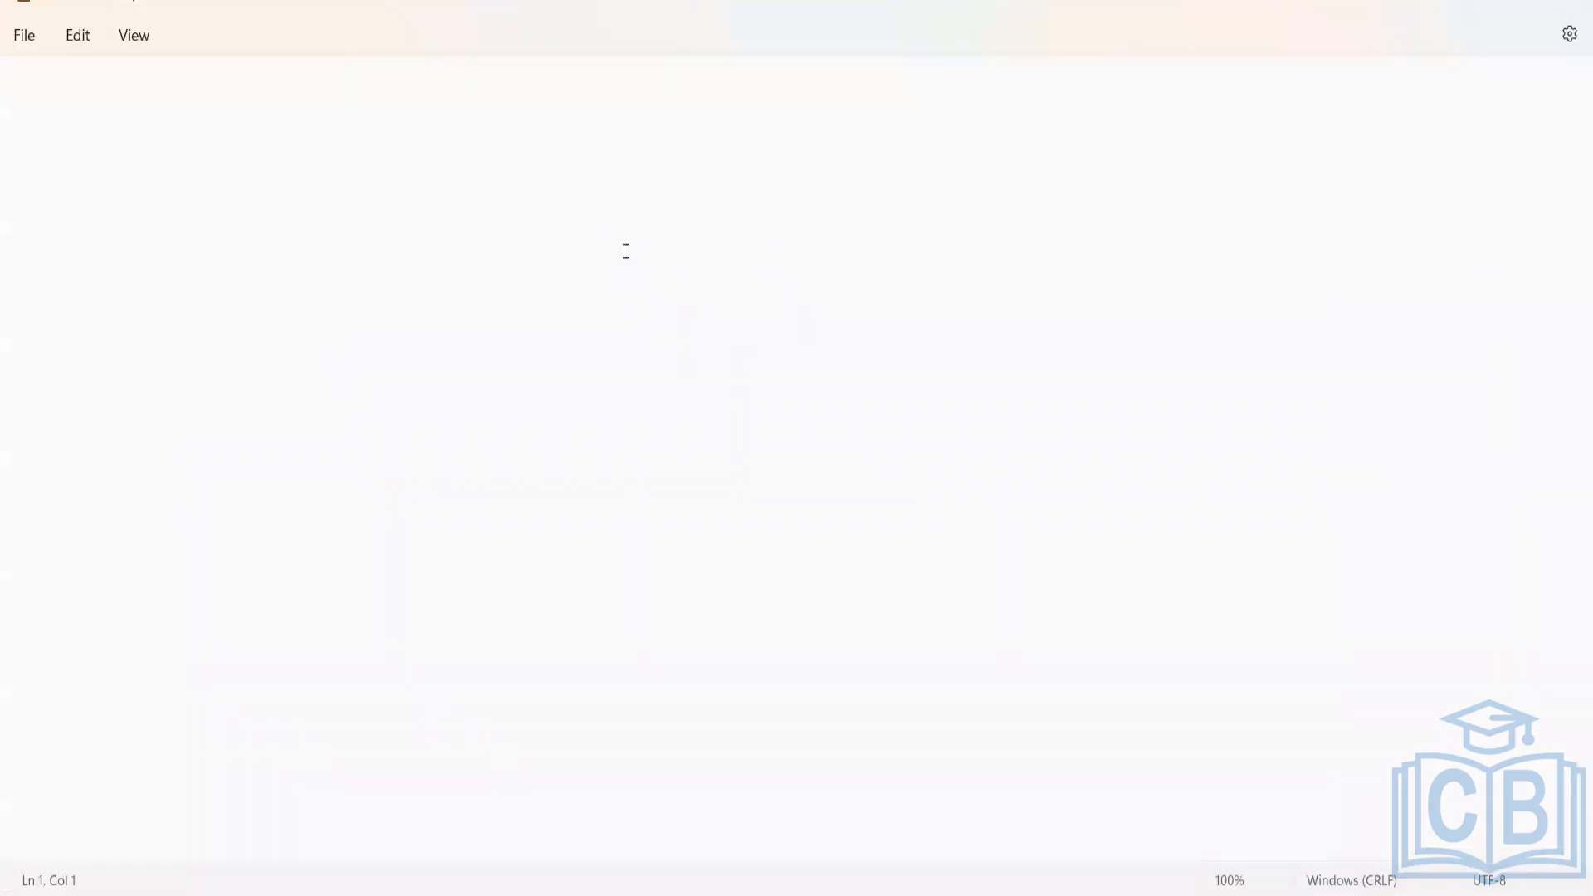
pyautogui.write('Pre approved, approved an')
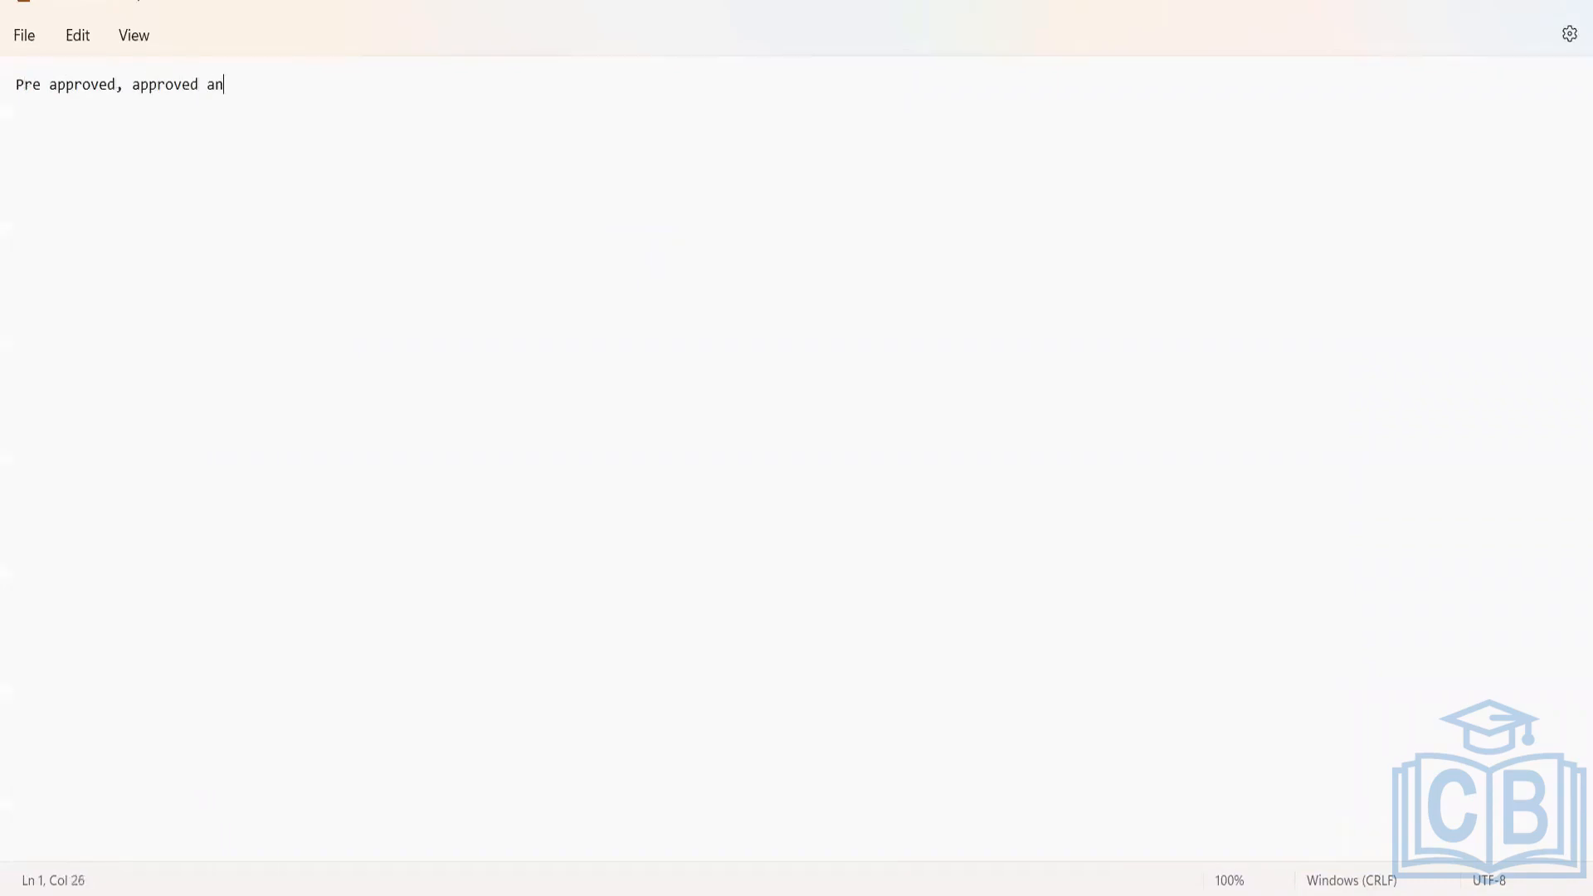
pyautogui.write('d closed')
pyautogui.press('Return')
# Add the explanation "(pending with route map)" directly after "Pre approved" in the status line.
pyautogui.click(115, 85)
pyautogui.moveTo(113, 86); pyautogui.dragTo(8, 84)
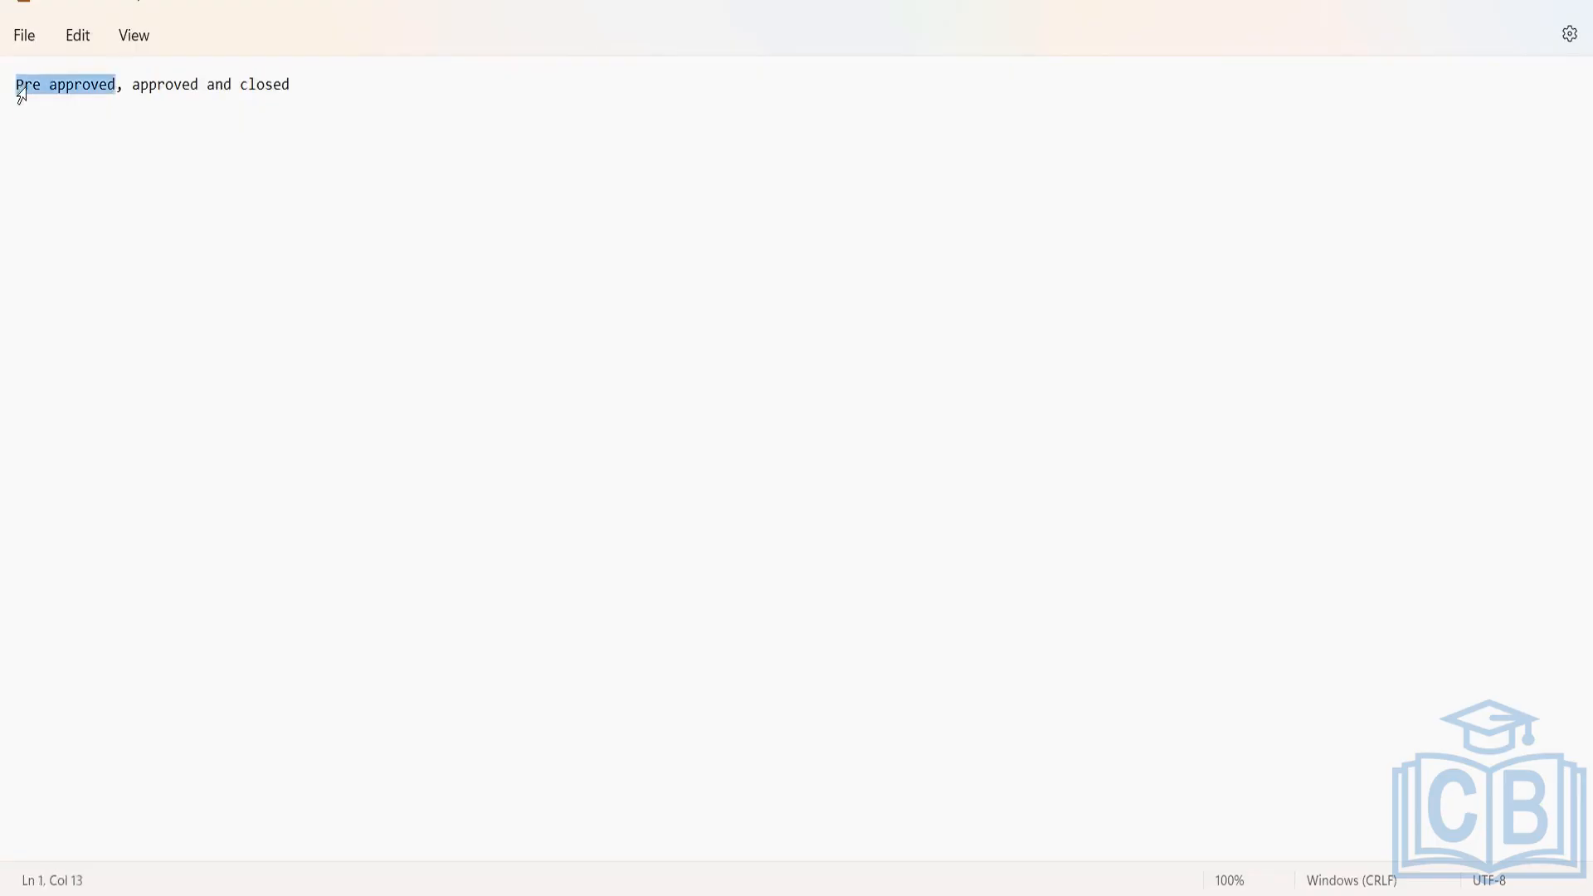
pyautogui.click(116, 91)
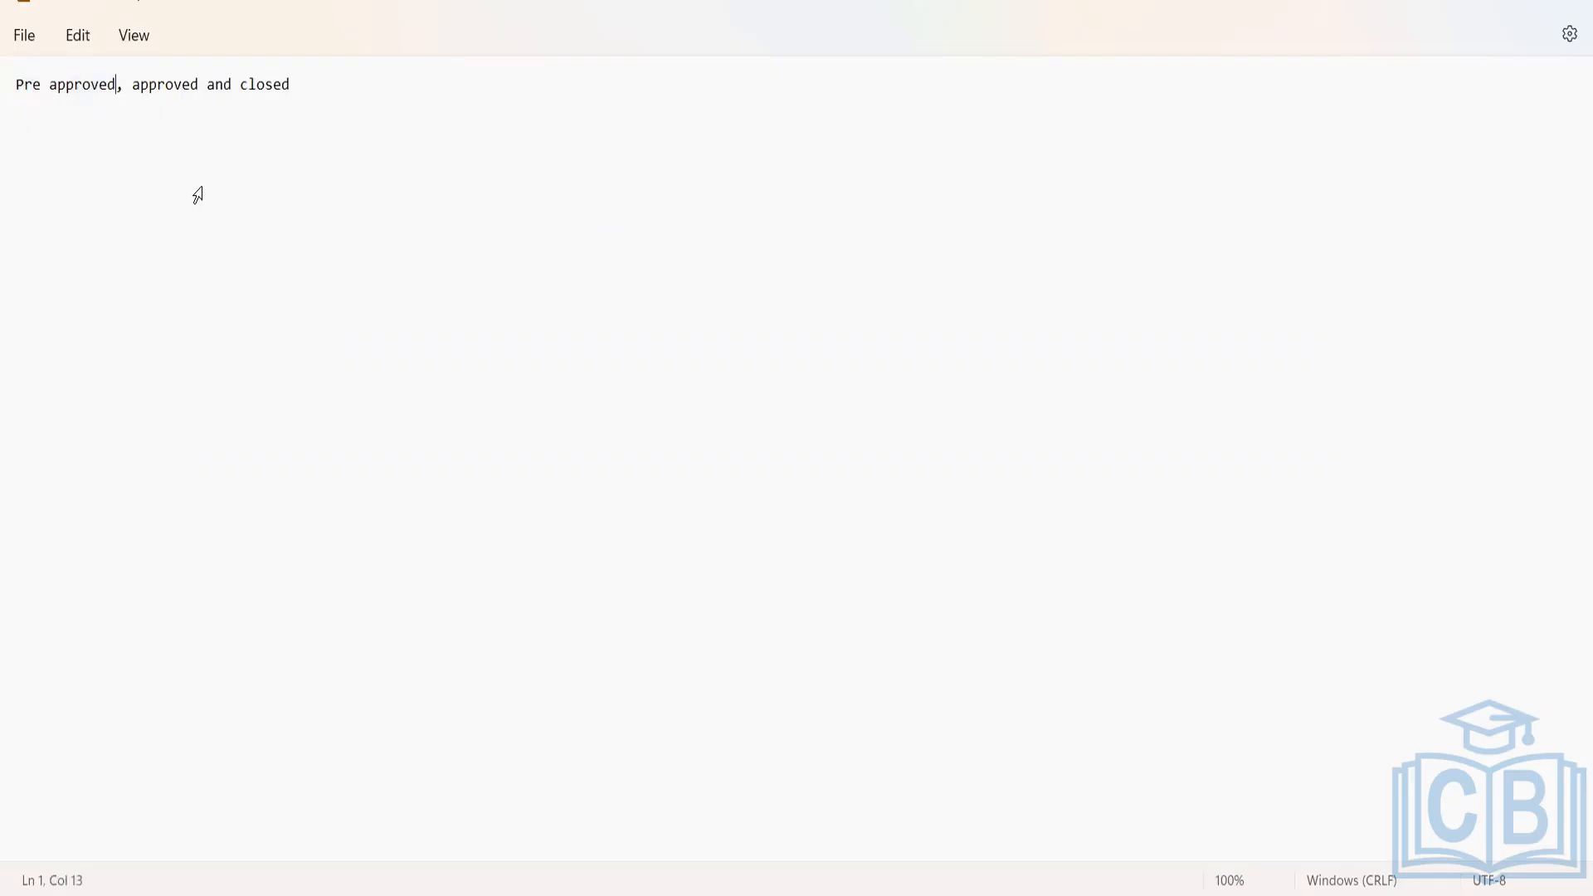
pyautogui.press('BackSpace')
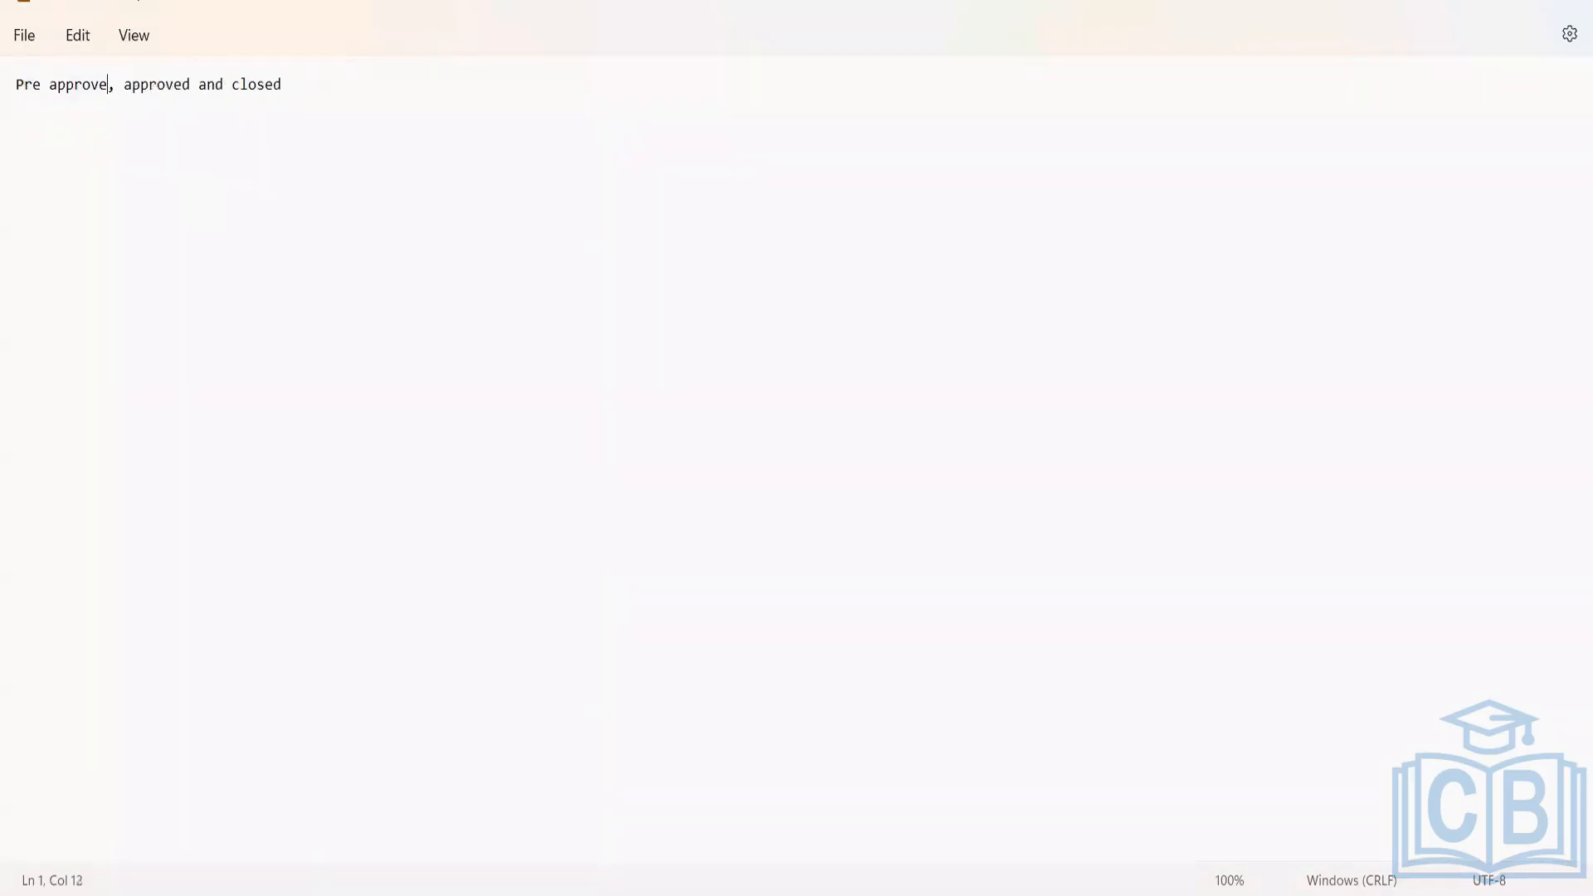
pyautogui.write('d (')
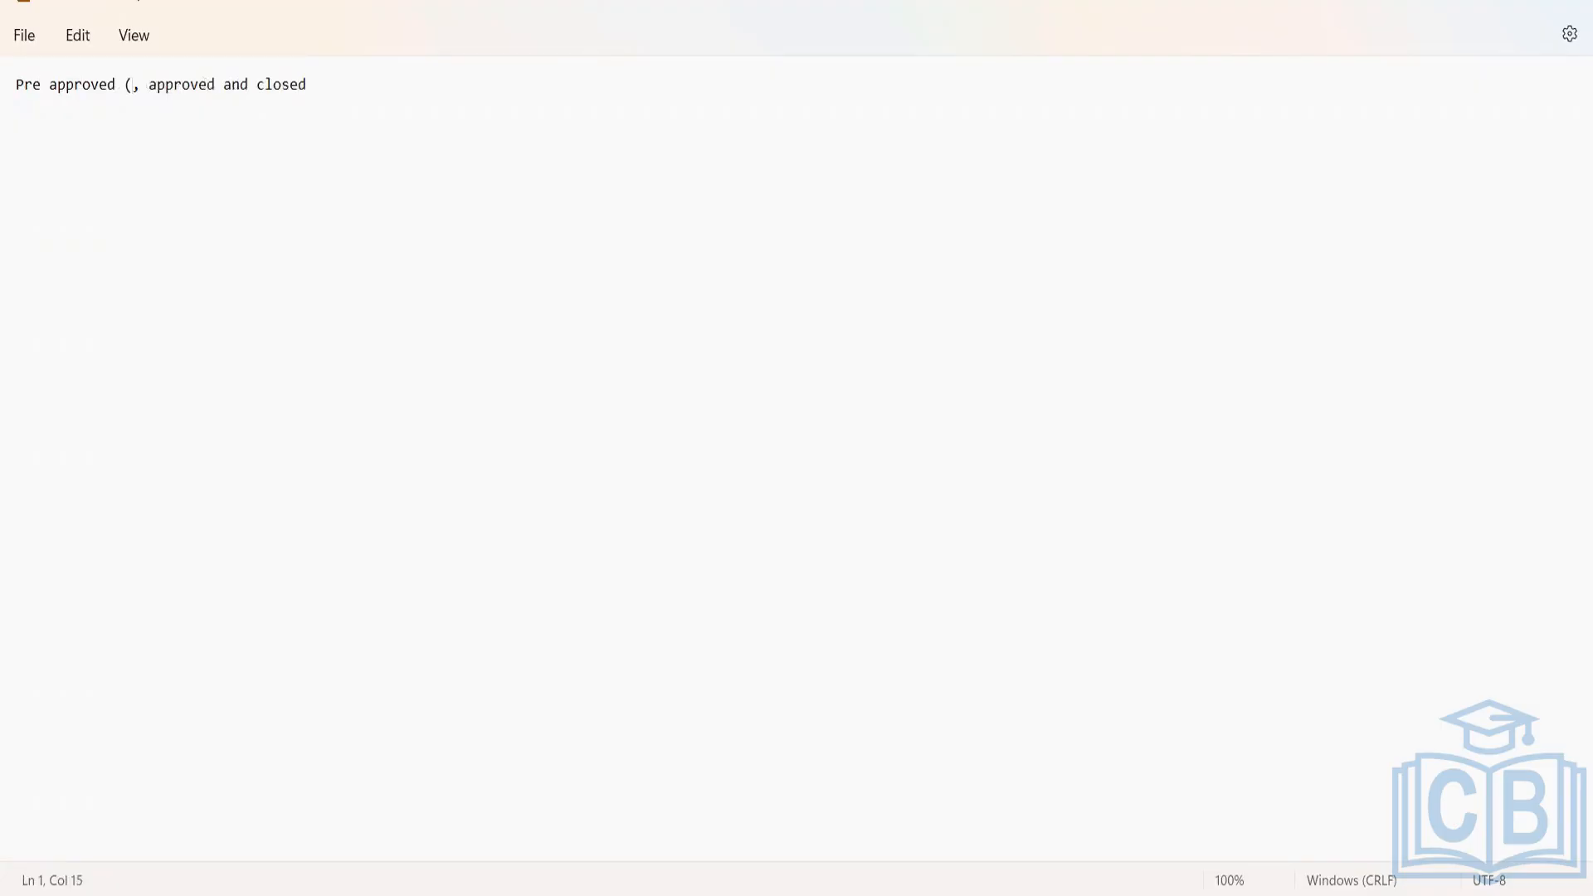
pyautogui.write('pending w')
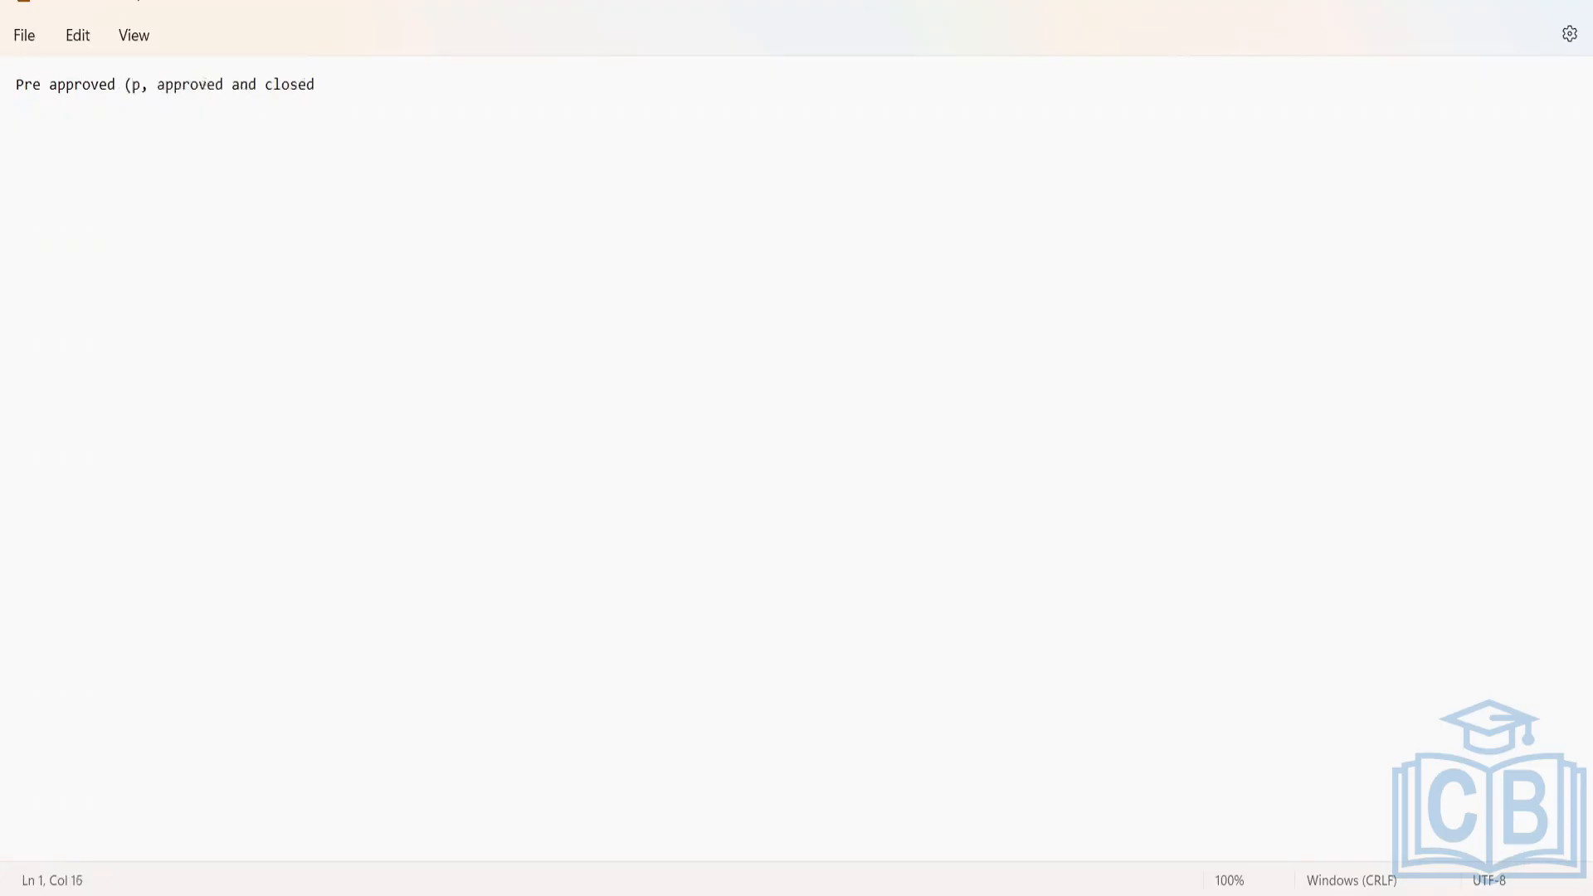
pyautogui.write('ith Rout')
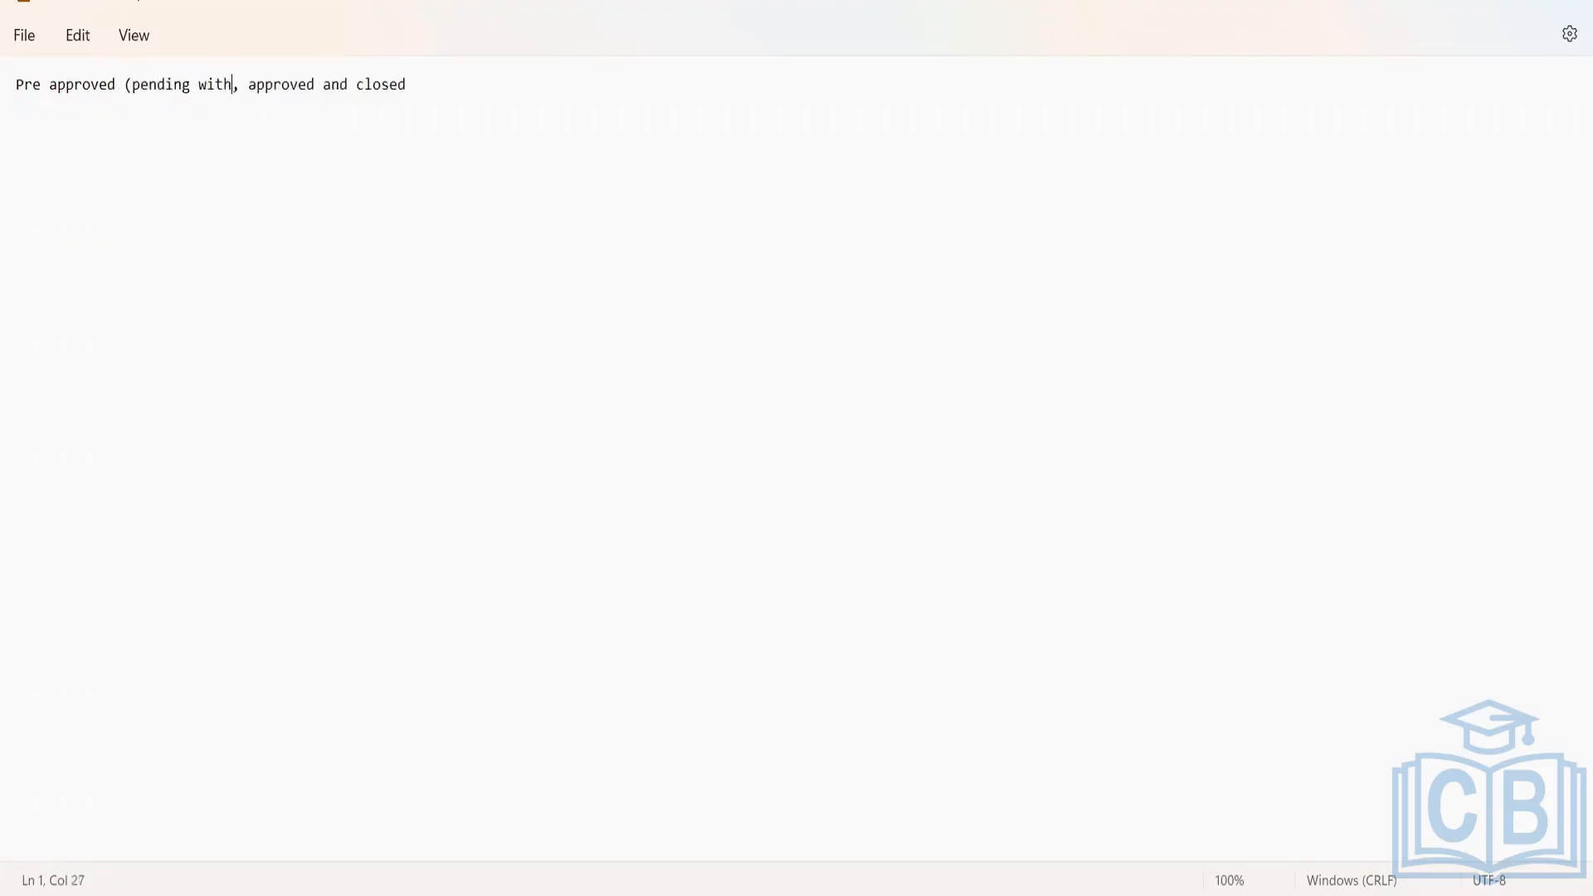
pyautogui.press('BackSpace')
pyautogui.press('BackSpace')
pyautogui.press('BackSpace')
pyautogui.press('BackSpace')
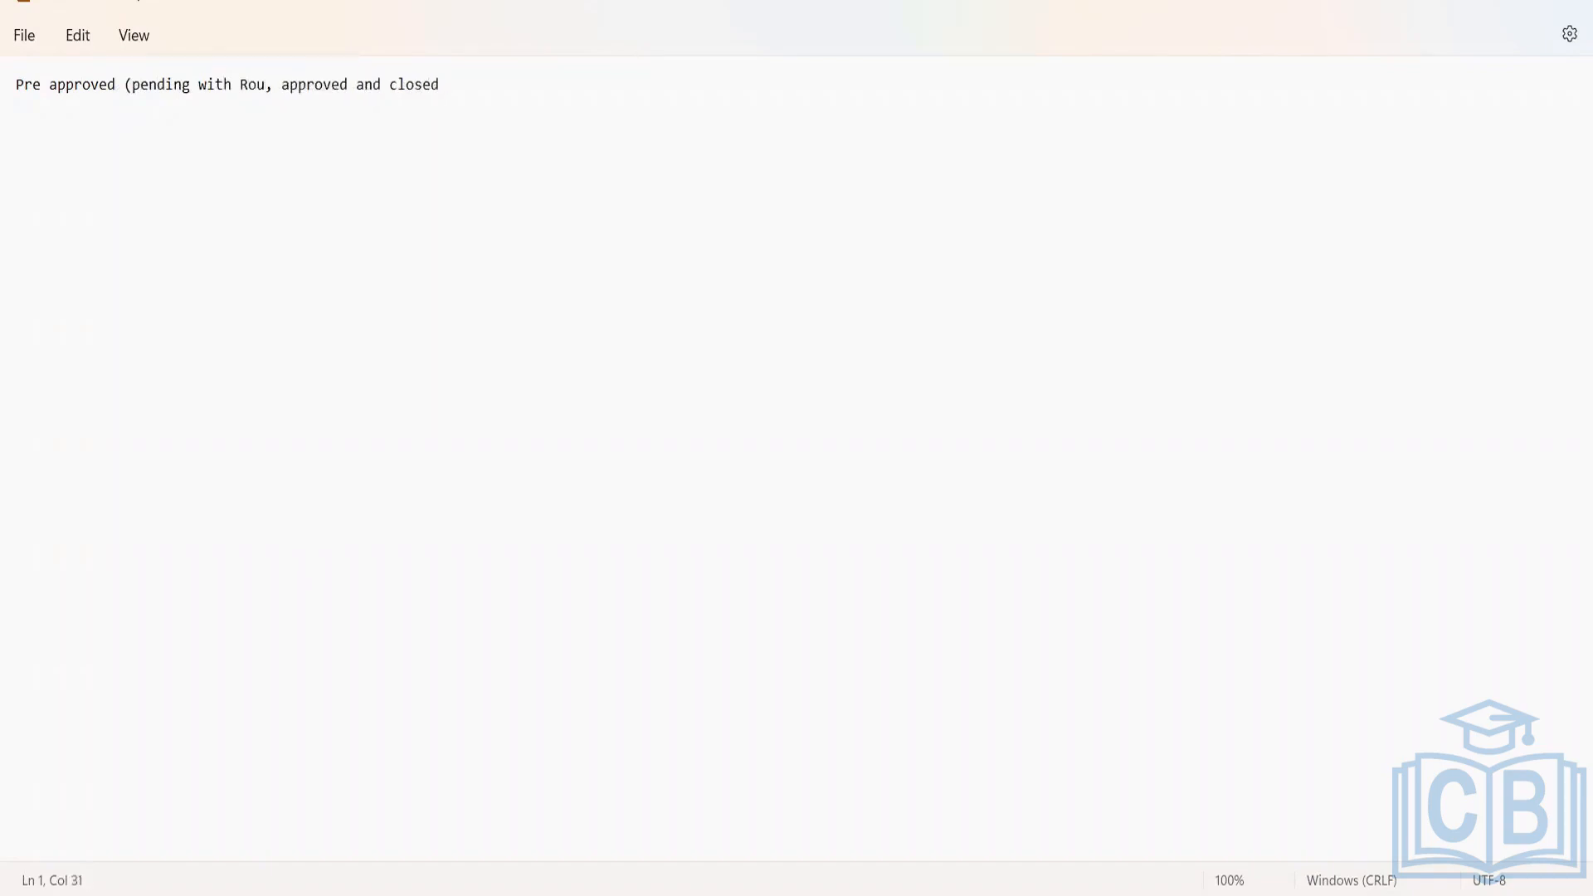
pyautogui.write('route map')
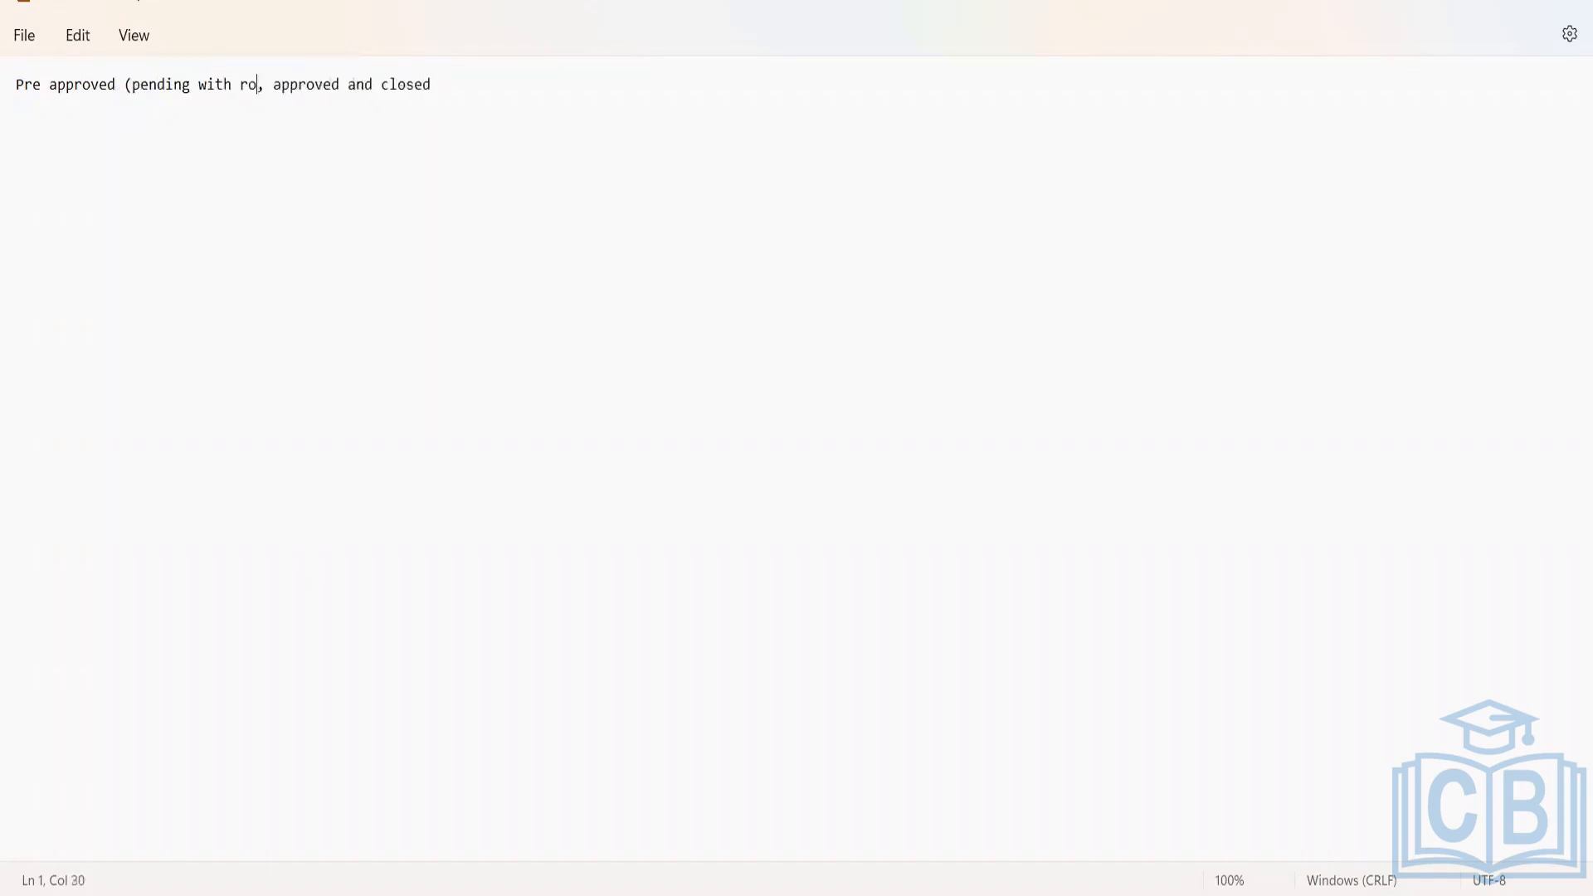
pyautogui.write(')')
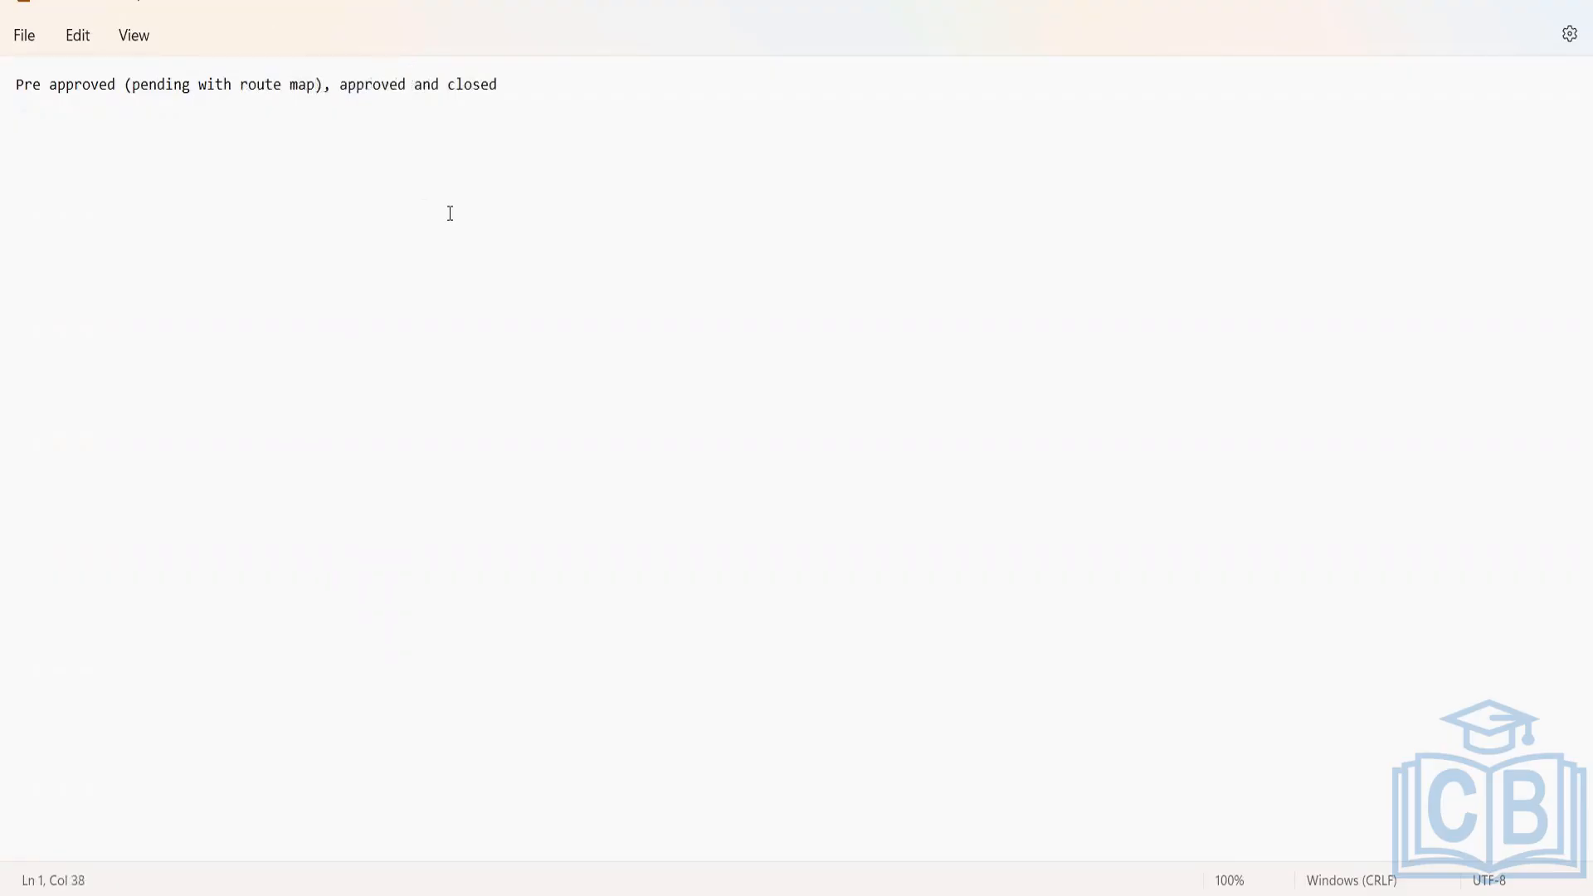
# Add the explanation "(after completion of route map approval)" after "approved" in the status line.
pyautogui.click(406, 85)
pyautogui.write('(')
pyautogui.press('BackSpace')
pyautogui.write('after com')
pyautogui.write('pletion of')
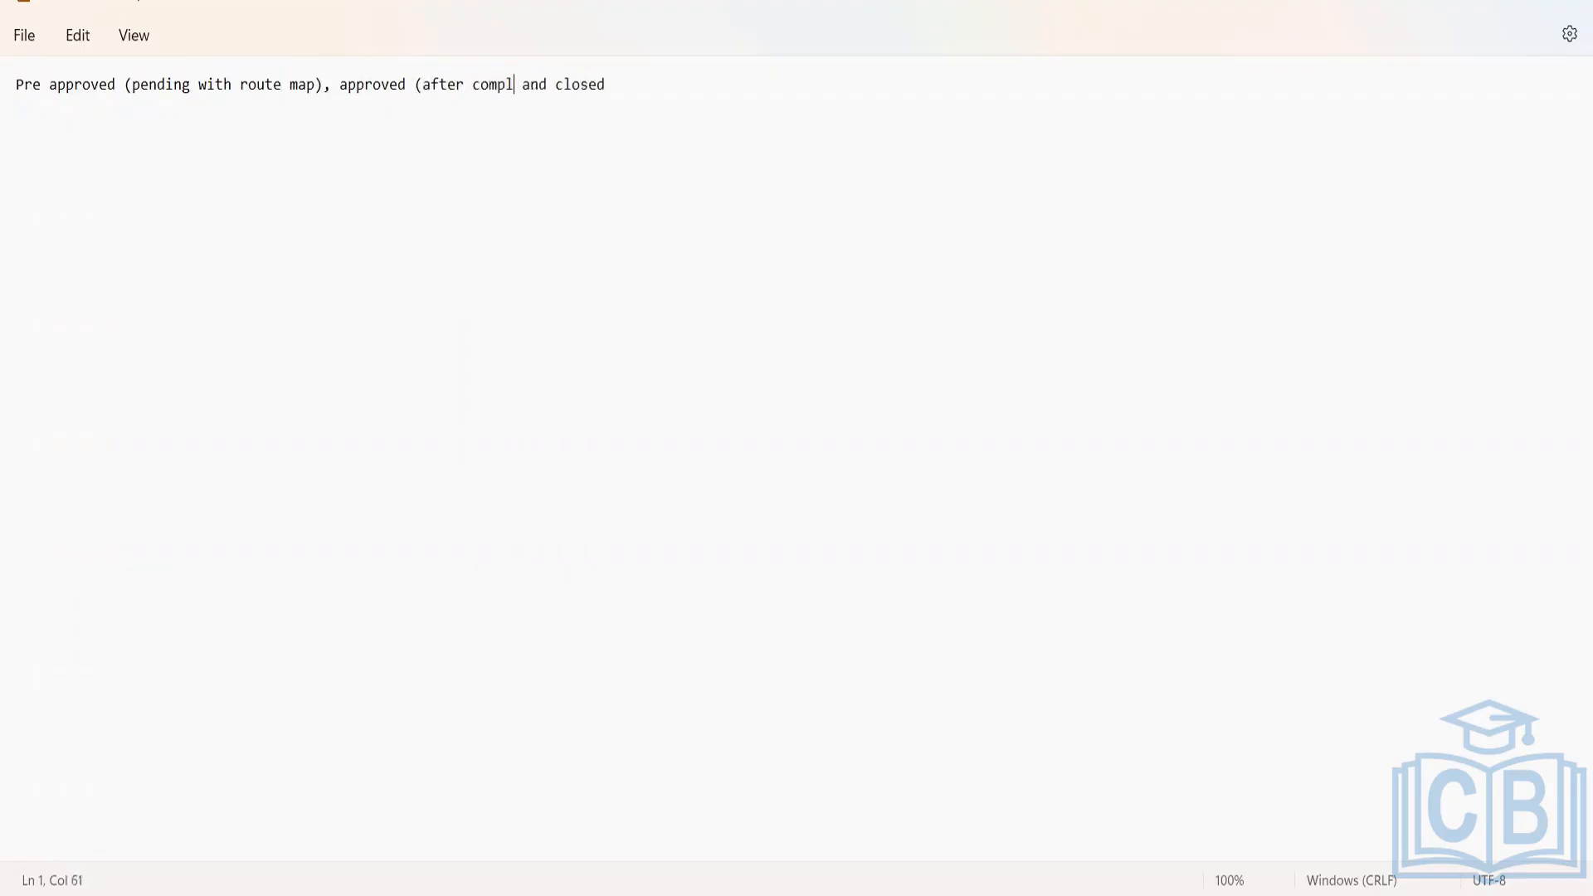
pyautogui.write(' route ')
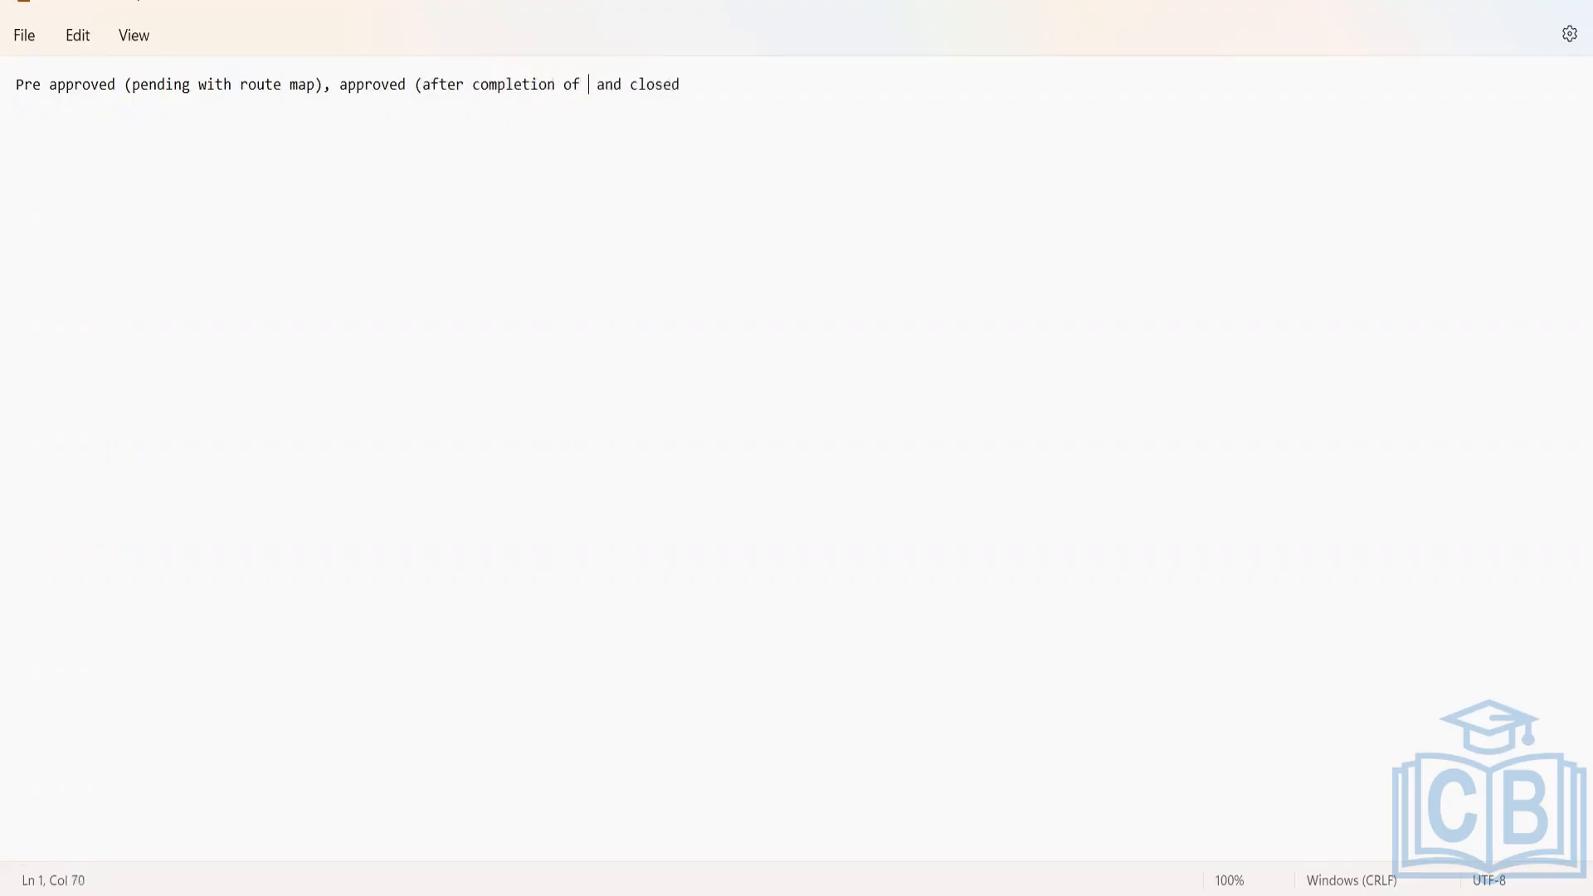
pyautogui.write('map)')
pyautogui.press('BackSpace')
pyautogui.write(')')
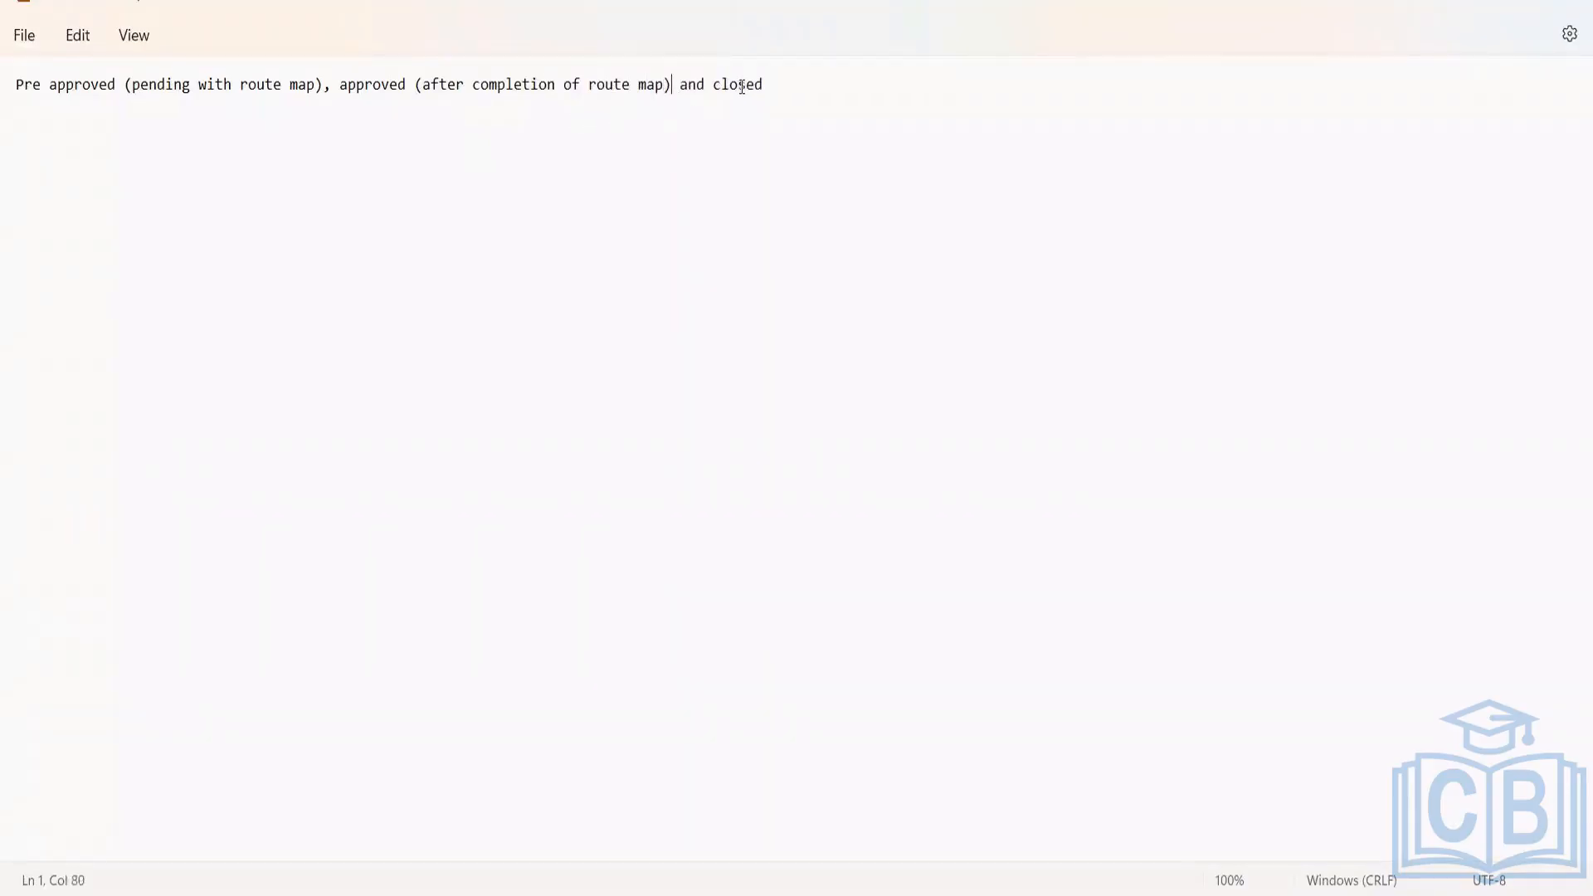
pyautogui.press('Left')
pyautogui.write('approval')
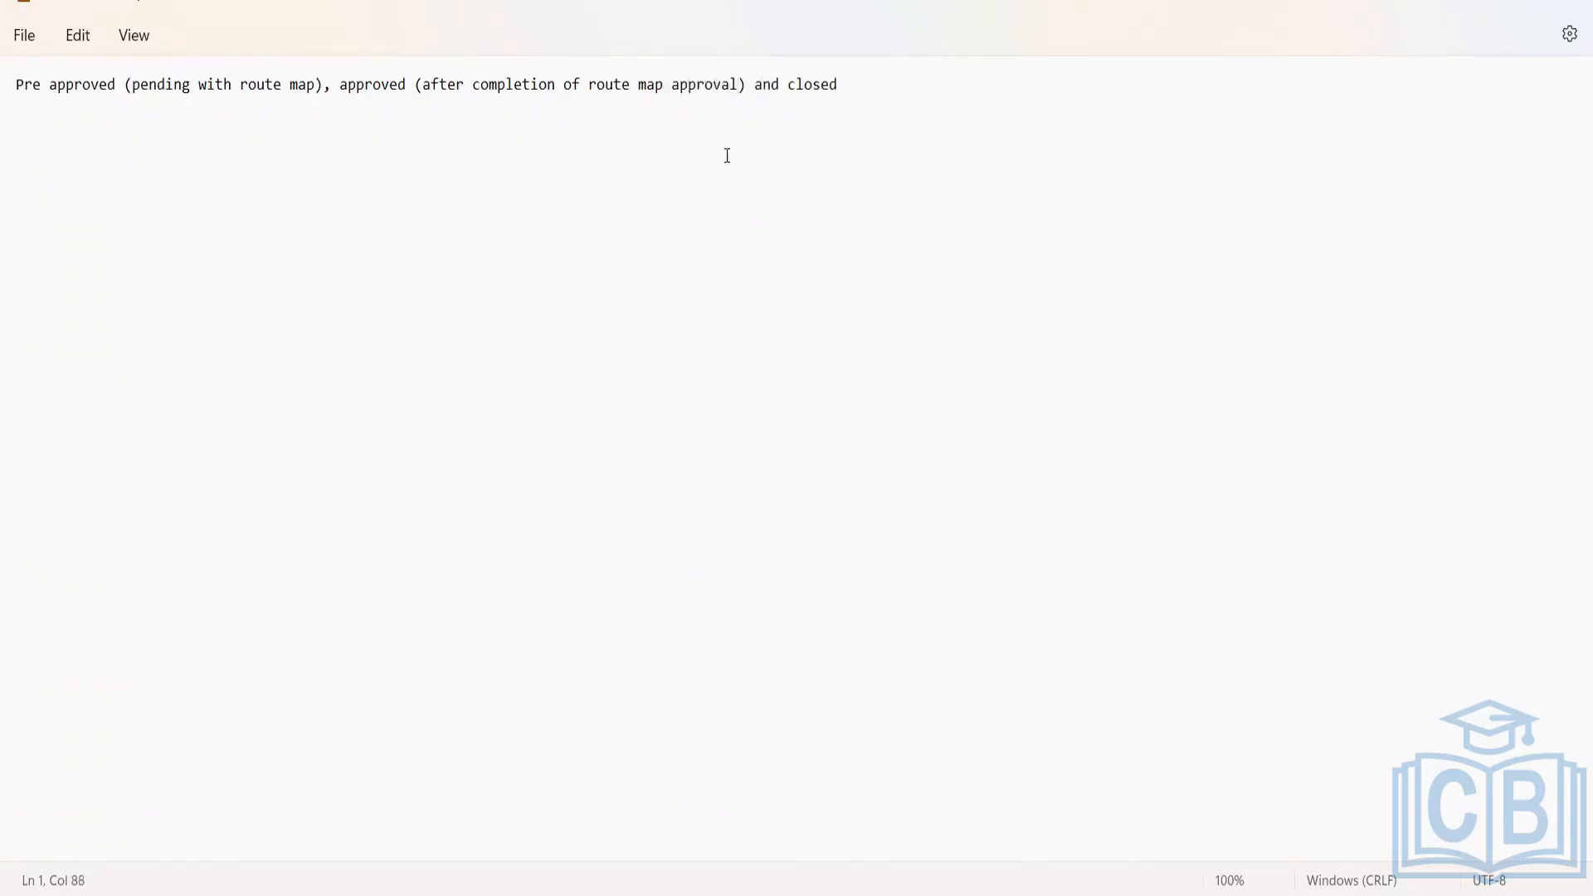
# Add the explanation "(after hiring and closing the req)" after "closed" at the end of the status line.
pyautogui.click(861, 79)
pyautogui.write('(after hiring and clo')
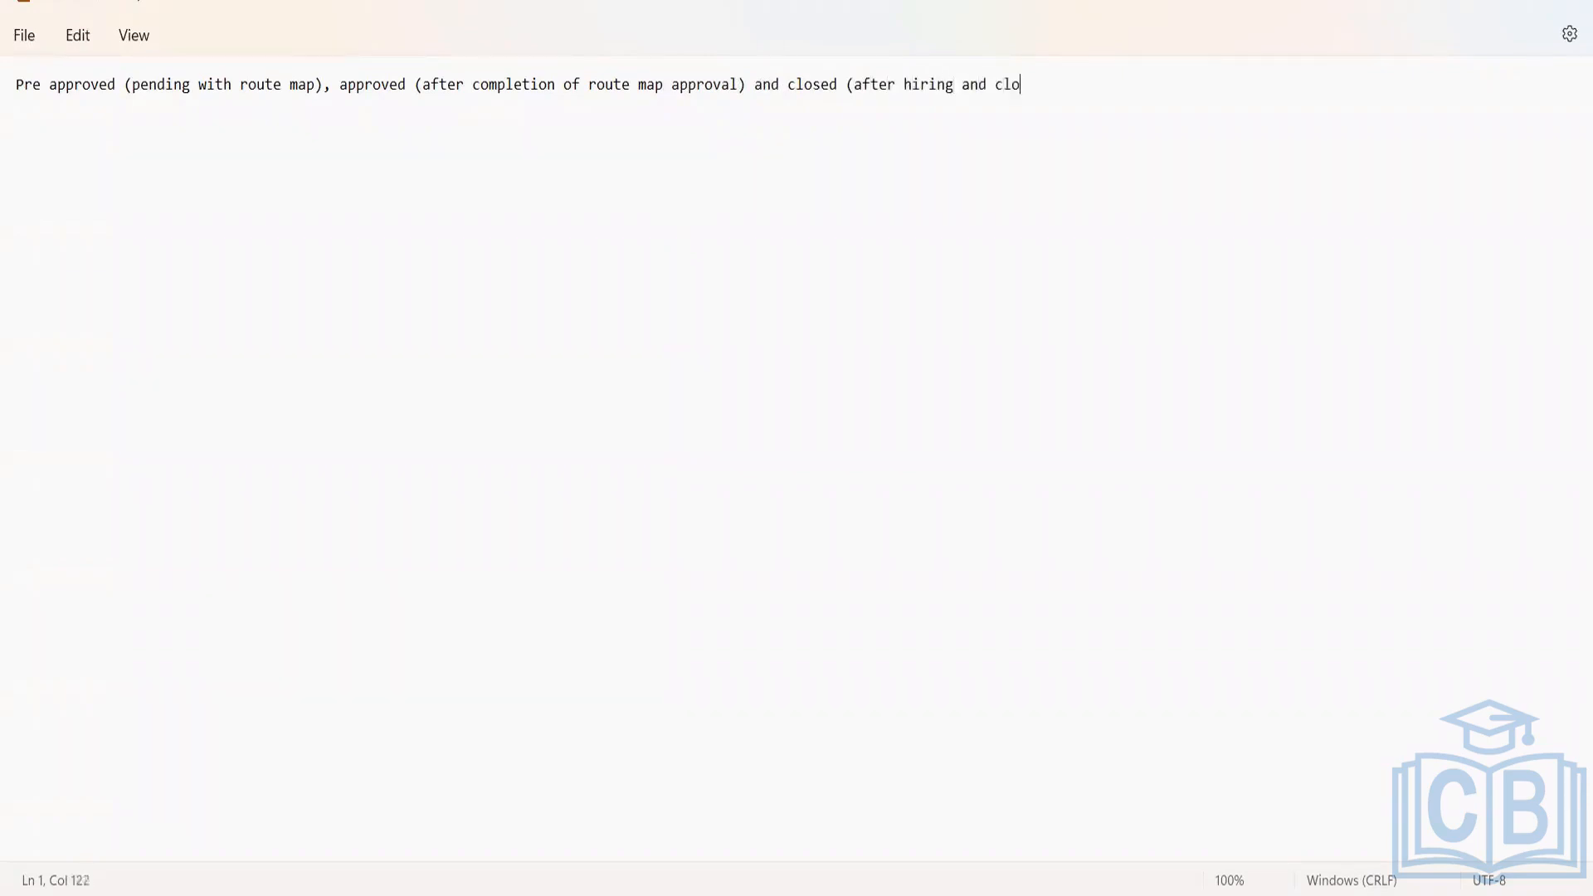
pyautogui.write('sing the req)')
# Review the pre approved and approved statuses by highlighting each one together with its explanation.
pyautogui.moveTo(17, 85); pyautogui.dragTo(256, 85)
pyautogui.click(414, 86)
pyautogui.moveTo(116, 85); pyautogui.dragTo(13, 85)
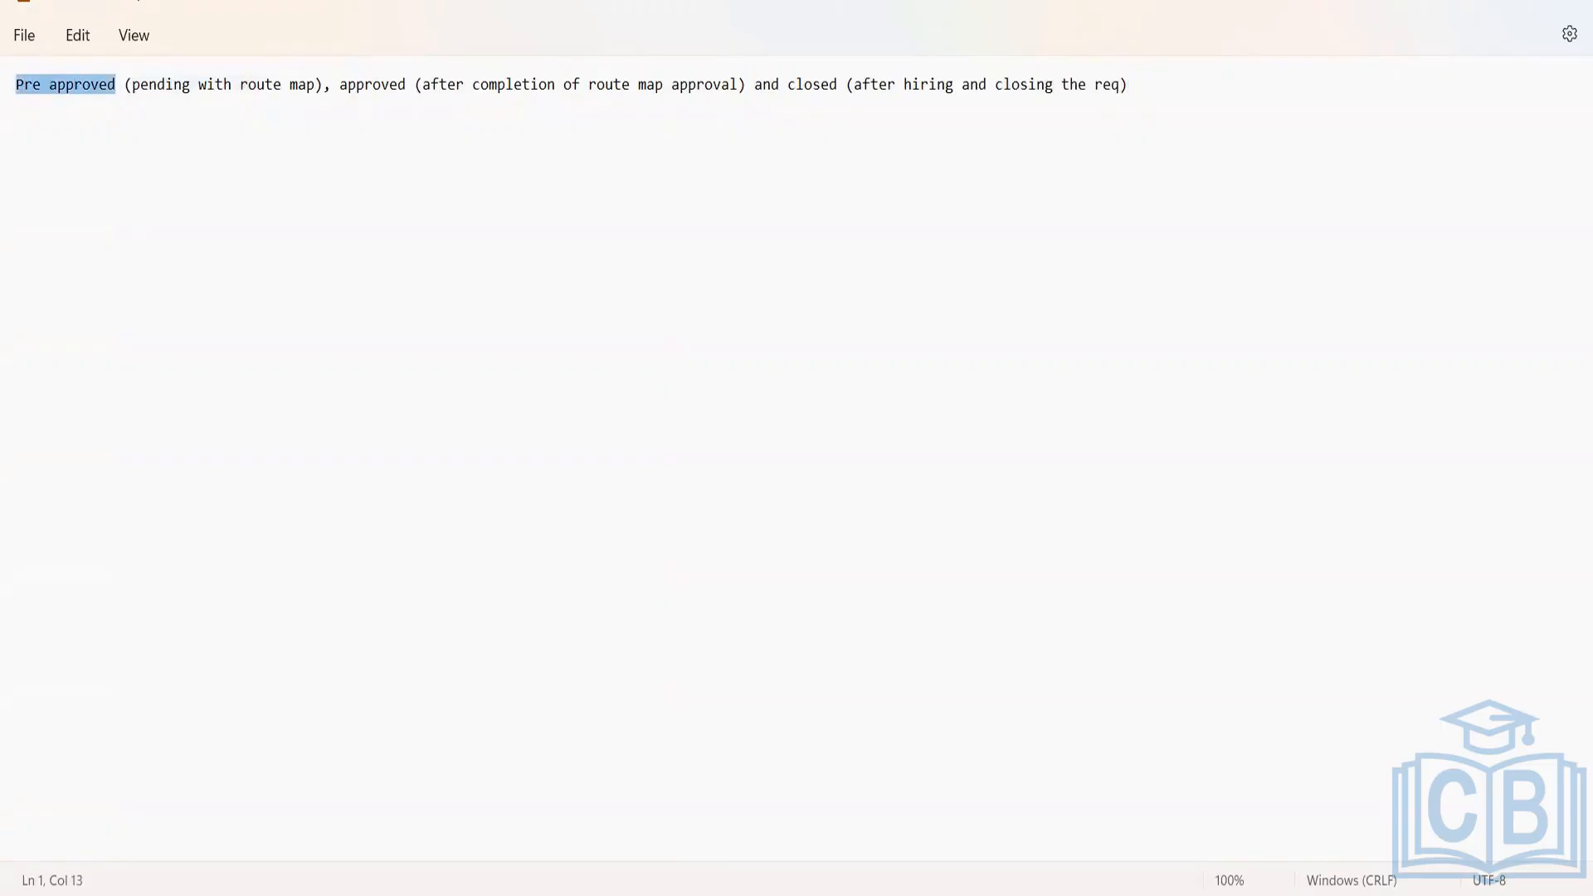
pyautogui.hotkey('alt', 'Tab')
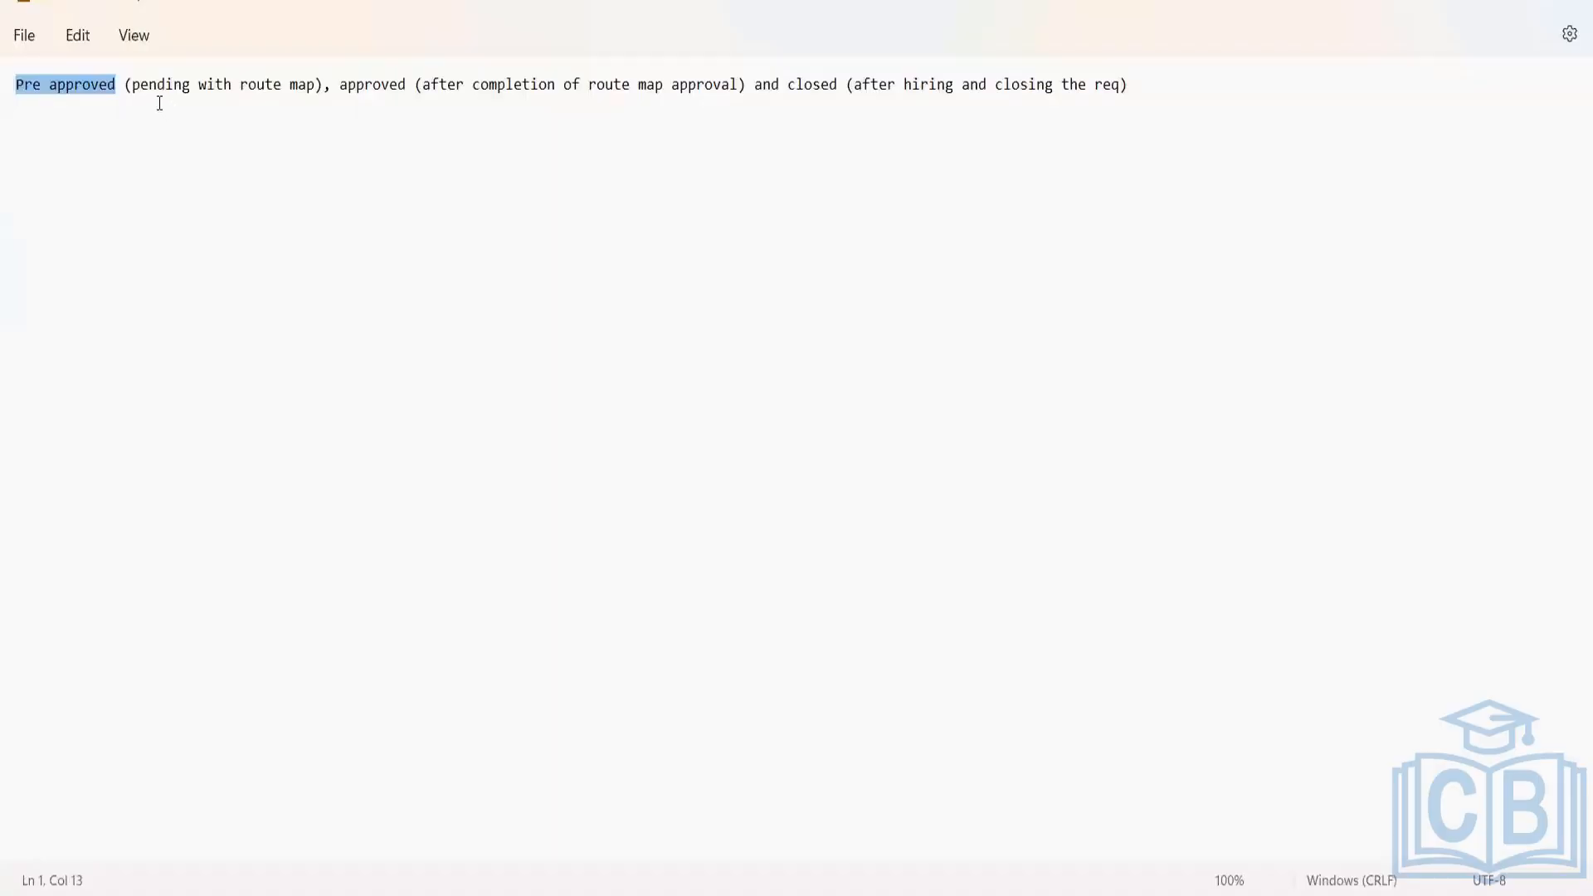
pyautogui.click(326, 101)
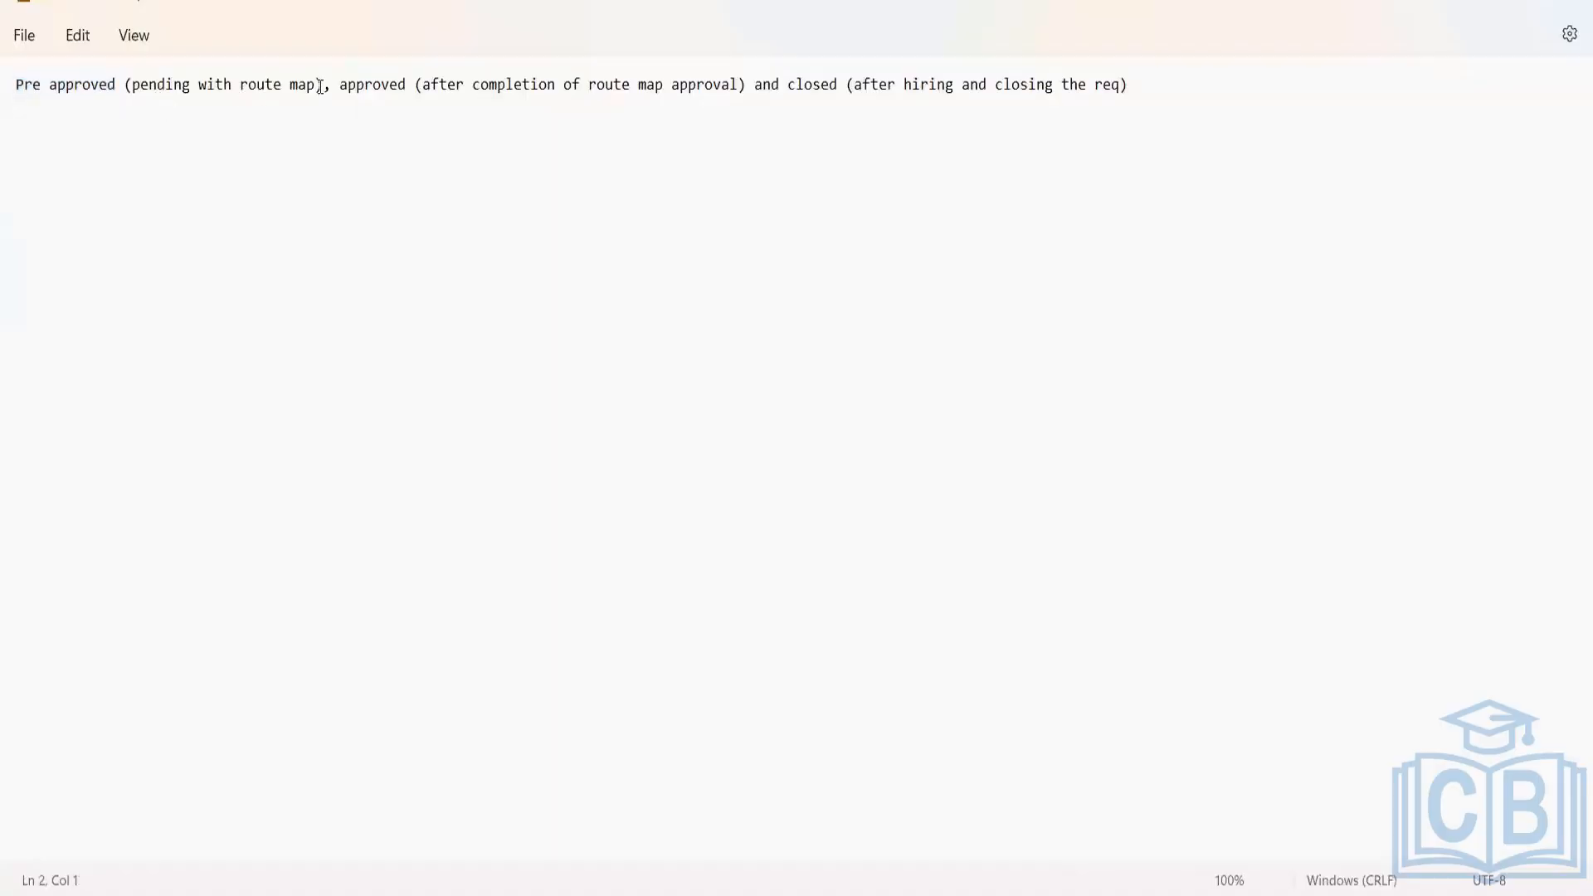
pyautogui.moveTo(324, 84); pyautogui.dragTo(10, 86)
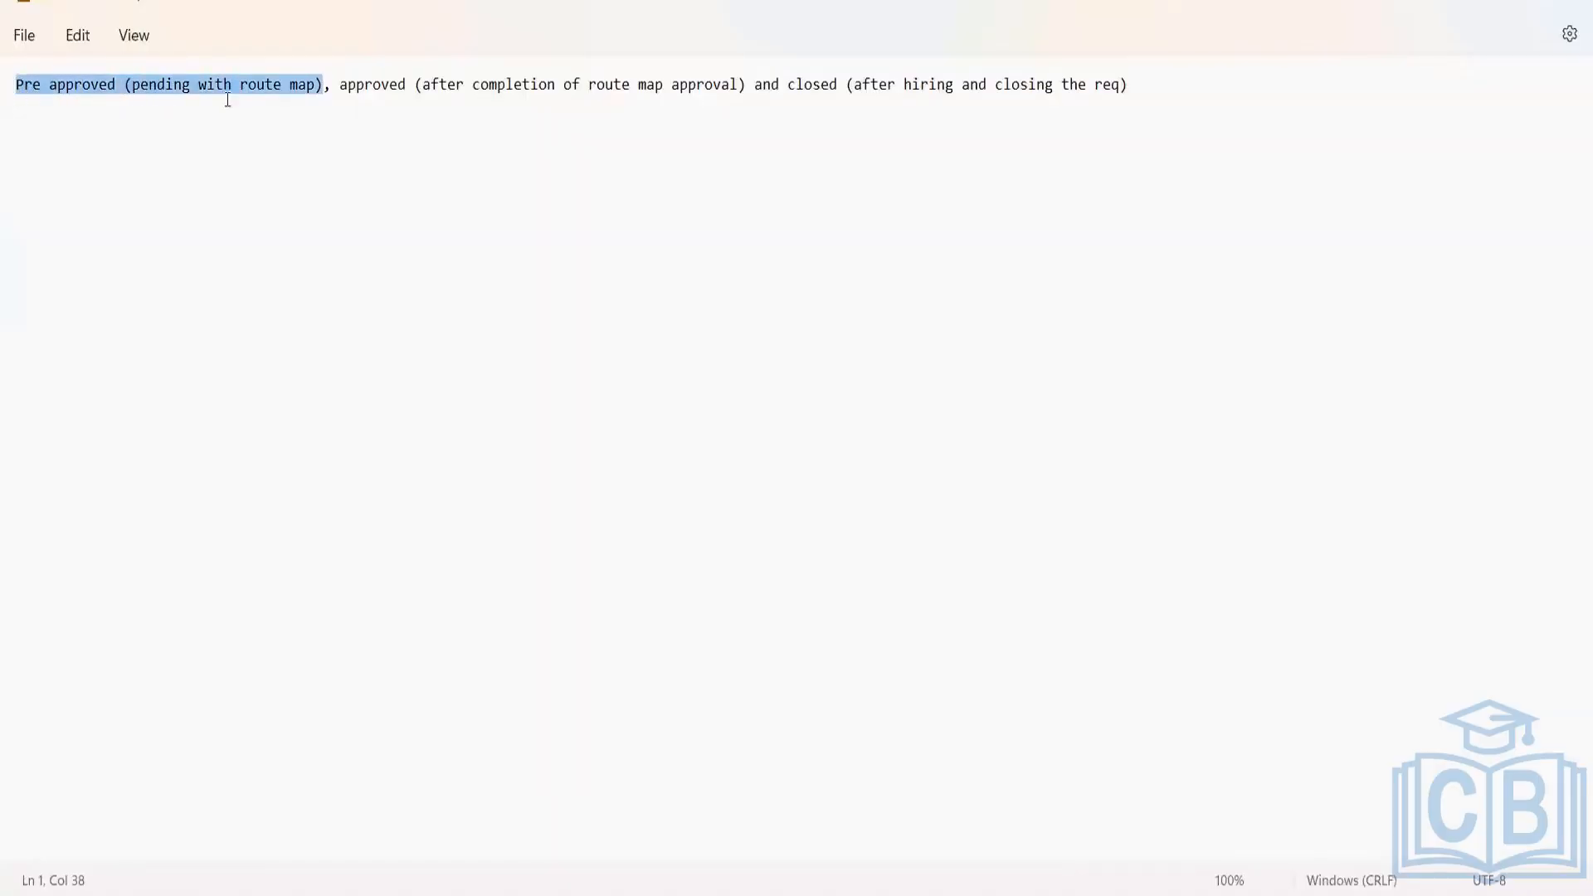
pyautogui.click(341, 83)
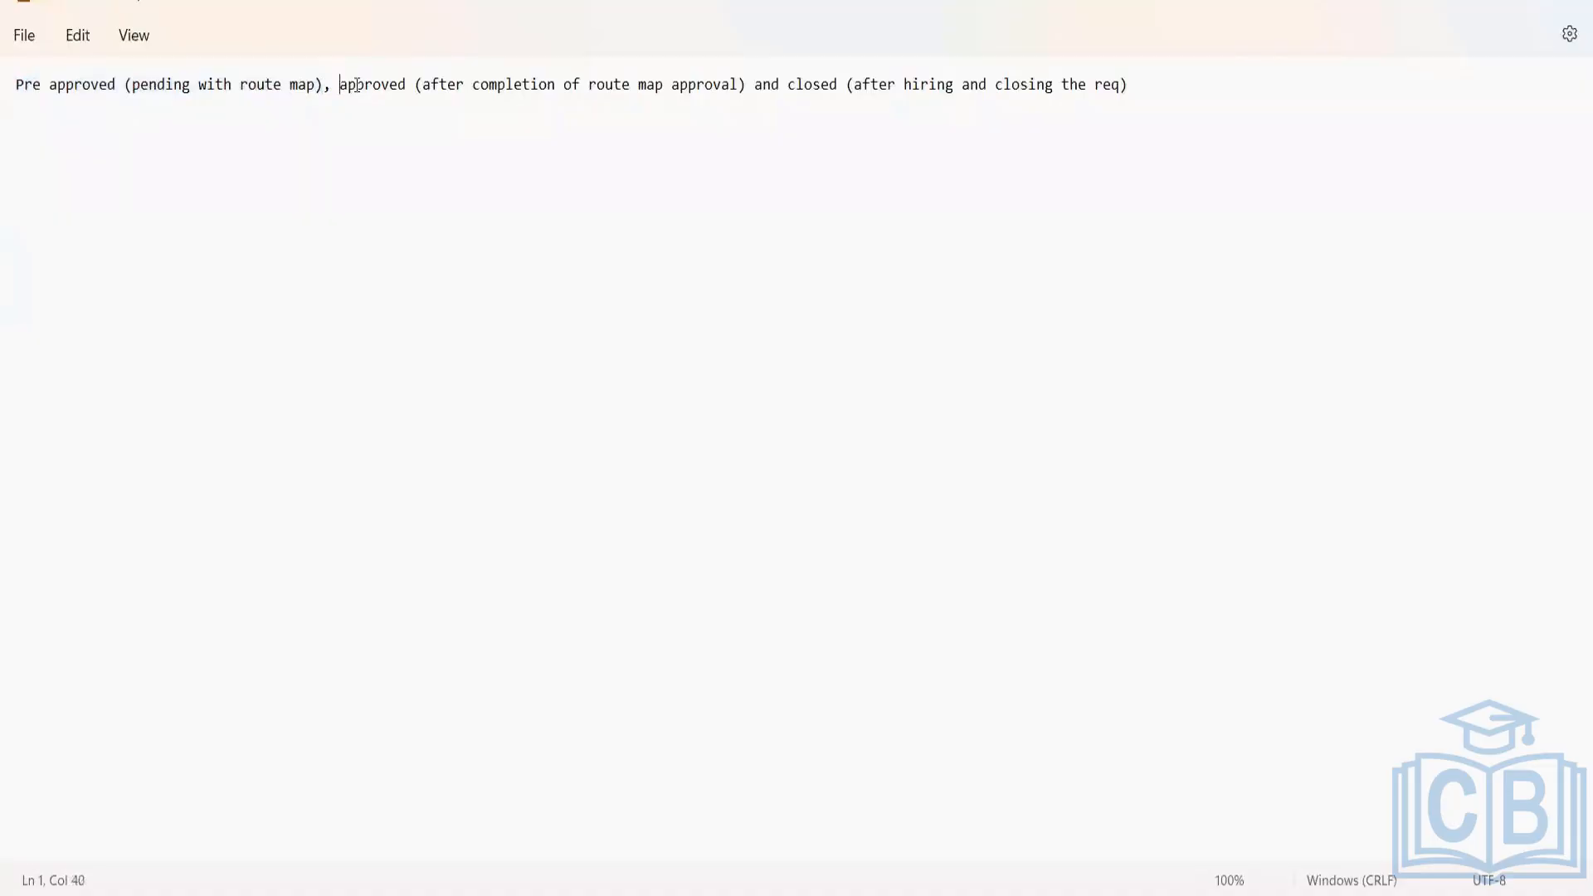
pyautogui.moveTo(342, 83); pyautogui.dragTo(739, 82)
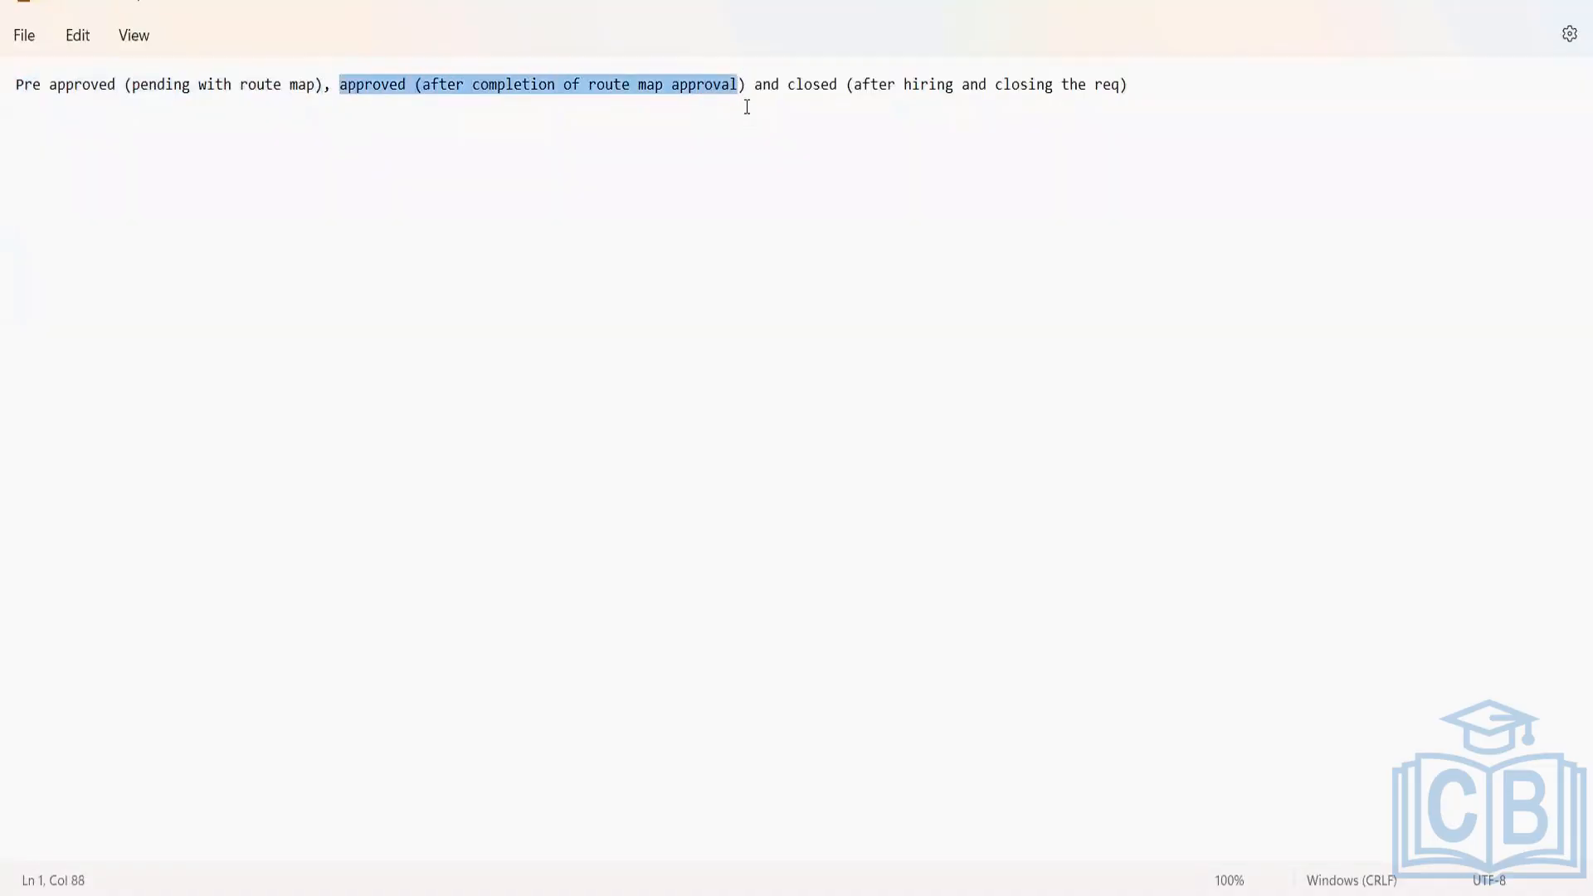
pyautogui.click(746, 101)
pyautogui.moveTo(749, 84); pyautogui.dragTo(348, 84)
pyautogui.click(379, 117)
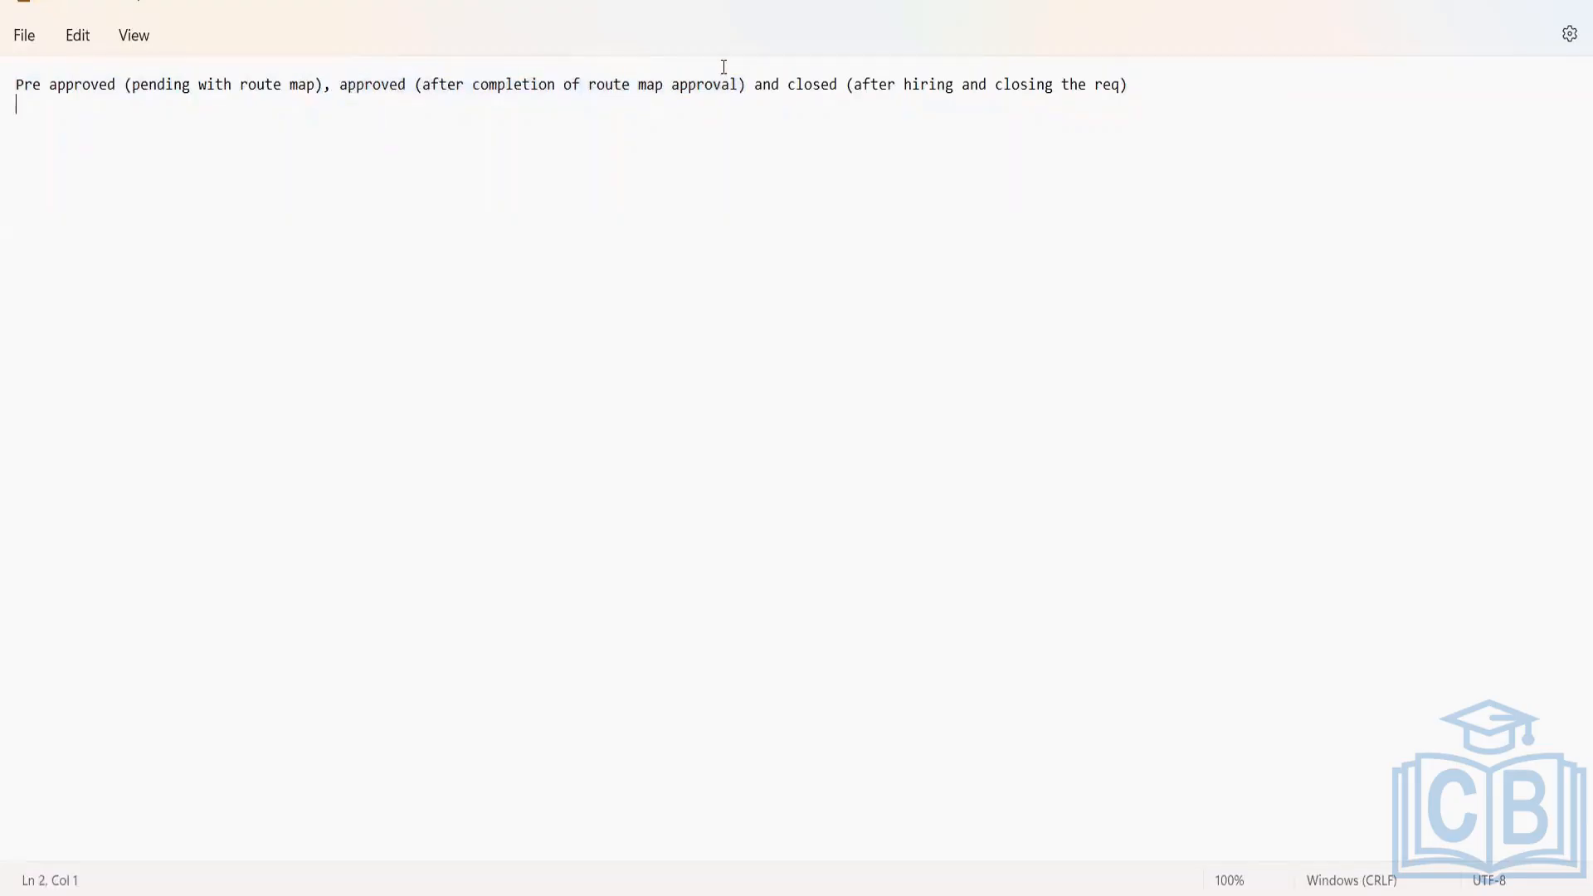
# Insert the note "(hire candidates)" after the approved status's explanation, before "and closed".
pyautogui.click(745, 86)
pyautogui.write('( ')
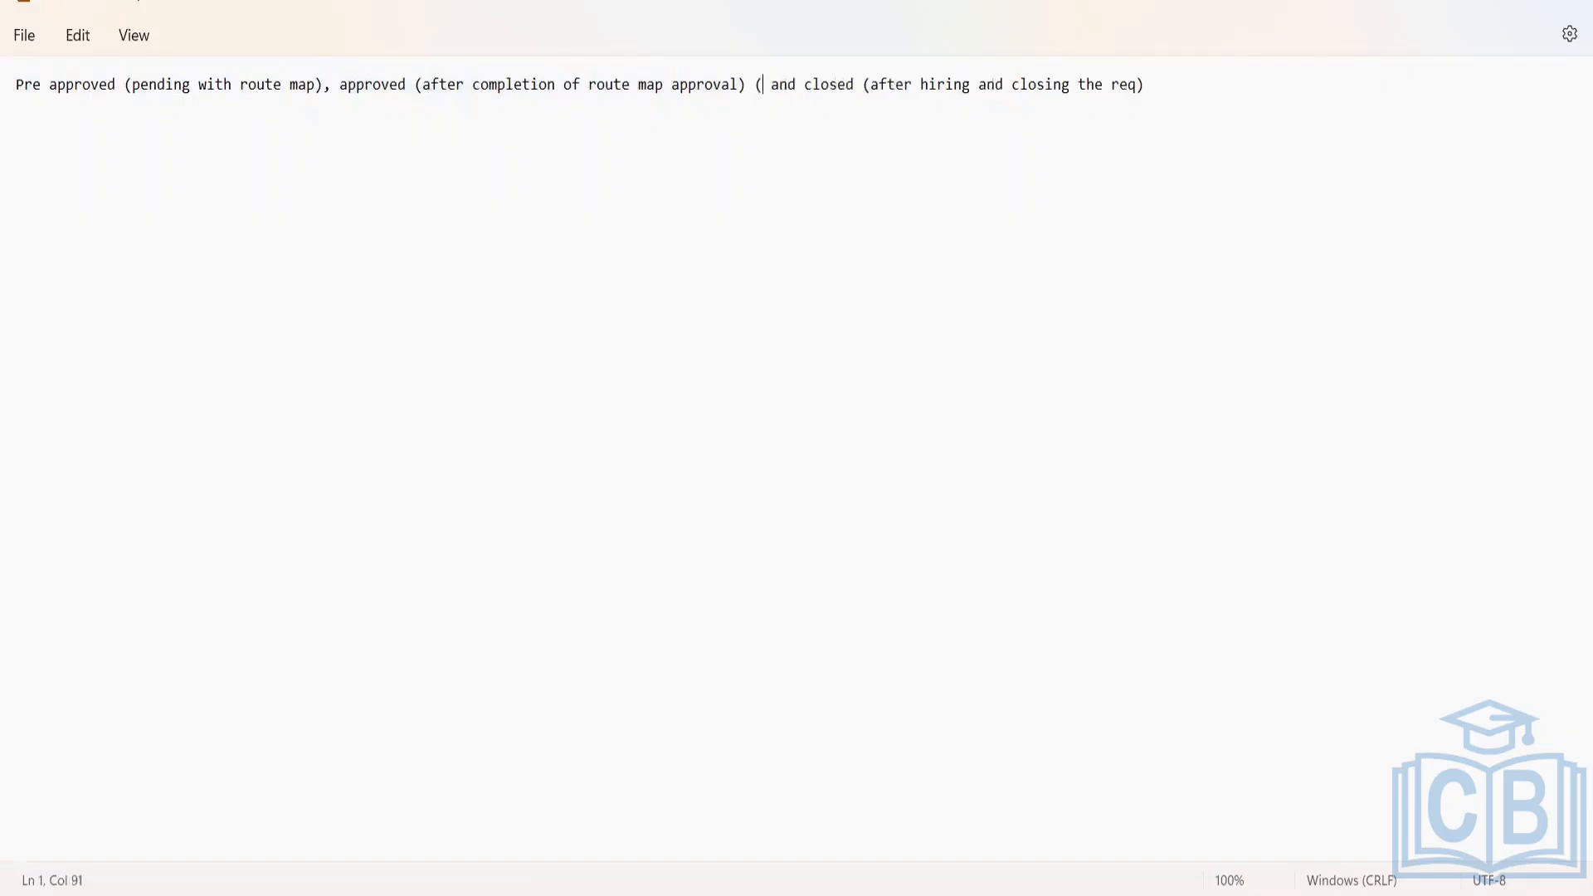
pyautogui.write('hire candidates')
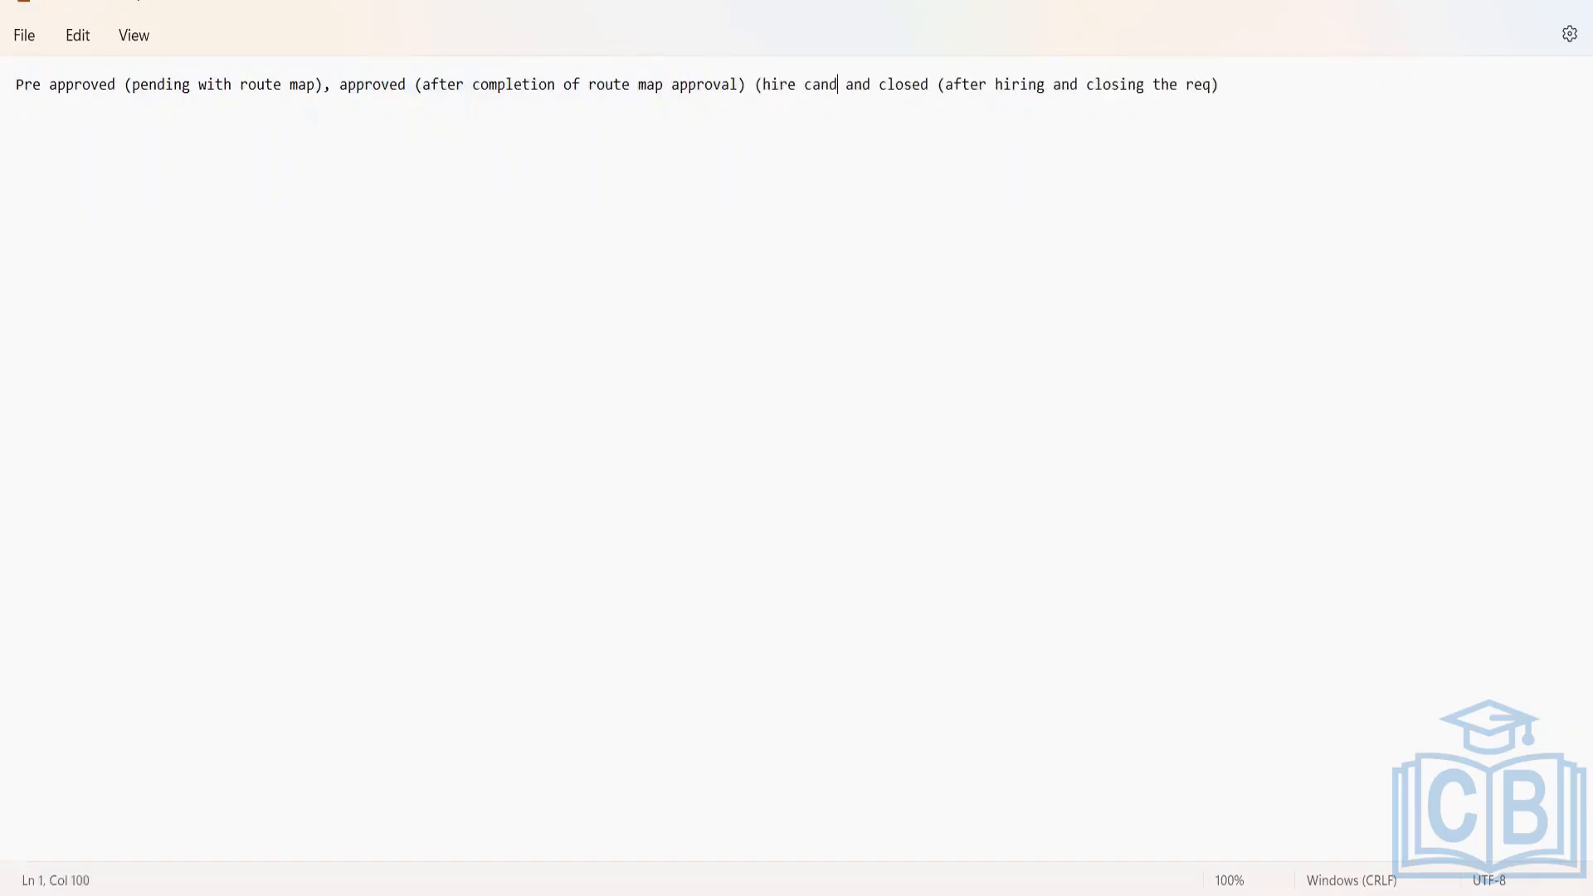
pyautogui.write(')')
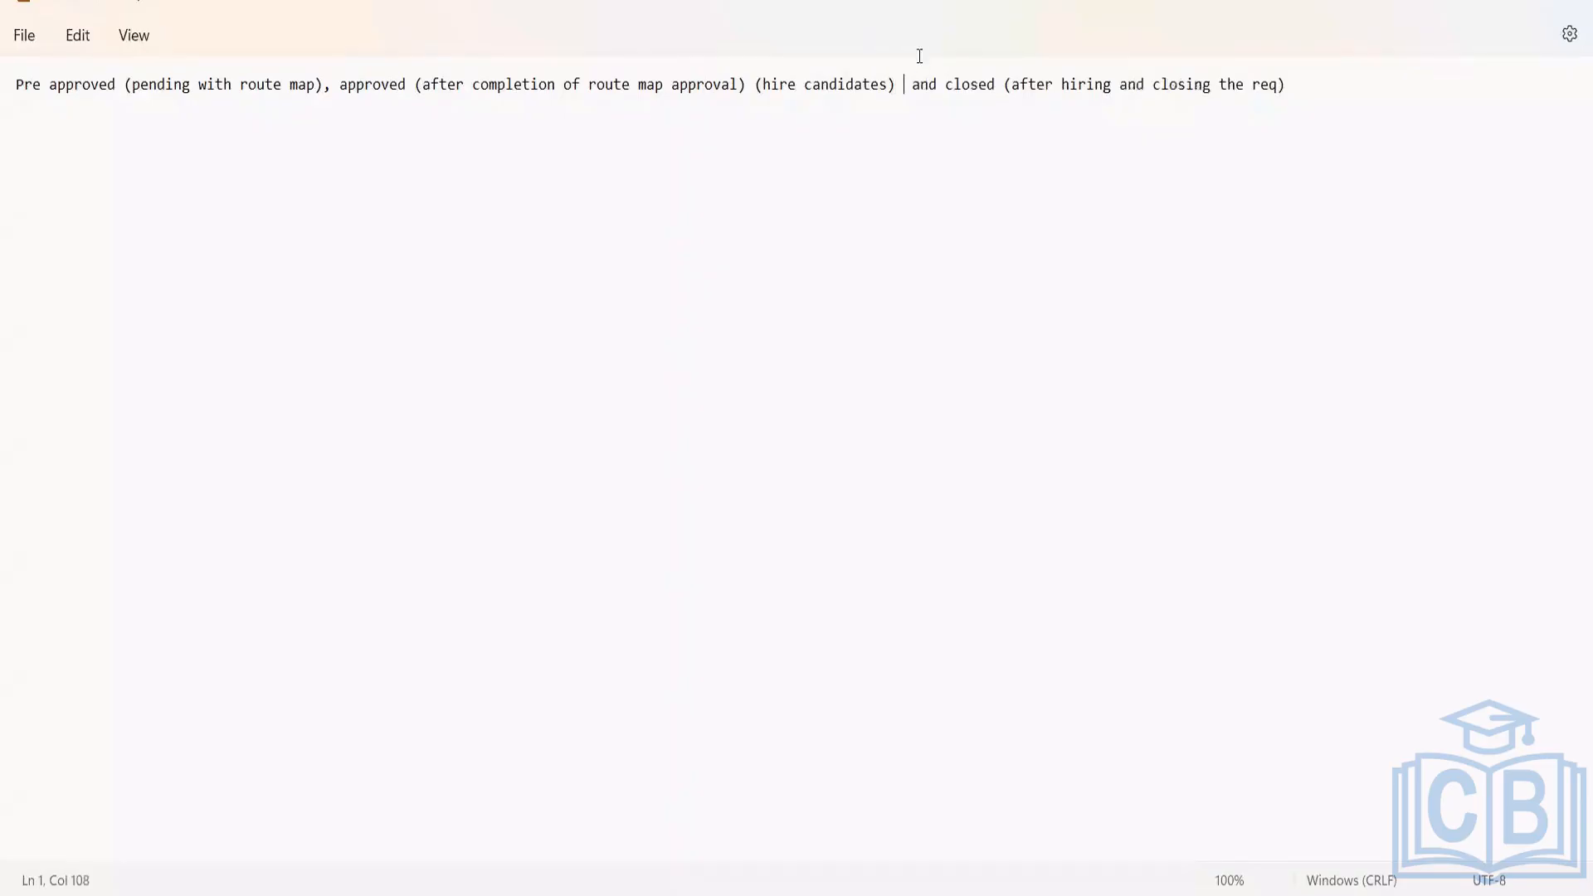
# Review the closed status and the whole status line by highlighting its parts.
pyautogui.click(961, 90)
pyautogui.click(1010, 91)
pyautogui.click(1007, 84)
pyautogui.click(1308, 82)
pyautogui.moveTo(1307, 82); pyautogui.dragTo(8, 111)
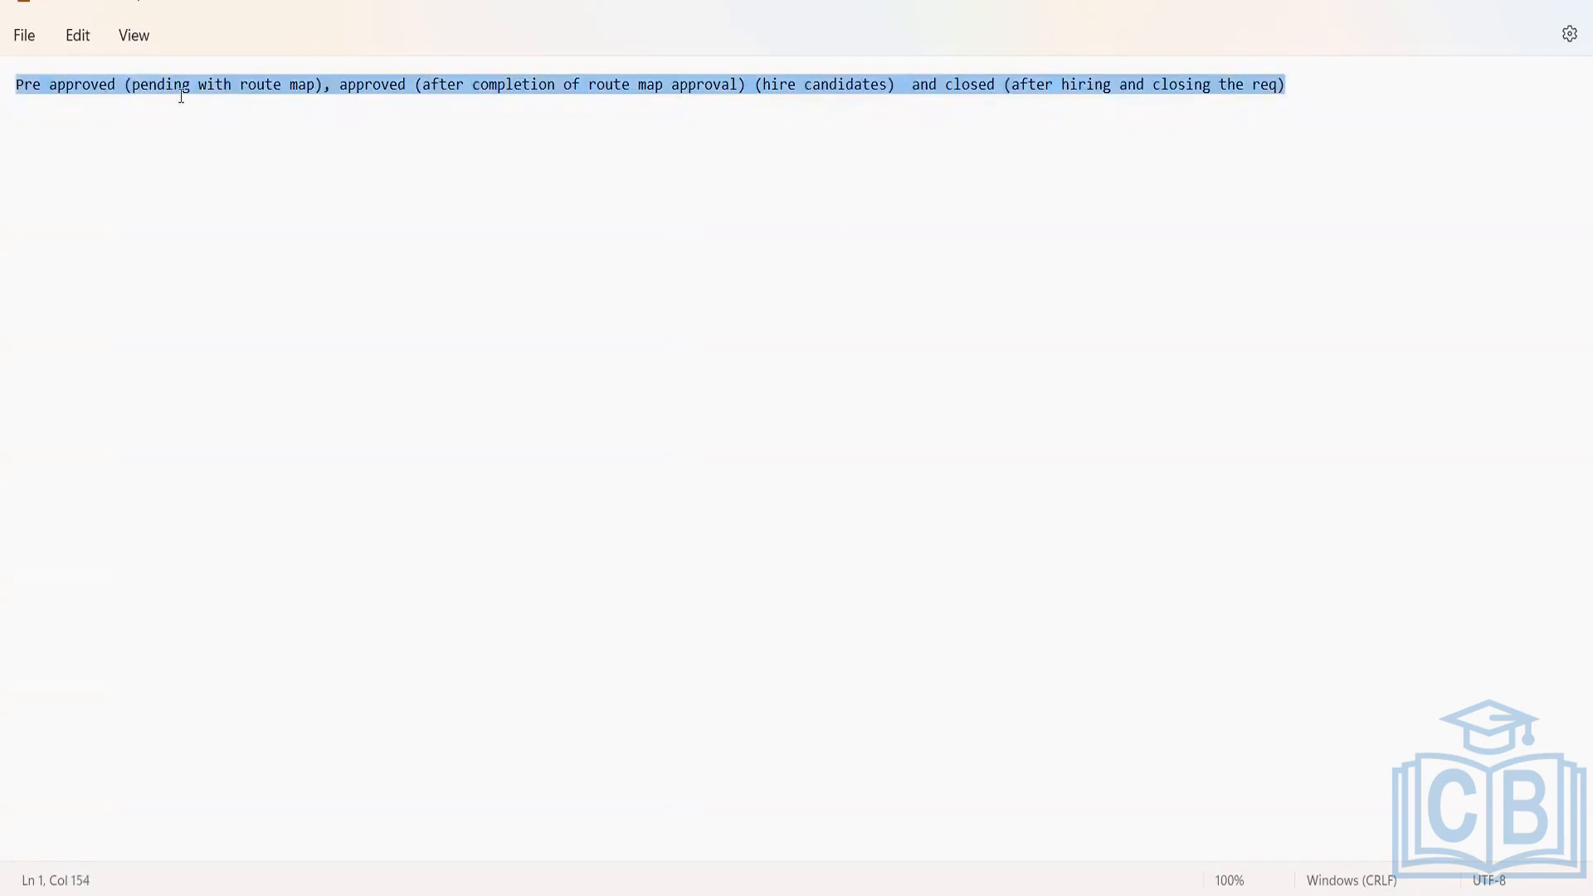
pyautogui.click(322, 106)
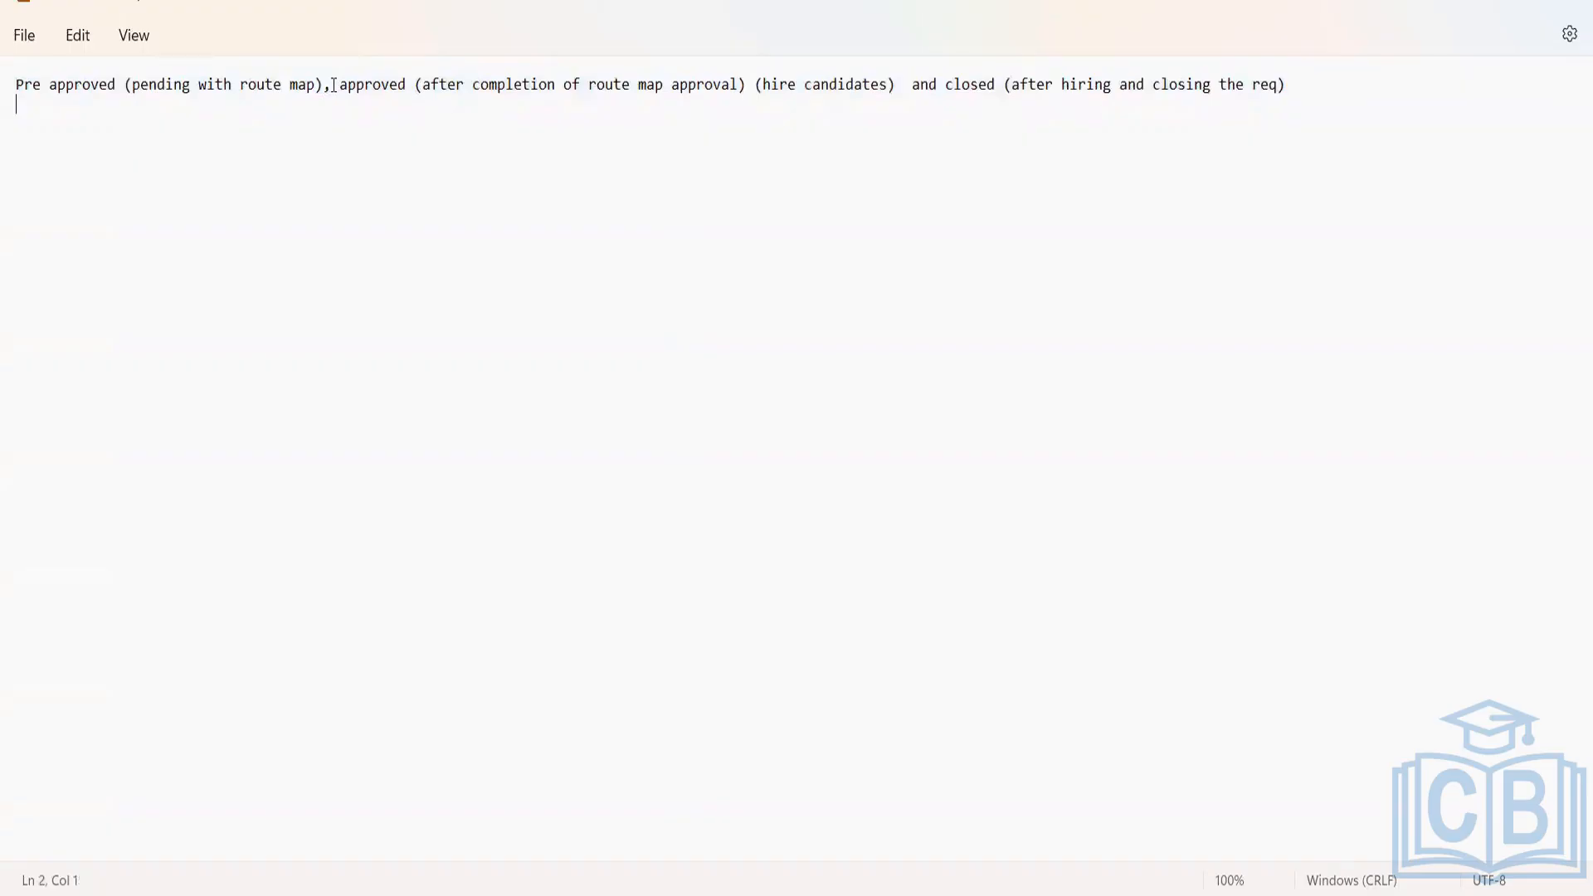
pyautogui.moveTo(333, 85); pyautogui.dragTo(8, 75)
pyautogui.click(528, 81)
pyautogui.moveTo(421, 87); pyautogui.dragTo(1229, 83)
# Add a "Permission -" line below the status line, separated by a blank line, and highlight "Pre approved (pending with route map)".
pyautogui.click(1274, 123)
pyautogui.write('Permissiong')
pyautogui.moveTo(323, 83); pyautogui.dragTo(8, 77)
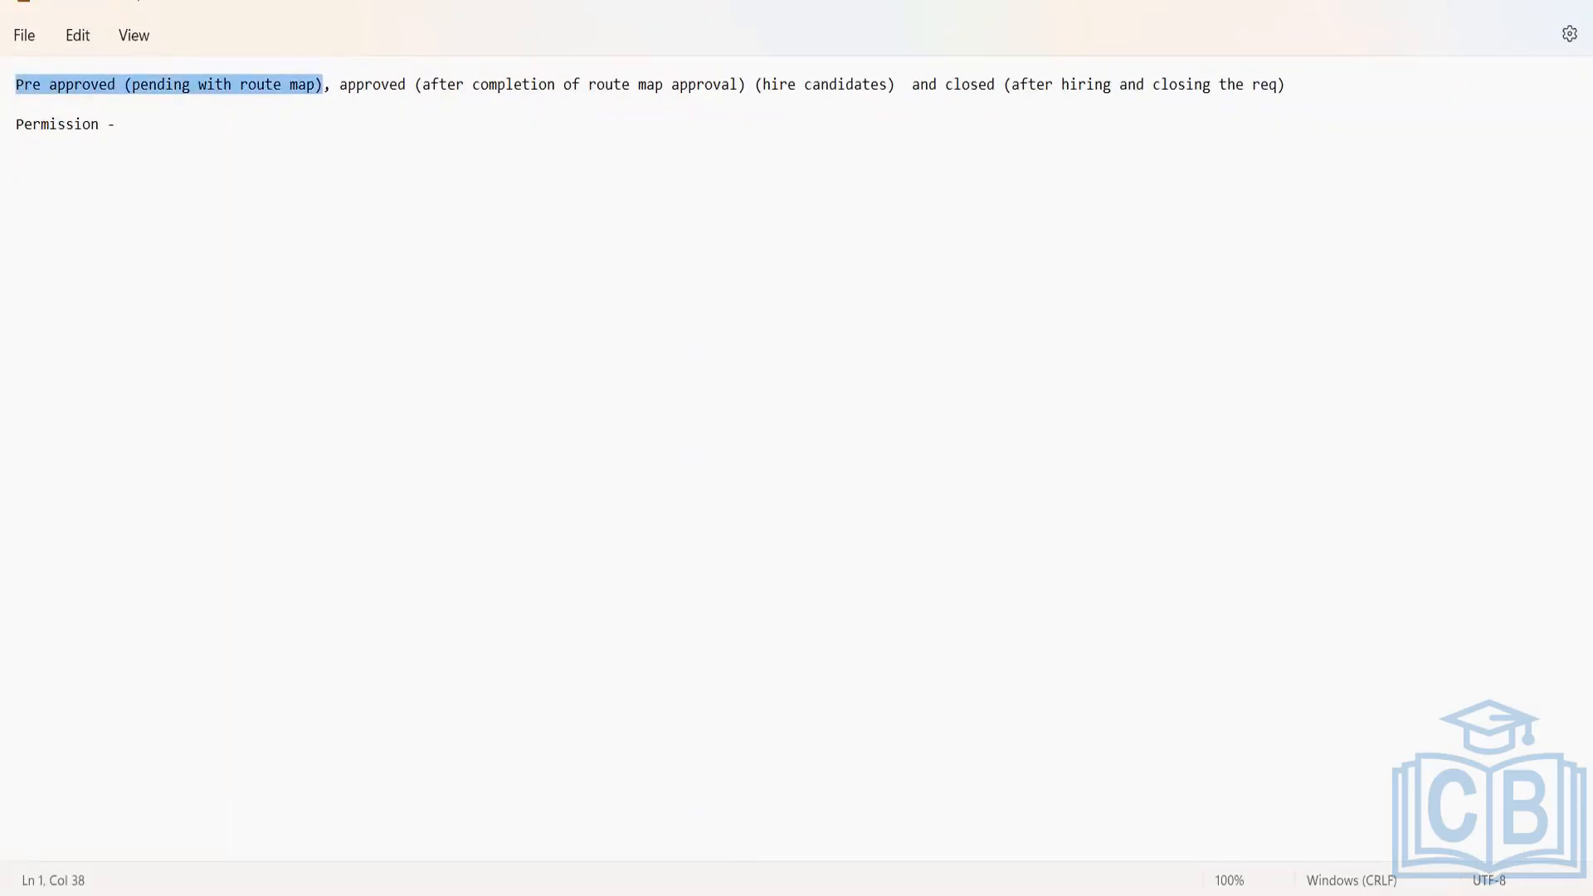
# Switch to SuccessFactors in the browser and open the Digital Expert requisition from Job Requisitions to examine its detail fields.
pyautogui.hotkey('alt', 'Tab')
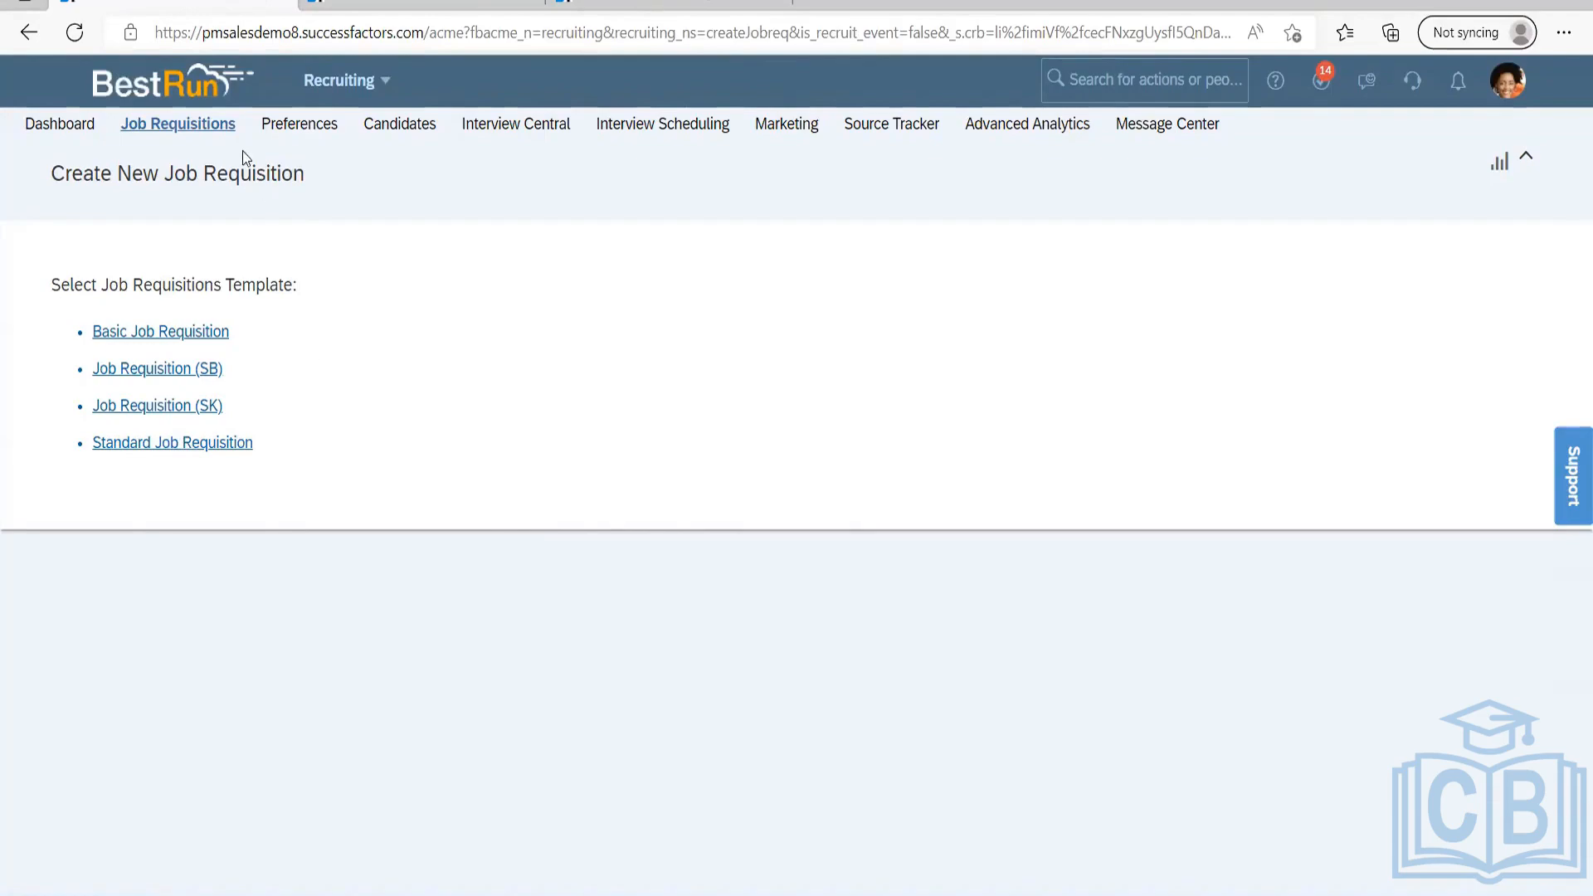
pyautogui.click(194, 133)
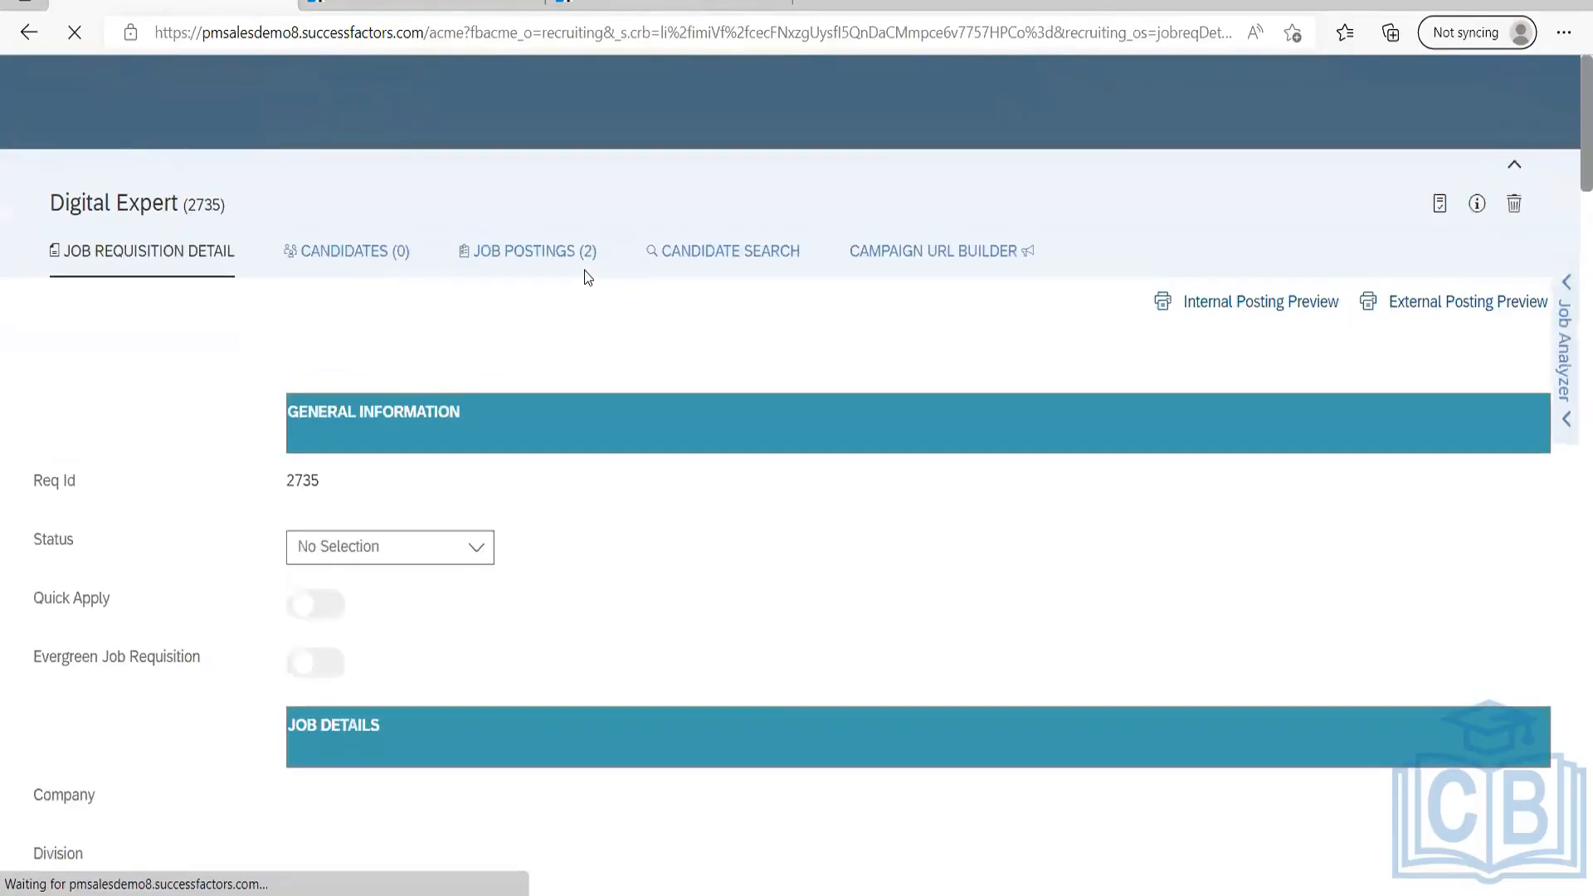
pyautogui.scroll(-5, 292, 496)
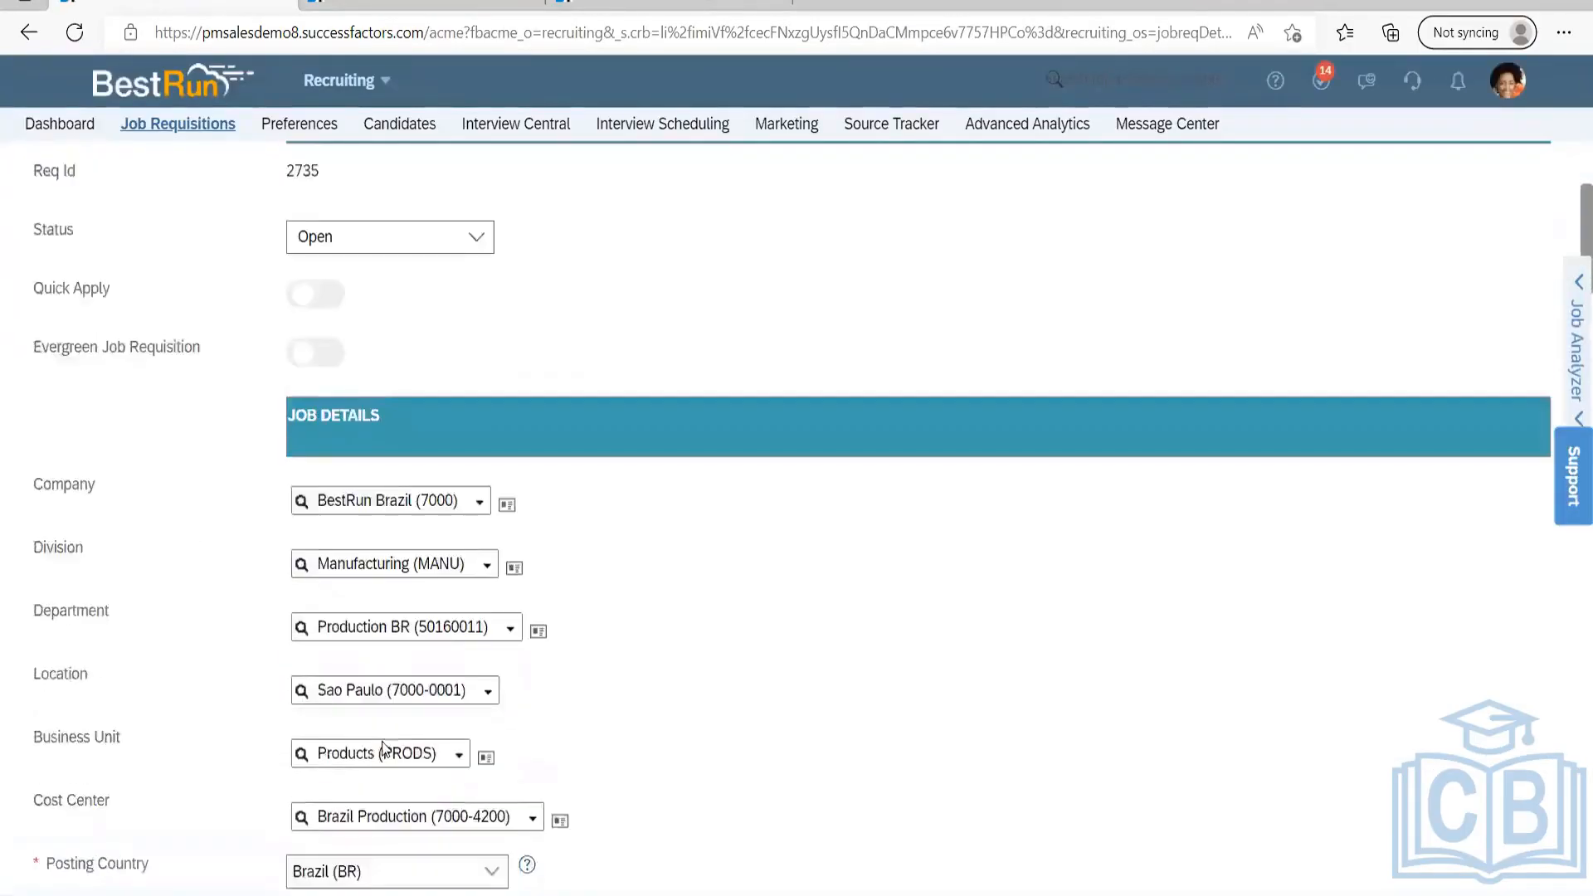
# Examine the Digital Expert requisition's fields from Job Details through Additional Comments and back.
pyautogui.scroll(-20, 292, 496)
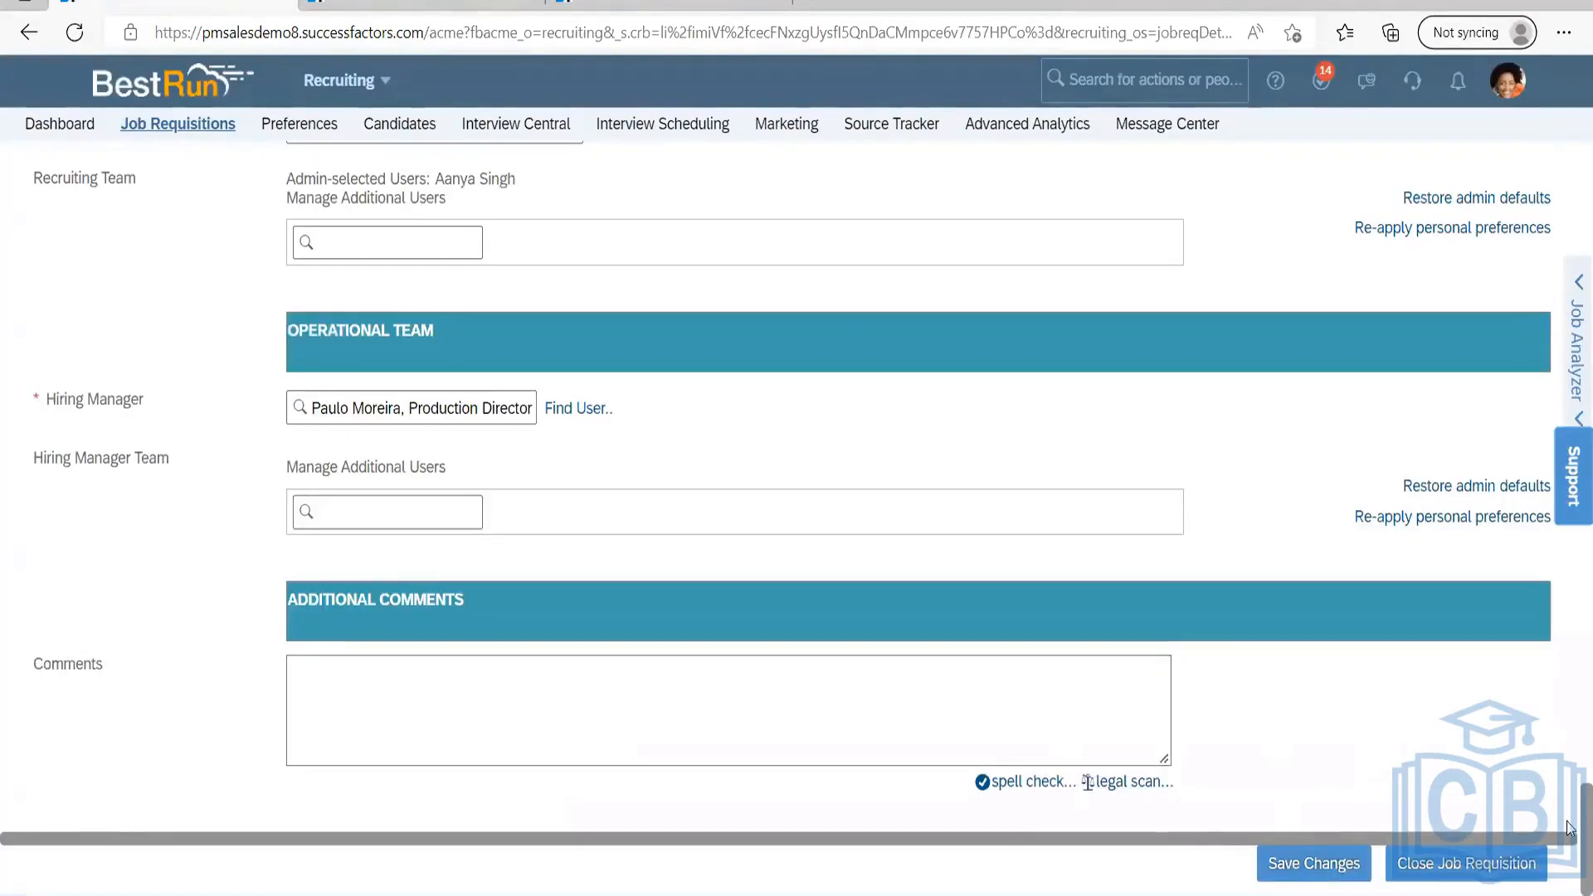
pyautogui.scroll(20, 713, 775)
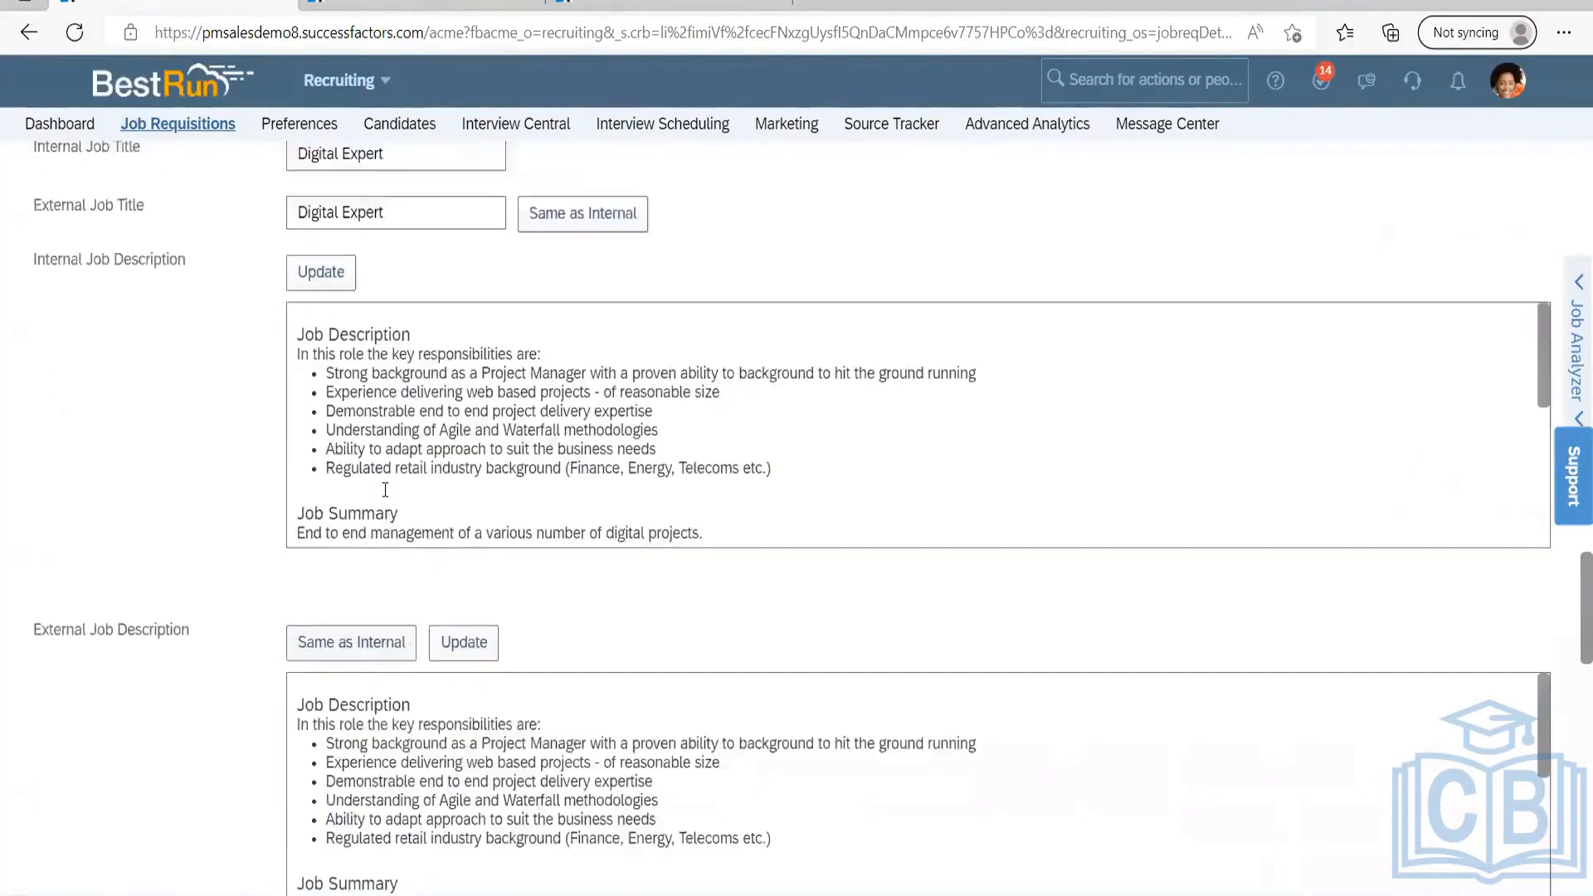
pyautogui.scroll(2, 273, 367)
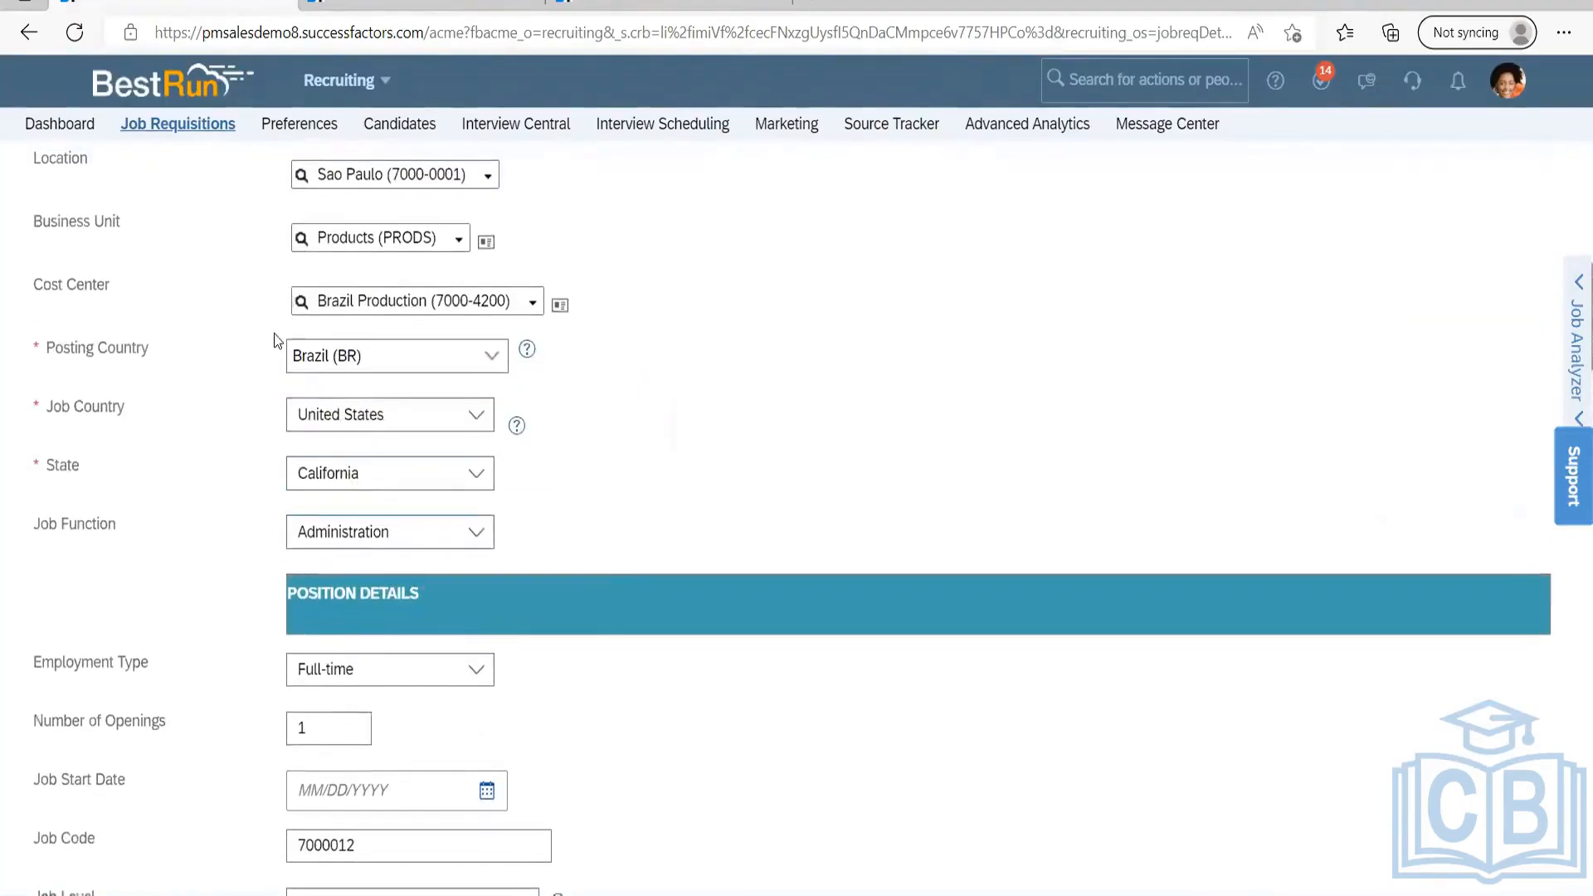
pyautogui.scroll(5, 393, 405)
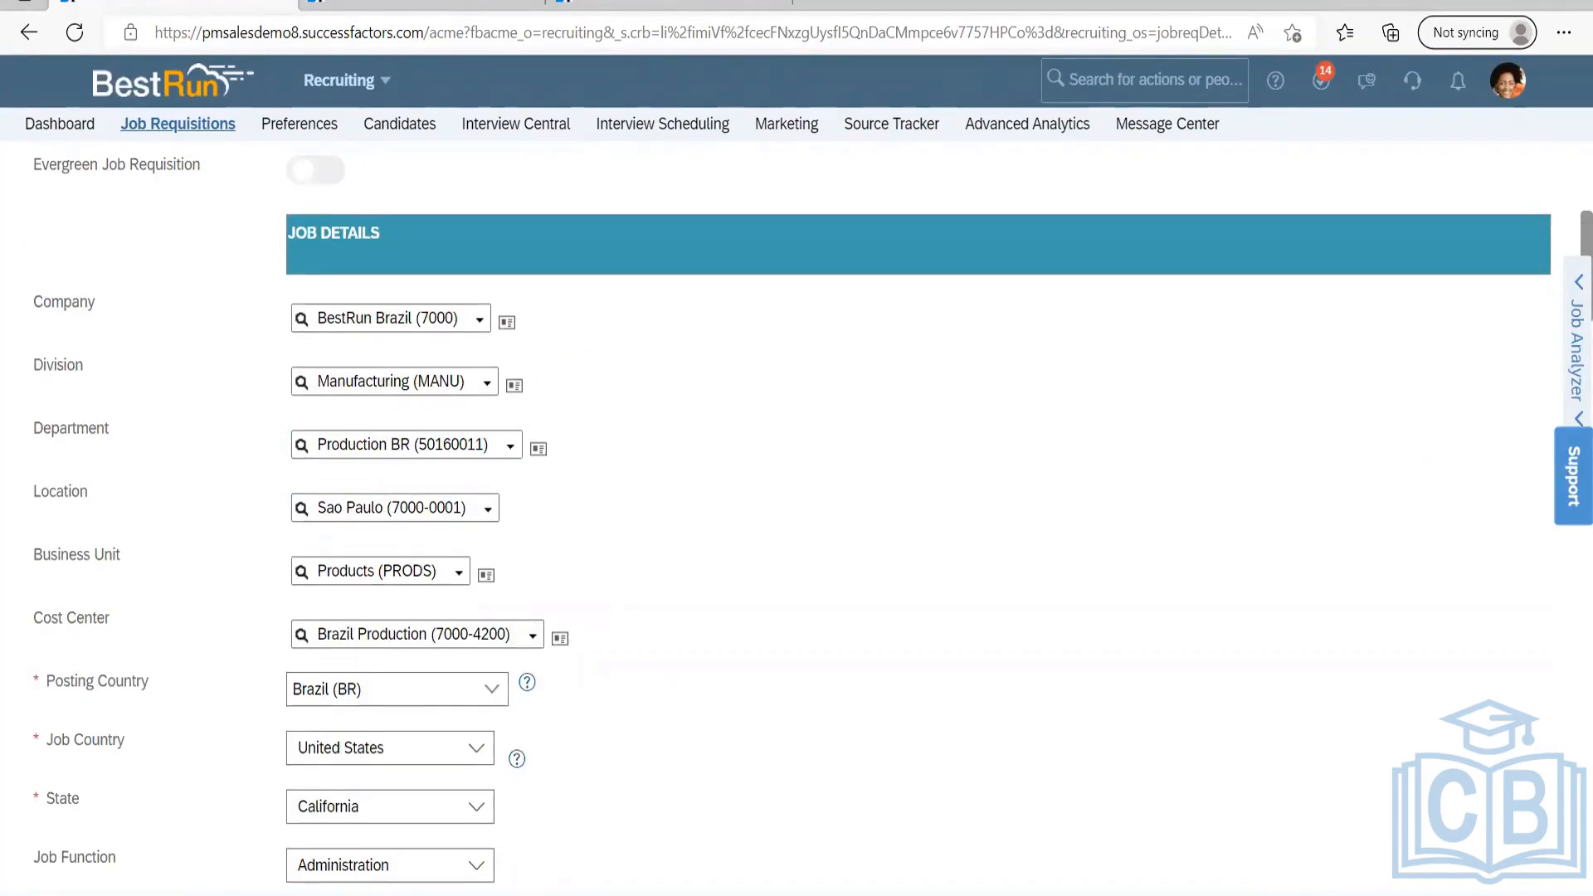
# Switch to the Notepad notes and highlight the approved status's explanation "(after completion of route map approval)".
pyautogui.hotkey('alt', 'Tab')
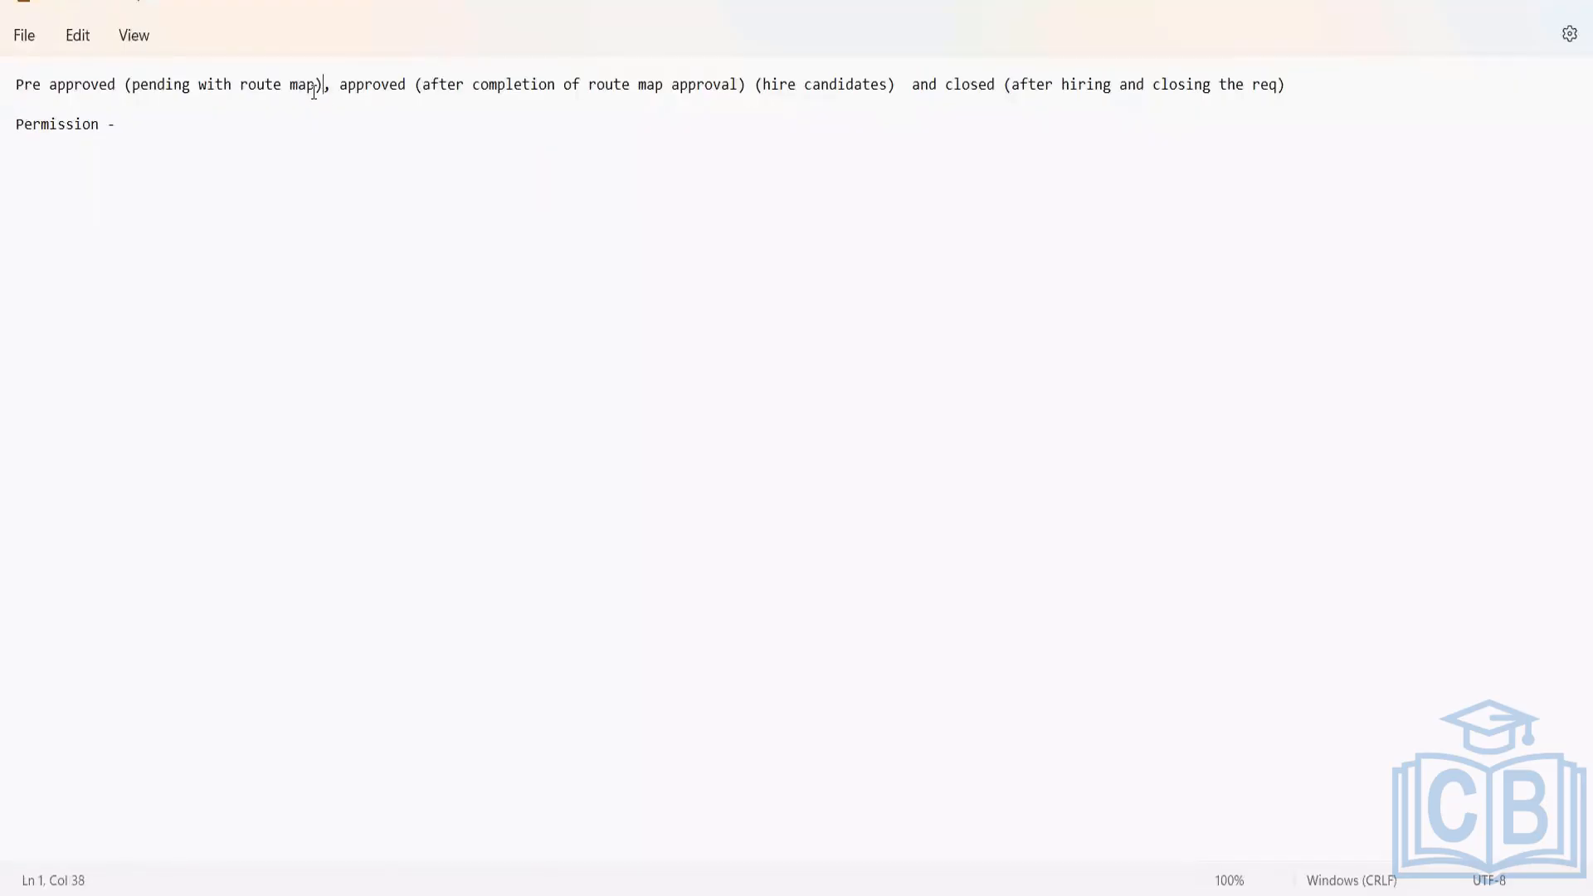
pyautogui.click(150, 130)
pyautogui.click(393, 78)
pyautogui.click(428, 88)
pyautogui.moveTo(413, 84); pyautogui.dragTo(744, 84)
pyautogui.click(684, 793)
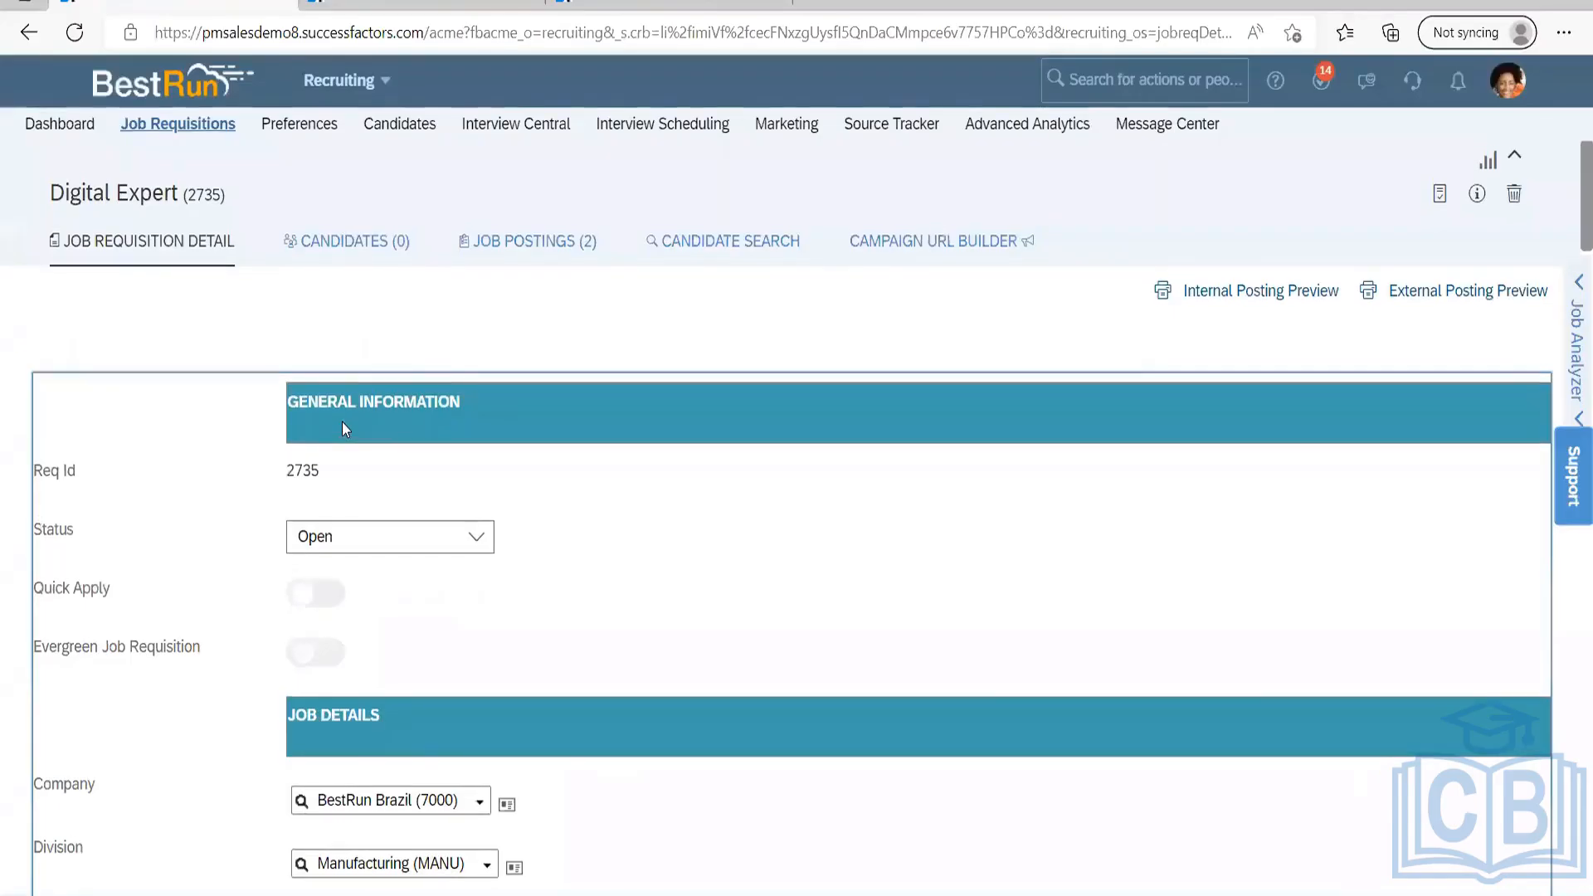
# Return to SuccessFactors and examine the Digital Expert requisition's general information, job details, job description and questionnaire sections.
pyautogui.scroll(-15, 530, 561)
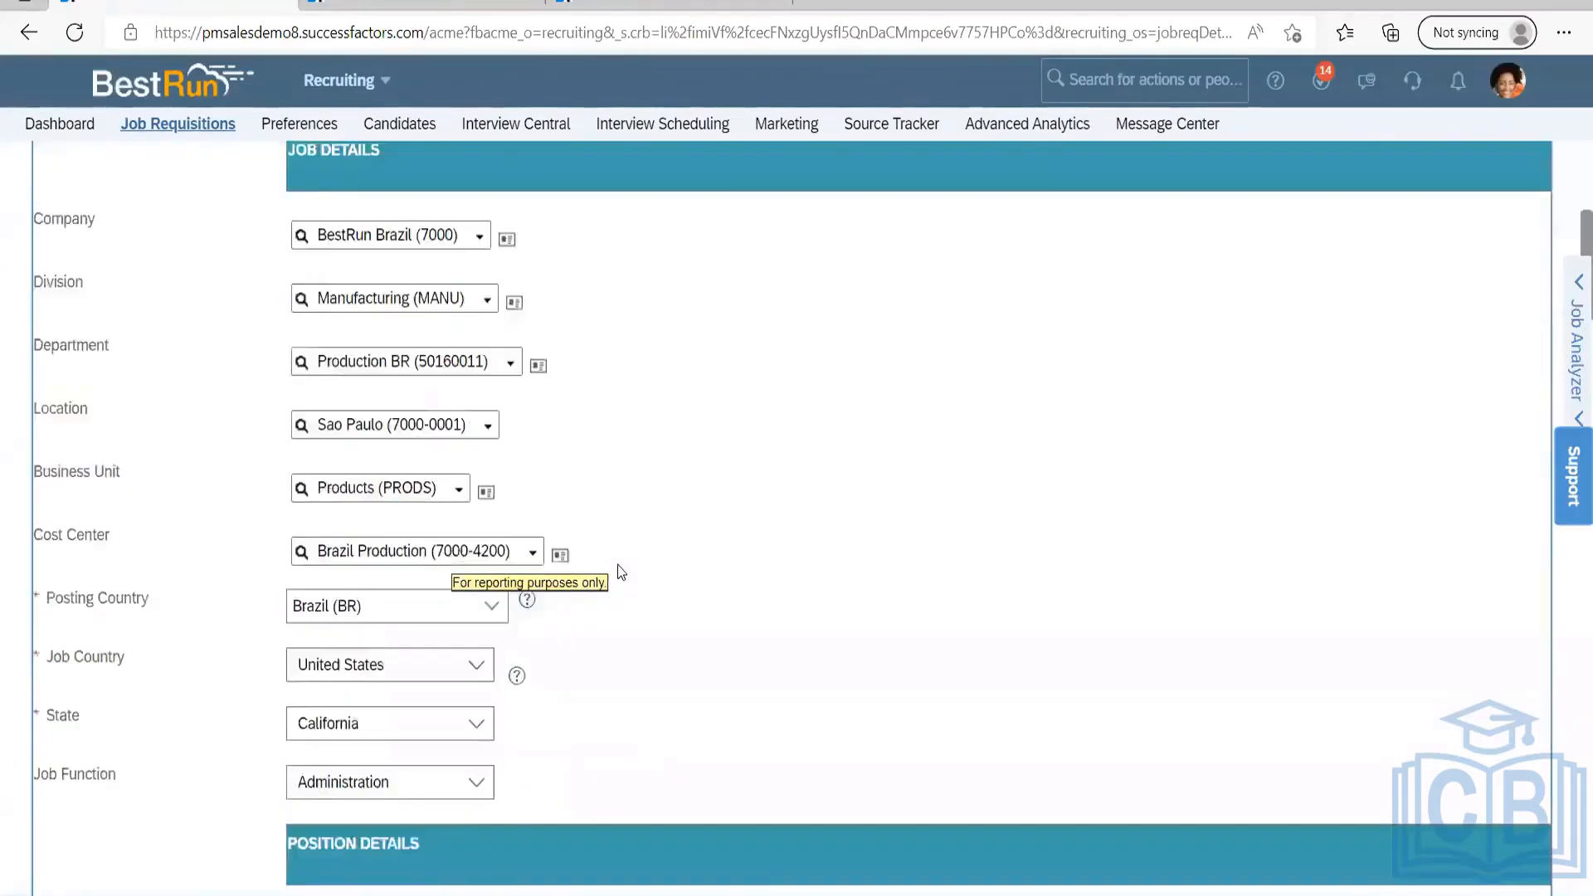
pyautogui.scroll(11, 590, 523)
pyautogui.scroll(2, 348, 301)
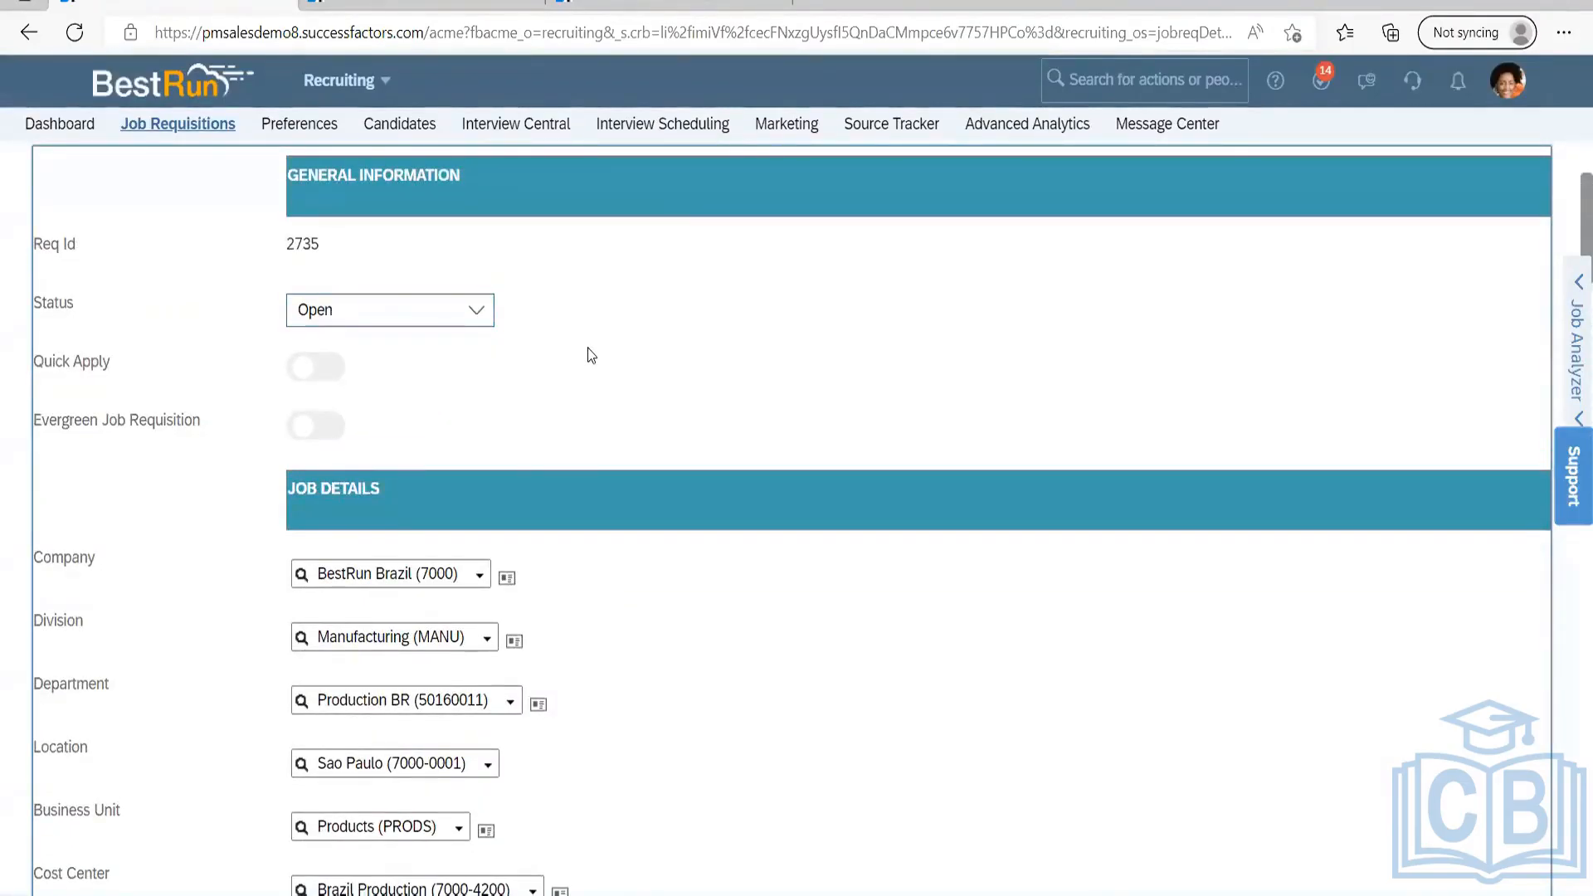
pyautogui.scroll(-20, 588, 491)
pyautogui.scroll(-5, 589, 485)
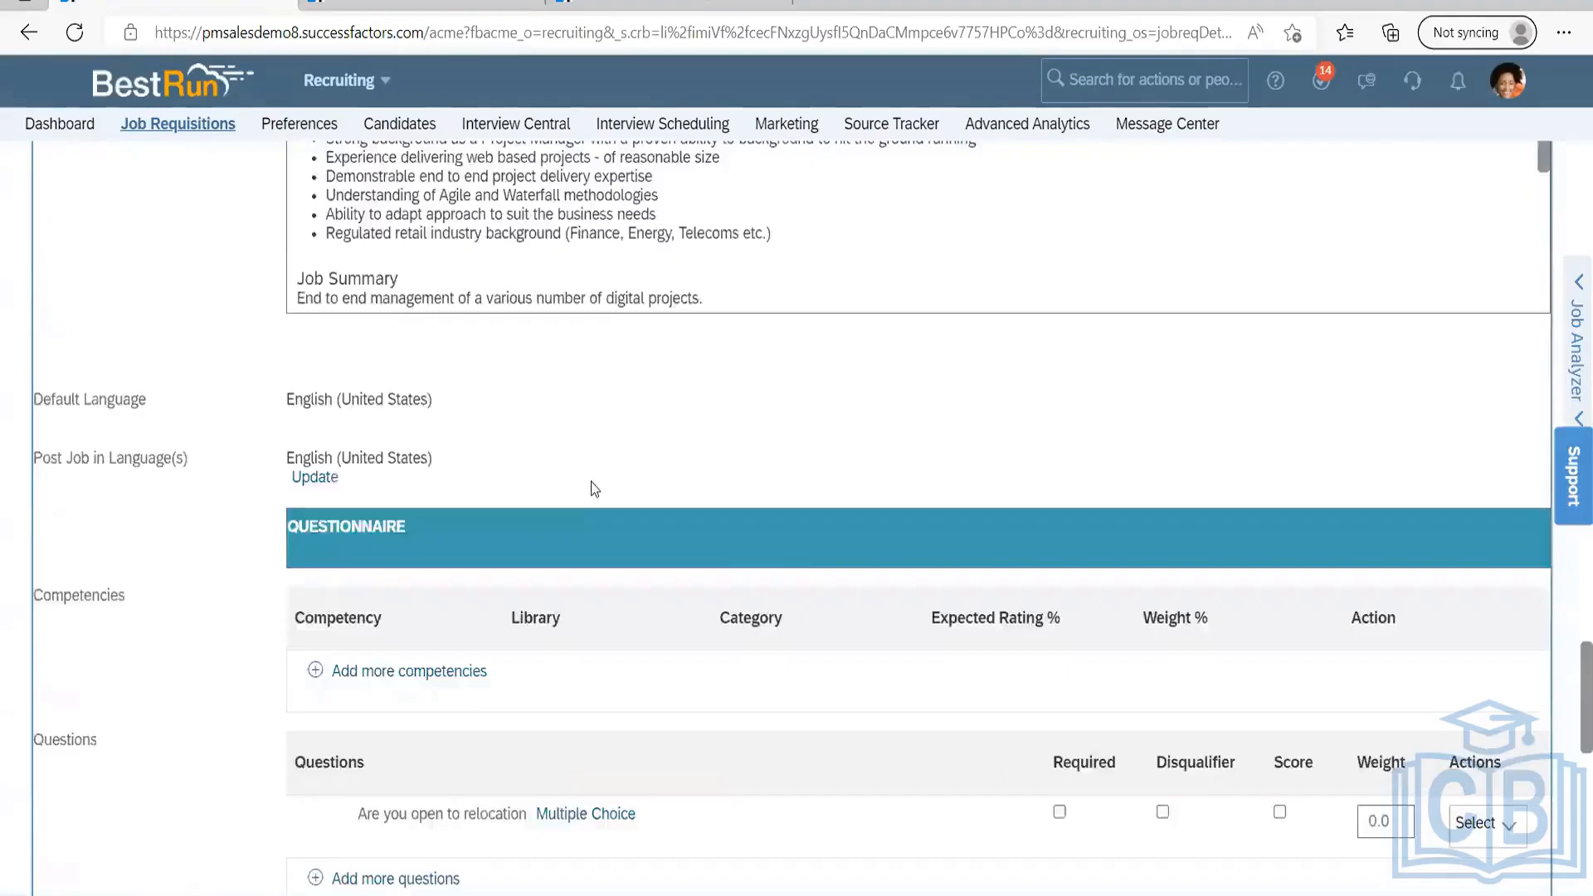
pyautogui.scroll(20, 591, 482)
pyautogui.scroll(3, 523, 326)
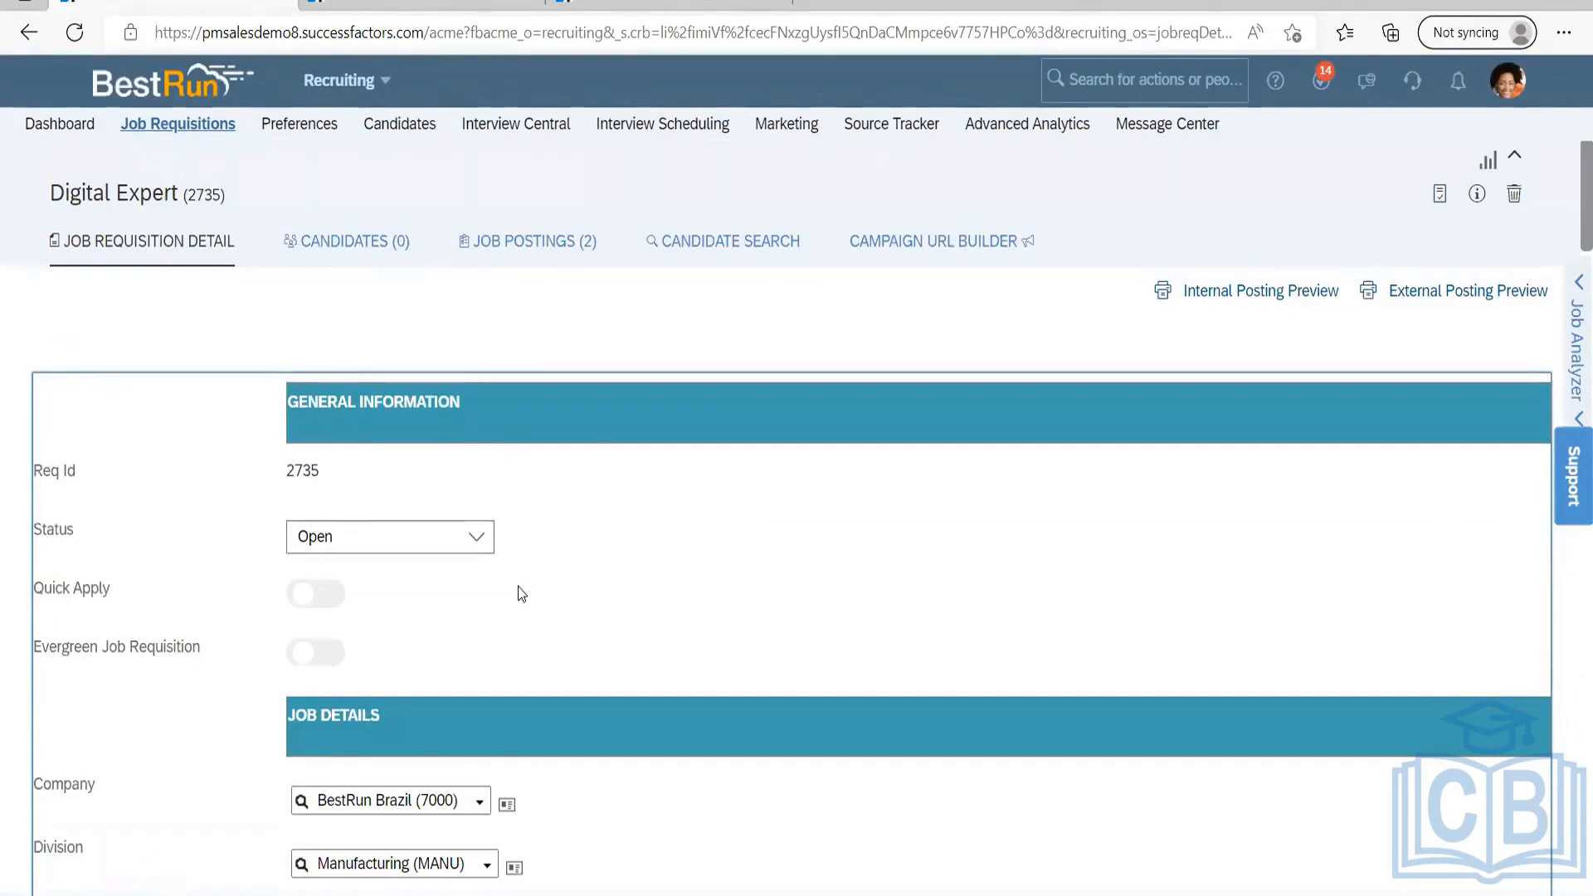
pyautogui.scroll(-10, 465, 569)
pyautogui.scroll(10, 433, 542)
pyautogui.scroll(-4, 235, 439)
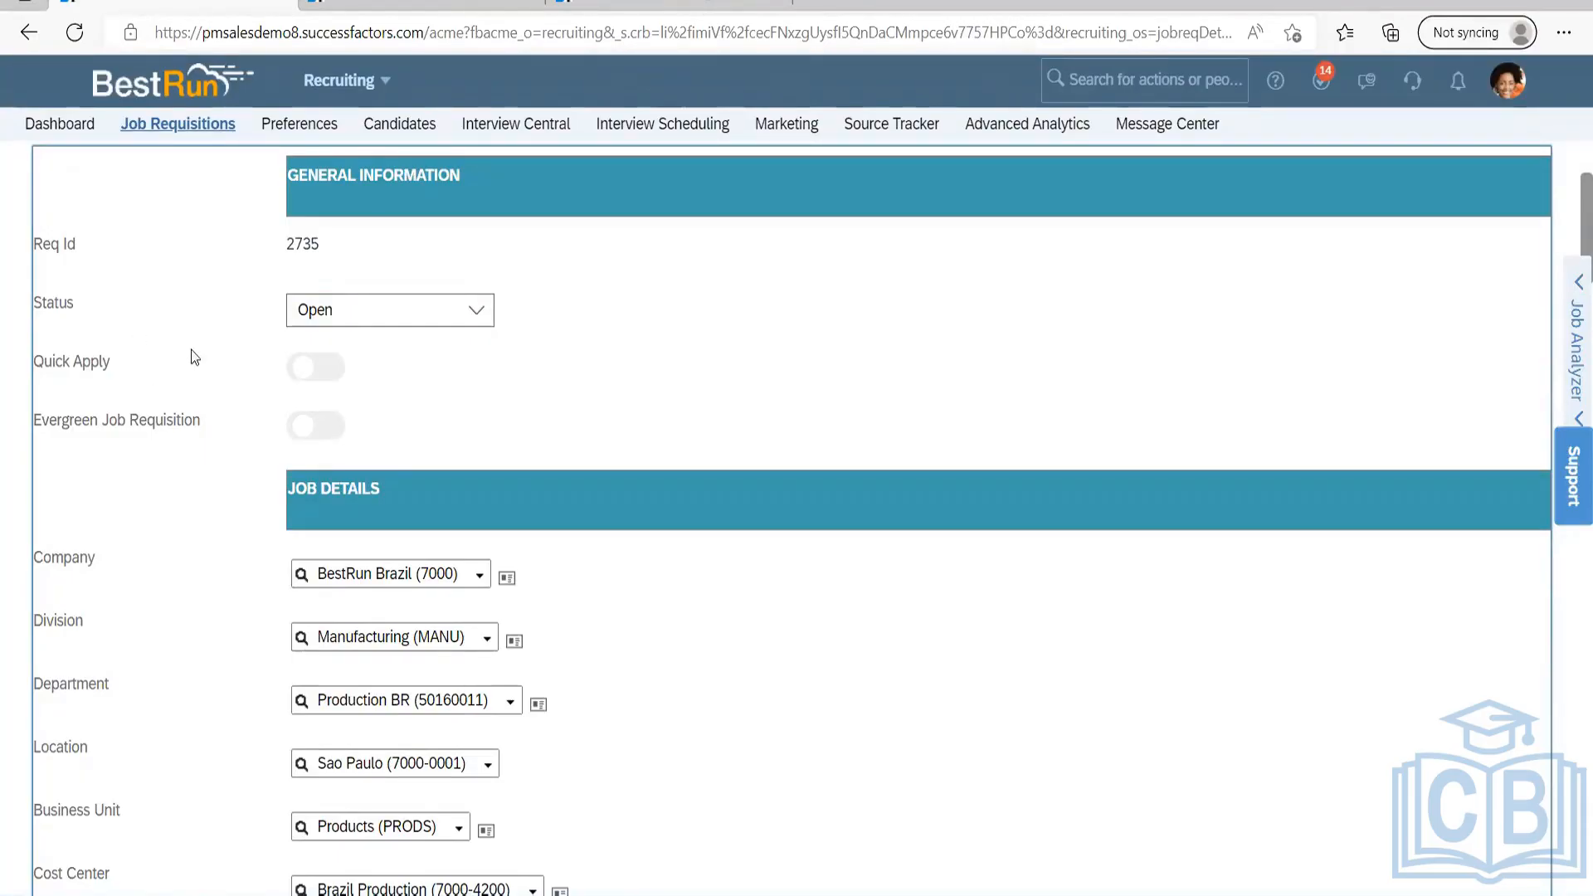
pyautogui.scroll(3, 117, 410)
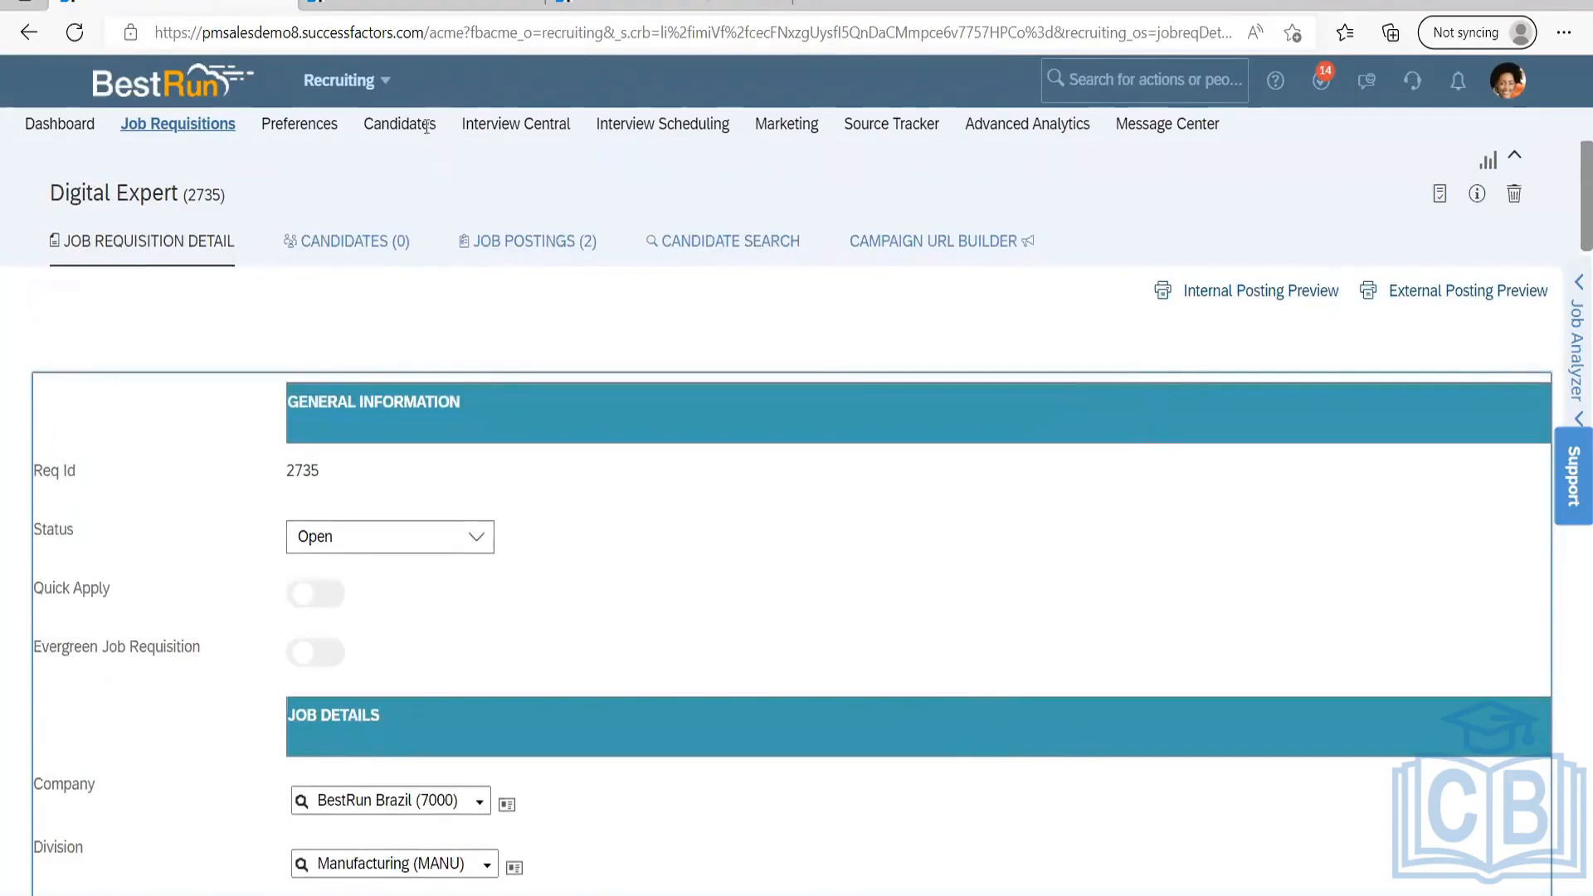
# Switch to the Notepad notes and highlight the closed status with its explanation "(after hiring and closing the req)".
pyautogui.hotkey('alt', 'Tab')
pyautogui.click(403, 84)
pyautogui.click(840, 101)
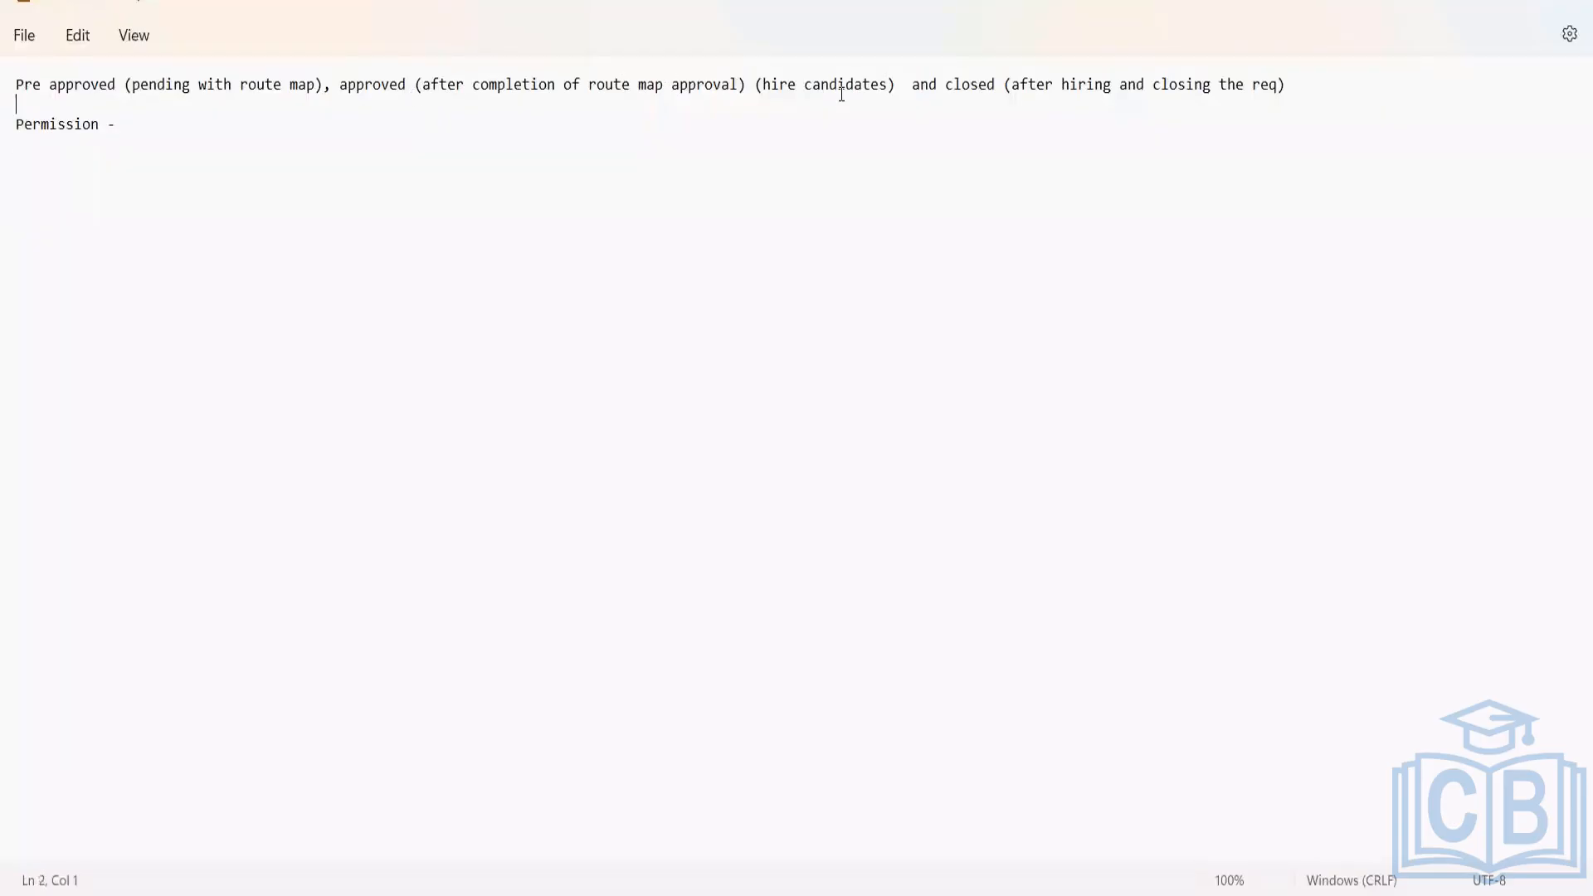
pyautogui.click(842, 93)
pyautogui.moveTo(946, 84); pyautogui.dragTo(1284, 89)
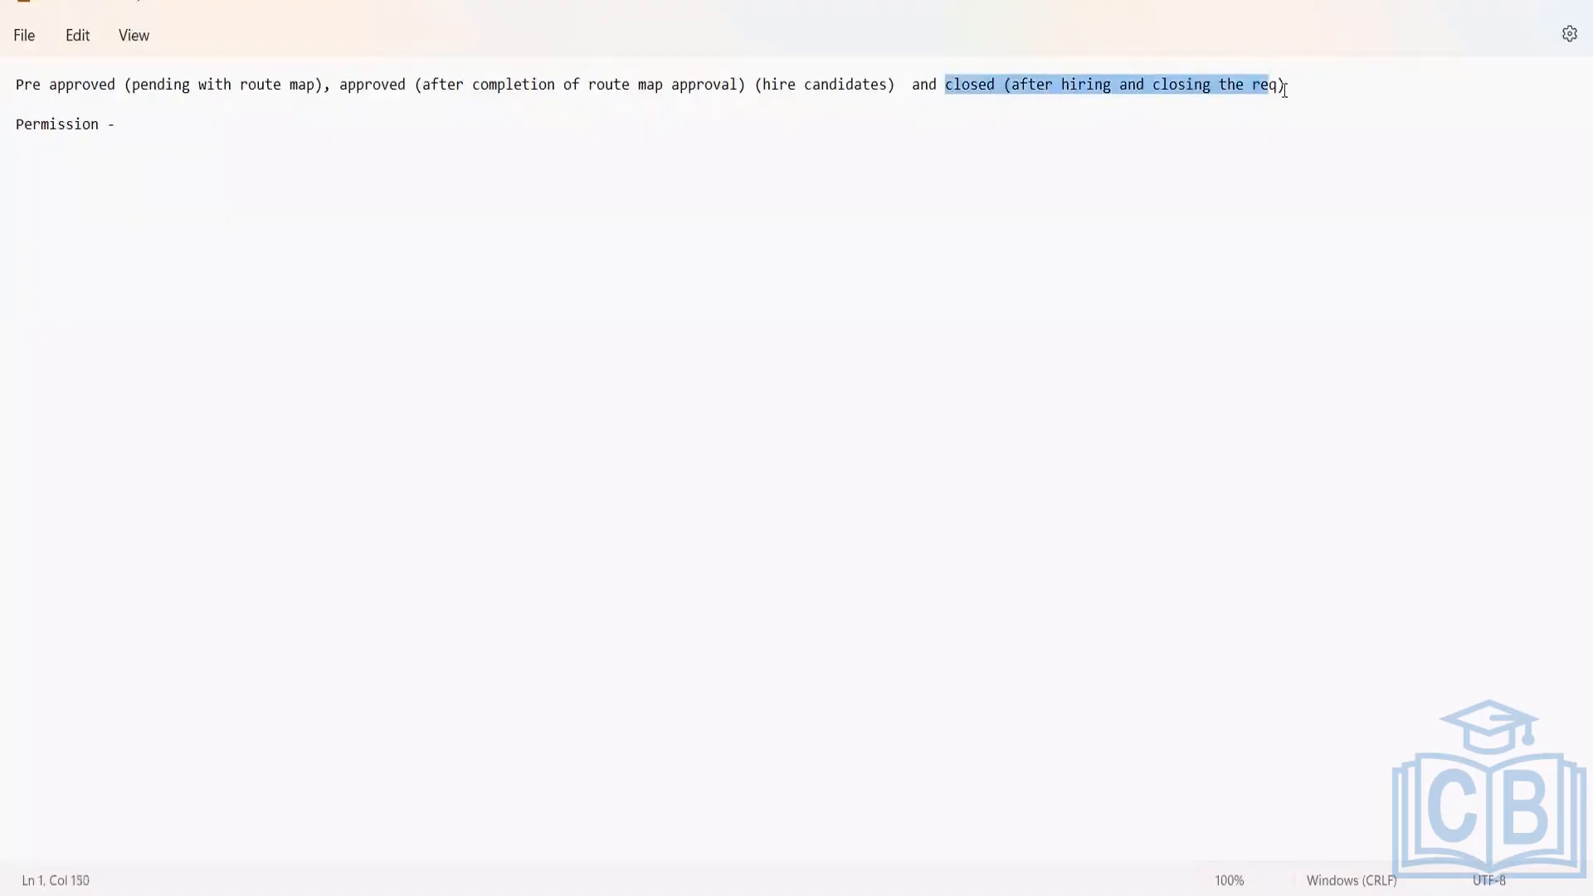
pyautogui.click(1110, 224)
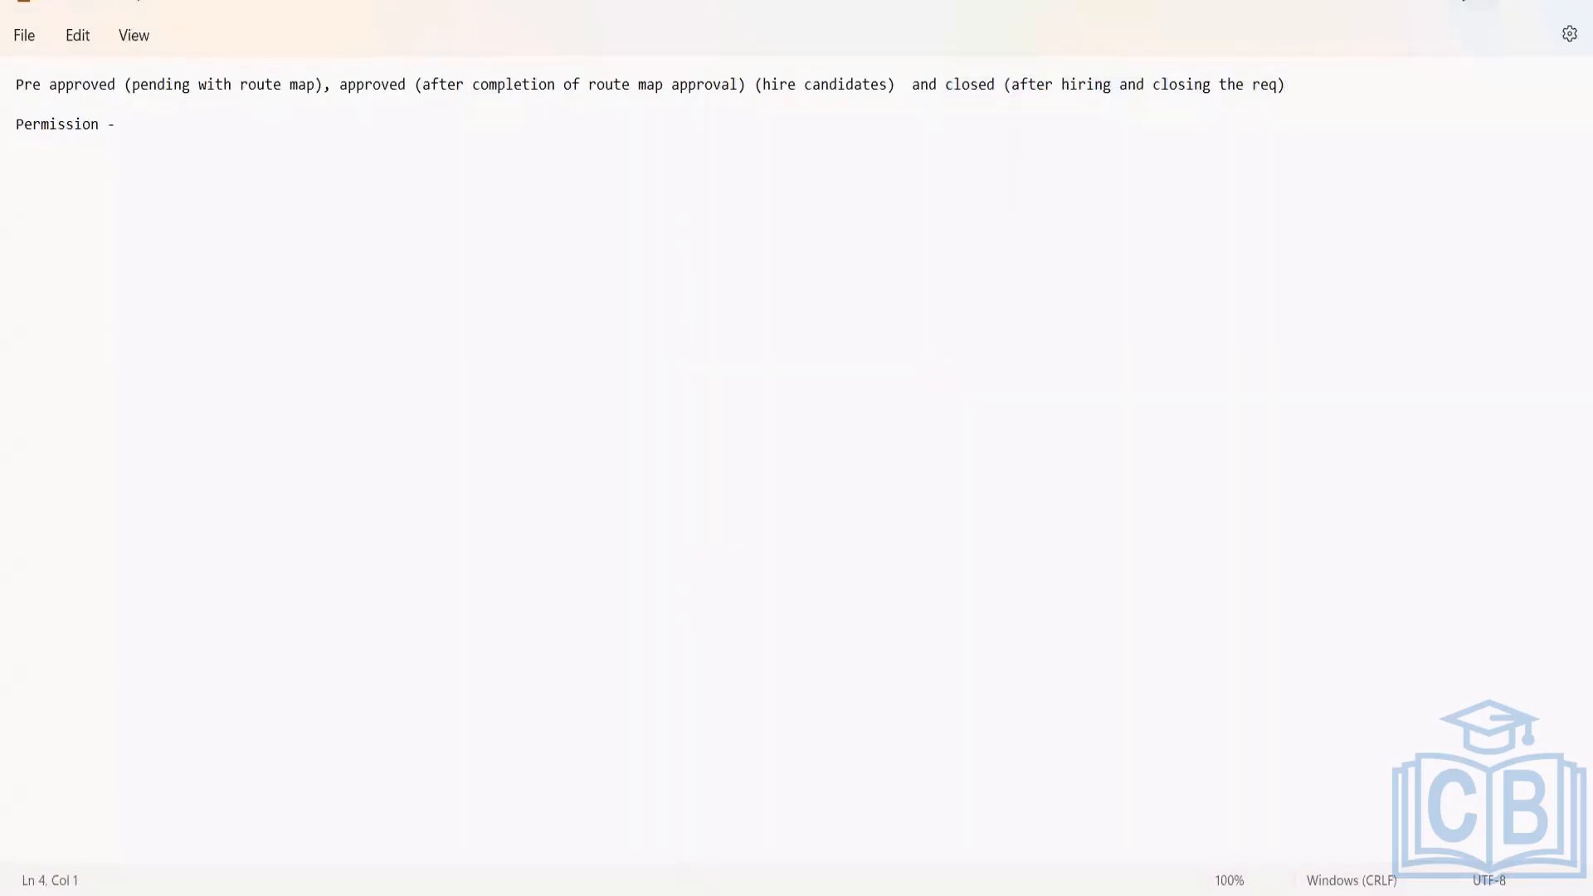
# Switch to SuccessFactors and review the requisition's fields from General Information down past Salary & Benefits and the job descriptions.
pyautogui.hotkey('alt', 'Tab')
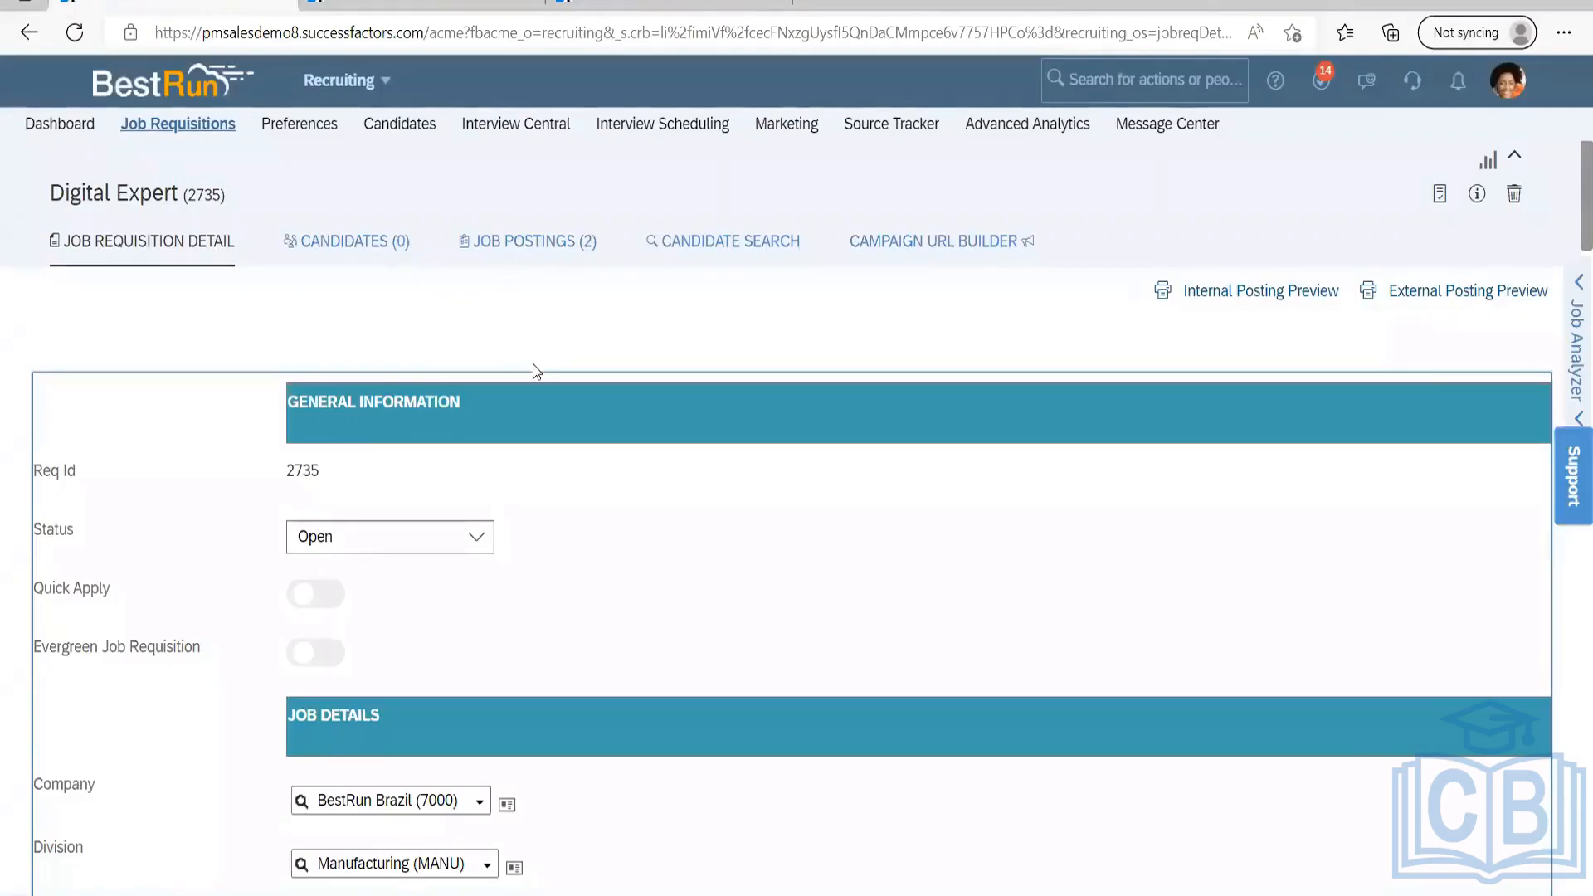
pyautogui.scroll(-15, 619, 551)
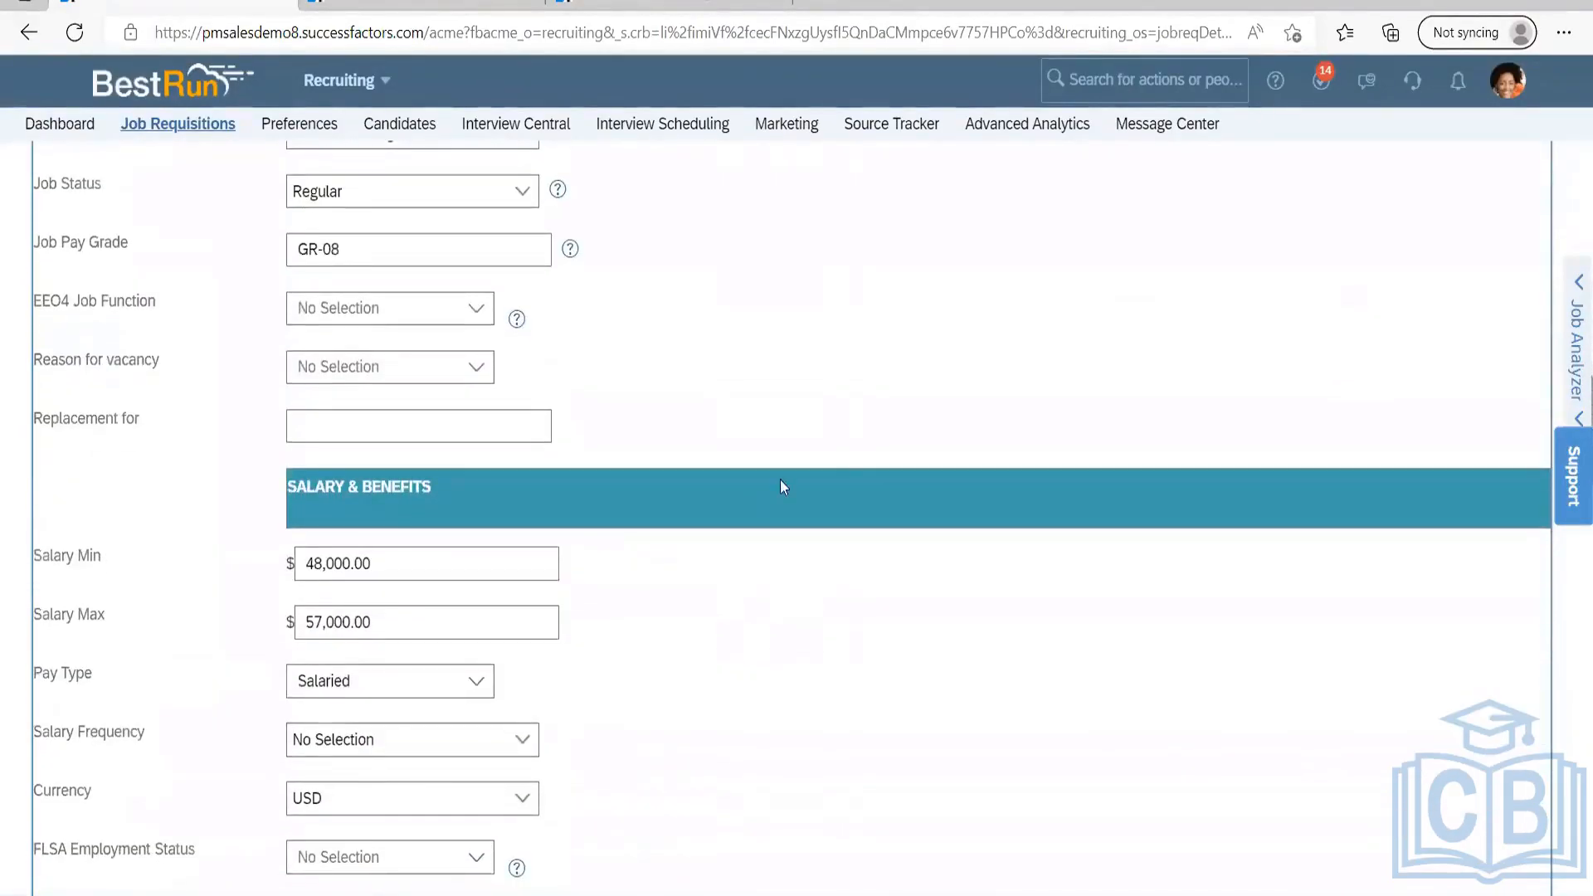
pyautogui.scroll(-10, 796, 460)
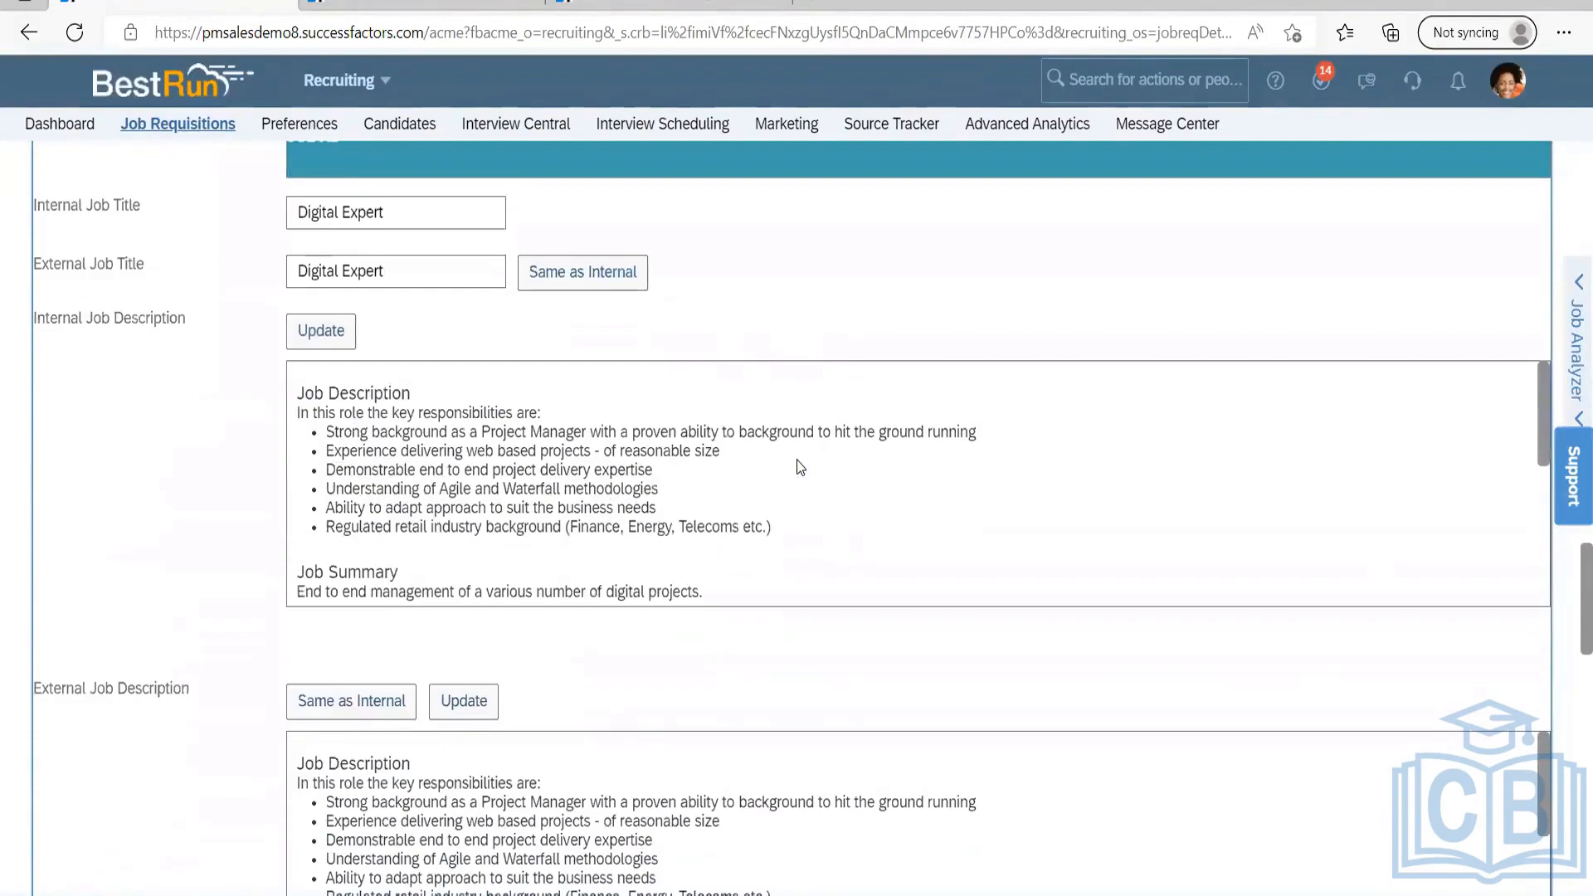
pyautogui.scroll(-5, 797, 460)
pyautogui.scroll(-15, 673, 583)
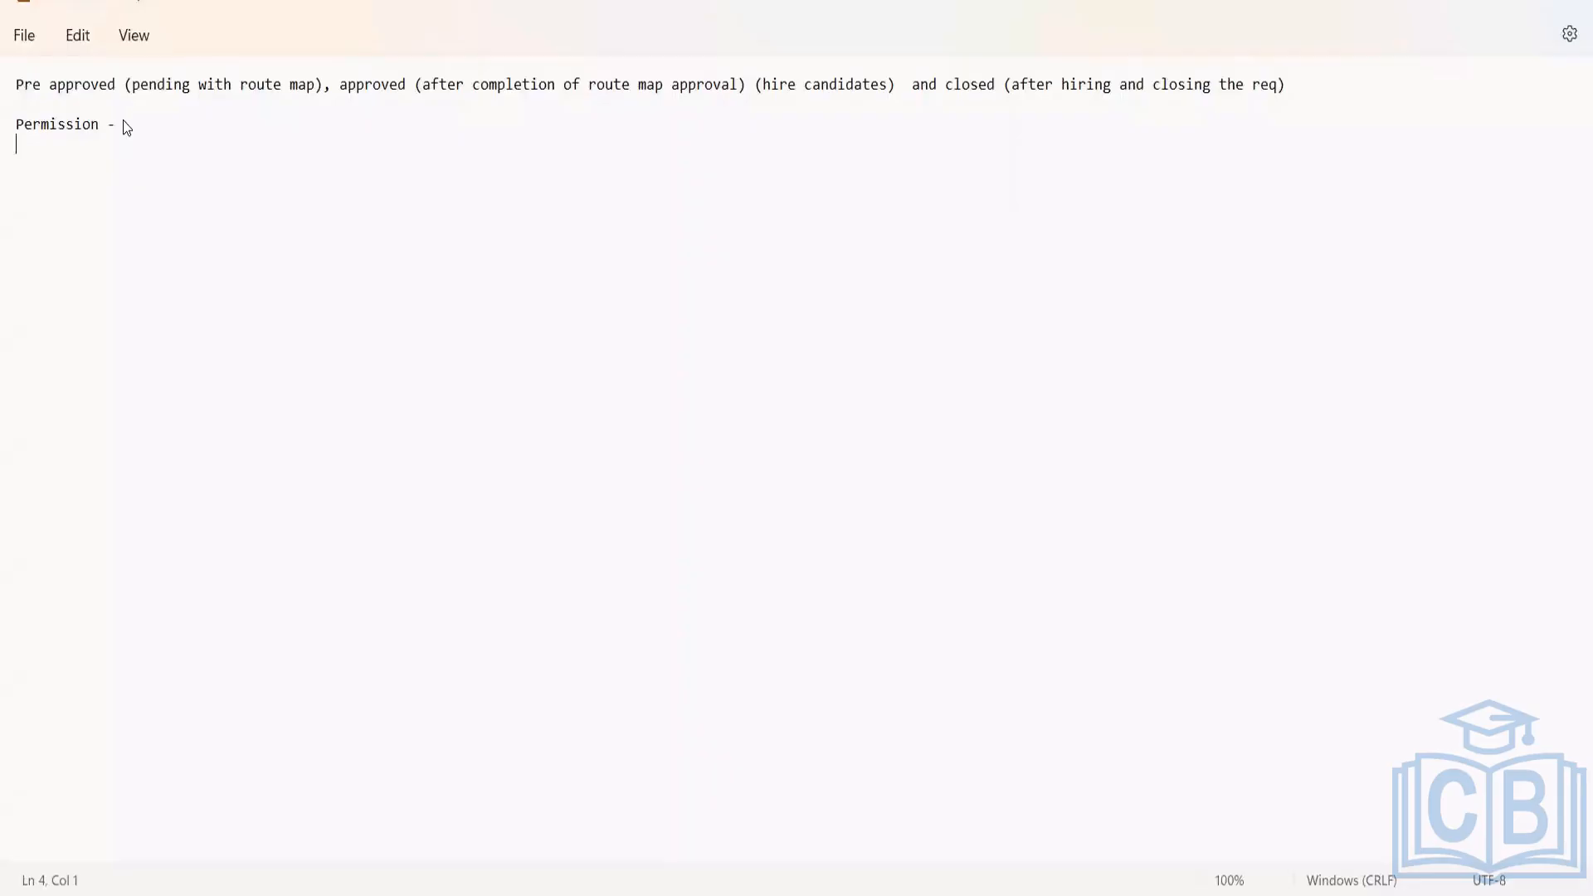
# Switch to the Notepad notes and highlight the status "Pre approved (pending with route map)".
pyautogui.click(126, 126)
pyautogui.moveTo(325, 83); pyautogui.dragTo(18, 83)
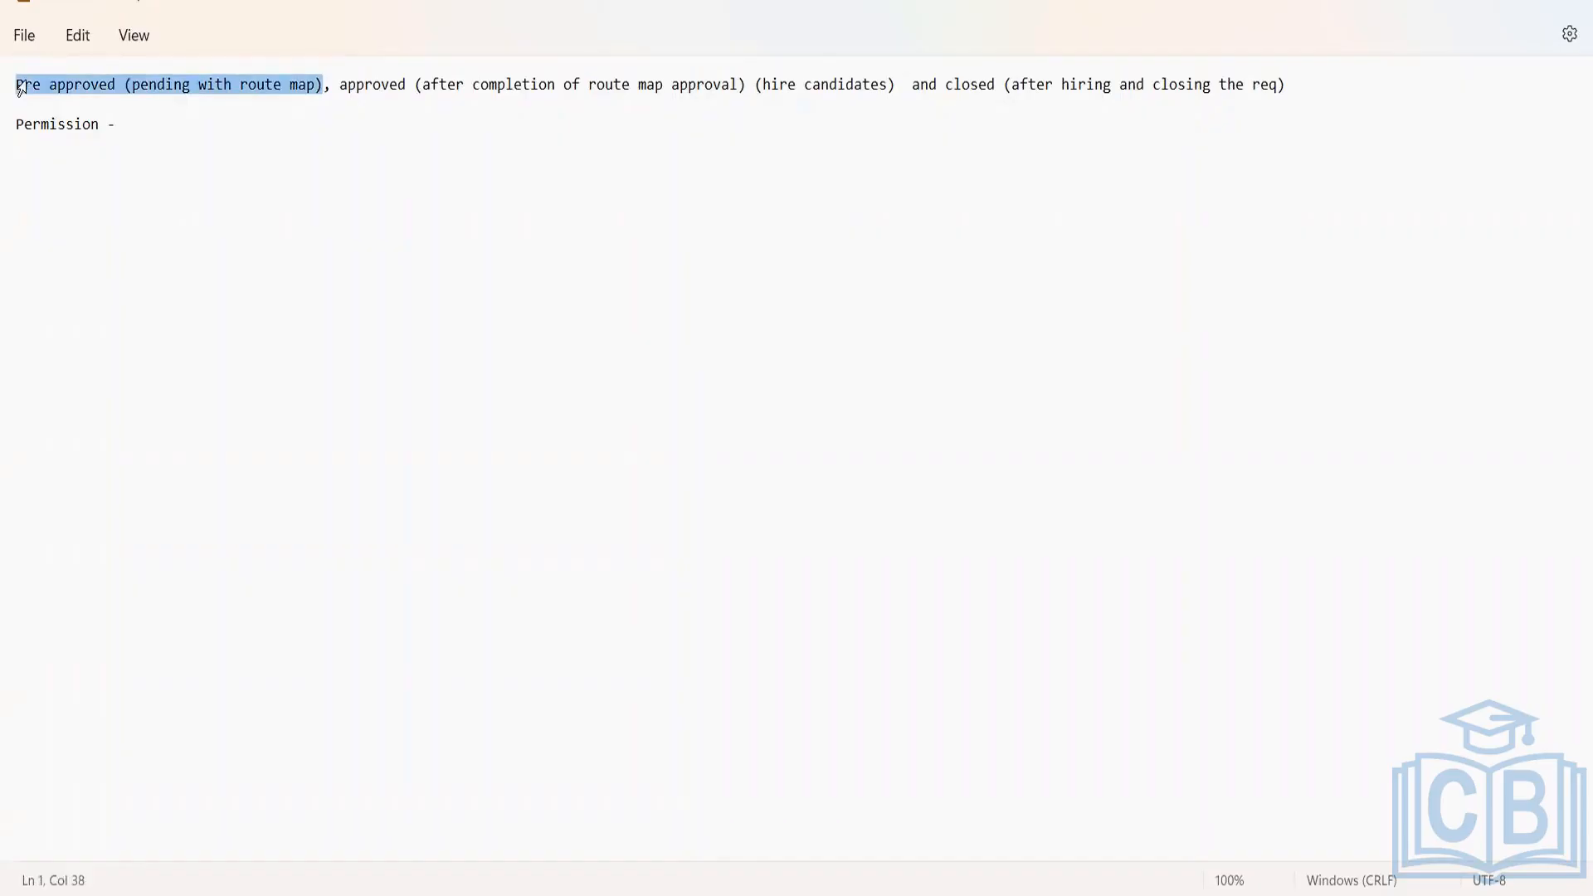
pyautogui.click(327, 84)
pyautogui.write(',')
pyautogui.moveTo(329, 84); pyautogui.dragTo(26, 71)
pyautogui.click(116, 83)
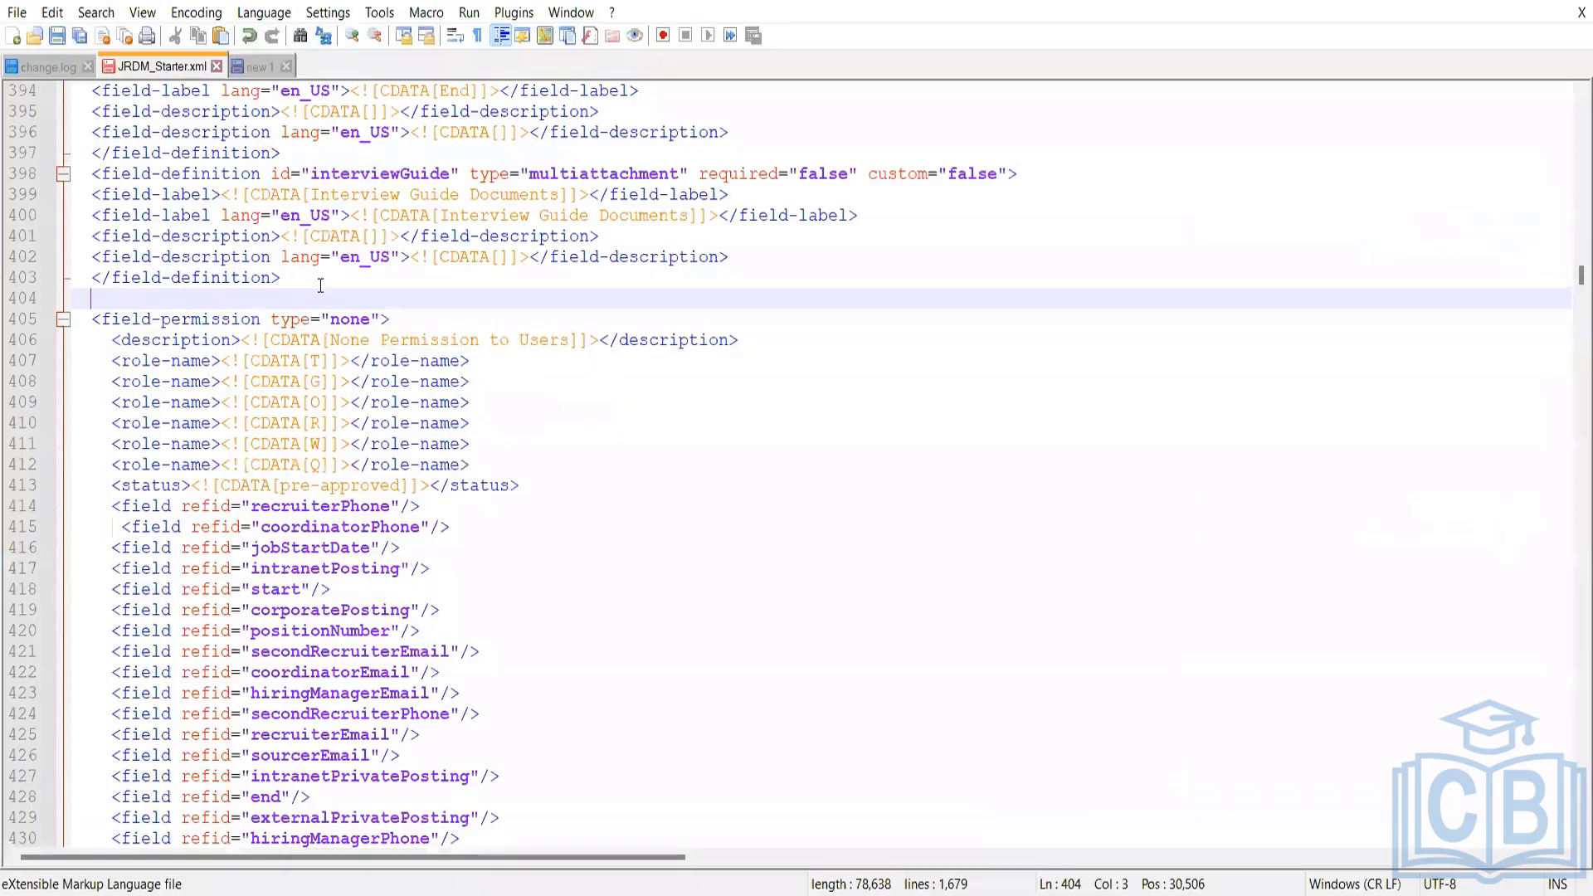
# In JRDM_Starter.xml in Notepad++, highlight the last field definitions and locate the start of the field-permission section.
pyautogui.moveTo(291, 292); pyautogui.dragTo(37, 91)
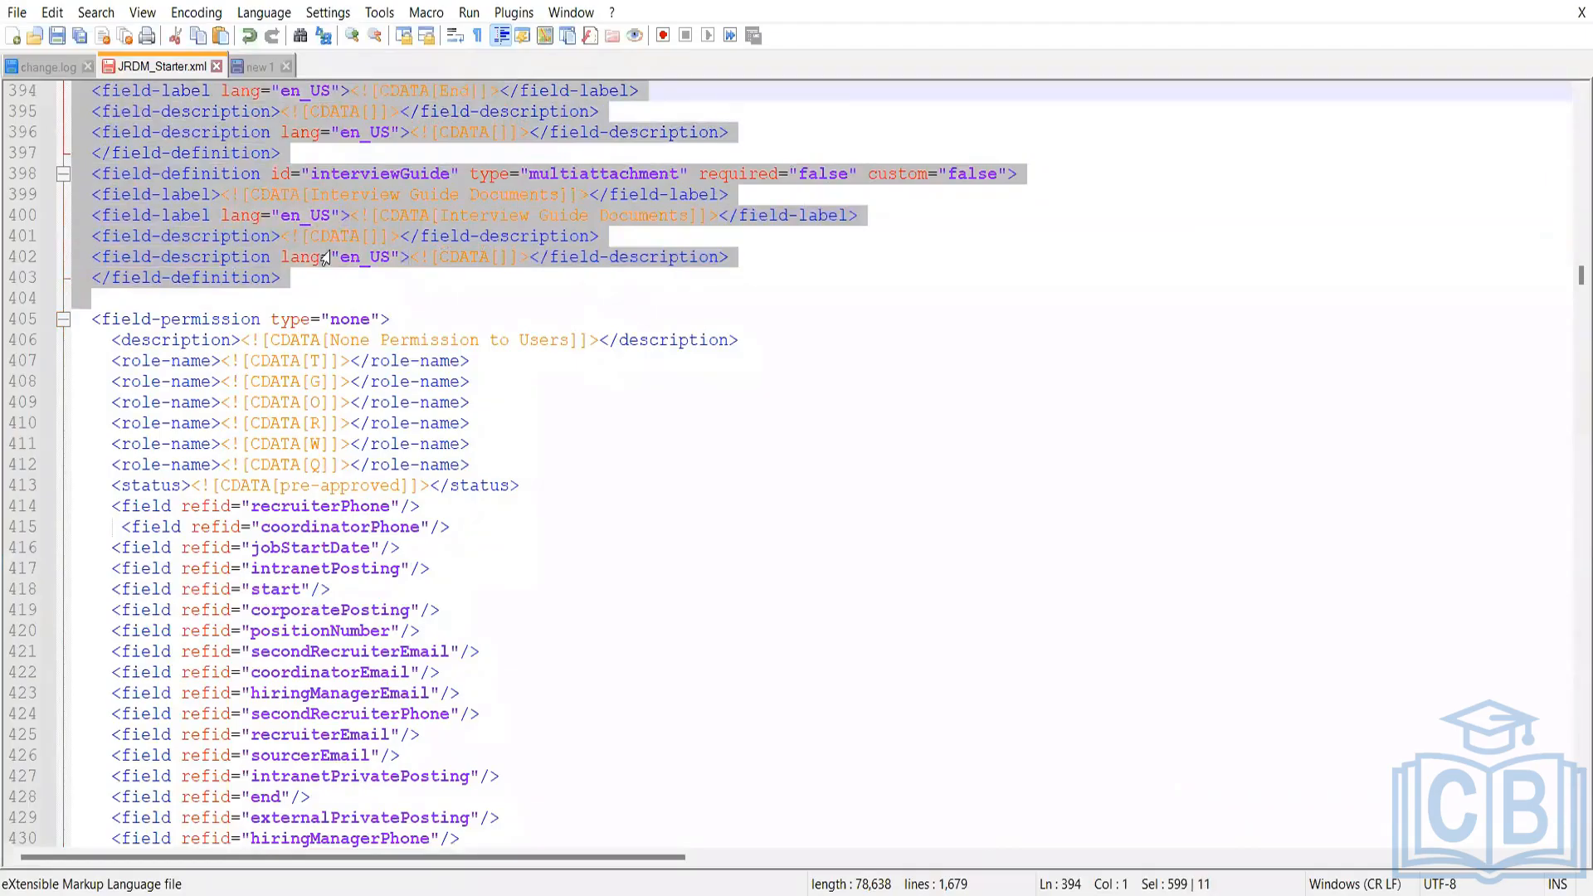
pyautogui.click(314, 278)
pyautogui.scroll(-1, 258, 322)
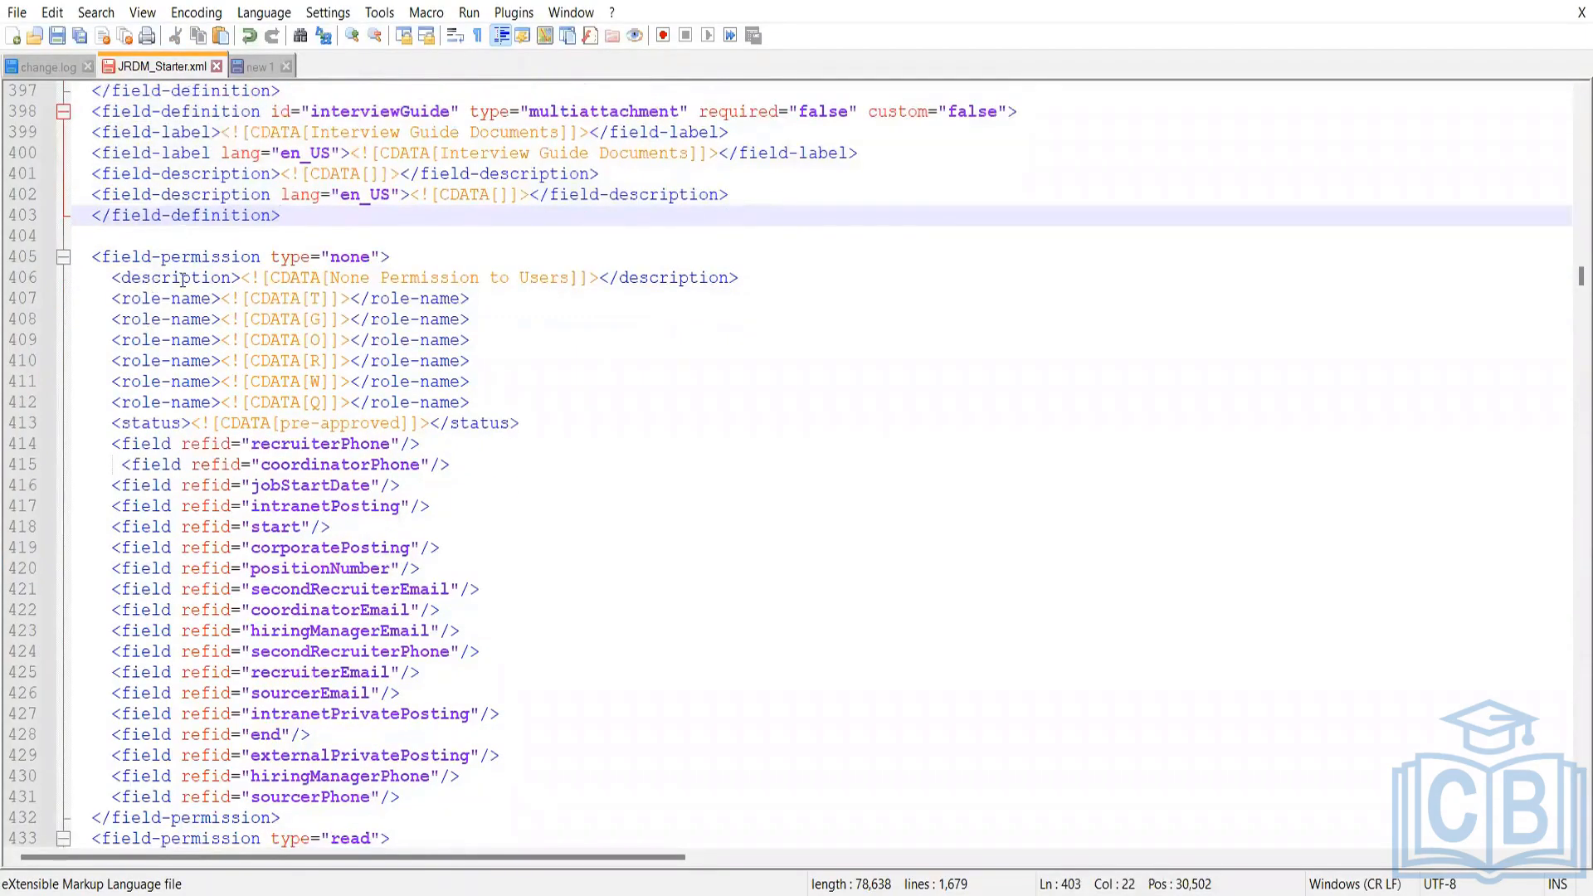
pyautogui.scroll(-1, 305, 337)
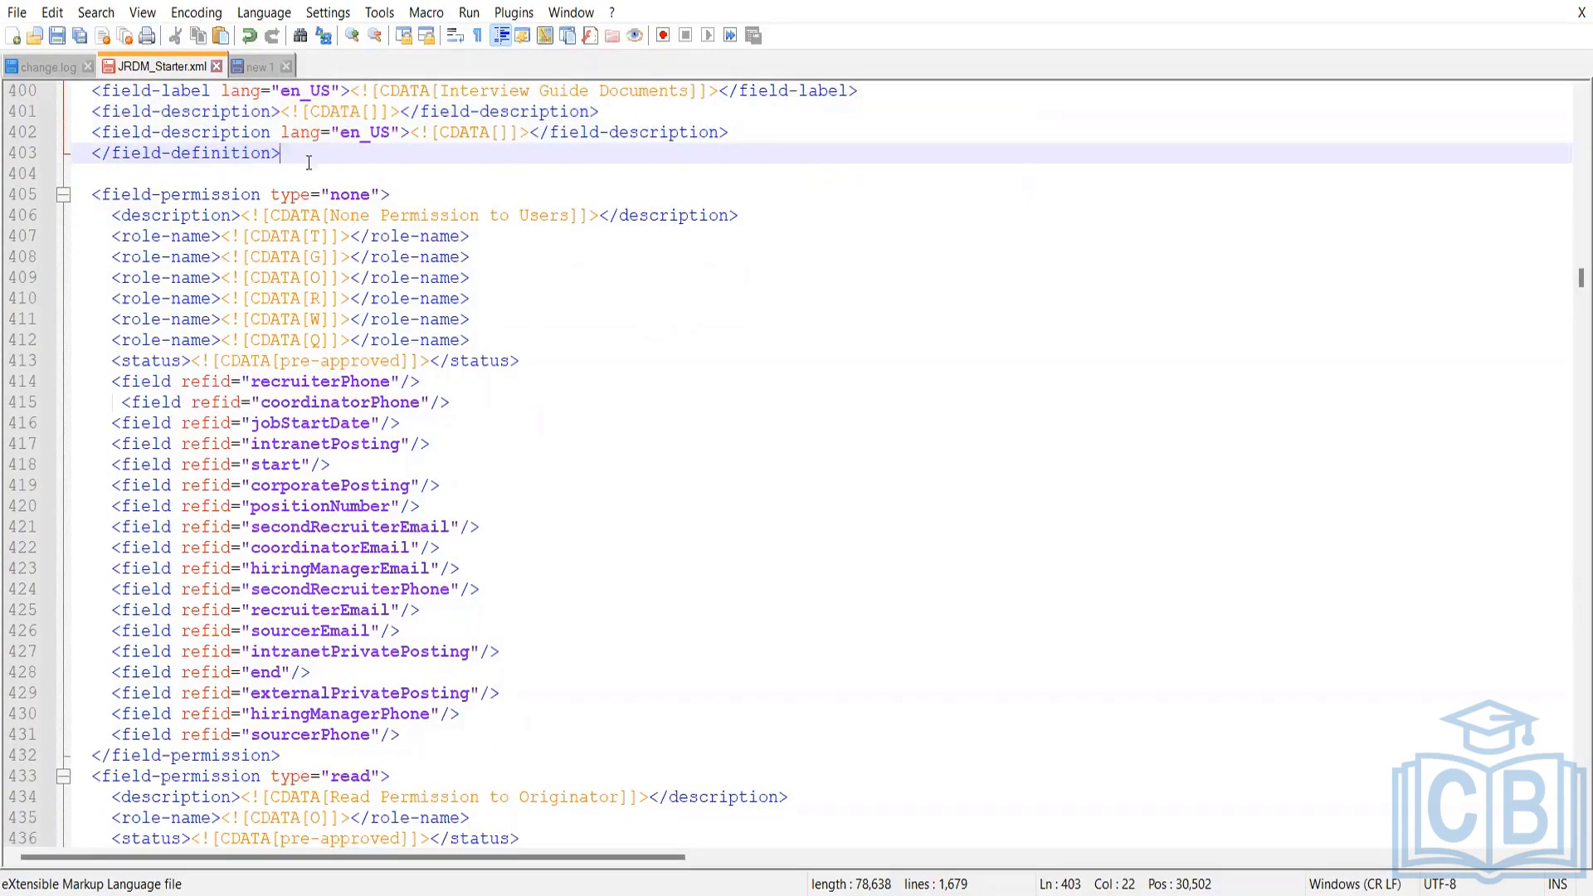
pyautogui.click(151, 170)
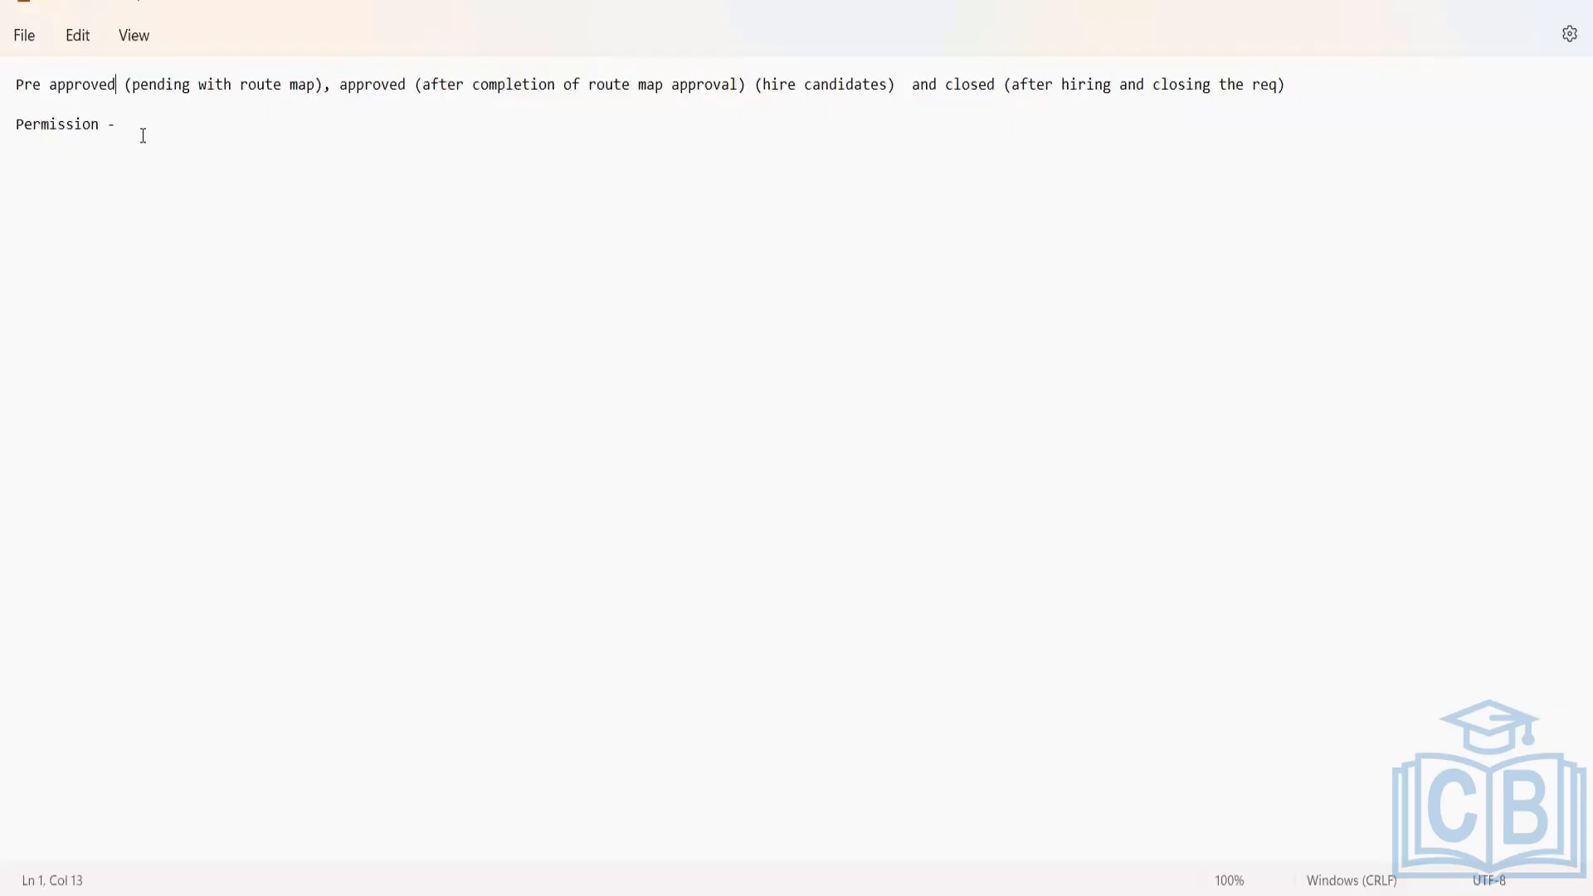
# Check the Permission note in Notepad and switch to SuccessFactors to inspect the Digital Expert requisition's Status field.
pyautogui.click(143, 135)
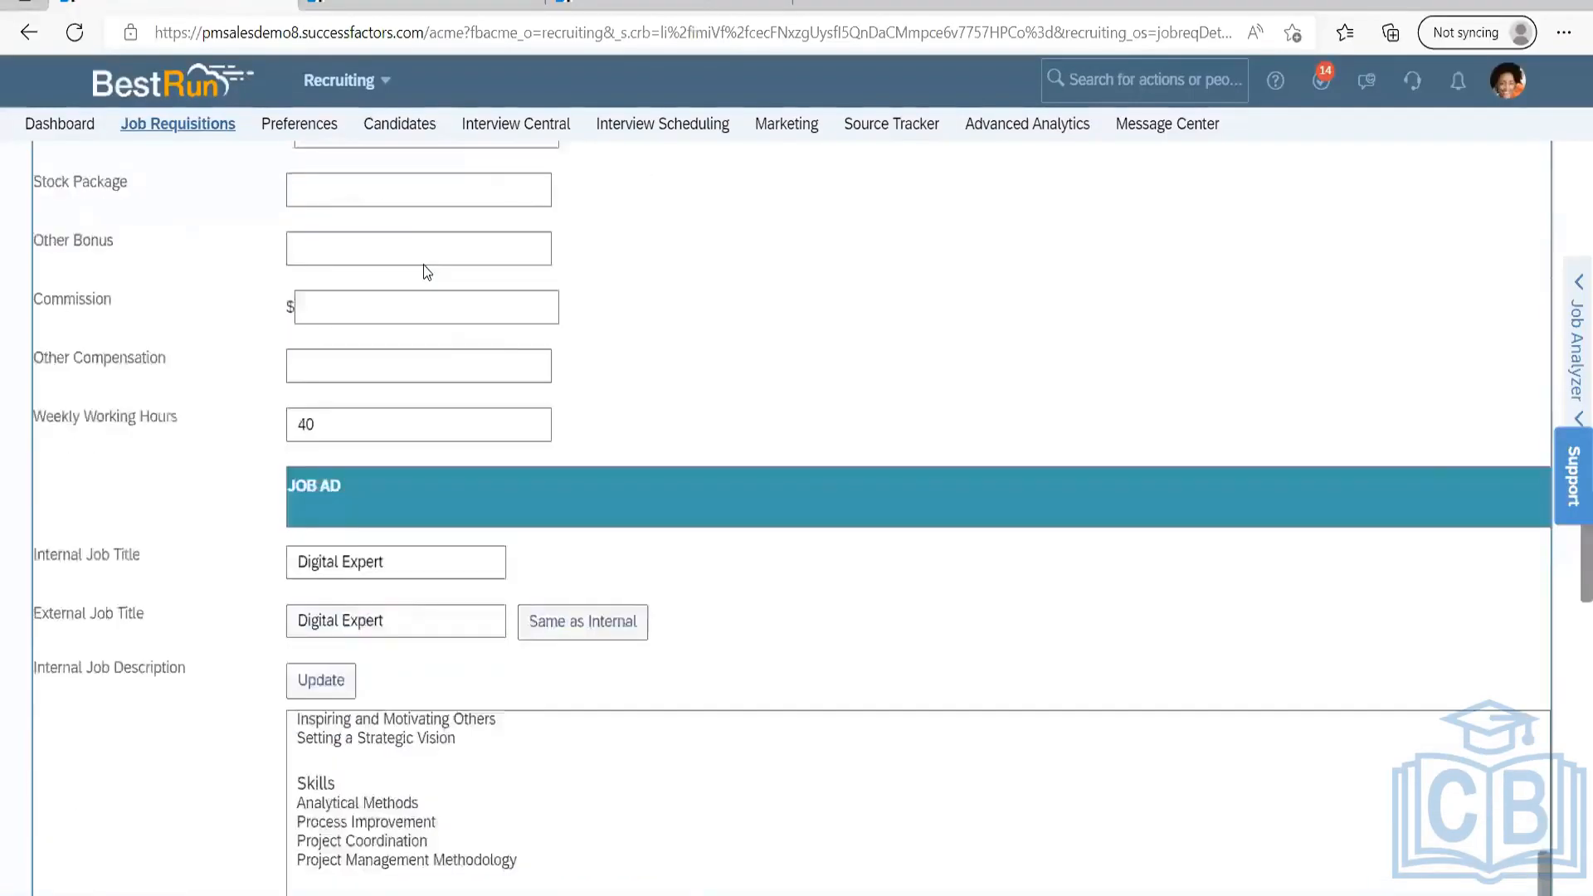
pyautogui.scroll(10, 425, 269)
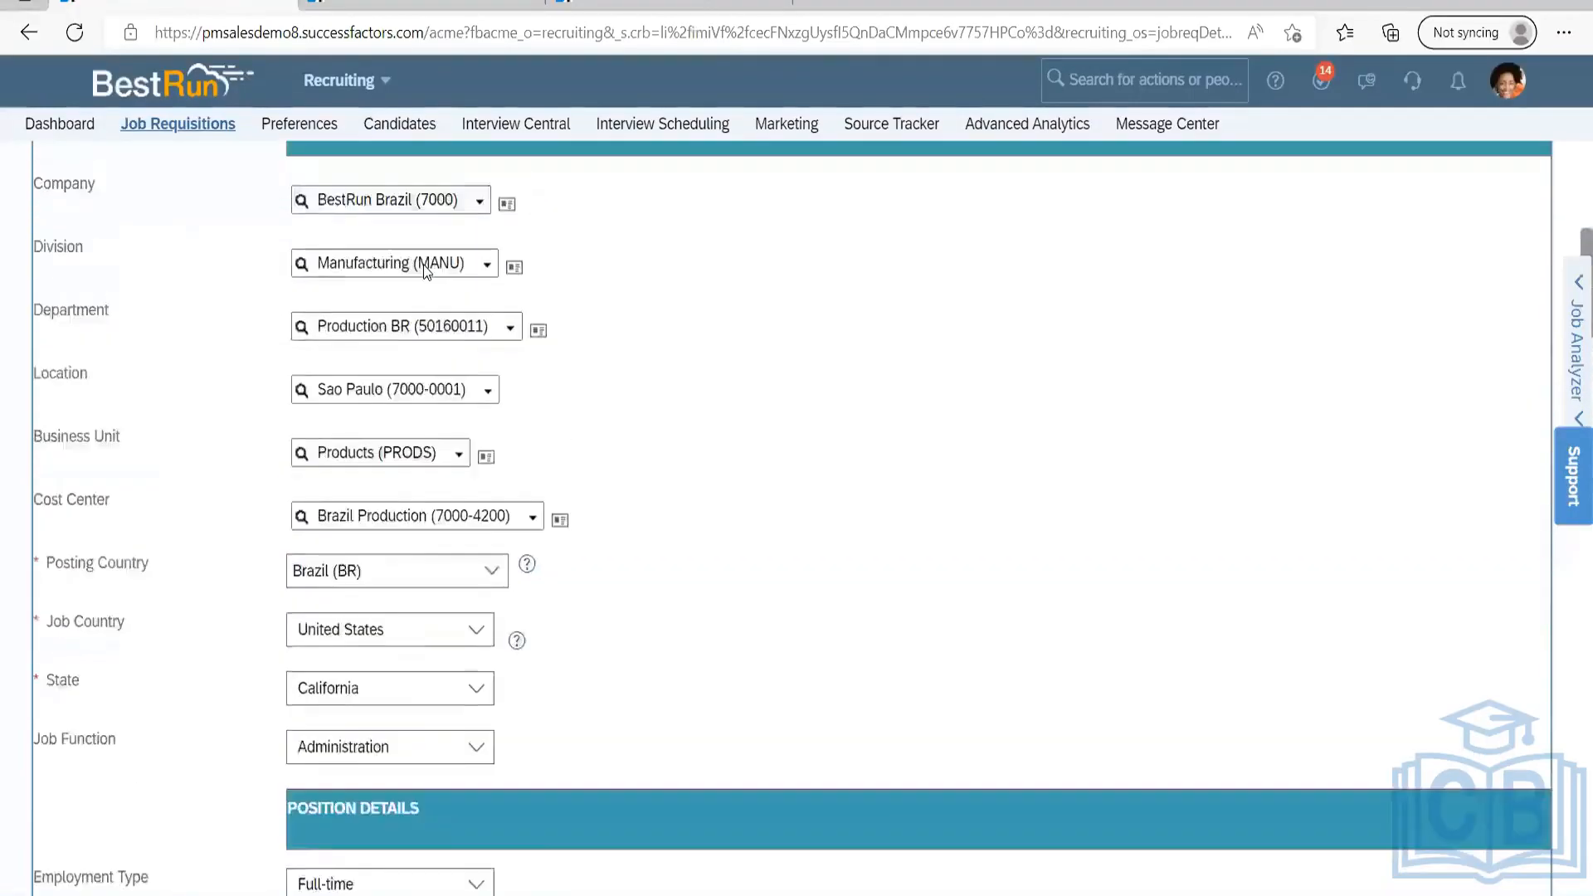
pyautogui.scroll(7, 423, 270)
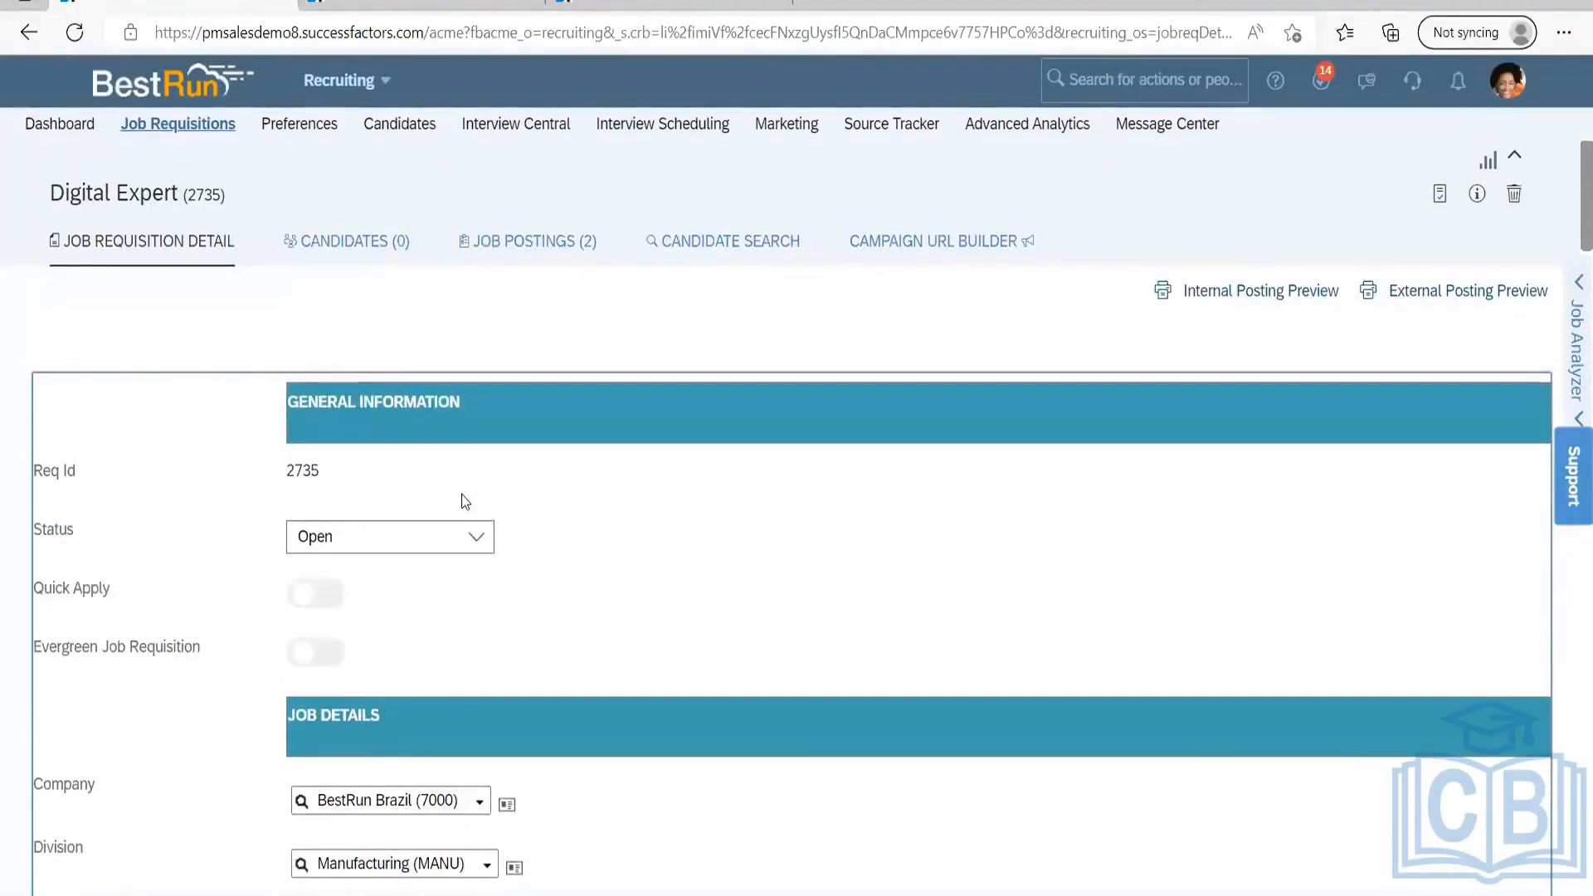
pyautogui.click(485, 537)
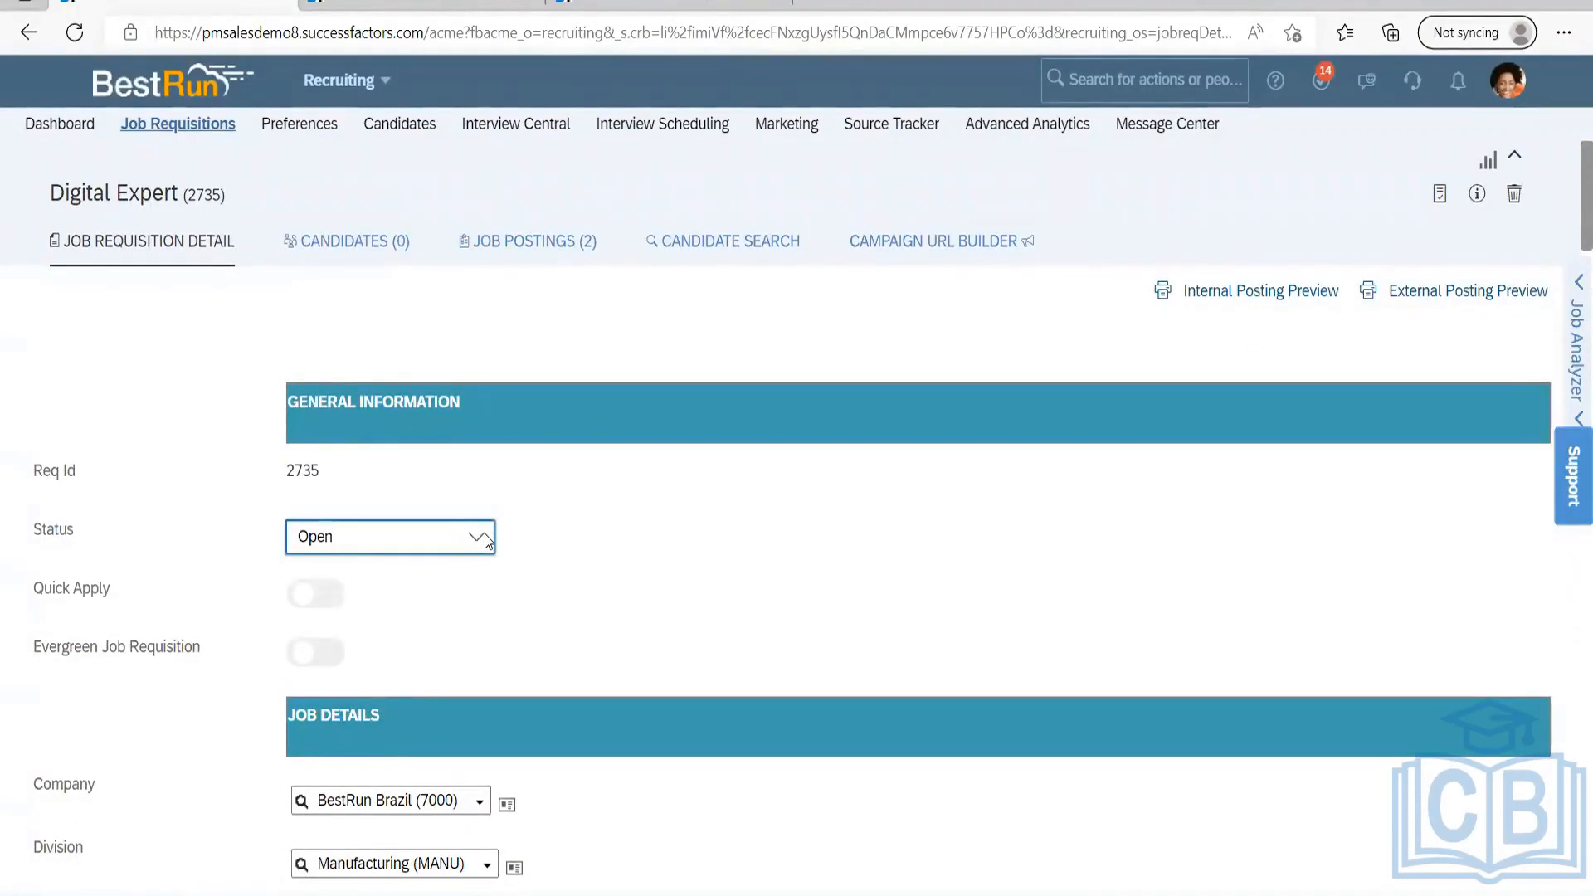
pyautogui.hotkey('alt', 'Down')
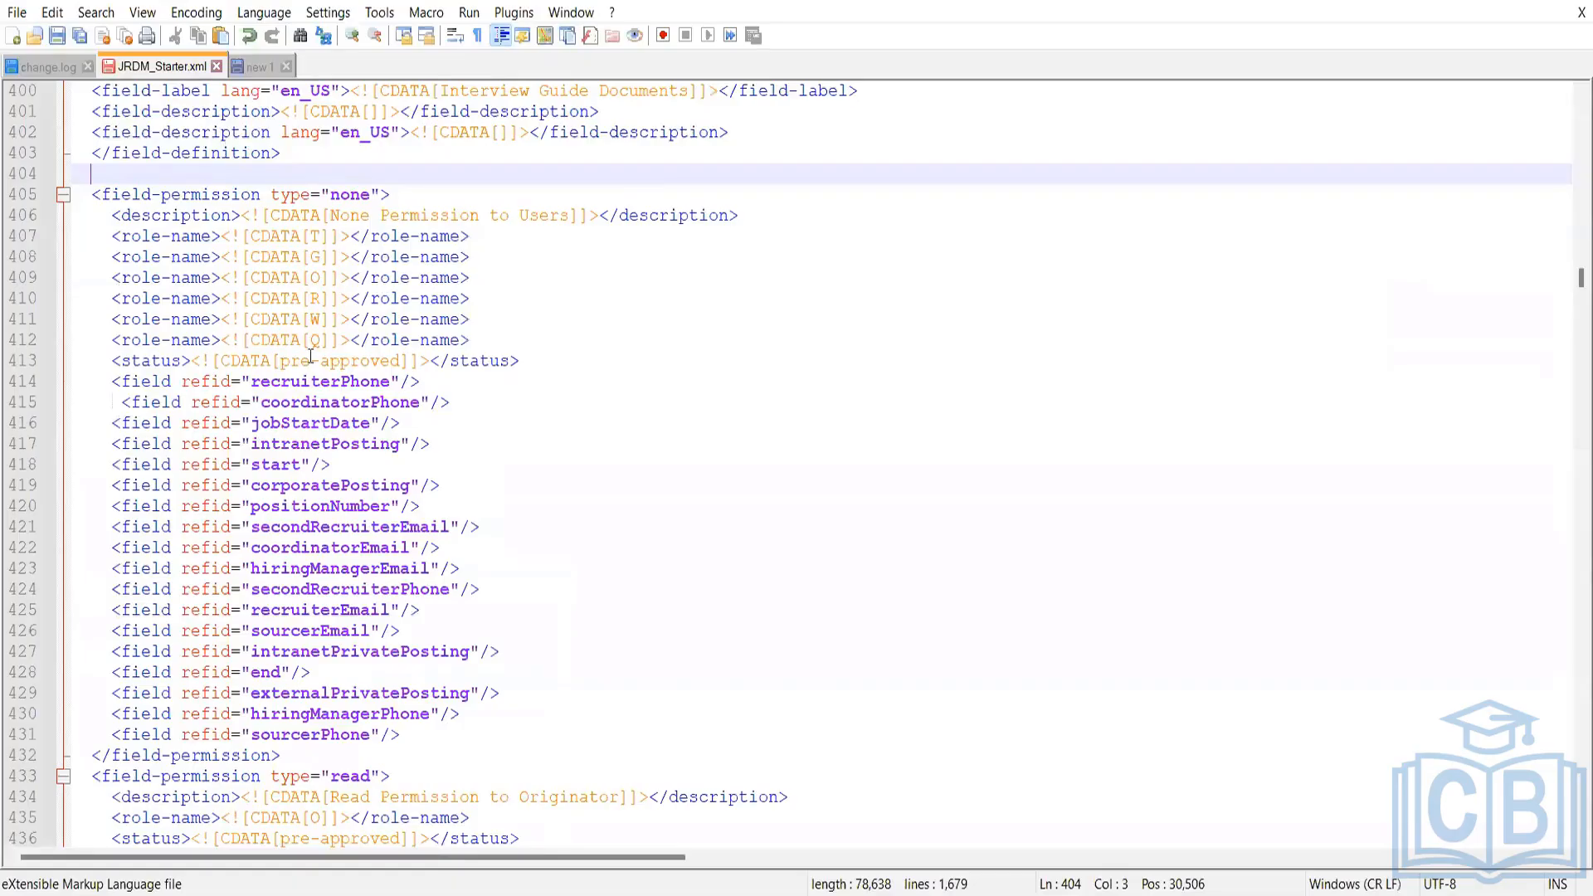
# Switch to JRDM_Starter.xml, examine the field-permission blocks and highlight the pre-approved status in the "none" permission block.
pyautogui.click(332, 361)
pyautogui.scroll(-2, 373, 448)
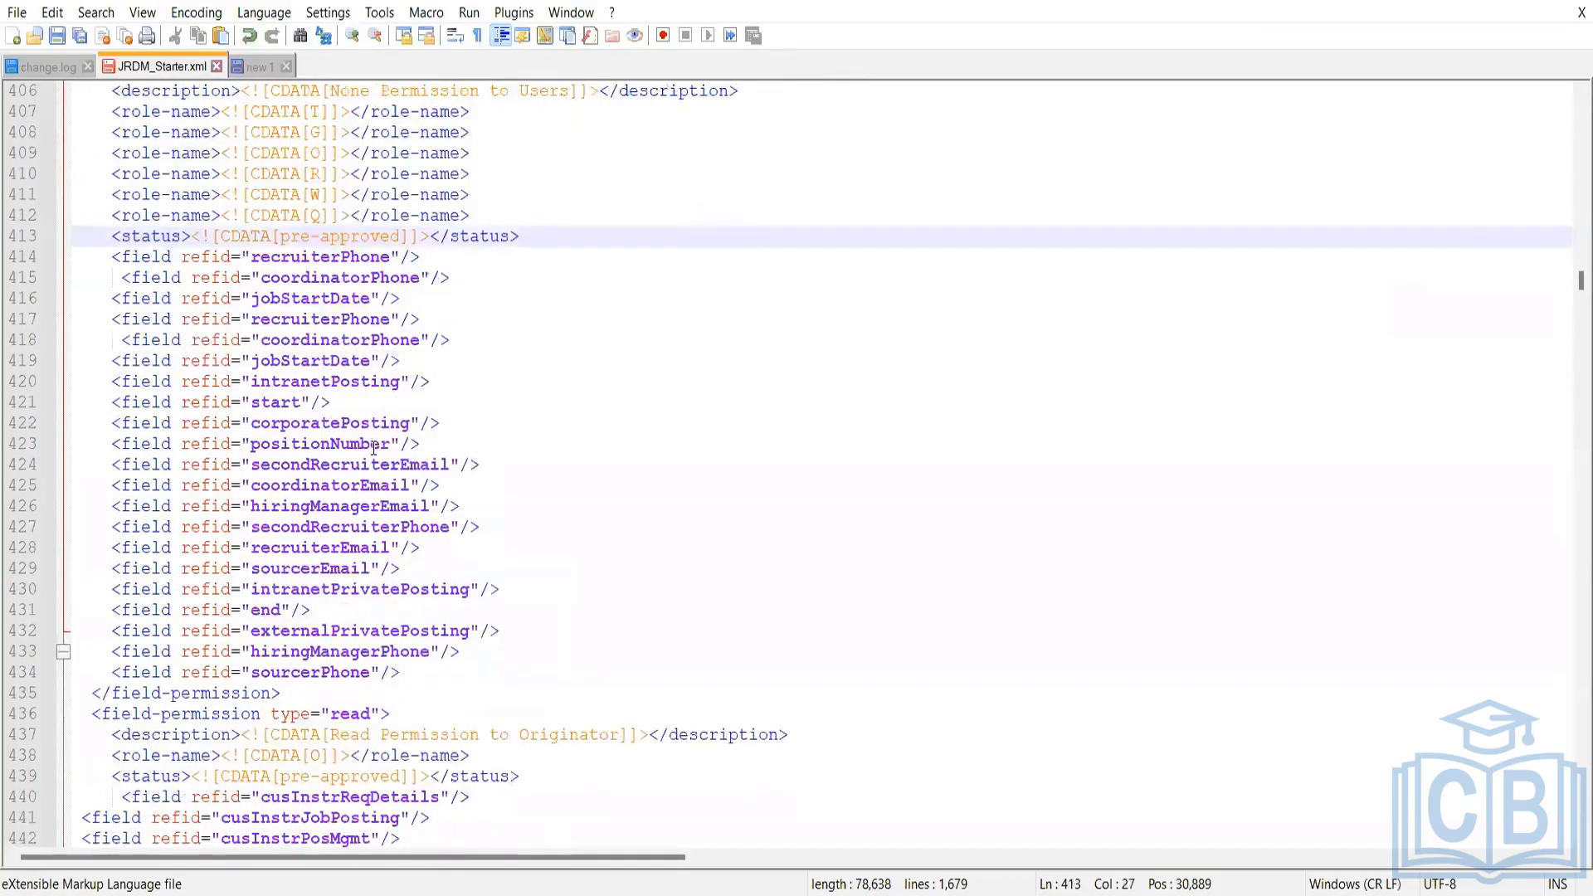
pyautogui.scroll(-19, 375, 448)
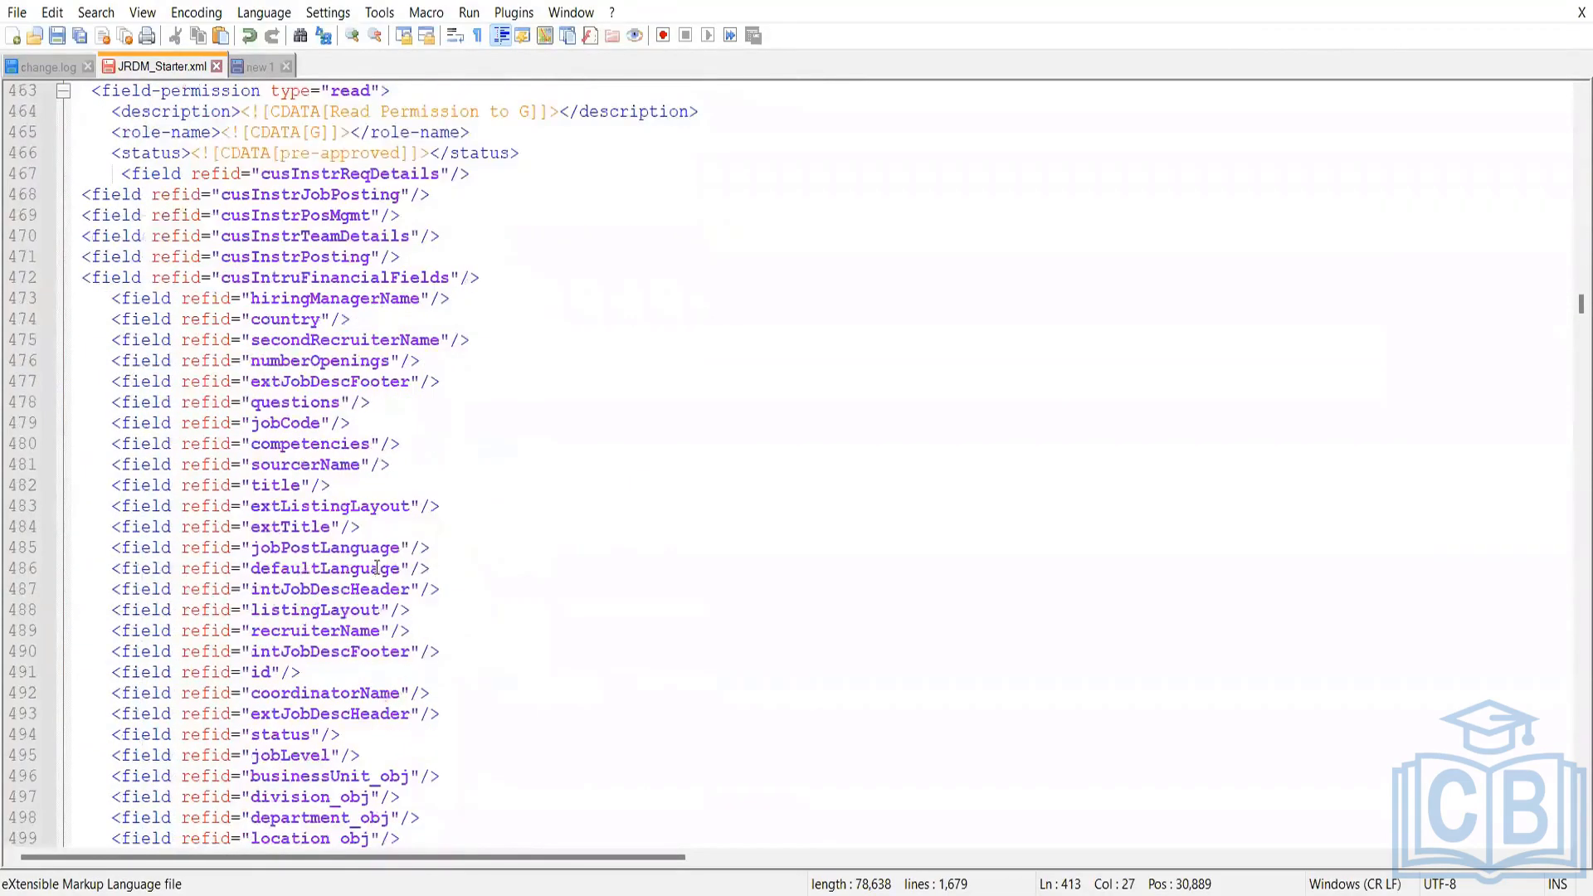
pyautogui.scroll(20, 374, 547)
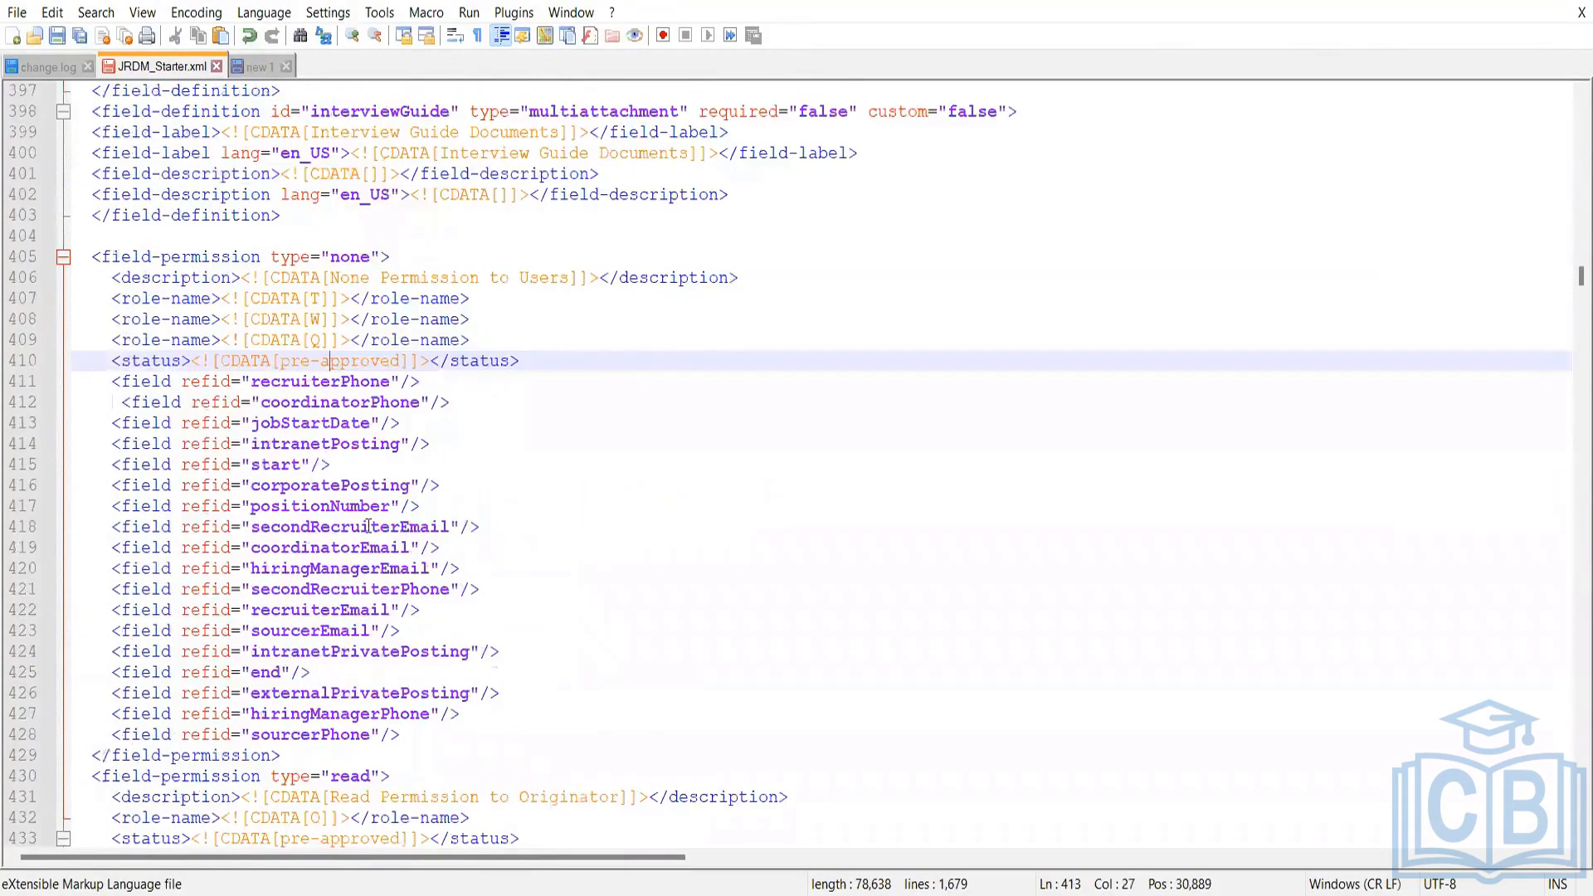
pyautogui.scroll(12, 369, 526)
pyautogui.scroll(-13, 365, 398)
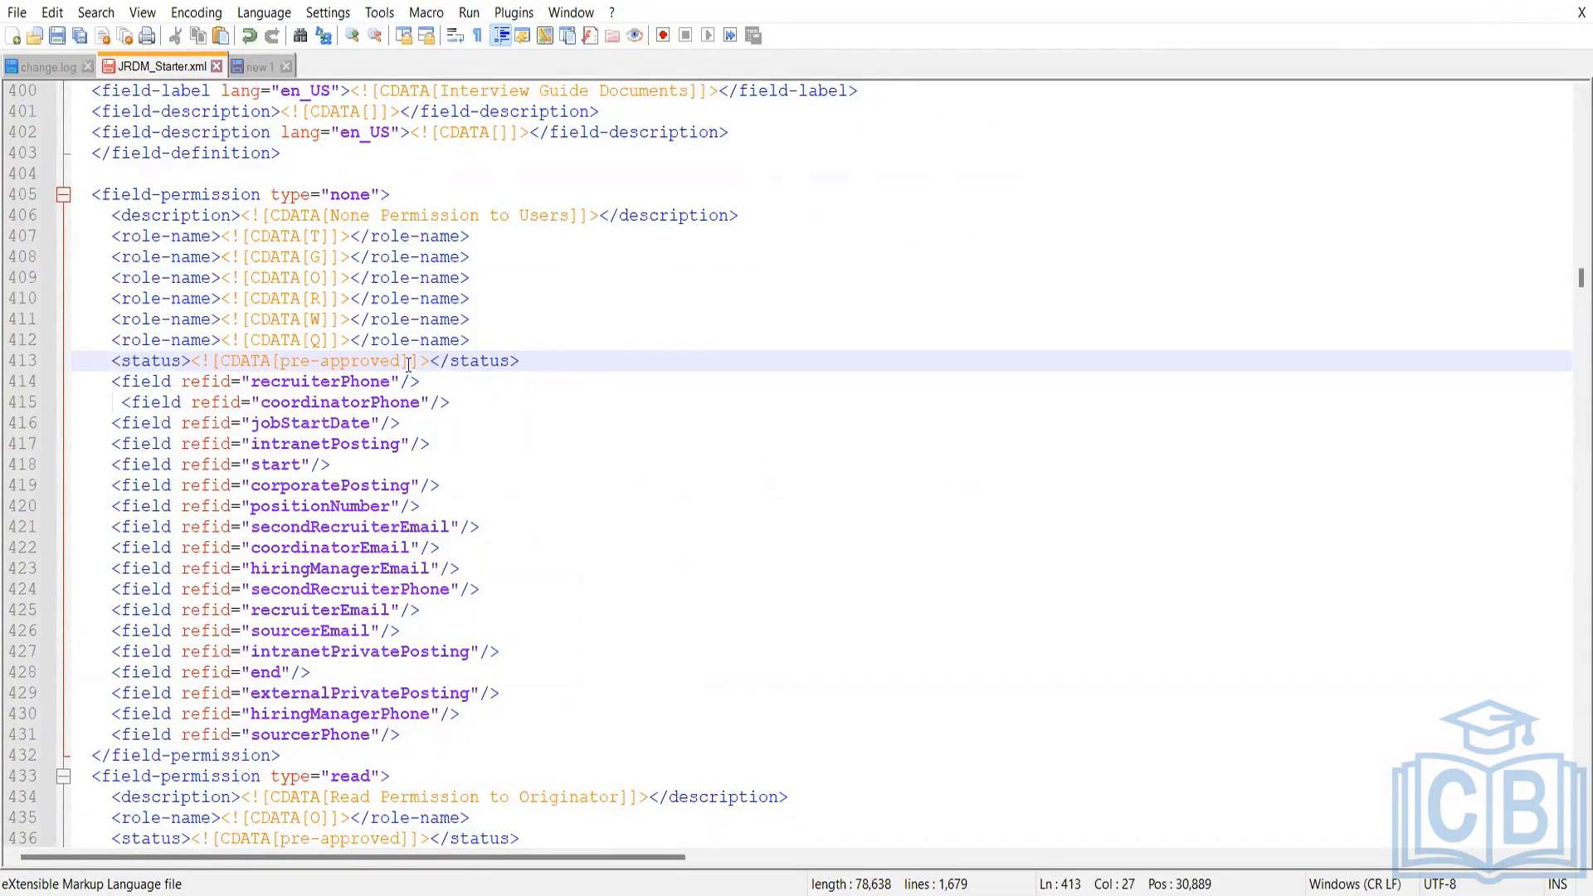
pyautogui.moveTo(400, 362); pyautogui.dragTo(283, 352)
pyautogui.click(466, 404)
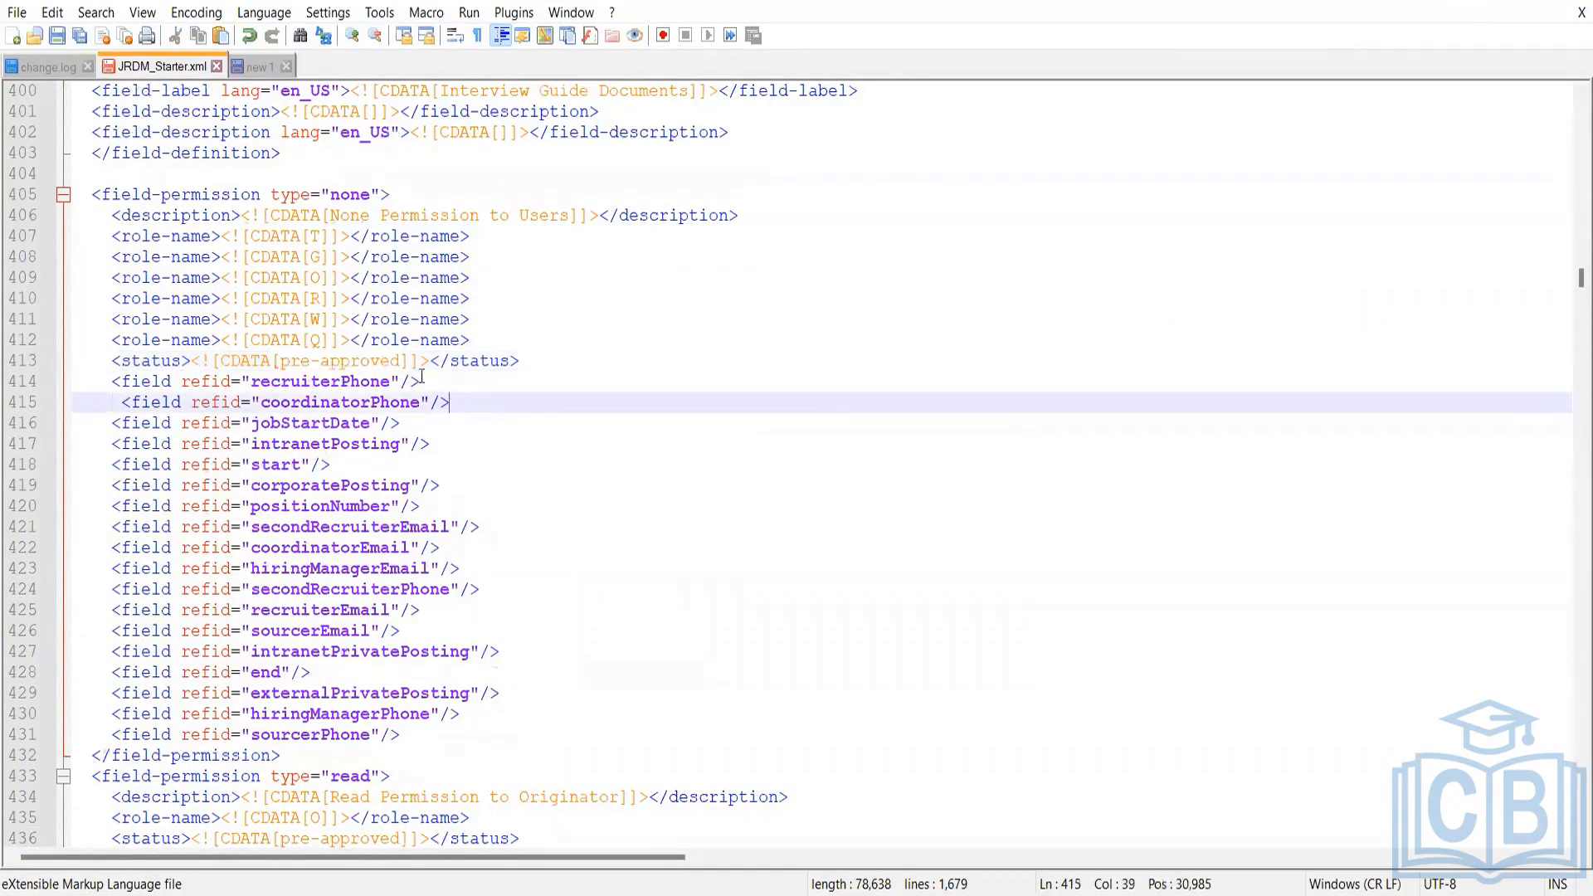
# Highlight the pre-approved status value in the "none" field-permission block, between the role names and the field list.
pyautogui.moveTo(402, 362); pyautogui.dragTo(282, 360)
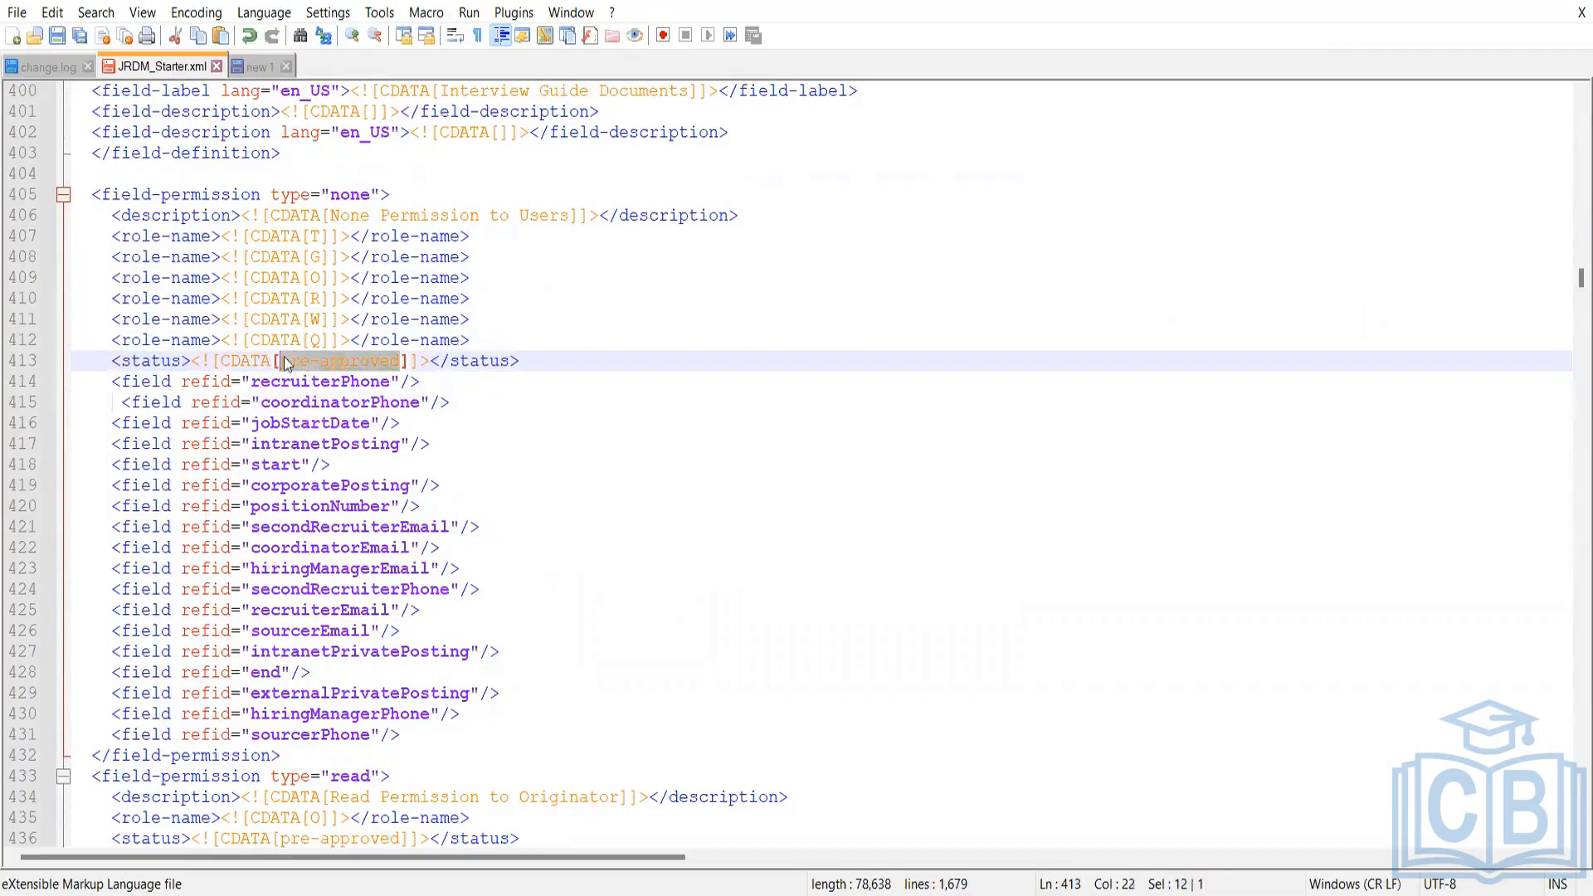
pyautogui.click(403, 363)
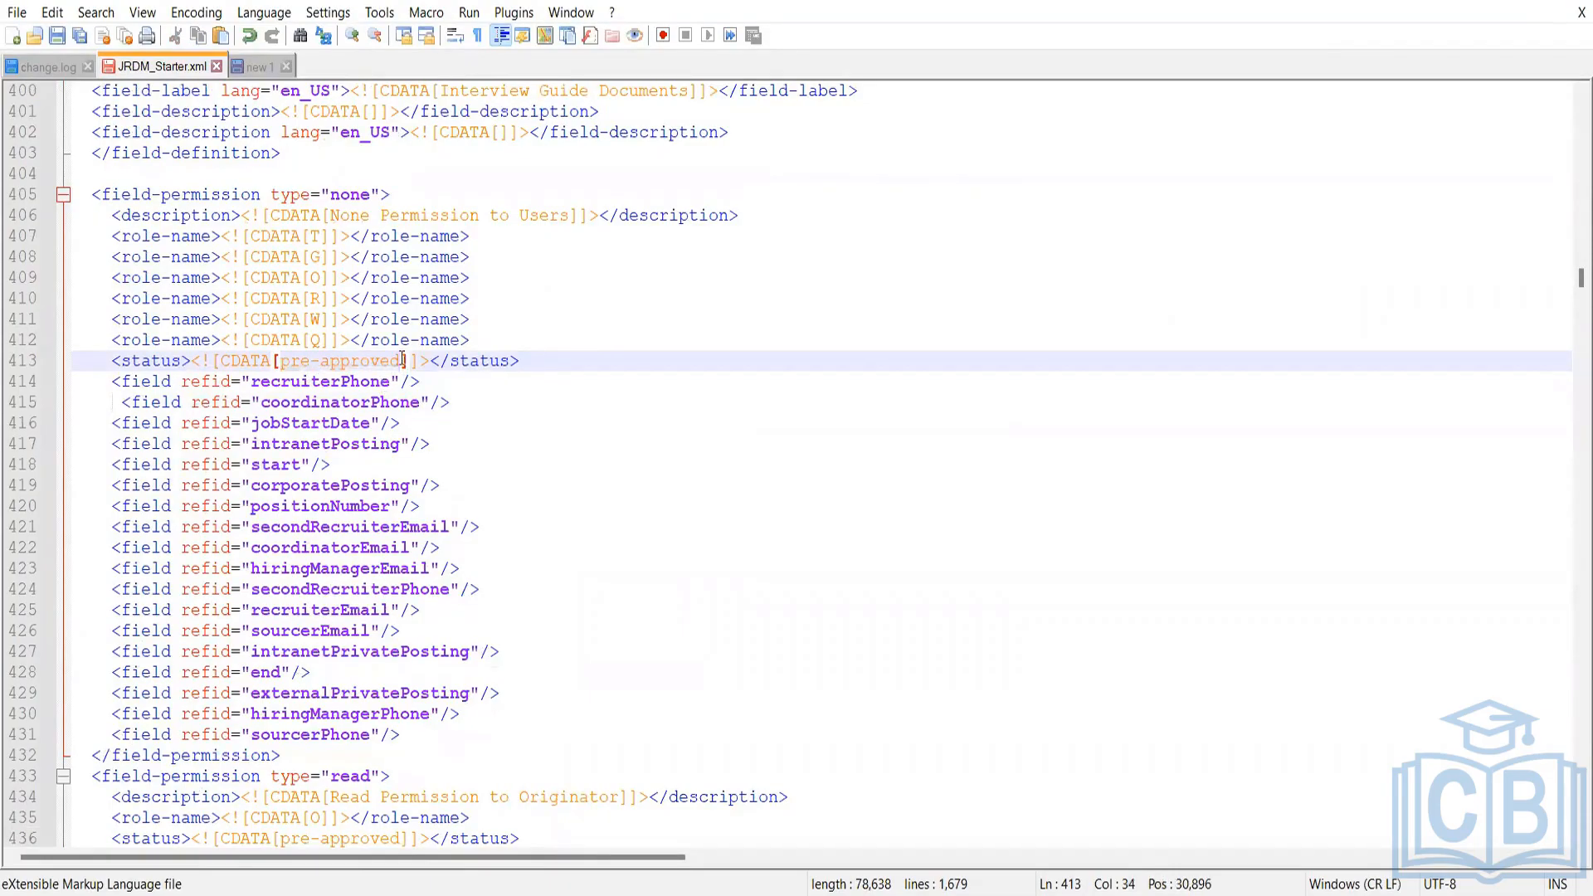
pyautogui.press('Up')
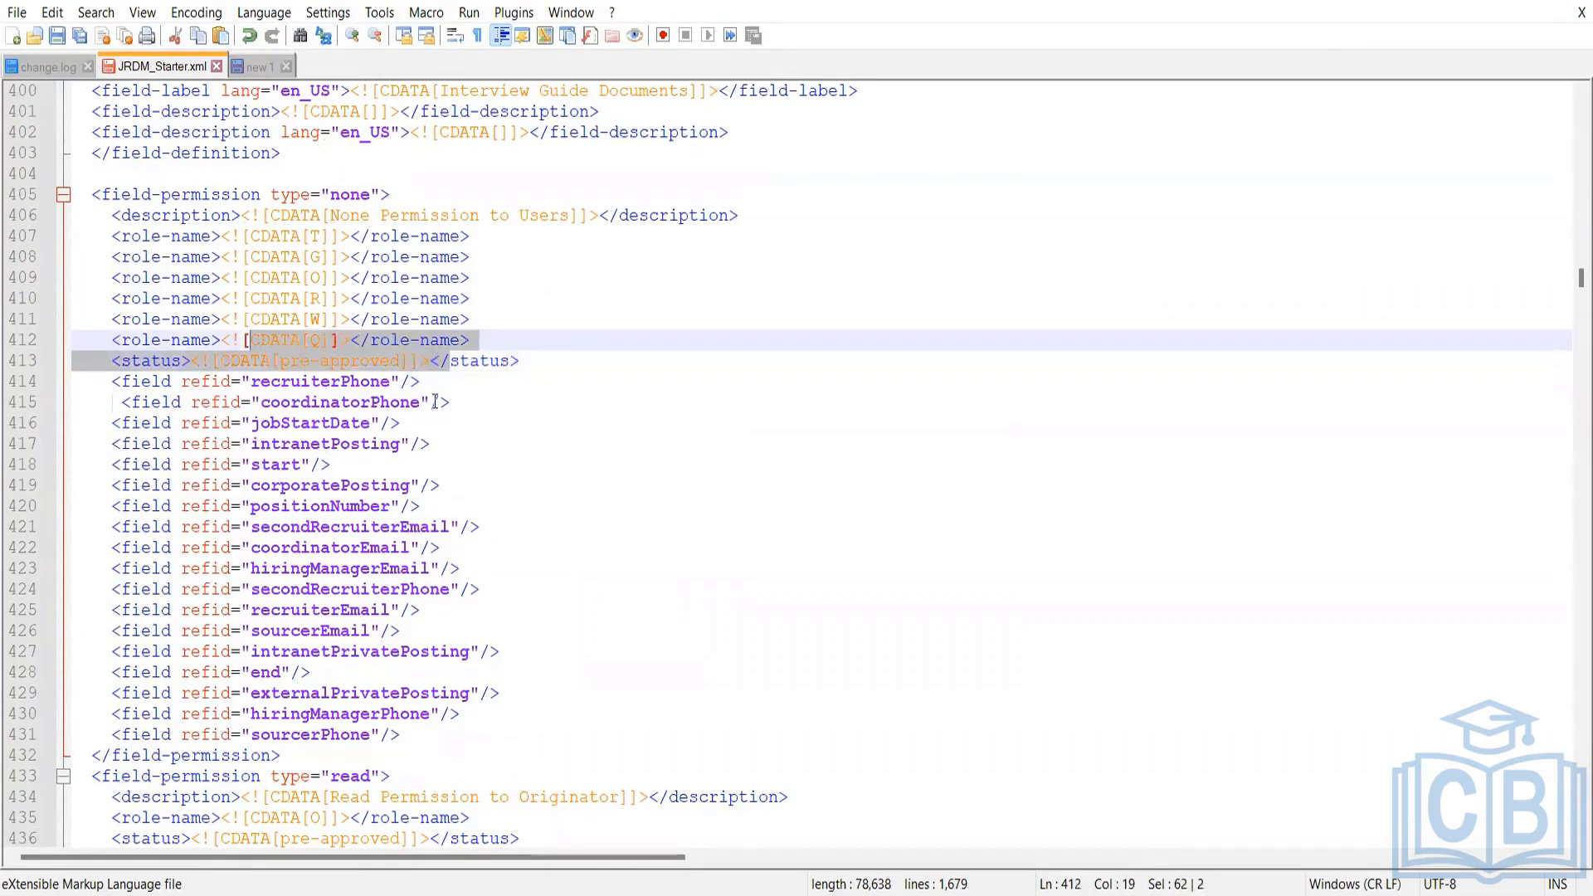
pyautogui.press('Down')
pyautogui.press('Down')
pyautogui.press('Down')
pyautogui.moveTo(401, 361); pyautogui.dragTo(288, 355)
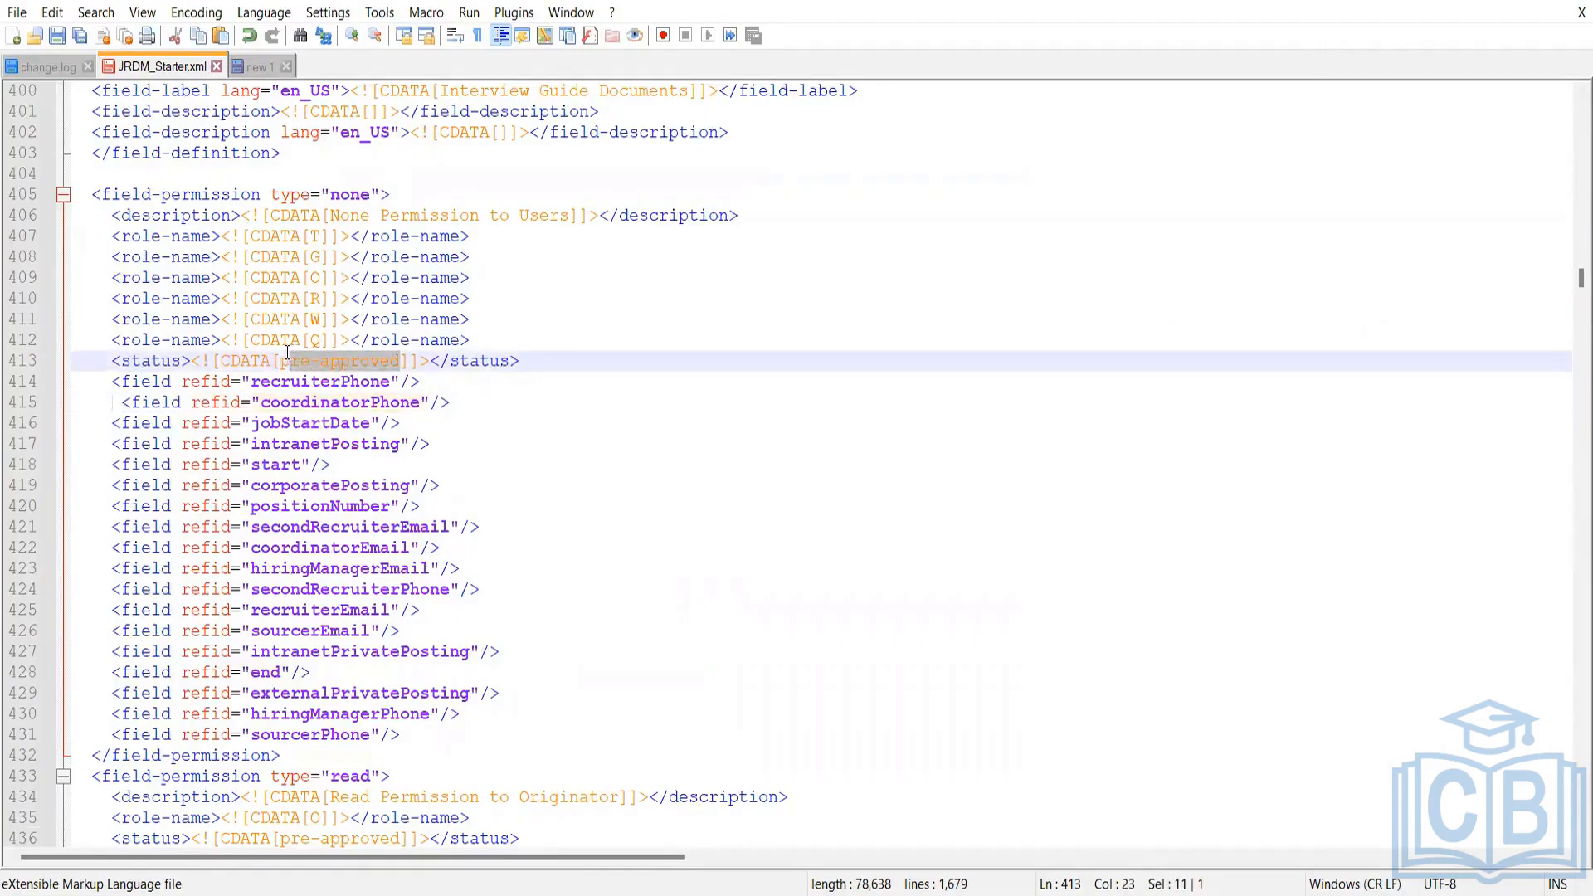
pyautogui.click(454, 404)
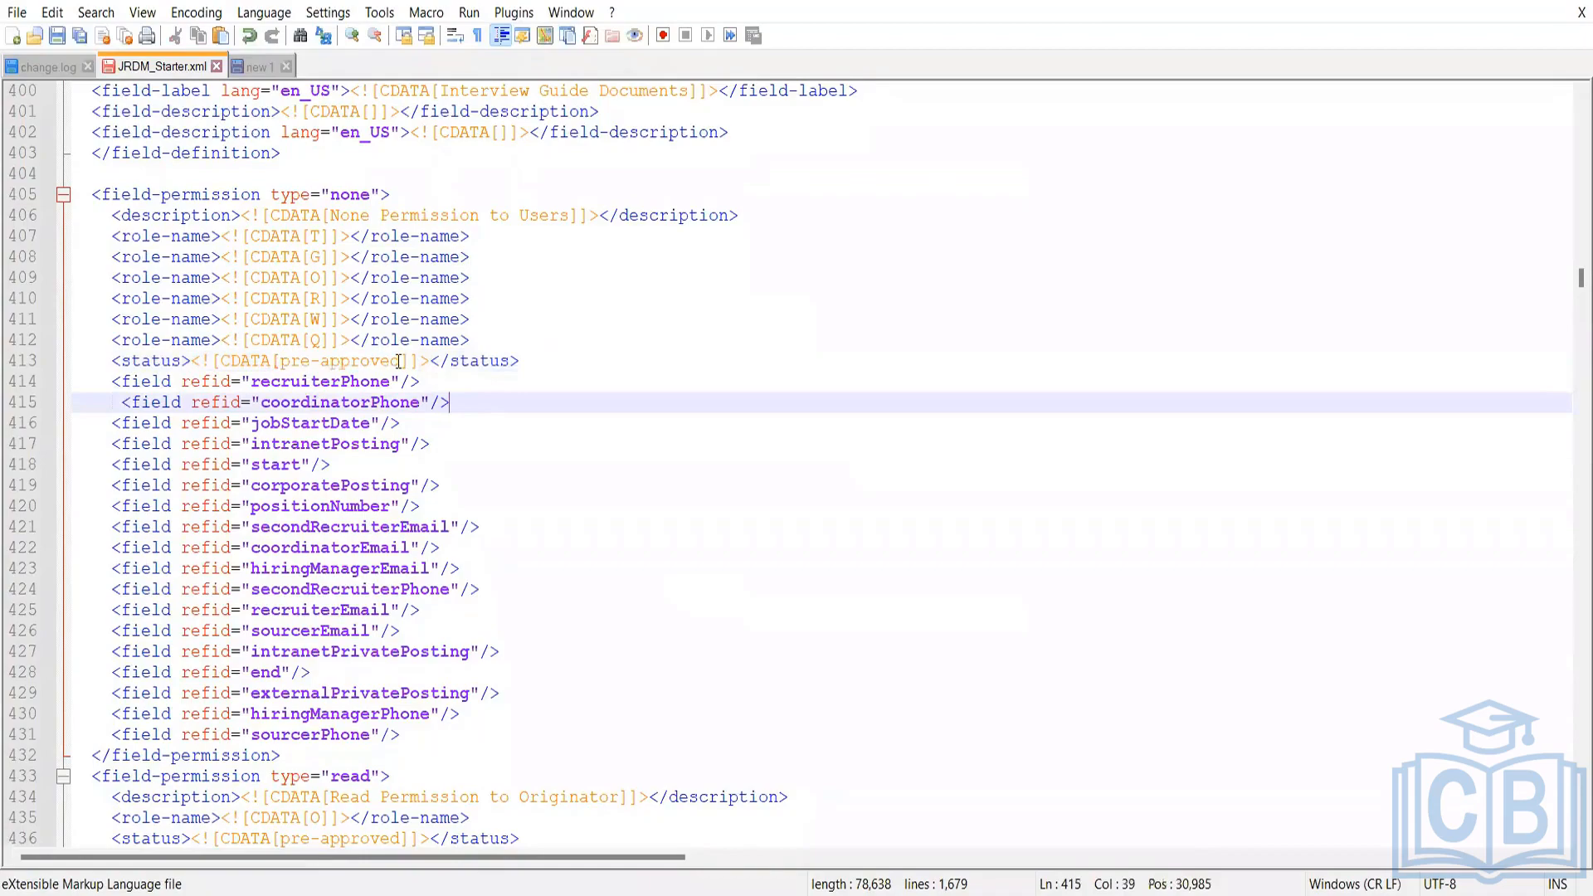
pyautogui.moveTo(400, 361); pyautogui.dragTo(281, 363)
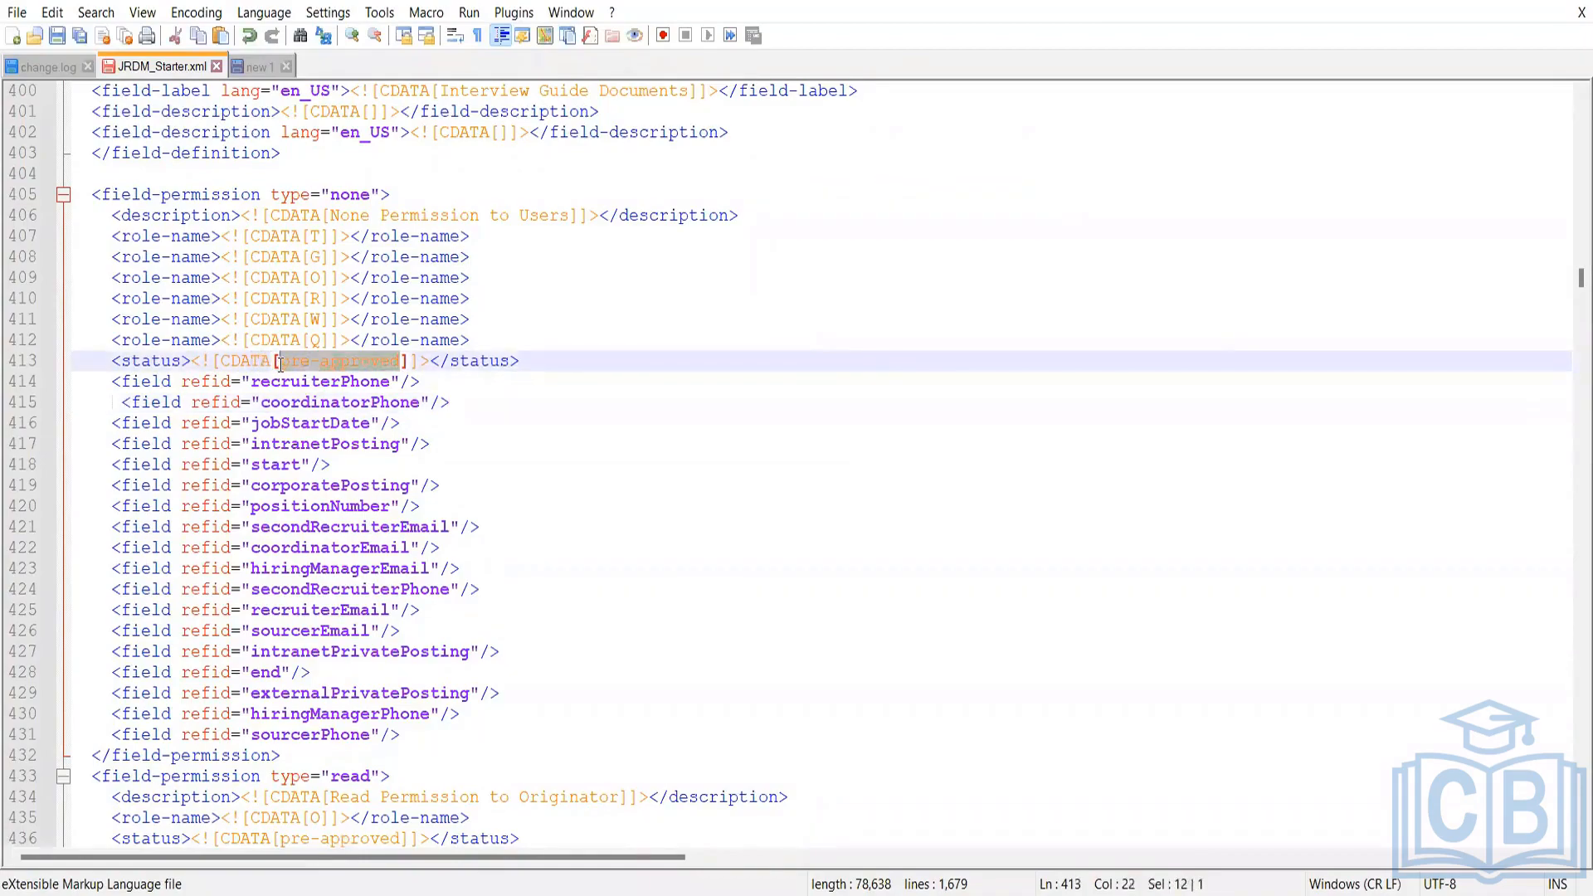
pyautogui.click(384, 365)
pyautogui.moveTo(401, 361); pyautogui.dragTo(293, 357)
pyautogui.click(536, 427)
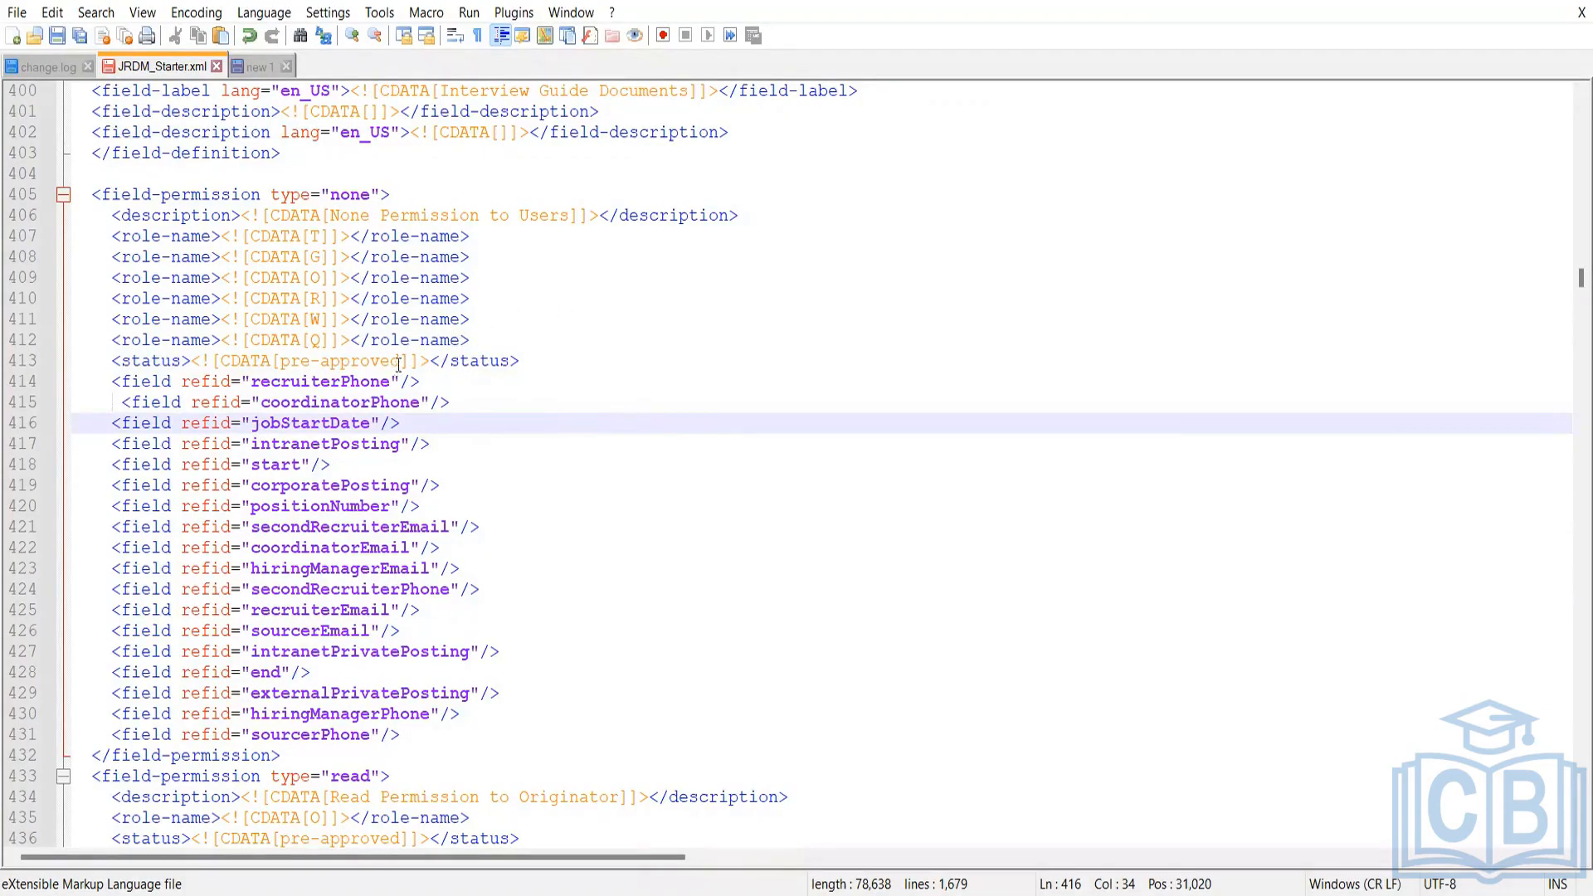
pyautogui.moveTo(403, 363); pyautogui.dragTo(283, 363)
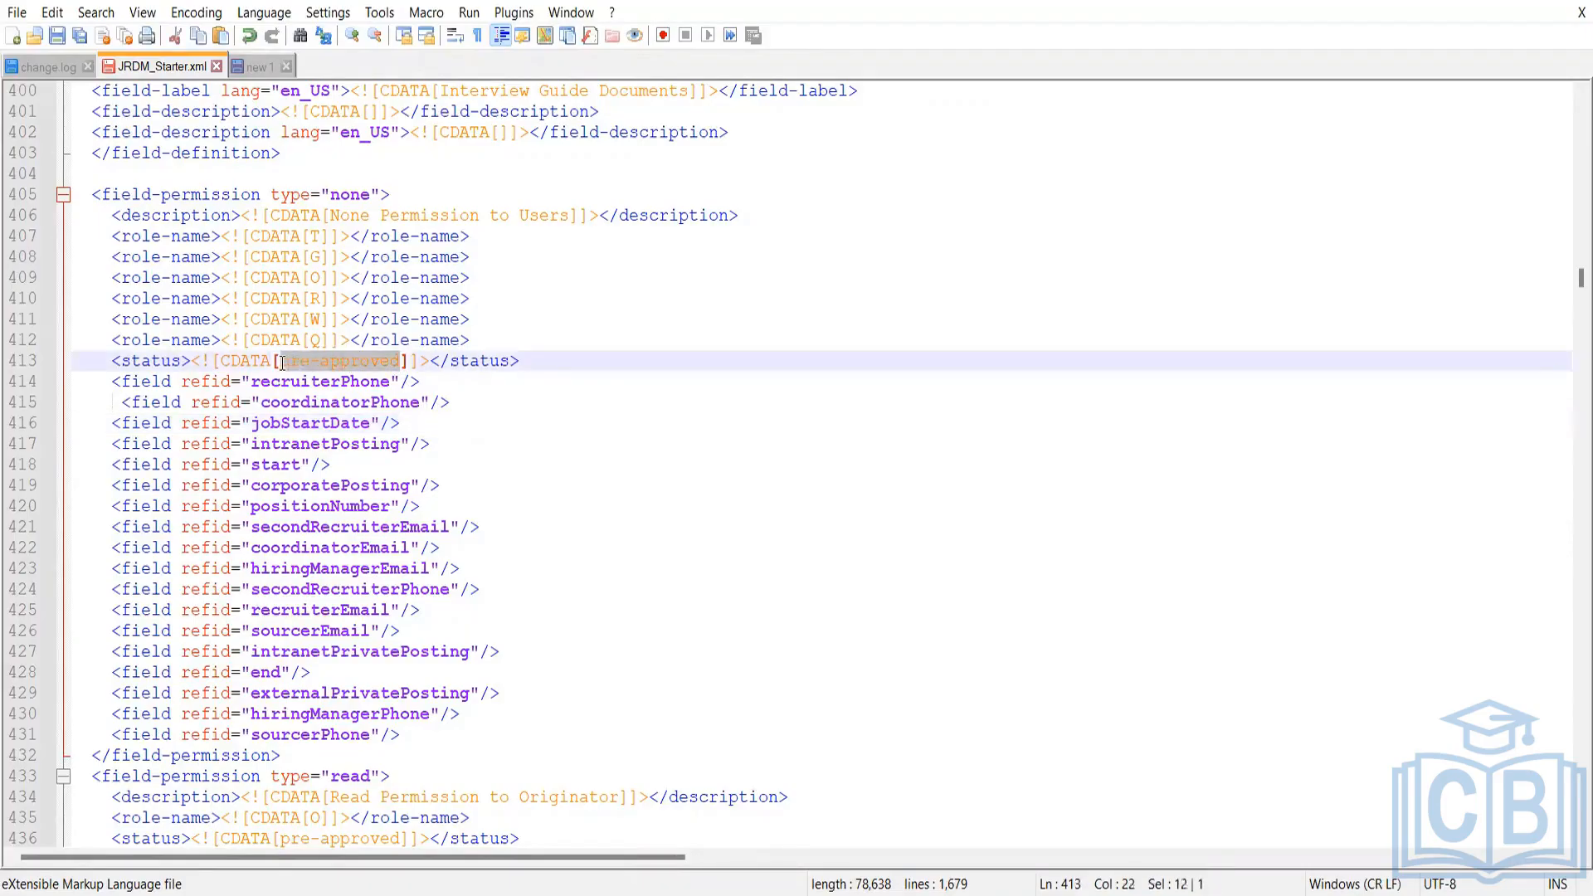
pyautogui.click(488, 390)
pyautogui.moveTo(401, 361); pyautogui.dragTo(284, 359)
pyautogui.click(307, 361)
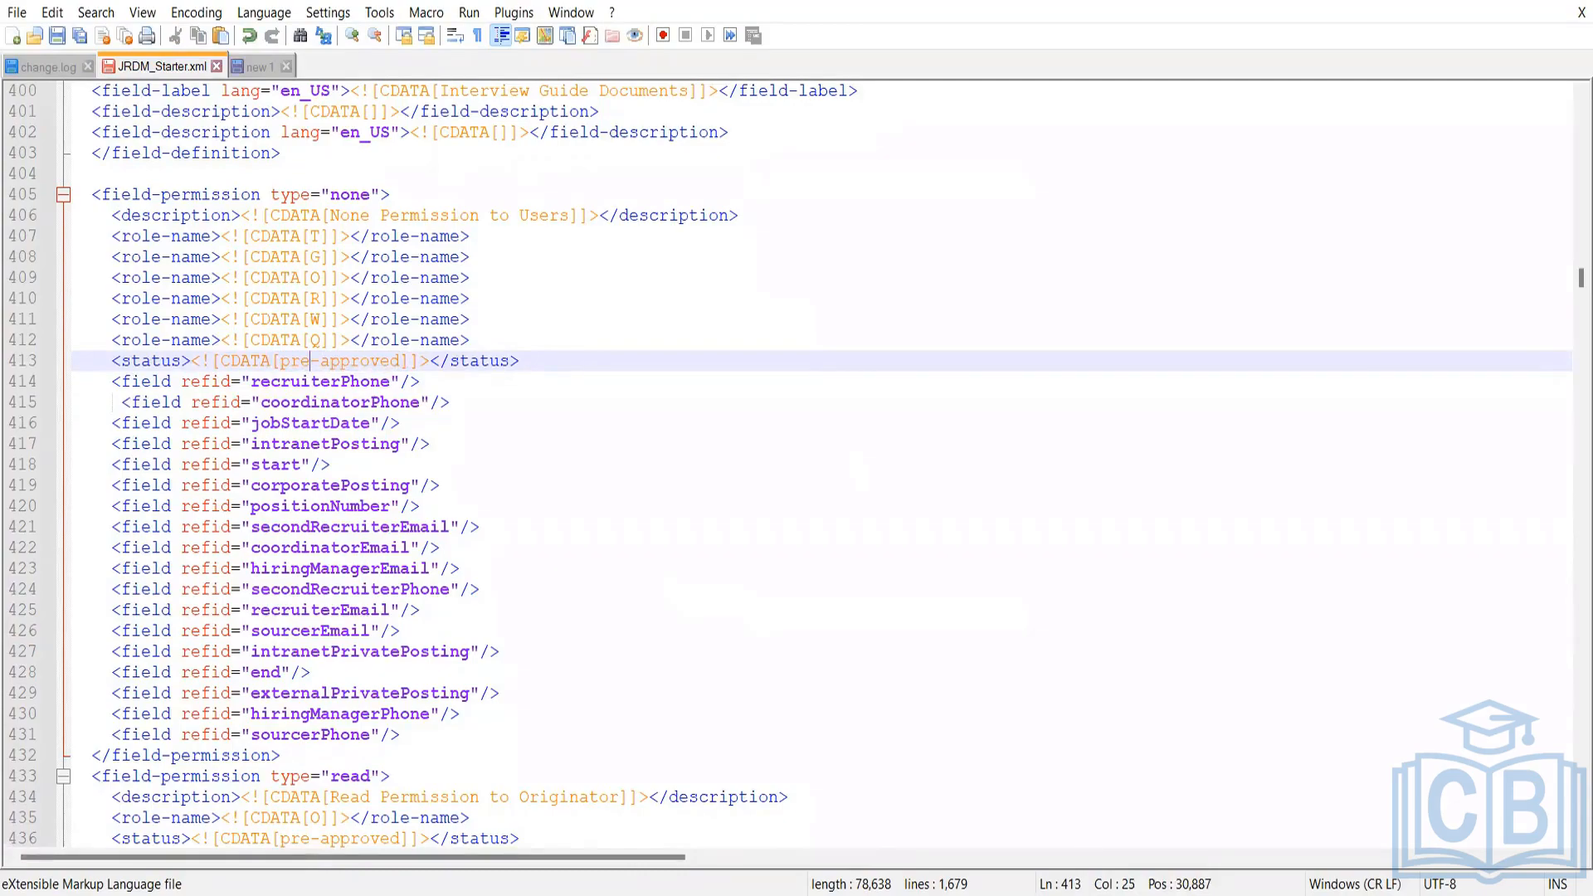
# Switch to the Notepad notes and highlight the words "Pre approved" in the status list.
pyautogui.hotkey('alt', 'Tab')
pyautogui.click(130, 84)
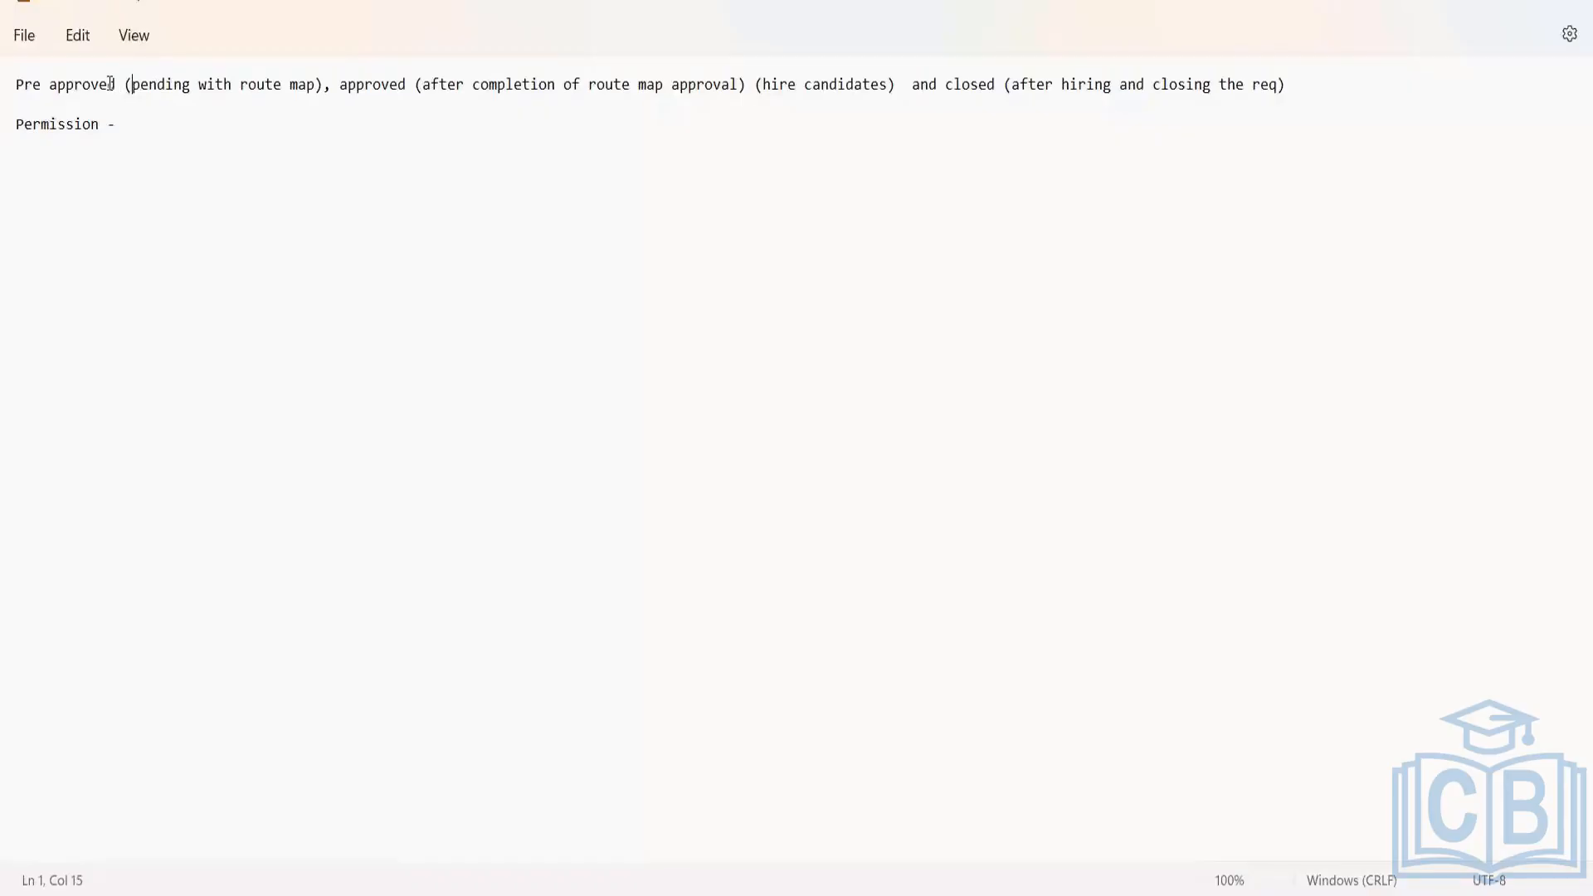
pyautogui.moveTo(117, 84); pyautogui.dragTo(8, 84)
pyautogui.click(195, 106)
# Return to JRDM_Starter.xml in Notepad++ and highlight the field entries listed under the pre-approved status in the "none" block.
pyautogui.hotkey('alt', 'Tab')
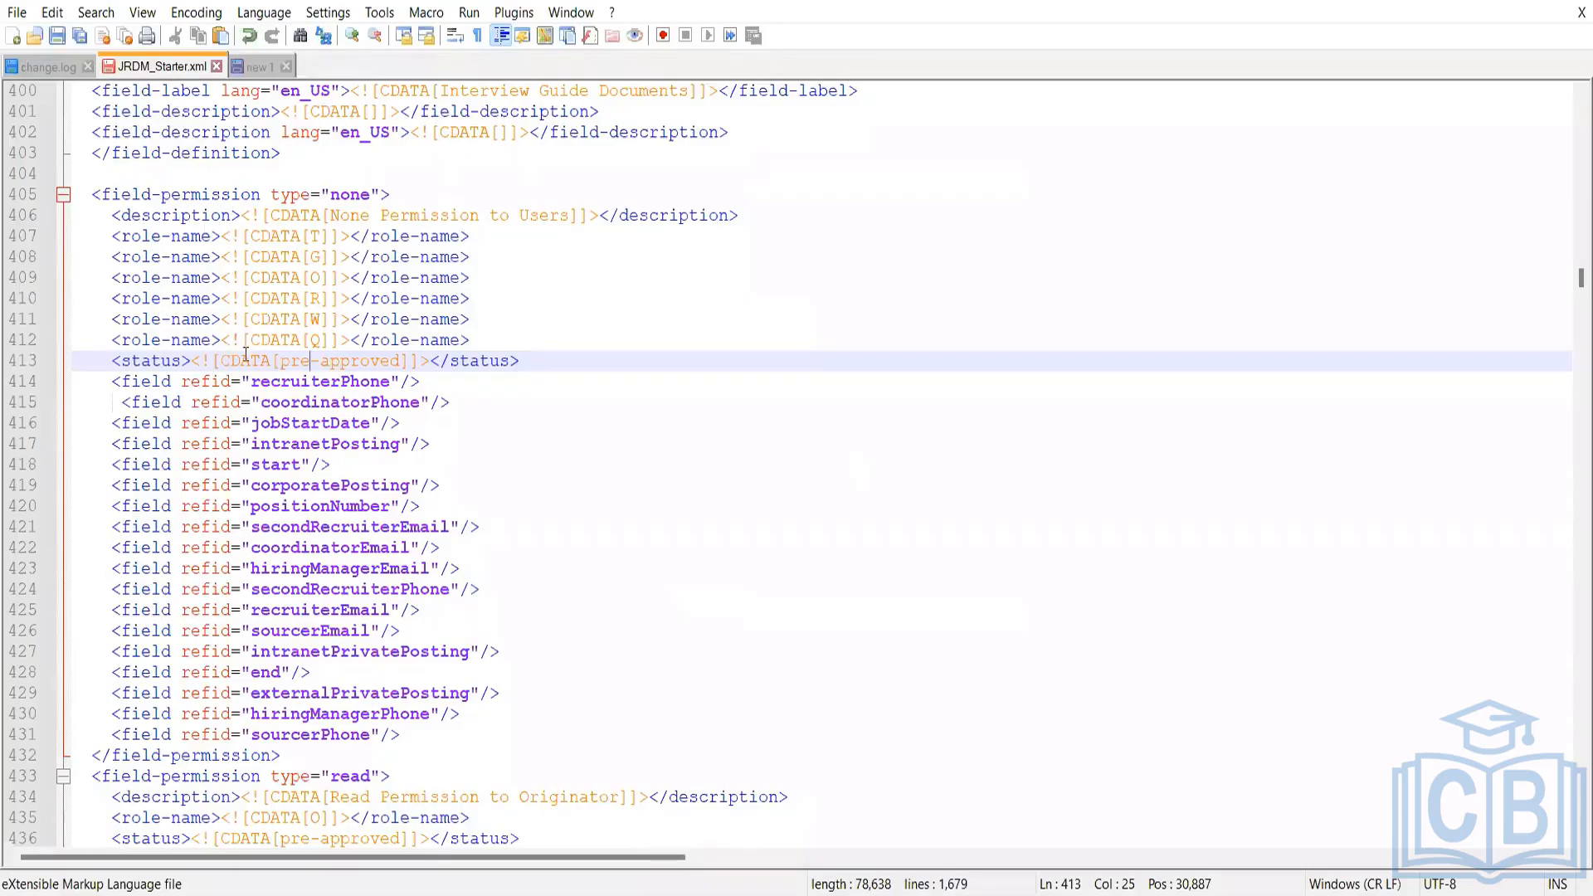
pyautogui.scroll(1, 324, 238)
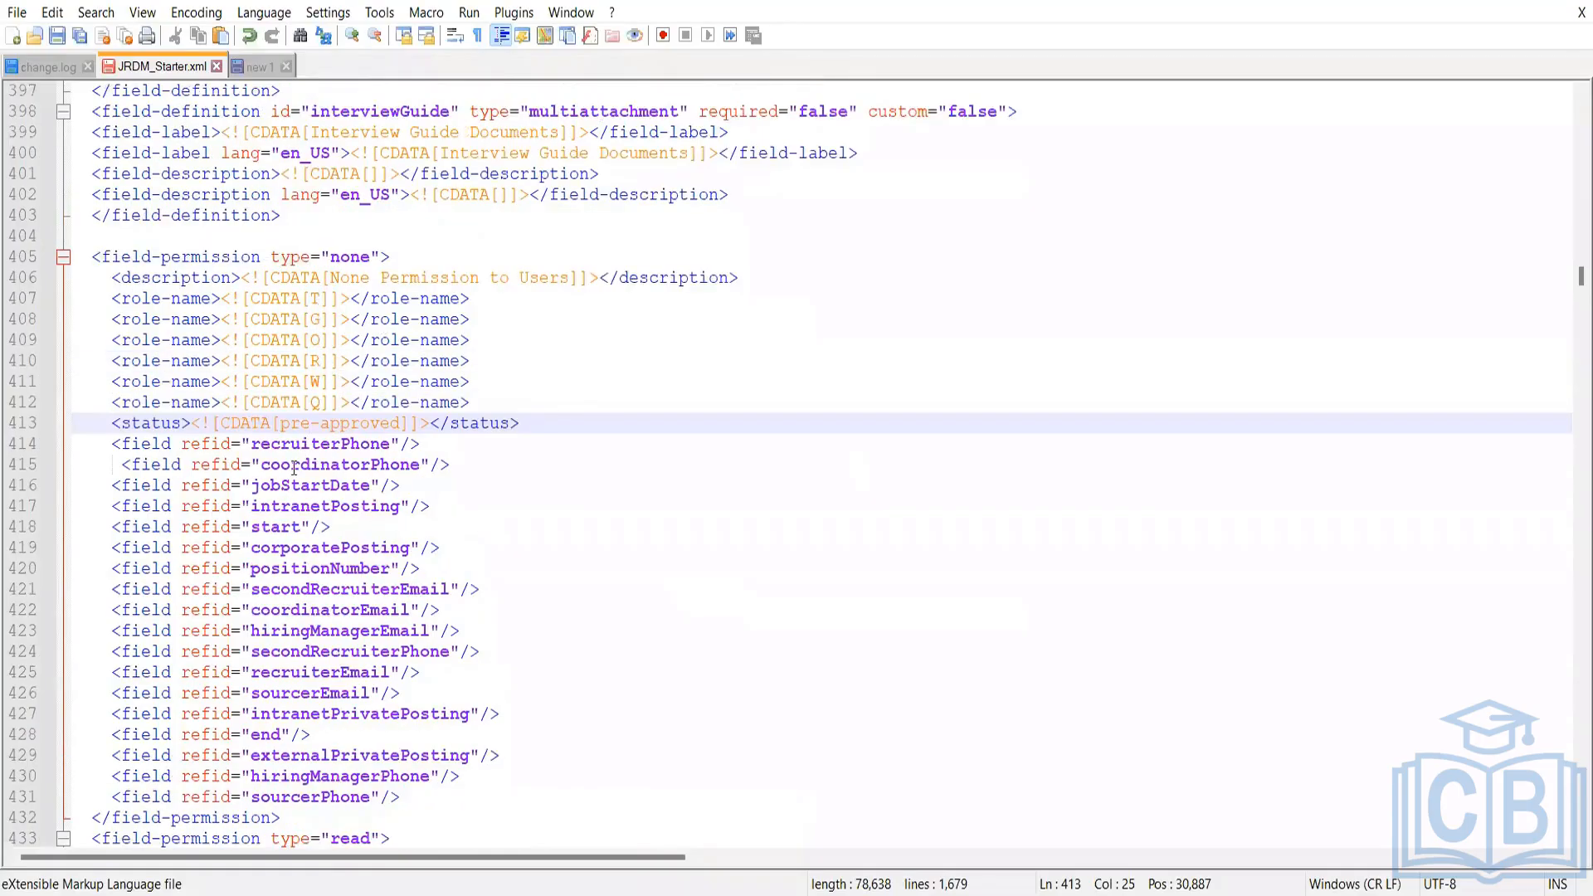
pyautogui.scroll(-1, 420, 727)
pyautogui.moveTo(420, 727); pyautogui.dragTo(53, 390)
pyautogui.click(643, 423)
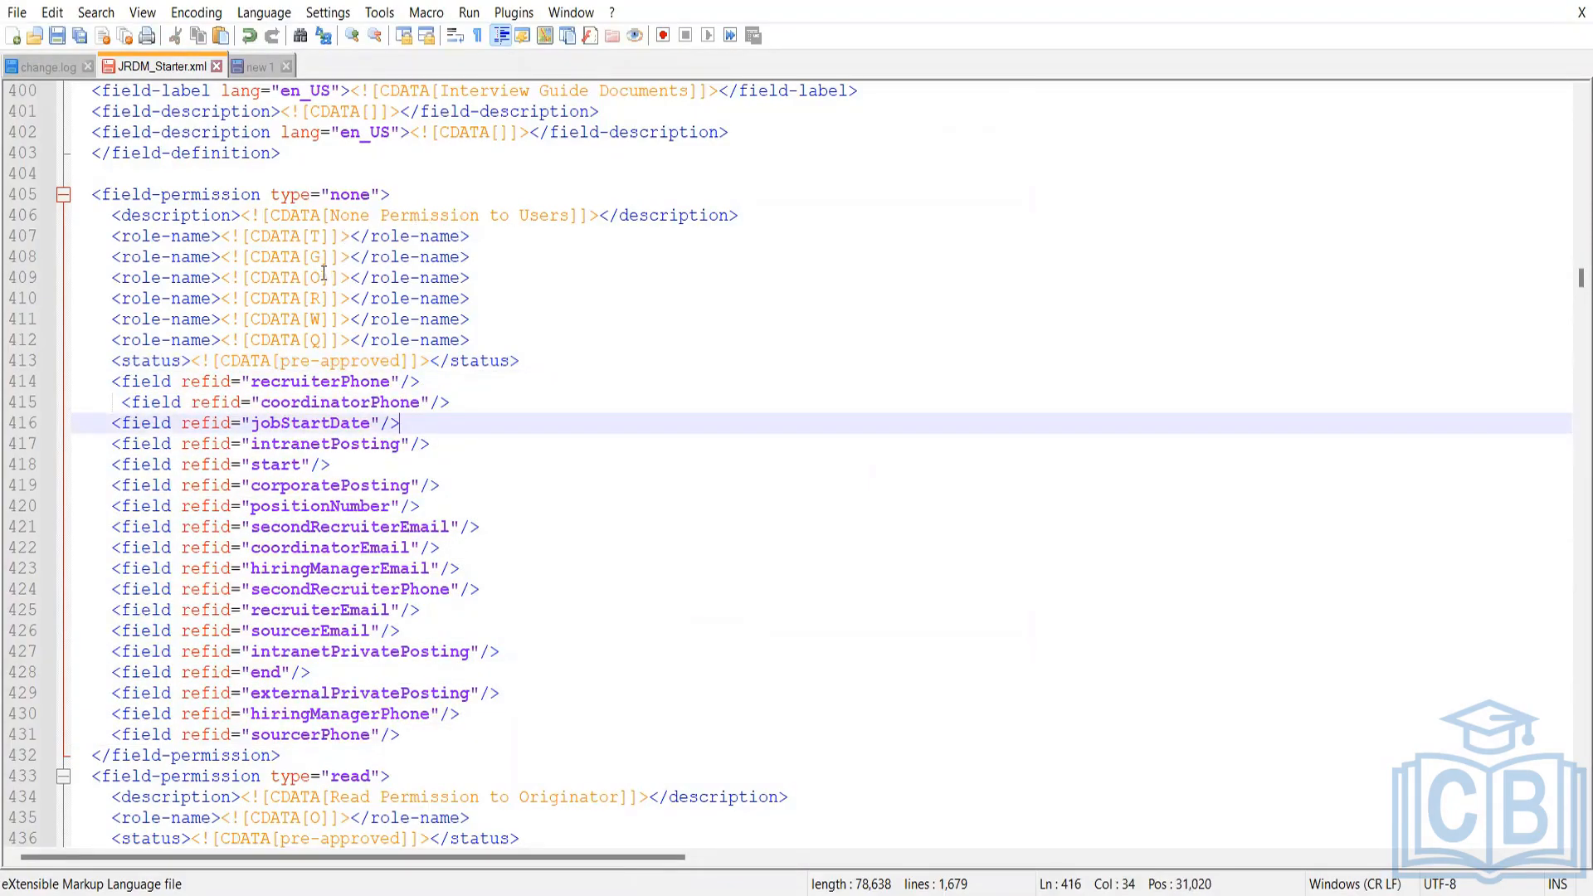
# Review the "none" field-permission block and highlight its permission type value, "none".
pyautogui.scroll(-3, 432, 464)
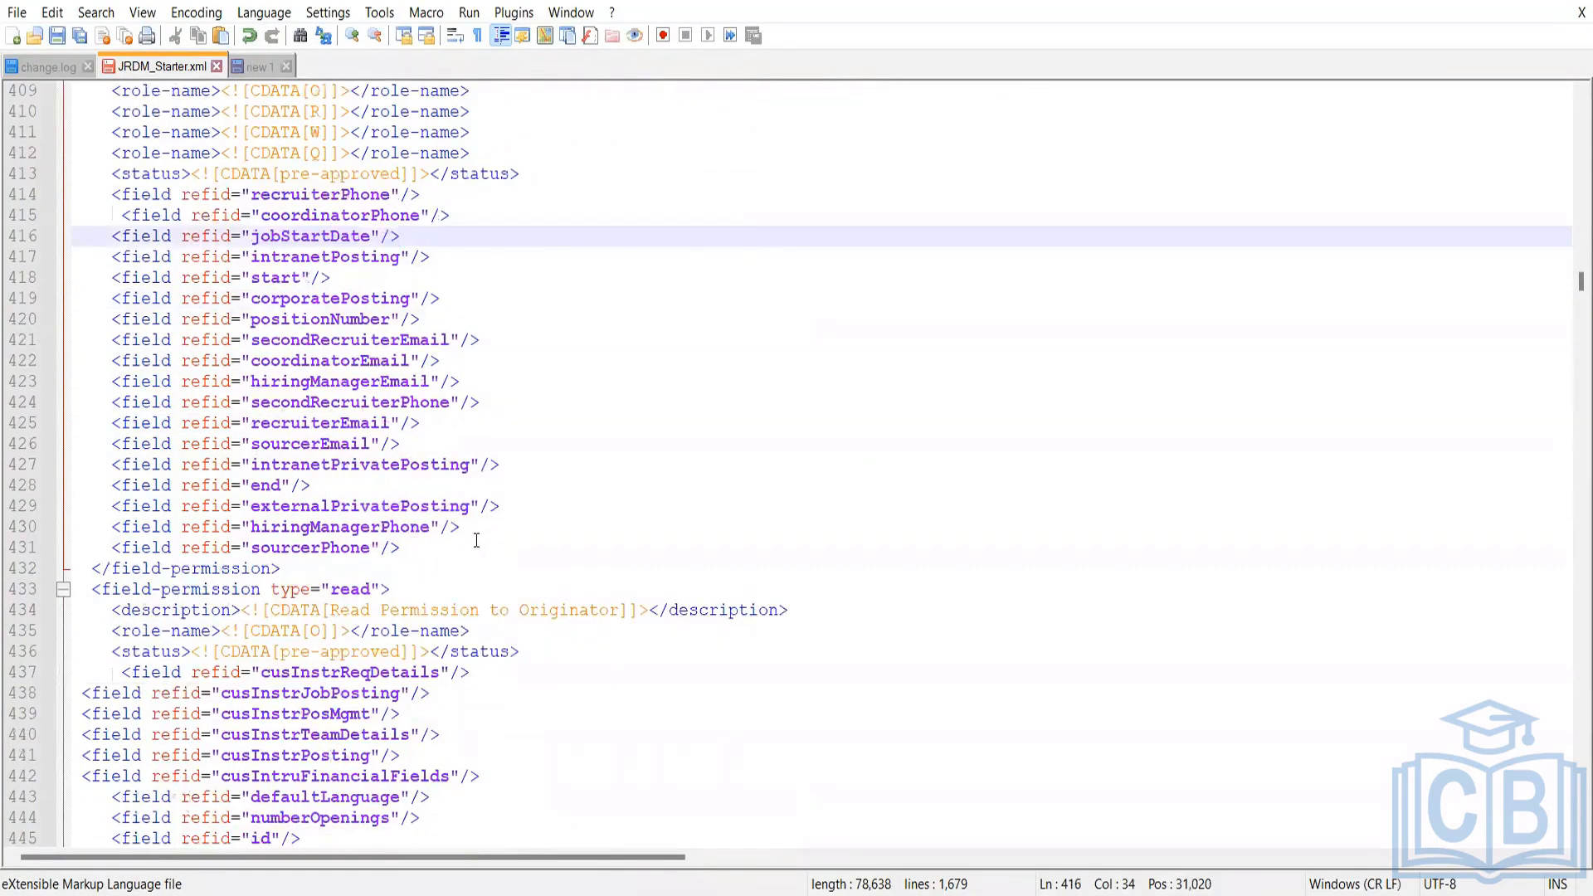
pyautogui.scroll(5, 477, 534)
pyautogui.scroll(1, 415, 465)
pyautogui.scroll(-1, 366, 410)
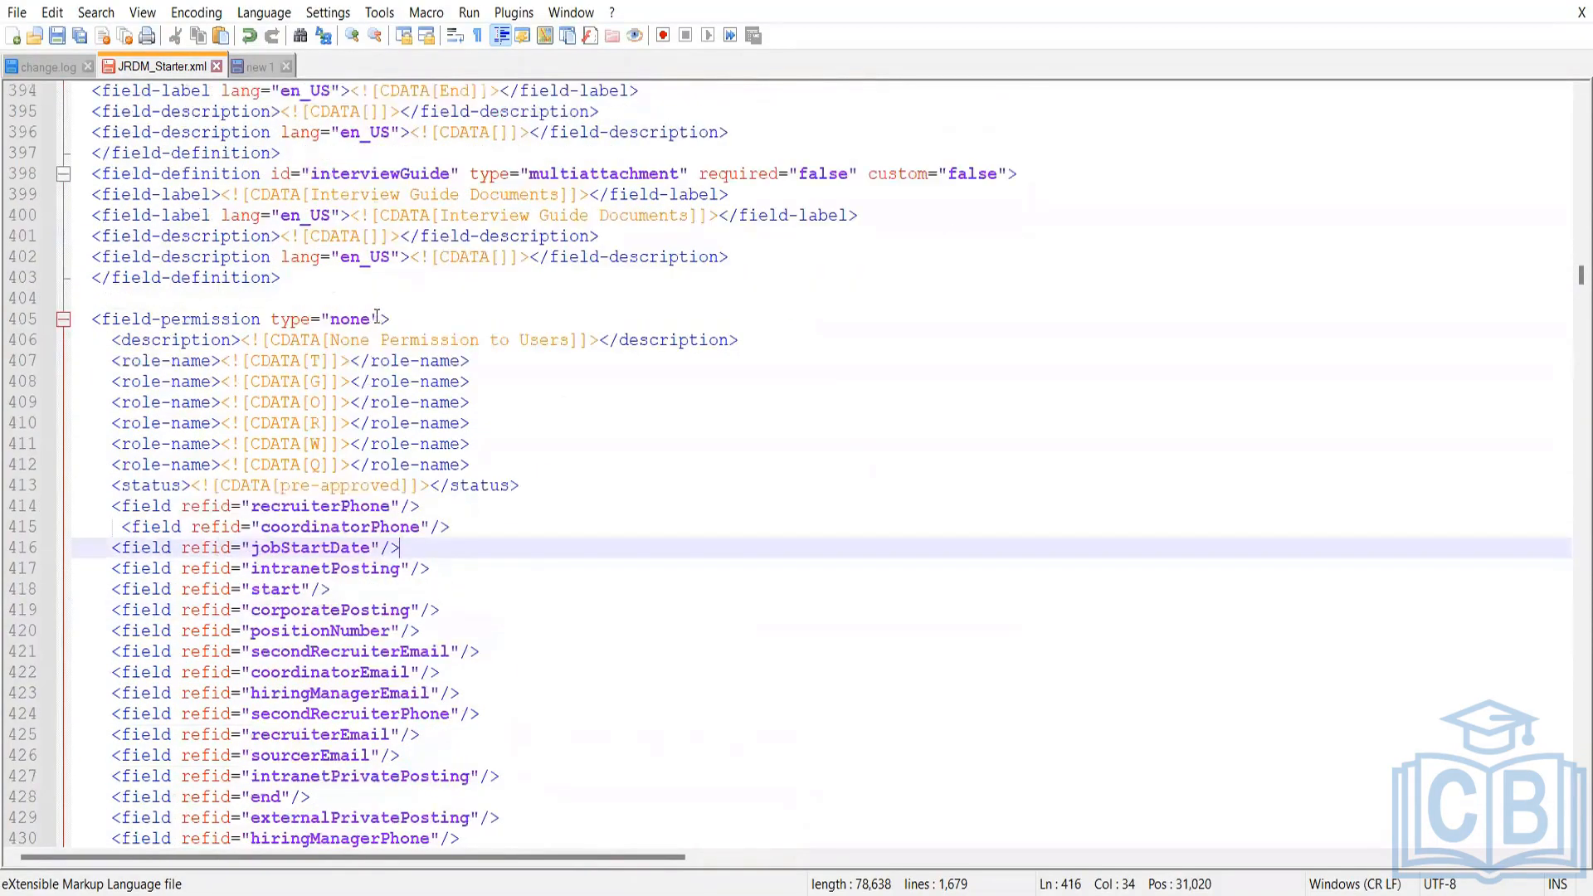
pyautogui.moveTo(370, 318); pyautogui.dragTo(335, 318)
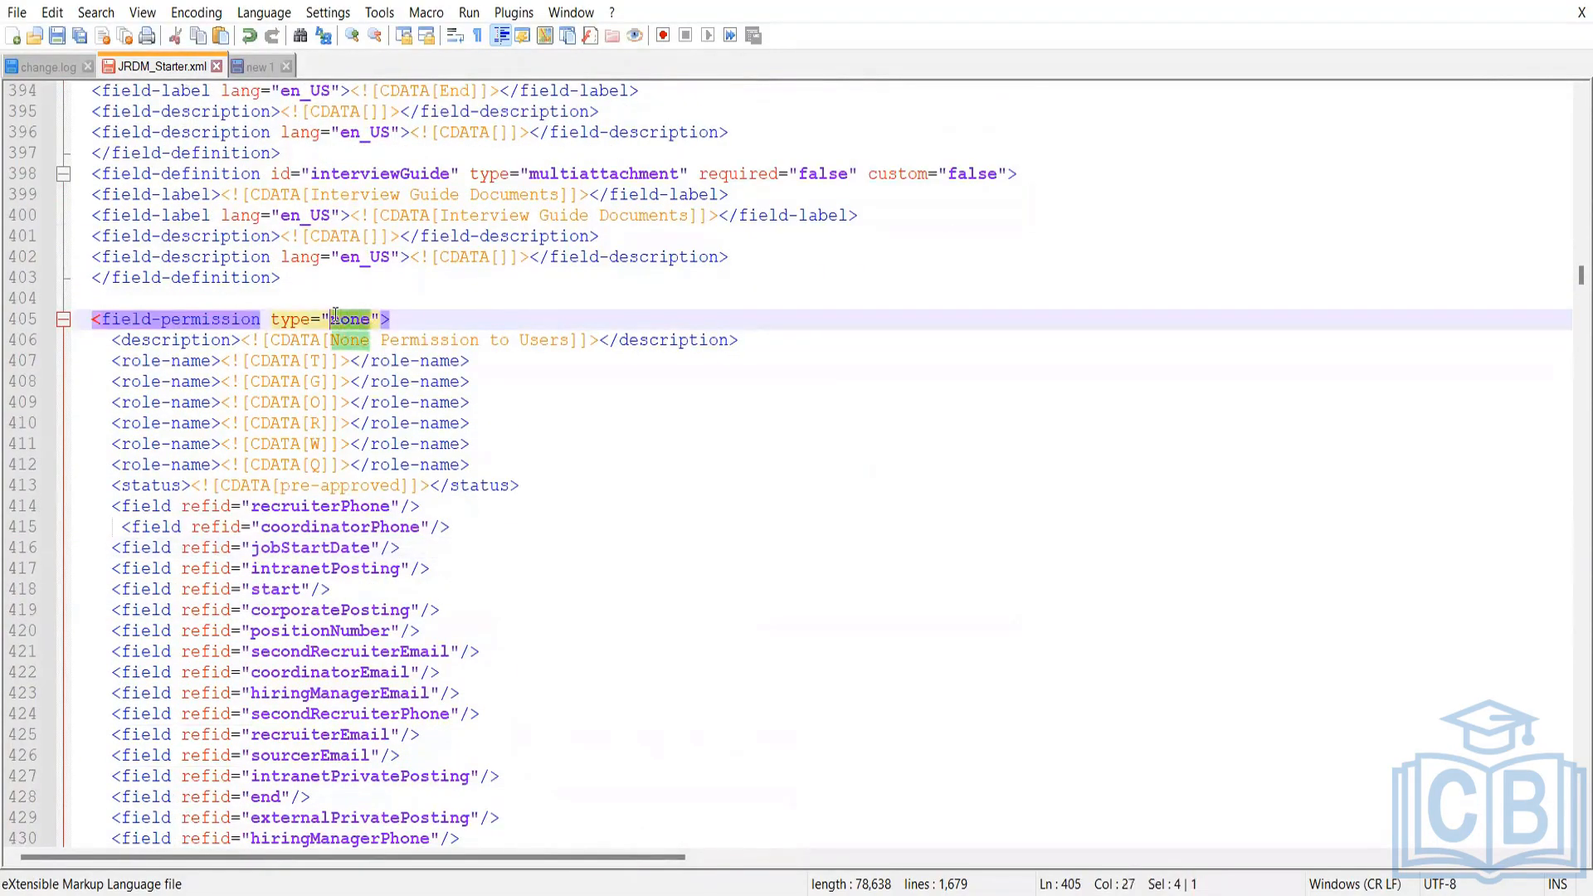
pyautogui.click(315, 368)
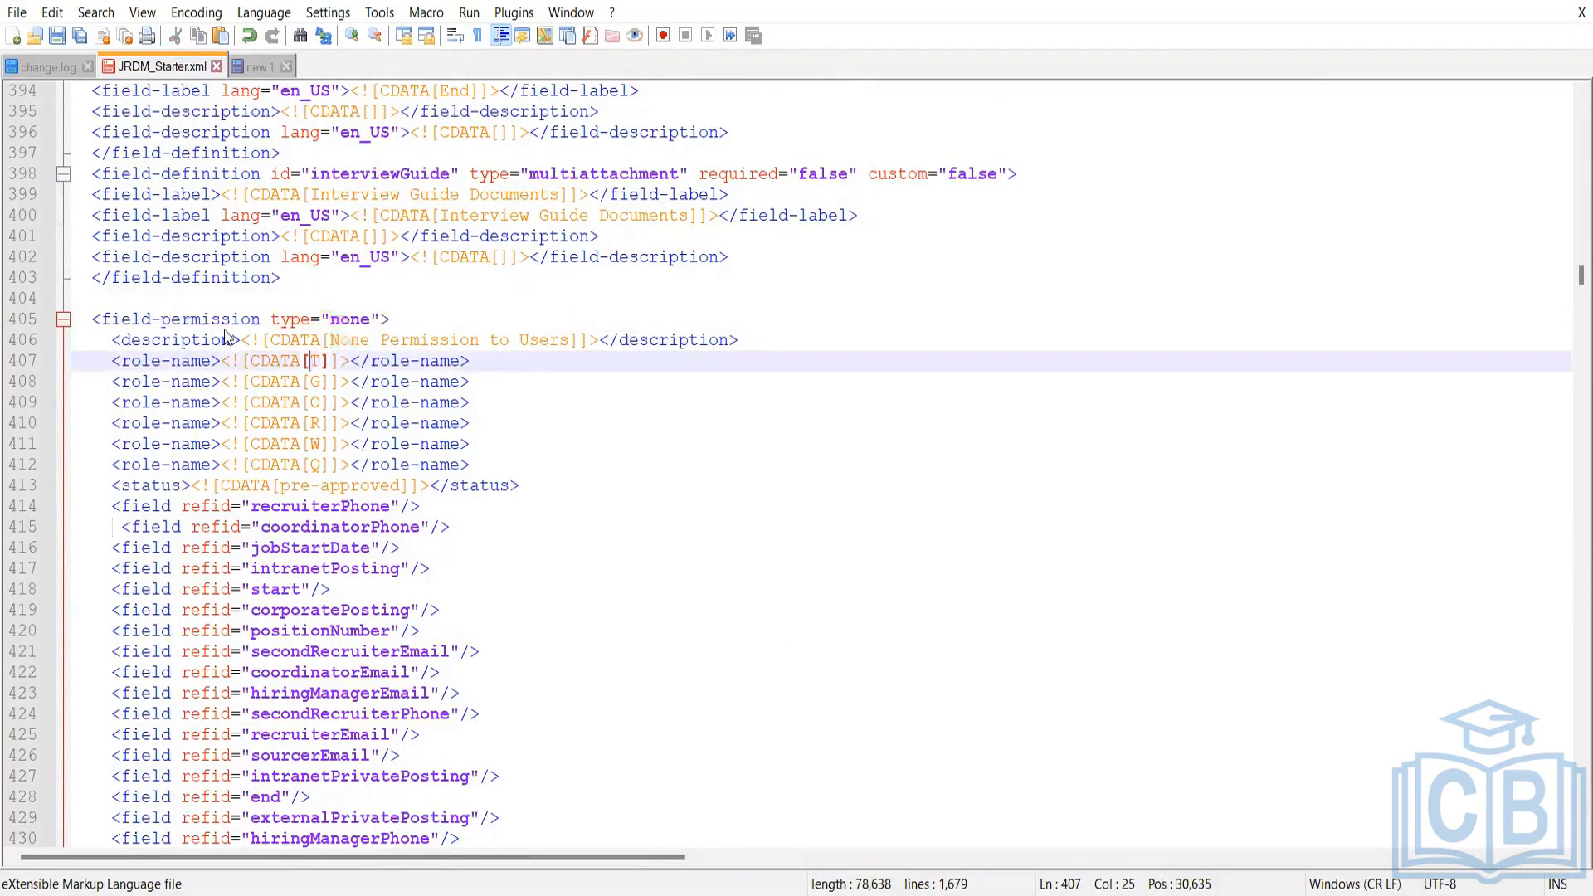
pyautogui.click(343, 319)
pyautogui.doubleClick(343, 319)
pyautogui.click(456, 338)
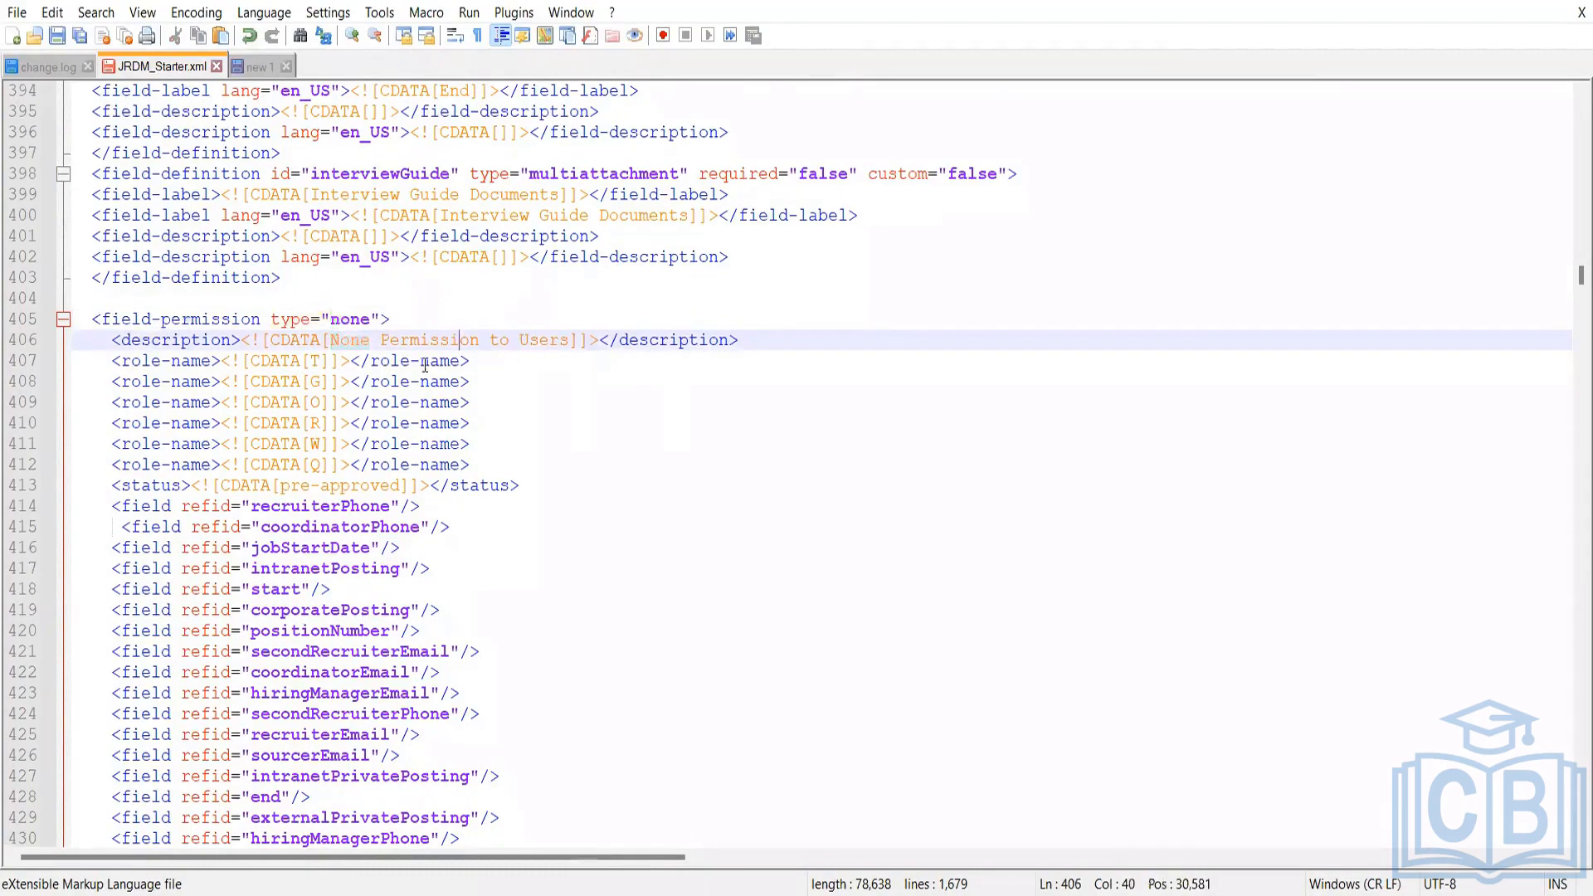
# Point out the role names T, G, O, R, W and Q individually, and highlight all six role-name lines.
pyautogui.click(322, 361)
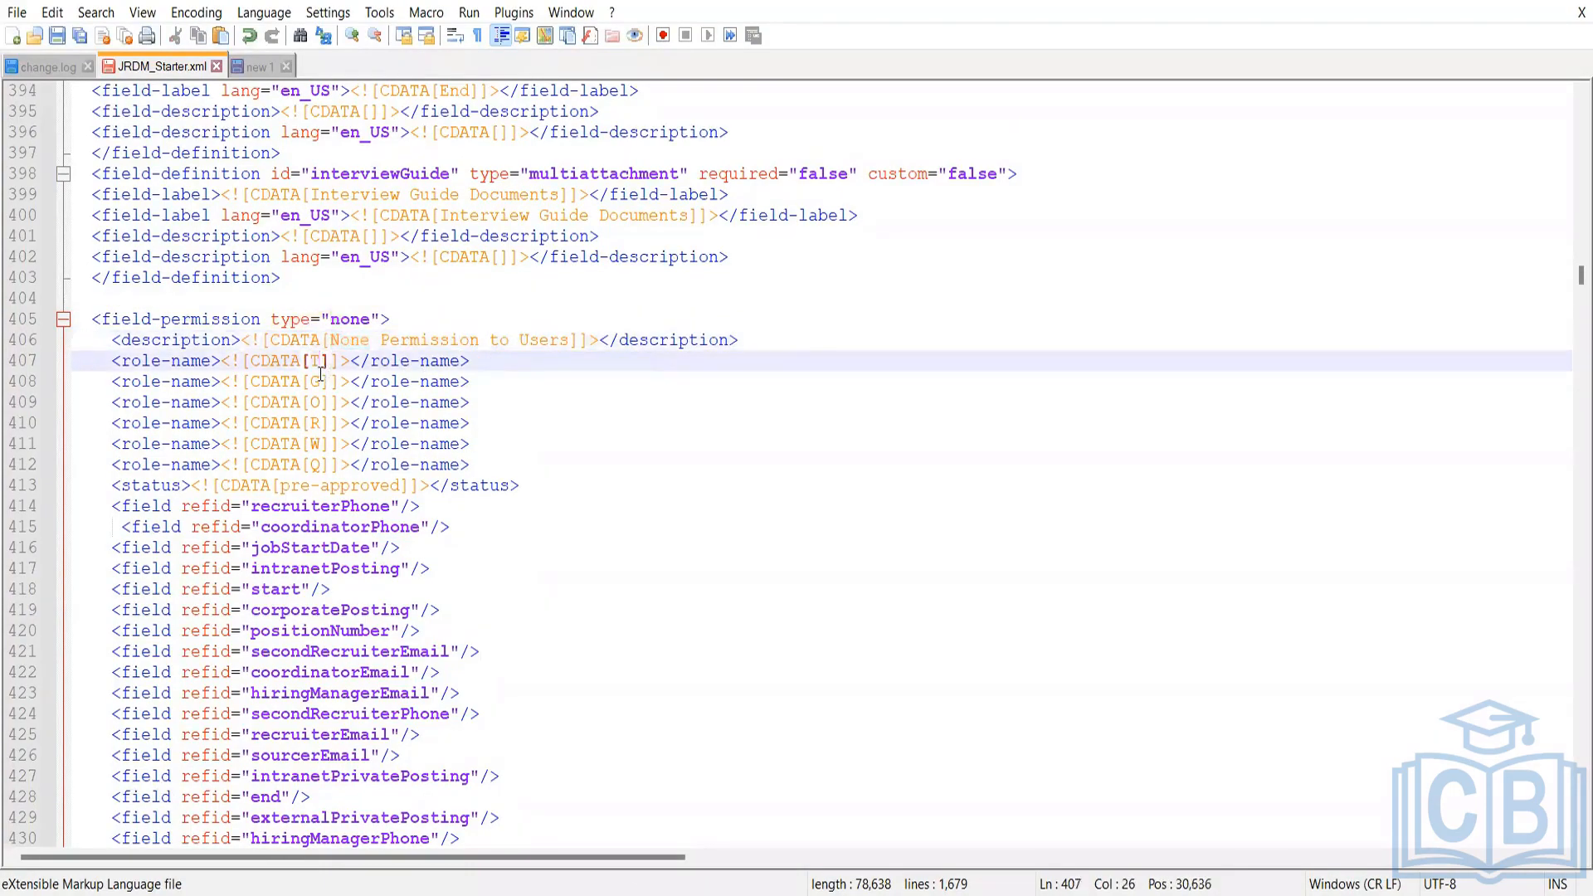
pyautogui.click(320, 382)
pyautogui.click(321, 401)
pyautogui.click(320, 423)
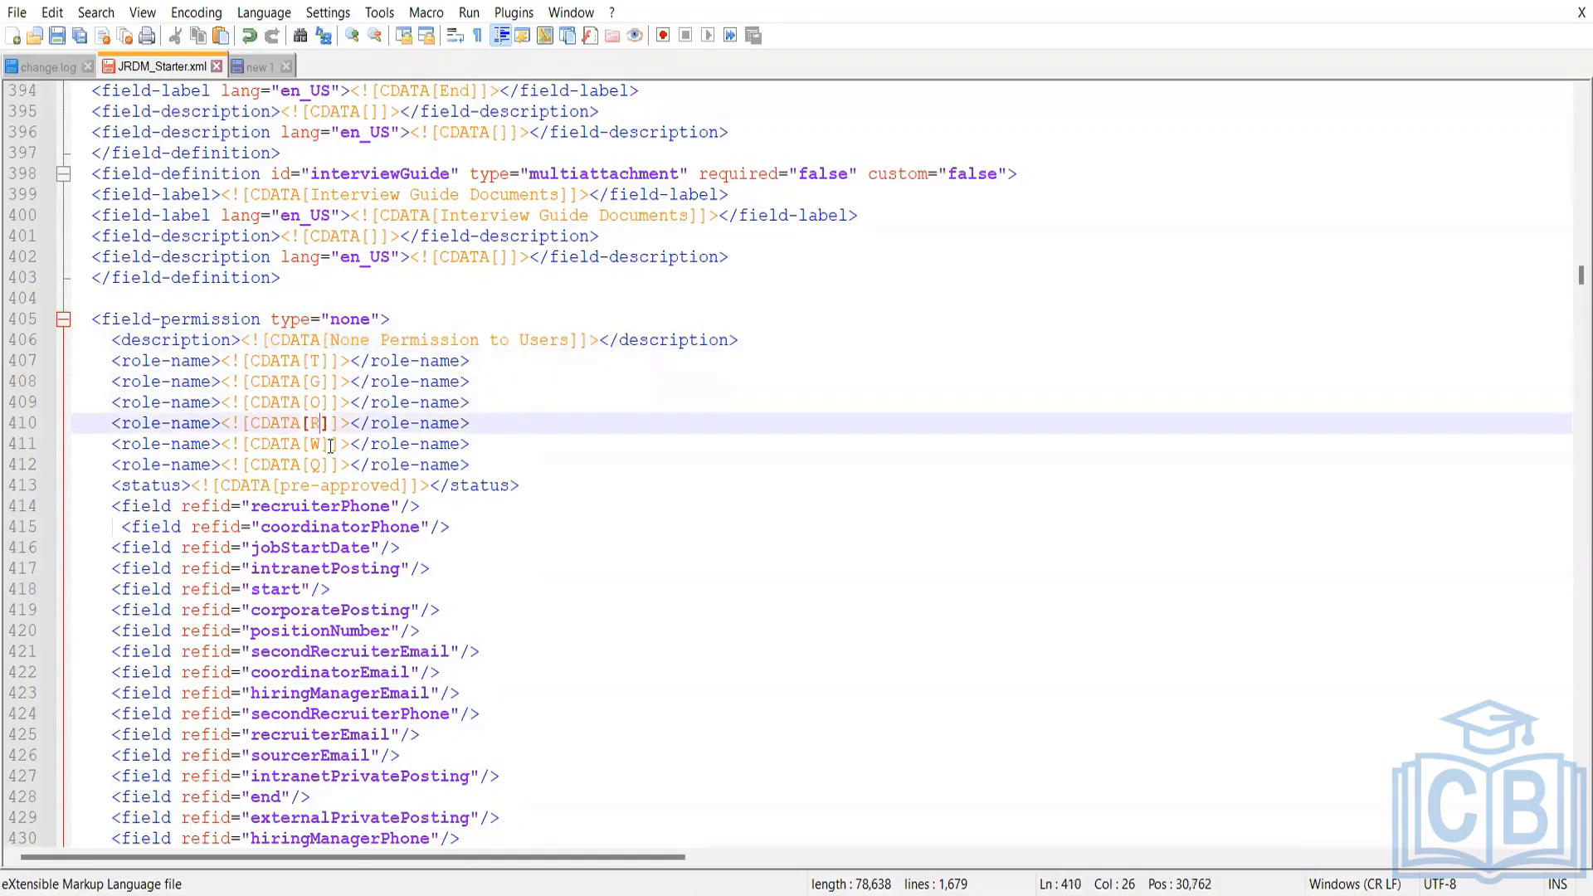
pyautogui.click(322, 443)
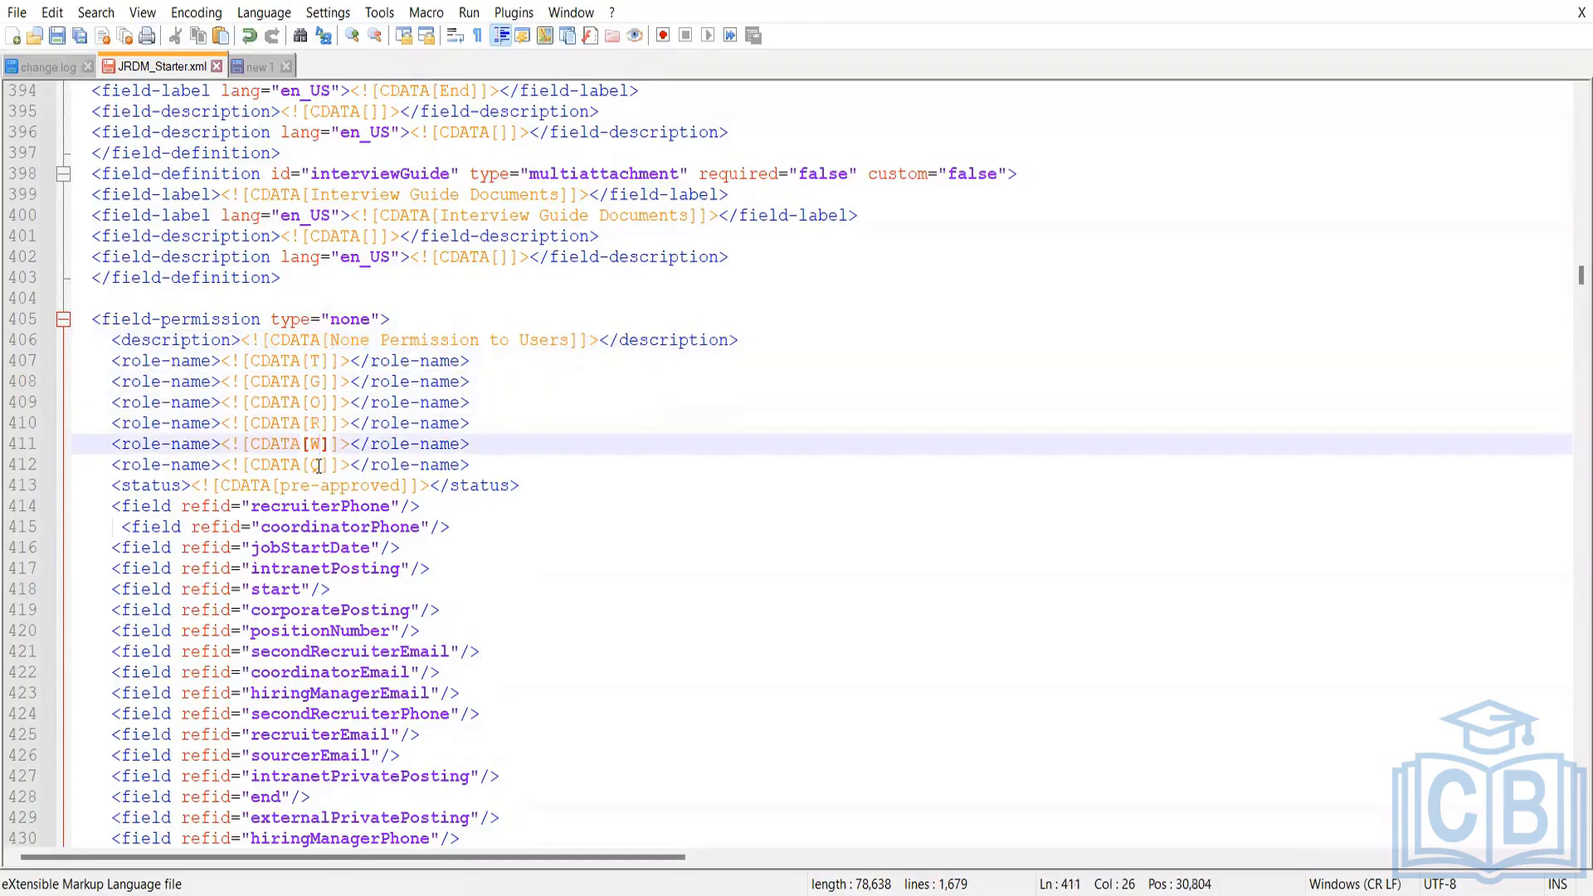
pyautogui.click(321, 464)
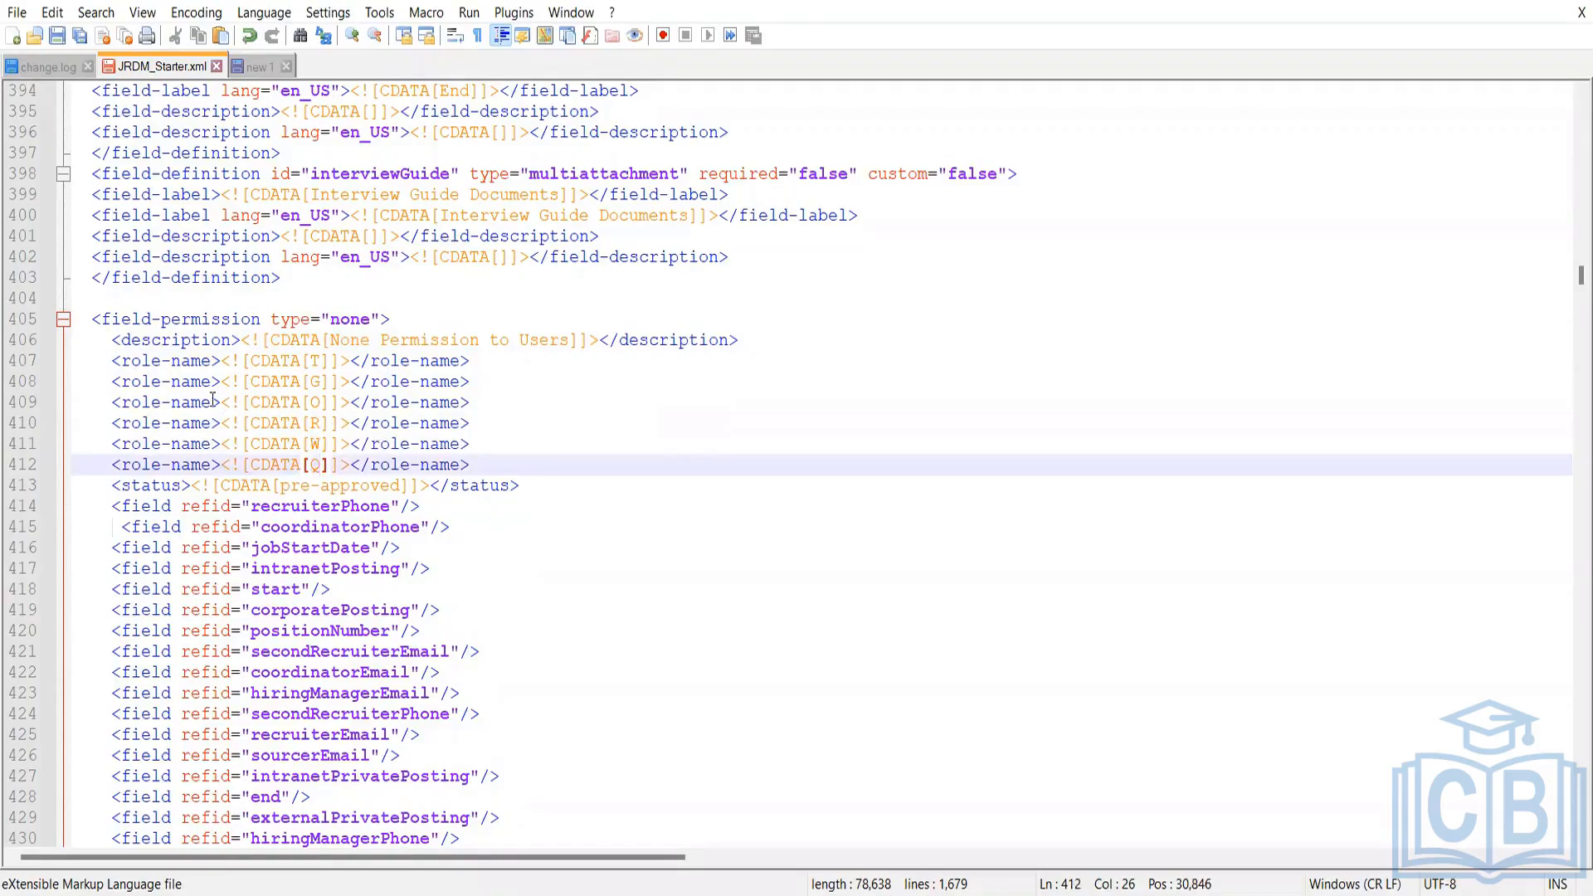
pyautogui.moveTo(477, 466); pyautogui.dragTo(70, 366)
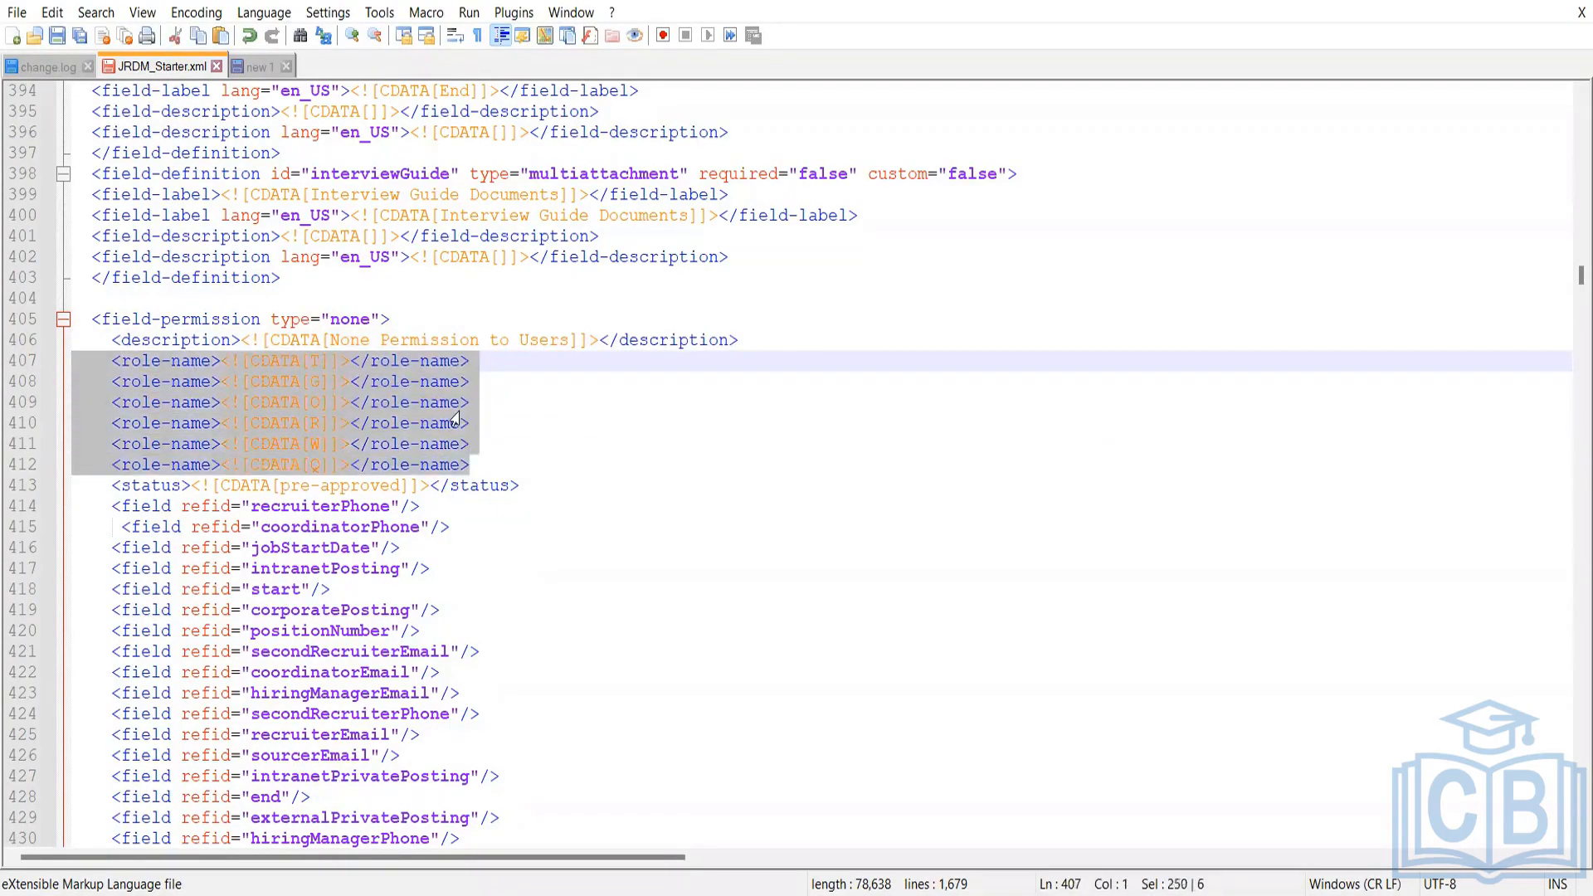
# Highlight the "none" block's fields from recruiterPhone to sourcerPhone, its pre-approved status and its opening field-permission line.
pyautogui.scroll(-1, 456, 419)
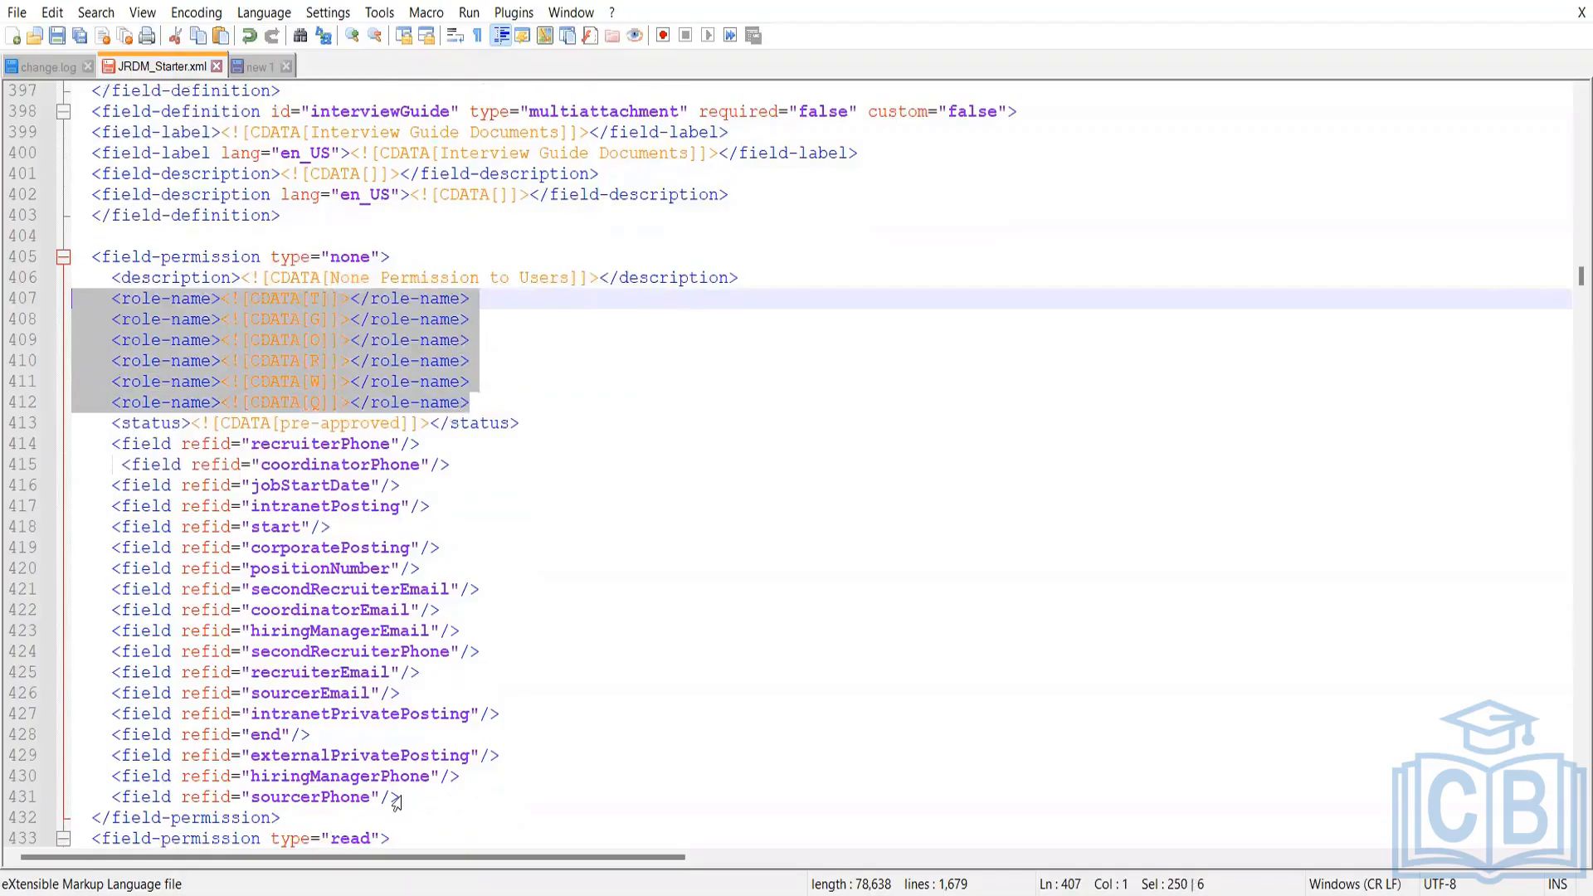
pyautogui.moveTo(400, 799); pyautogui.dragTo(254, 444)
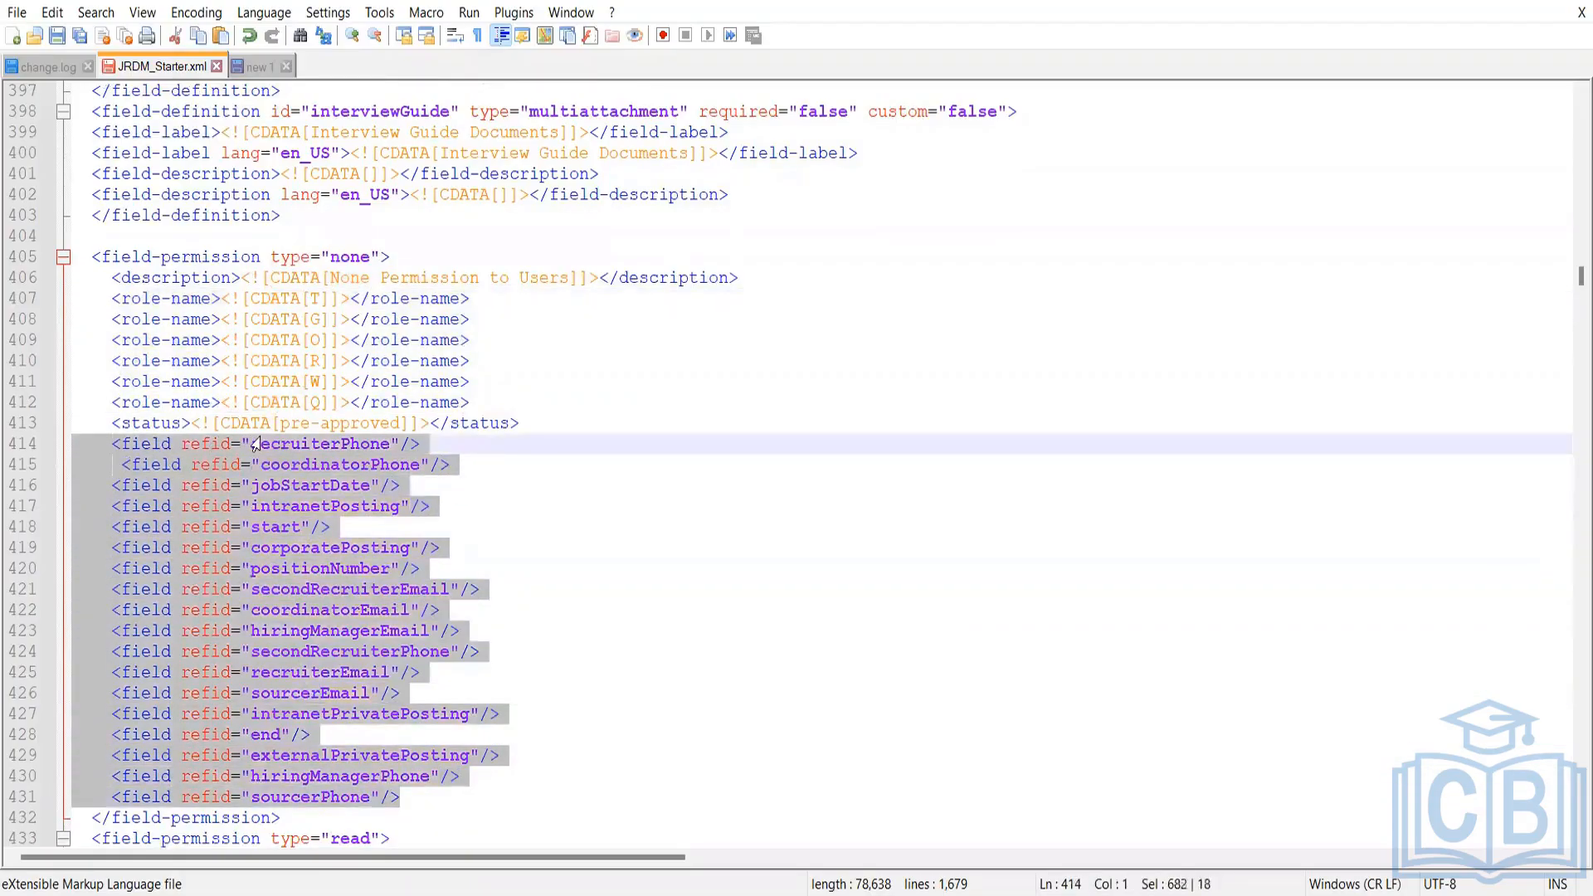
pyautogui.click(309, 425)
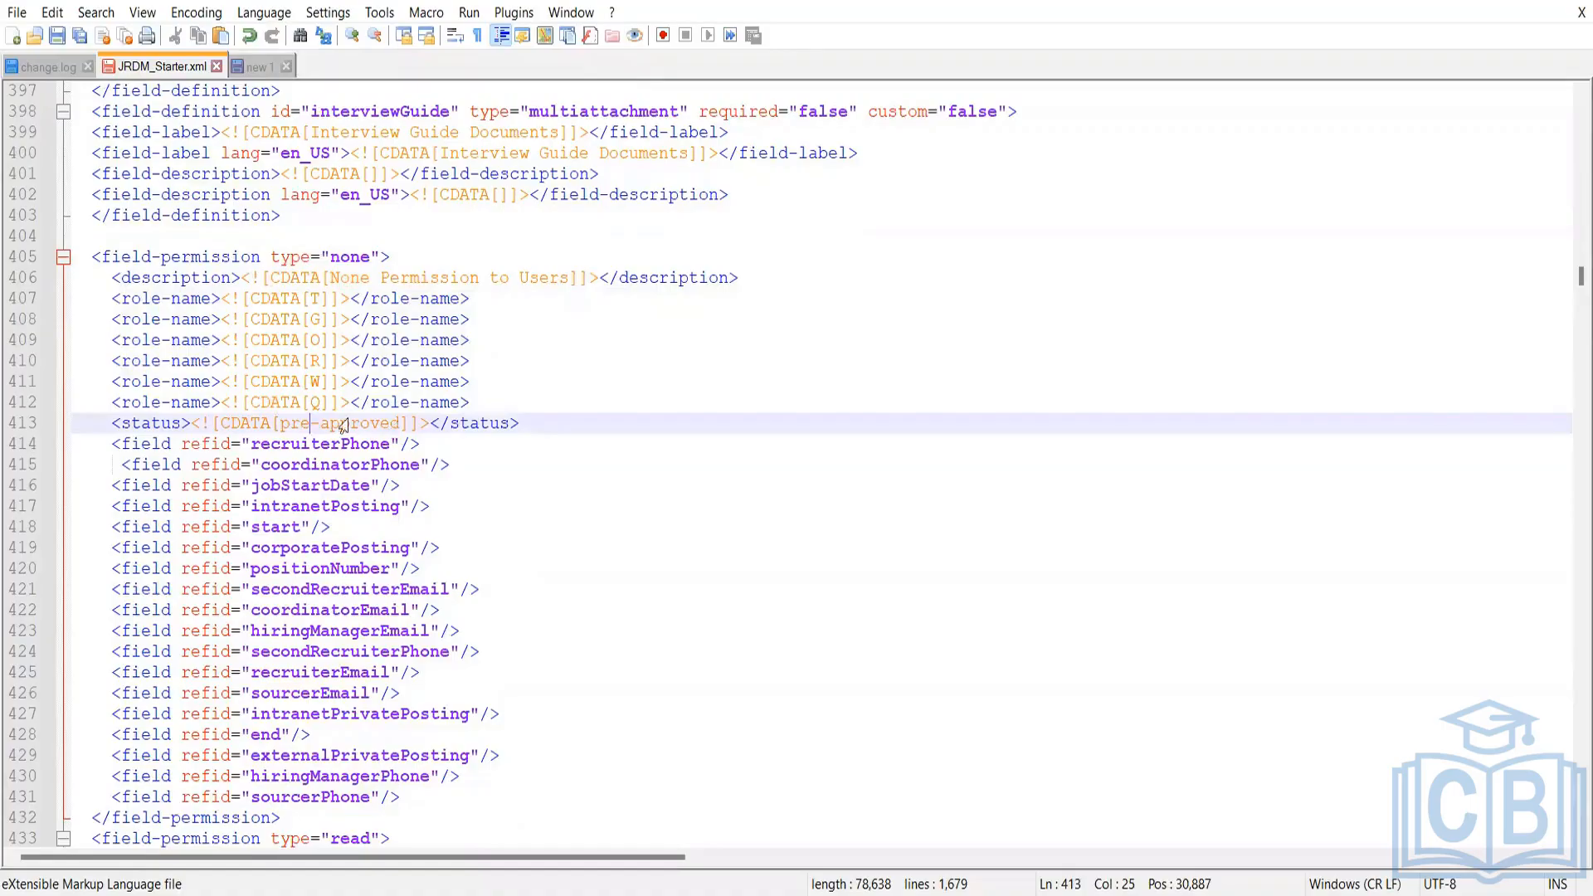
pyautogui.moveTo(400, 425); pyautogui.dragTo(281, 424)
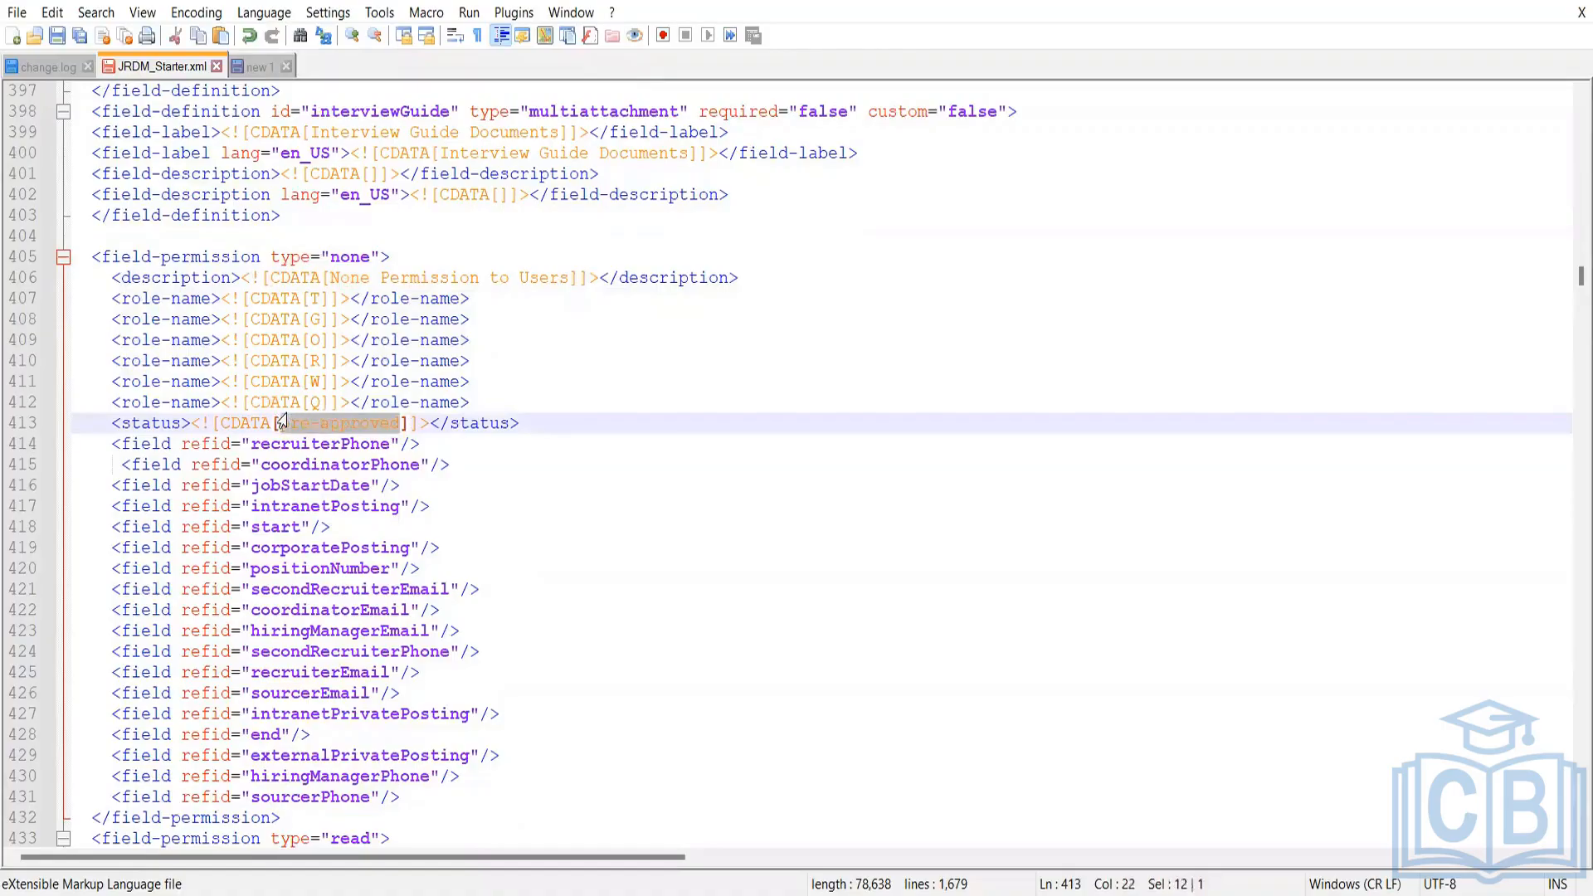
pyautogui.tripleClick(358, 256)
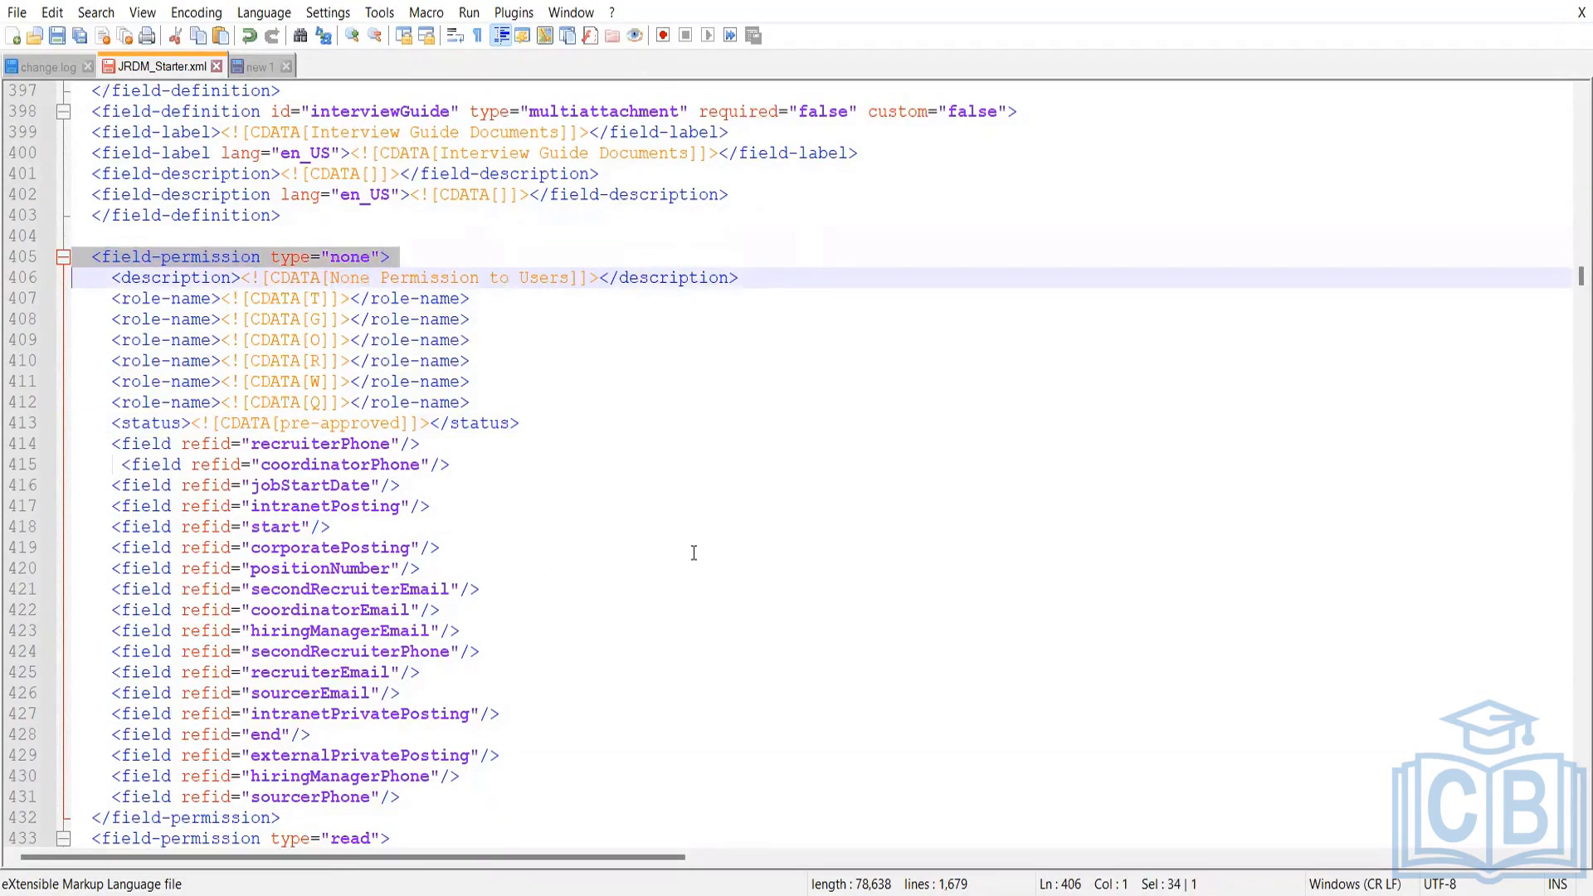
# Insert a blank line after the closing tag of the "none" field-permission block to separate it from the first "read" block.
pyautogui.scroll(-3, 694, 551)
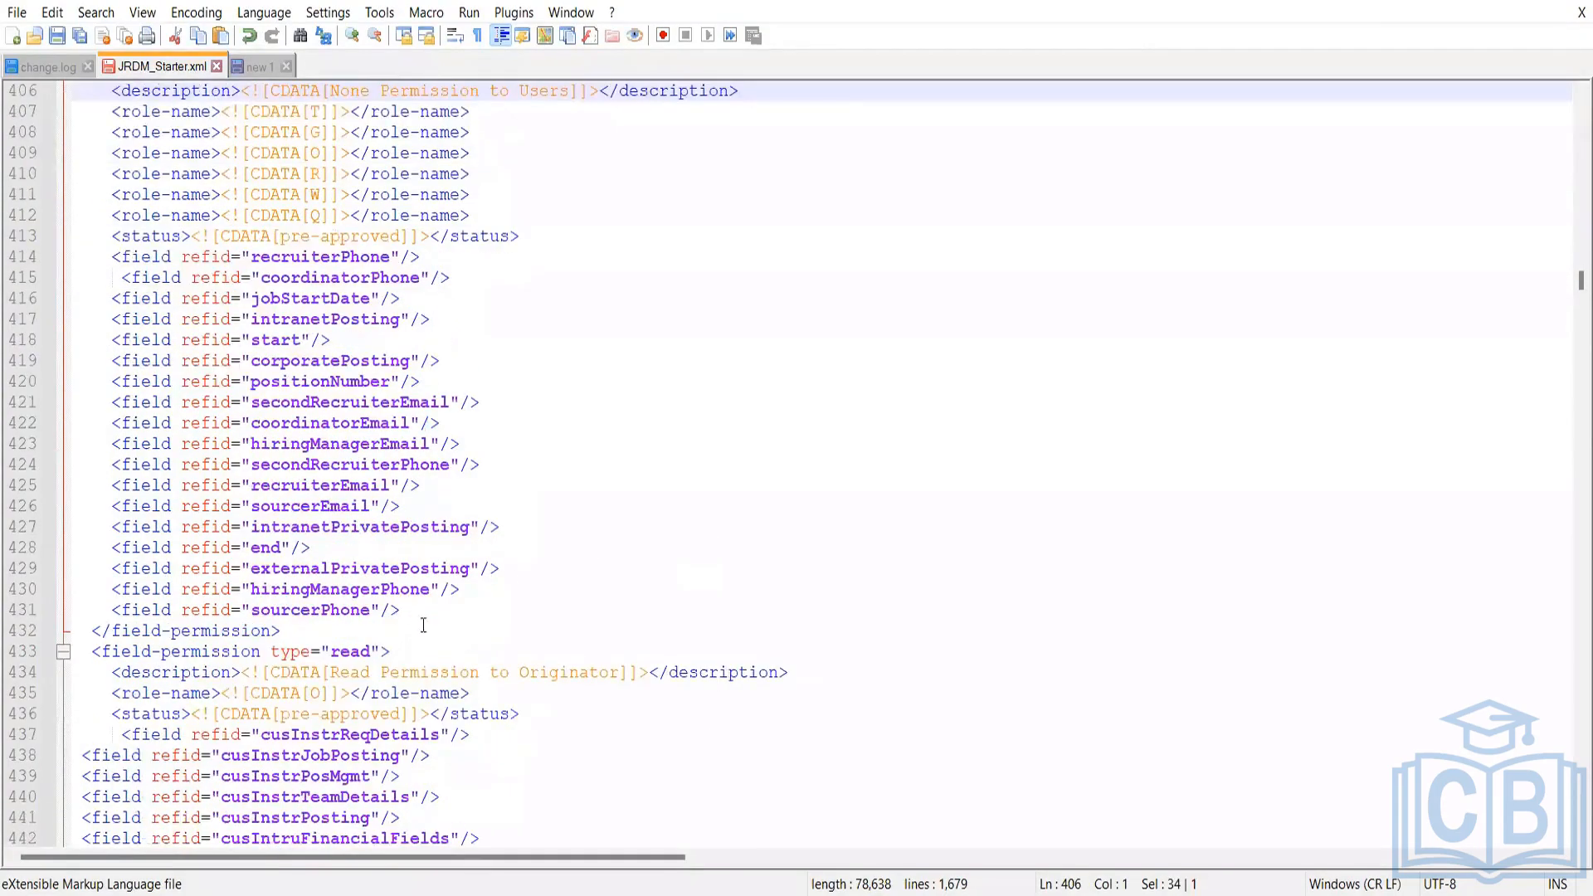
pyautogui.click(281, 633)
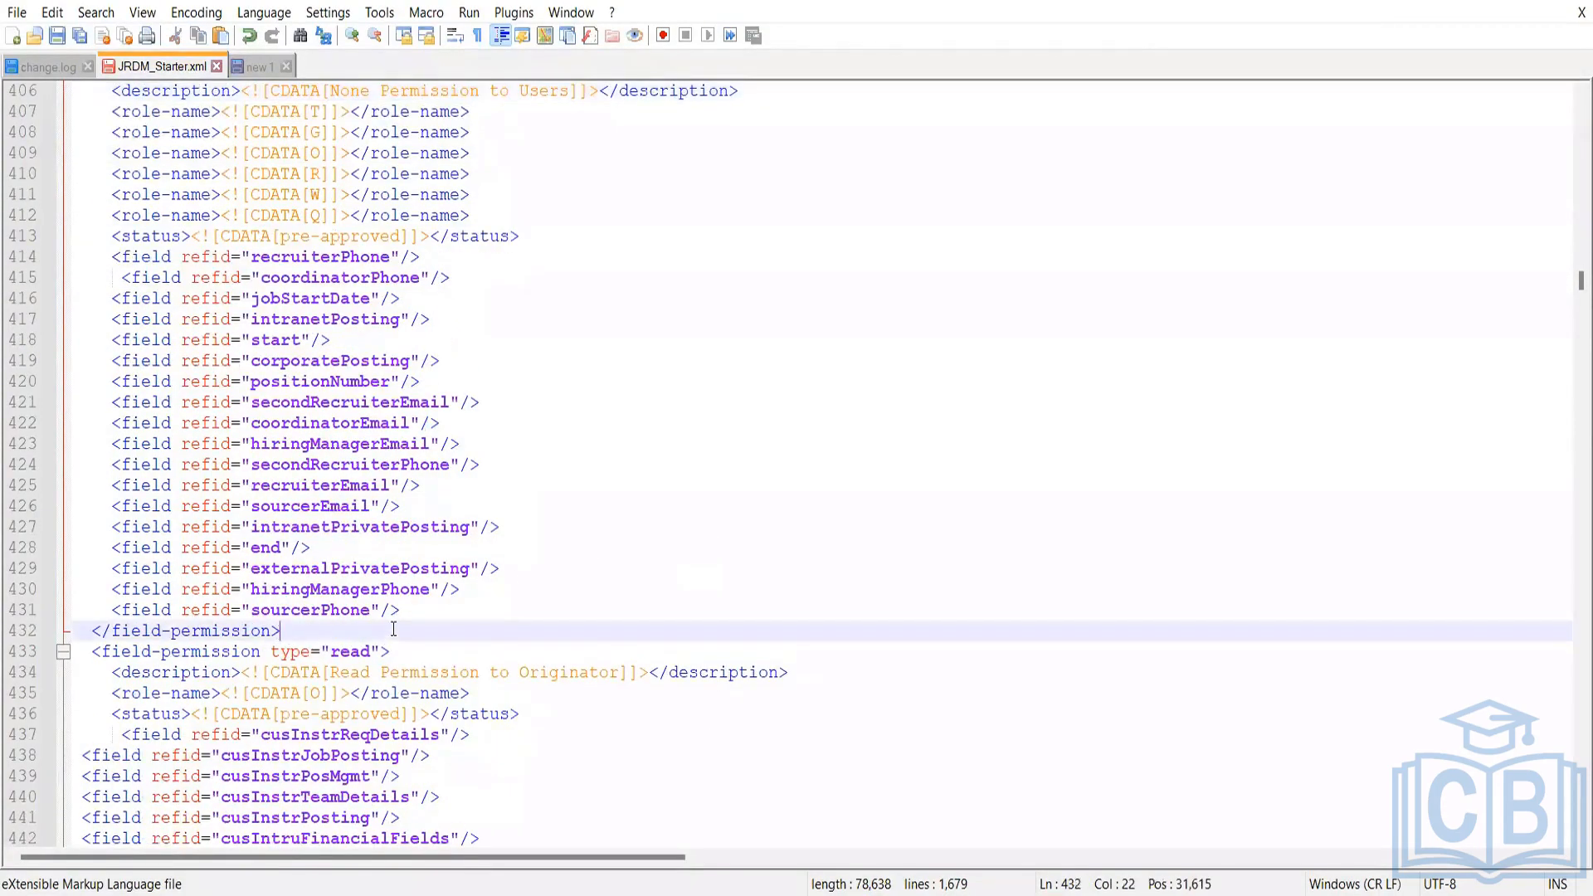
pyautogui.press('Return')
# Highlight the "read" type of the Originator's field-permission block and point out its role name O.
pyautogui.scroll(-5, 399, 622)
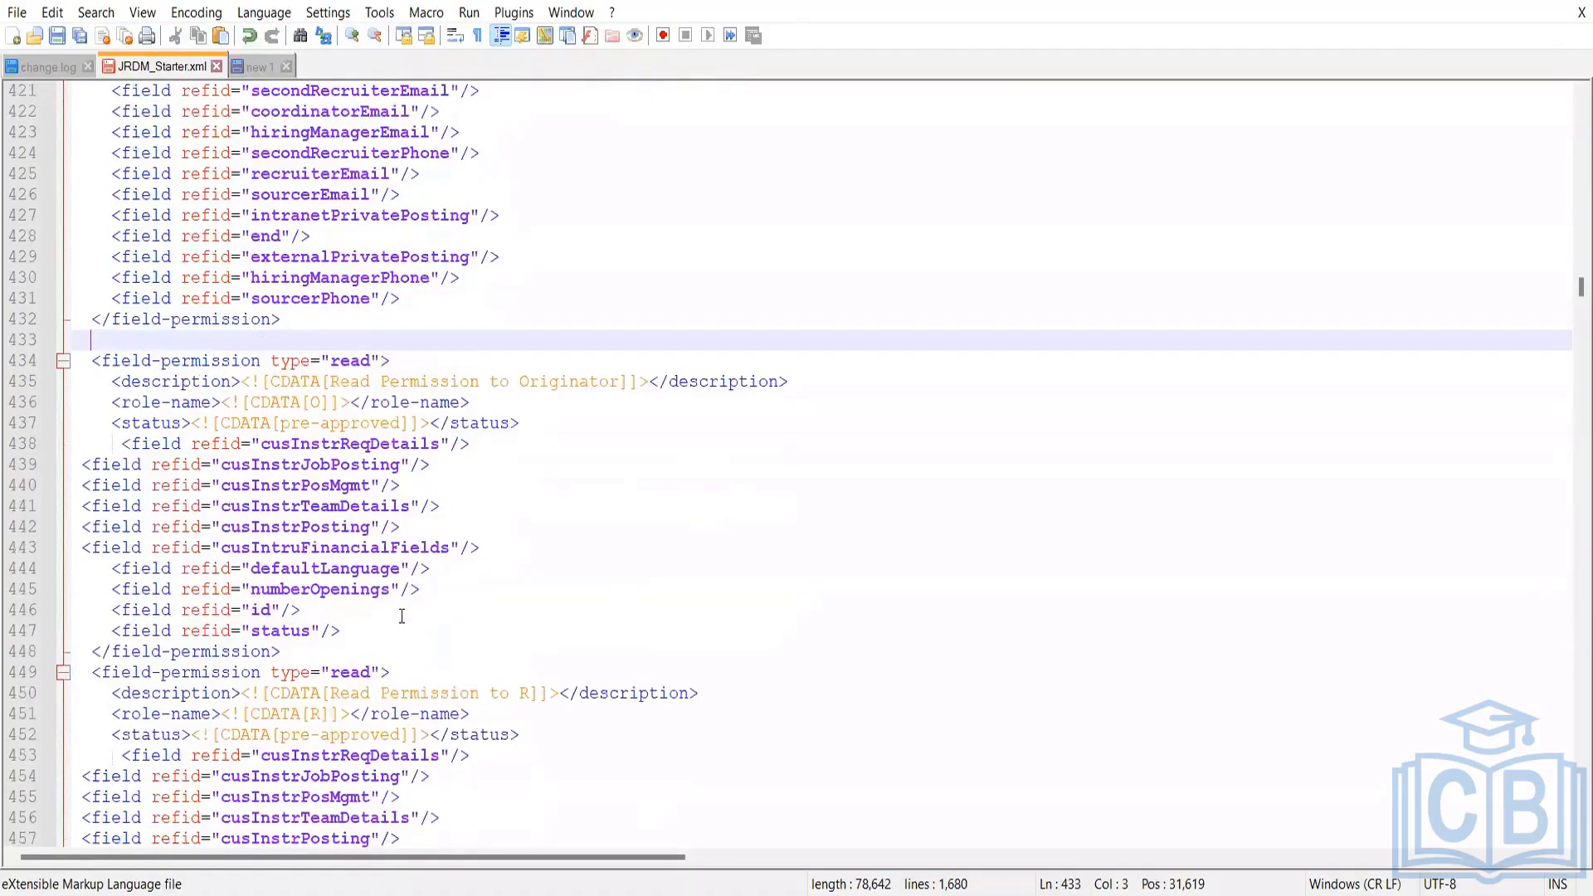
pyautogui.scroll(1, 401, 616)
pyautogui.click(349, 424)
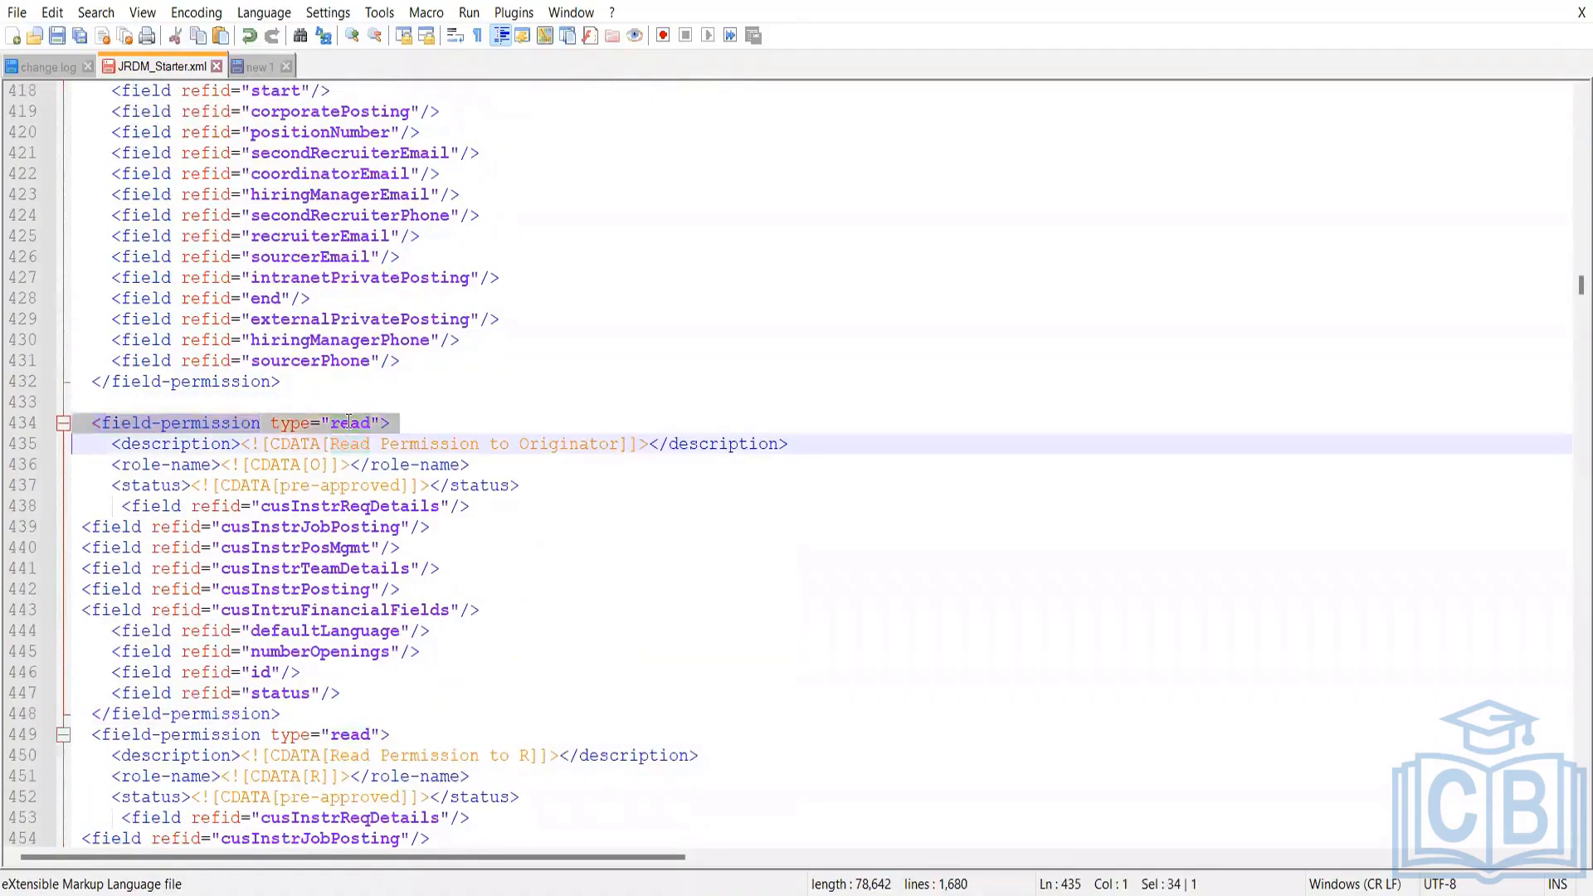
pyautogui.doubleClick(348, 424)
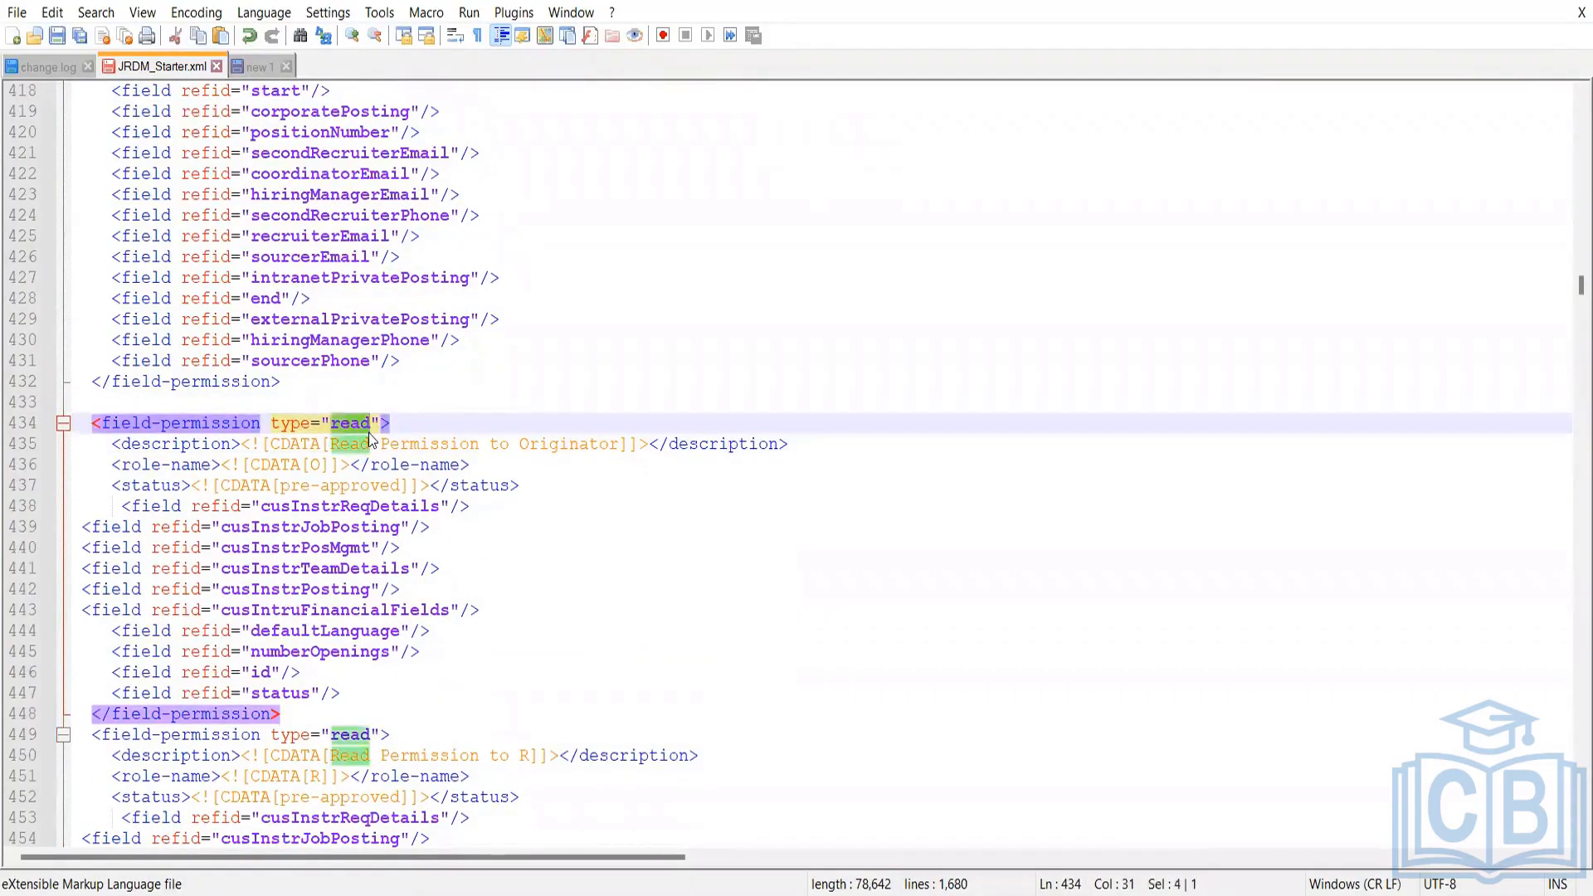
pyautogui.click(415, 463)
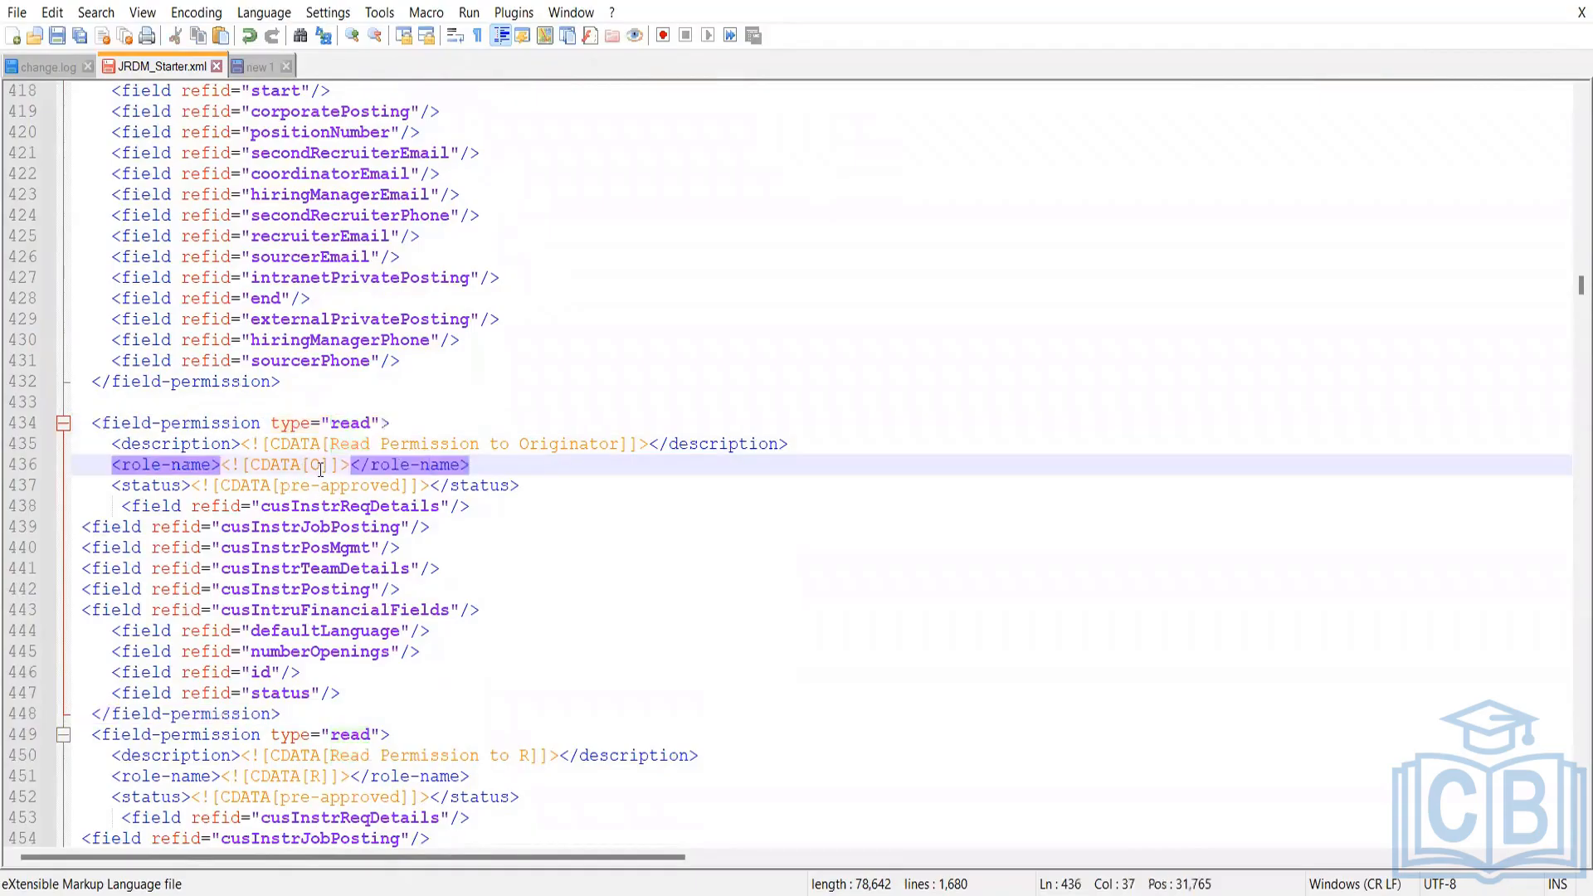
pyautogui.click(321, 466)
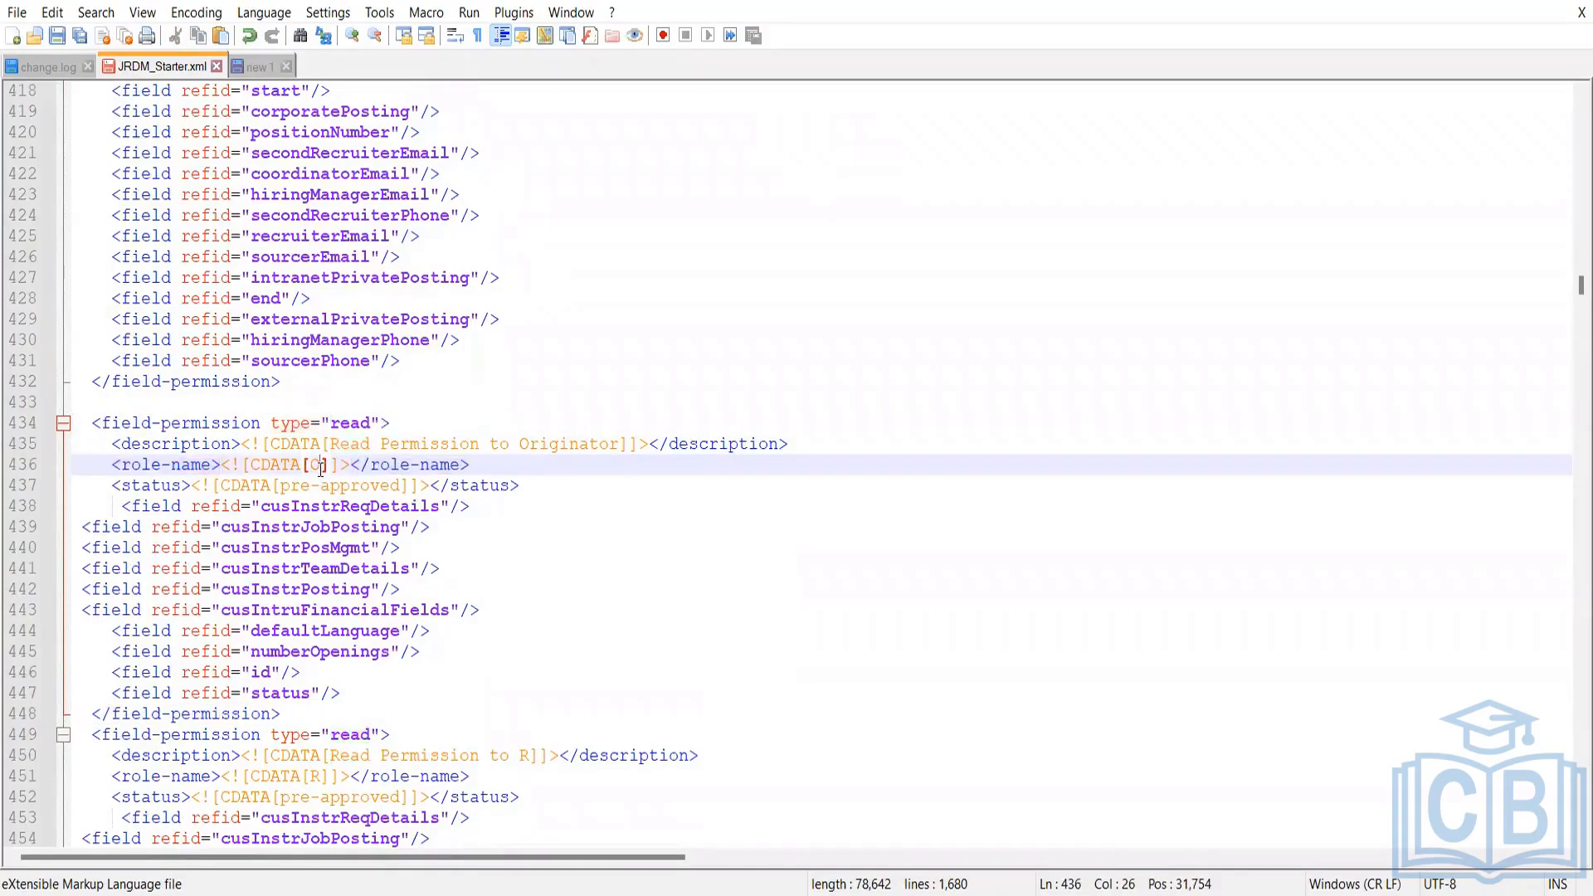
# Highlight the role name O, the pre-approved status and the fields from cusInstrReqDetails to status in the Originator's "read" block.
pyautogui.hotkey('shift', 'Left')
pyautogui.doubleClick(323, 469)
pyautogui.click(321, 466)
pyautogui.click(313, 485)
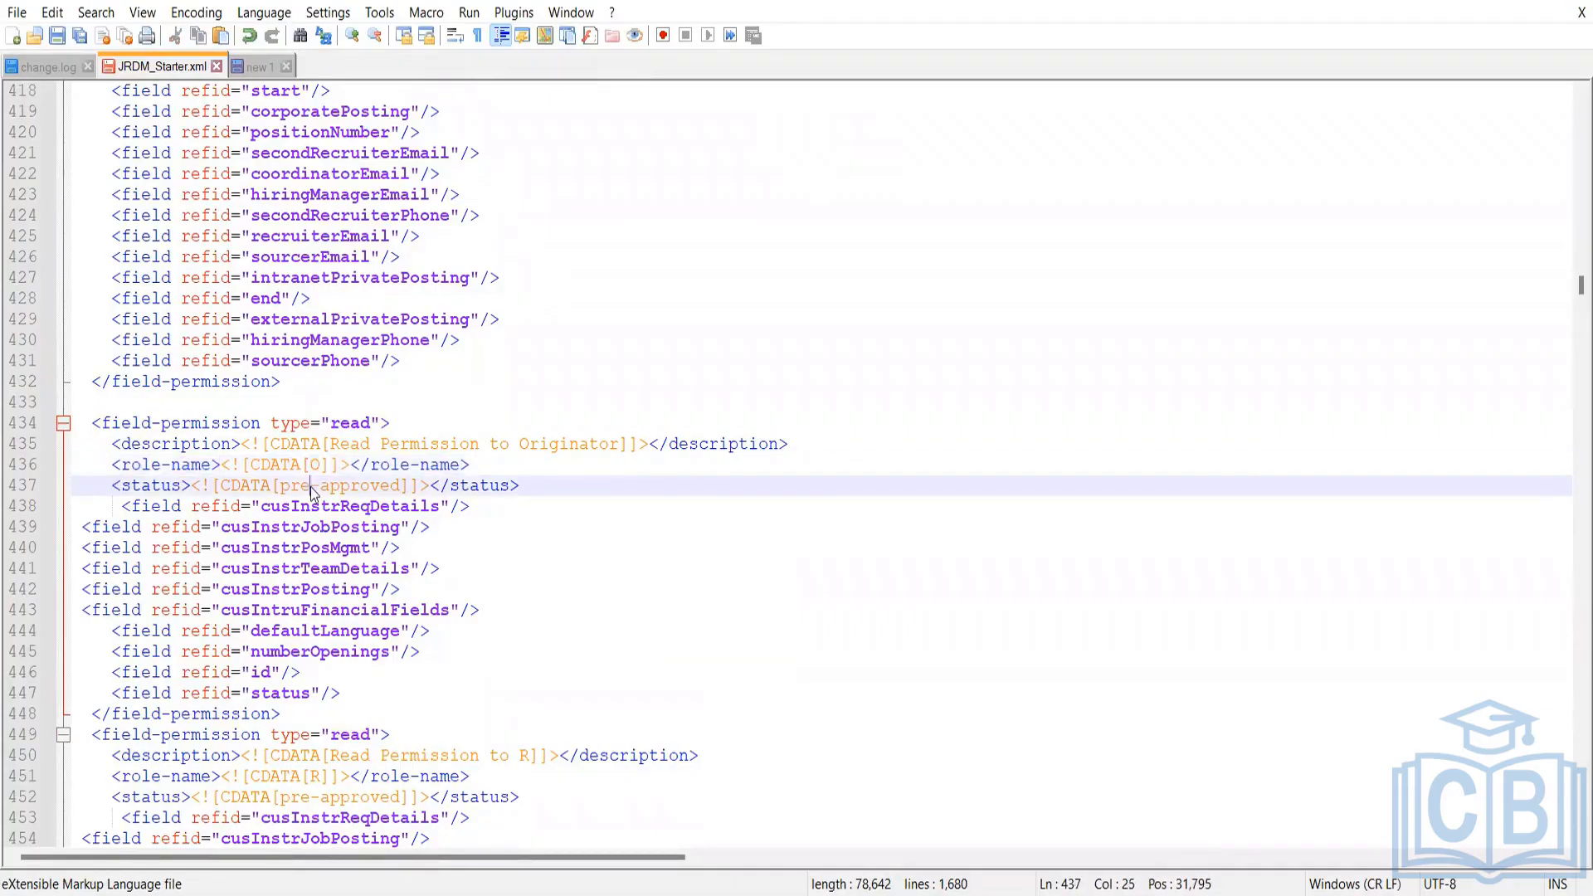
pyautogui.moveTo(282, 485); pyautogui.dragTo(410, 485)
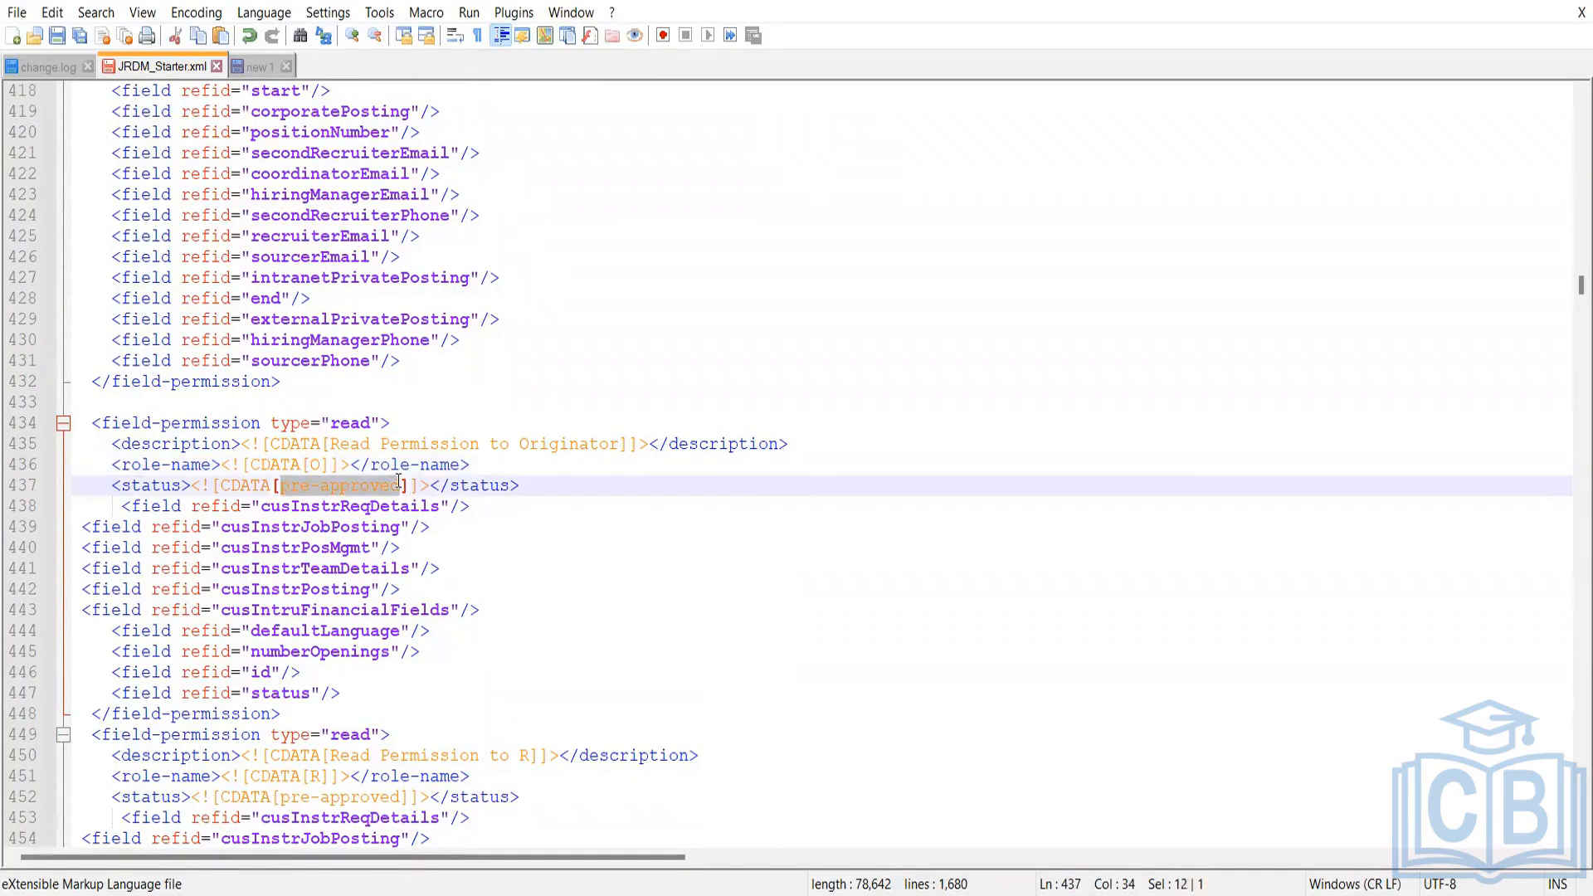
pyautogui.click(436, 549)
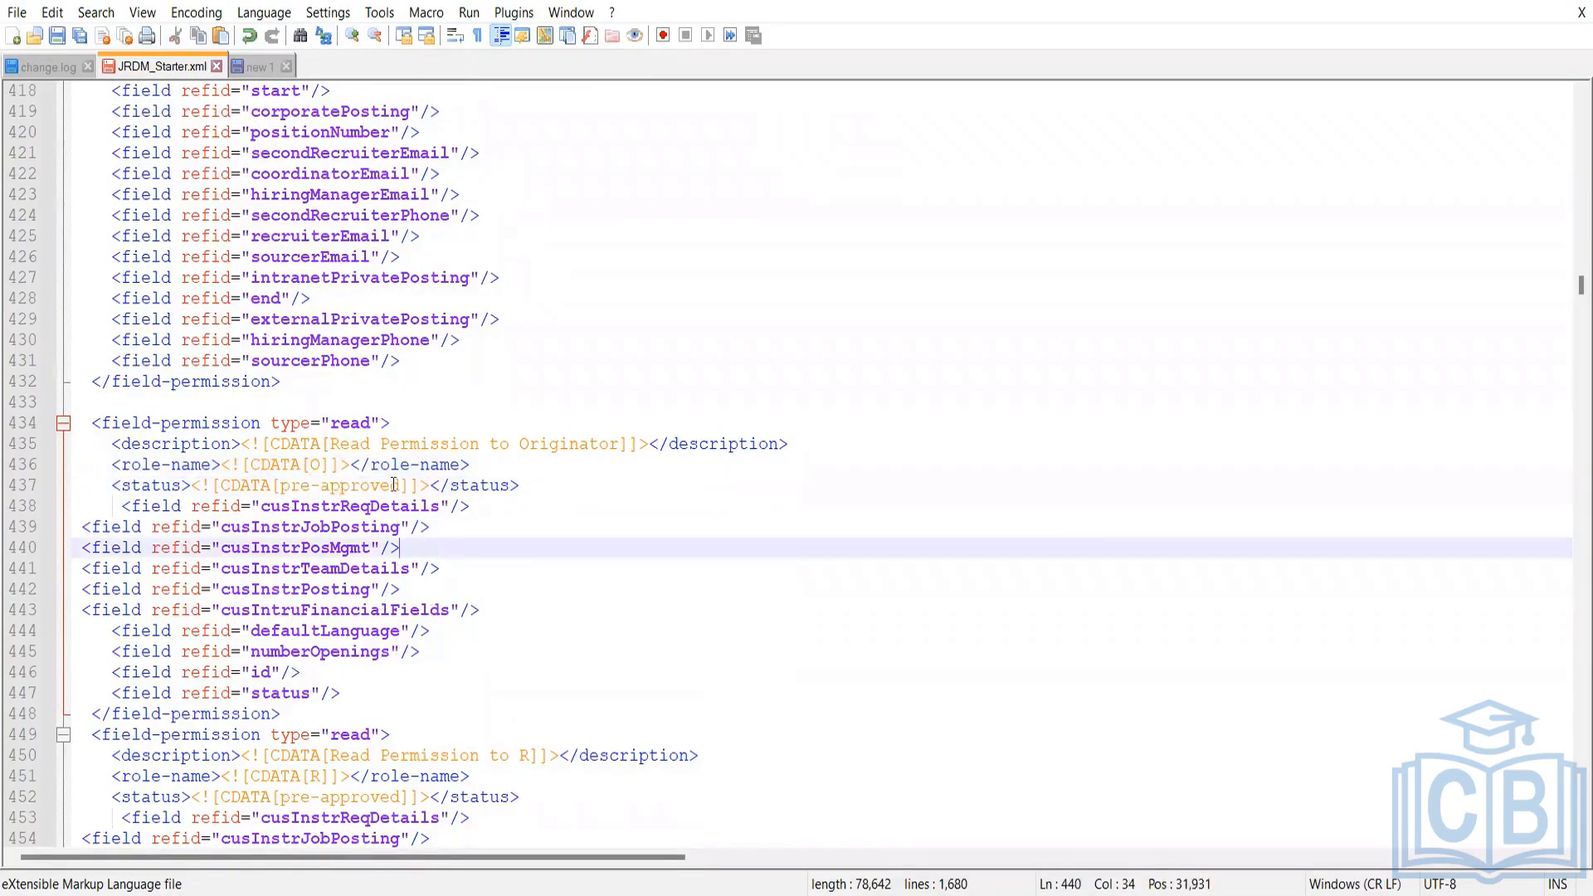
pyautogui.click(322, 466)
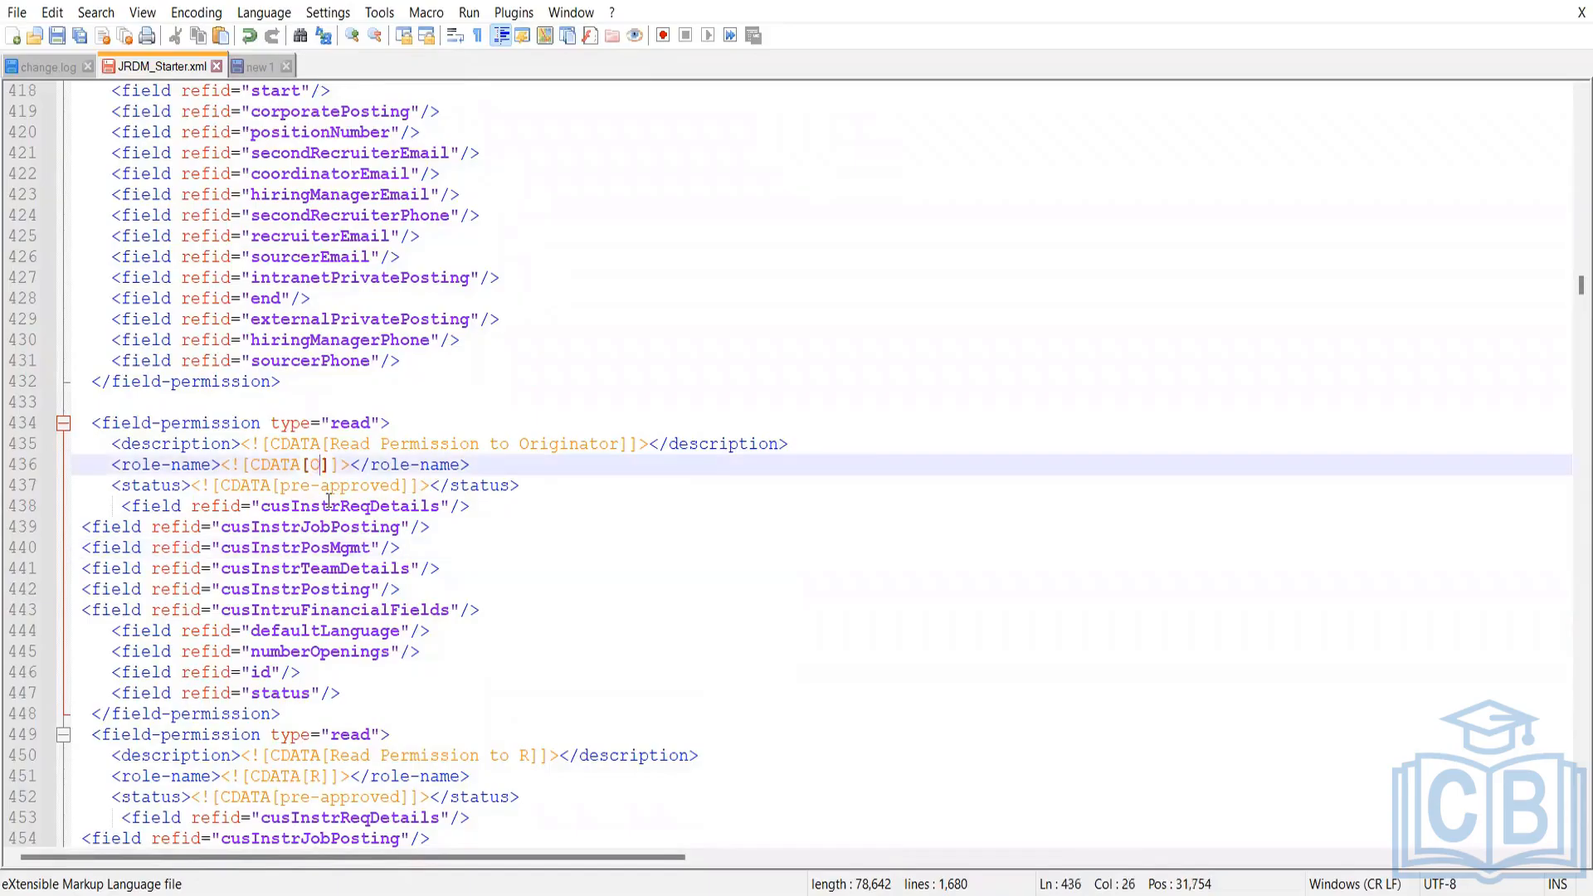
pyautogui.moveTo(343, 695); pyautogui.dragTo(53, 513)
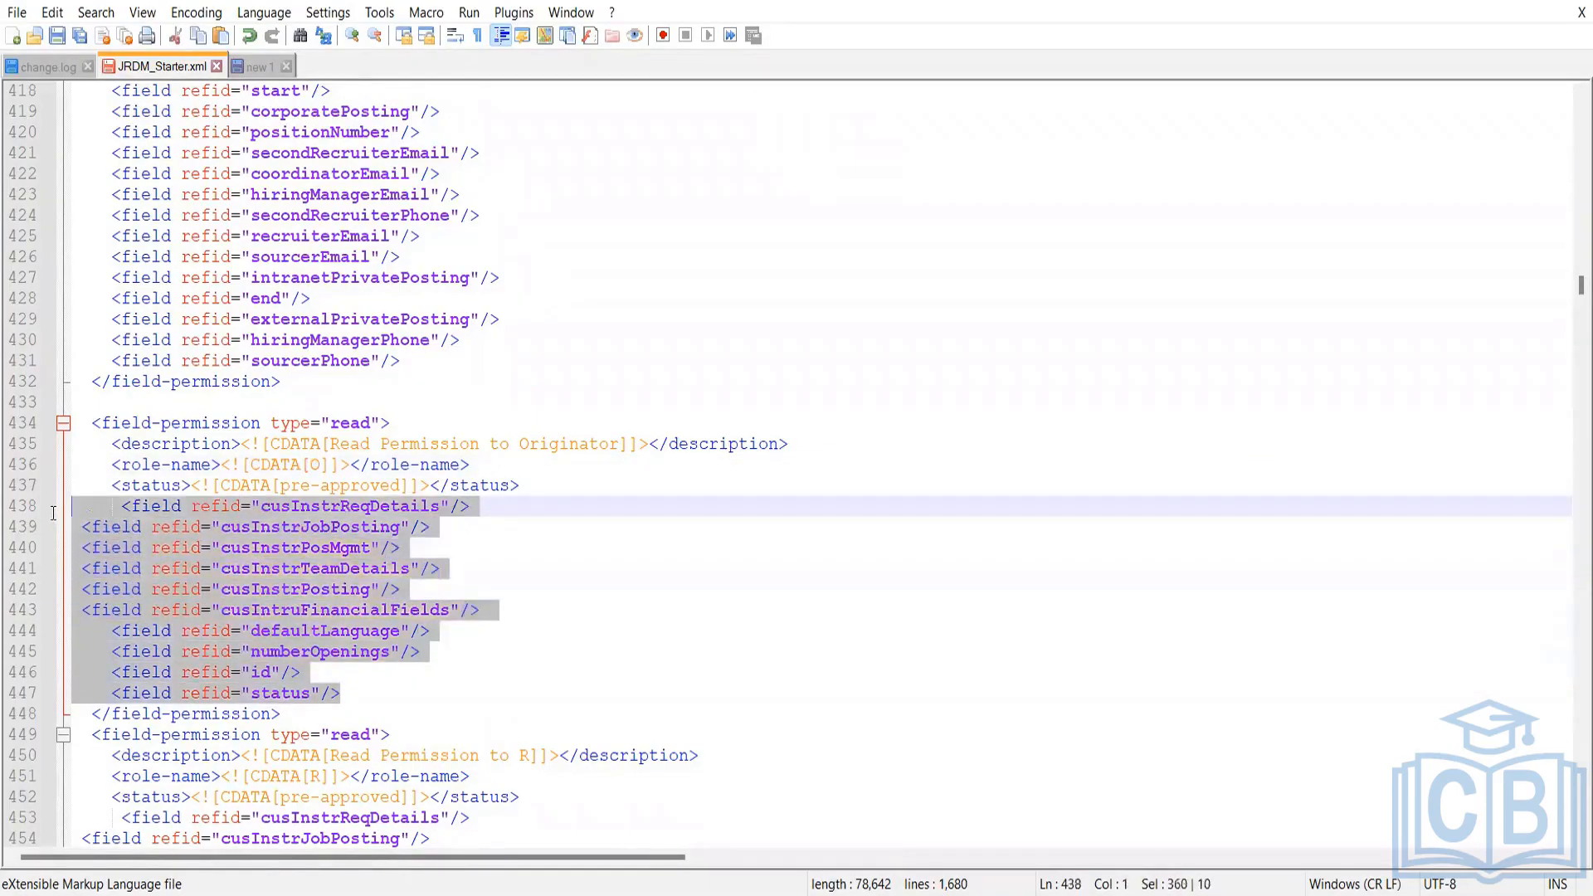
pyautogui.click(545, 520)
# Highlight the "read" type, role name R, pre-approved status and field list of the "Read Permission to R" block.
pyautogui.scroll(-4, 459, 528)
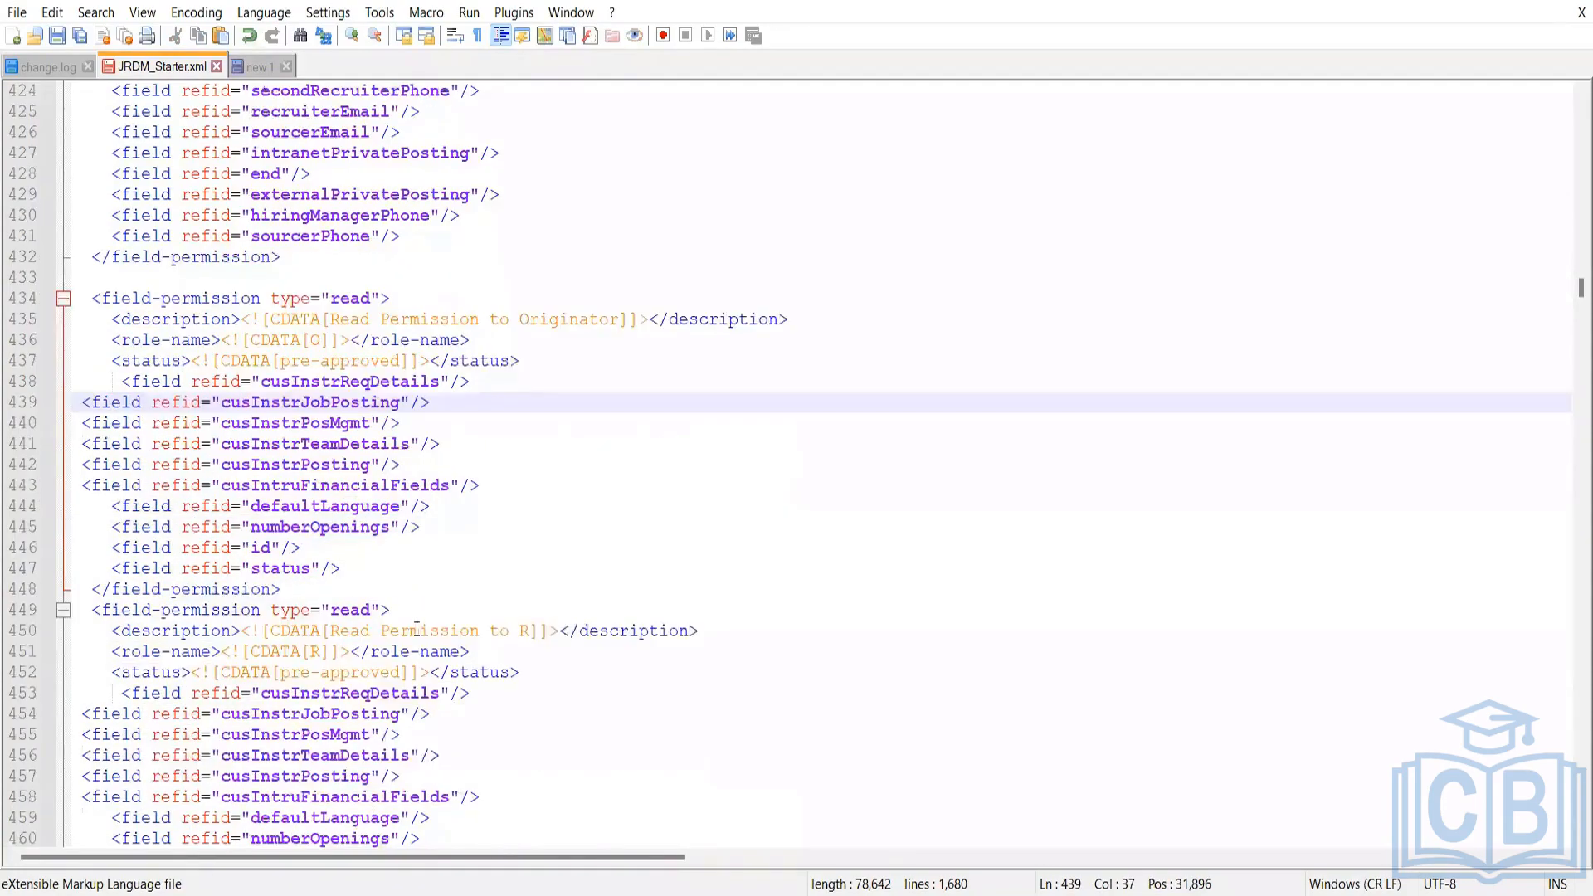
pyautogui.click(409, 507)
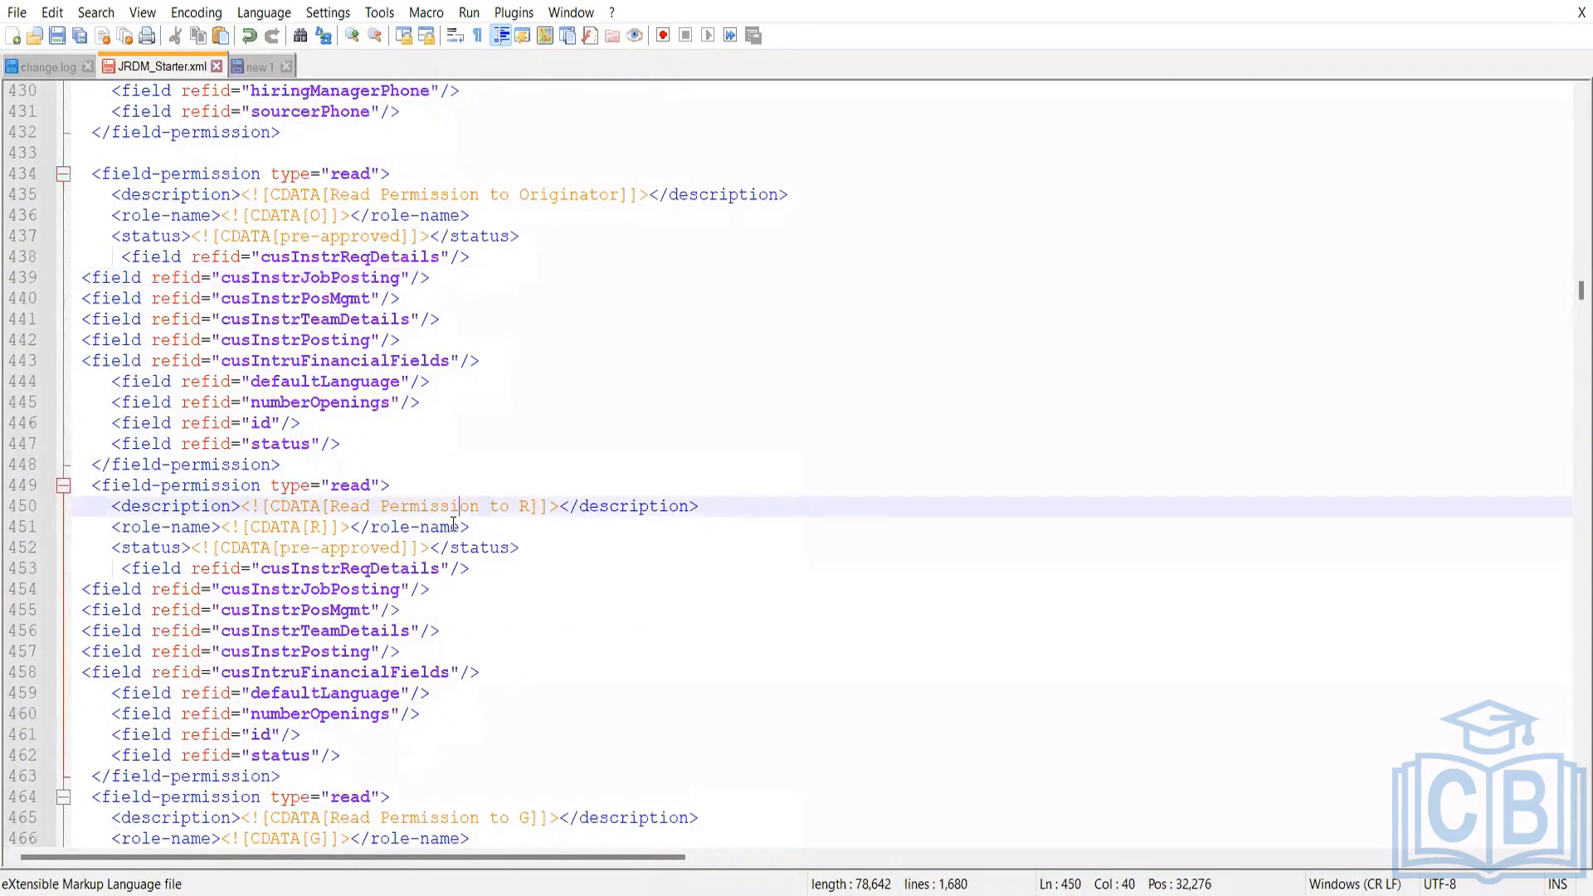
pyautogui.keyDown('shift'); pyautogui.click(526, 505); pyautogui.keyUp('shift')
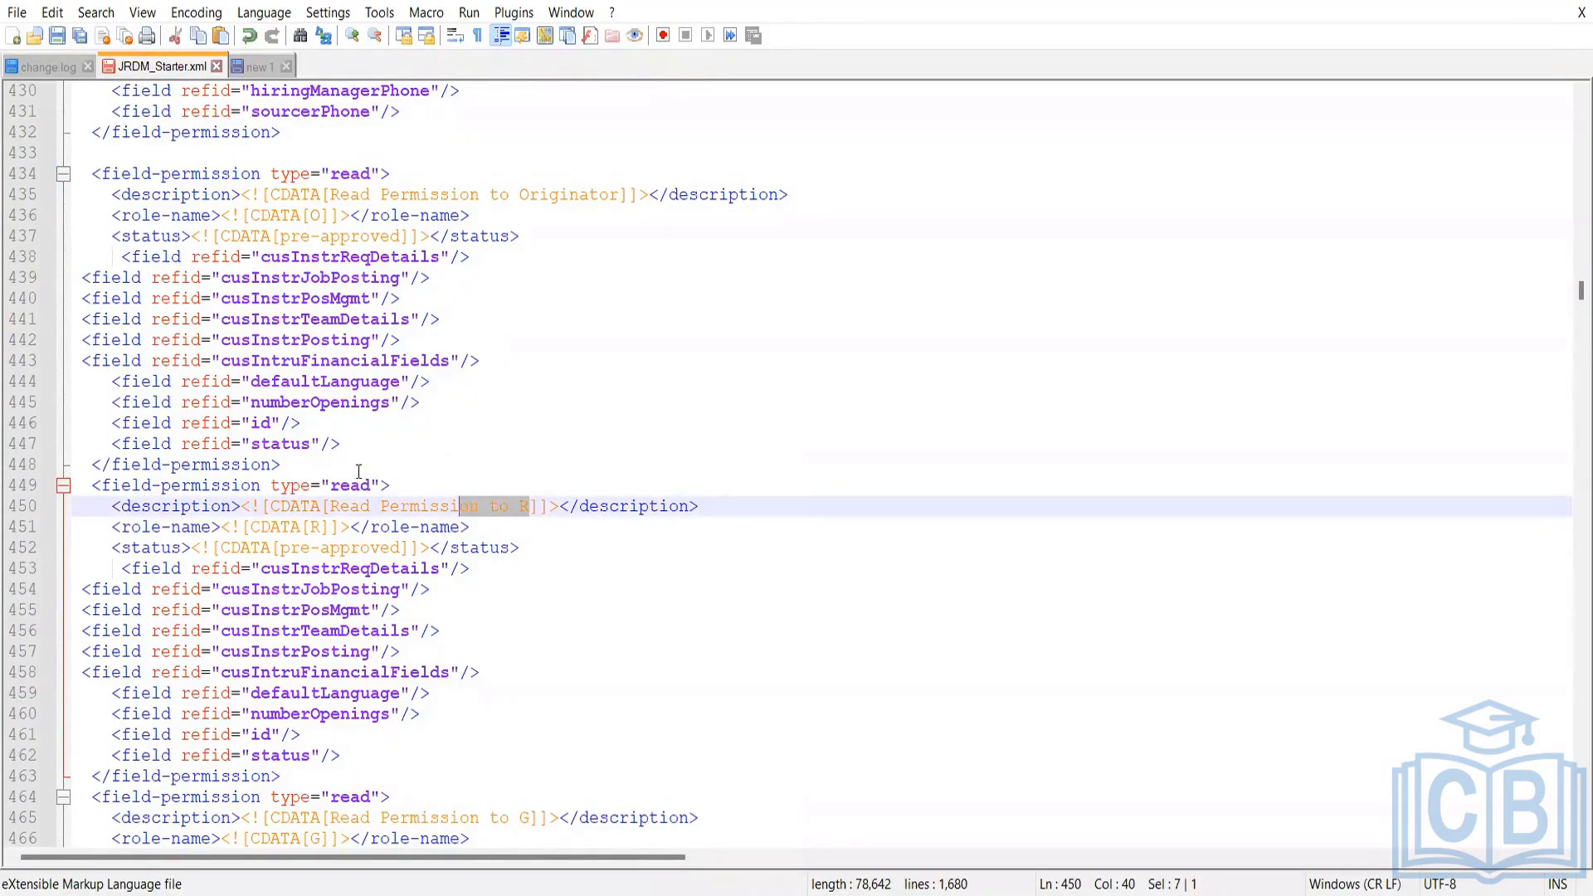
pyautogui.doubleClick(352, 485)
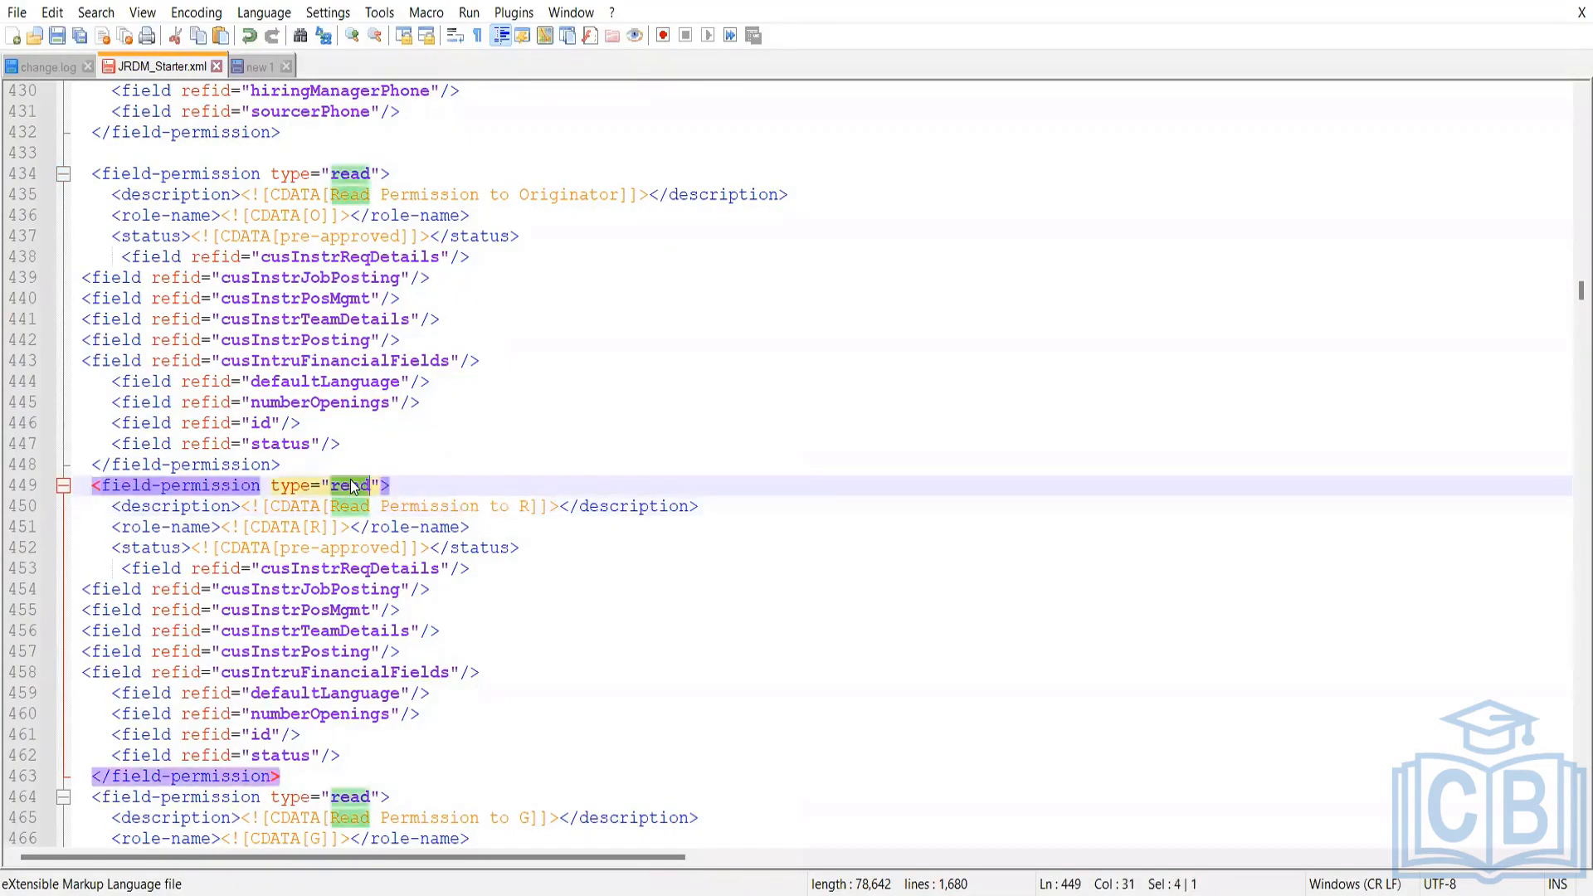
pyautogui.click(322, 528)
pyautogui.doubleClick(319, 528)
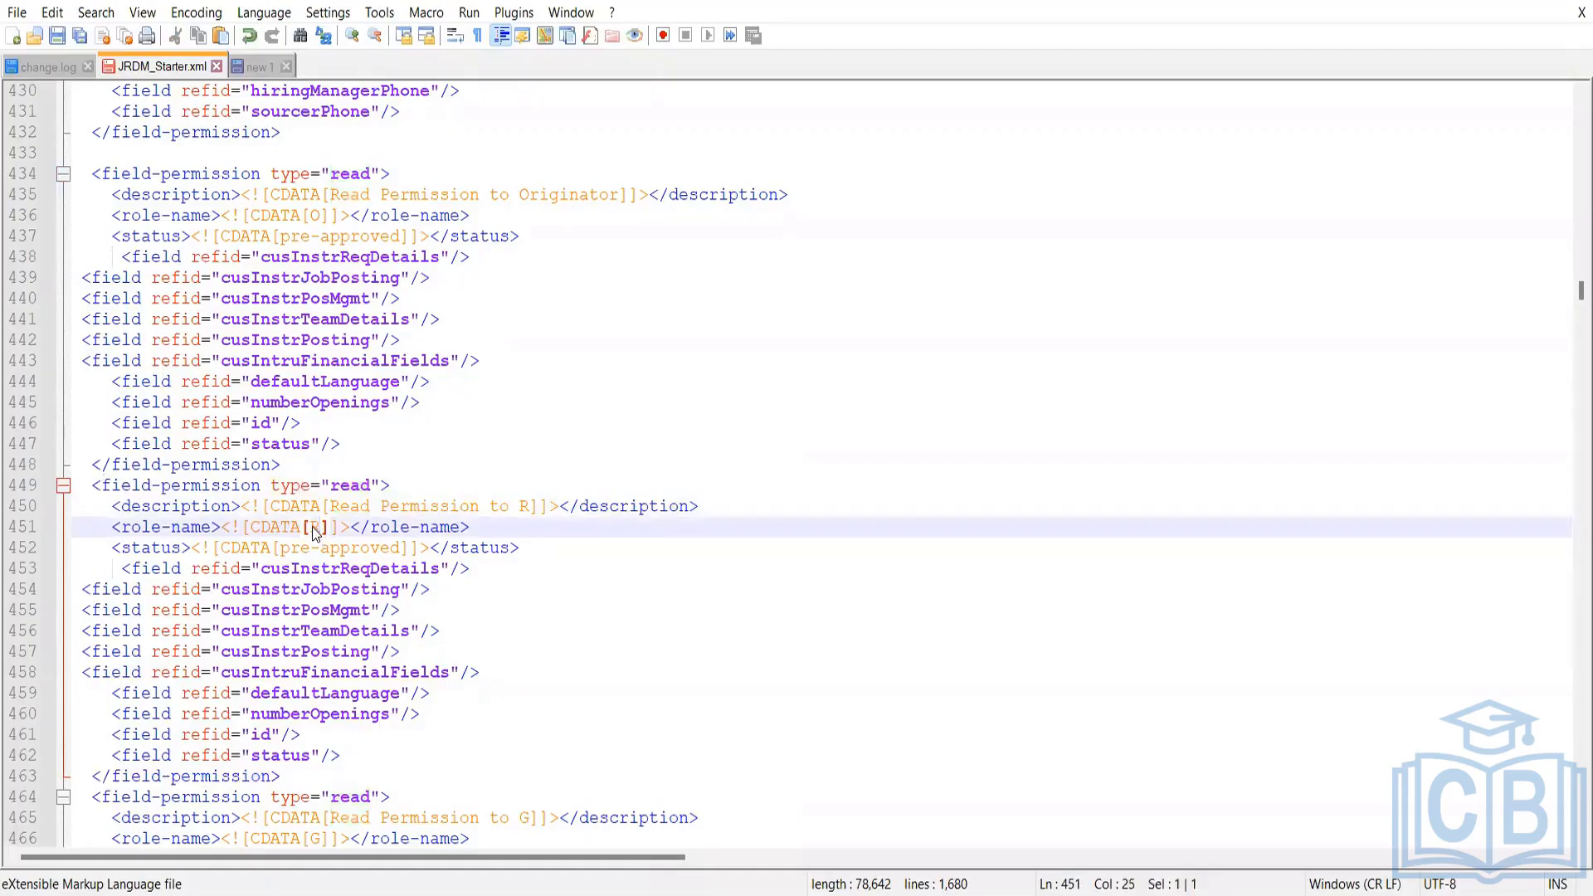
pyautogui.moveTo(281, 549); pyautogui.dragTo(405, 555)
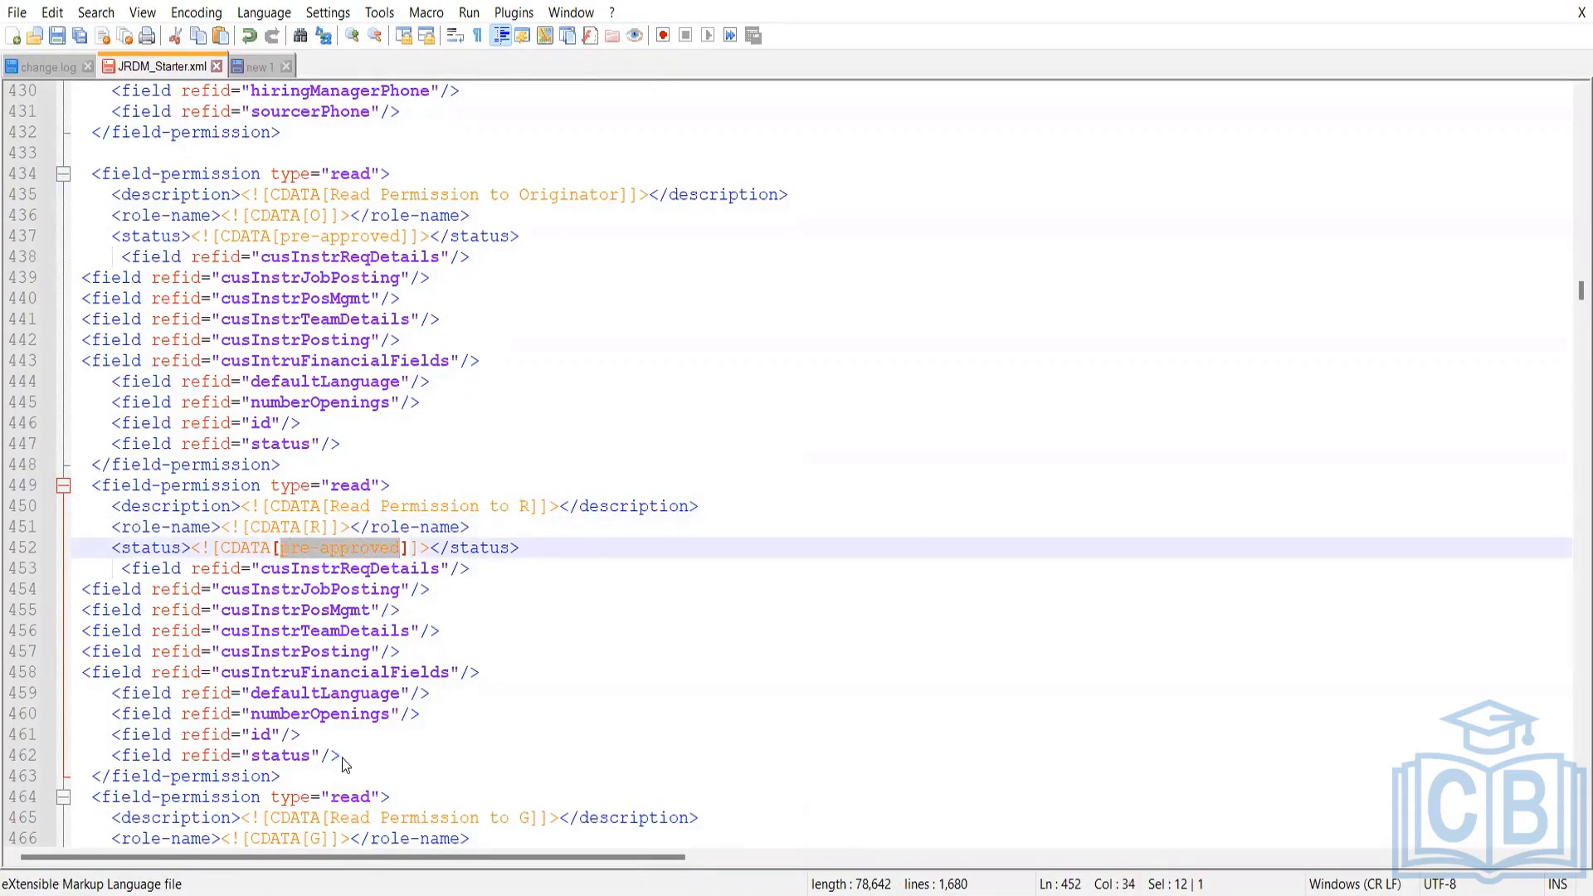
pyautogui.moveTo(340, 757); pyautogui.dragTo(35, 567)
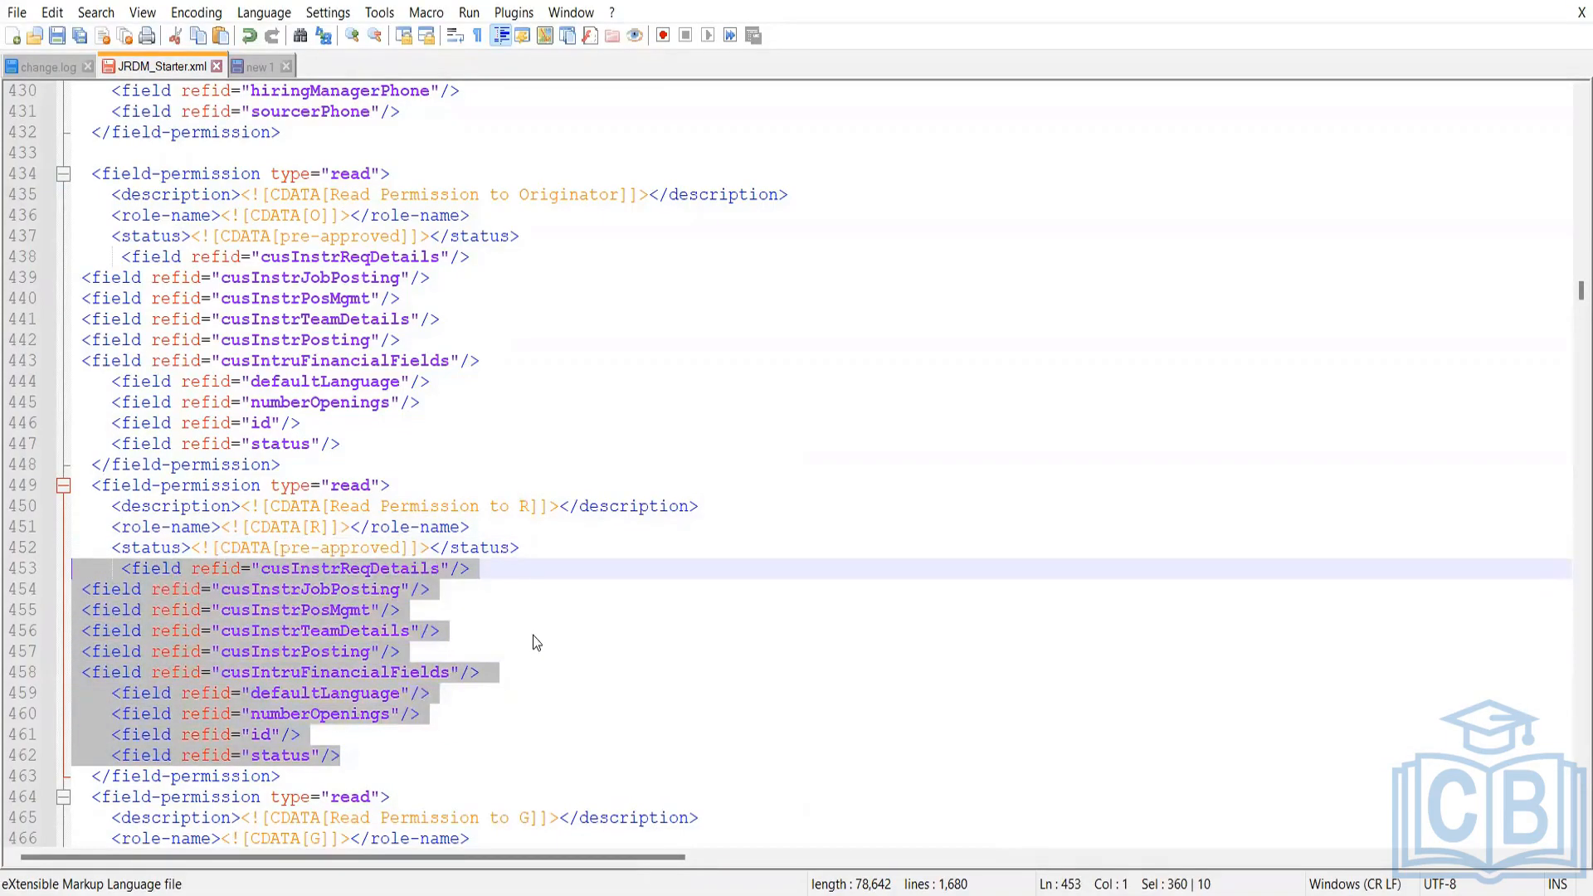
pyautogui.click(534, 635)
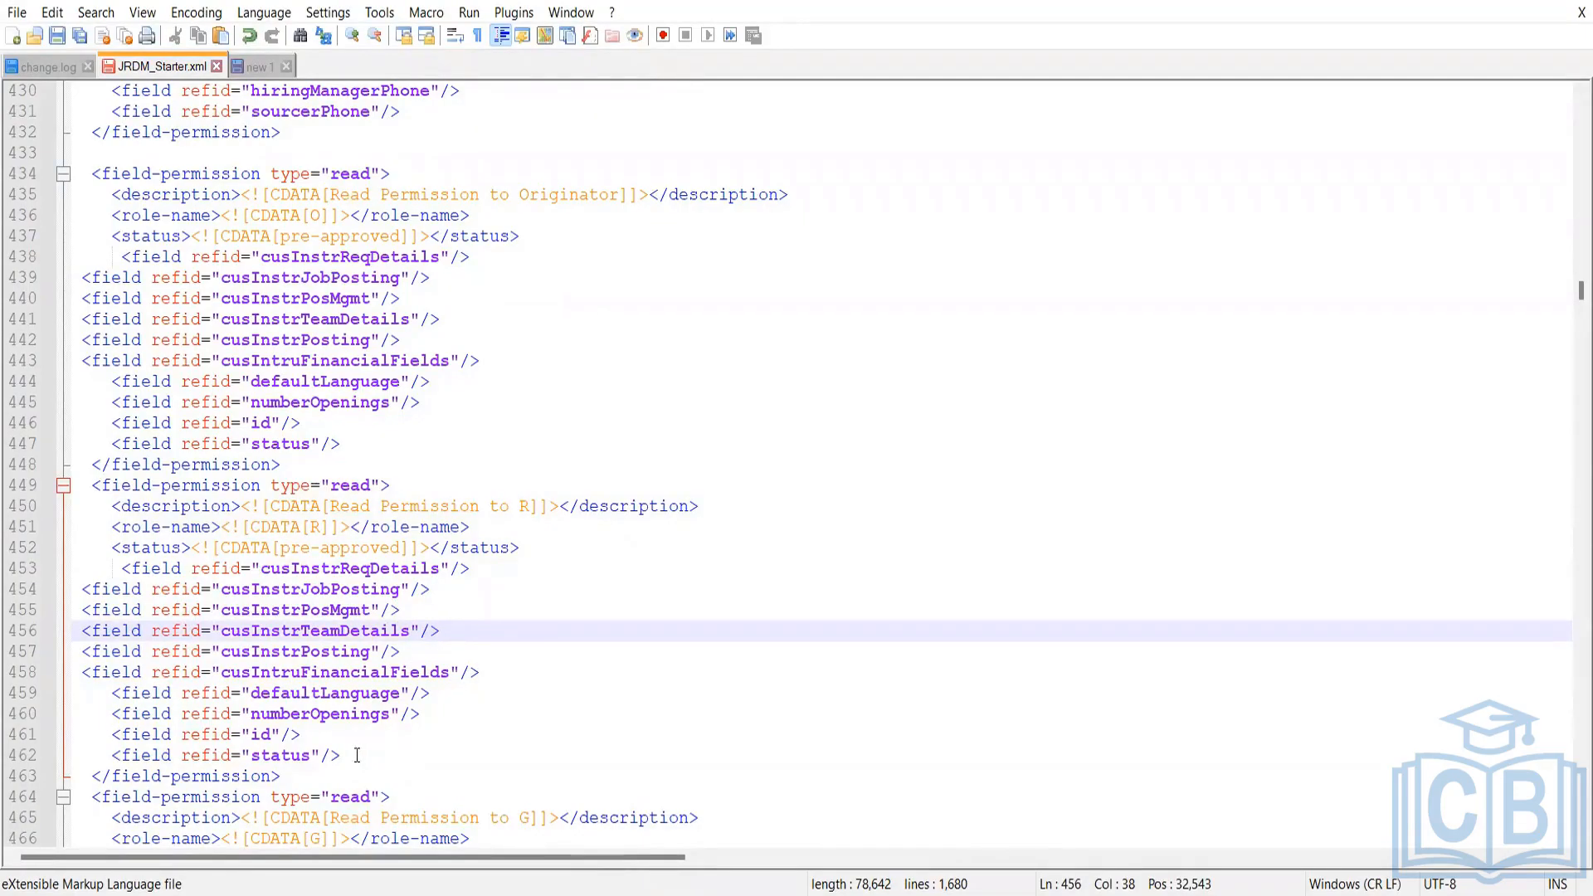
# Compare the "read" blocks for R and G, and point out the R in the description of R's block.
pyautogui.click(374, 755)
pyautogui.scroll(-2, 454, 687)
pyautogui.scroll(-1, 455, 687)
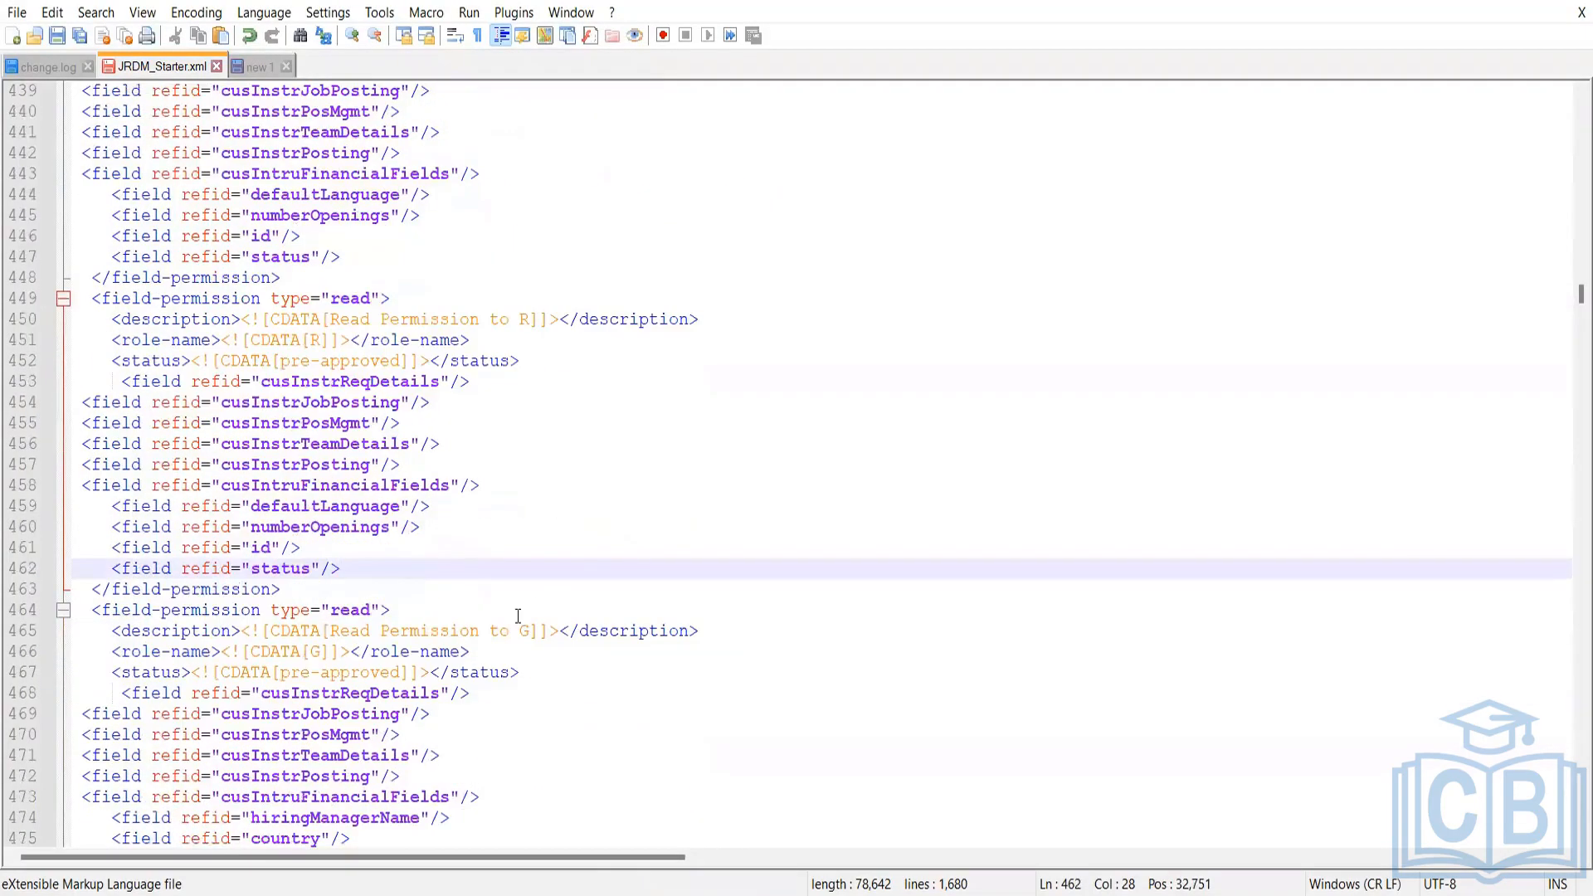
pyautogui.scroll(-2, 482, 576)
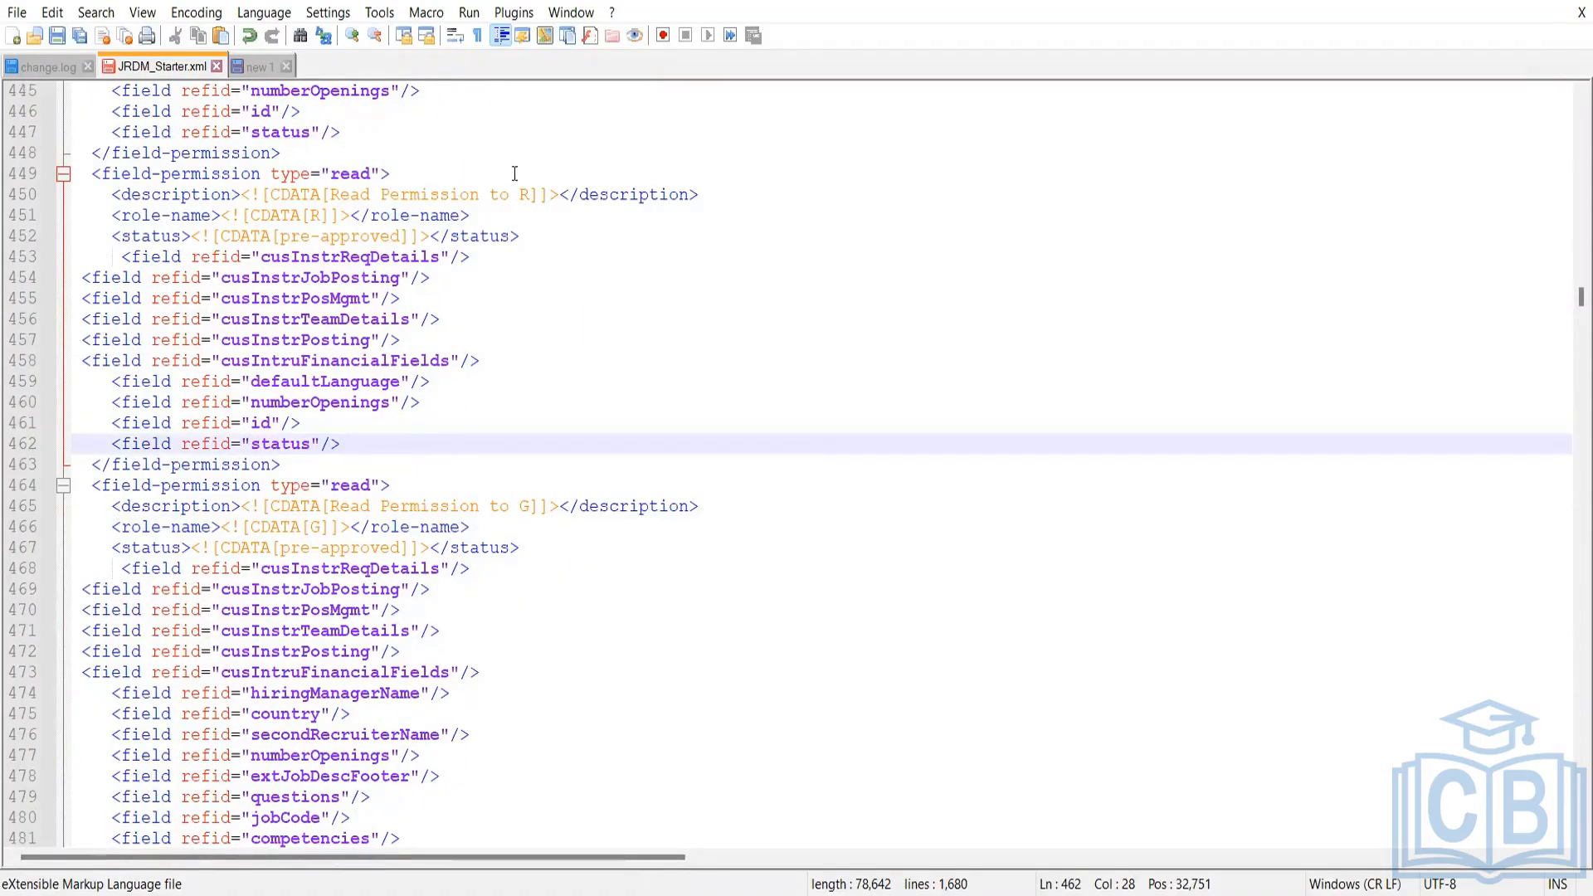
pyautogui.click(531, 213)
pyautogui.click(533, 194)
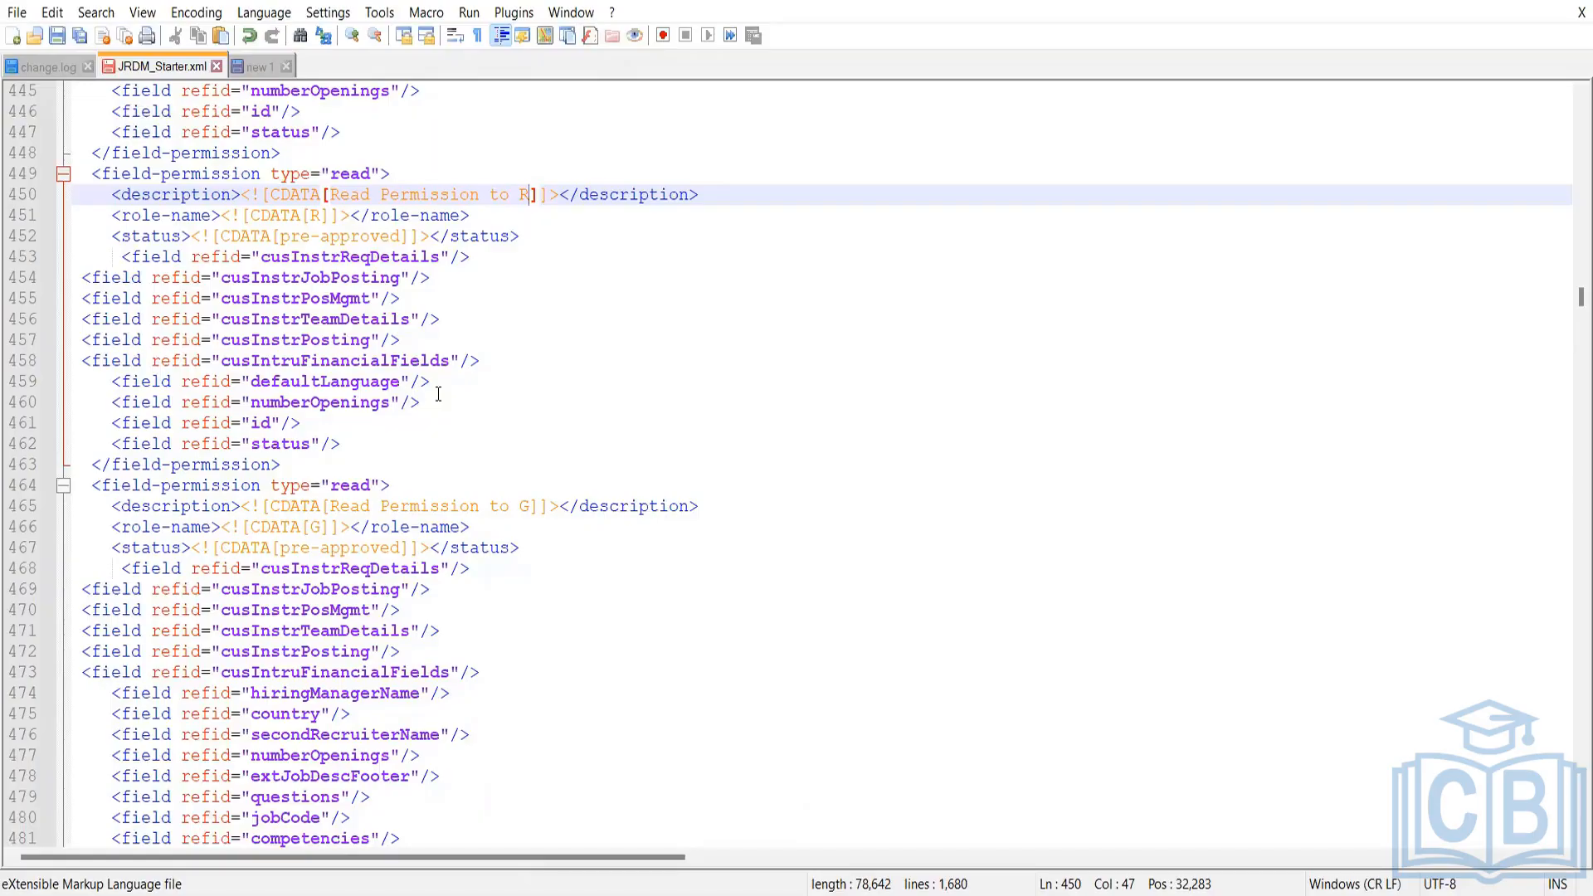
pyautogui.scroll(5, 438, 395)
pyautogui.scroll(-2, 438, 394)
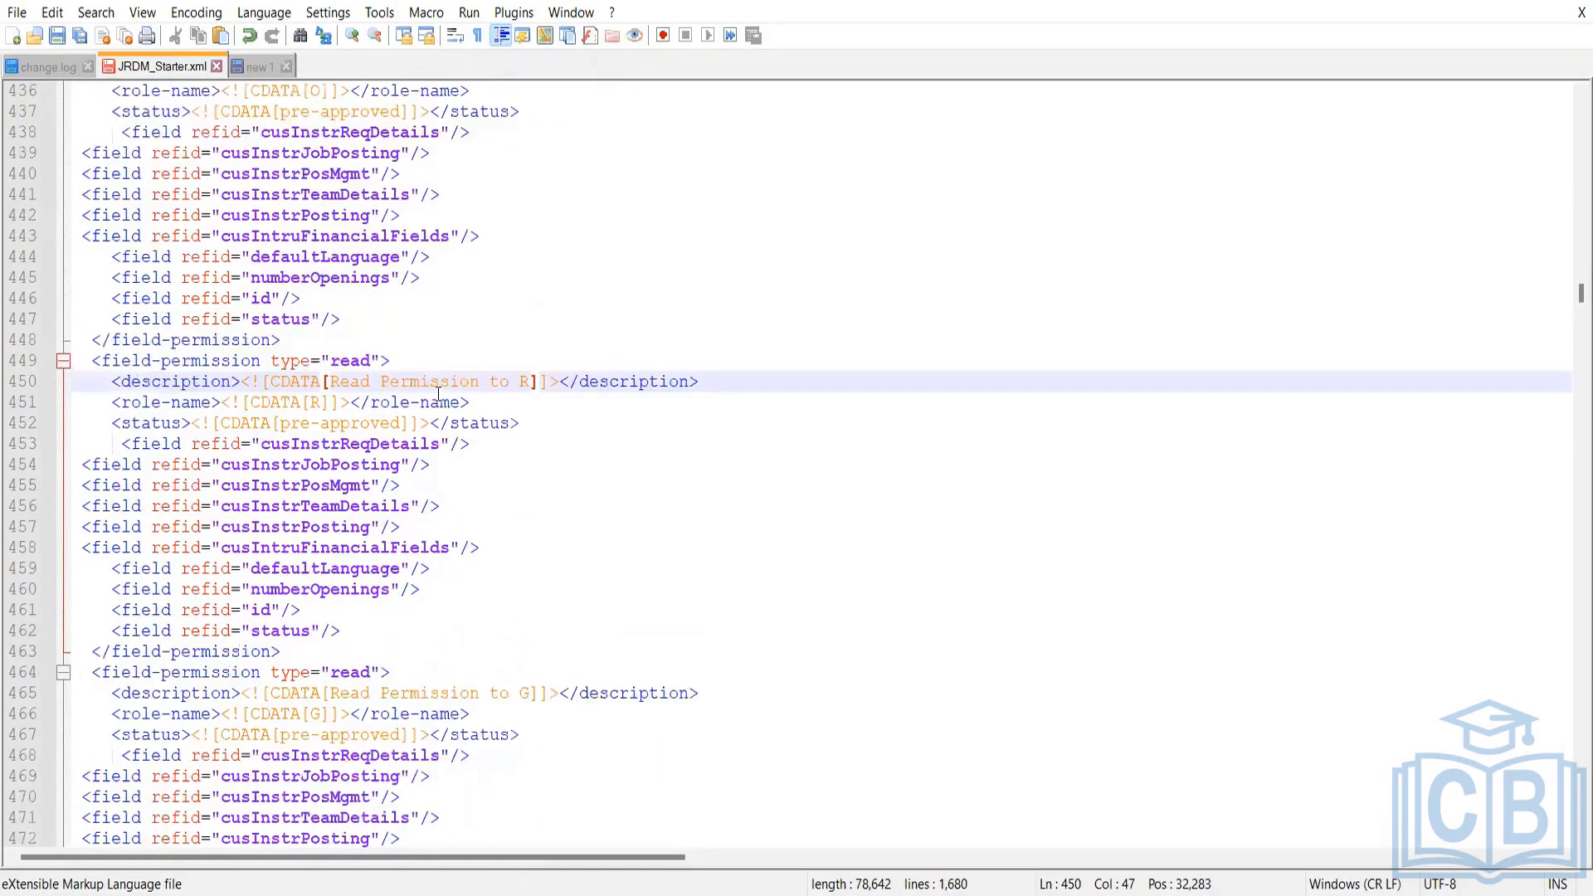
pyautogui.scroll(1, 463, 391)
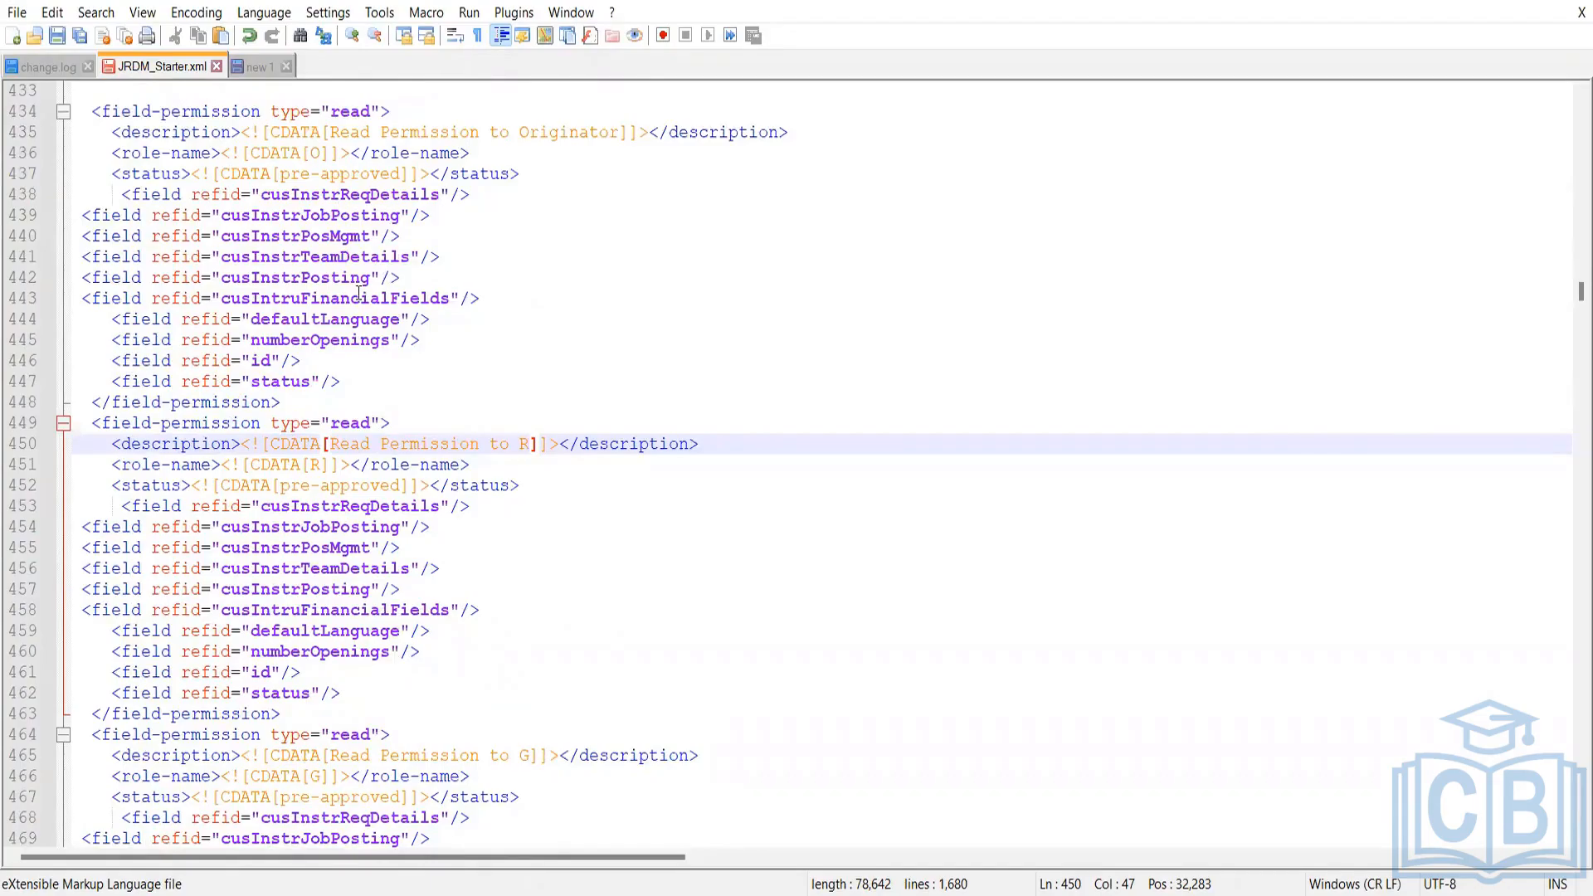
# Highlight the Originator's "read" block, extend the highlight into R's block, and mark the Originator block's pre-approved status.
pyautogui.moveTo(370, 376); pyautogui.dragTo(22, 133)
pyautogui.moveTo(442, 387); pyautogui.dragTo(67, 112)
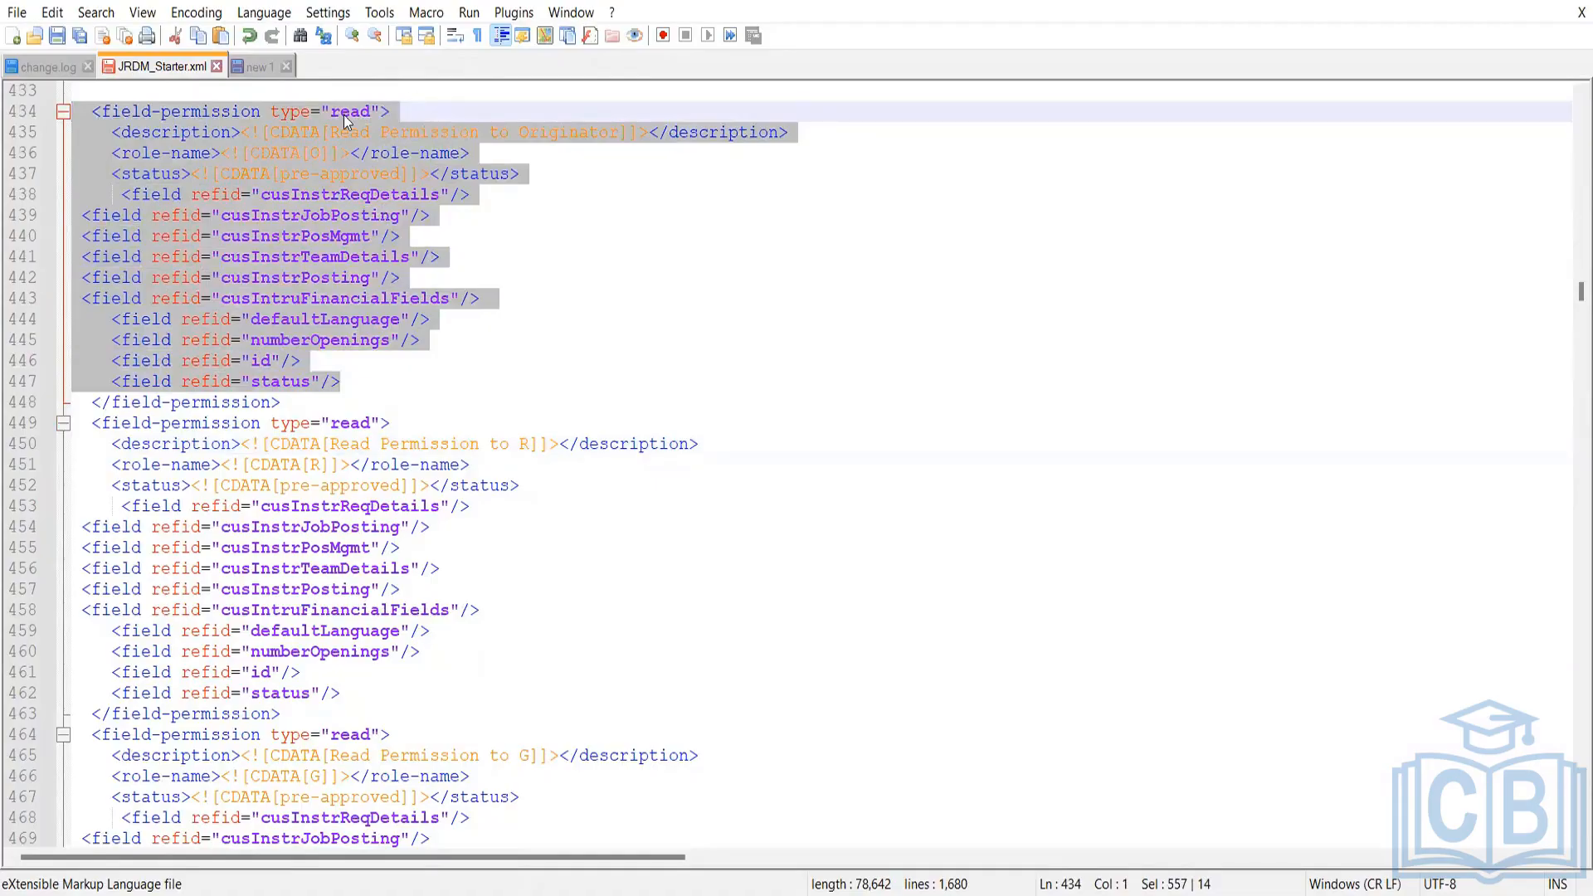
pyautogui.click(364, 402)
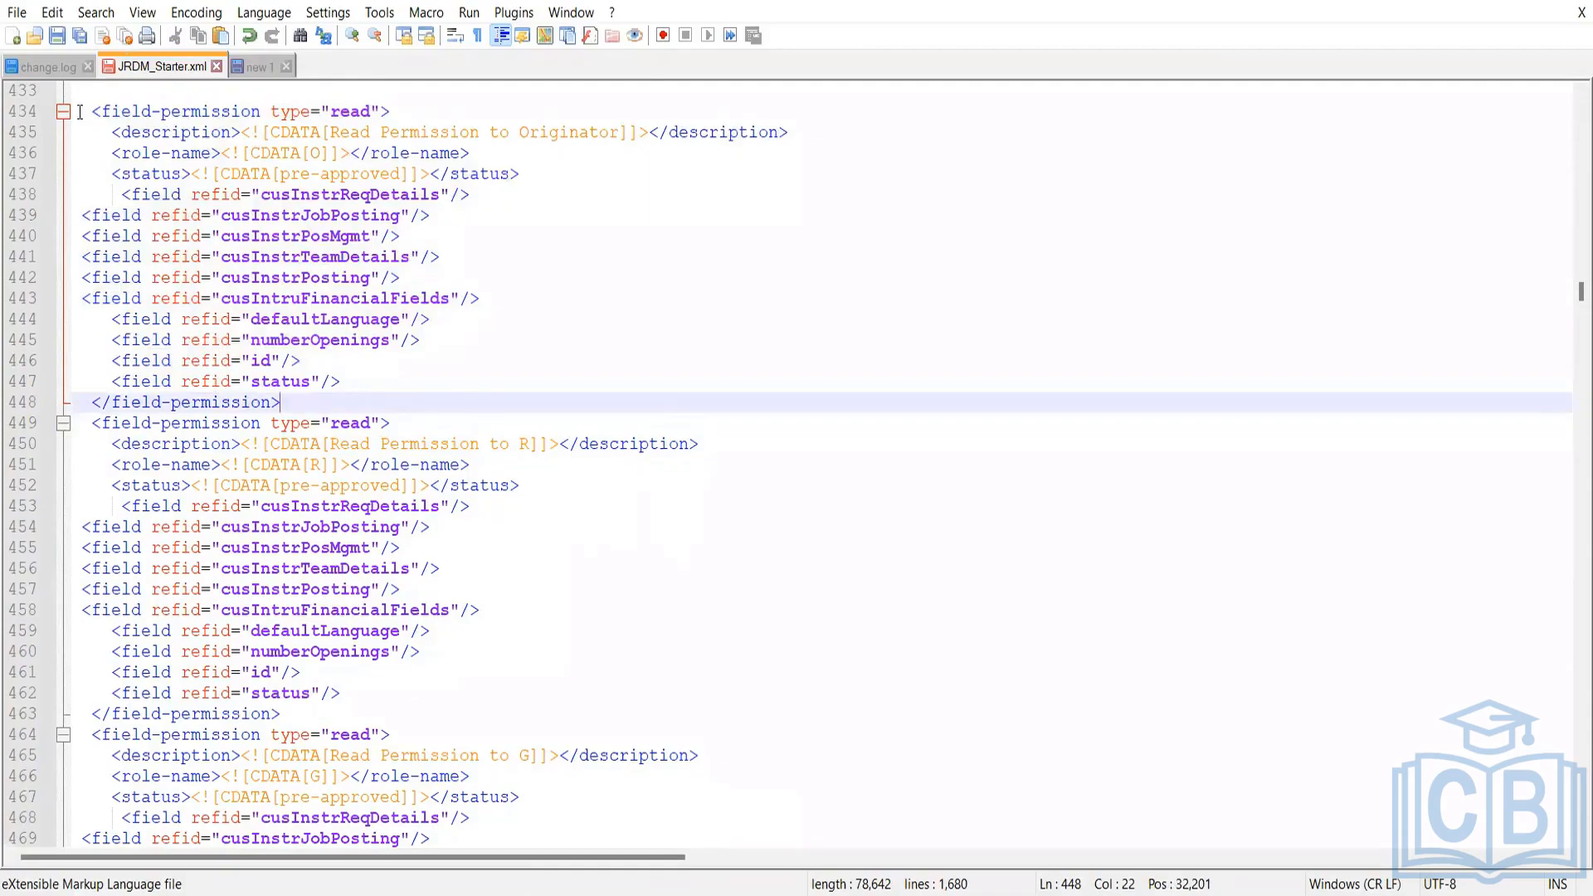
pyautogui.moveTo(79, 111); pyautogui.dragTo(301, 610)
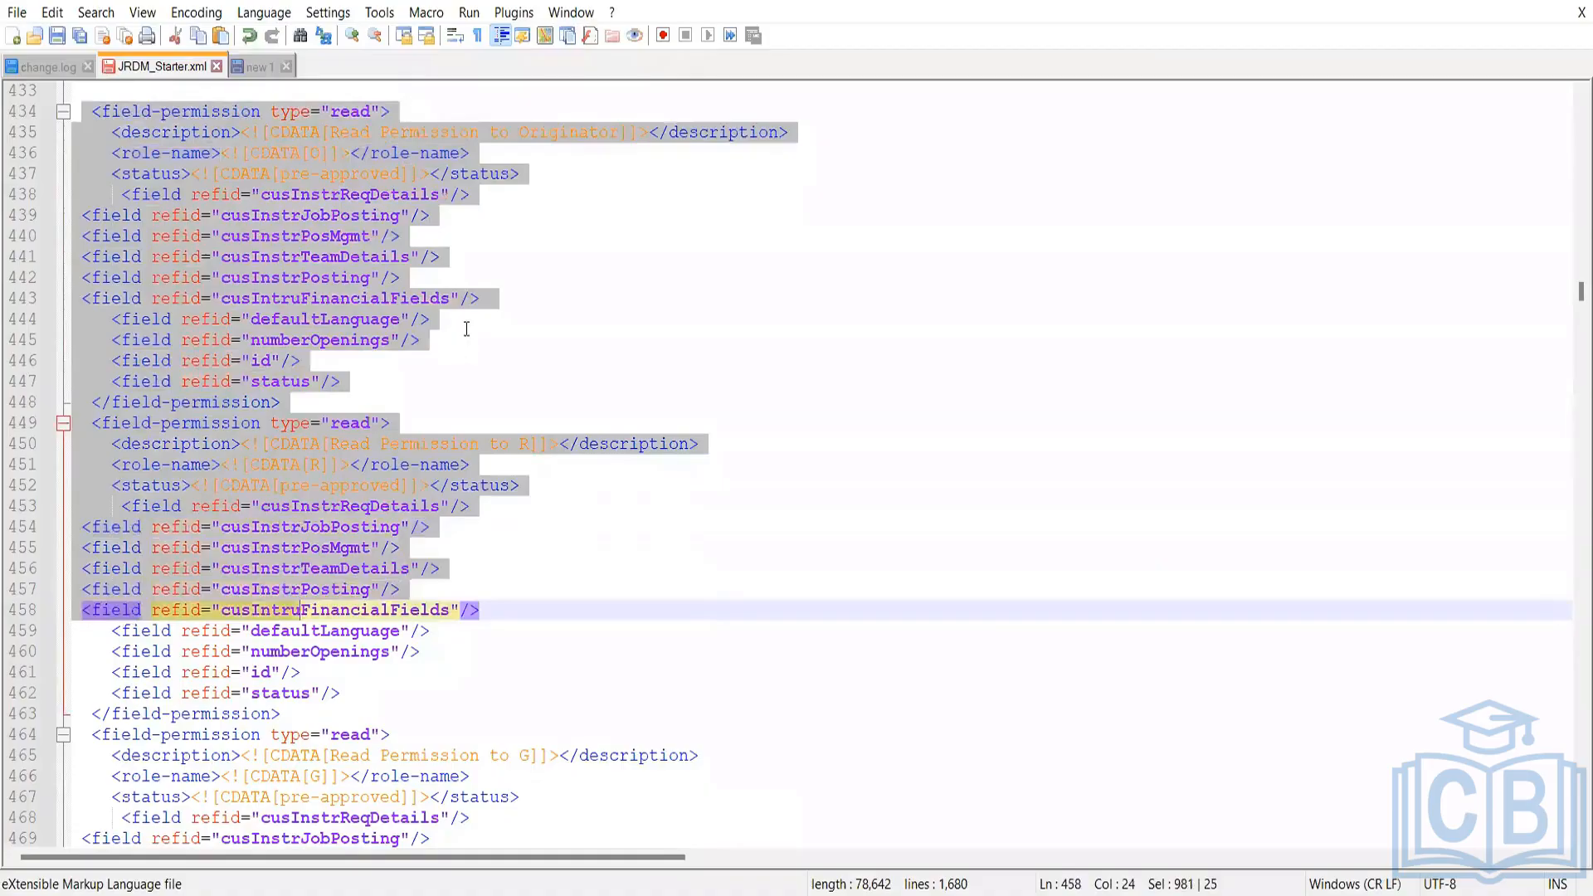
pyautogui.click(466, 330)
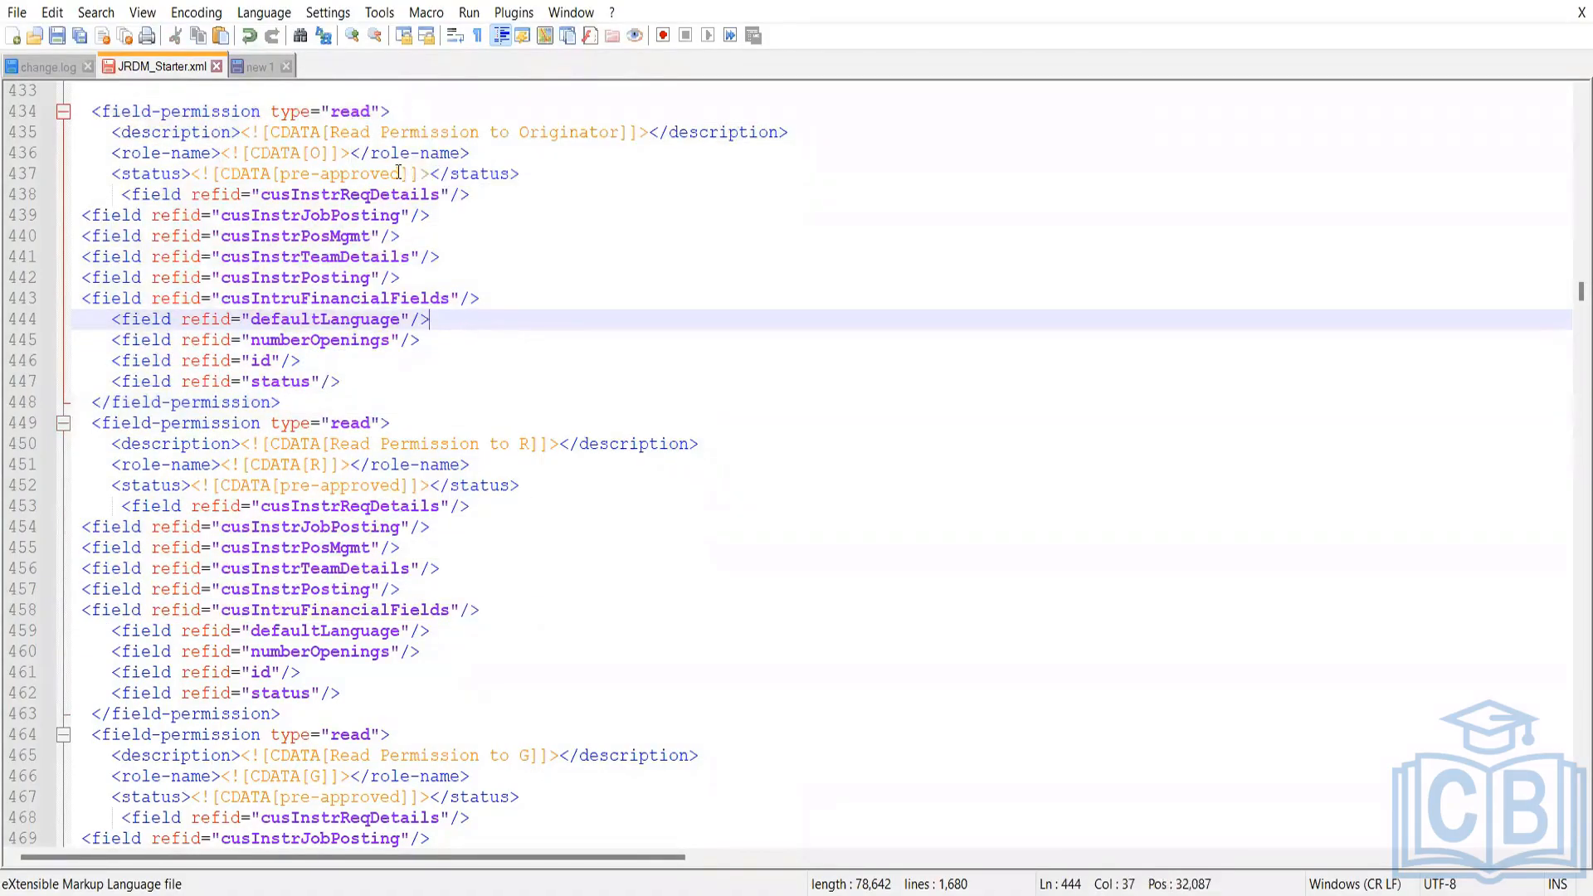
pyautogui.moveTo(412, 173); pyautogui.dragTo(301, 173)
# Examine the remaining pre-approved "read" blocks for roles G, T, S, W, Q and V, down to the first "write" block.
pyautogui.scroll(2, 349, 402)
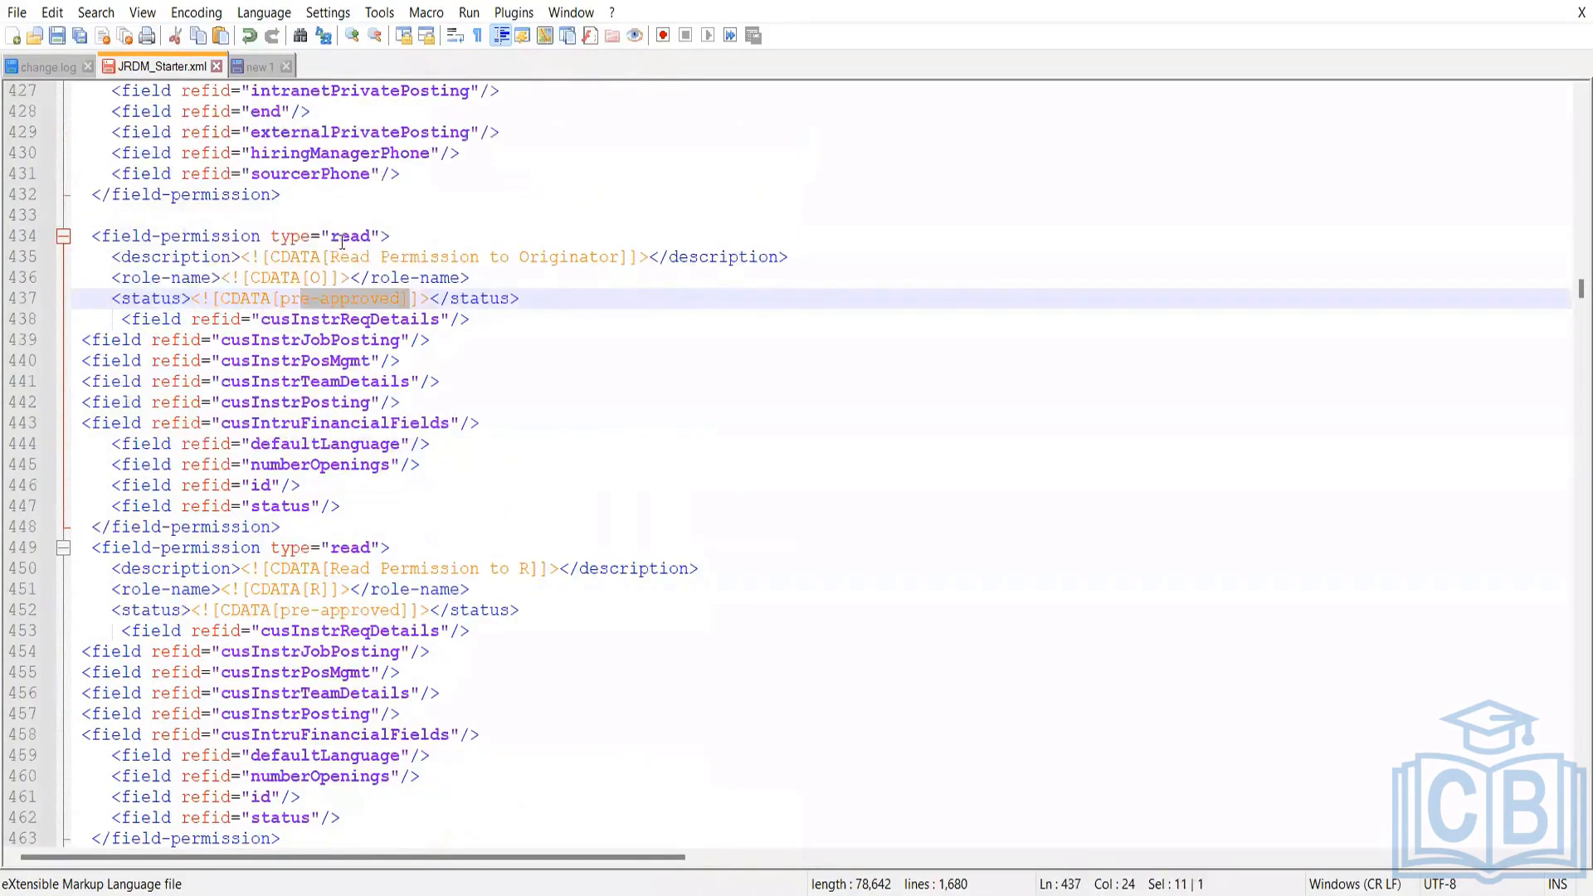
pyautogui.scroll(-3, 490, 323)
pyautogui.scroll(-5, 458, 583)
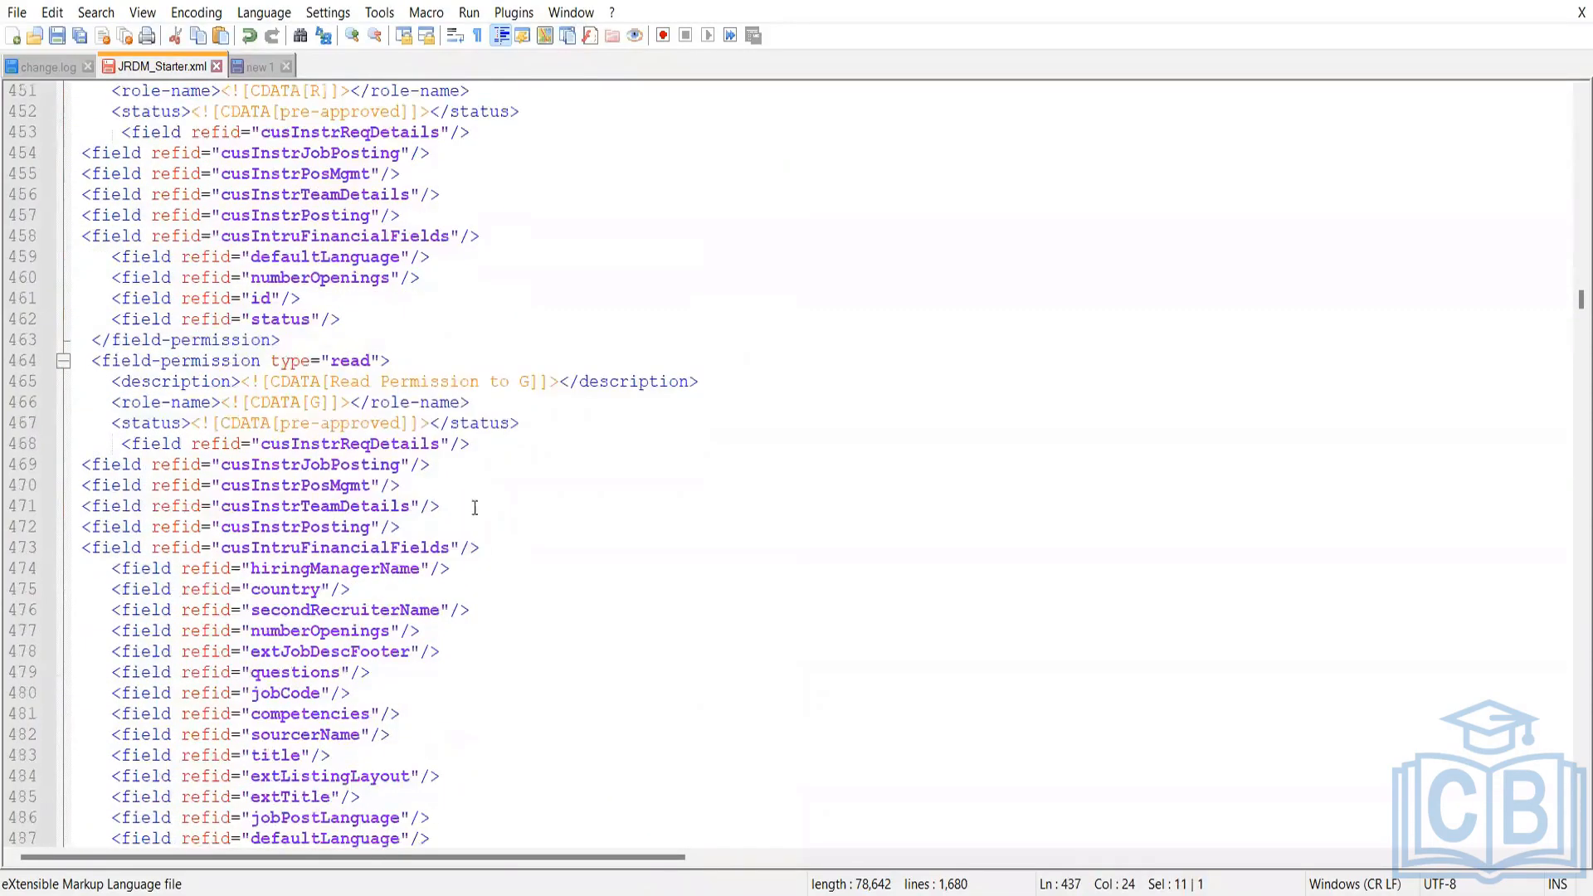
pyautogui.scroll(-2, 334, 435)
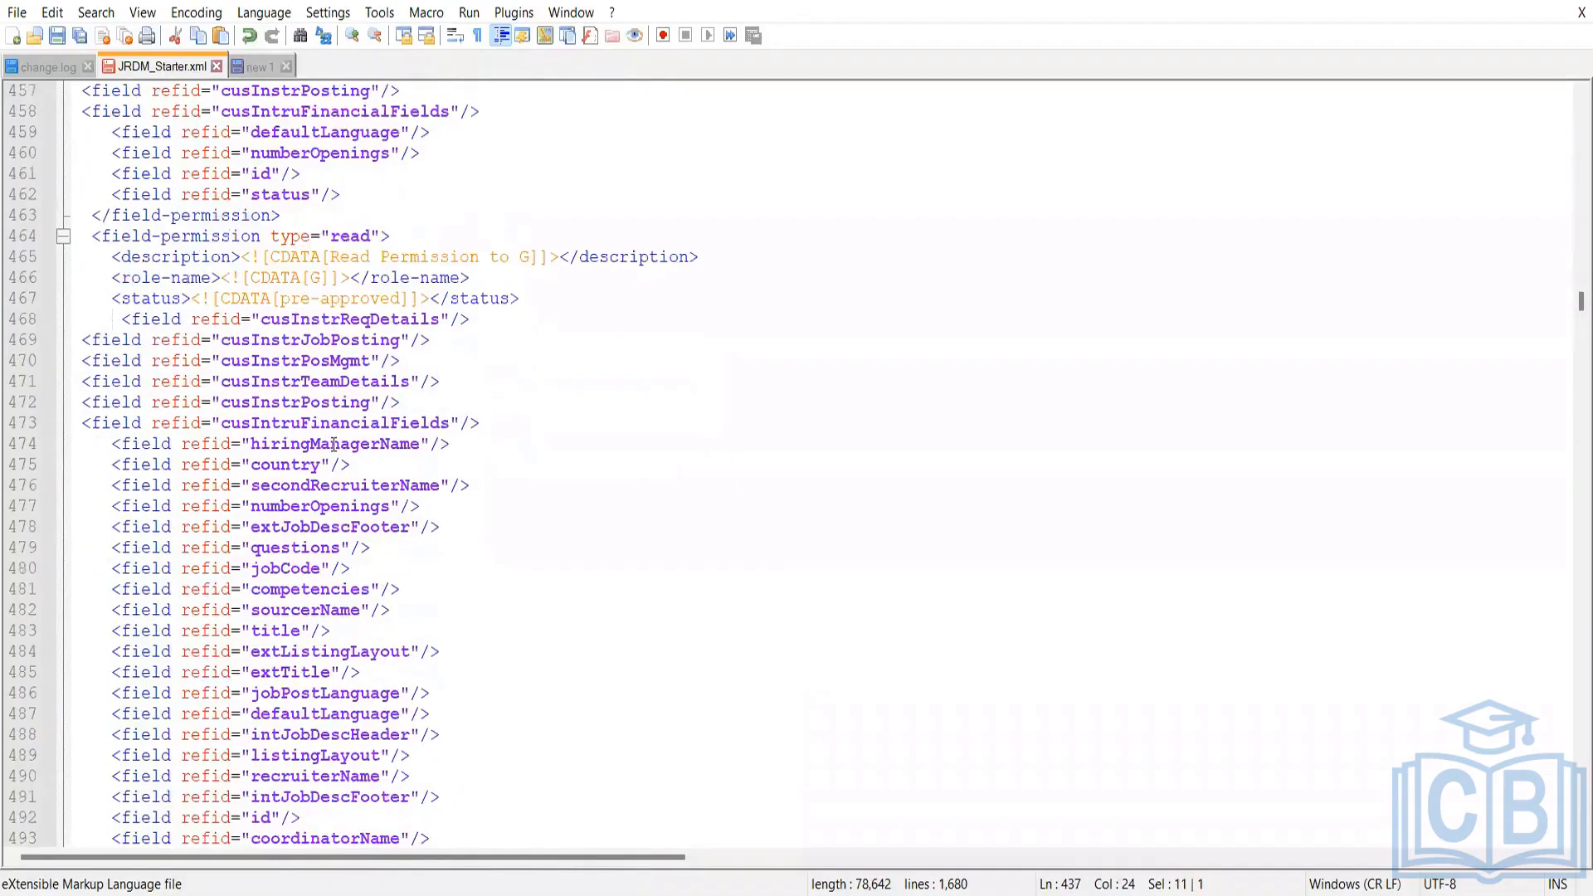
pyautogui.scroll(-16, 333, 444)
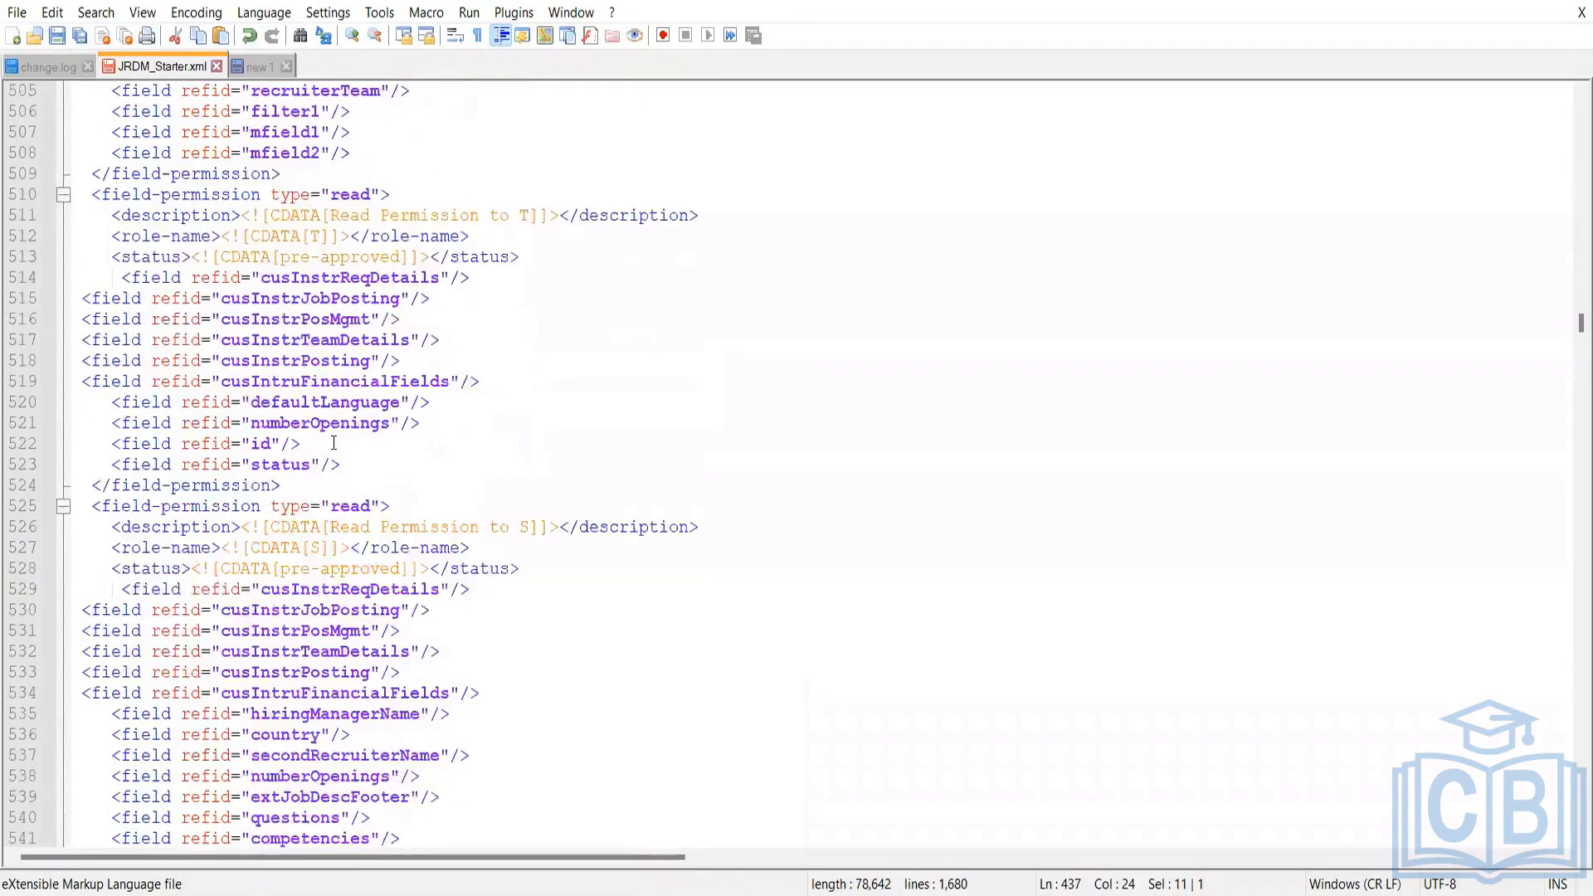
pyautogui.scroll(-16, 334, 444)
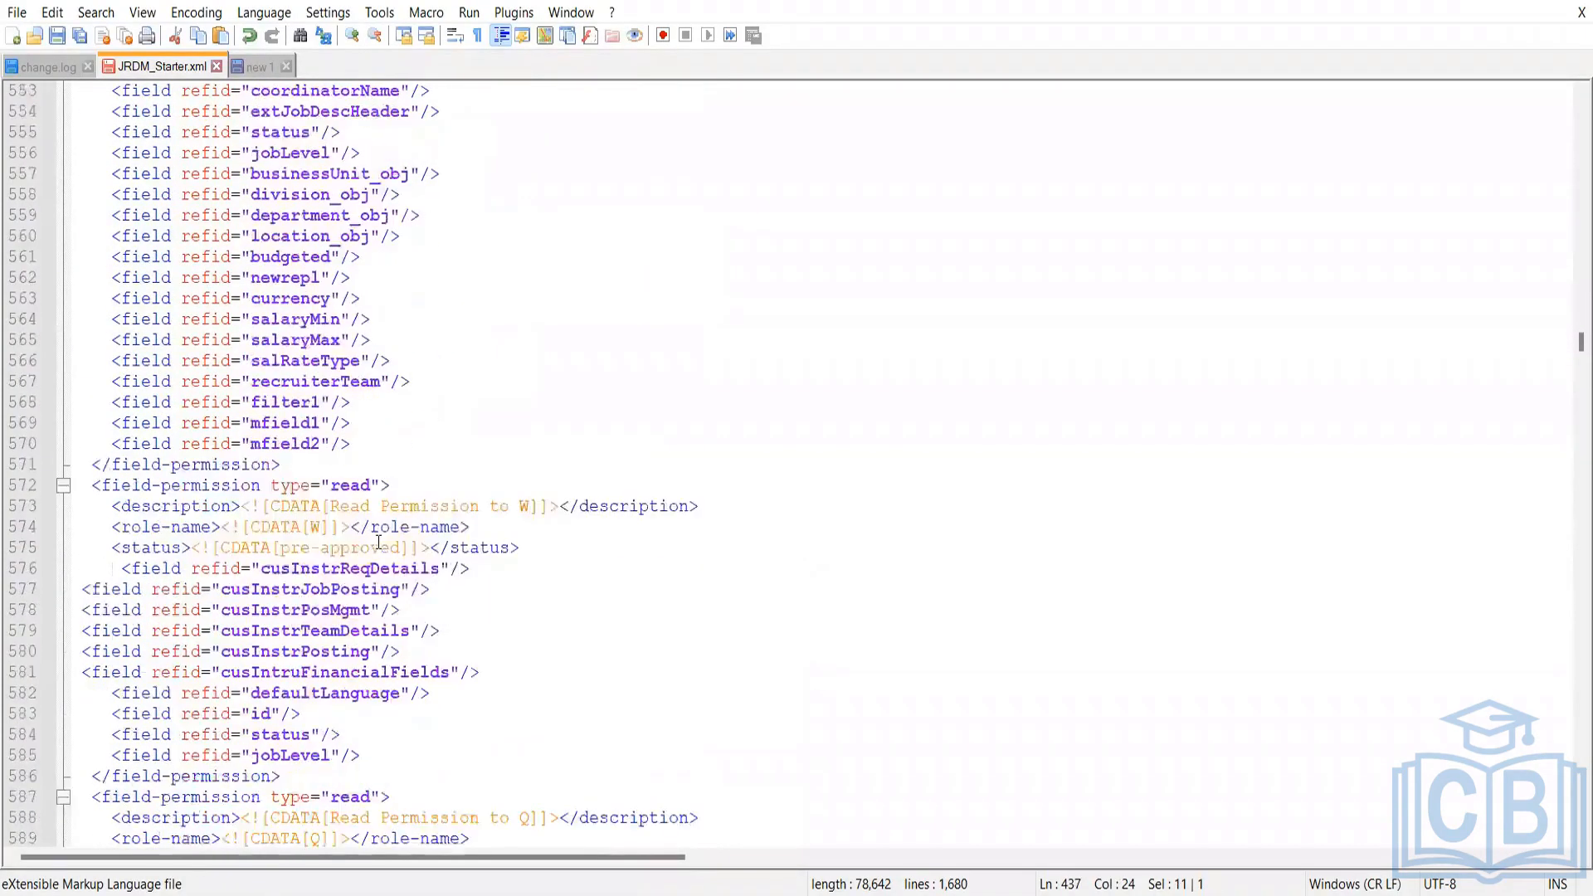
pyautogui.scroll(-11, 379, 548)
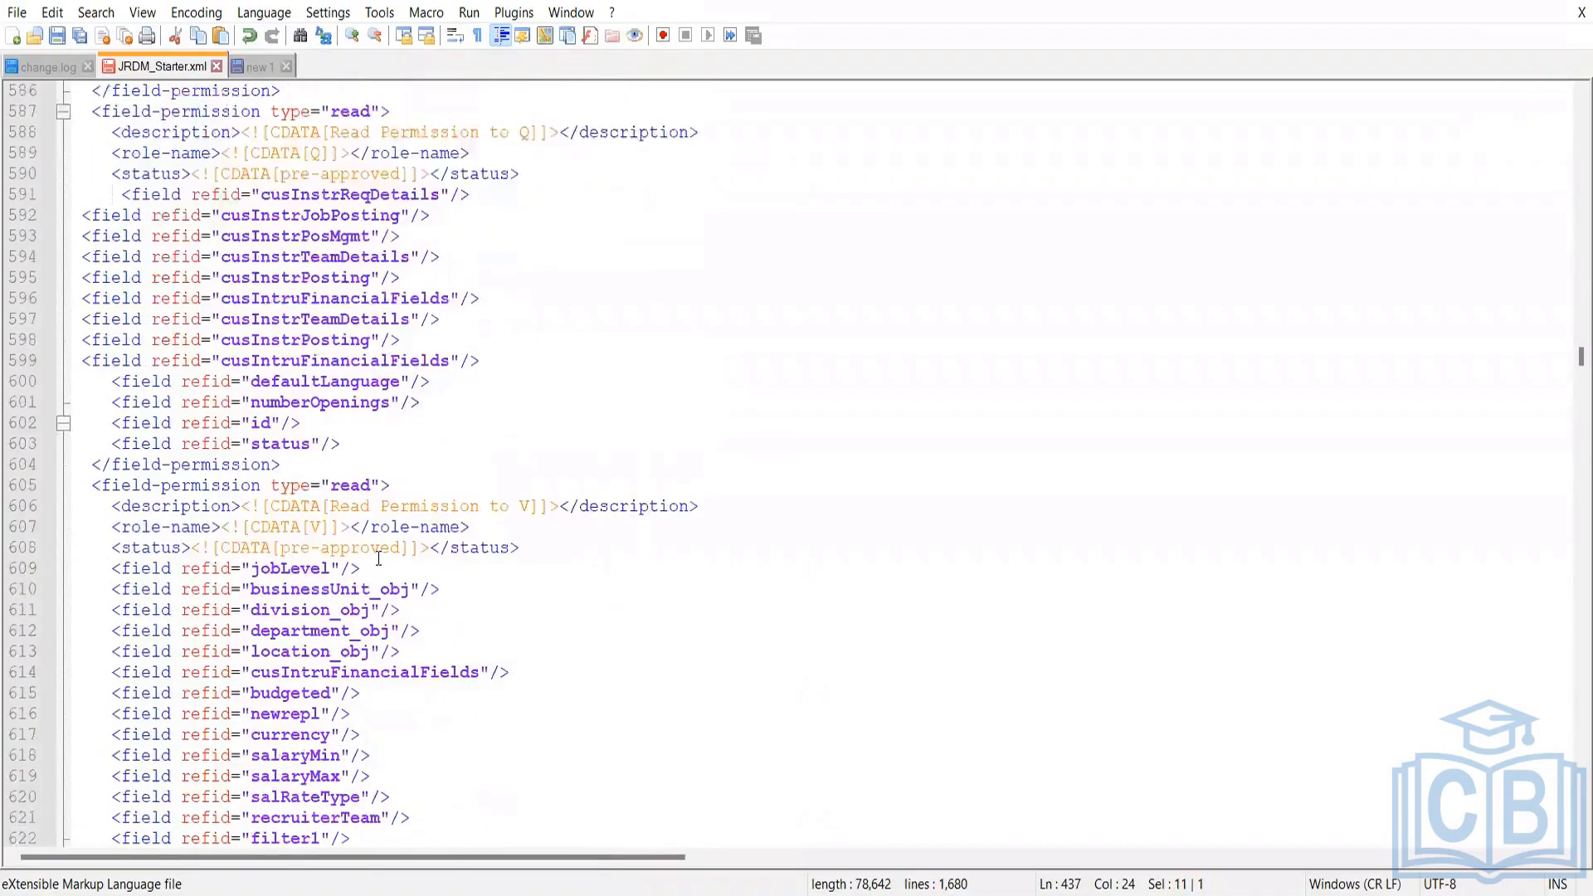
pyautogui.scroll(-10, 379, 559)
pyautogui.scroll(3, 415, 515)
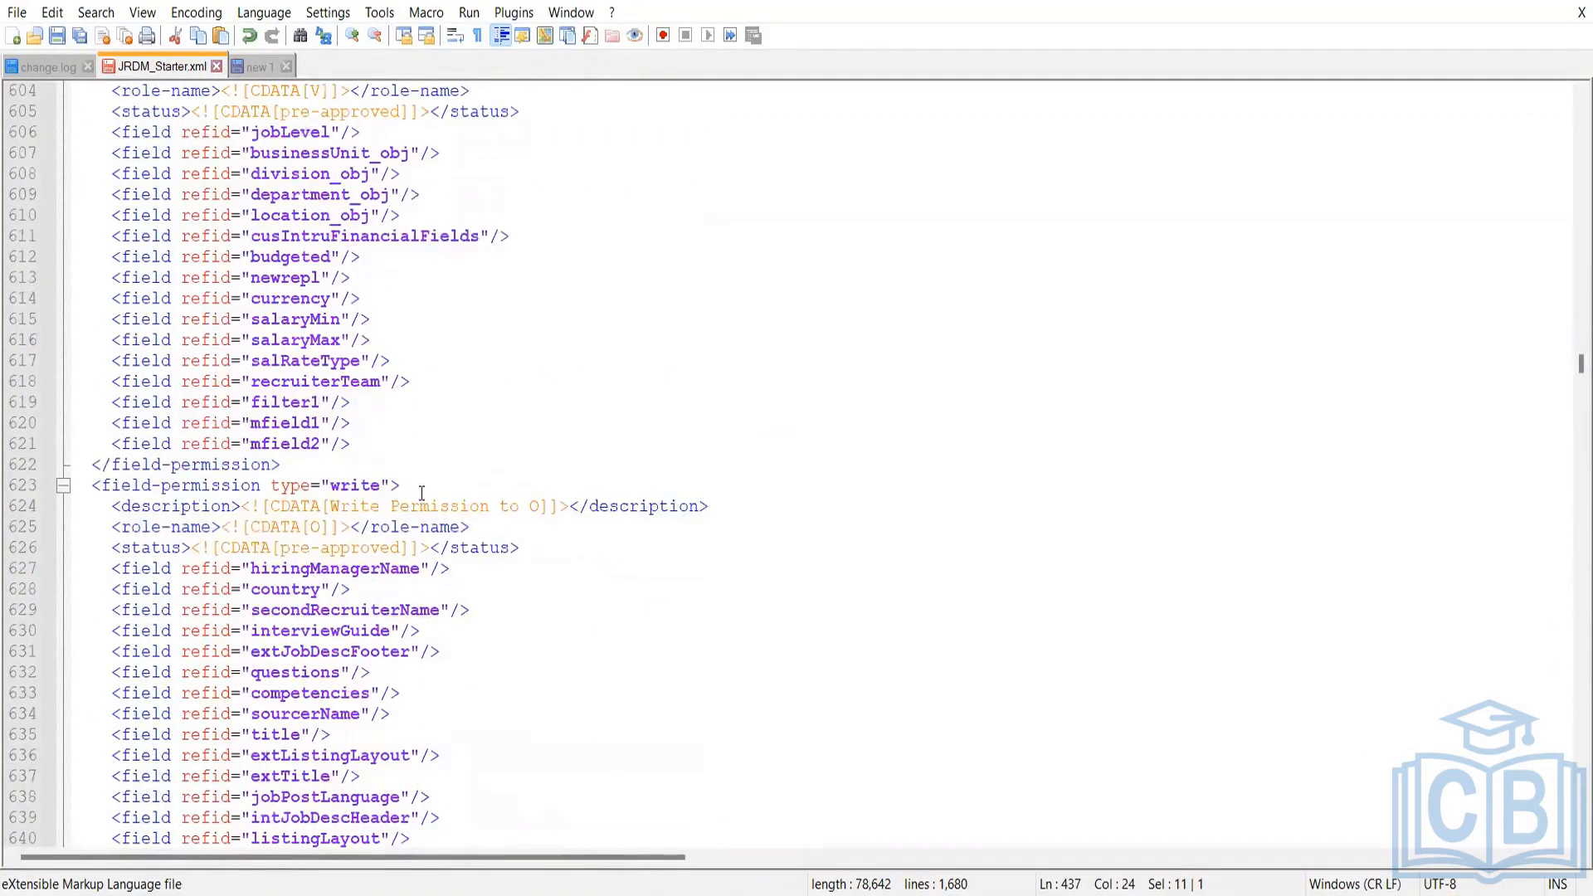
# Insert a blank line after the closing tag of V's "read" block to separate it from the first "write" block.
pyautogui.click(398, 469)
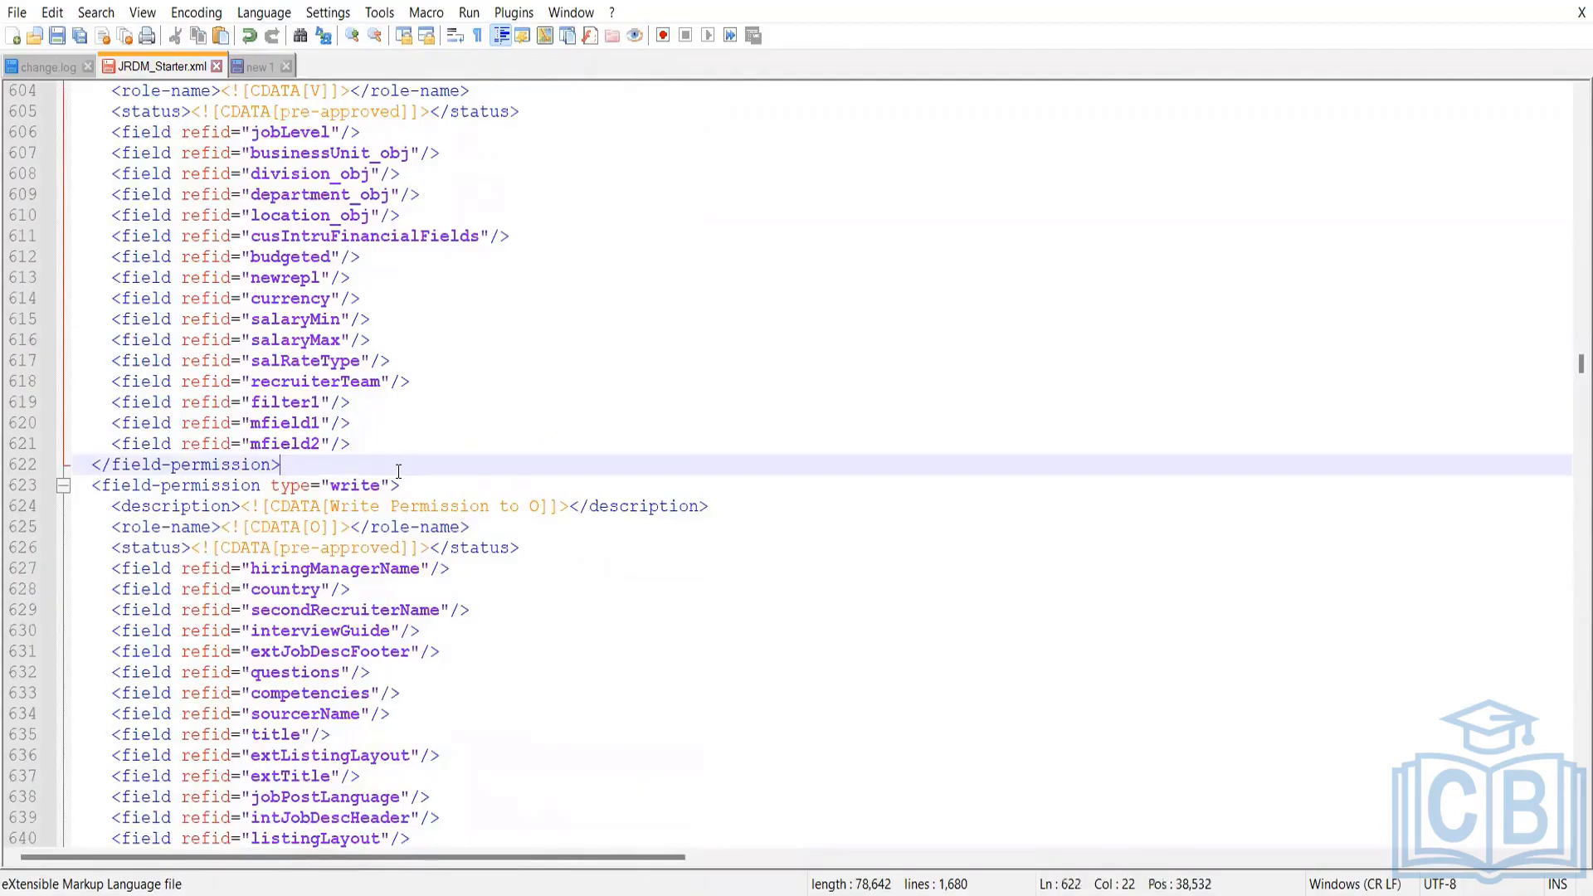
pyautogui.press('Return')
# Highlight the first "write" block's type, the O in its description and its pre-approved status, and look through its field list.
pyautogui.scroll(-2, 302, 469)
pyautogui.doubleClick(356, 381)
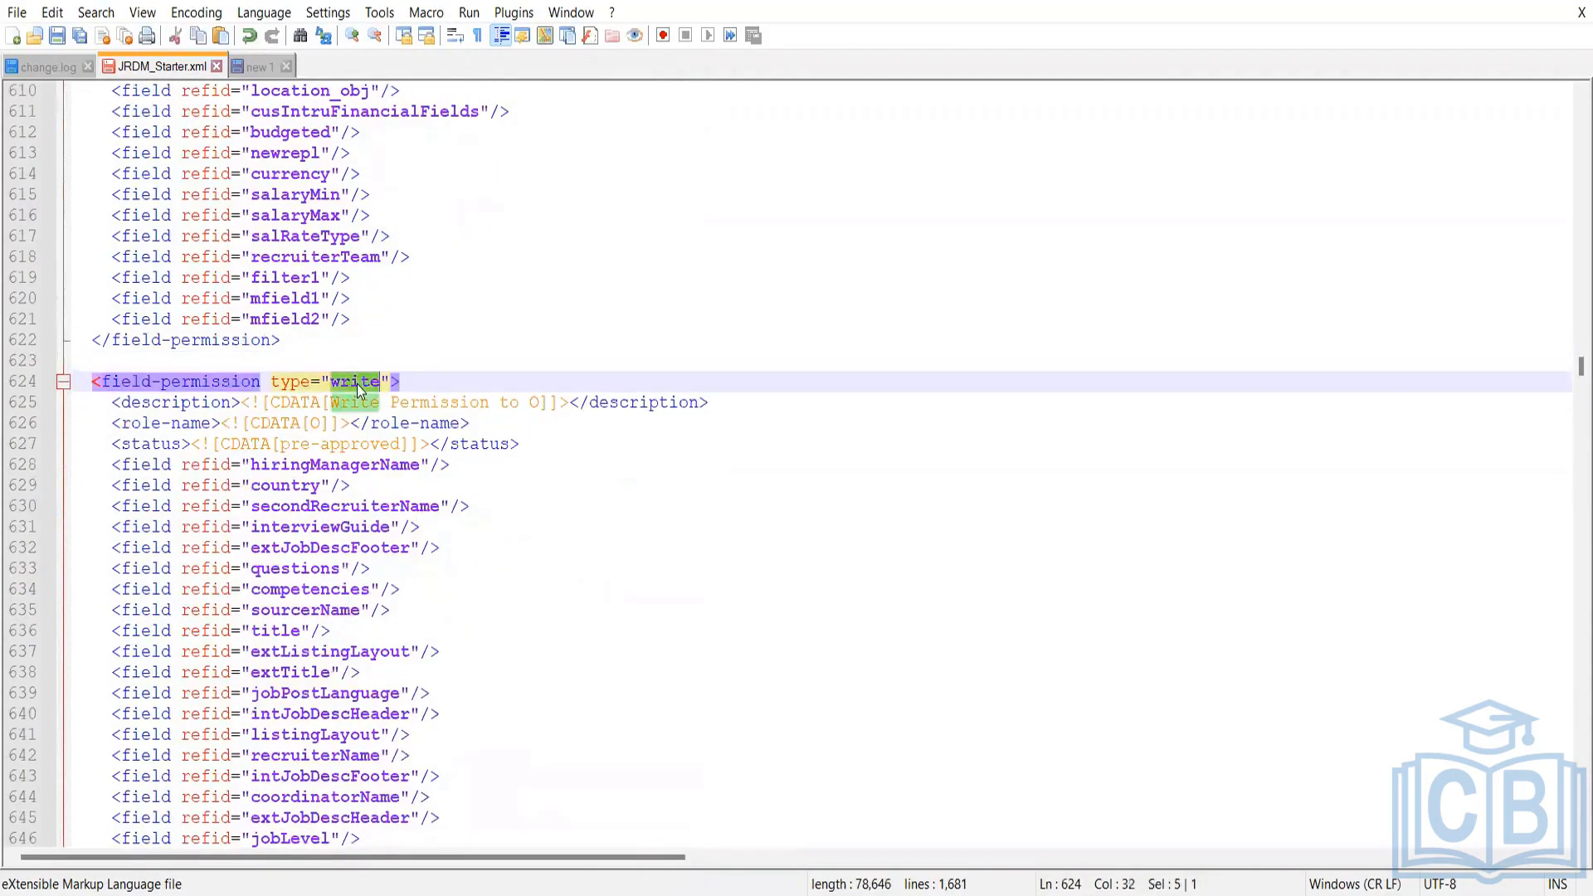
pyautogui.click(489, 403)
pyautogui.doubleClick(535, 403)
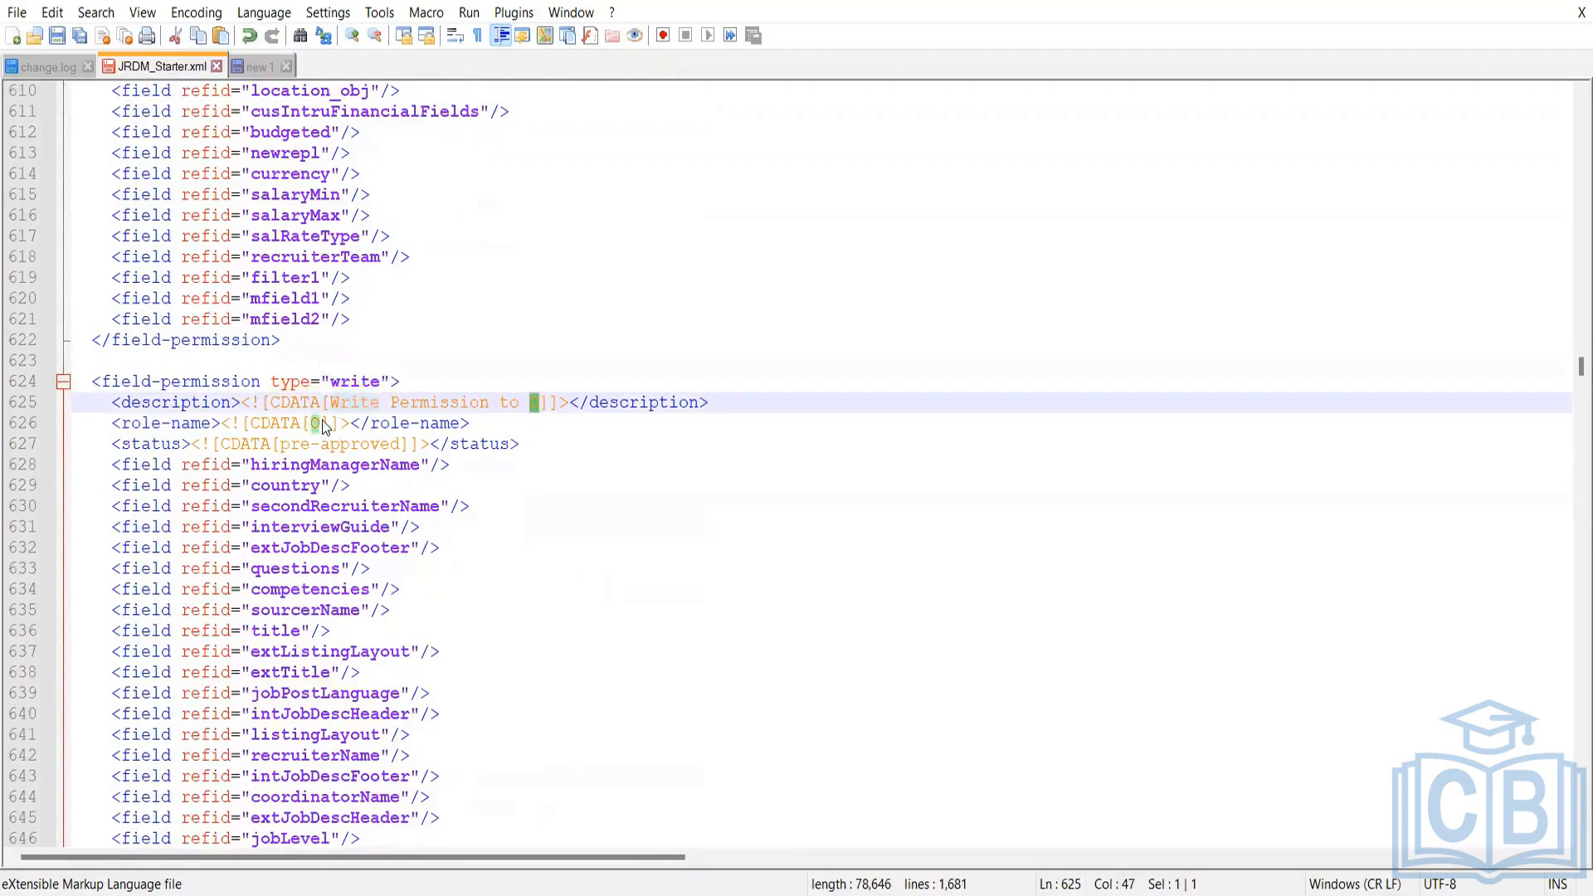
pyautogui.click(364, 445)
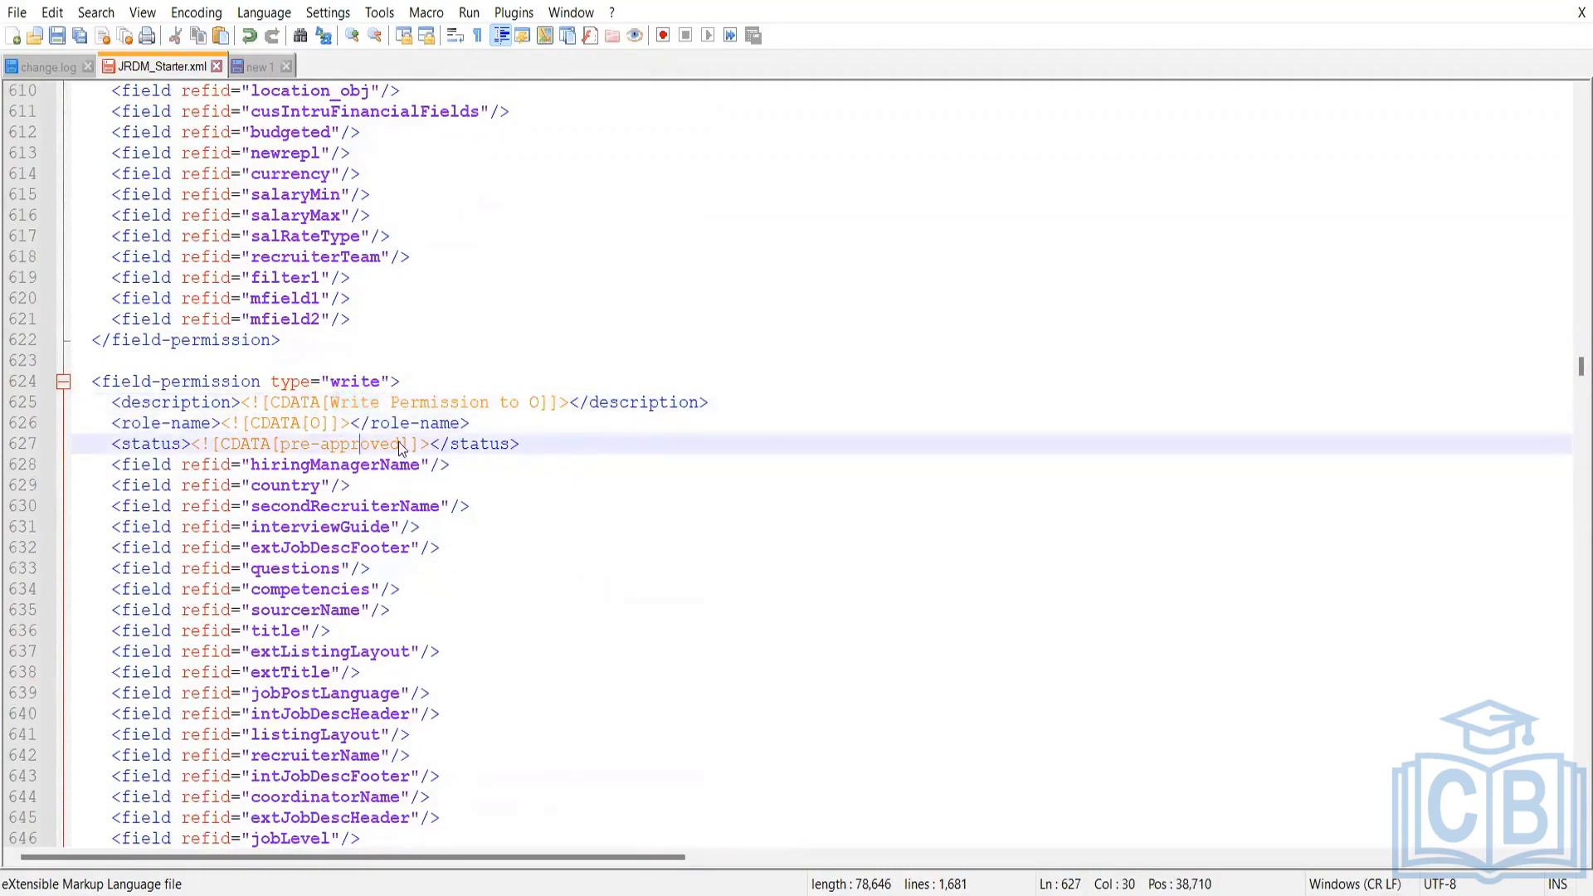
pyautogui.moveTo(407, 445); pyautogui.dragTo(283, 444)
pyautogui.click(459, 506)
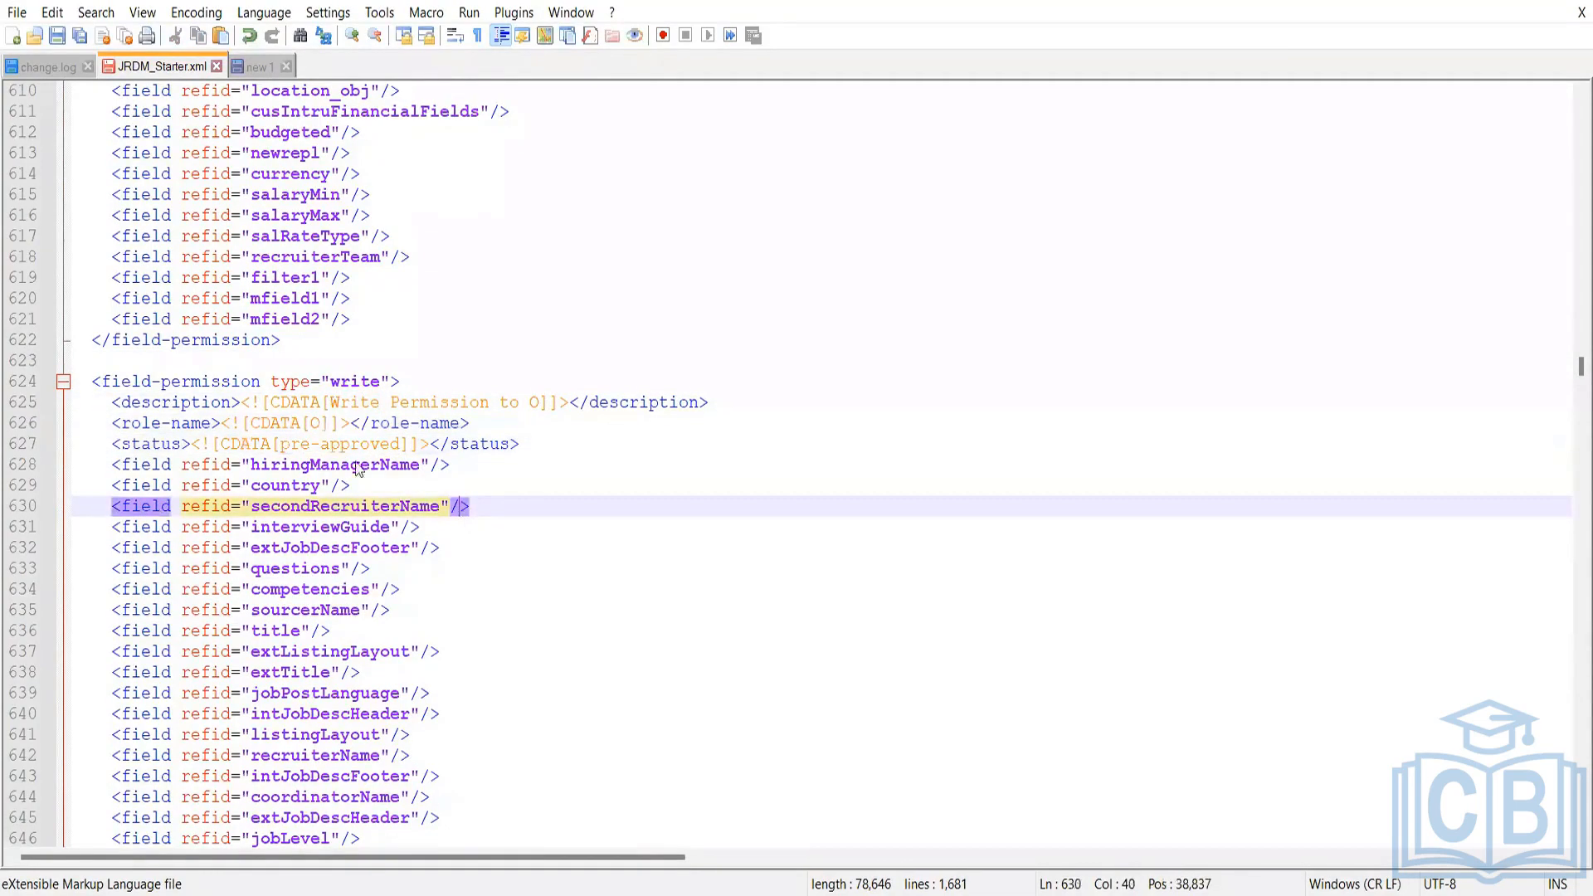
pyautogui.scroll(-2, 270, 518)
pyautogui.scroll(-3, 282, 531)
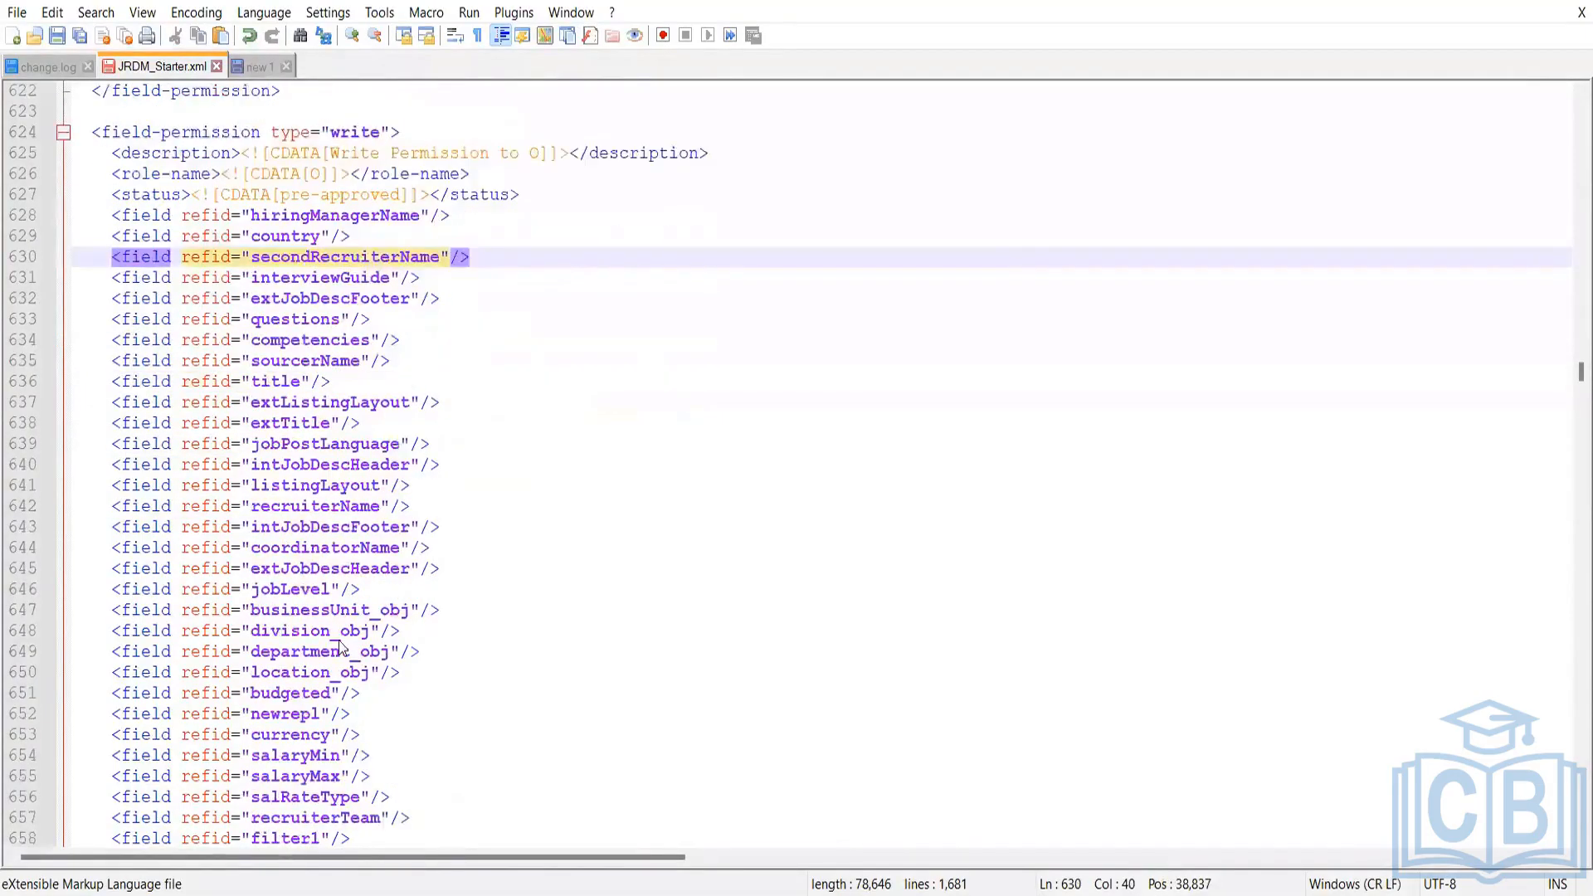
# Highlight the field list of O's pre-approved "write" block and look through the pre-approved "write" blocks that follow for the other roles.
pyautogui.moveTo(355, 817); pyautogui.dragTo(50, 152)
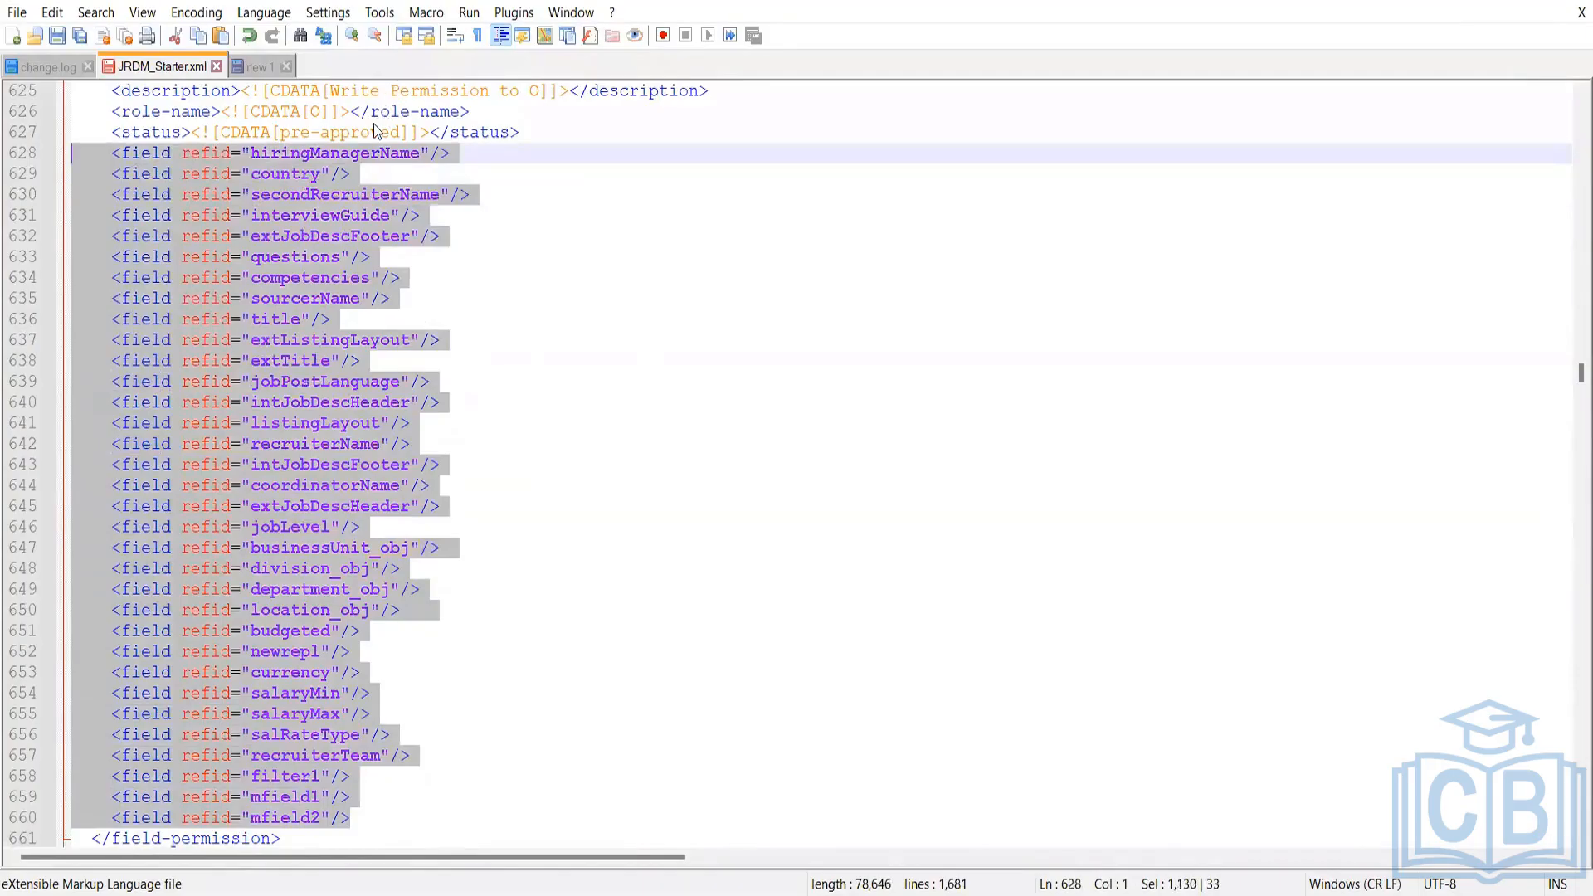
pyautogui.scroll(-3, 426, 531)
pyautogui.scroll(-3, 426, 545)
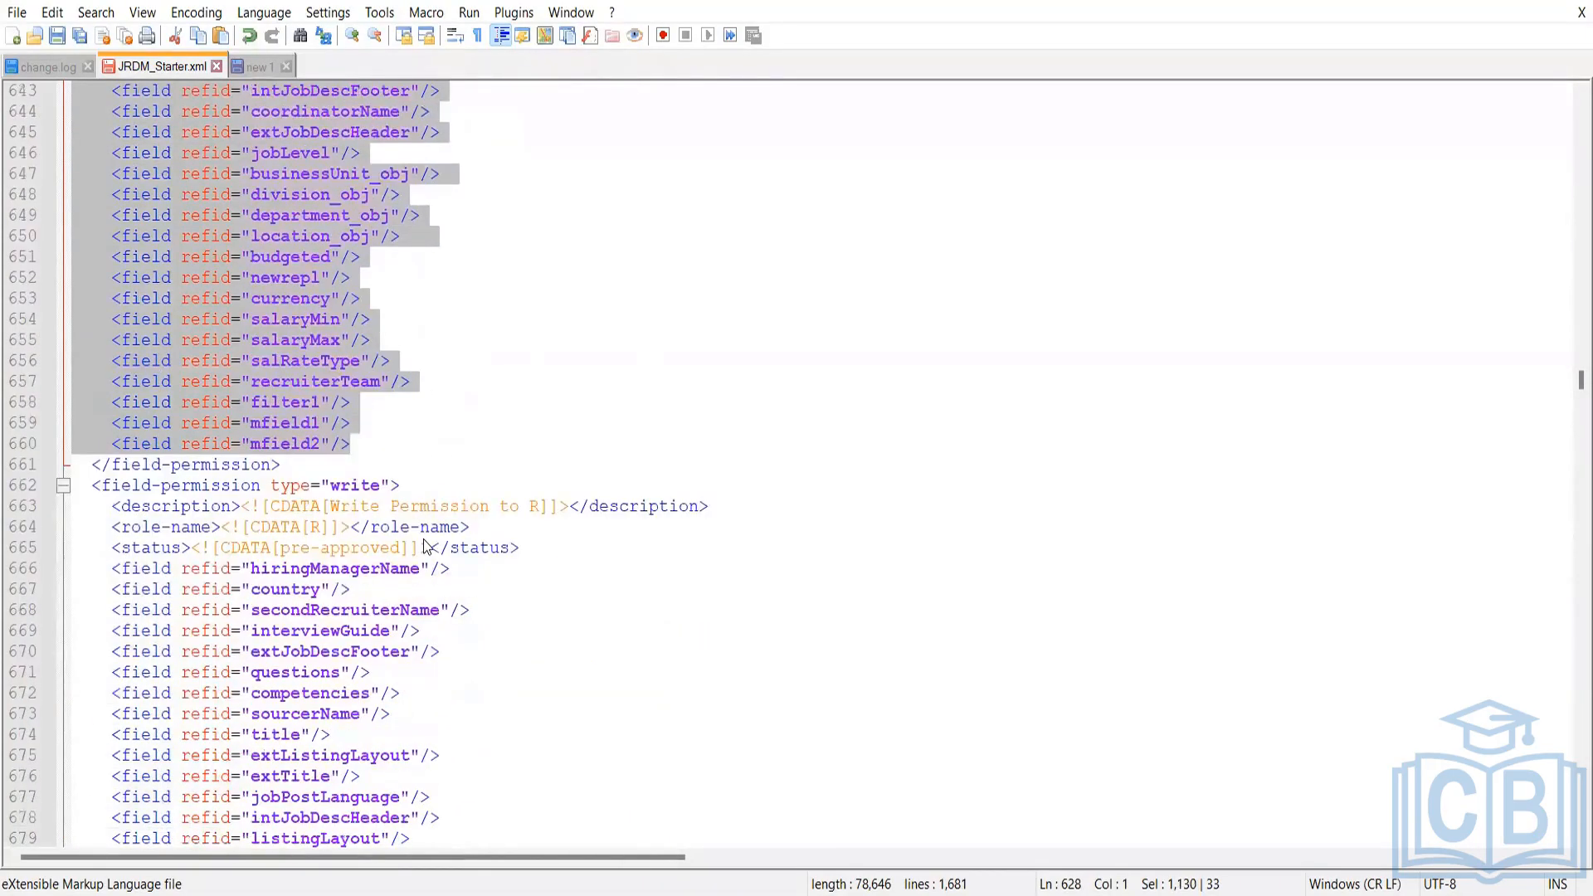
pyautogui.scroll(-16, 422, 557)
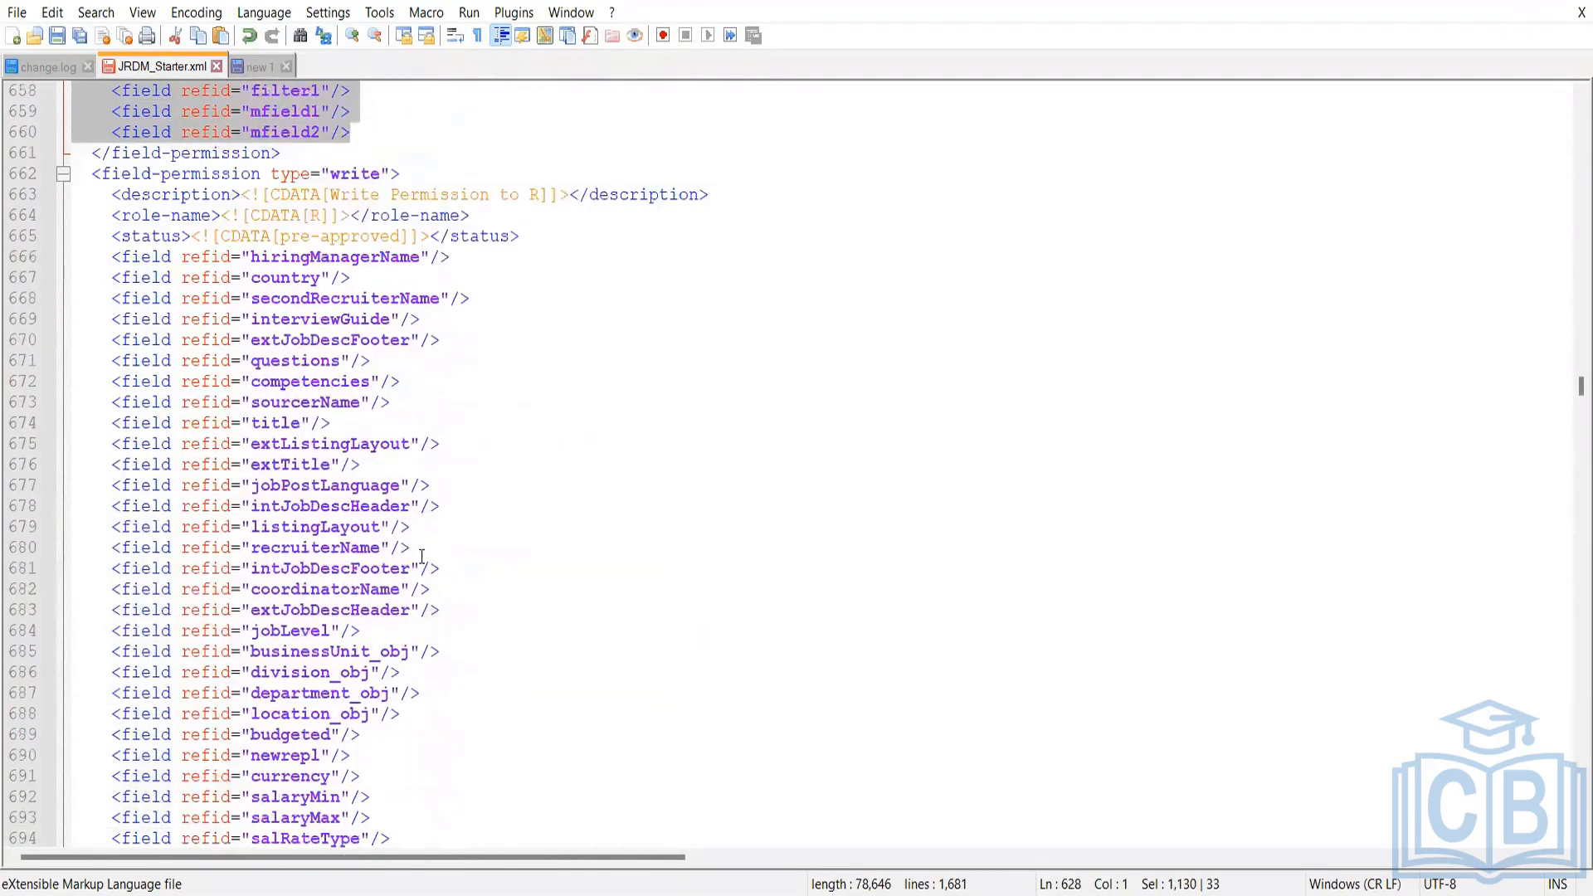
pyautogui.scroll(-3, 444, 499)
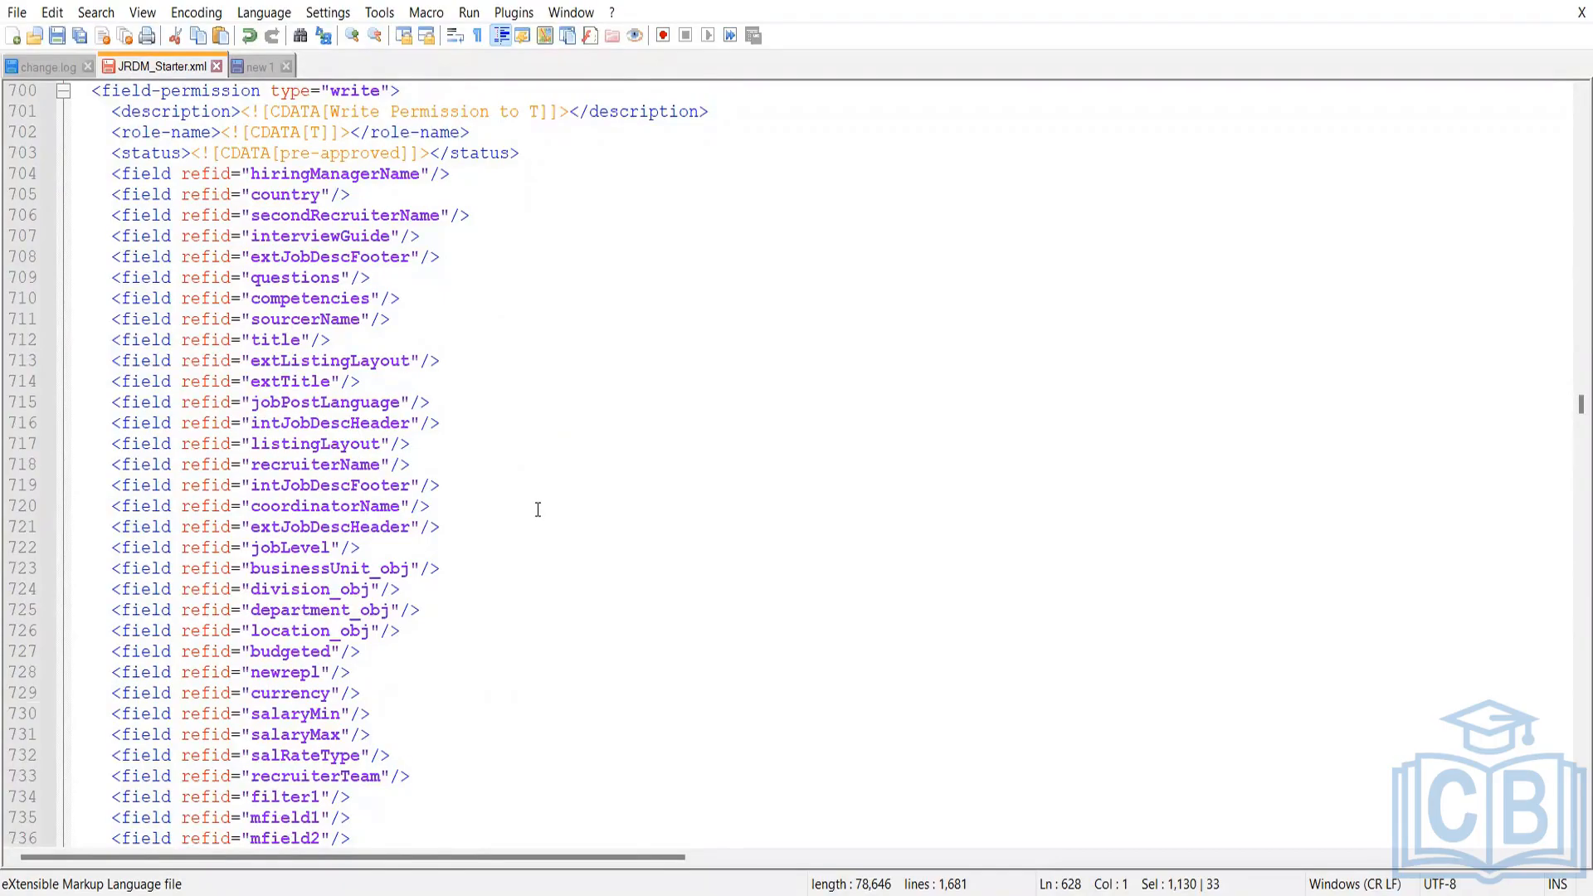
pyautogui.scroll(-3, 537, 510)
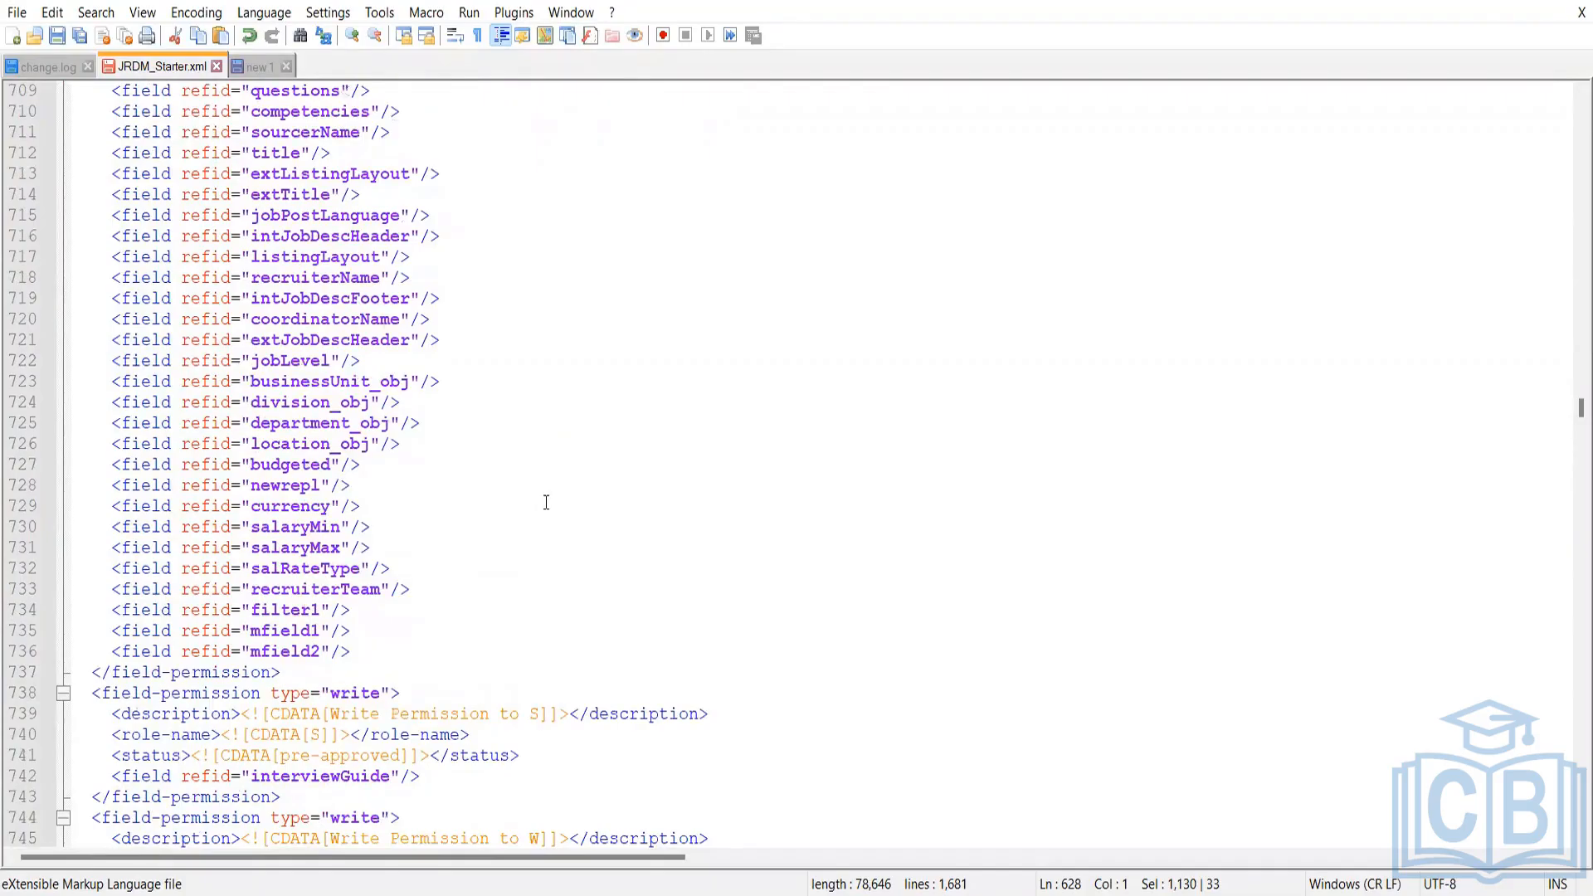
pyautogui.scroll(-4, 543, 521)
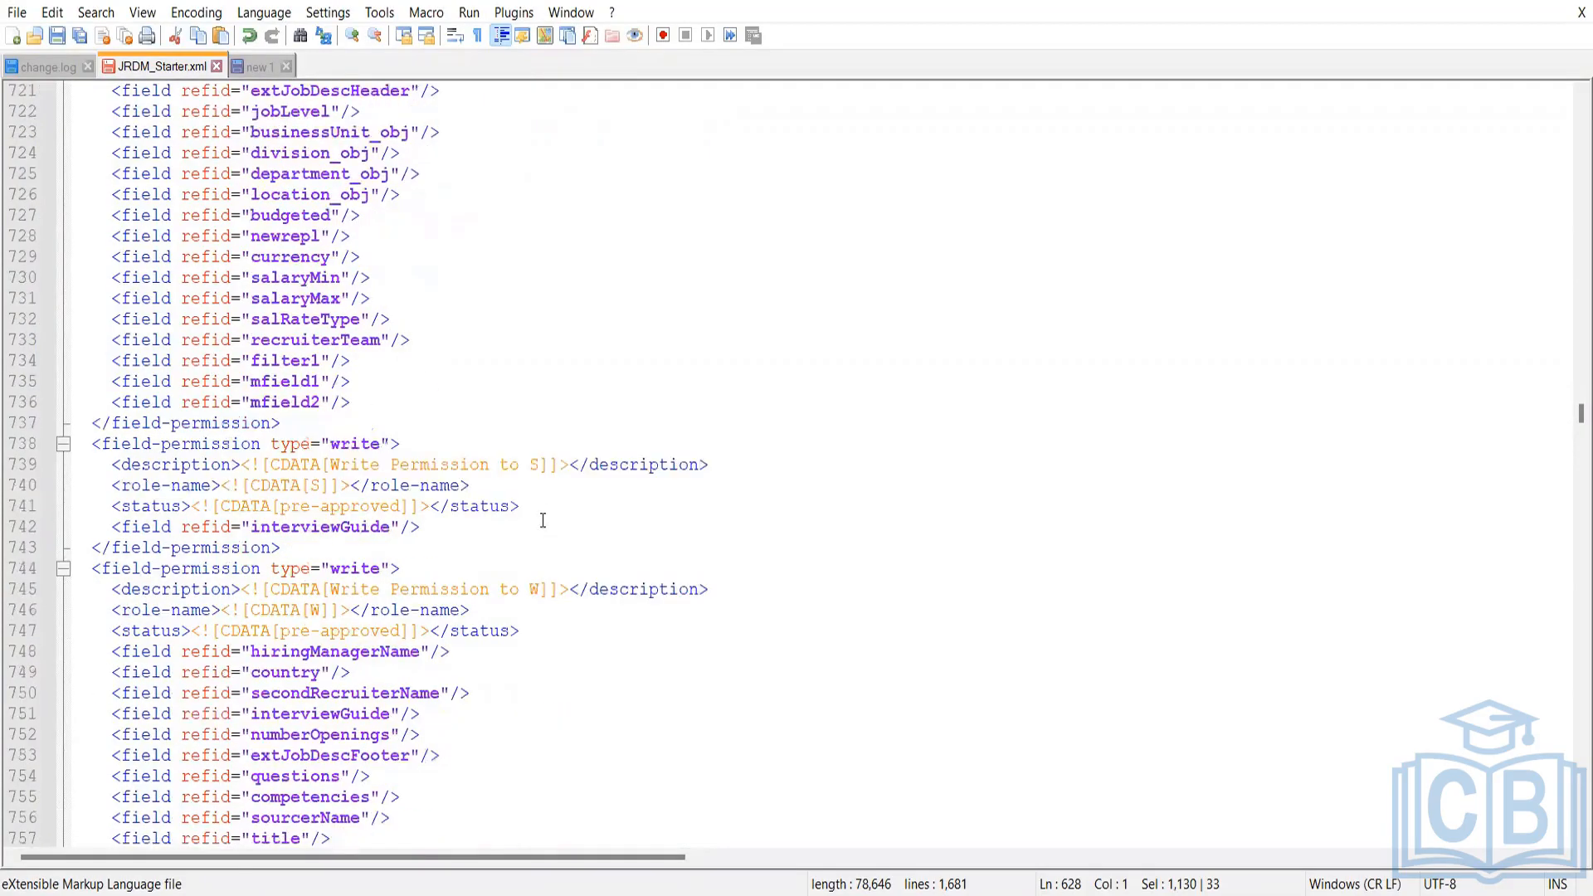
pyautogui.scroll(-6, 516, 488)
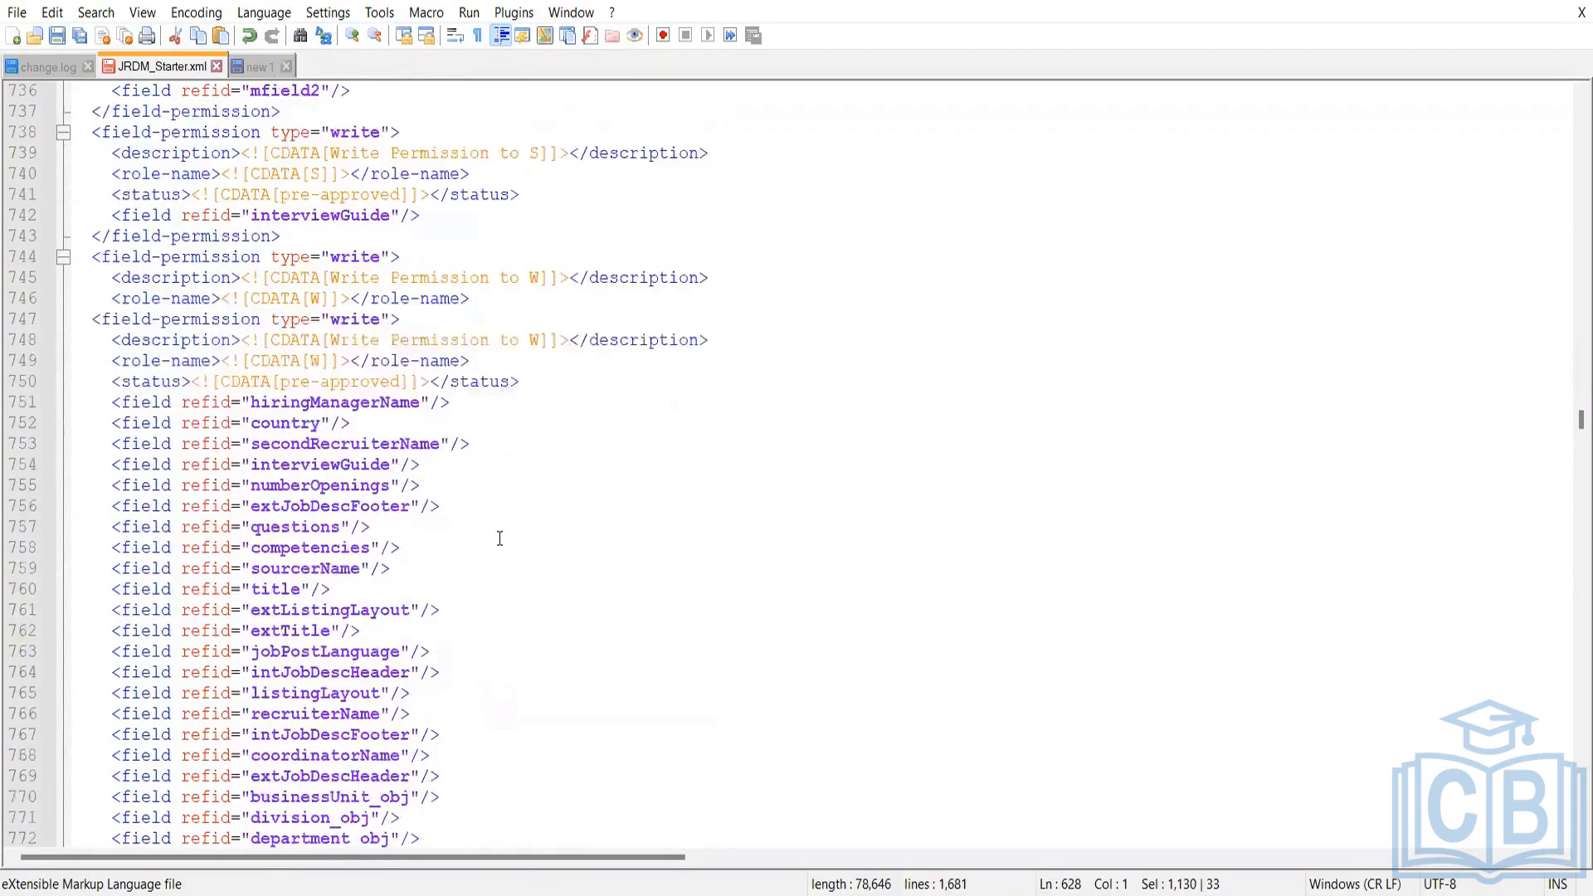
pyautogui.scroll(-20, 414, 390)
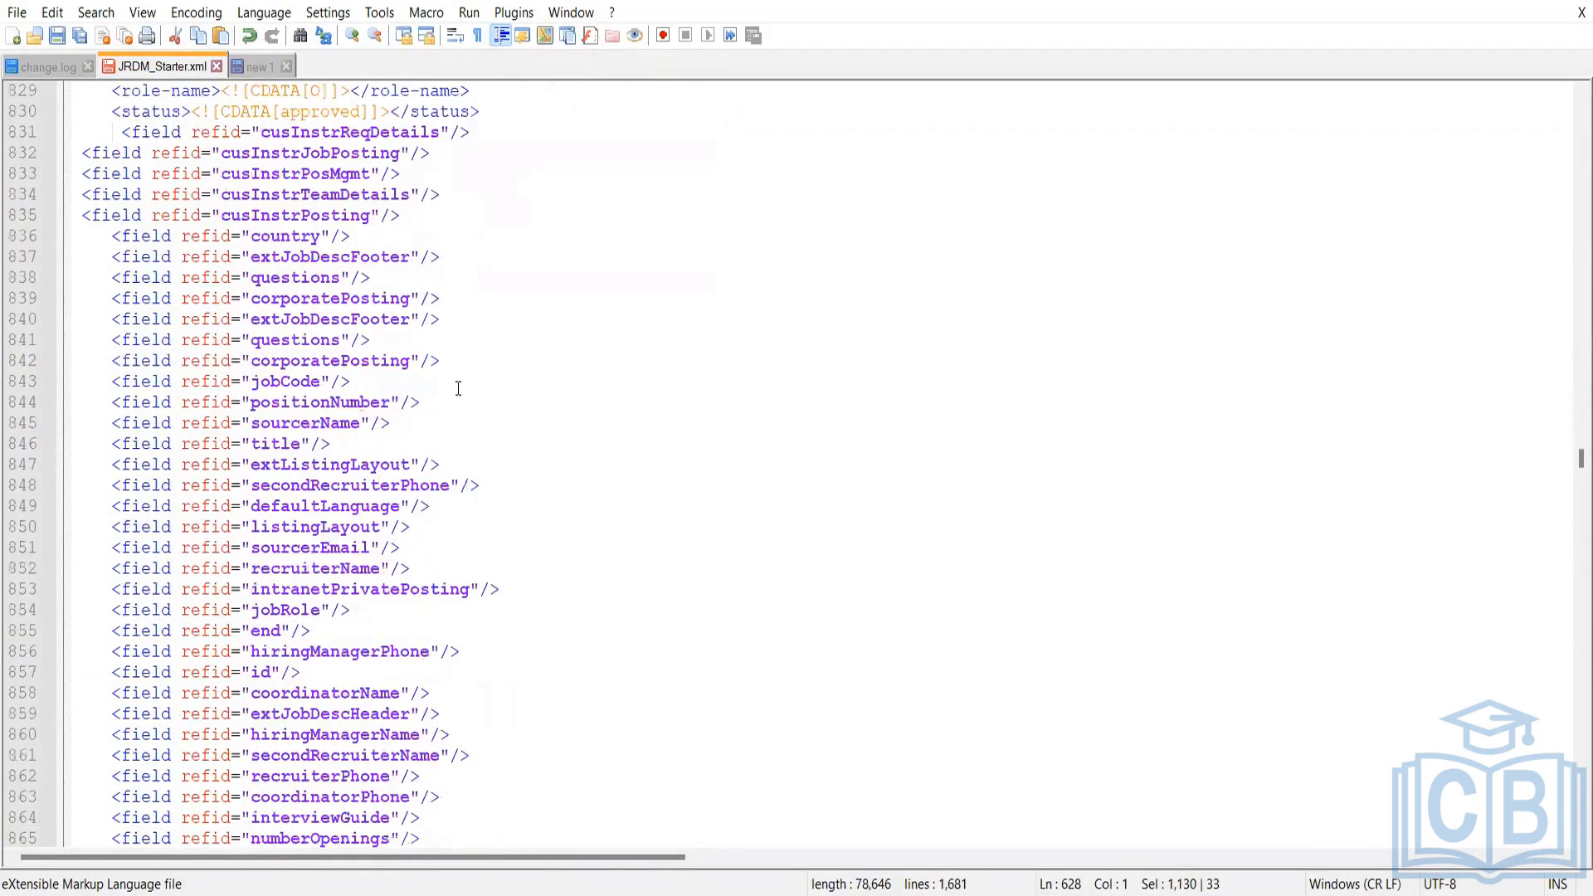
# Insert two blank lines after the salaryMax field in G's pre-approved "write" block.
pyautogui.scroll(6, 345, 329)
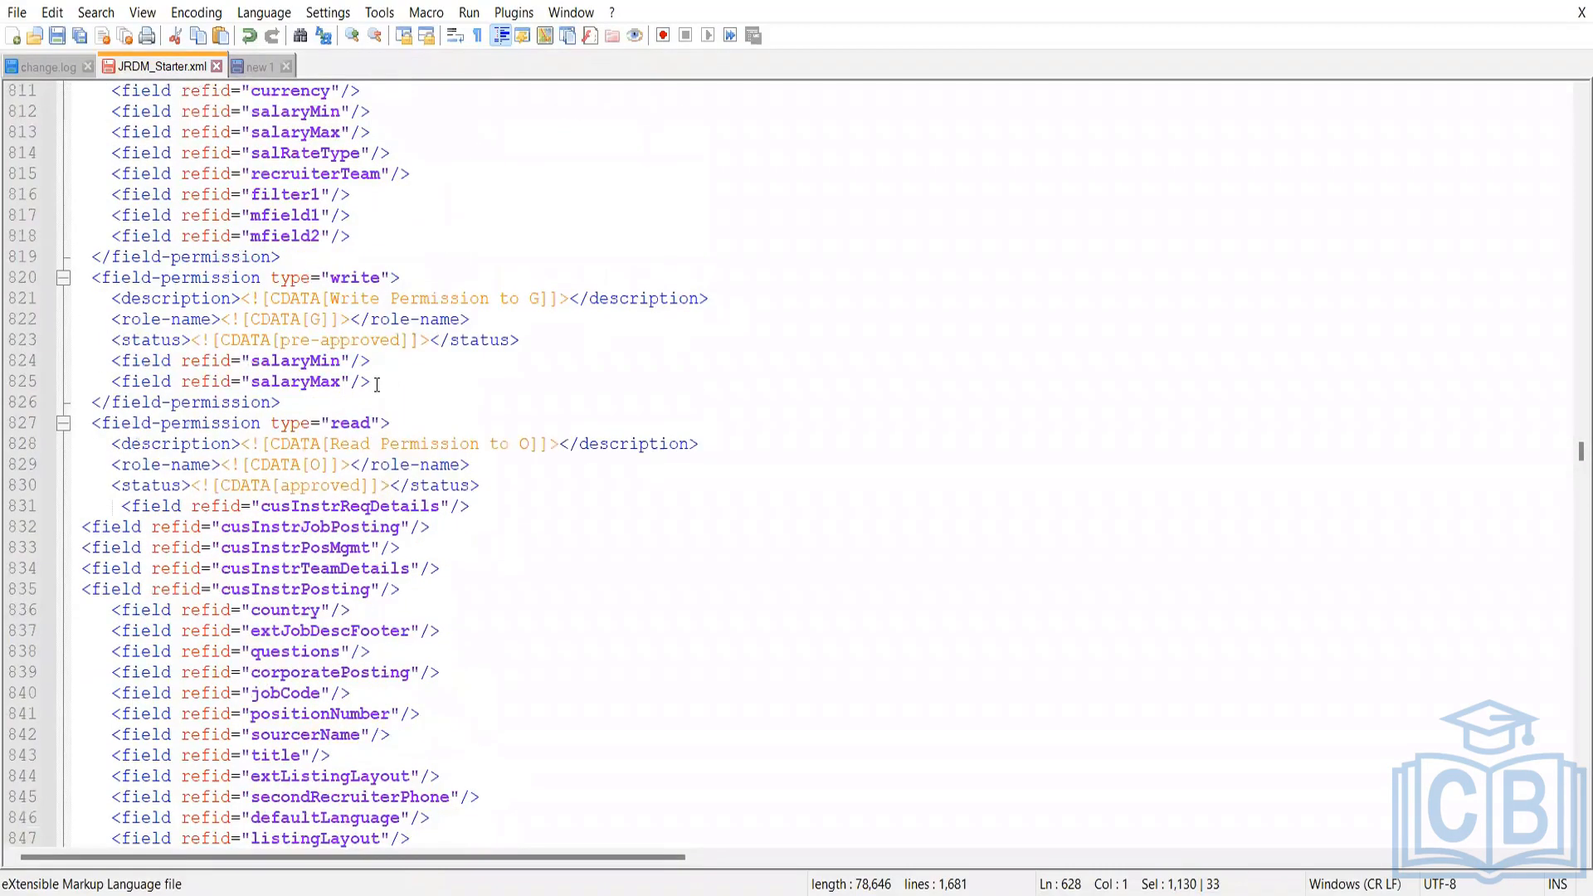
pyautogui.click(386, 380)
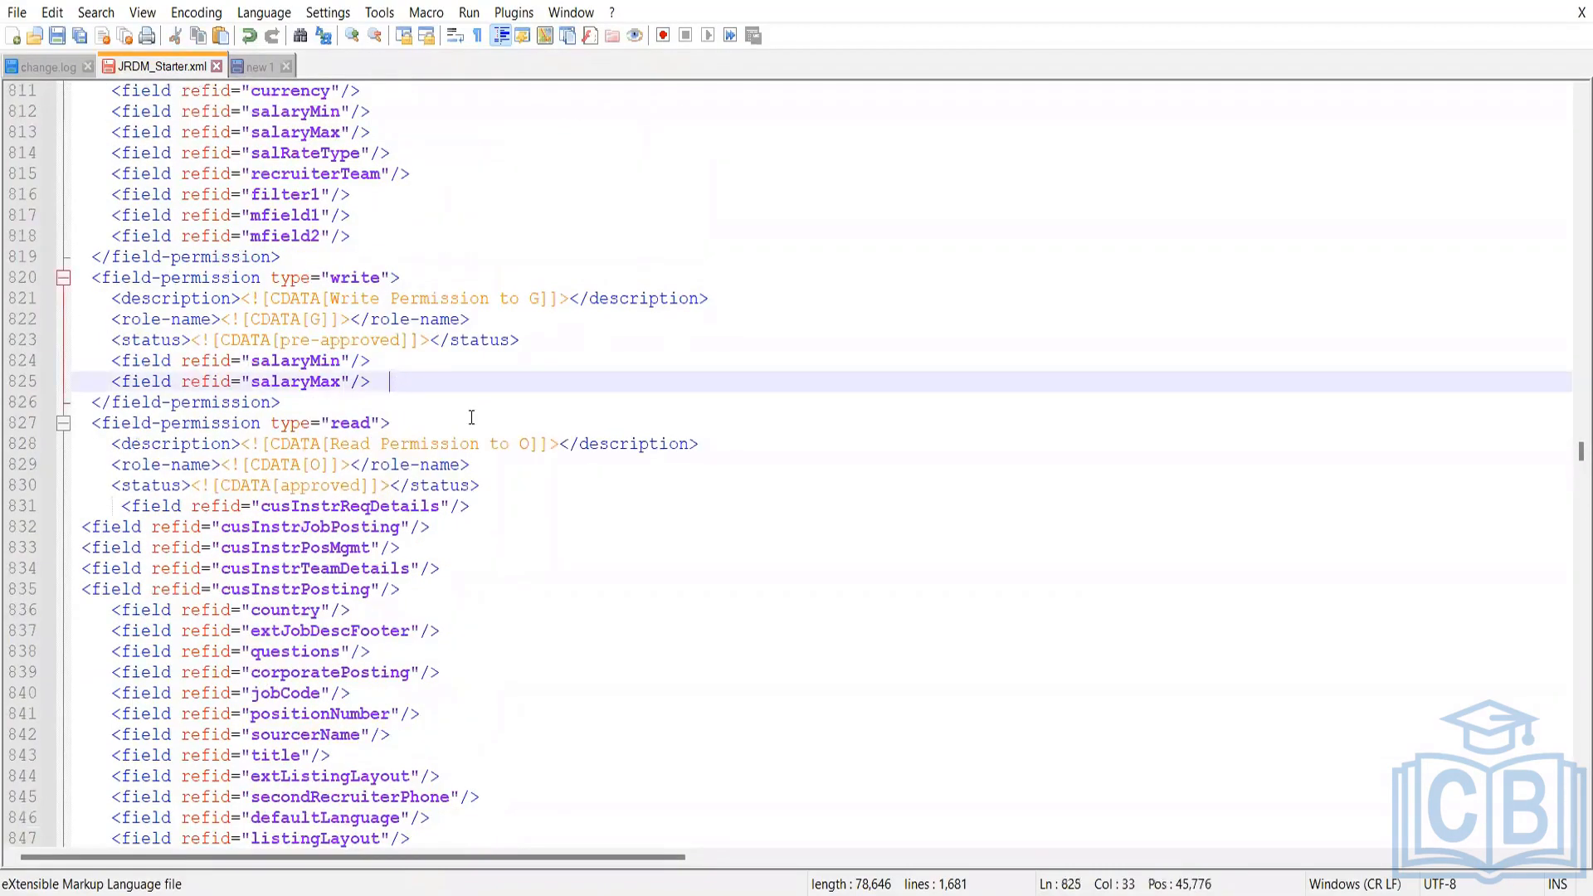
pyautogui.press('Return')
pyautogui.press('Return')
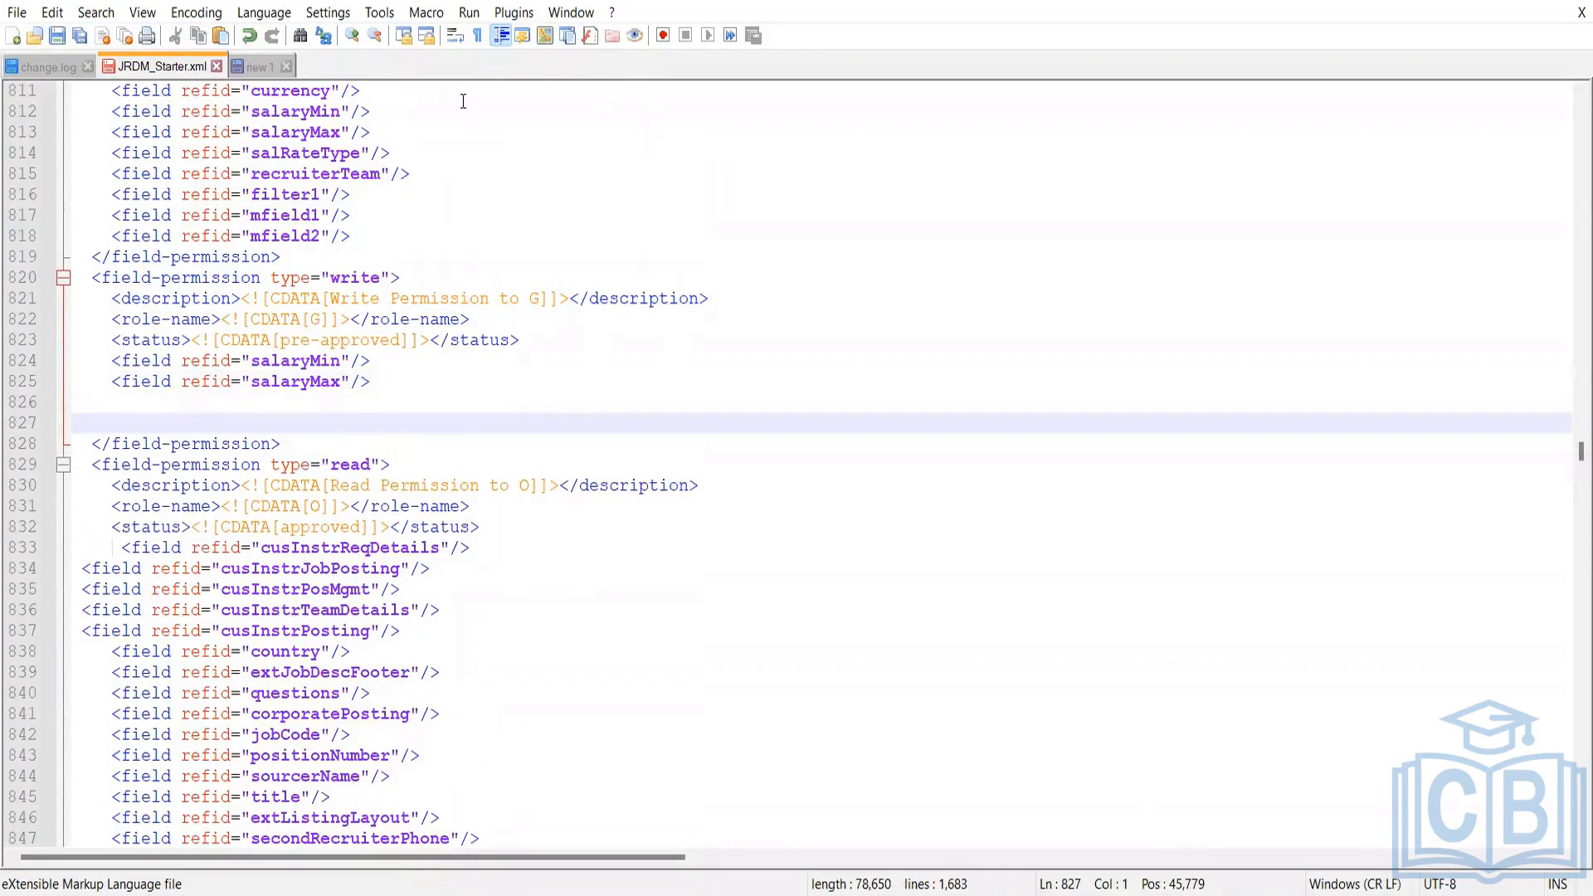
# Switch to the Notepad notes and remove the leading space before "approved" on the second line.
pyautogui.hotkey('alt', 'Tab')
pyautogui.press('Return')
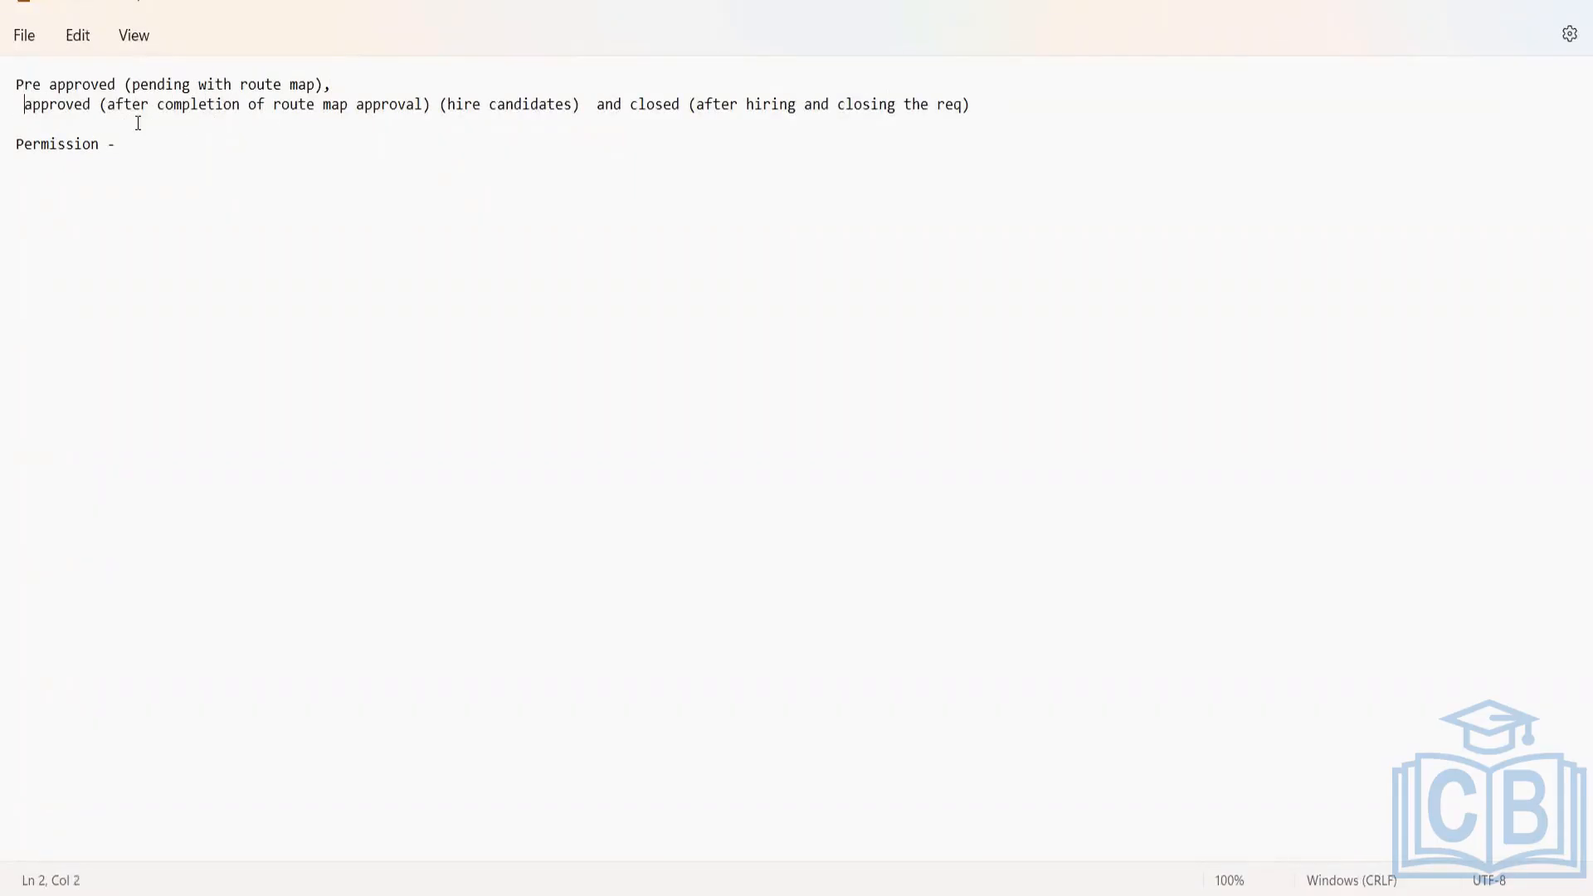
pyautogui.press('BackSpace')
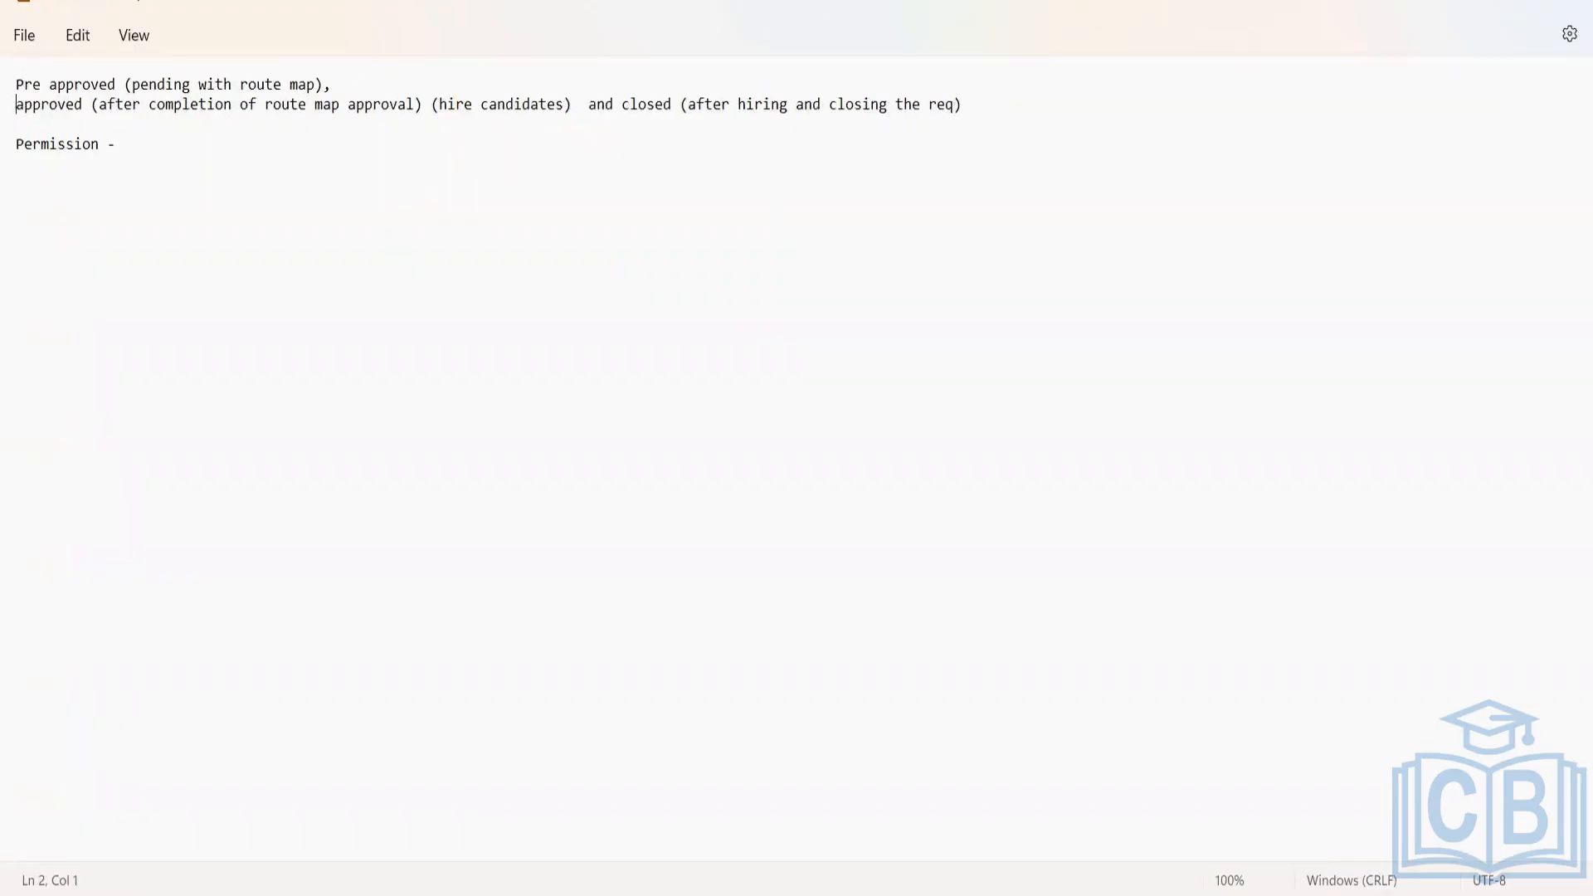
# Switch back to the XML file and highlight the type, the O in the description and the approved status of O's "read" block.
pyautogui.hotkey('alt', 'Tab')
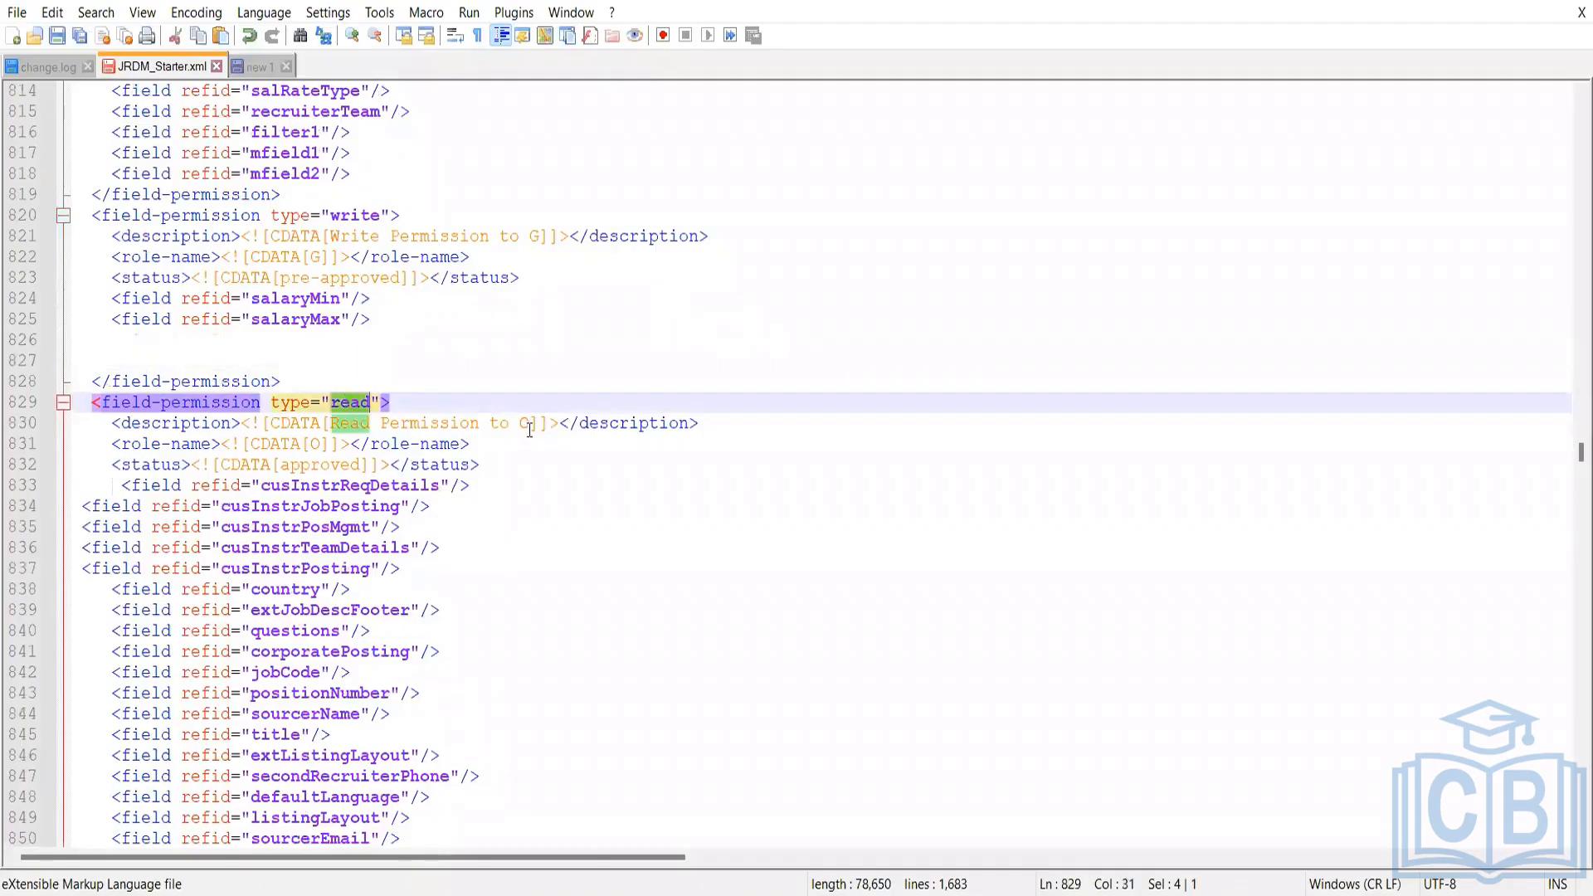
pyautogui.doubleClick(525, 425)
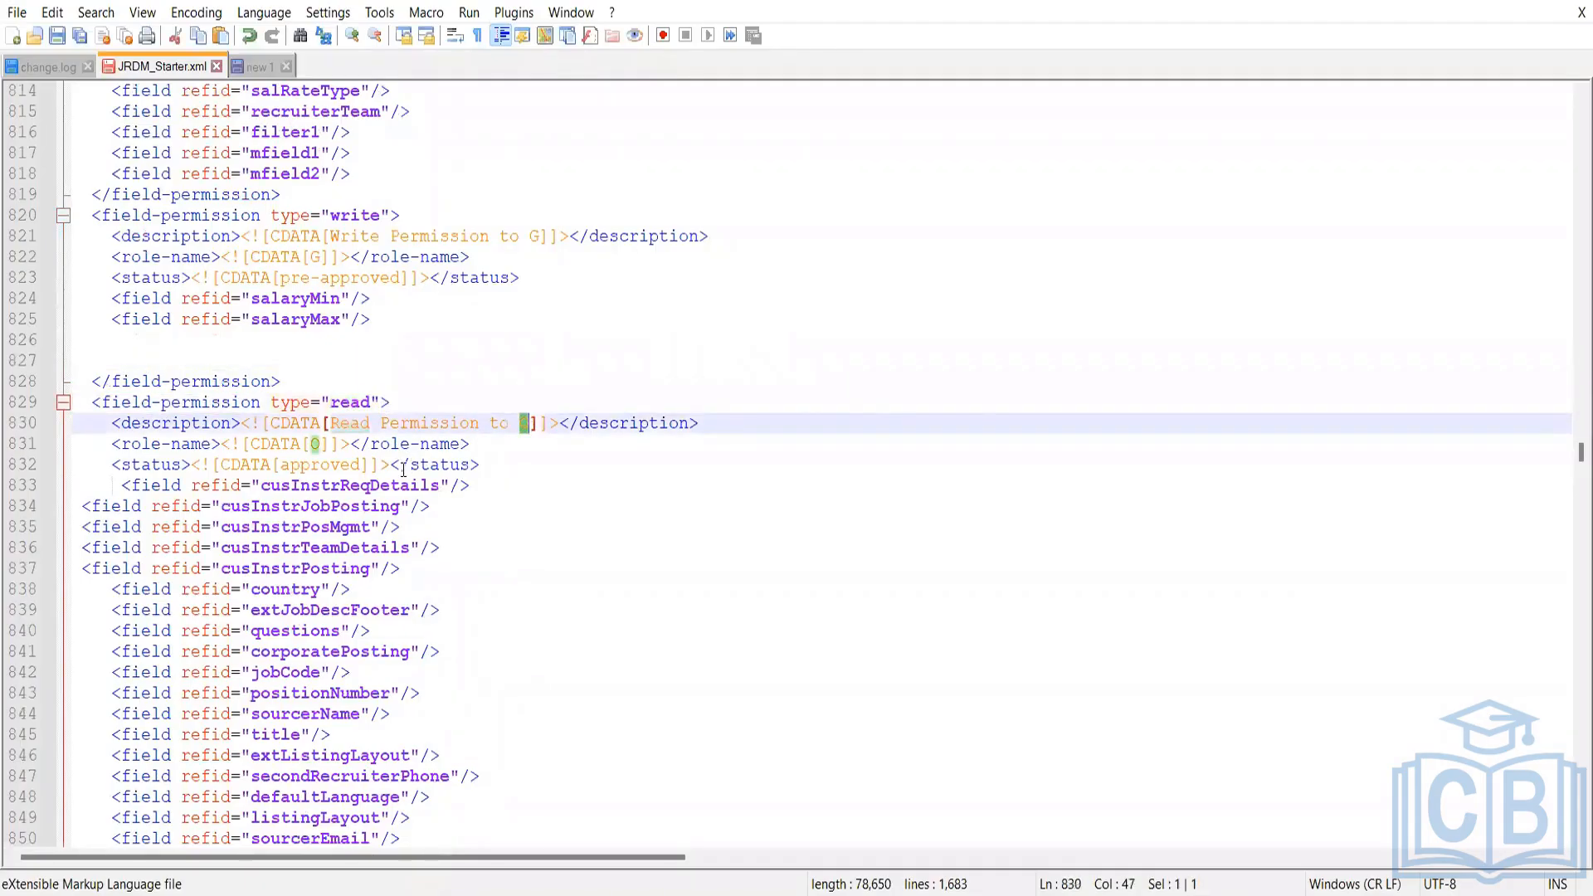
pyautogui.scroll(-1, 338, 457)
pyautogui.doubleClick(334, 402)
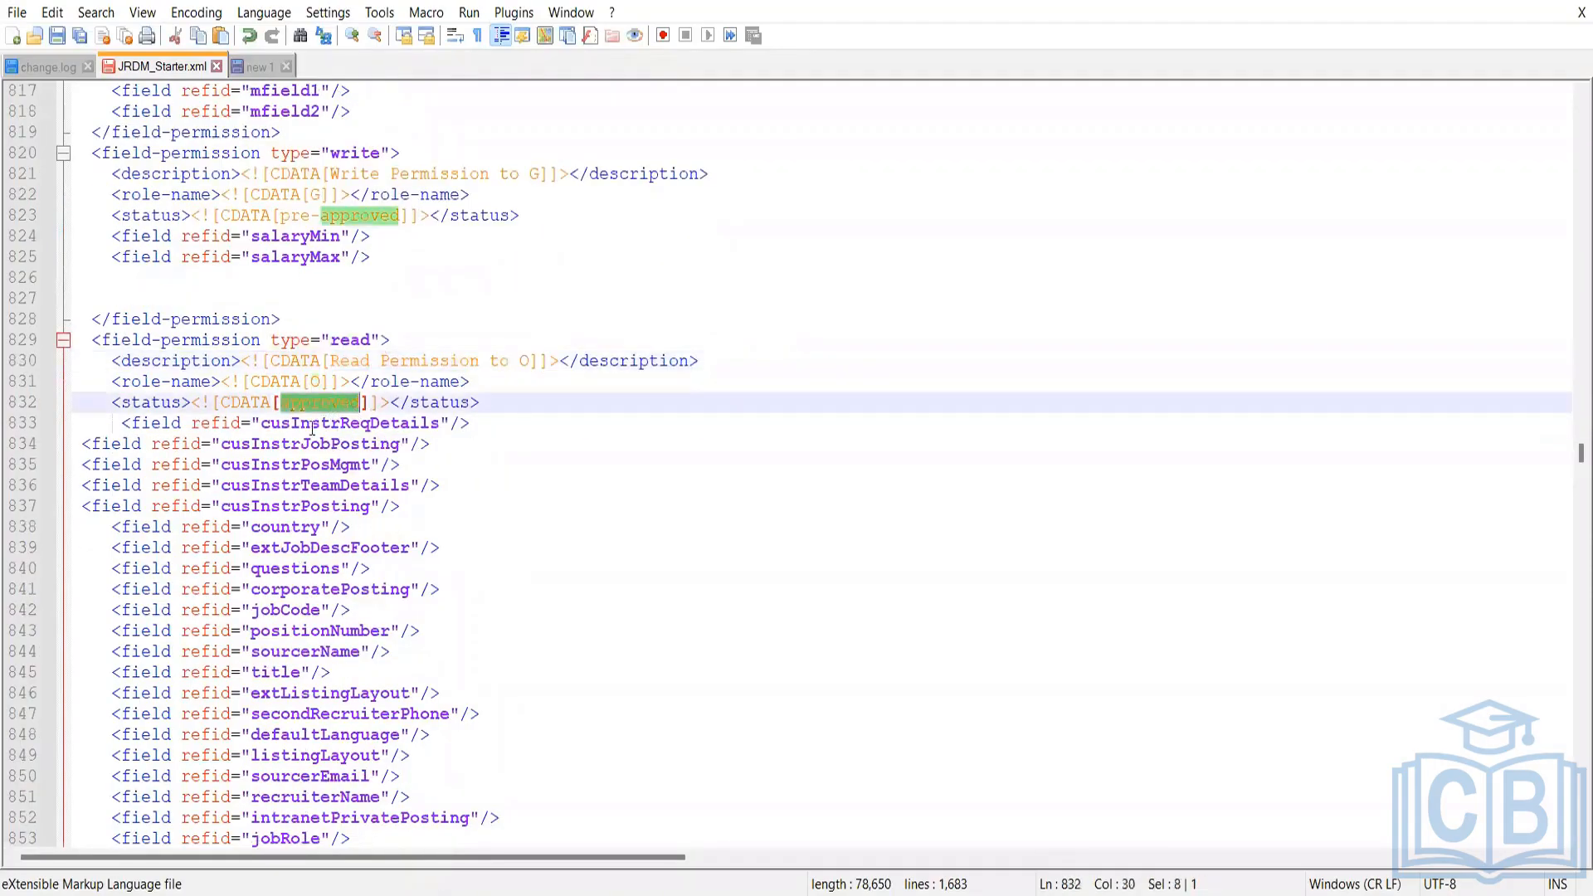
# Highlight the fields of O's approved "read" block from cusInstrReqDetails to location_obj, look through the rest up to mfield2, and clear the highlight.
pyautogui.scroll(-3, 330, 566)
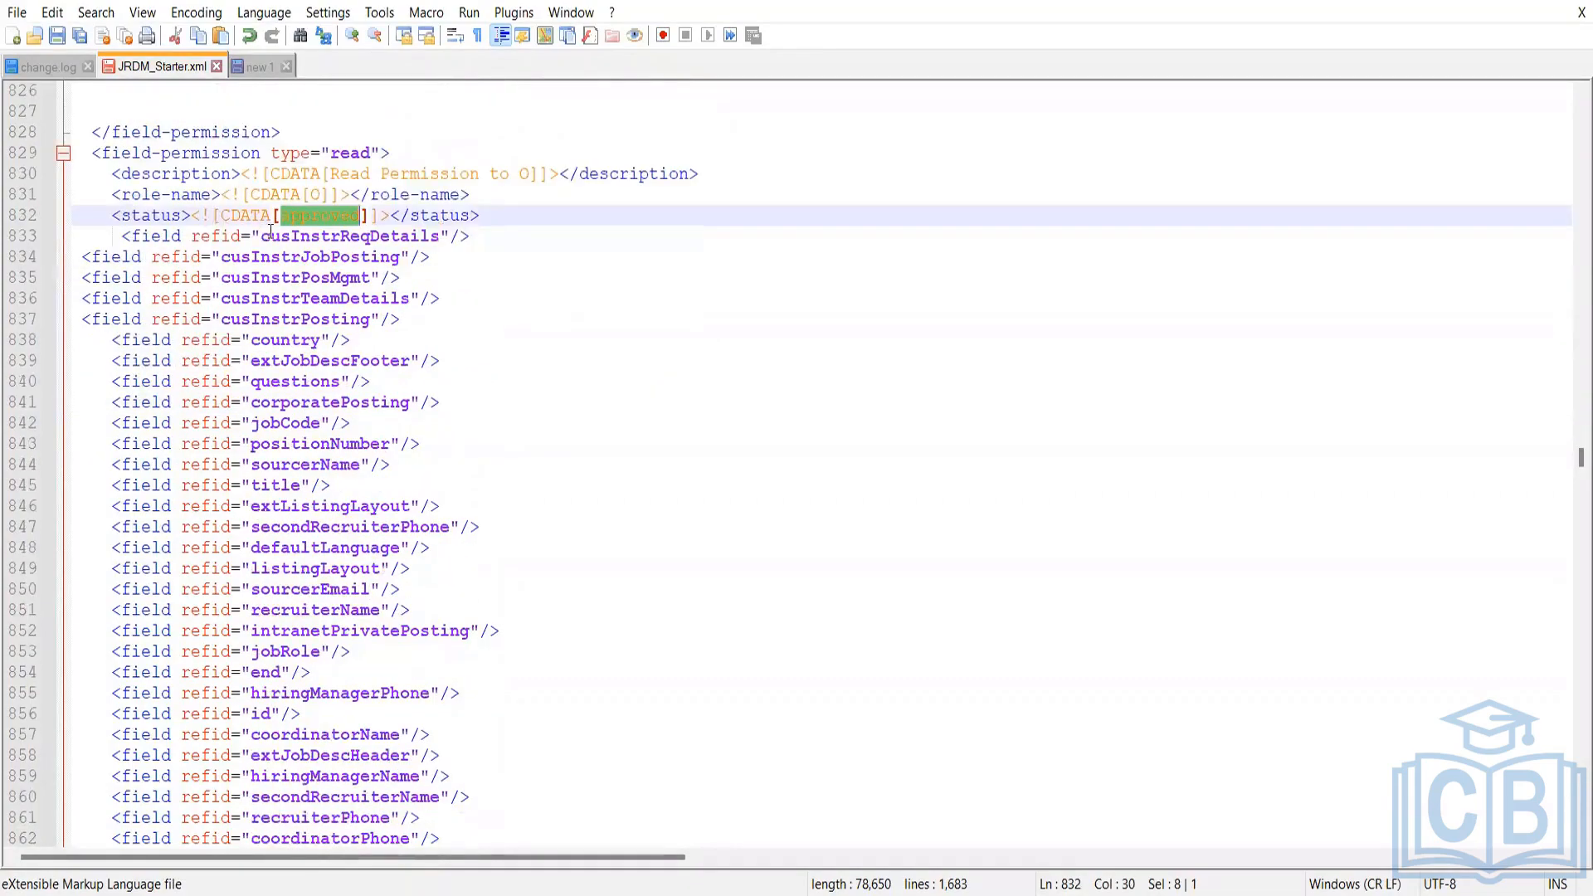
pyautogui.moveTo(259, 241); pyautogui.dragTo(331, 547)
pyautogui.scroll(-2, 336, 490)
pyautogui.scroll(-10, 329, 514)
pyautogui.scroll(6, 287, 323)
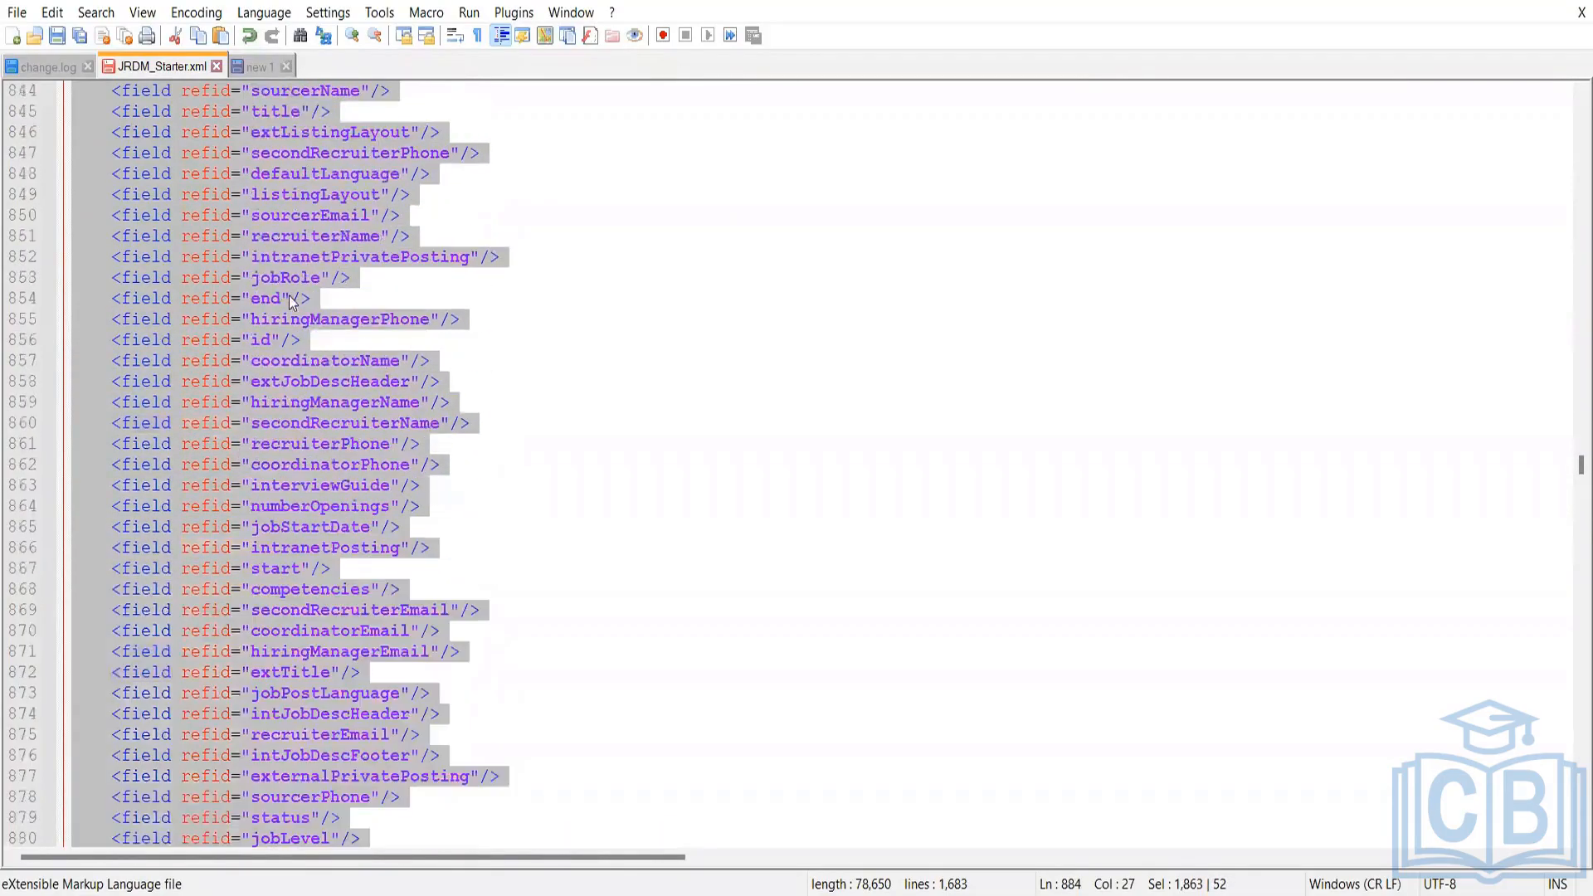
pyautogui.scroll(-9, 361, 535)
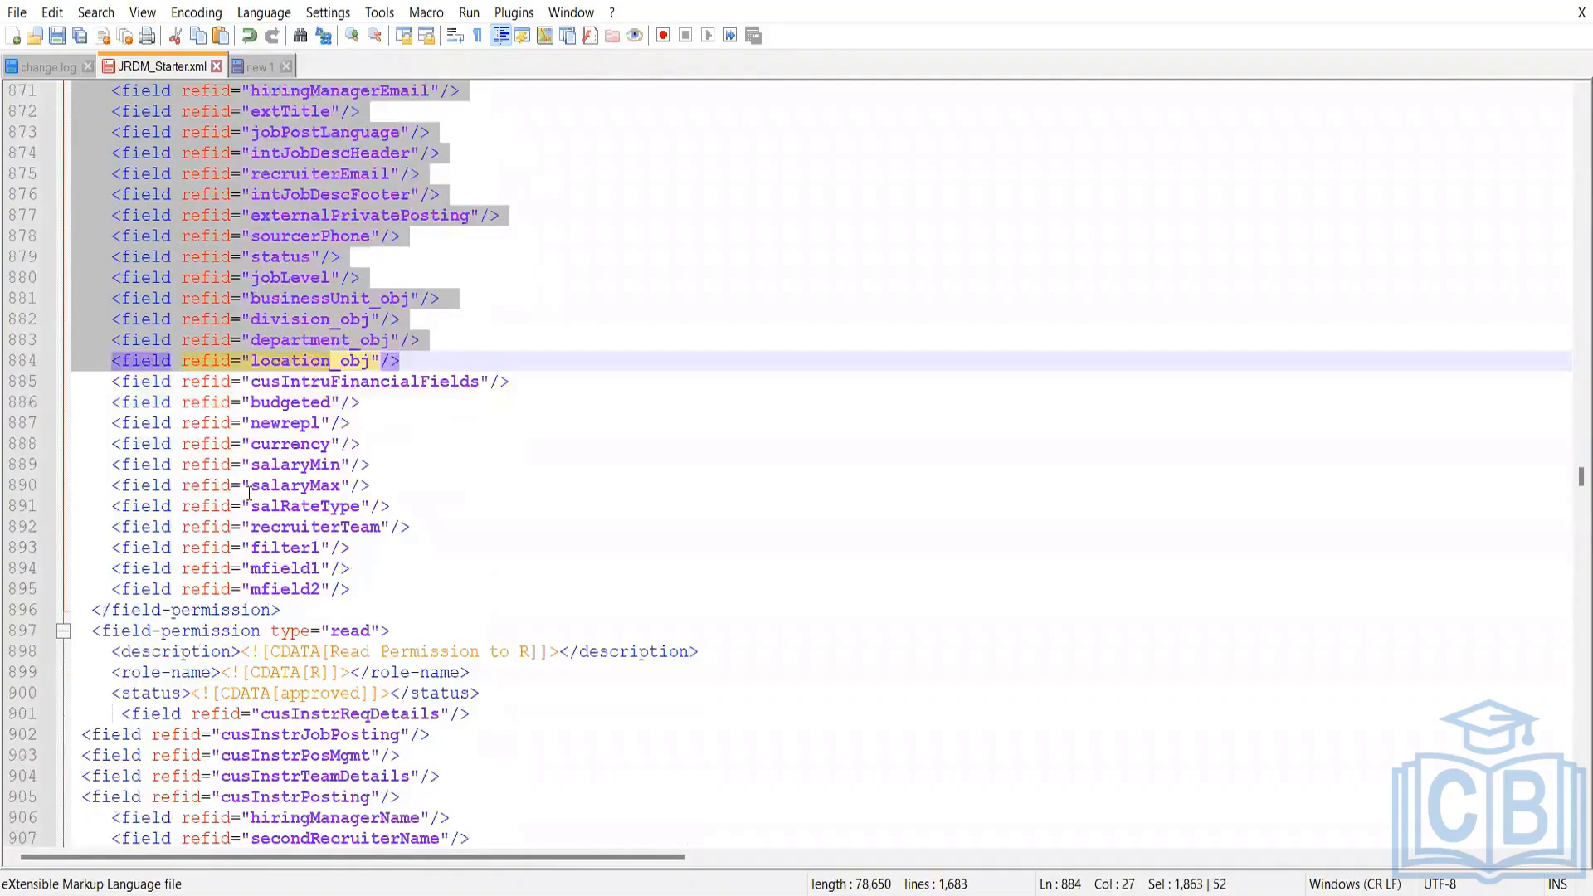
pyautogui.moveTo(358, 590); pyautogui.dragTo(55, 284)
pyautogui.click(395, 488)
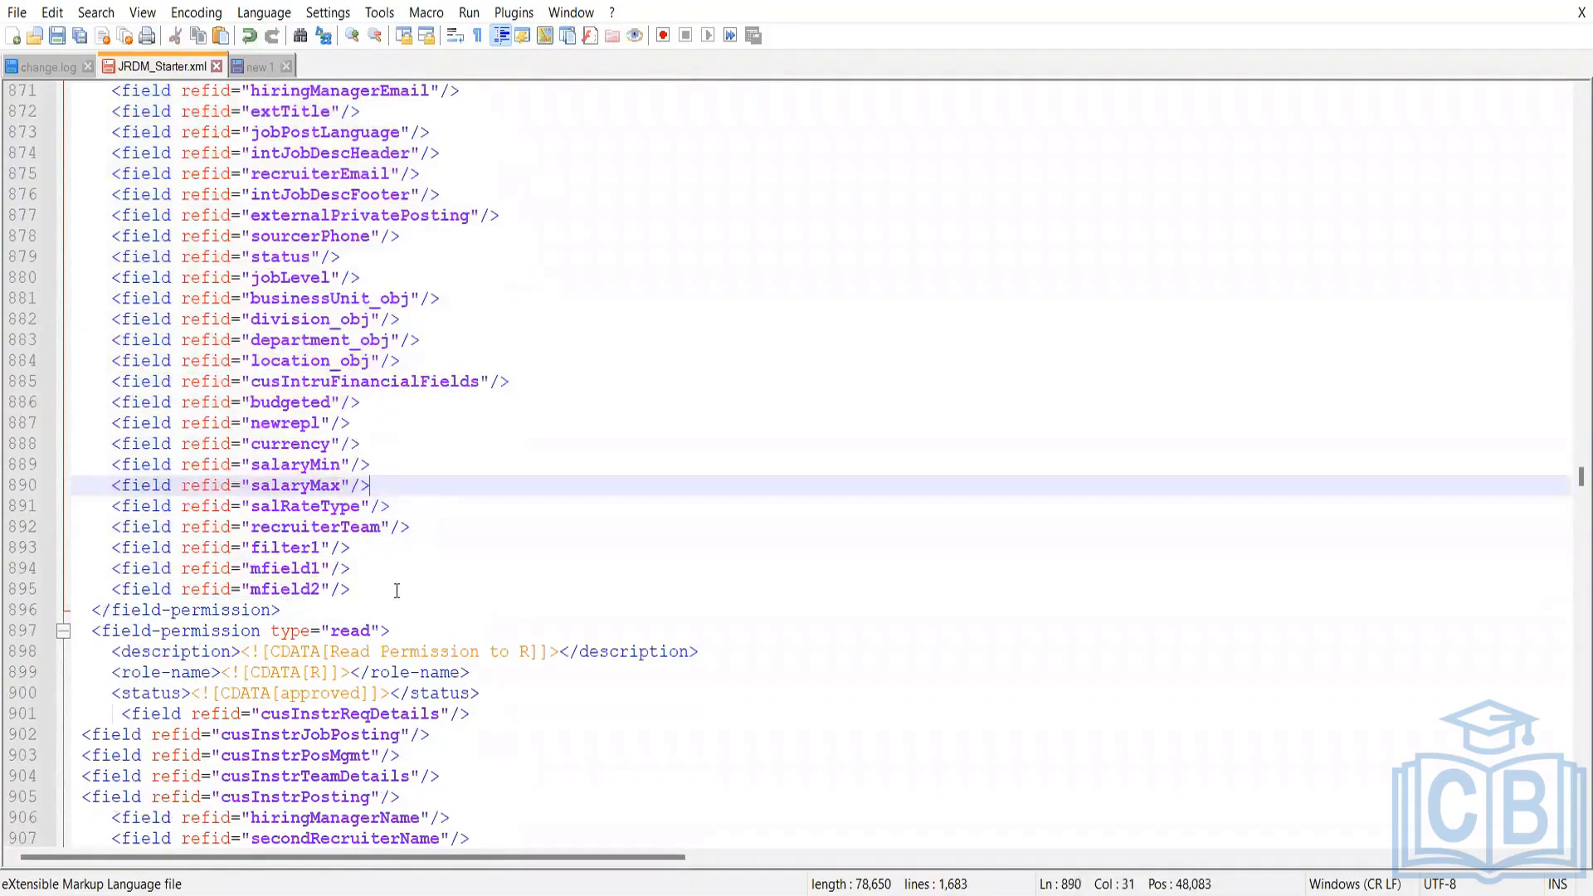
# Examine the remaining approved "read" blocks and the approved "write" blocks for roles such as R, G, W and Q.
pyautogui.scroll(-3, 390, 581)
pyautogui.scroll(-17, 312, 490)
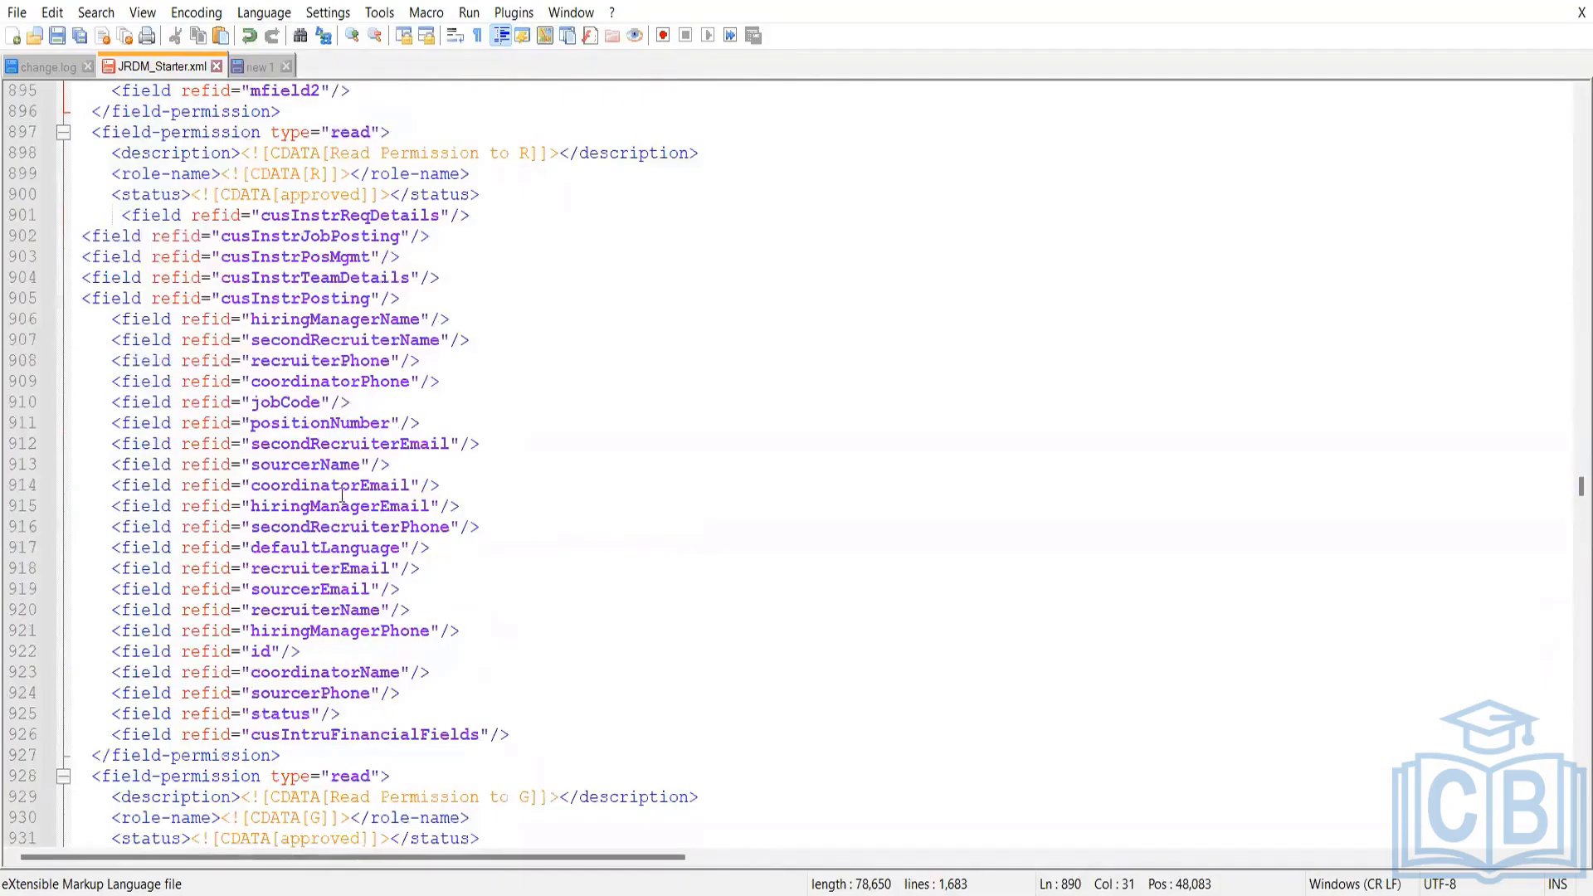
pyautogui.scroll(-20, 348, 490)
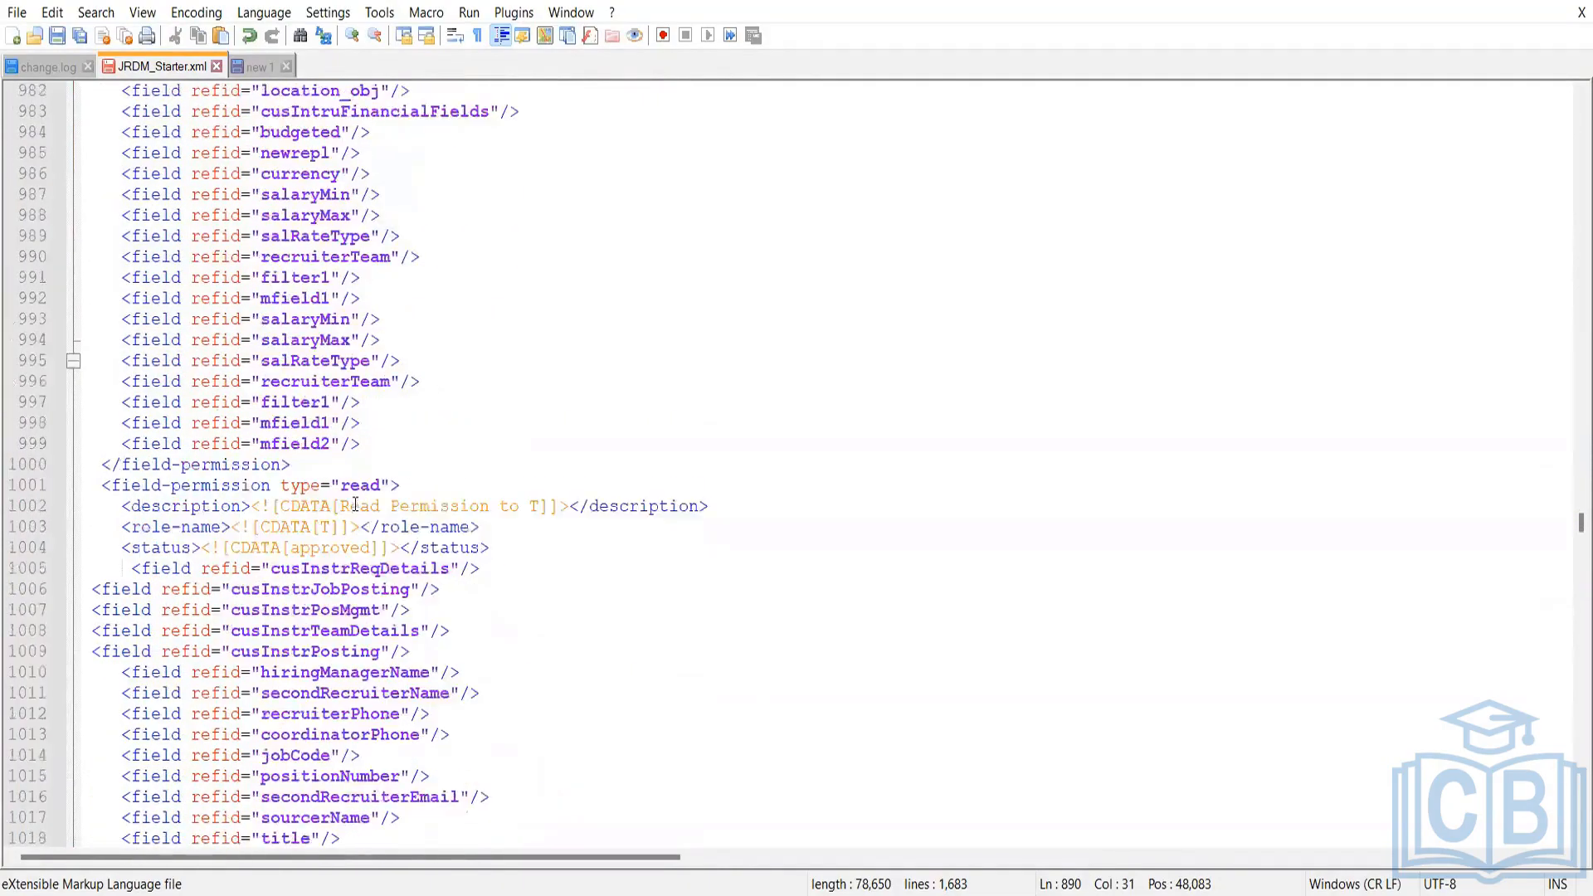
pyautogui.scroll(-20, 373, 504)
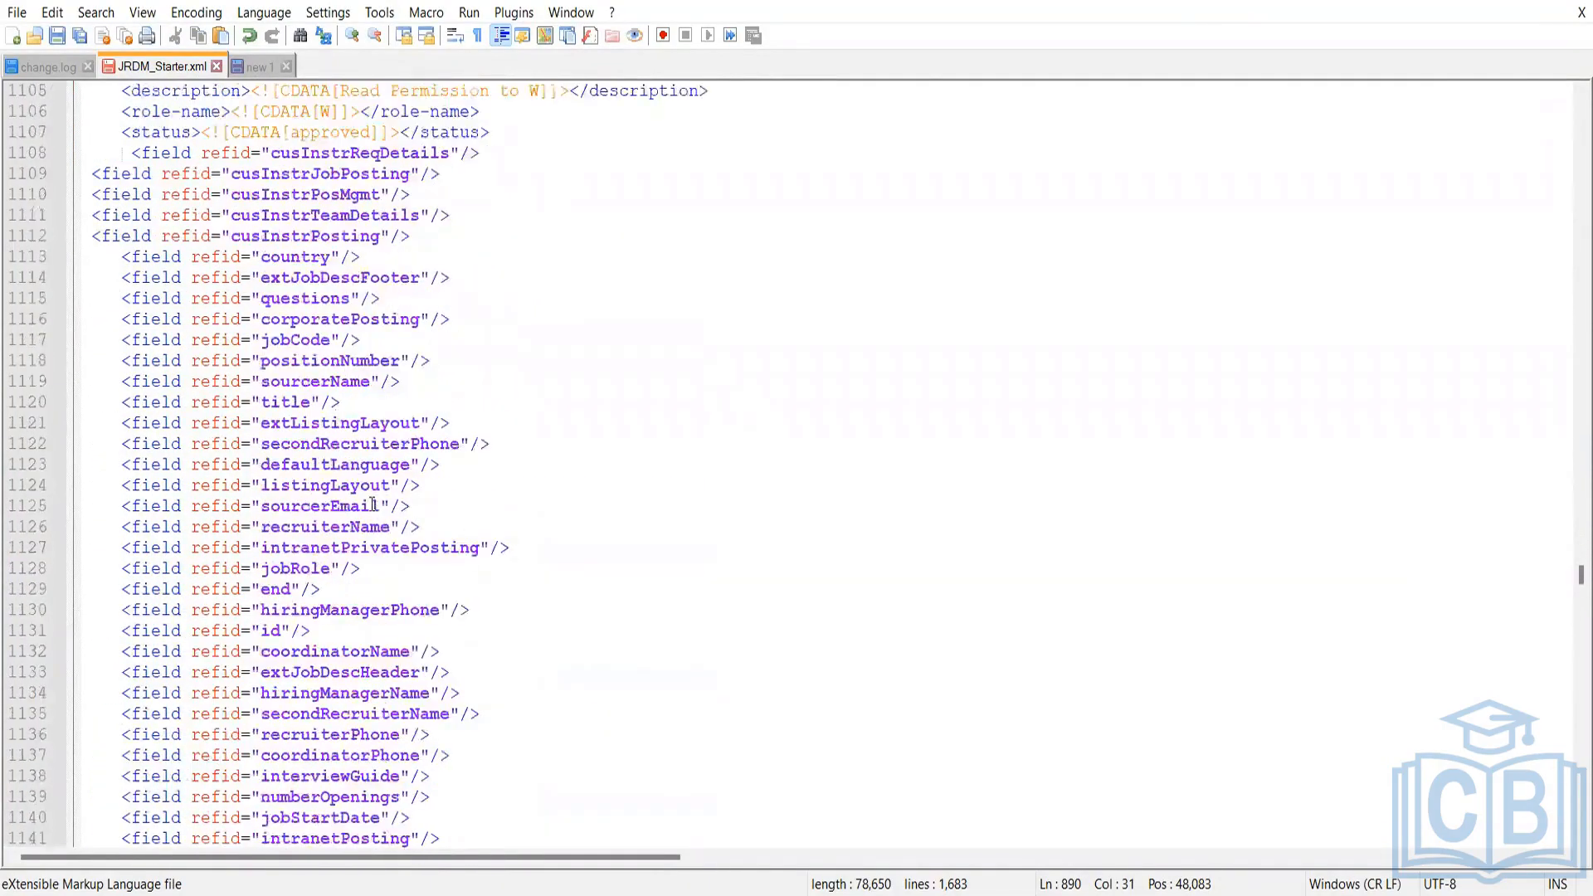
pyautogui.scroll(-18, 401, 415)
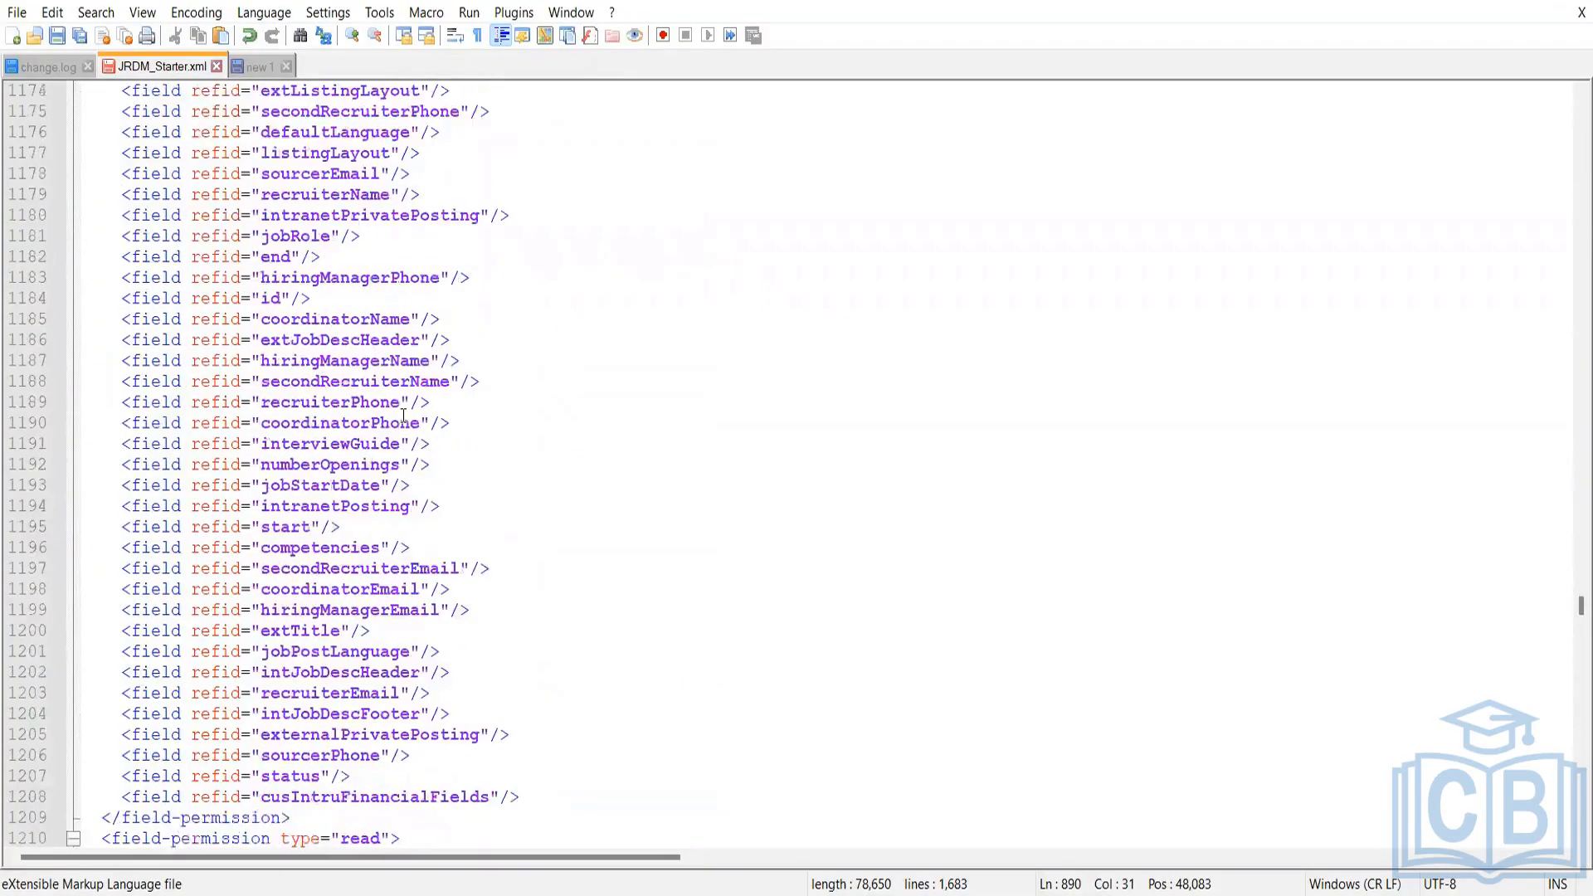
pyautogui.scroll(-8, 569, 371)
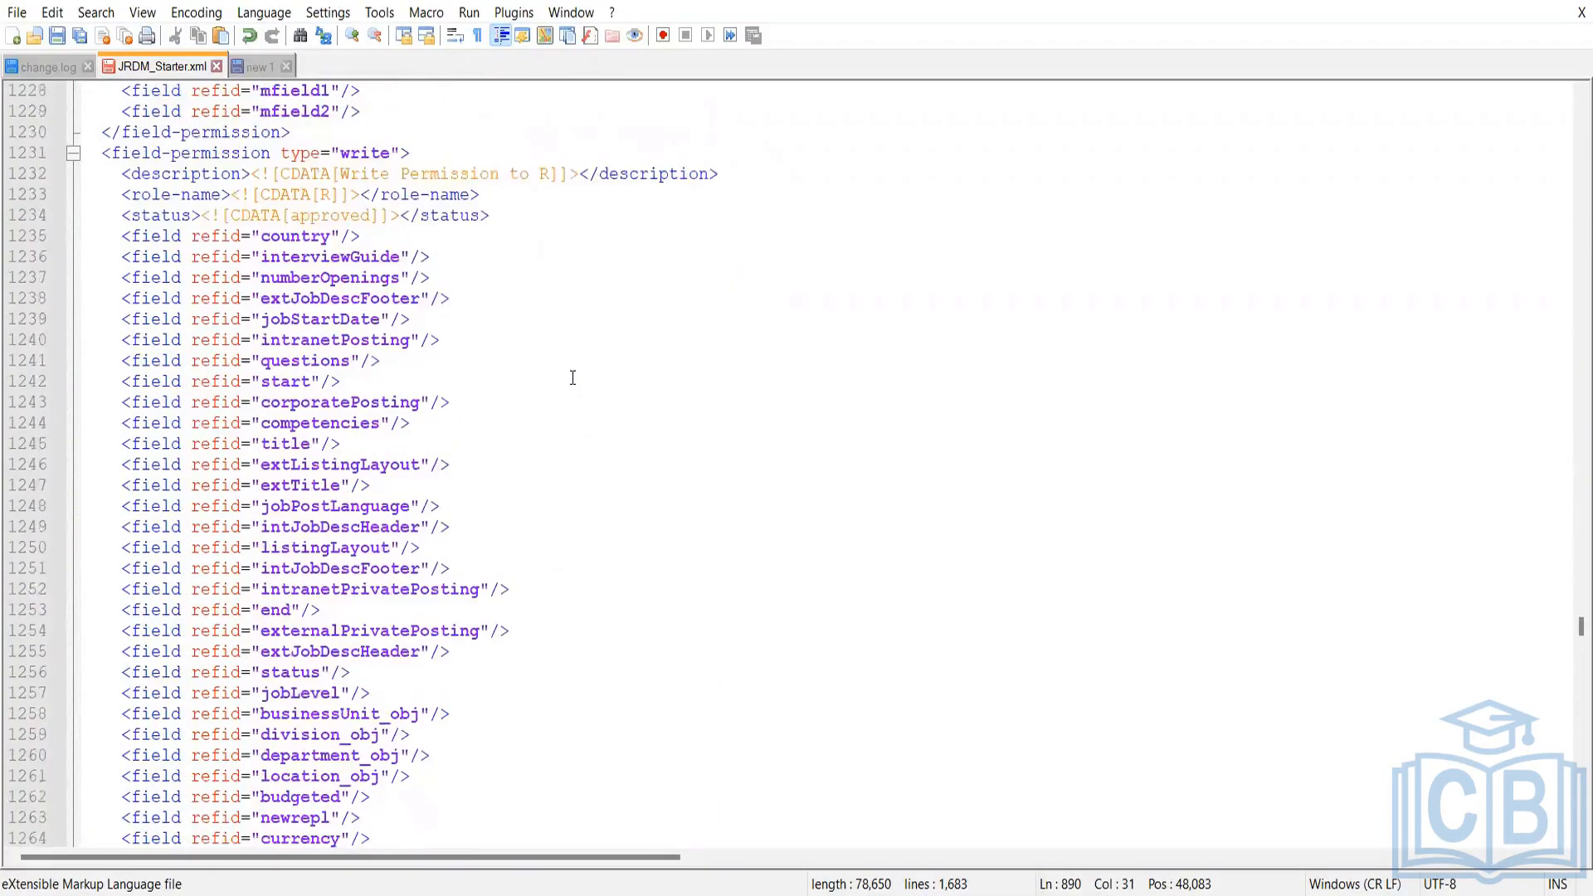
pyautogui.scroll(-9, 568, 381)
pyautogui.scroll(-7, 568, 381)
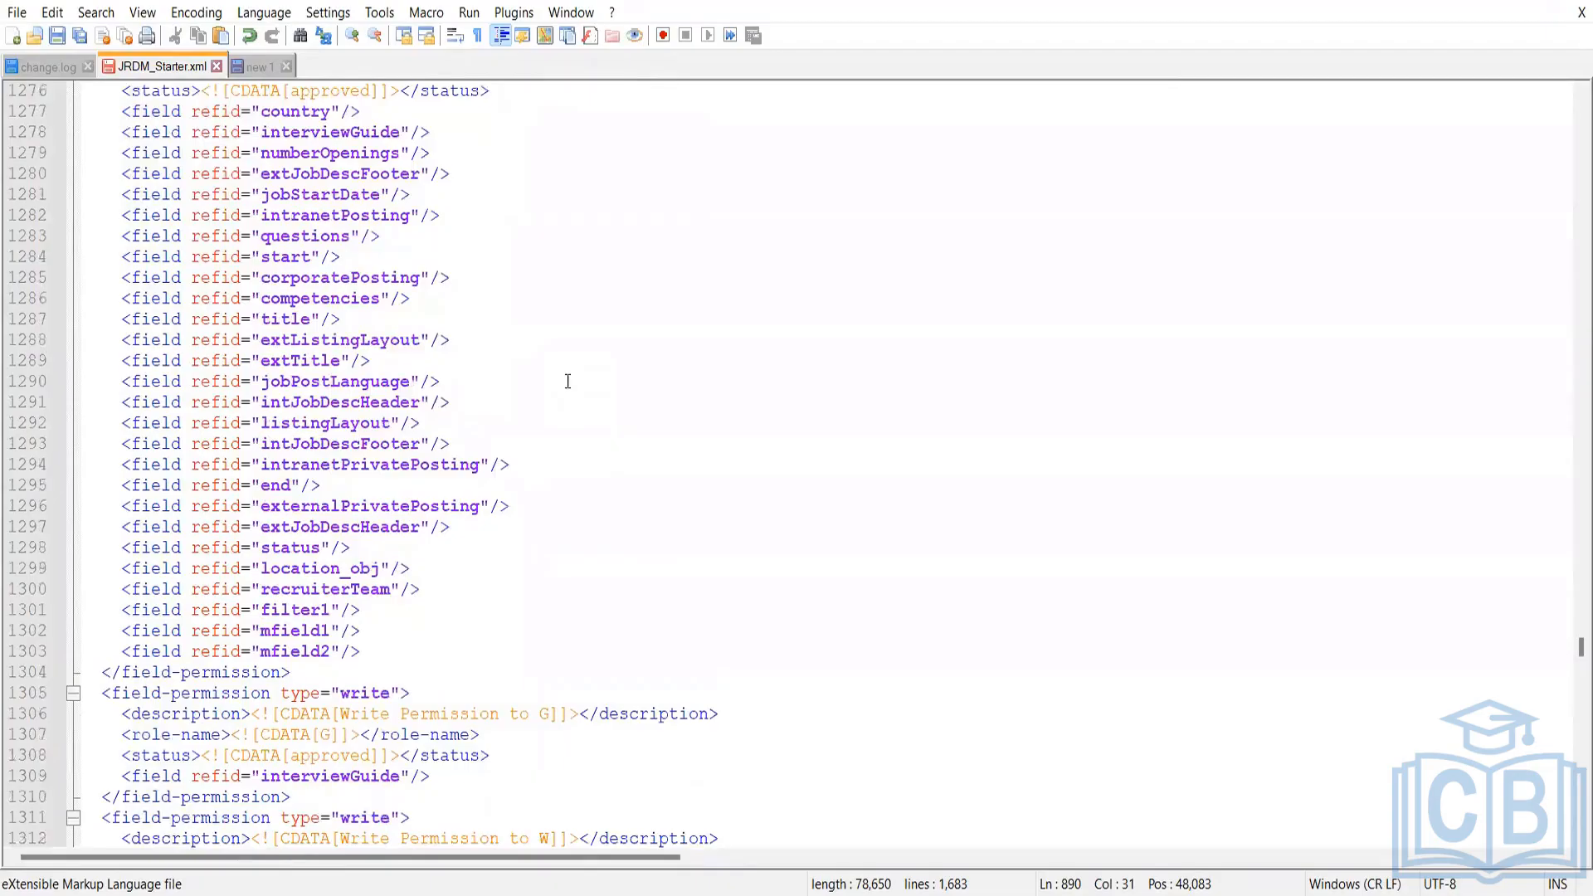
pyautogui.scroll(-6, 567, 381)
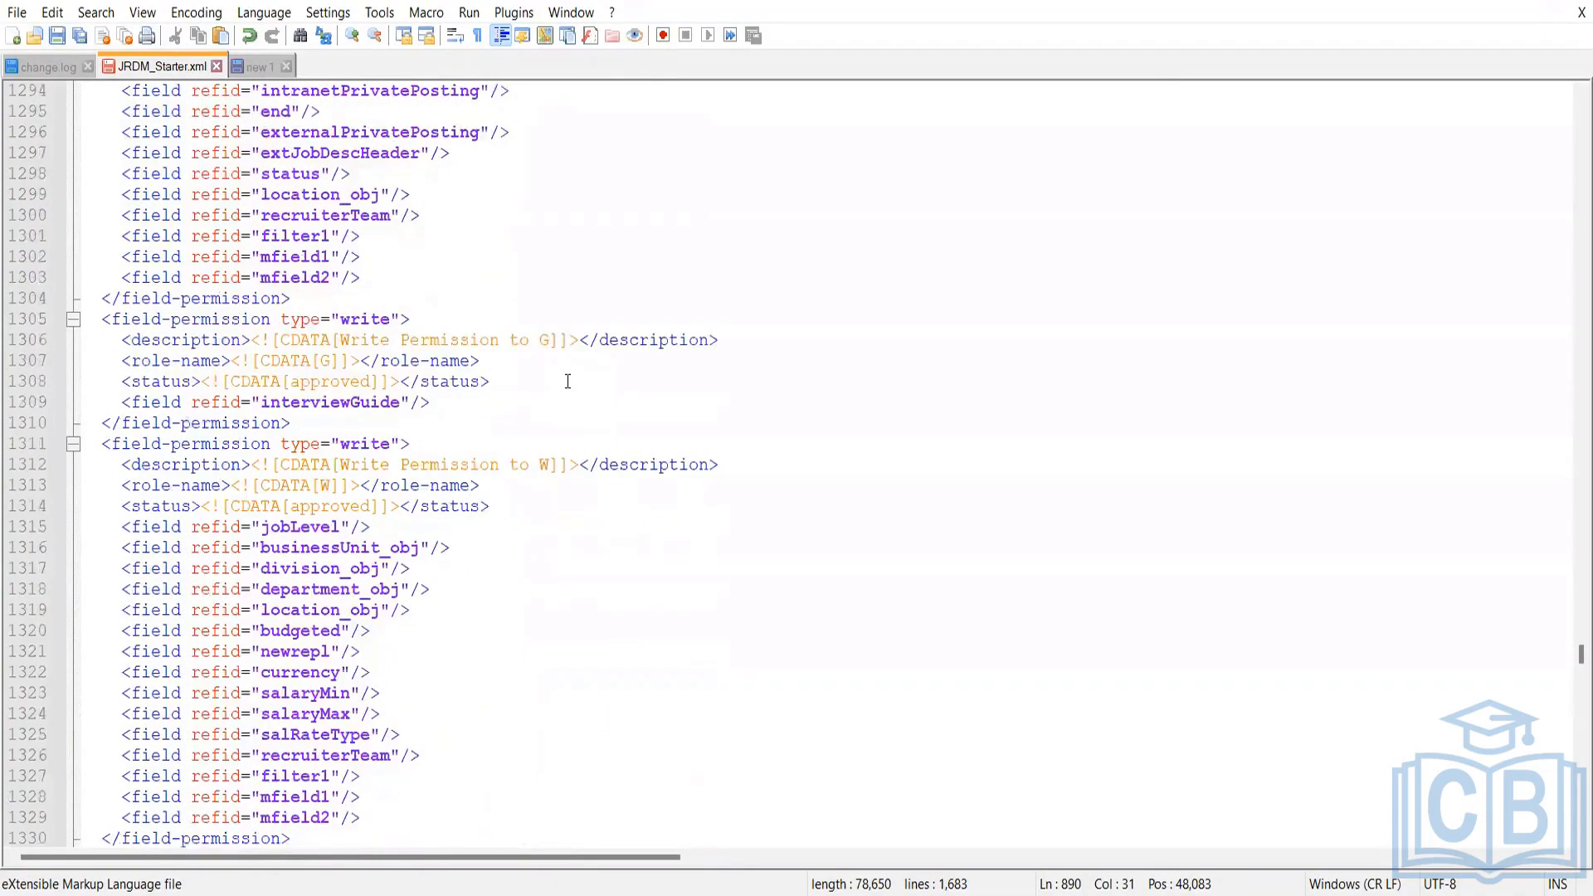
pyautogui.scroll(-13, 568, 381)
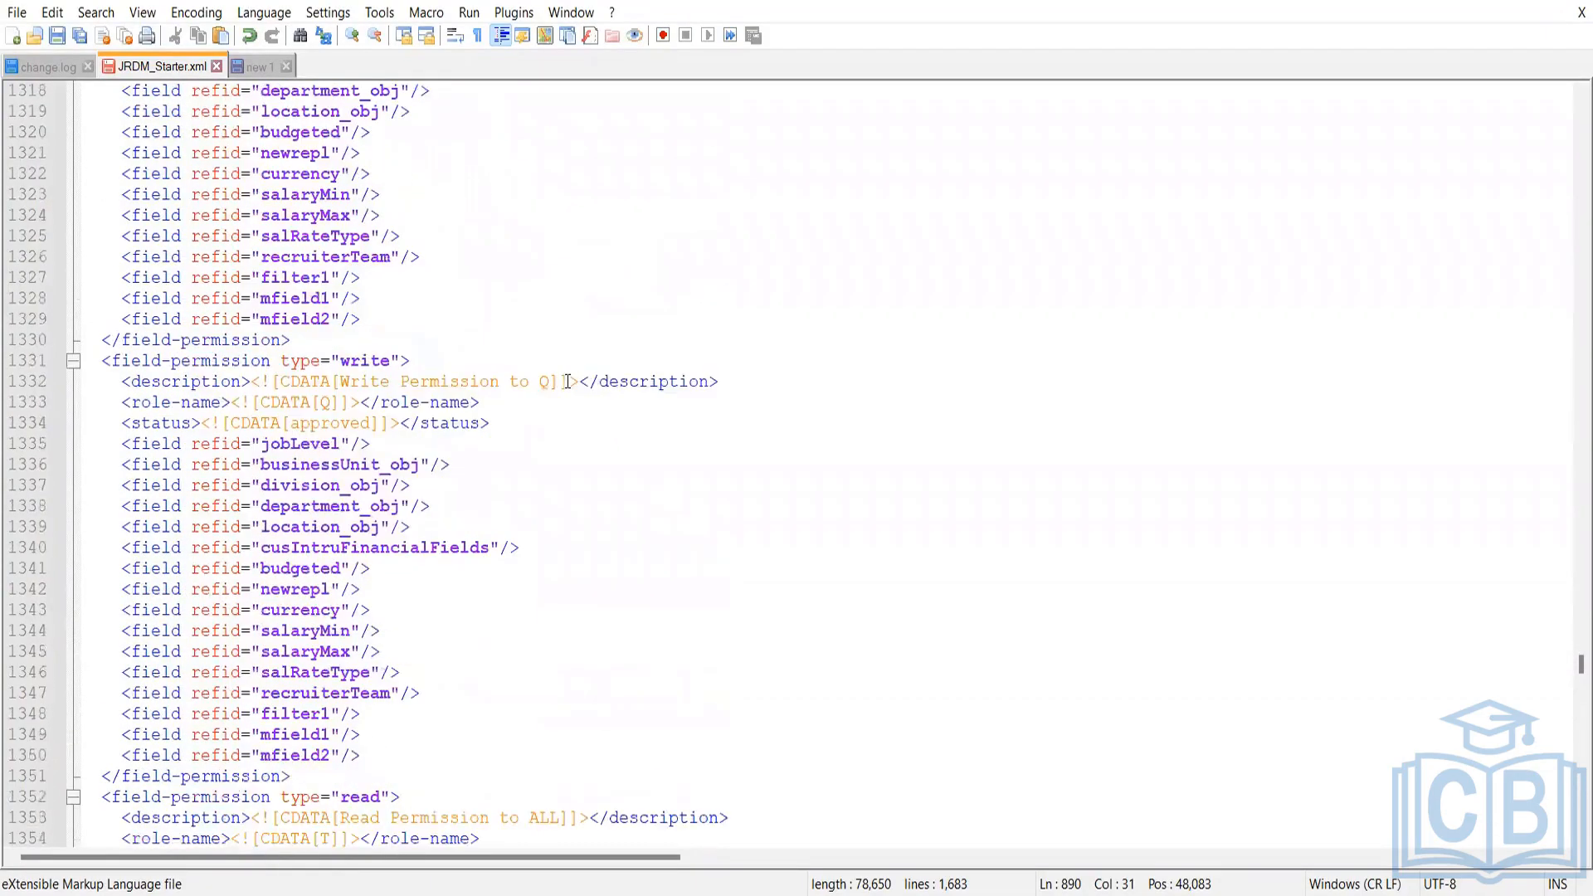
# Find the Super User Default Read Access block for role J in closed status and mark its "read" type and closed status.
pyautogui.scroll(-20, 564, 382)
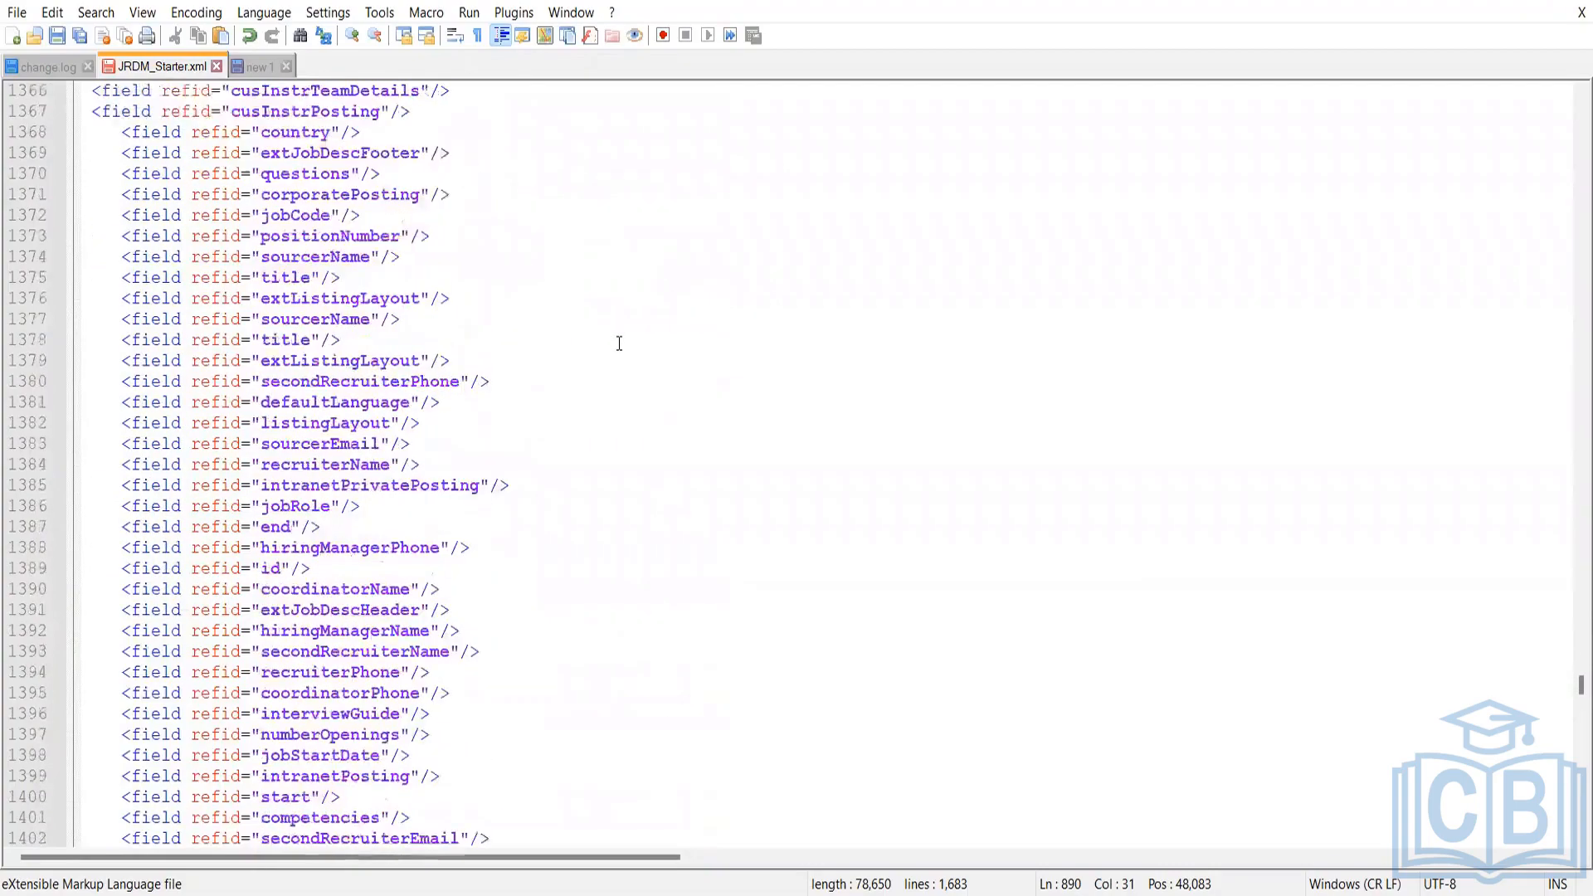
pyautogui.scroll(-13, 619, 343)
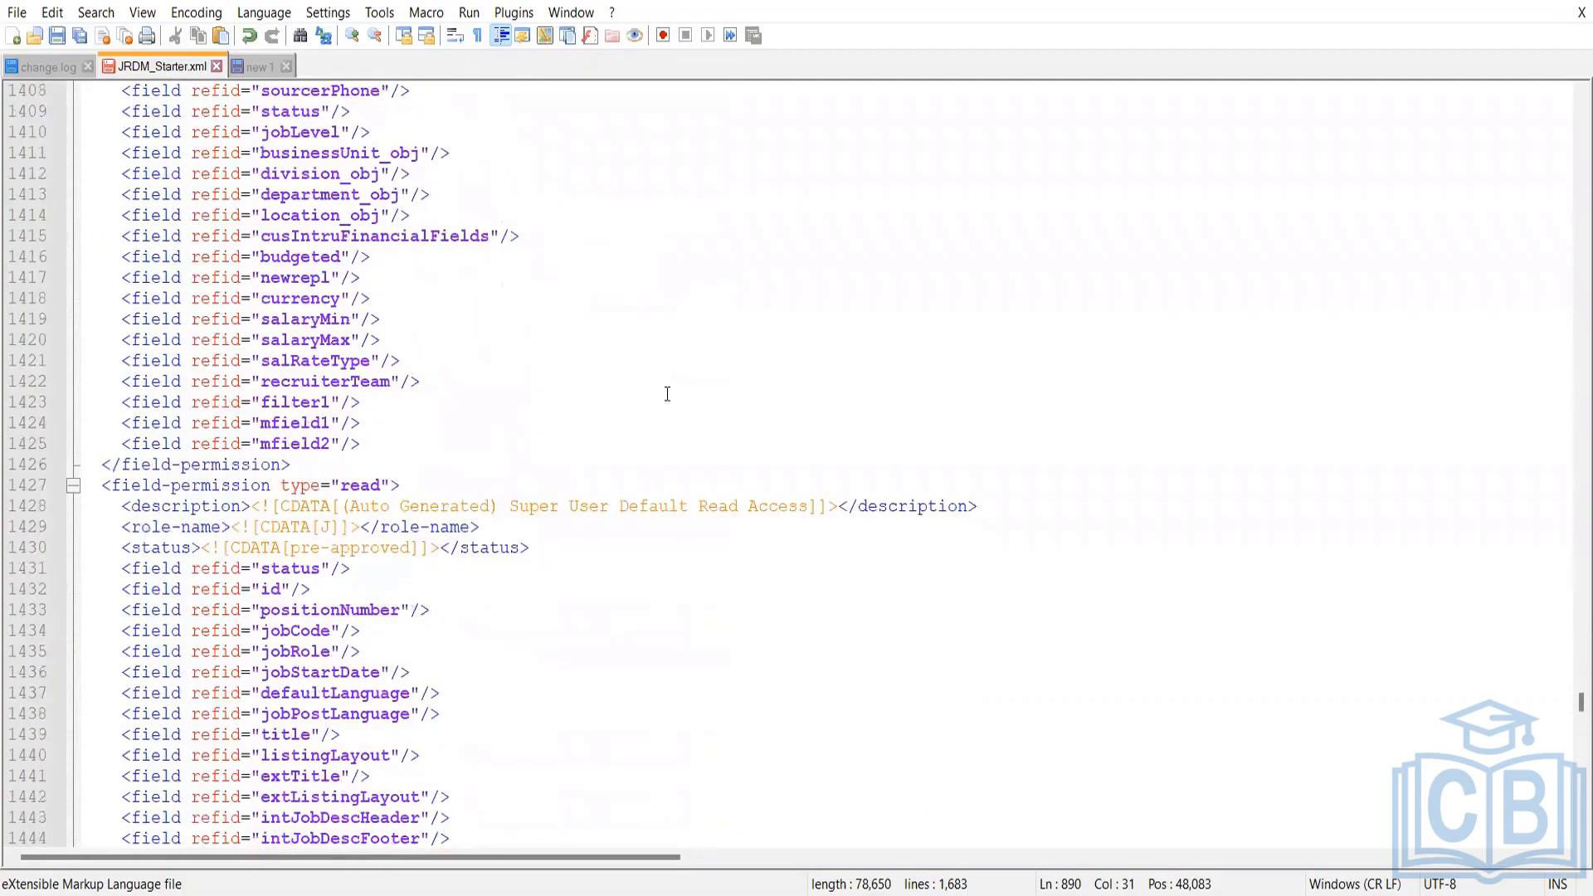
pyautogui.scroll(-20, 546, 481)
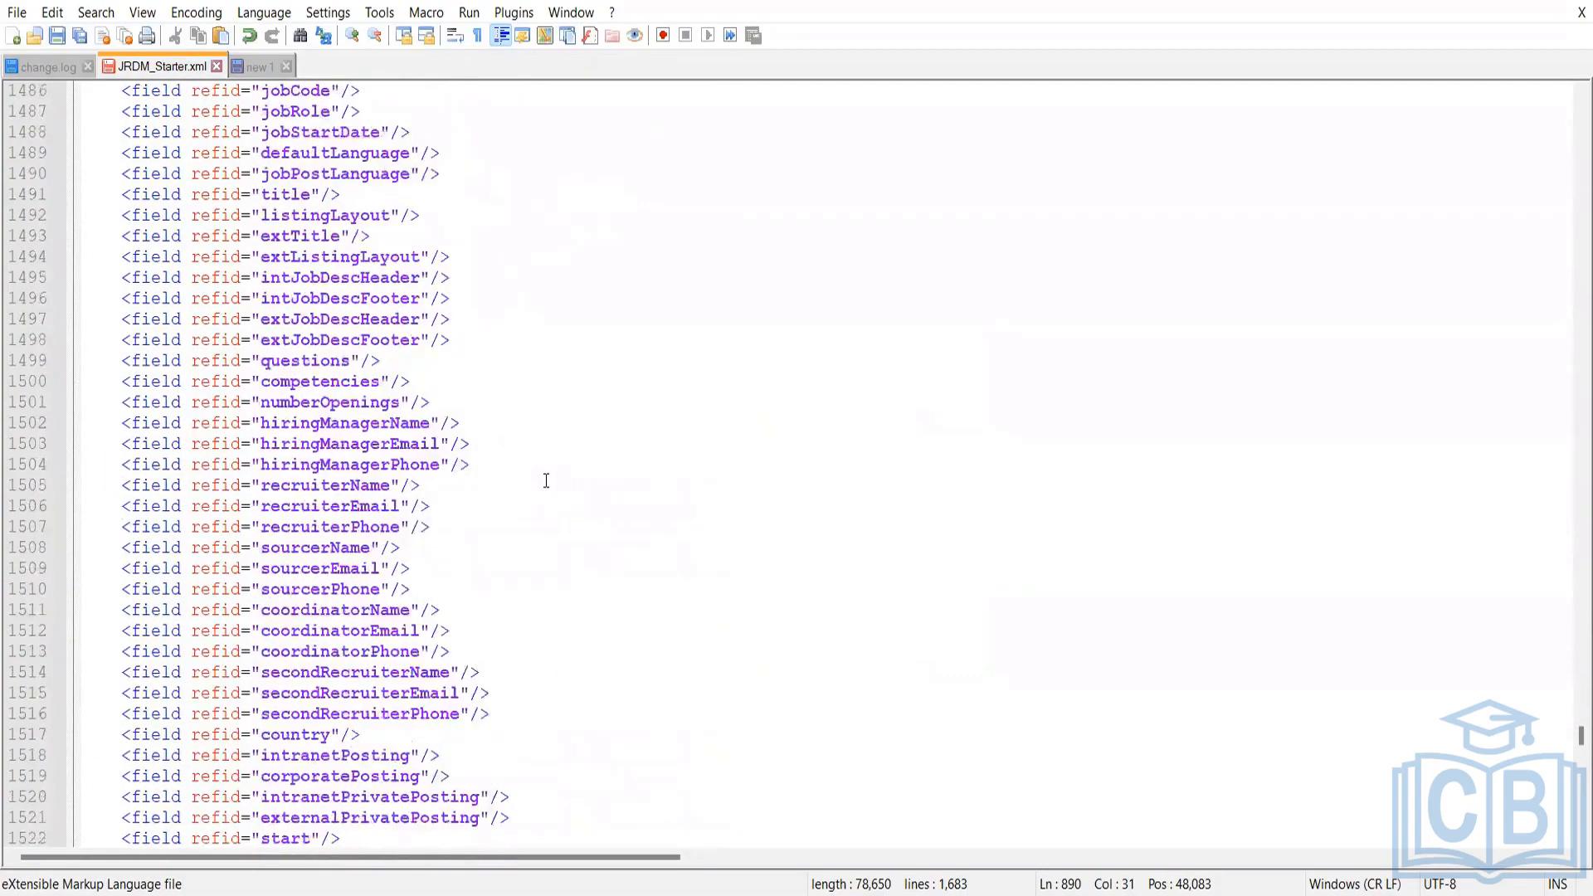
pyautogui.scroll(-3, 546, 481)
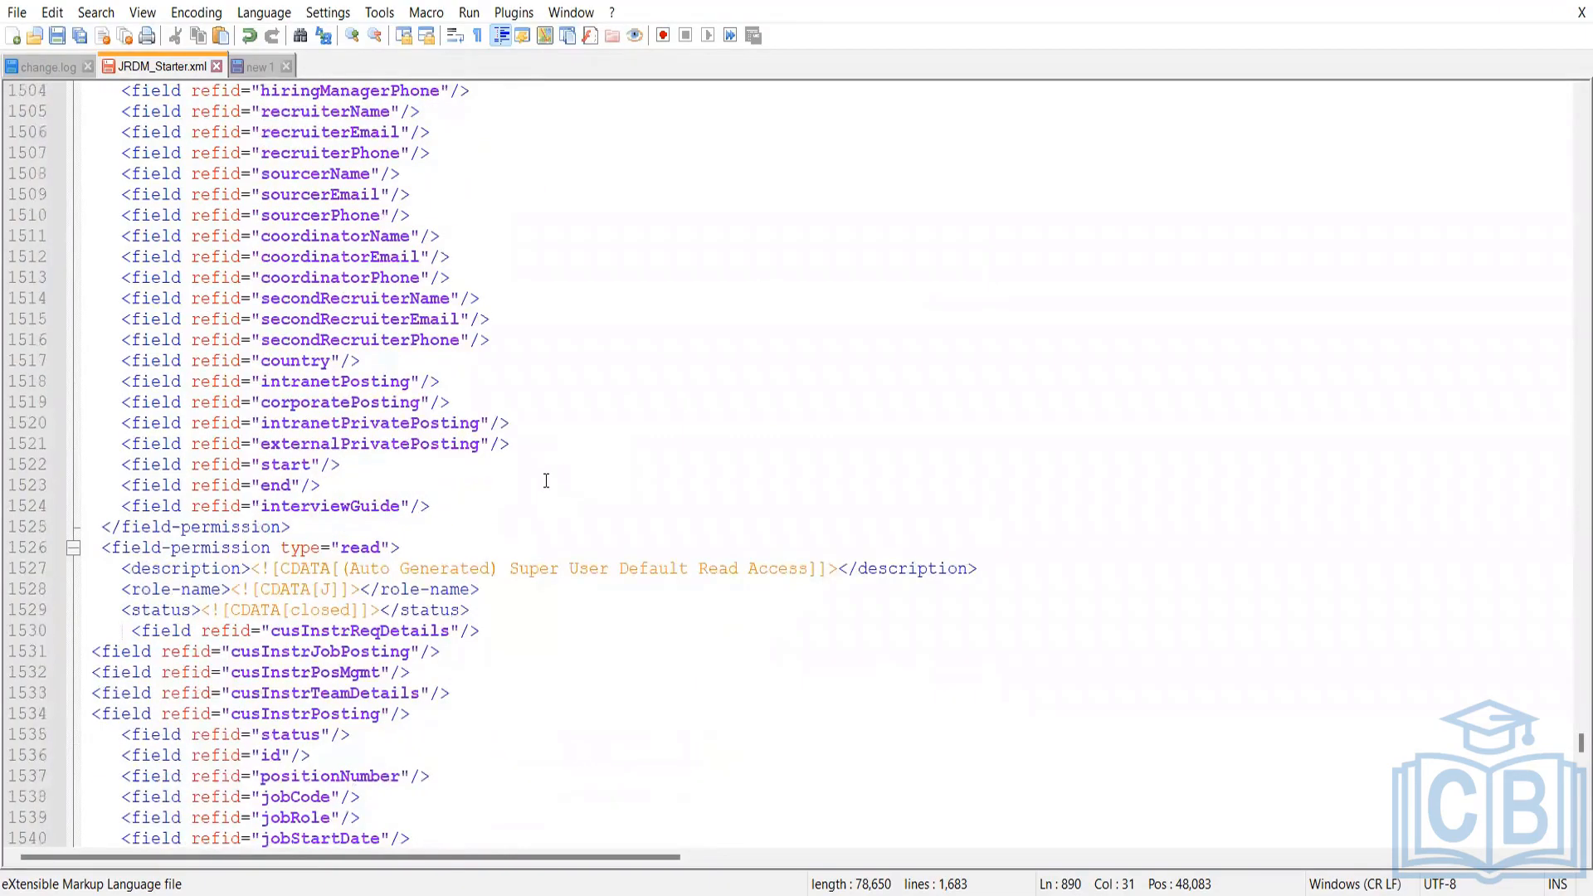
pyautogui.scroll(-3, 546, 481)
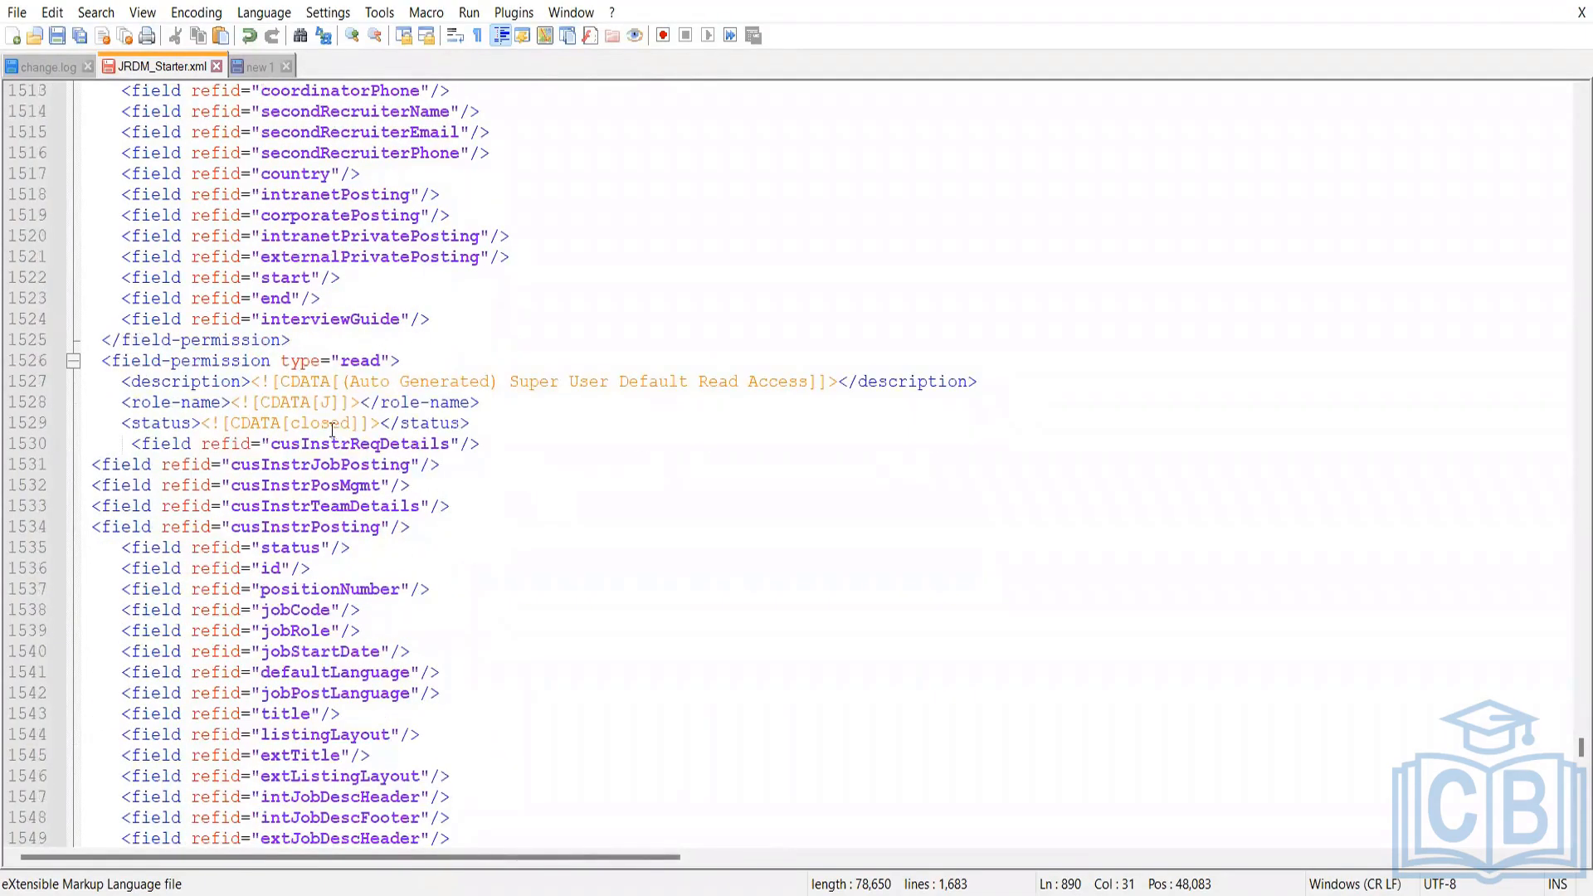
pyautogui.click(332, 422)
pyautogui.click(360, 360)
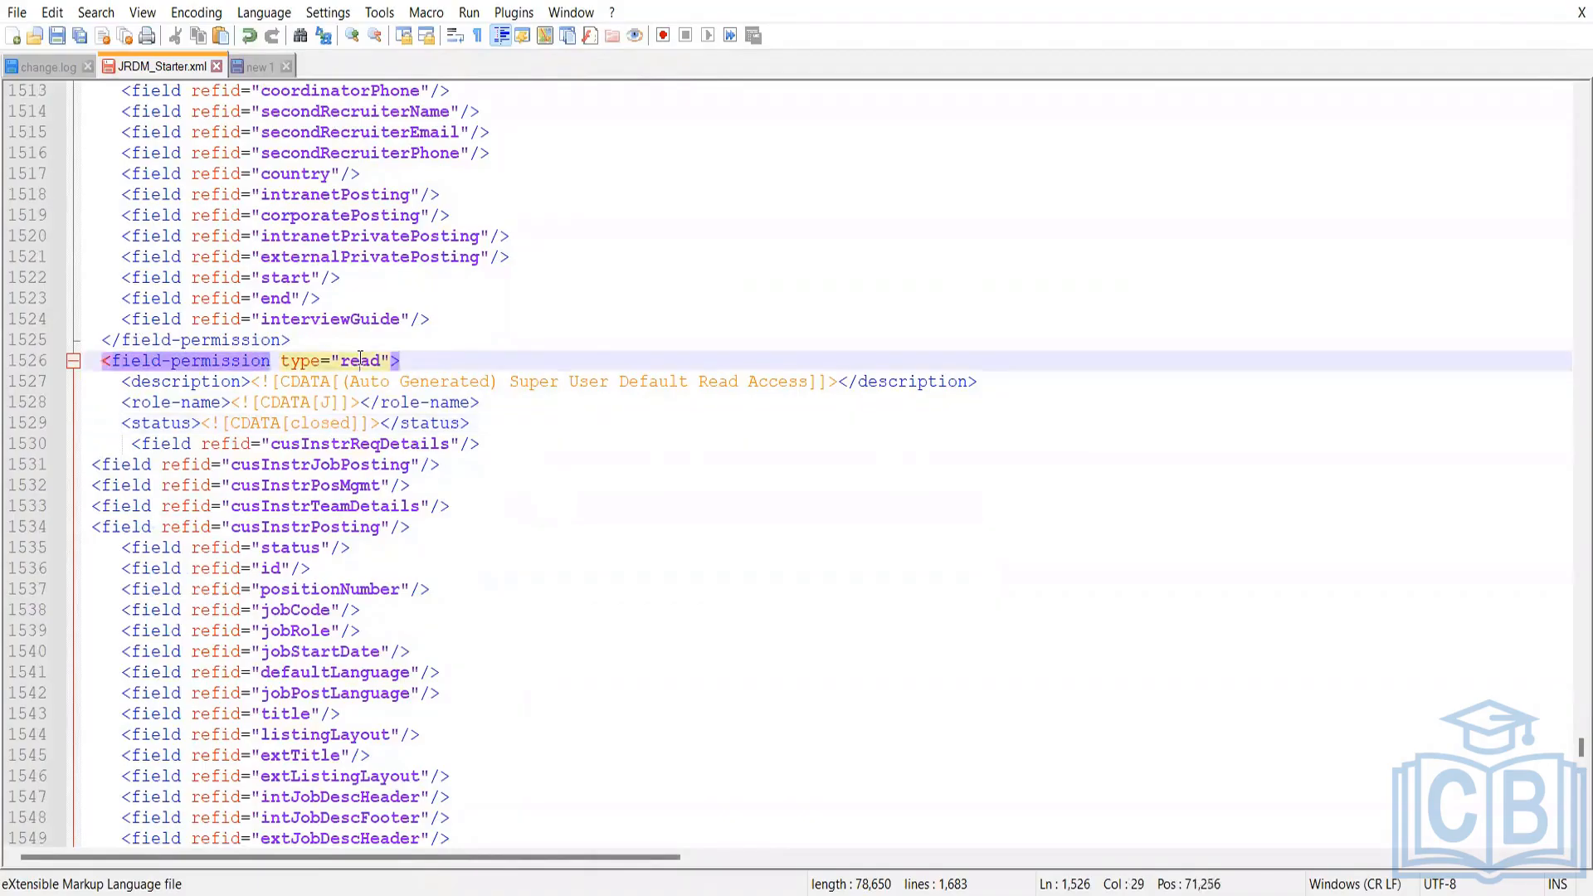
pyautogui.press('Left')
pyautogui.doubleClick(330, 422)
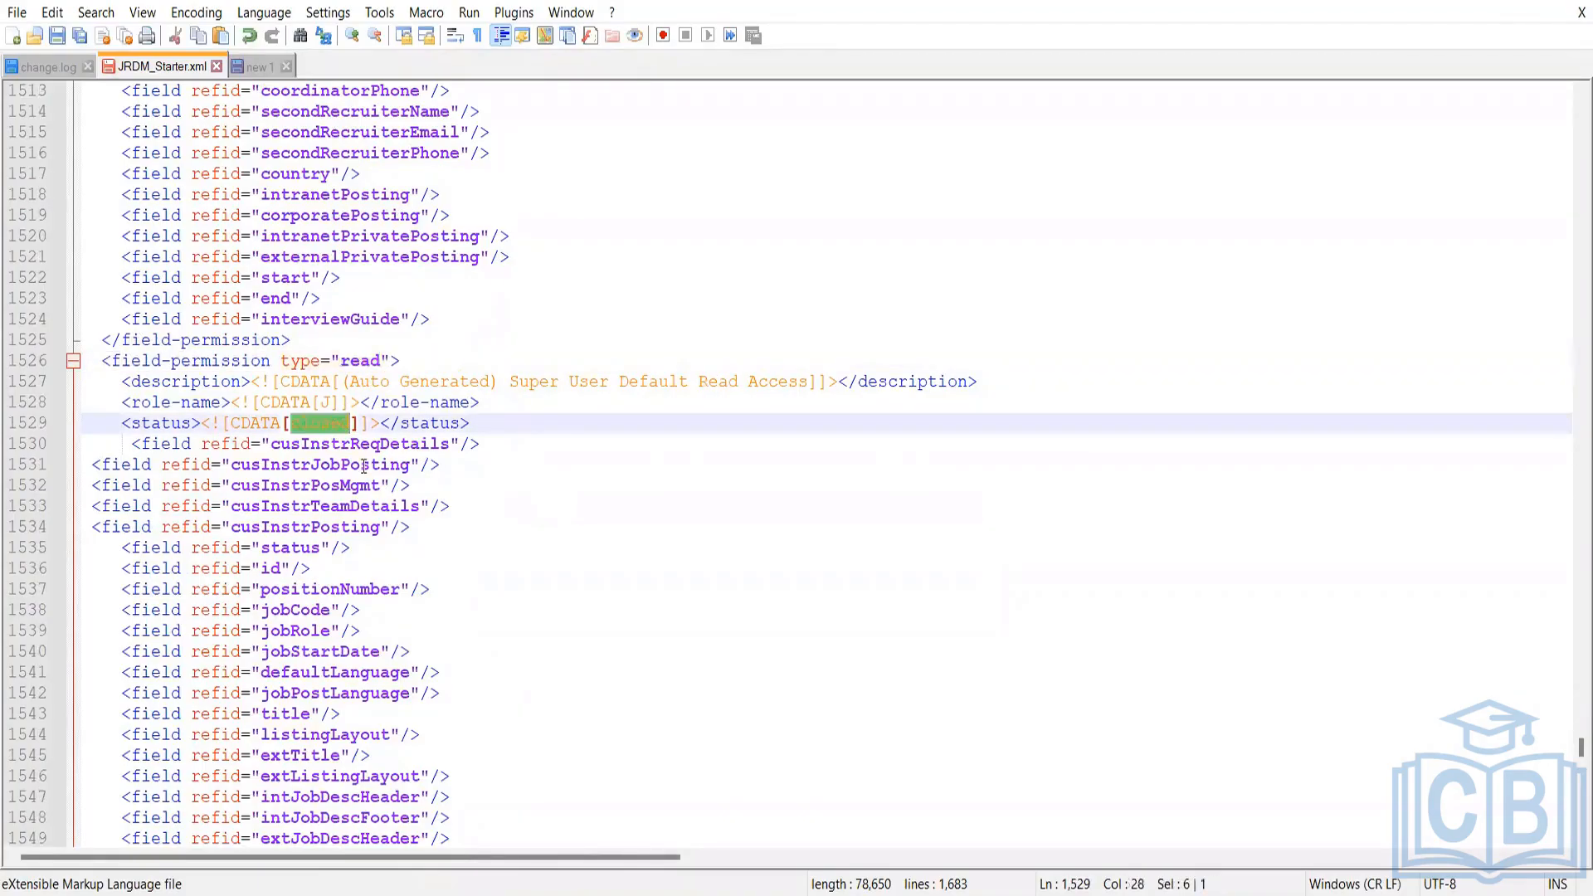
# Clear the closed-status highlight and look through the fields of role J's closed "read" block down to interviewGuide and back.
pyautogui.click(559, 512)
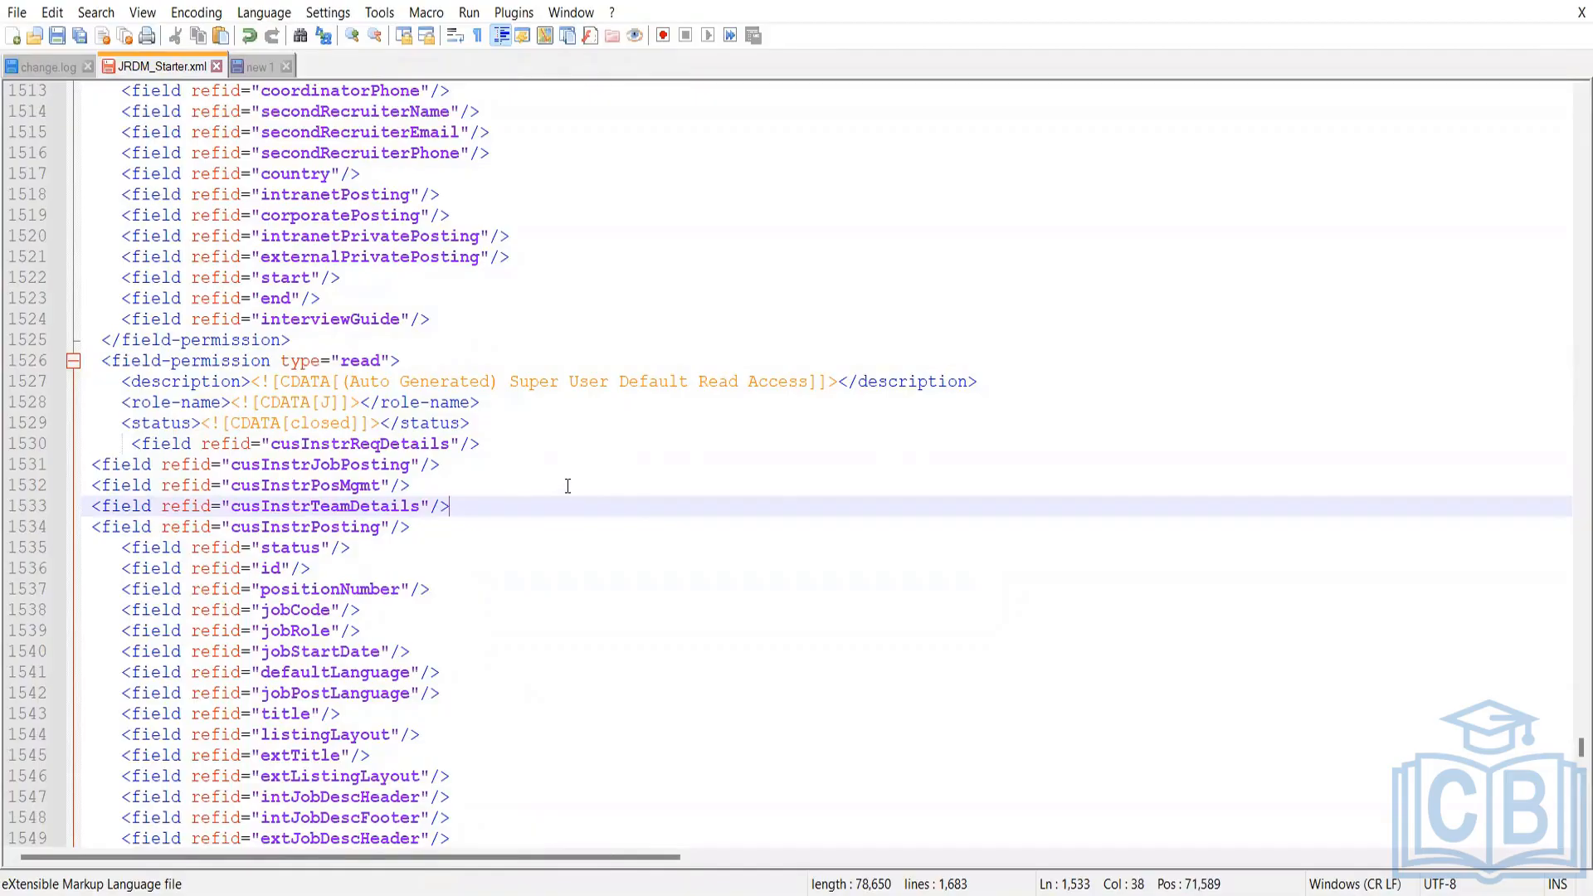
pyautogui.scroll(-11, 561, 486)
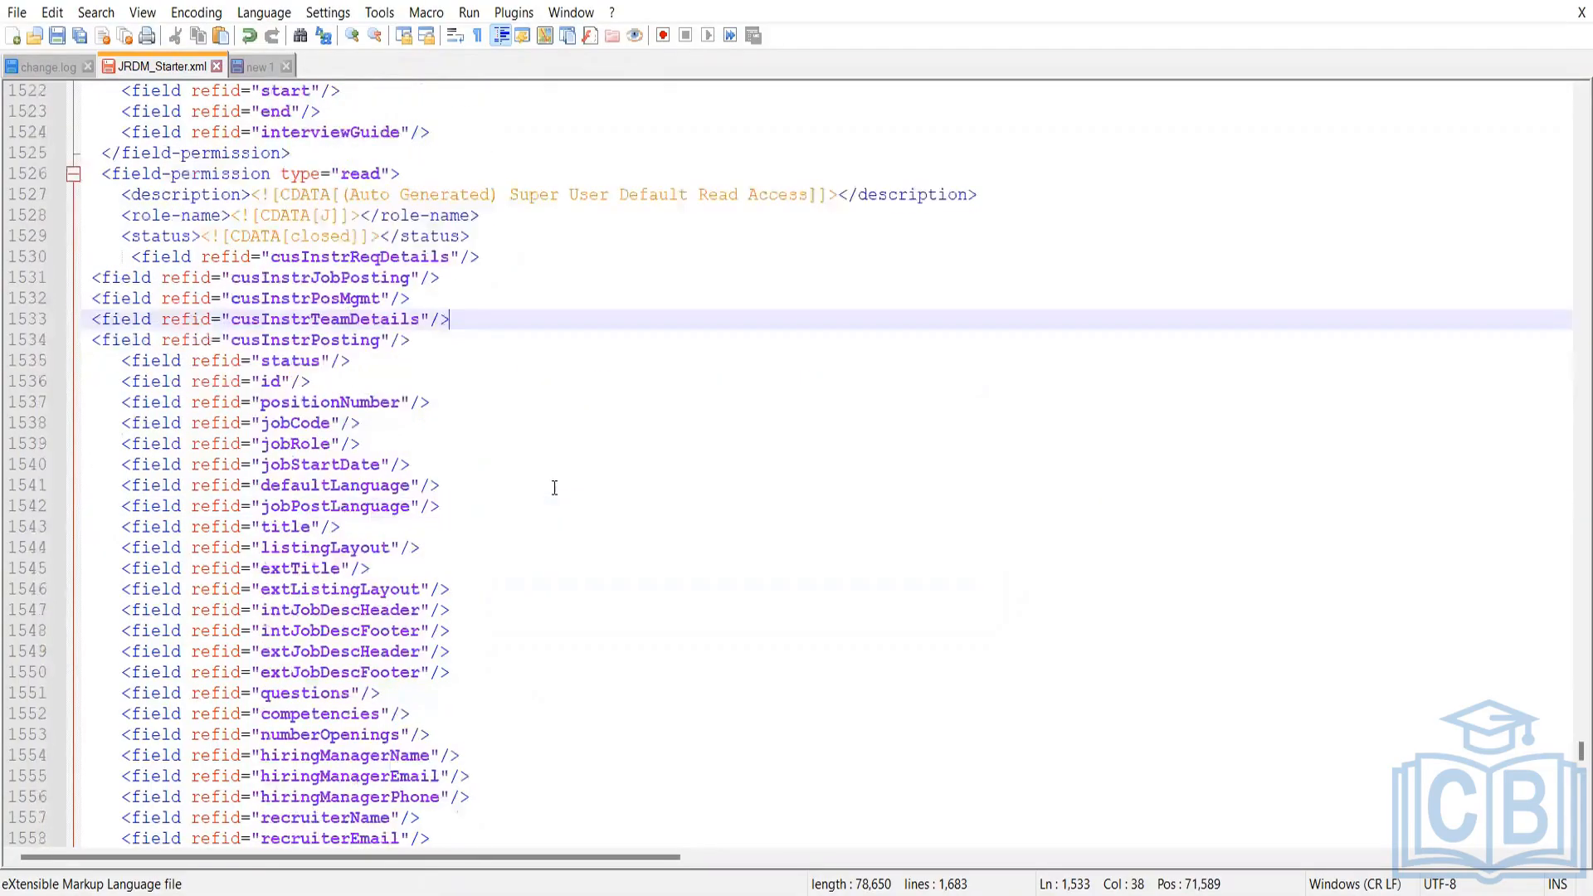
pyautogui.scroll(-6, 554, 488)
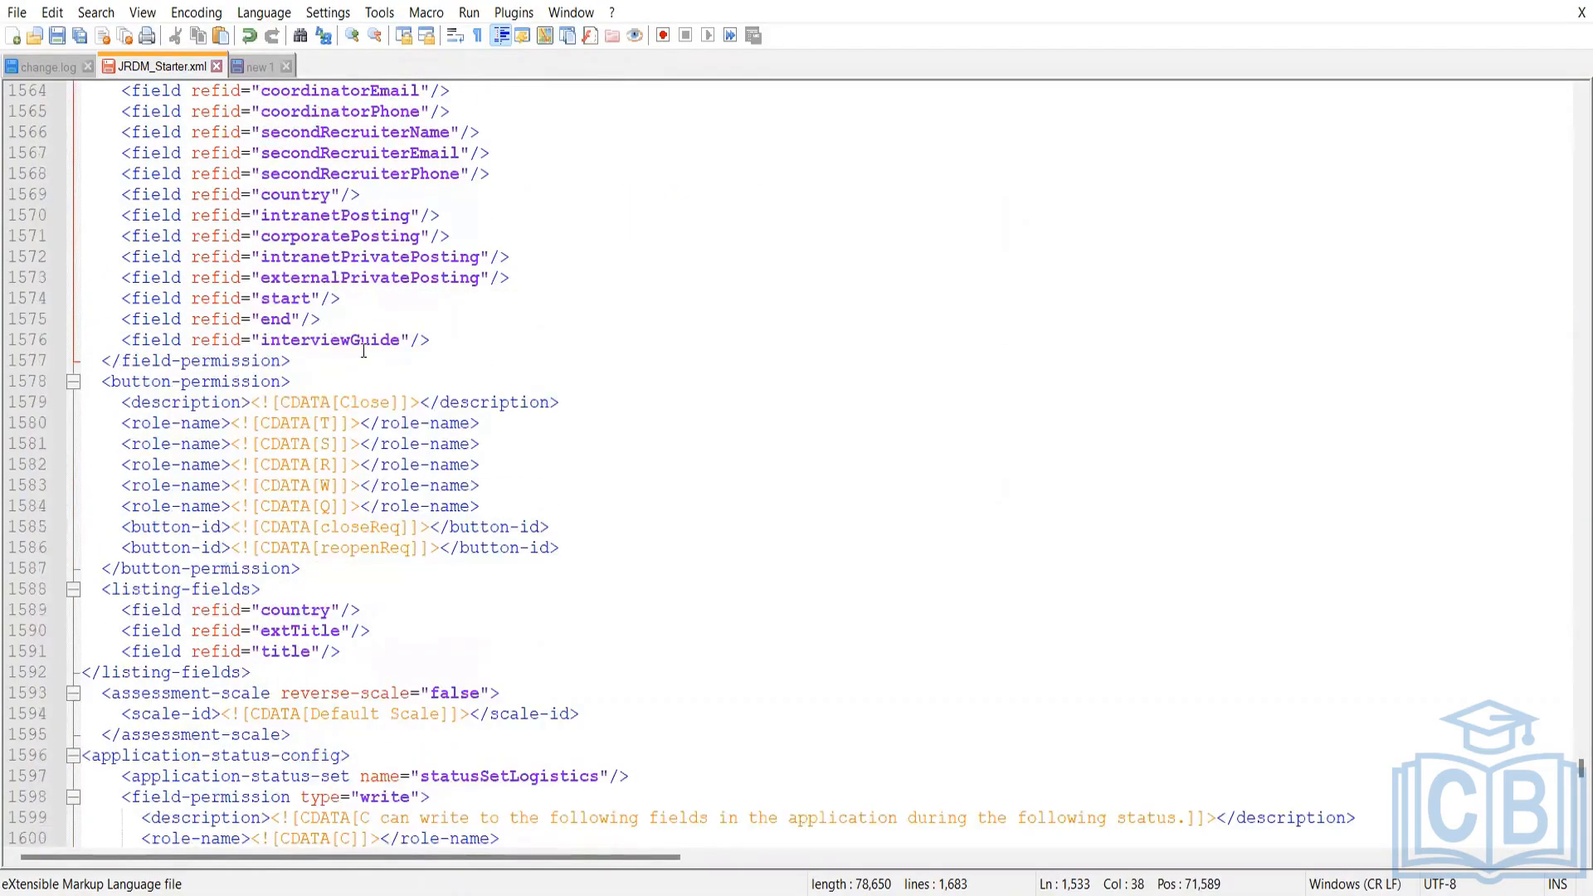
pyautogui.scroll(10, 411, 407)
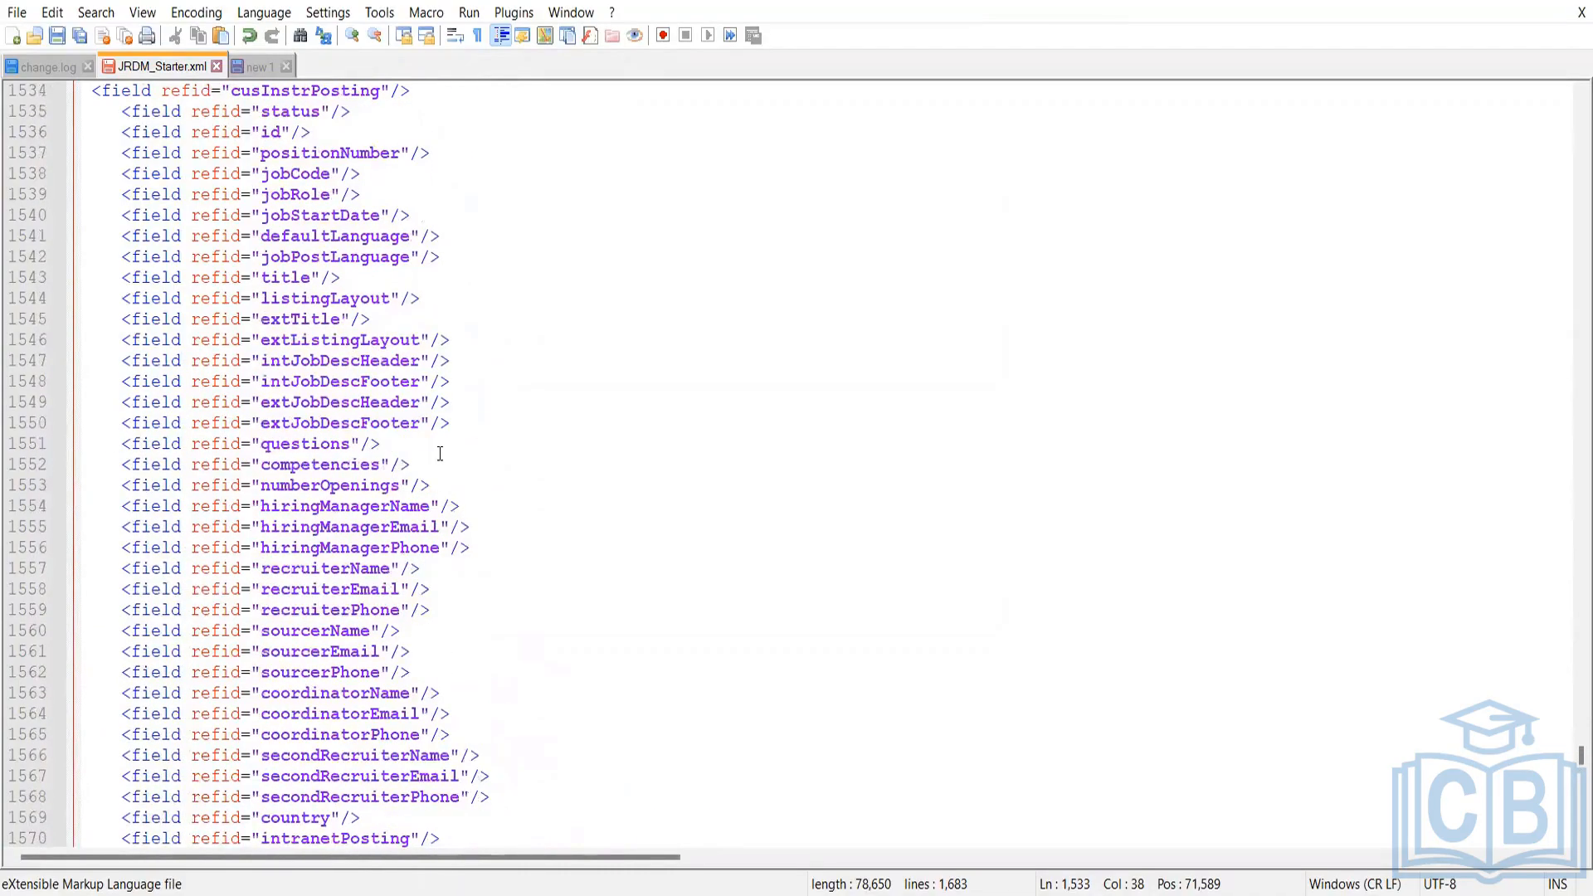
pyautogui.scroll(8, 439, 453)
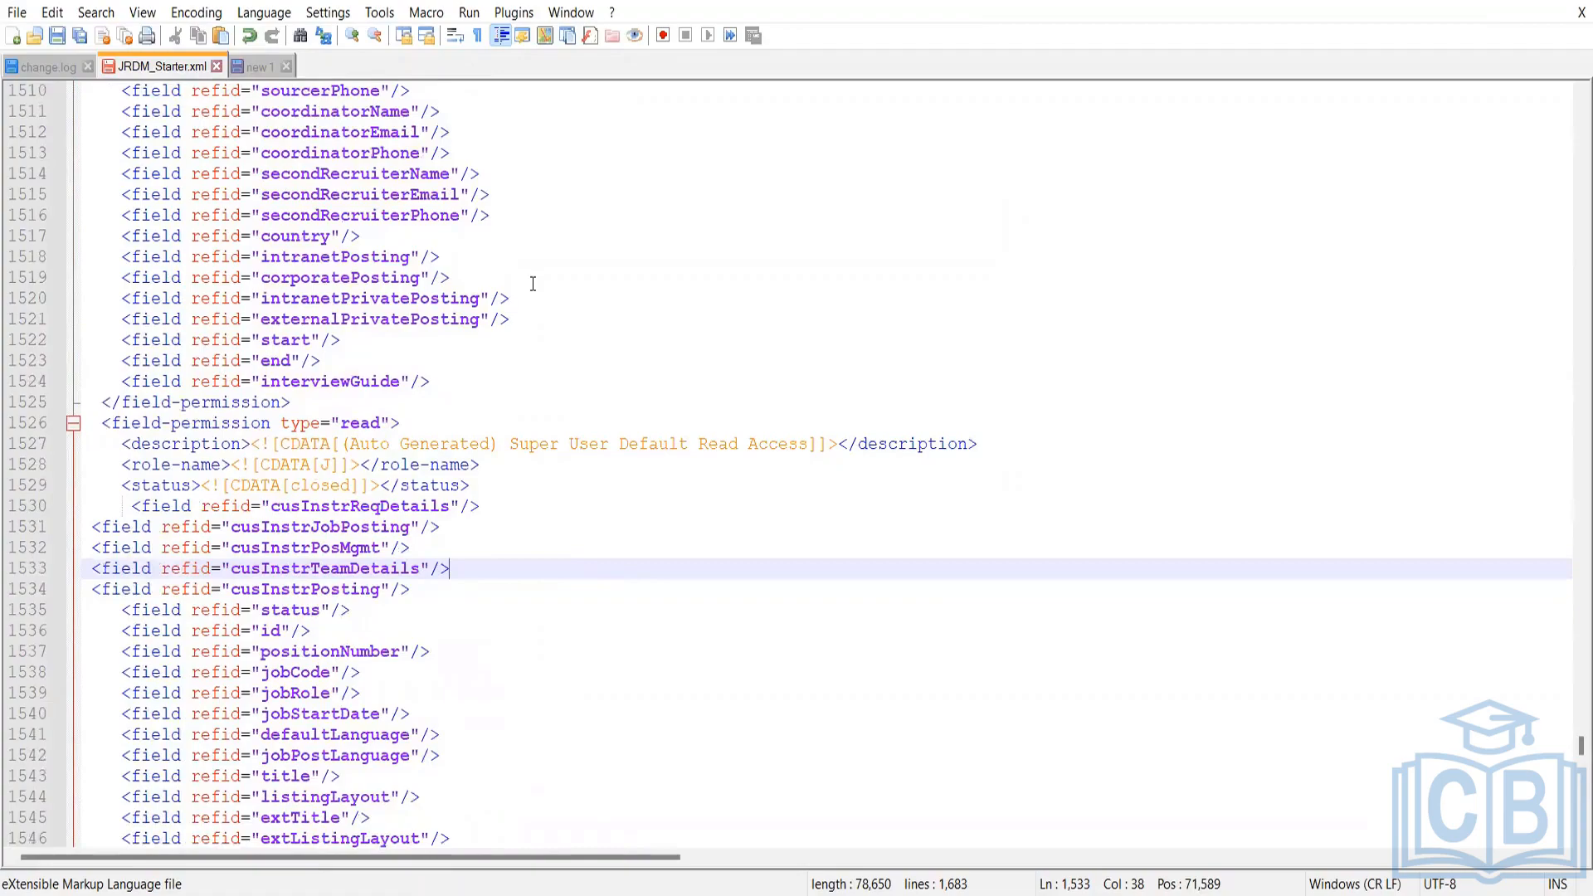
pyautogui.scroll(2, 532, 284)
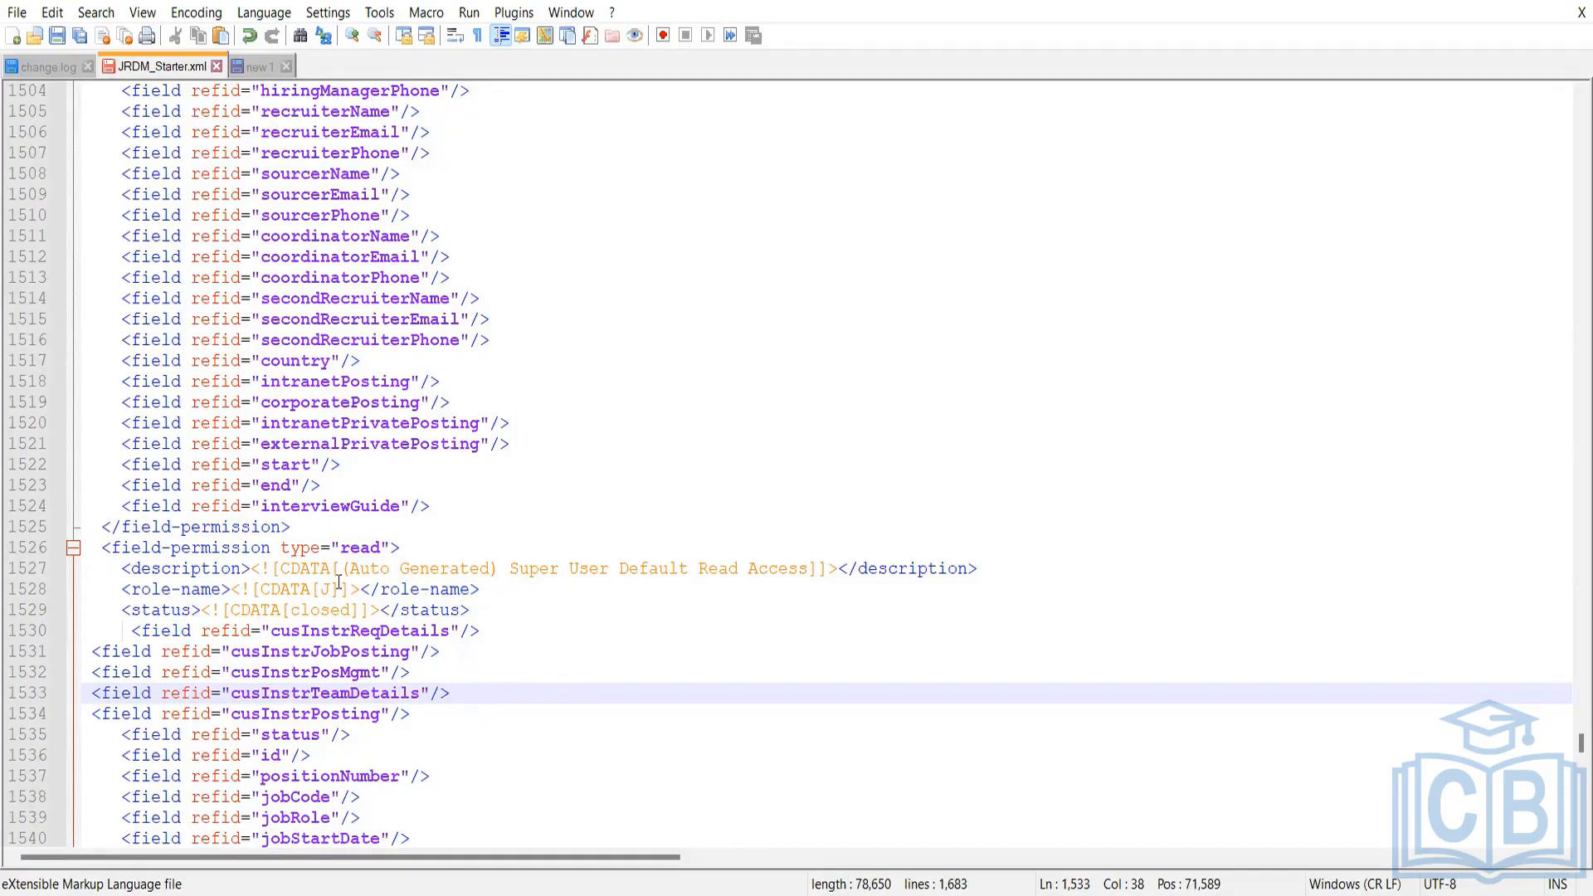
# Highlight role J and the "(Auto Generated)" text in the Super User Default Read Access block, and clear the highlight.
pyautogui.moveTo(336, 585); pyautogui.dragTo(321, 586)
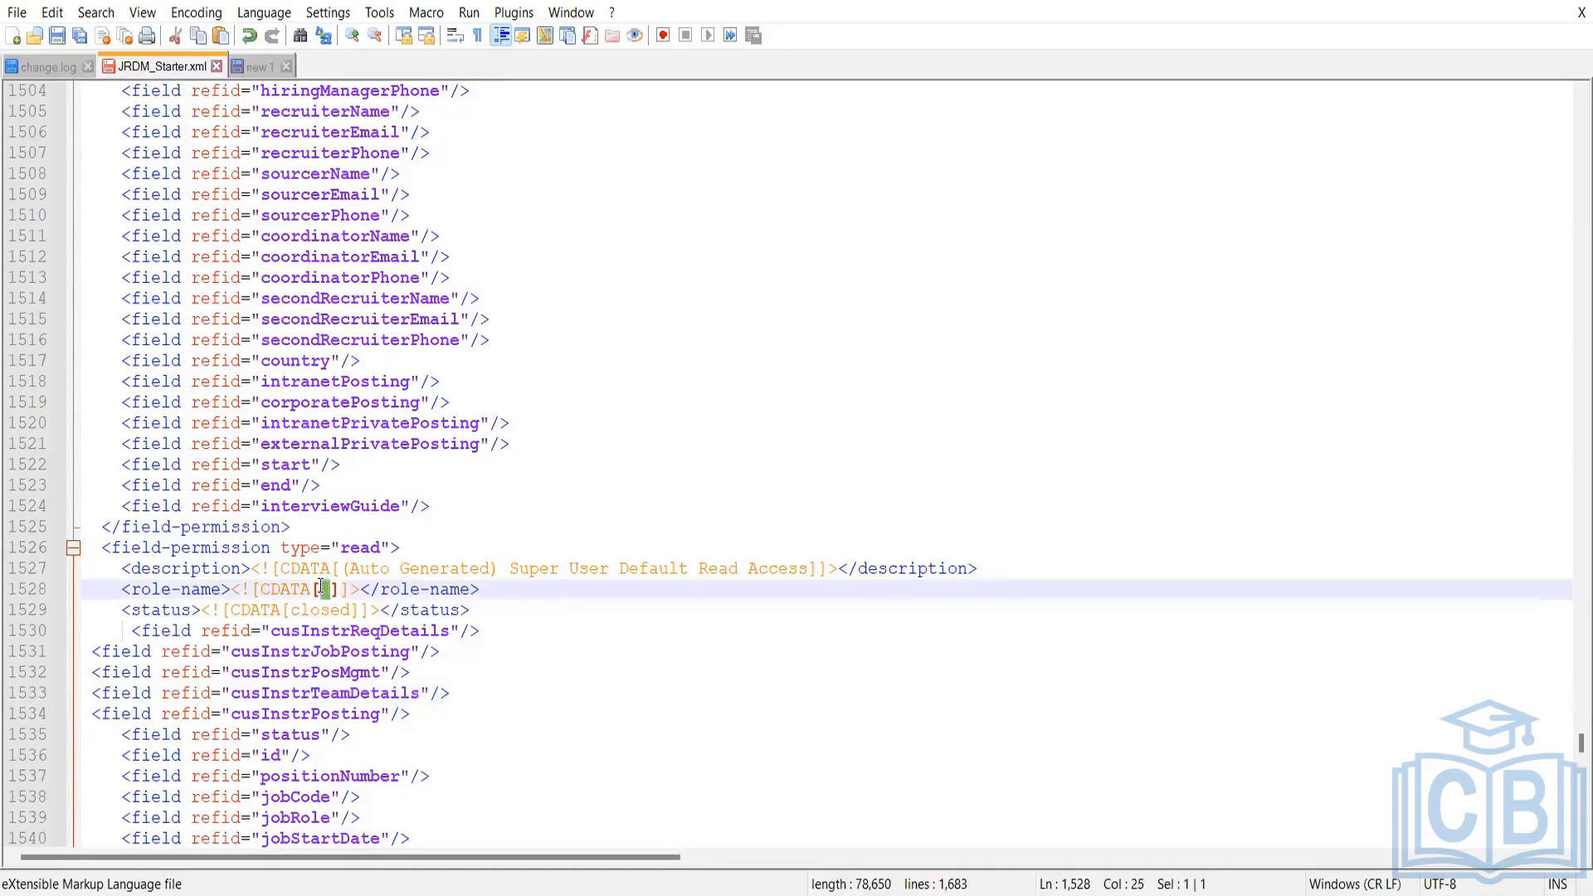
pyautogui.click(479, 567)
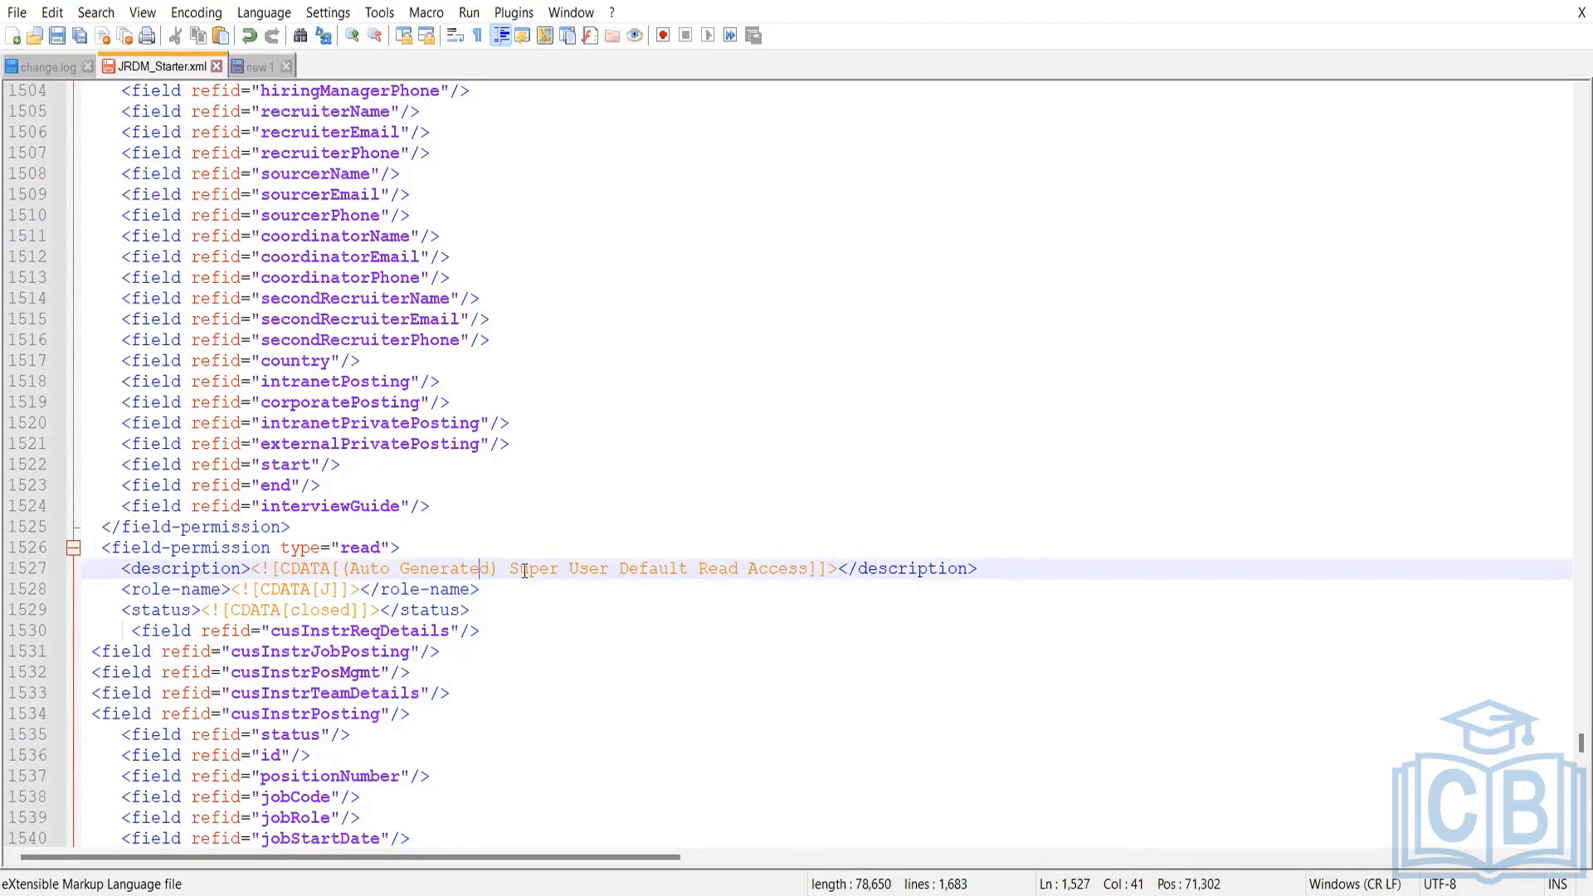
pyautogui.click(432, 572)
pyautogui.moveTo(488, 572); pyautogui.dragTo(349, 573)
pyautogui.click(433, 506)
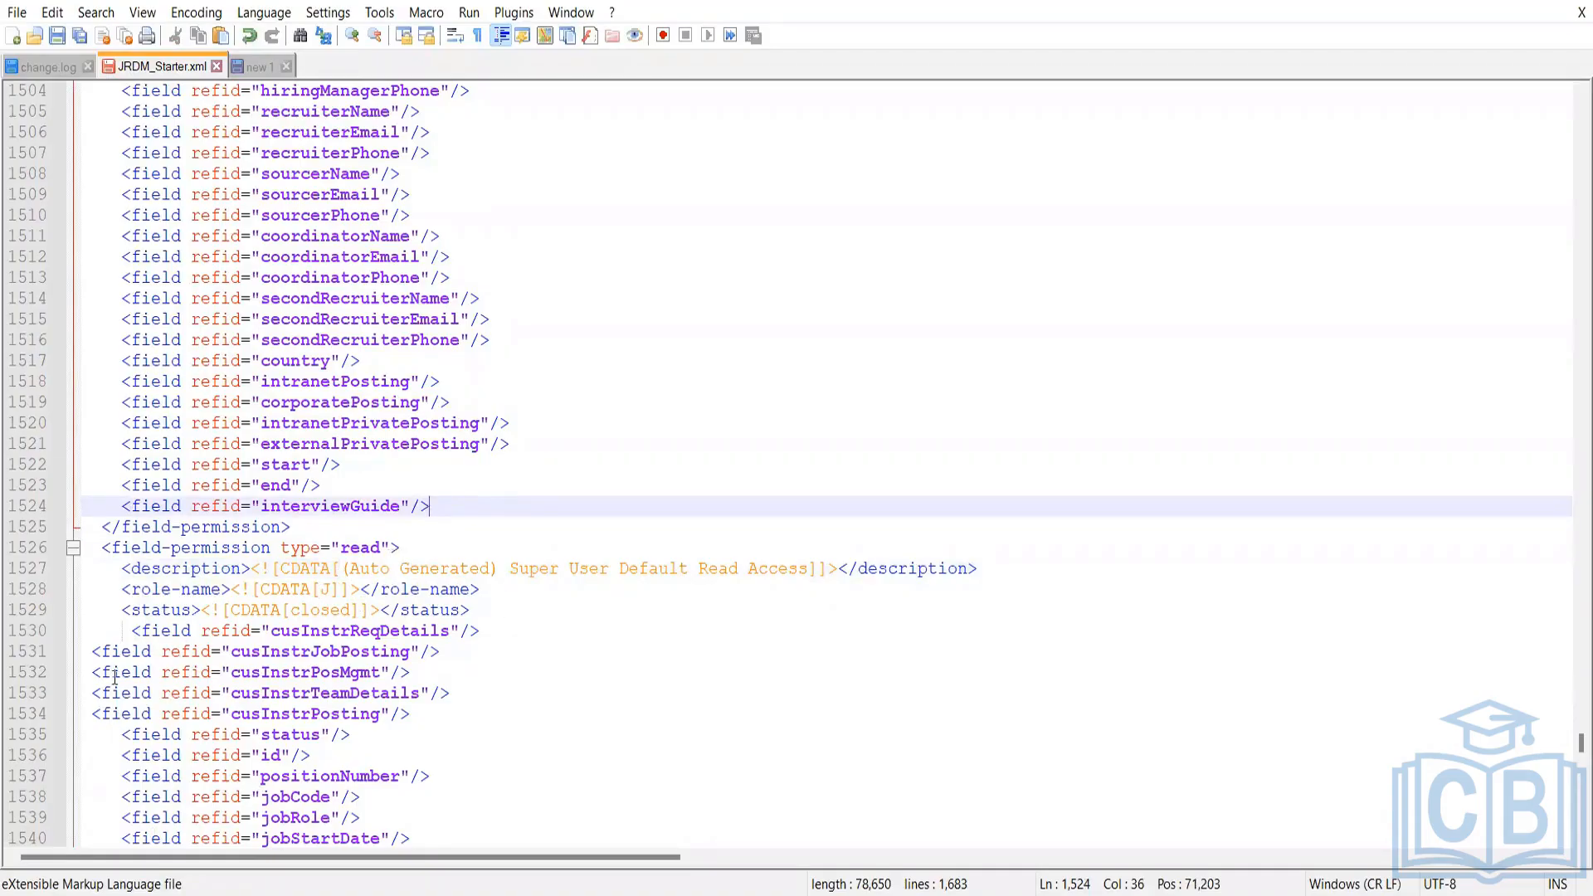
# Mark the start of role J's closed "read" block from the field-permission closing tag above it, and clear the highlight.
pyautogui.click(88, 528)
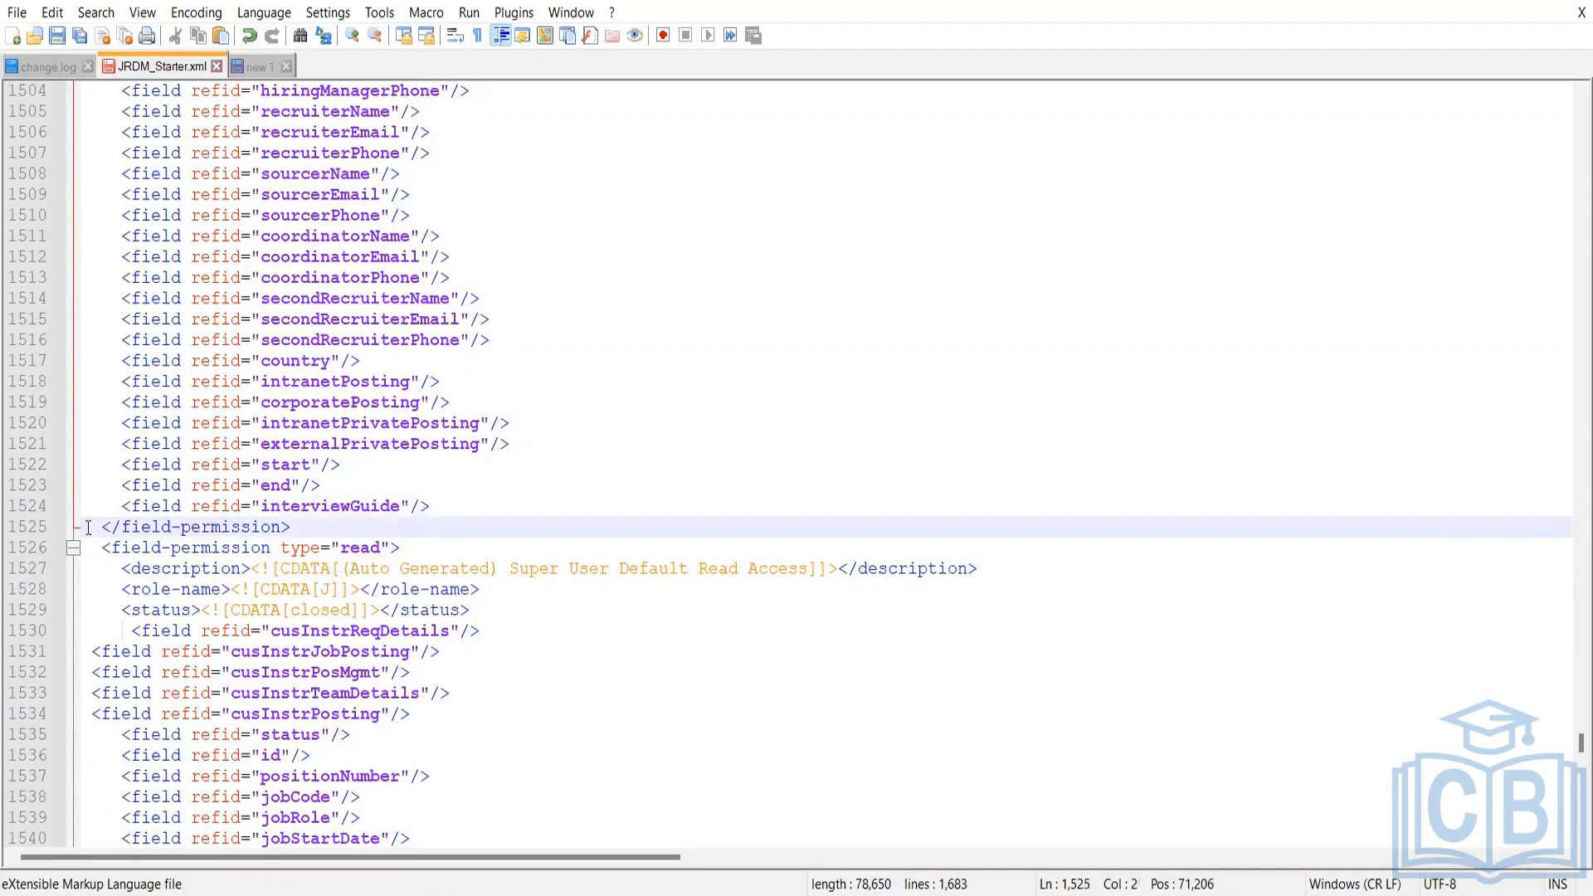
pyautogui.moveTo(88, 528); pyautogui.dragTo(297, 630)
pyautogui.scroll(-5, 205, 732)
pyautogui.scroll(10, 300, 630)
pyautogui.click(563, 381)
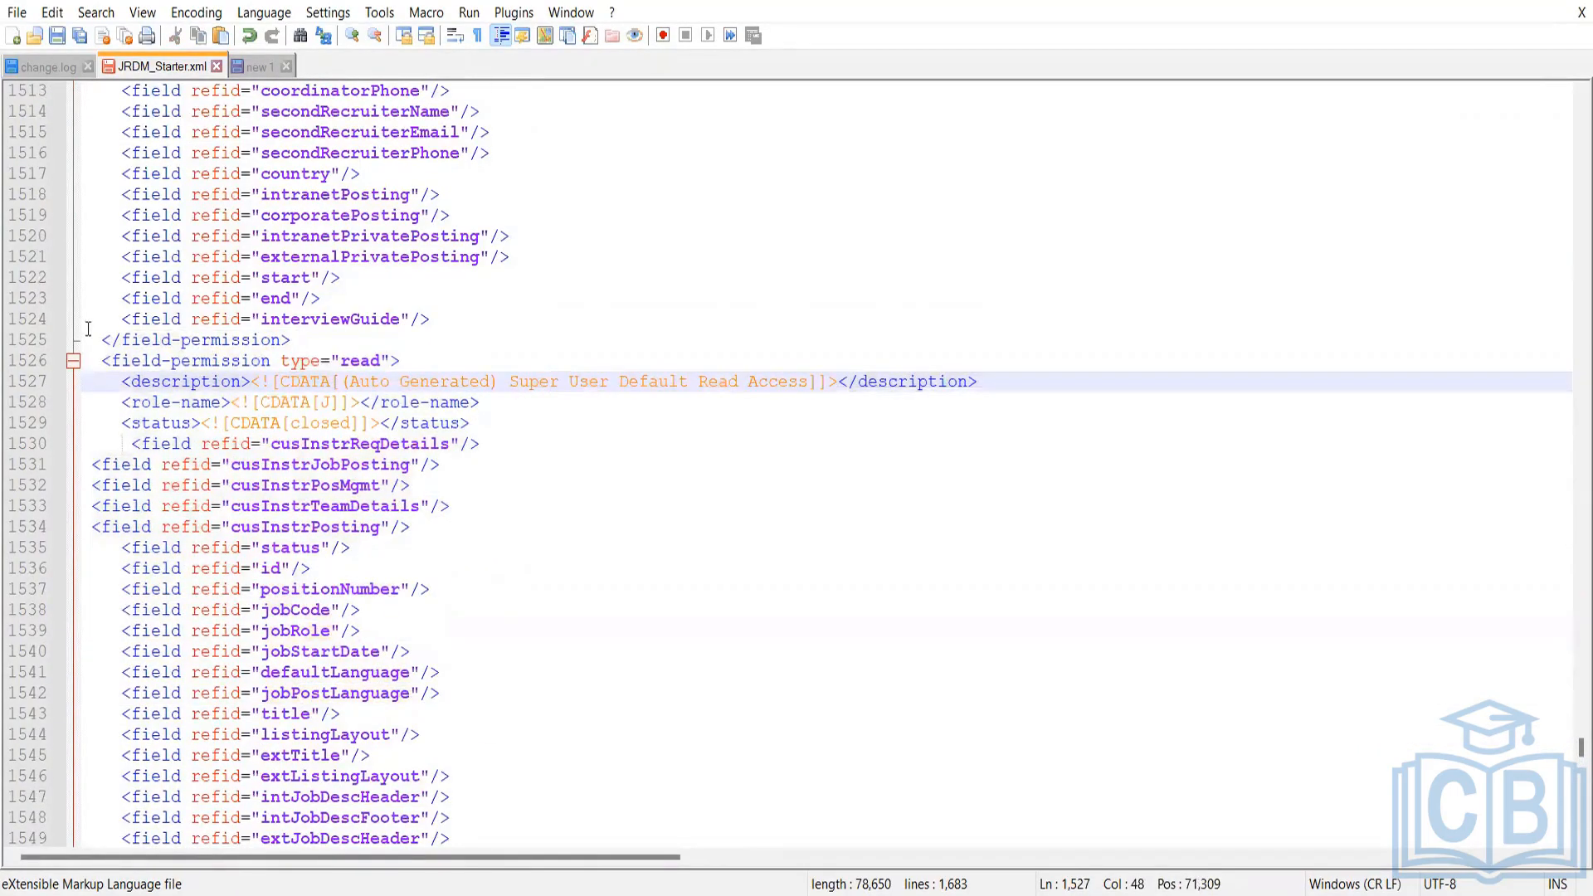
pyautogui.moveTo(88, 328); pyautogui.dragTo(425, 840)
pyautogui.click(493, 383)
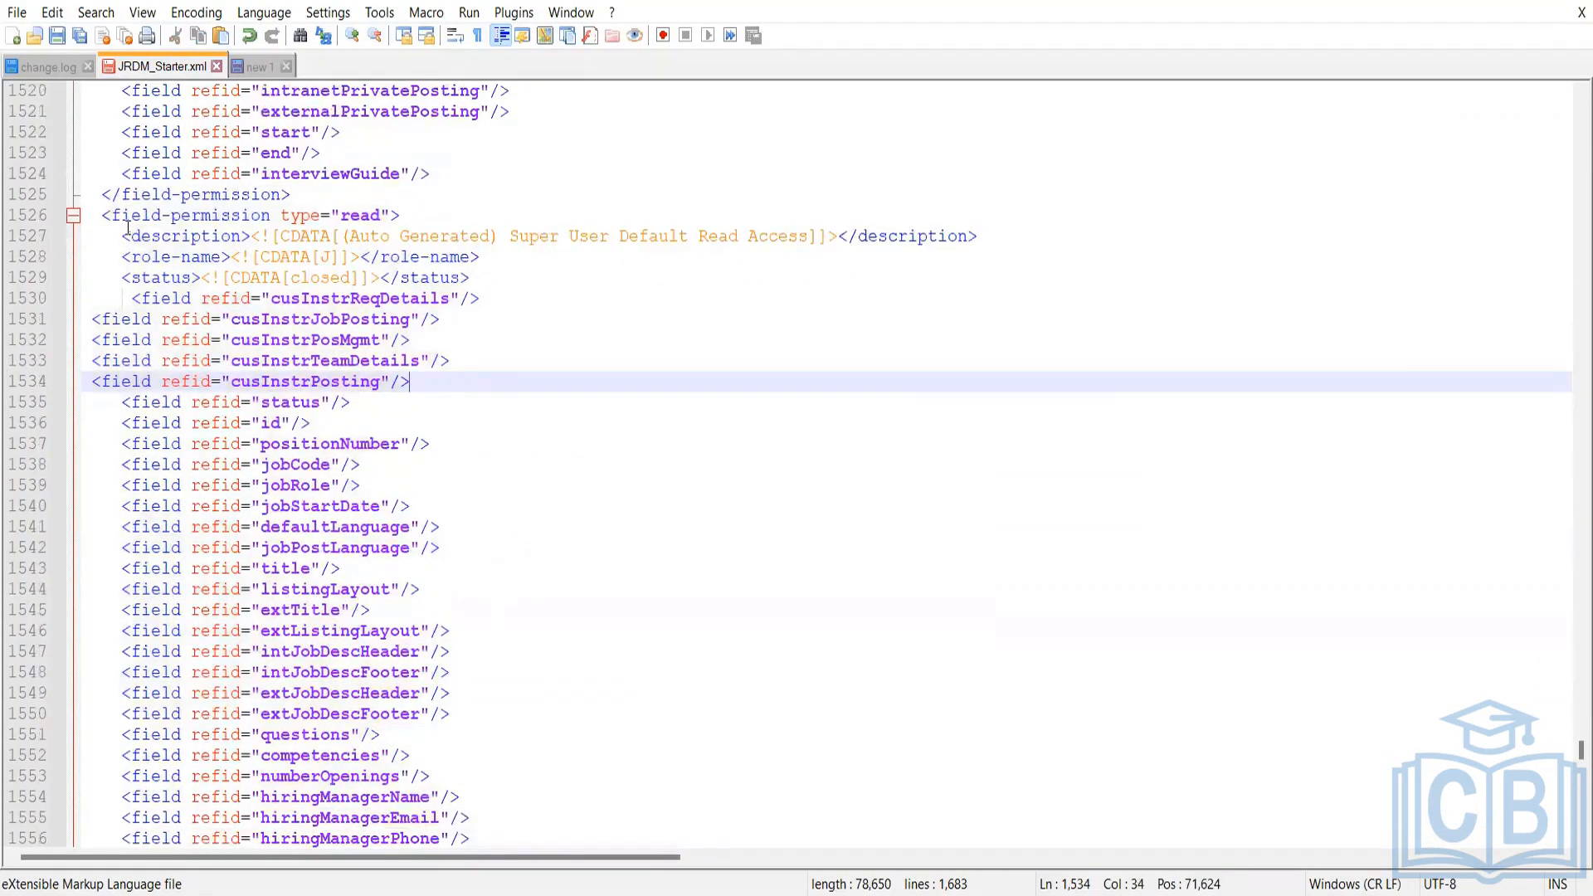
# Highlight everything from the closing tag above role J's closed "read" block through its last field, interviewGuide, and clear the highlight.
pyautogui.scroll(1, 390, 273)
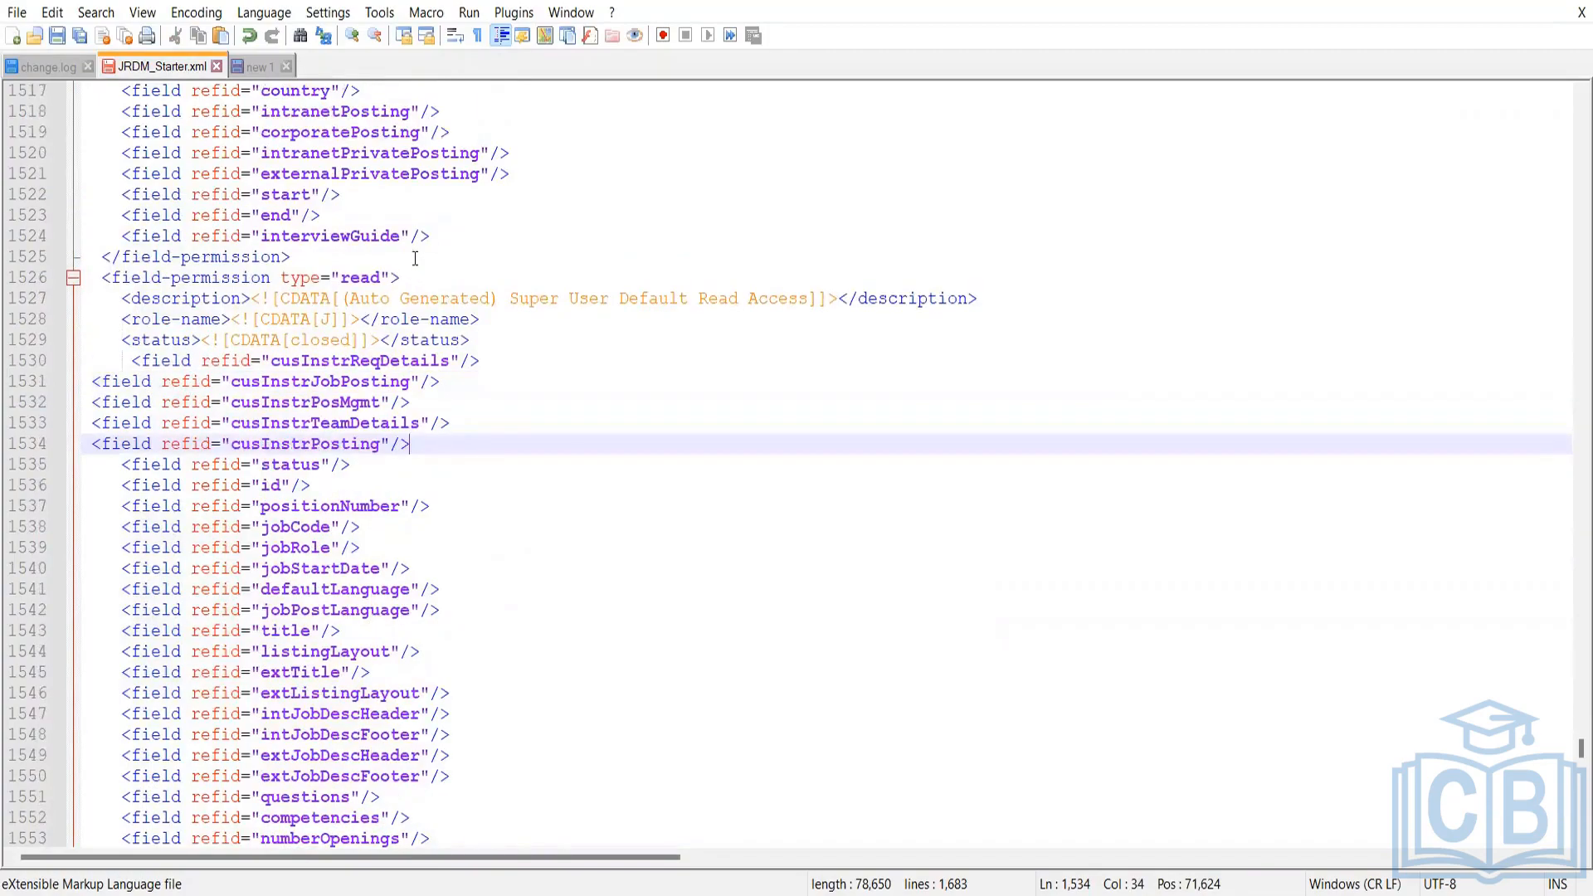
pyautogui.click(445, 238)
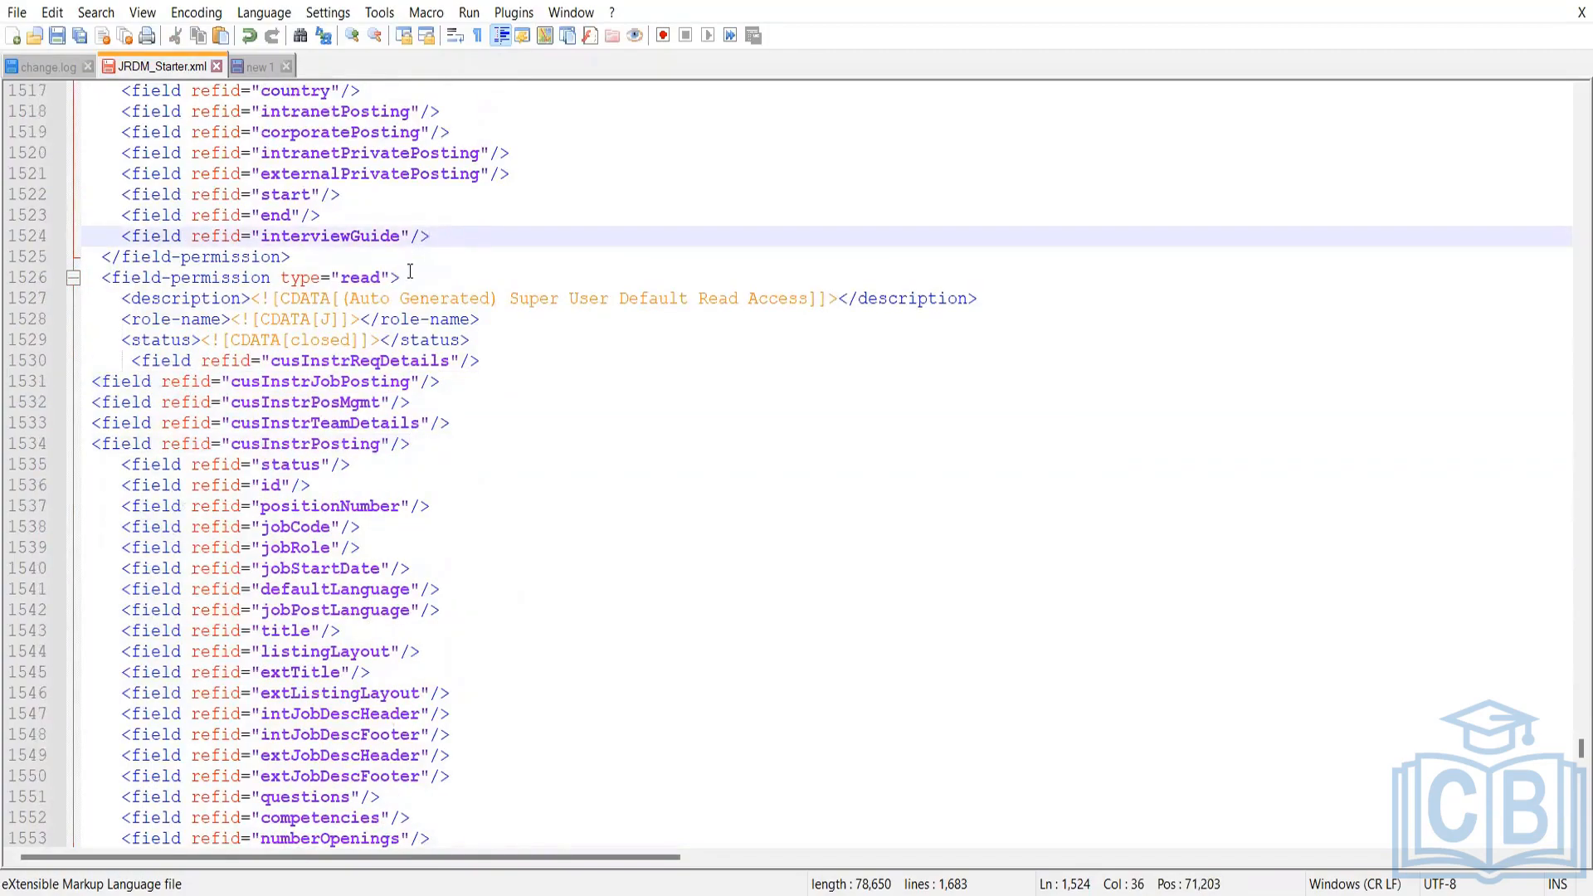
pyautogui.moveTo(92, 255); pyautogui.dragTo(380, 694)
pyautogui.scroll(-4, 312, 749)
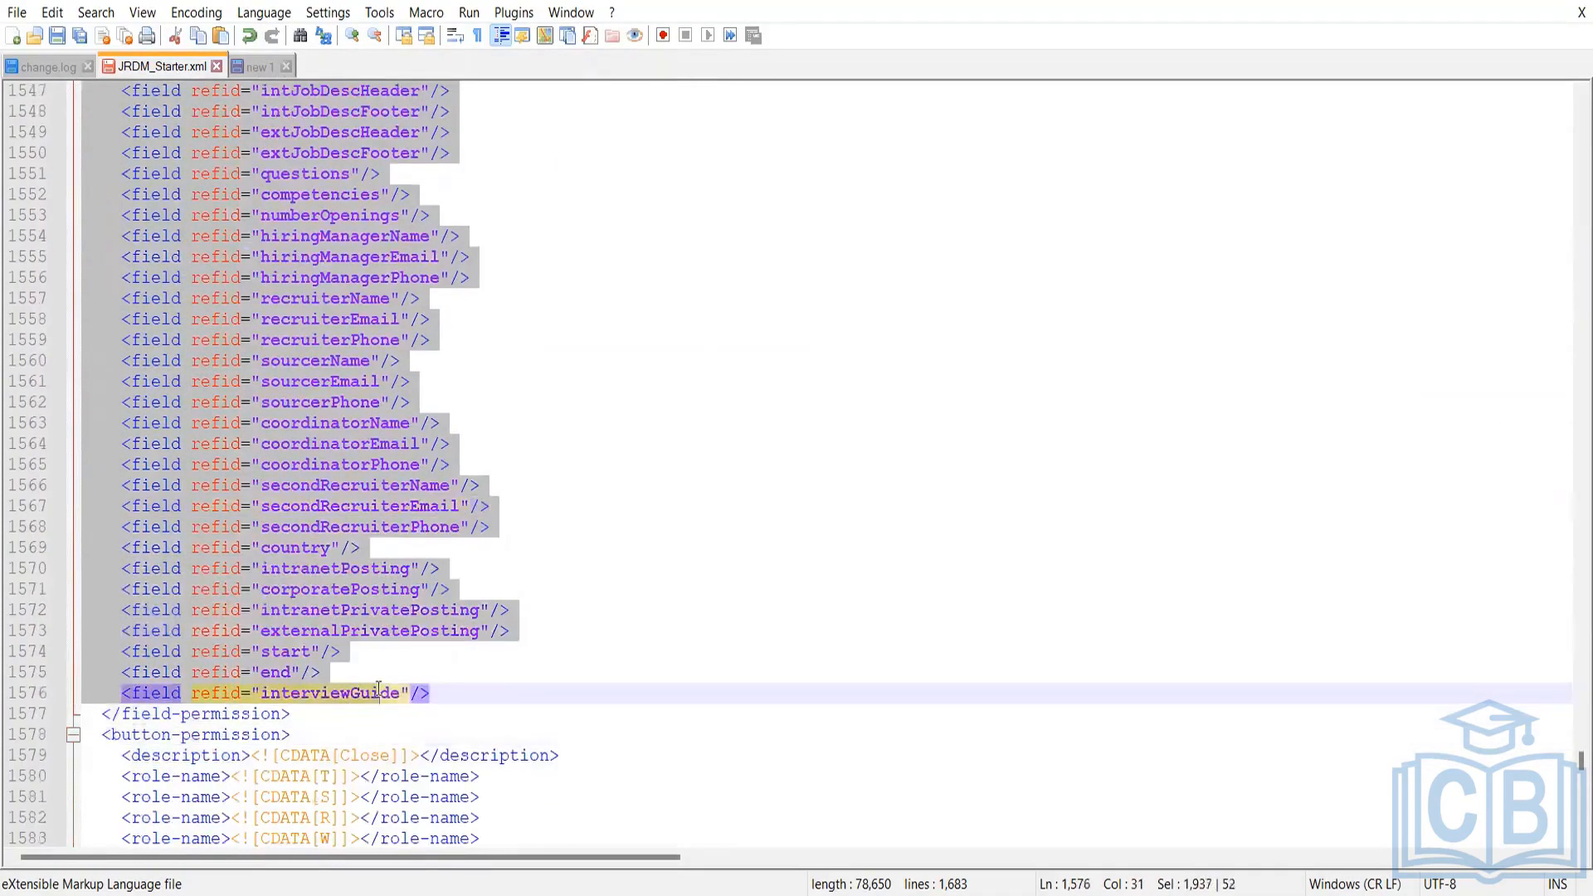
pyautogui.click(483, 702)
# Look over the button-permission and listing-fields sections, return to role J's closed block and highlight "Auto Generated" in its description.
pyautogui.scroll(-5, 484, 676)
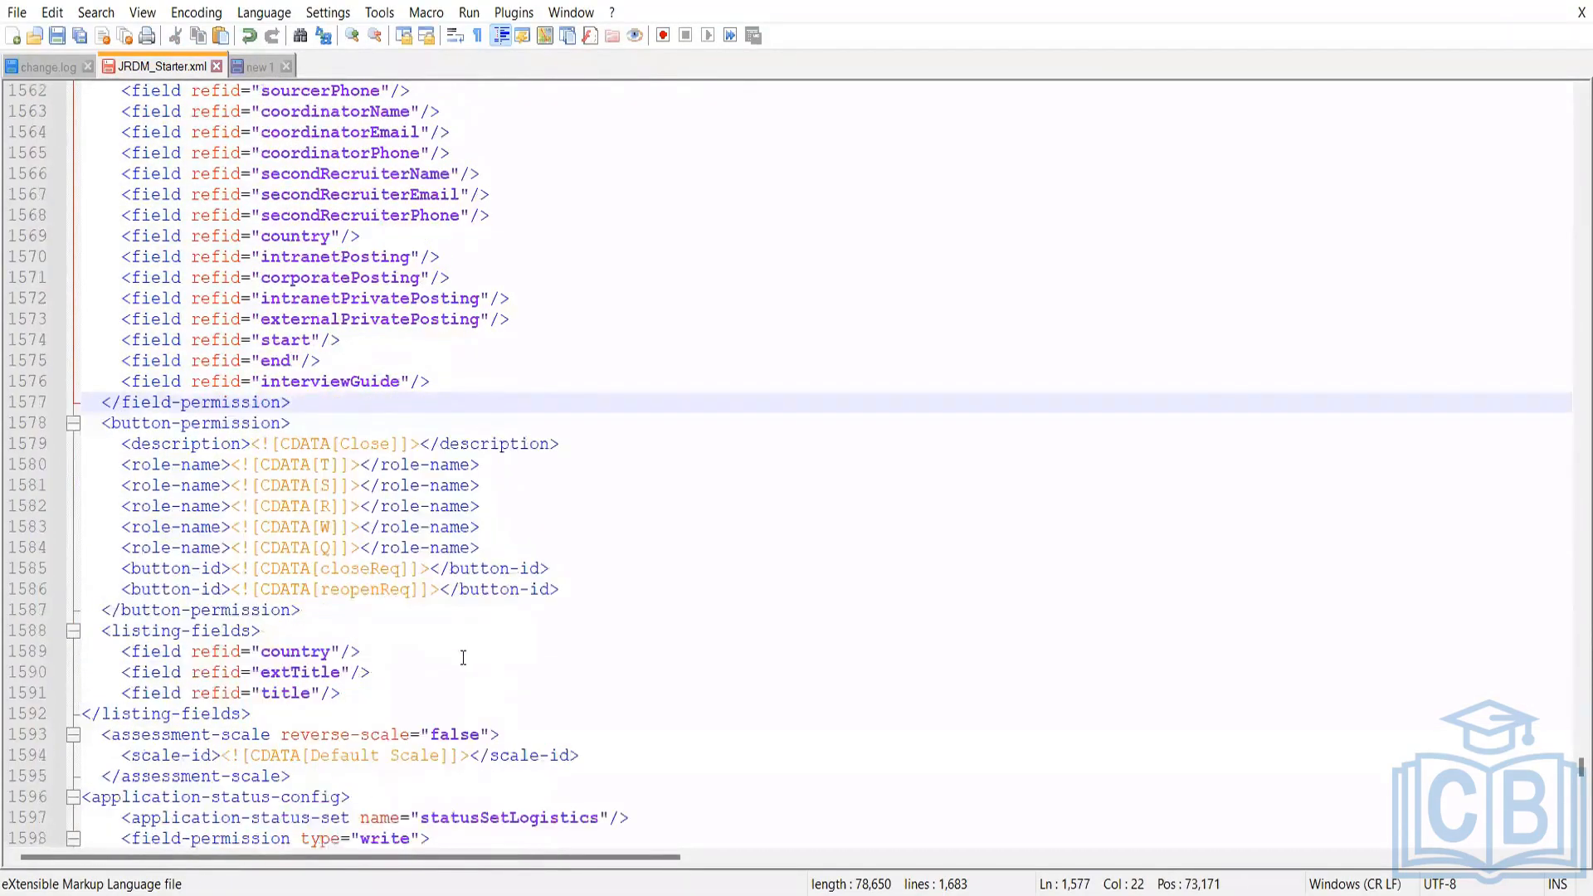
pyautogui.scroll(-1, 463, 657)
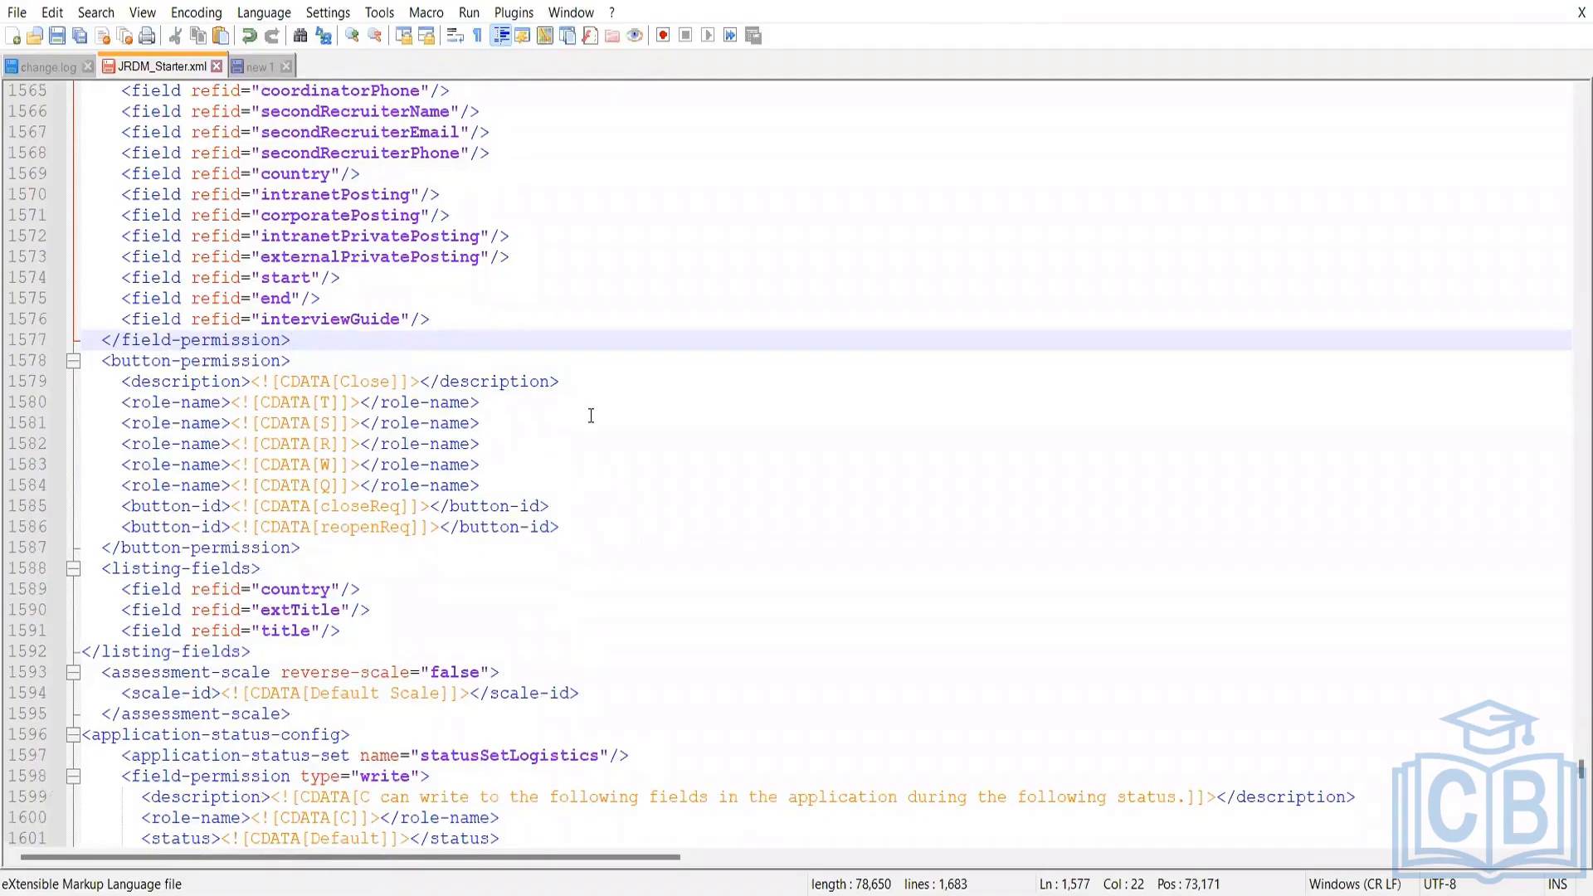
pyautogui.scroll(18, 591, 415)
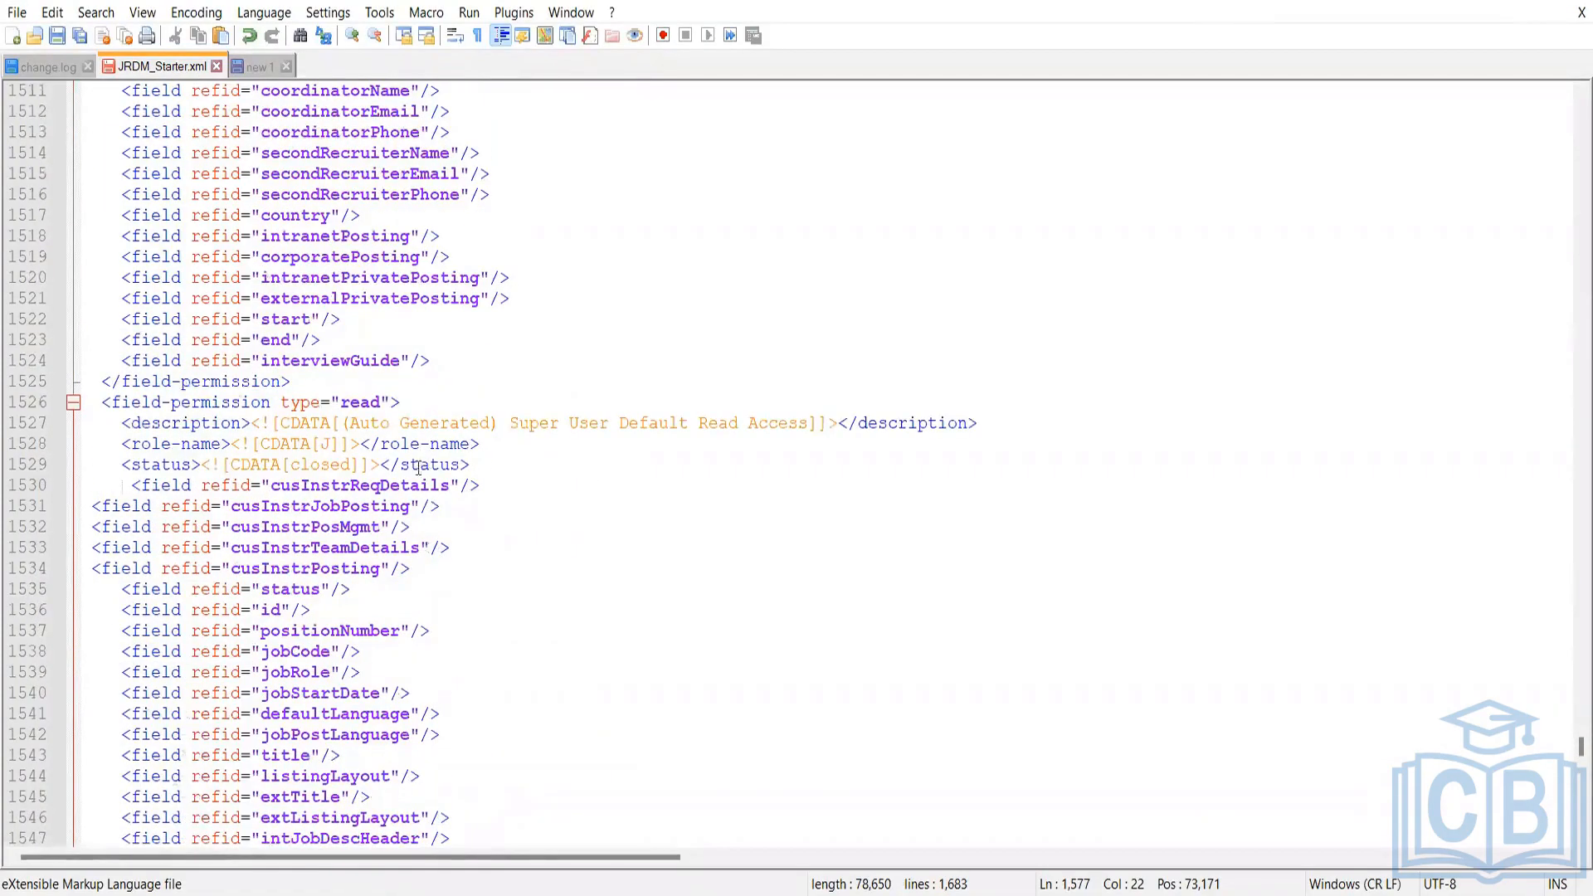
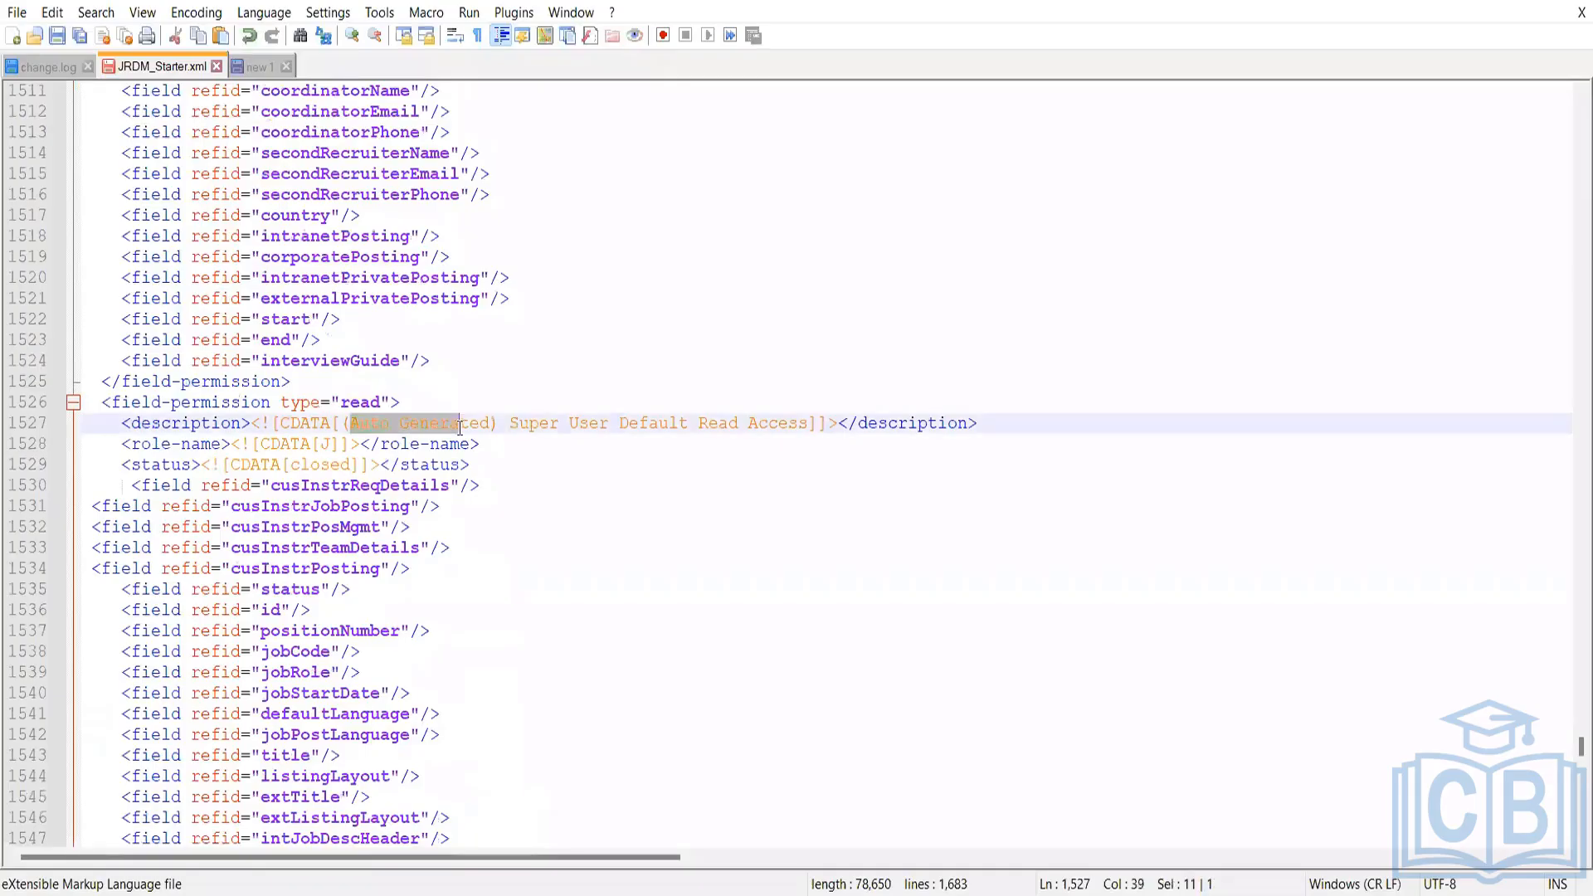
pyautogui.hotkey('shift', 'Right')
pyautogui.hotkey('shift', 'Right')
pyautogui.hotkey('shift', 'Right')
pyautogui.hotkey('shift', 'Right')
pyautogui.click(332, 381)
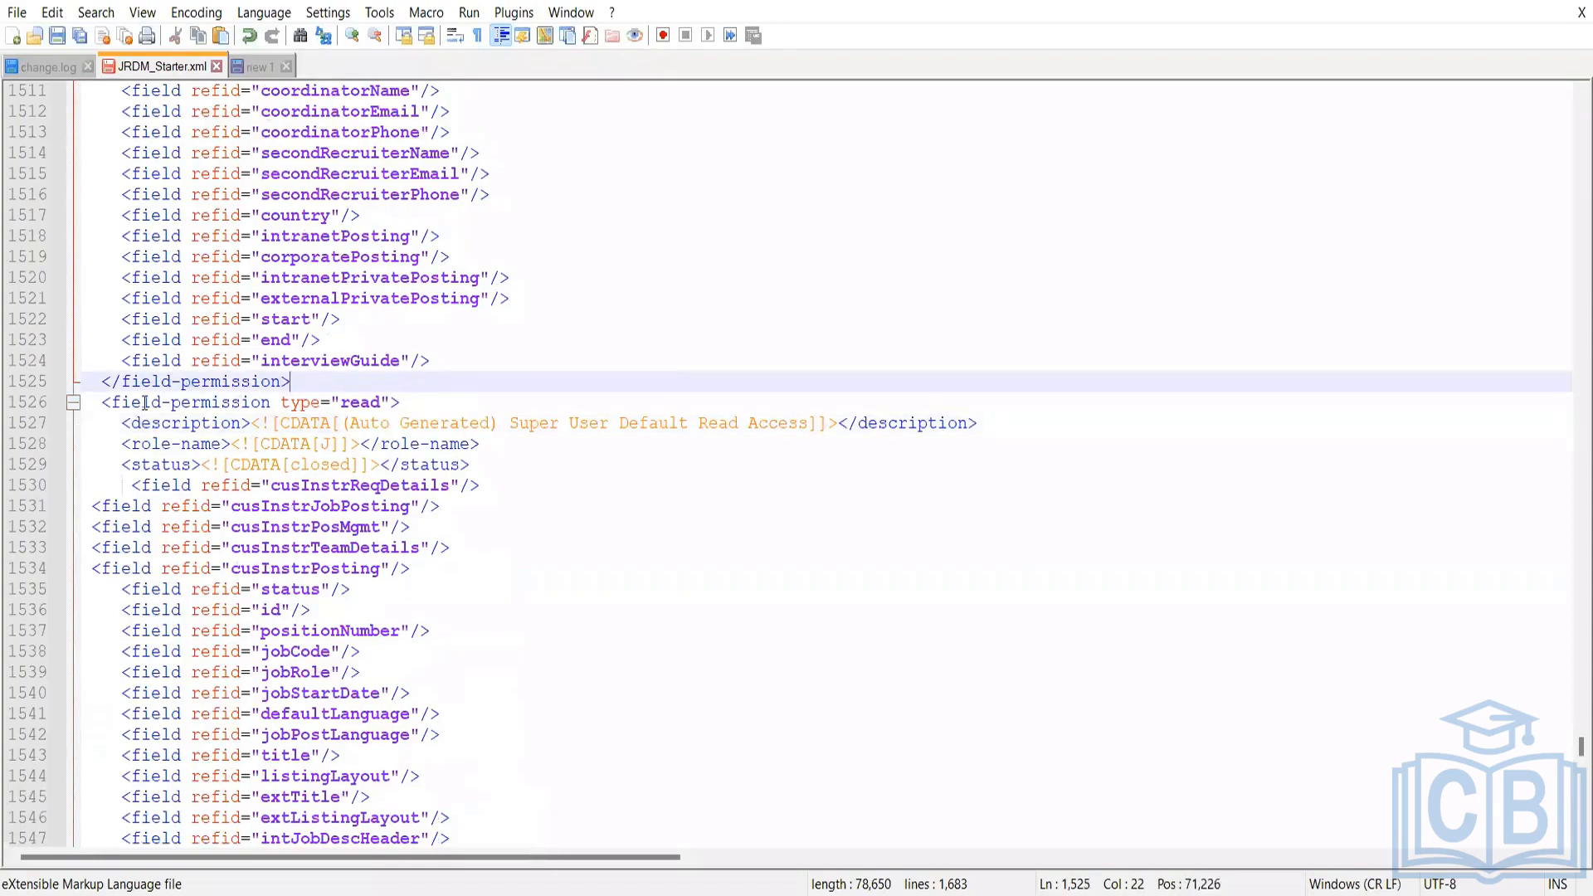
# Set off role J's closed "read" block with two blank lines and delete it from the preceding closing tag through its interviewGuide field.
pyautogui.click(450, 362)
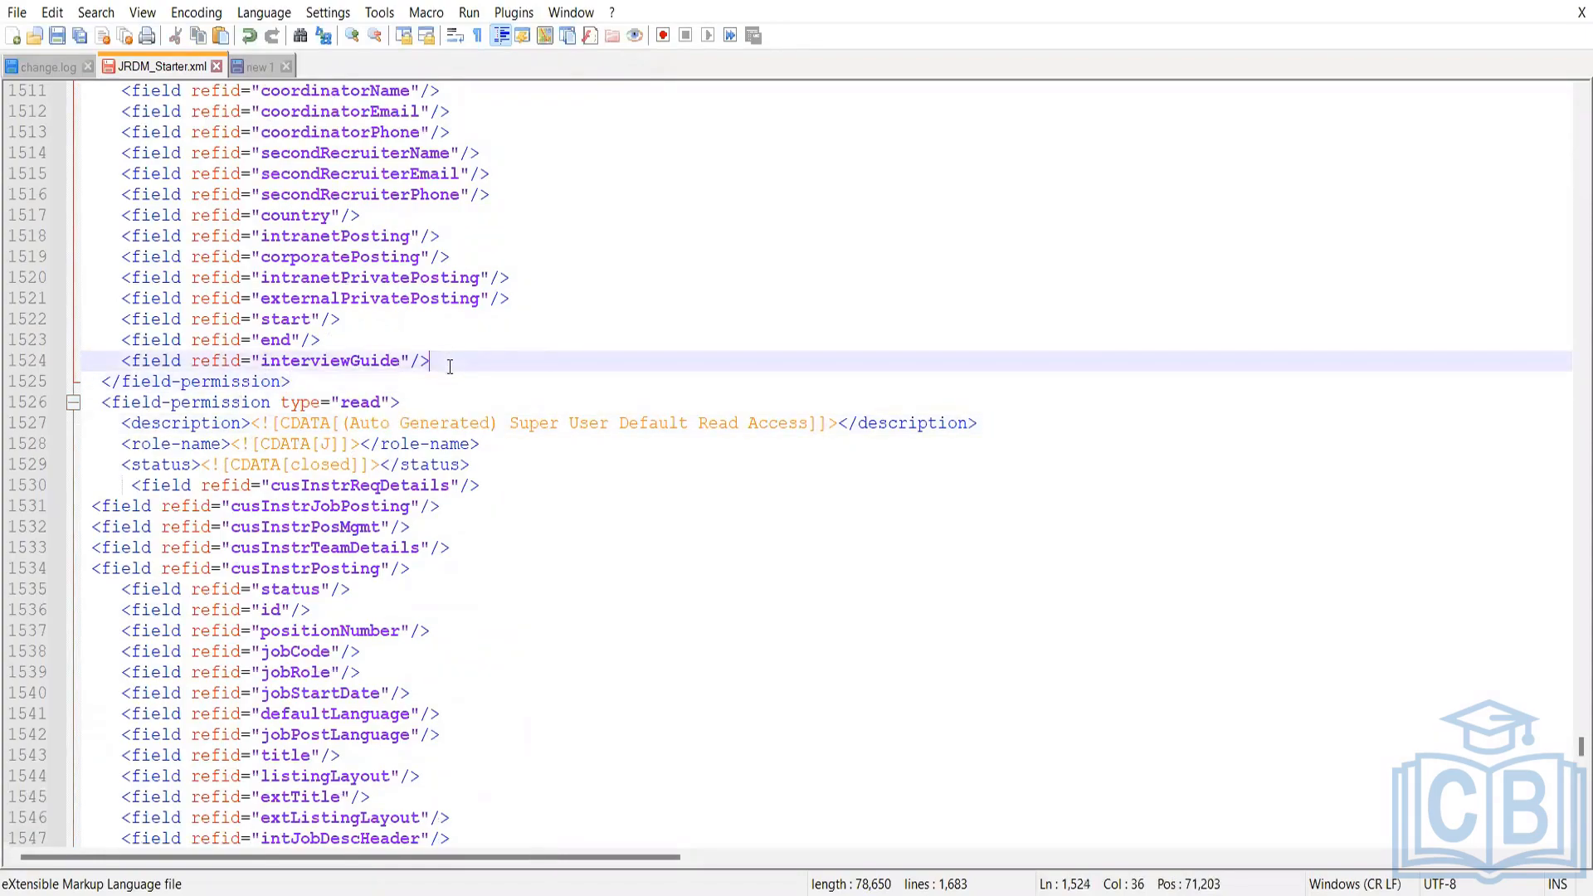
pyautogui.press('Return')
pyautogui.press('Return')
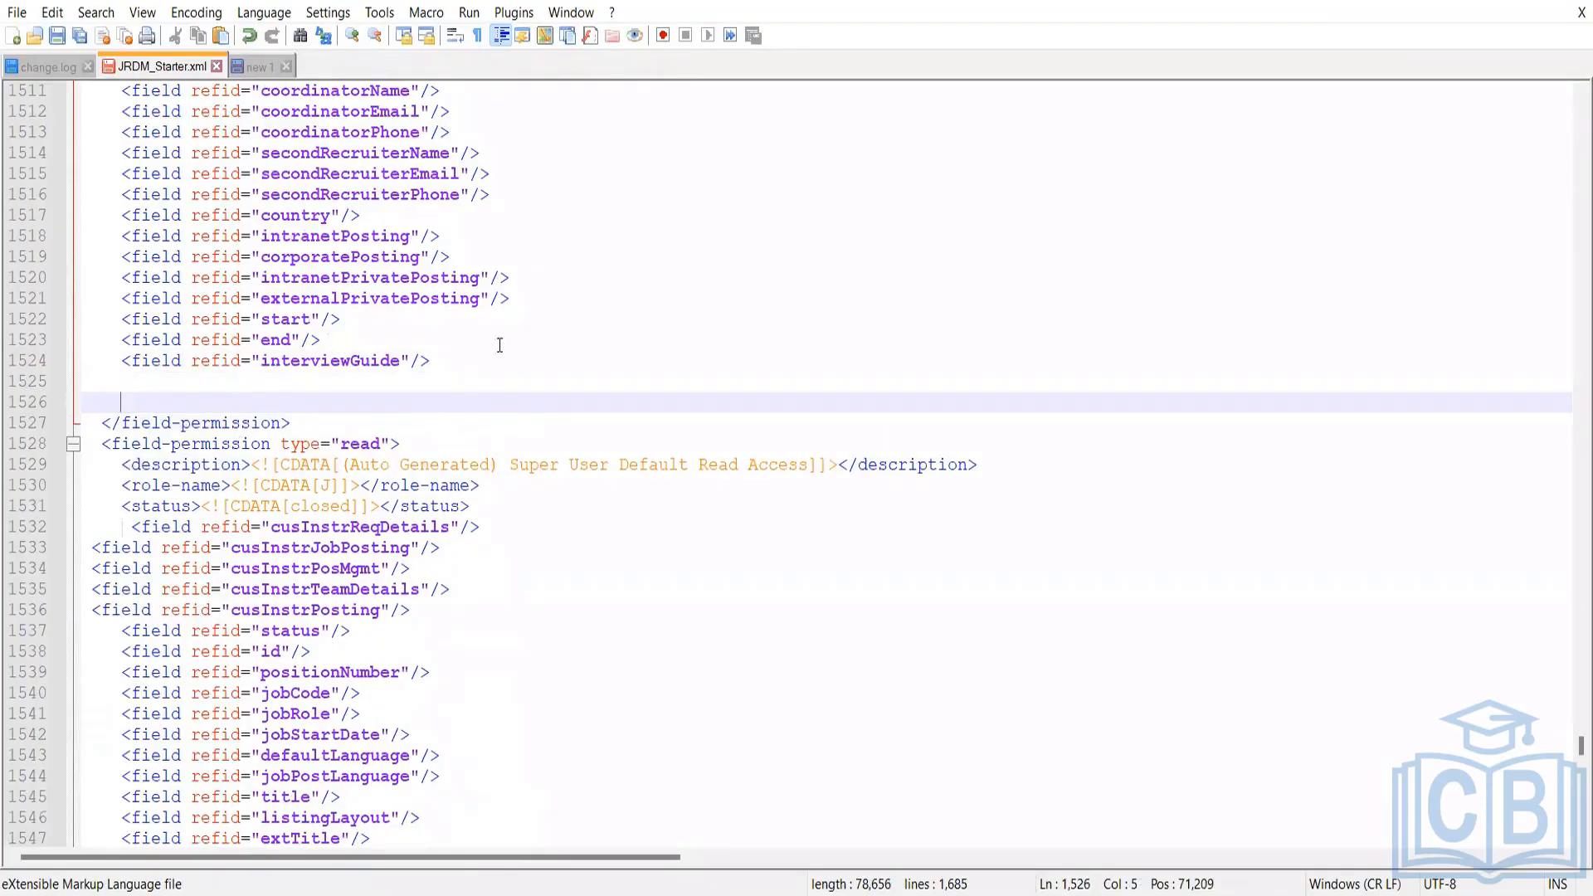
pyautogui.moveTo(88, 421); pyautogui.dragTo(443, 554)
pyautogui.scroll(-15, 332, 631)
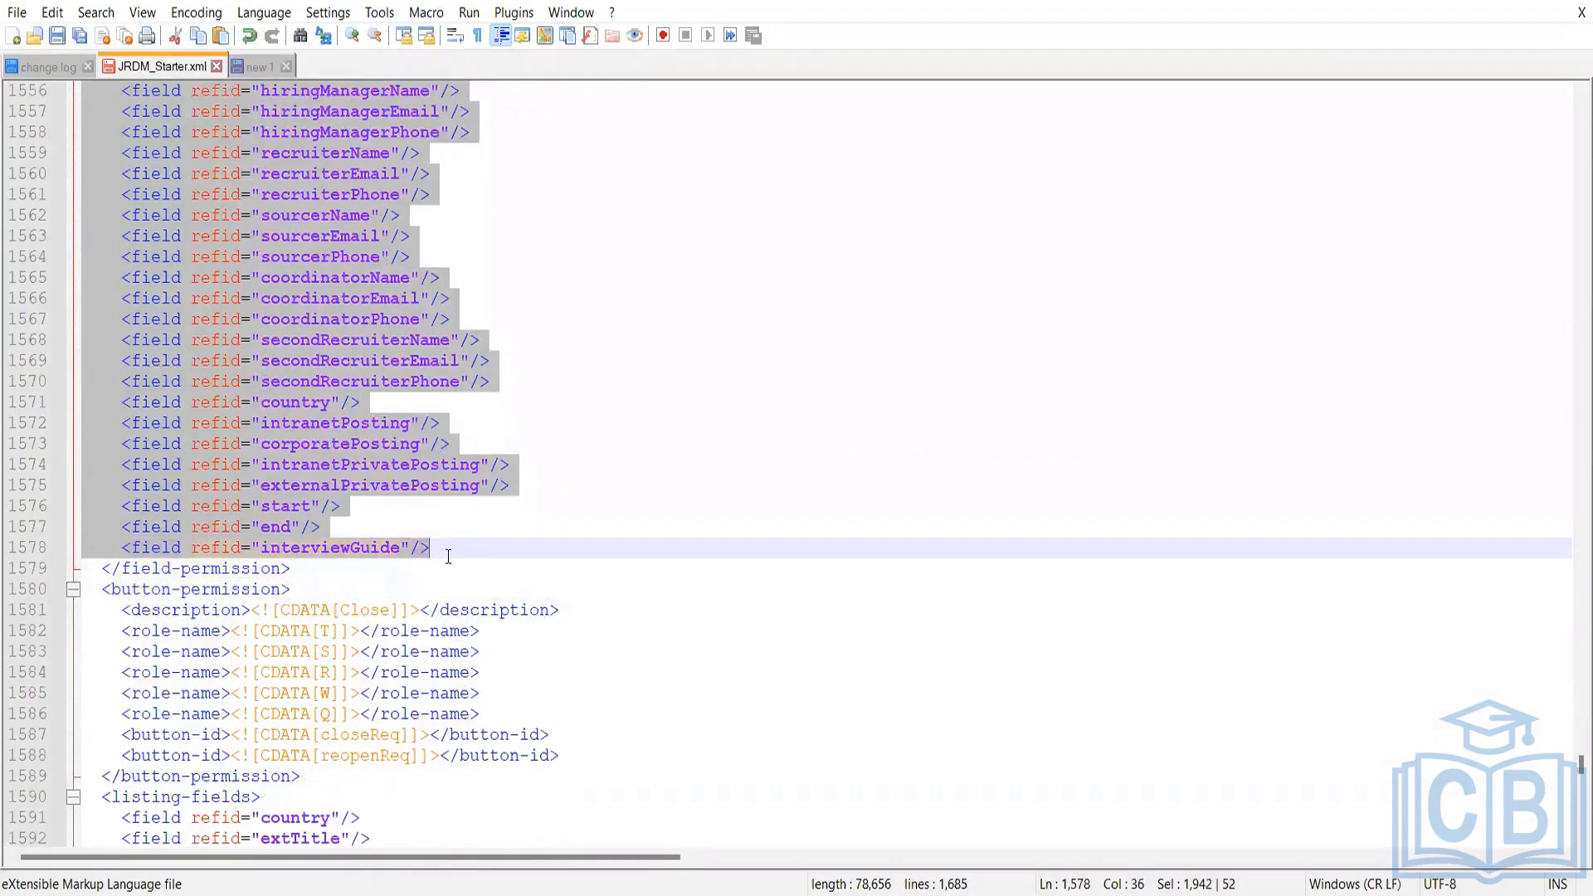
pyautogui.press('Delete')
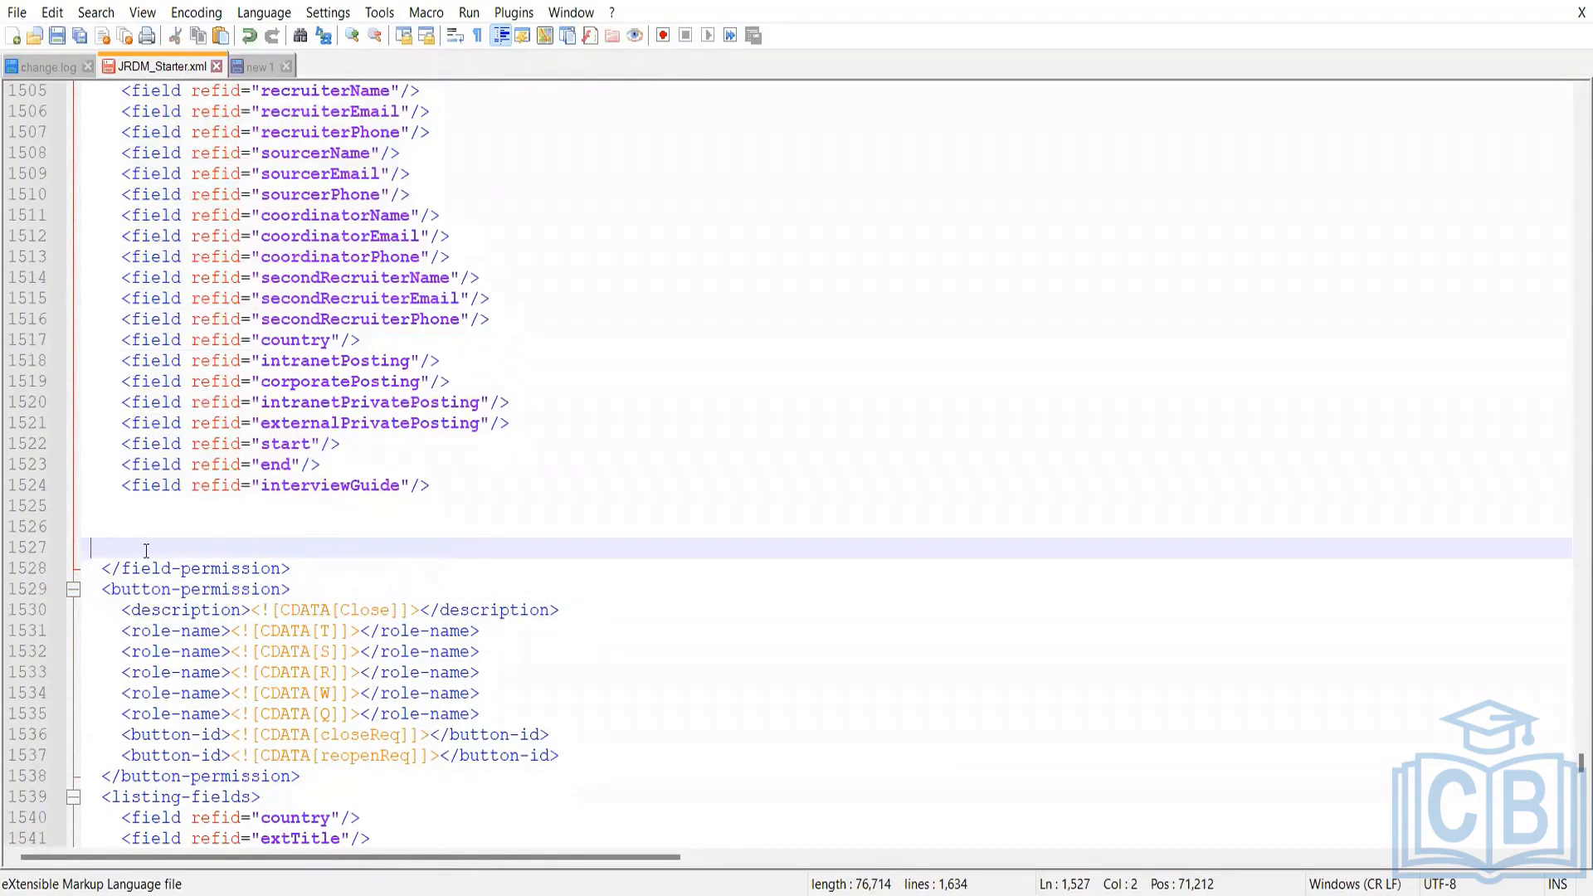
# Remove the blank lines between the remaining interviewGuide field and the field-permission closing tag.
pyautogui.press('BackSpace')
pyautogui.press('BackSpace')
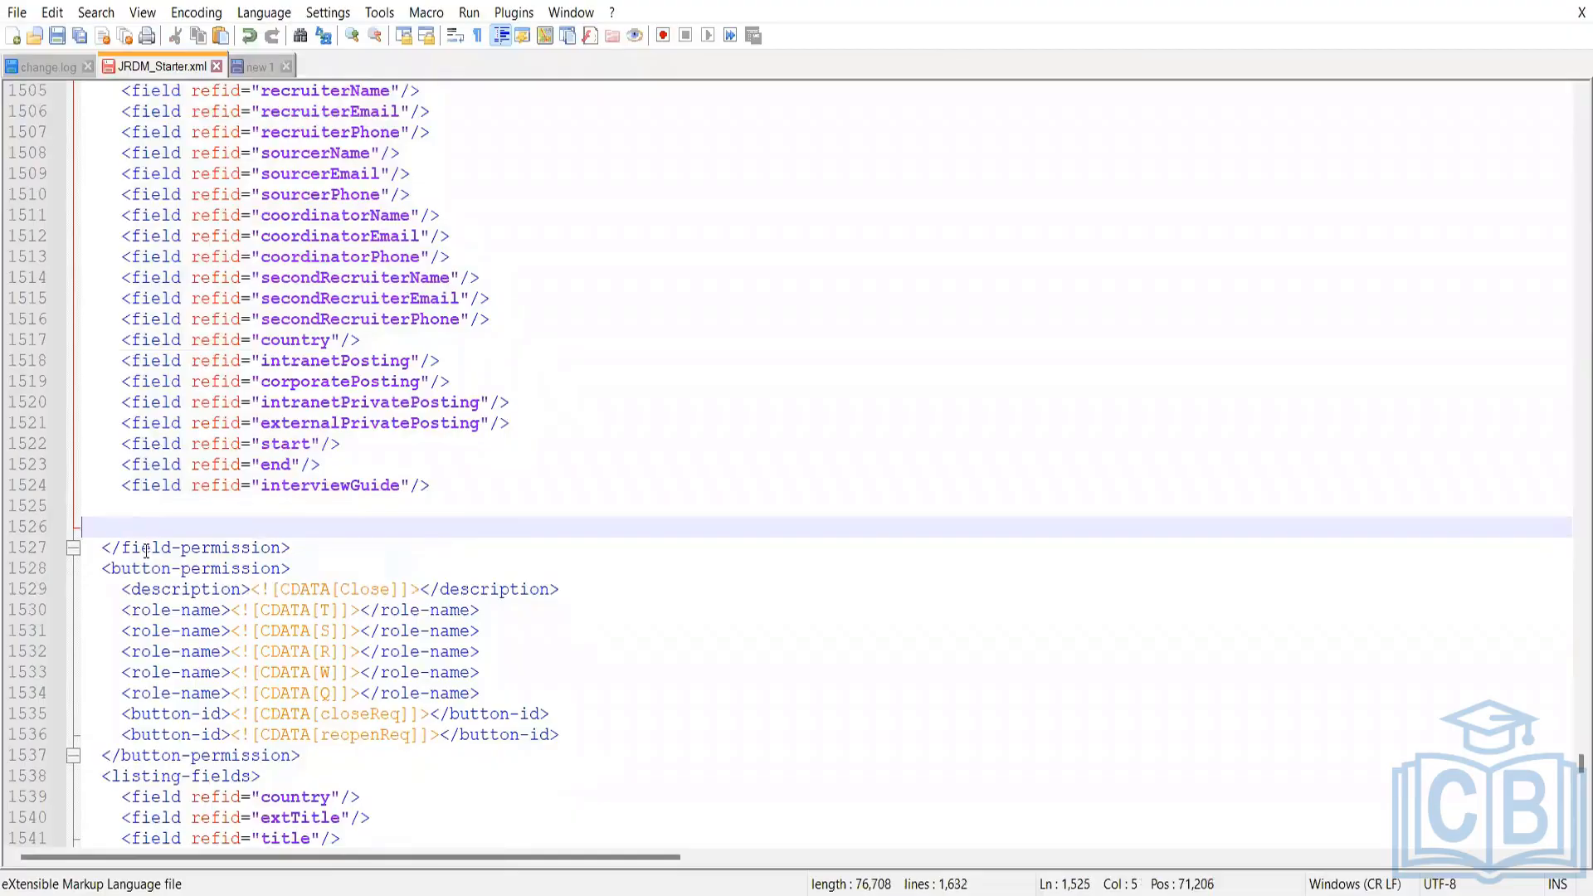
pyautogui.press('BackSpace')
pyautogui.press('BackSpace')
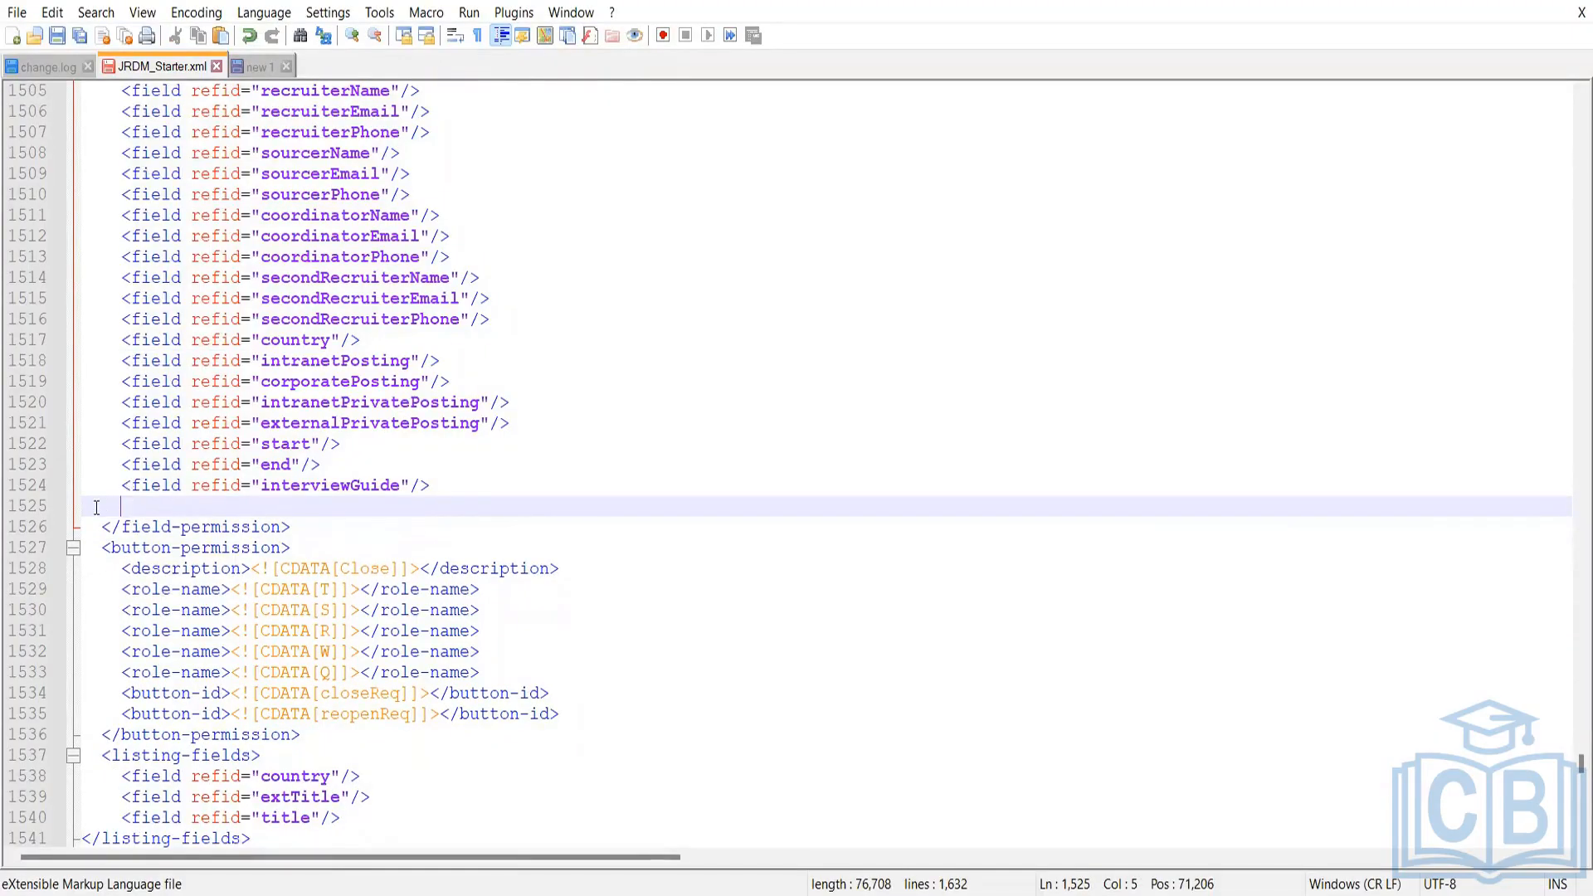
pyautogui.press('BackSpace')
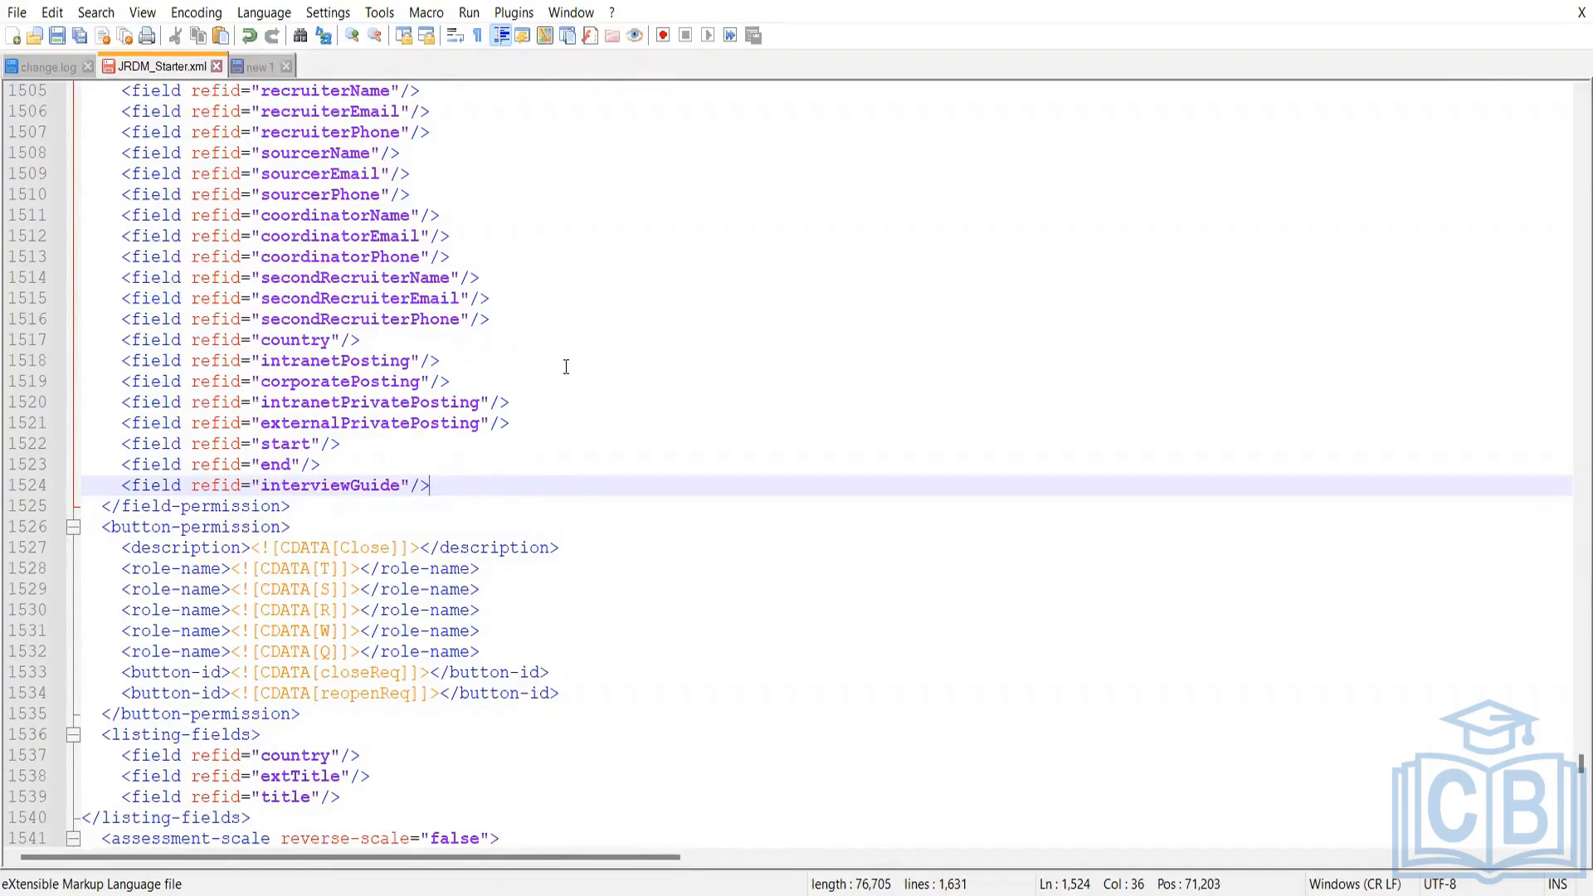
# Look back through the field-permission blocks up to the field definitions near the start of the XML file.
pyautogui.scroll(7, 508, 404)
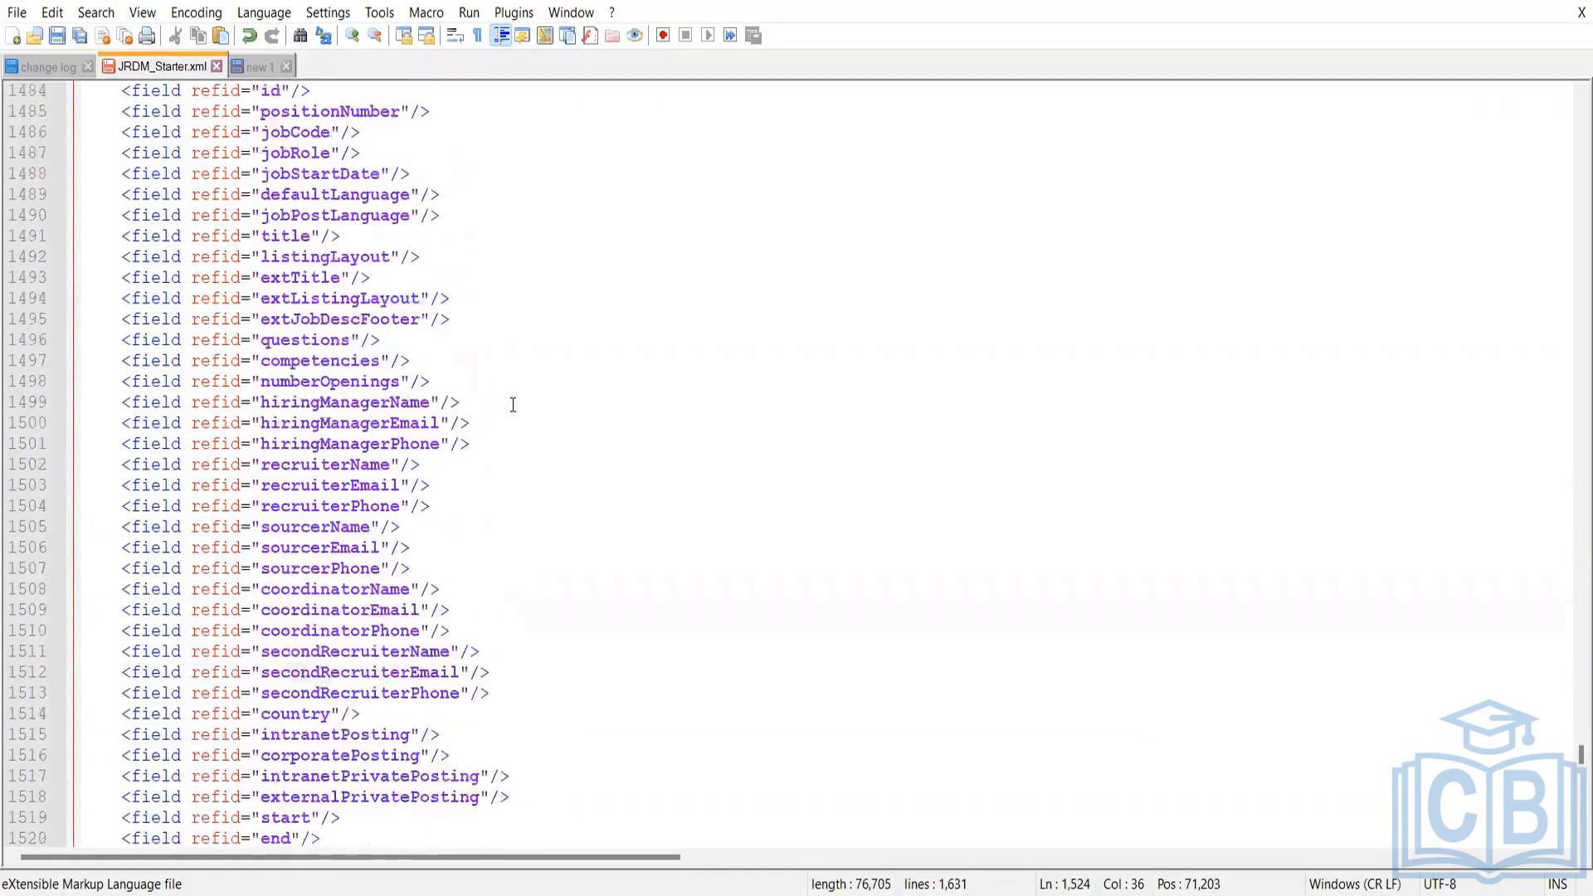
pyautogui.scroll(18, 513, 404)
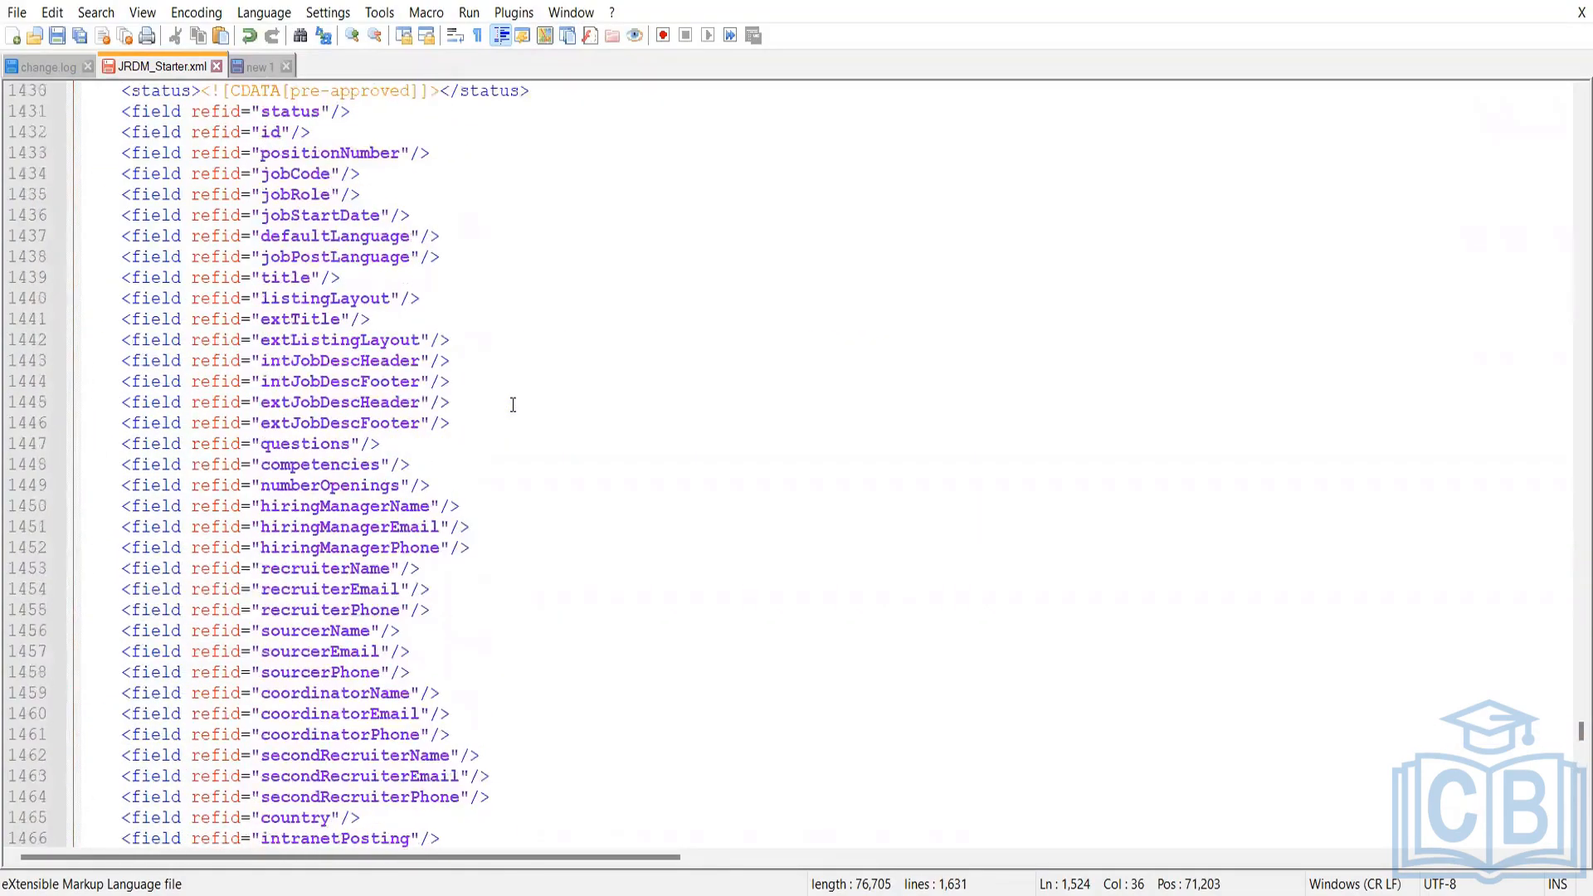
pyautogui.scroll(20, 512, 404)
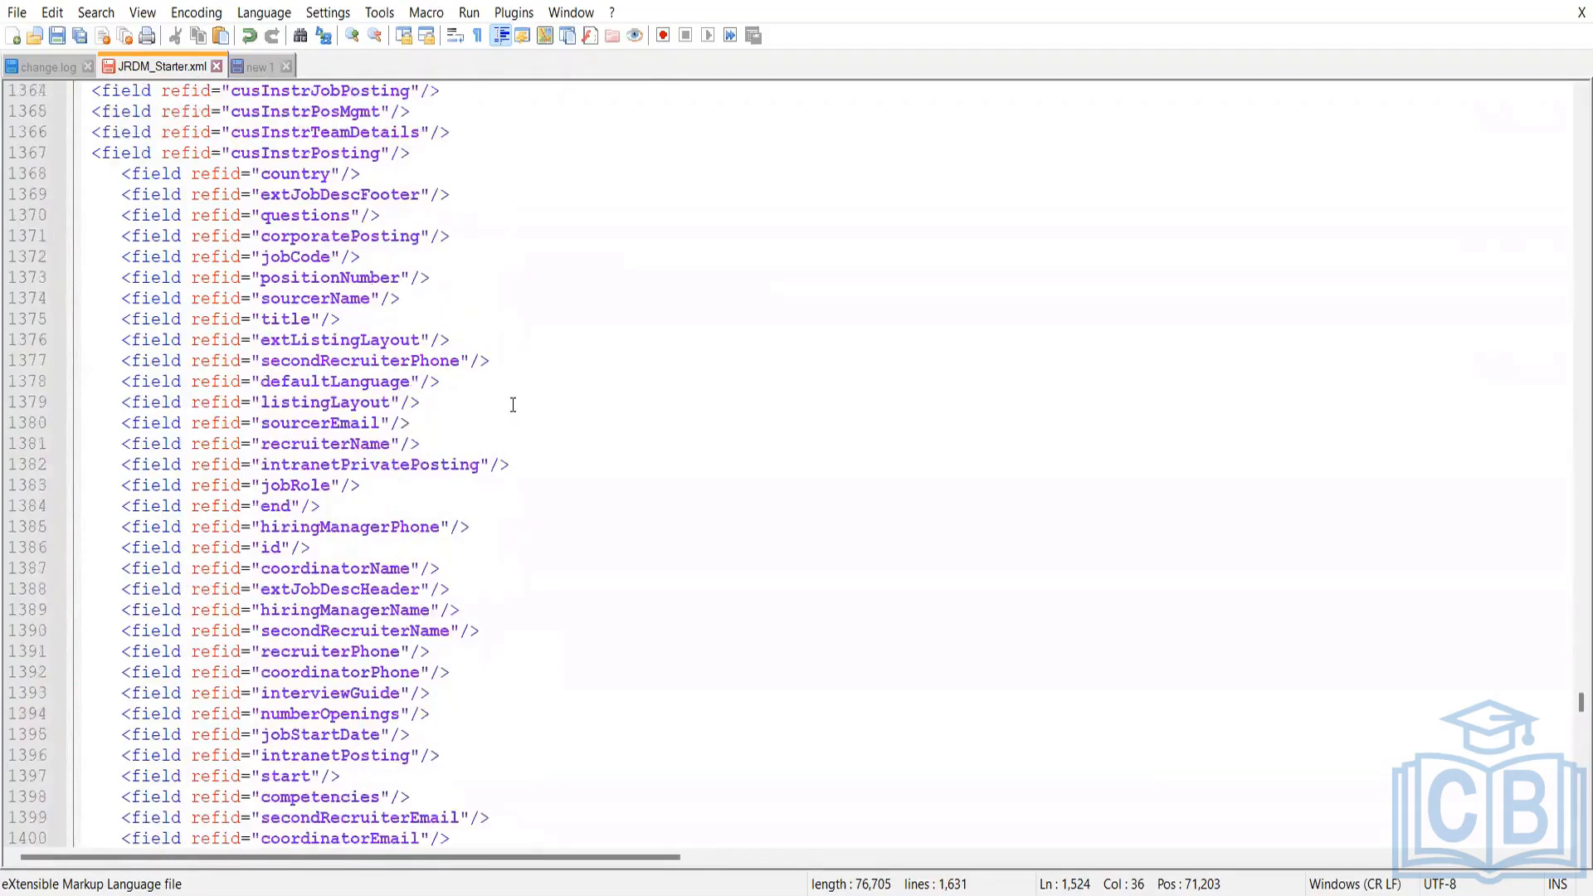
pyautogui.scroll(20, 513, 404)
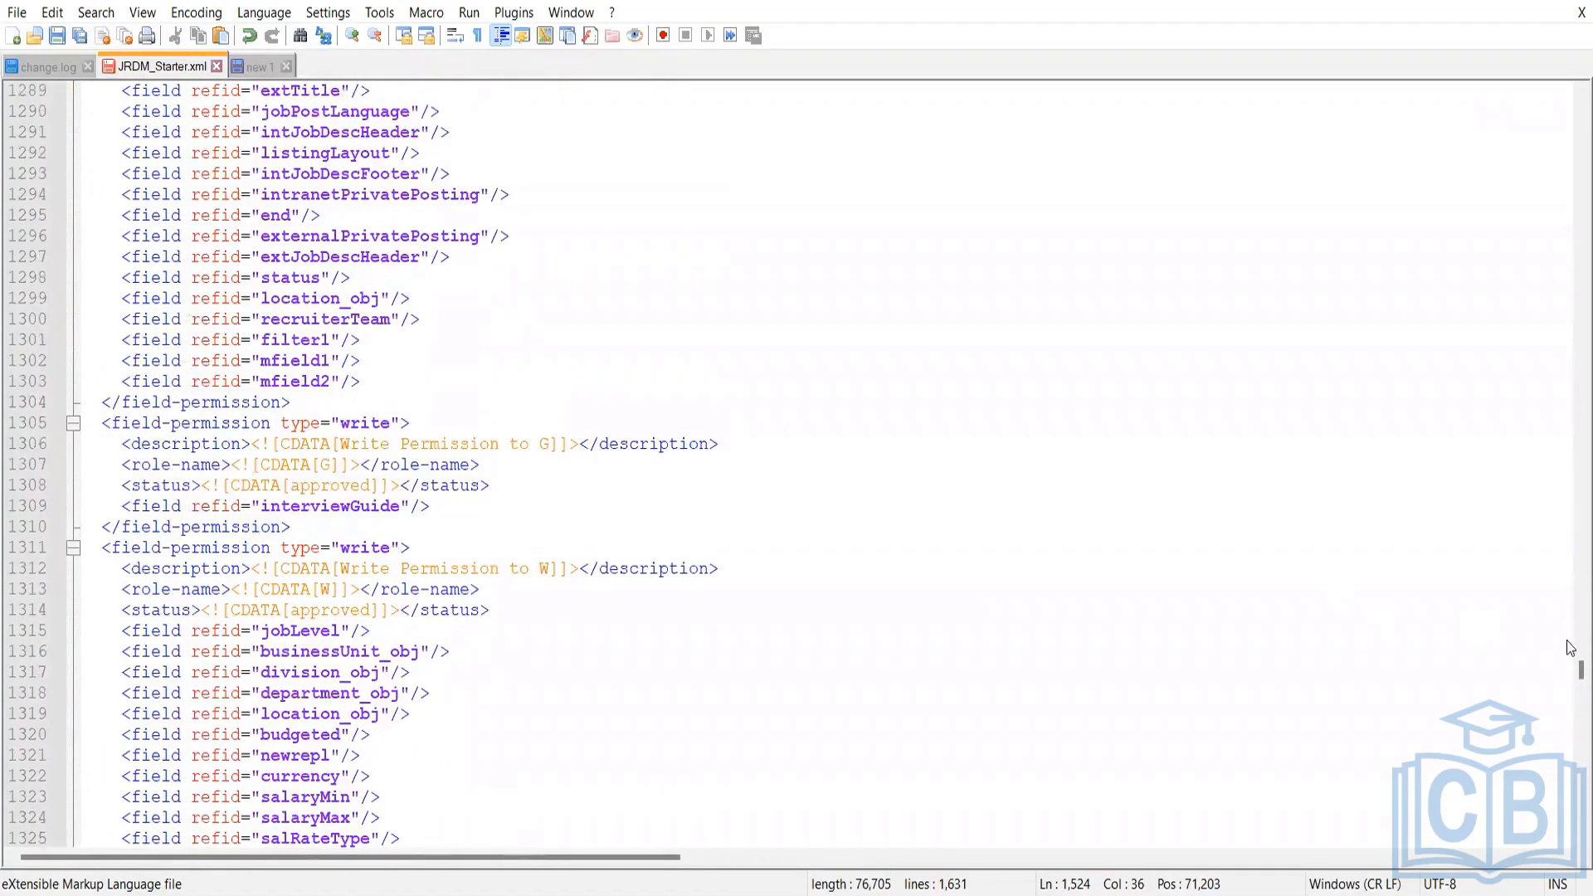
pyautogui.scroll(20, 1569, 656)
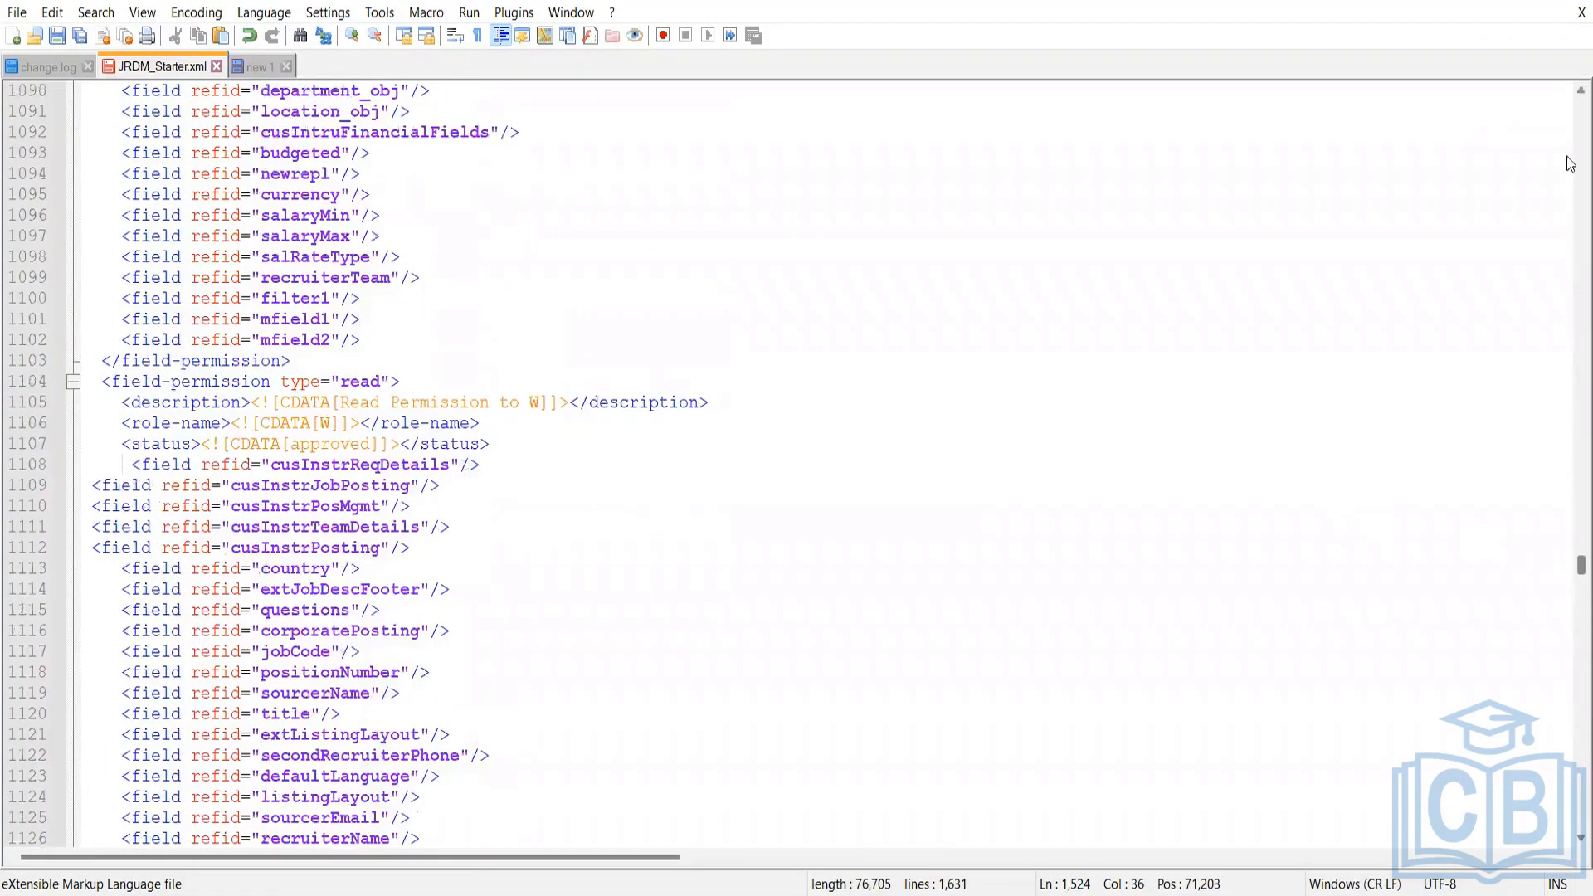
pyautogui.scroll(20, 1569, 163)
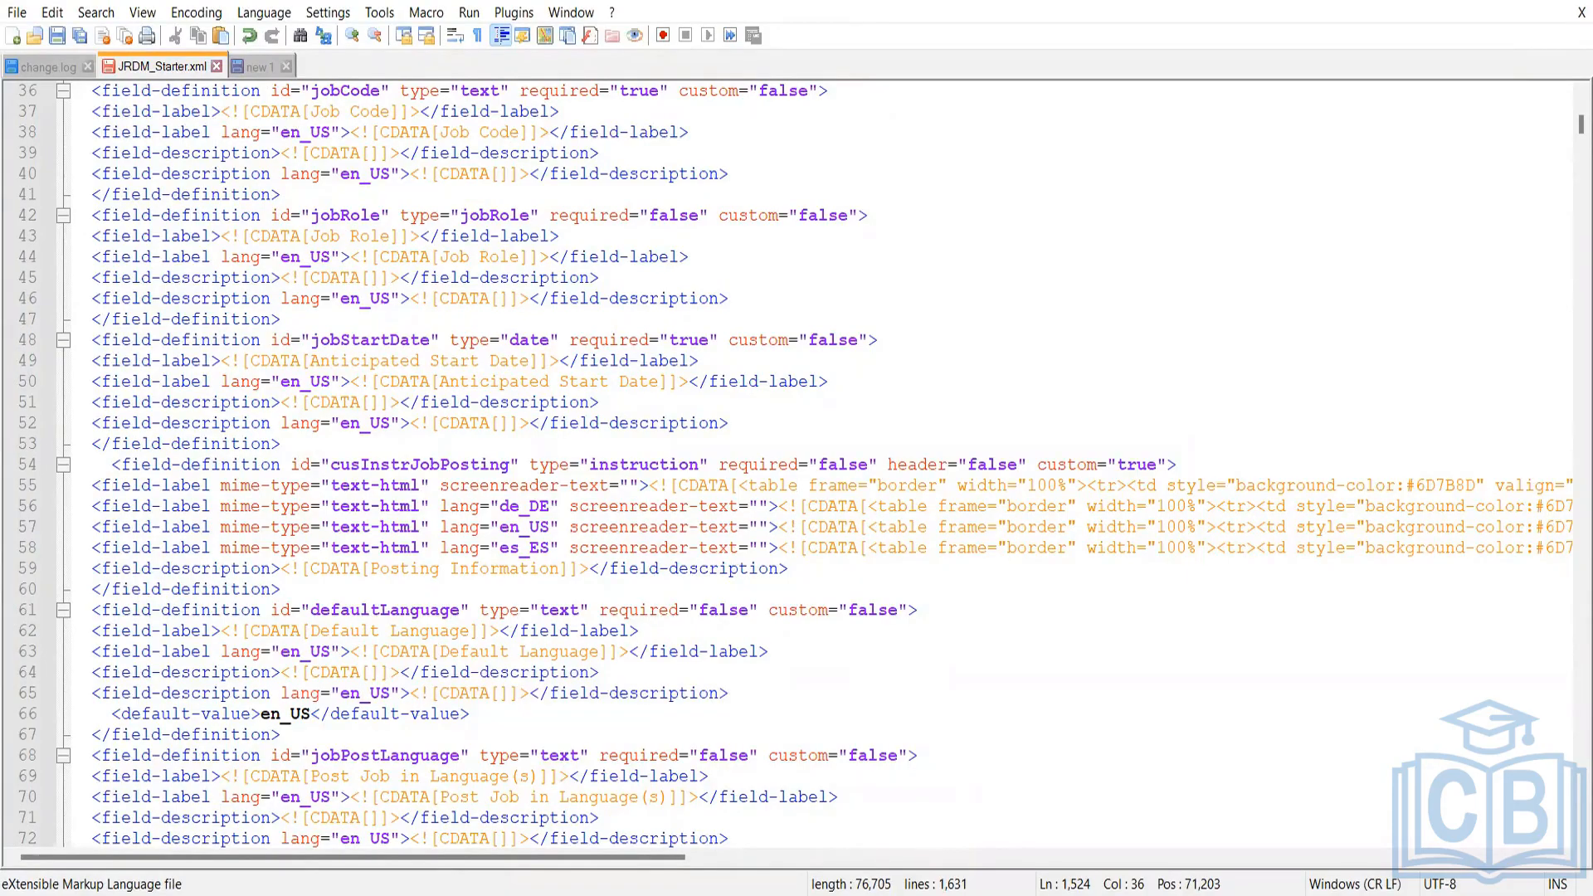
# Switch to the Notepad notes and add the line "SuccessFactors RCM ( accomodate with in those roles)" two lines below the Permission entry.
pyautogui.hotkey('alt', 'Tab')
pyautogui.press('Return')
pyautogui.press('Return')
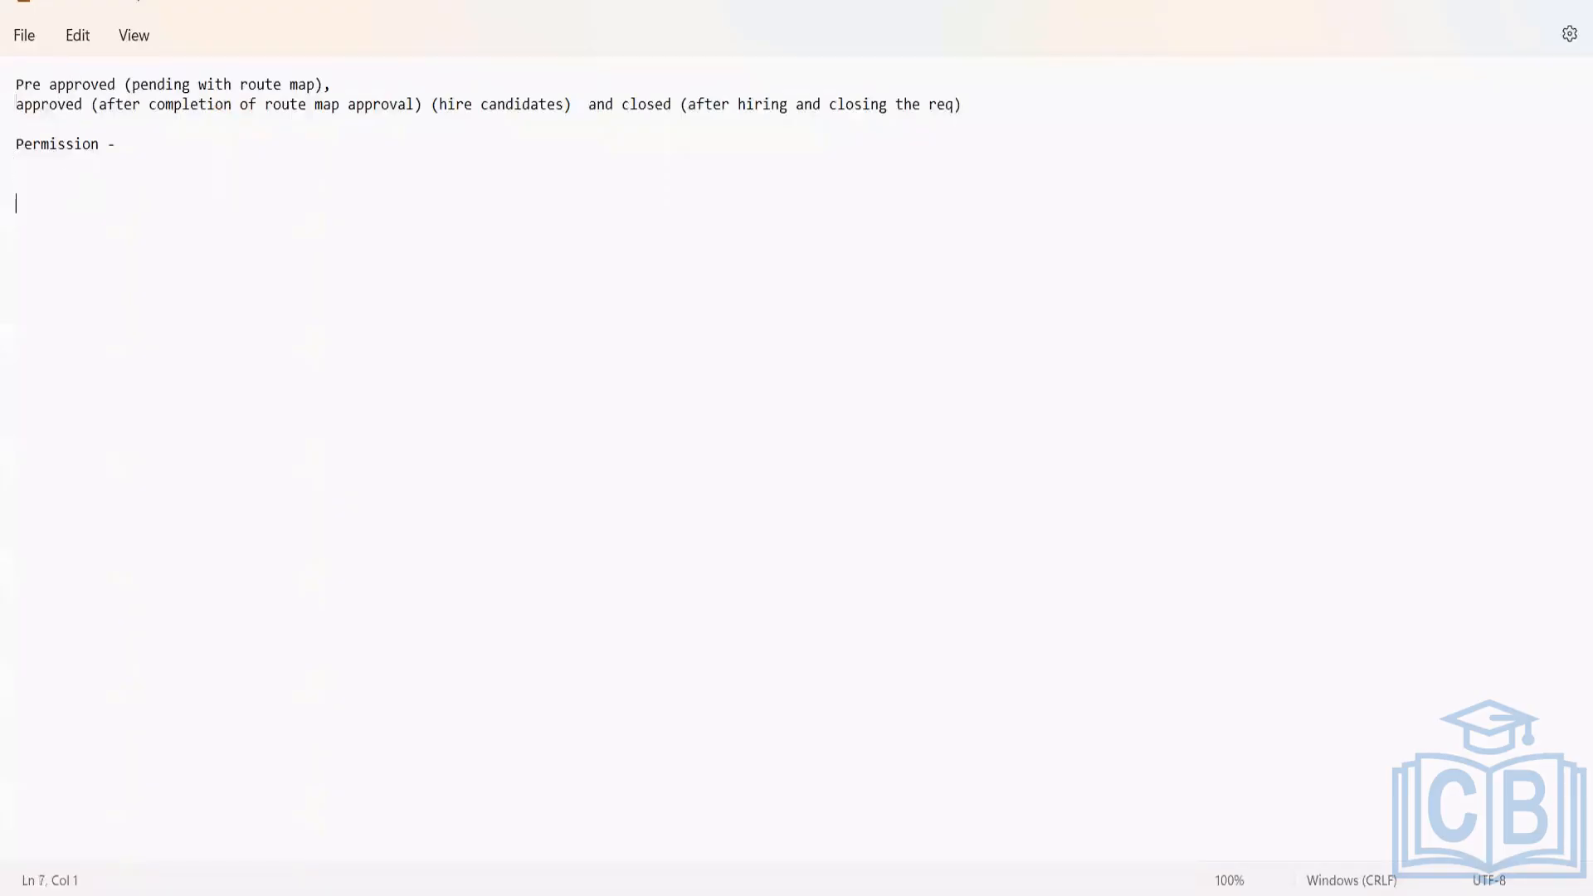
pyautogui.write('SuccessFactors RCM ')
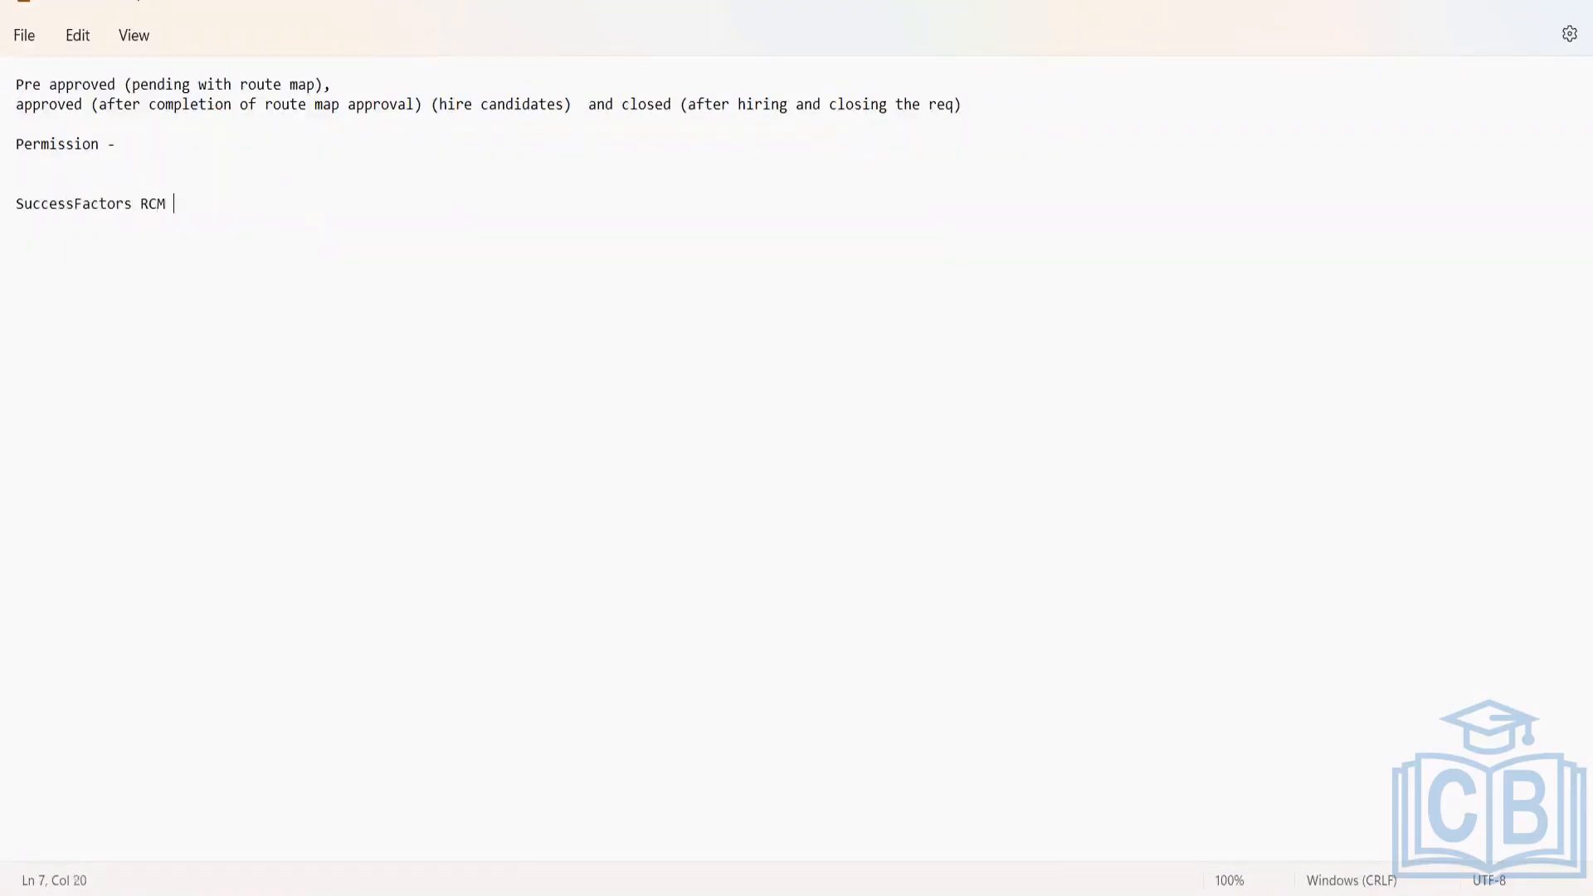
pyautogui.write('_')
pyautogui.press('BackSpace')
pyautogui.write('( accomodate with in those ')
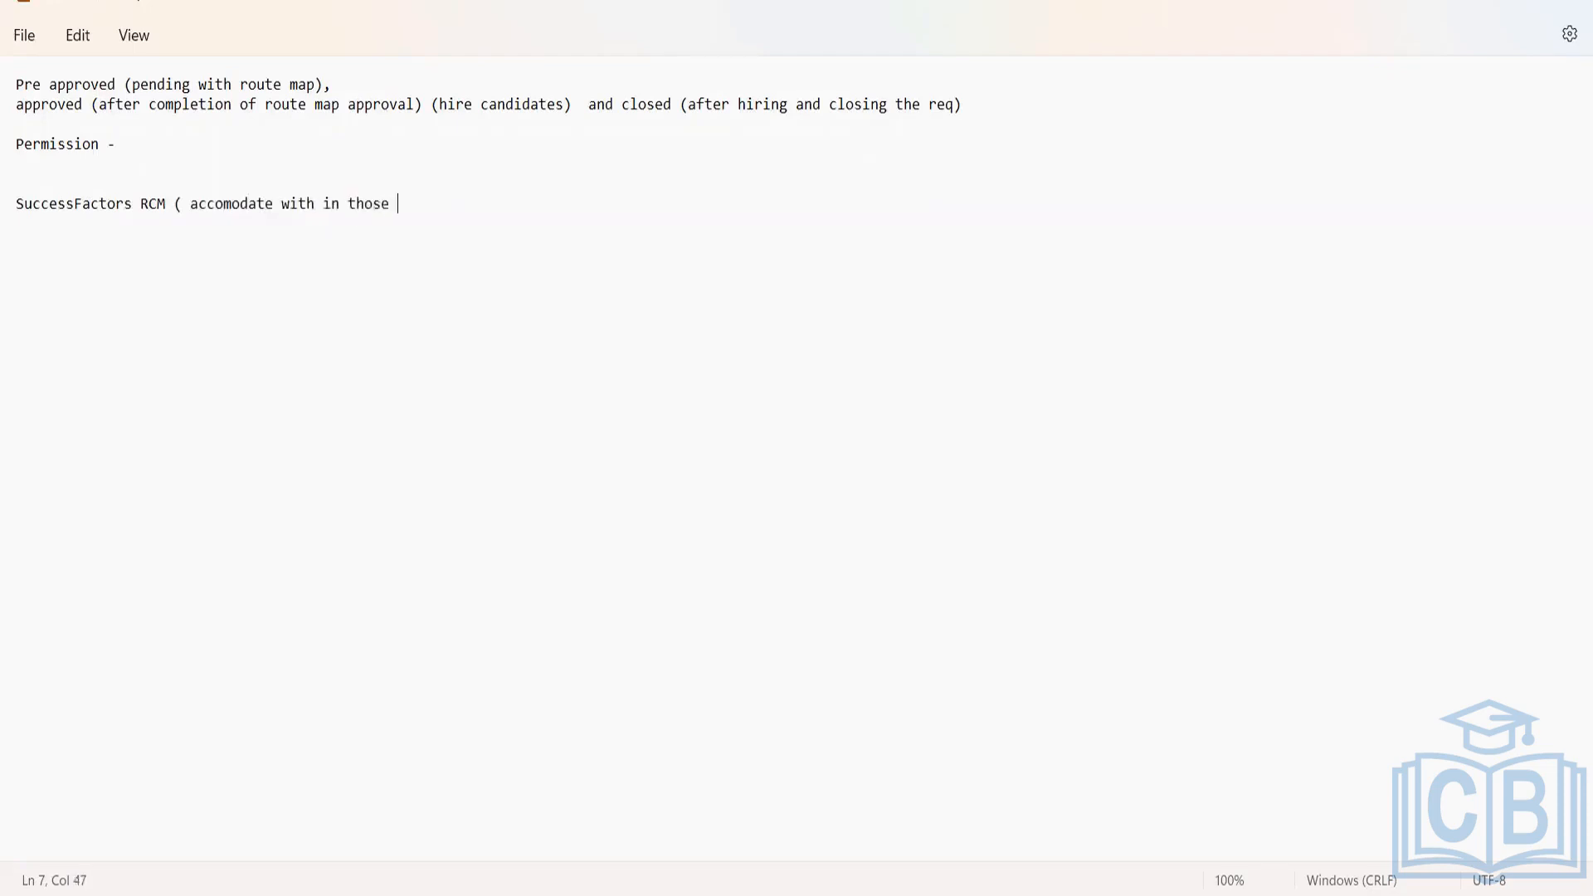
pyautogui.write('roles)')
pyautogui.press('Return')
# Highlight the SuccessFactors RCM line in the notes to point out that requirements must fit those roles.
pyautogui.moveTo(468, 205); pyautogui.dragTo(20, 210)
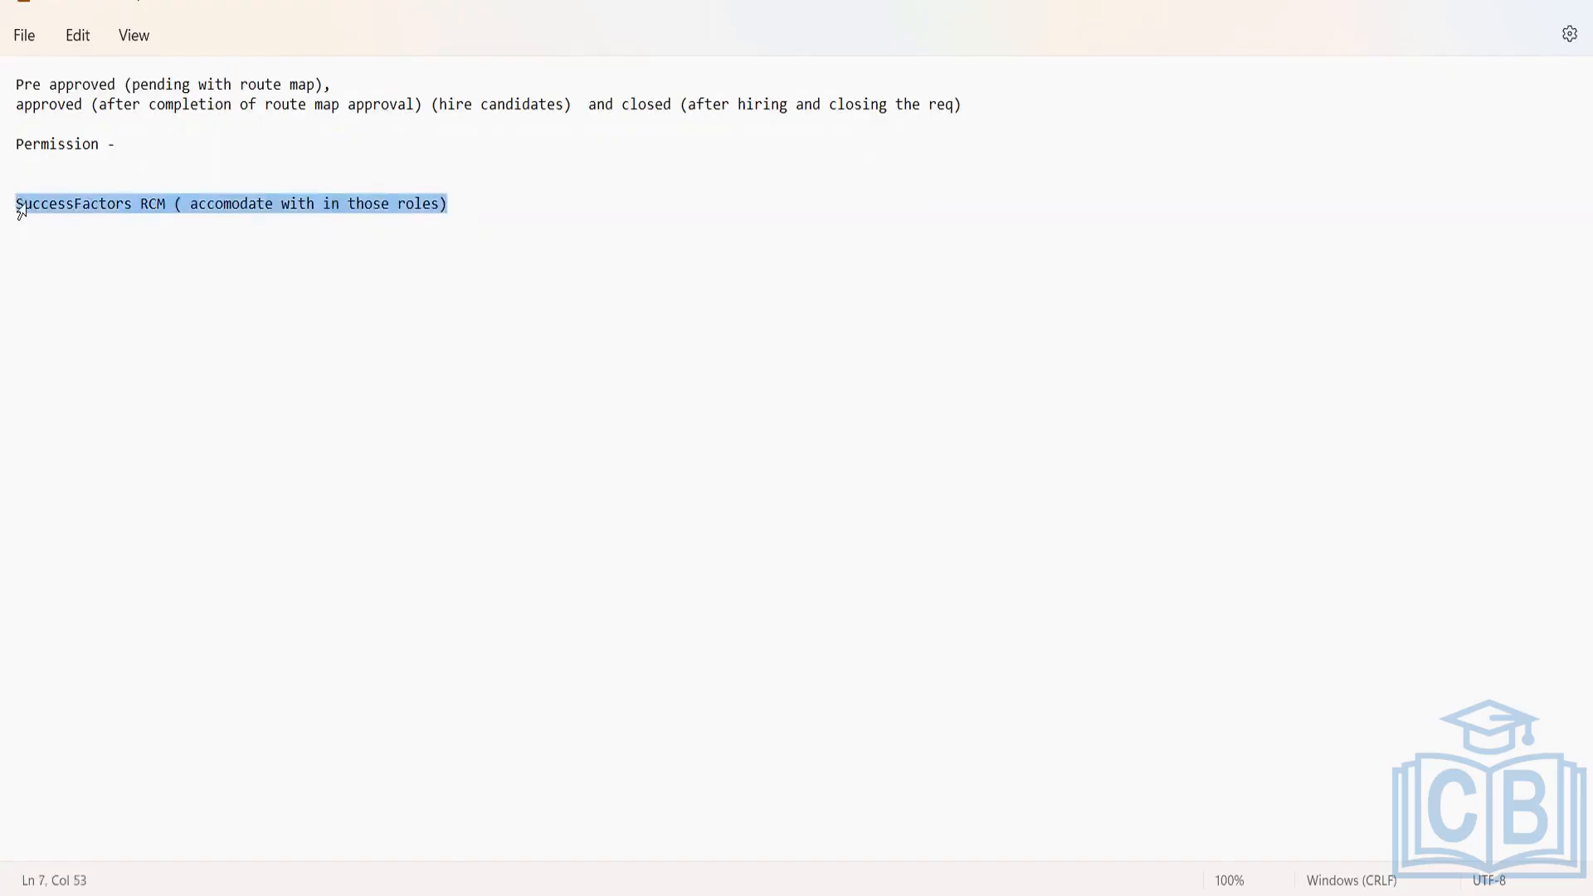
pyautogui.click(262, 217)
pyautogui.moveTo(448, 203); pyautogui.dragTo(10, 205)
pyautogui.click(365, 203)
pyautogui.moveTo(465, 199); pyautogui.dragTo(8, 200)
pyautogui.click(487, 223)
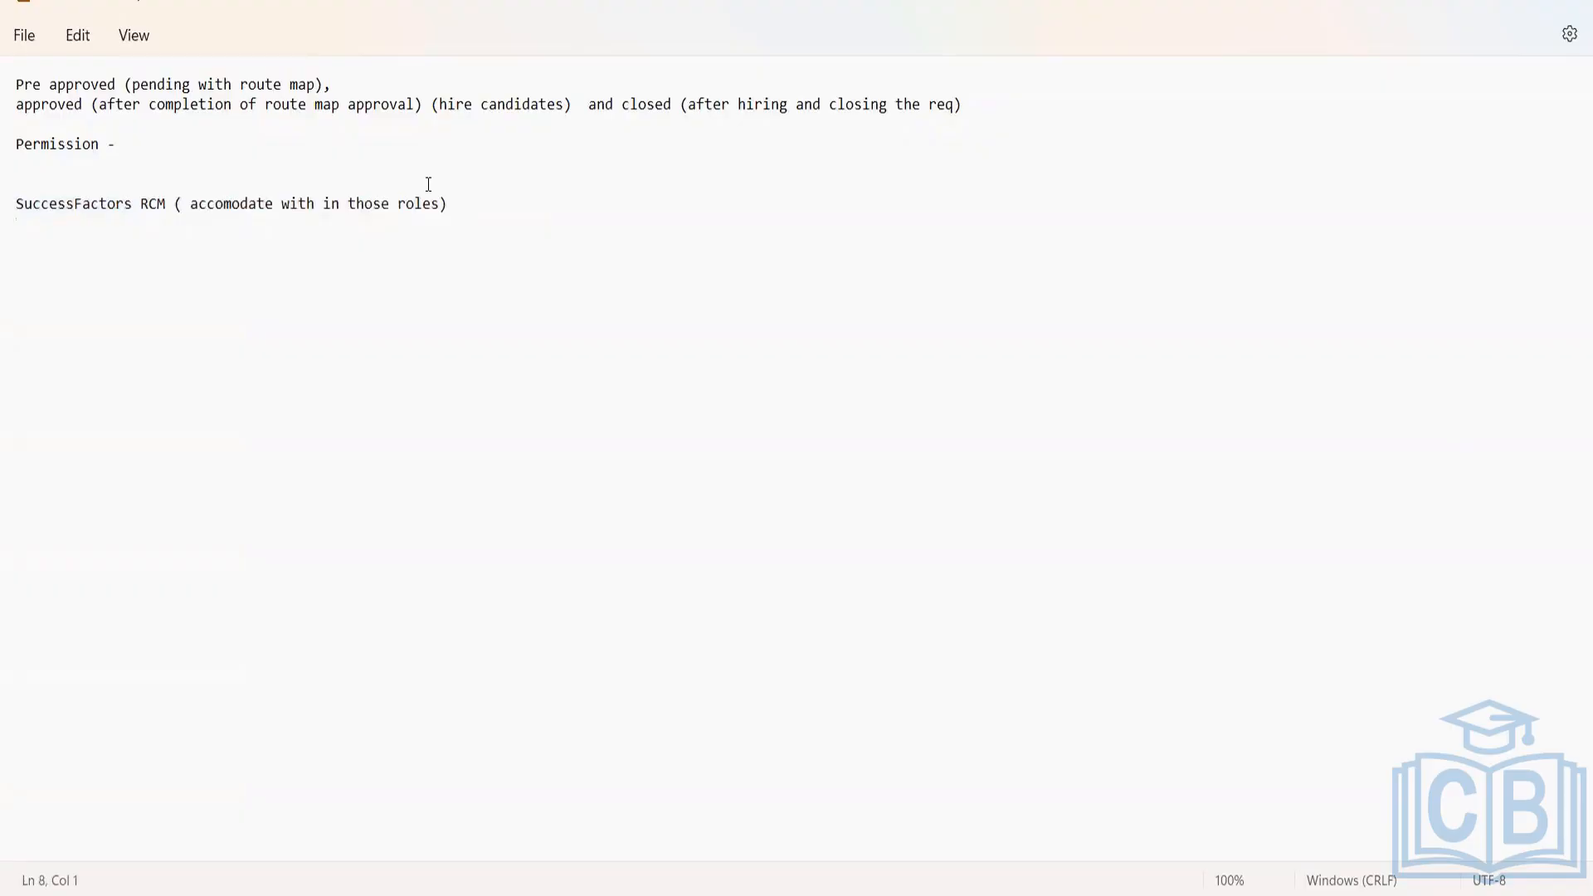
pyautogui.moveTo(458, 208); pyautogui.dragTo(8, 231)
pyautogui.click(440, 239)
# Switch to the SAP SuccessFactors Recruiting guide in Acrobat Reader, maximize it and go back to the recruiting operators table on page 84.
pyautogui.hotkey('alt', 'Tab')
pyautogui.click(1514, 7)
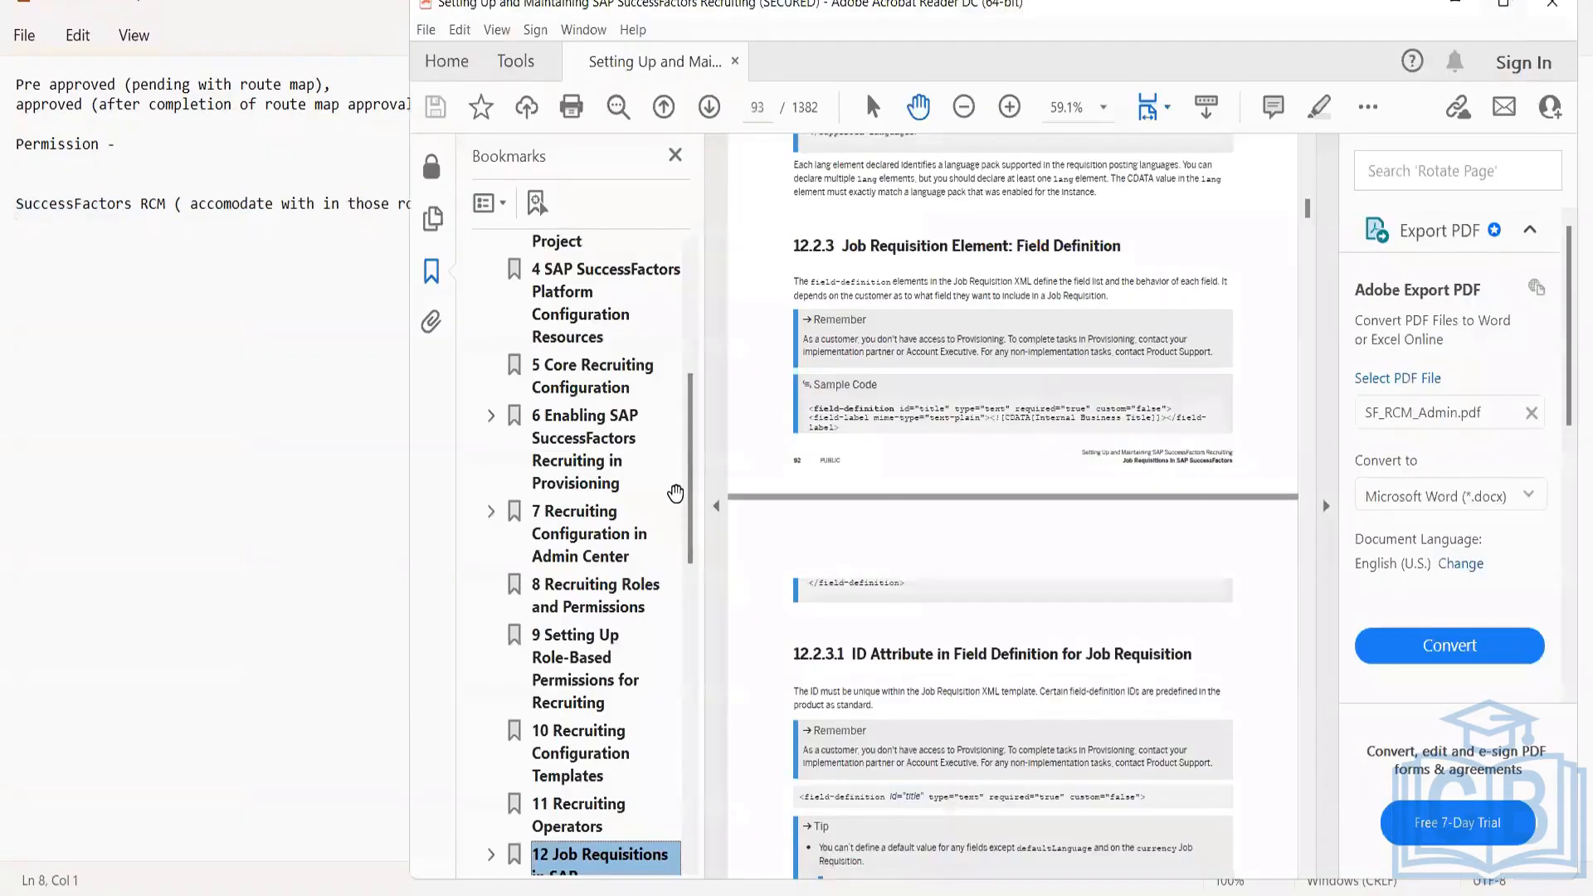
pyautogui.scroll(15, 727, 618)
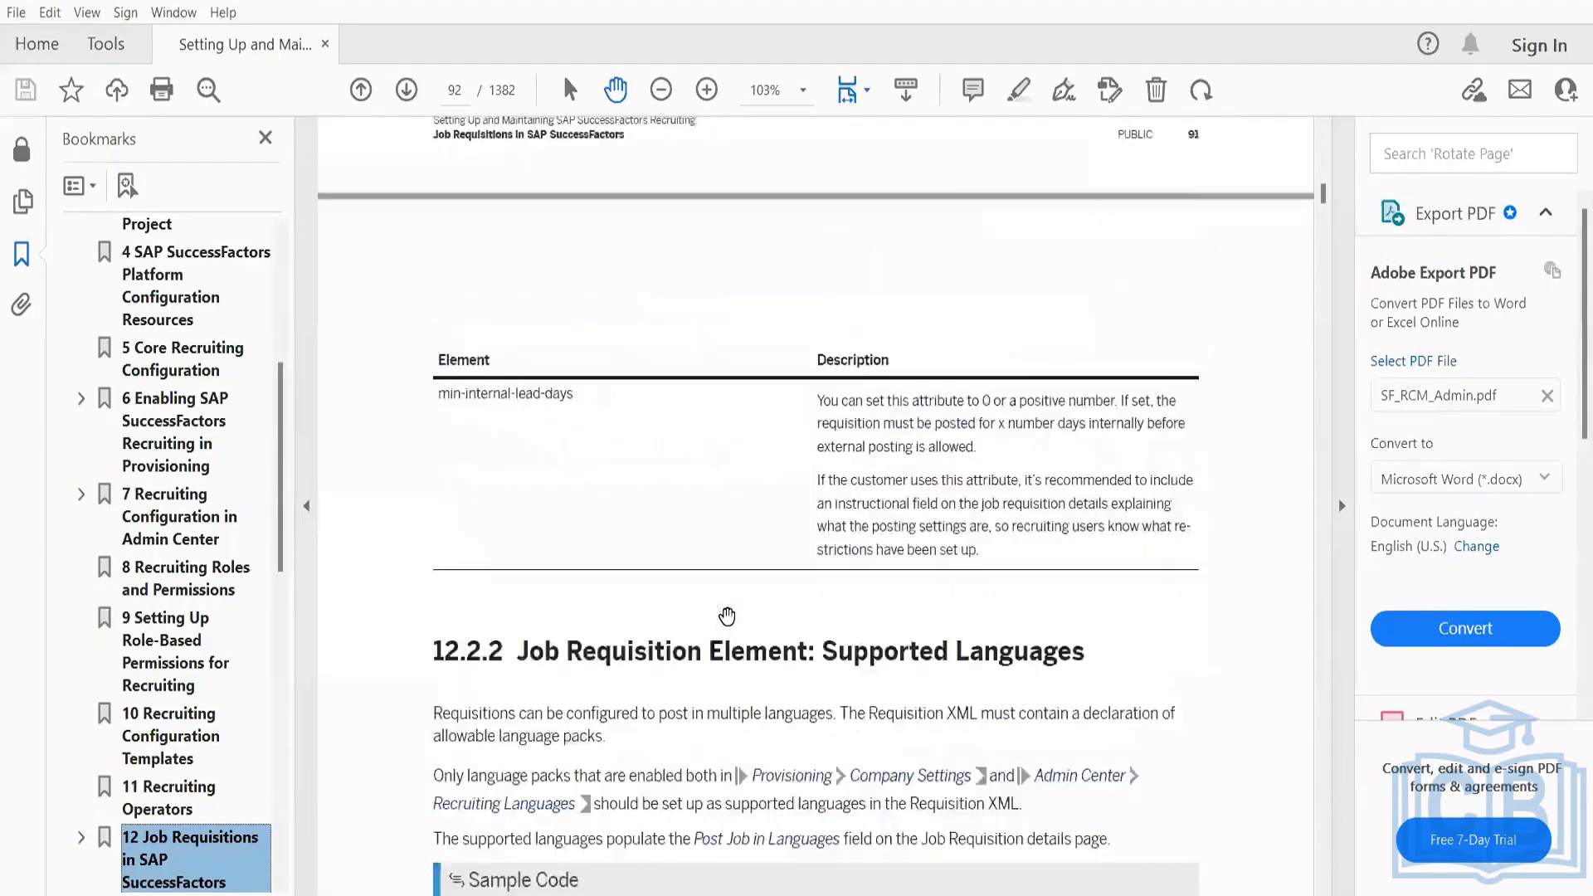
pyautogui.scroll(10, 752, 636)
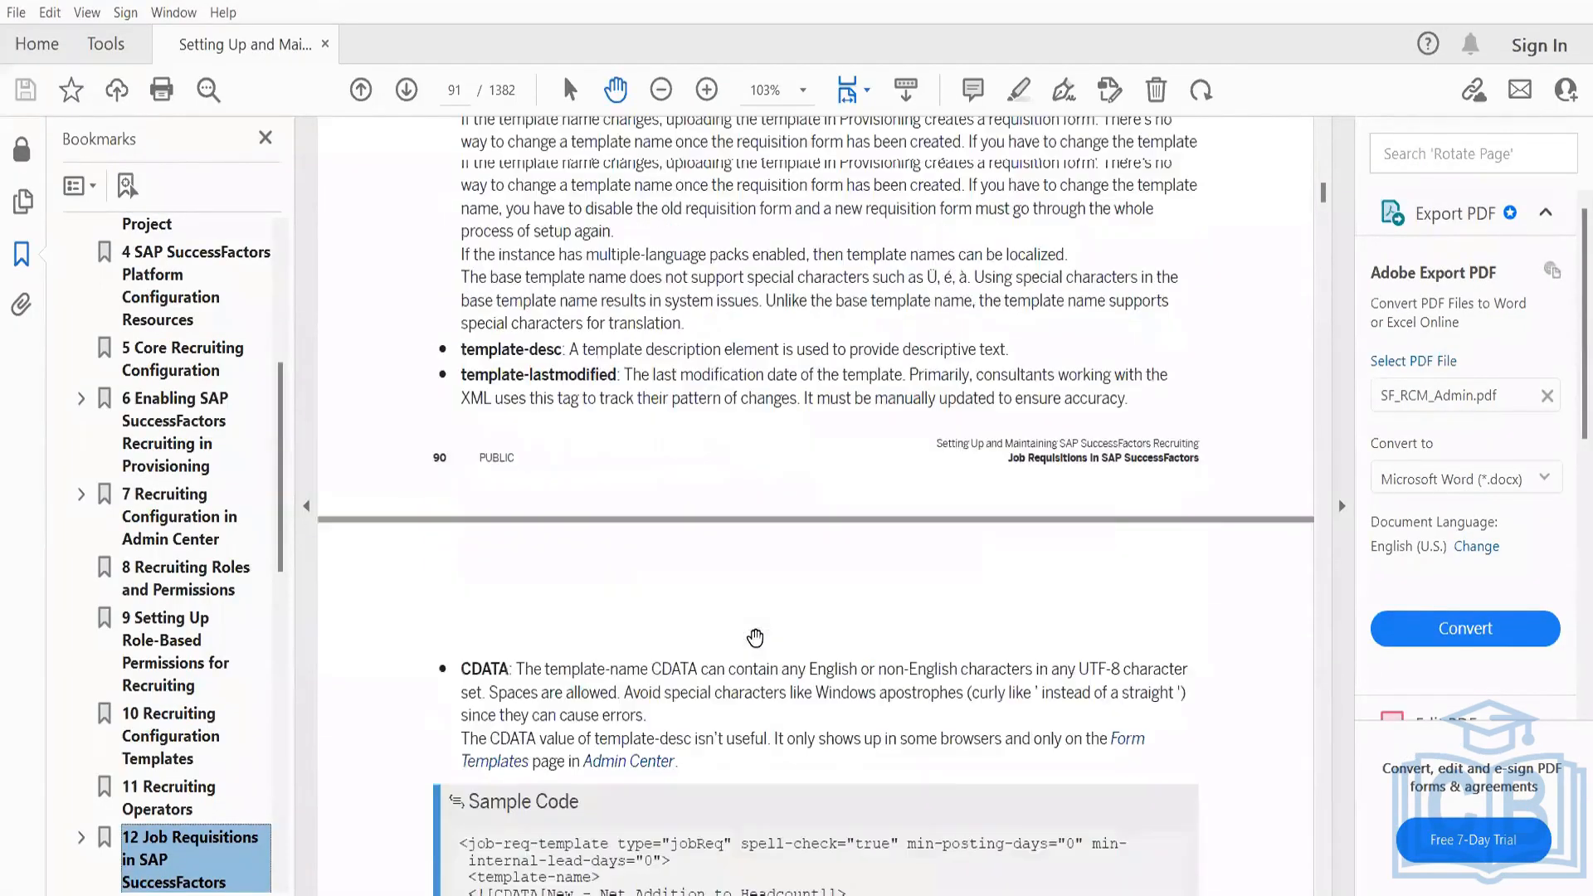
pyautogui.scroll(15, 757, 641)
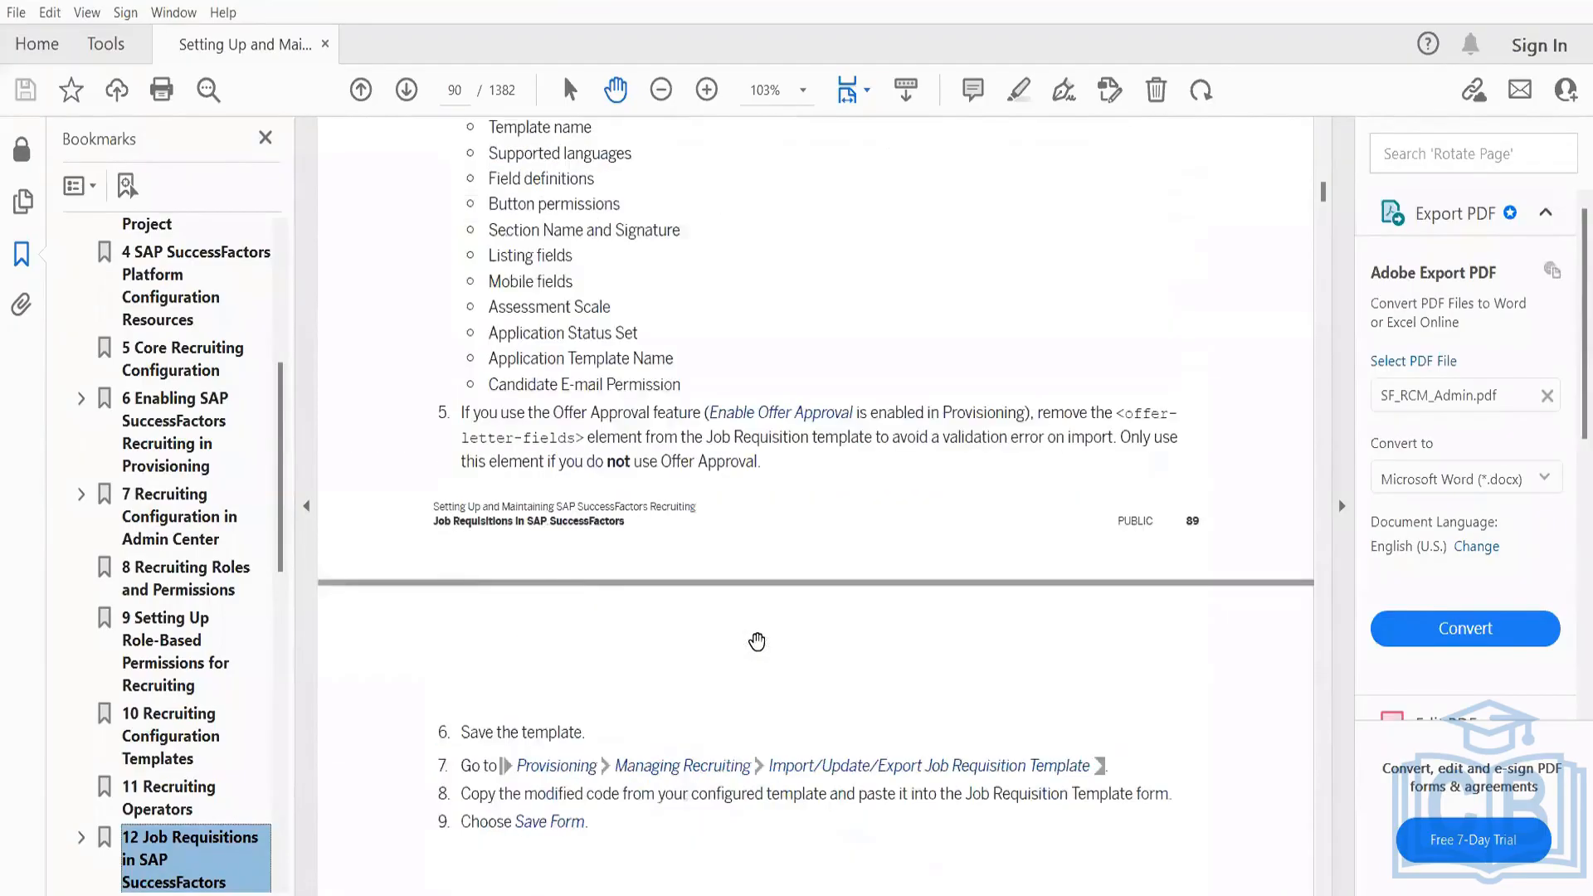
pyautogui.scroll(15, 756, 641)
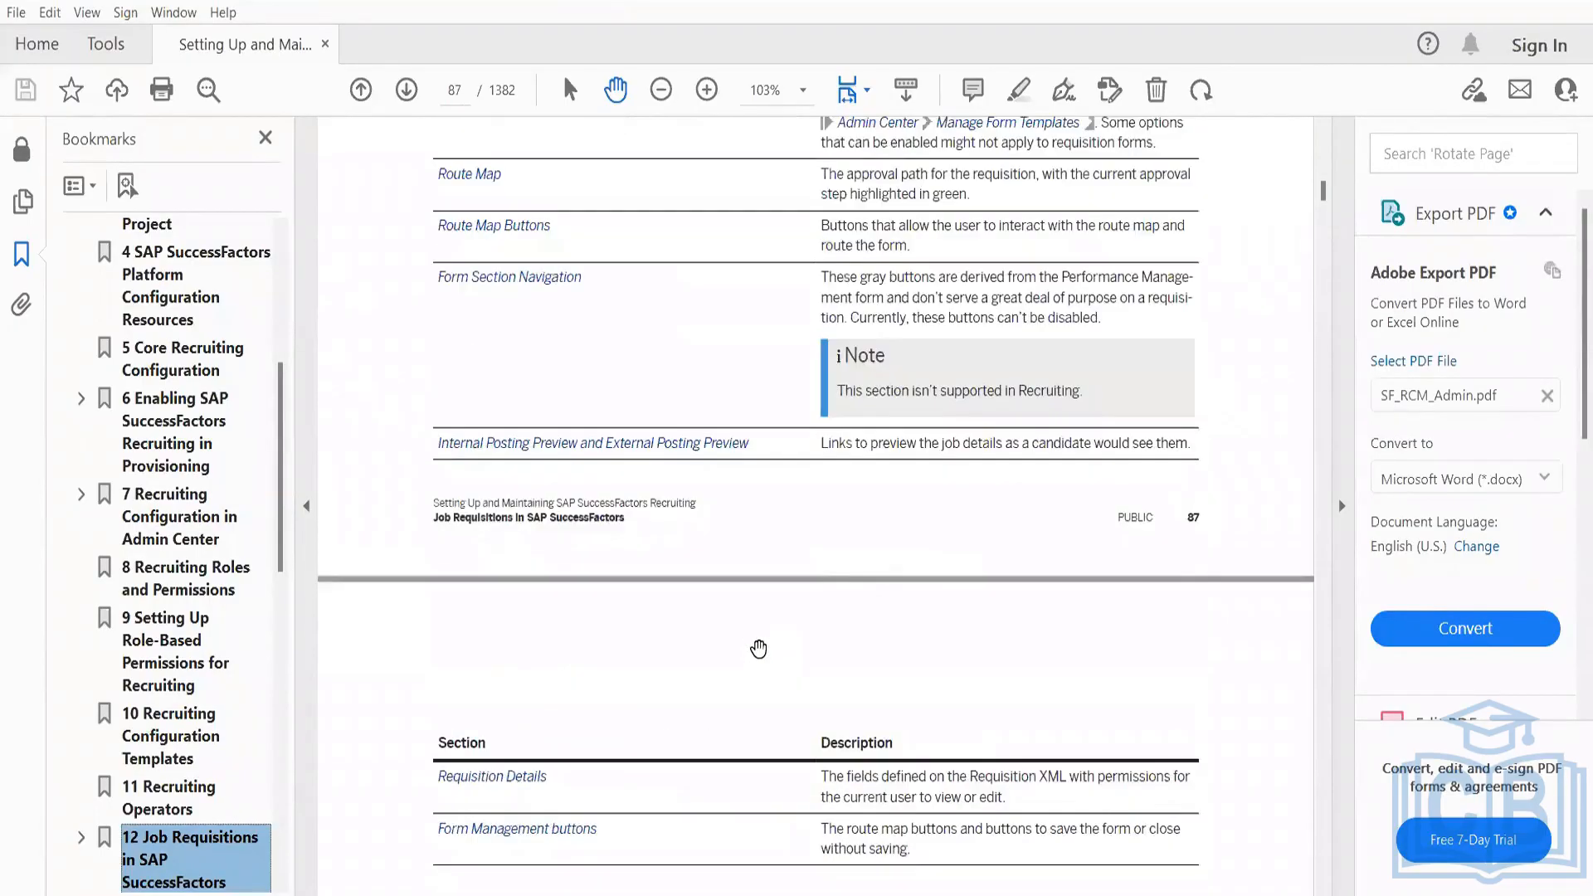
pyautogui.scroll(15, 760, 650)
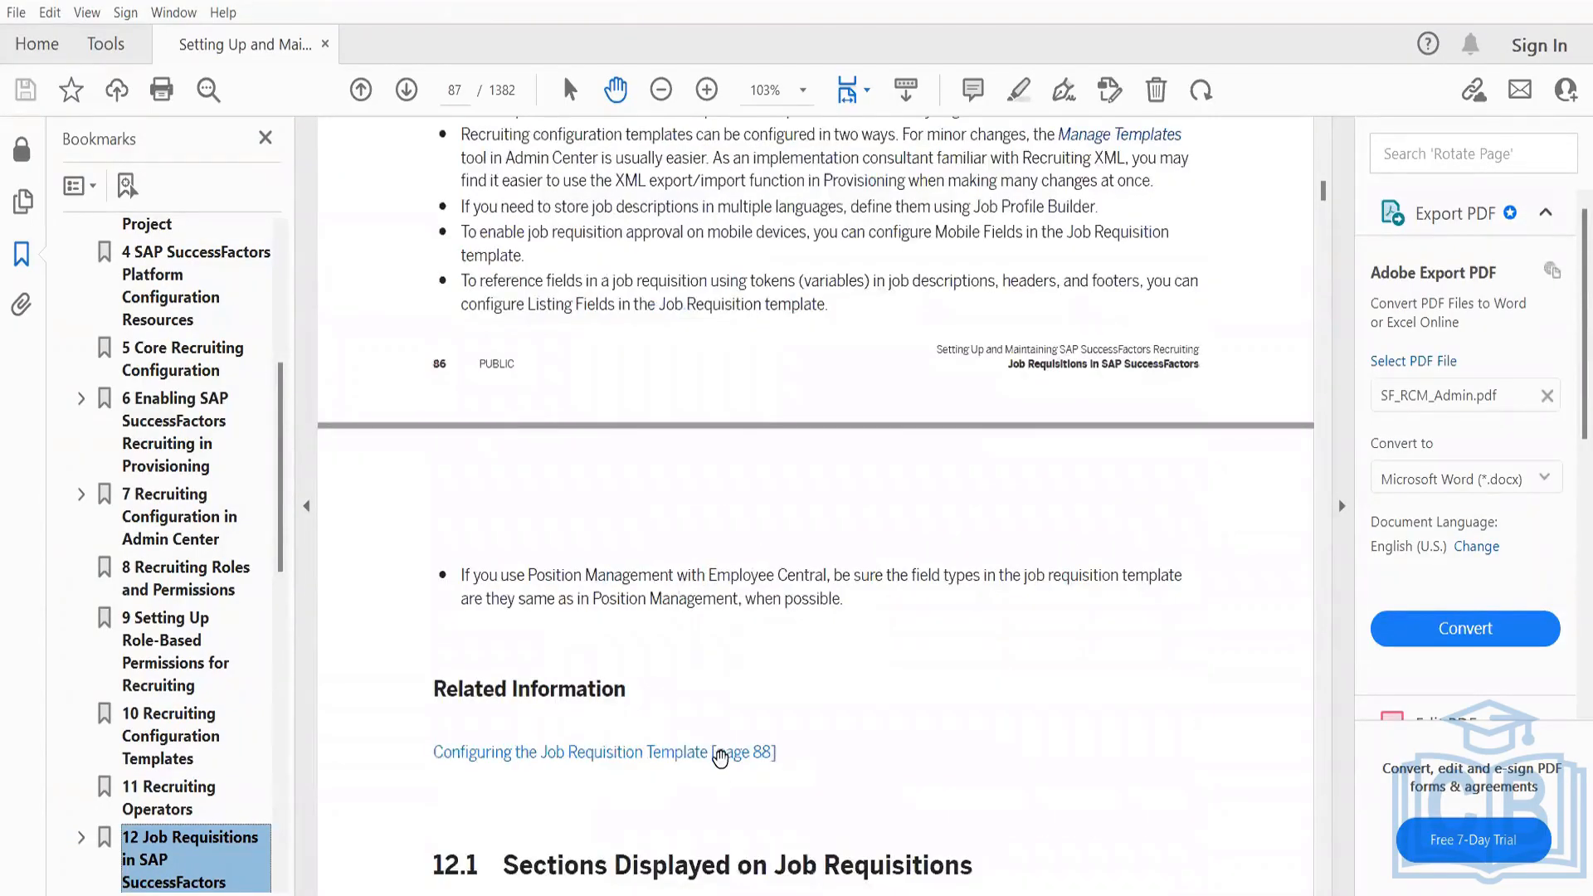
pyautogui.scroll(15, 722, 756)
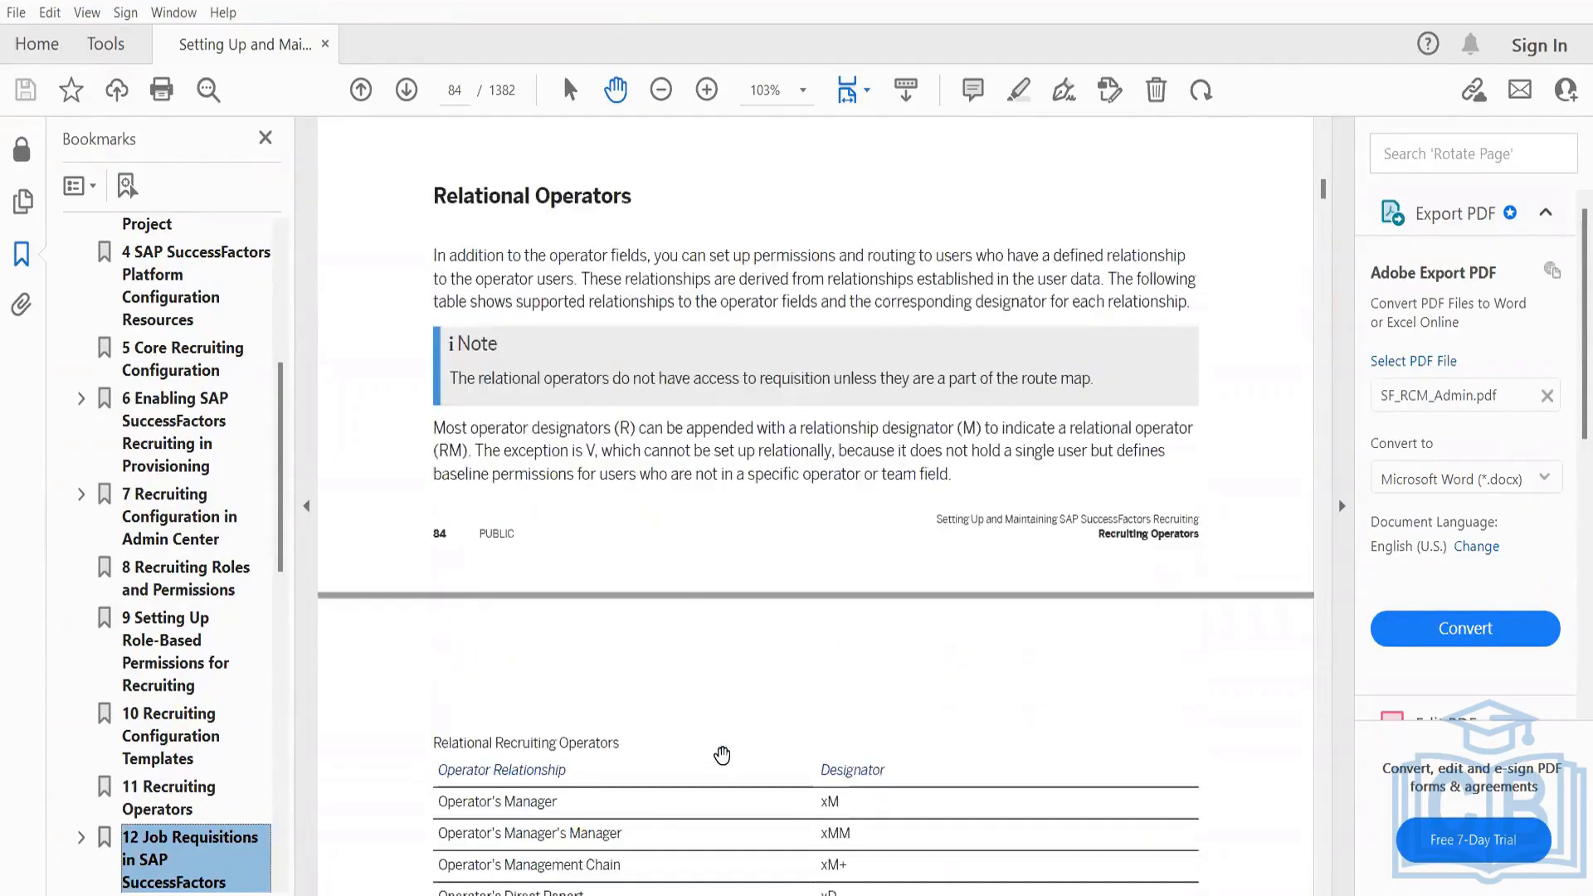
pyautogui.scroll(7, 717, 661)
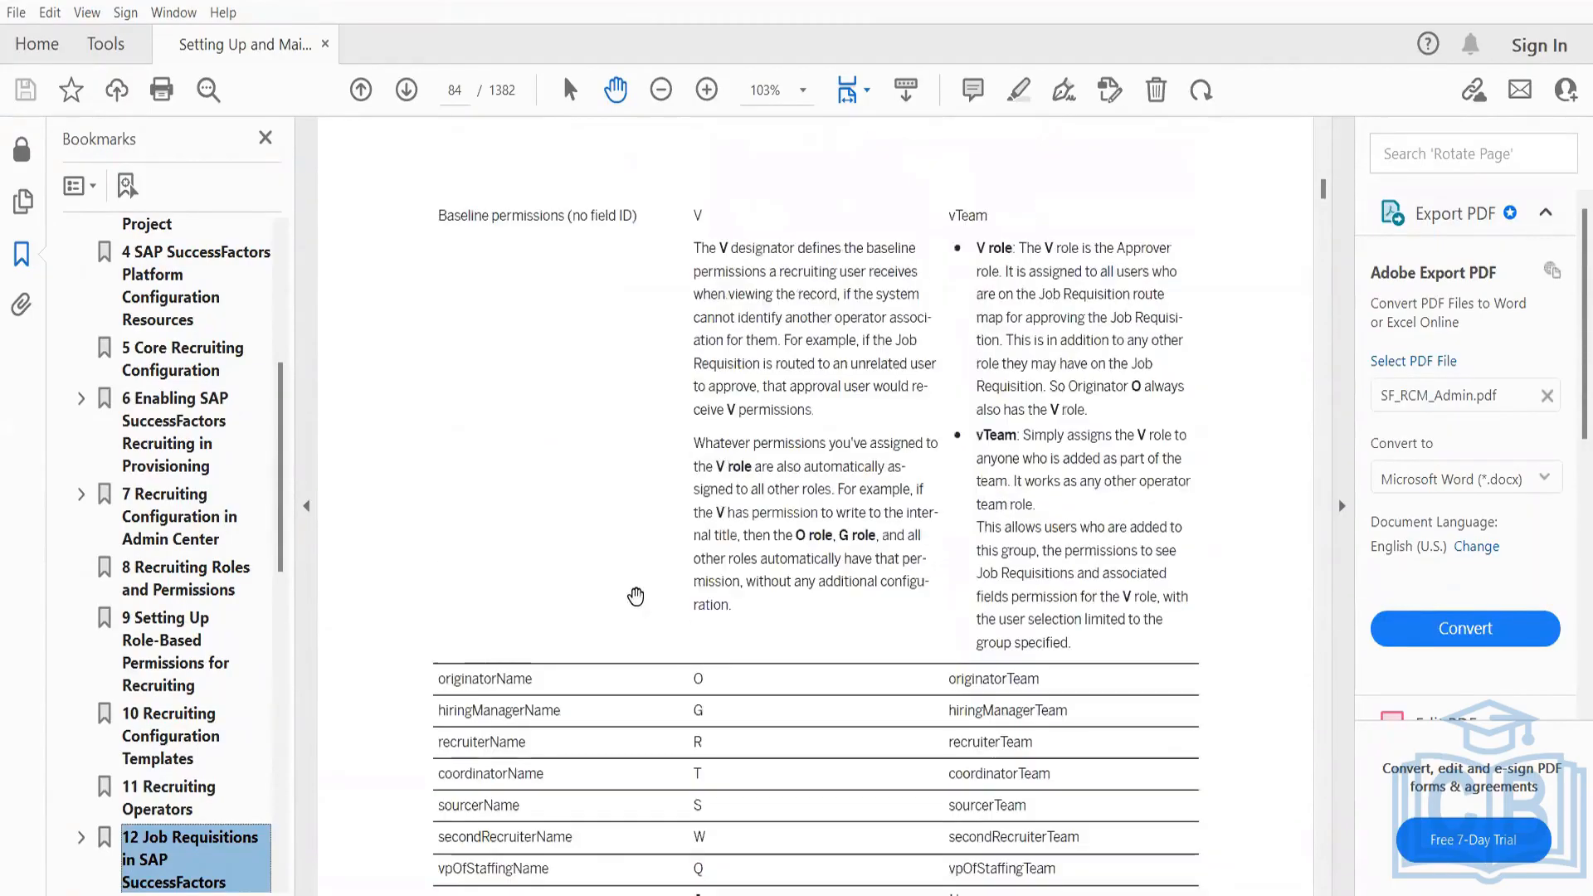
pyautogui.scroll(-3, 597, 633)
pyautogui.scroll(4, 640, 540)
pyautogui.scroll(-4, 697, 757)
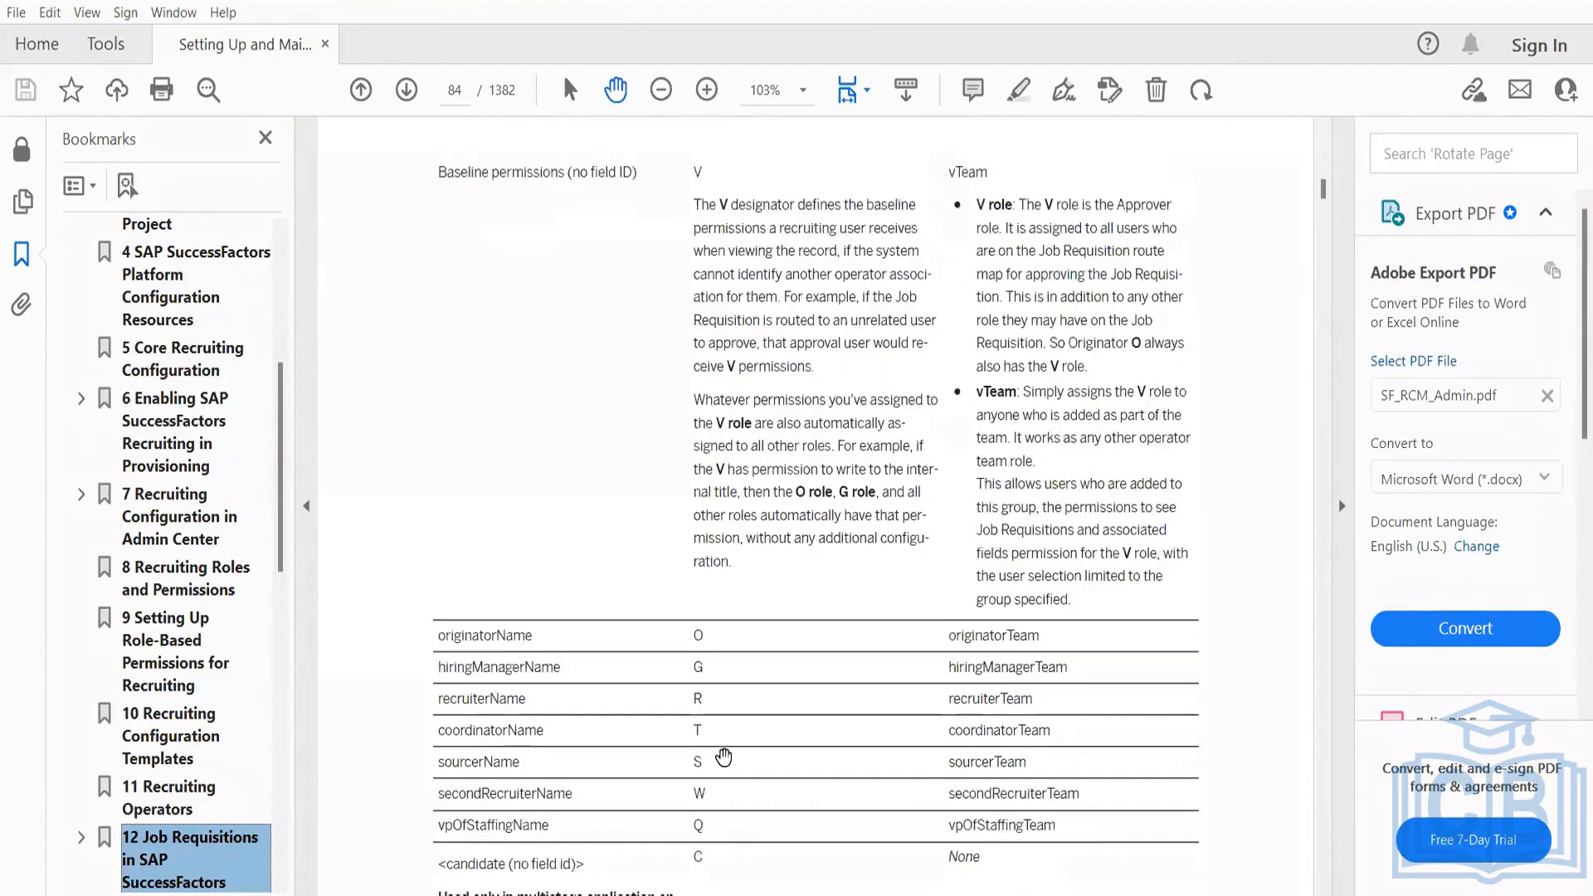
# Highlight the operator table rows from originatorName to vpOfStaffingName together with their designators.
pyautogui.moveTo(714, 746); pyautogui.dragTo(616, 601)
pyautogui.click(616, 601)
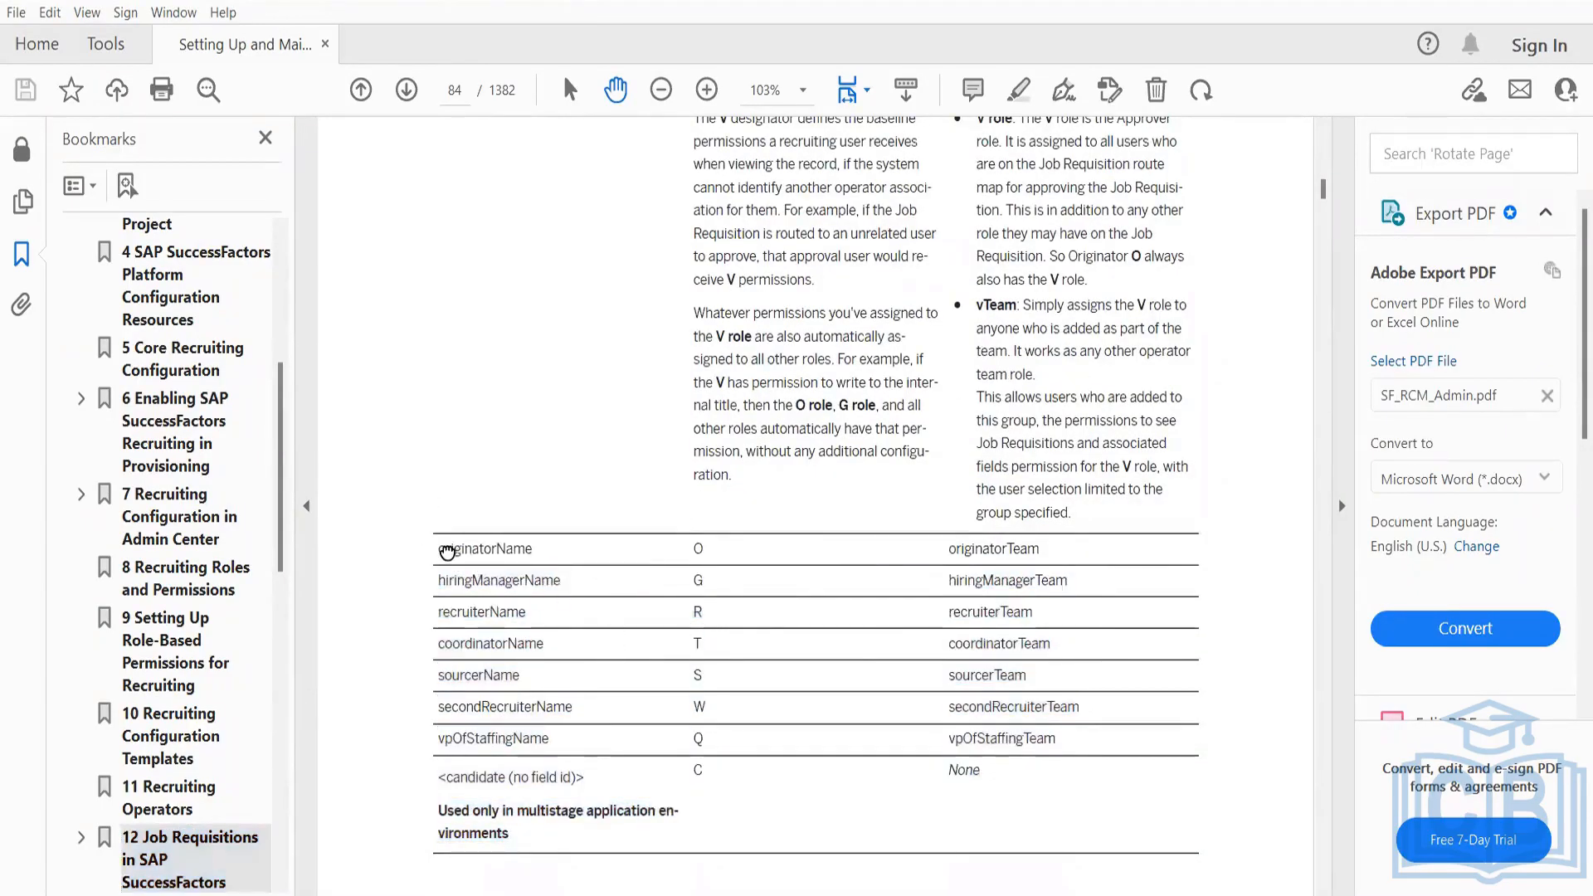
pyautogui.moveTo(442, 549); pyautogui.dragTo(720, 727)
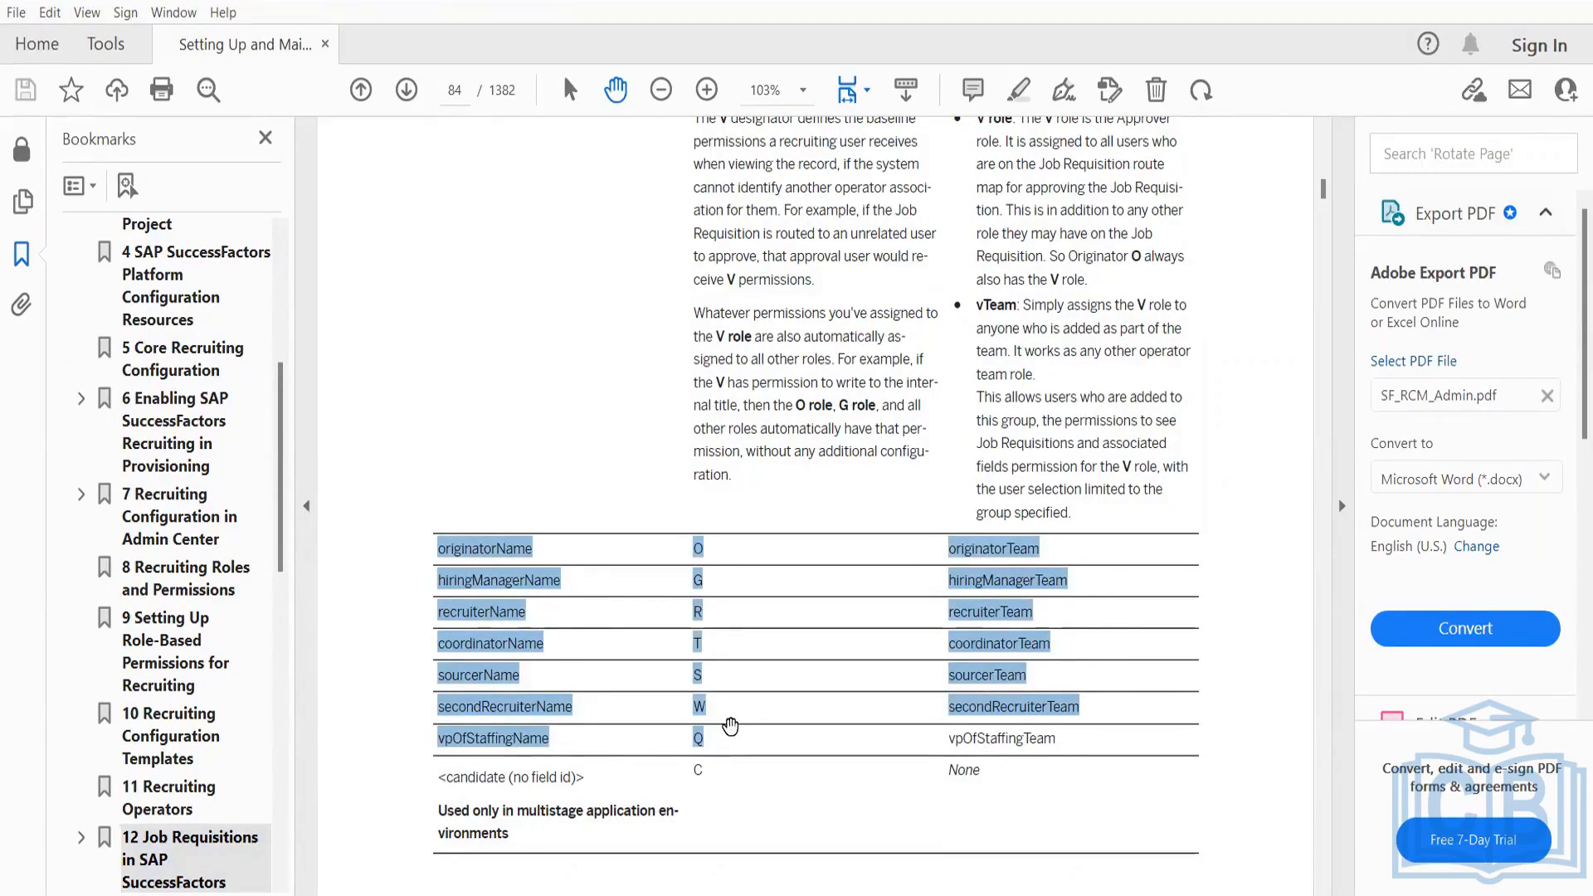
pyautogui.moveTo(726, 730); pyautogui.dragTo(481, 603)
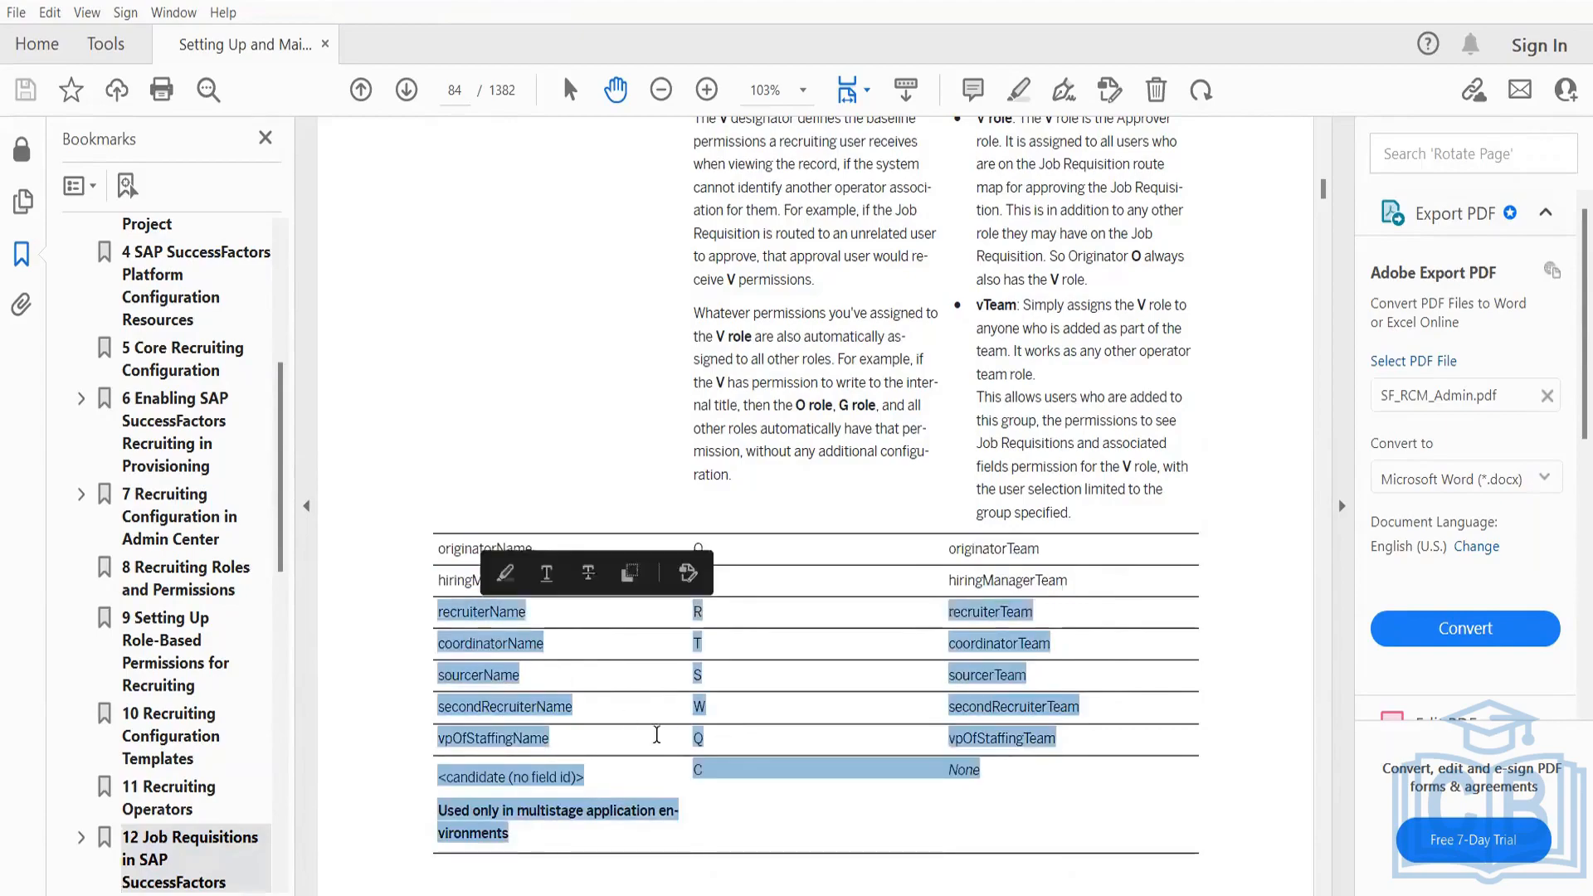
pyautogui.click(720, 742)
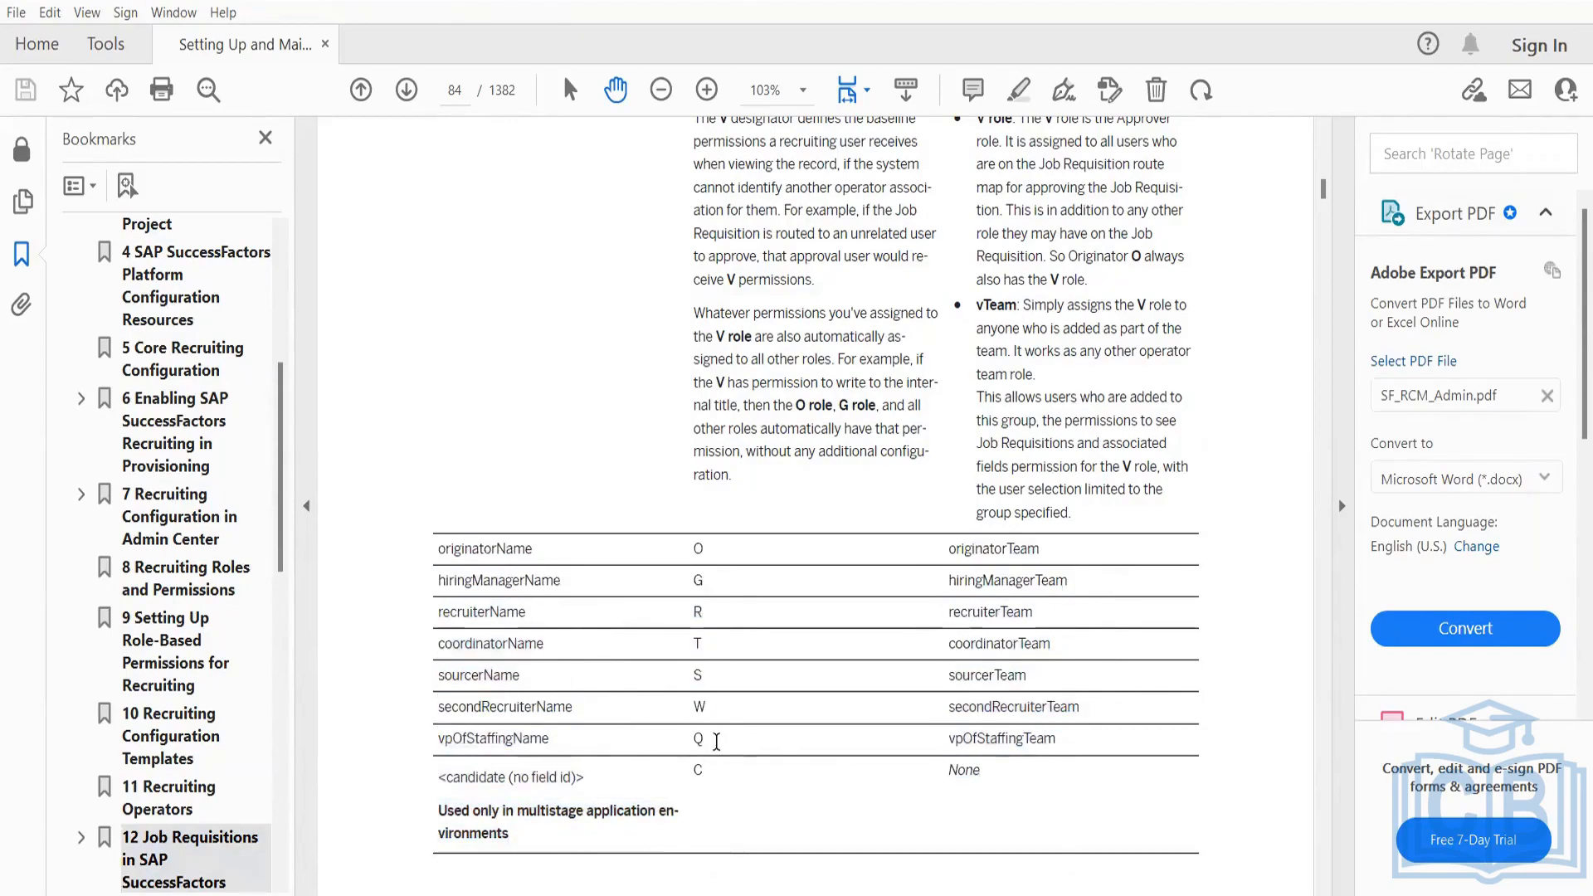
pyautogui.moveTo(717, 741); pyautogui.dragTo(481, 610)
pyautogui.click(455, 559)
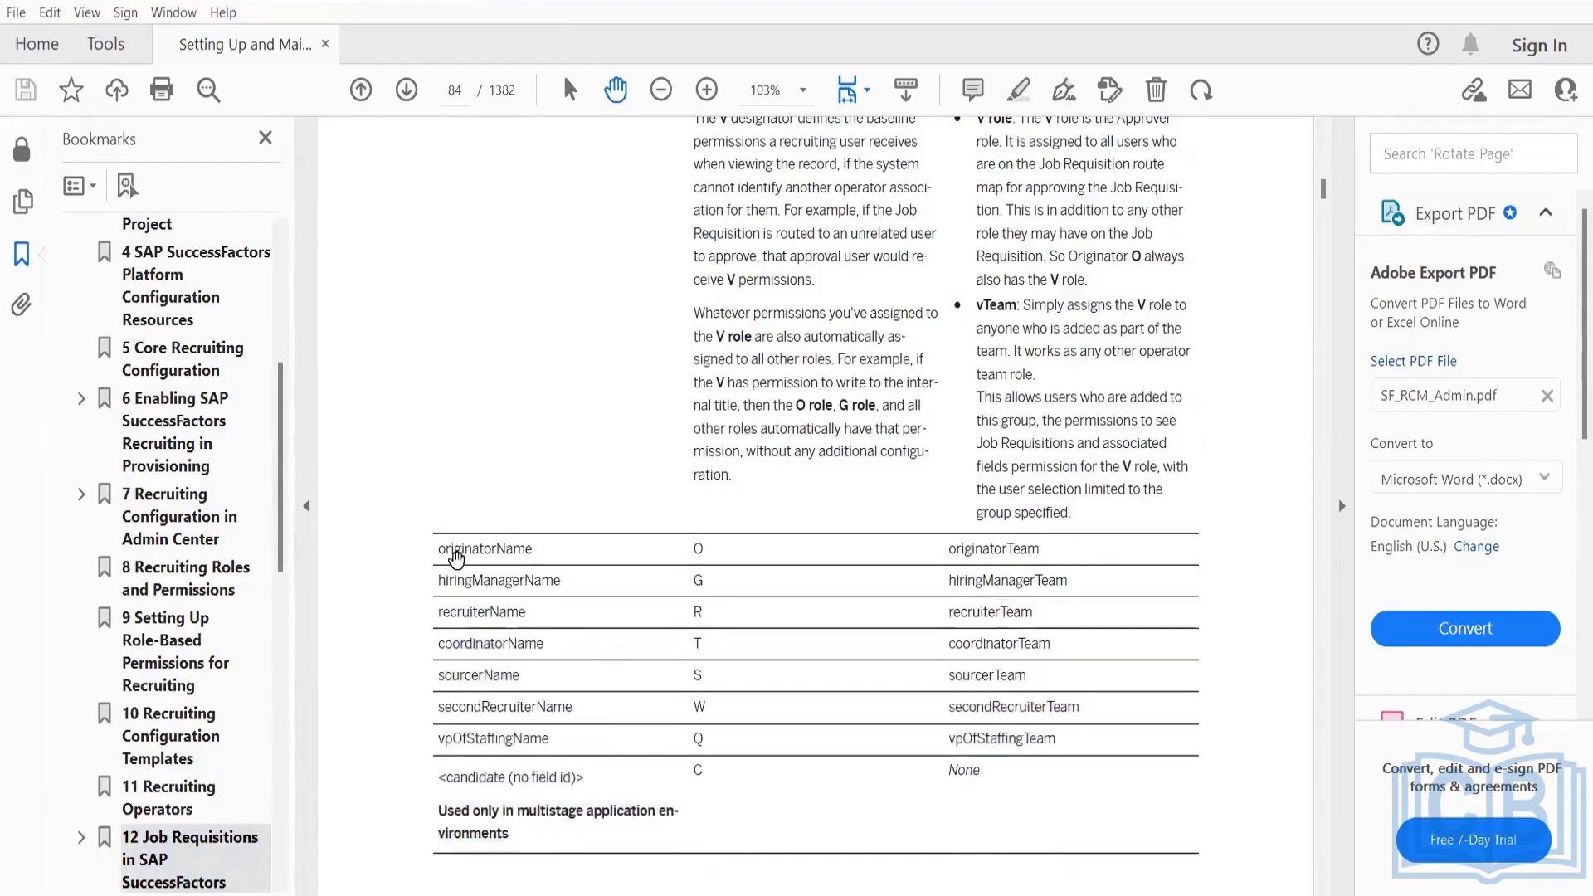
pyautogui.moveTo(440, 551); pyautogui.dragTo(725, 740)
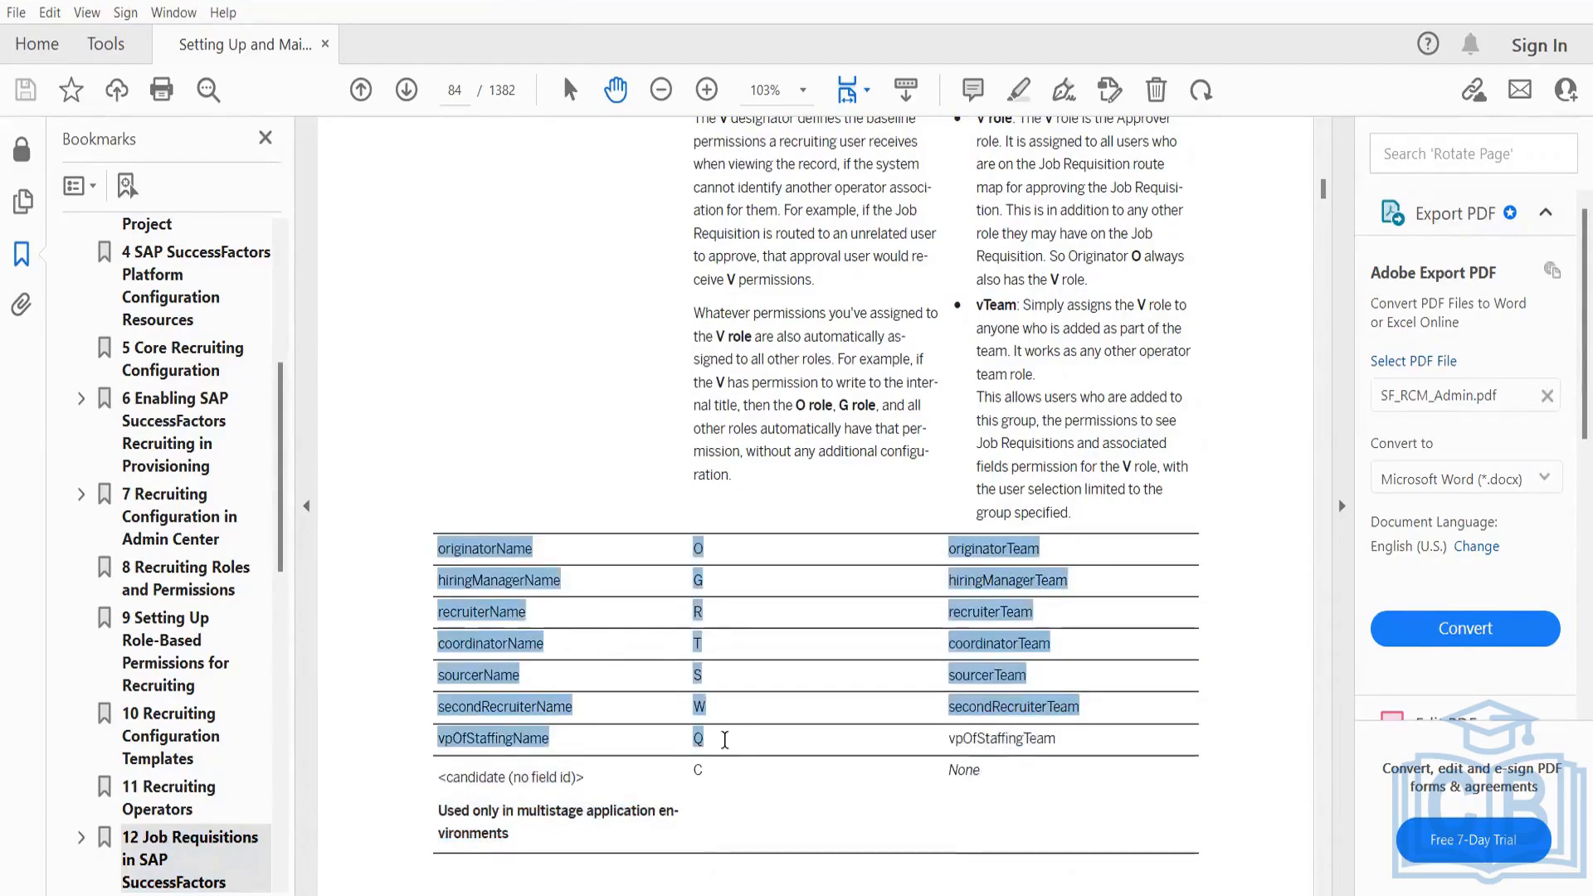
pyautogui.click(722, 601)
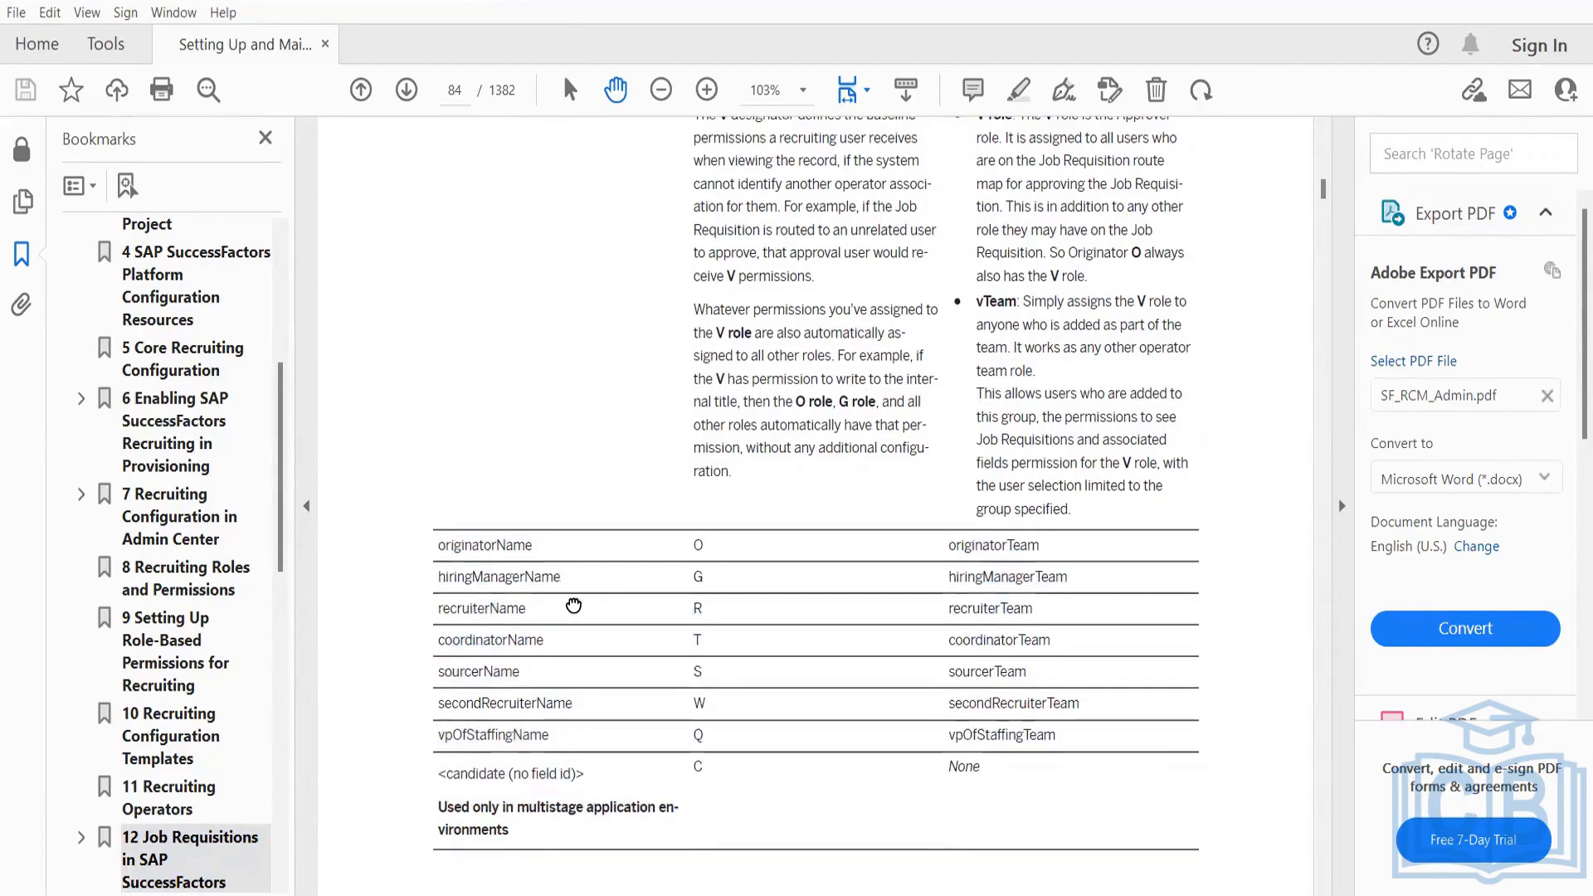
# Review the operator designators again, marking the rows from vpOfStaffingName (Q) back up to originatorName (O).
pyautogui.scroll(-2, 508, 613)
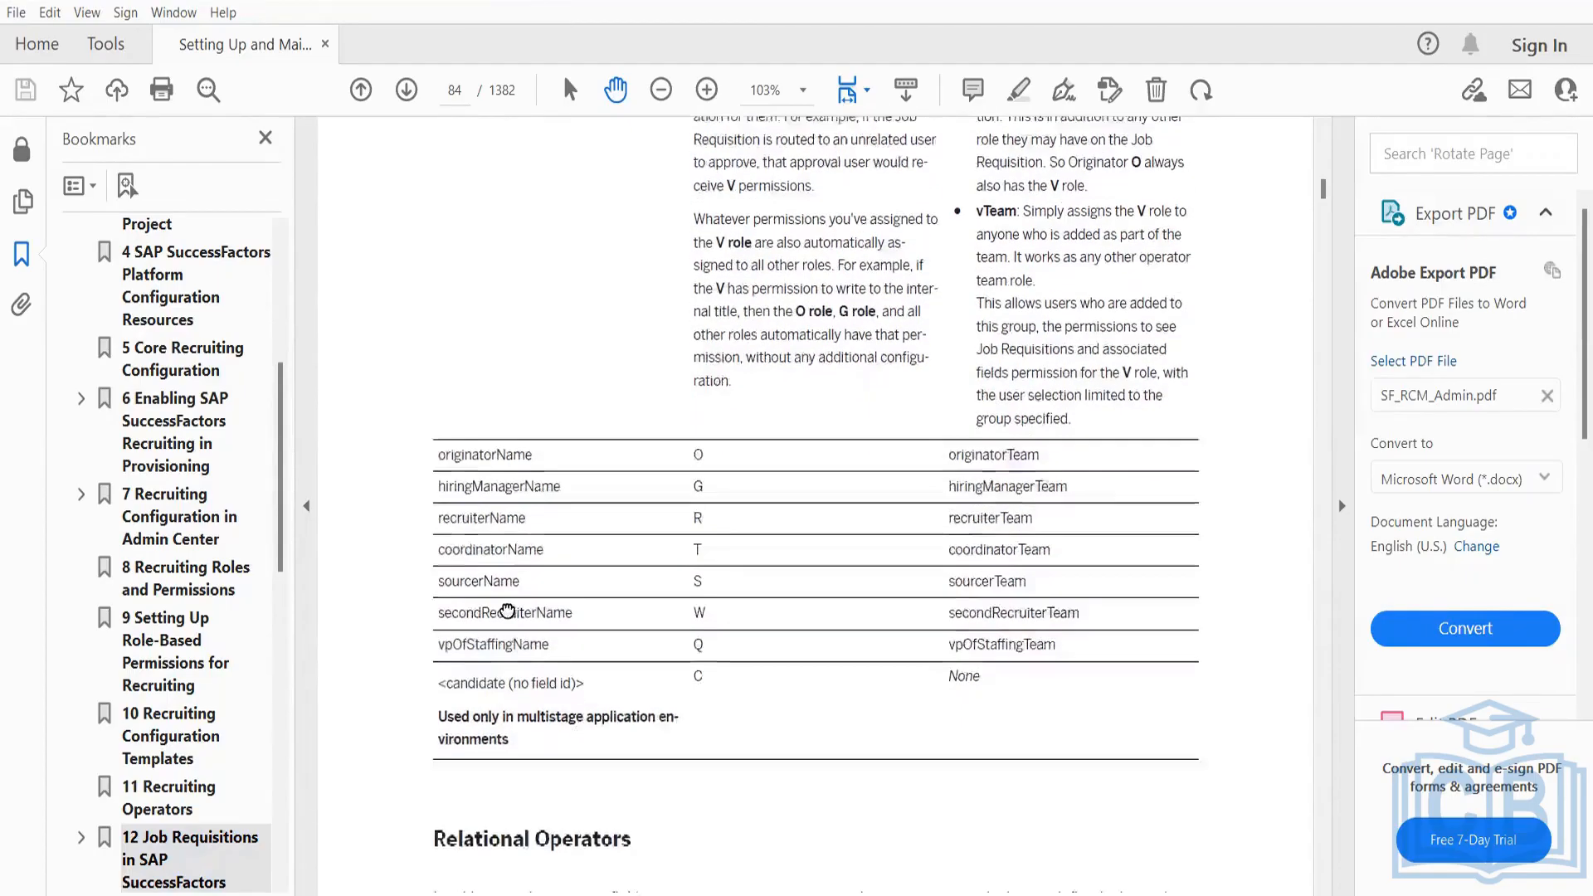
pyautogui.scroll(-1, 508, 612)
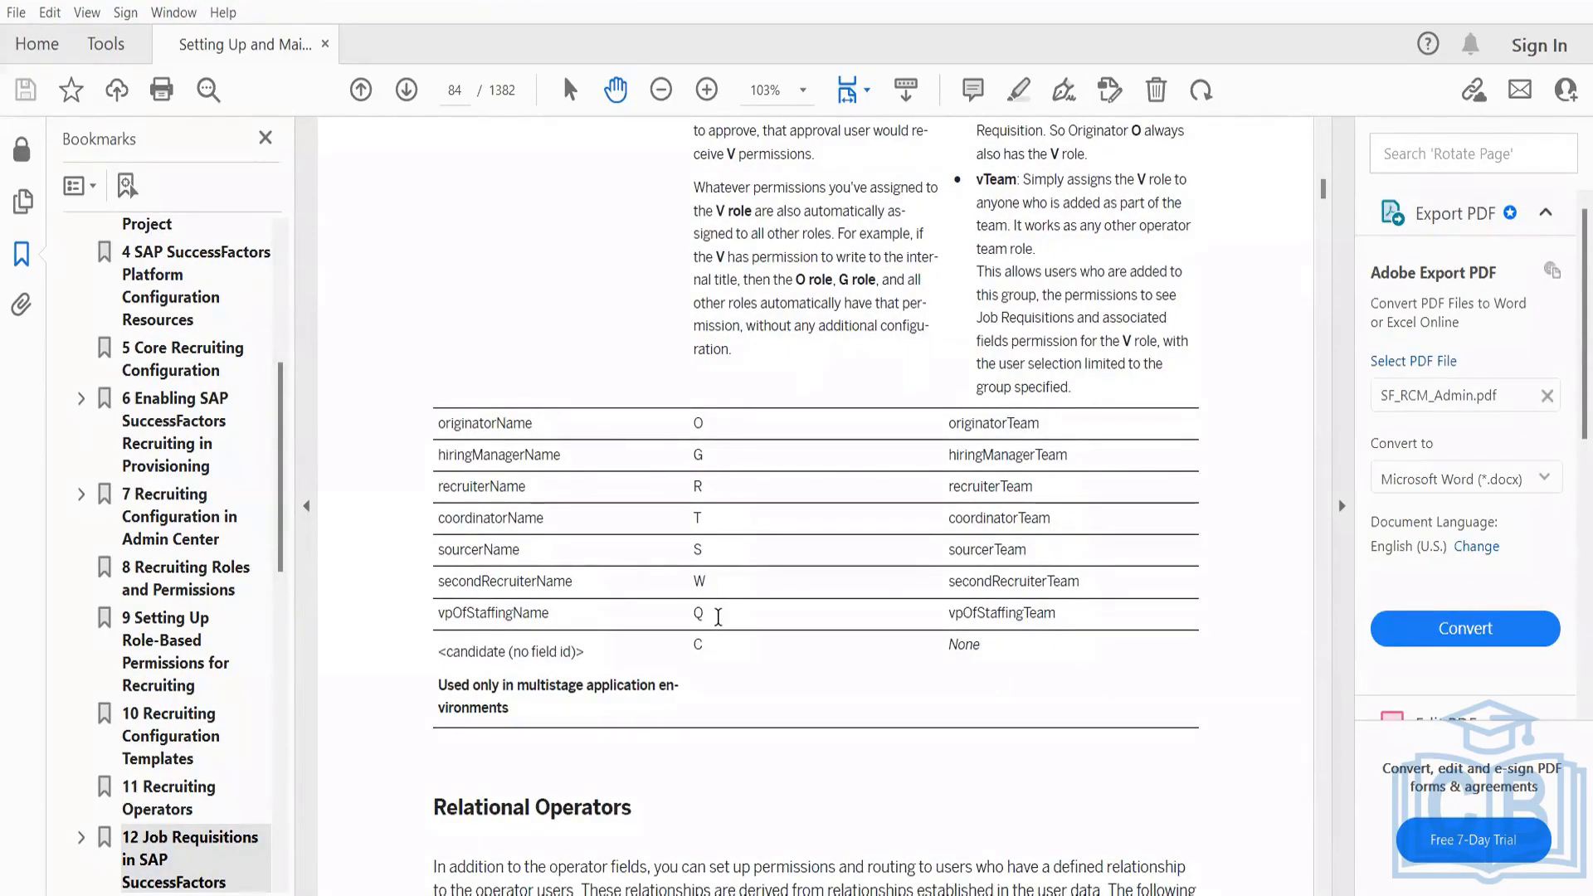
pyautogui.moveTo(661, 610); pyautogui.dragTo(569, 581)
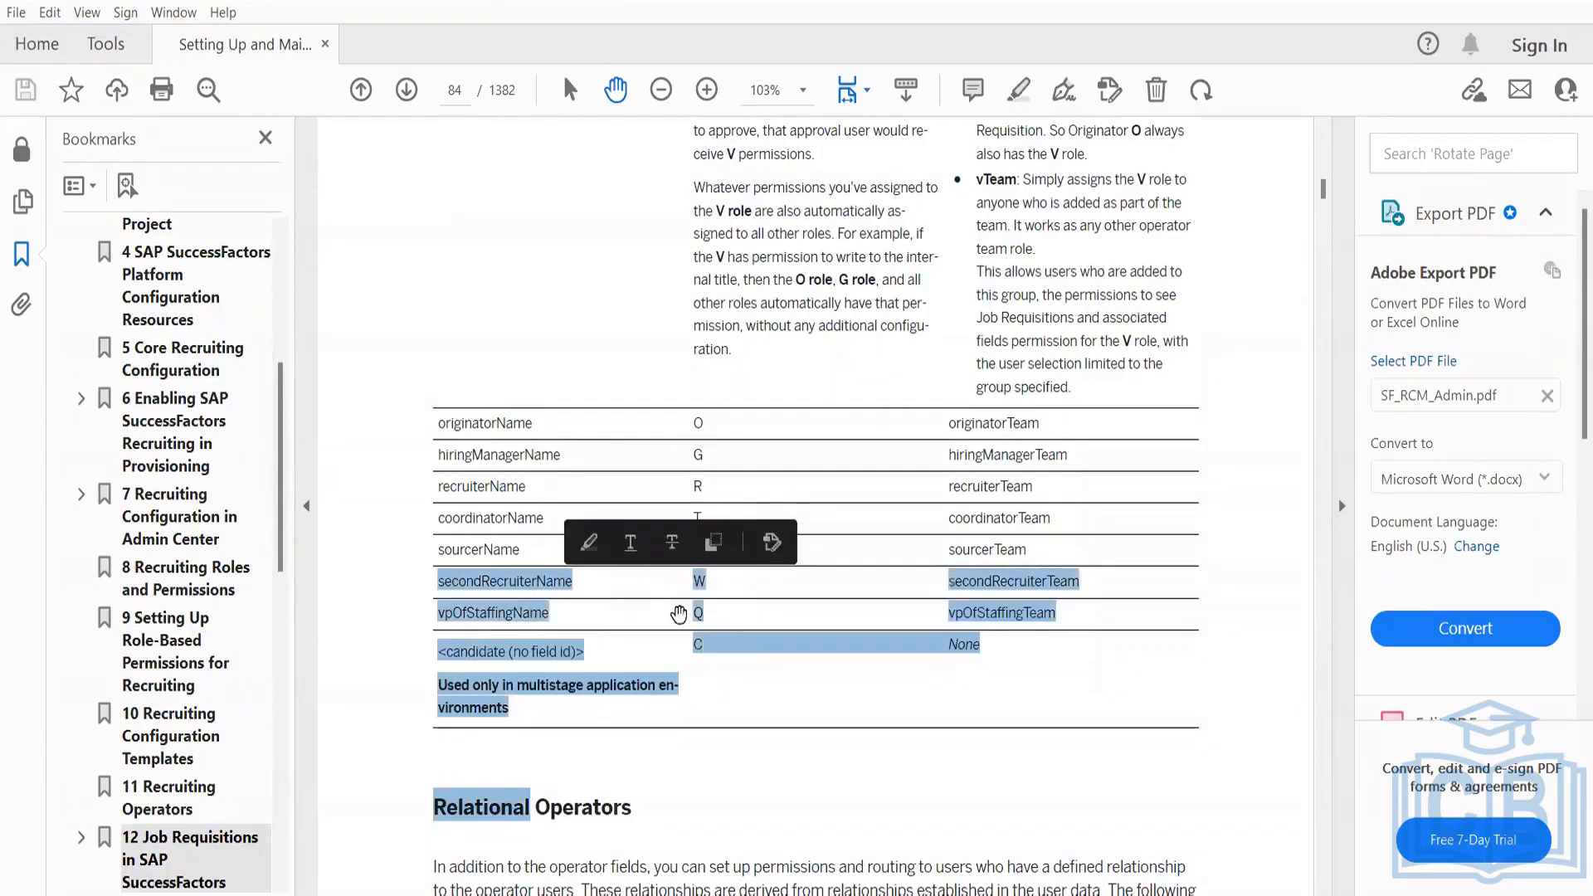
pyautogui.click(719, 616)
pyautogui.moveTo(719, 615); pyautogui.dragTo(448, 436)
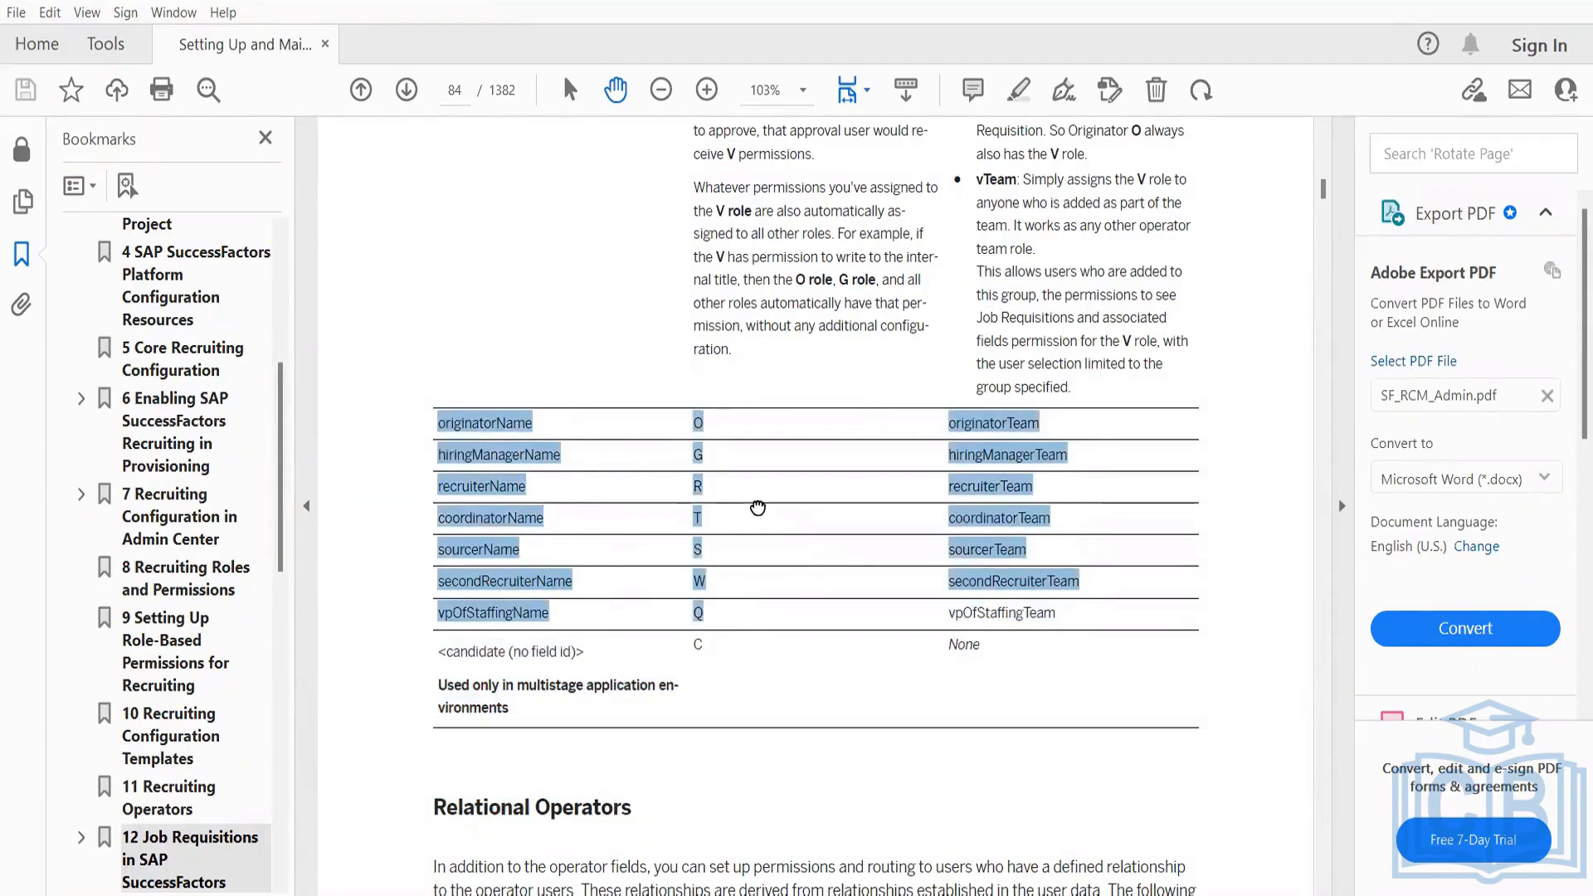
pyautogui.click(733, 546)
pyautogui.moveTo(715, 610); pyautogui.dragTo(441, 425)
pyautogui.click(734, 531)
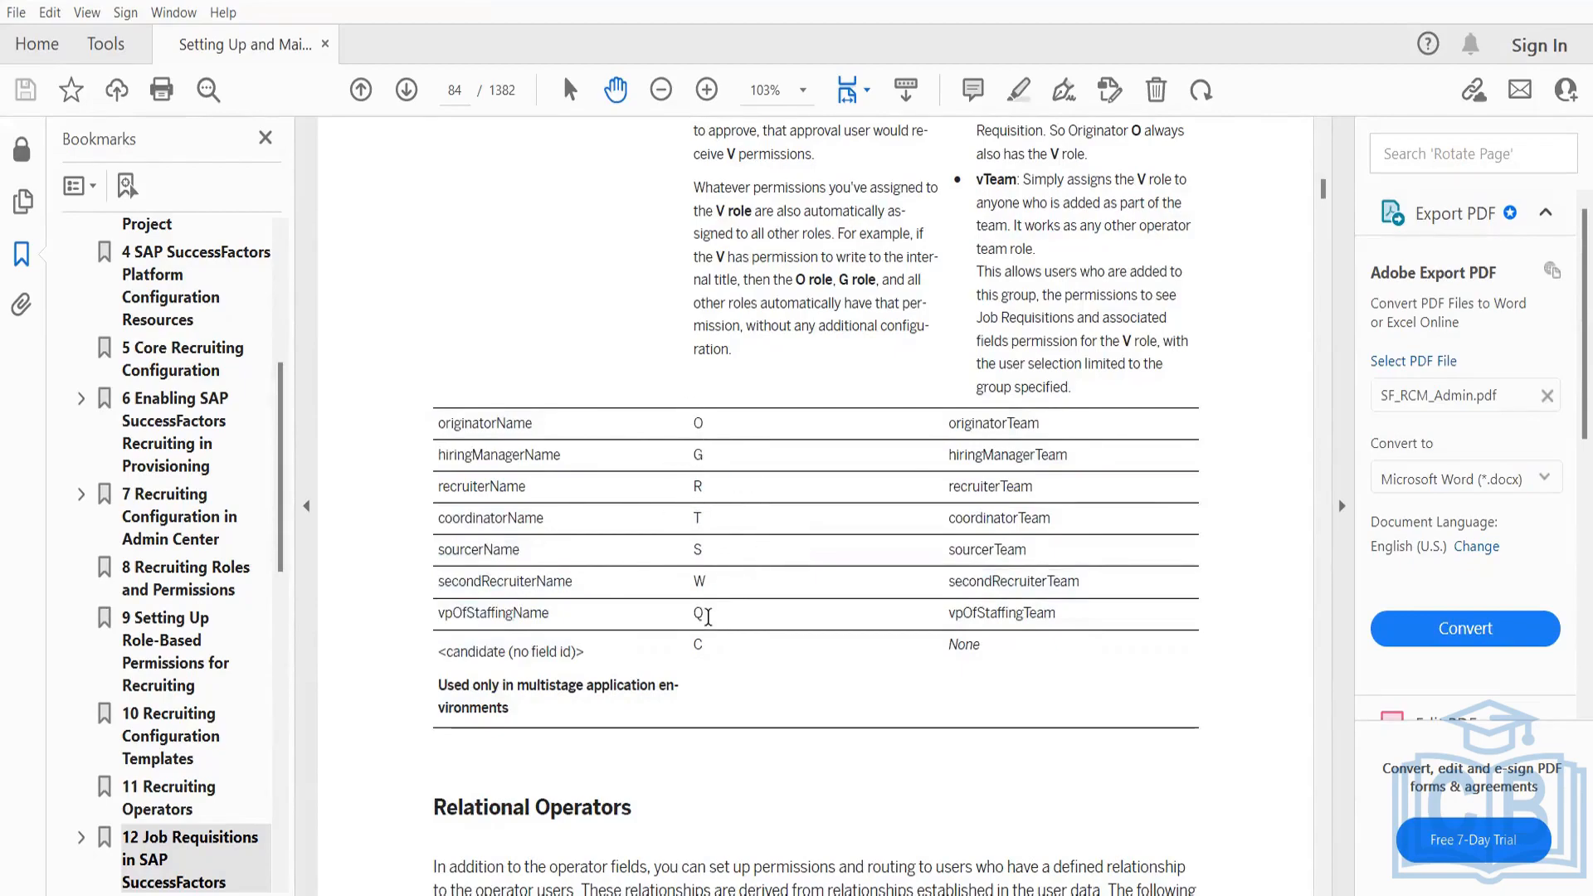
pyautogui.moveTo(709, 613); pyautogui.dragTo(476, 433)
pyautogui.click(781, 558)
pyautogui.moveTo(706, 613); pyautogui.dragTo(455, 421)
pyautogui.click(584, 511)
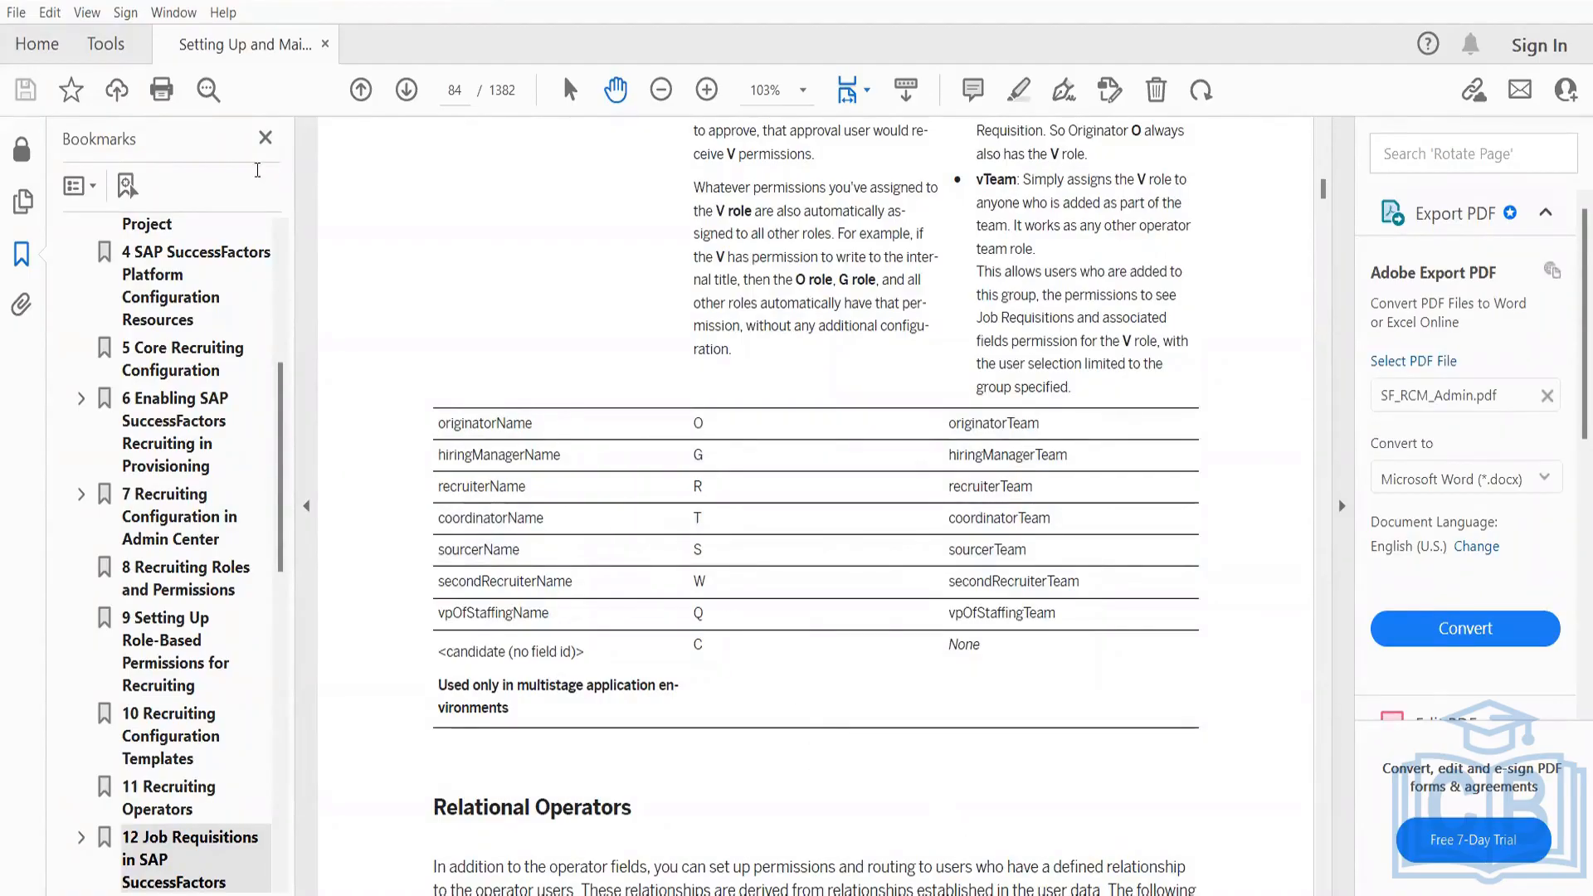
# Return to the Notepad notes and highlight the approved and closed status descriptions.
pyautogui.hotkey('alt', 'Tab')
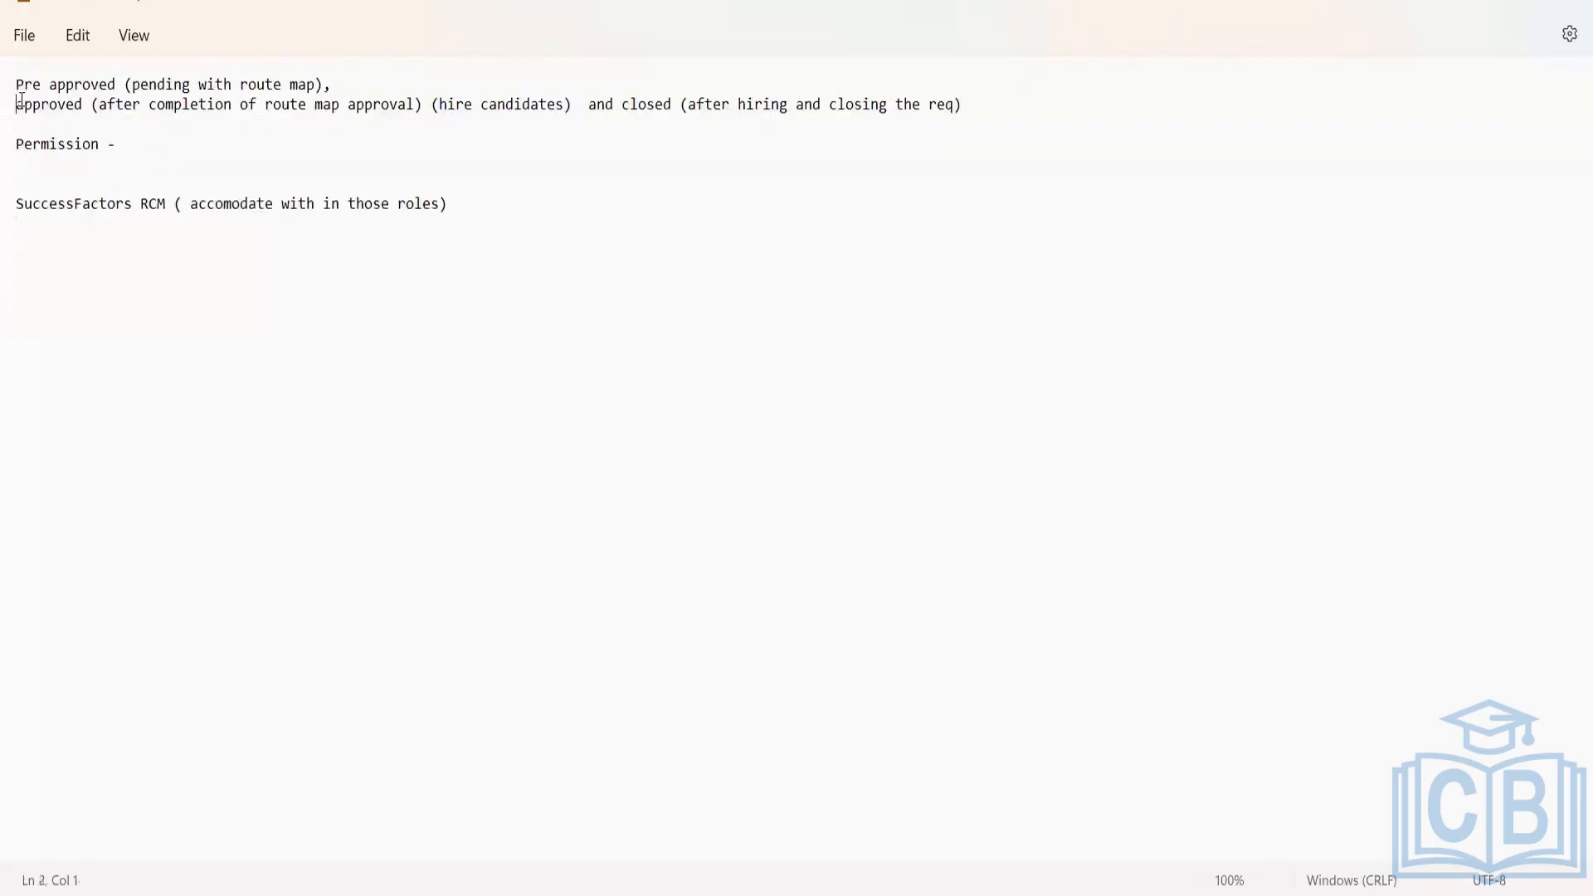
pyautogui.moveTo(20, 102); pyautogui.dragTo(133, 104)
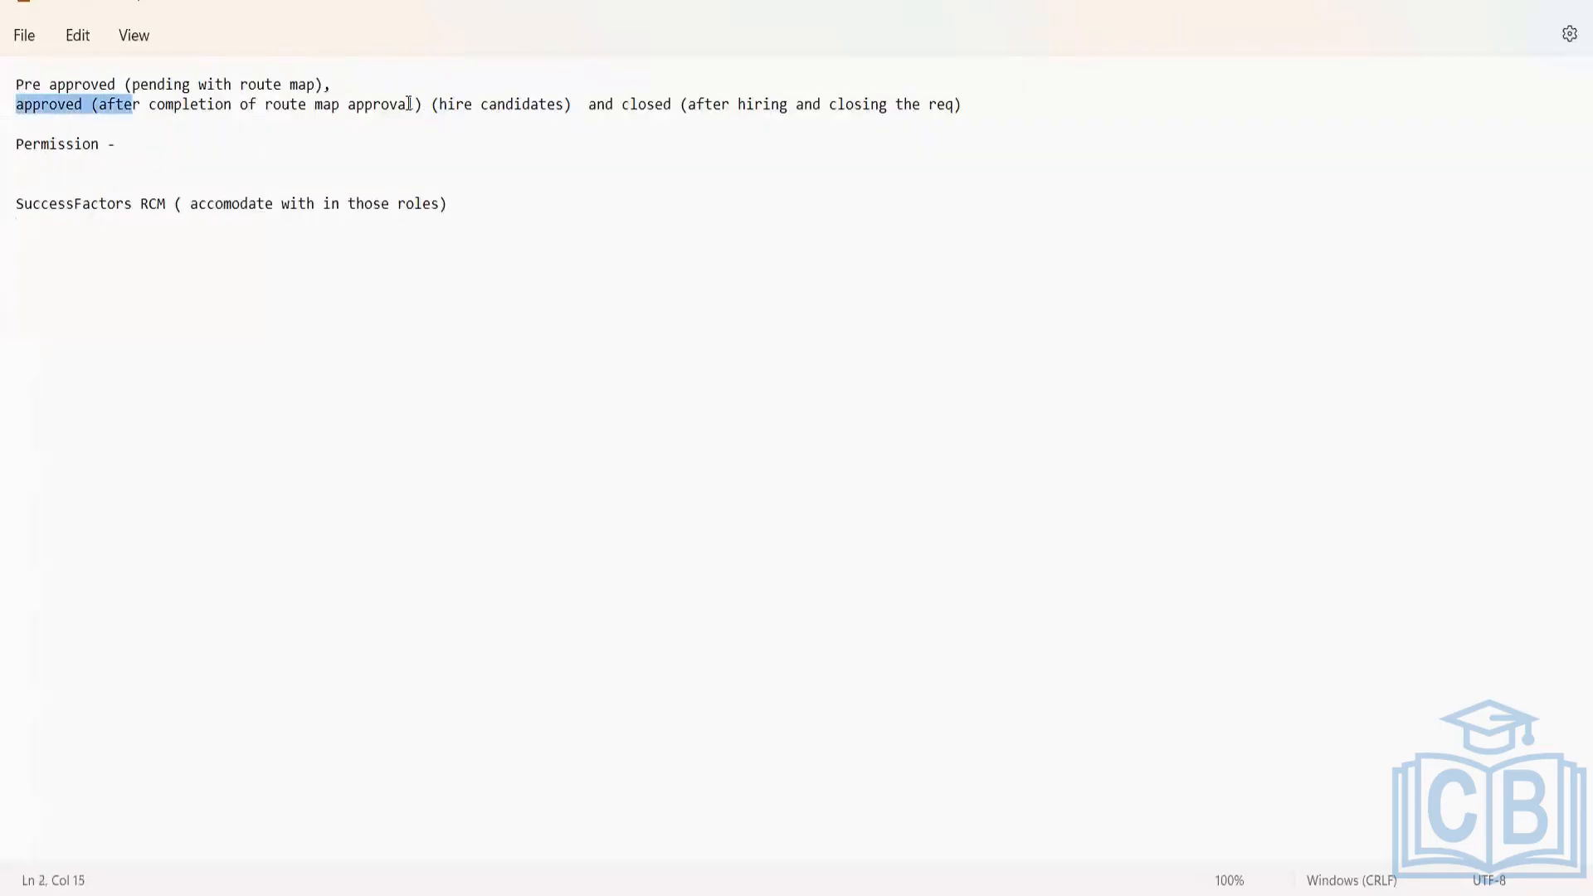
pyautogui.moveTo(401, 105); pyautogui.dragTo(969, 116)
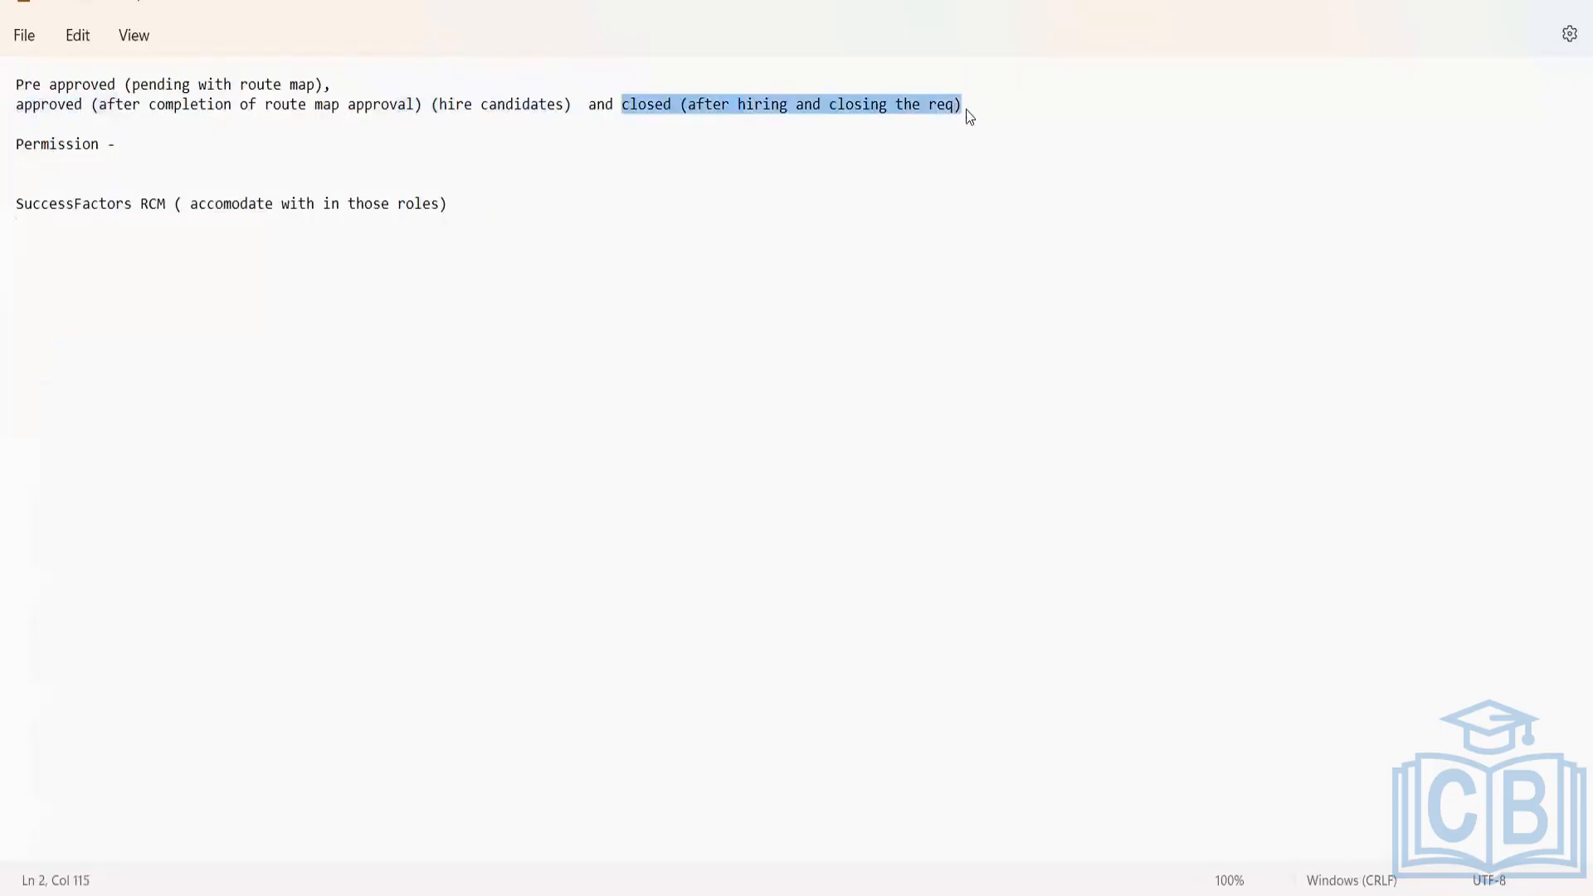
pyautogui.click(171, 147)
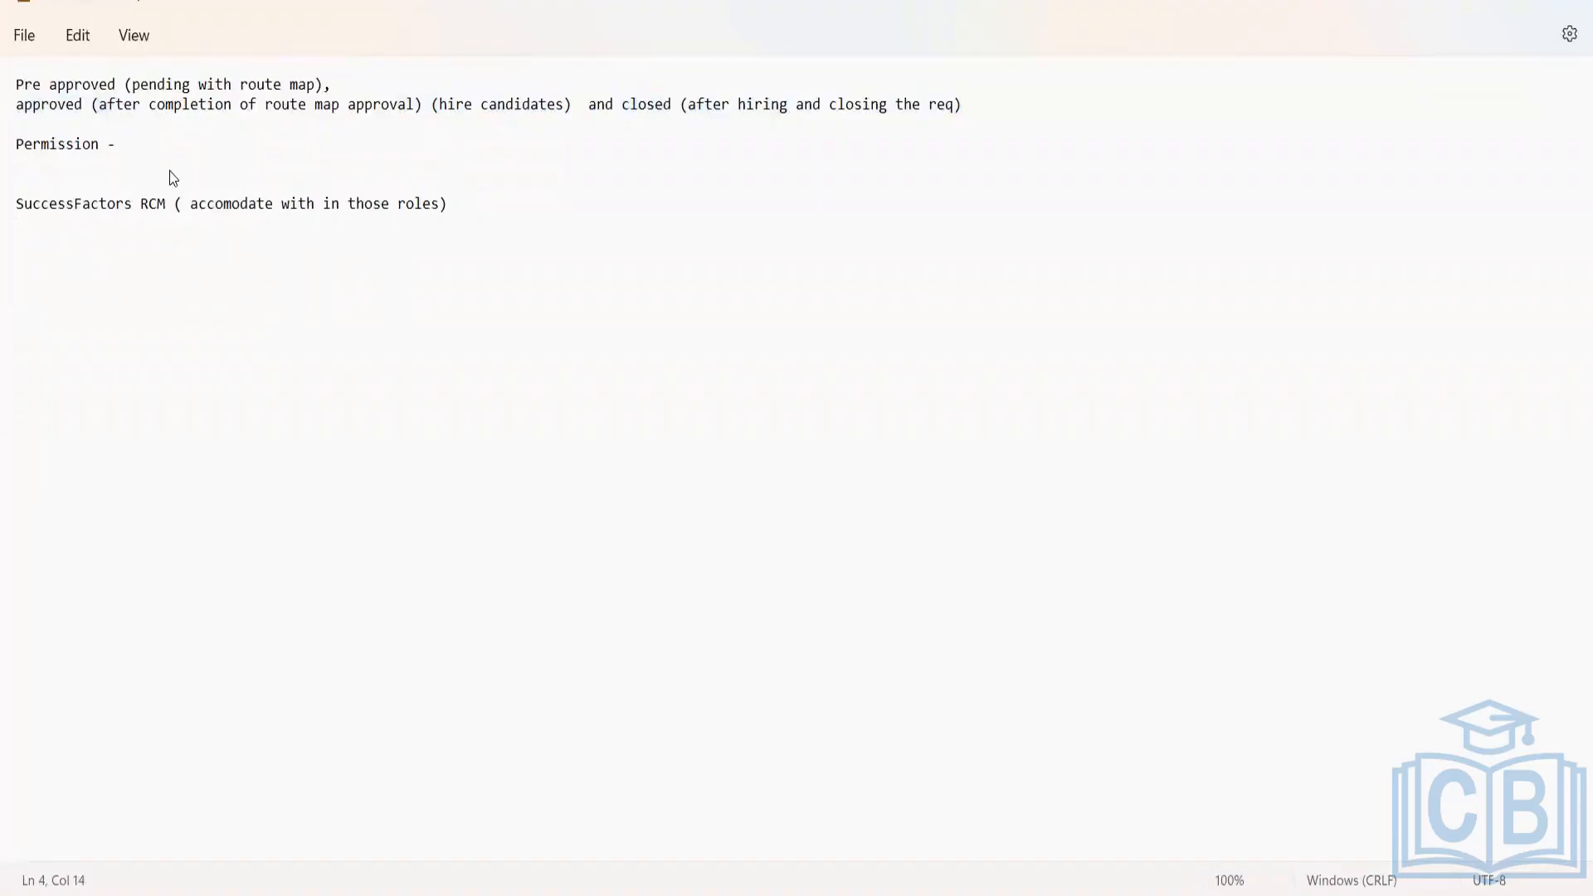
# Switch to JRDM_Starter.xml in Notepad++ and review its read and write field permissions by role and status through the application-status section.
pyautogui.click(1479, 3)
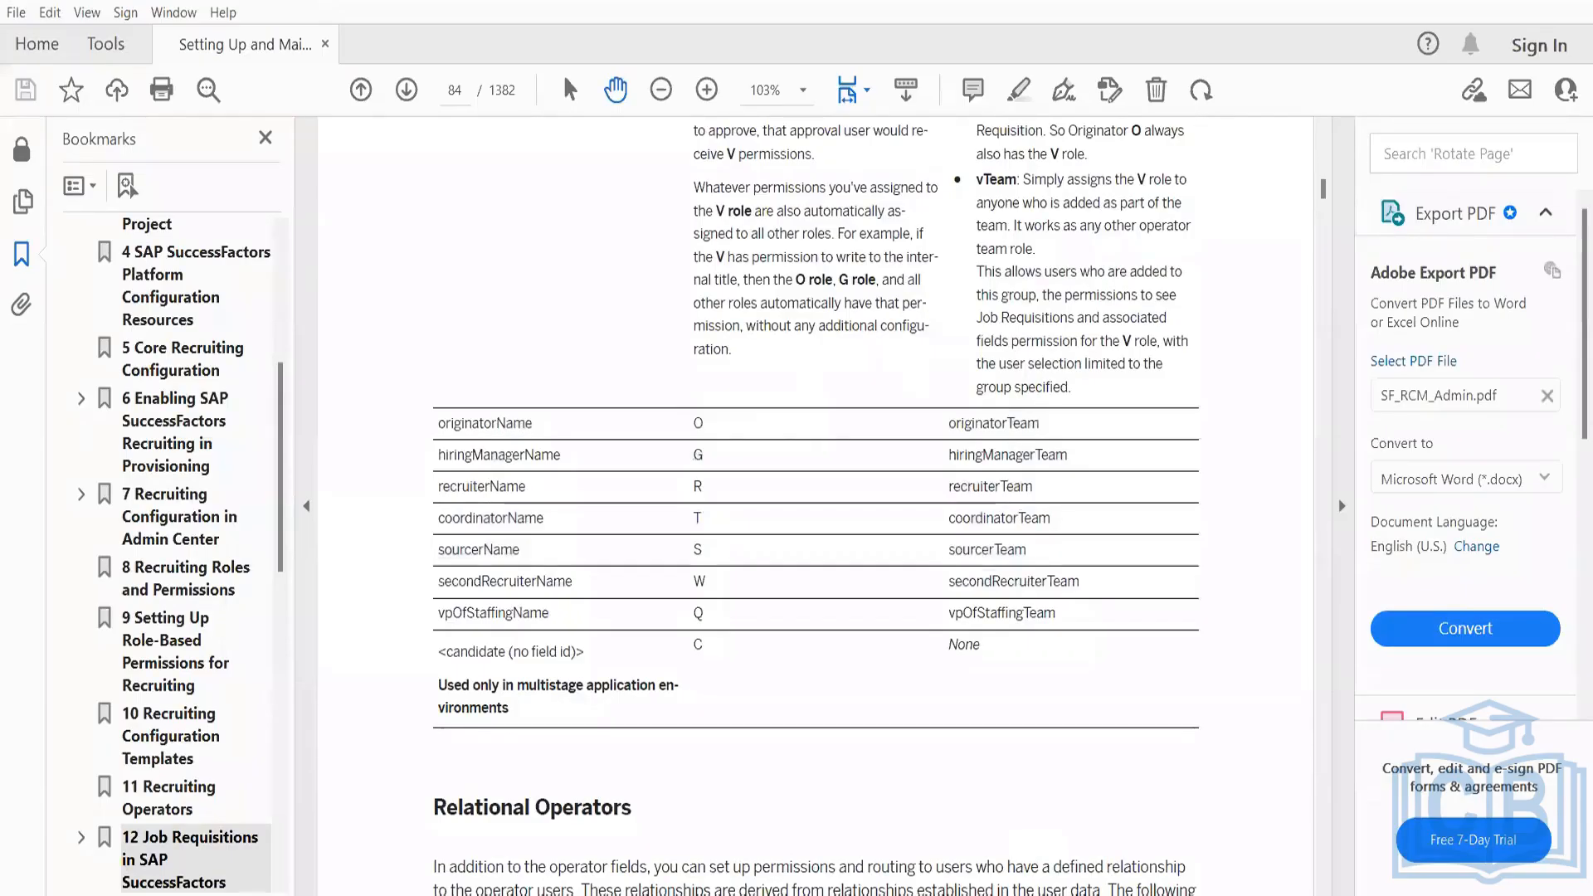
pyautogui.hotkey('alt', 'Tab')
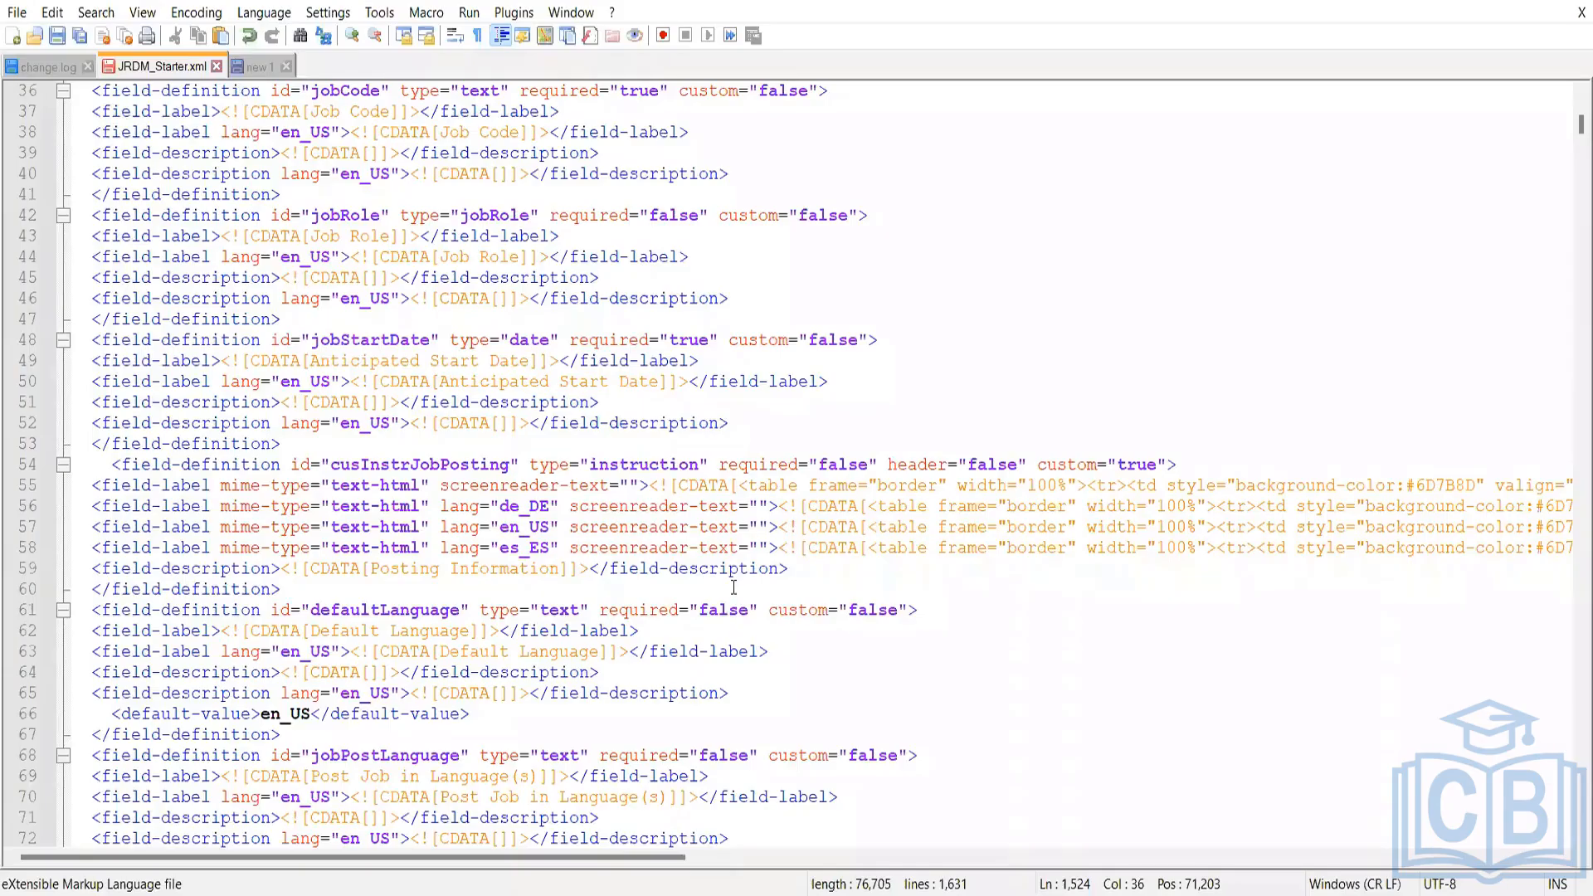
pyautogui.scroll(-9, 733, 586)
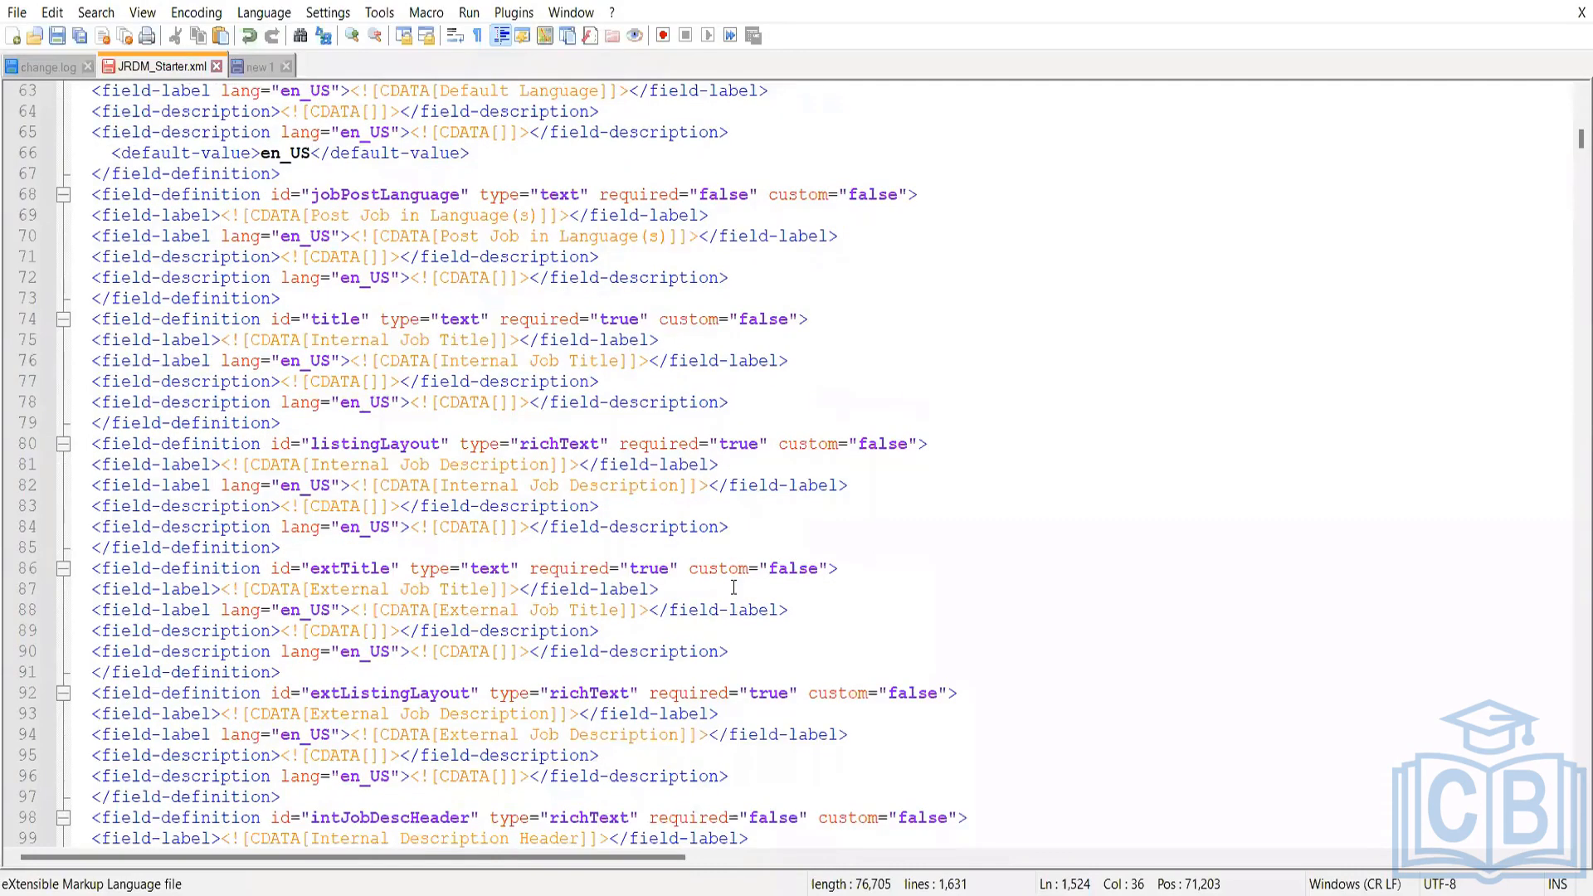
pyautogui.scroll(-20, 733, 587)
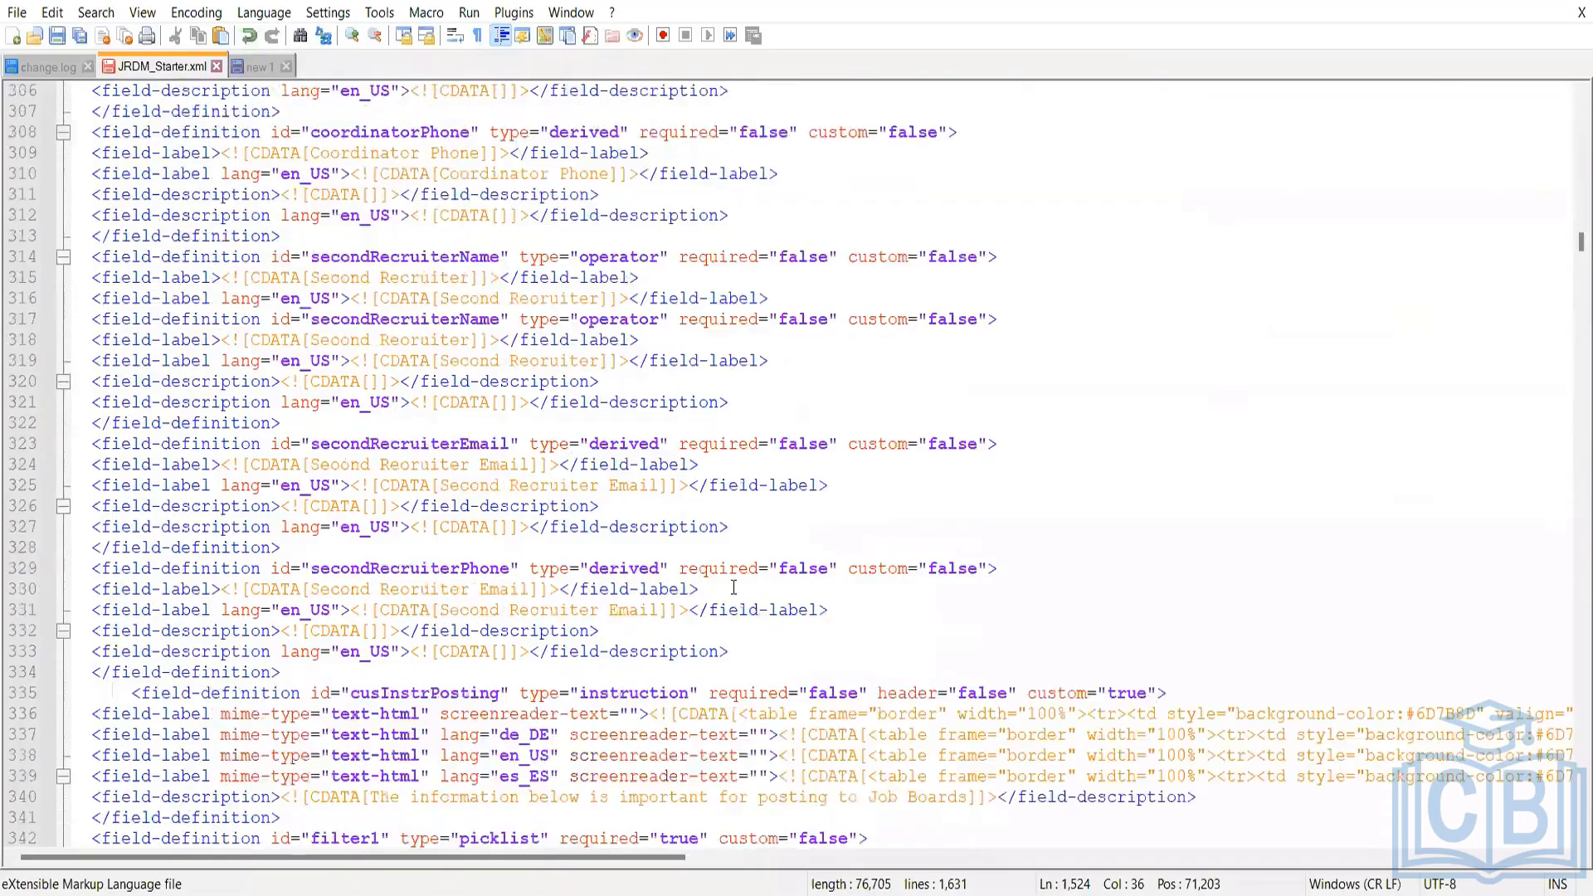
pyautogui.scroll(-20, 733, 587)
pyautogui.scroll(-20, 734, 590)
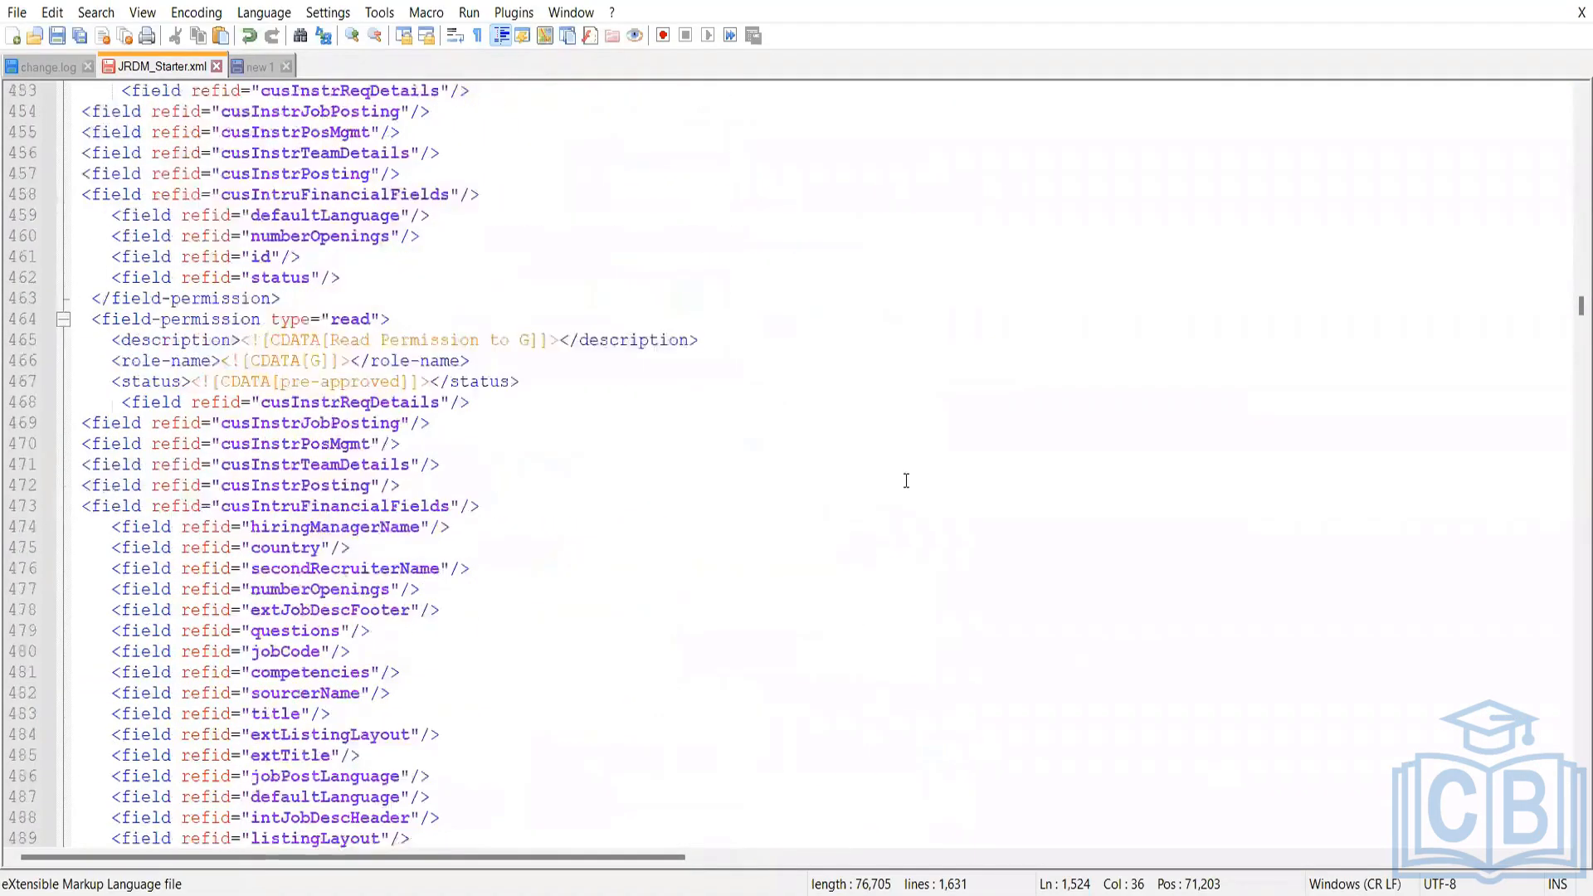
pyautogui.scroll(-20, 1103, 498)
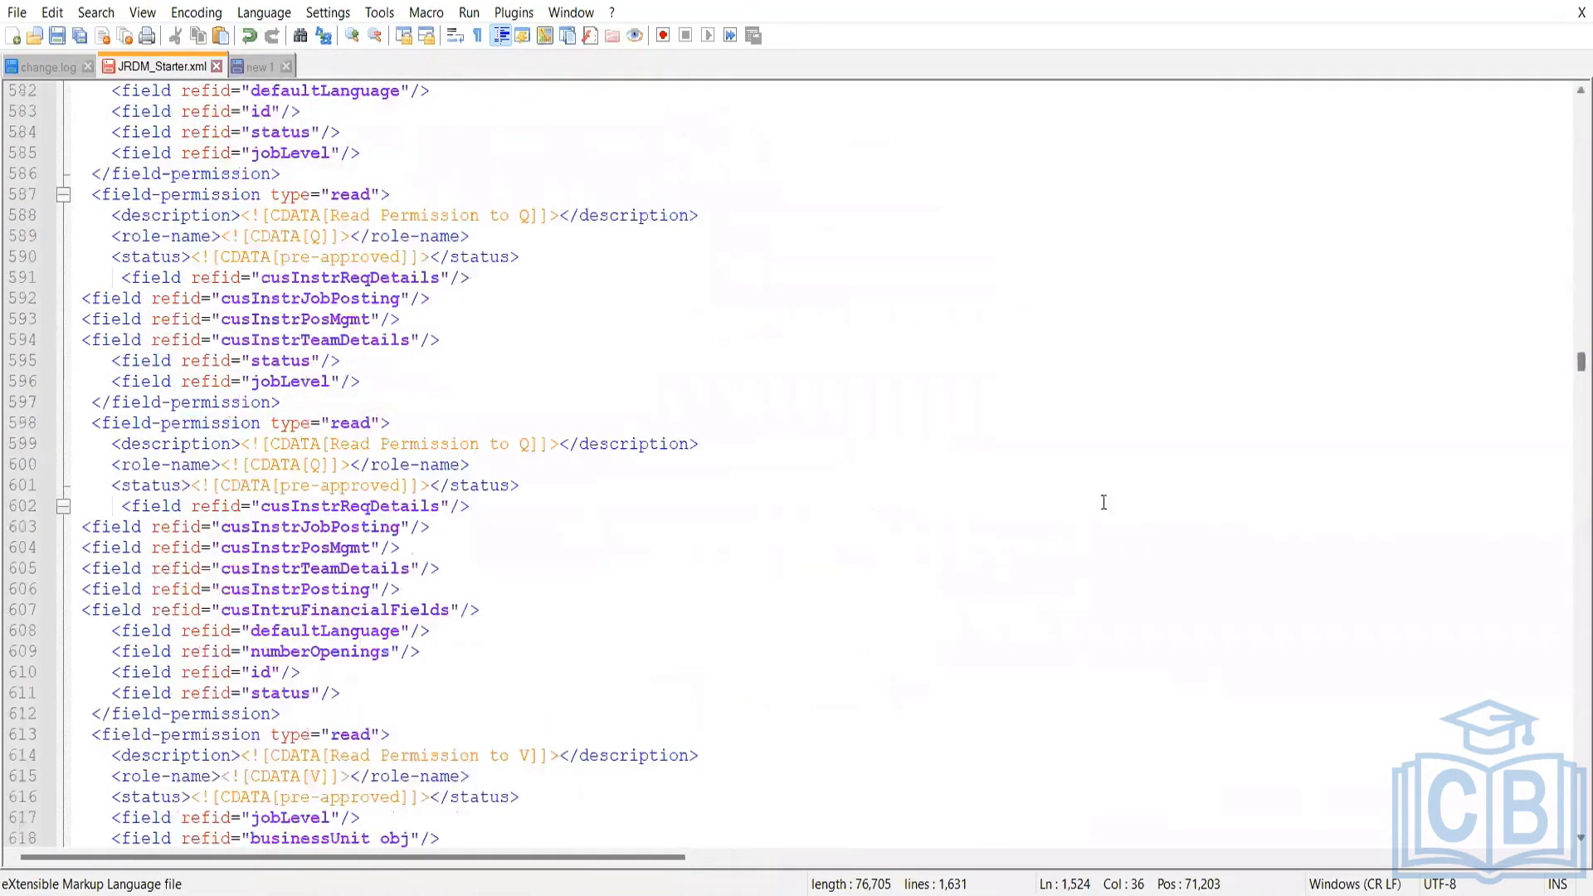
pyautogui.scroll(-20, 755, 528)
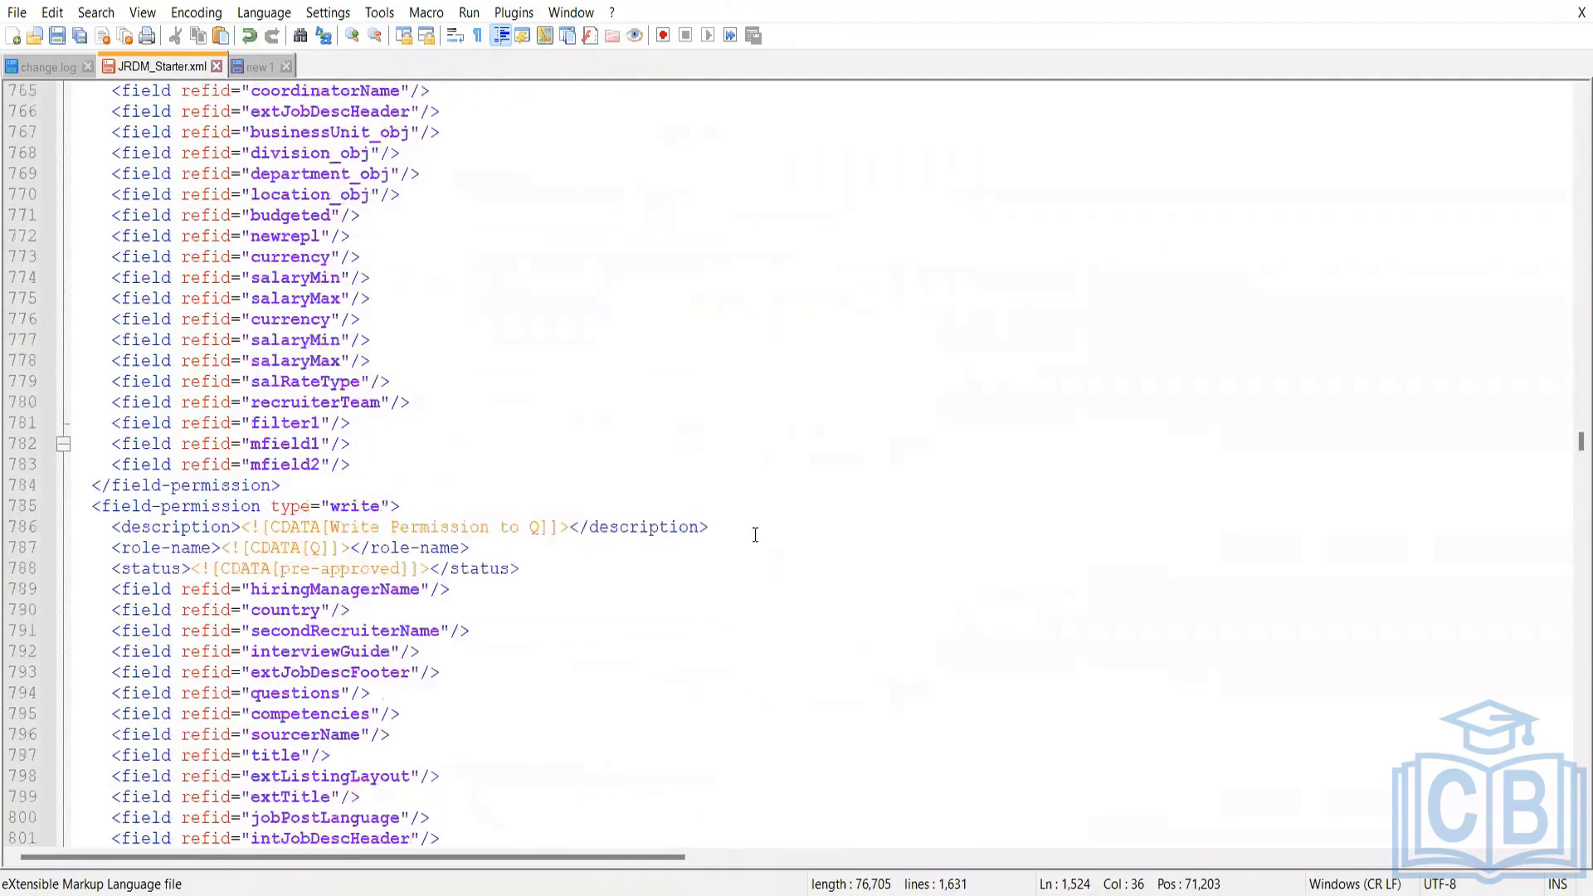
pyautogui.scroll(-20, 755, 535)
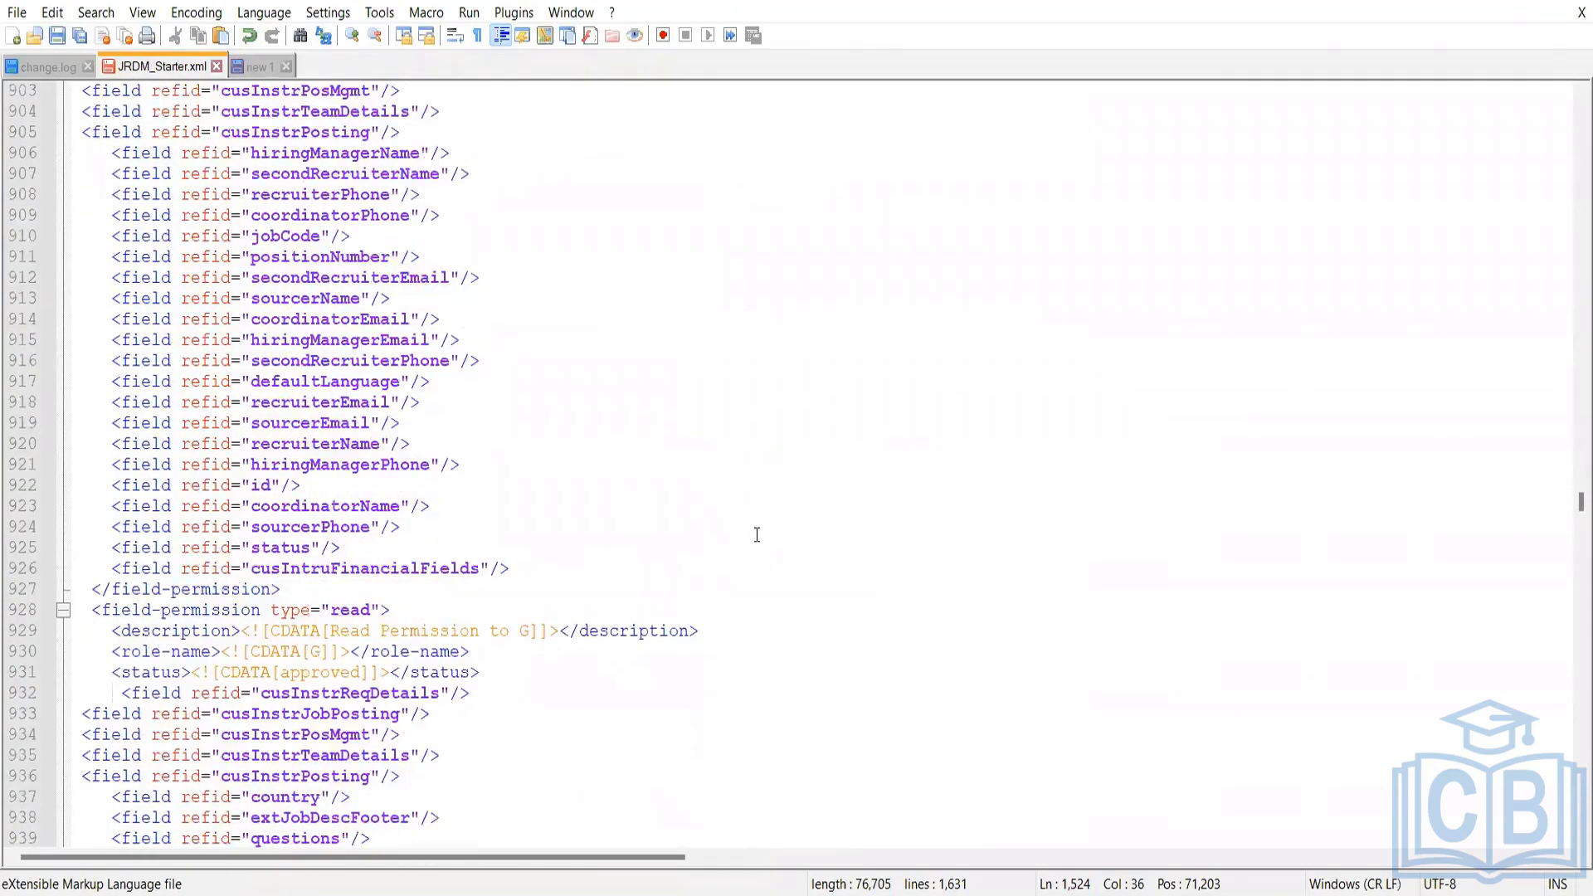
pyautogui.scroll(-20, 754, 535)
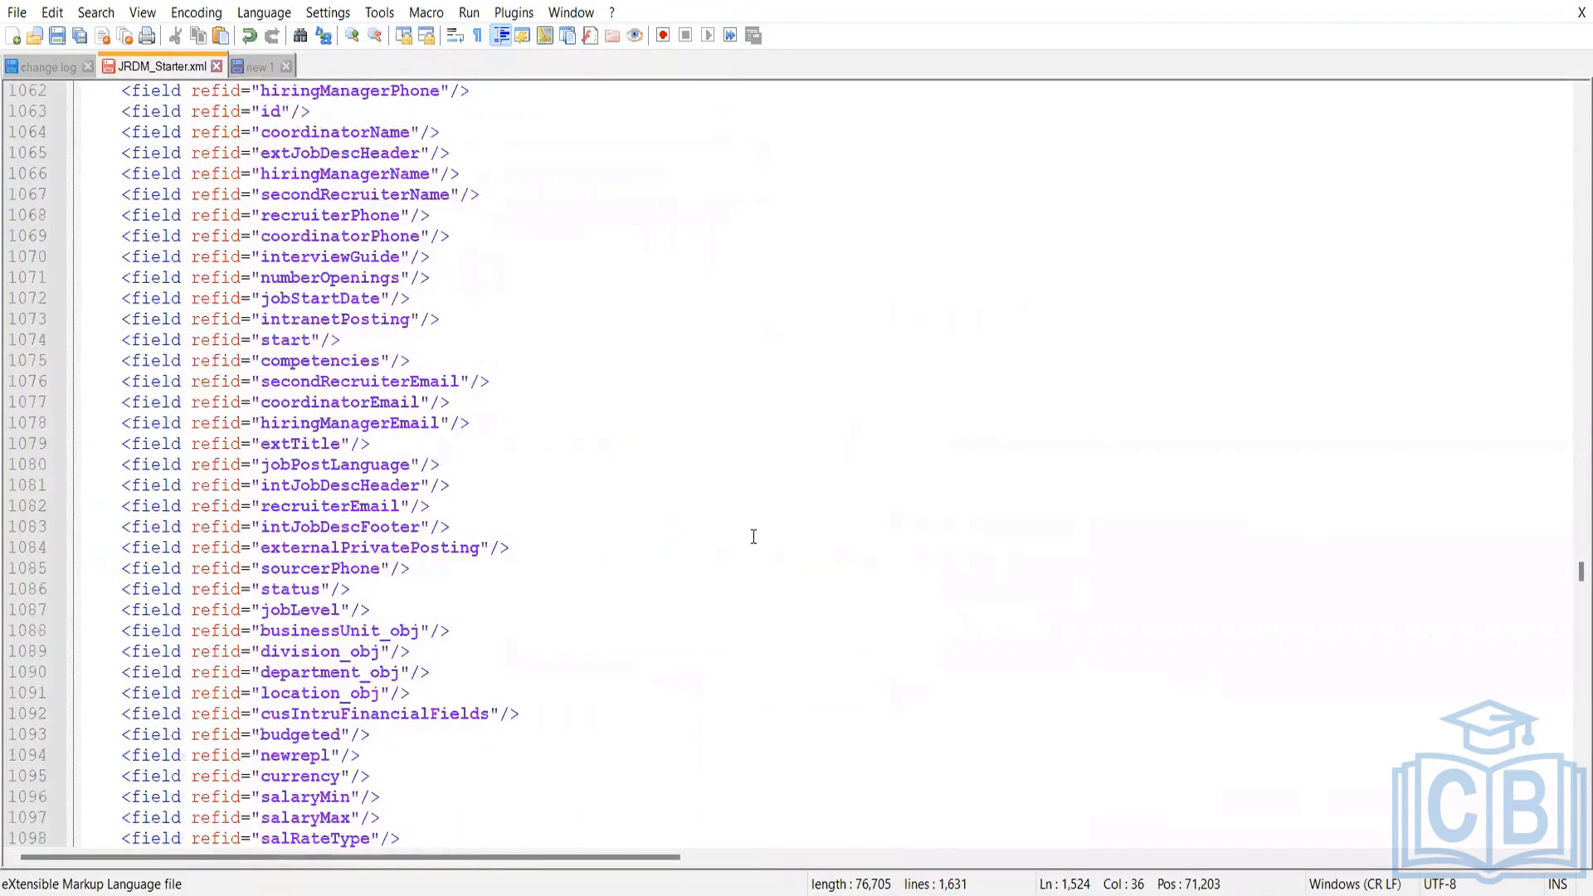
pyautogui.scroll(-20, 760, 541)
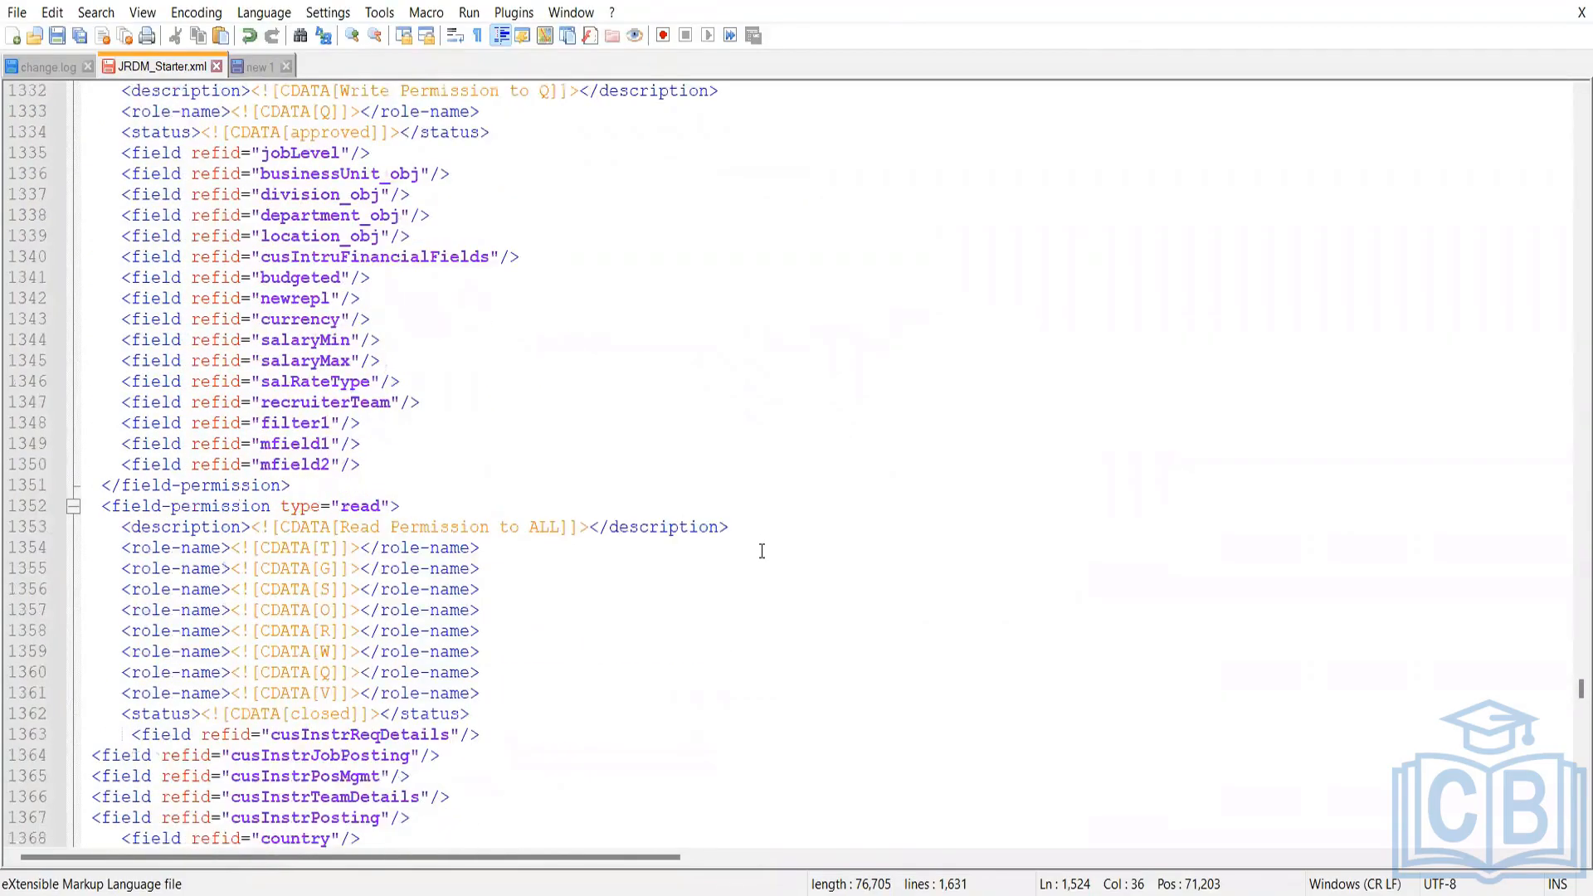
pyautogui.scroll(-20, 762, 551)
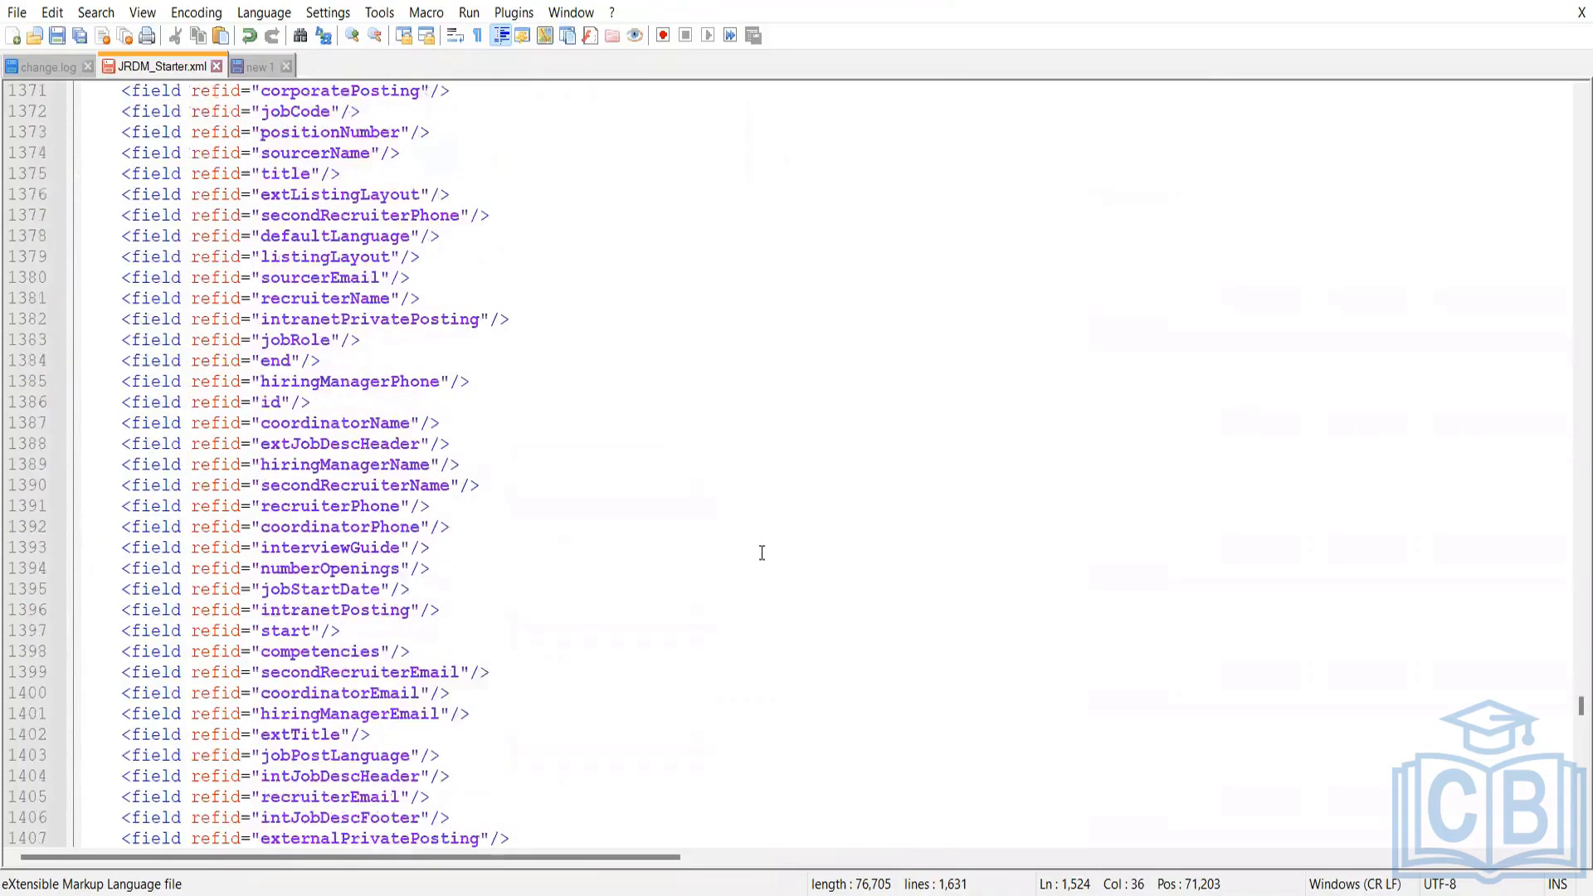
pyautogui.scroll(-20, 736, 627)
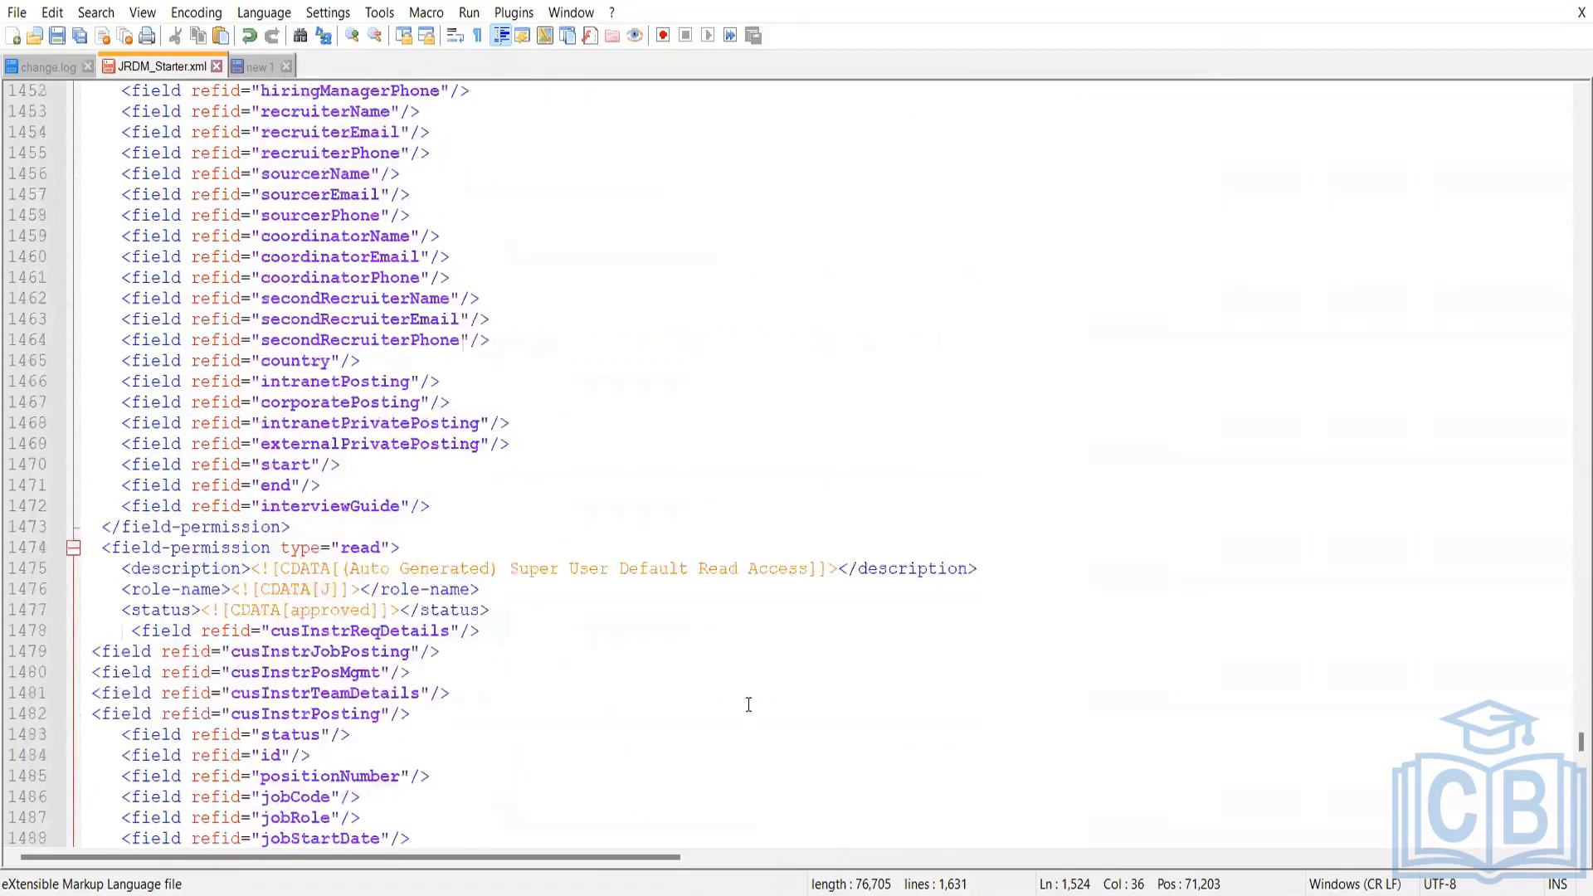
pyautogui.scroll(-20, 749, 704)
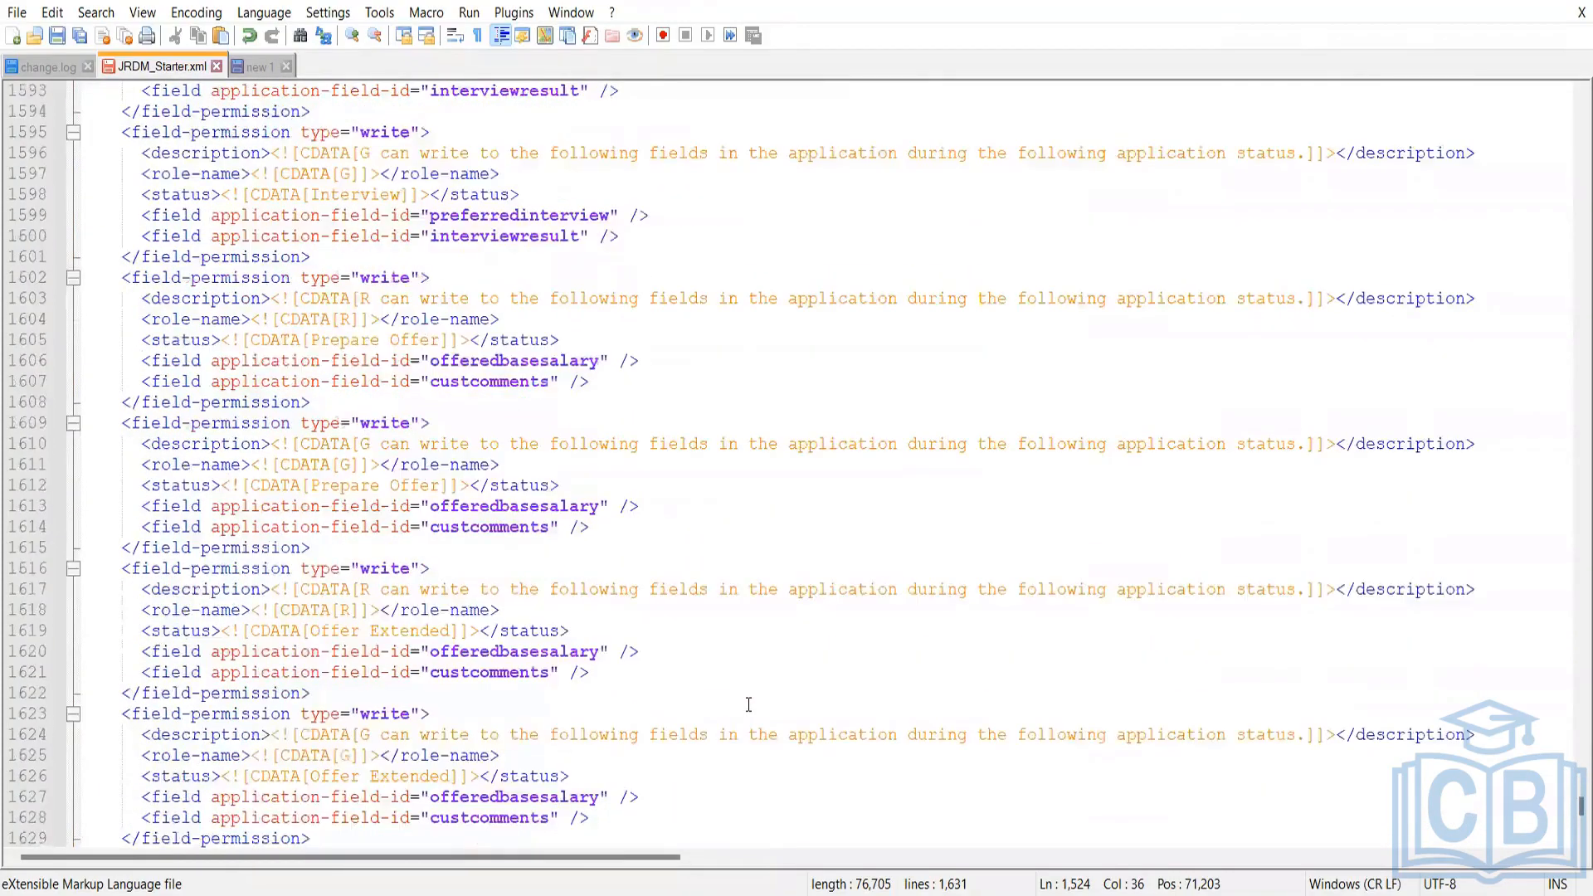
pyautogui.scroll(18, 769, 694)
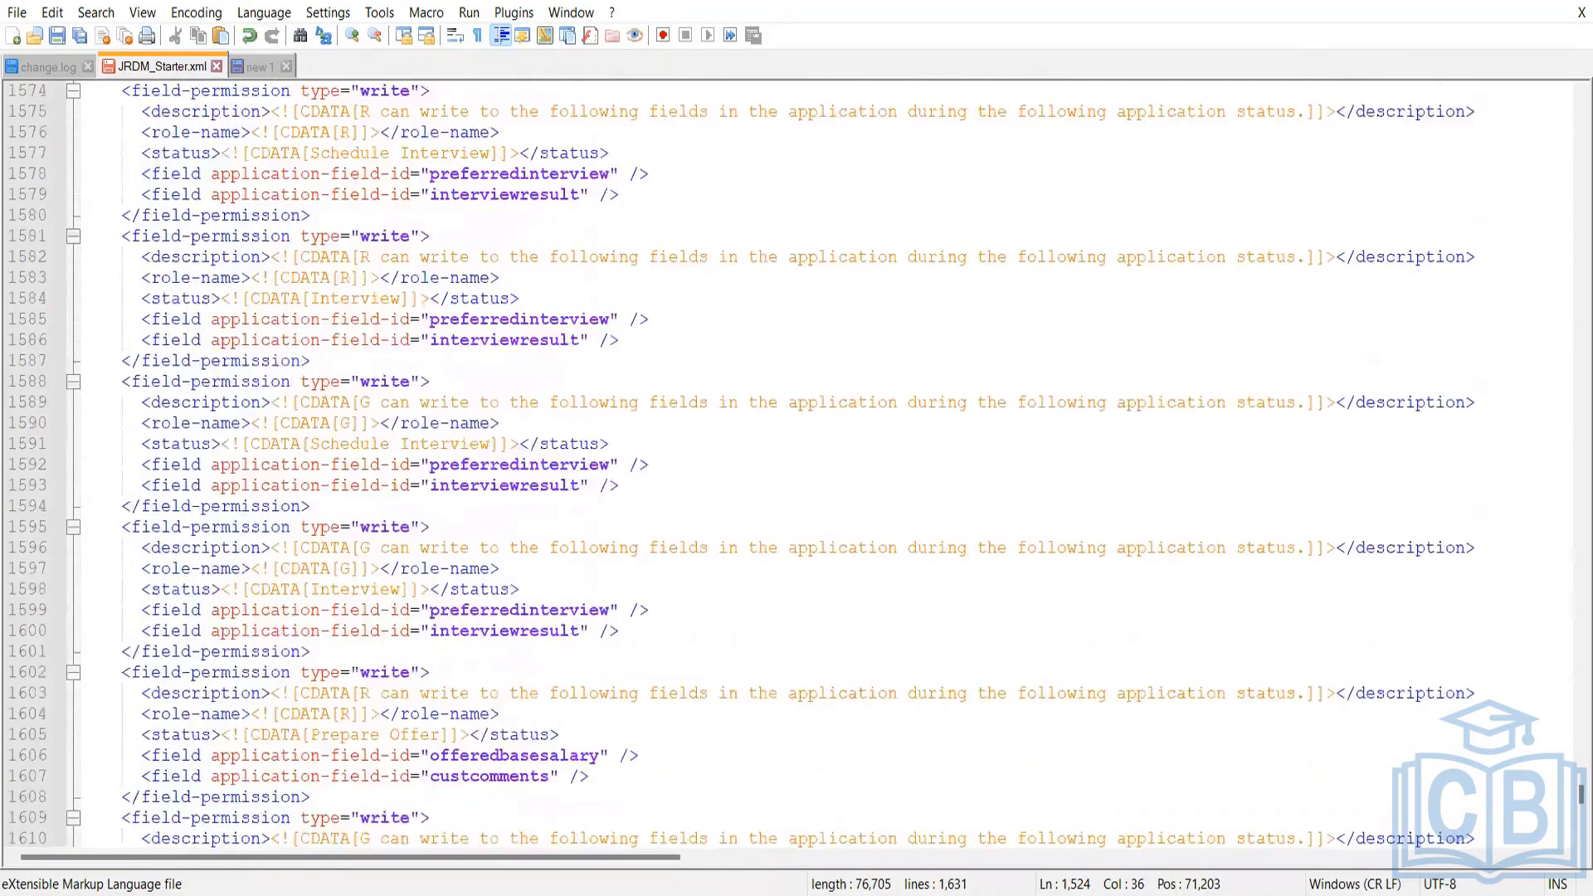
# Return to the Notepad notes and extend the Permission line with "Button Permission - Close requisition, Reopen requisition".
pyautogui.hotkey('alt', 'Tab')
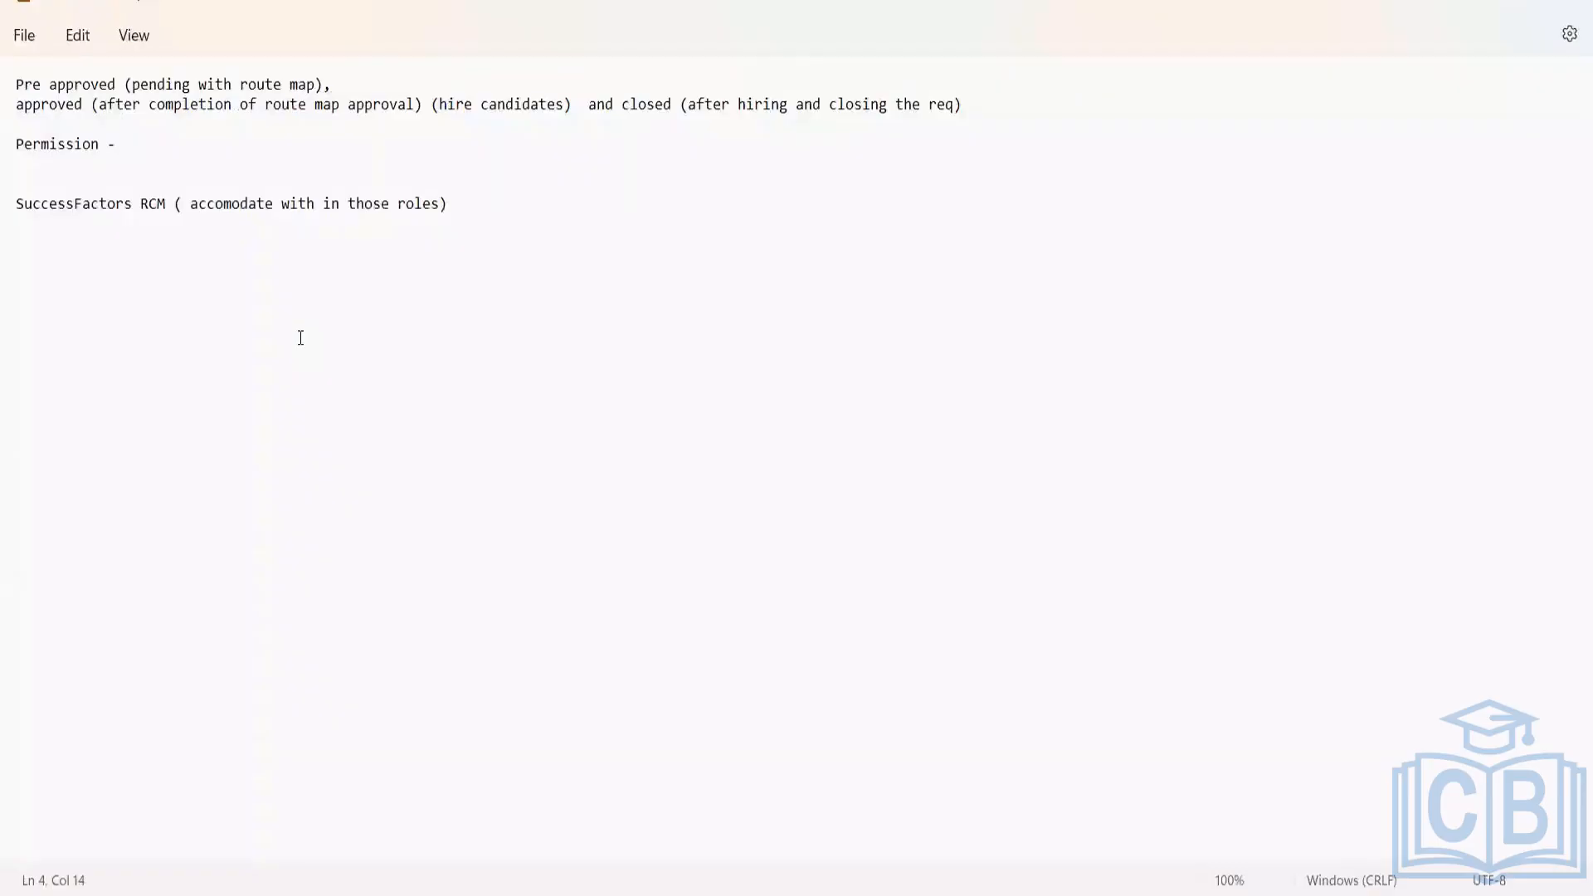
pyautogui.write('Button Permission - ')
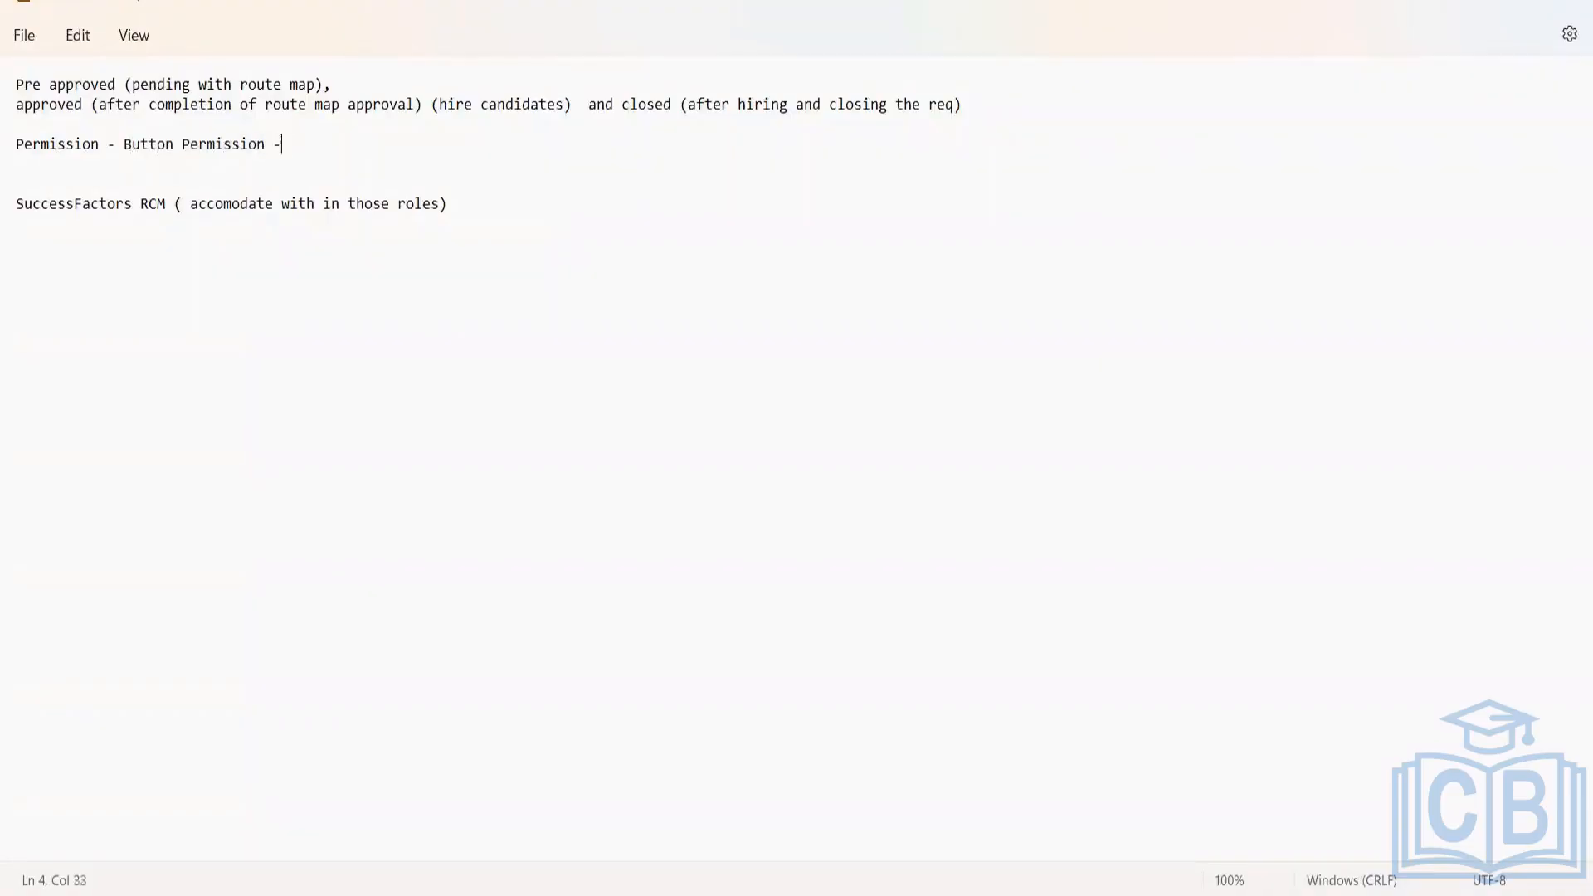
pyautogui.write('Close requisition')
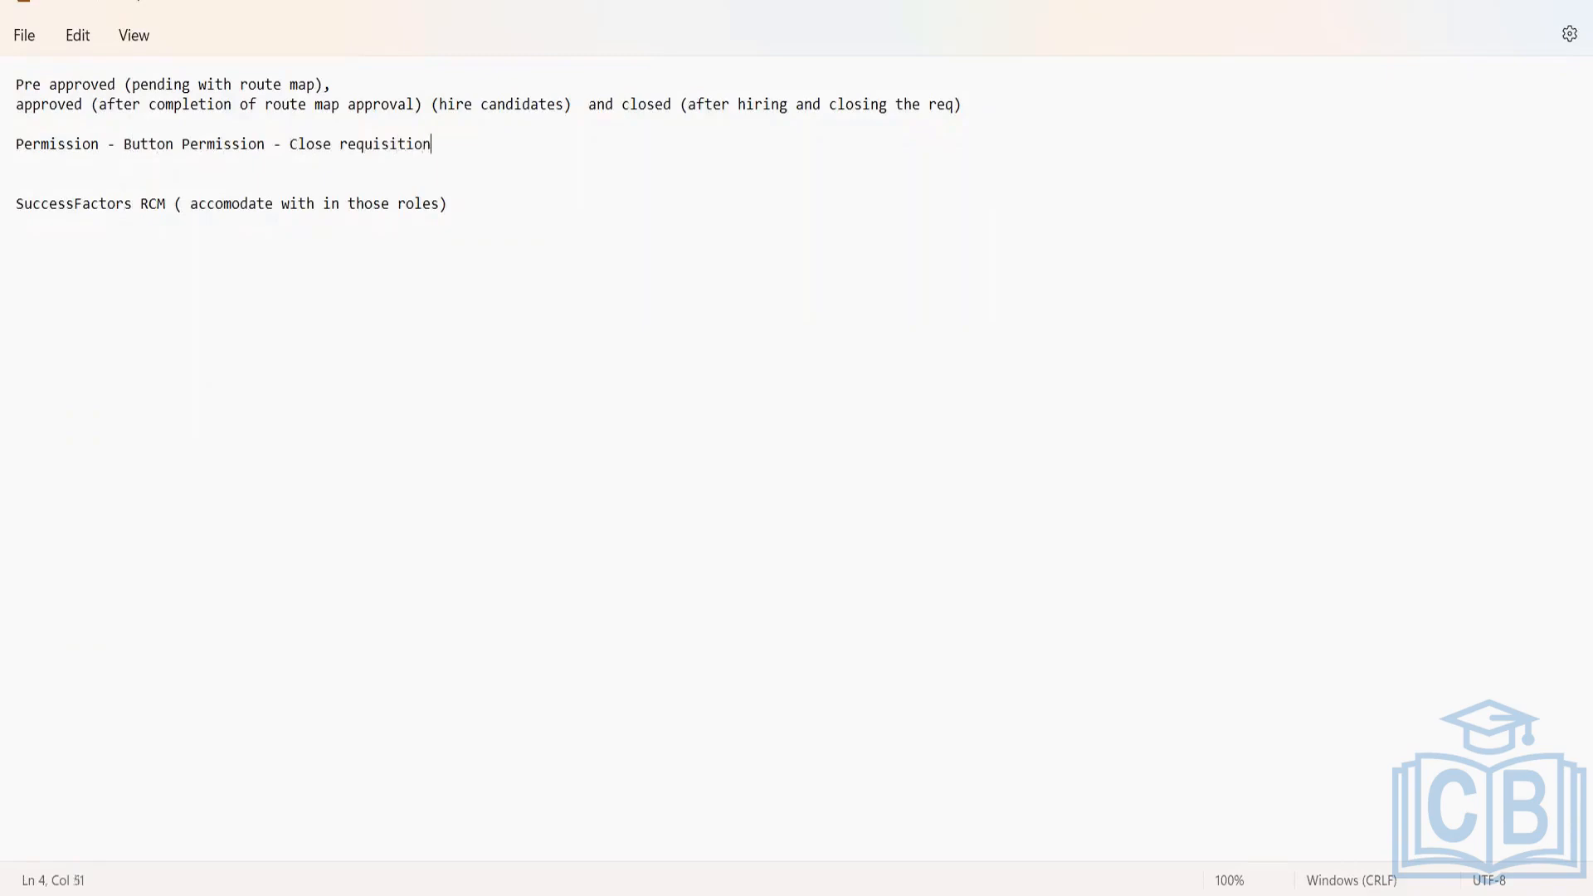
pyautogui.write(', REopen requisition')
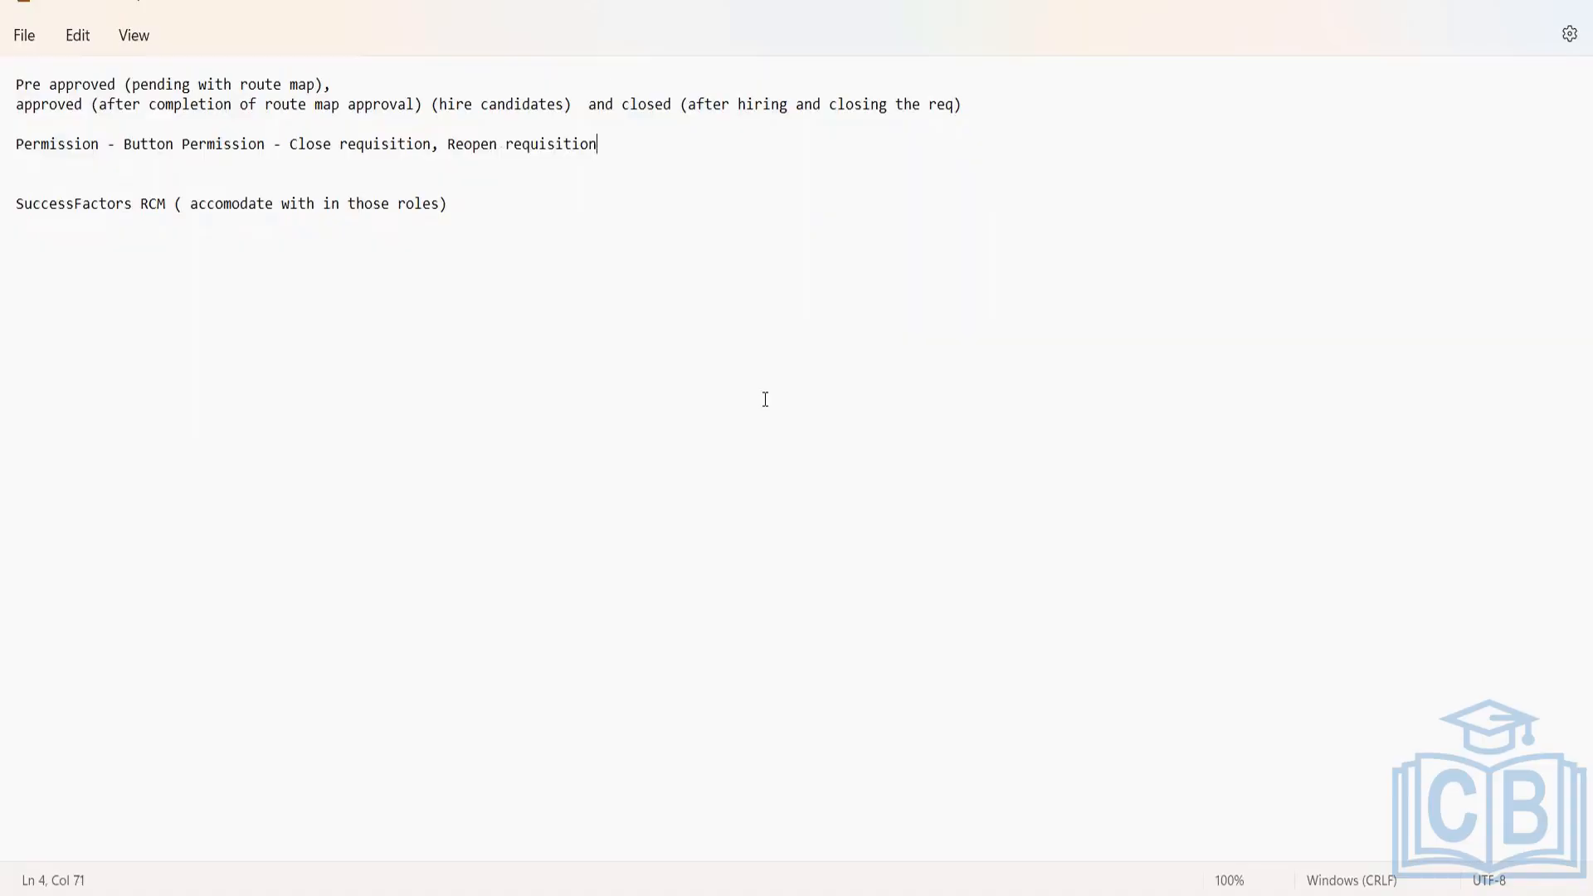
# Switch back to JRDM_Starter.xml in Notepad++ and search it for "button".
pyautogui.hotkey('alt', 'Tab')
pyautogui.hotkey('ctrl', 'f')
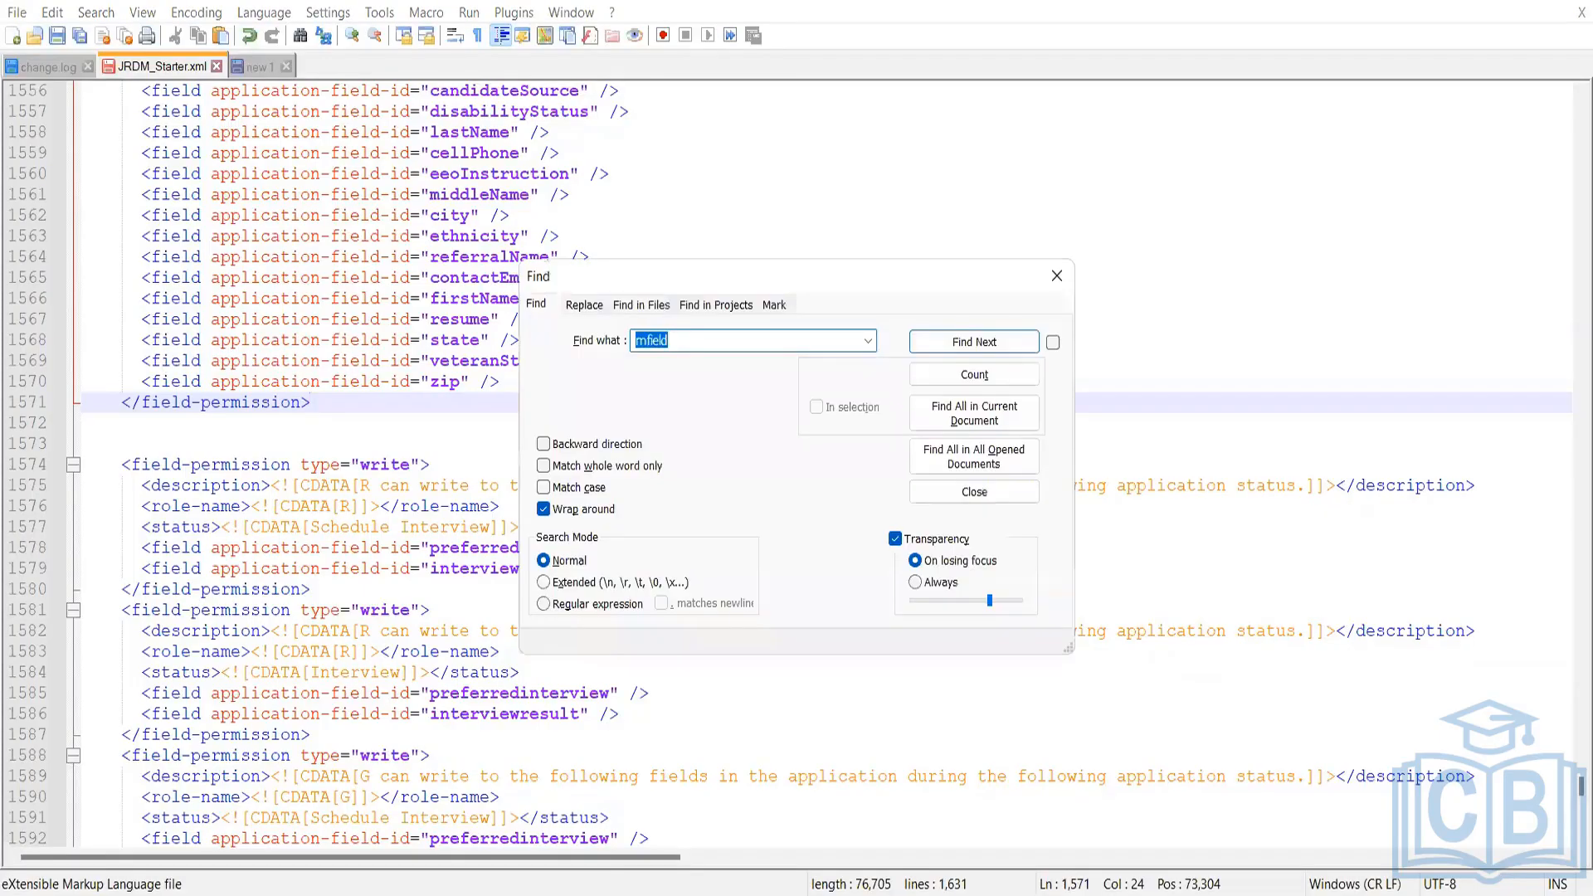
pyautogui.write('button')
pyautogui.press('Return')
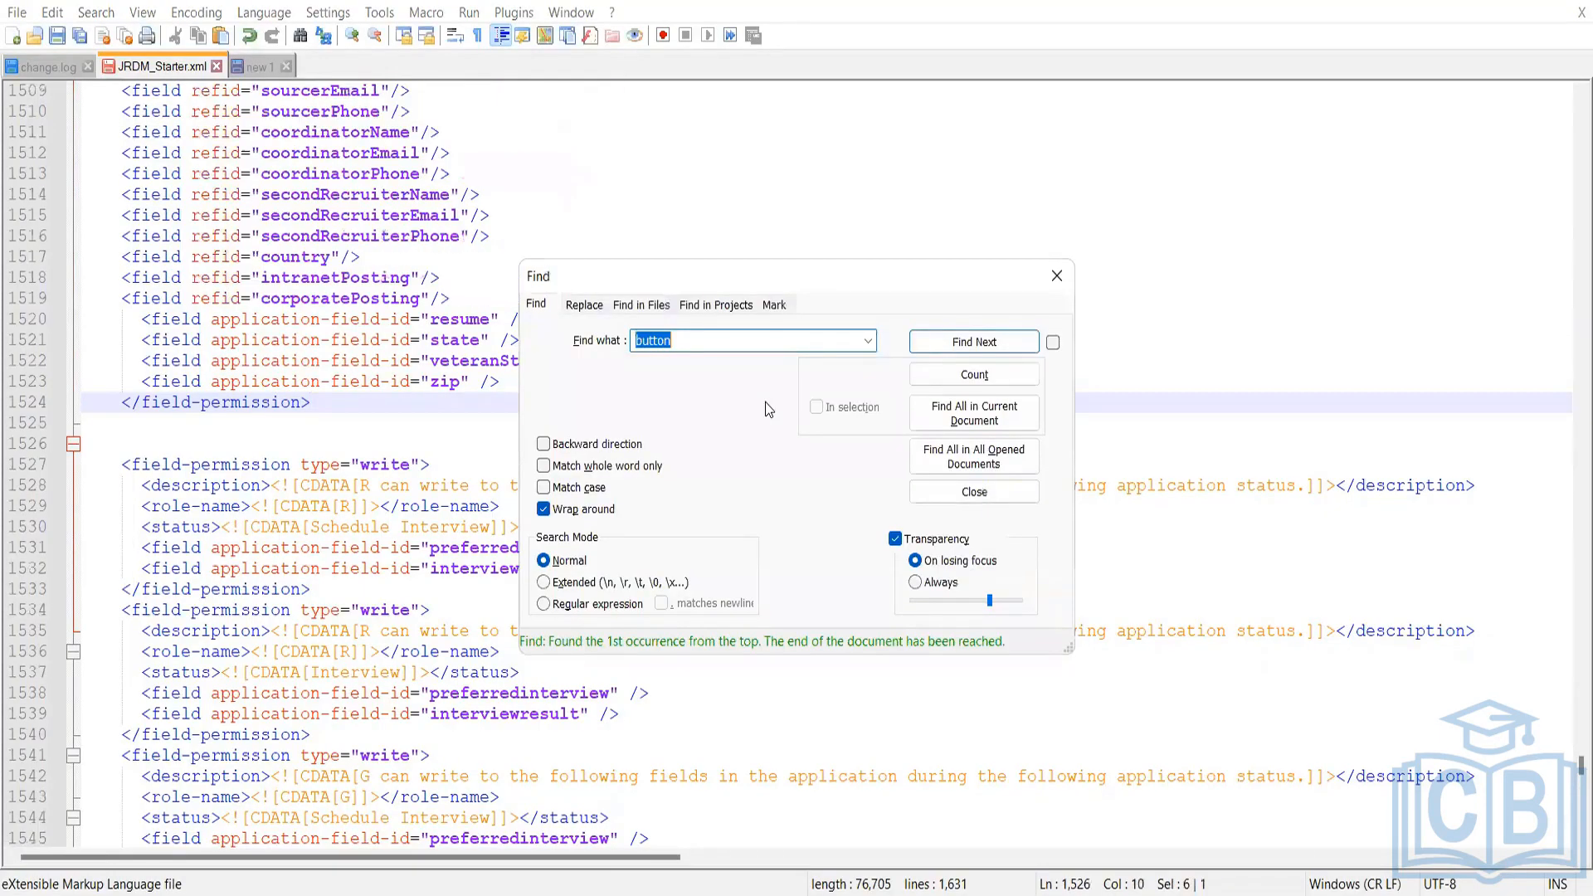
pyautogui.press('Escape')
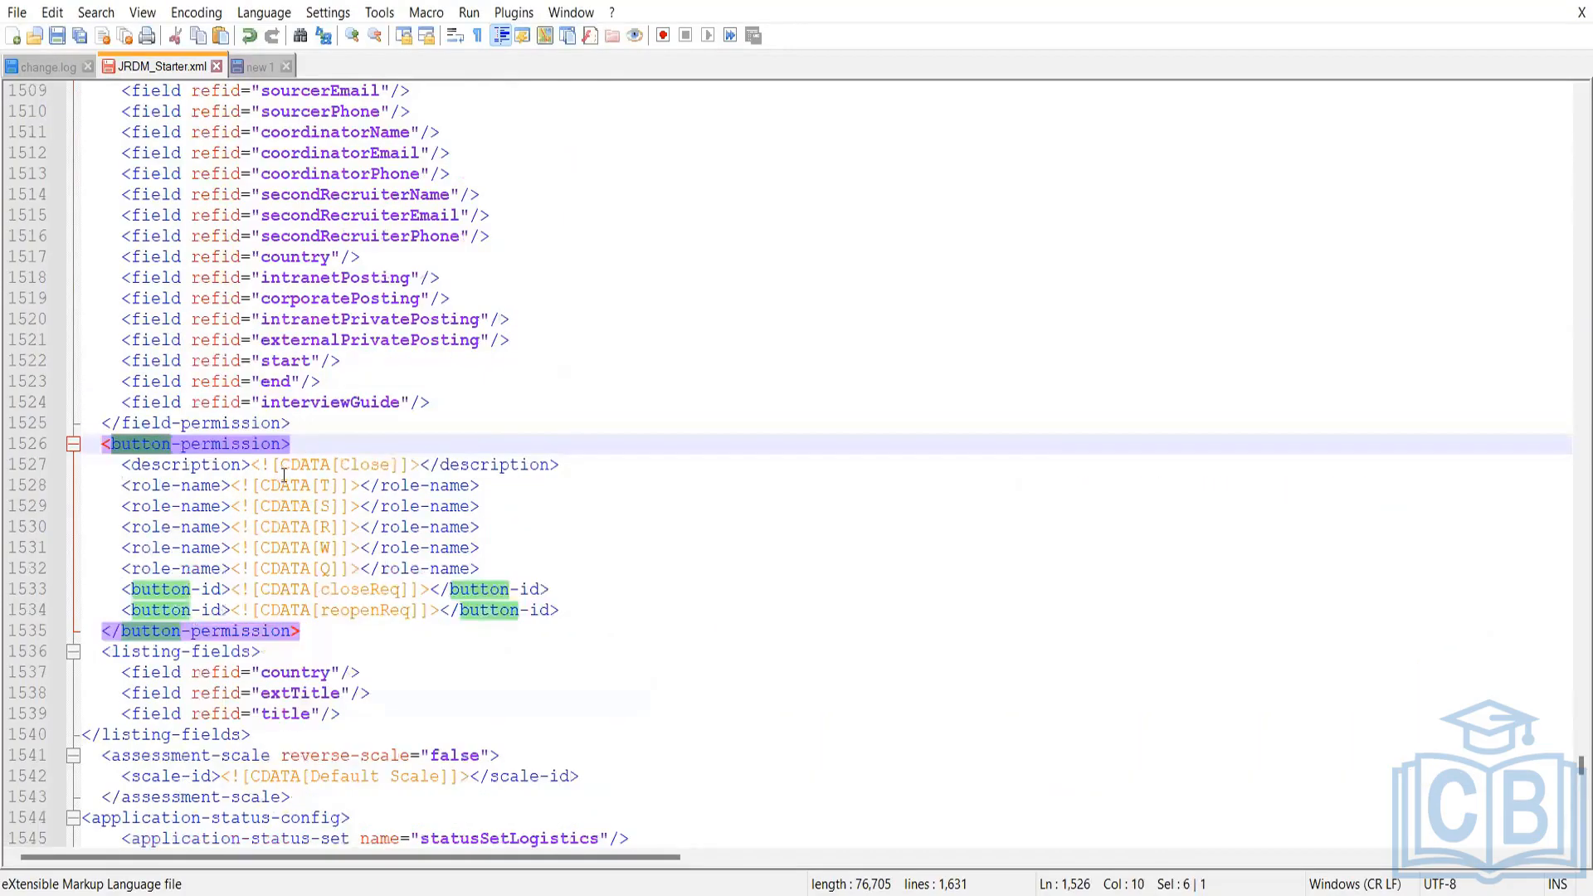
# Insert a blank line between the closing field-permission tag and the button-permission block.
pyautogui.click(279, 465)
pyautogui.click(294, 426)
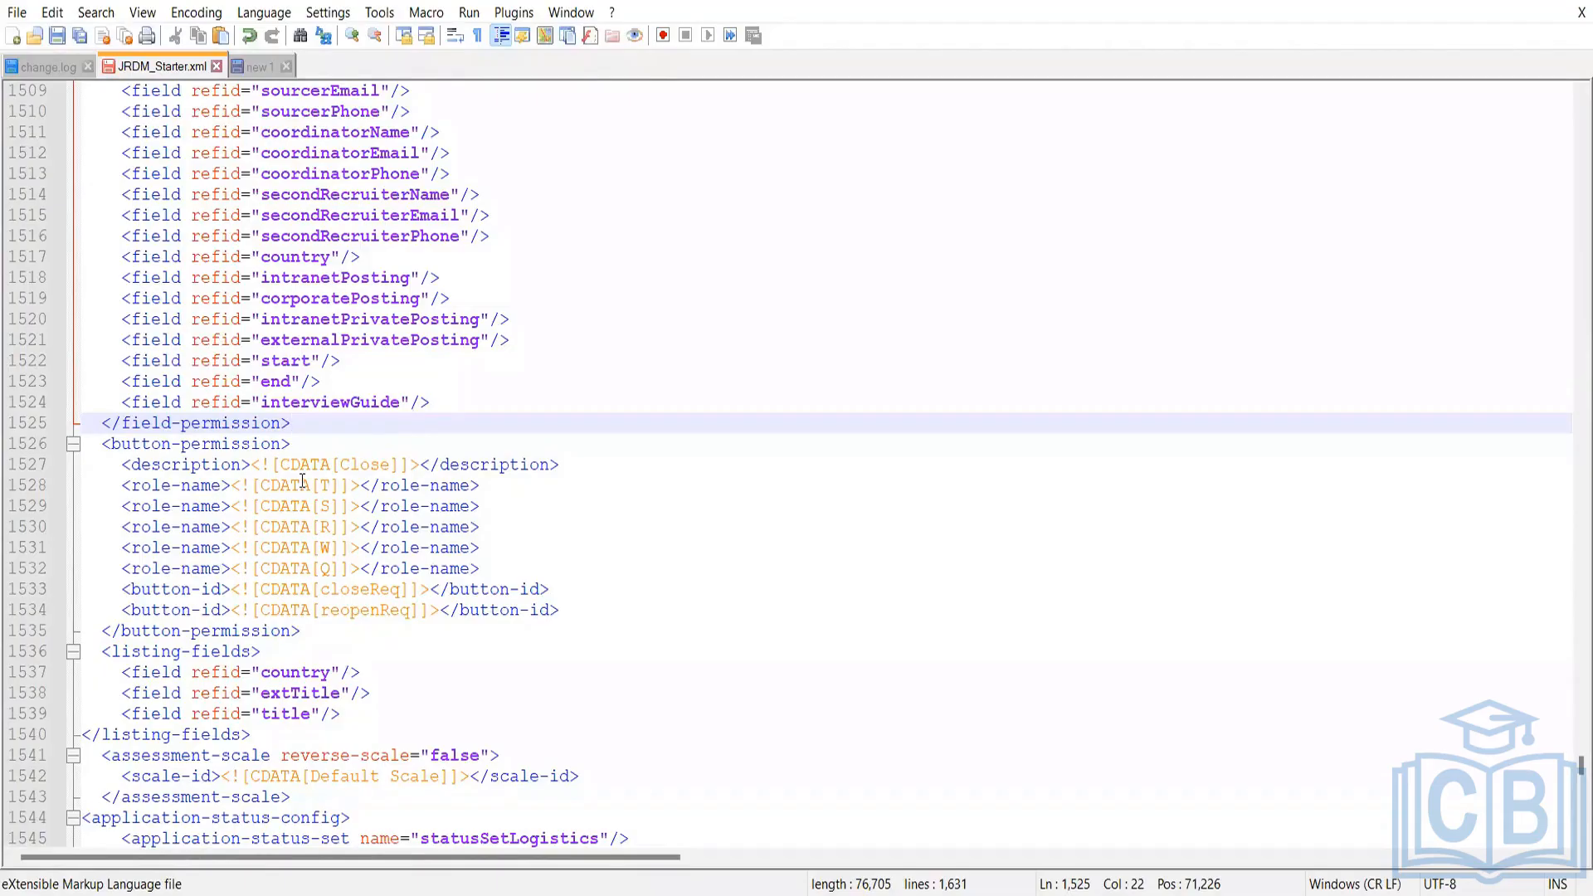
pyautogui.press('Return')
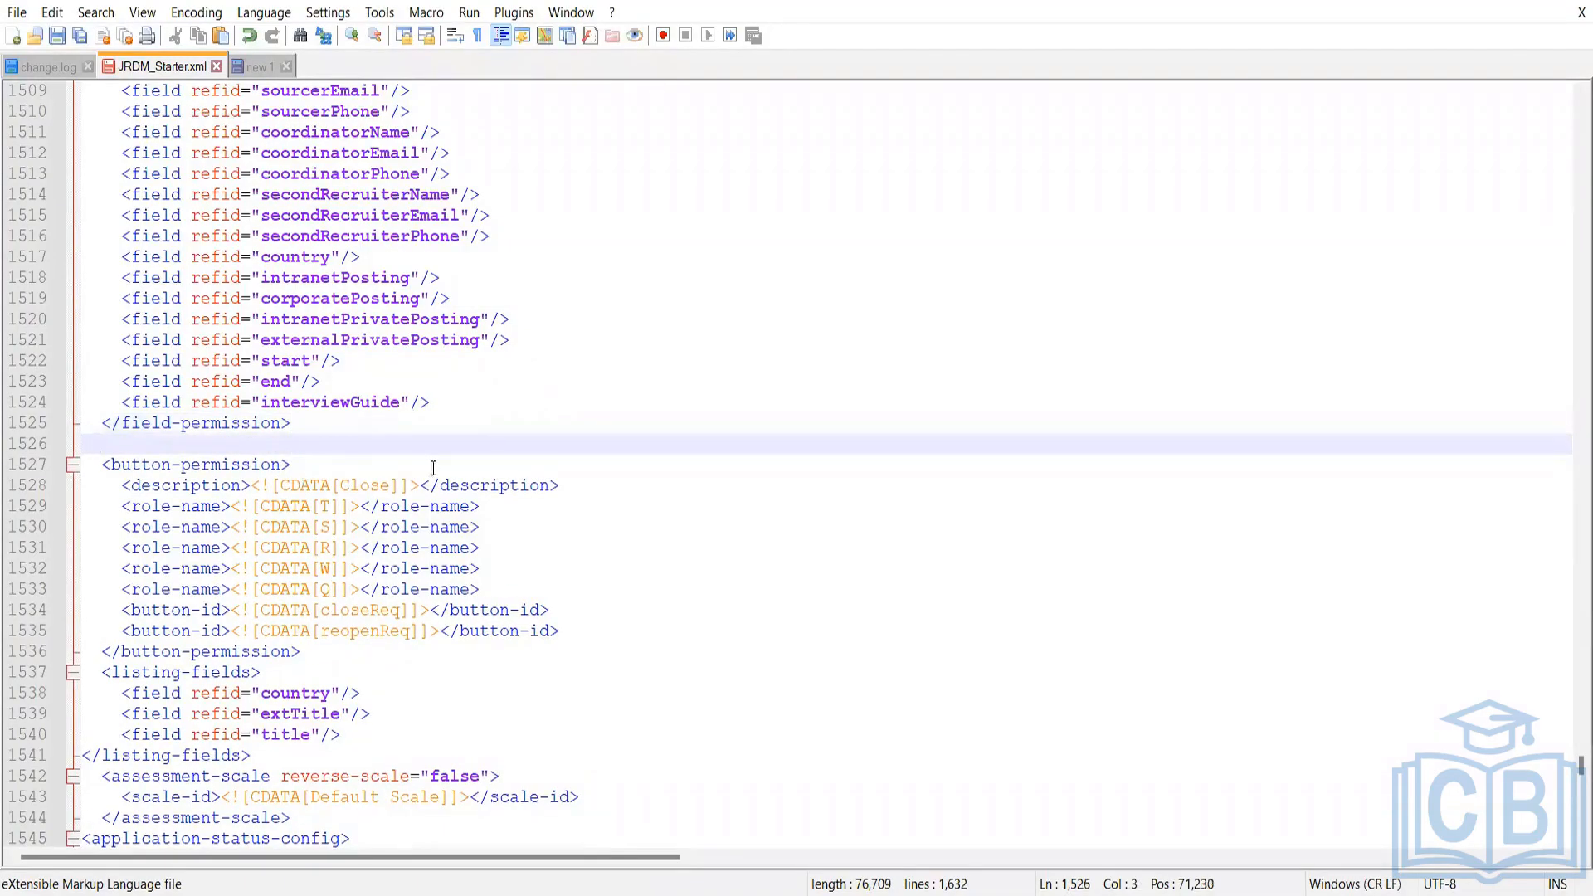
pyautogui.click(87, 443)
# Highlight the button-permission tag, its Close description and the T to Q role names, and mark the closeReq button ID.
pyautogui.scroll(-1, 207, 527)
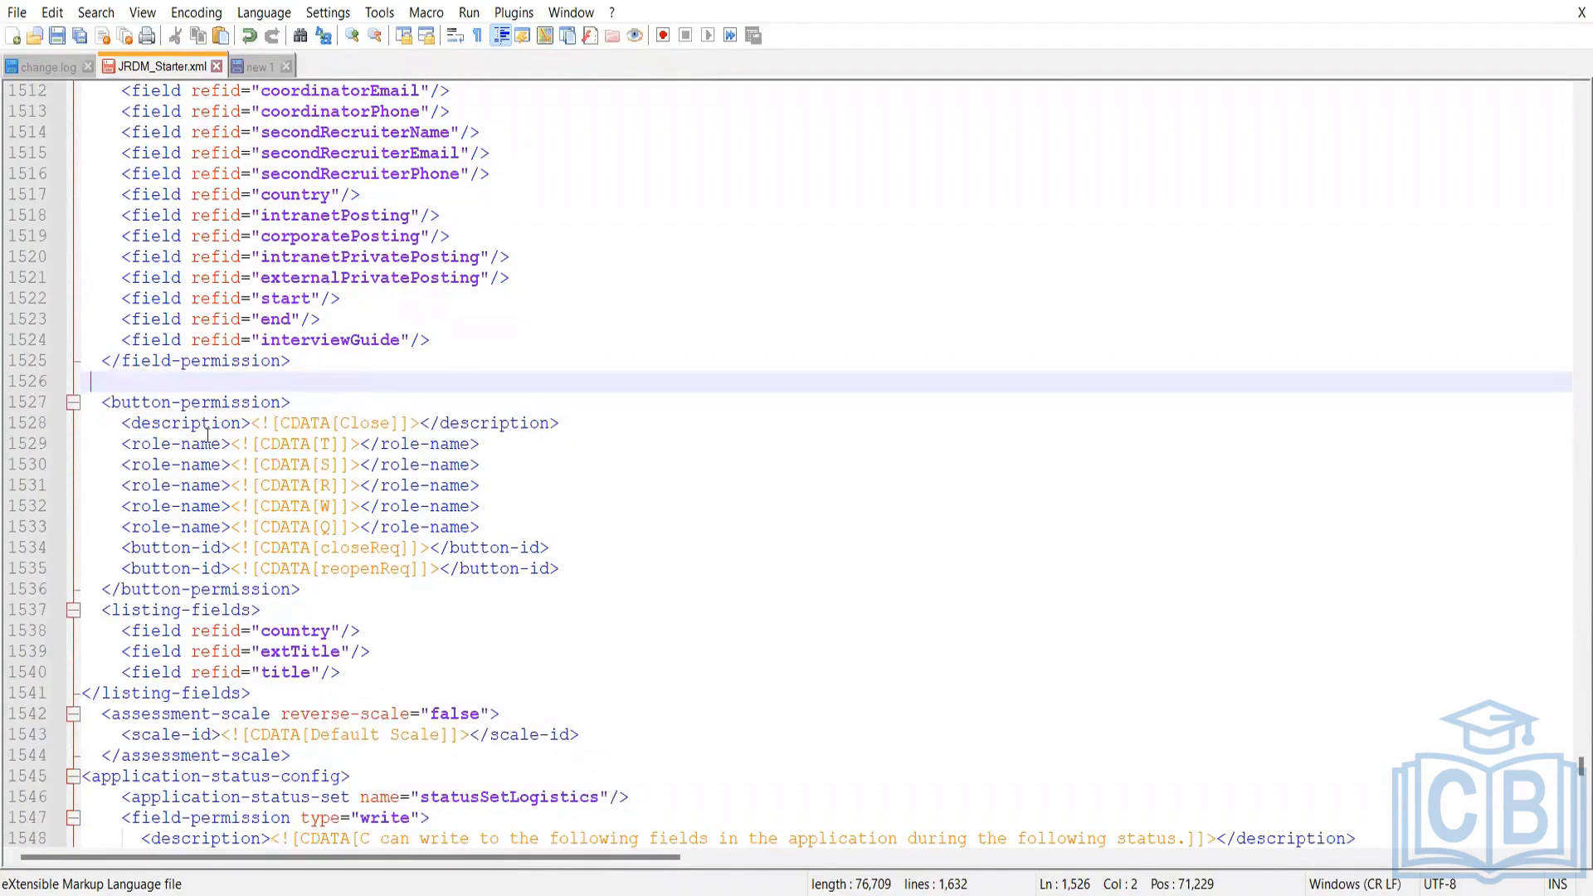
pyautogui.moveTo(107, 397); pyautogui.dragTo(305, 413)
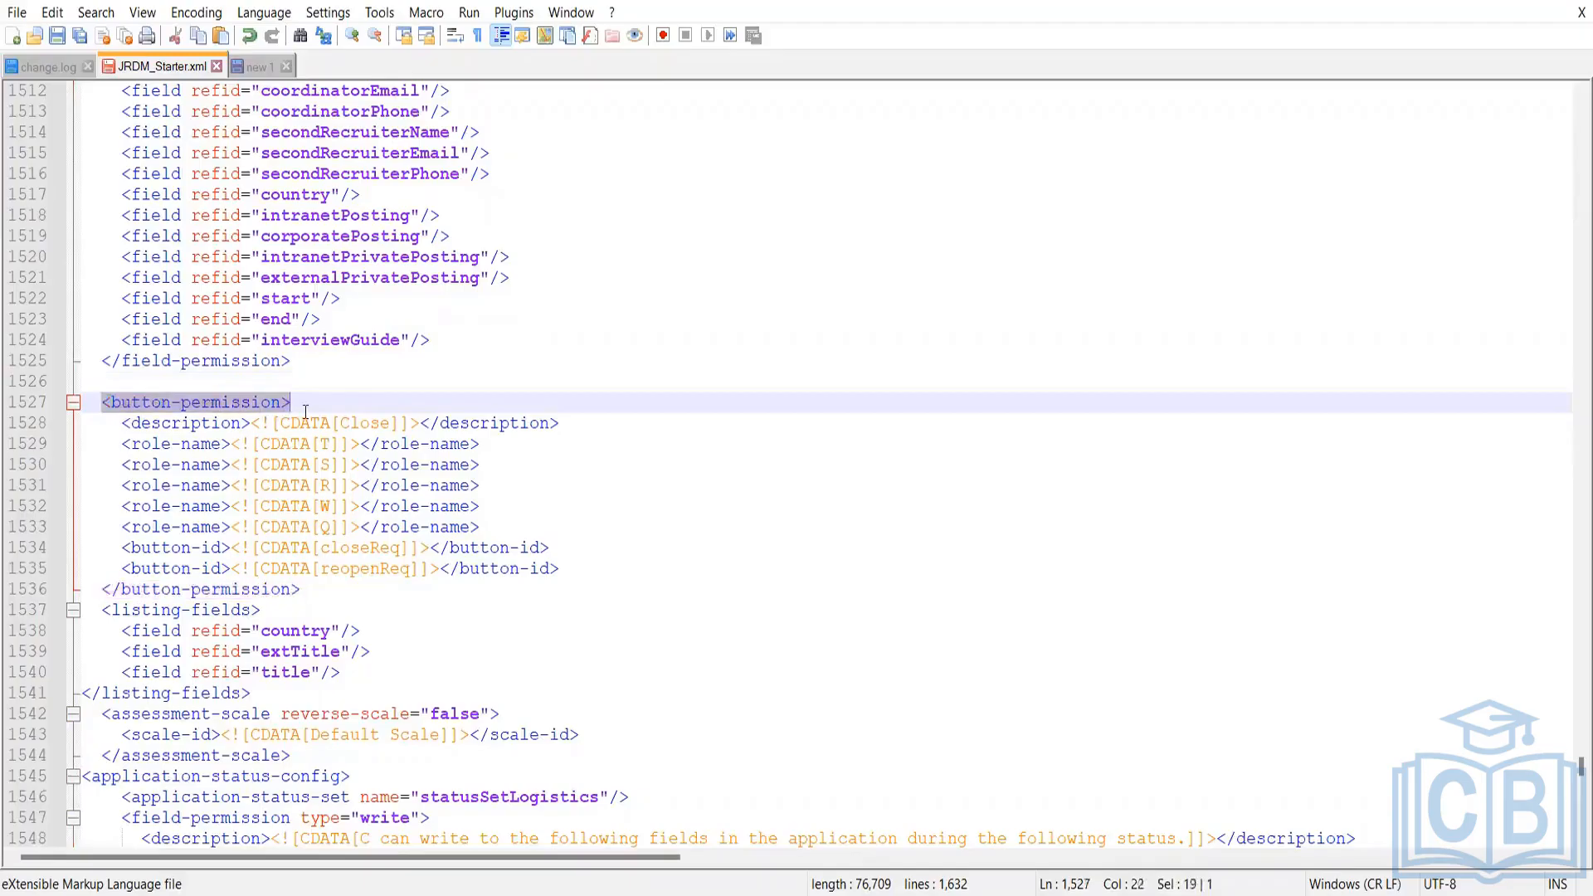
pyautogui.doubleClick(357, 424)
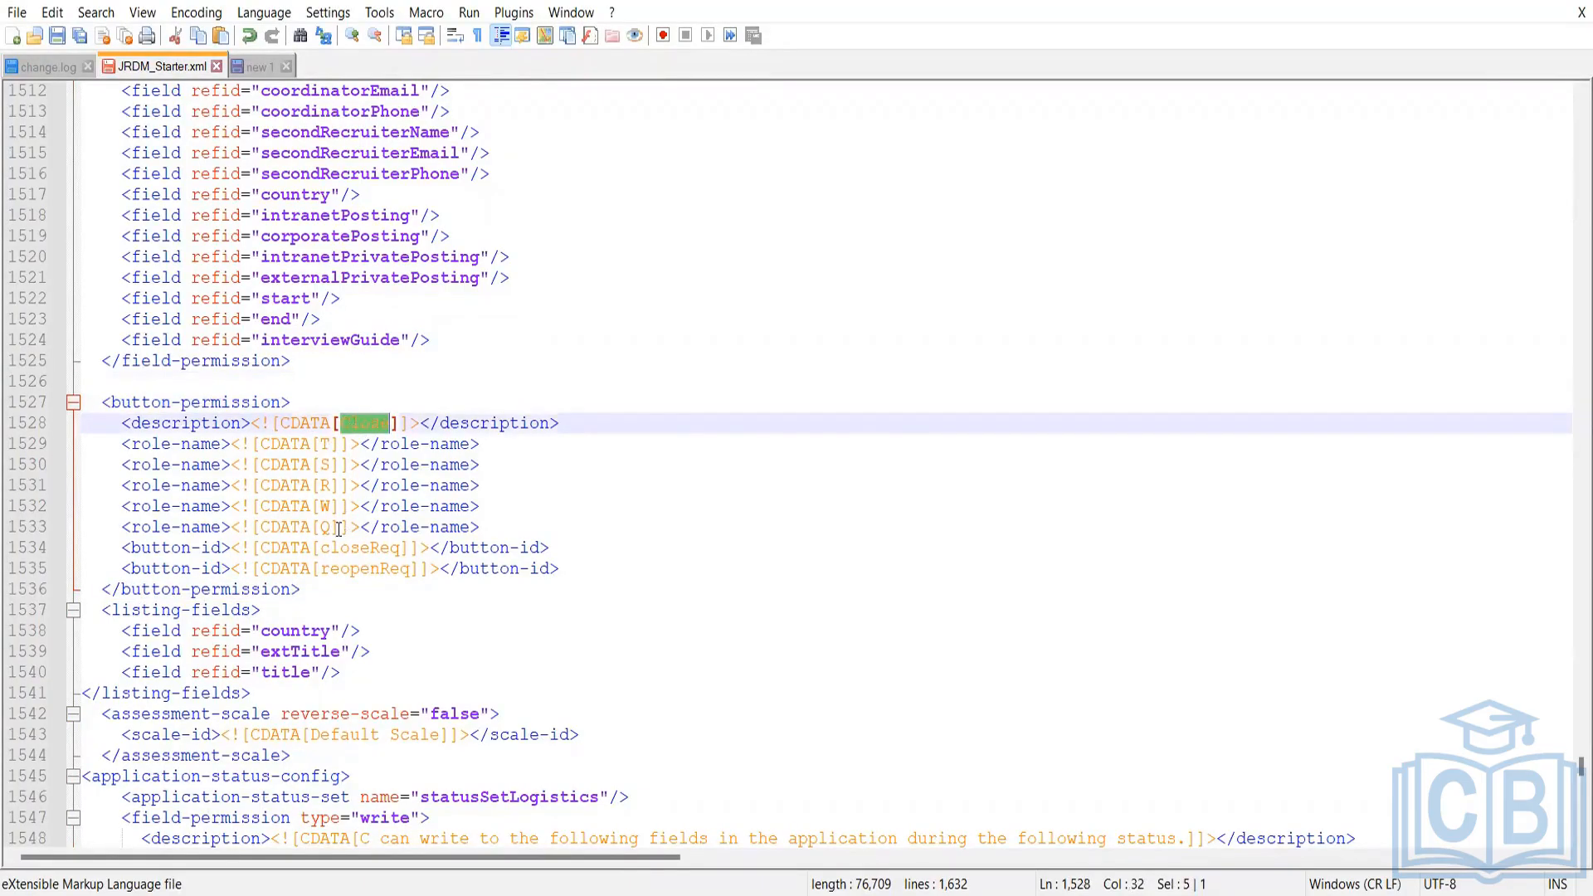
pyautogui.moveTo(340, 527); pyautogui.dragTo(322, 444)
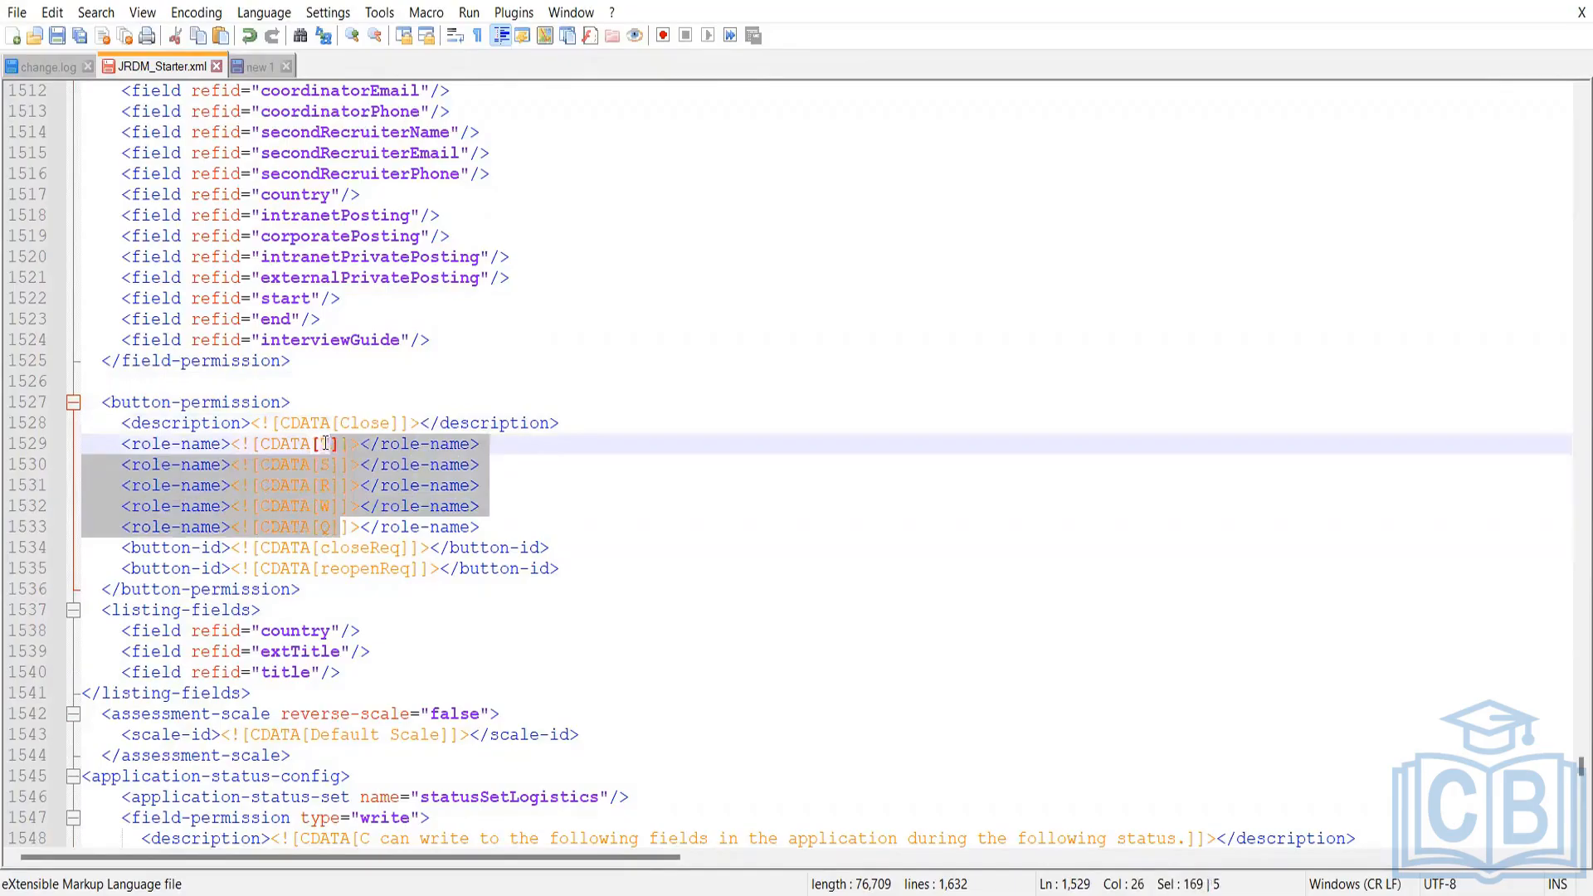
pyautogui.click(352, 586)
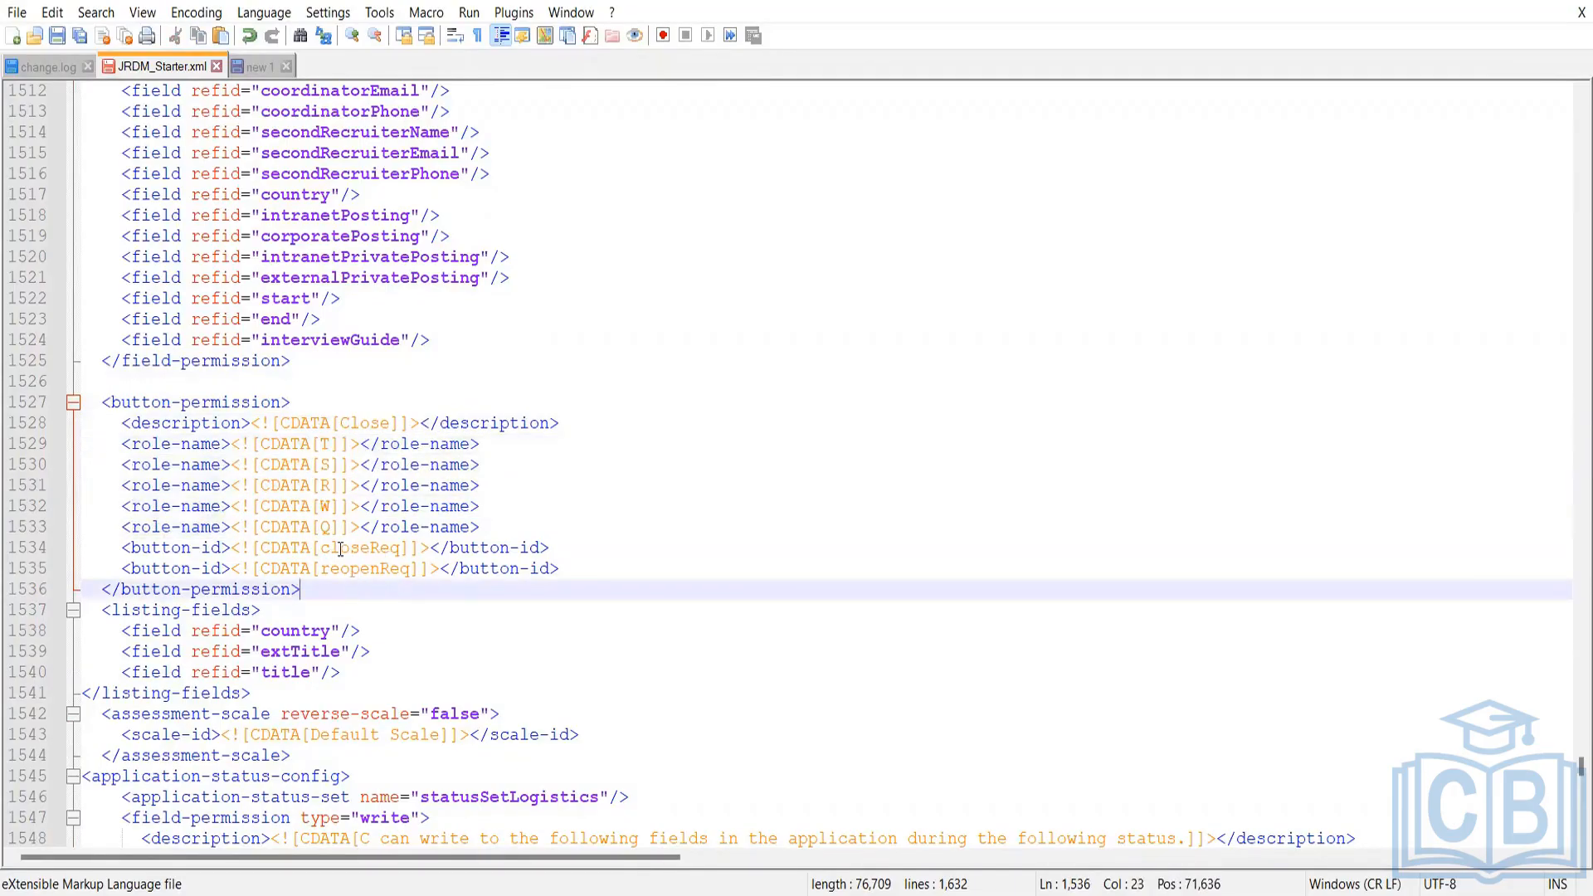
pyautogui.click(340, 549)
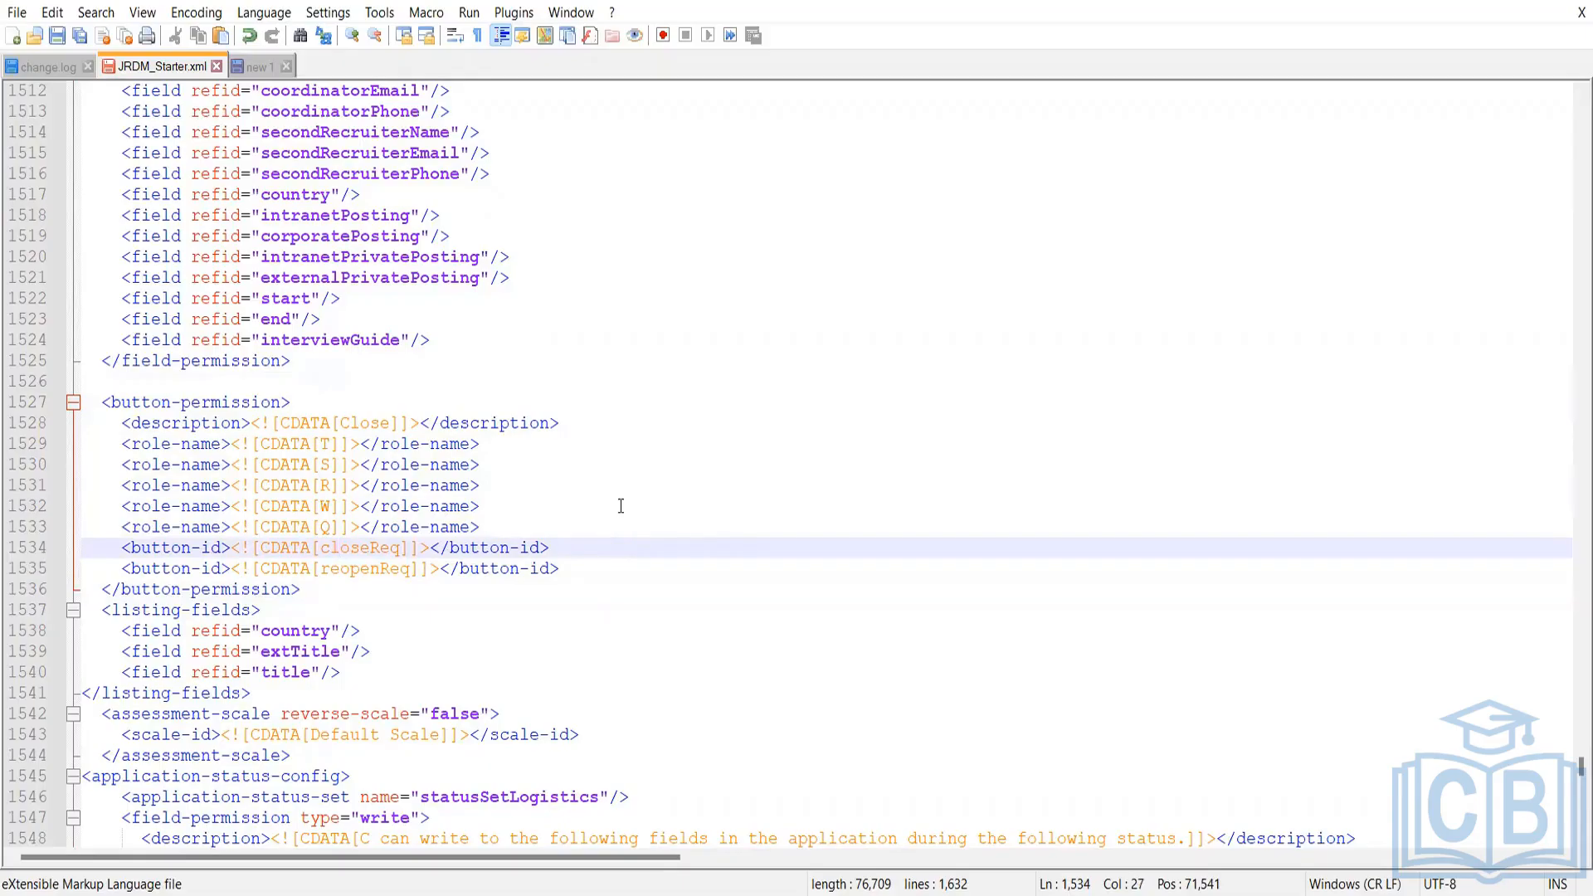
pyautogui.scroll(-3, 621, 506)
pyautogui.scroll(9, 621, 505)
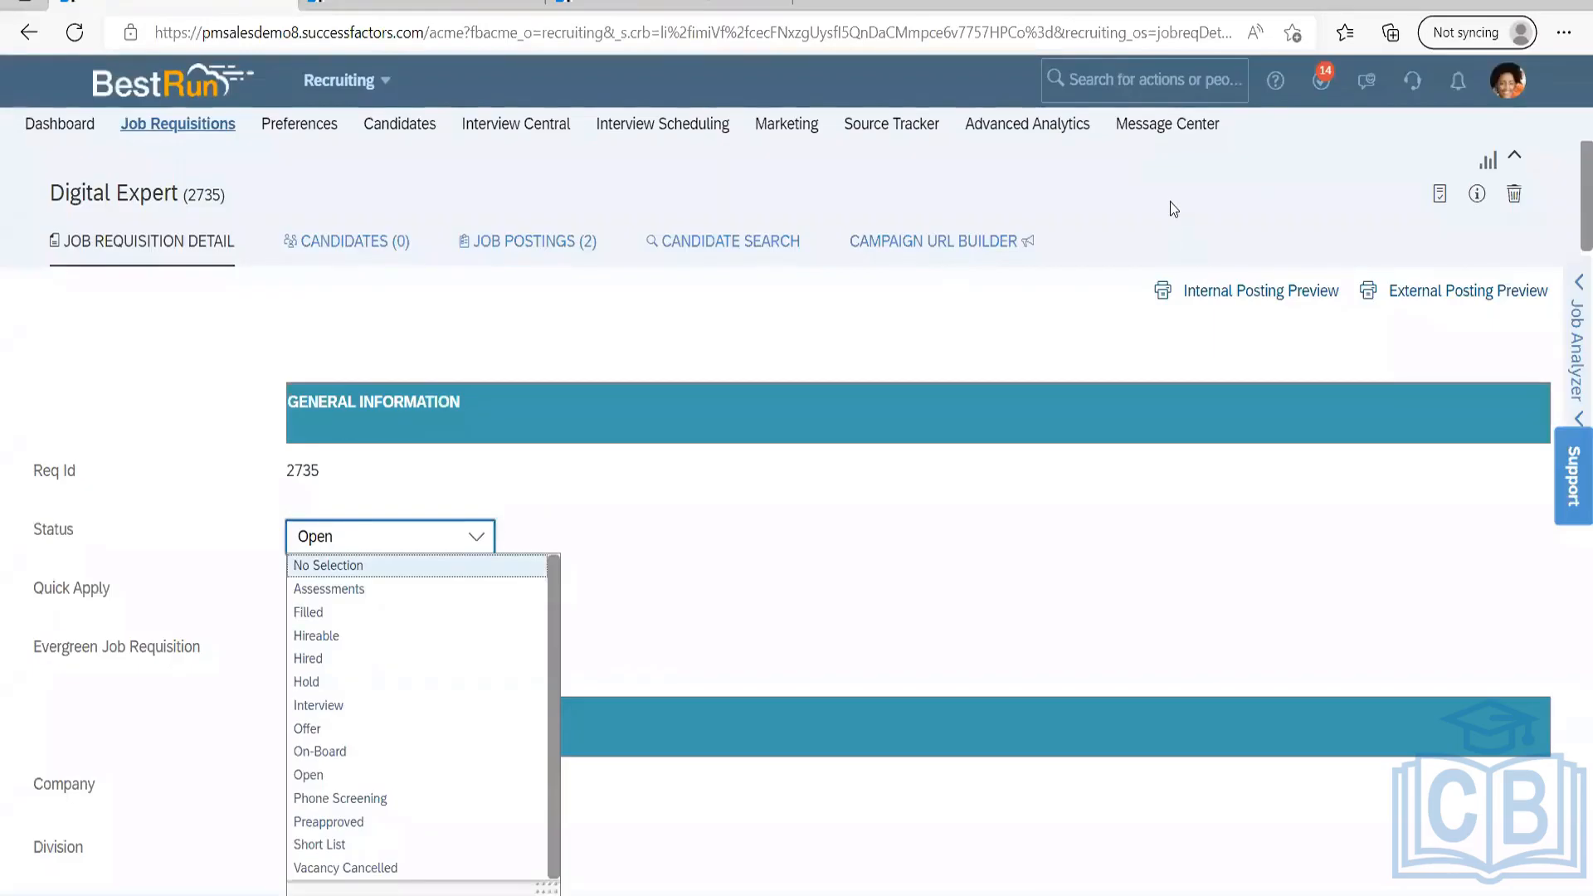
# Switch to SuccessFactors in the browser, dismiss the requisition's status list, and open the Basic Job Requisition template's button permissions from Manage Templates.
pyautogui.click(1174, 205)
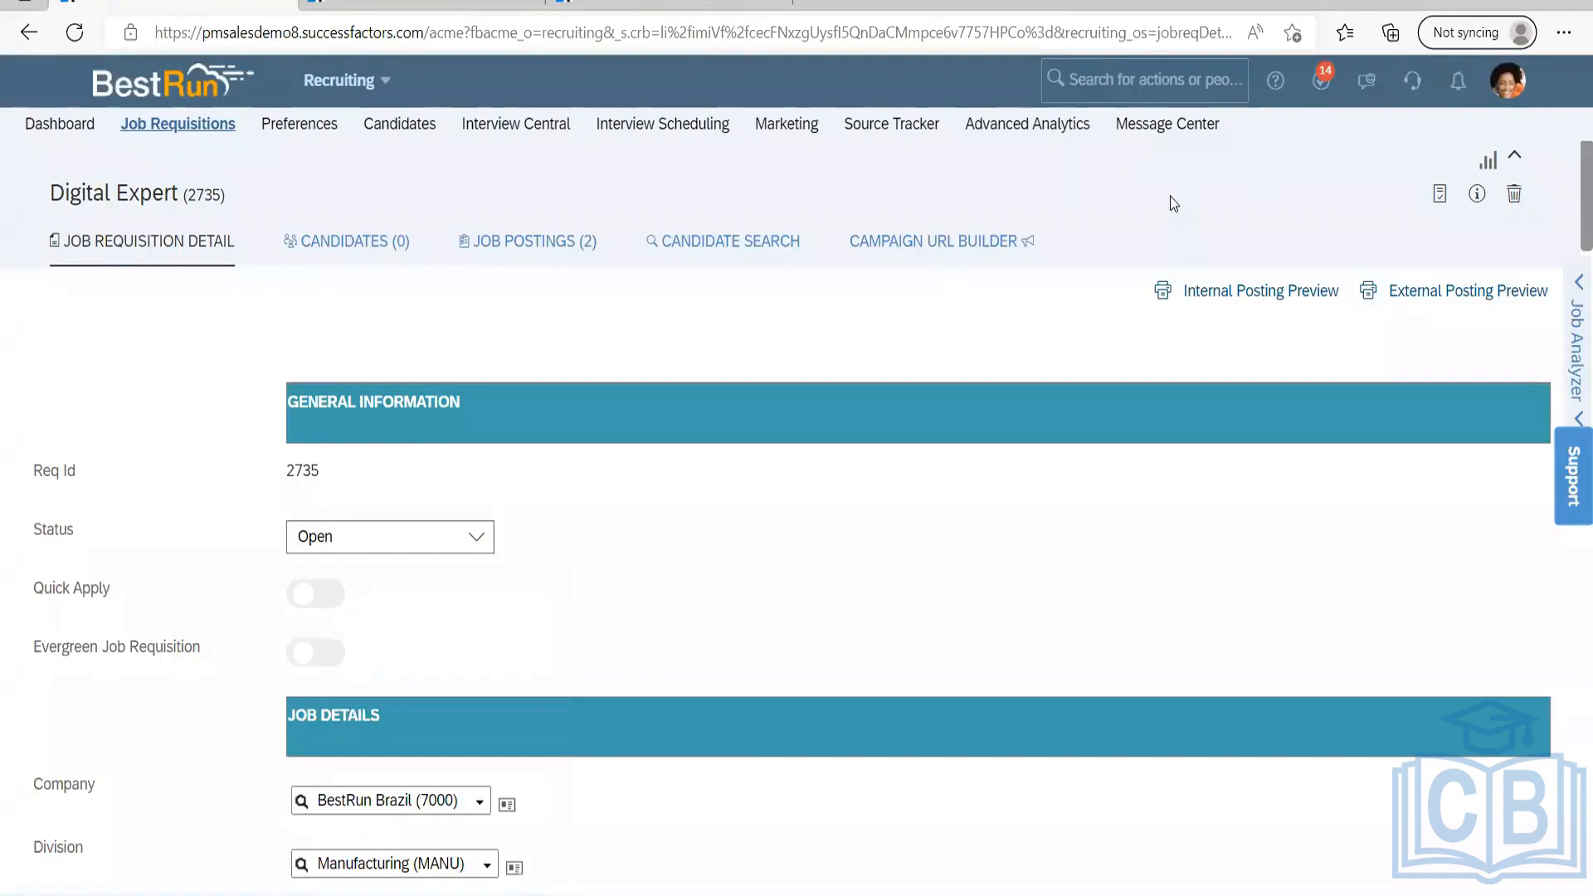
pyautogui.hotkey('ctrl', 'shift', 'Tab')
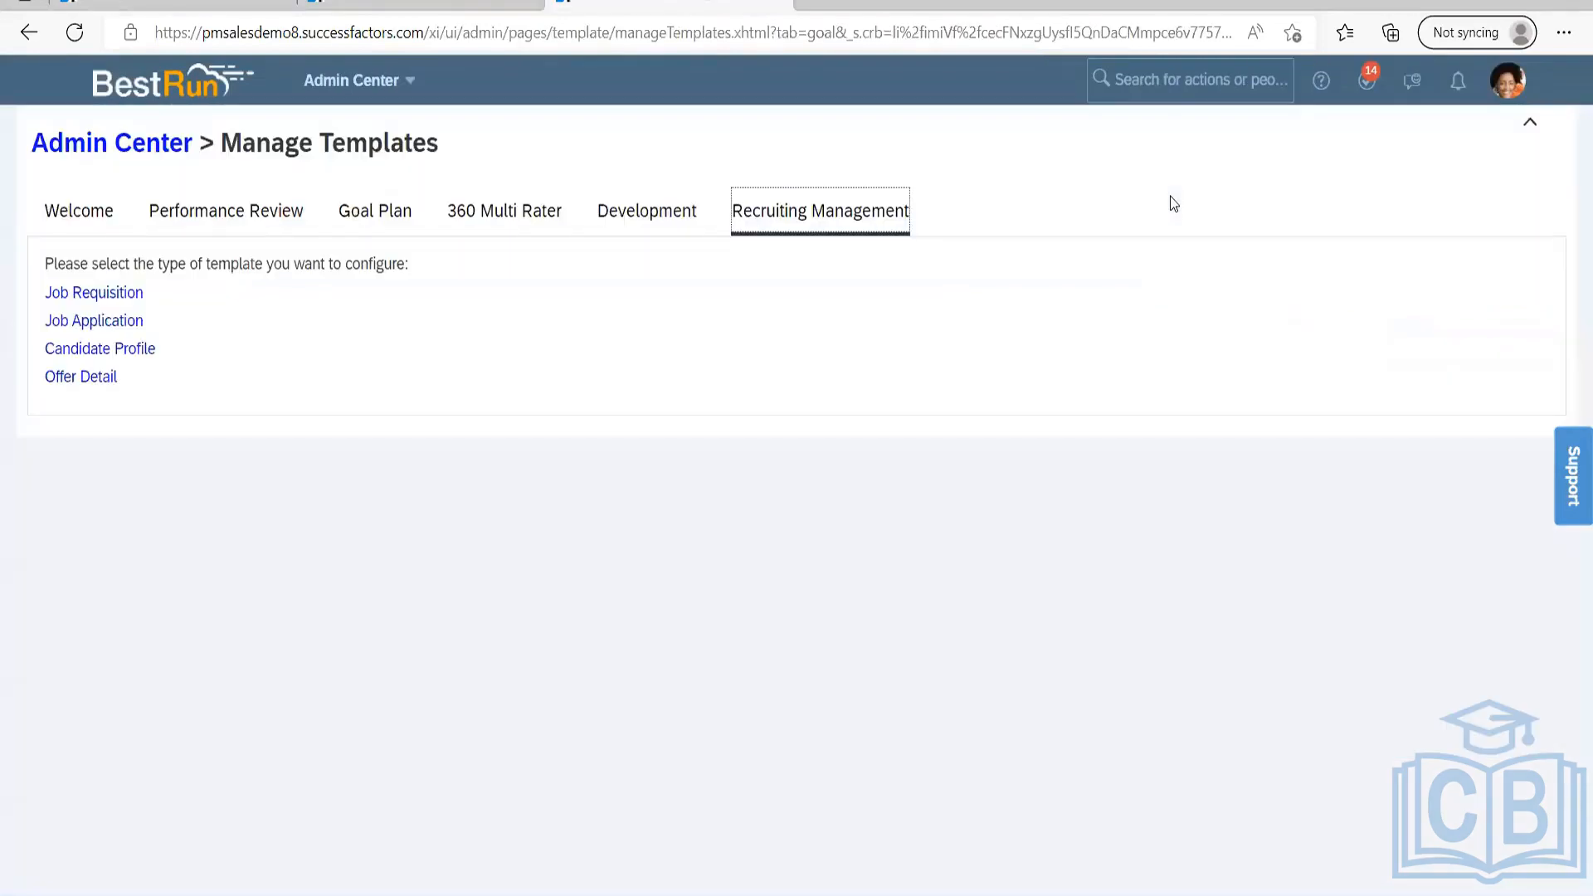
pyautogui.click(92, 295)
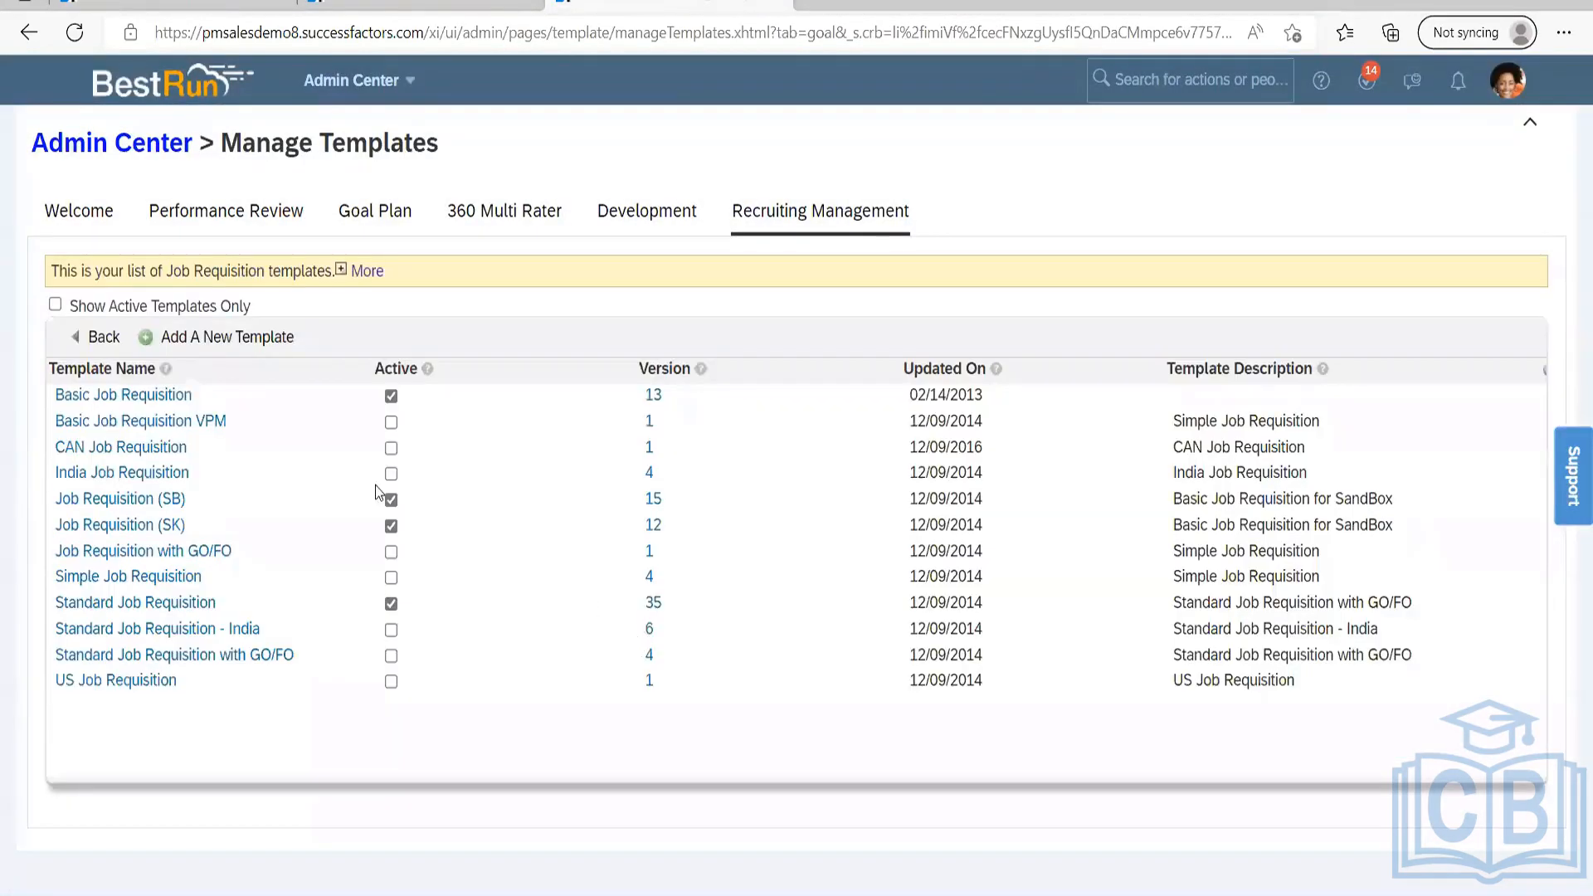
pyautogui.click(160, 398)
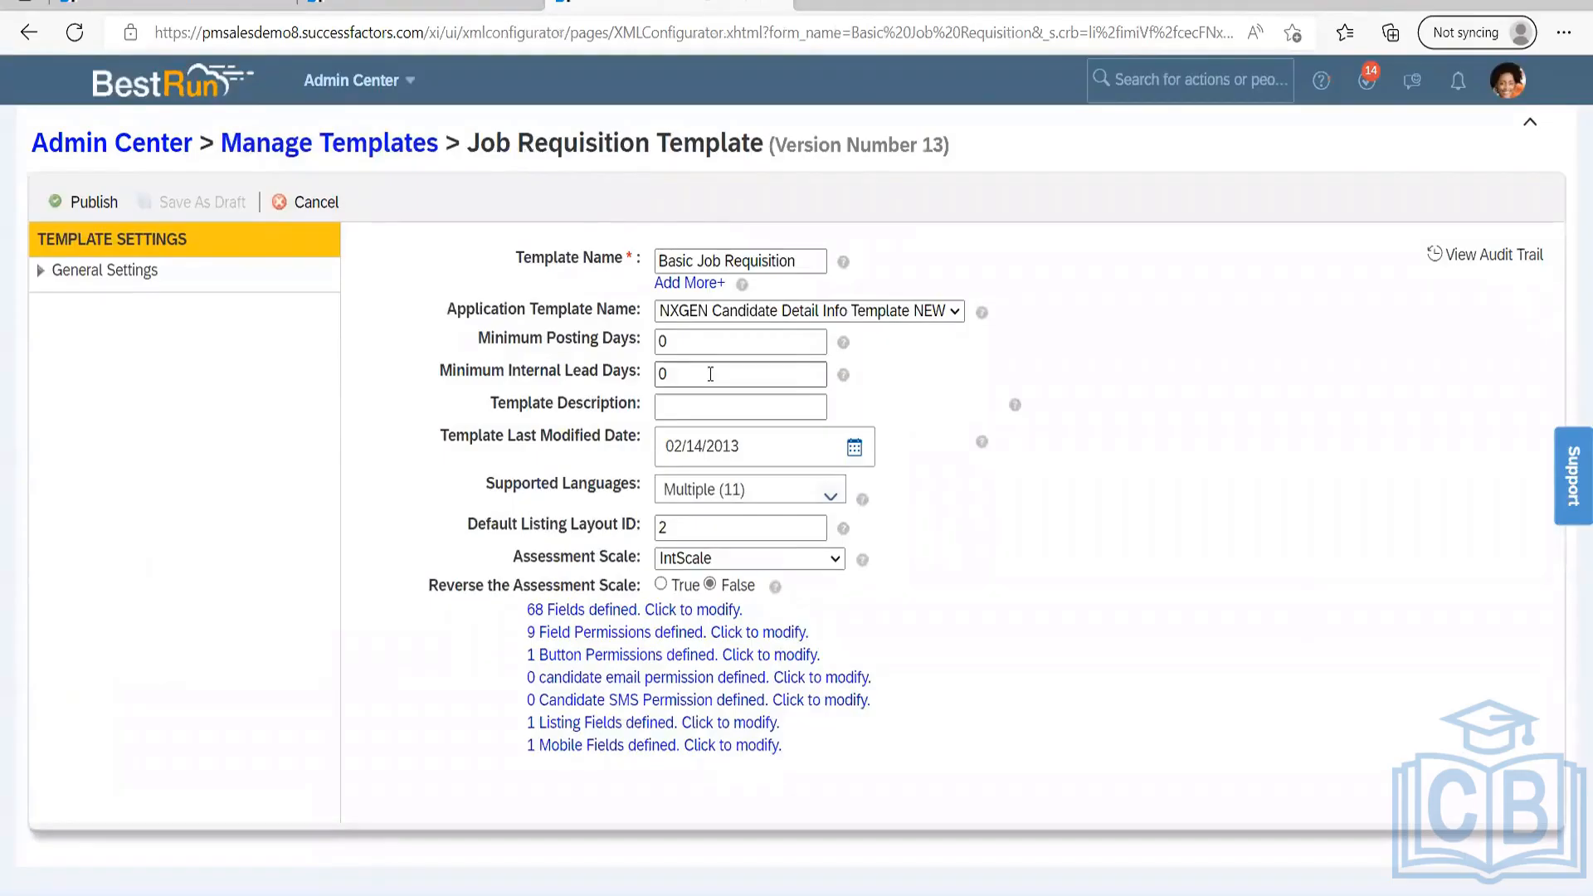
pyautogui.click(590, 656)
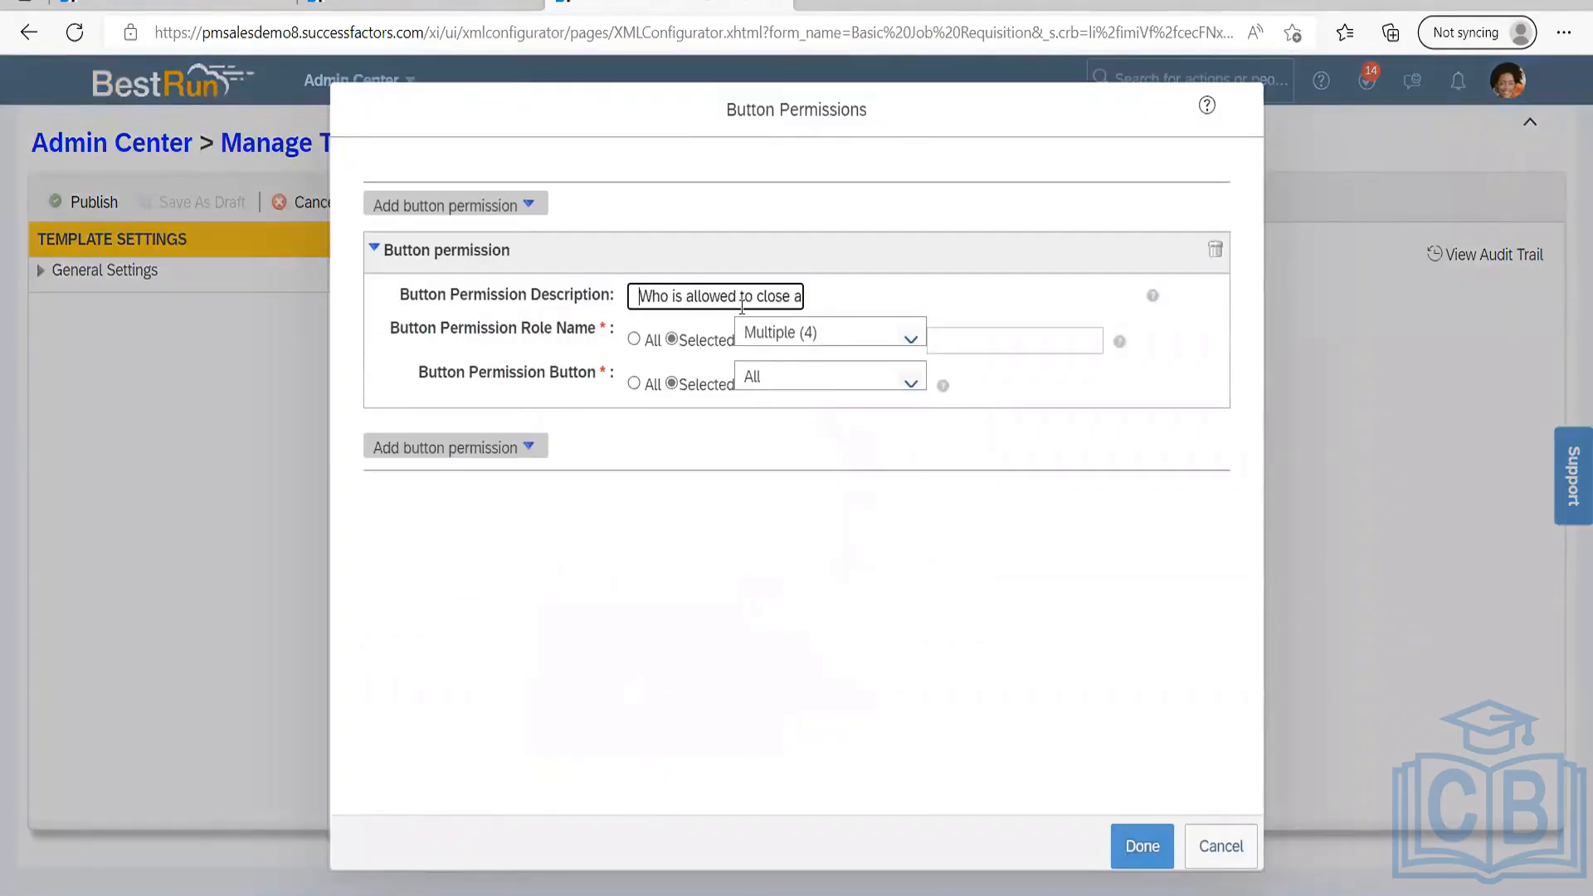
# Review the button permission's description, selected role names and selected buttons, and close the Button Permissions dialog without applying anything.
pyautogui.moveTo(741, 305); pyautogui.dragTo(814, 298)
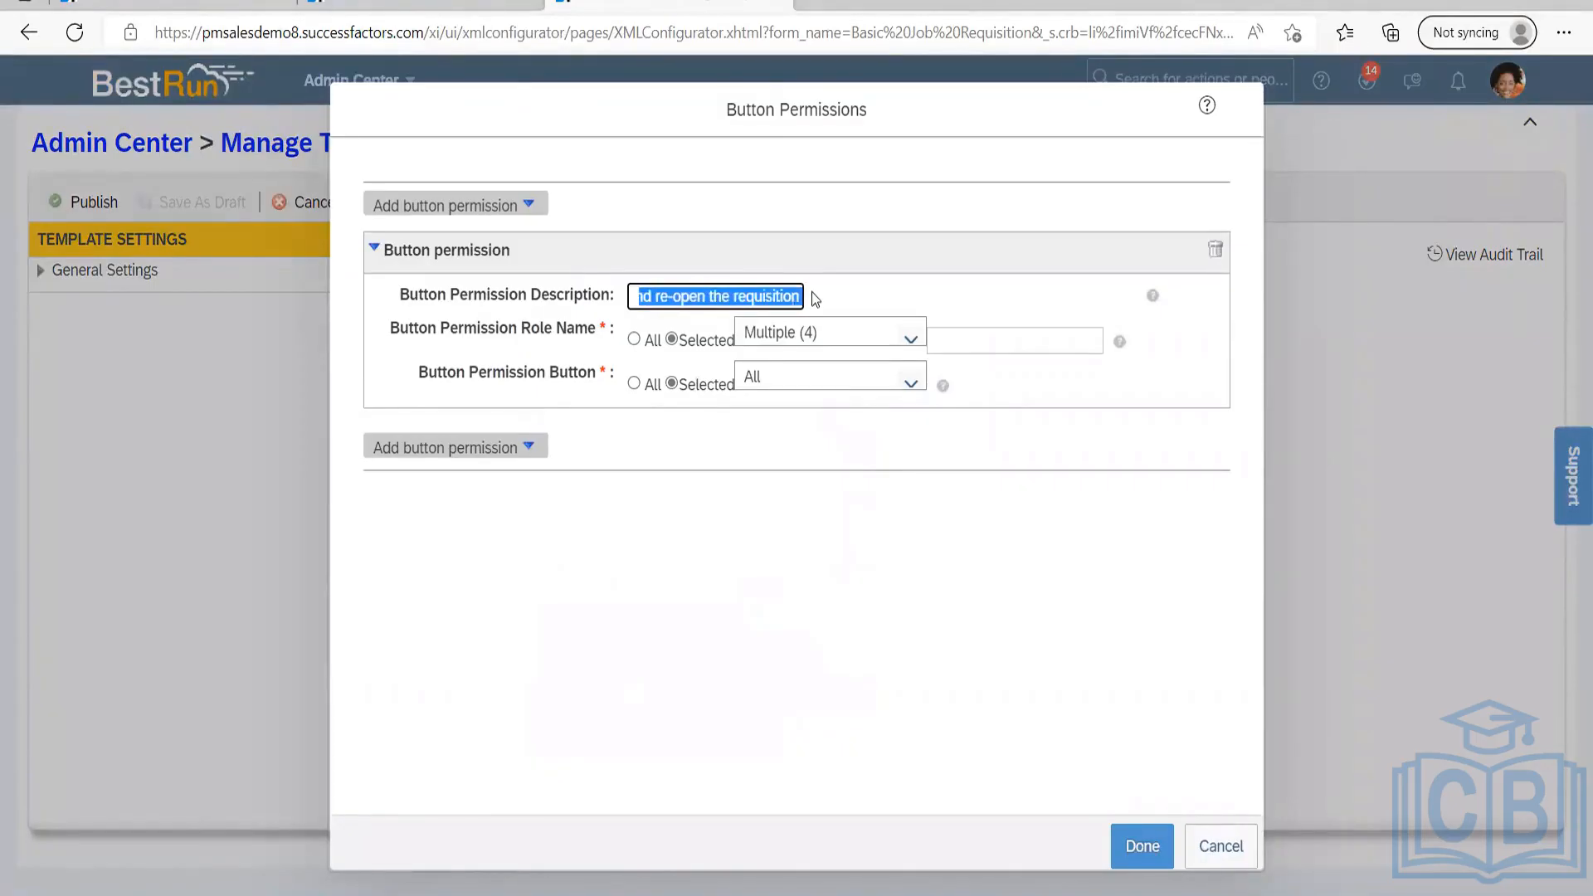
pyautogui.click(898, 340)
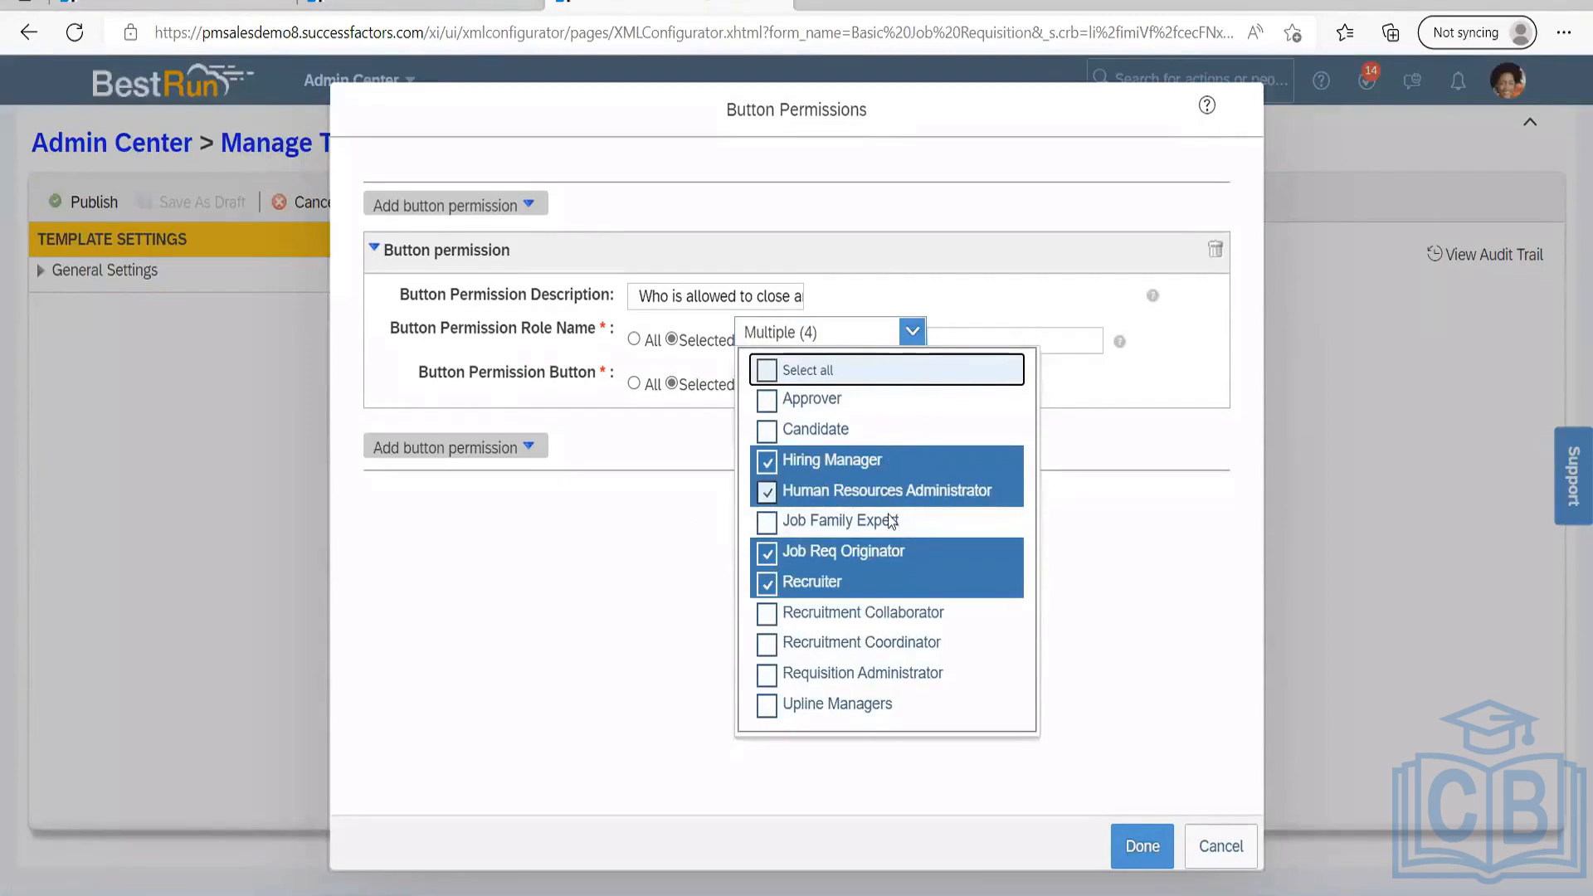
pyautogui.click(658, 565)
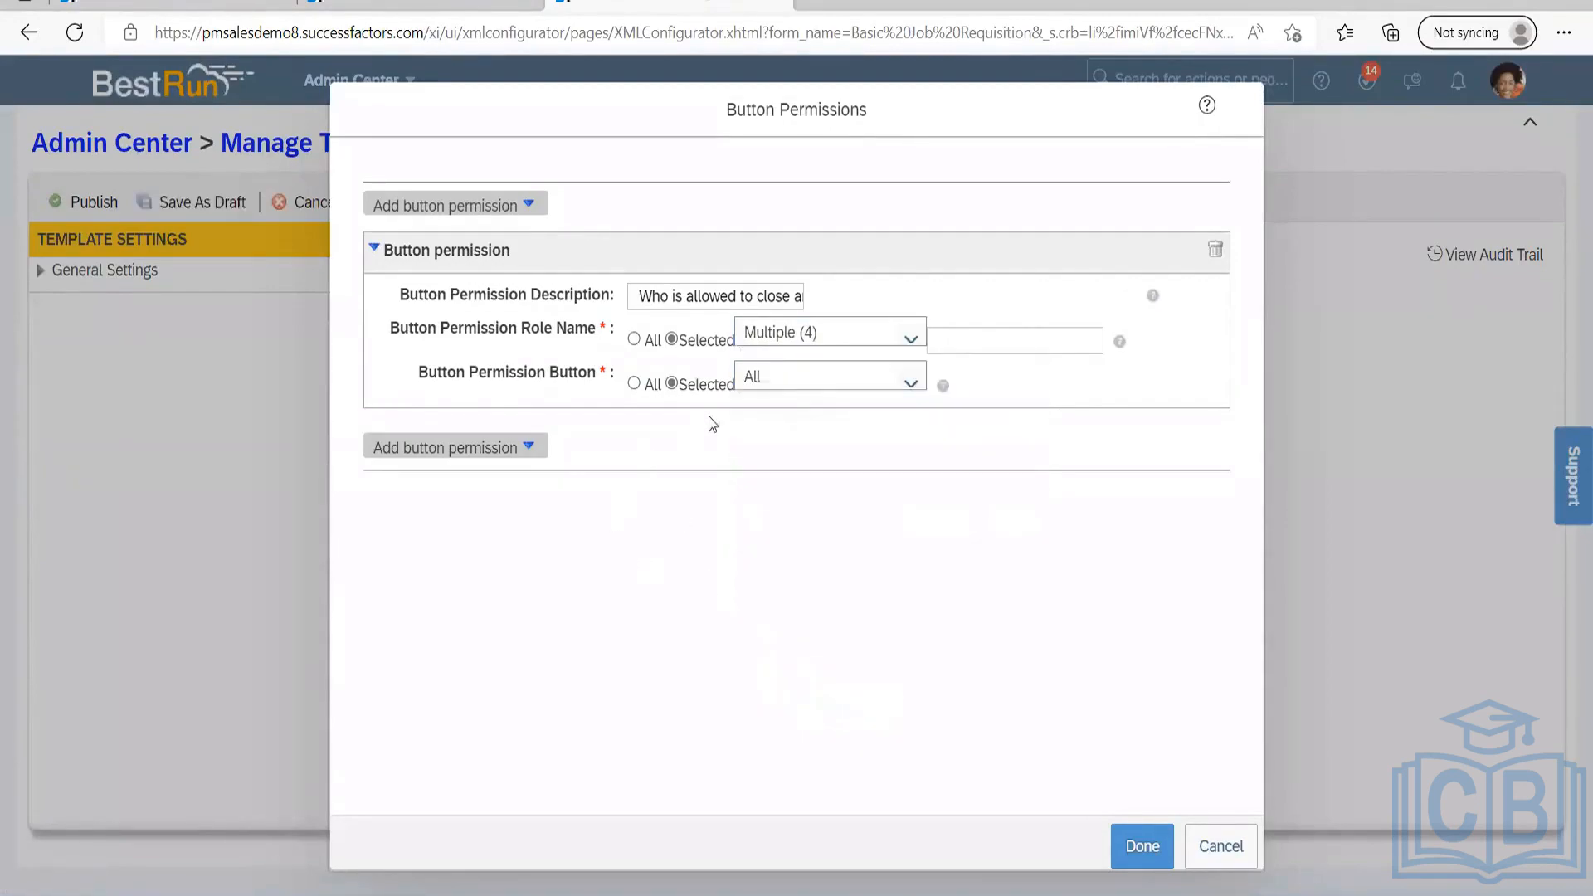
pyautogui.click(908, 384)
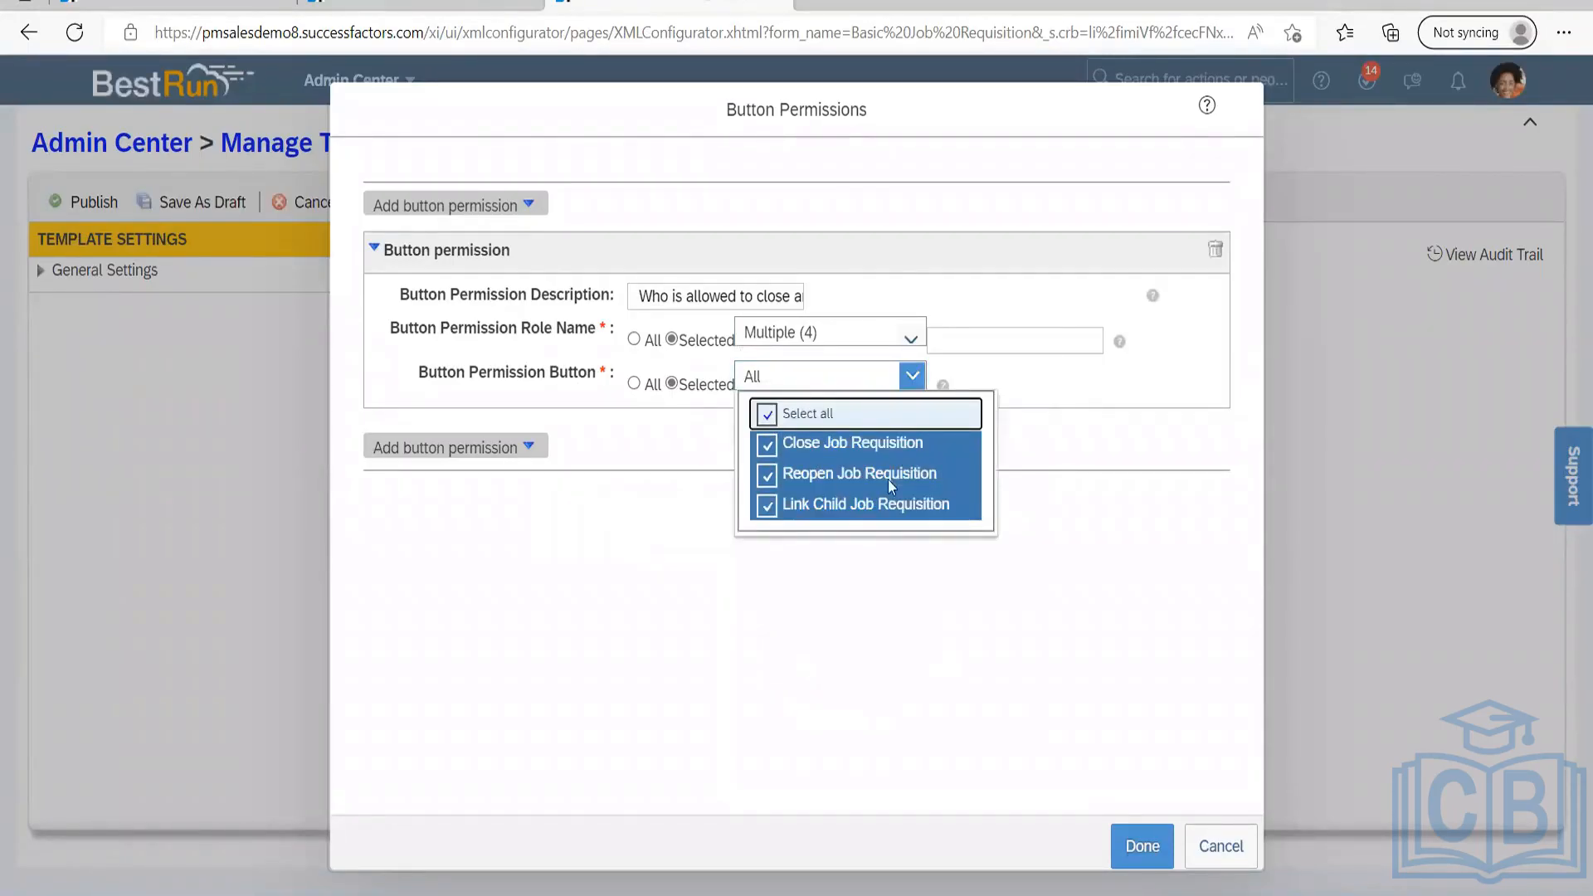
pyautogui.click(762, 595)
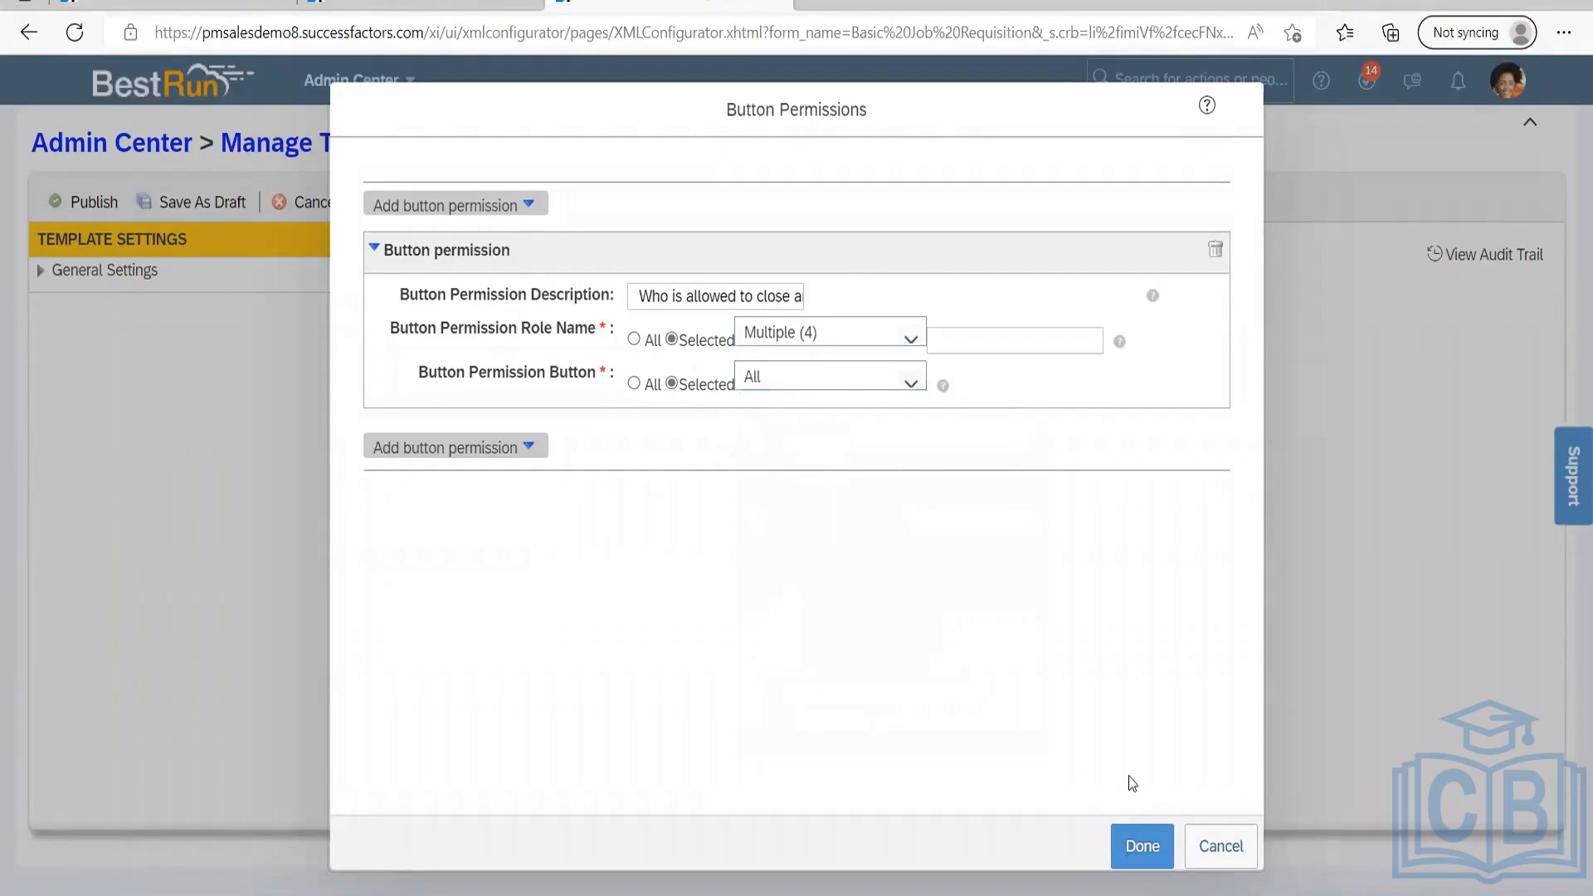
pyautogui.click(1221, 847)
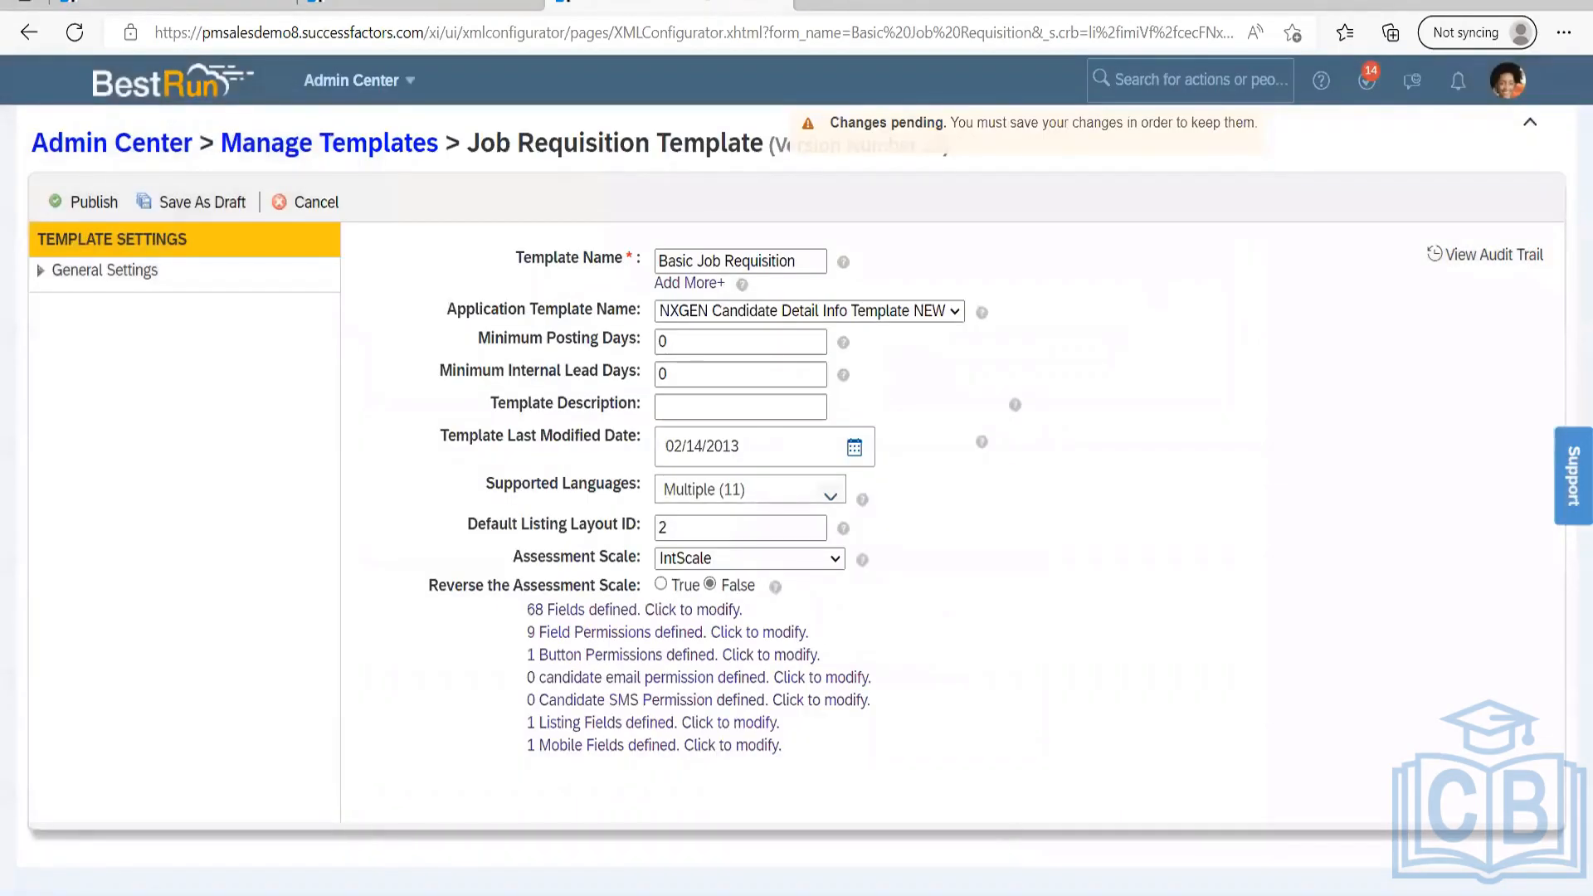
# Switch to the Notepad notes and add the line "Permission part with in the requsition" below the button-permission line.
pyautogui.hotkey('alt', 'Tab')
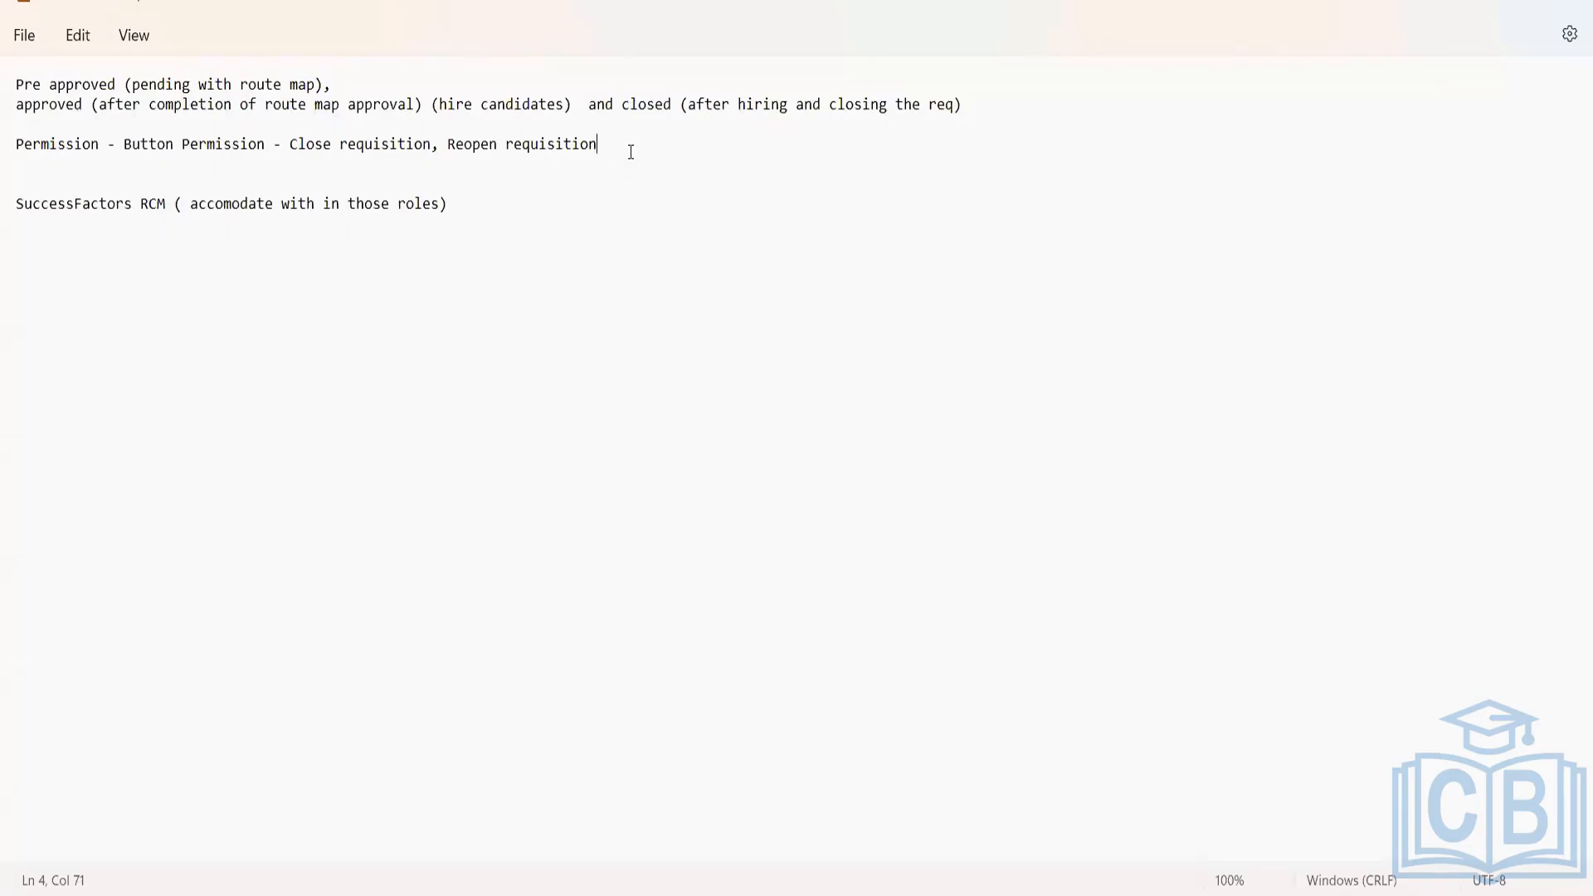
pyautogui.press('Return')
pyautogui.press('Return')
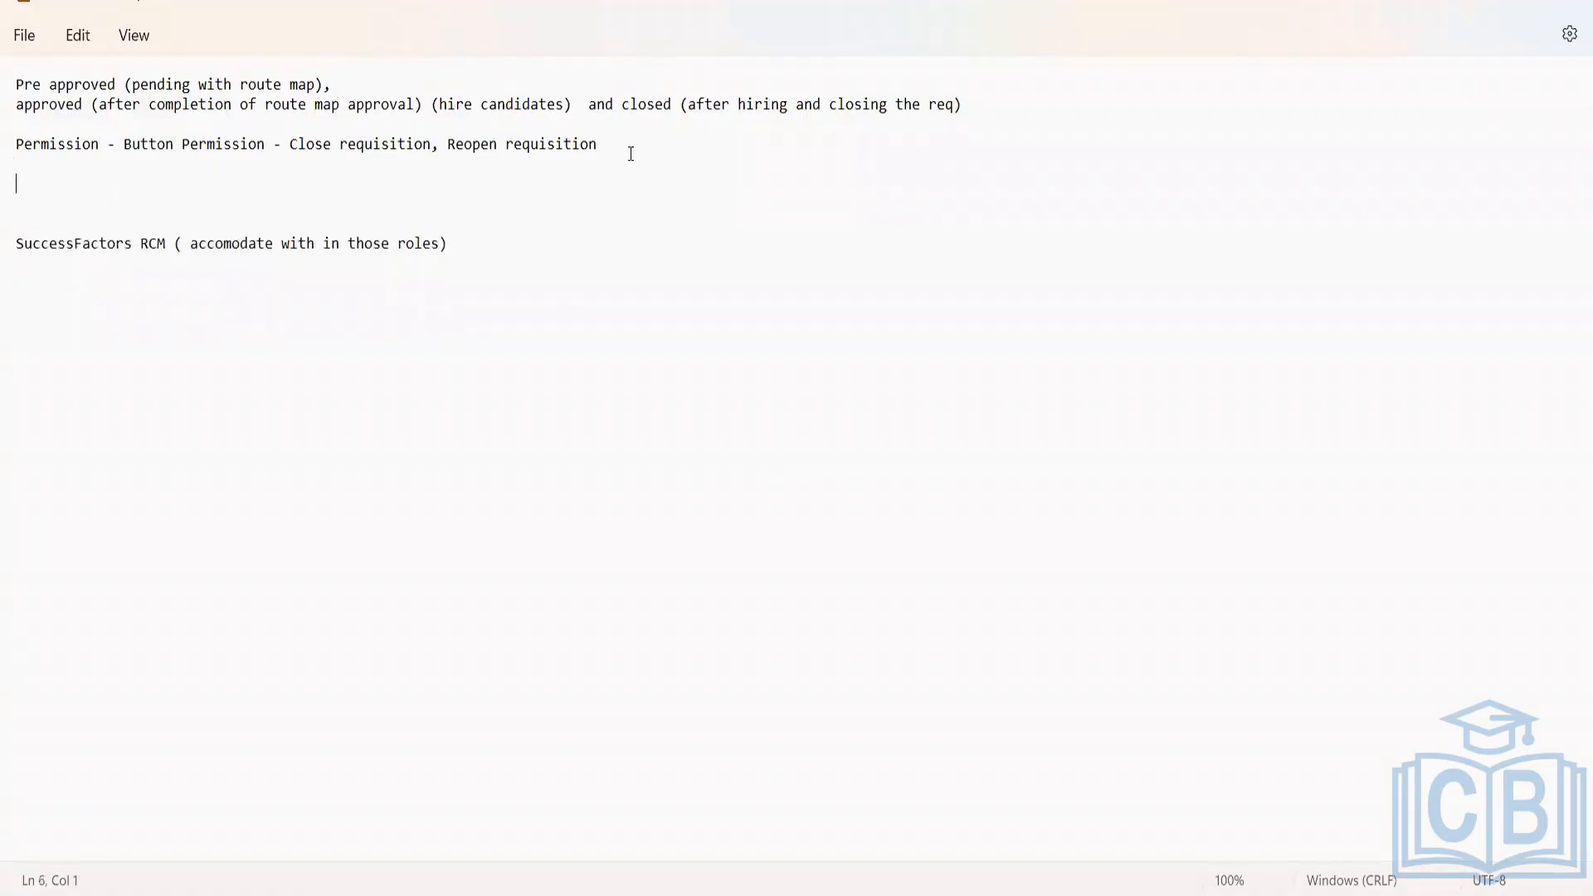
pyautogui.write('Pi')
pyautogui.write('rmission')
pyautogui.write(' part ')
pyautogui.write('with')
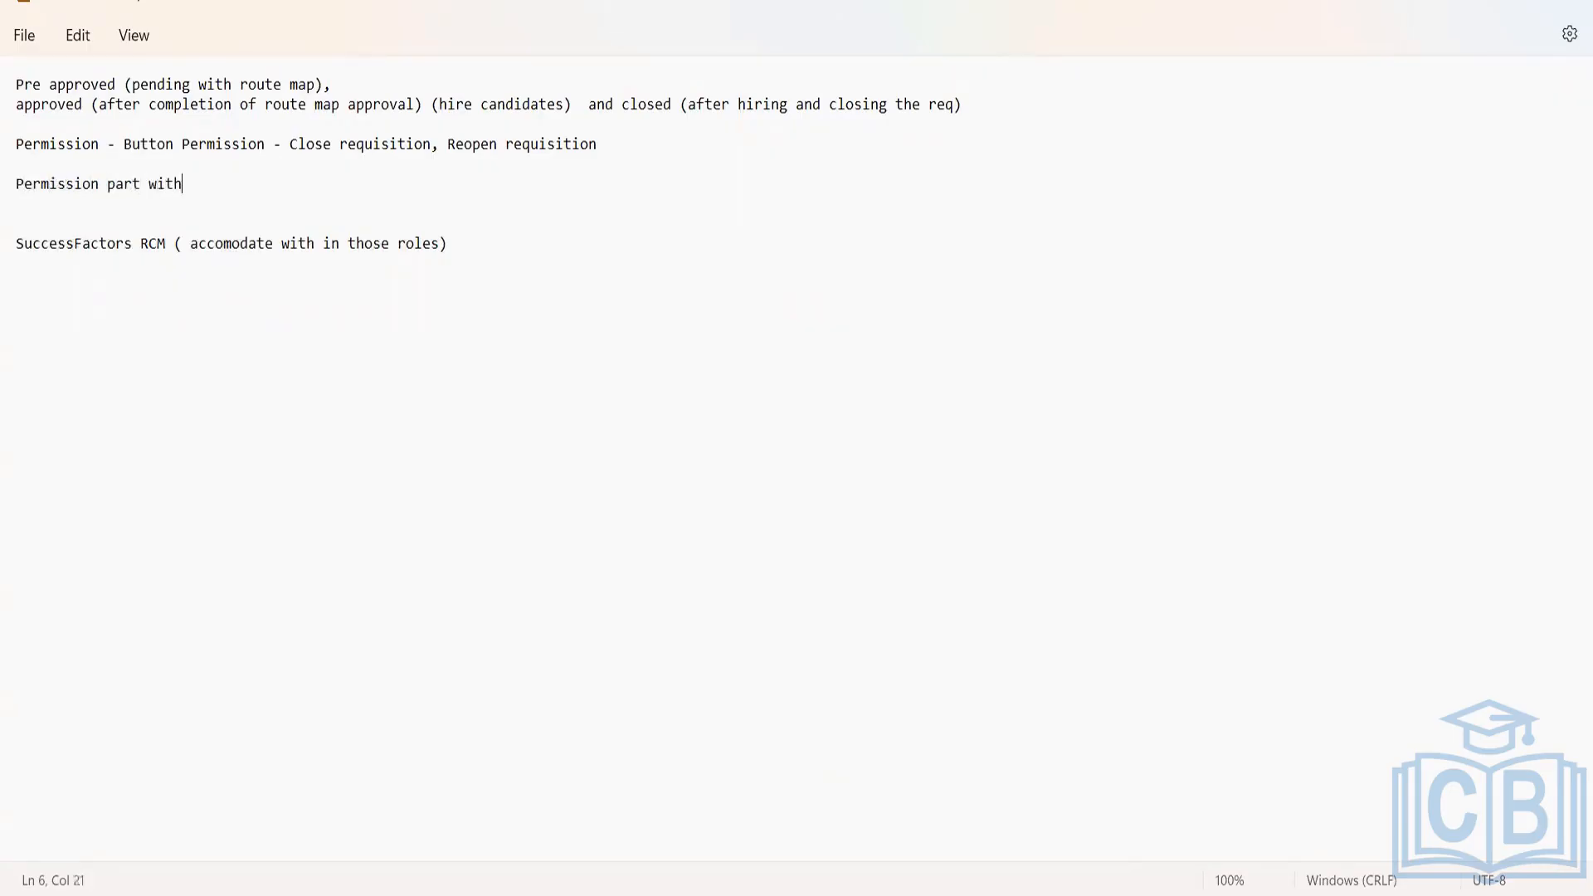
pyautogui.write(' in the requsition')
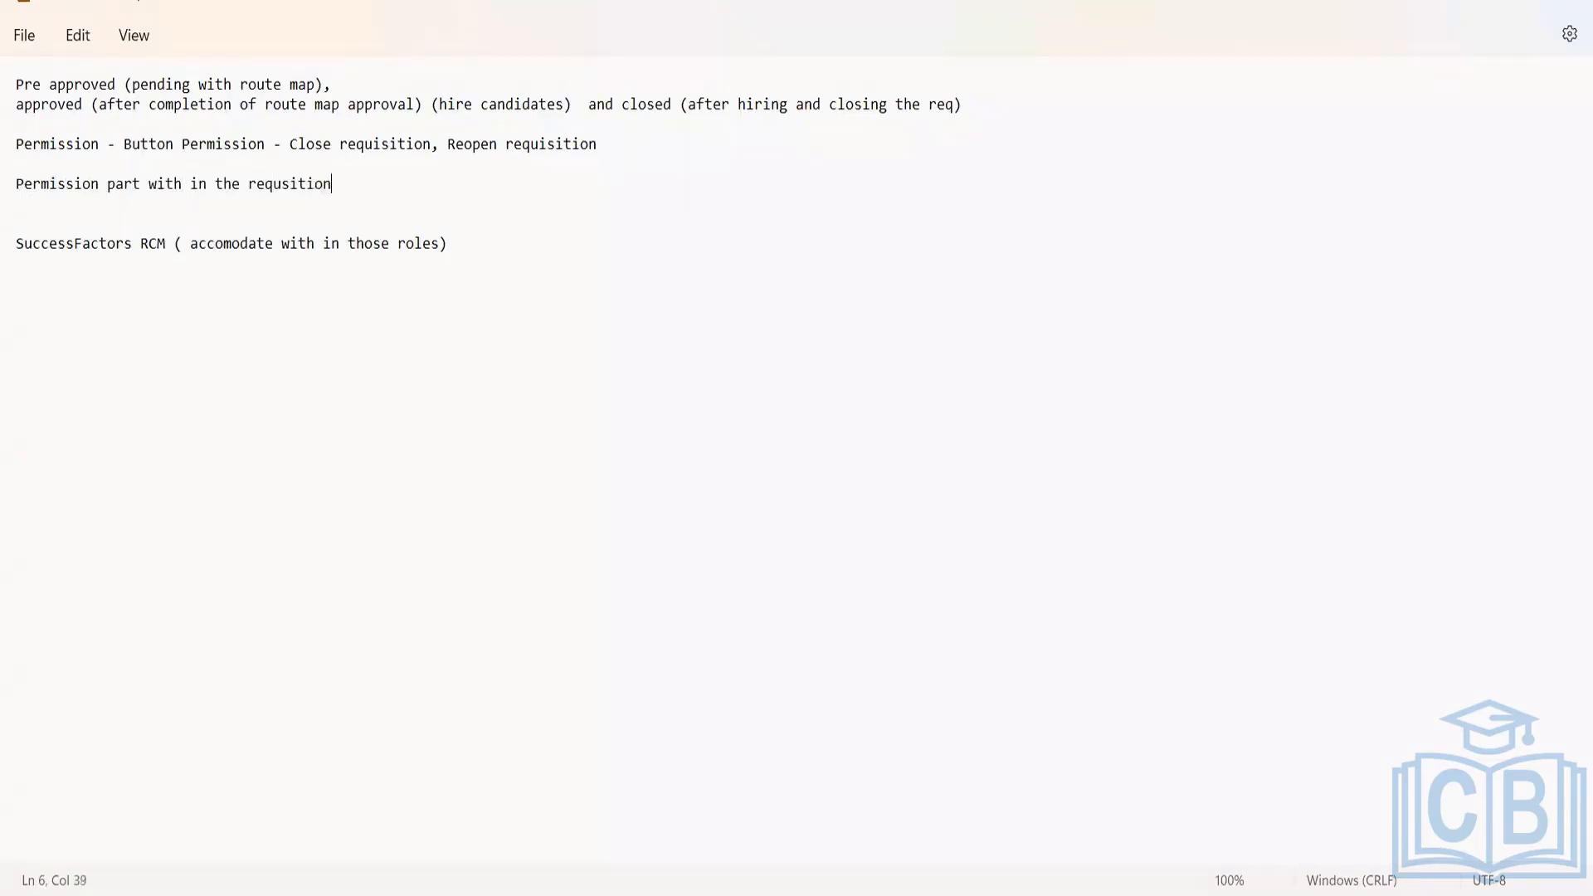
pyautogui.moveTo(356, 177); pyautogui.dragTo(8, 78)
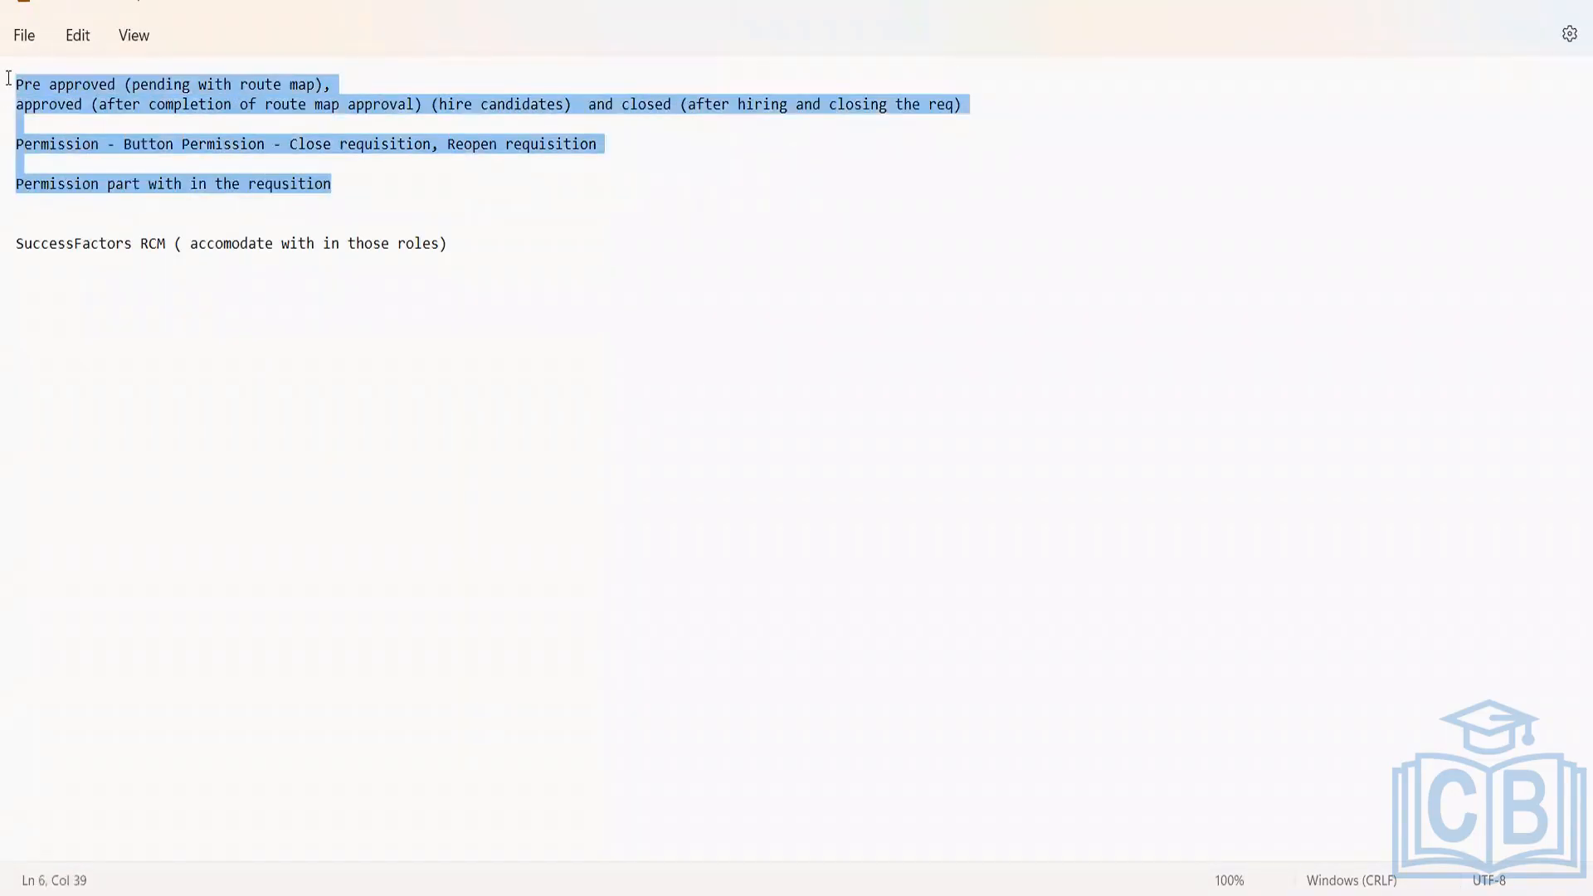
pyautogui.click(583, 200)
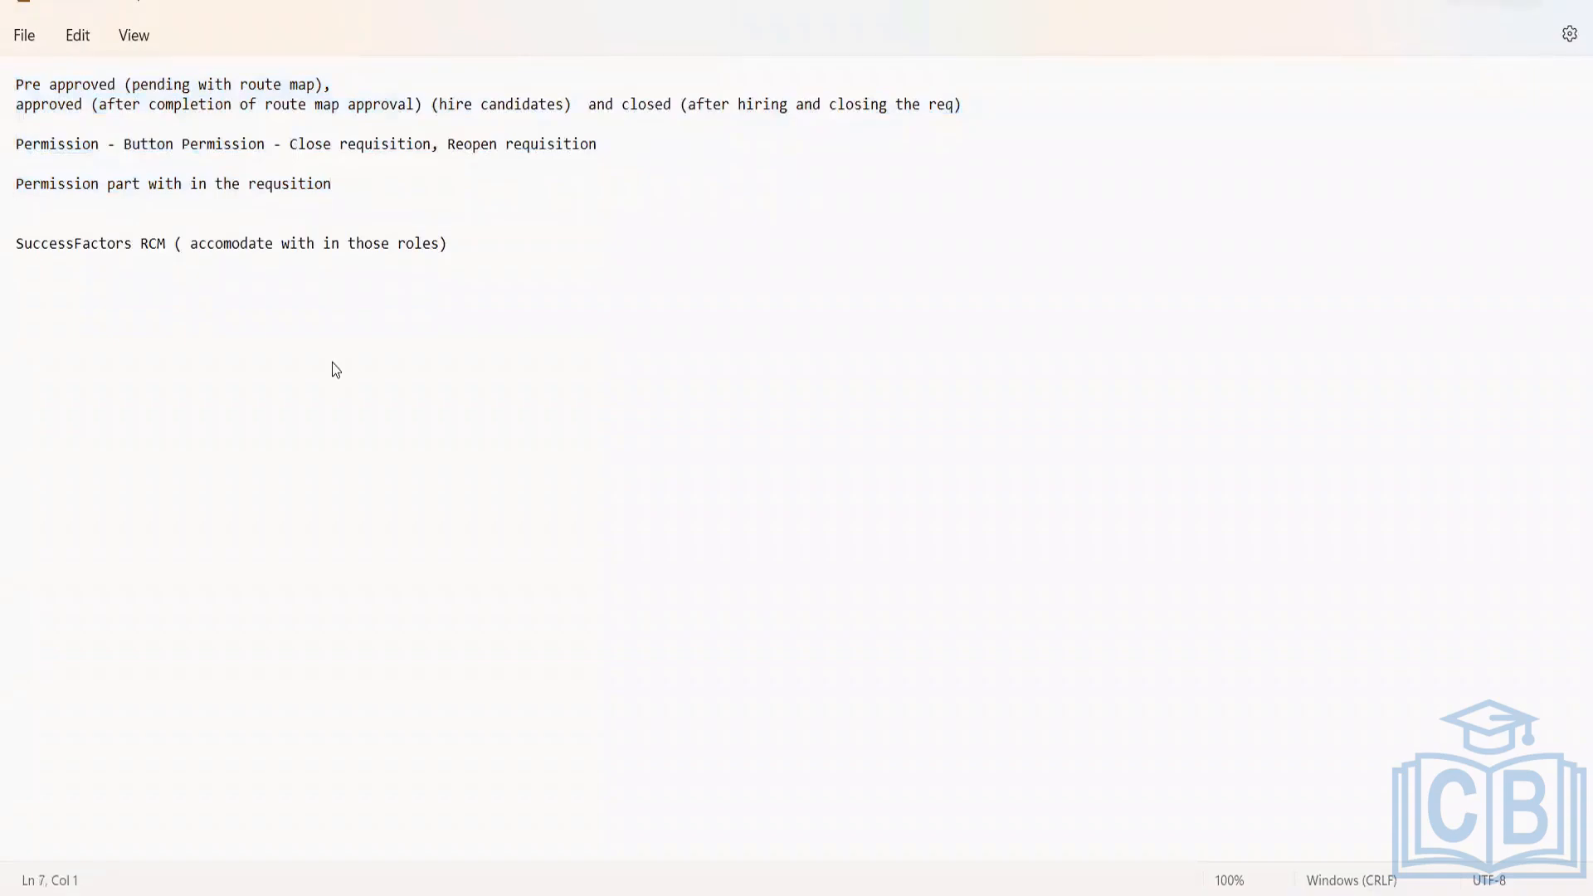
# Switch to the Digital Expert requisition in the browser and highlight its General Information section heading.
pyautogui.hotkey('alt', 'Tab')
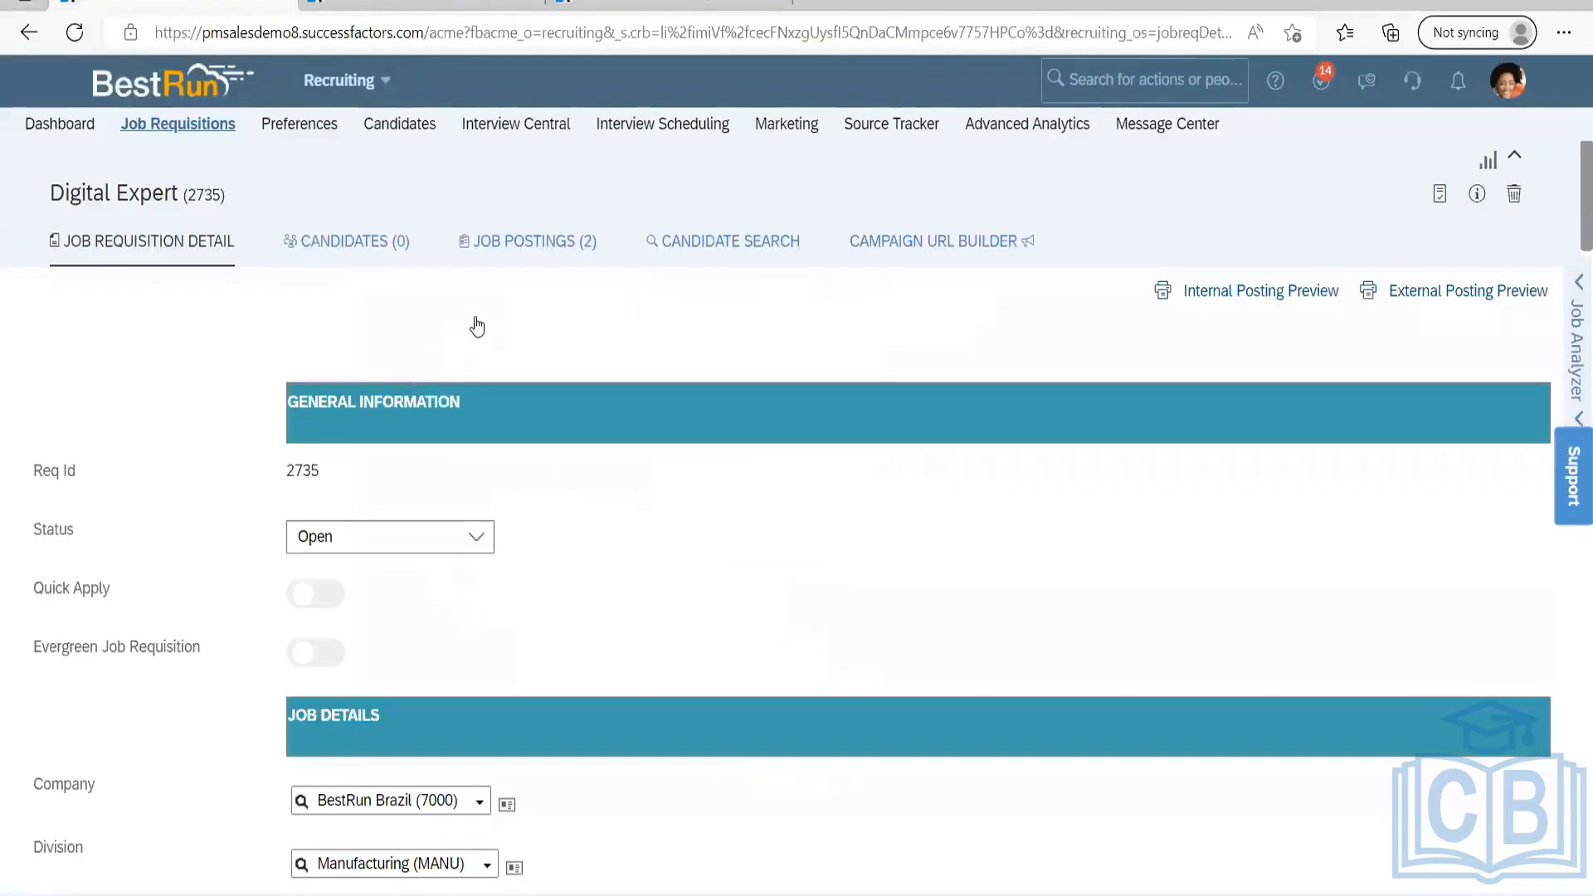
pyautogui.click(568, 492)
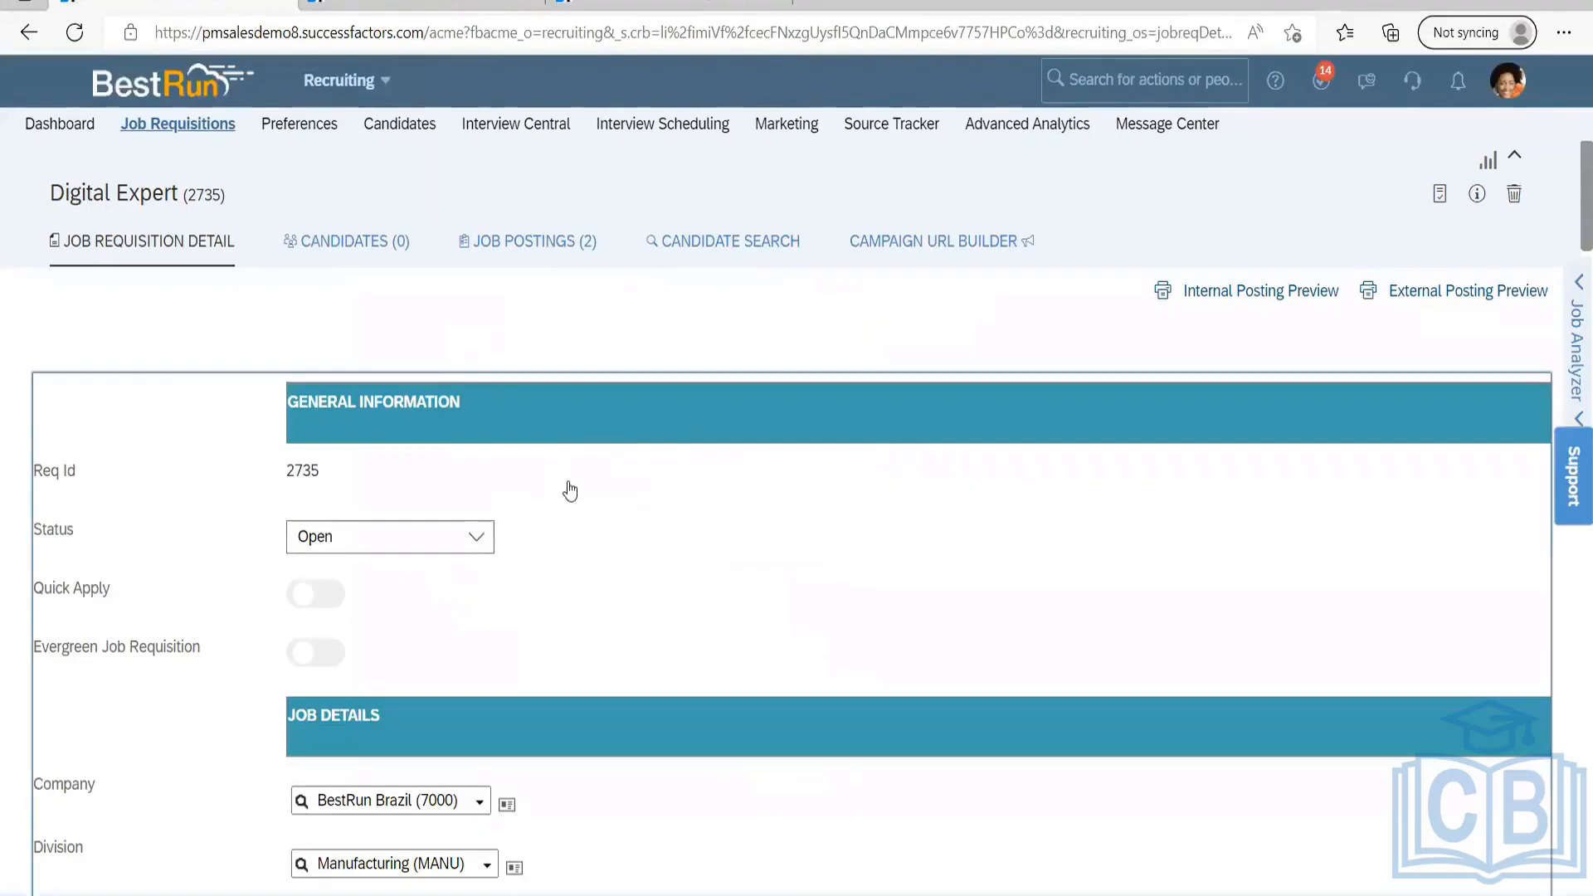
pyautogui.moveTo(478, 419); pyautogui.dragTo(292, 400)
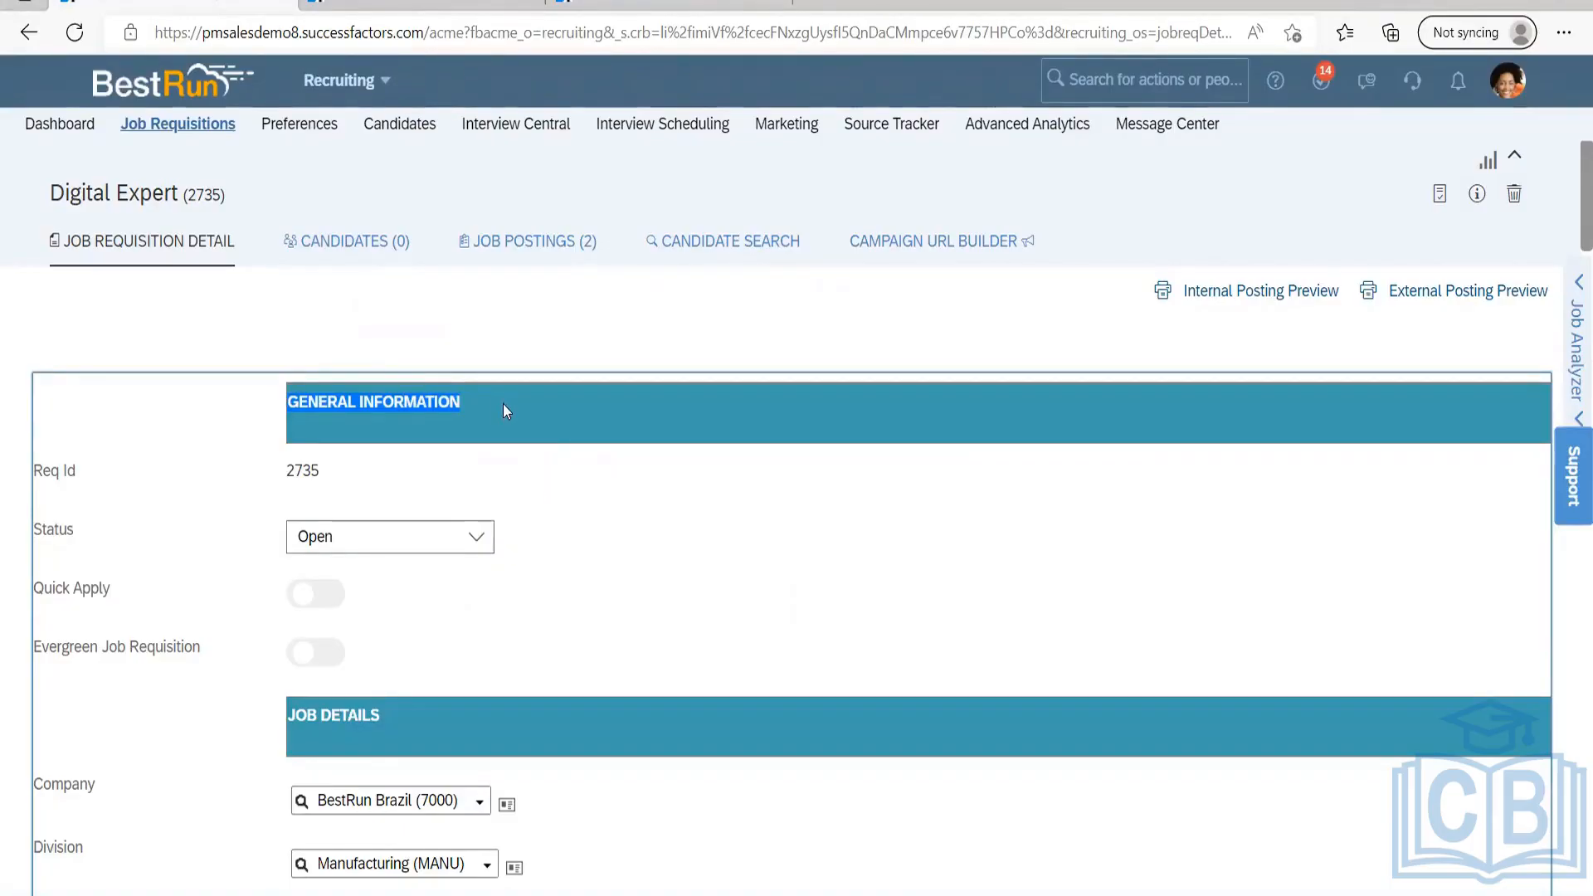
pyautogui.click(524, 458)
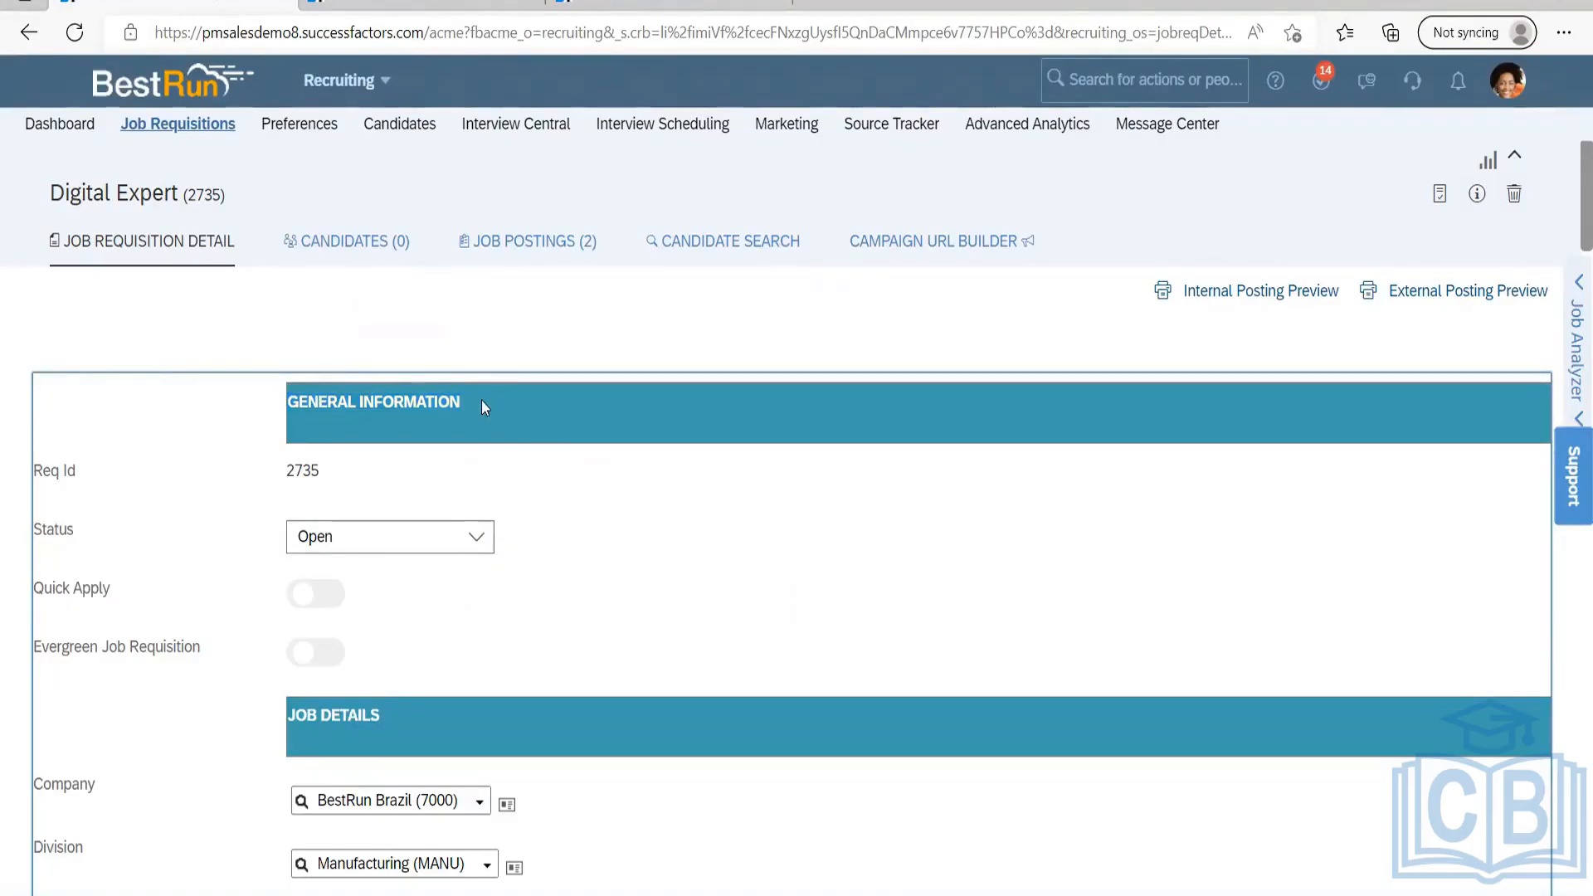
pyautogui.moveTo(485, 407); pyautogui.dragTo(285, 403)
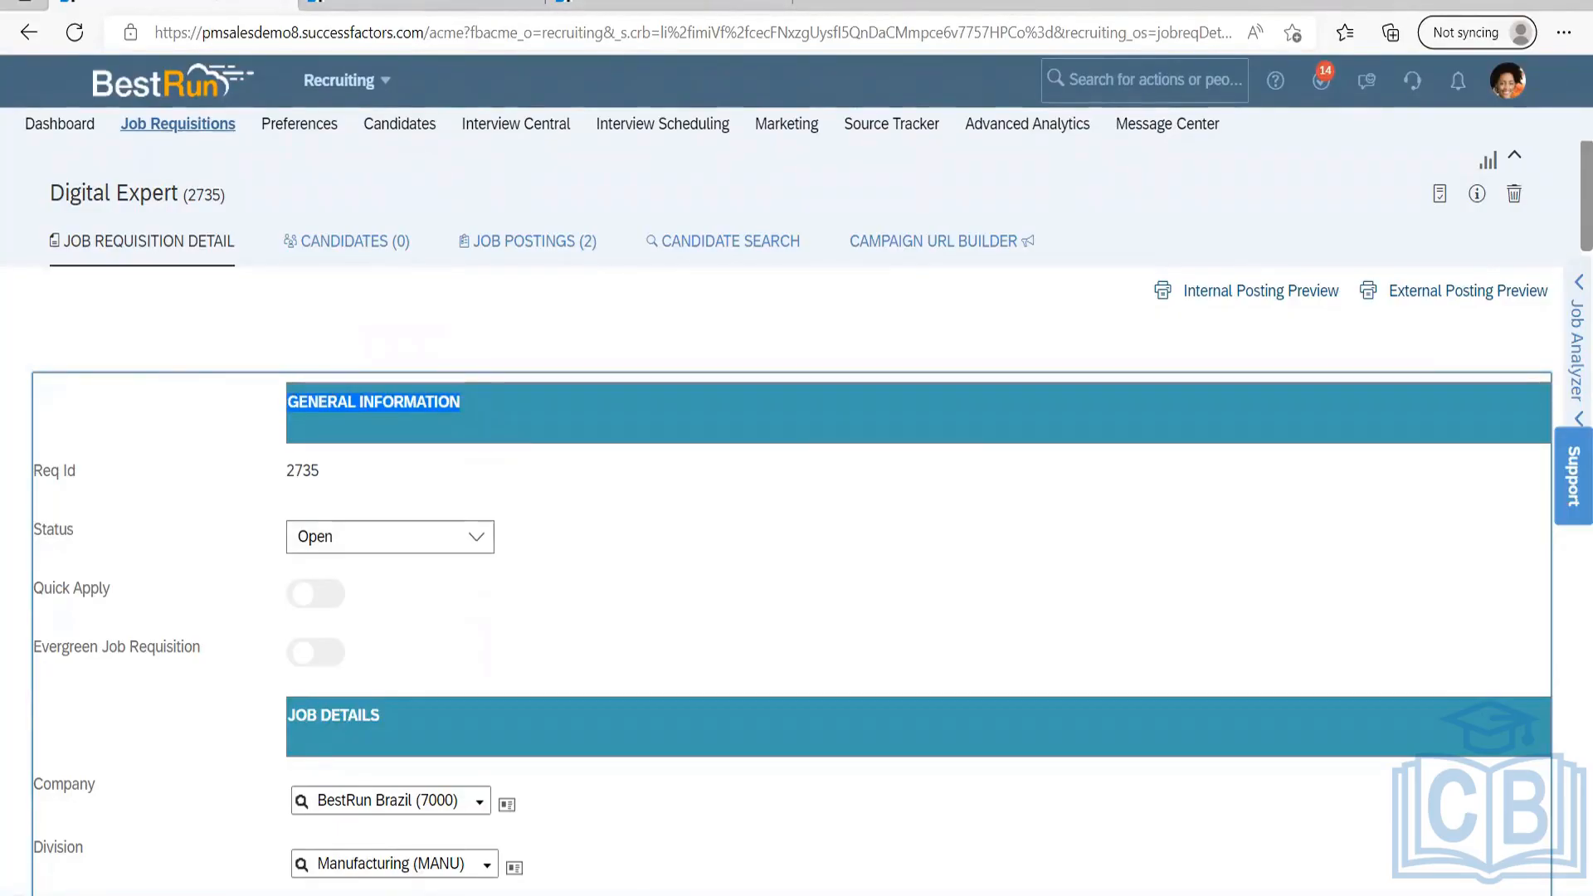
# Switch to JRDM_Starter.xml in Notepad++ and search through the field definitions for "instruction".
pyautogui.hotkey('alt', 'Tab')
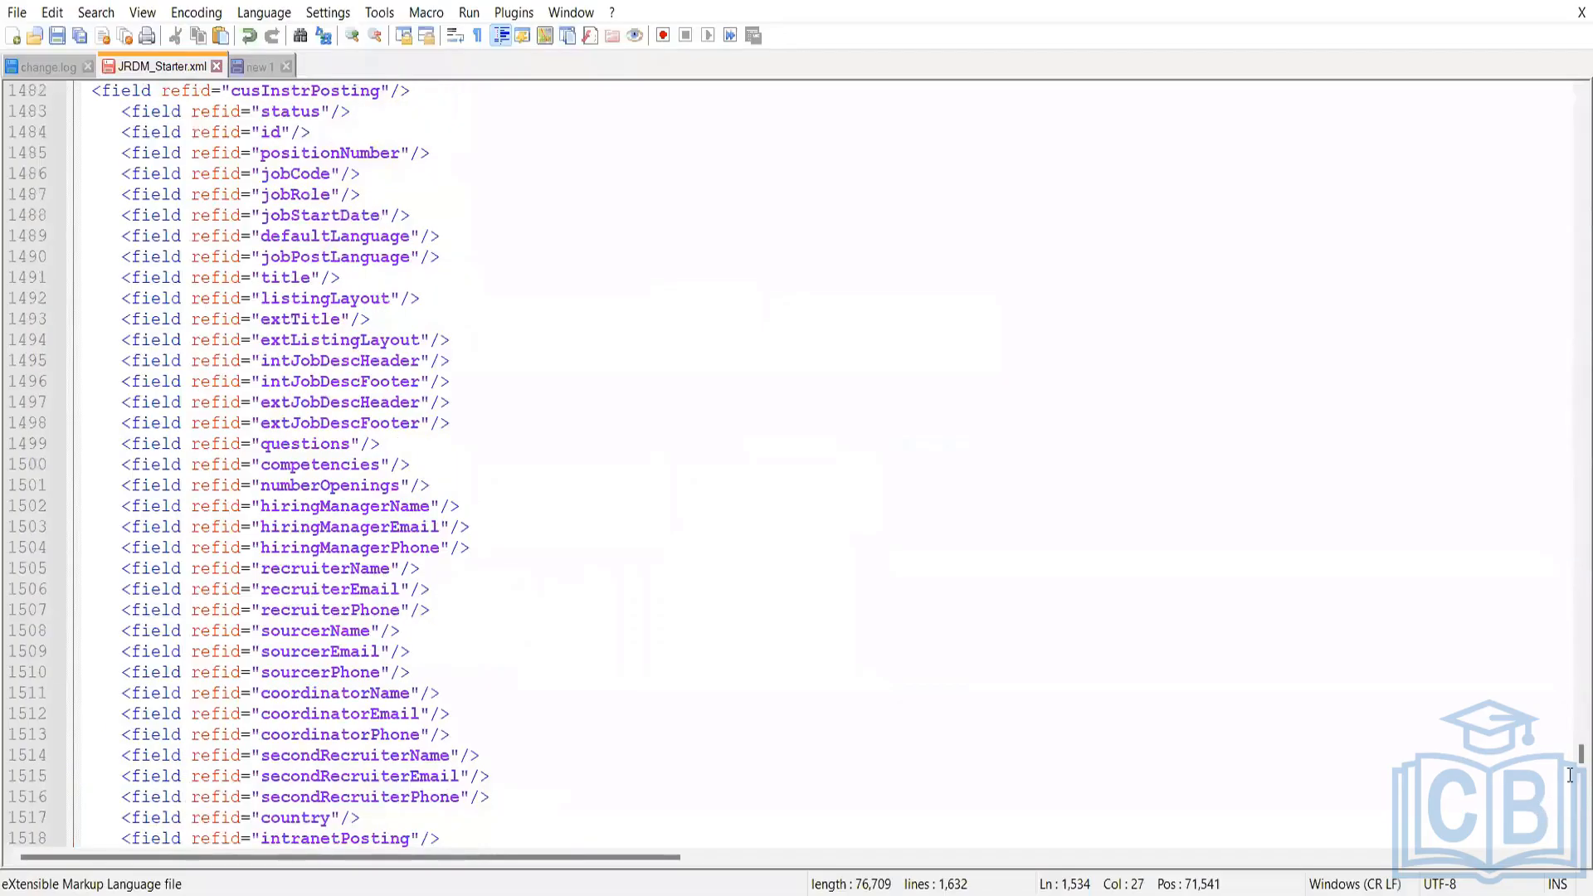
pyautogui.moveTo(1568, 760); pyautogui.dragTo(1552, 142)
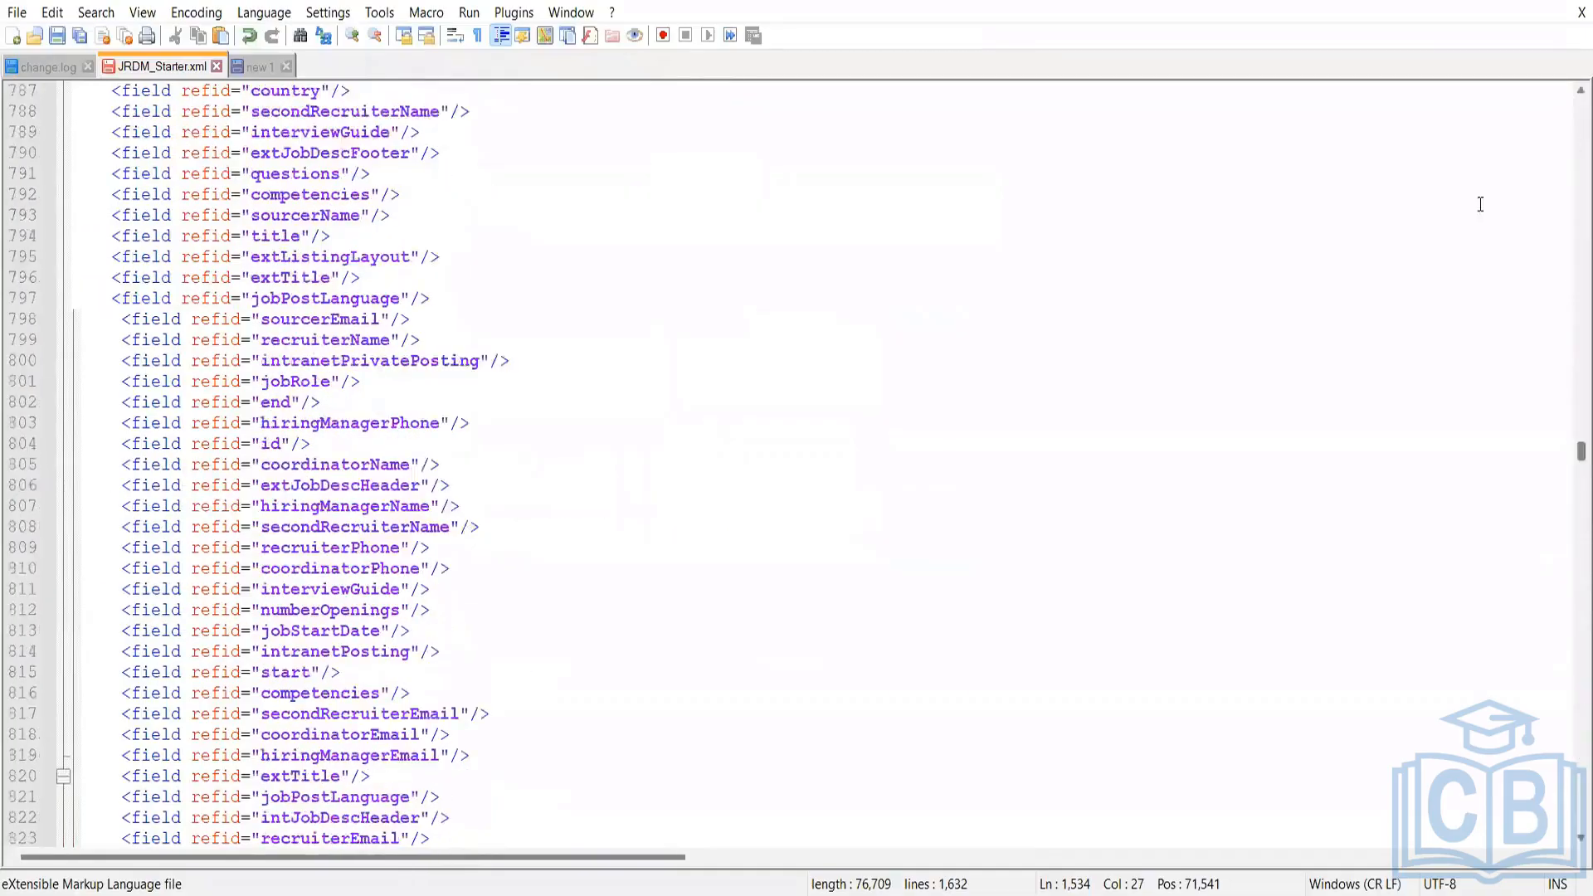
pyautogui.click(1246, 287)
pyautogui.hotkey('ctrl', 'f')
pyautogui.write('instru')
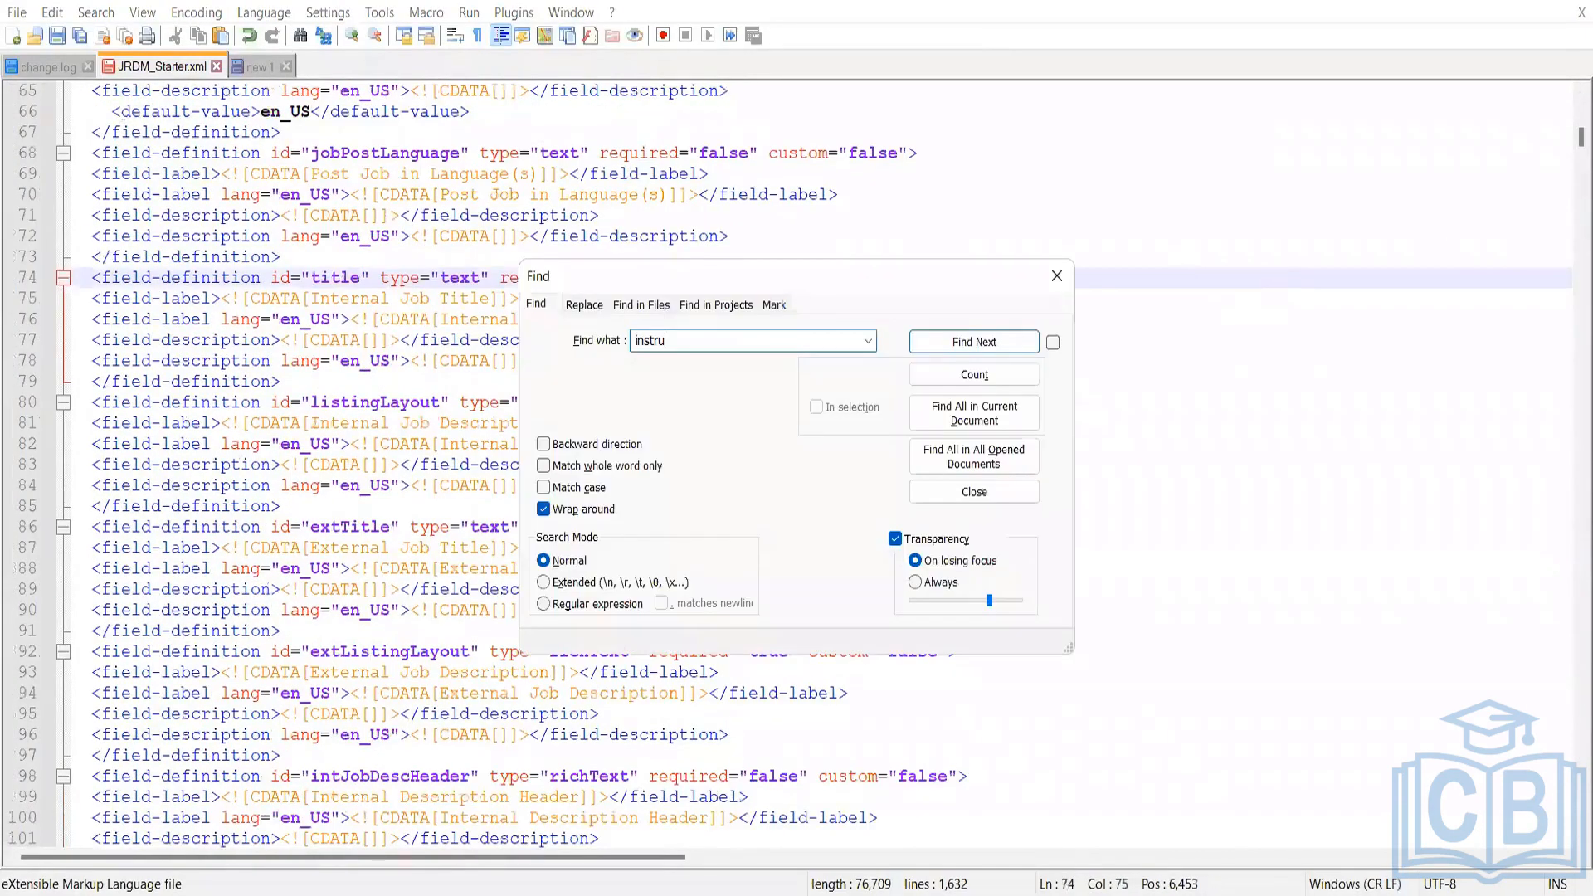
pyautogui.write('ction')
pyautogui.press('Return')
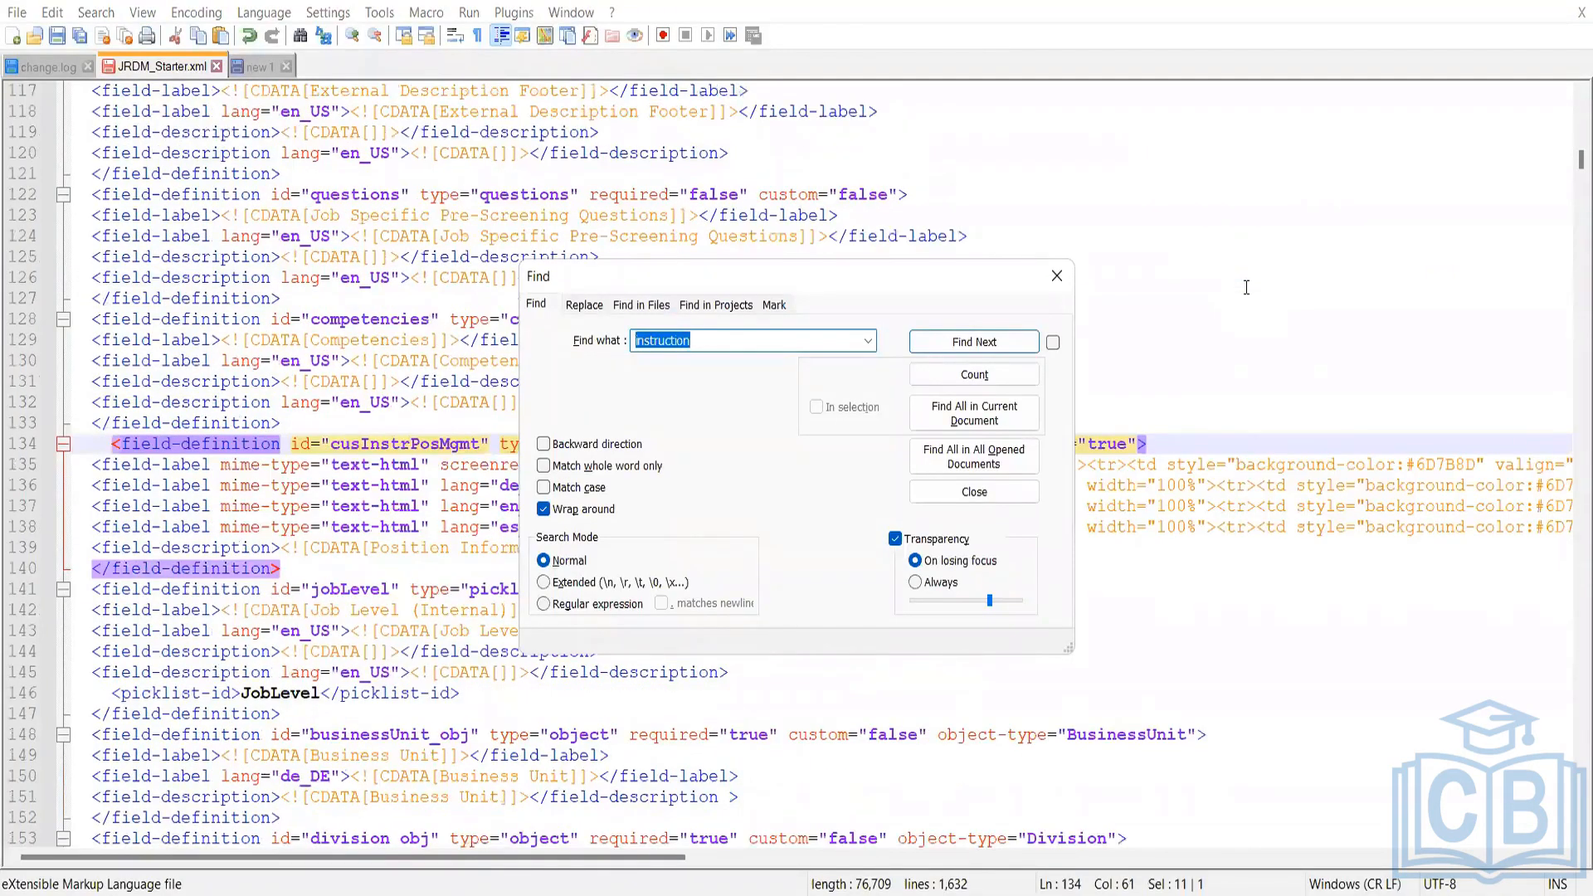
pyautogui.press('Return')
pyautogui.press('Return')
pyautogui.press('Return')
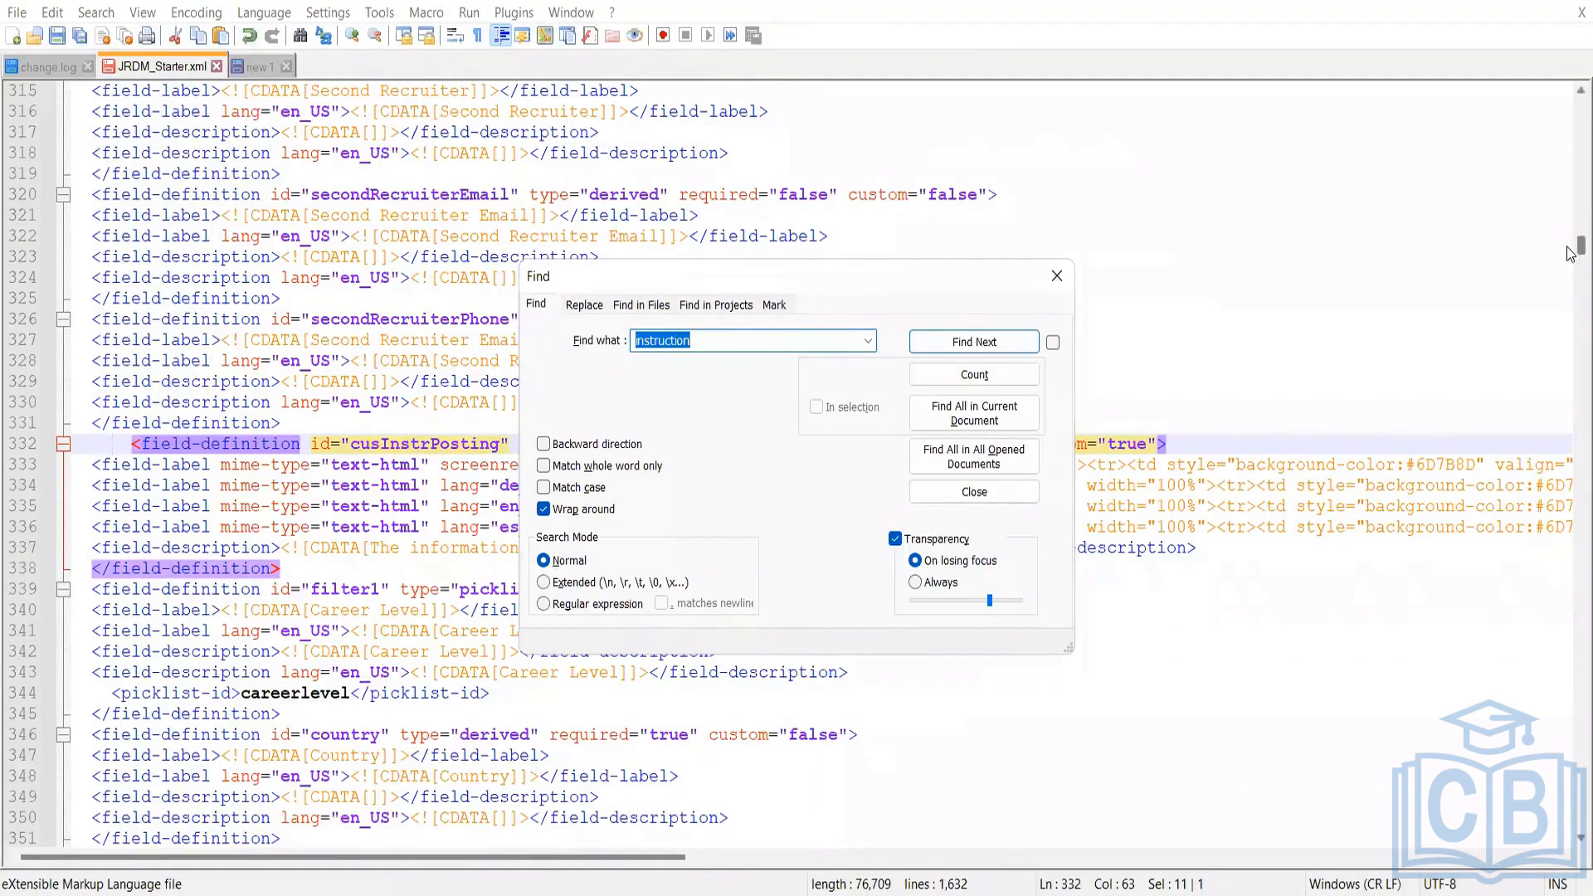
# Return to the cusInstrReqDetails instruction field at the beginning of the XML and close the search.
pyautogui.moveTo(1570, 253); pyautogui.dragTo(1571, 79)
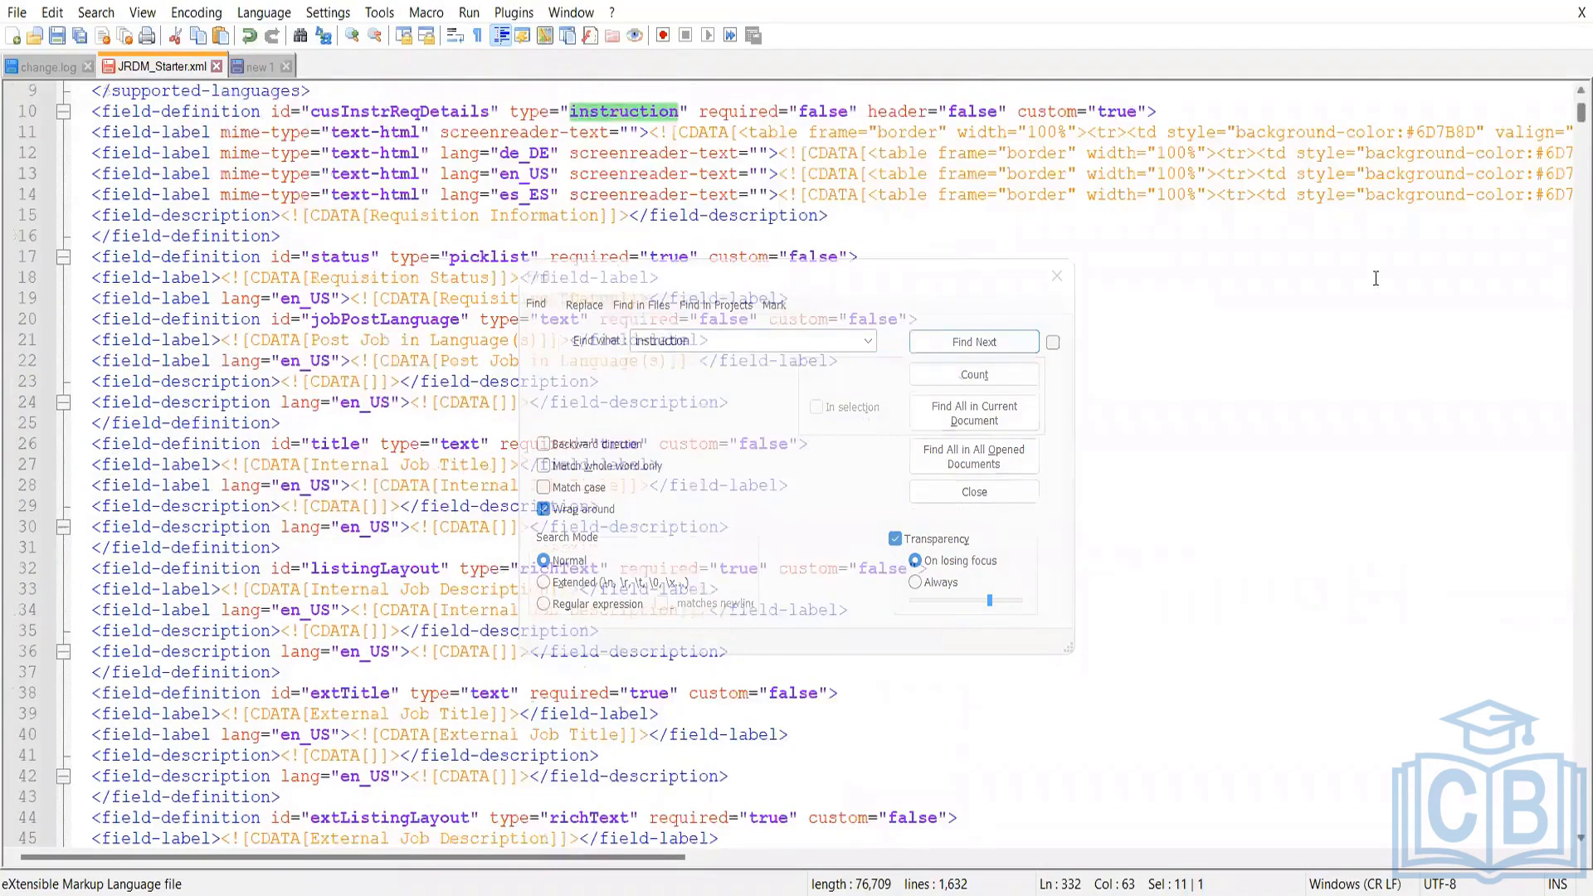
pyautogui.click(1284, 447)
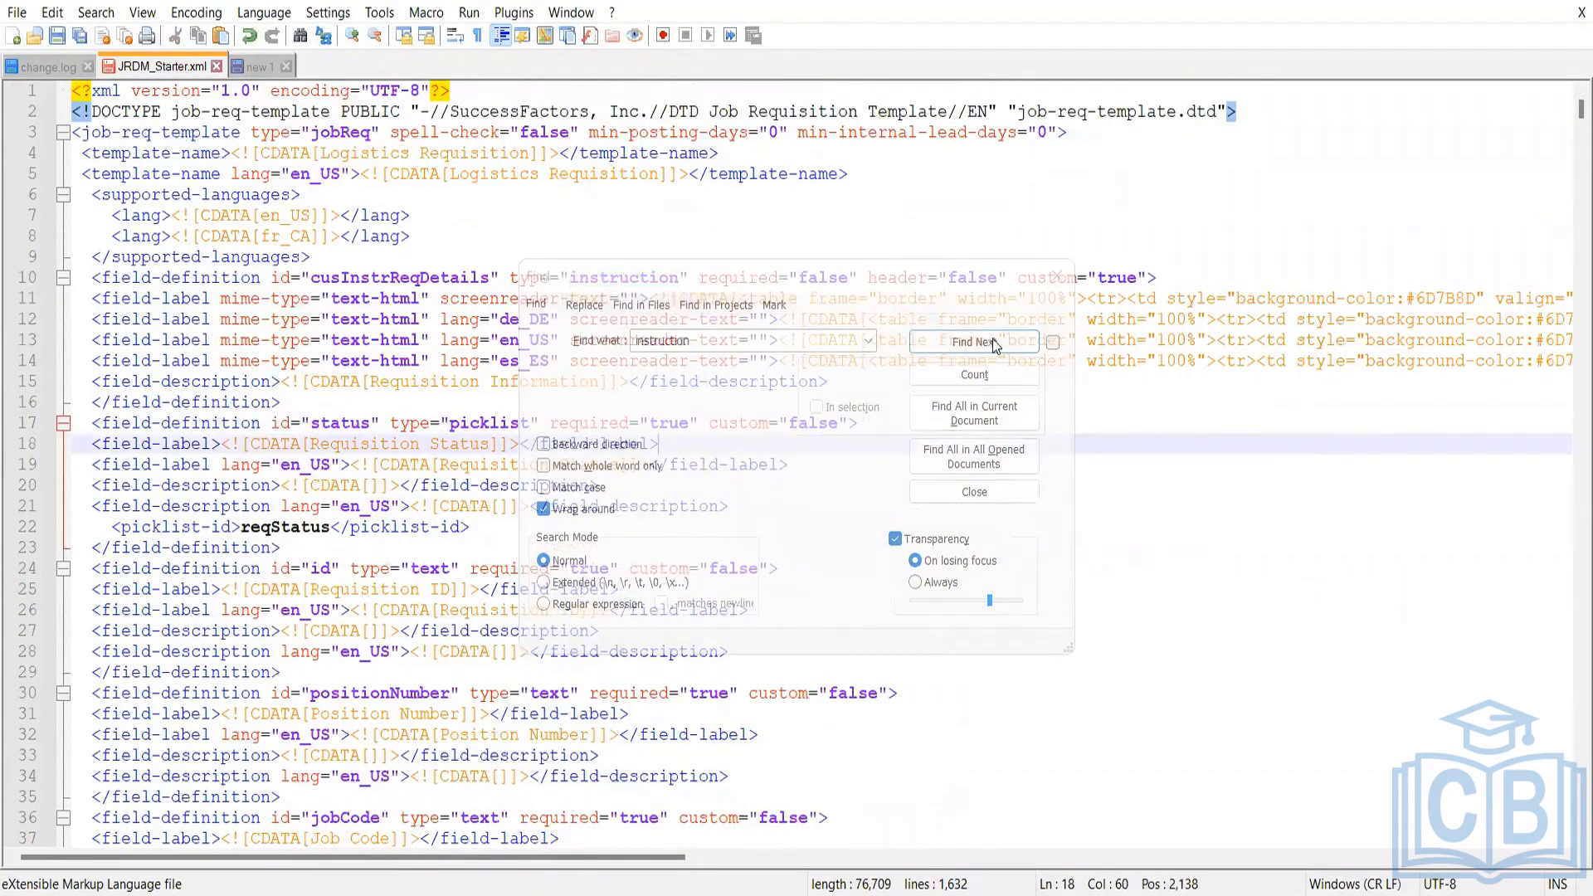
pyautogui.click(1057, 280)
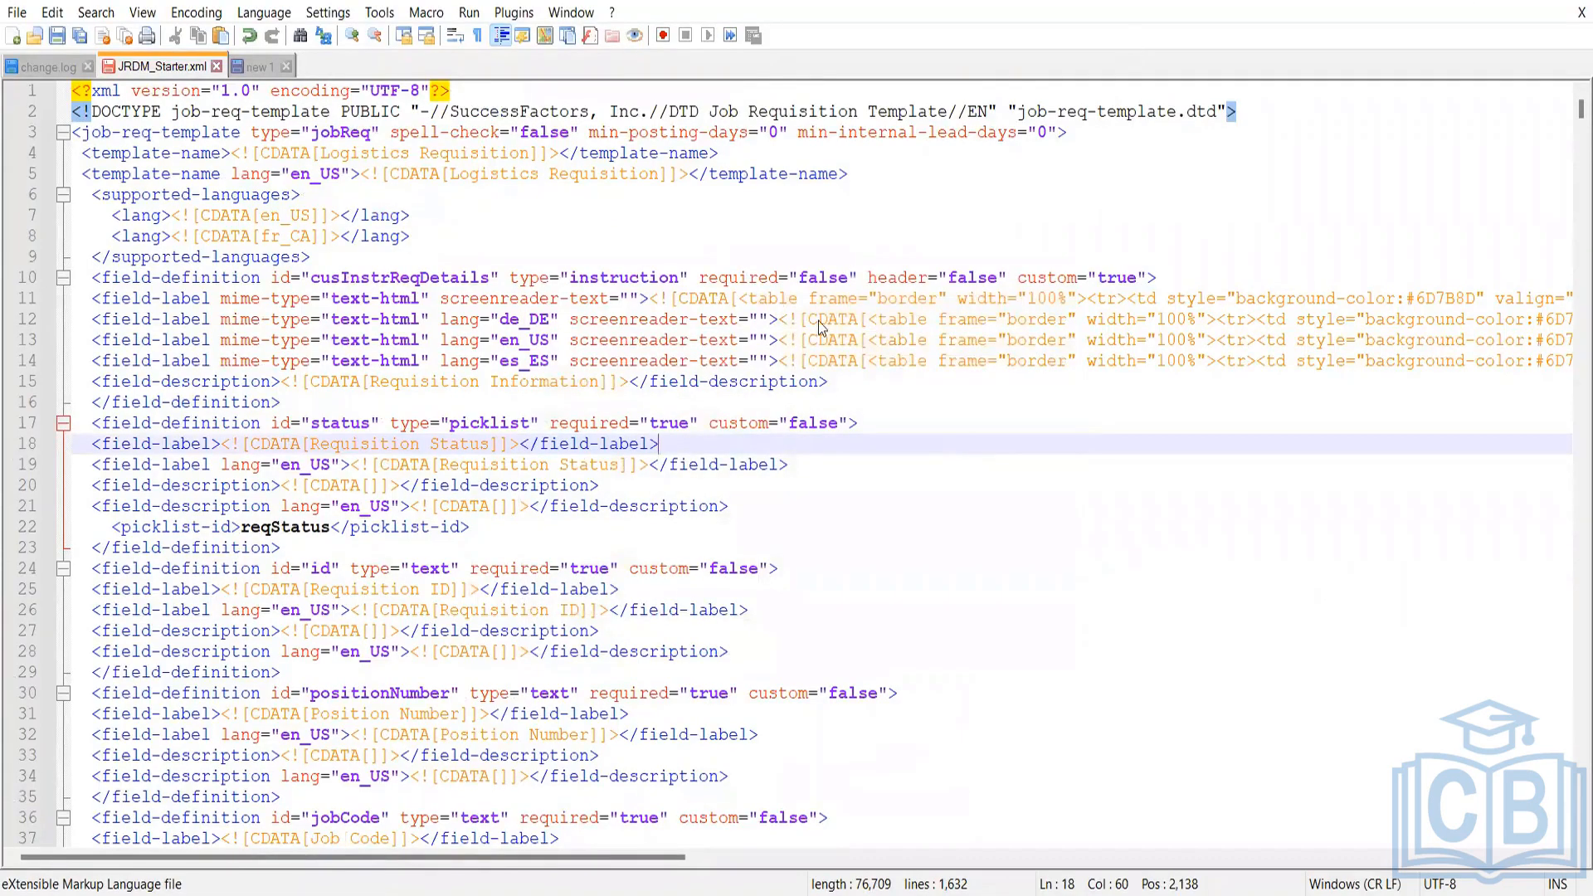
# Switch back to the requisition in the browser and look over its section headings from General Information to Additional Comments.
pyautogui.hotkey('alt', 'Tab')
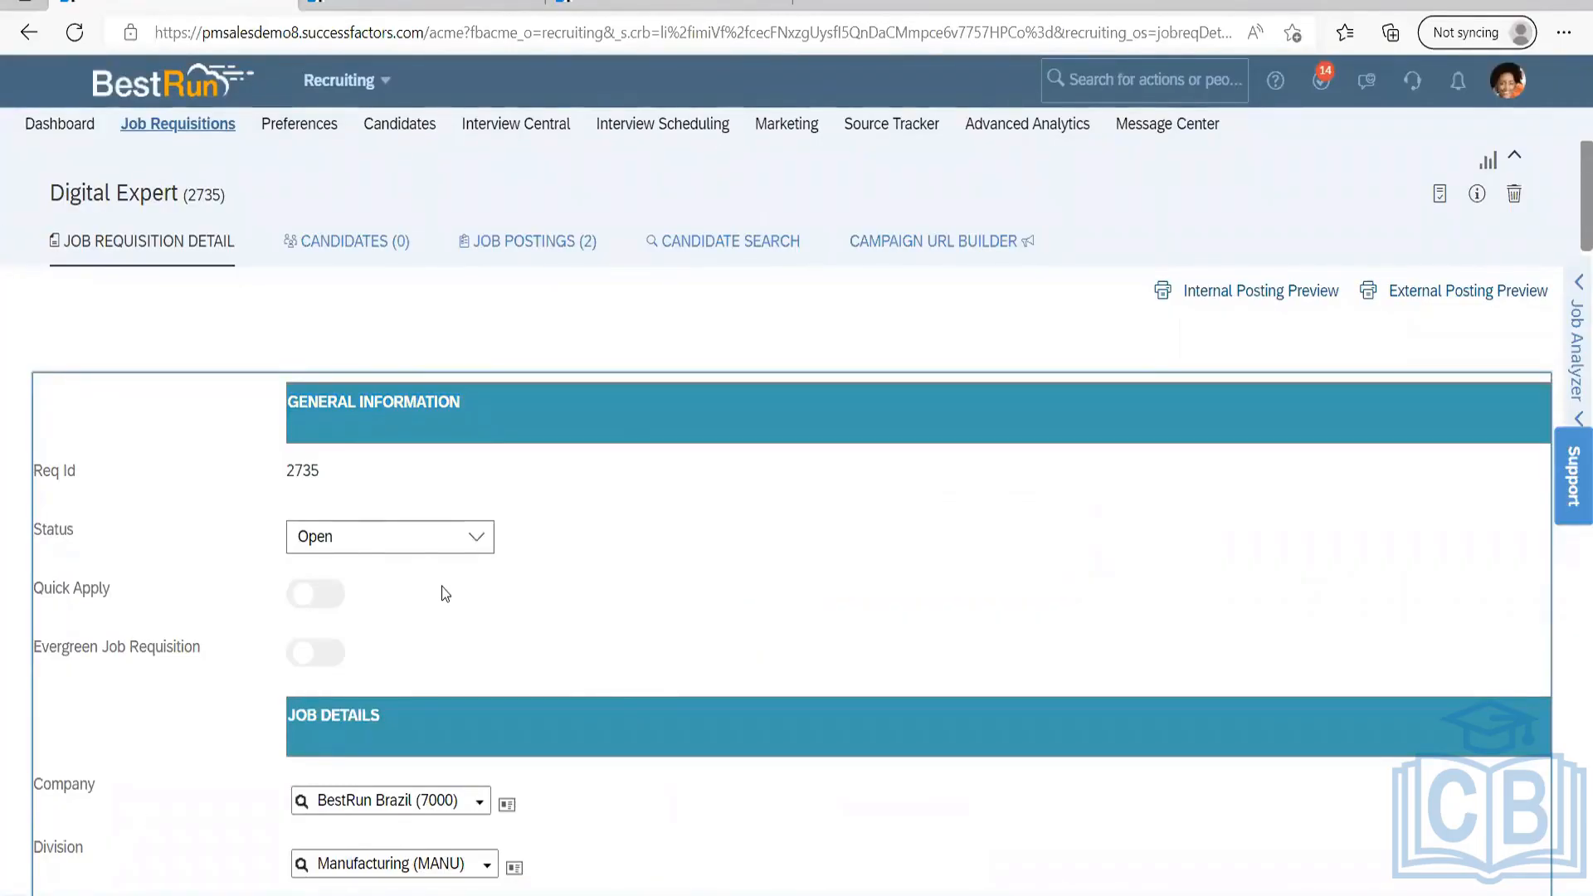
pyautogui.scroll(-20, 788, 614)
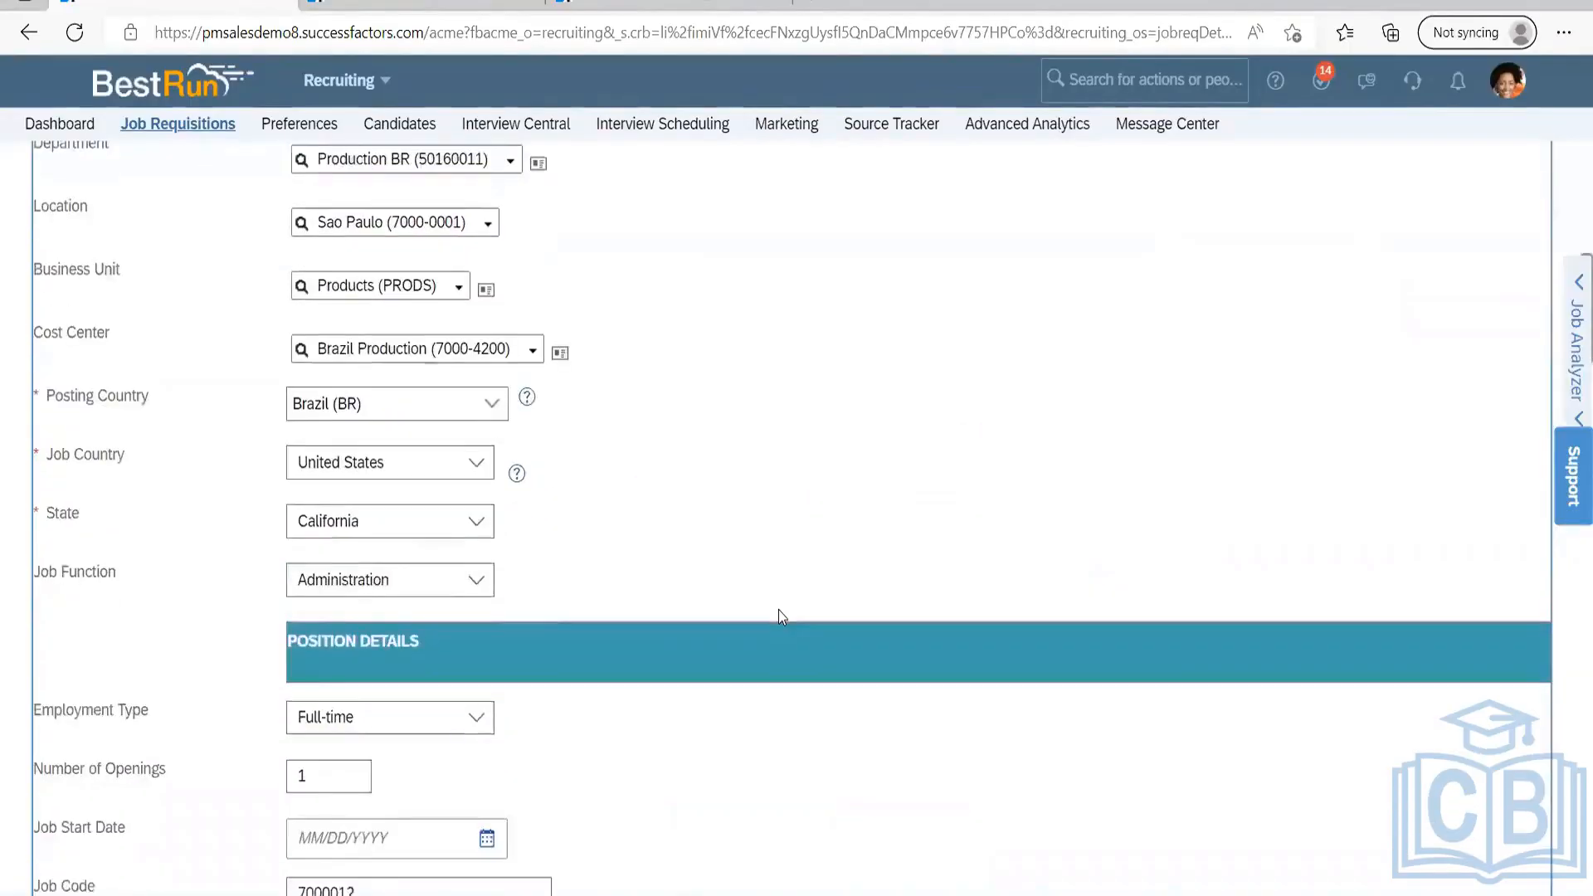
pyautogui.scroll(20, 778, 614)
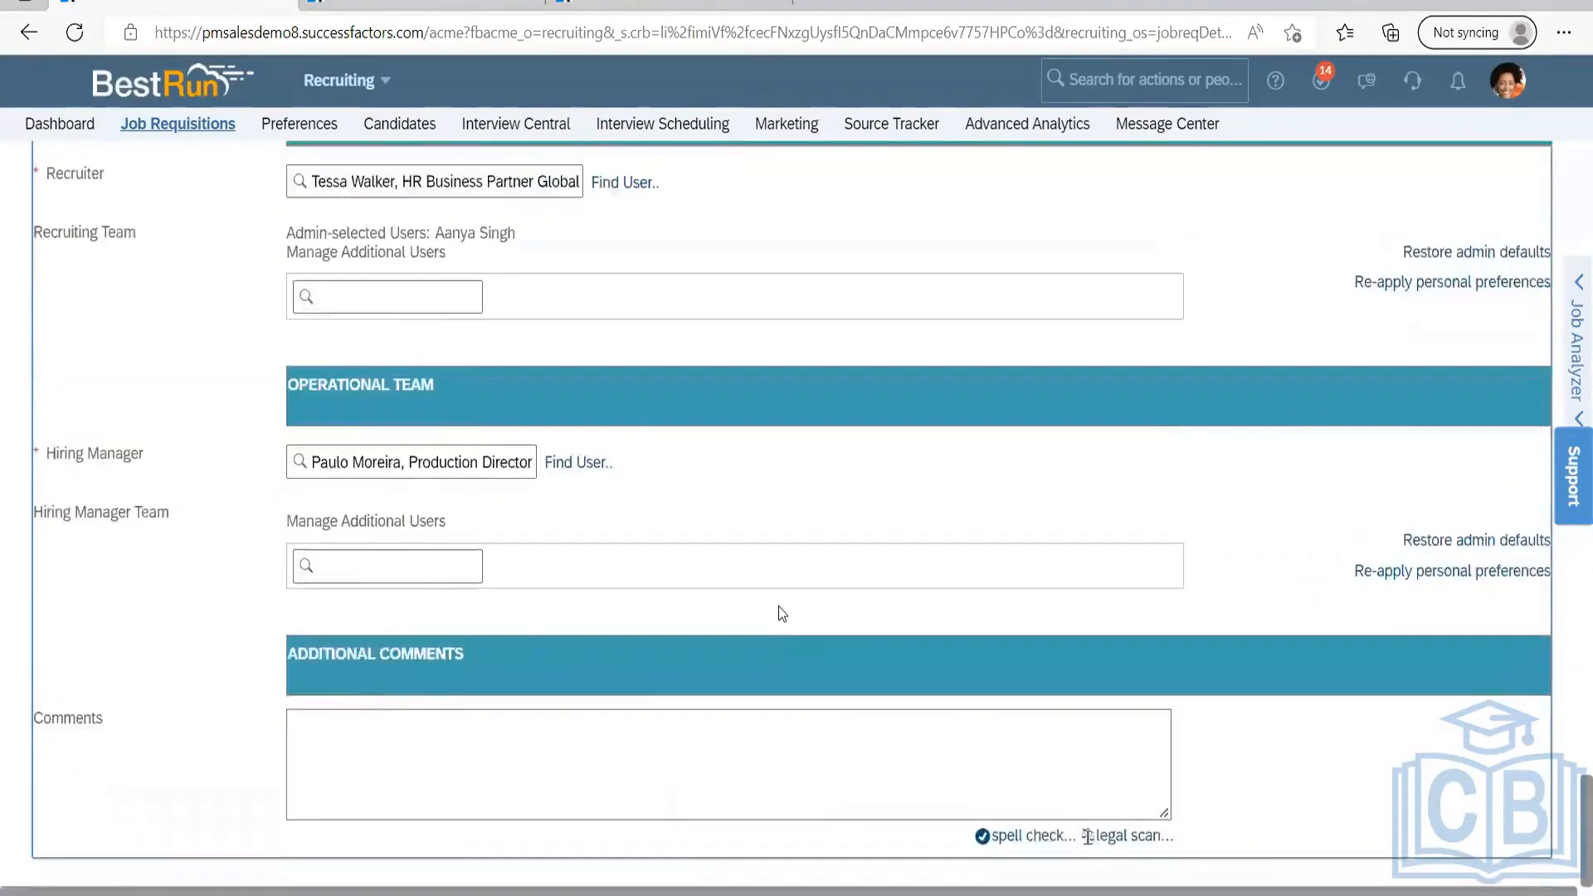
pyautogui.scroll(3, 1074, 846)
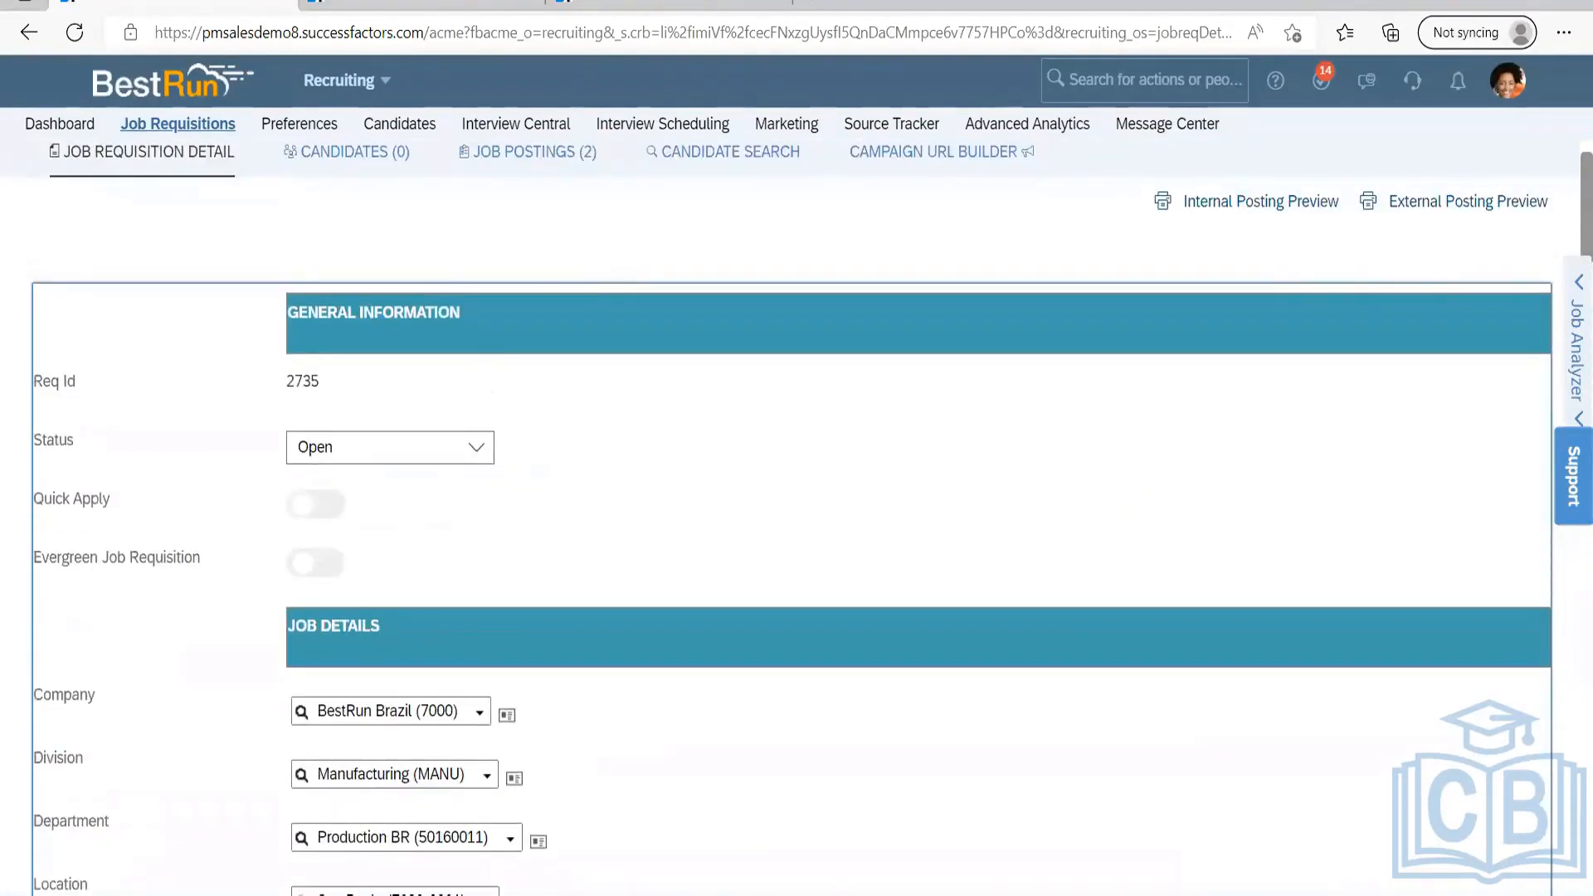
# Glance at the Notepad notes, return to the requisition, highlight the General Information and Job Details headings, and examine the Position Details section.
pyautogui.click(1079, 895)
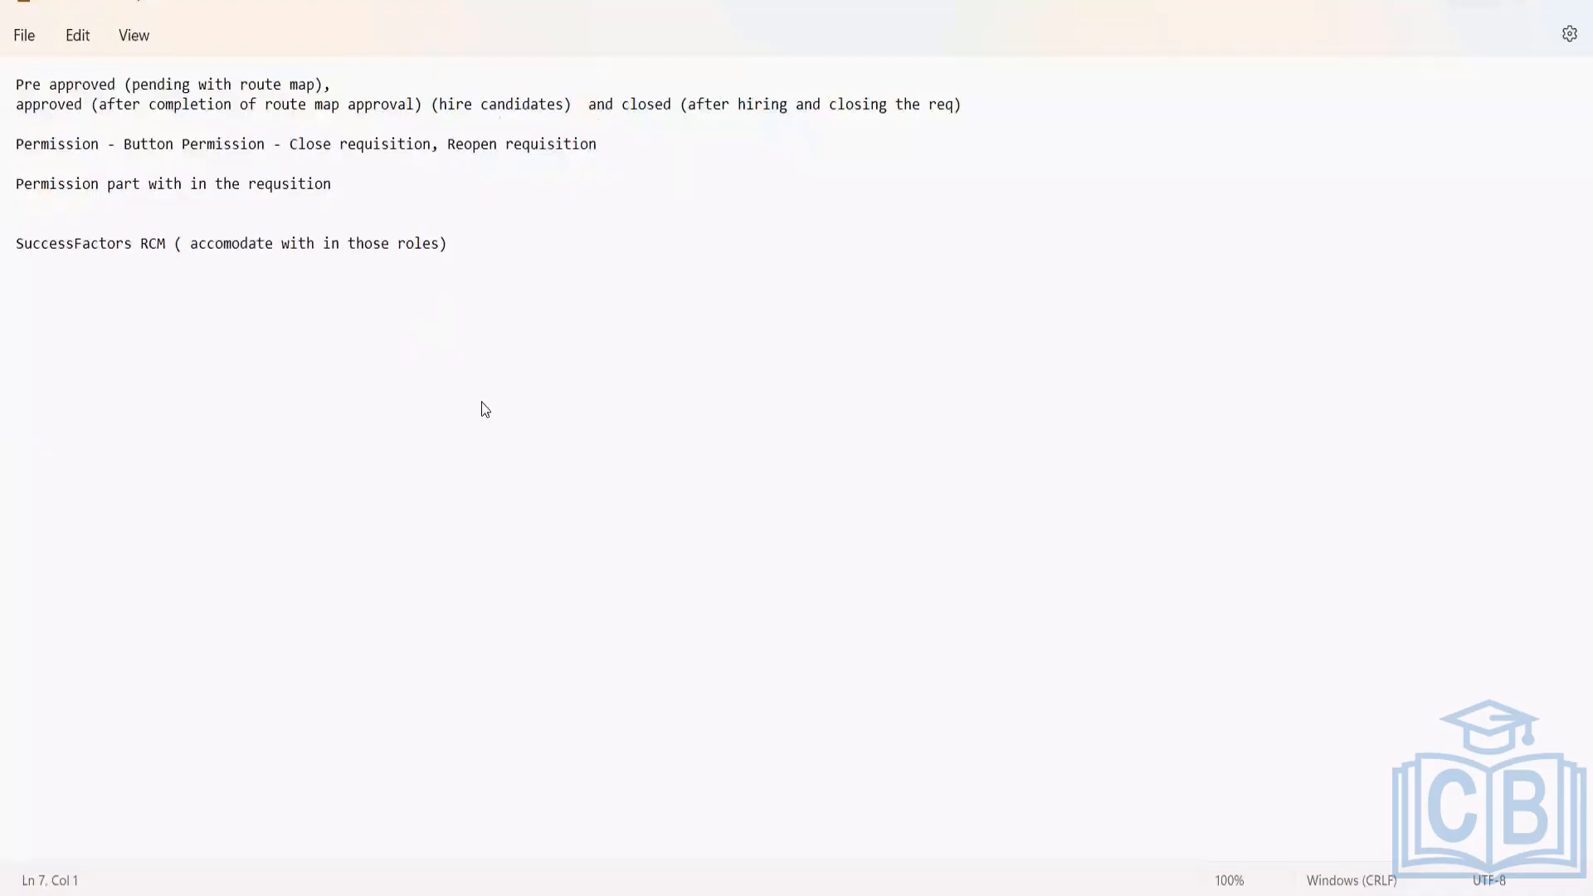
pyautogui.hotkey('alt', 'Tab')
pyautogui.moveTo(464, 319); pyautogui.dragTo(290, 304)
pyautogui.click(485, 326)
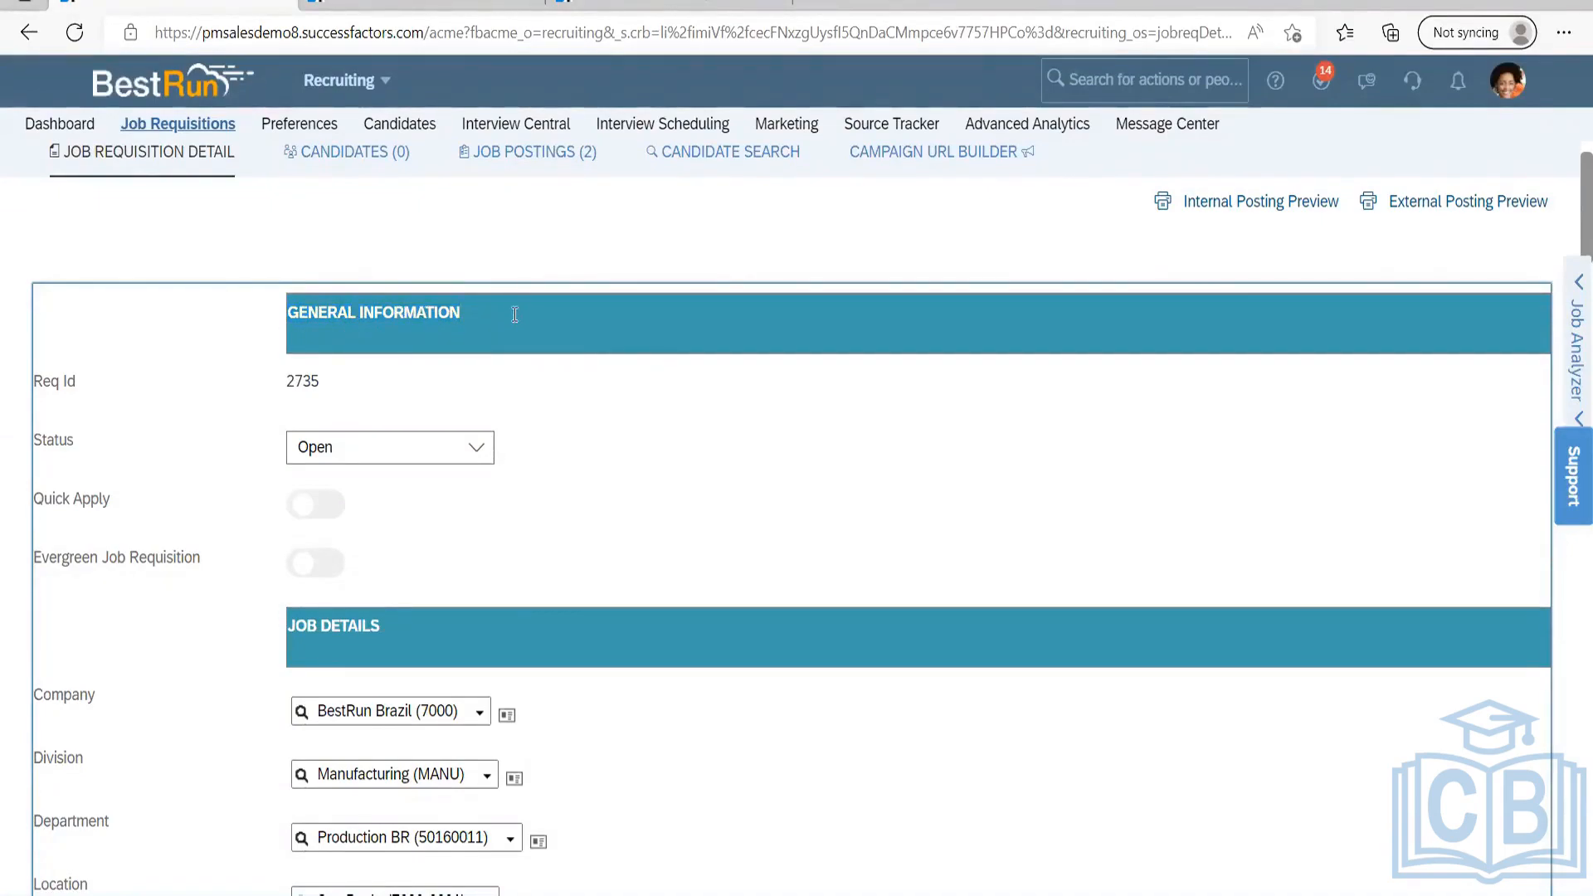
pyautogui.moveTo(477, 322); pyautogui.dragTo(290, 307)
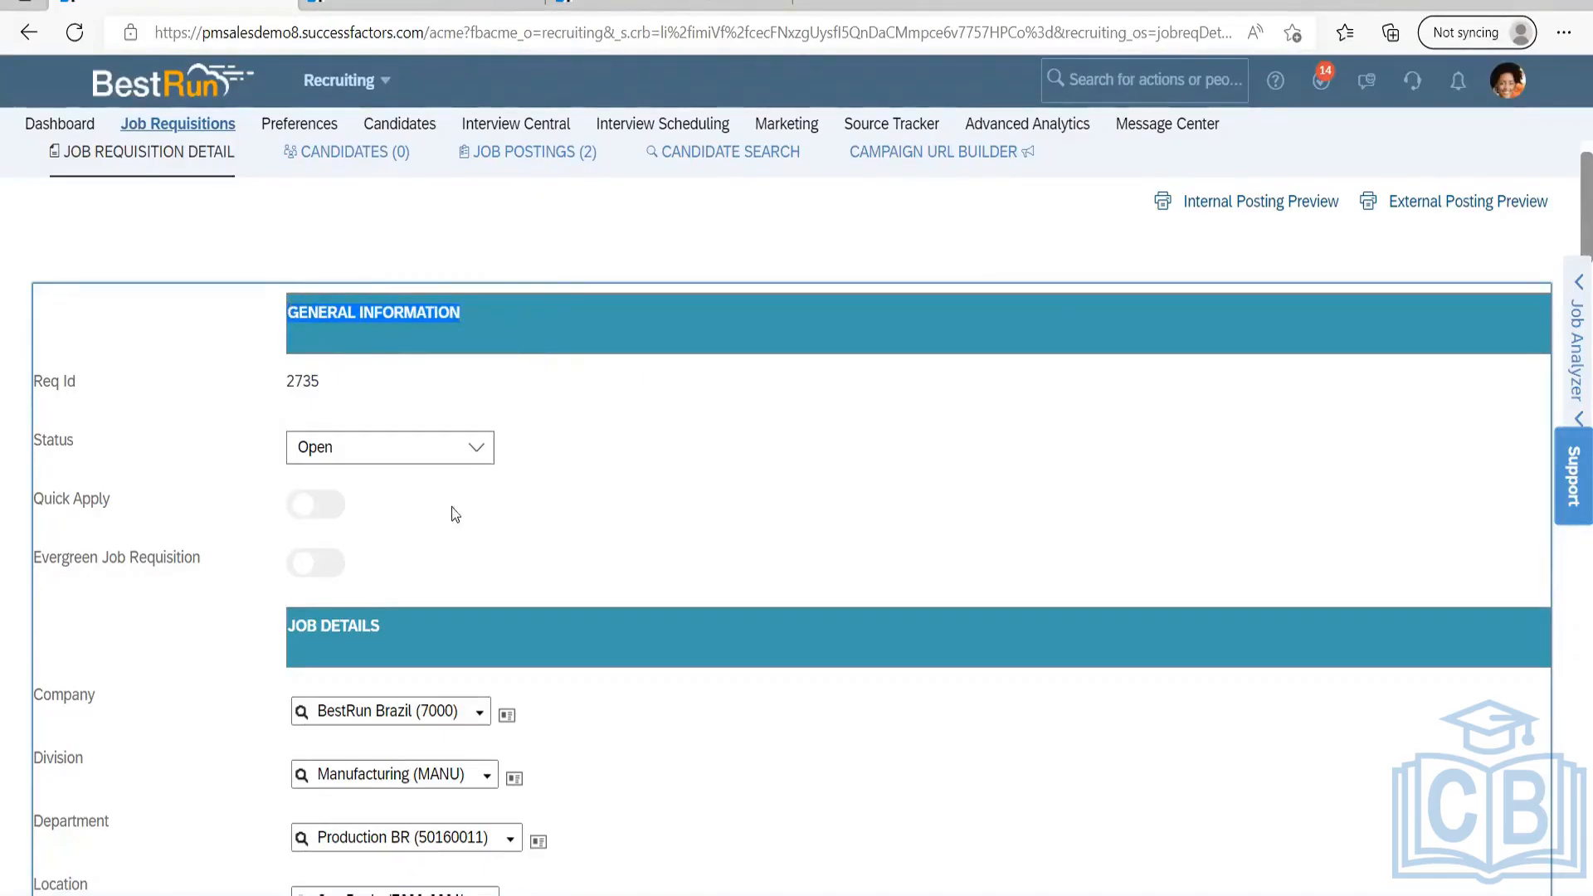
pyautogui.scroll(-1, 451, 511)
pyautogui.moveTo(451, 512); pyautogui.dragTo(244, 503)
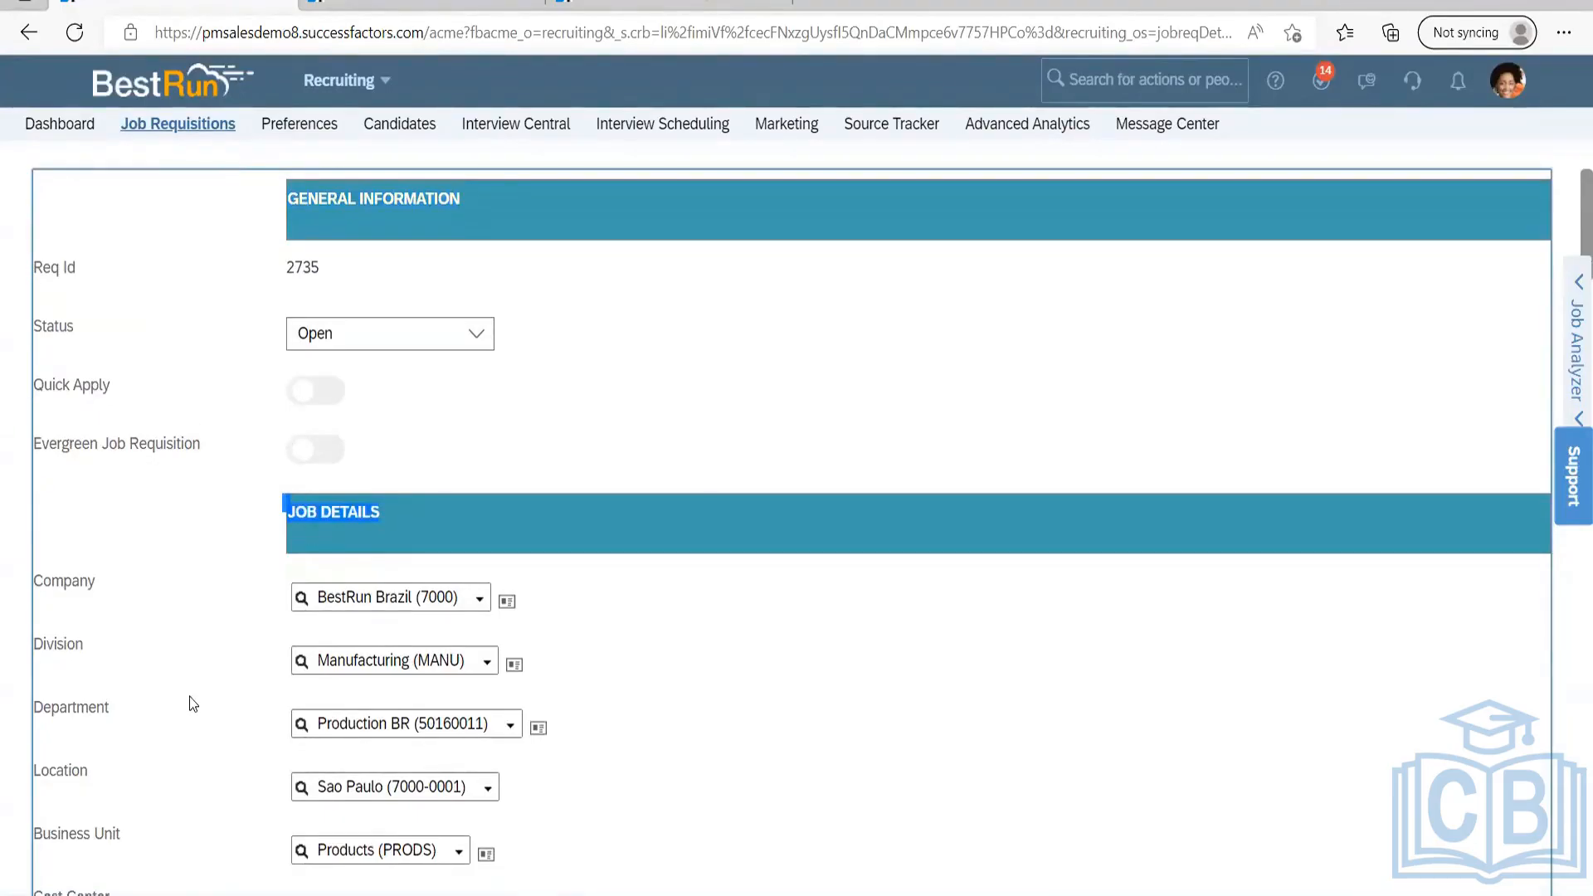
pyautogui.scroll(-5, 189, 695)
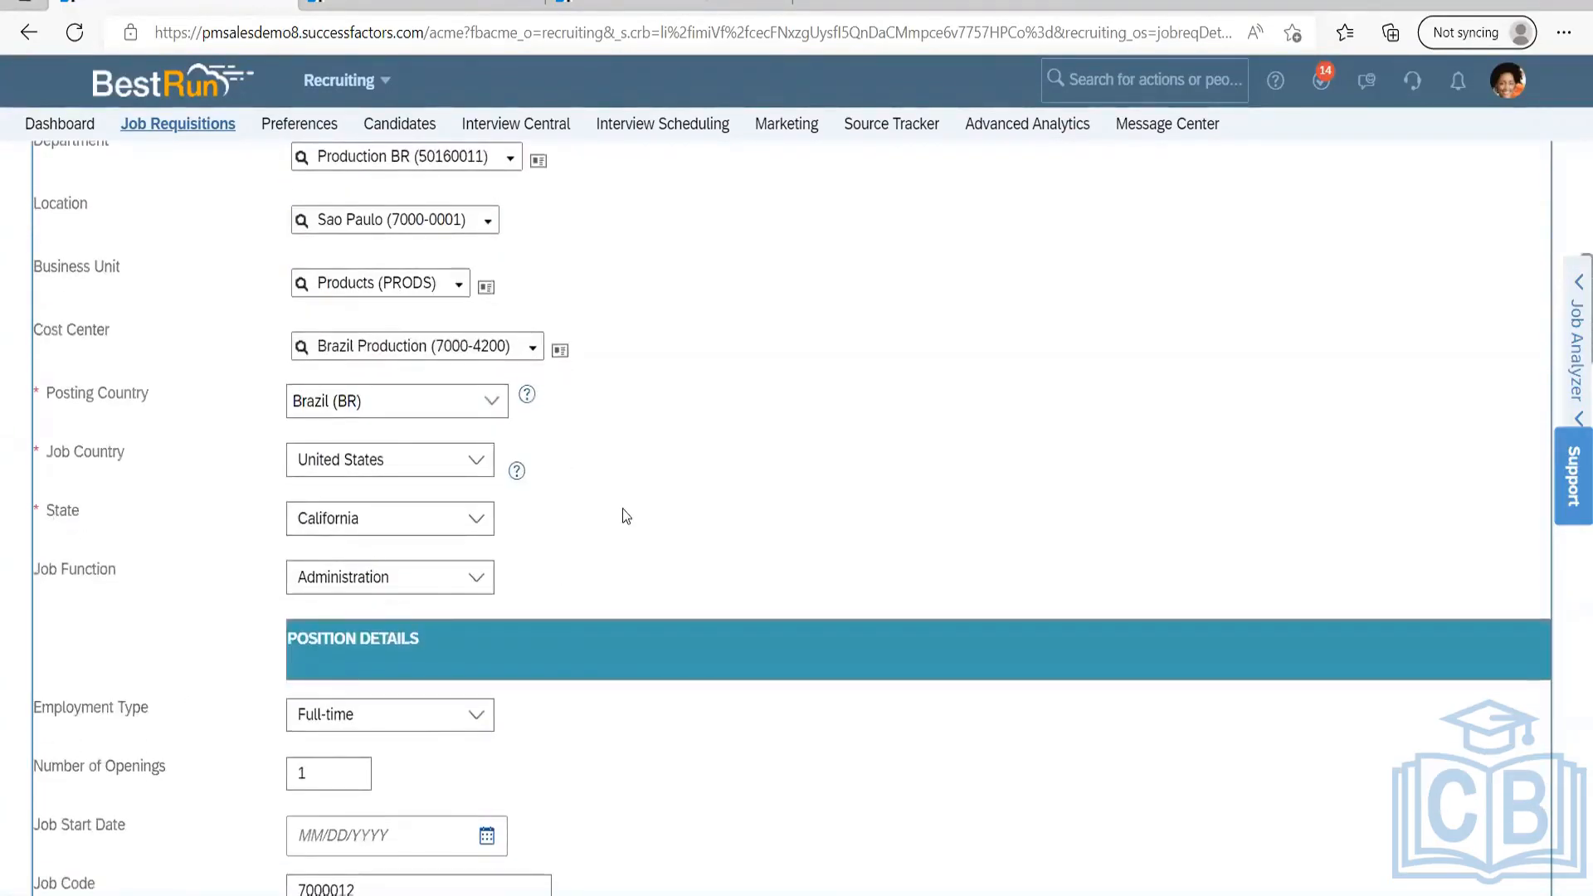
pyautogui.scroll(-2, 626, 515)
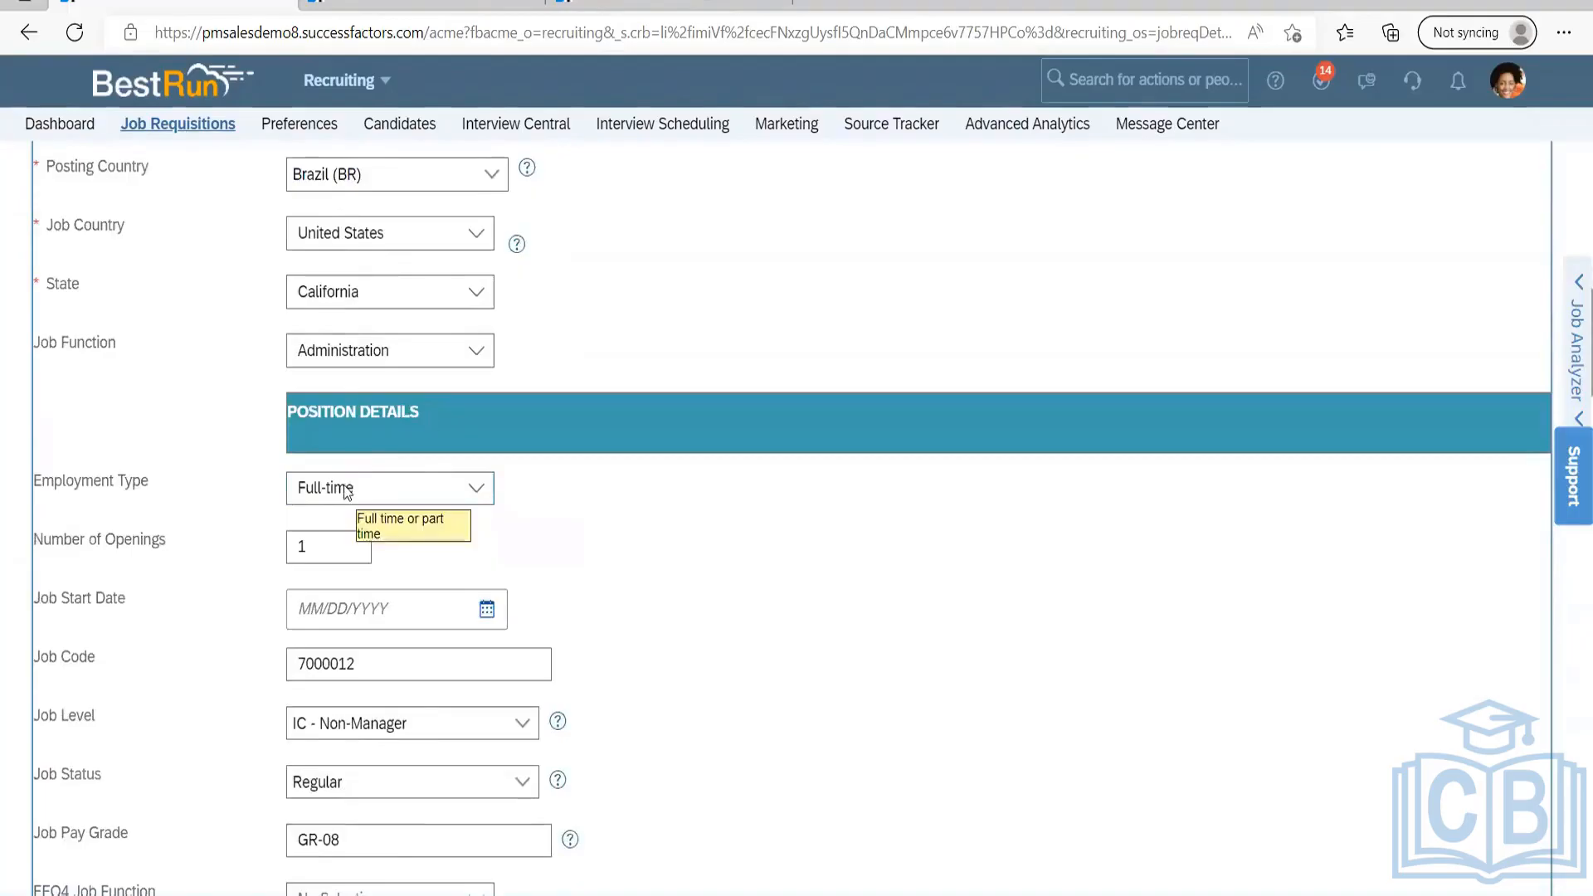
# Examine the rest of the Position Details section, highlighting its fields through Replacement for and the Salary & Benefits heading.
pyautogui.scroll(-6, 217, 471)
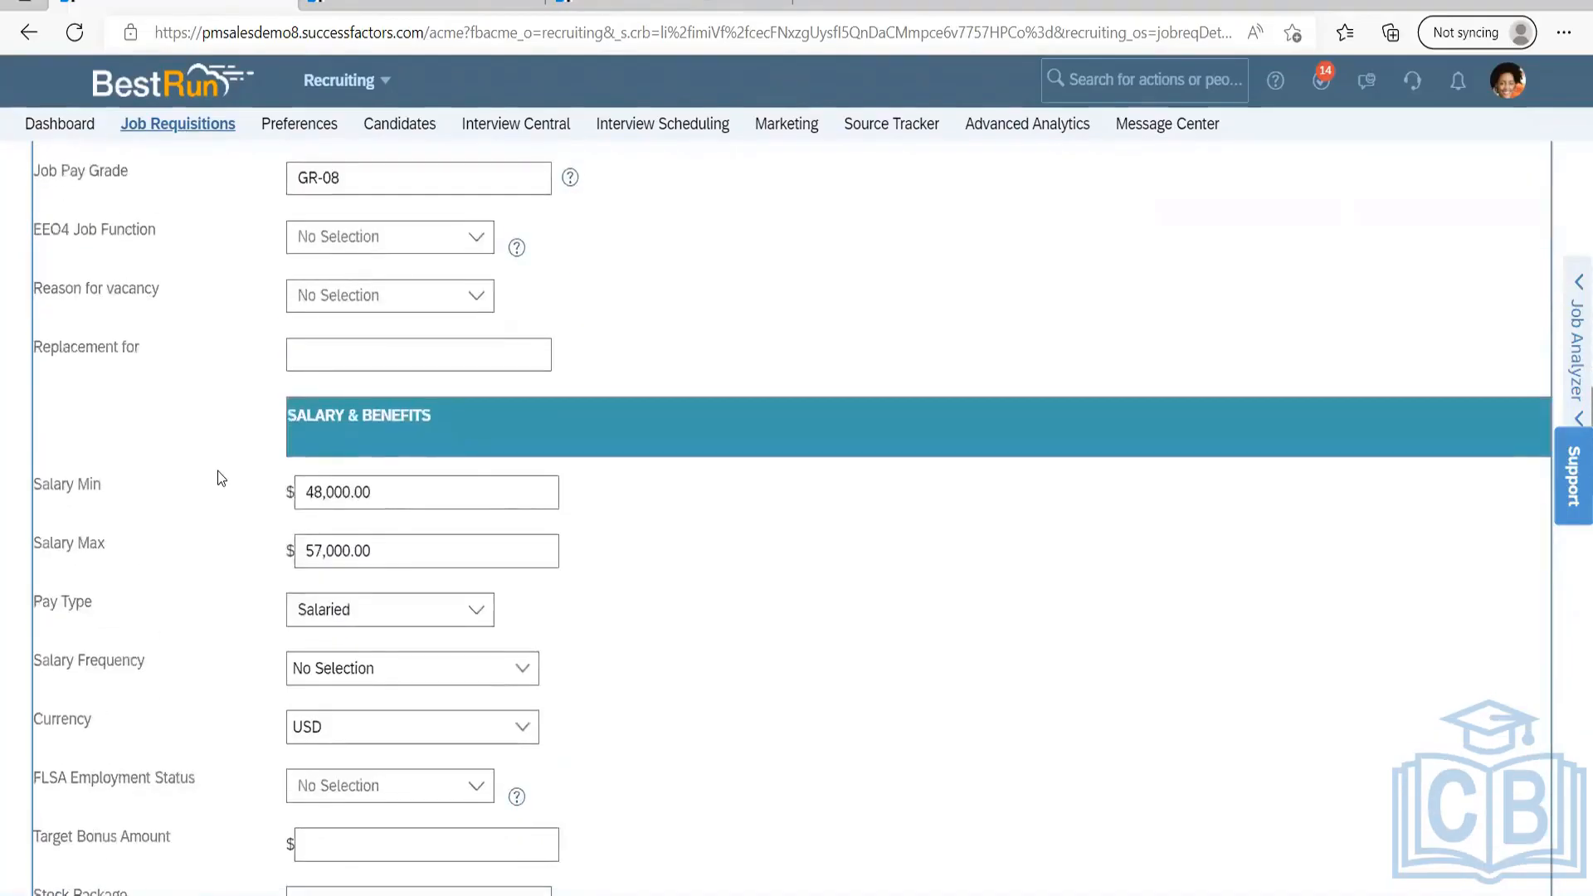
pyautogui.scroll(-2, 218, 471)
pyautogui.scroll(3, 218, 471)
pyautogui.moveTo(140, 462); pyautogui.dragTo(198, 443)
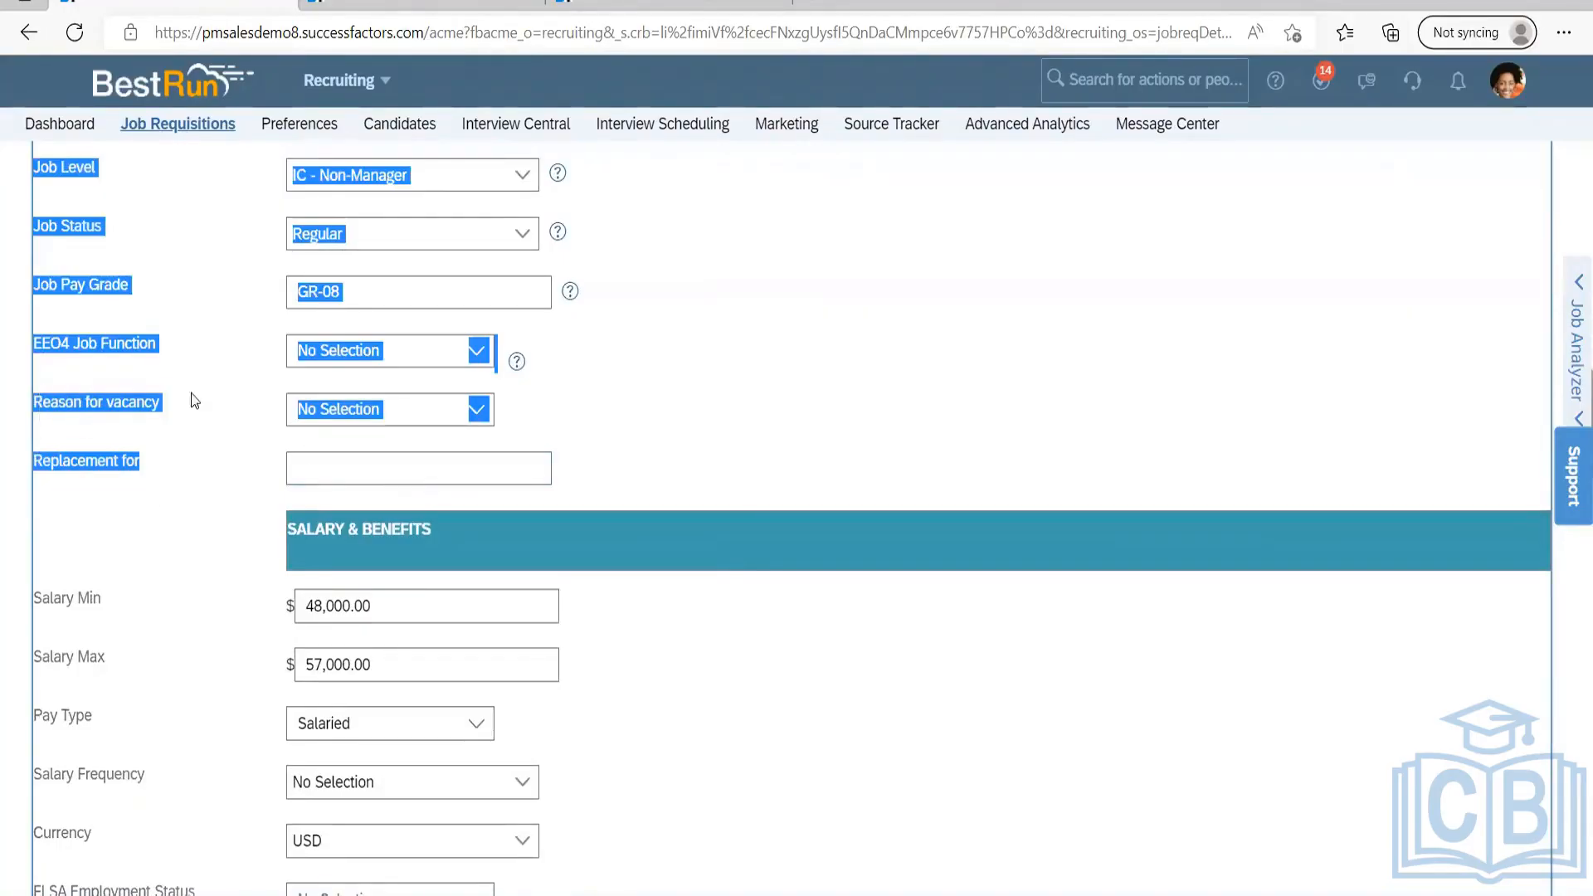
pyautogui.click(134, 460)
pyautogui.moveTo(67, 461); pyautogui.dragTo(41, 461)
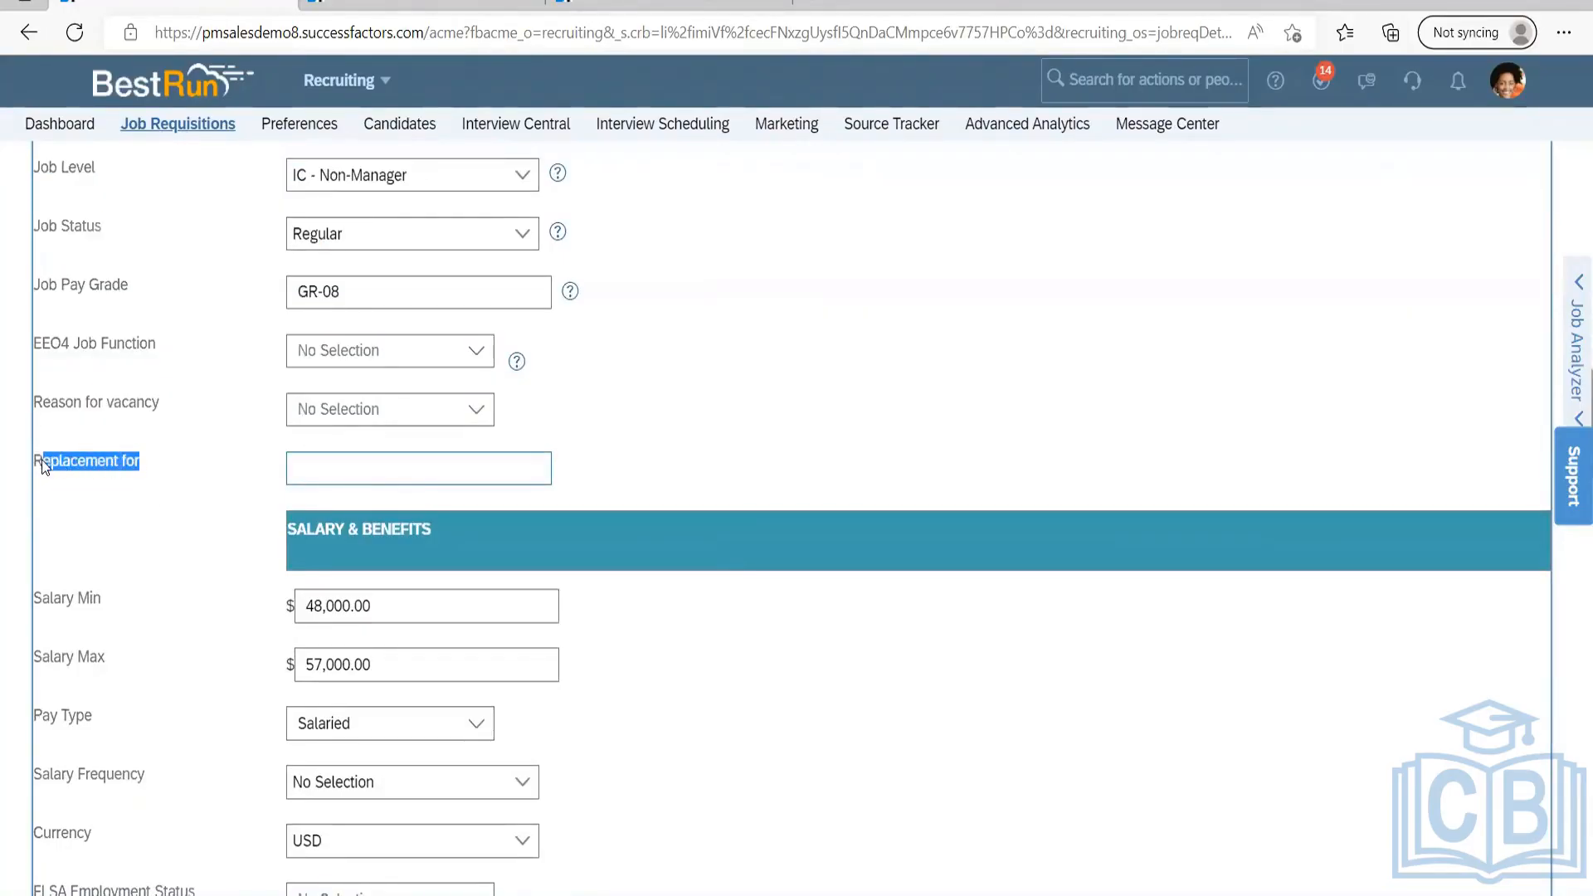
pyautogui.click(138, 512)
pyautogui.moveTo(455, 529); pyautogui.dragTo(238, 533)
# Look through the requisition's sections between Job Details and Job Ad, ending at the Job Ad title and description fields.
pyautogui.scroll(-8, 238, 533)
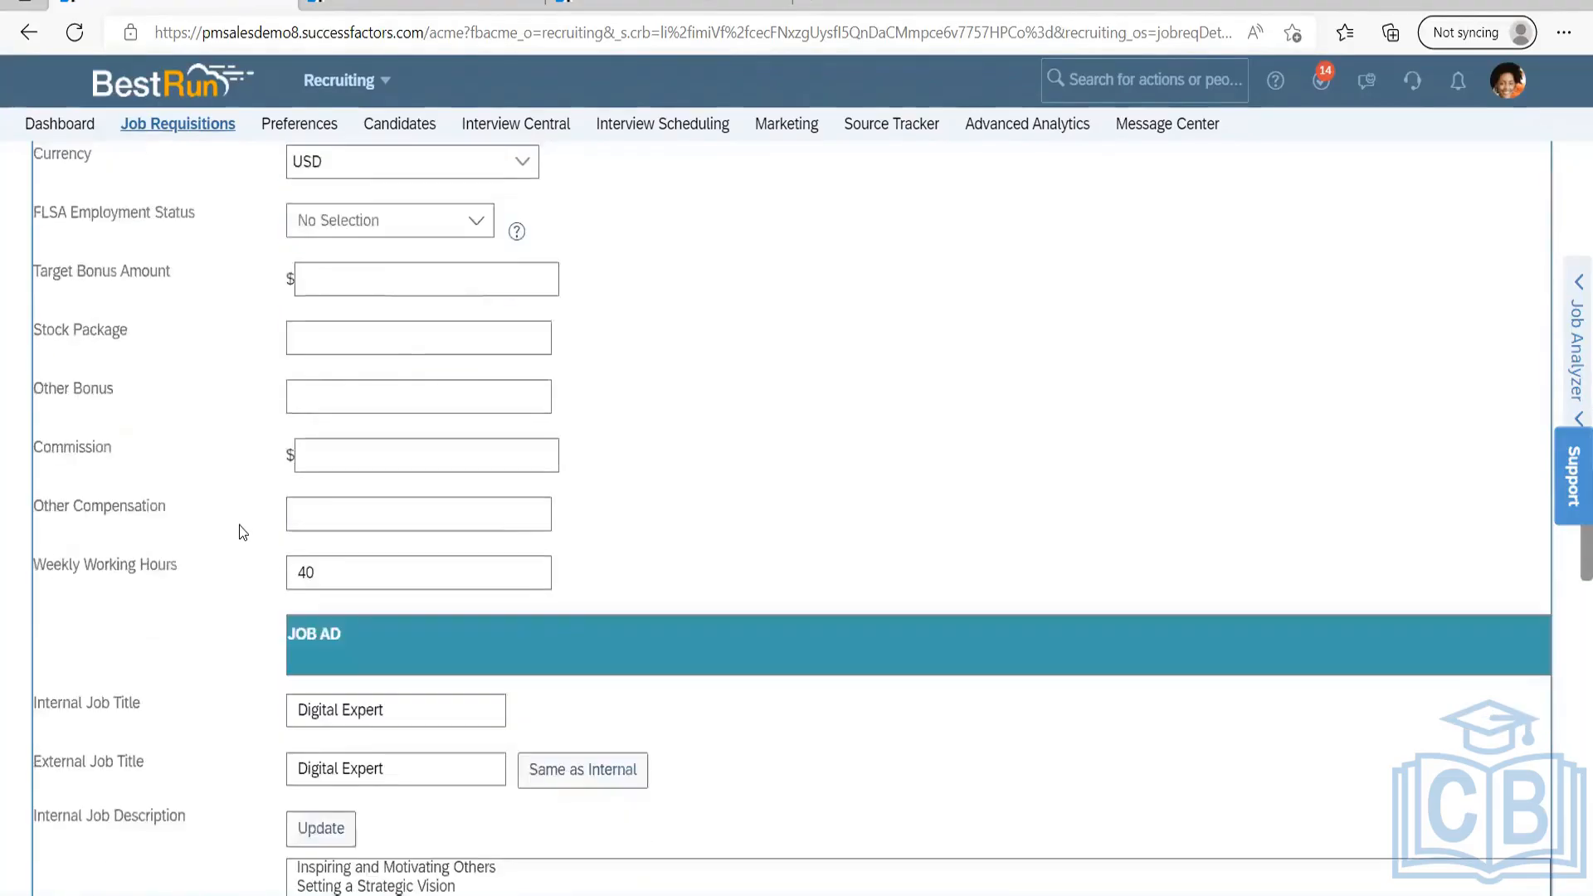
pyautogui.scroll(15, 240, 533)
pyautogui.scroll(10, 243, 524)
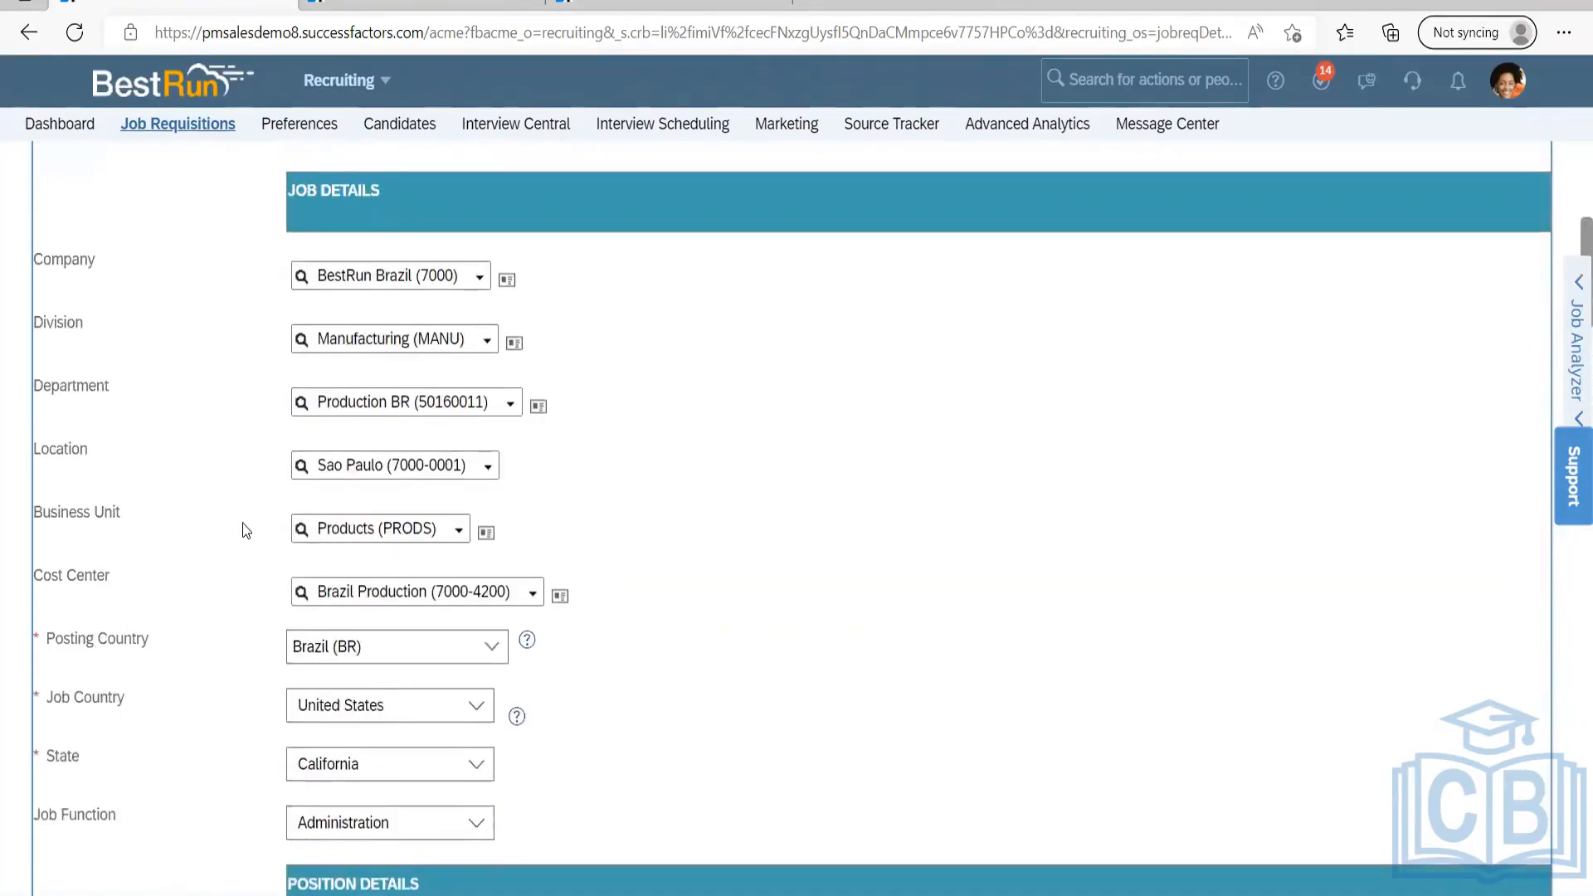
pyautogui.scroll(-16, 244, 525)
pyautogui.scroll(-12, 246, 531)
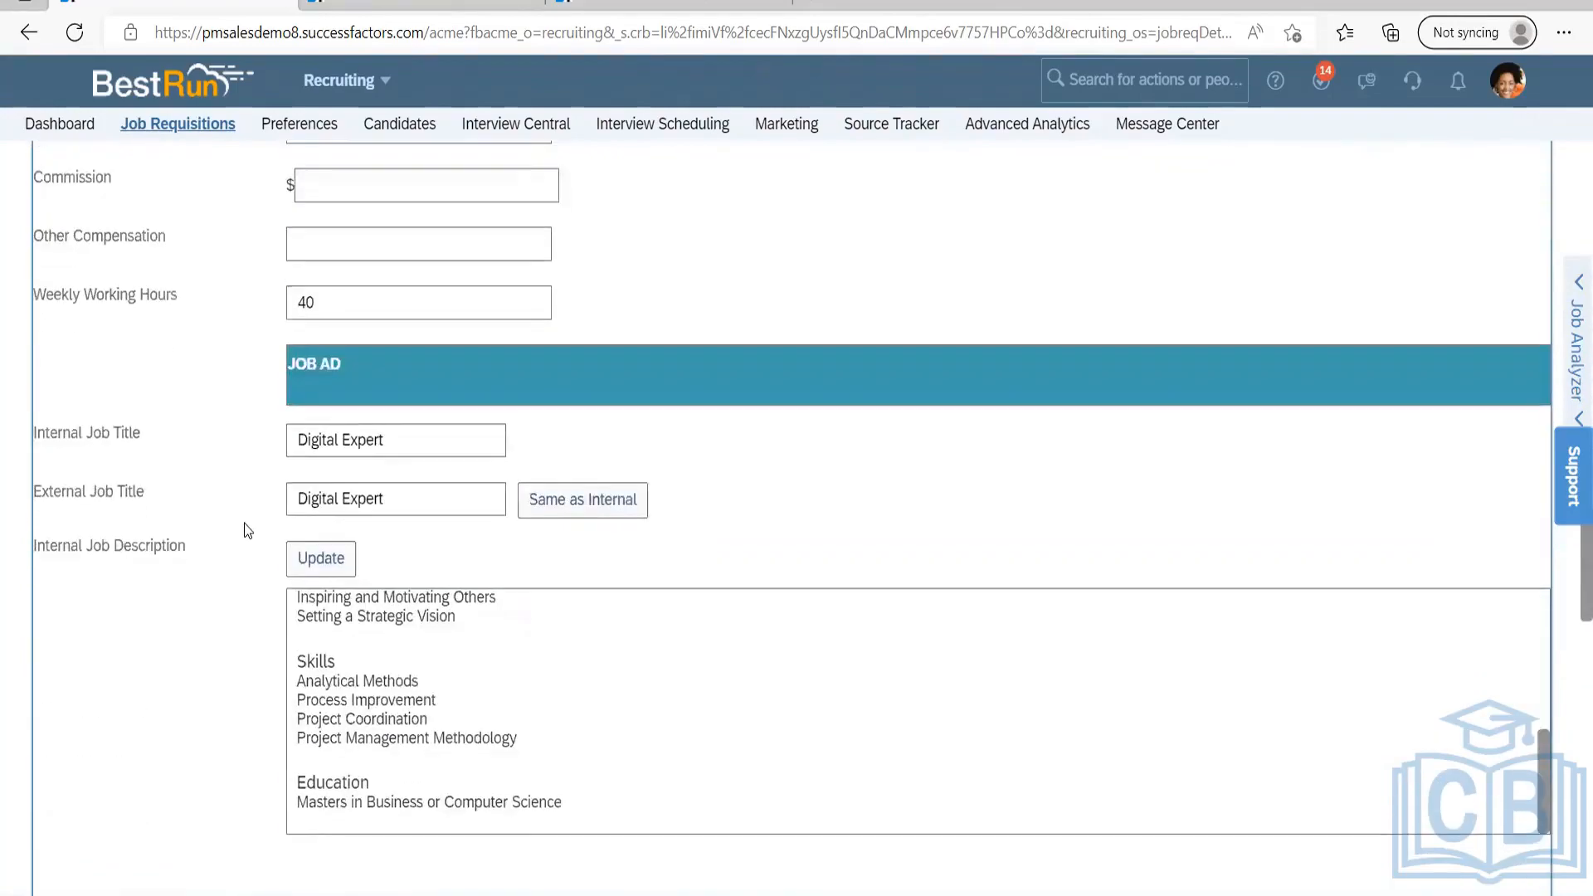
pyautogui.scroll(1, 245, 531)
pyautogui.scroll(1, 248, 531)
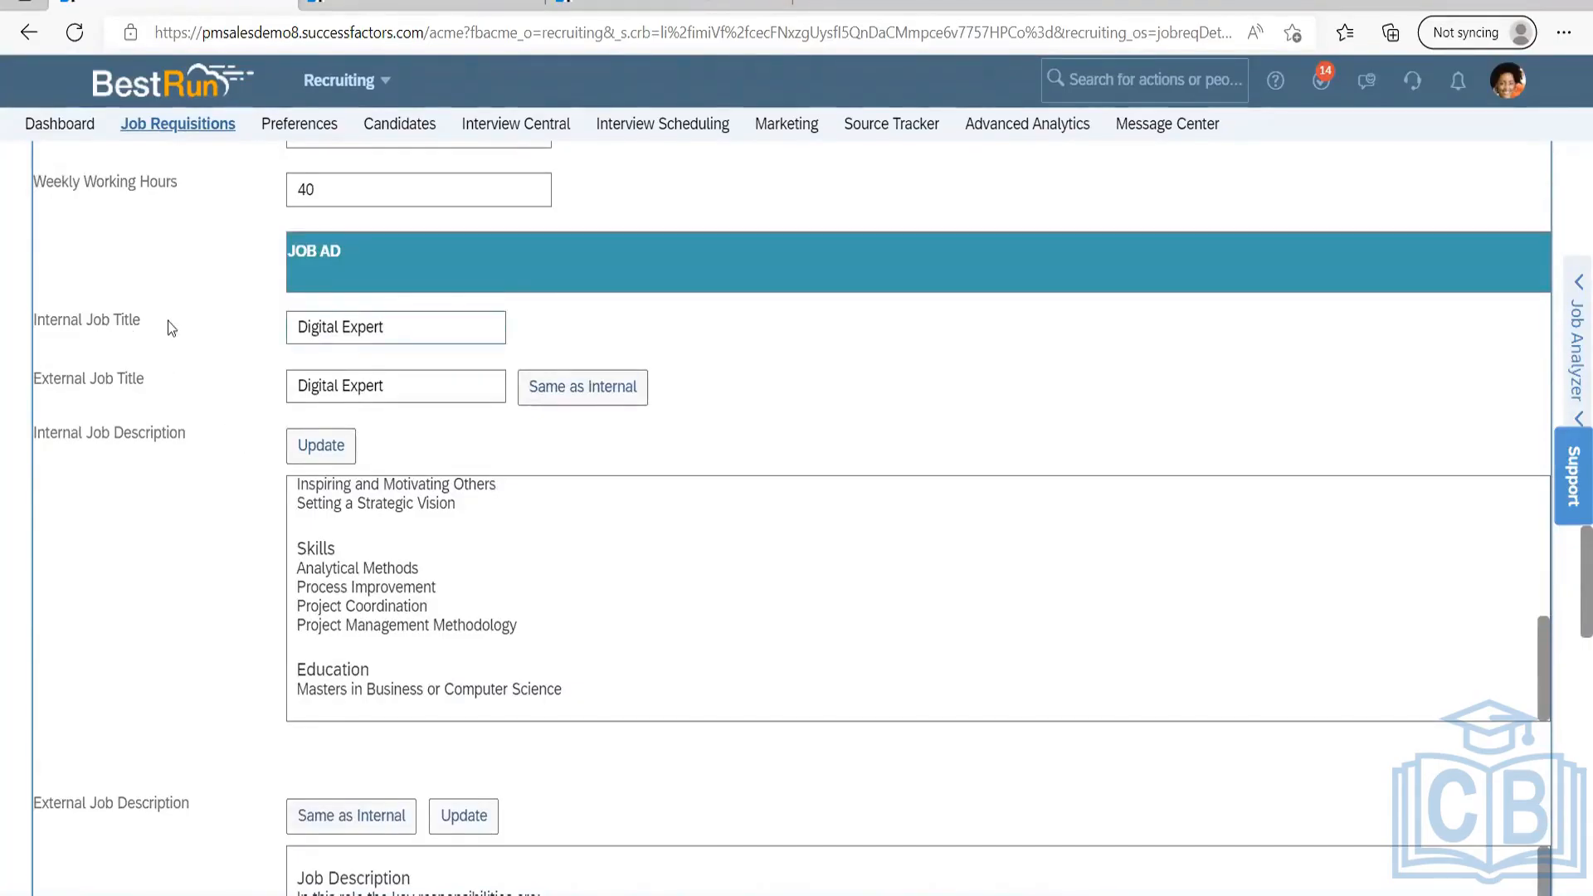
# Highlight the Internal Job Title and External Job Title labels and the internal title value in the Job Ad section.
pyautogui.moveTo(168, 320); pyautogui.dragTo(25, 309)
pyautogui.moveTo(170, 378); pyautogui.dragTo(44, 371)
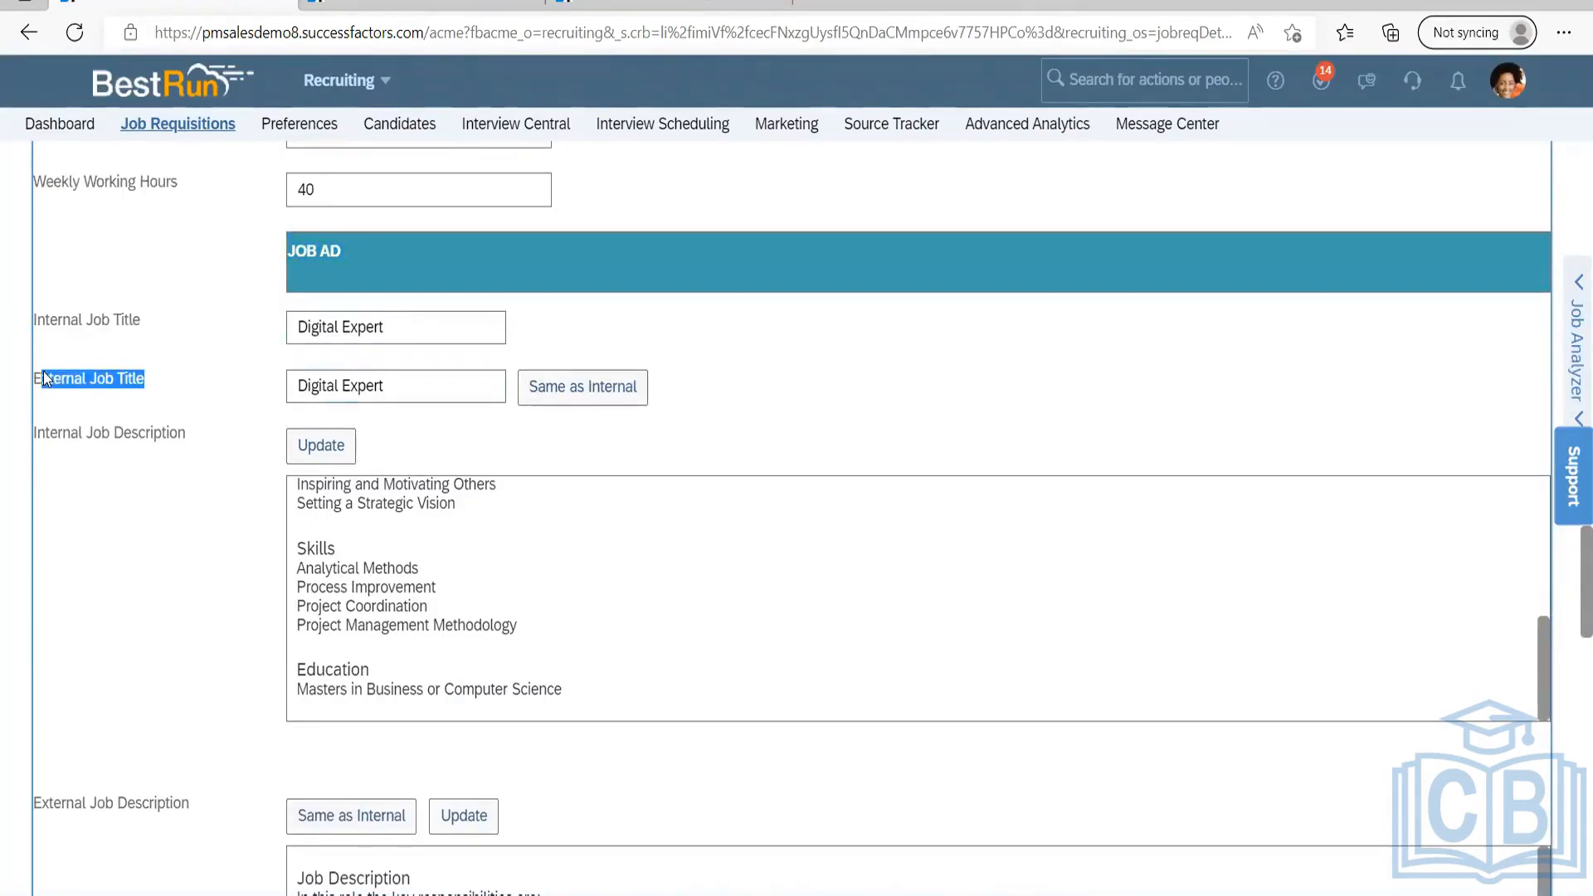
pyautogui.click(190, 344)
pyautogui.moveTo(153, 322); pyautogui.dragTo(66, 324)
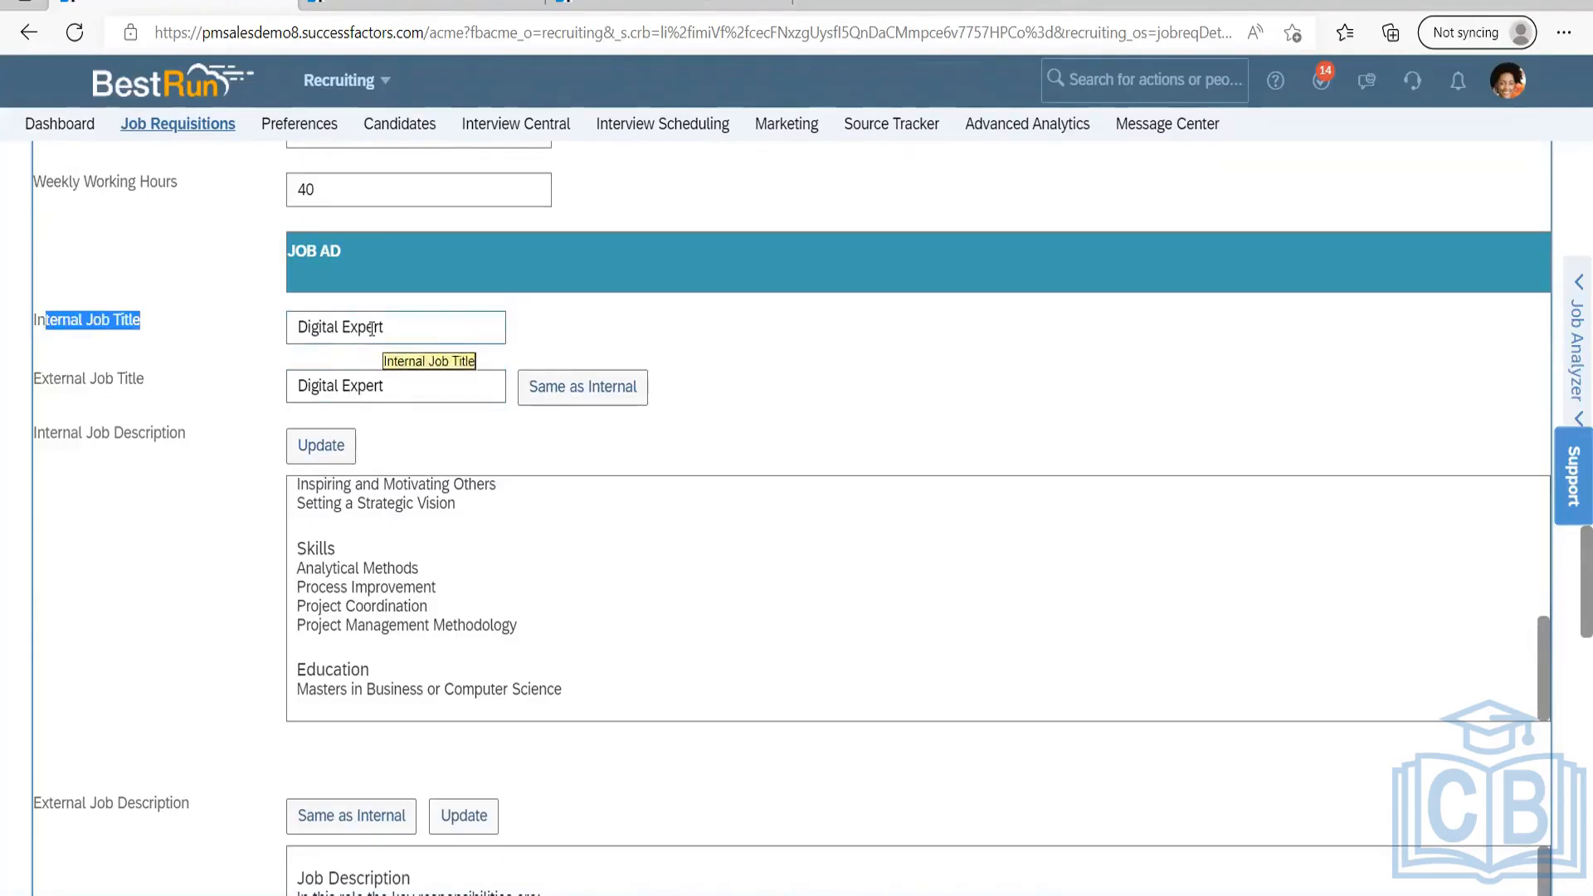
pyautogui.moveTo(381, 328); pyautogui.dragTo(265, 322)
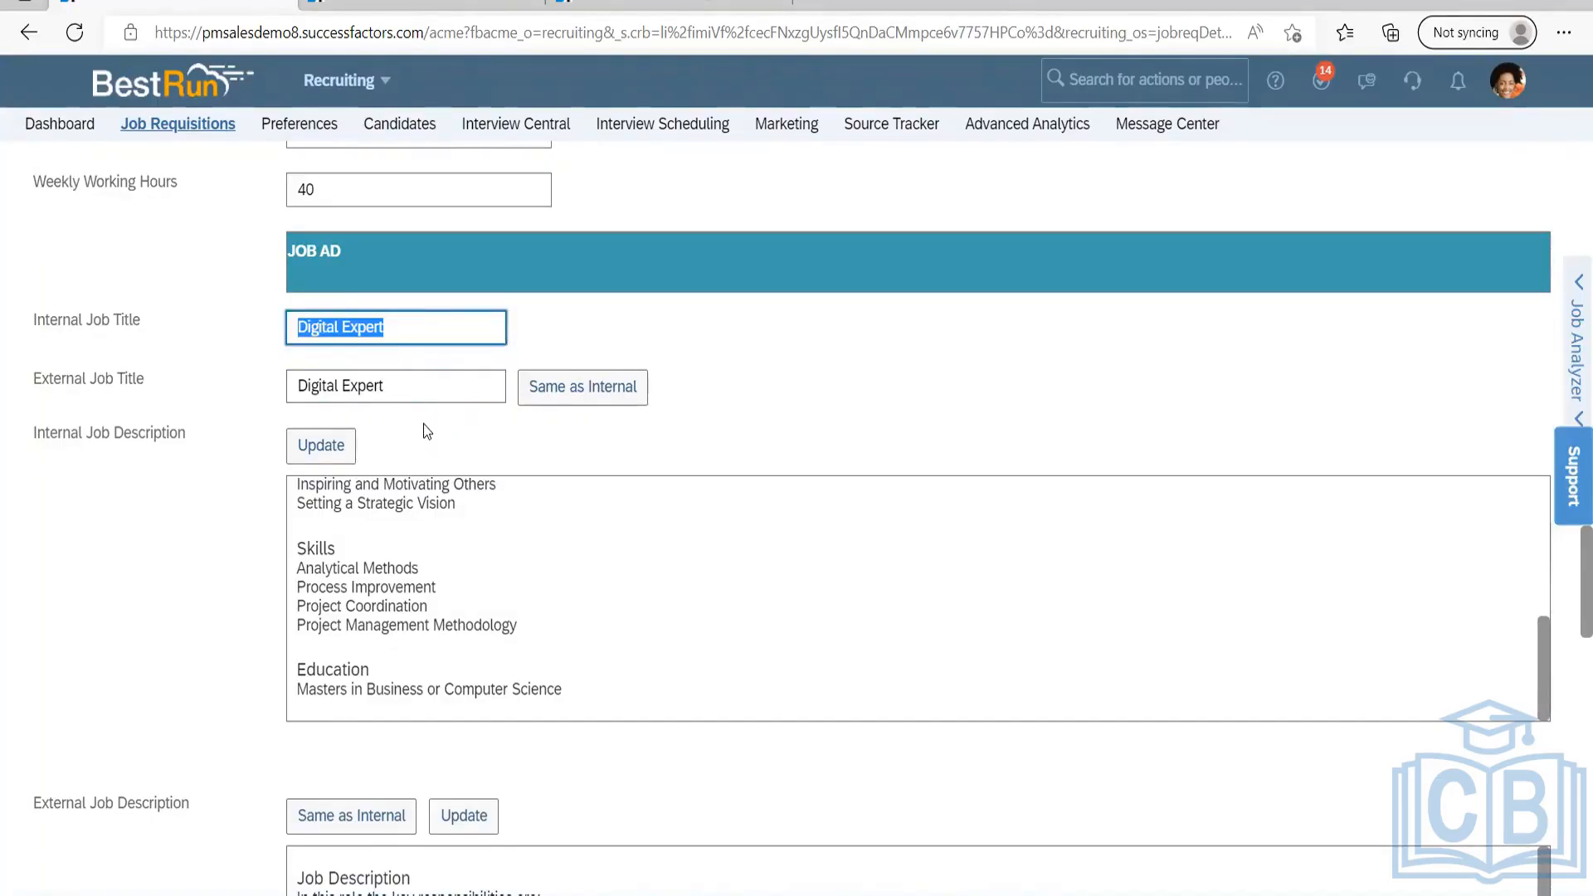
pyautogui.click(550, 325)
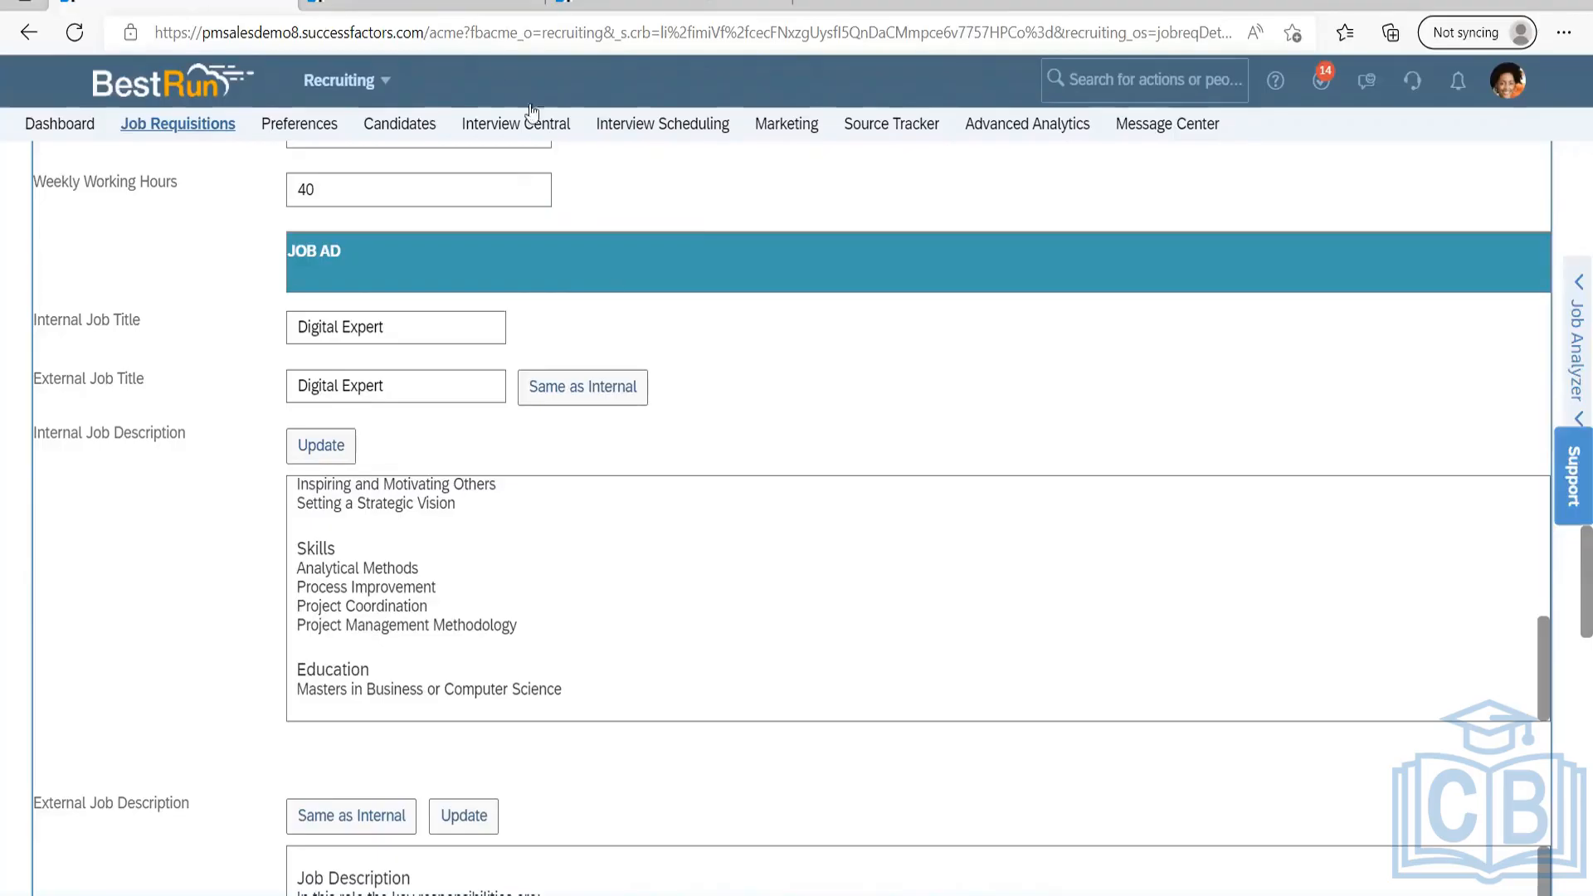
# Duplicate the browser tab of the Associate HR Professional requisition, open the Careers module in the copy, and return to the Digital Expert requisition.
pyautogui.click(464, 7)
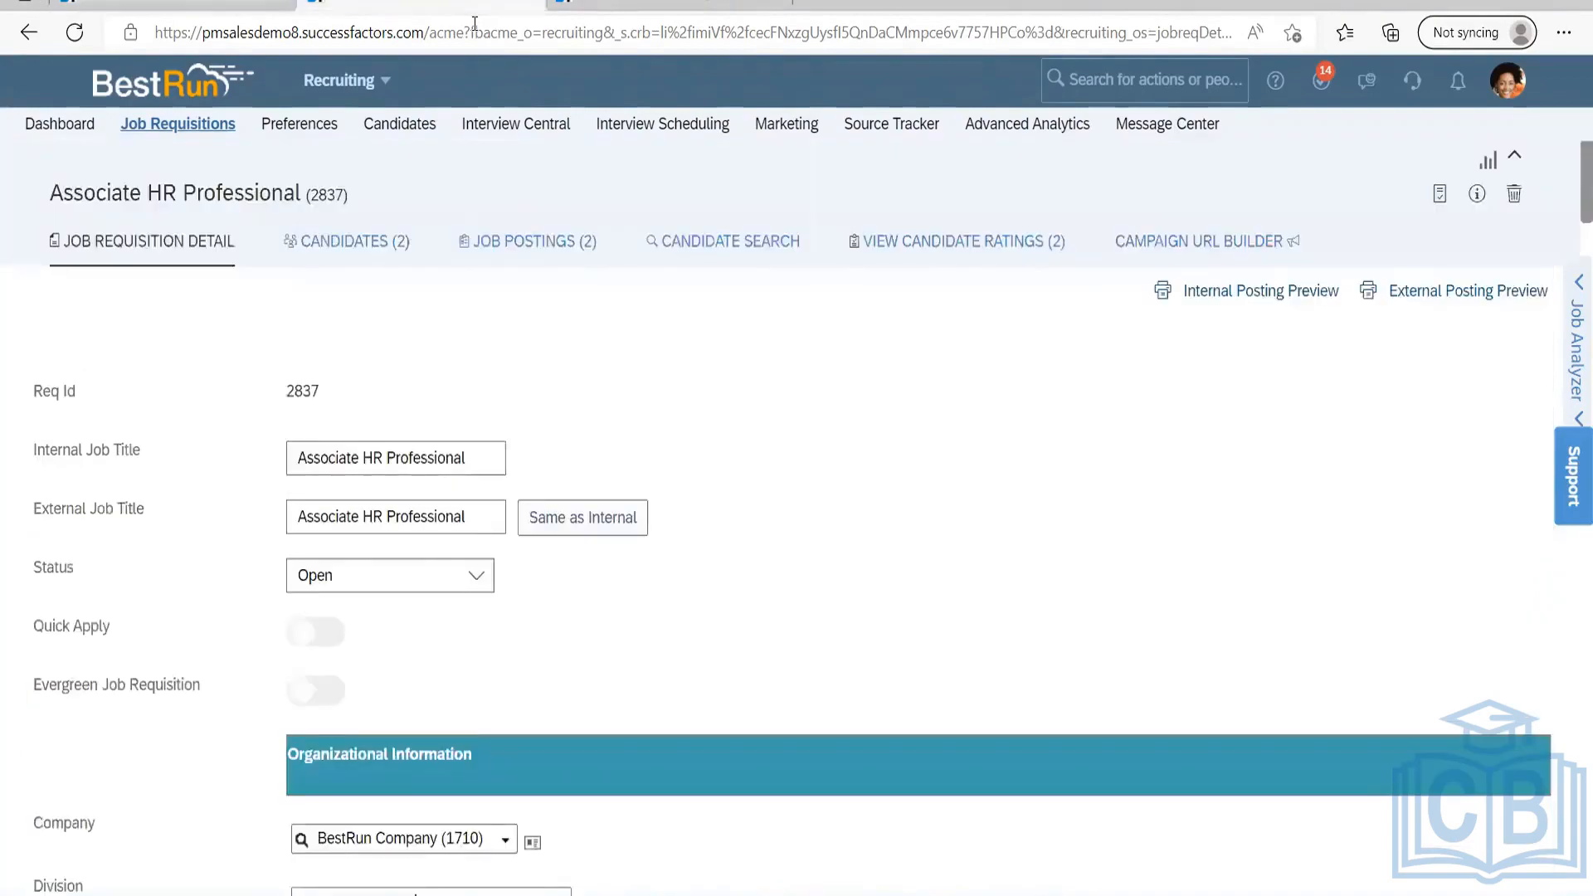
pyautogui.rightClick(470, 5)
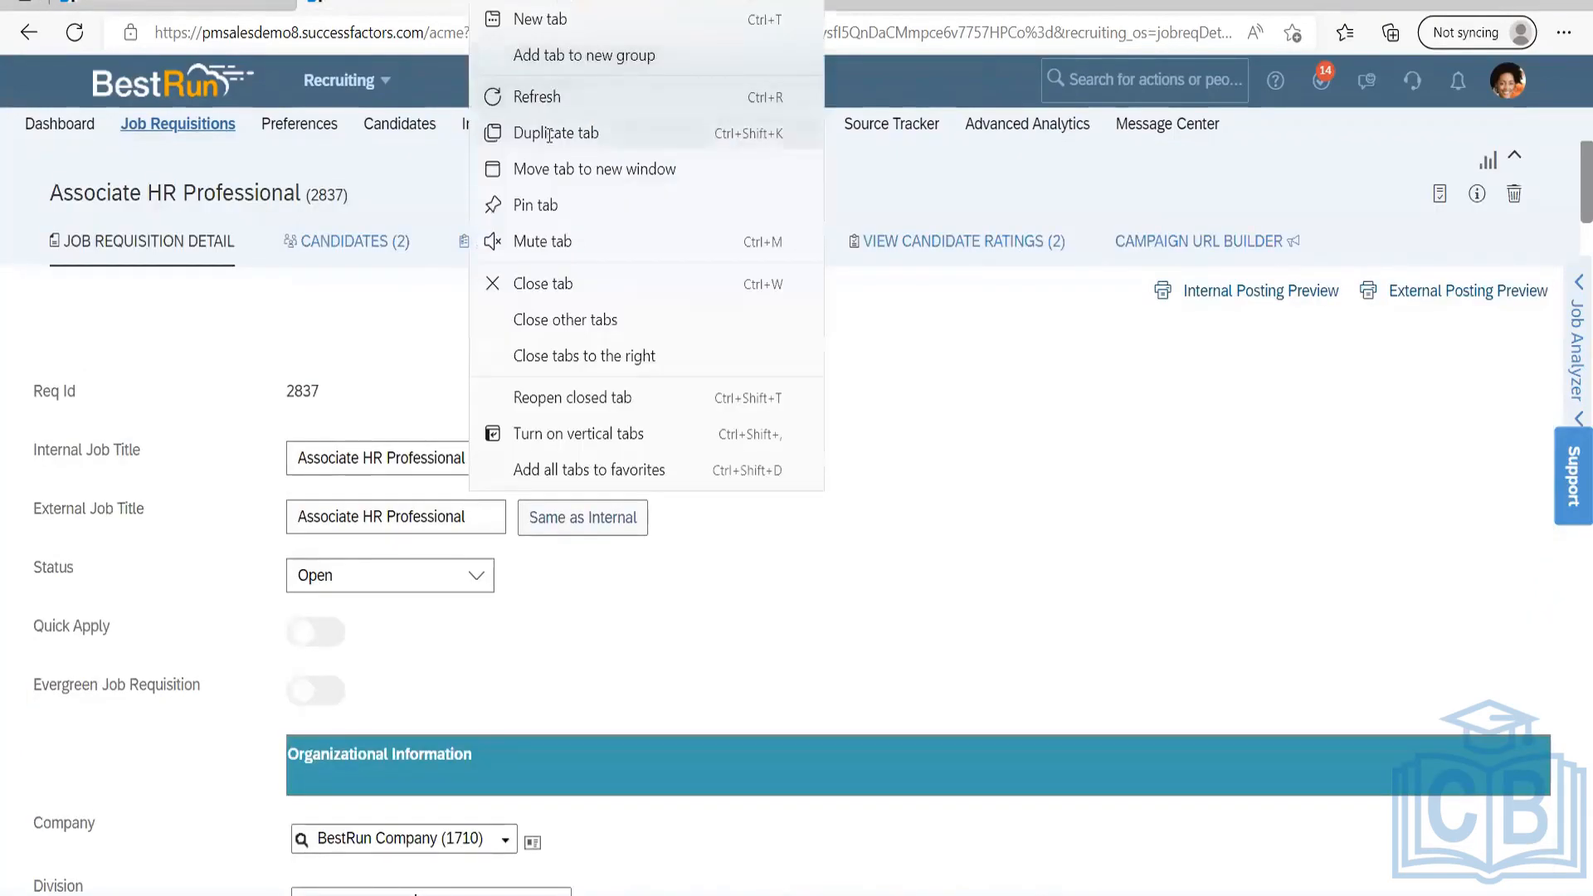
pyautogui.click(549, 133)
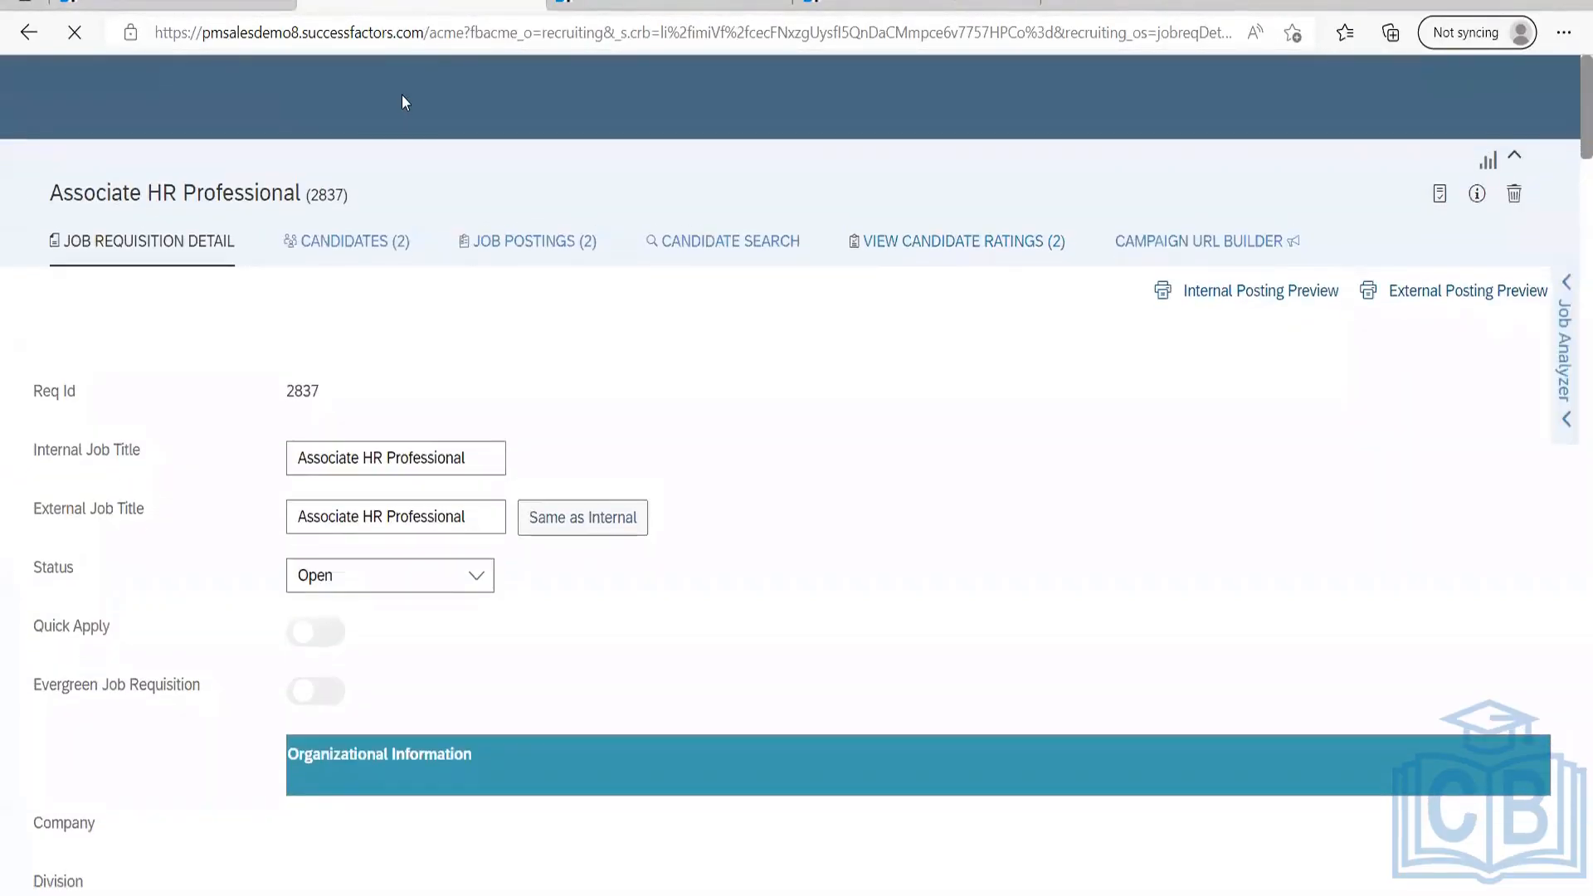
pyautogui.click(390, 81)
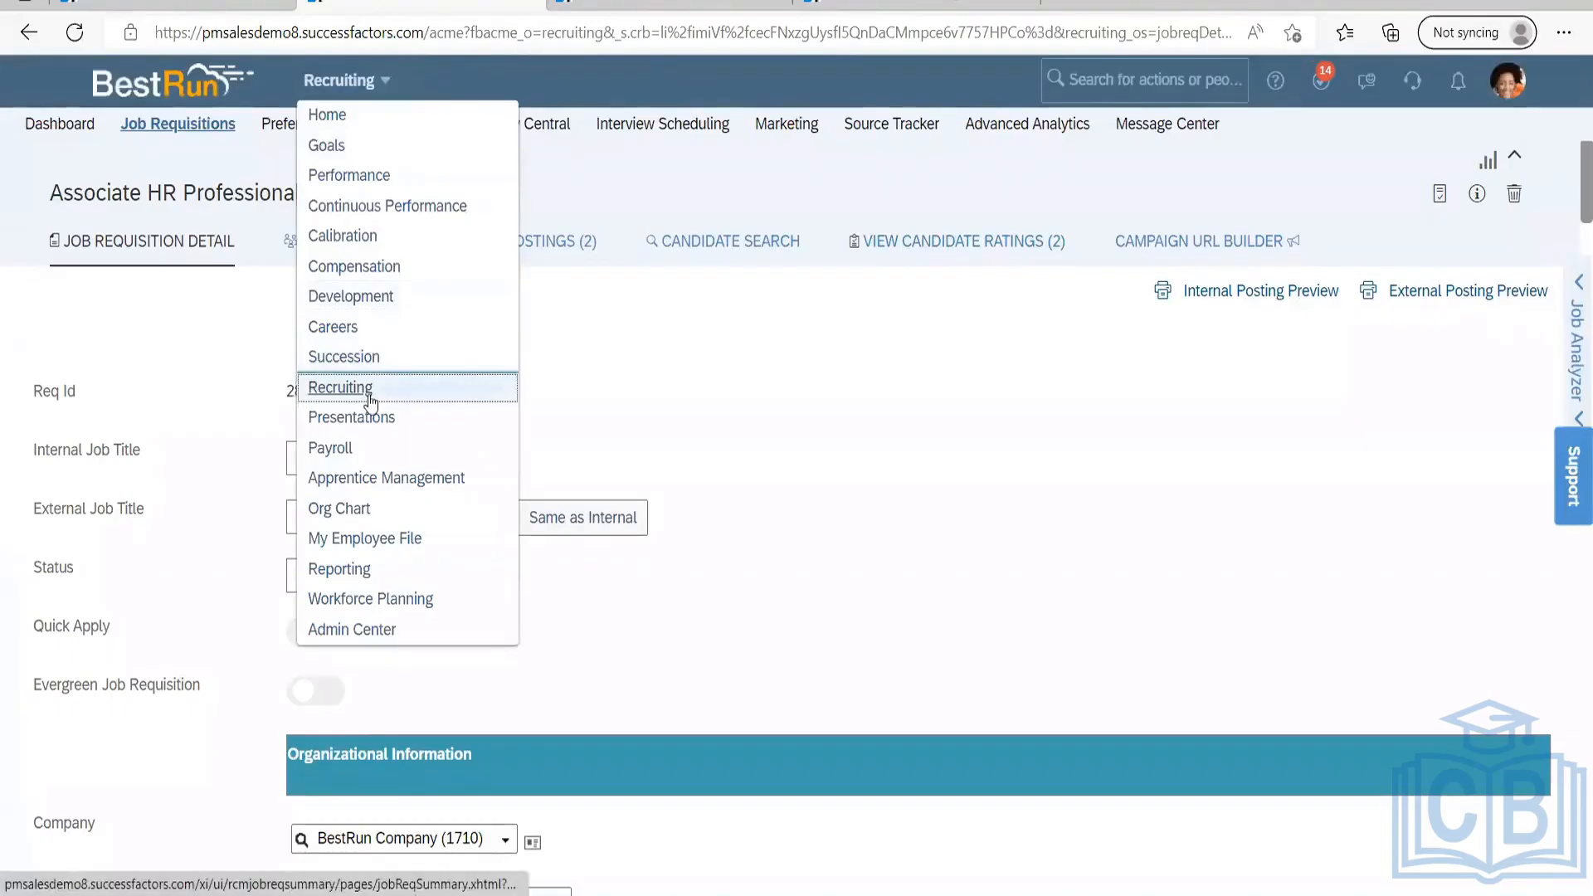
pyautogui.click(346, 331)
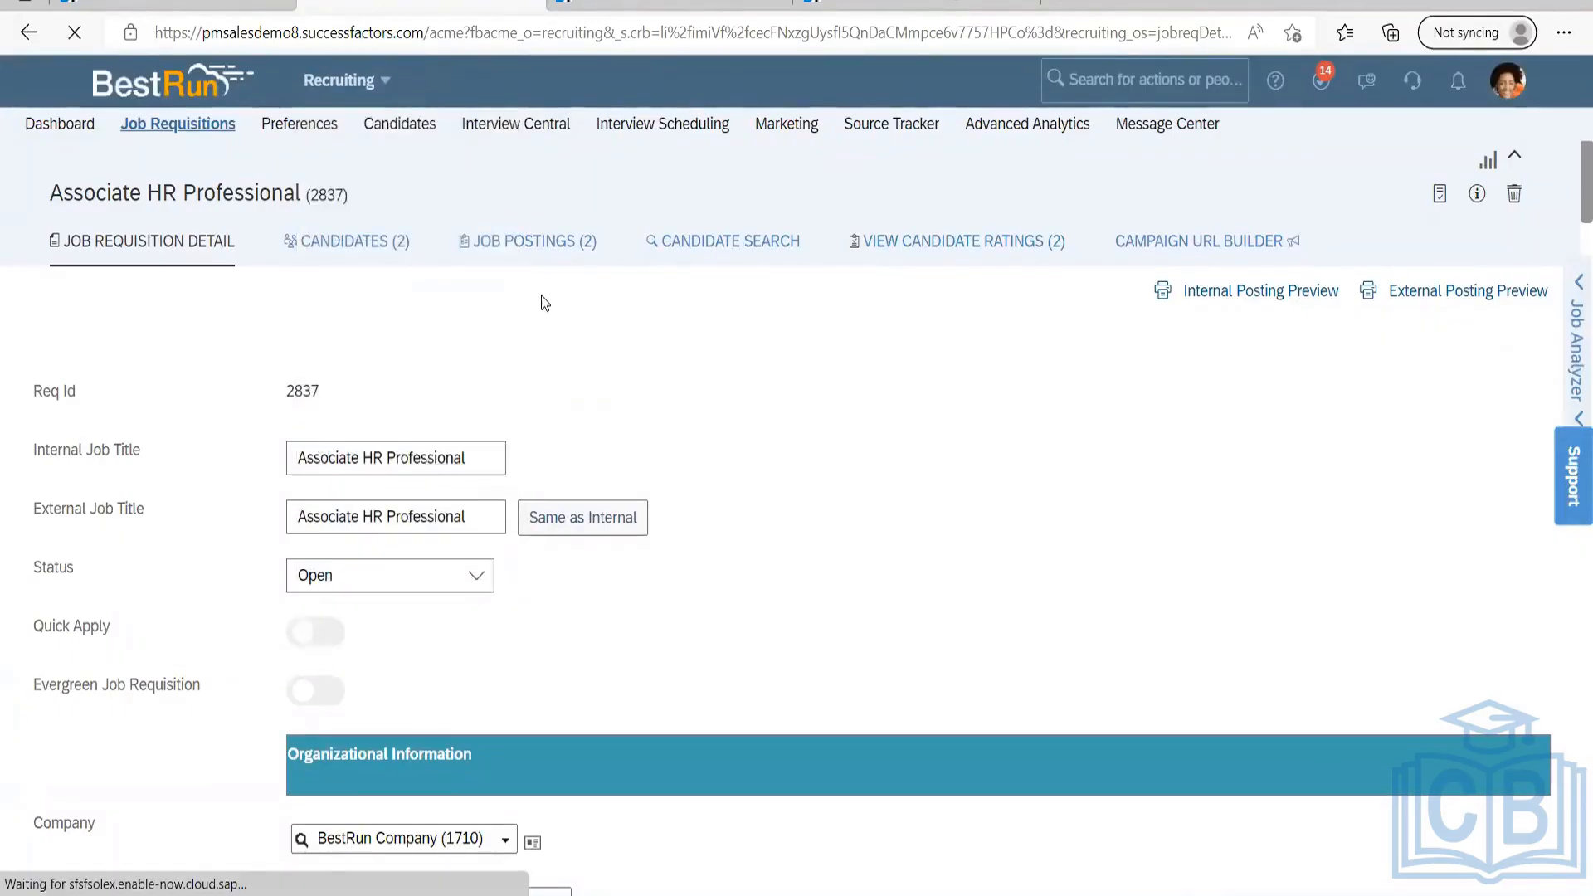
pyautogui.click(147, 4)
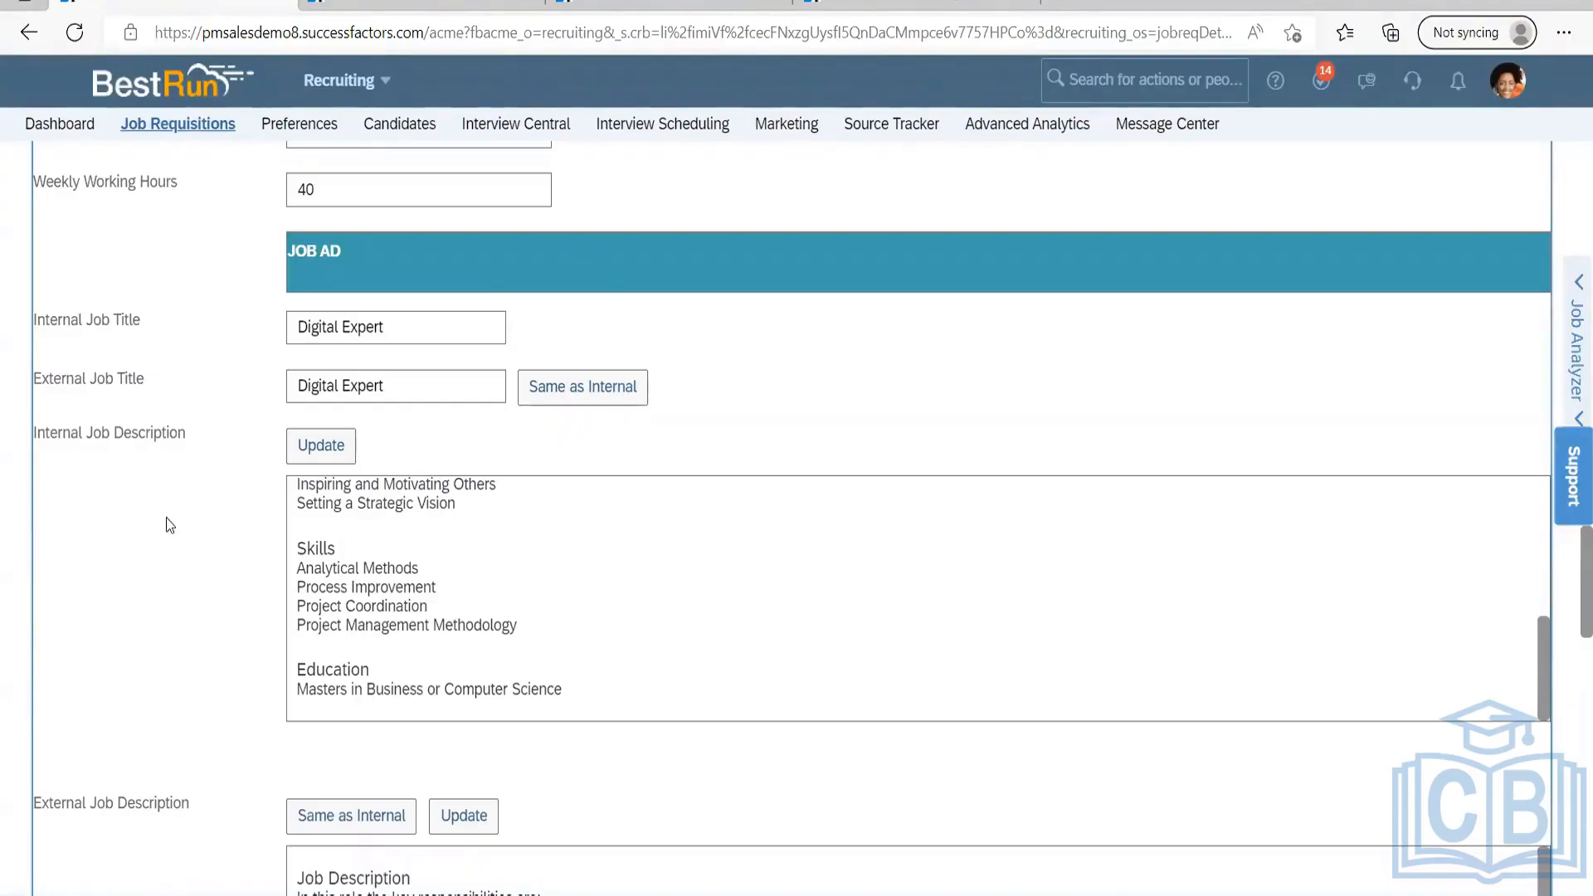
# Examine the Digital Expert requisition's sections, from general information and salary to job ad, questionnaire, teams and comments.
pyautogui.scroll(-15, 155, 523)
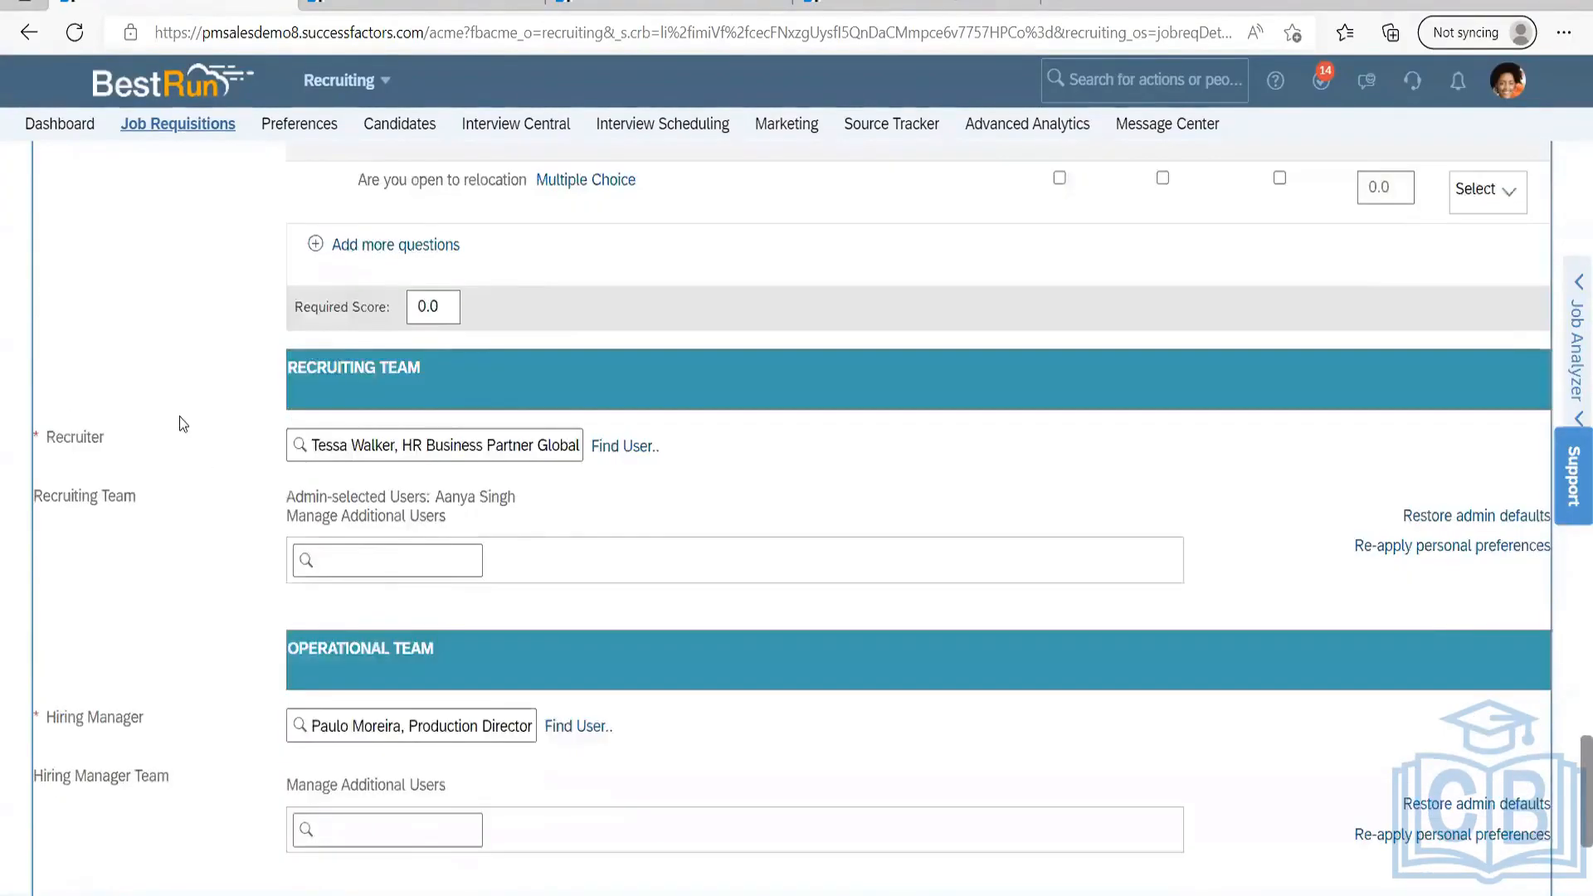
pyautogui.scroll(8, 180, 417)
pyautogui.scroll(10, 179, 416)
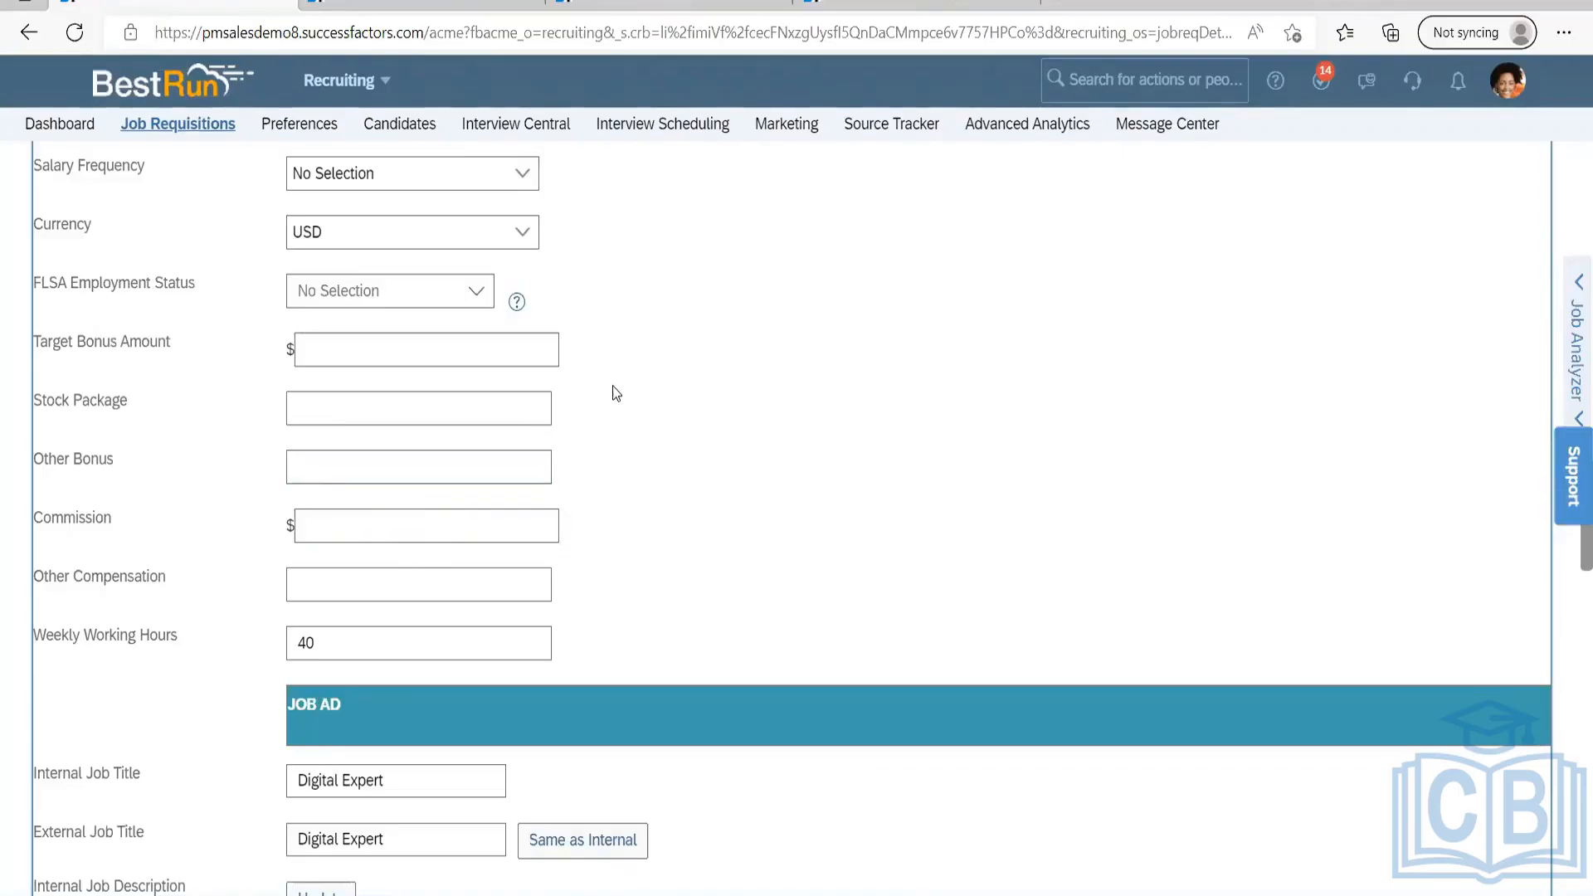
pyautogui.scroll(15, 652, 411)
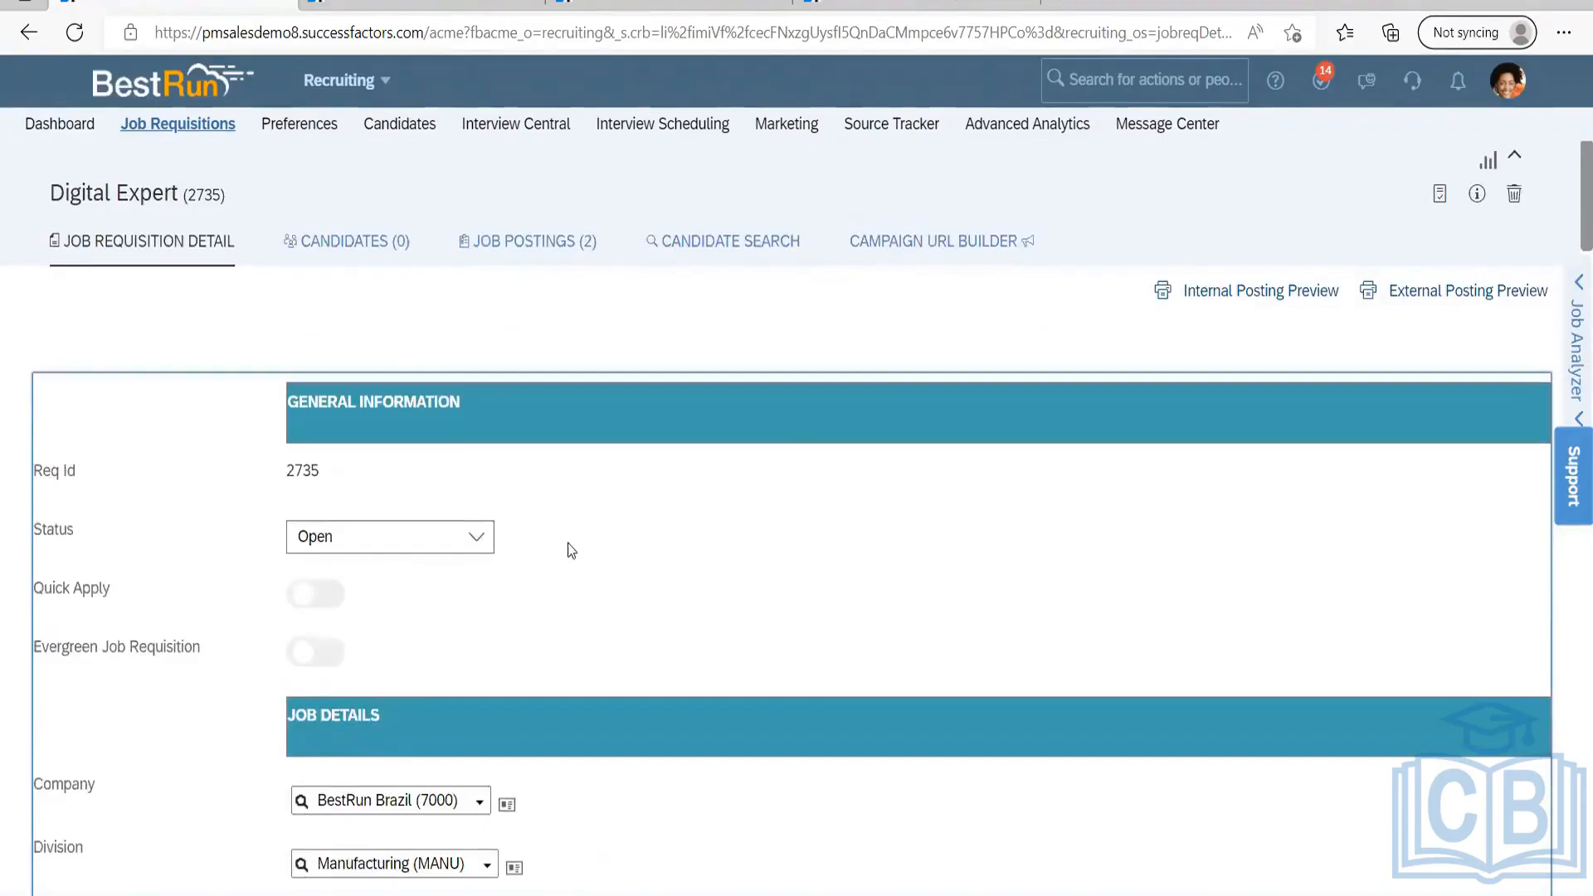
pyautogui.scroll(-5, 569, 548)
pyautogui.scroll(-10, 546, 554)
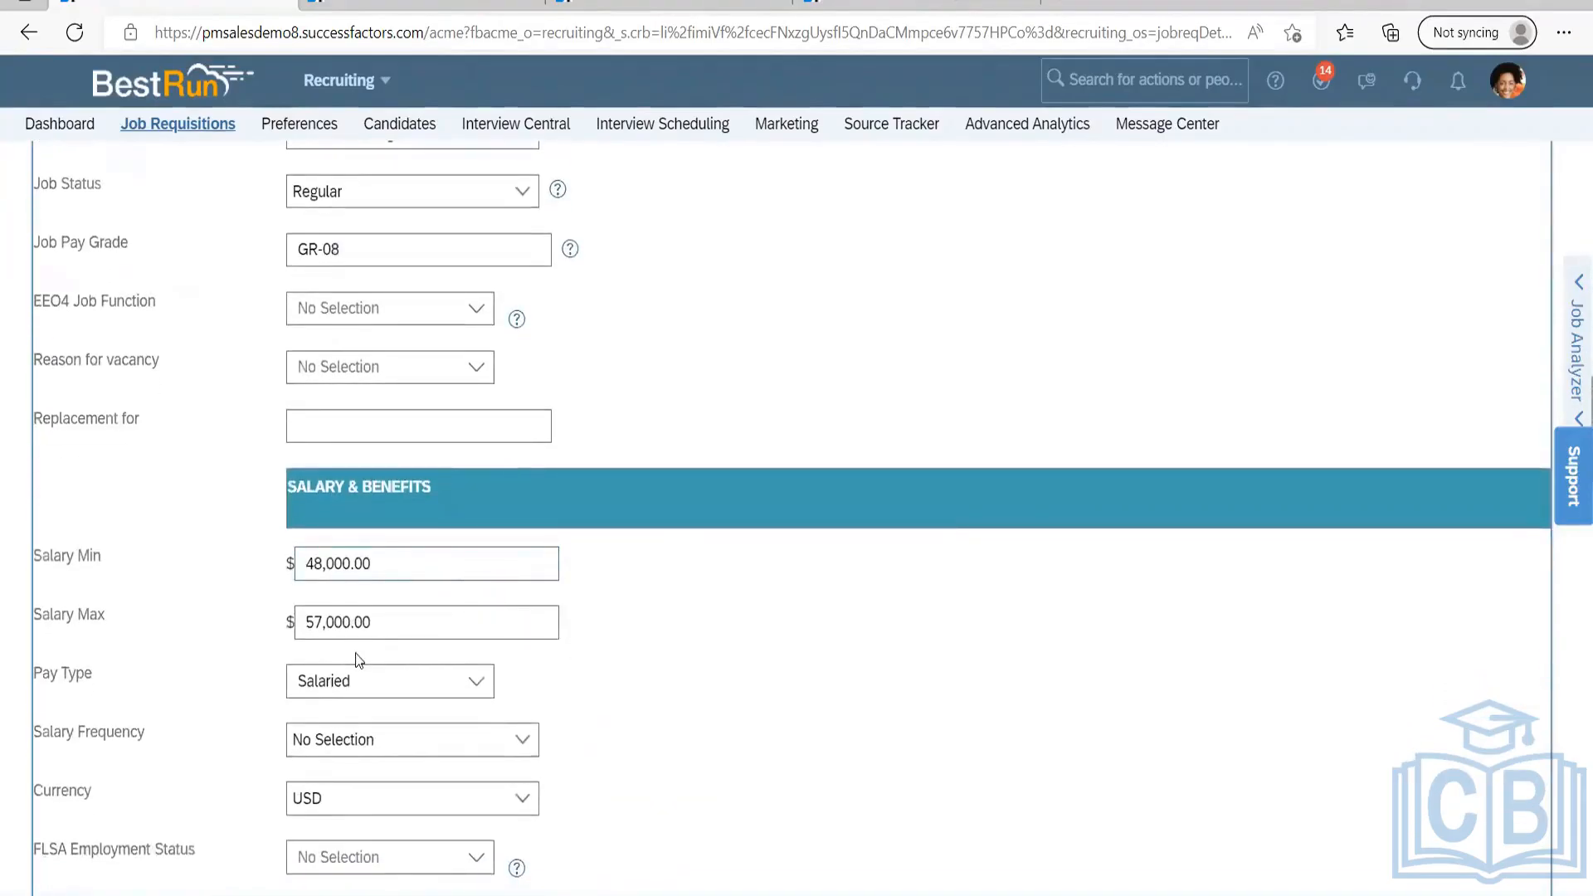
pyautogui.scroll(-2, 355, 653)
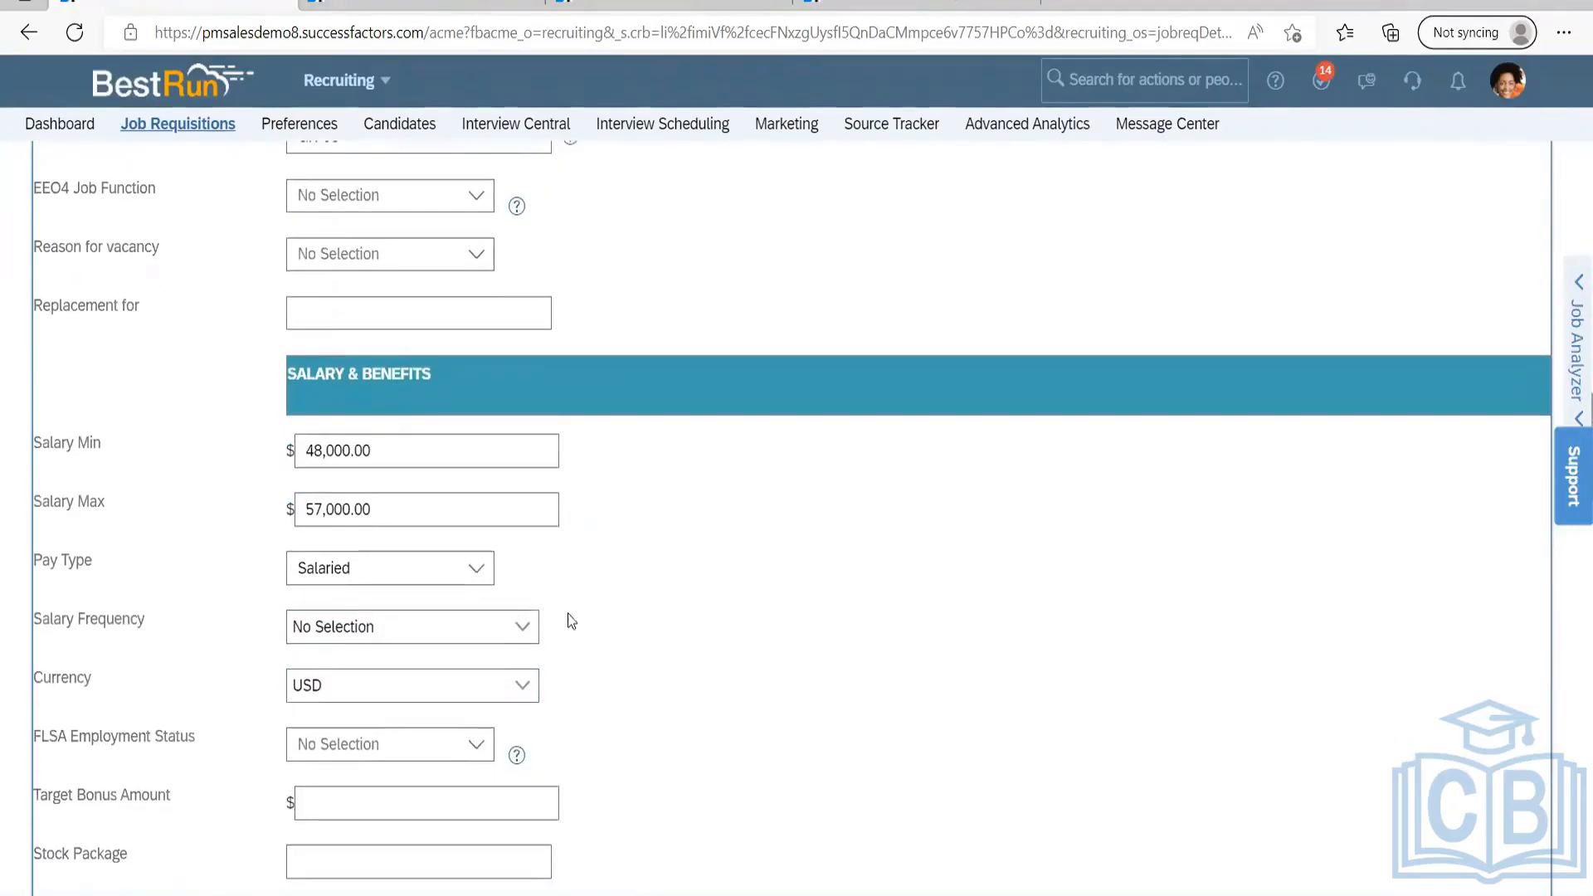
pyautogui.scroll(-8, 617, 604)
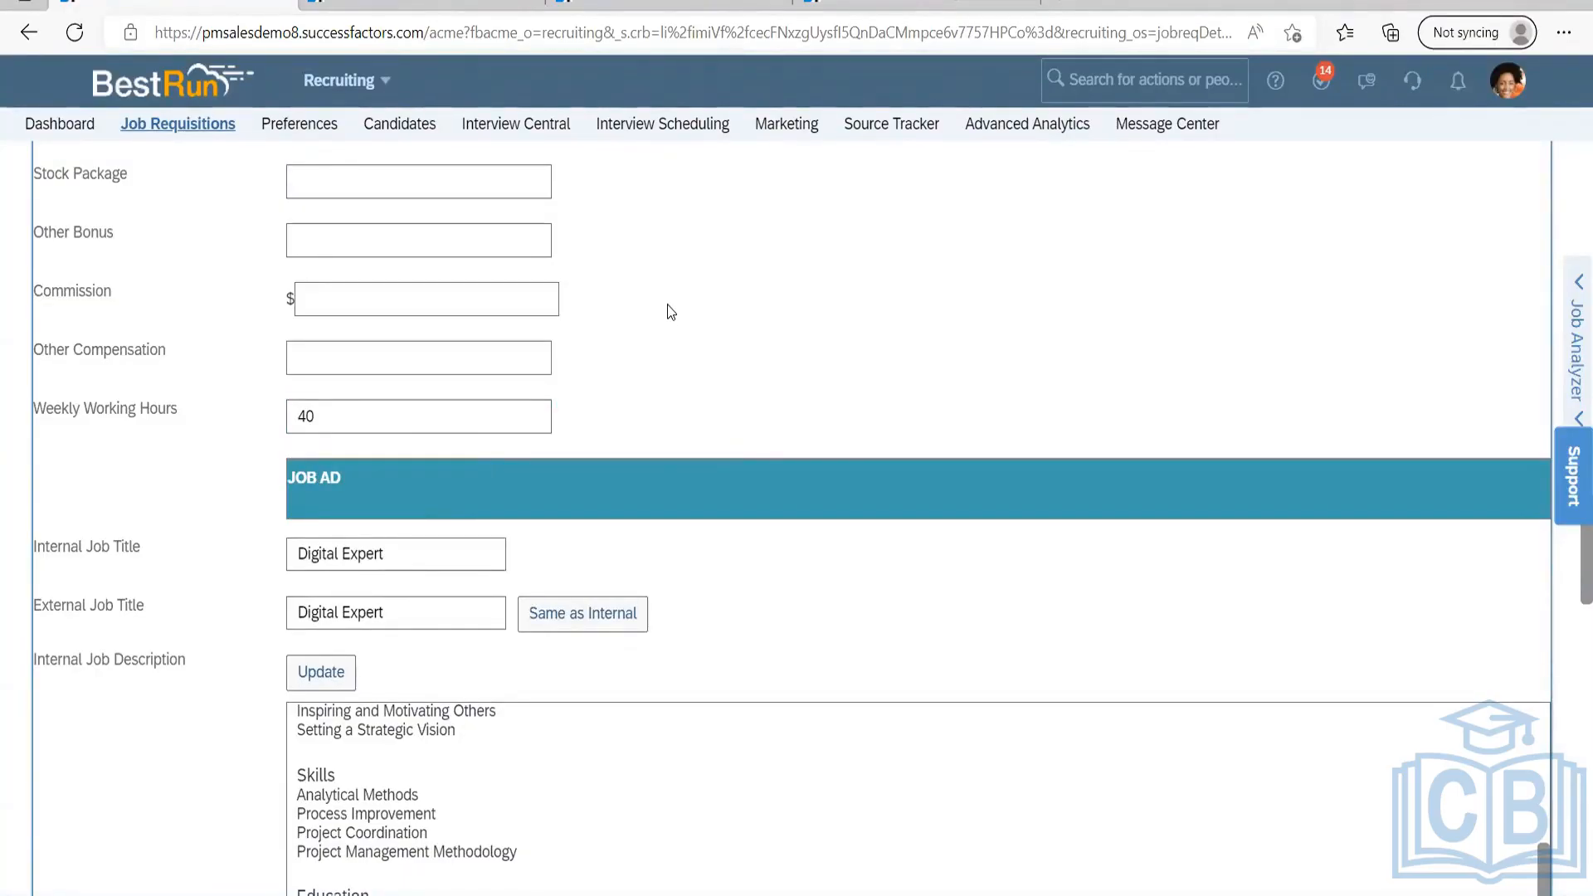
pyautogui.scroll(-20, 670, 309)
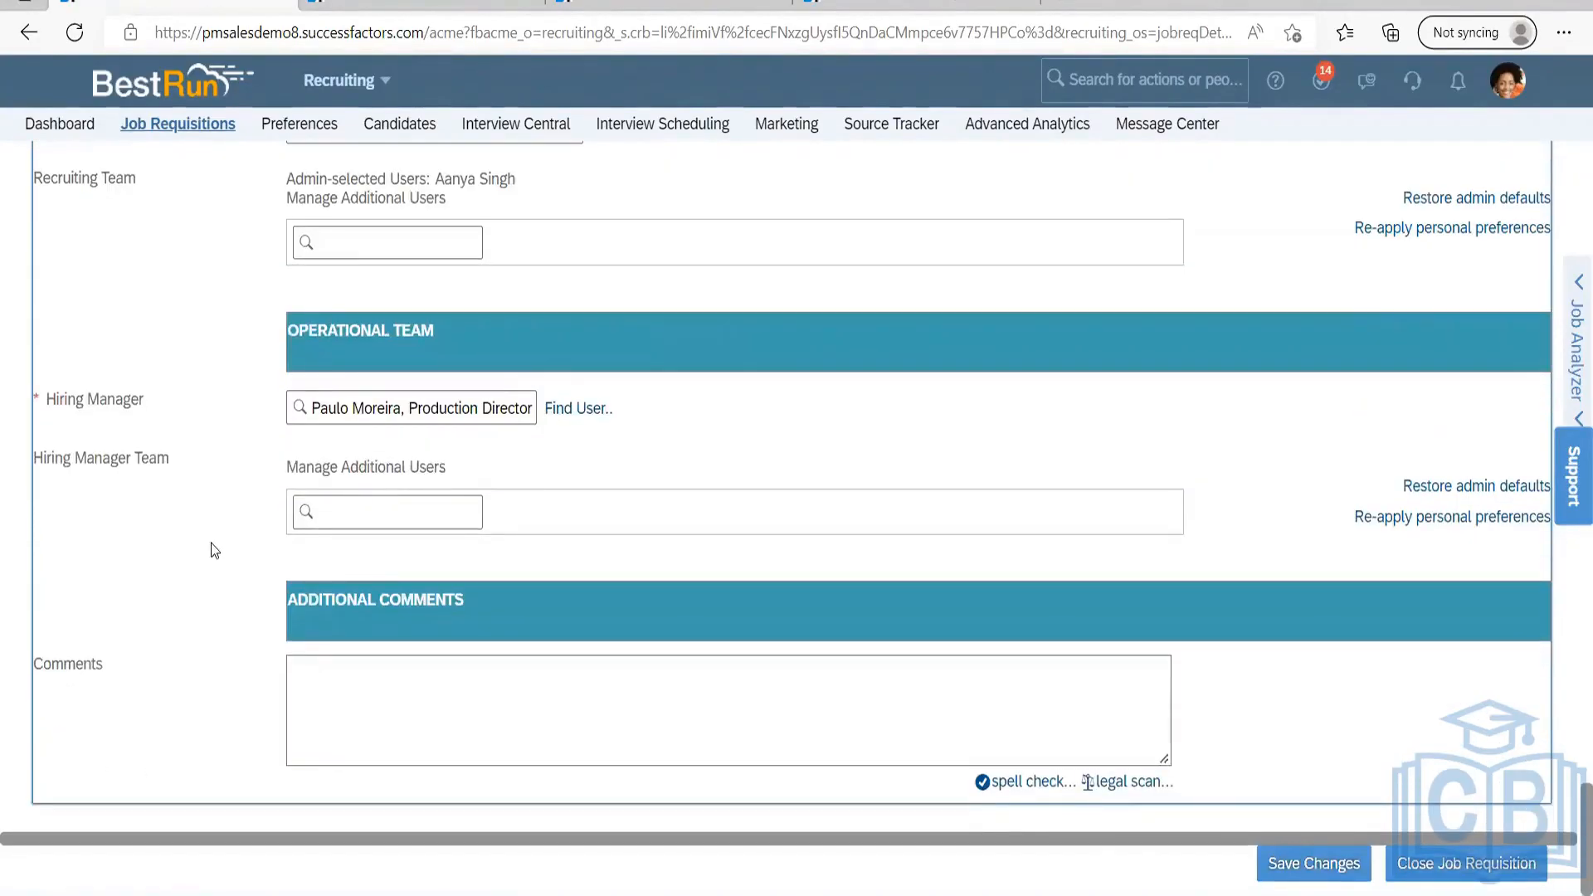
pyautogui.scroll(10, 250, 554)
pyautogui.scroll(20, 650, 465)
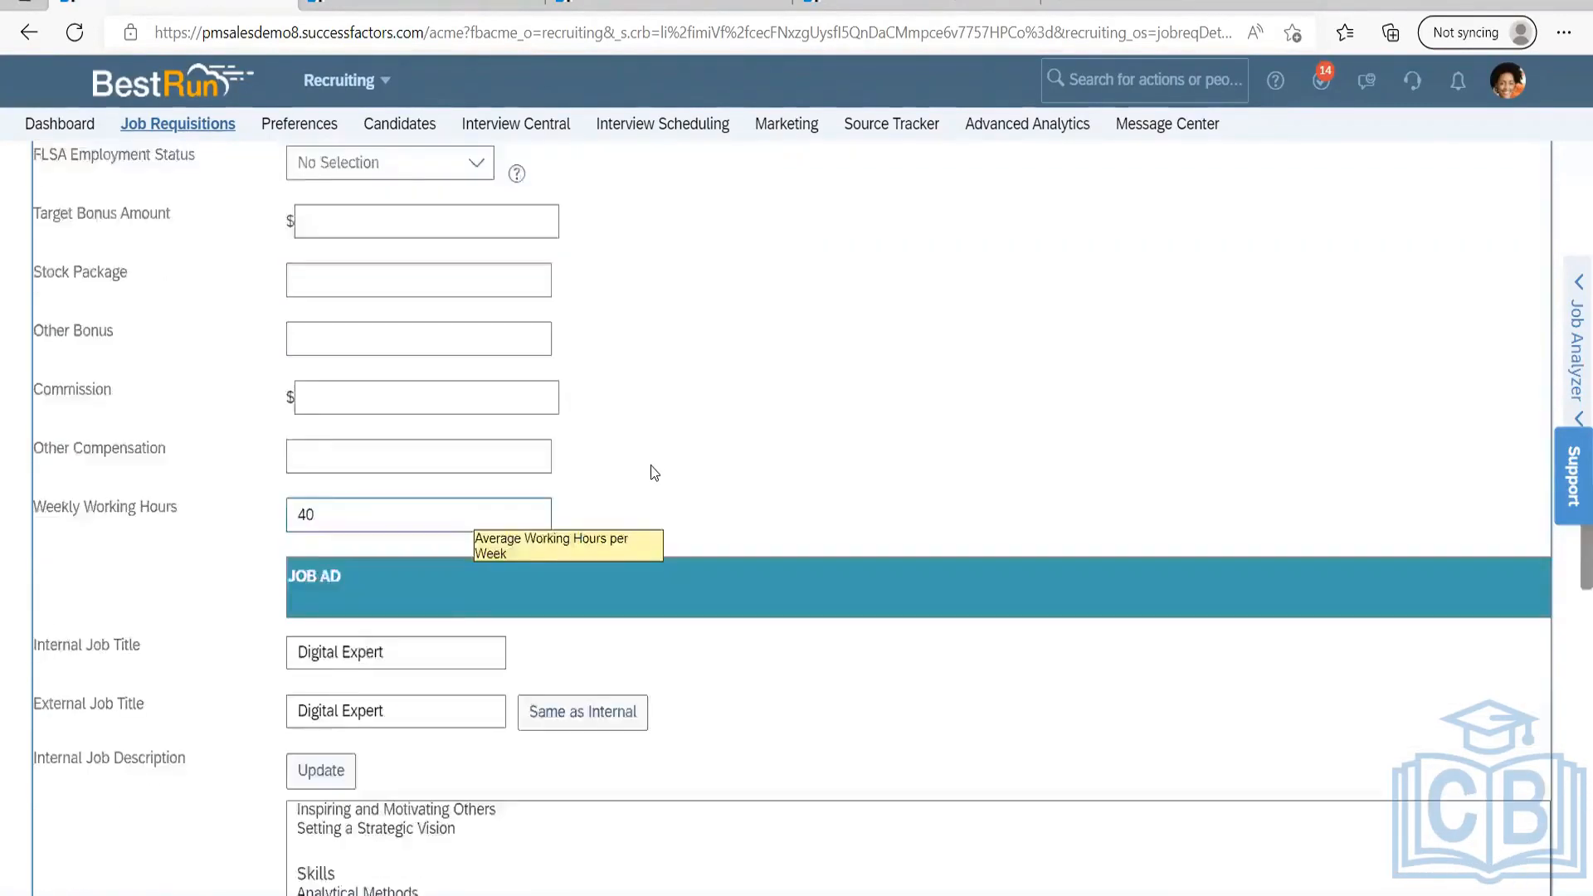
pyautogui.scroll(1, 650, 462)
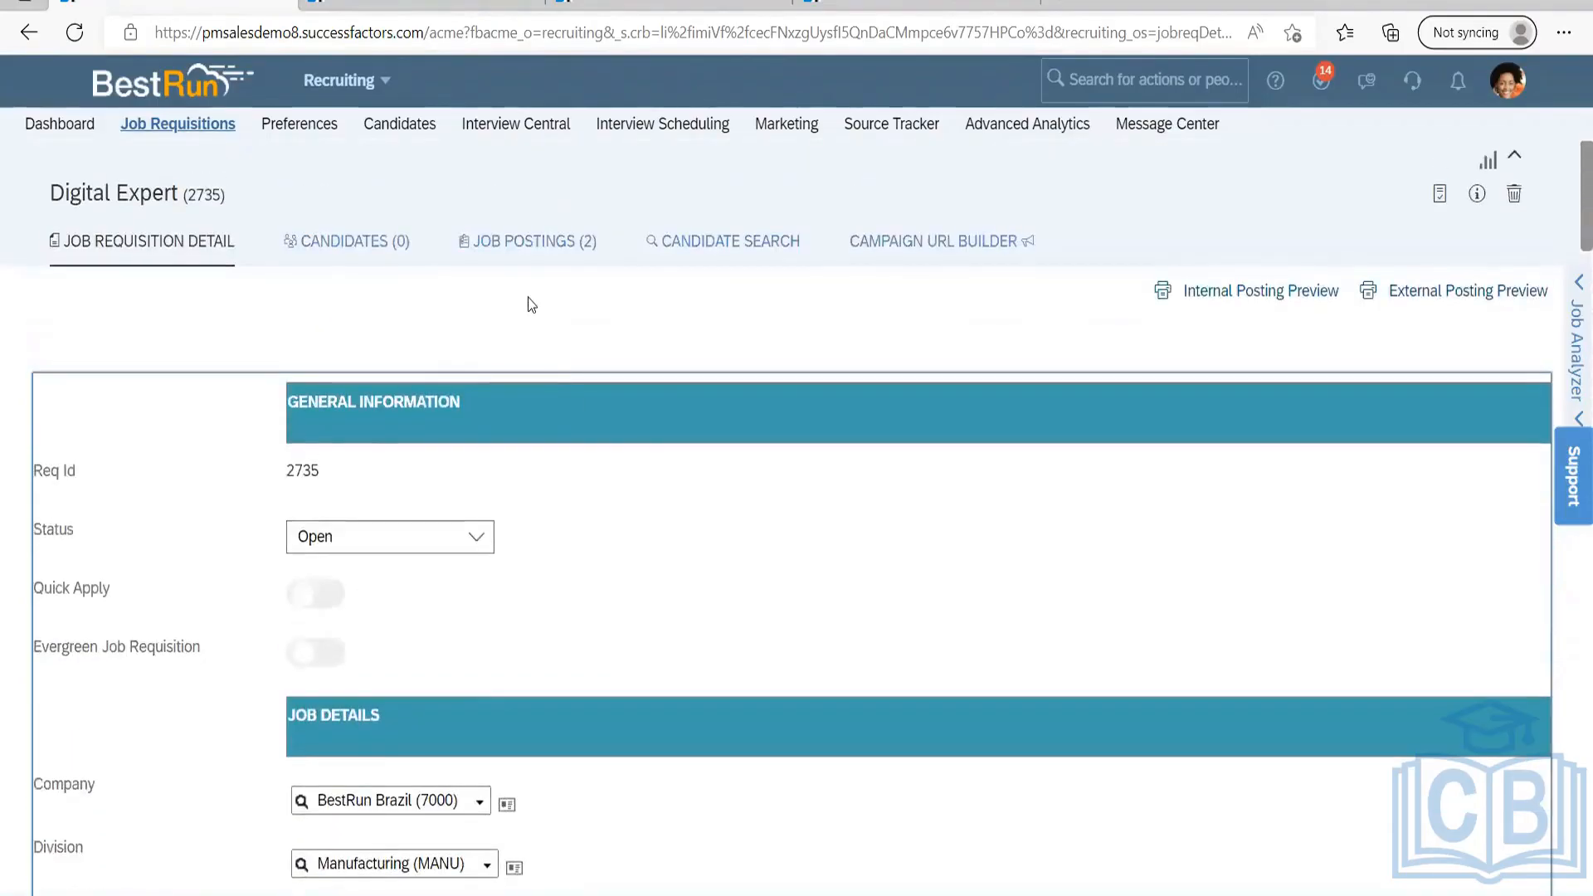
pyautogui.click(359, 14)
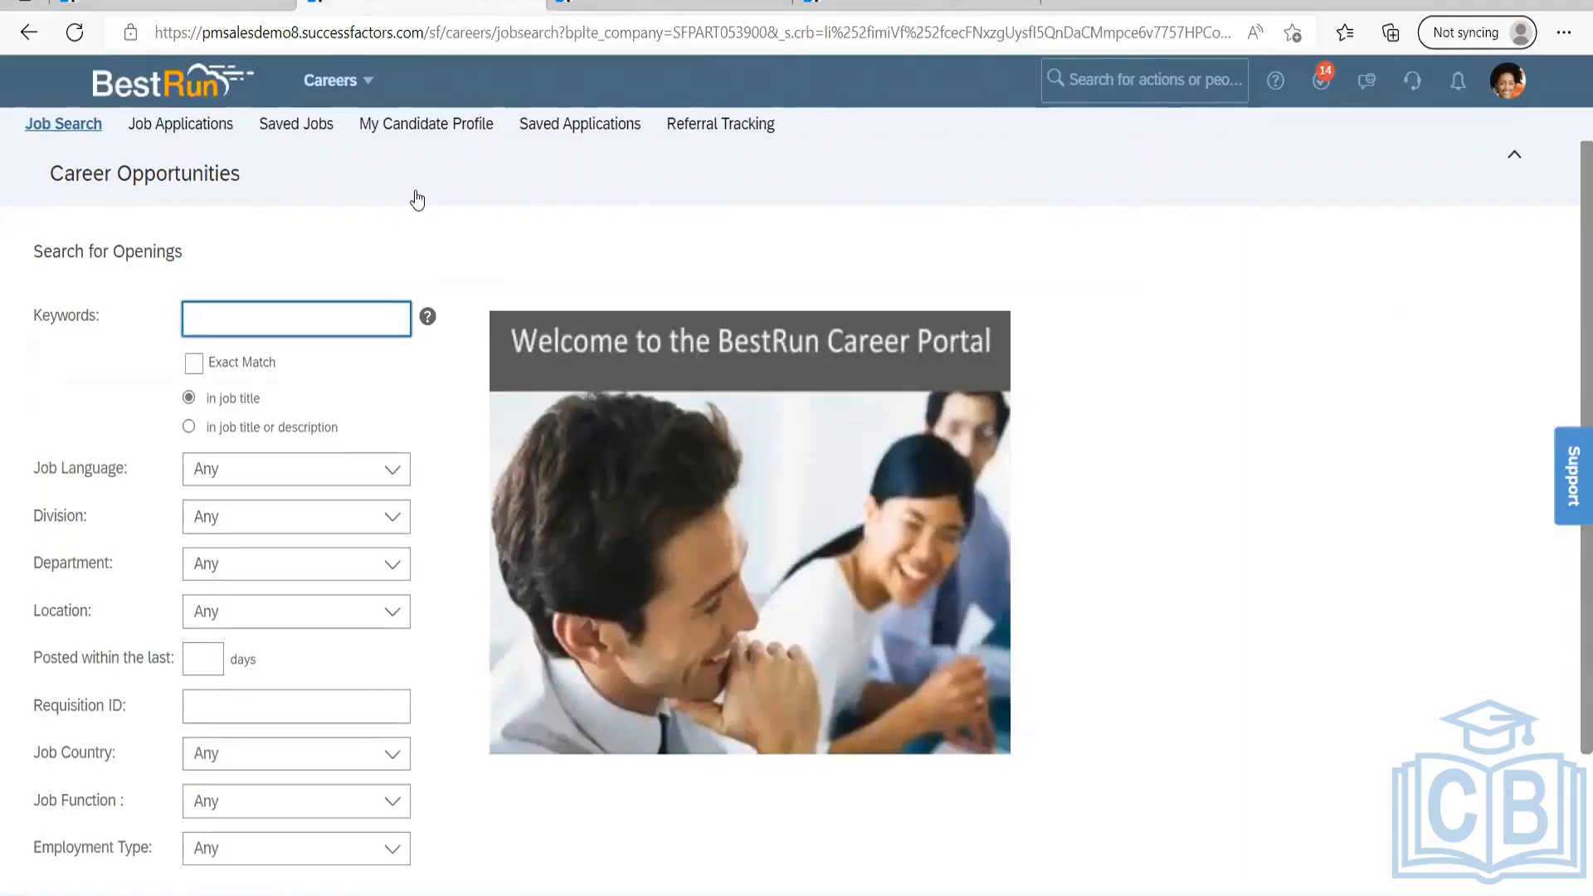
pyautogui.click(247, 4)
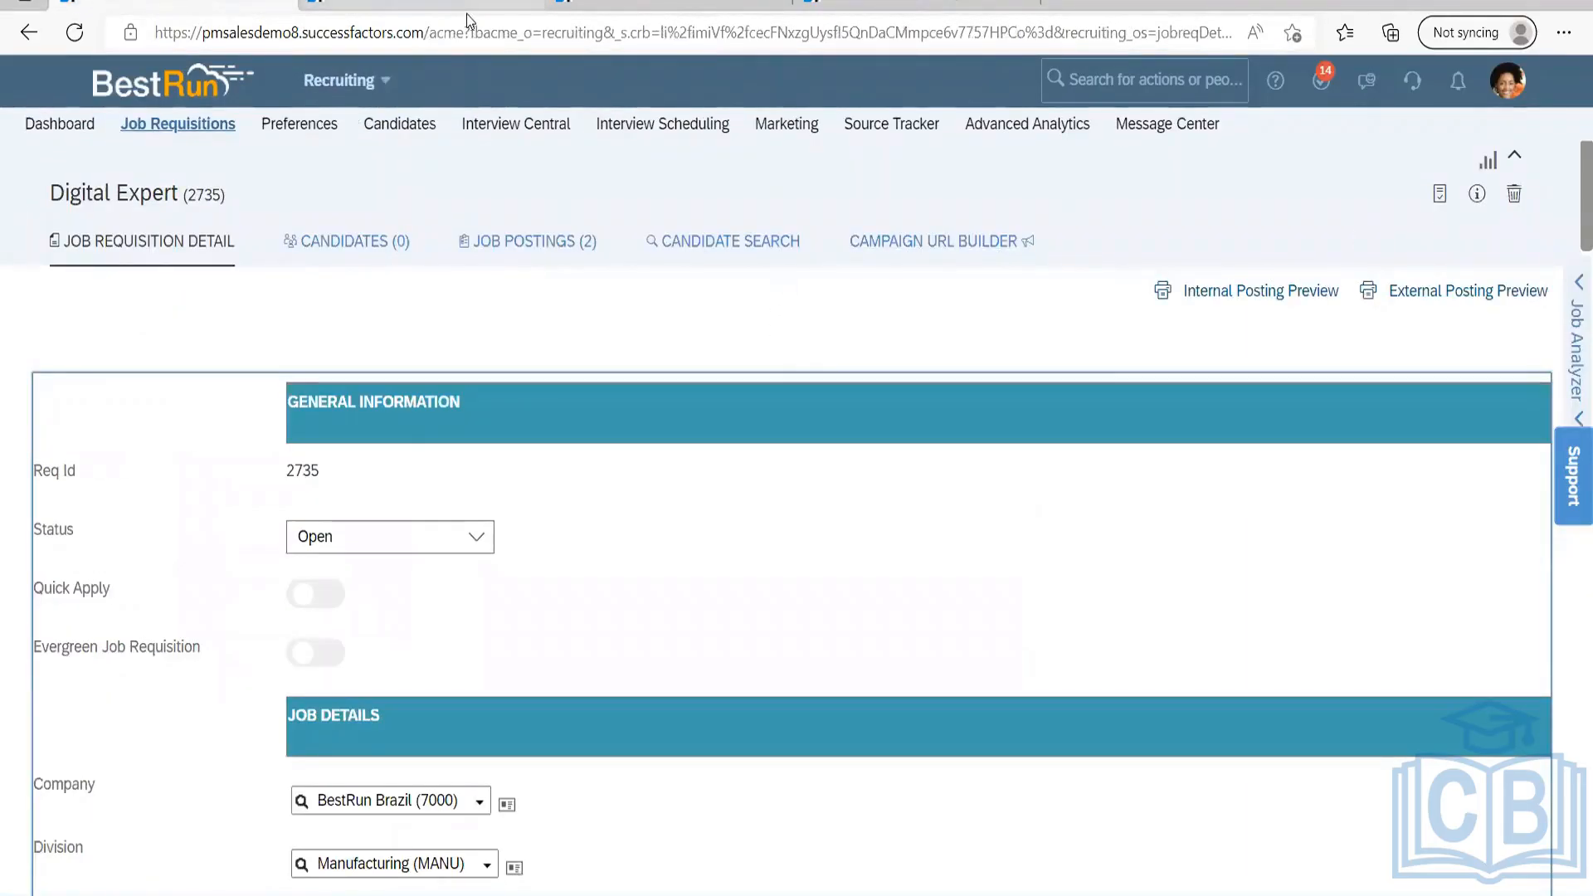
pyautogui.click(664, 5)
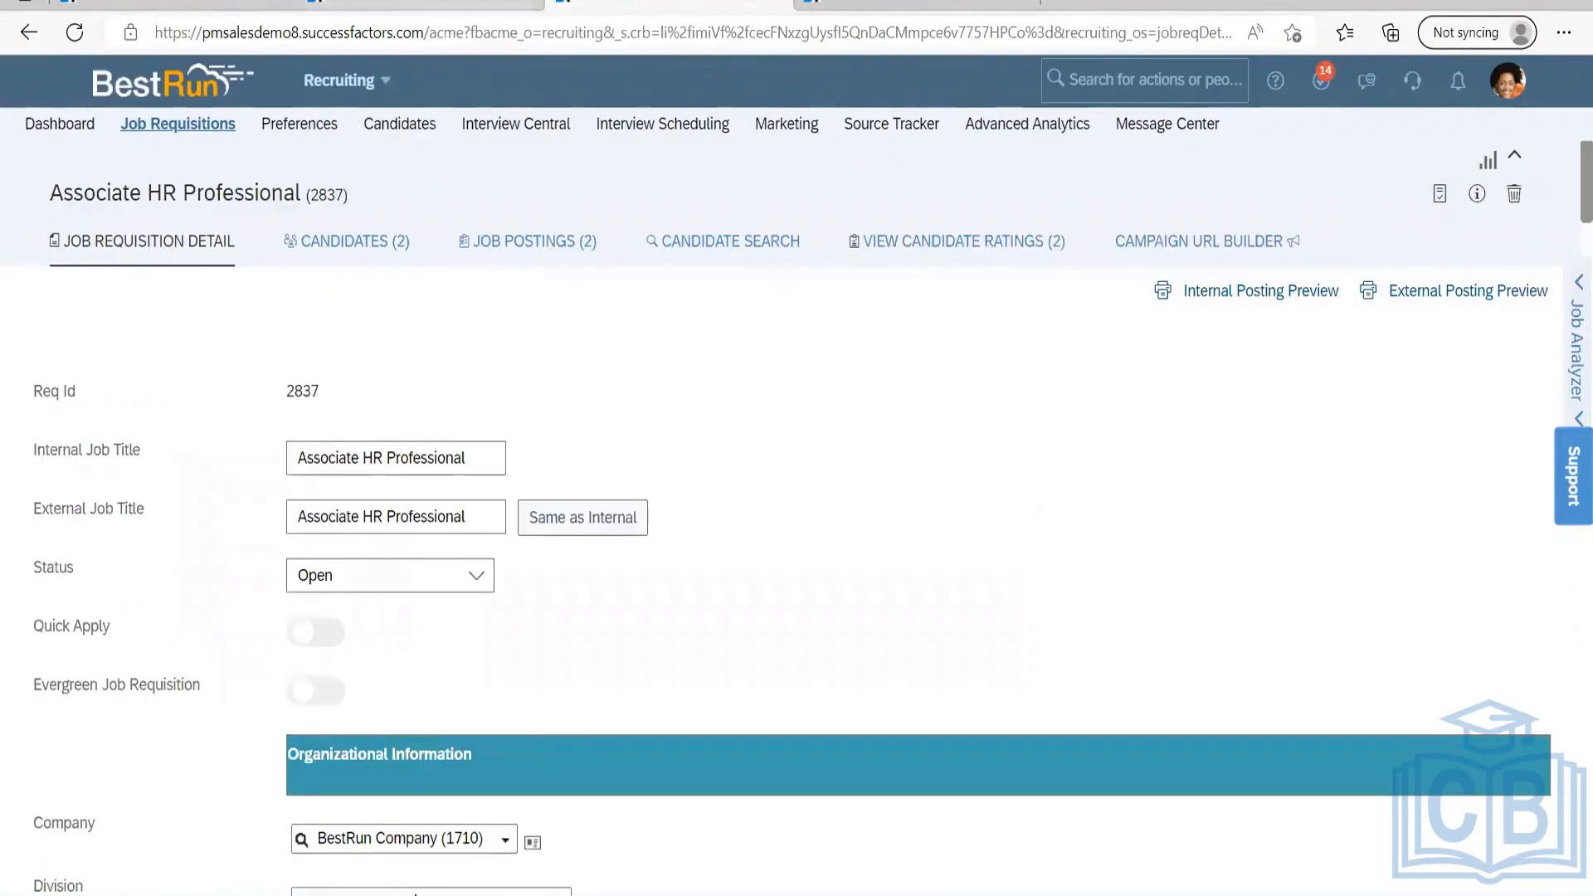
pyautogui.click(247, 4)
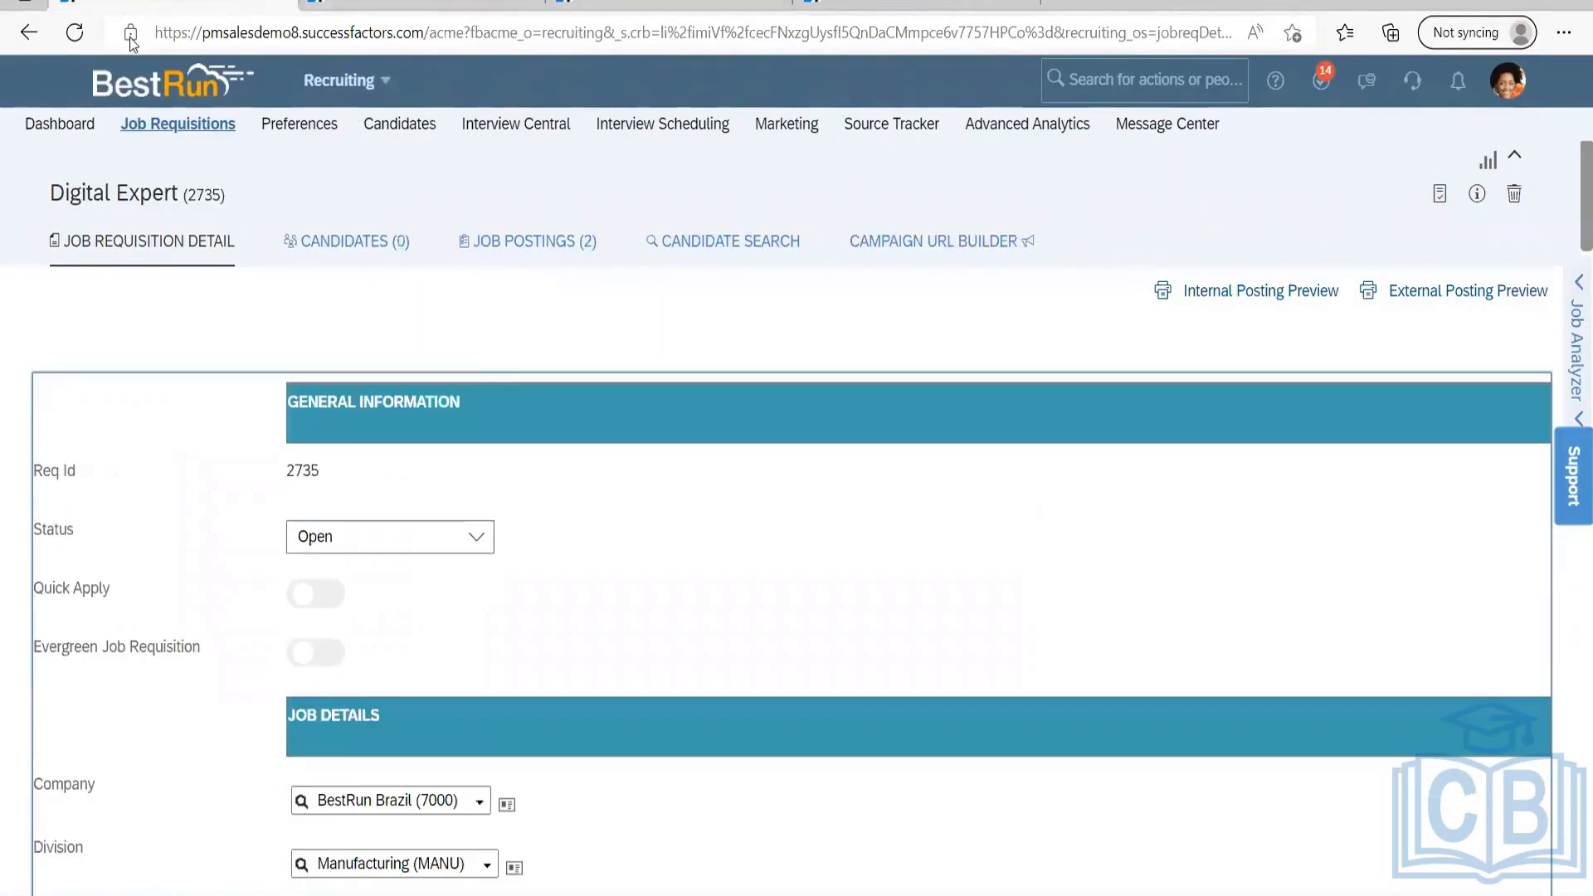
# Switch from the careers job search page to the Recruiting module and open the Production Director job requisition.
pyautogui.click(398, 5)
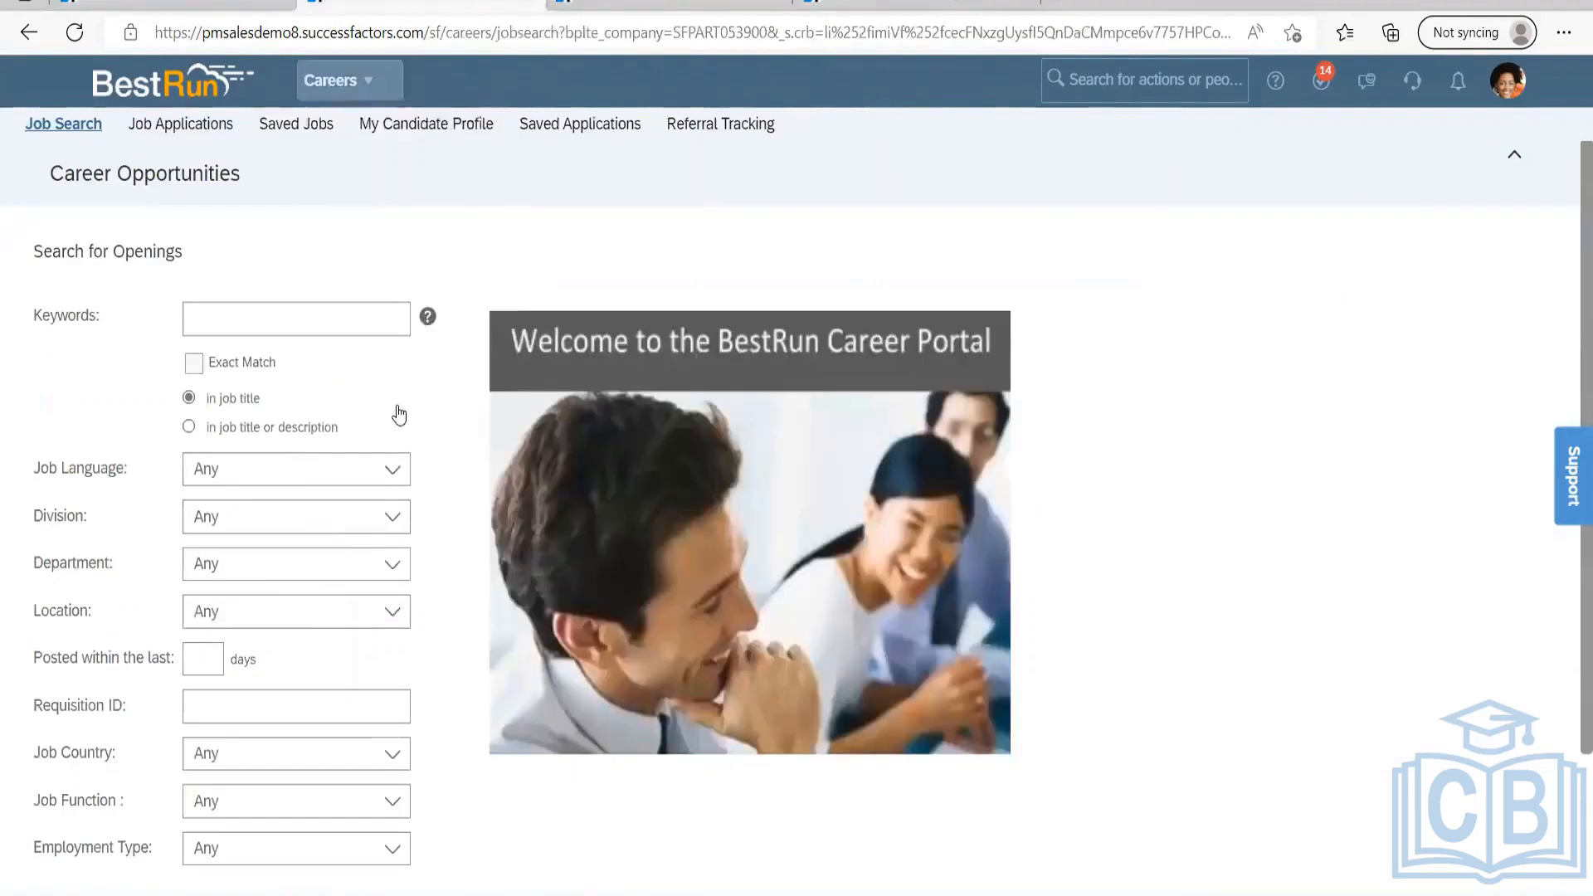
pyautogui.click(332, 80)
pyautogui.click(380, 386)
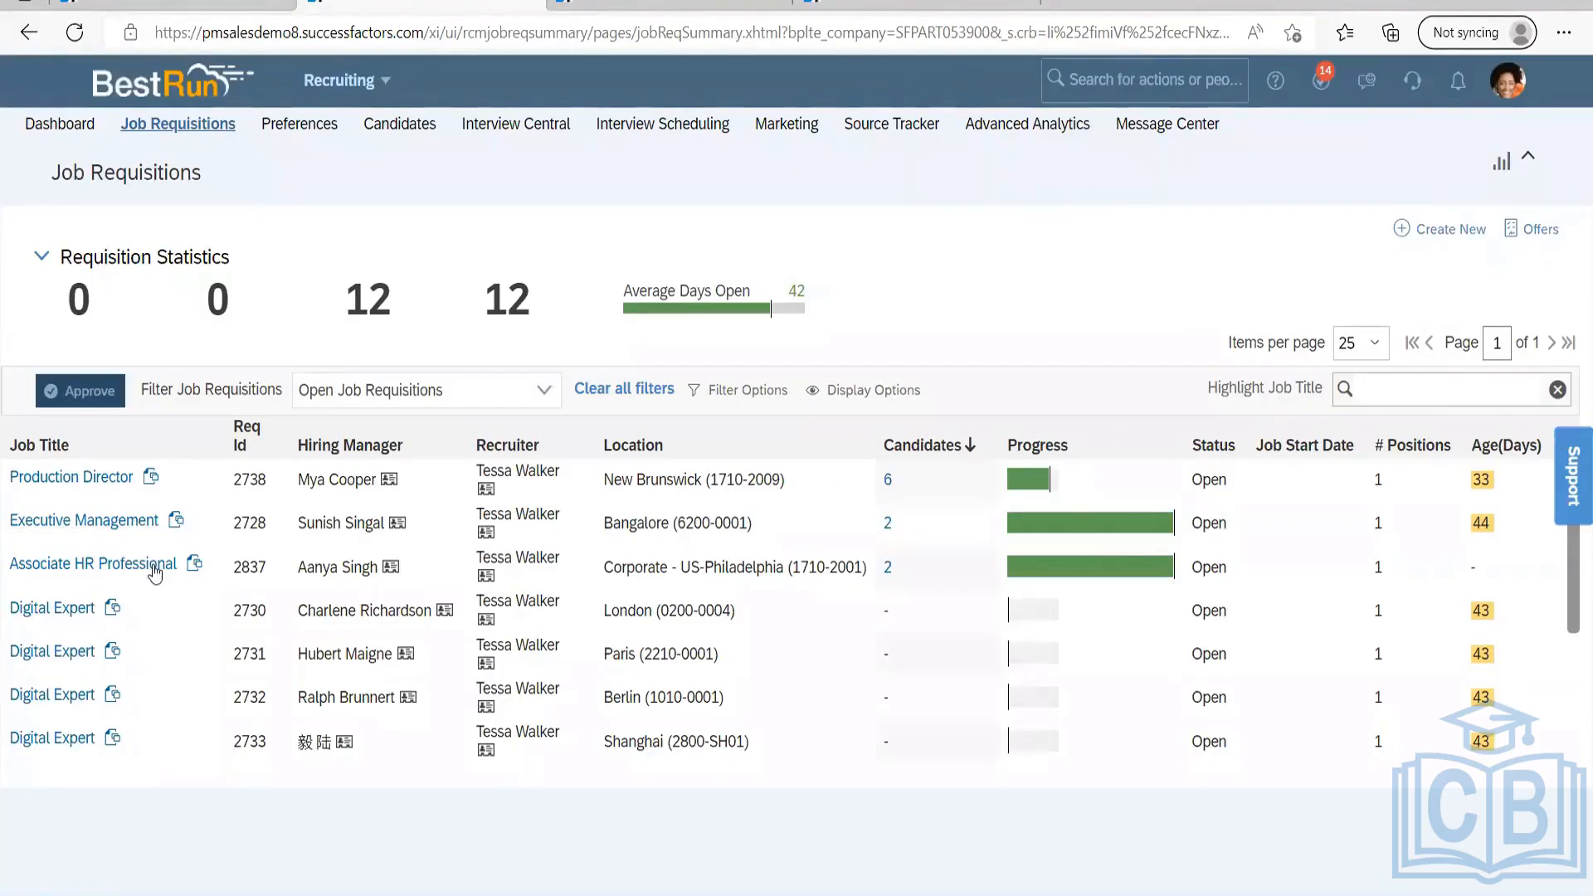
pyautogui.click(103, 491)
pyautogui.click(108, 509)
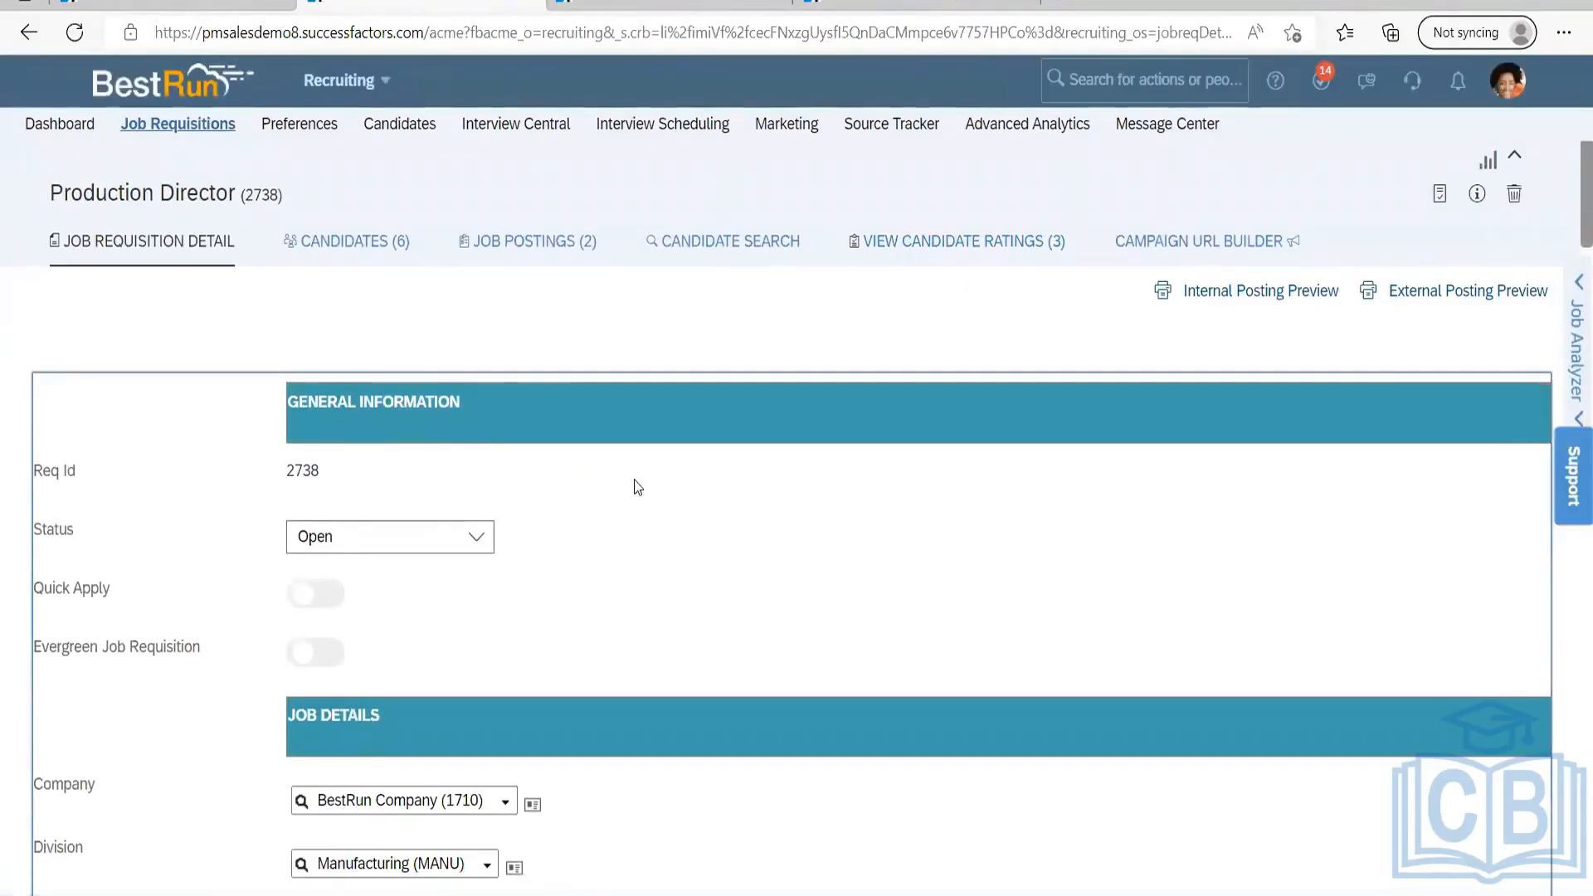
# Review the Production Director requisition's position, salary, posting language and questionnaire sections, and save the requisition's changes.
pyautogui.scroll(-20, 648, 470)
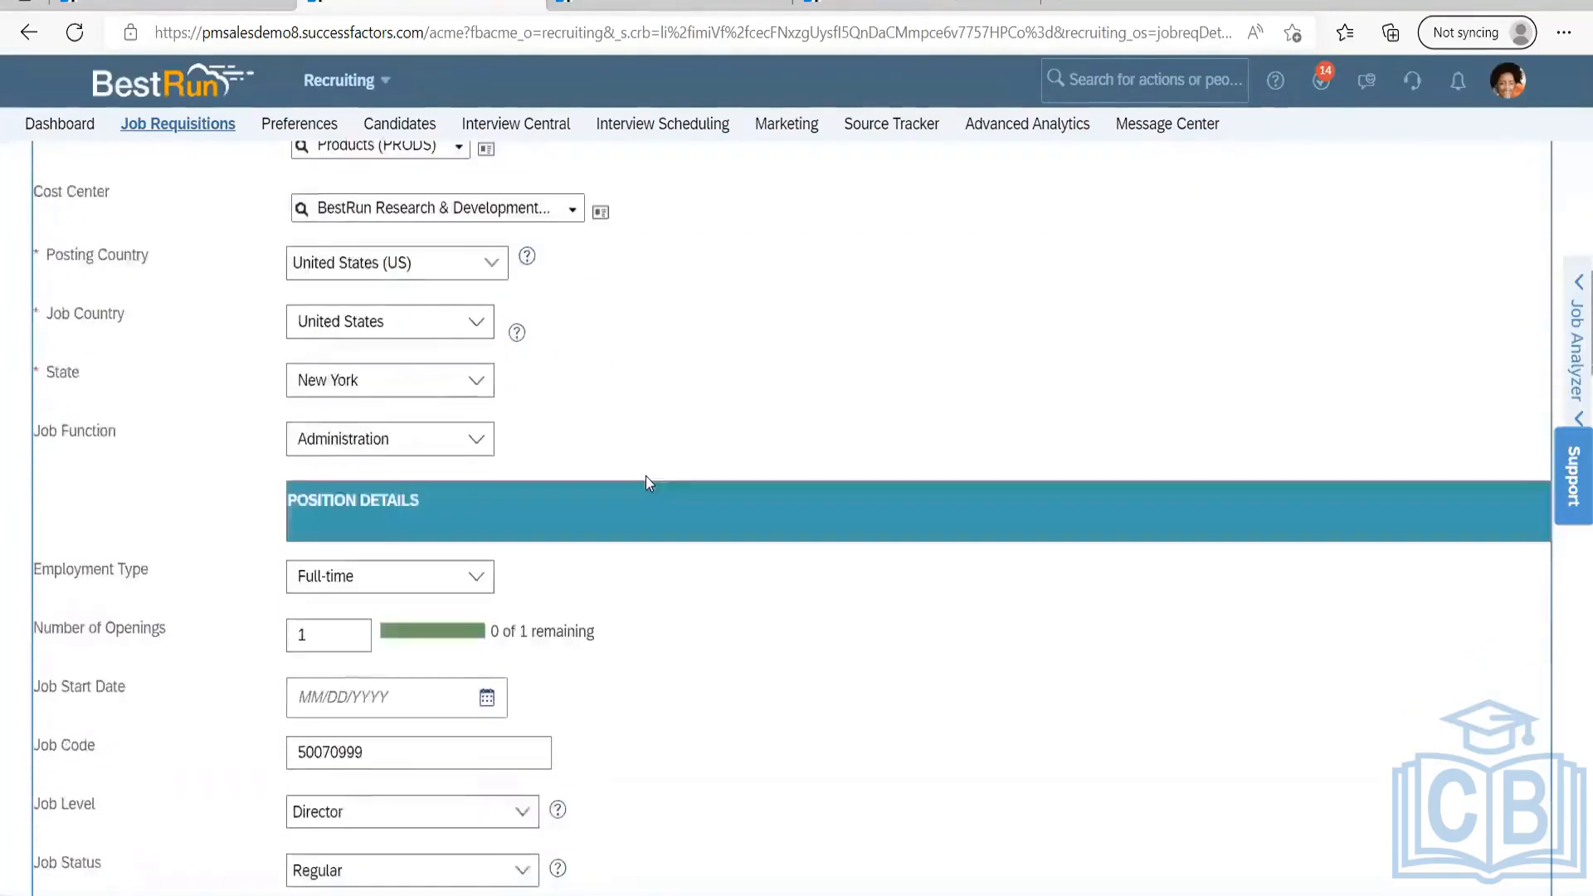
pyautogui.scroll(-5, 637, 503)
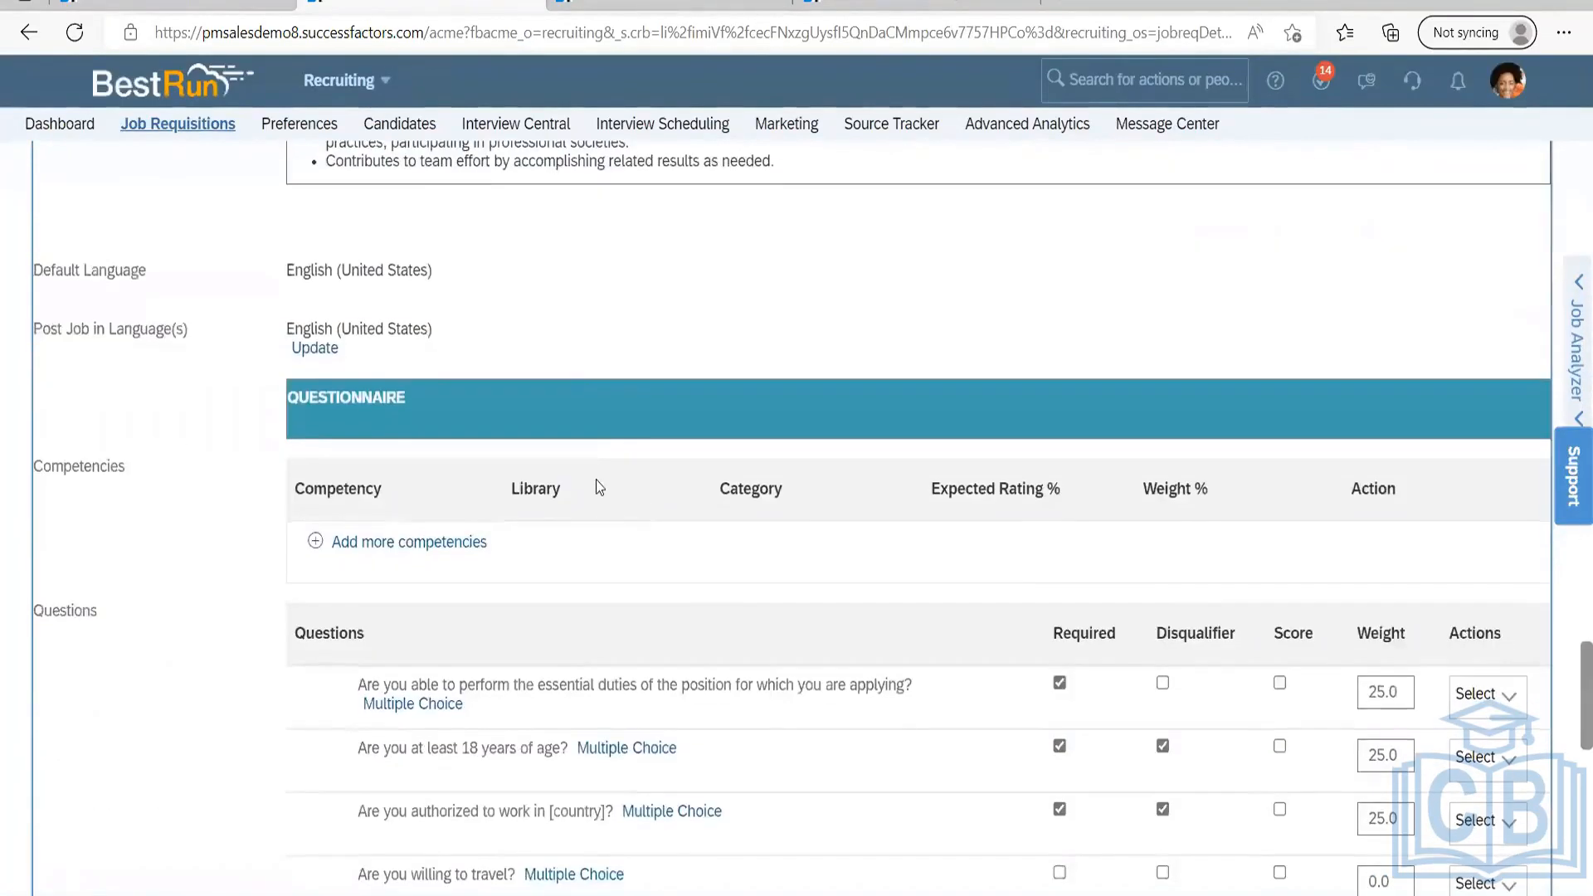
pyautogui.scroll(1, 425, 332)
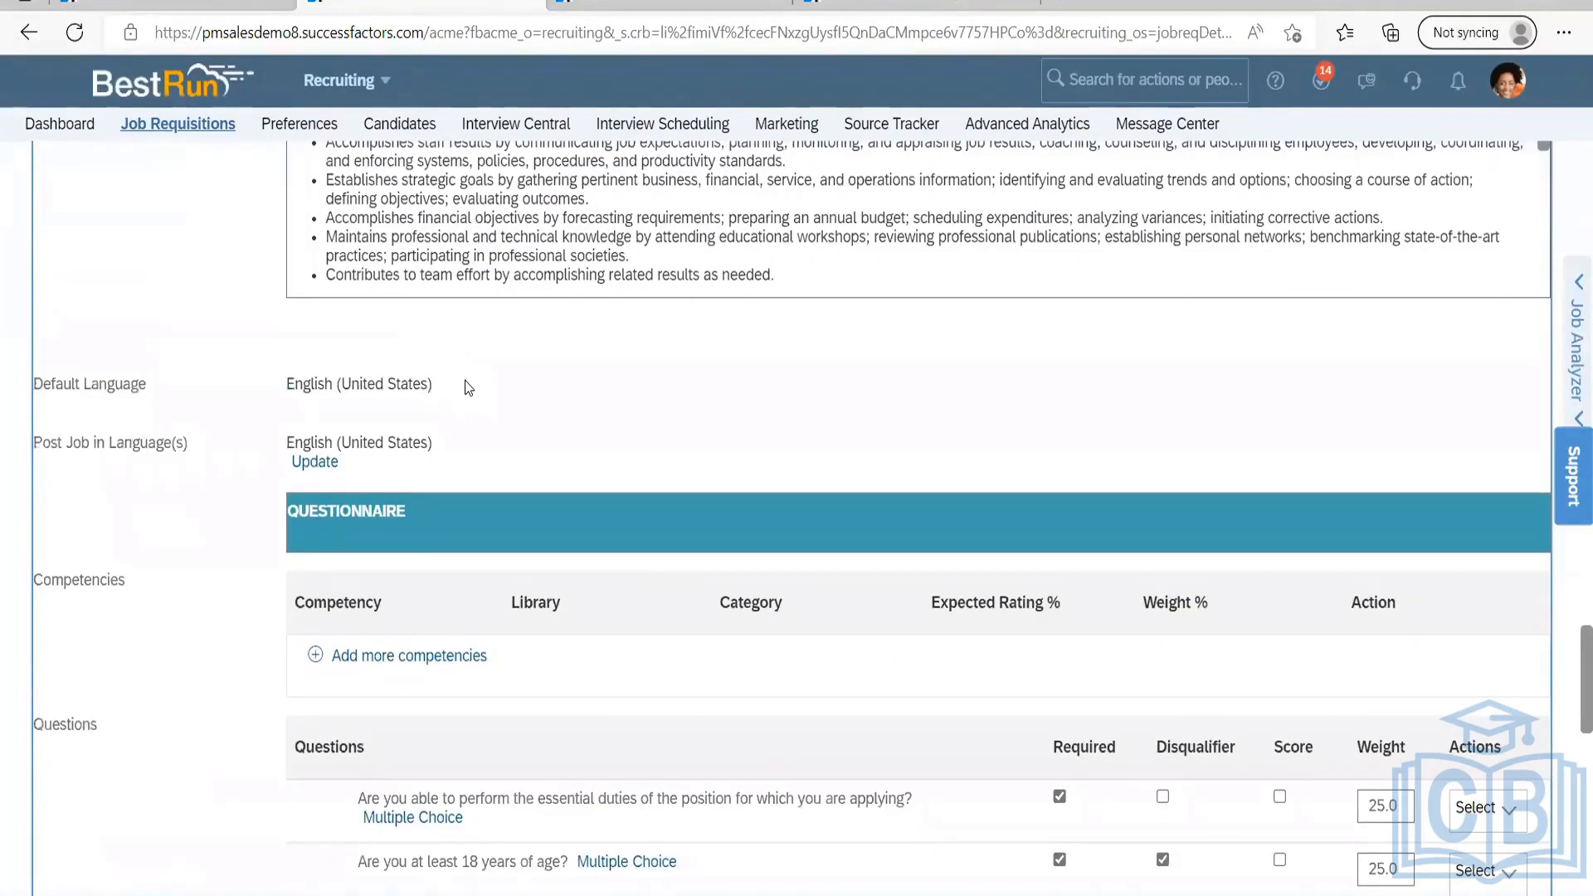
pyautogui.scroll(1, 91, 520)
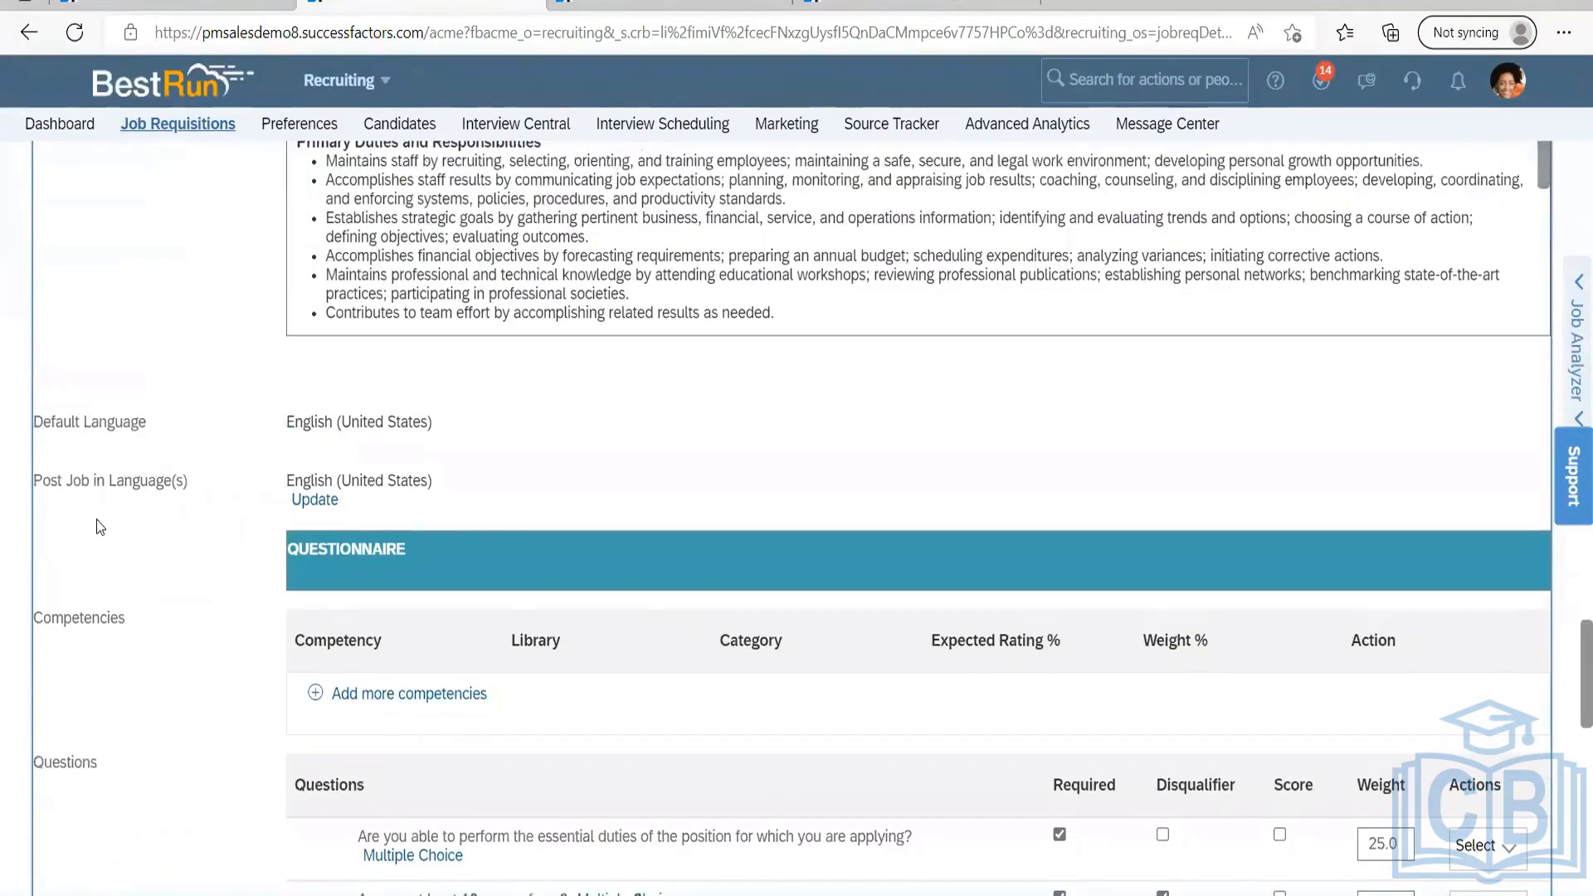
pyautogui.scroll(15, 96, 520)
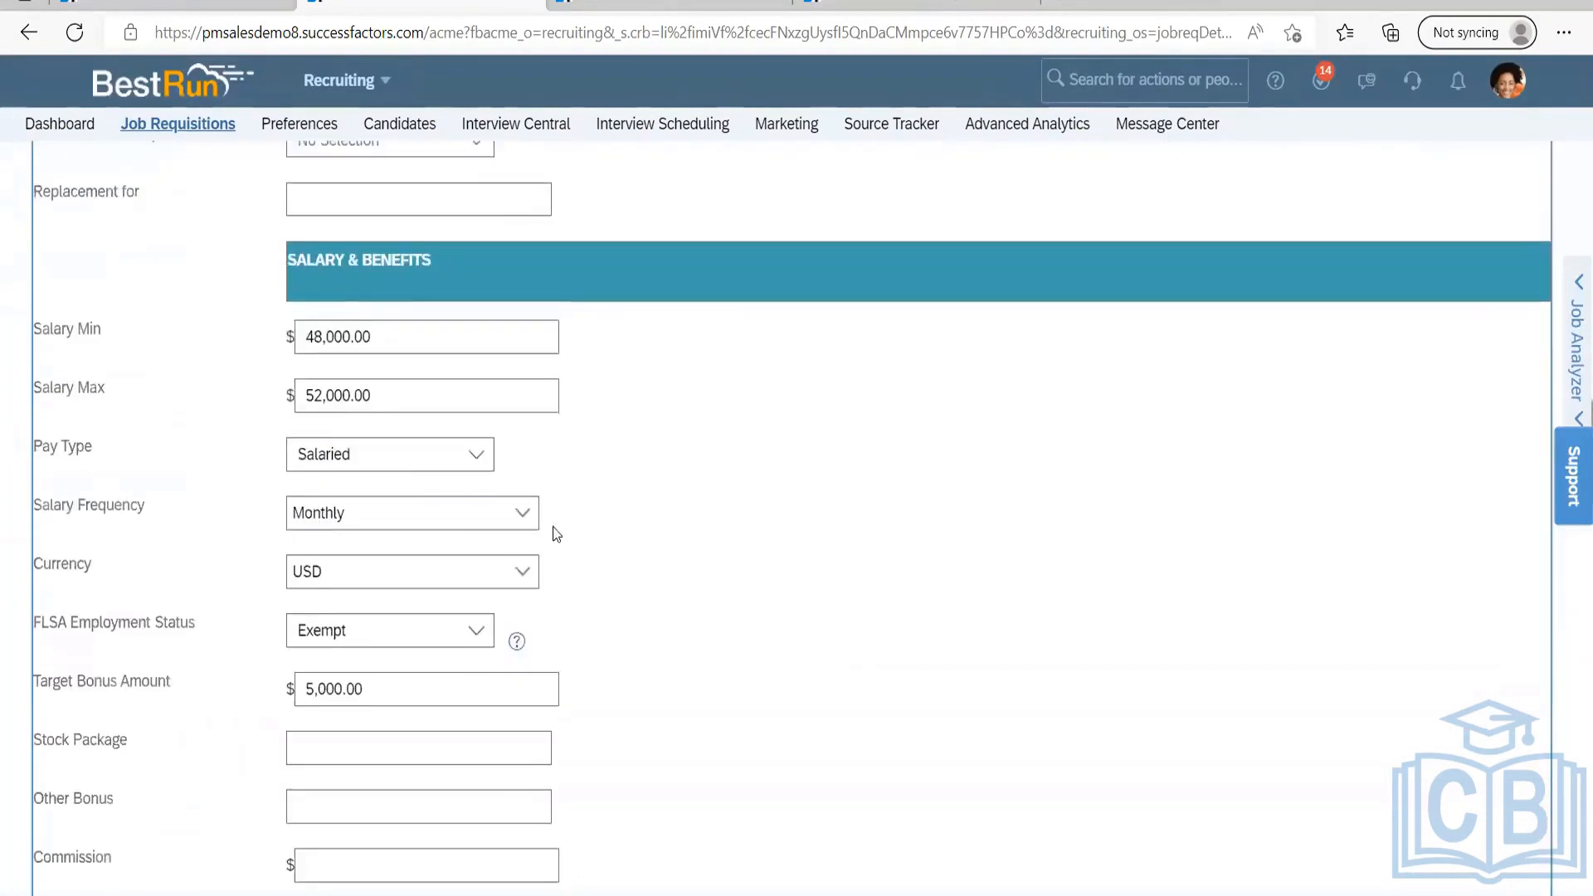
pyautogui.scroll(-20, 380, 514)
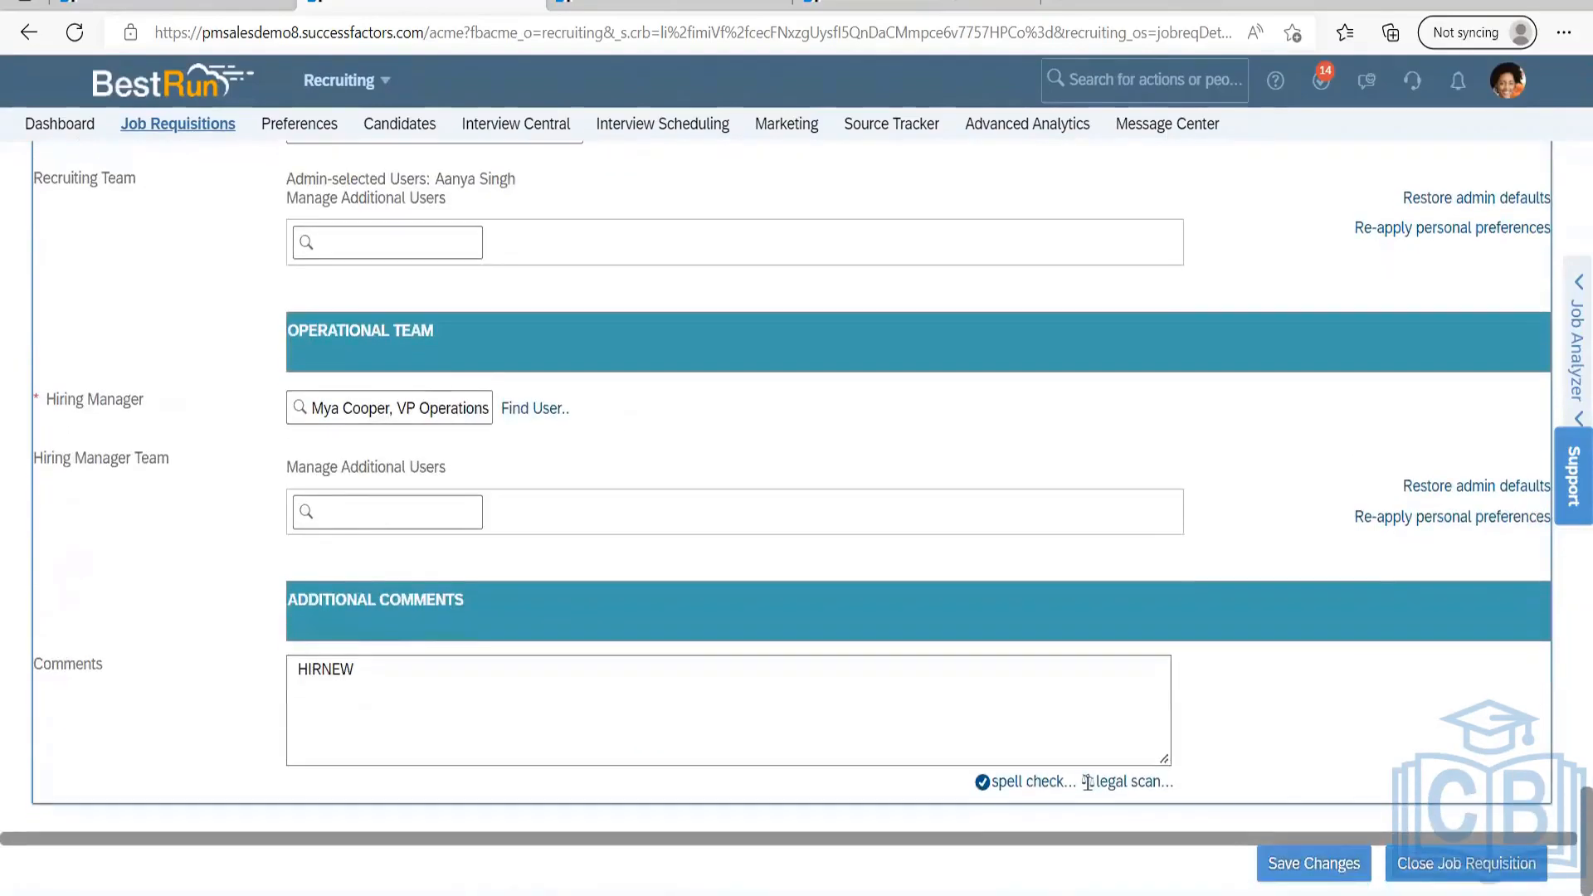
pyautogui.click(1314, 863)
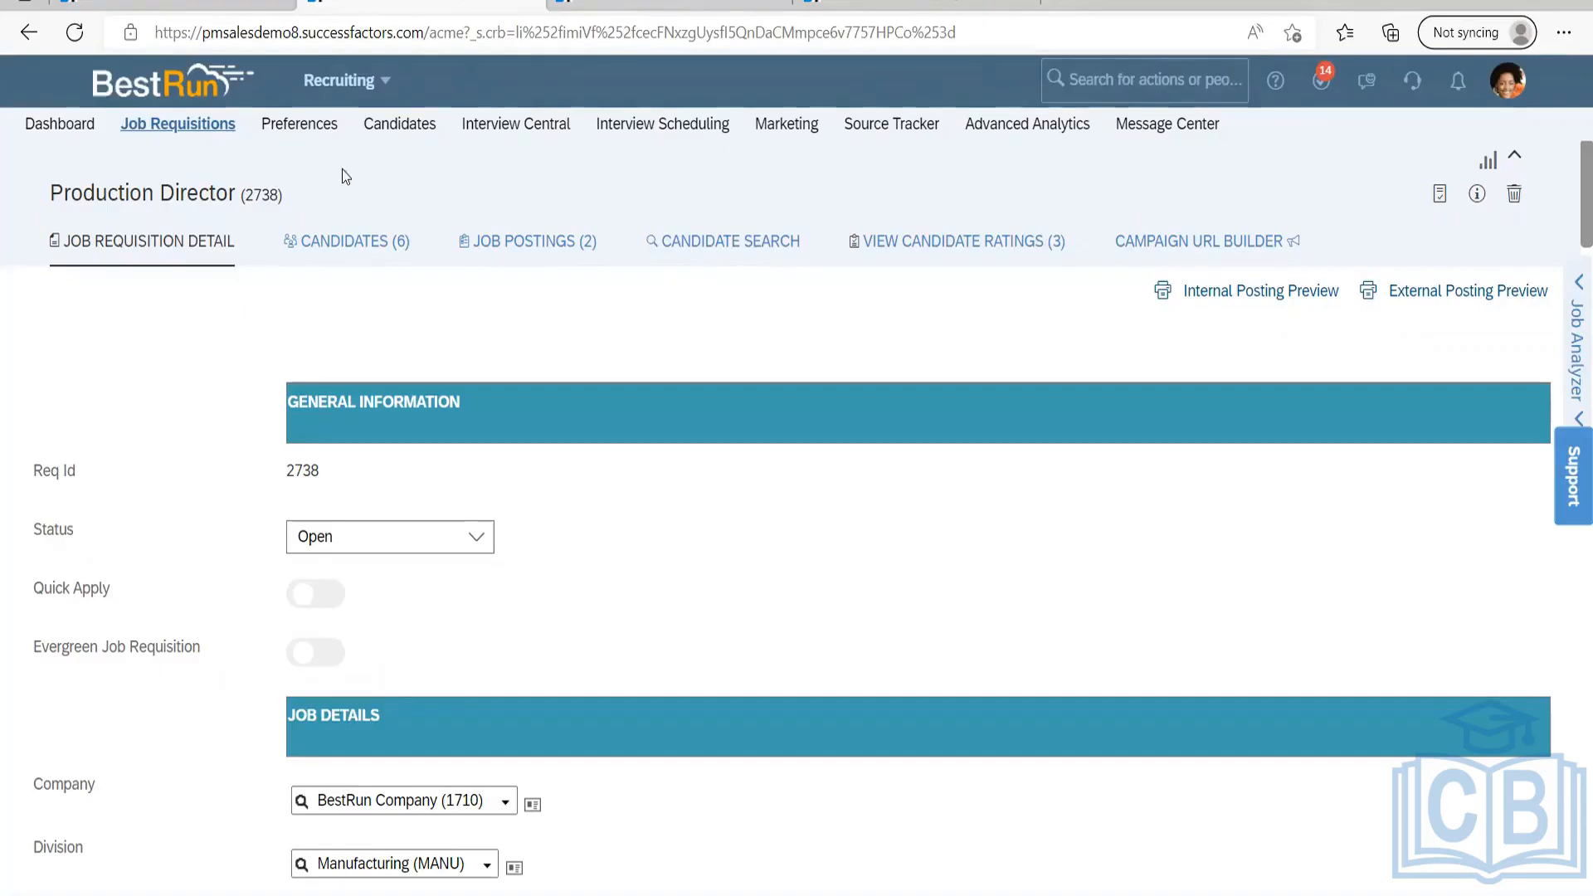
# Examine the job details and position details of the Production Director requisition, including location, country, job function and job level.
pyautogui.scroll(-9, 566, 579)
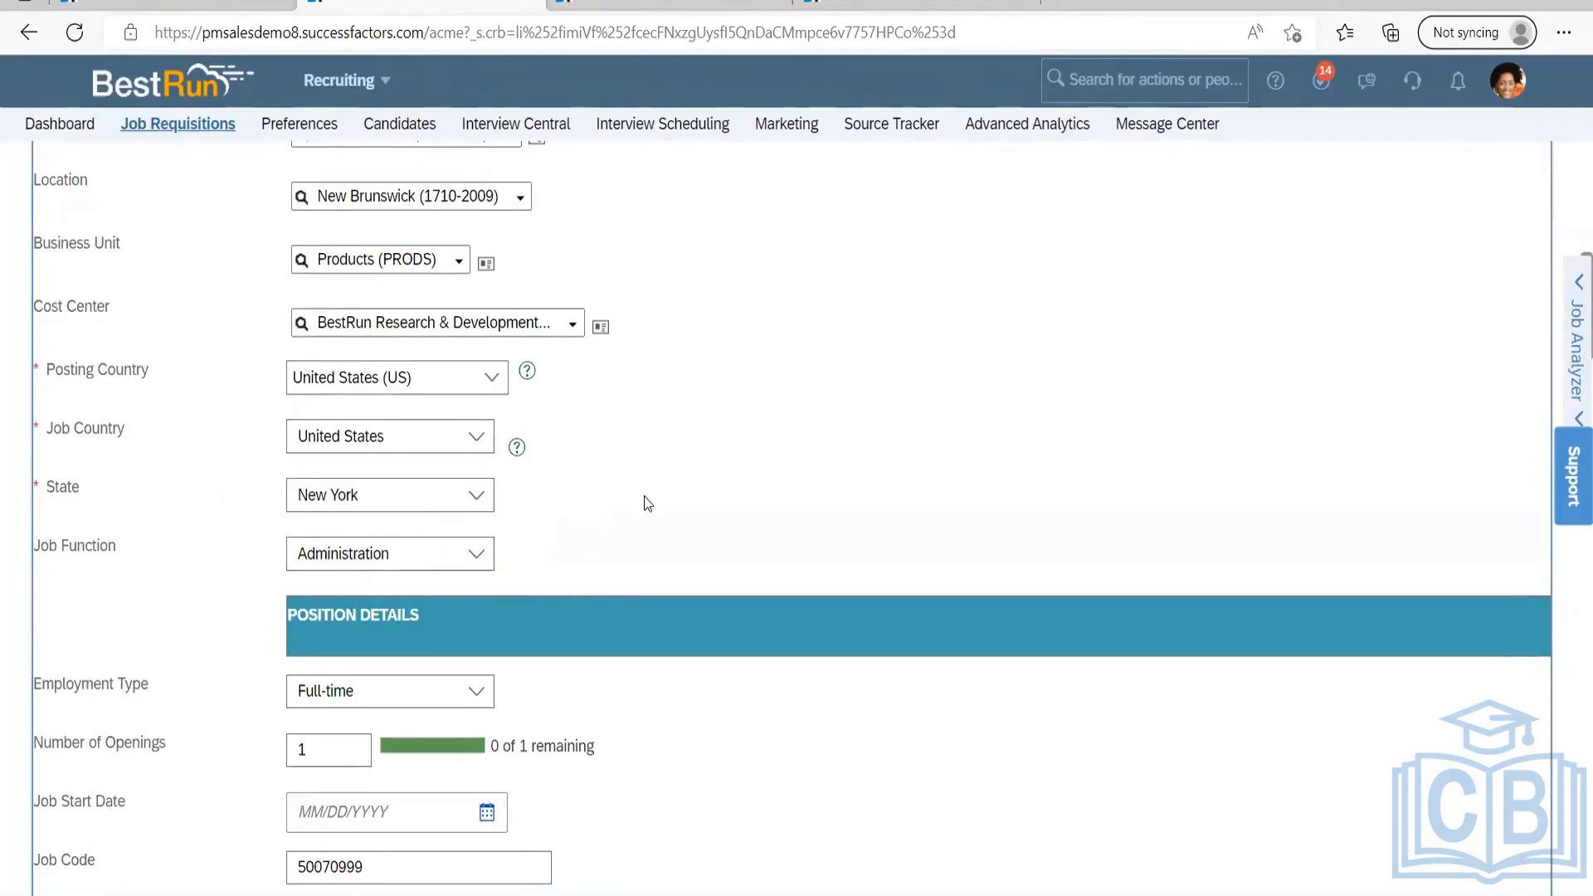
pyautogui.scroll(-5, 662, 485)
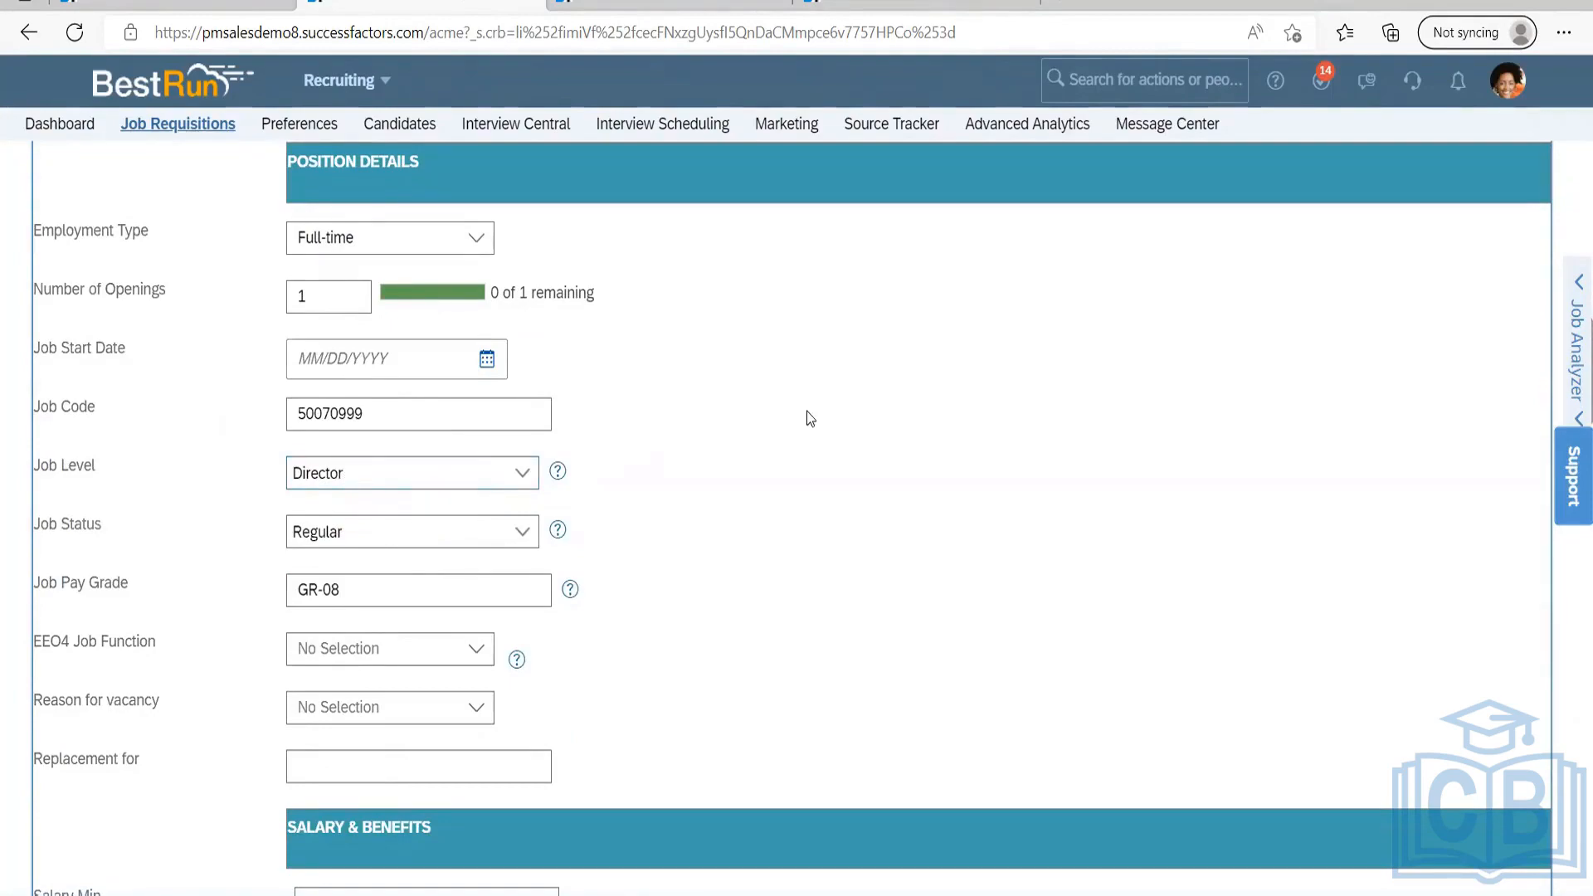
pyautogui.scroll(20, 829, 431)
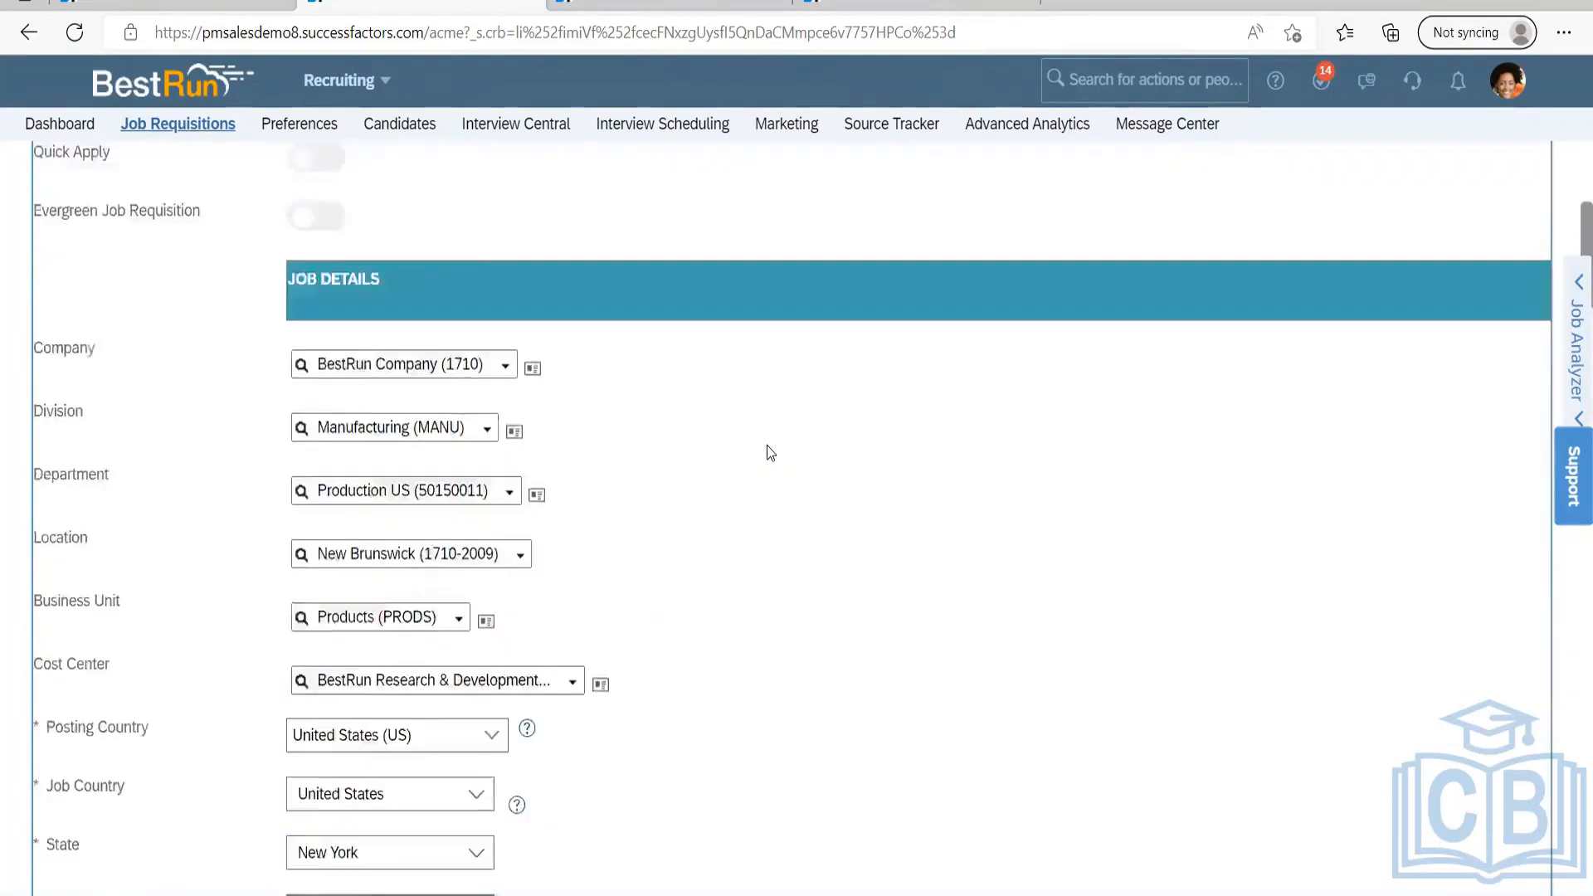
pyautogui.scroll(-4, 531, 631)
pyautogui.scroll(-4, 498, 664)
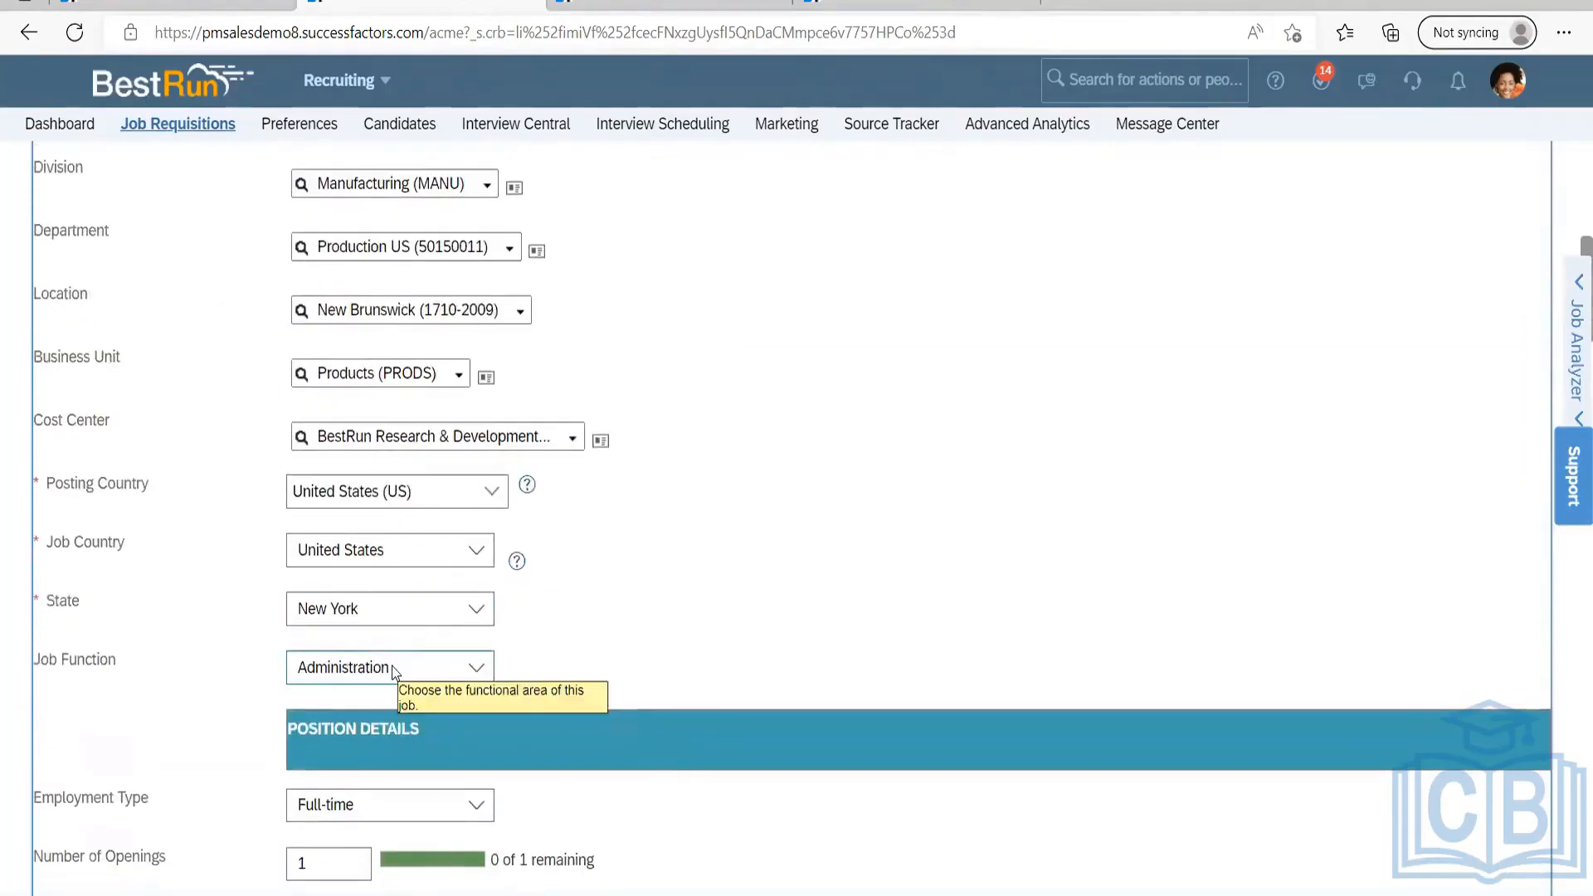
pyautogui.scroll(-2, 380, 799)
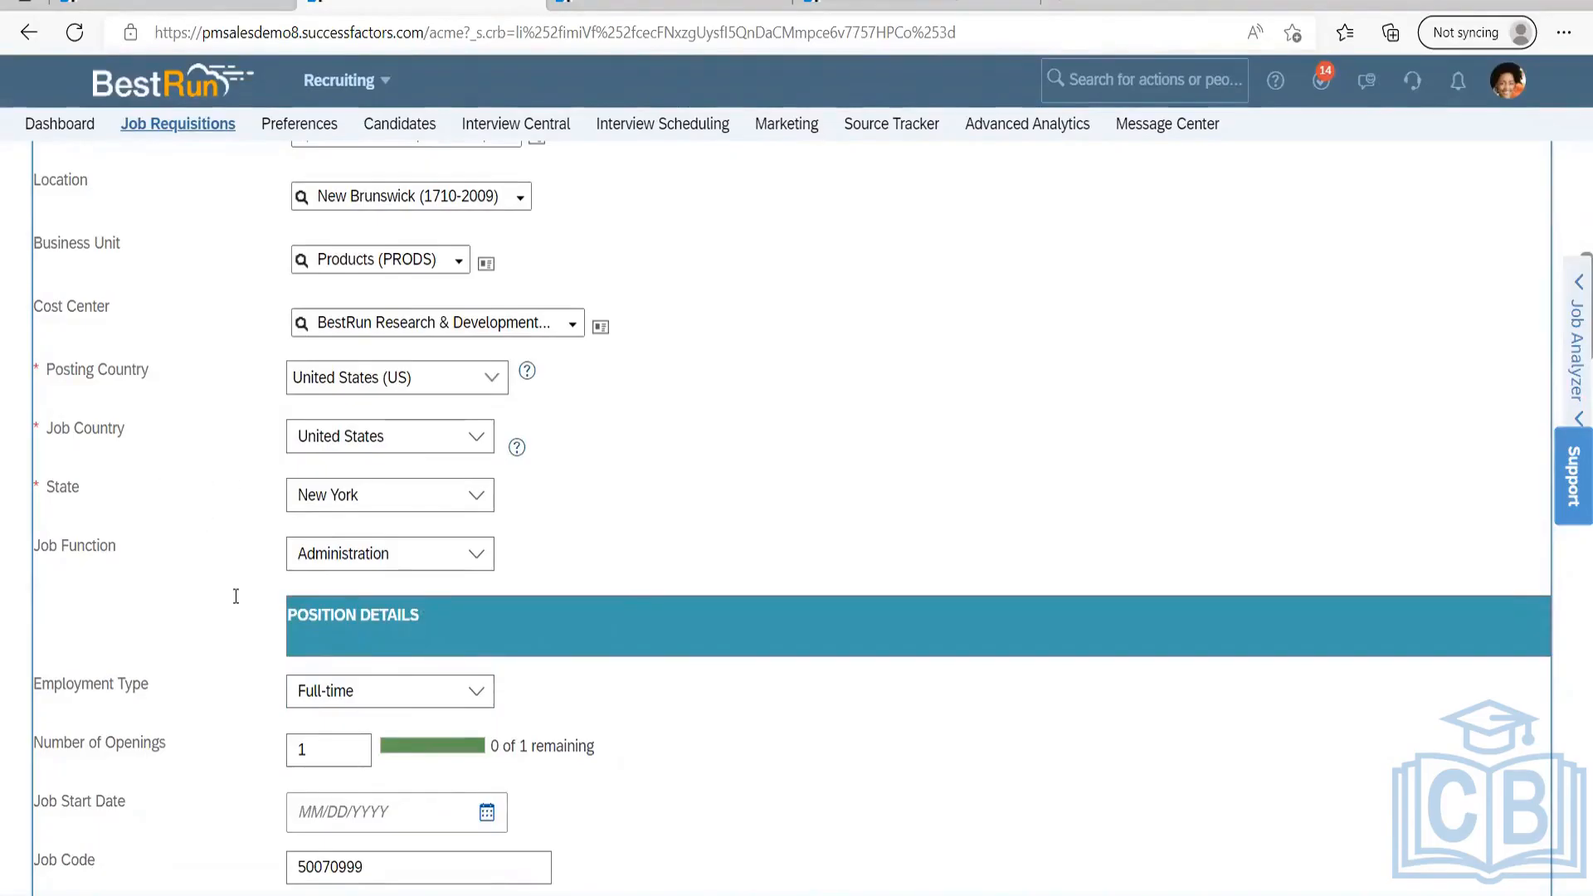
pyautogui.scroll(-2, 235, 596)
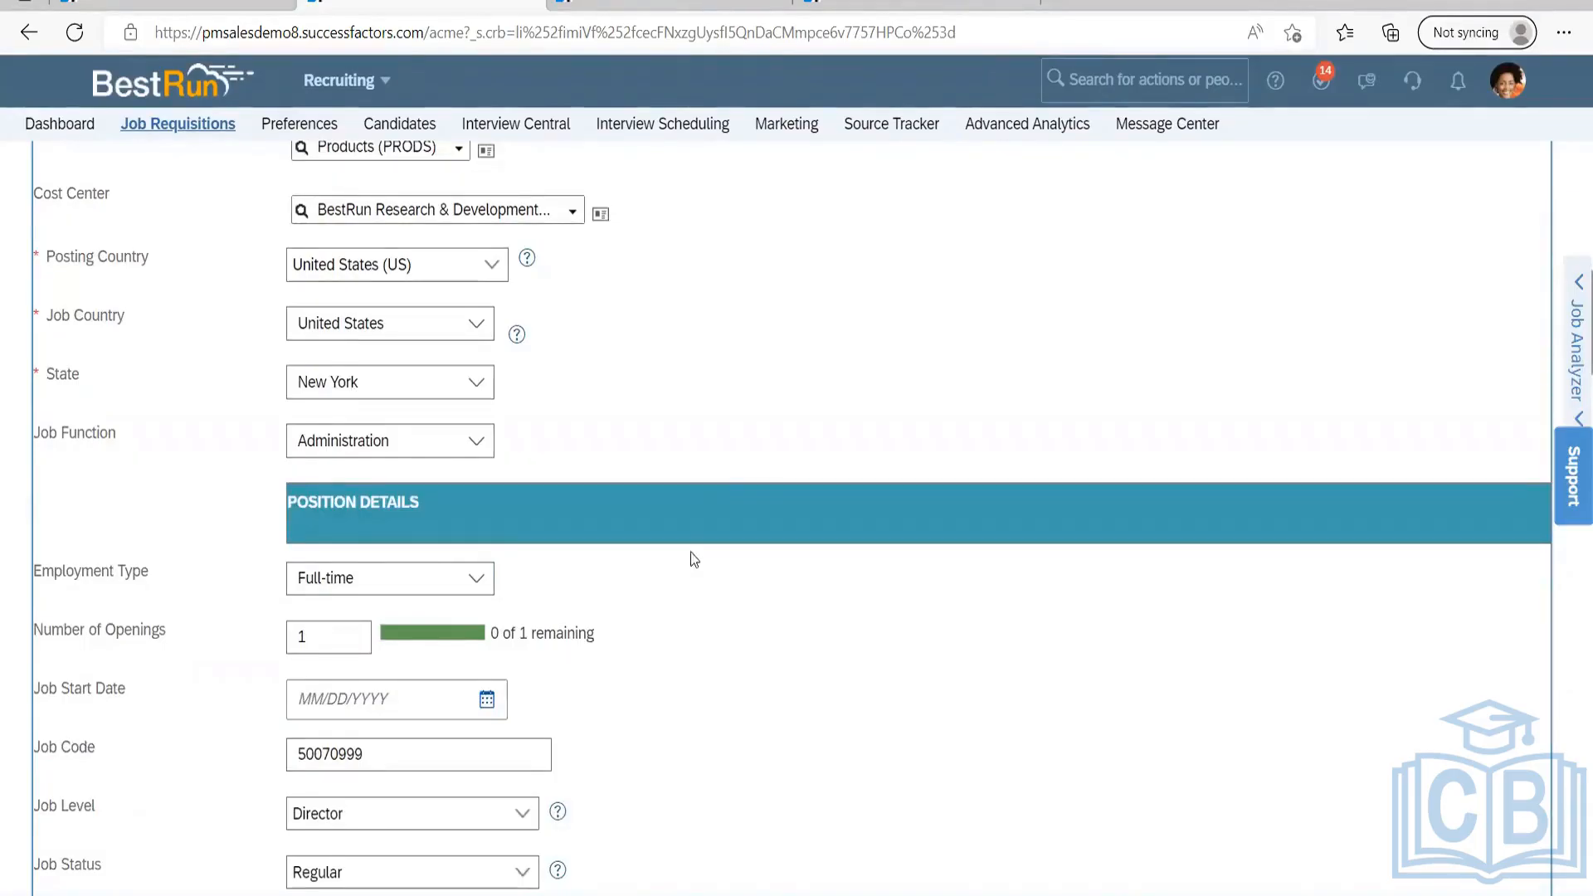
pyautogui.scroll(10, 556, 402)
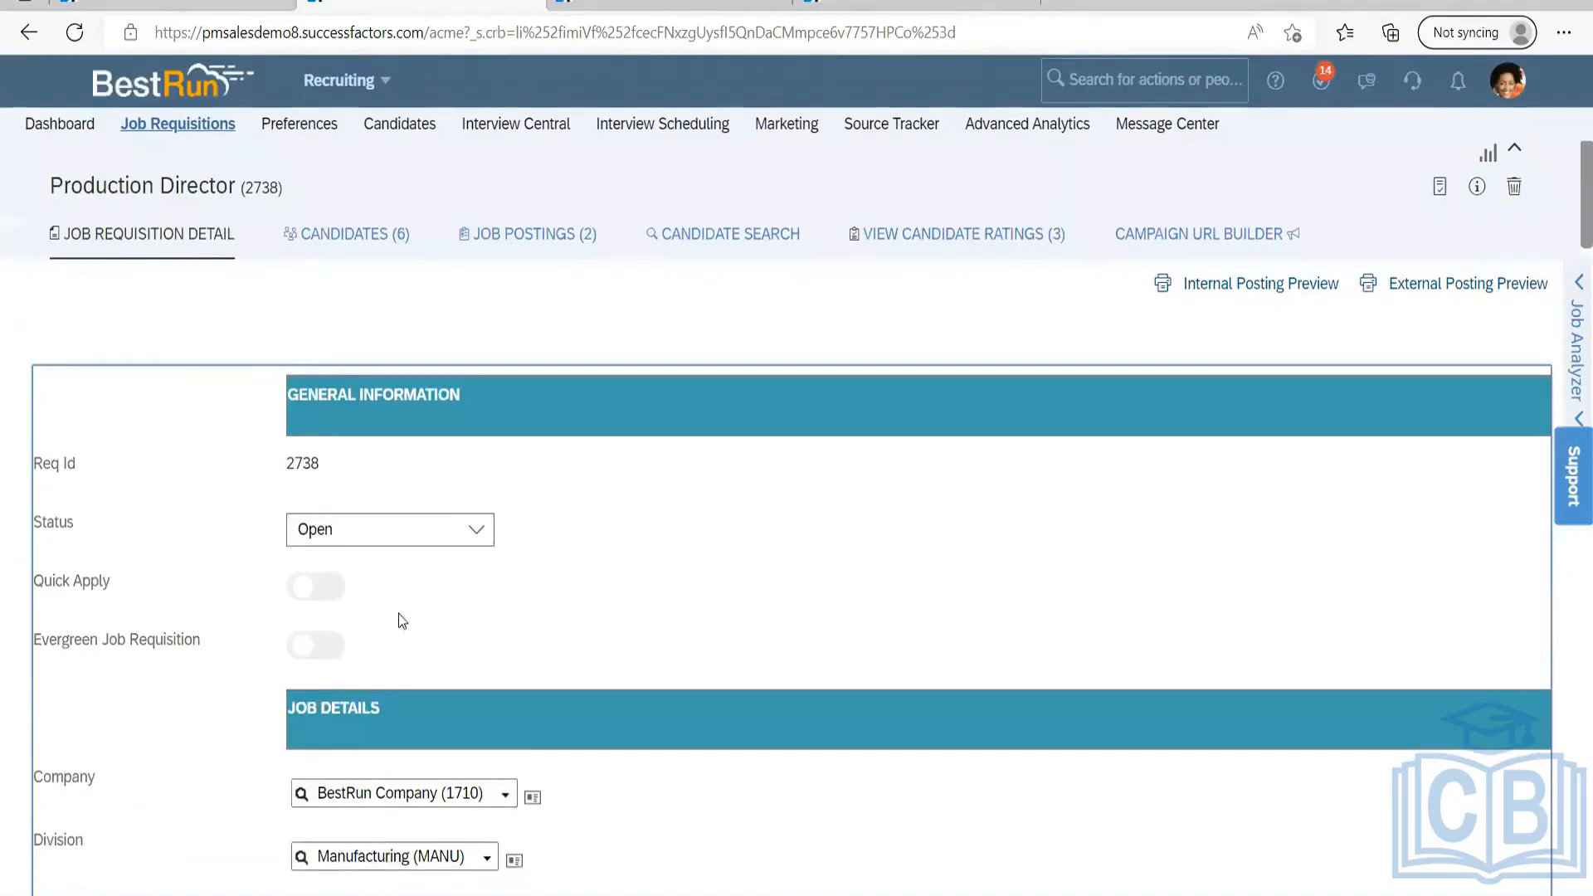
# Examine the Production Director requisition's salary and benefits, job ad, operational team and additional comments sections.
pyautogui.scroll(-10, 398, 614)
pyautogui.scroll(-6, 262, 664)
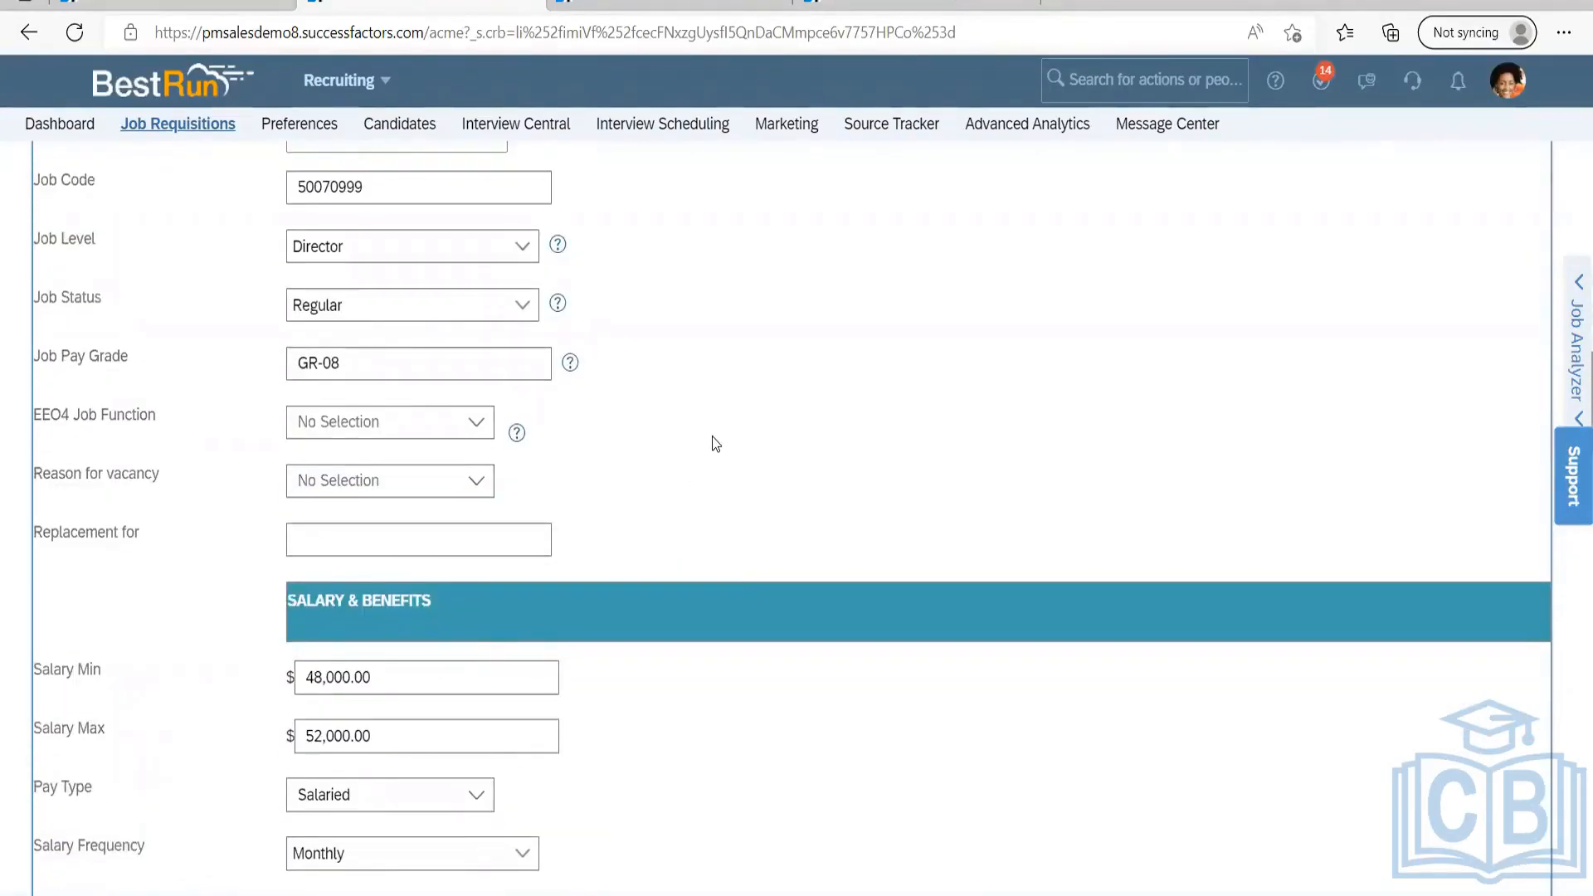
pyautogui.scroll(-10, 713, 427)
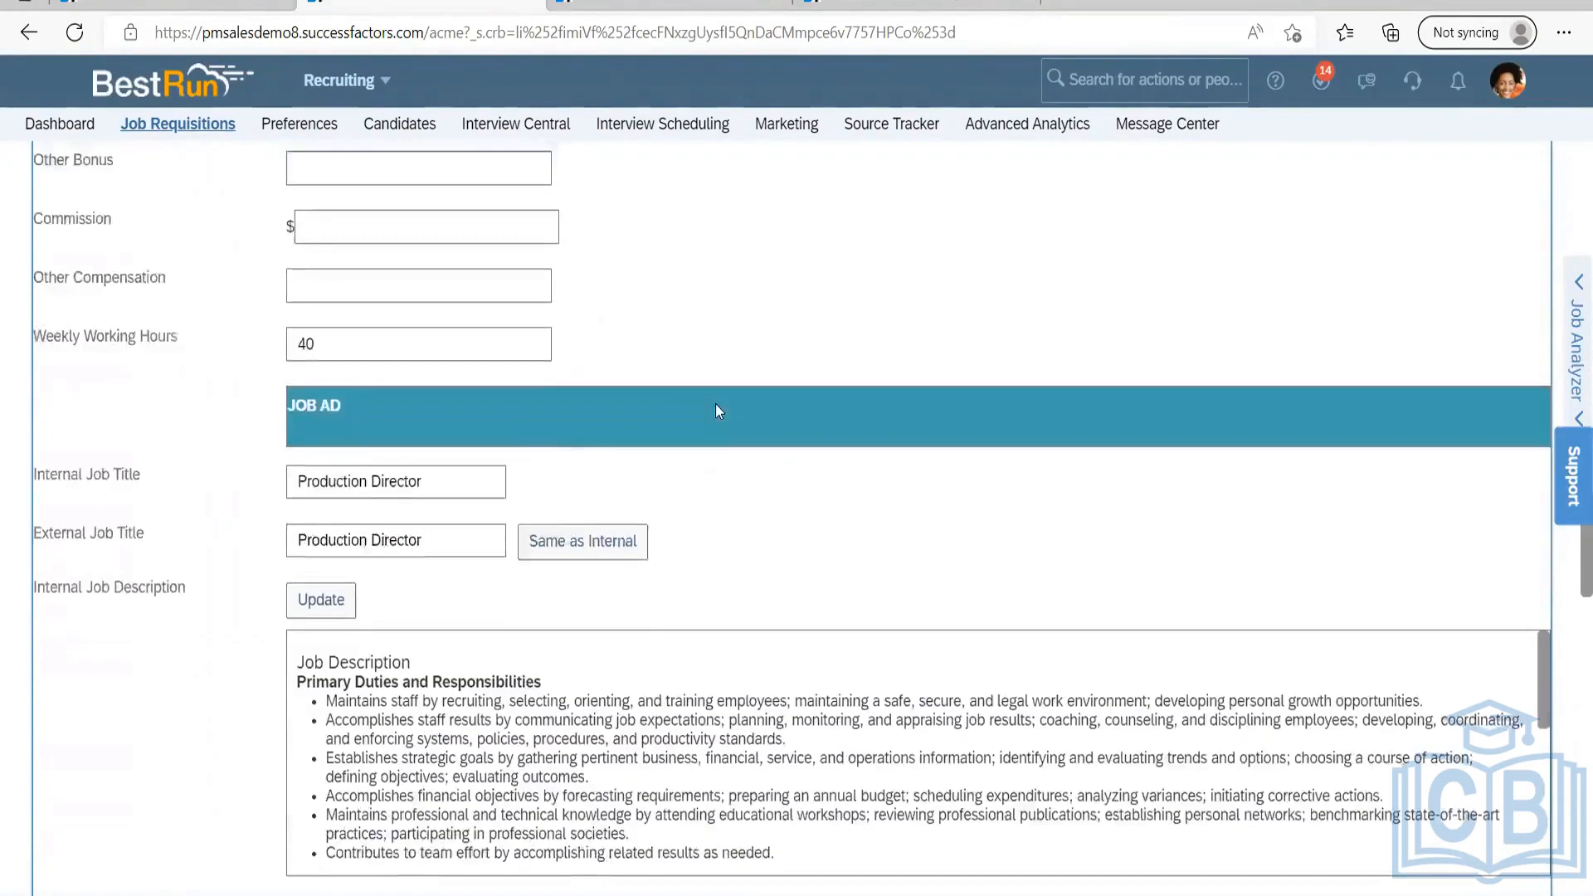
pyautogui.scroll(-15, 717, 411)
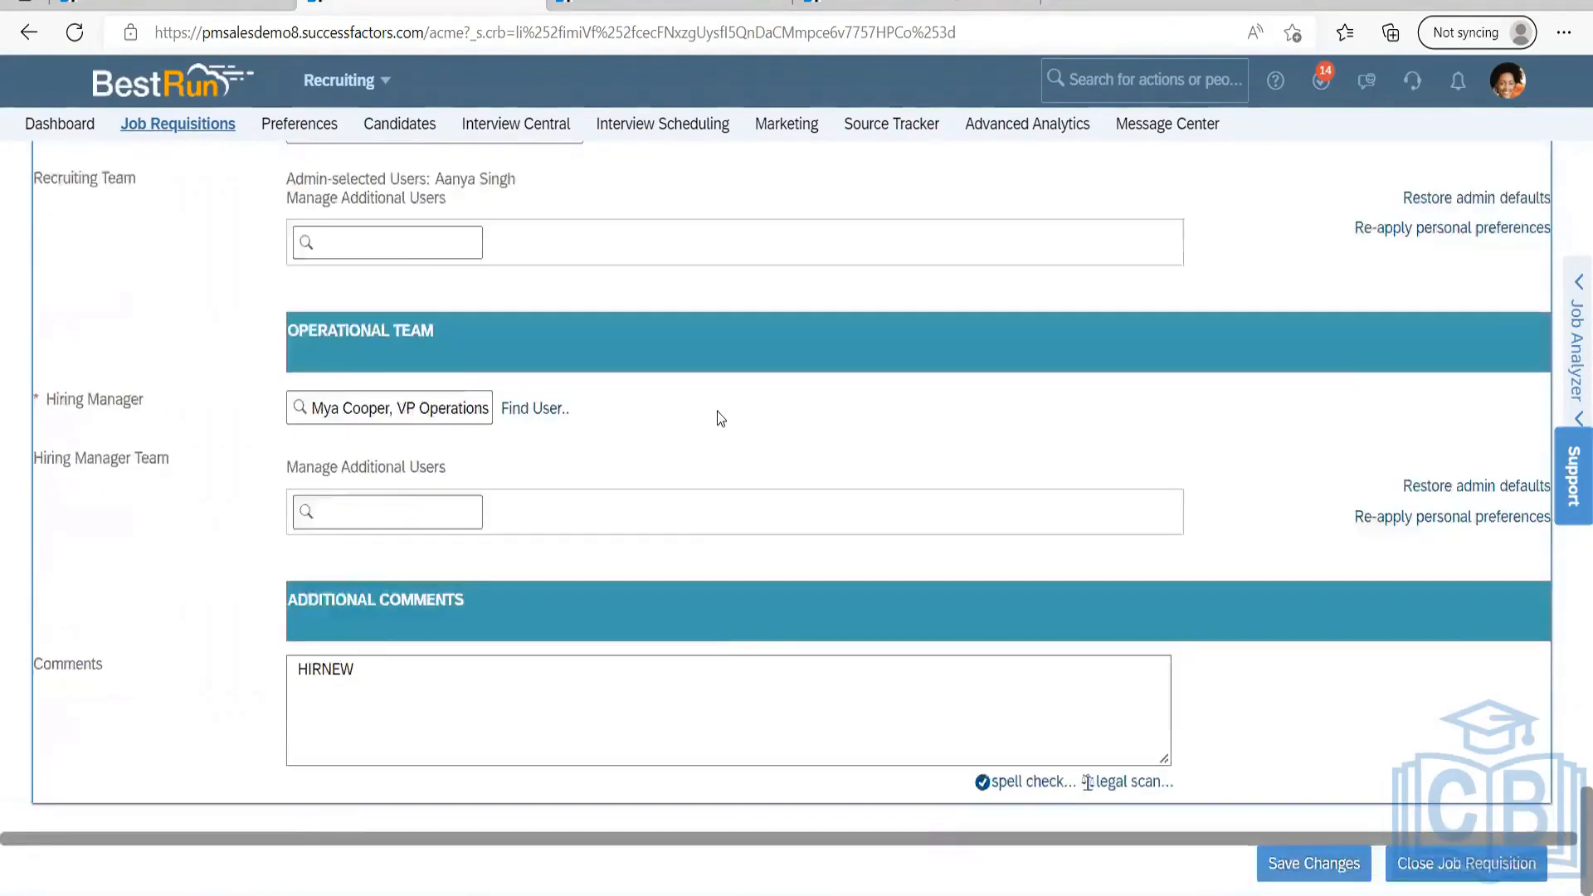
pyautogui.scroll(17, 719, 412)
pyautogui.scroll(10, 723, 415)
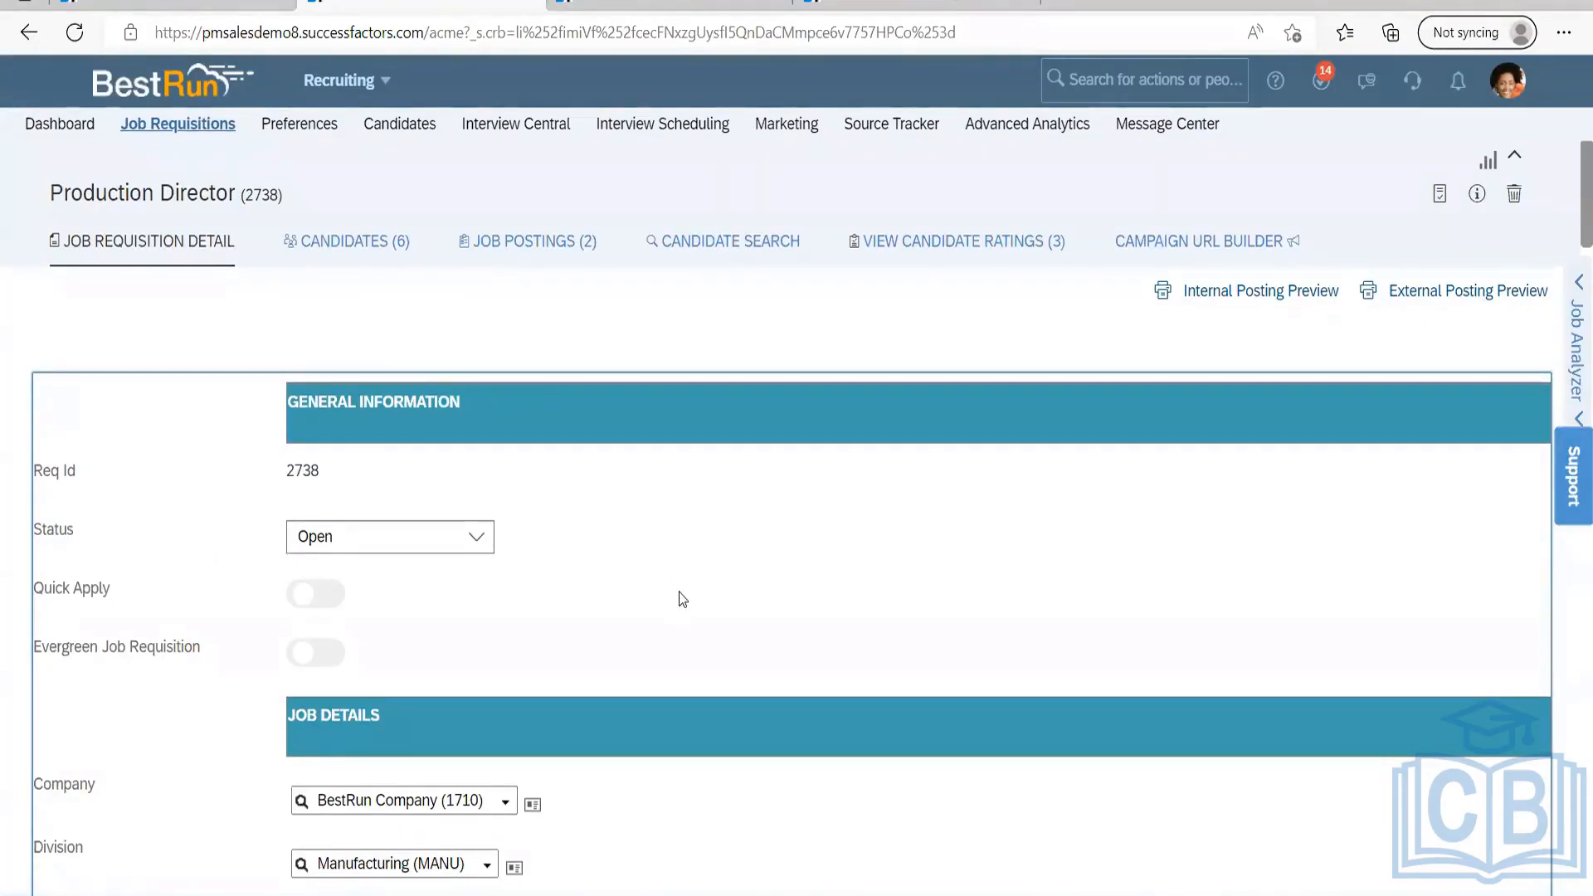
pyautogui.scroll(-15, 213, 623)
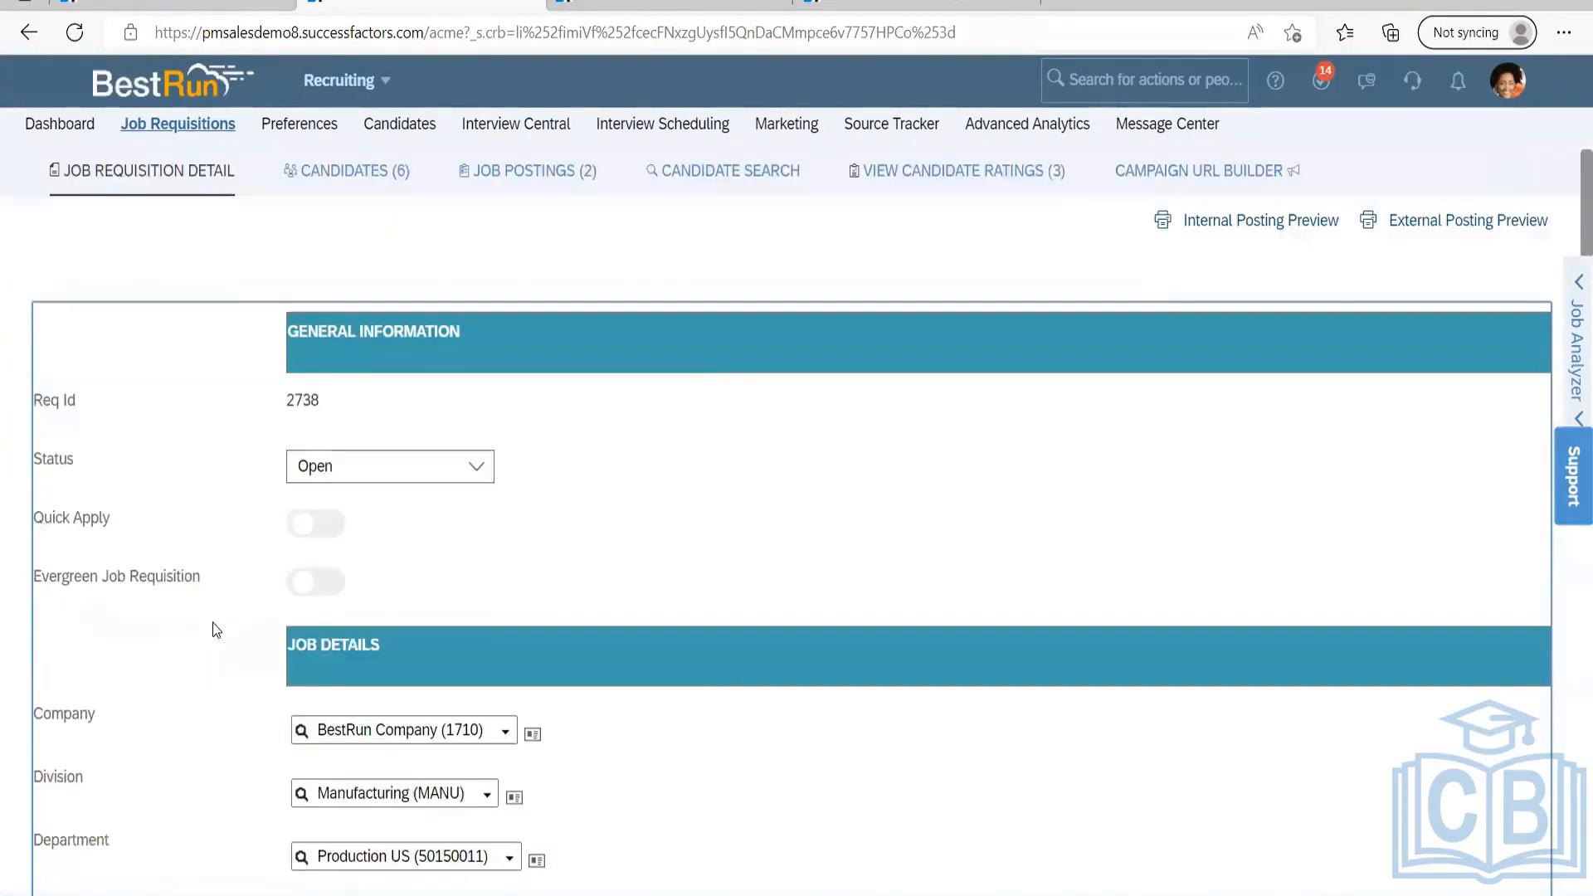
# Skim the Production Director requisition from general information and job details through the job ad and questionnaire sections.
pyautogui.scroll(-11, 212, 622)
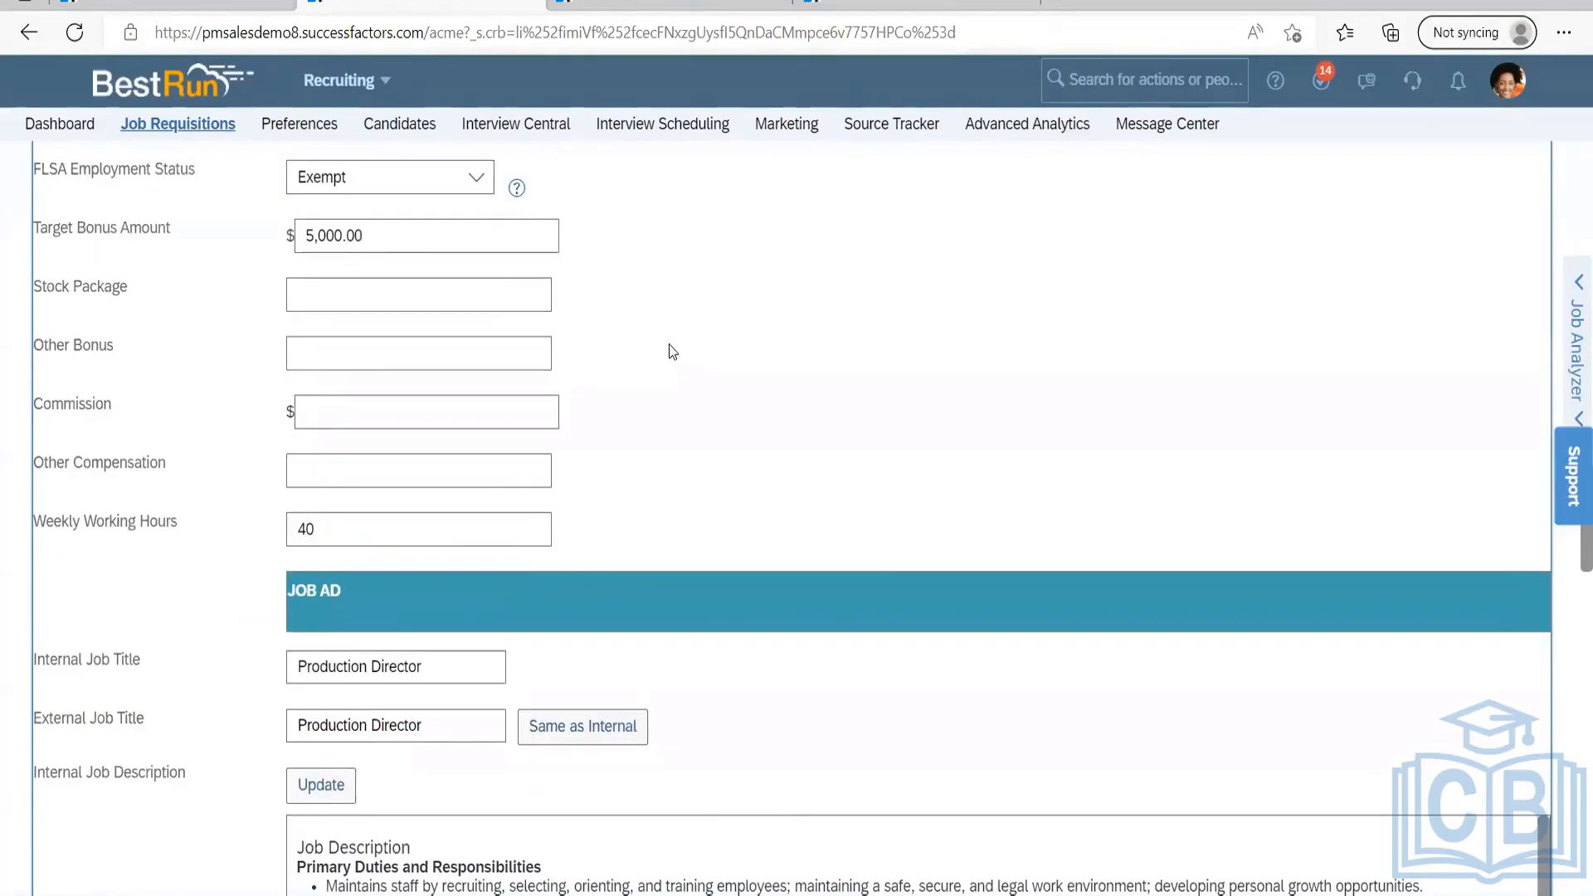
pyautogui.scroll(-10, 673, 351)
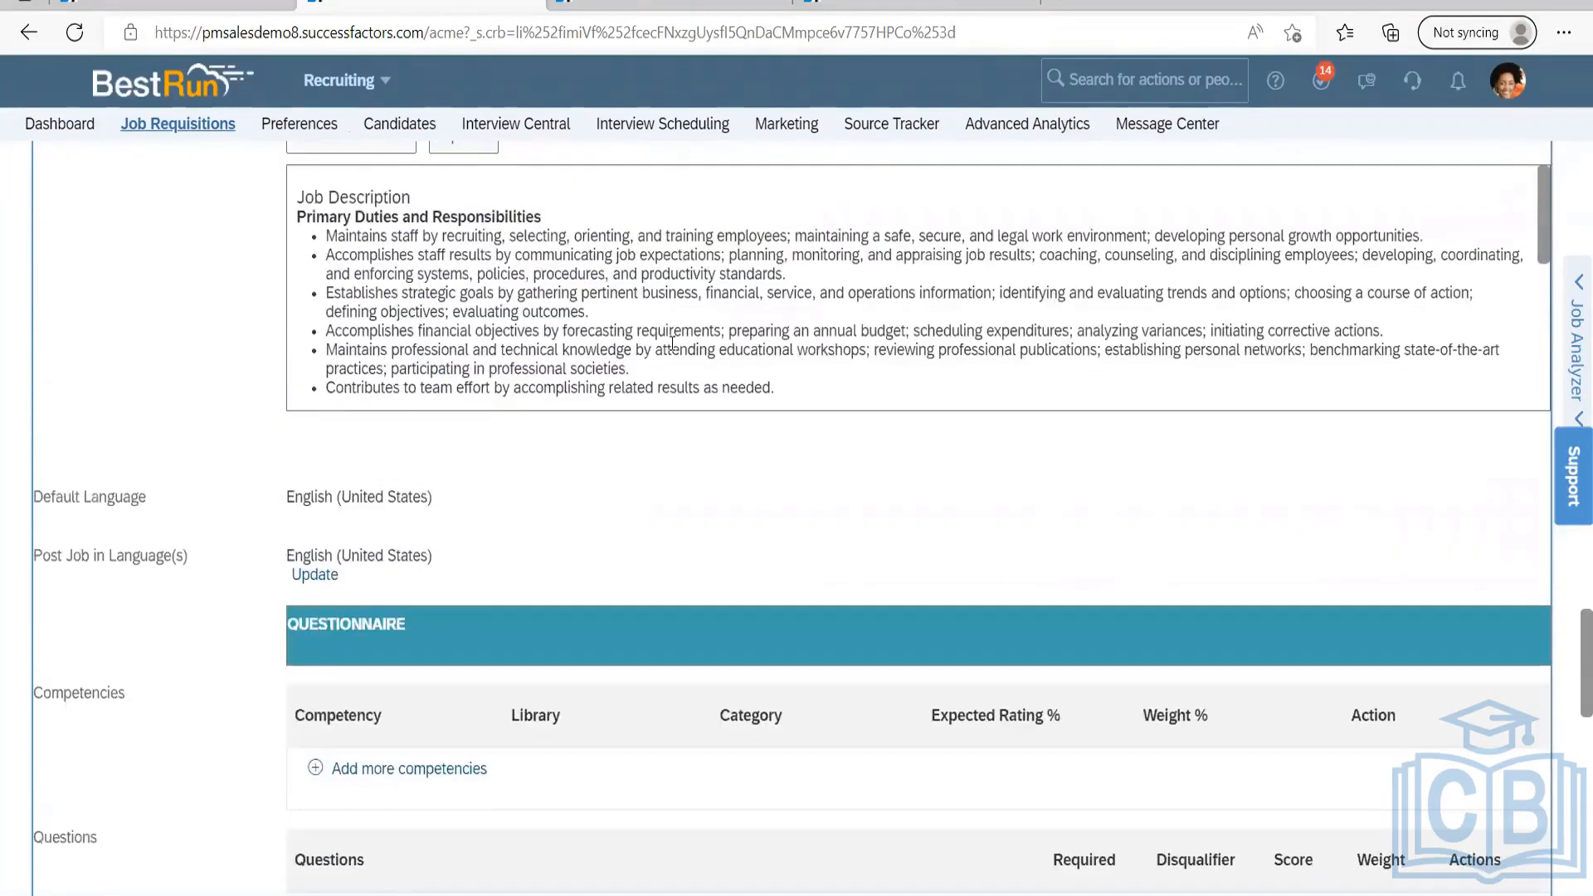
pyautogui.scroll(20, 672, 346)
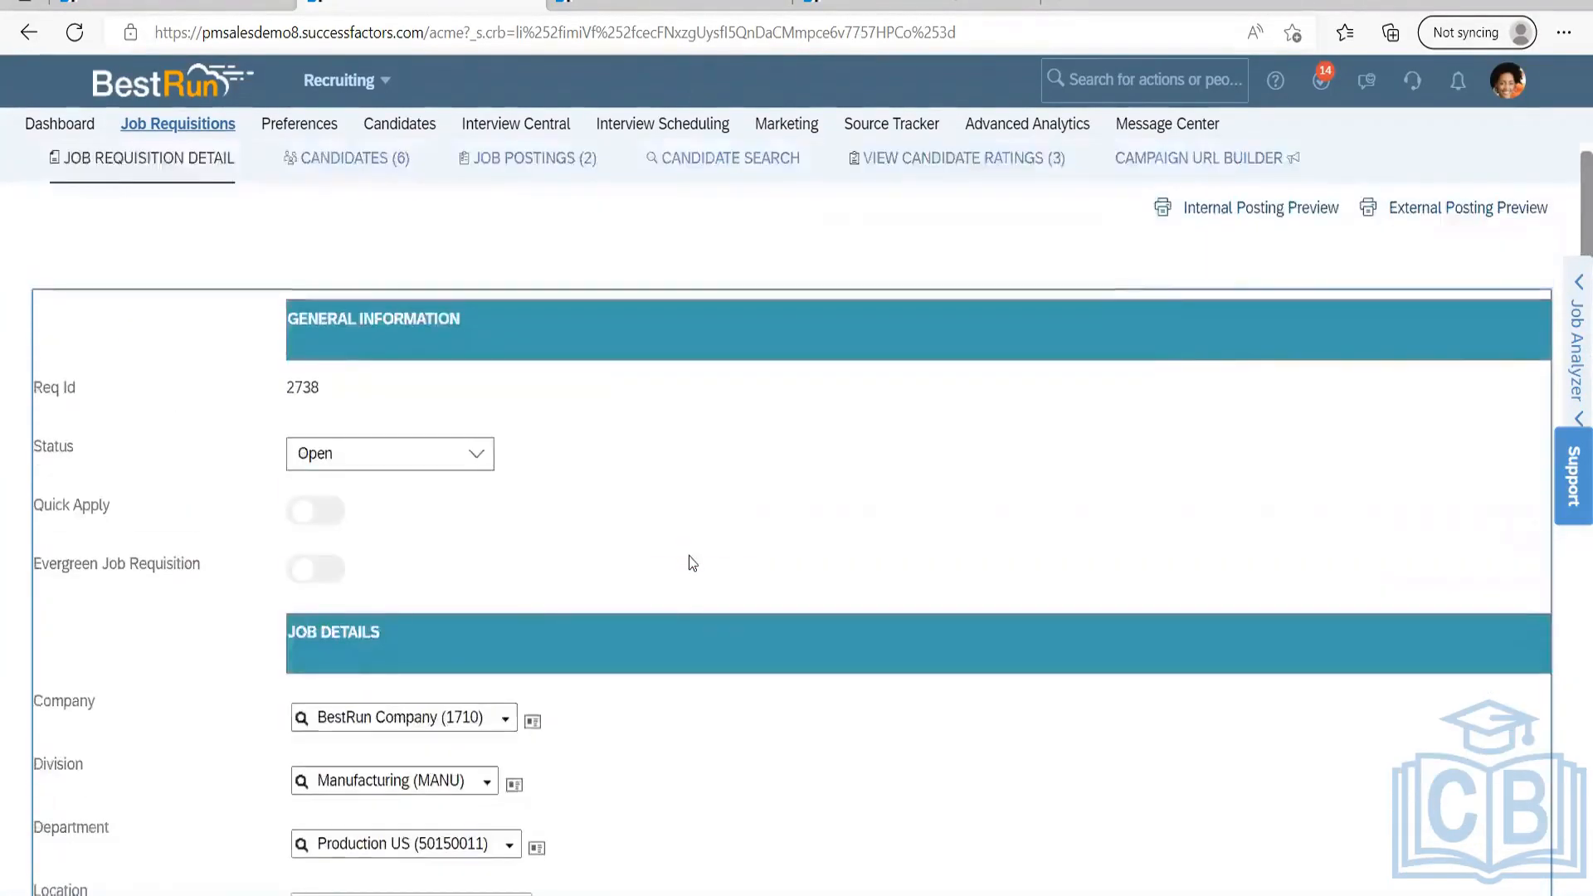
pyautogui.scroll(1, 691, 548)
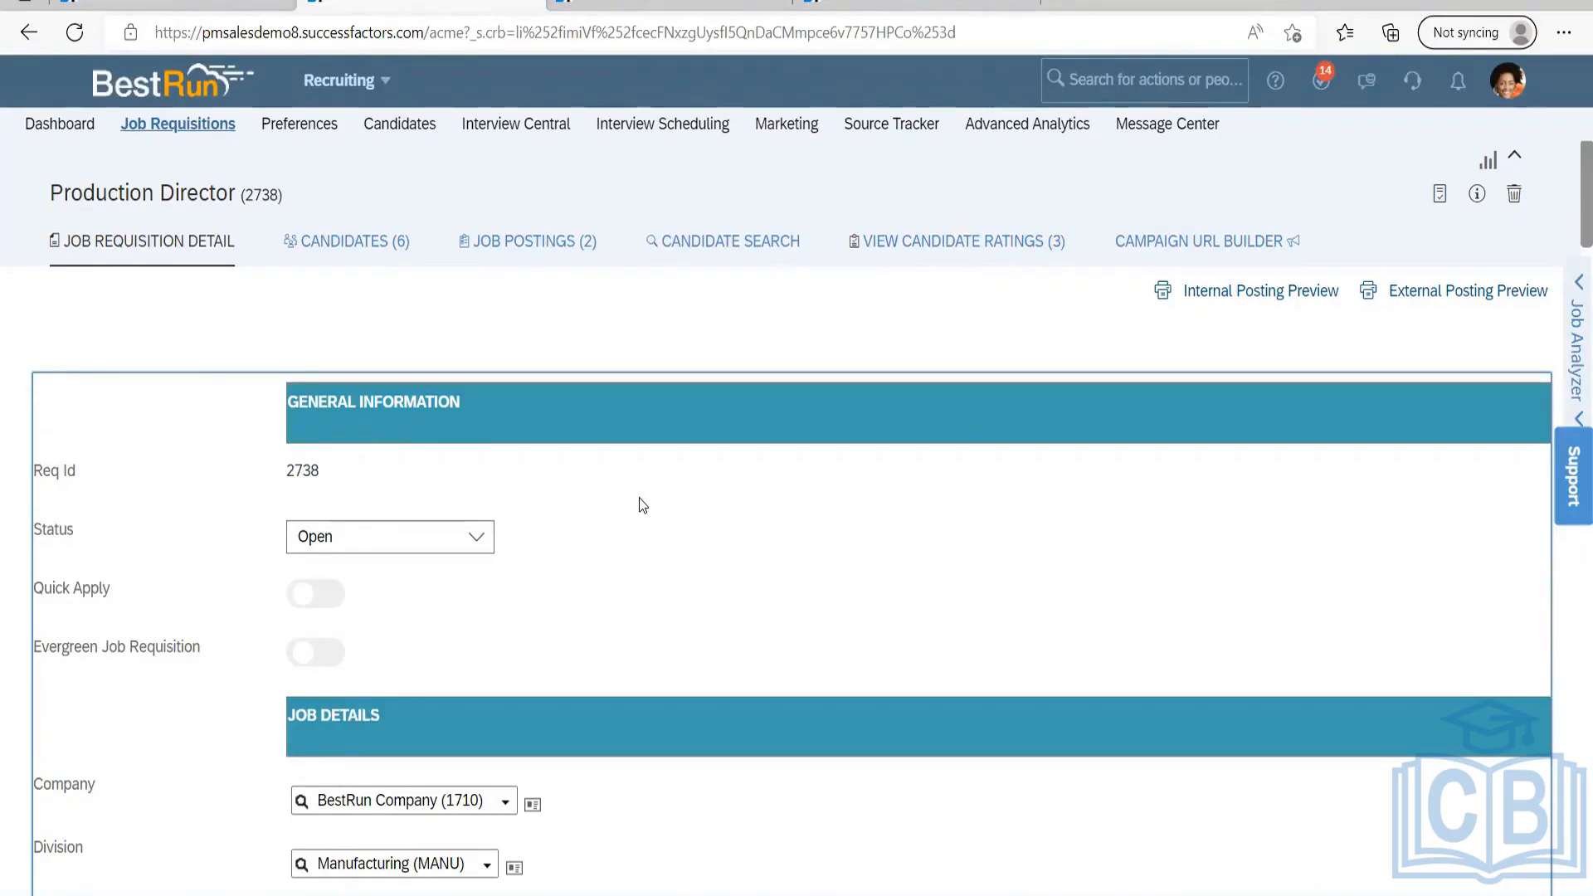
pyautogui.scroll(-20, 643, 506)
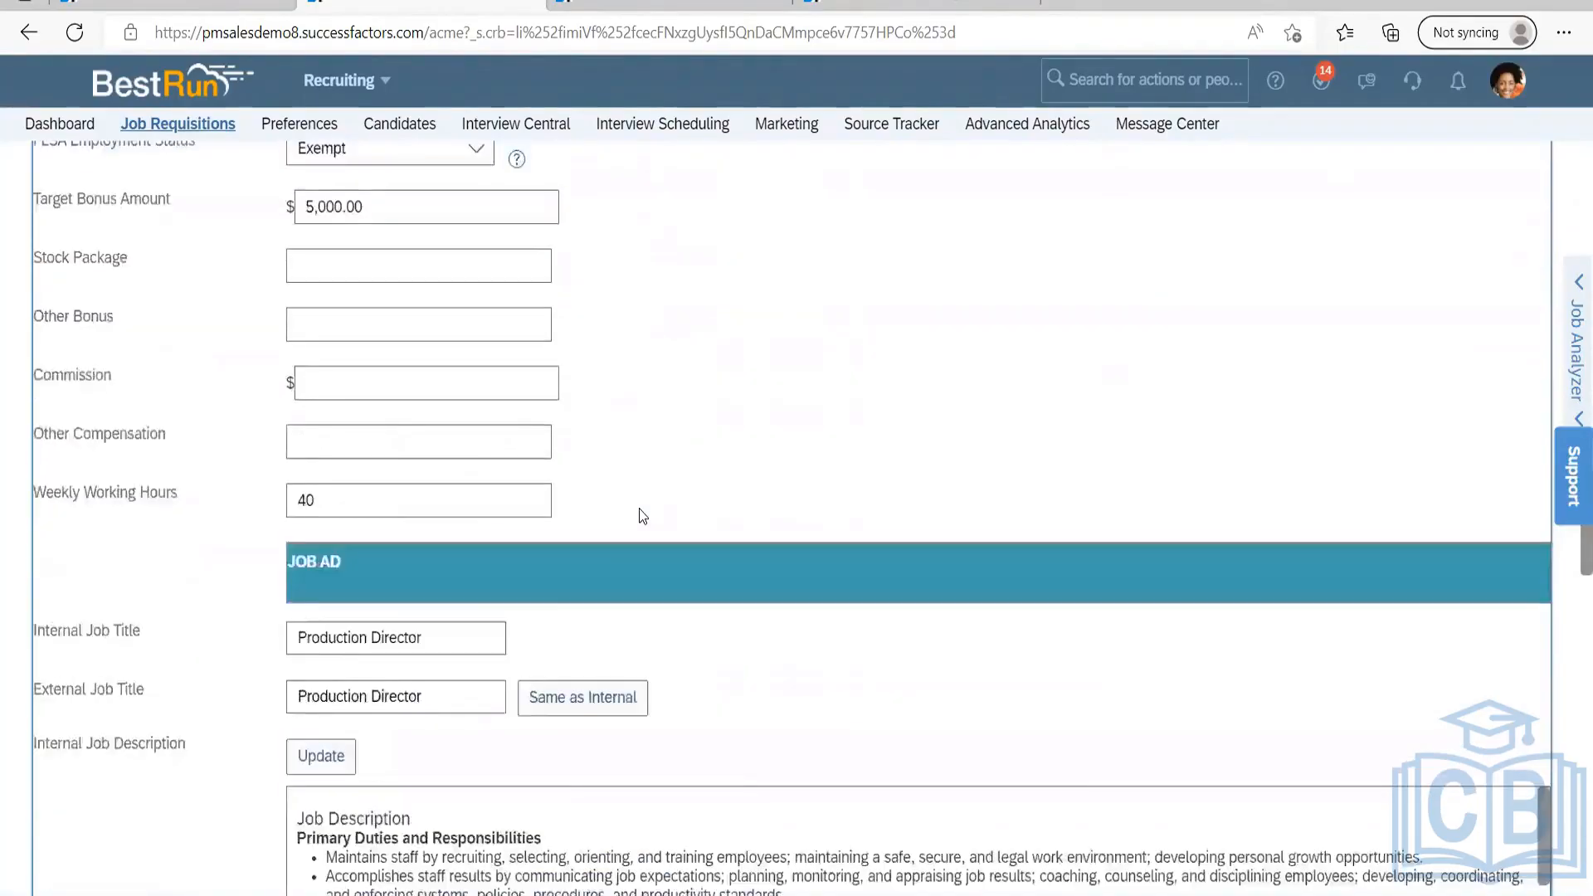
pyautogui.scroll(-7, 643, 516)
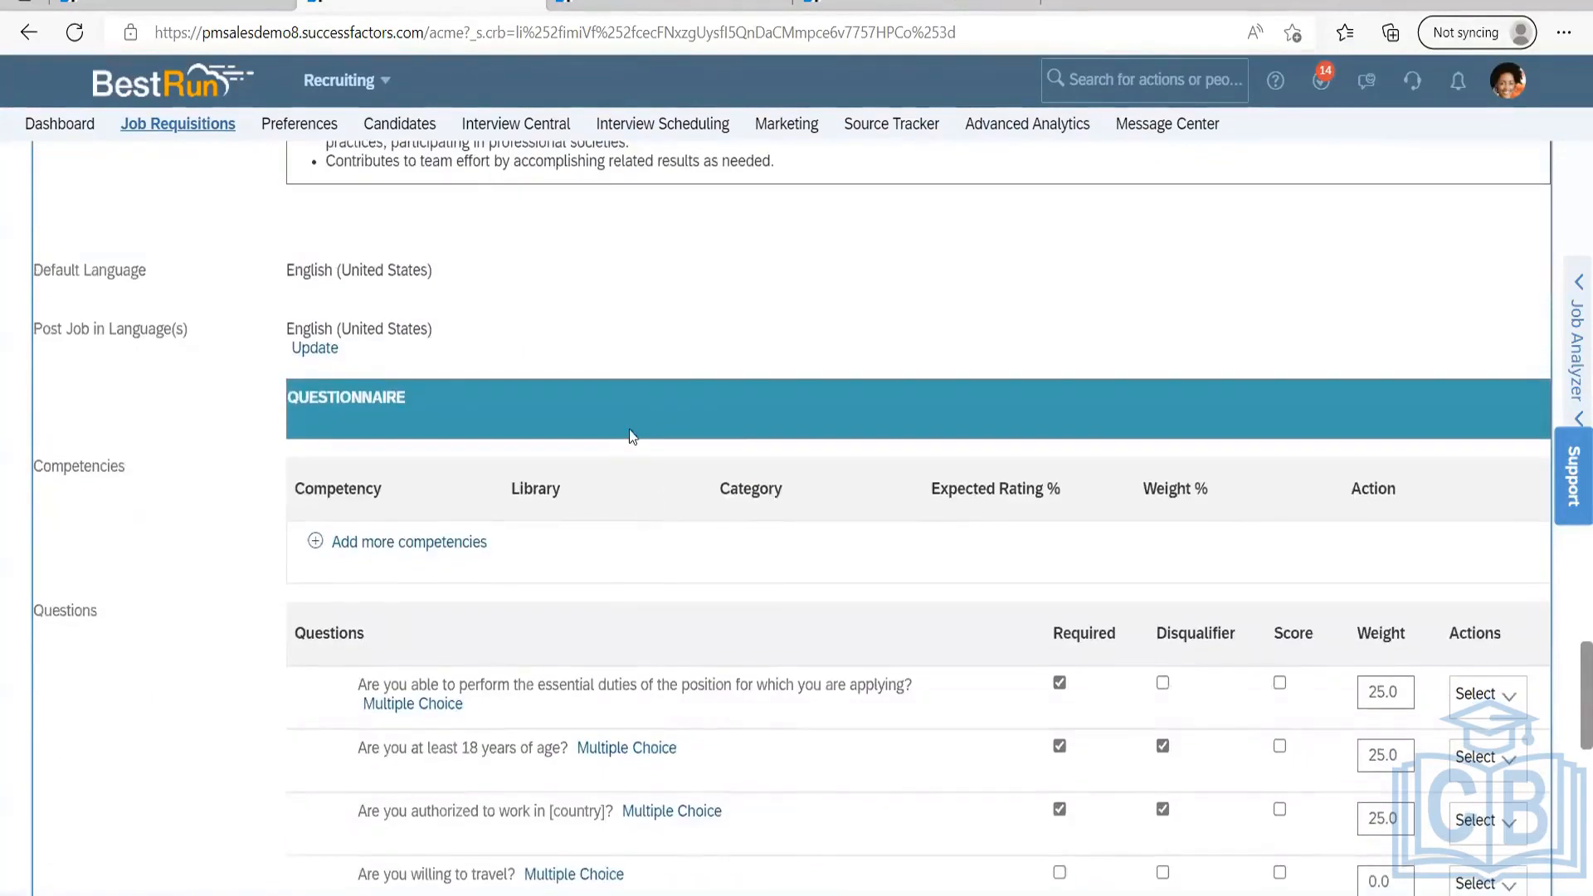
pyautogui.scroll(5, 674, 350)
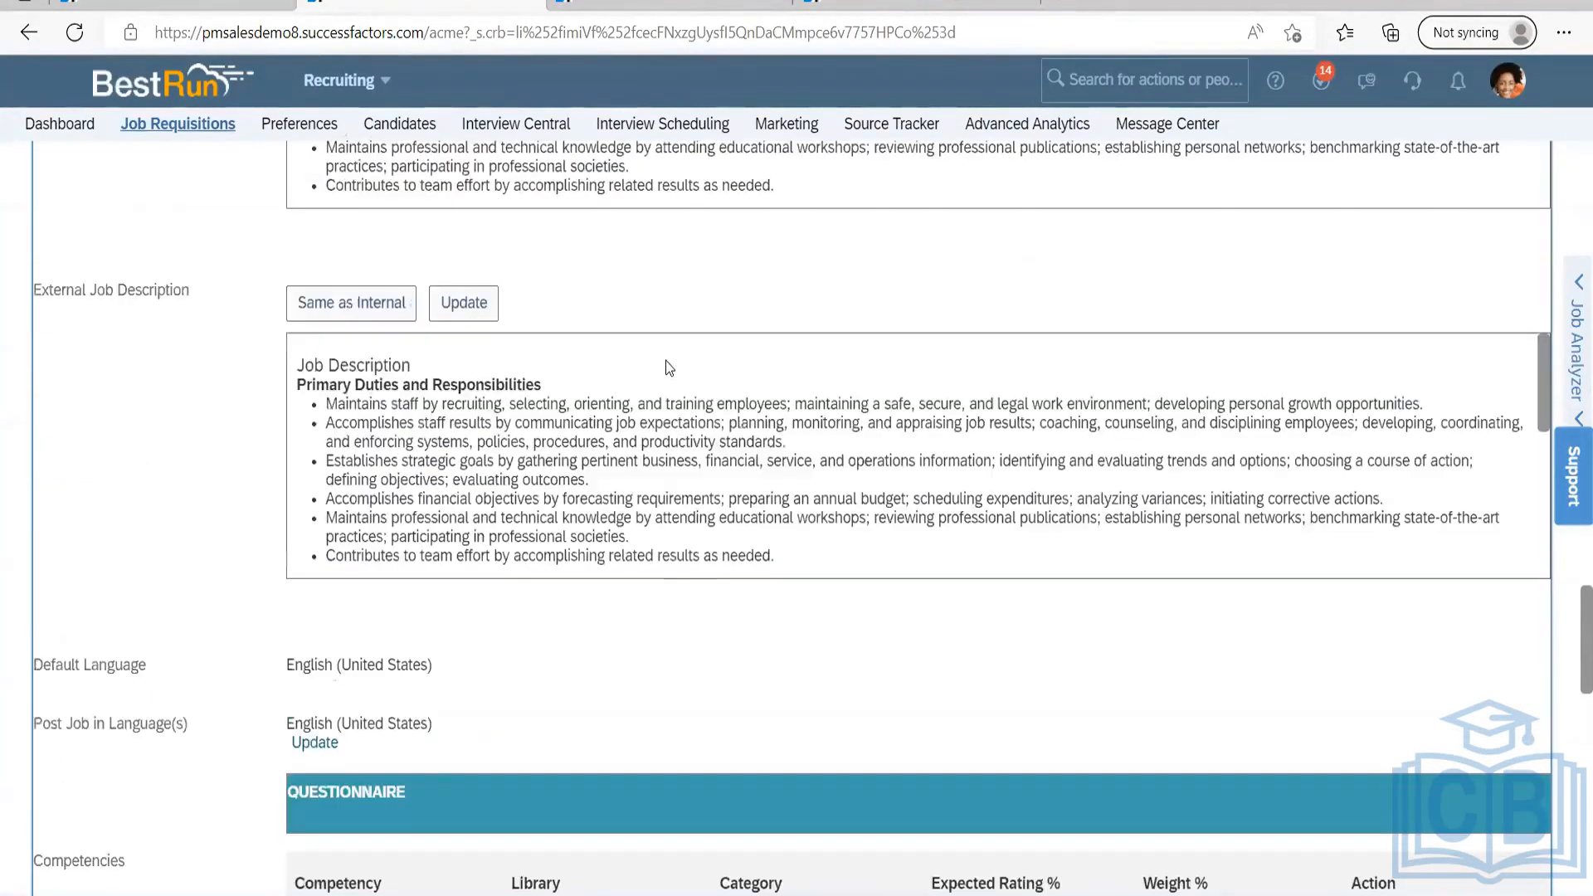
pyautogui.scroll(20, 668, 368)
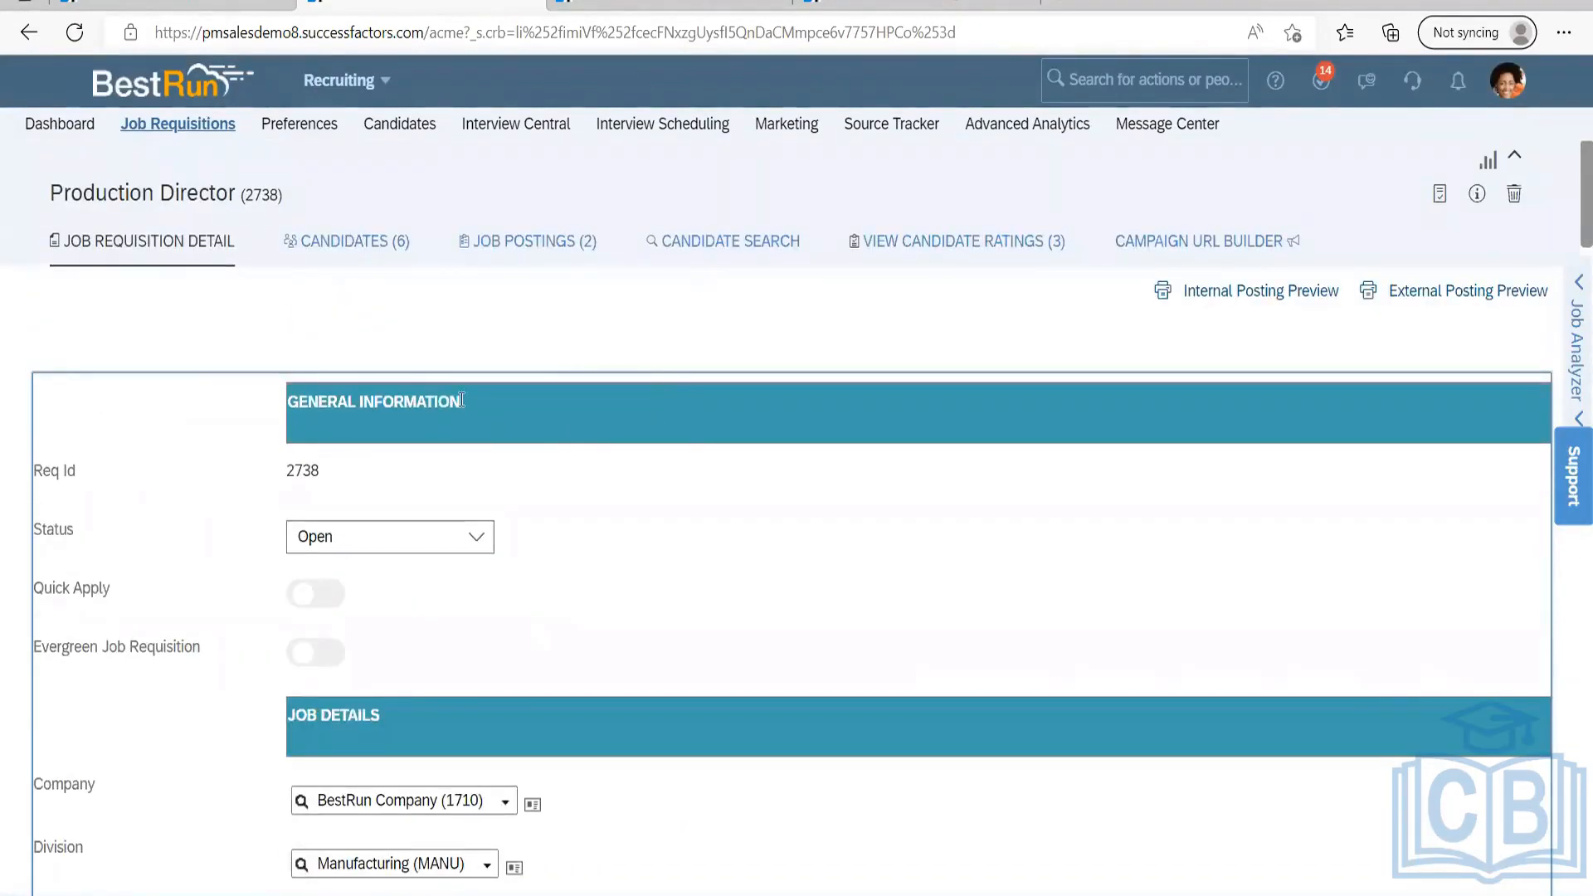
# Examine the requisition's salary and benefits fields, followed by the internal and external job titles and descriptions in the job ad.
pyautogui.scroll(-20, 578, 491)
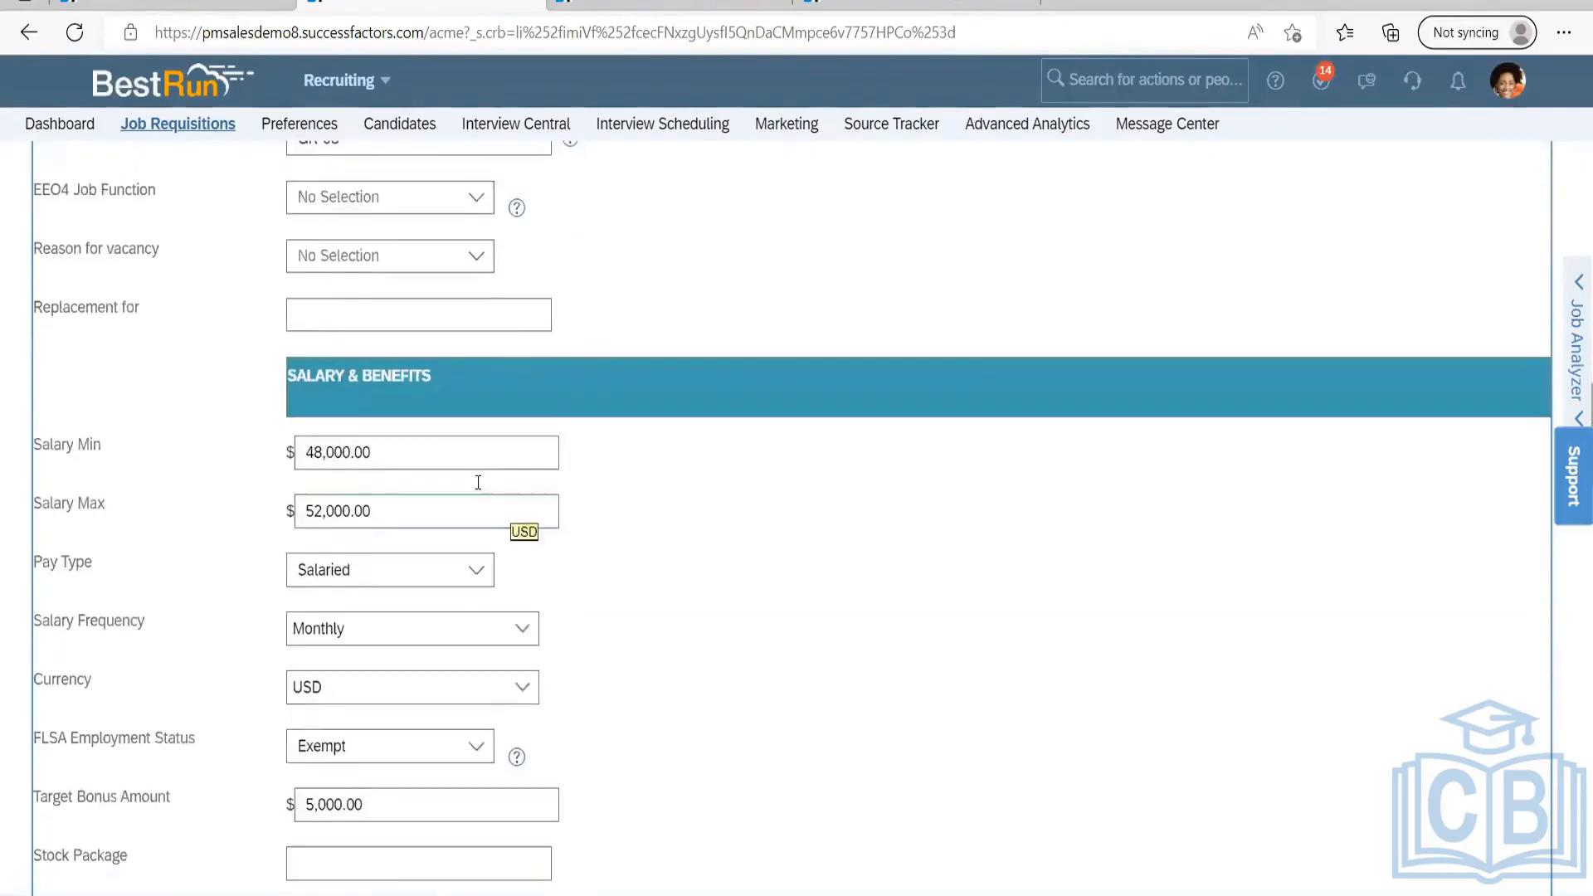
pyautogui.scroll(-8, 478, 482)
pyautogui.scroll(4, 107, 508)
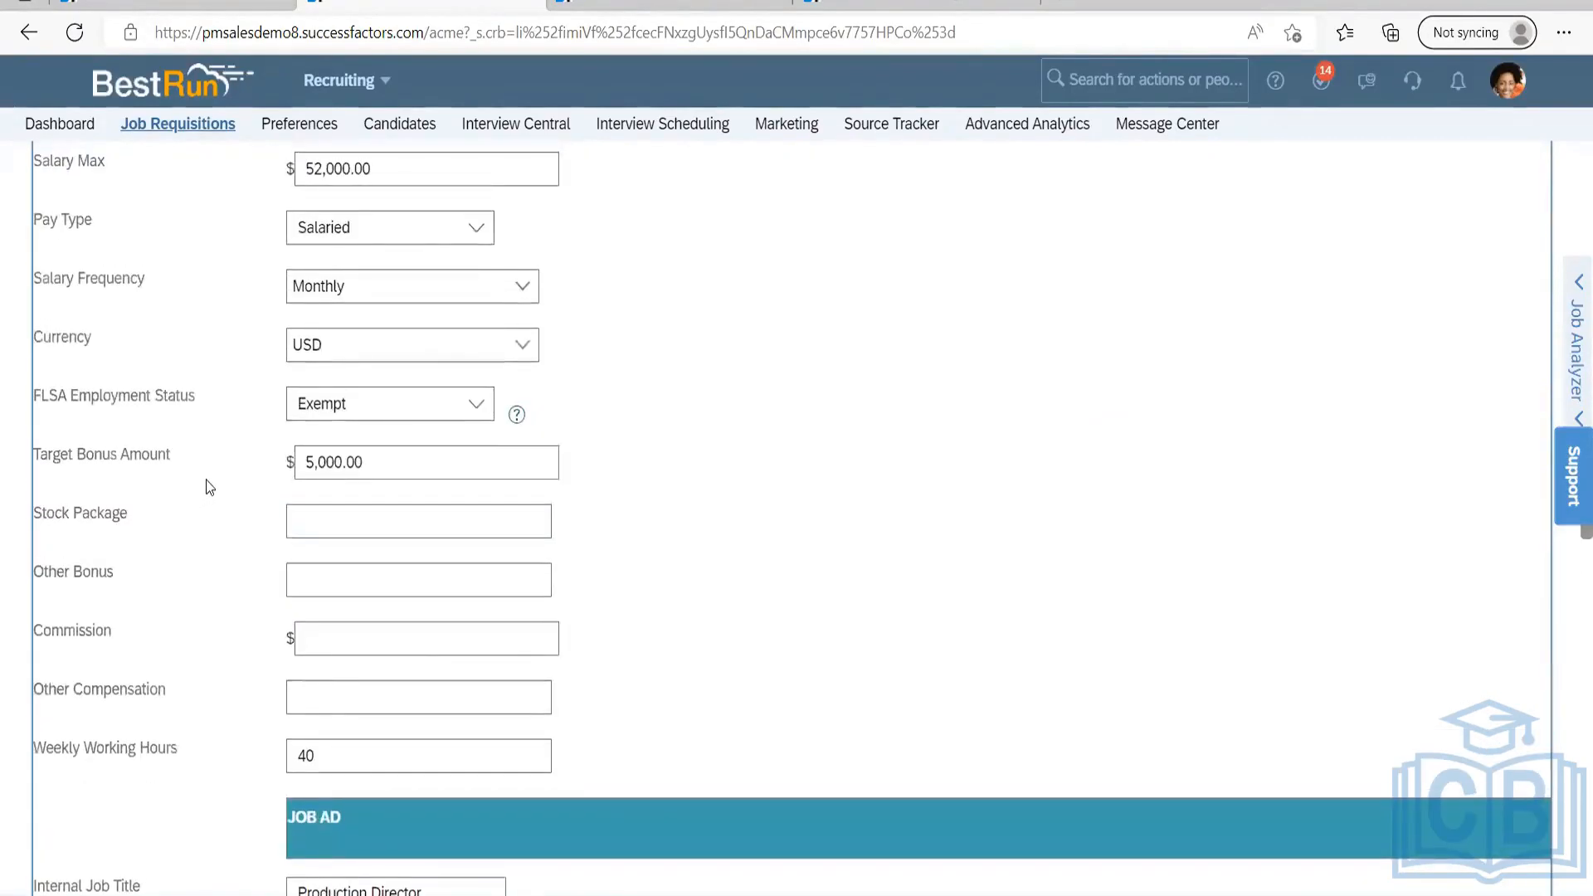
pyautogui.scroll(-15, 205, 481)
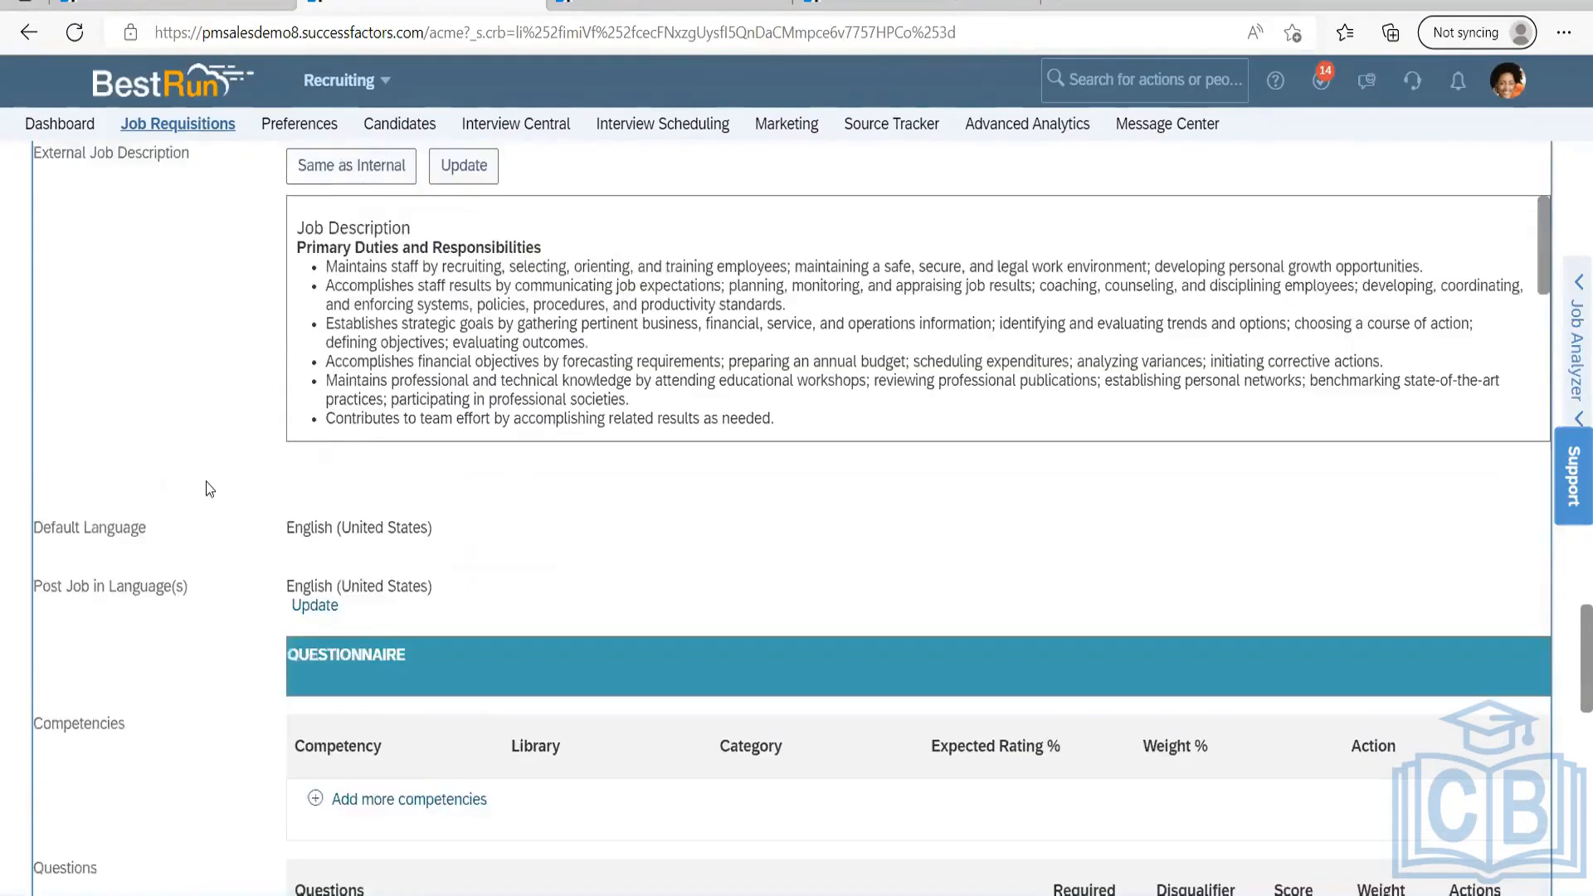
pyautogui.scroll(6, 205, 482)
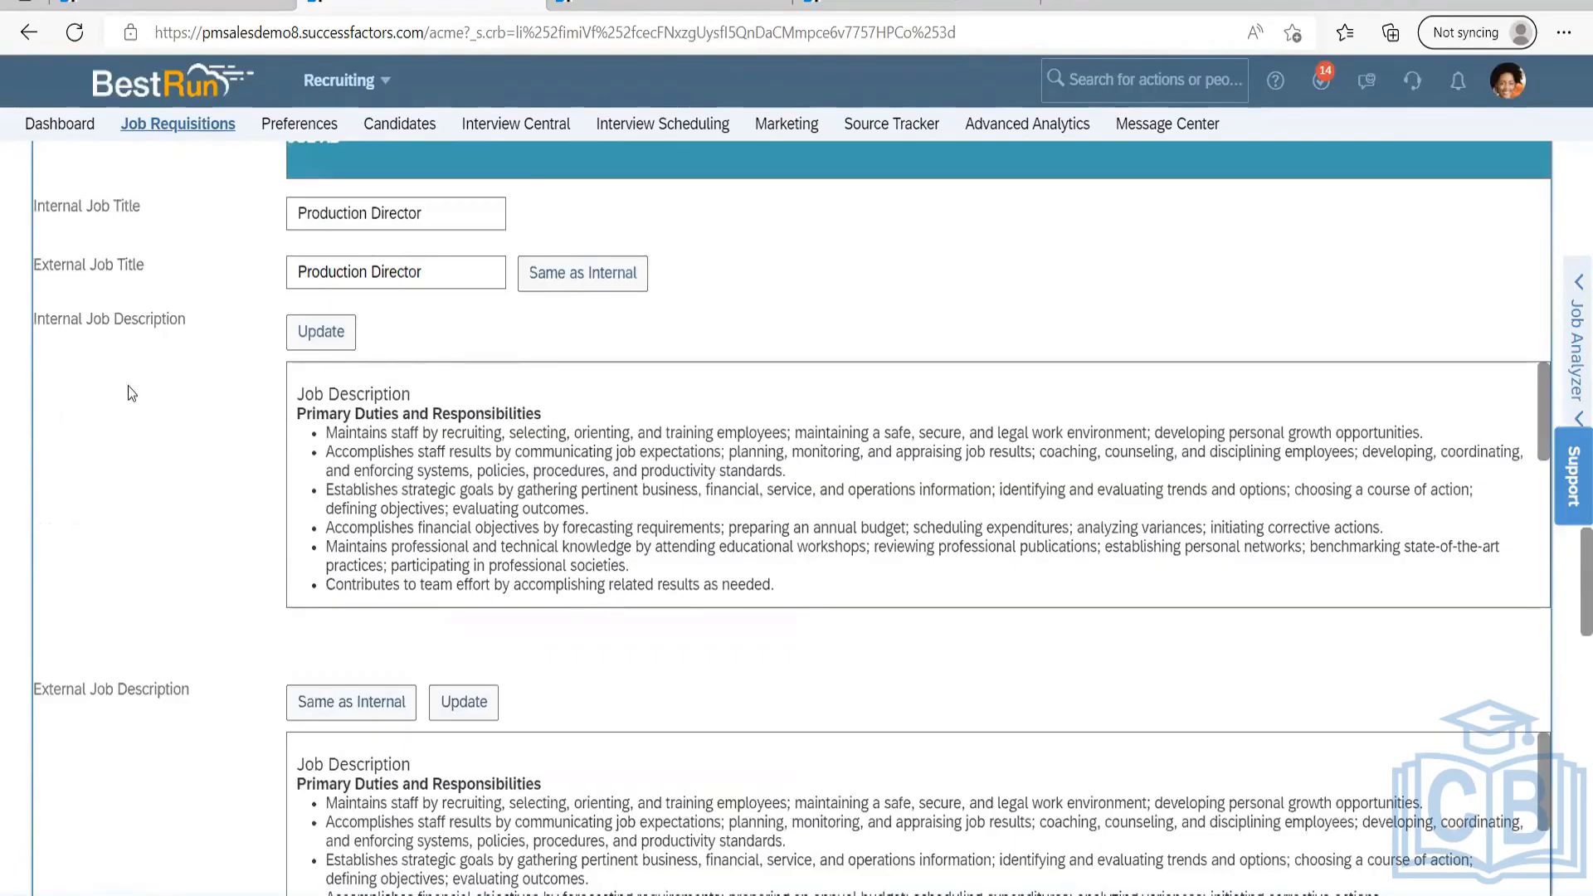
pyautogui.scroll(3, 166, 581)
pyautogui.scroll(-3, 101, 311)
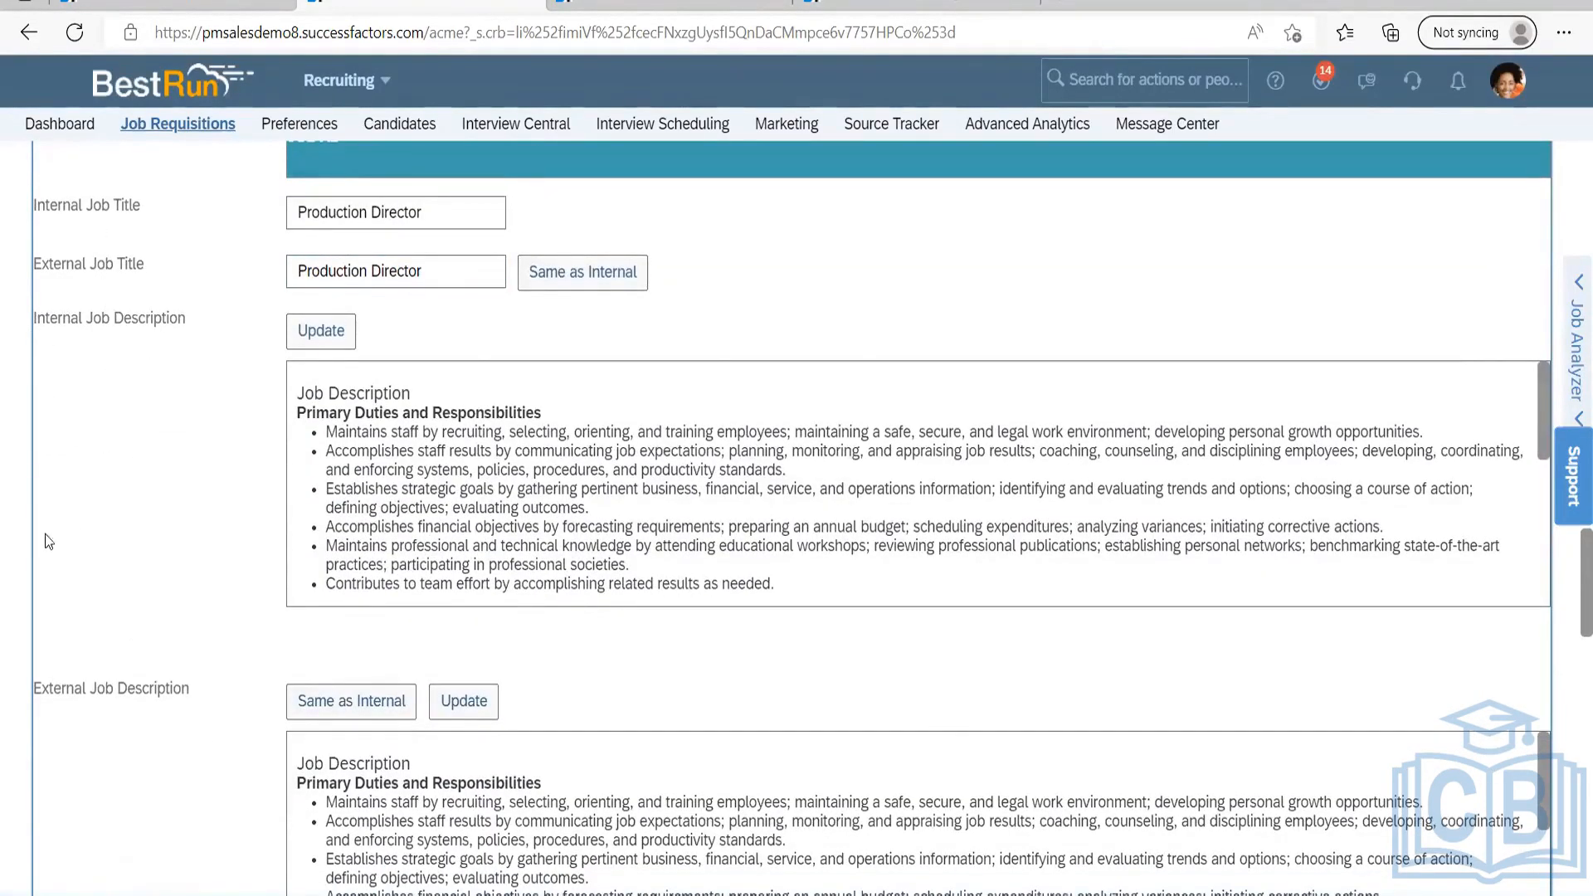
pyautogui.scroll(-1, 177, 852)
pyautogui.scroll(-1, 278, 407)
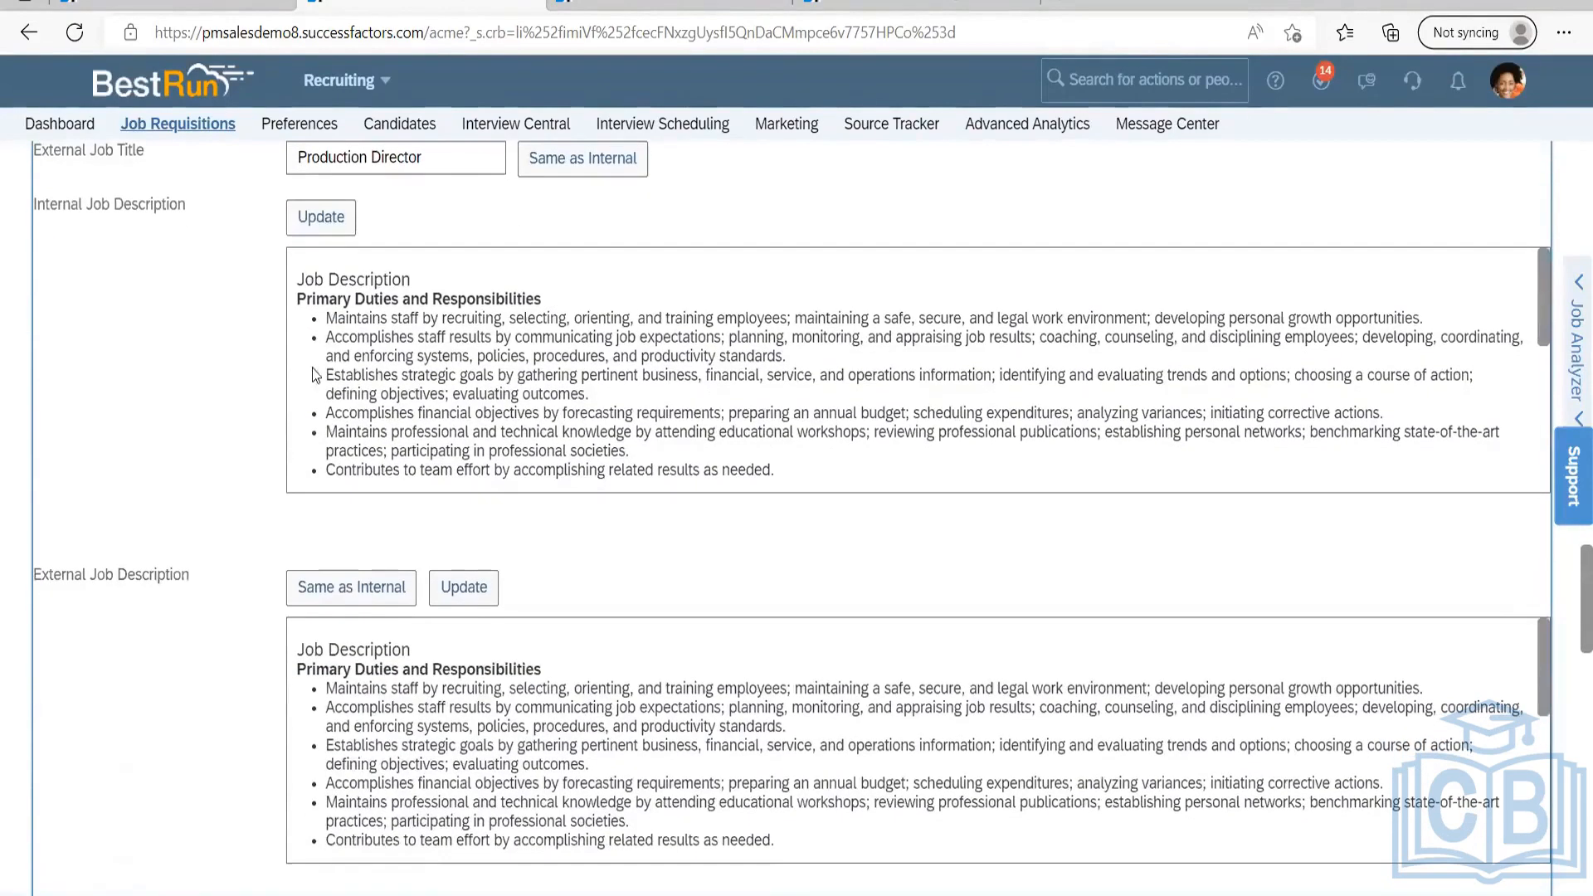
# Open the questionnaire's option for adding more competencies, browse the available competency libraries and select the SFPART053900 entry.
pyautogui.scroll(-8, 145, 626)
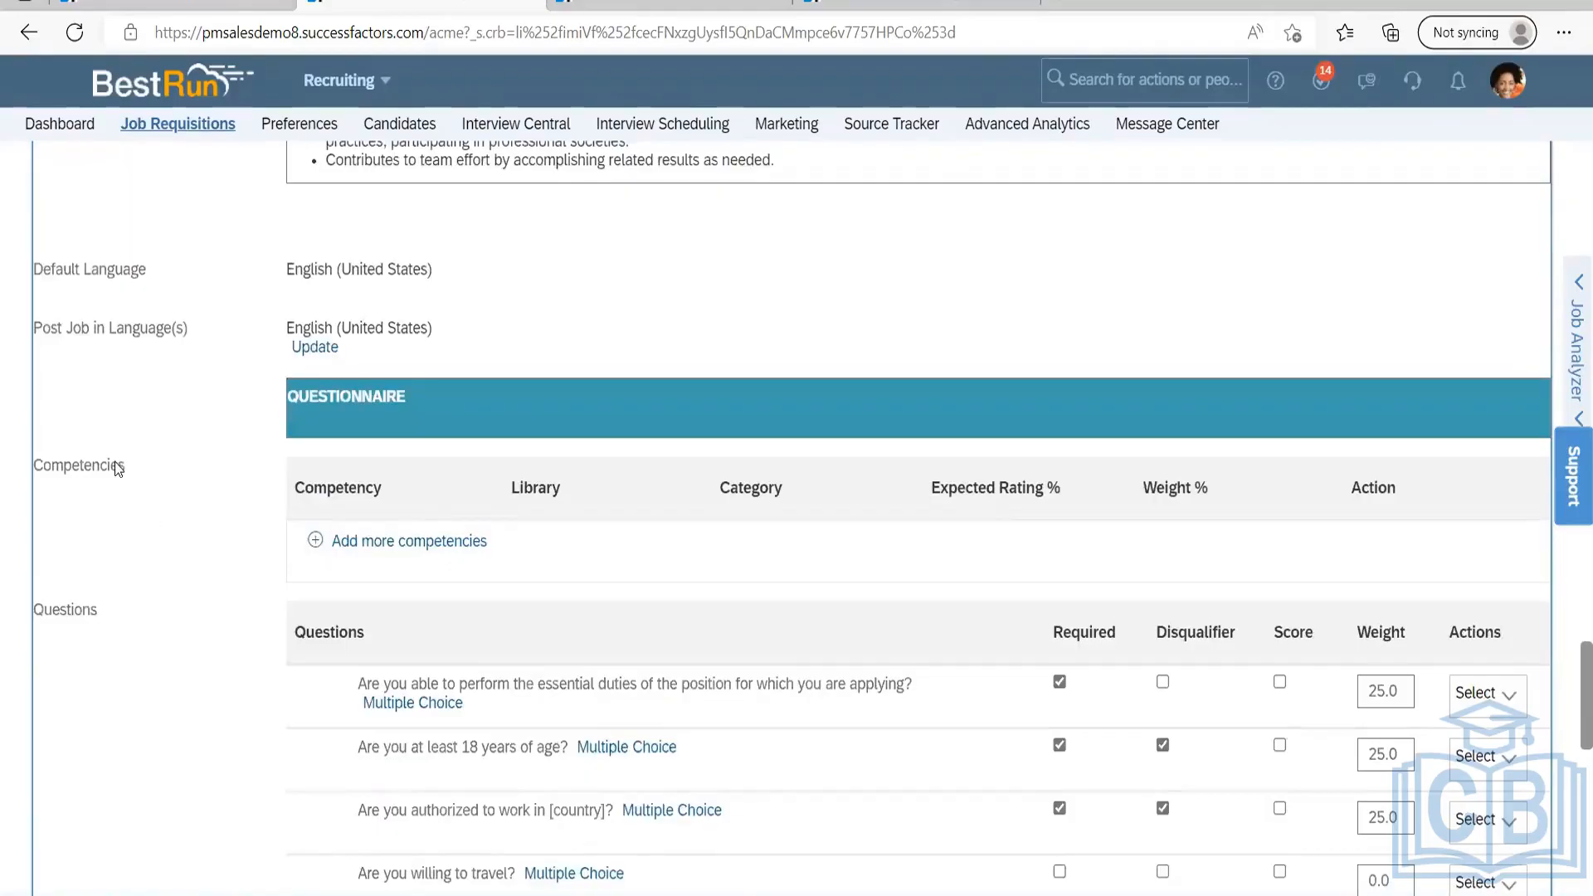
pyautogui.click(322, 545)
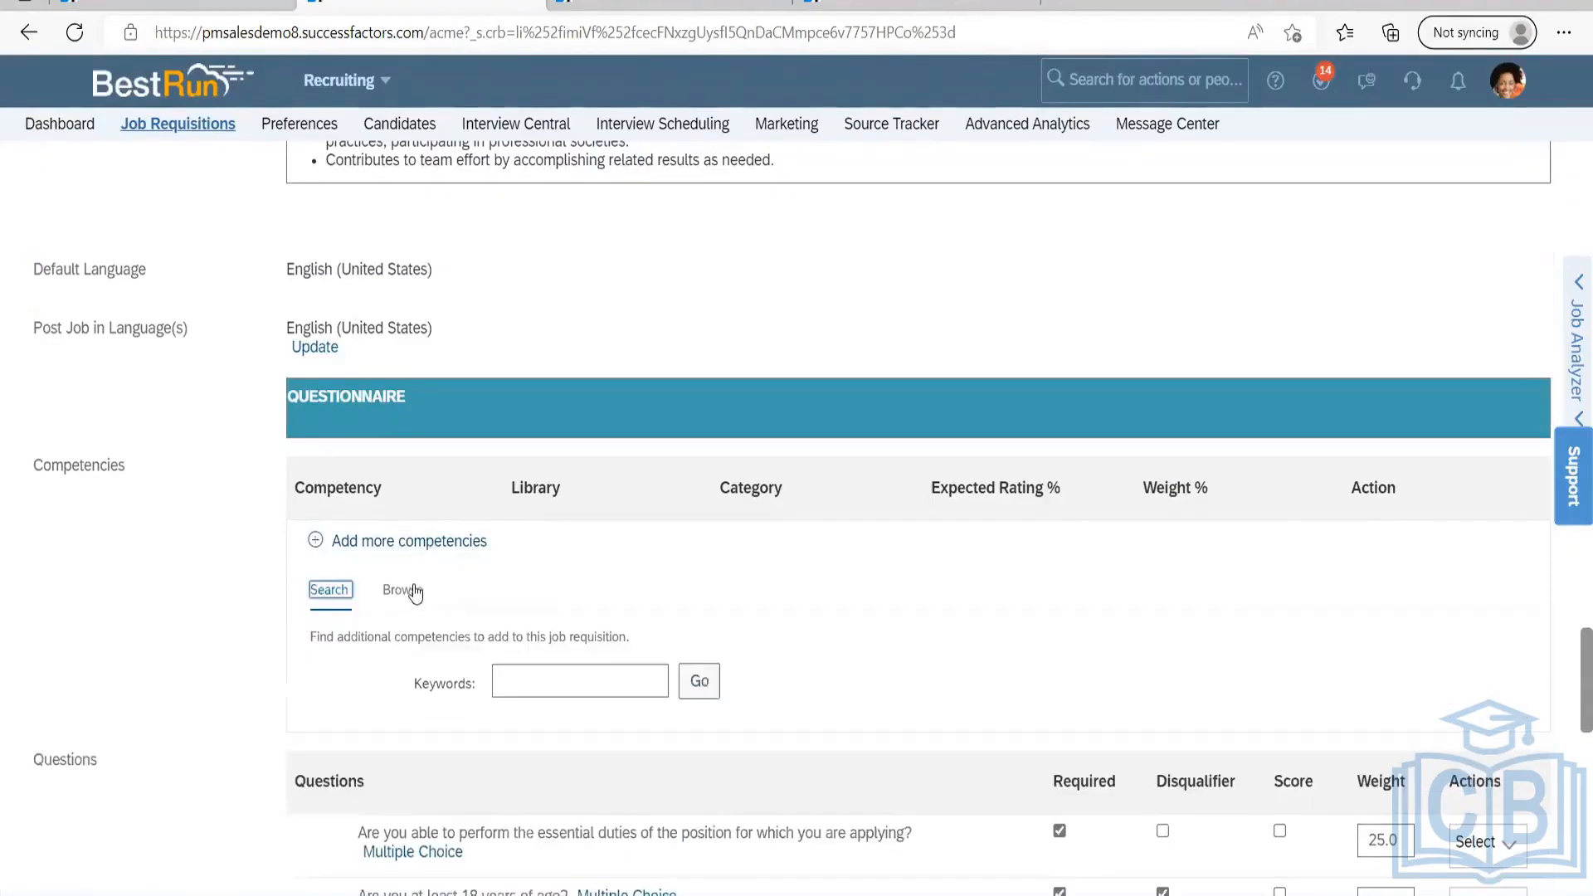
pyautogui.click(405, 591)
pyautogui.scroll(-1, 444, 624)
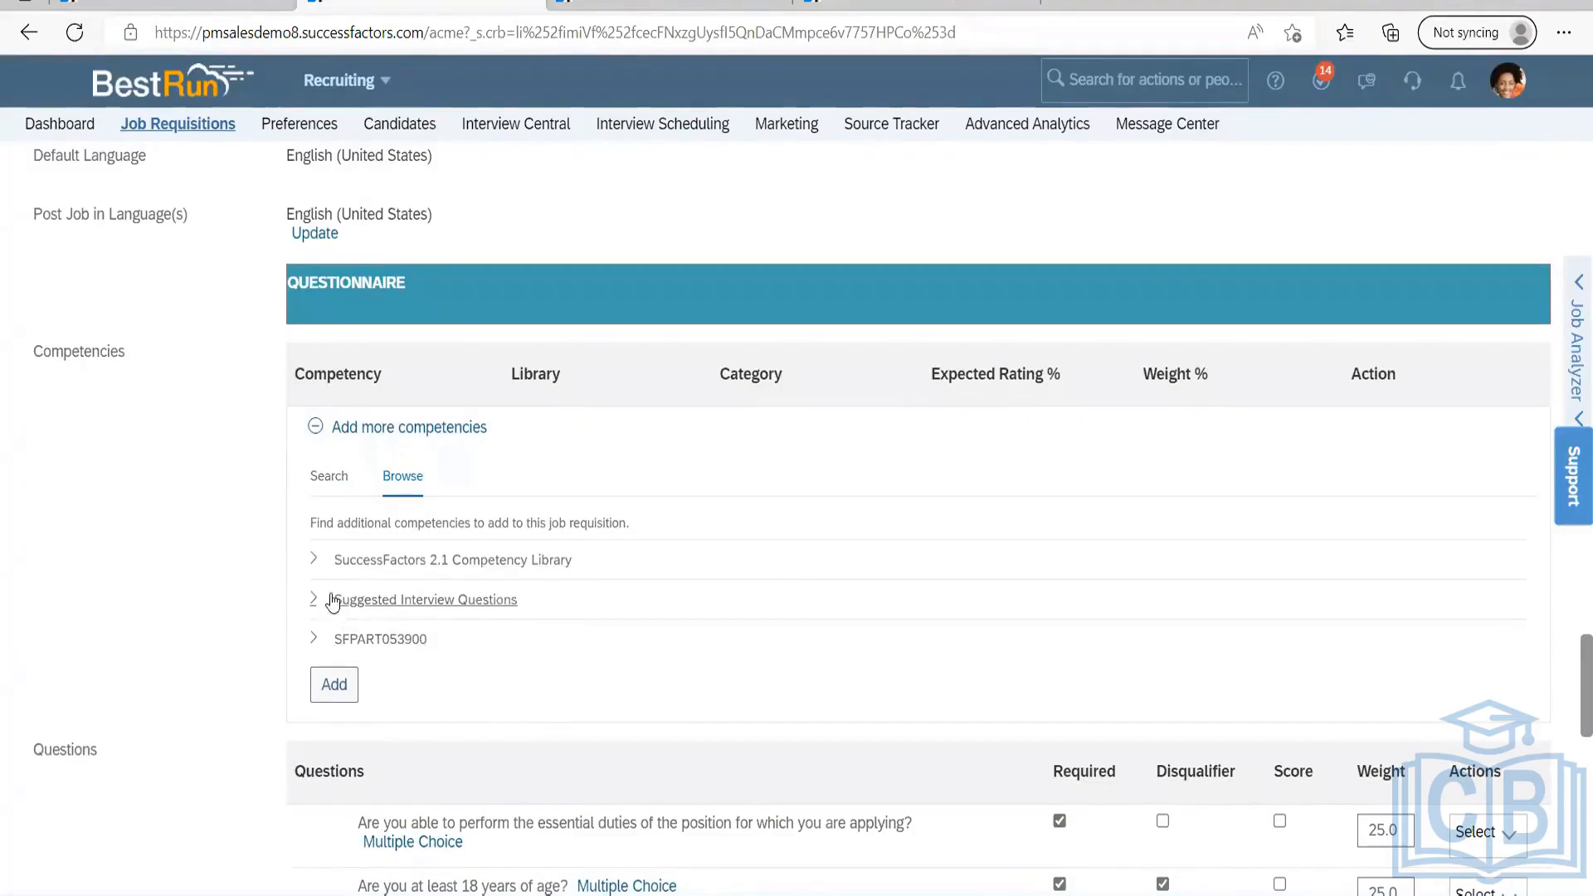
pyautogui.click(347, 643)
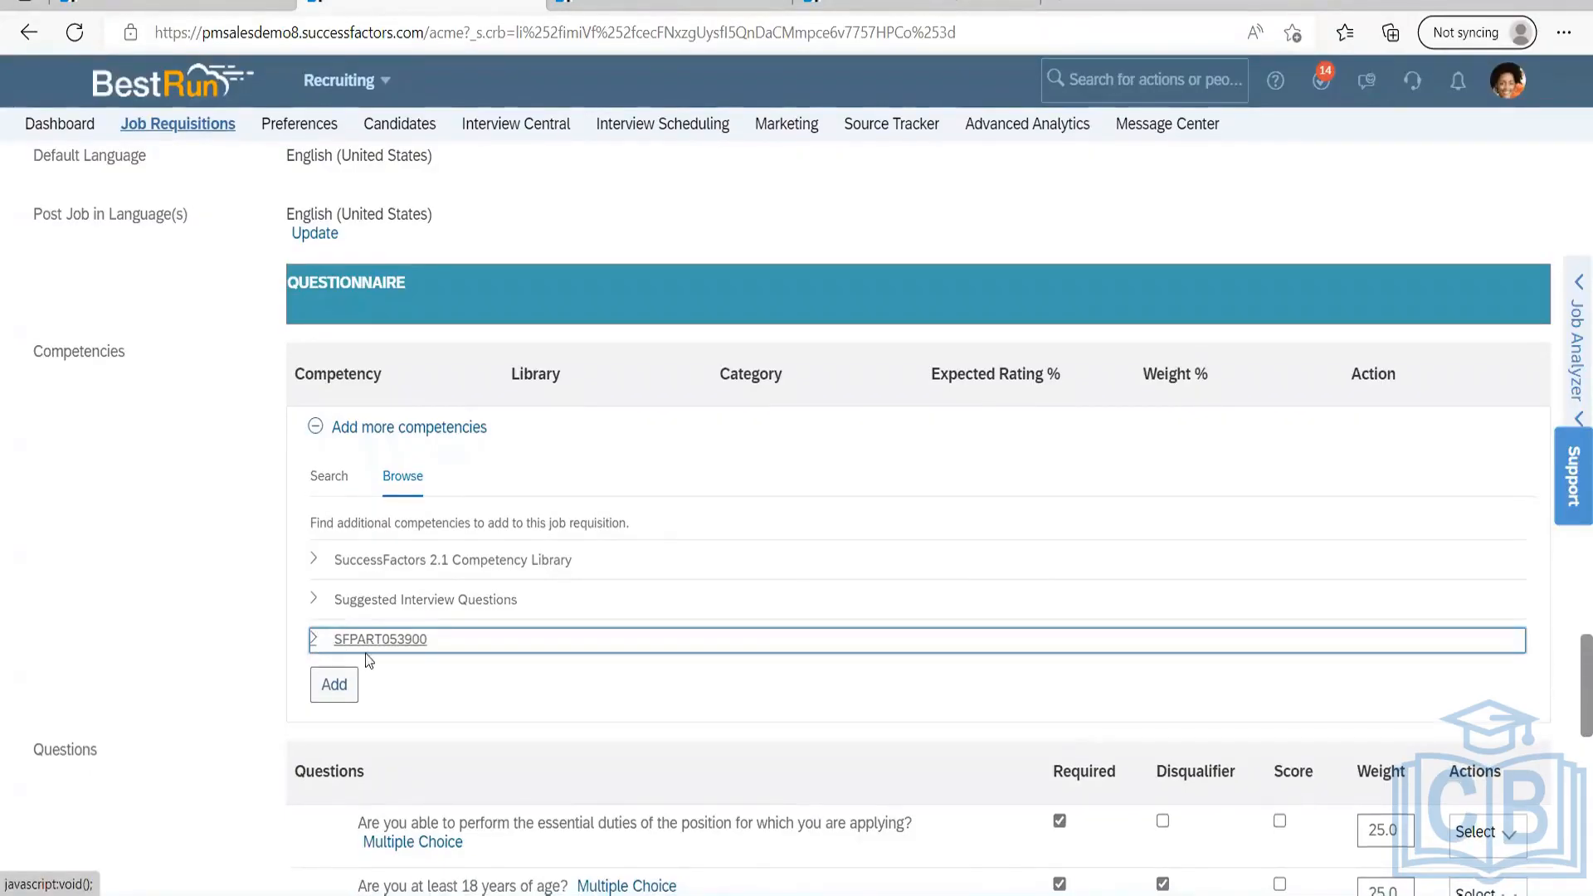
# Recheck the requisition's general information and its internal and external job descriptions, returning to the competencies area.
pyautogui.scroll(2, 536, 602)
pyautogui.scroll(20, 534, 594)
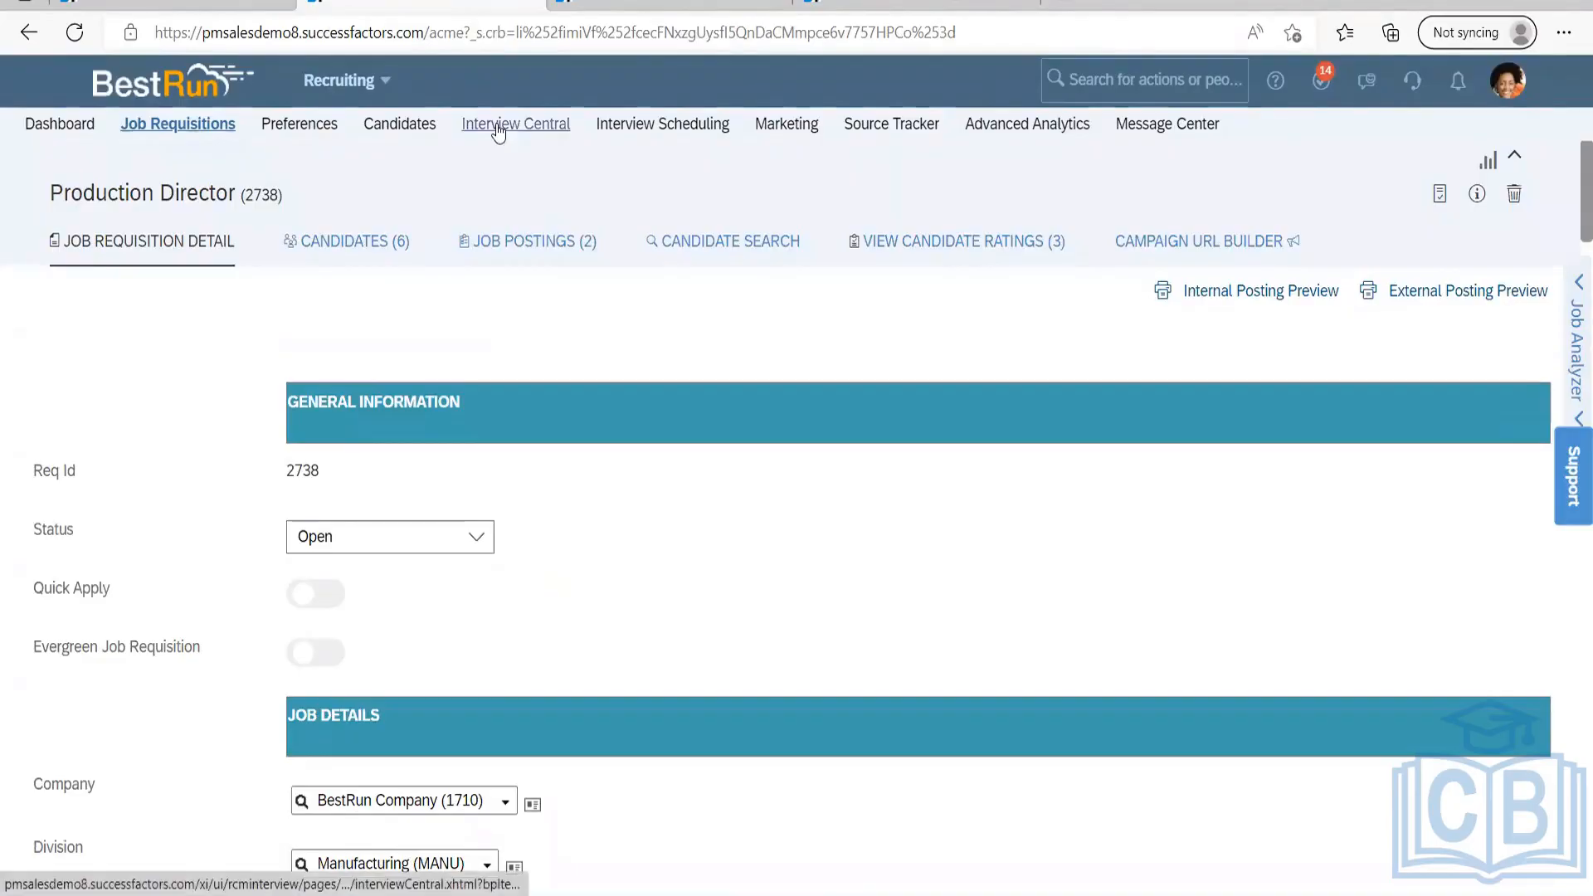
pyautogui.scroll(-15, 498, 683)
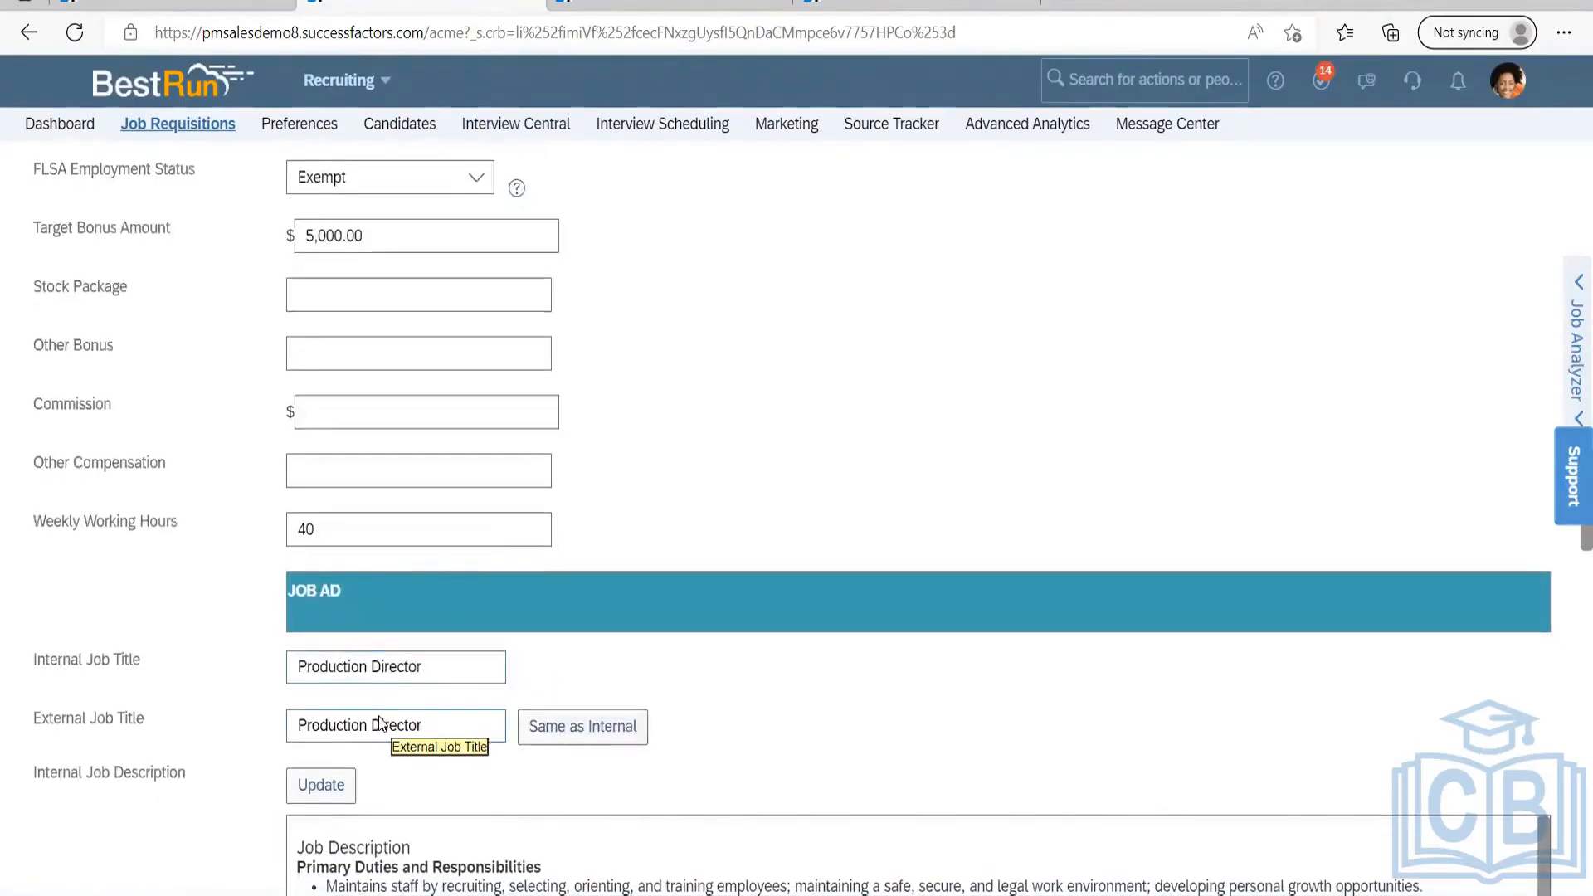
pyautogui.scroll(-12, 387, 639)
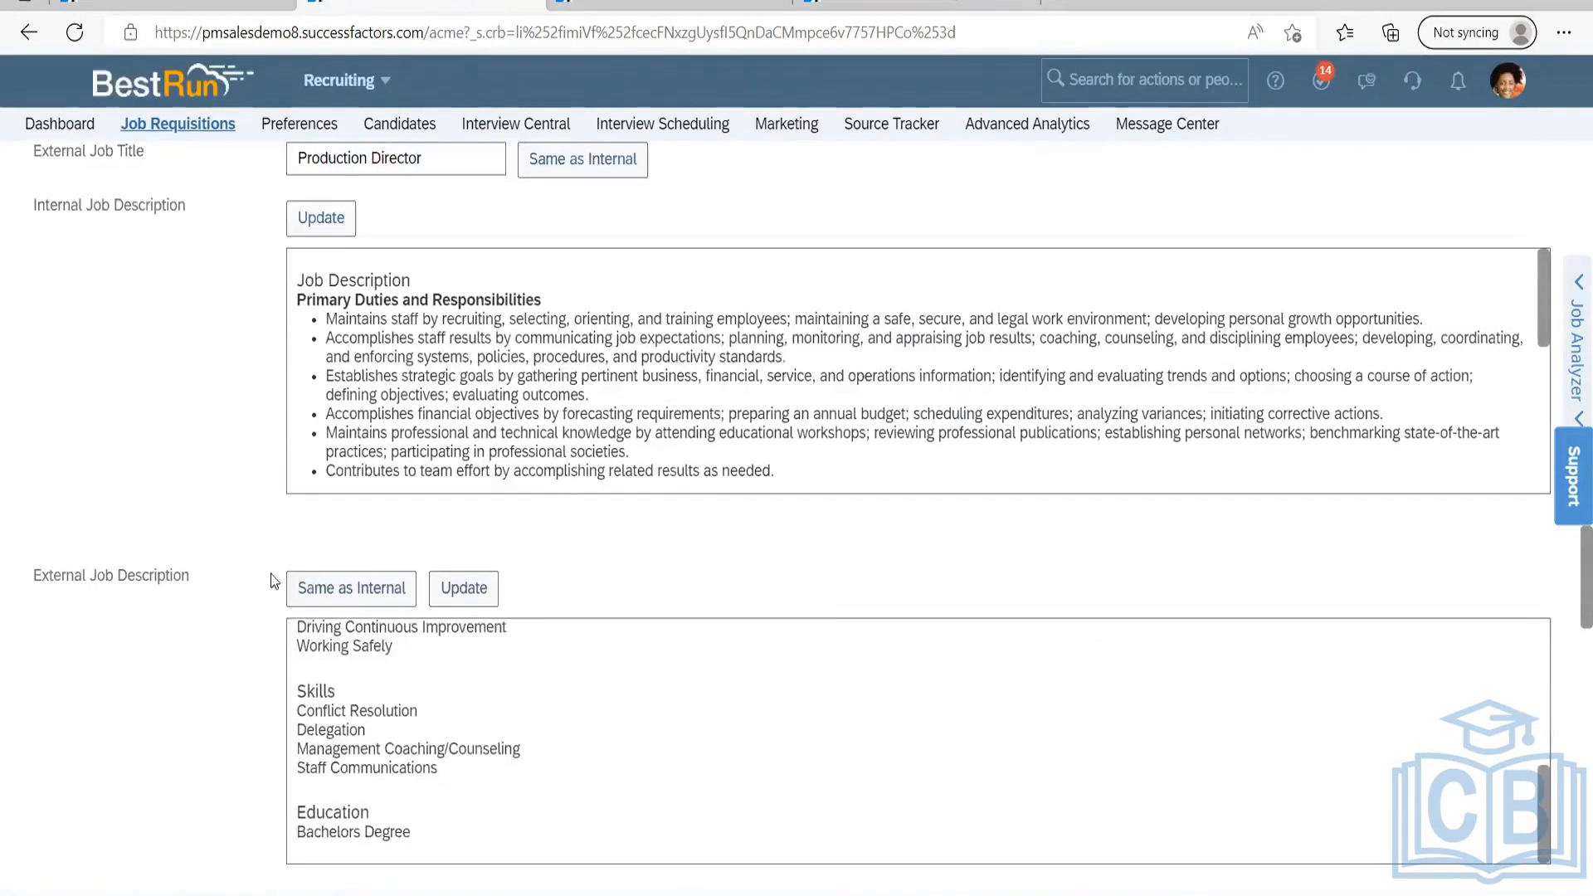
pyautogui.scroll(-2, 380, 520)
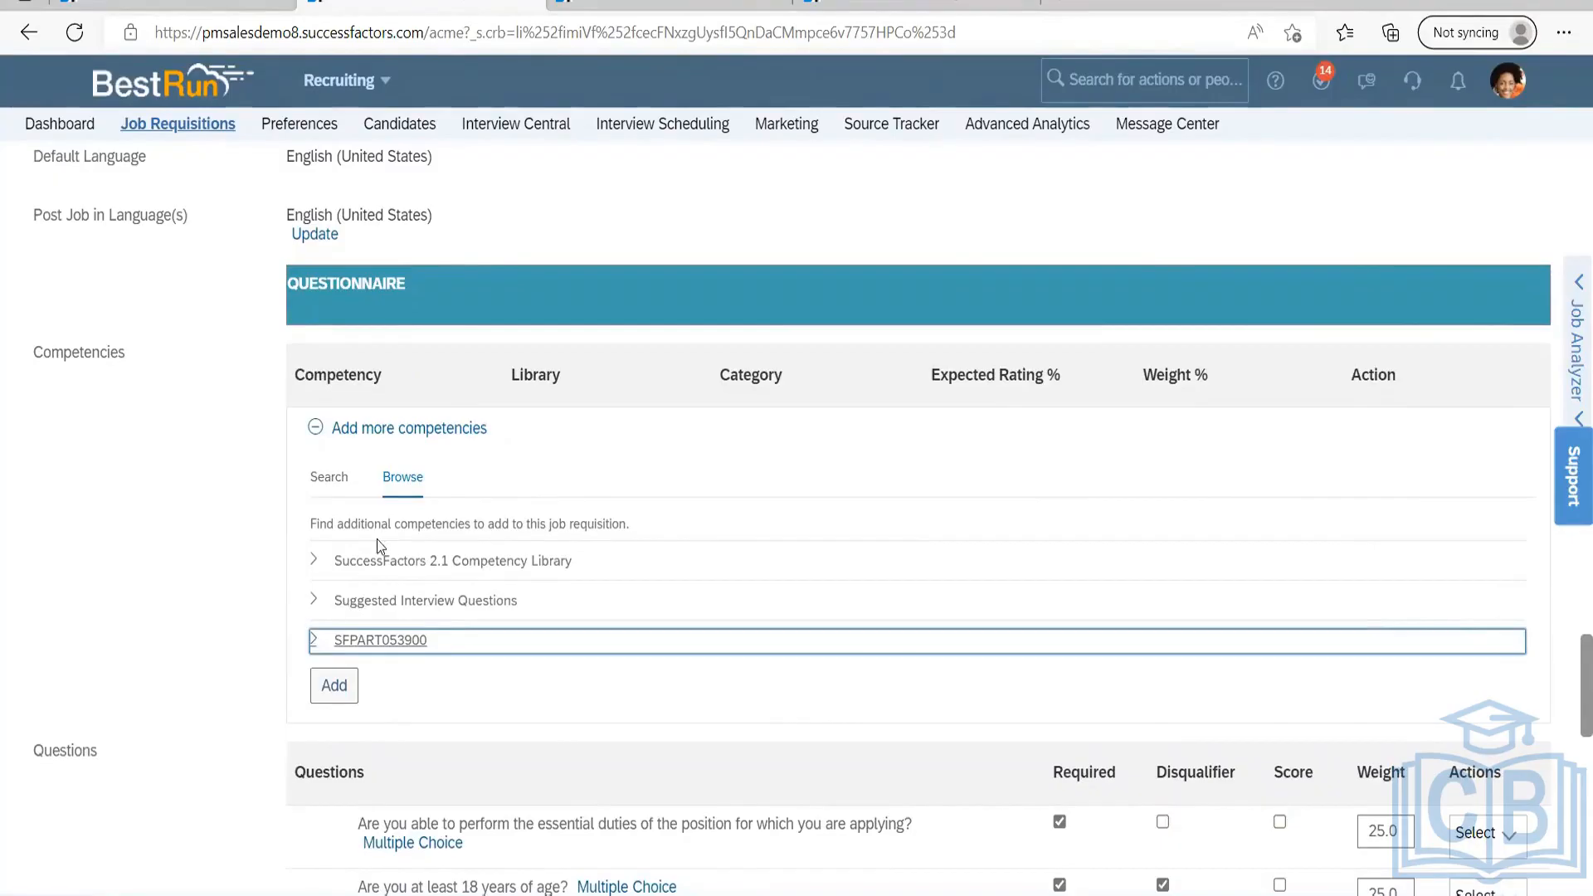
# Review the questionnaire's questions and view the browse and create options for adding more questions to the requisition.
pyautogui.scroll(-3, 171, 549)
pyautogui.moveTo(116, 544); pyautogui.dragTo(33, 525)
pyautogui.scroll(-3, 353, 585)
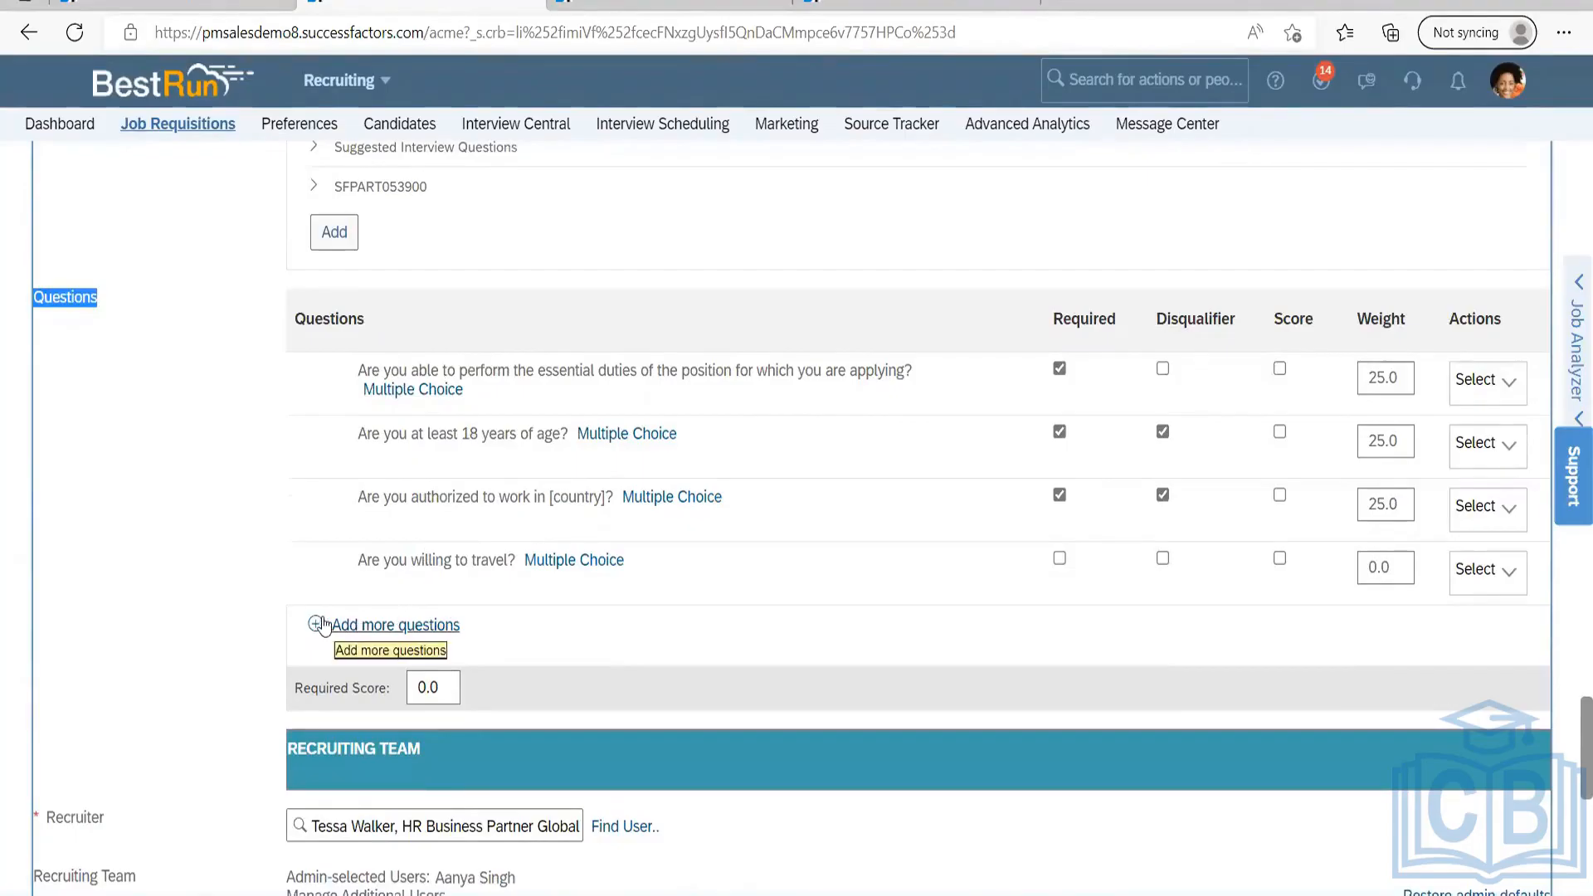
pyautogui.scroll(4, 324, 417)
pyautogui.scroll(-4, 324, 417)
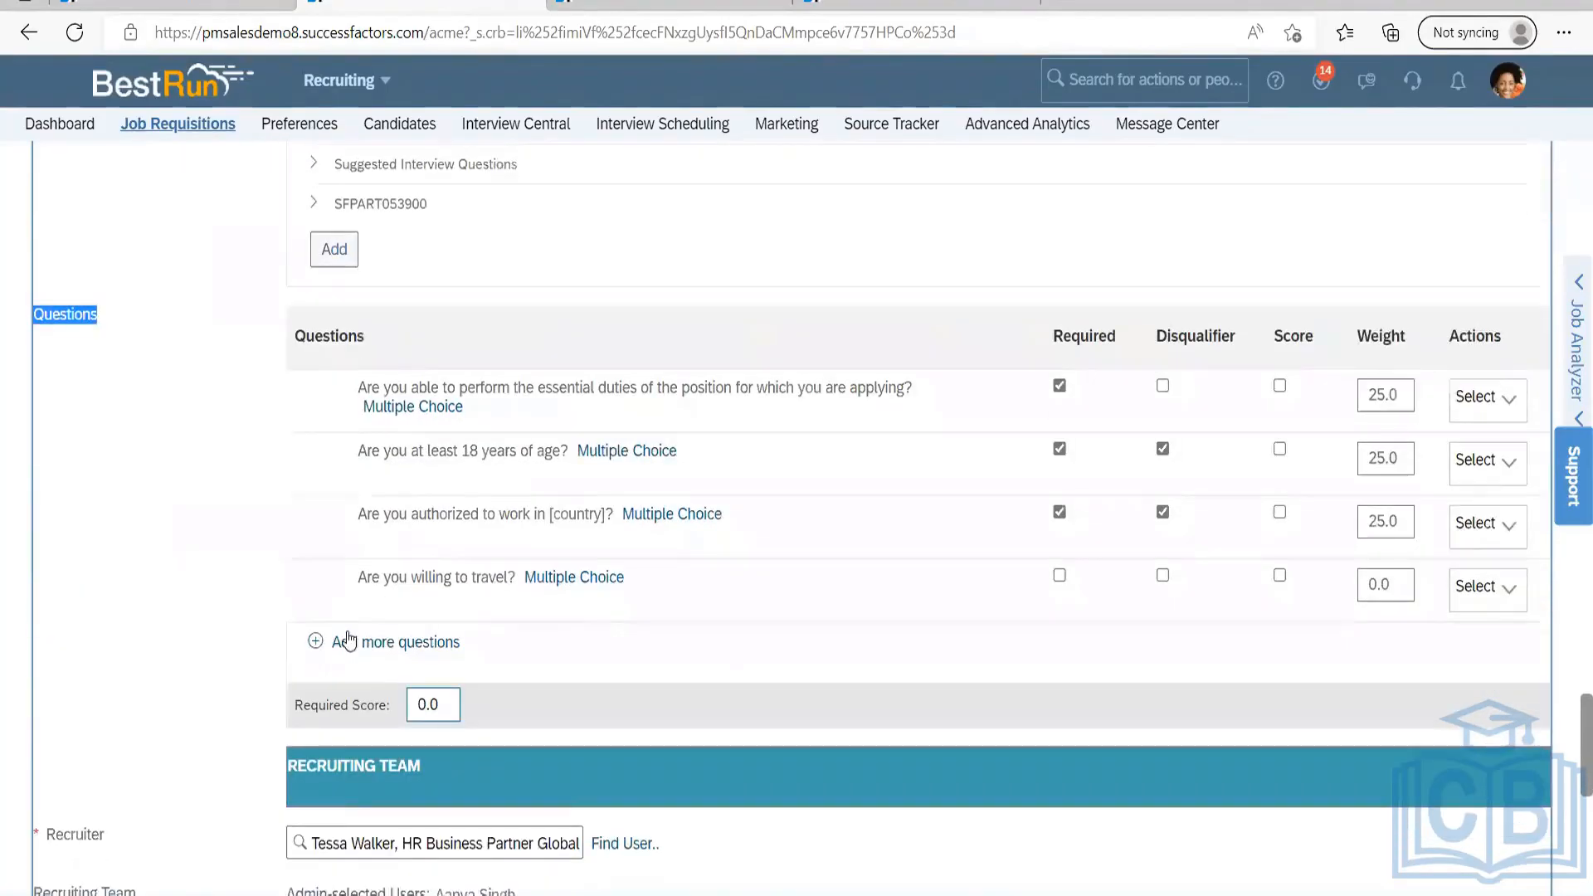
pyautogui.click(457, 629)
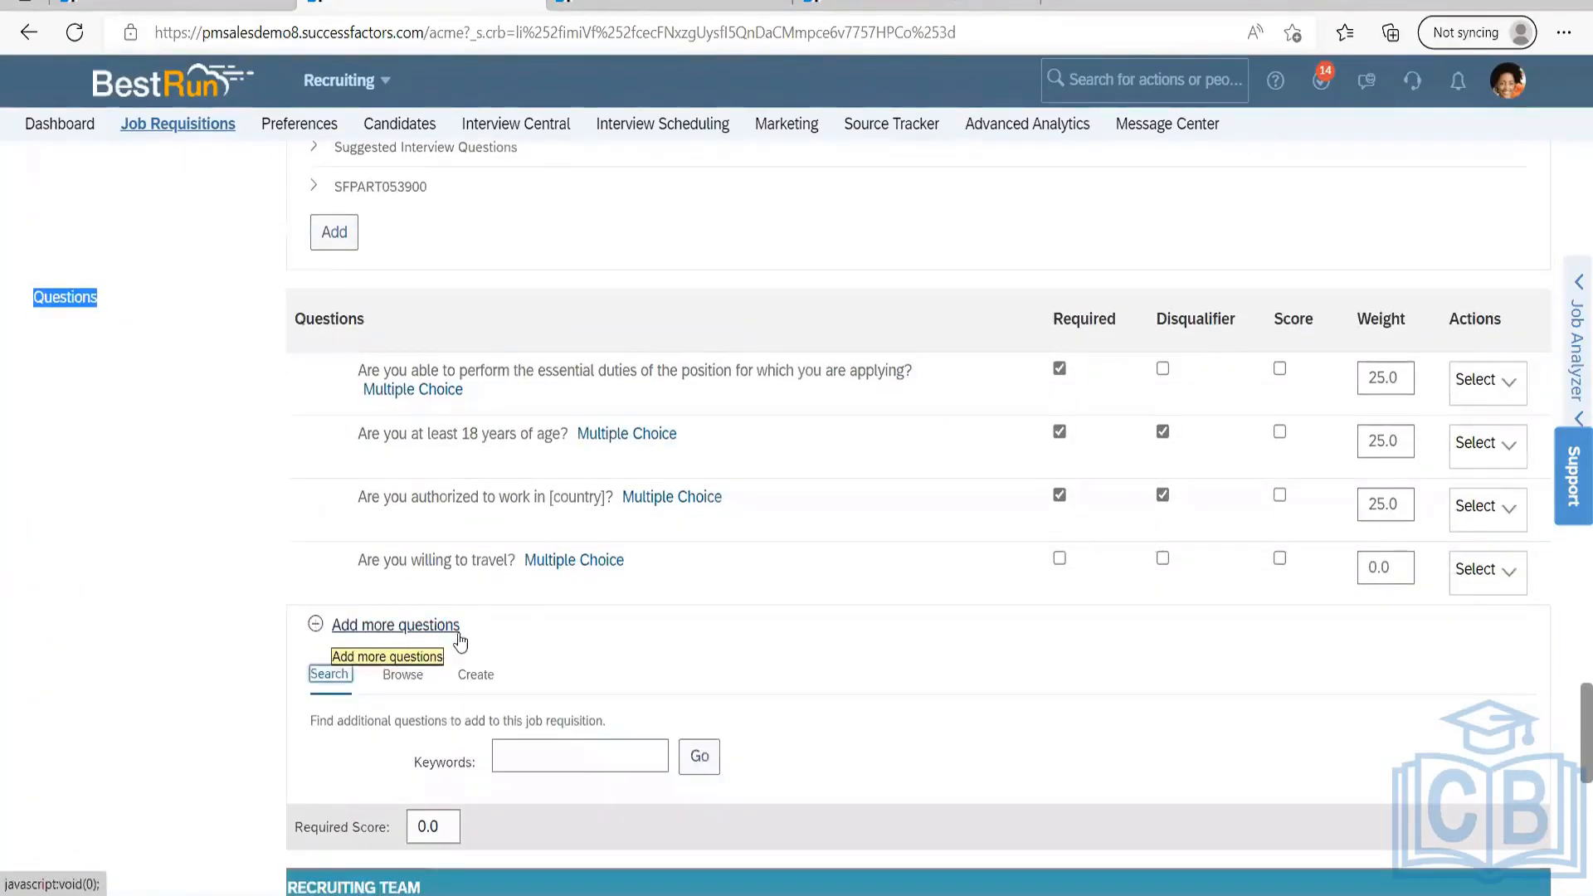
pyautogui.click(403, 676)
pyautogui.scroll(-4, 434, 714)
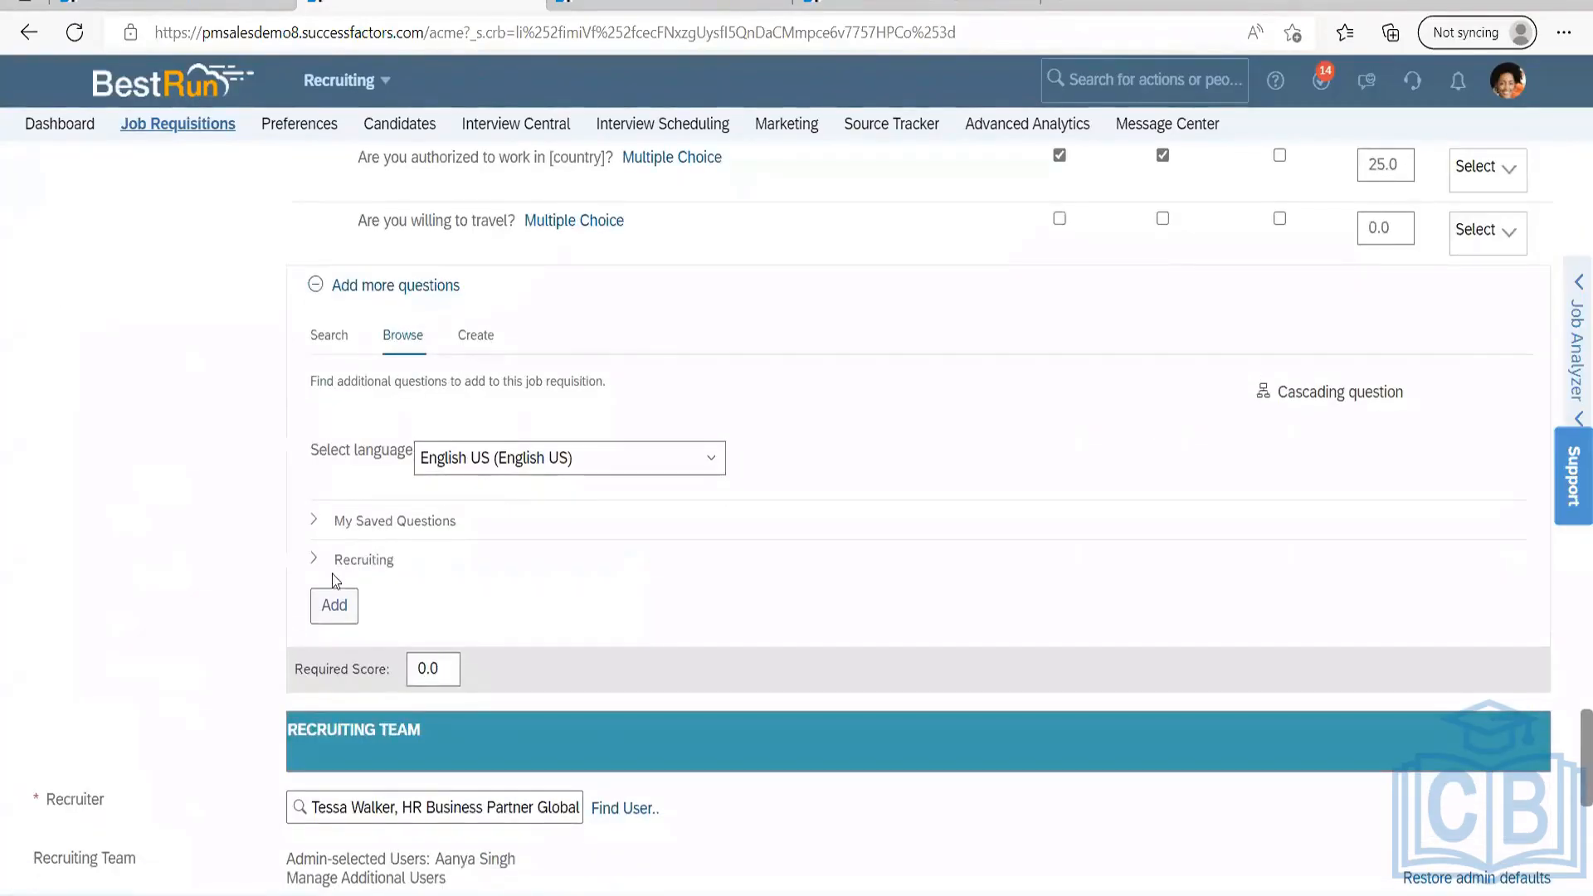
pyautogui.click(475, 346)
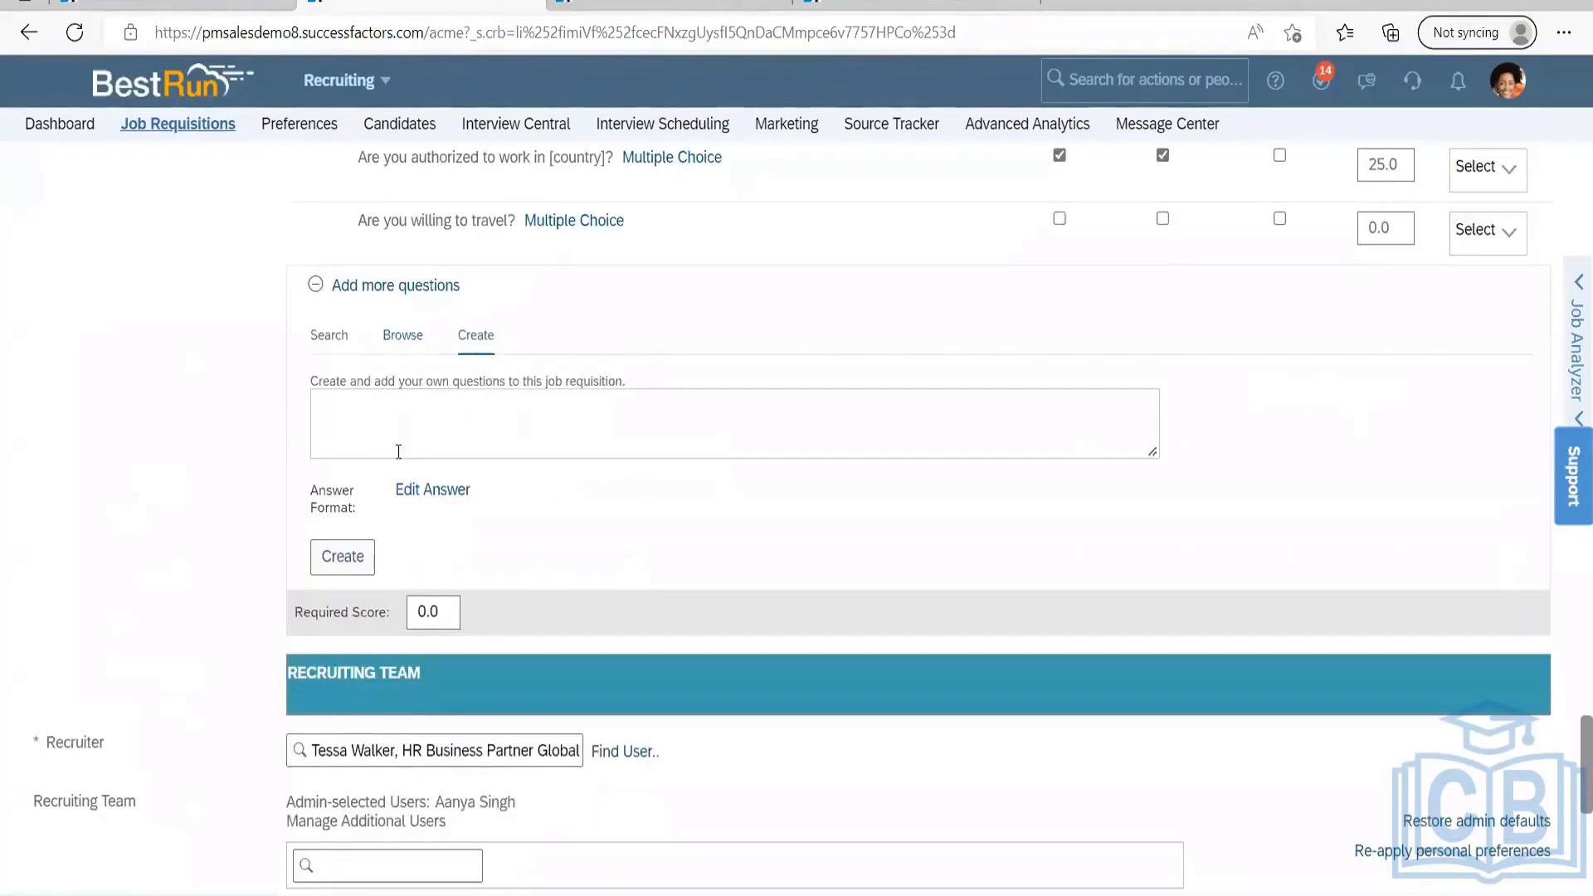
# Inspect the multiple-choice answer format, answer range and correct answer of the question "Are you at least 18 years of age?".
pyautogui.scroll(4, 465, 513)
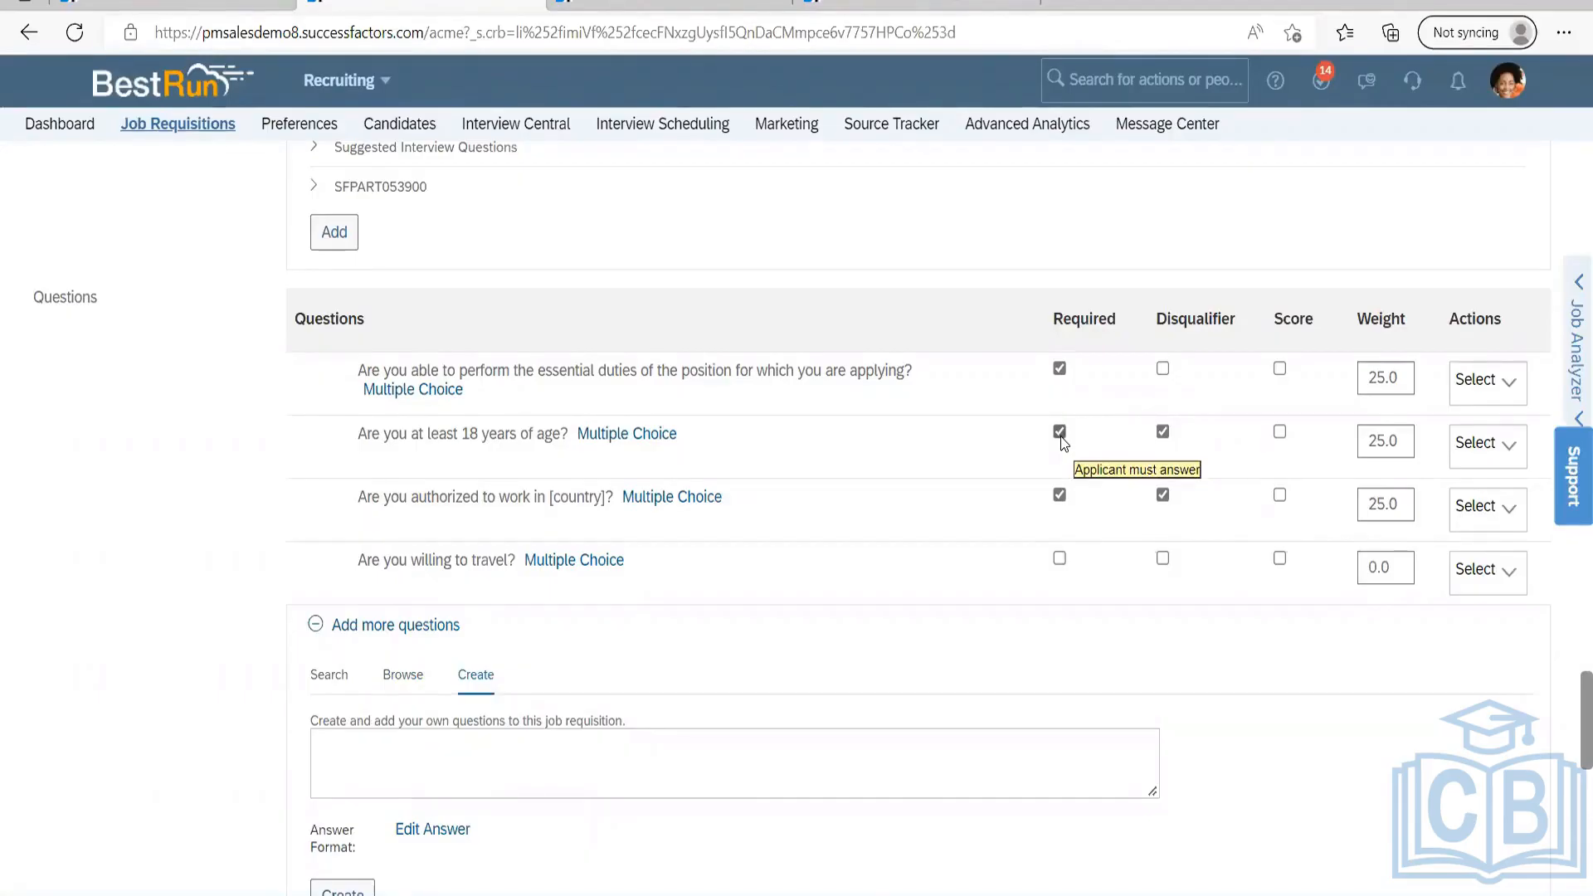
pyautogui.click(595, 443)
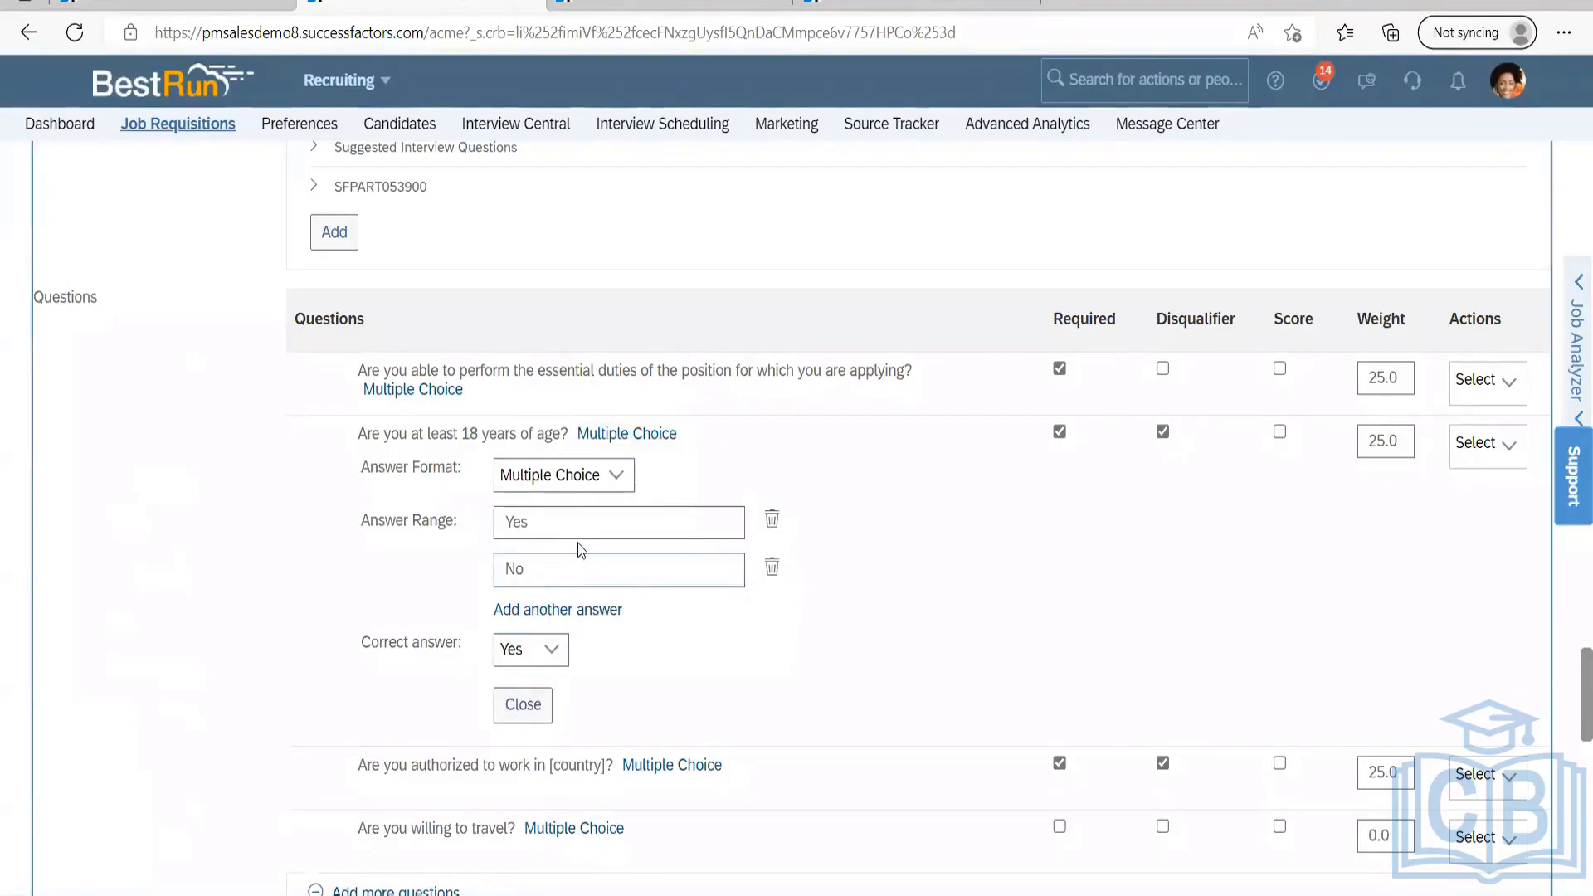
pyautogui.scroll(4, 1163, 448)
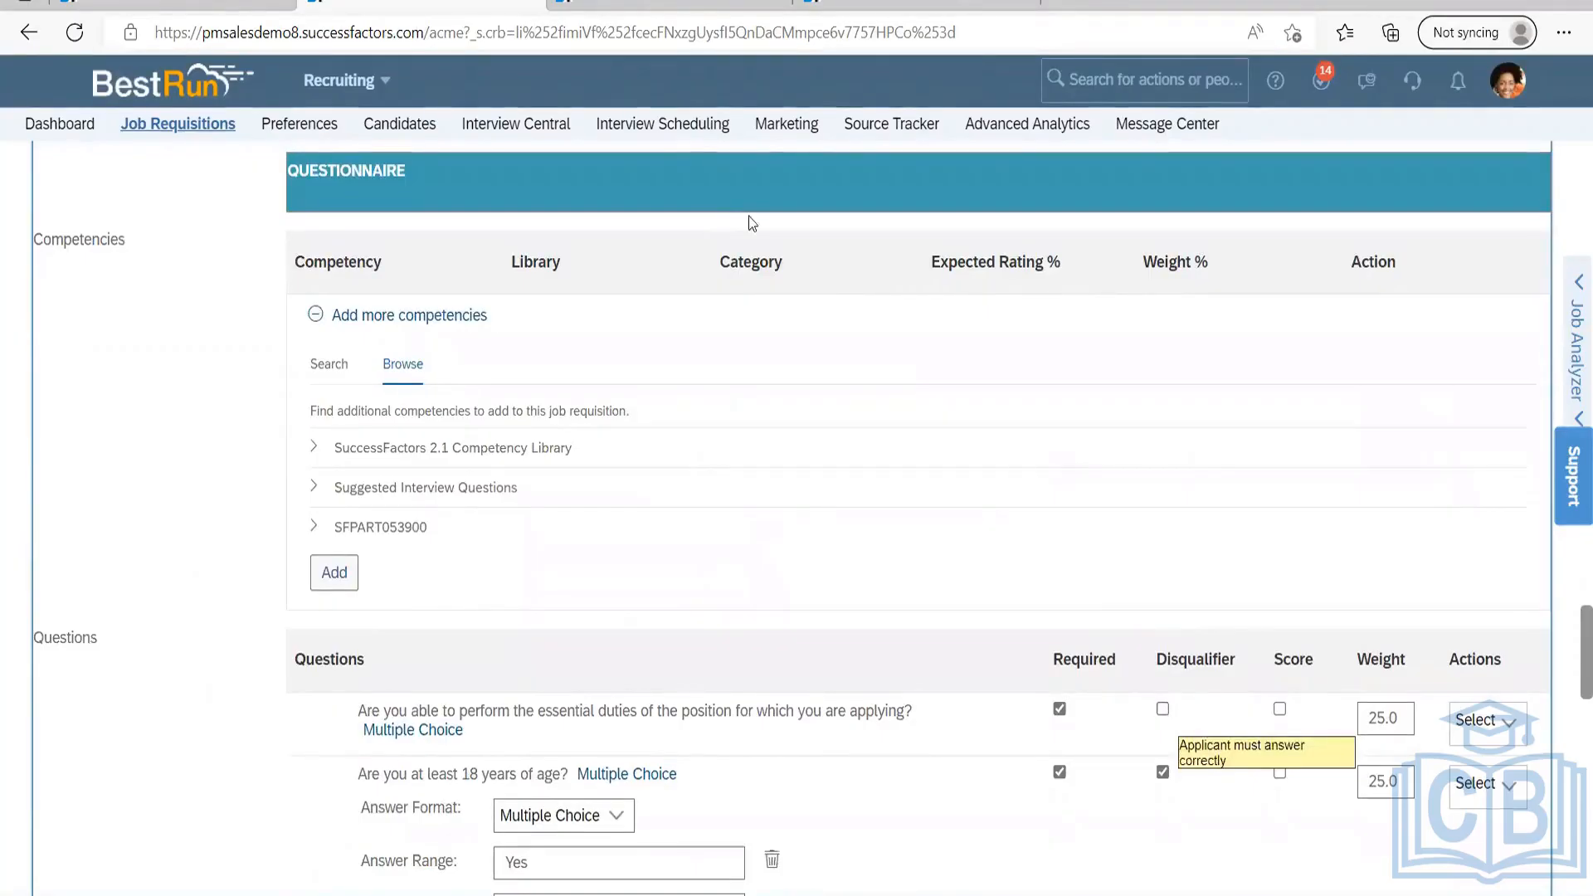
# Examine the candidate pipeline statuses of the Associate HR Professional requisition up to the disqualification stages, and return to the Production Director questionnaire.
pyautogui.click(595, 12)
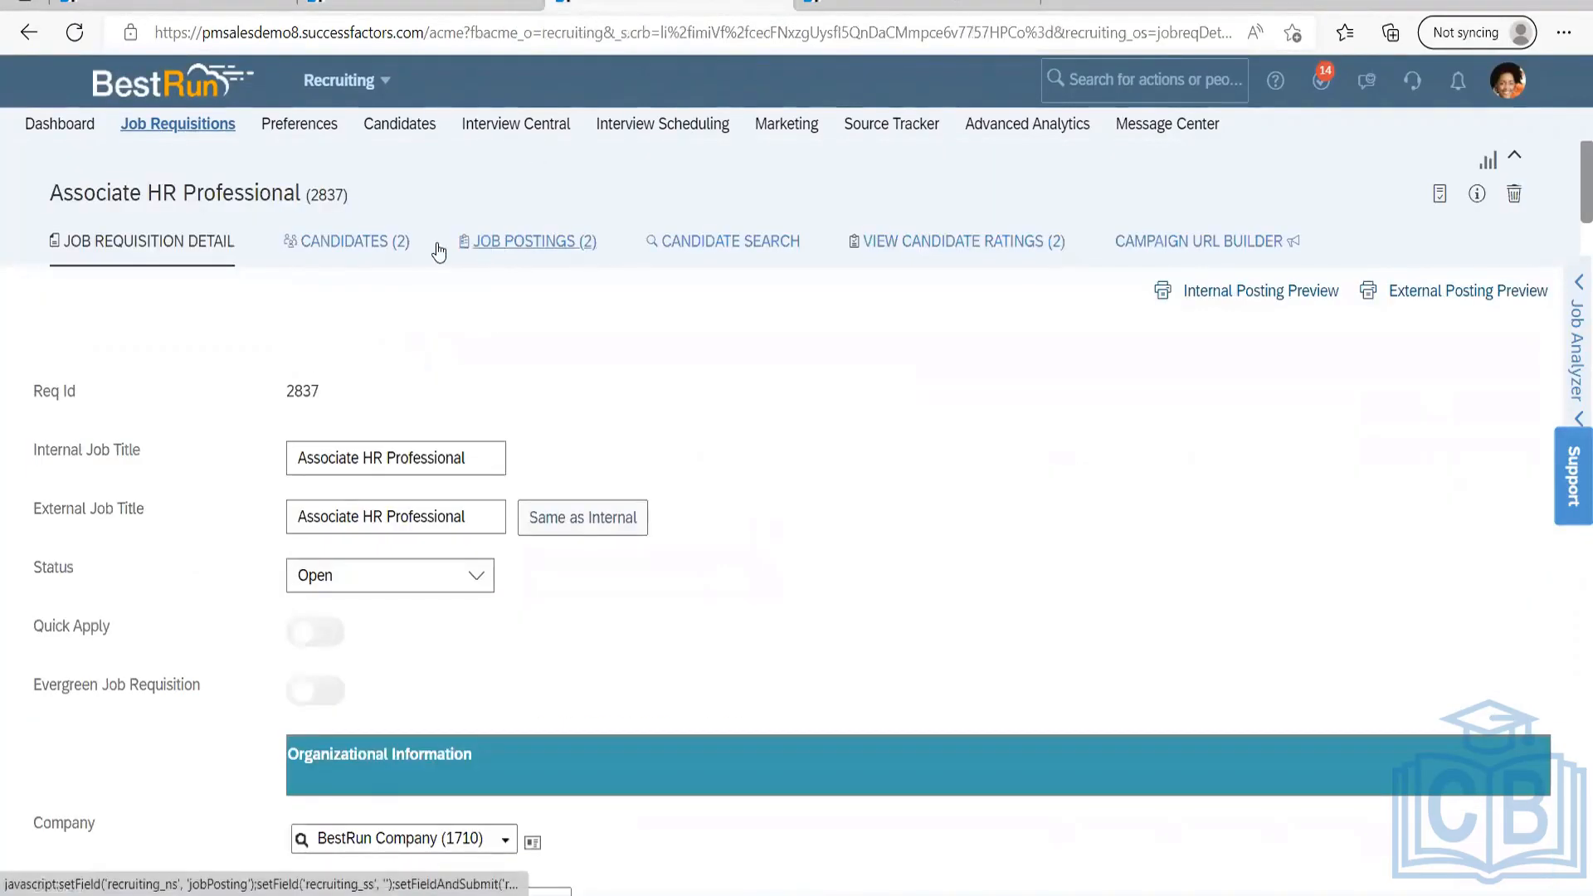
pyautogui.click(357, 241)
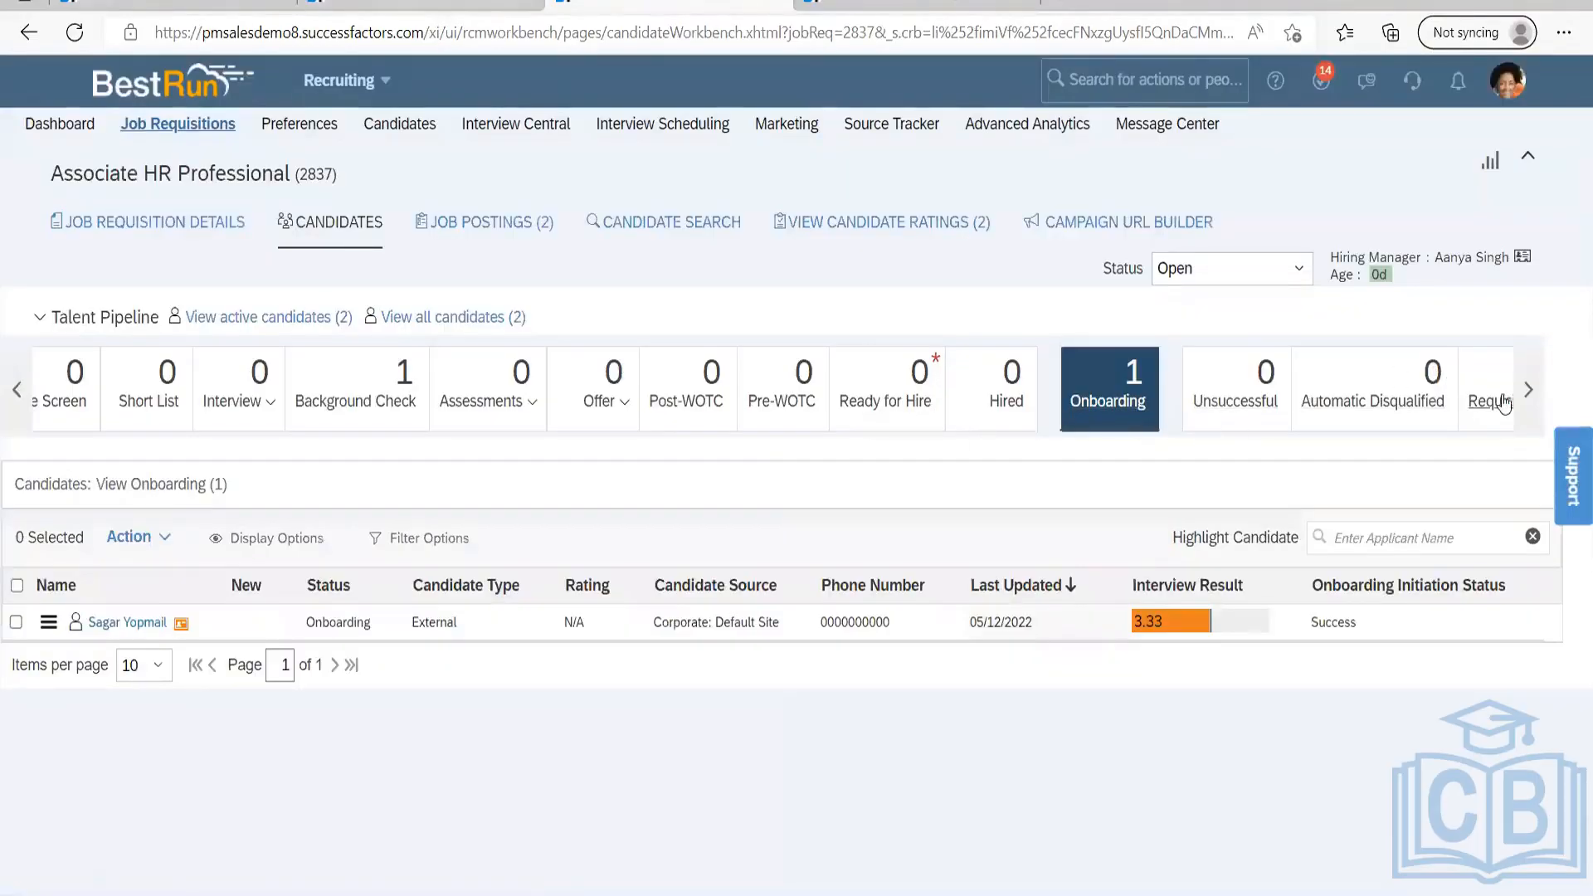
pyautogui.click(1529, 389)
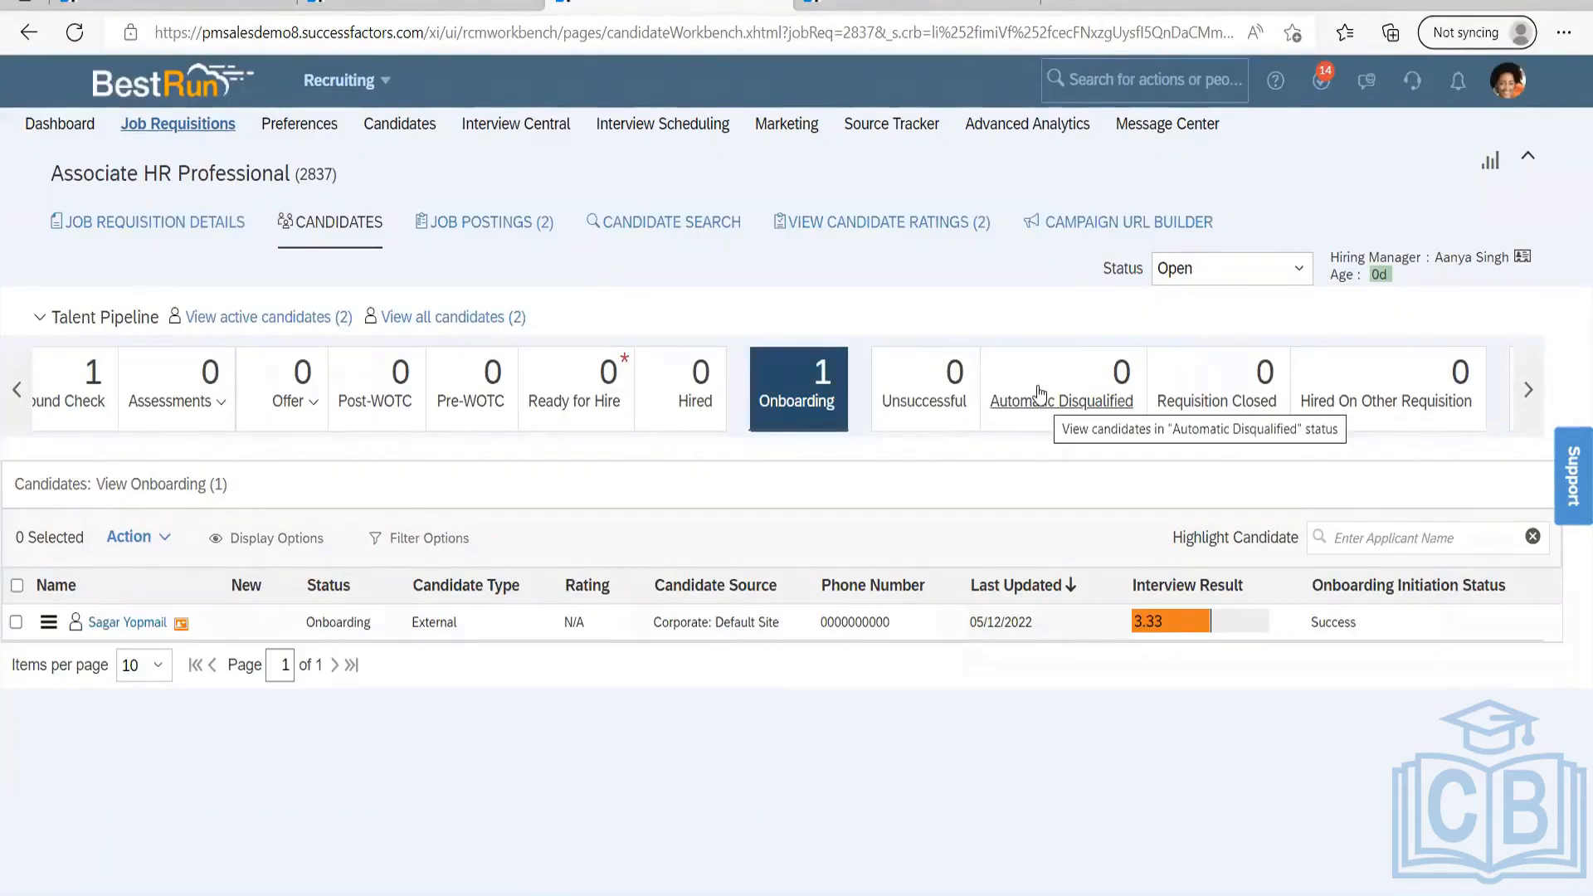
pyautogui.click(421, 3)
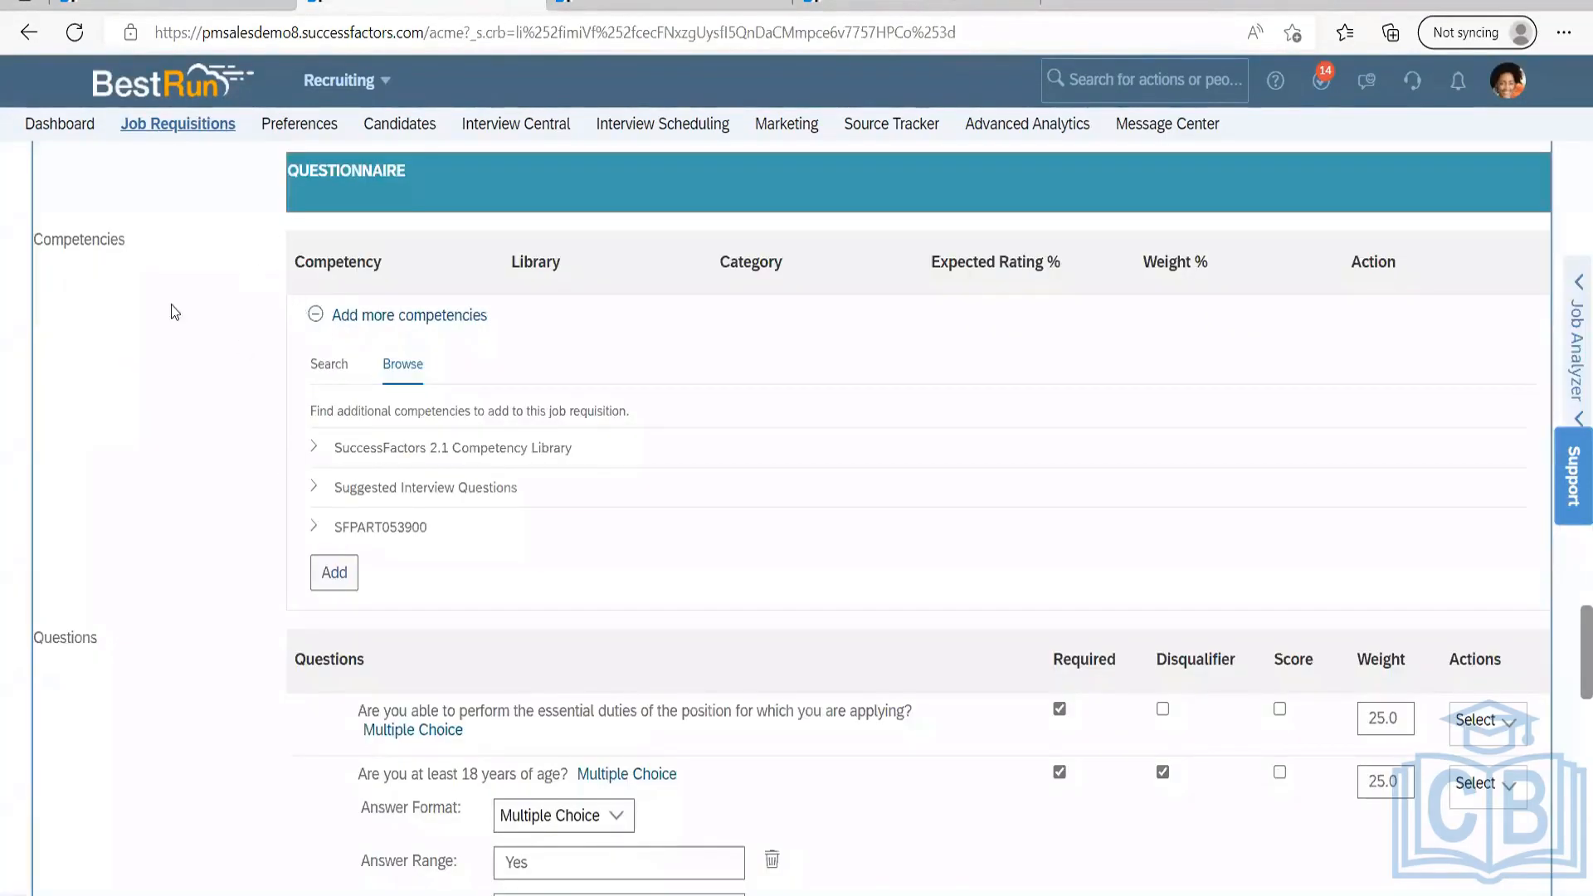
pyautogui.scroll(1, 152, 324)
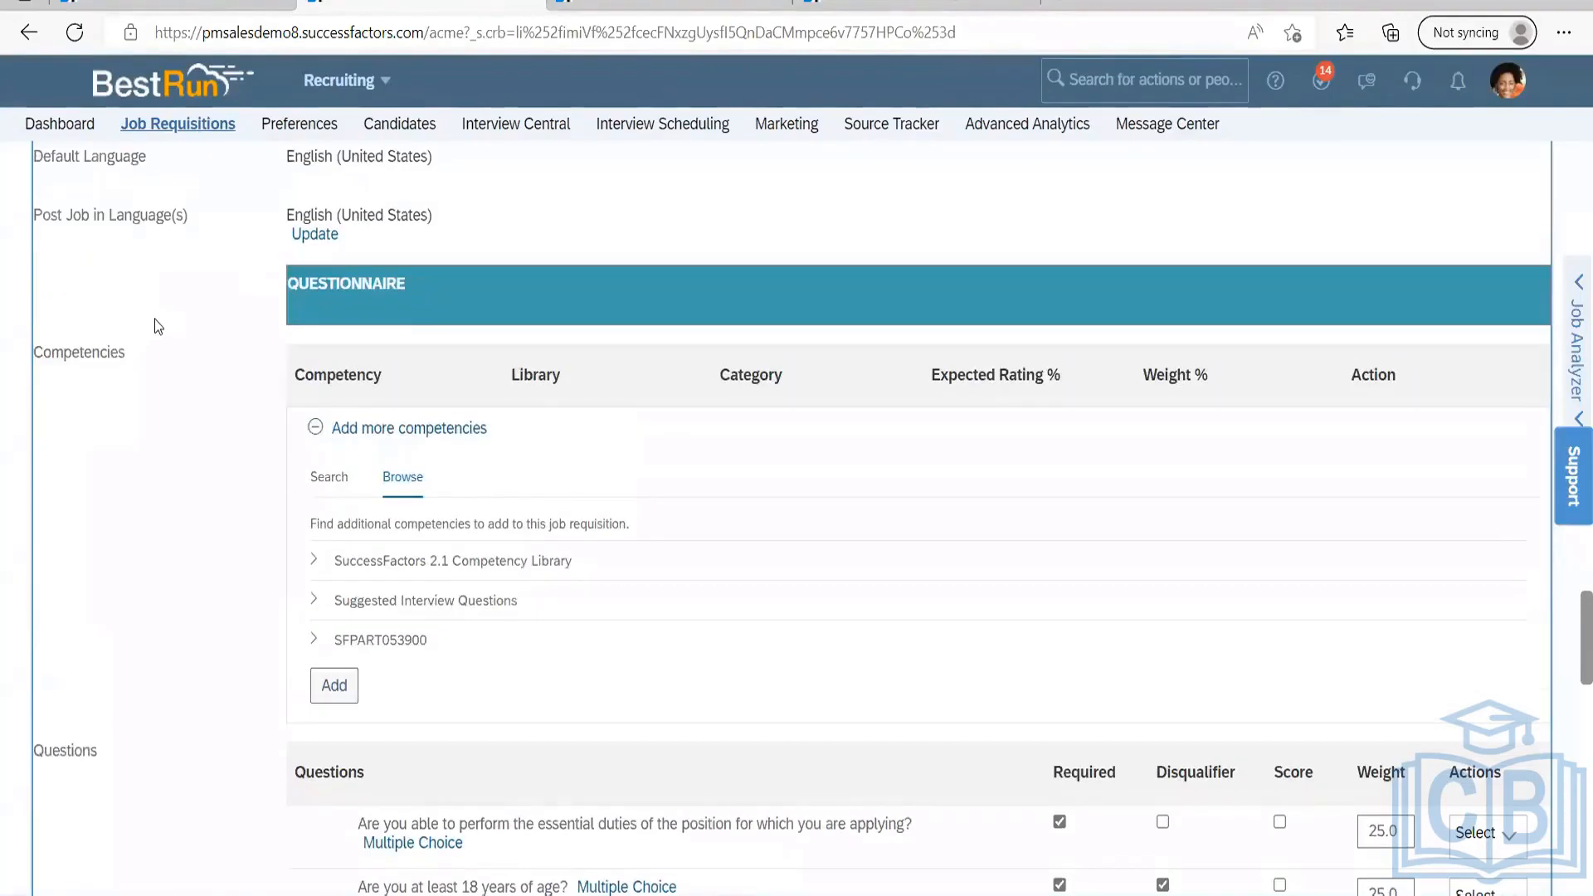
# Close the answer details of the age question and clear Disqualifier for the age and work authorization questions.
pyautogui.scroll(-5, 322, 380)
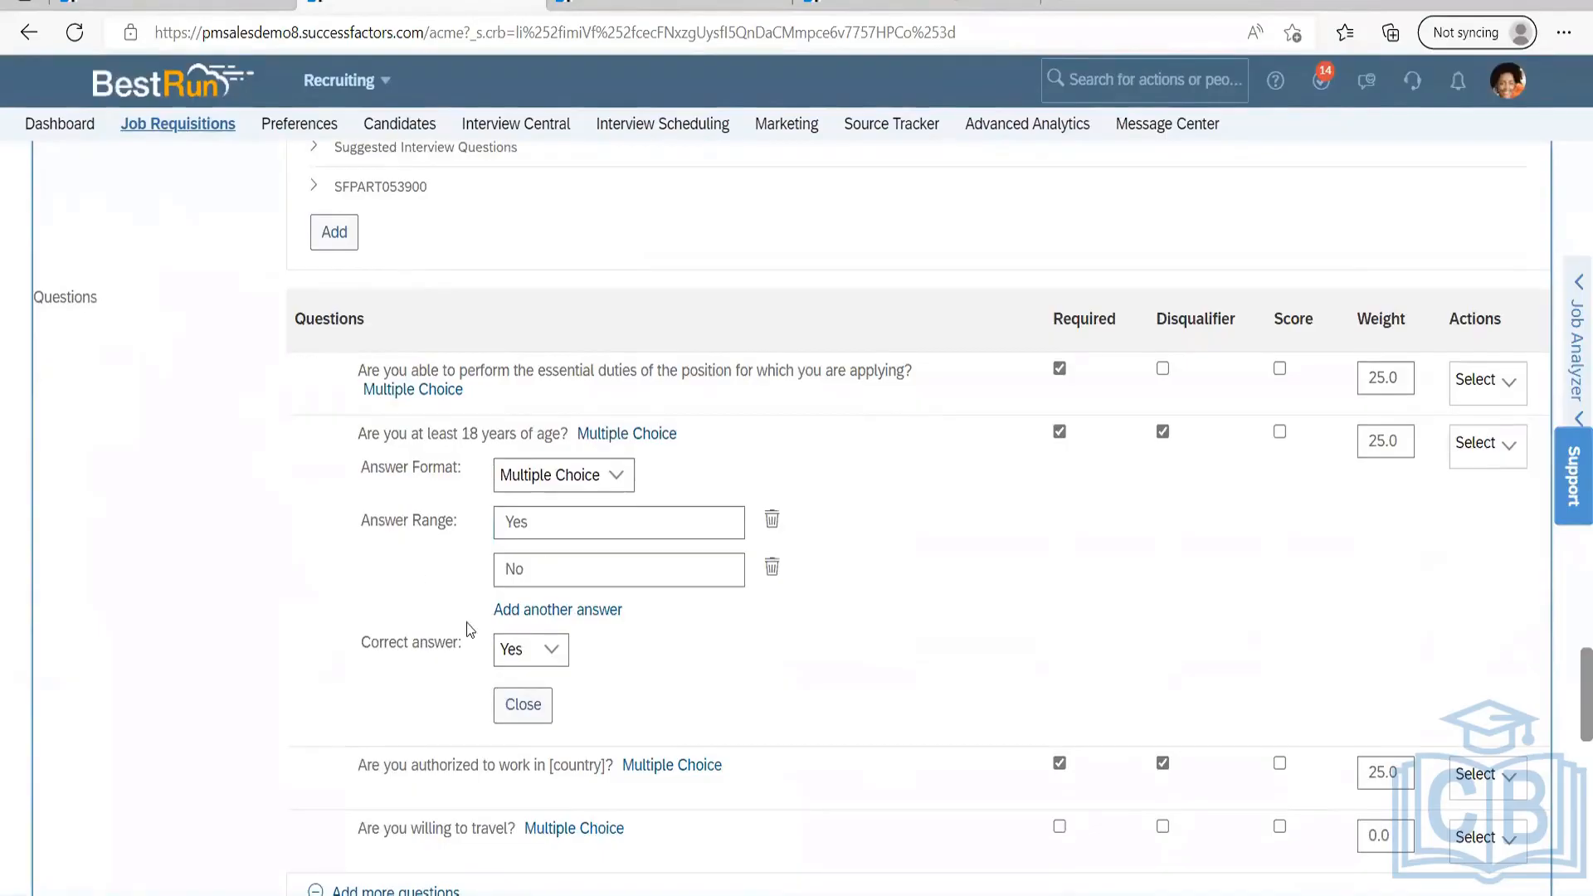
pyautogui.click(557, 656)
pyautogui.click(688, 655)
pyautogui.scroll(-1, 423, 664)
pyautogui.click(522, 591)
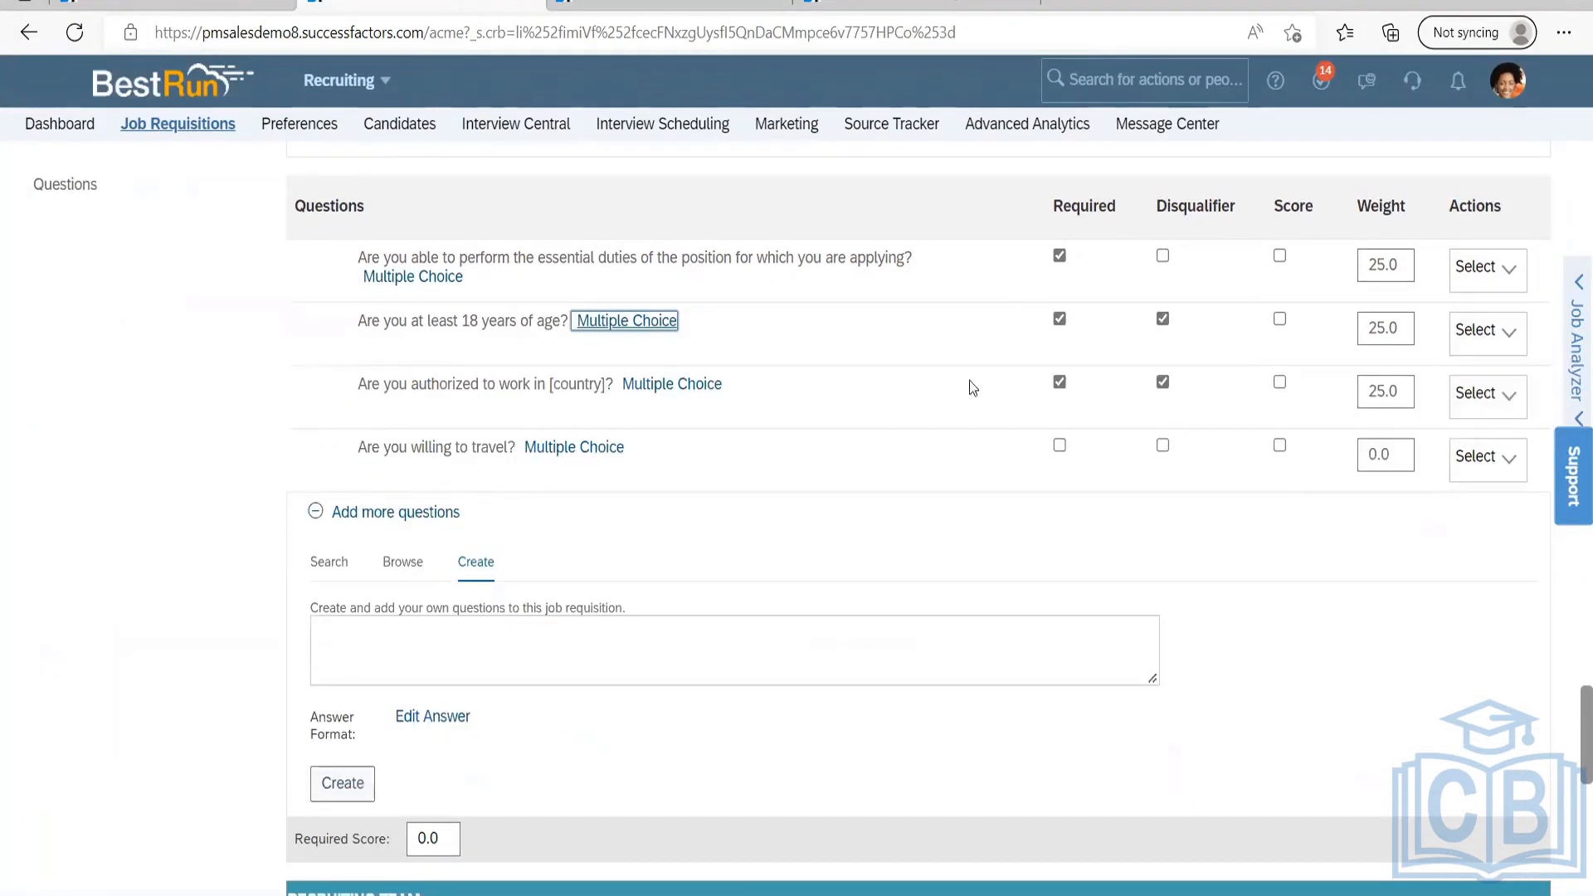
pyautogui.click(1163, 318)
pyautogui.click(1163, 382)
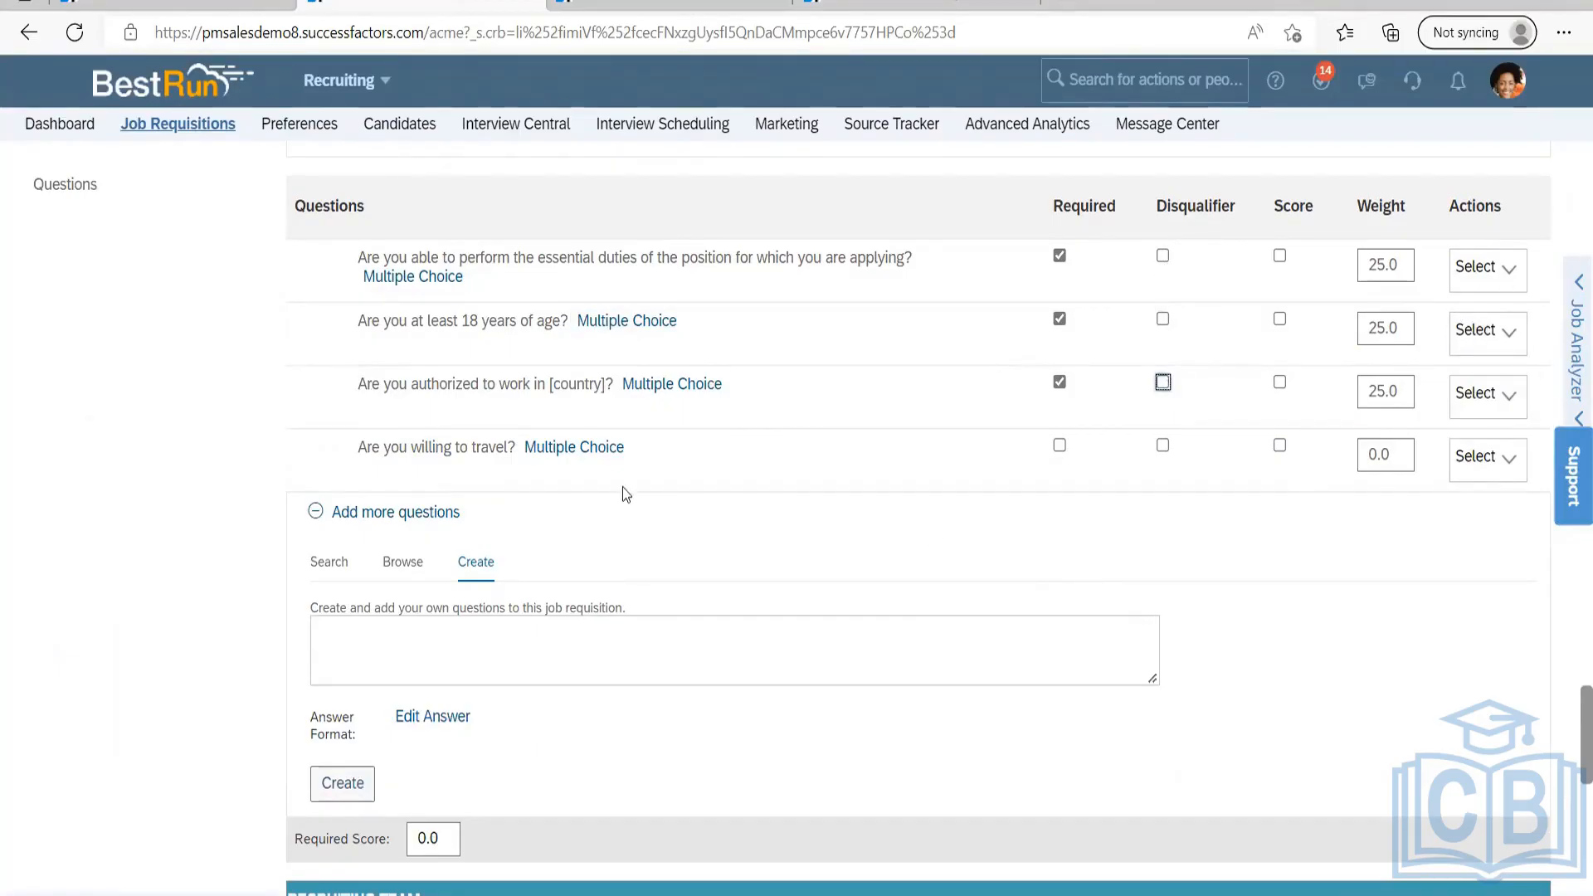
# Review the Production Director requisition's recruiting team, operational team, comments, job ad and questionnaire sections.
pyautogui.scroll(-10, 156, 521)
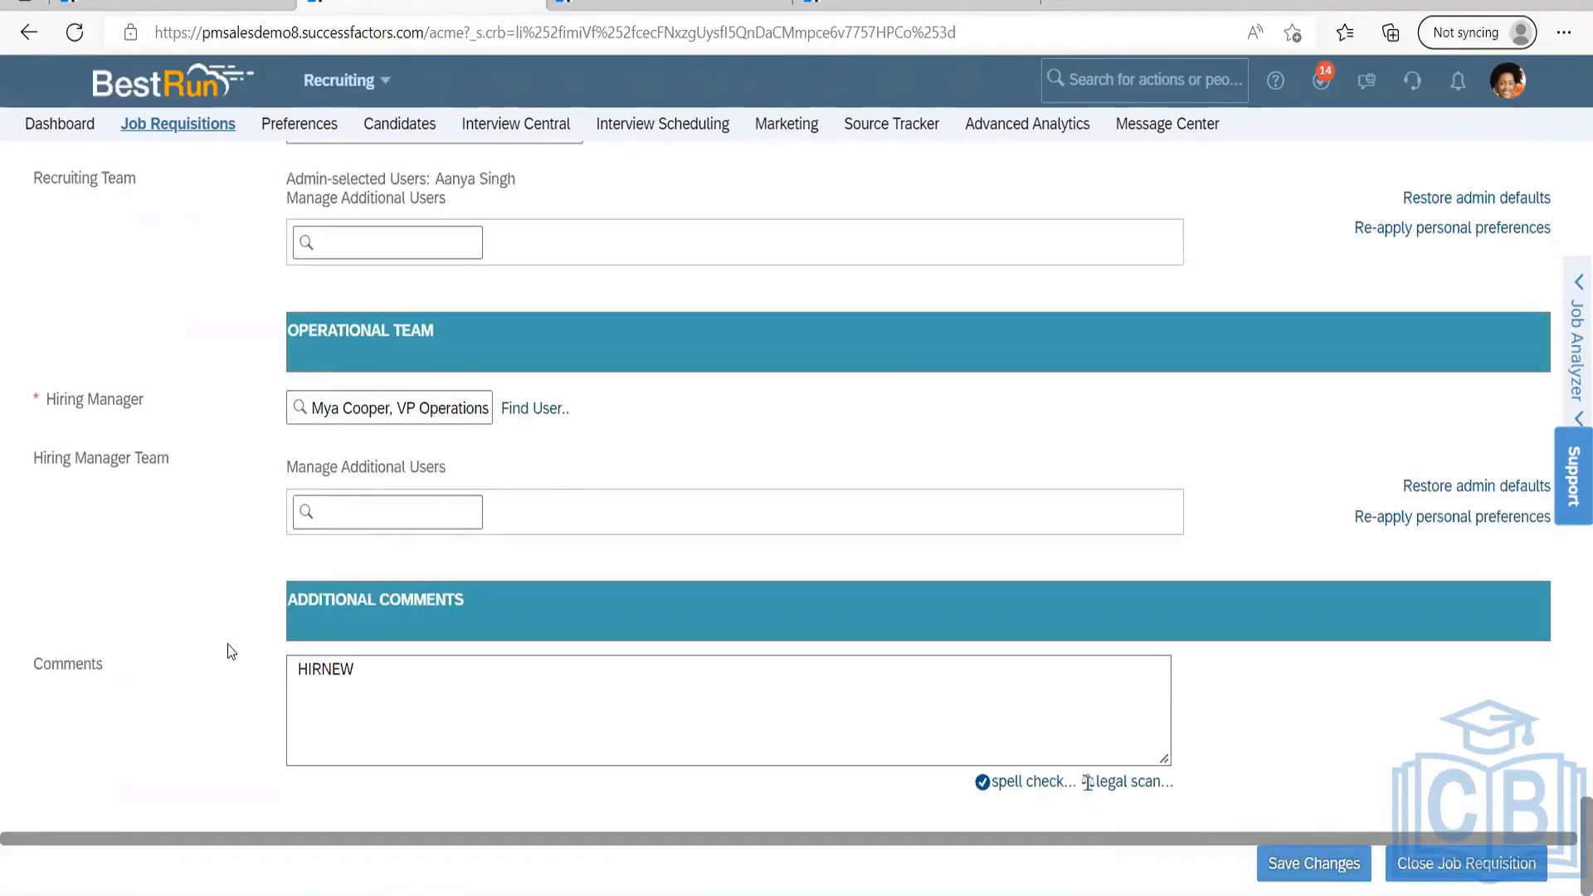
pyautogui.scroll(10, 193, 594)
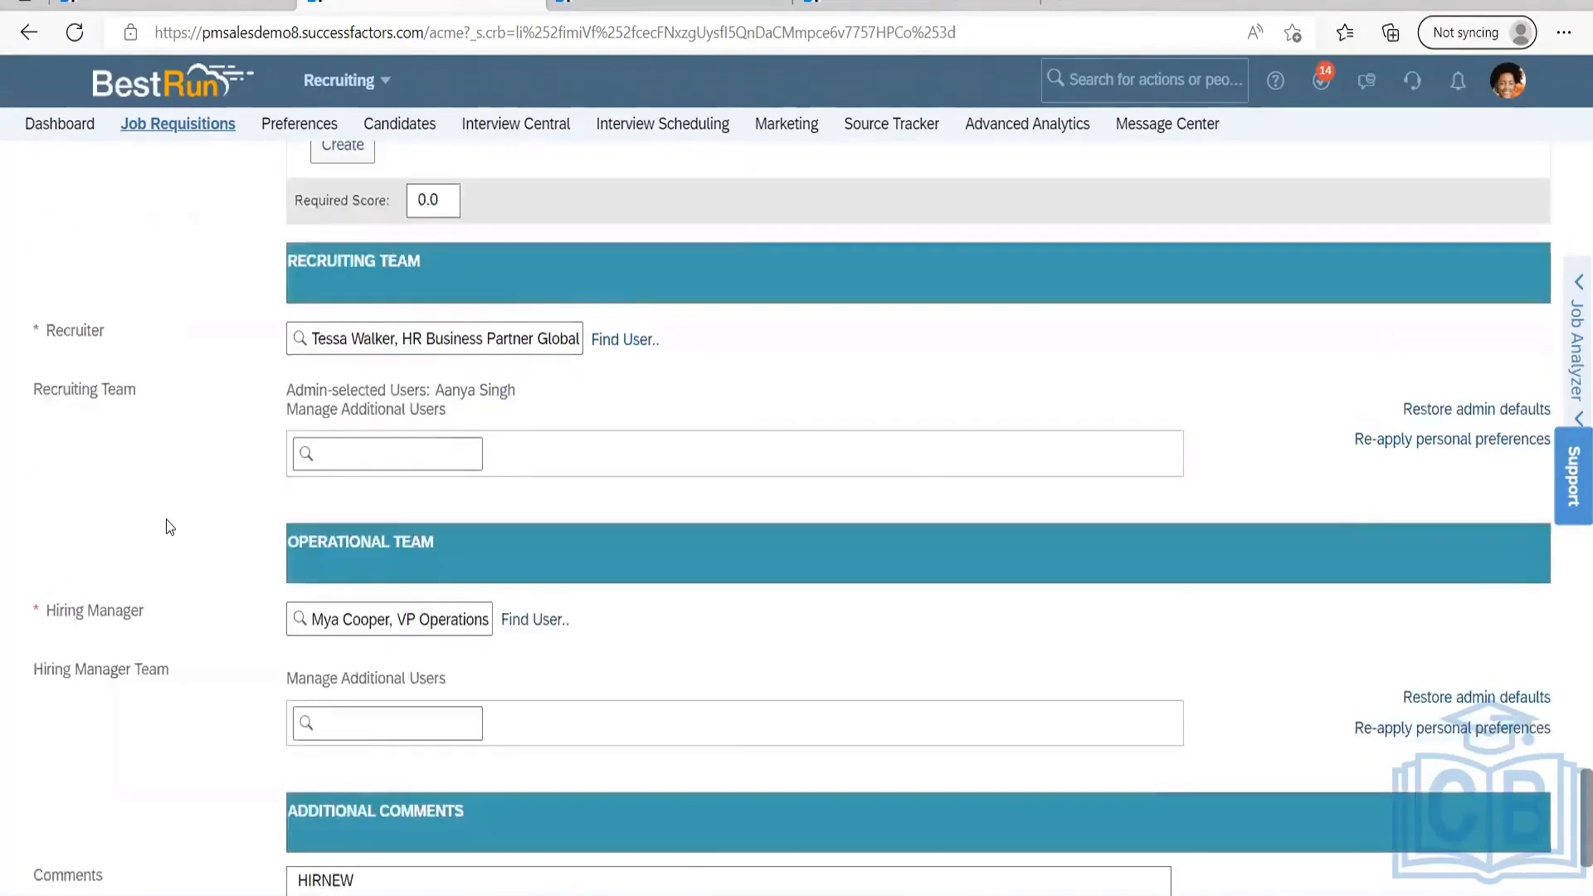
pyautogui.scroll(15, 166, 519)
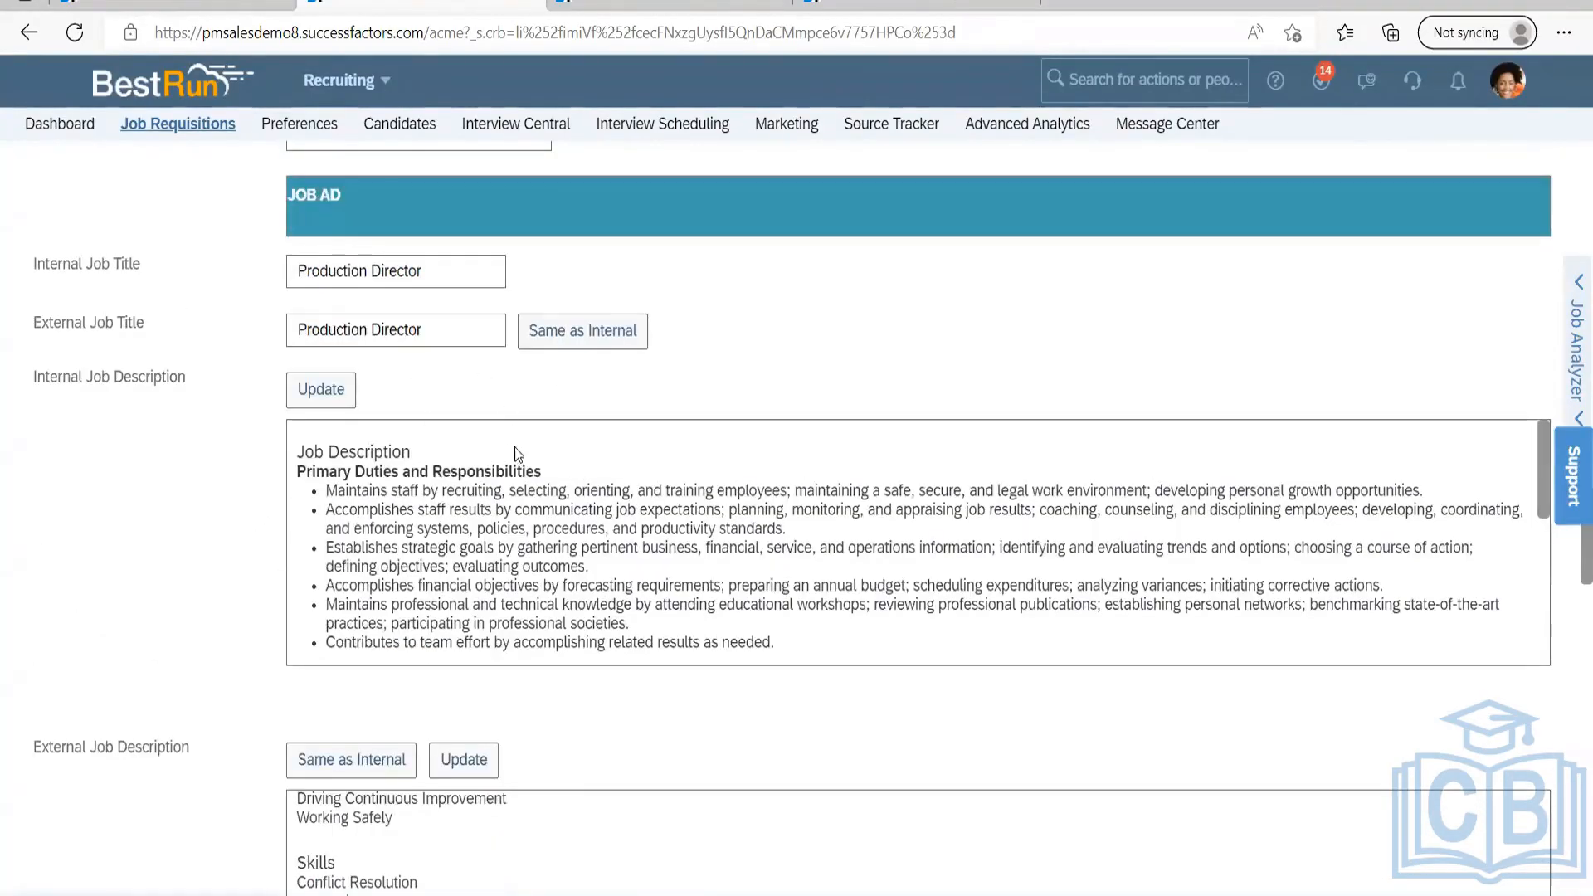
pyautogui.scroll(3, 337, 442)
pyautogui.scroll(-4, 184, 398)
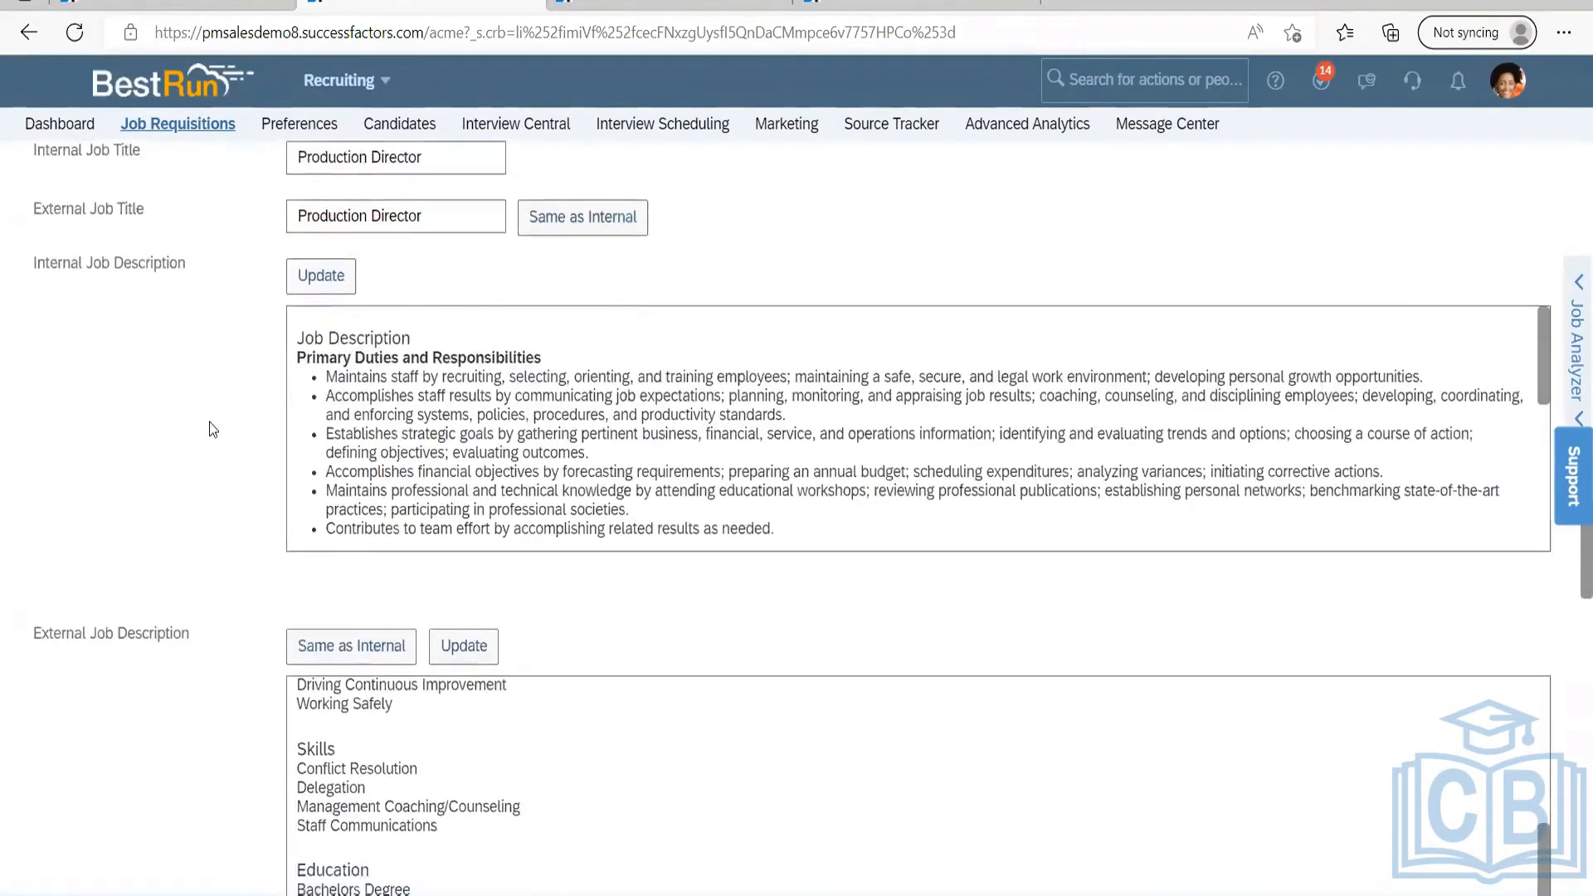
pyautogui.scroll(-15, 210, 425)
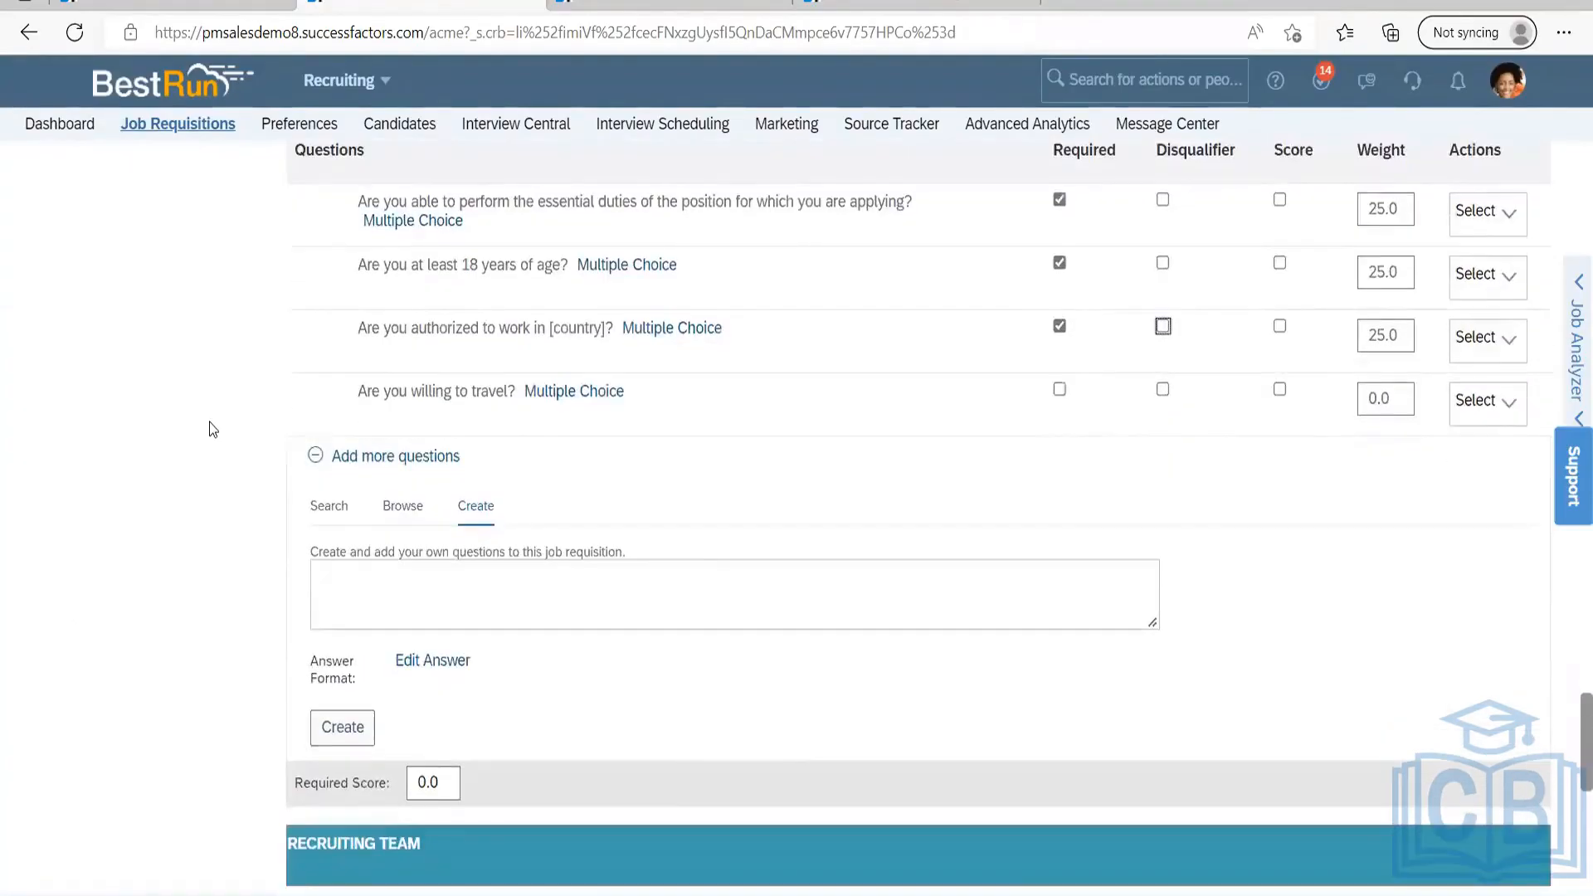
pyautogui.scroll(-10, 210, 425)
pyautogui.scroll(20, 209, 422)
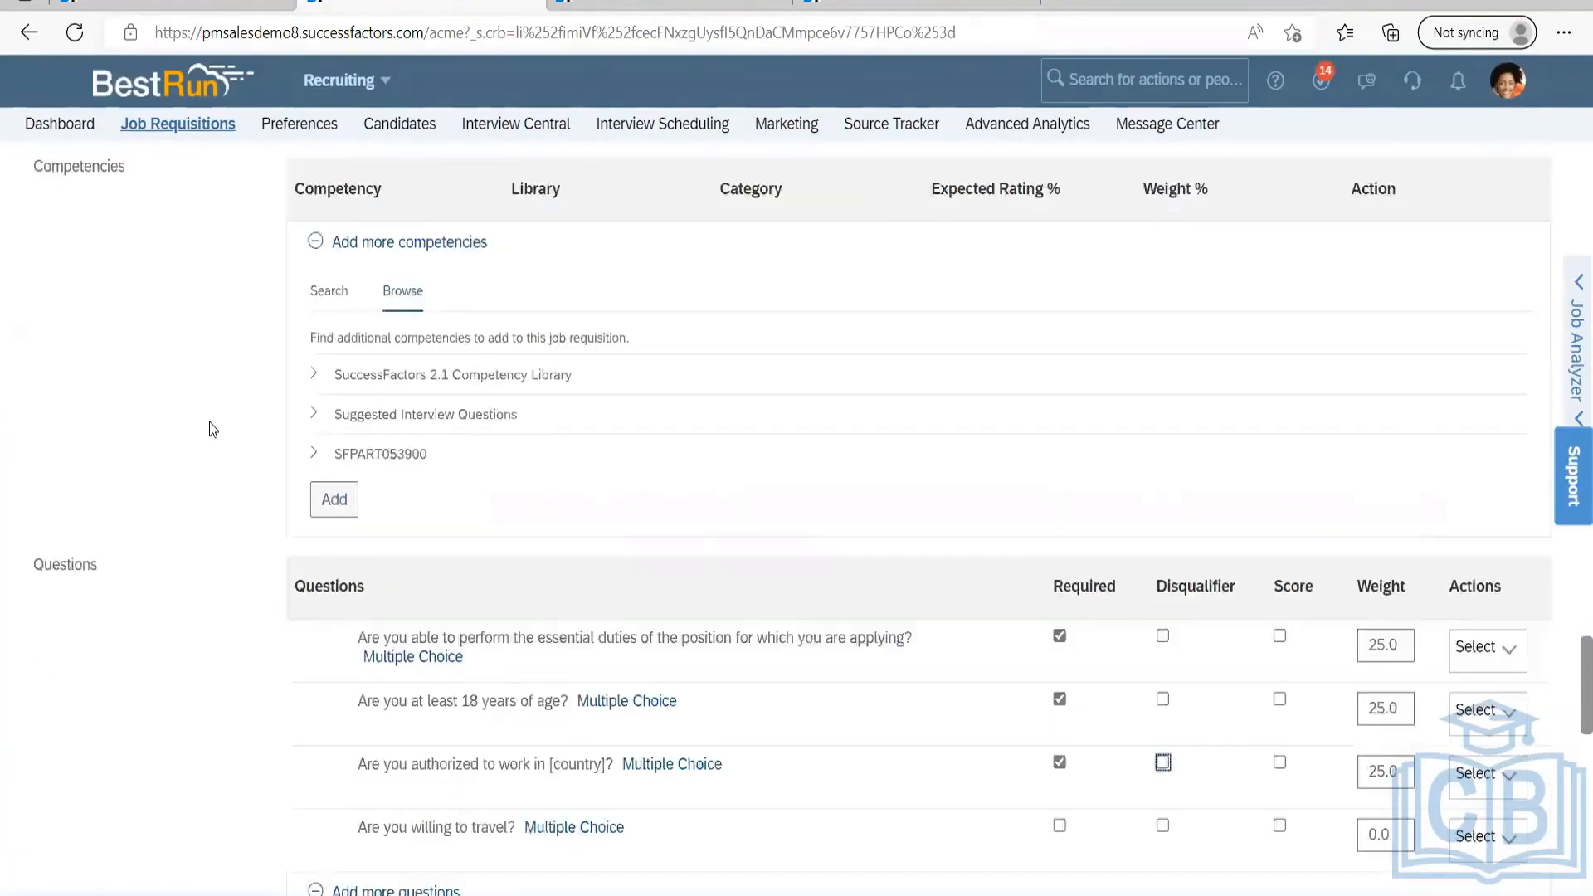
pyautogui.scroll(8, 209, 422)
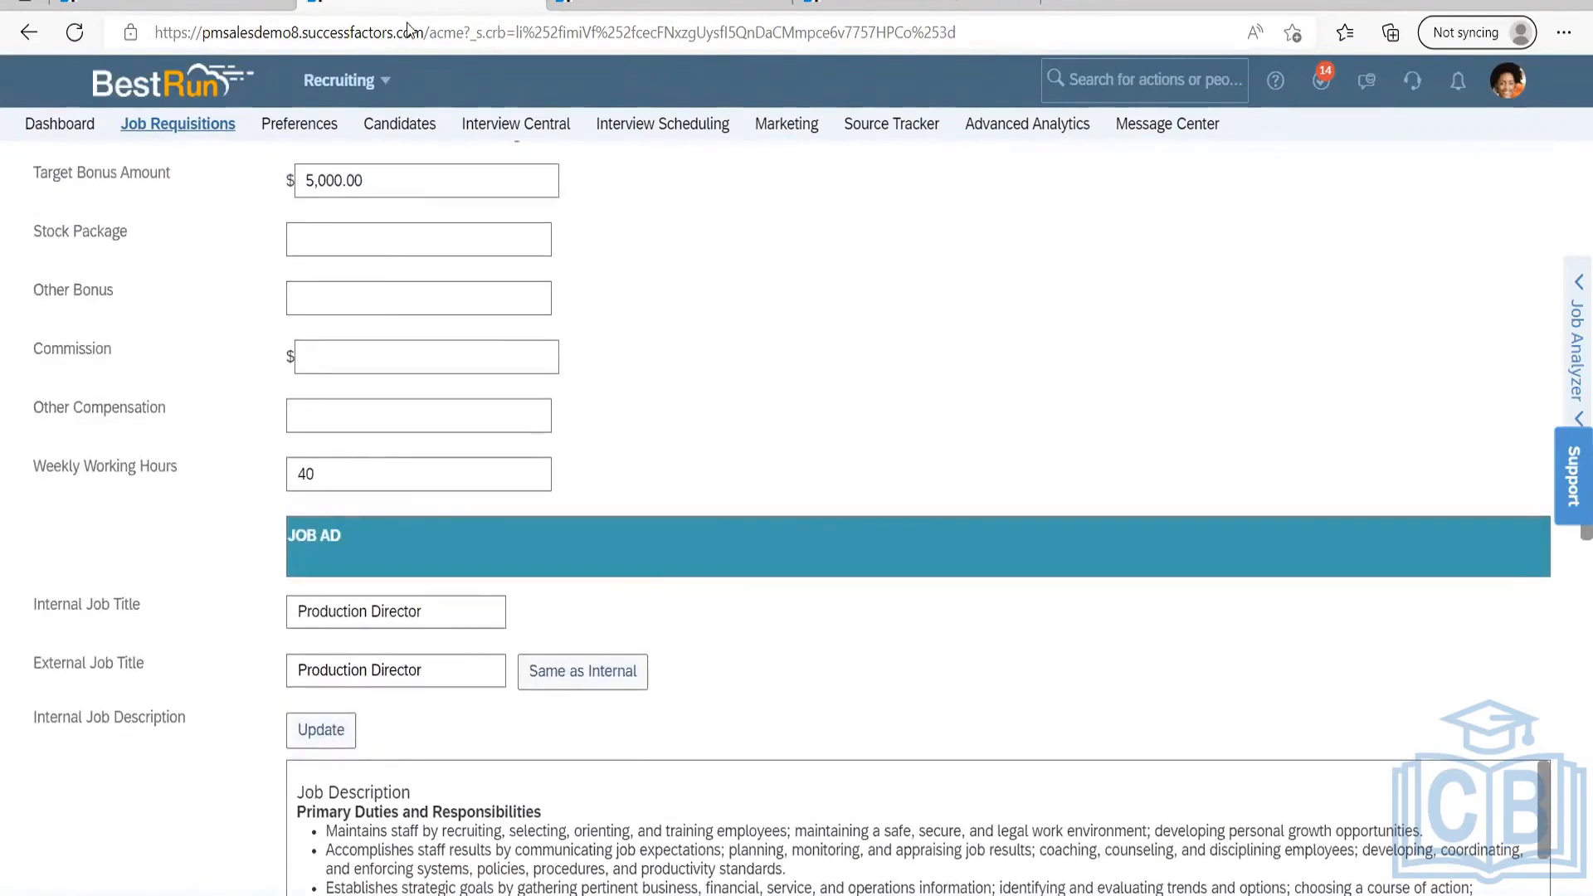
# Switch to the Digital Expert requisition and review its general information, job descriptions and questionnaire.
pyautogui.click(137, 1)
pyautogui.scroll(-10, 613, 451)
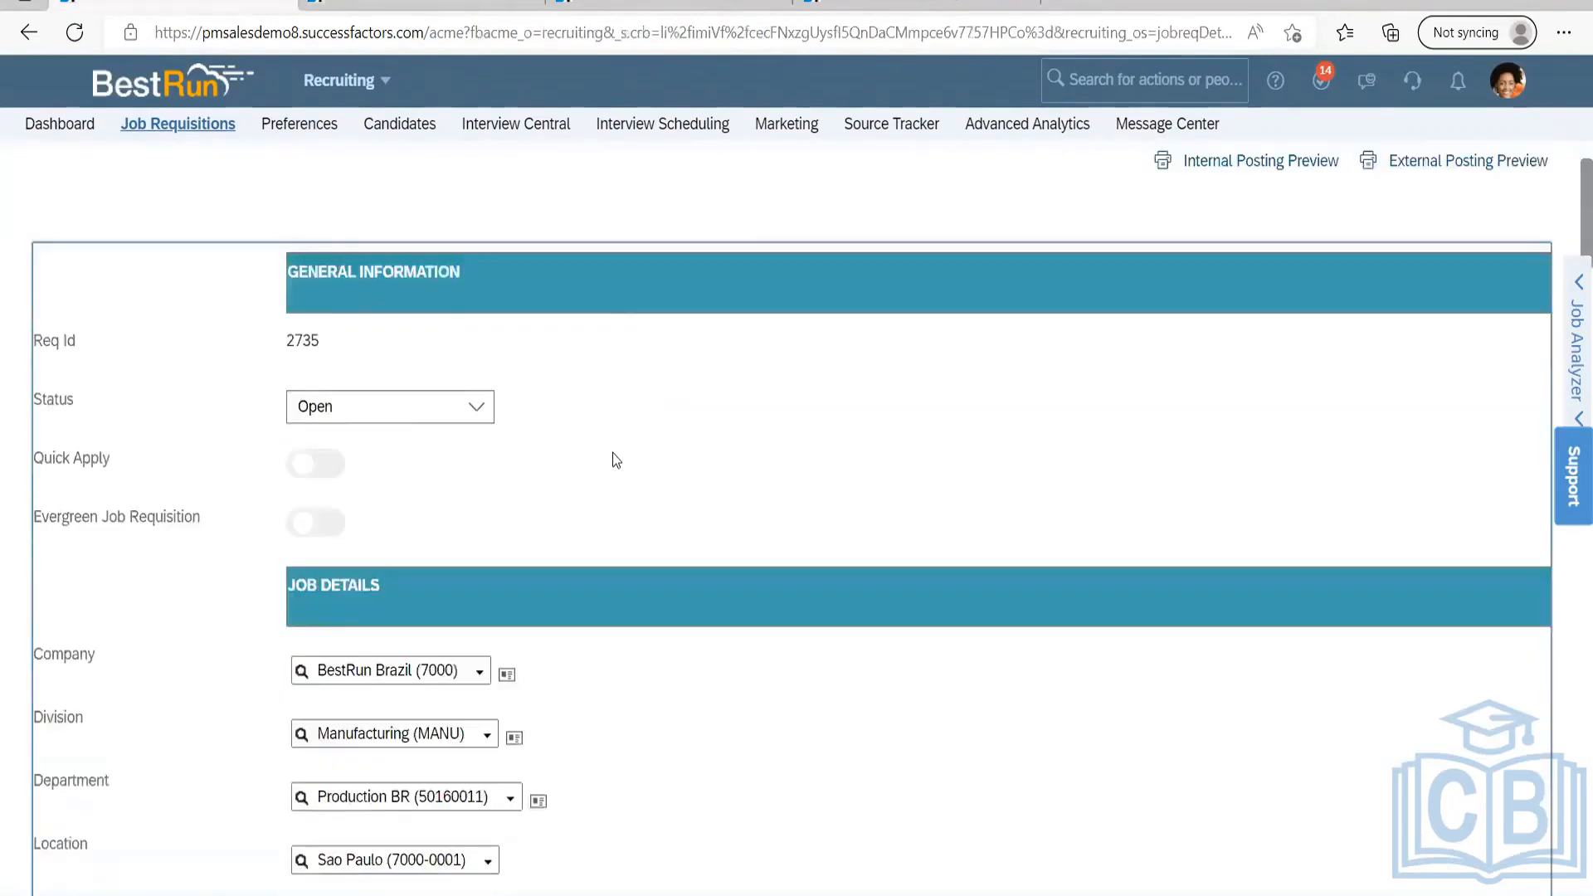
pyautogui.scroll(-10, 612, 452)
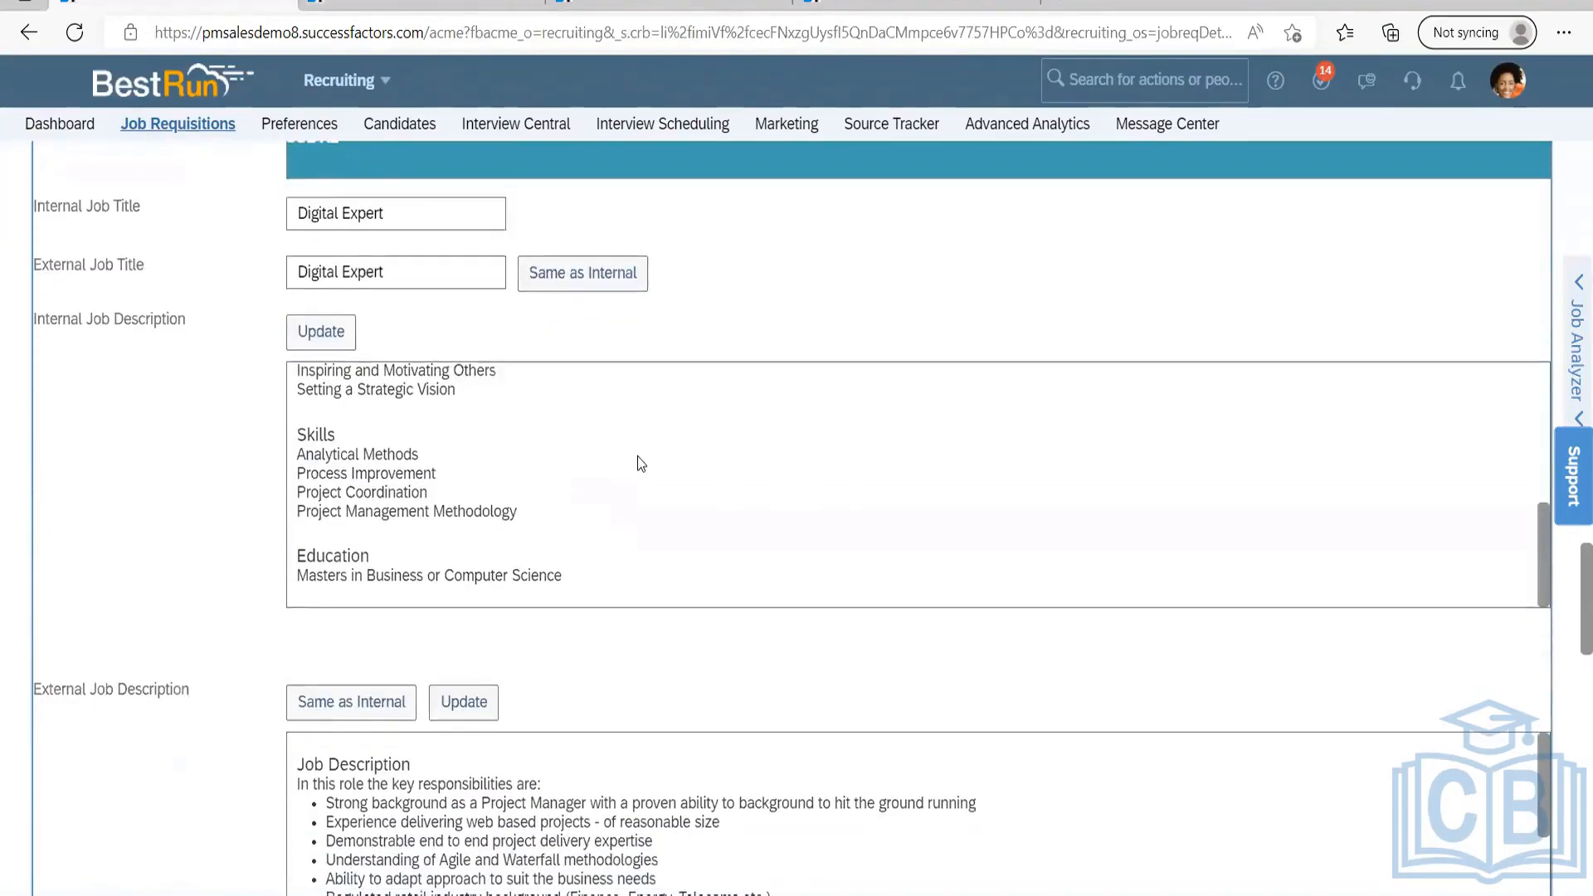
pyautogui.scroll(-7, 641, 463)
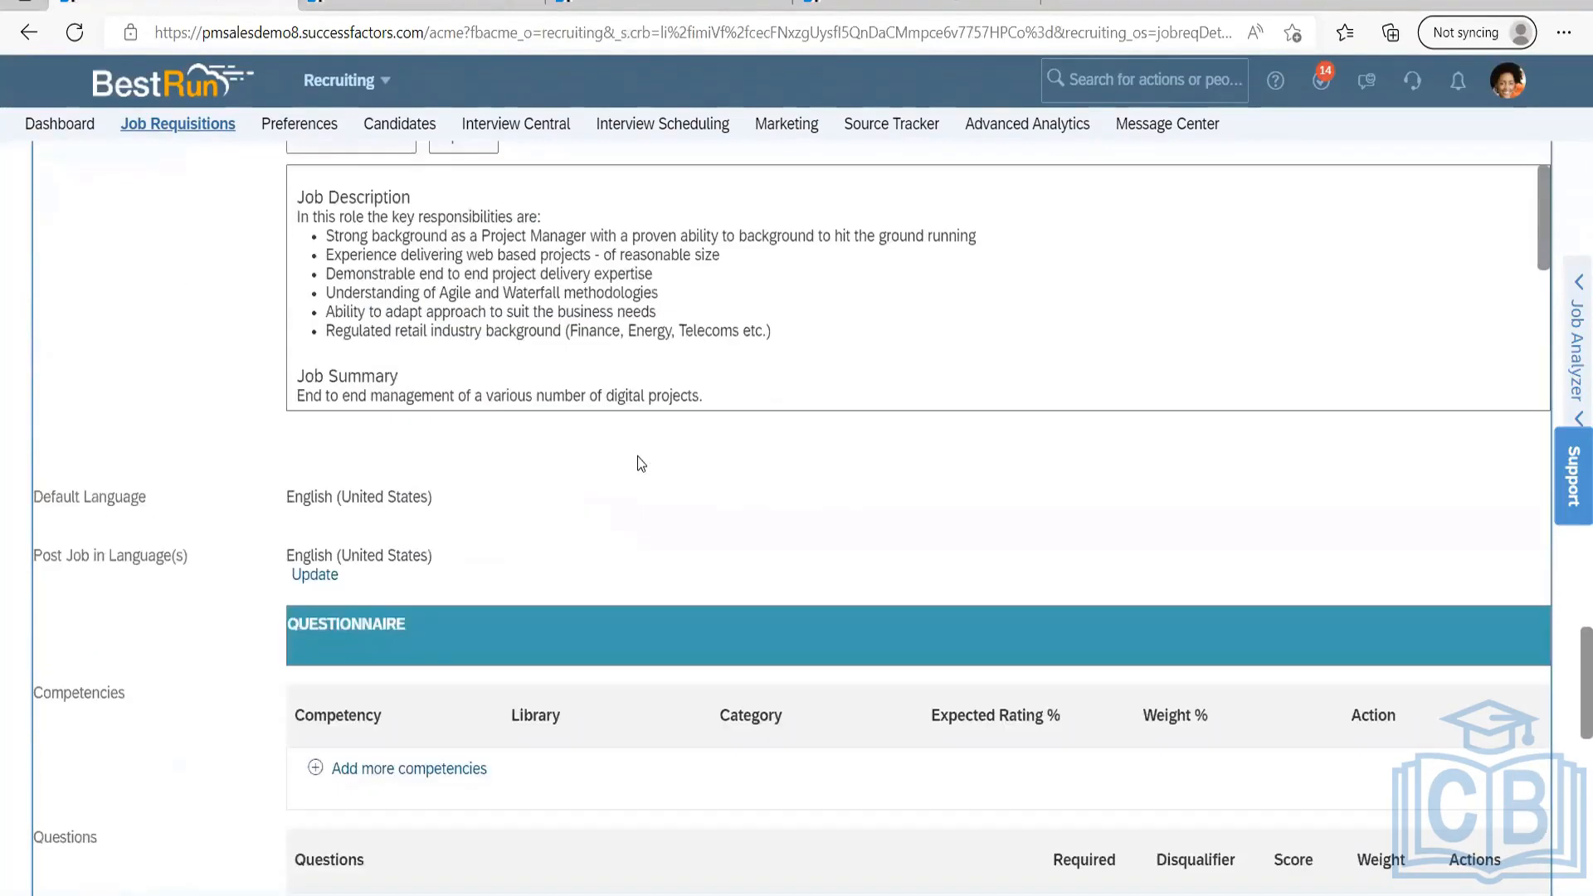
pyautogui.scroll(-10, 641, 463)
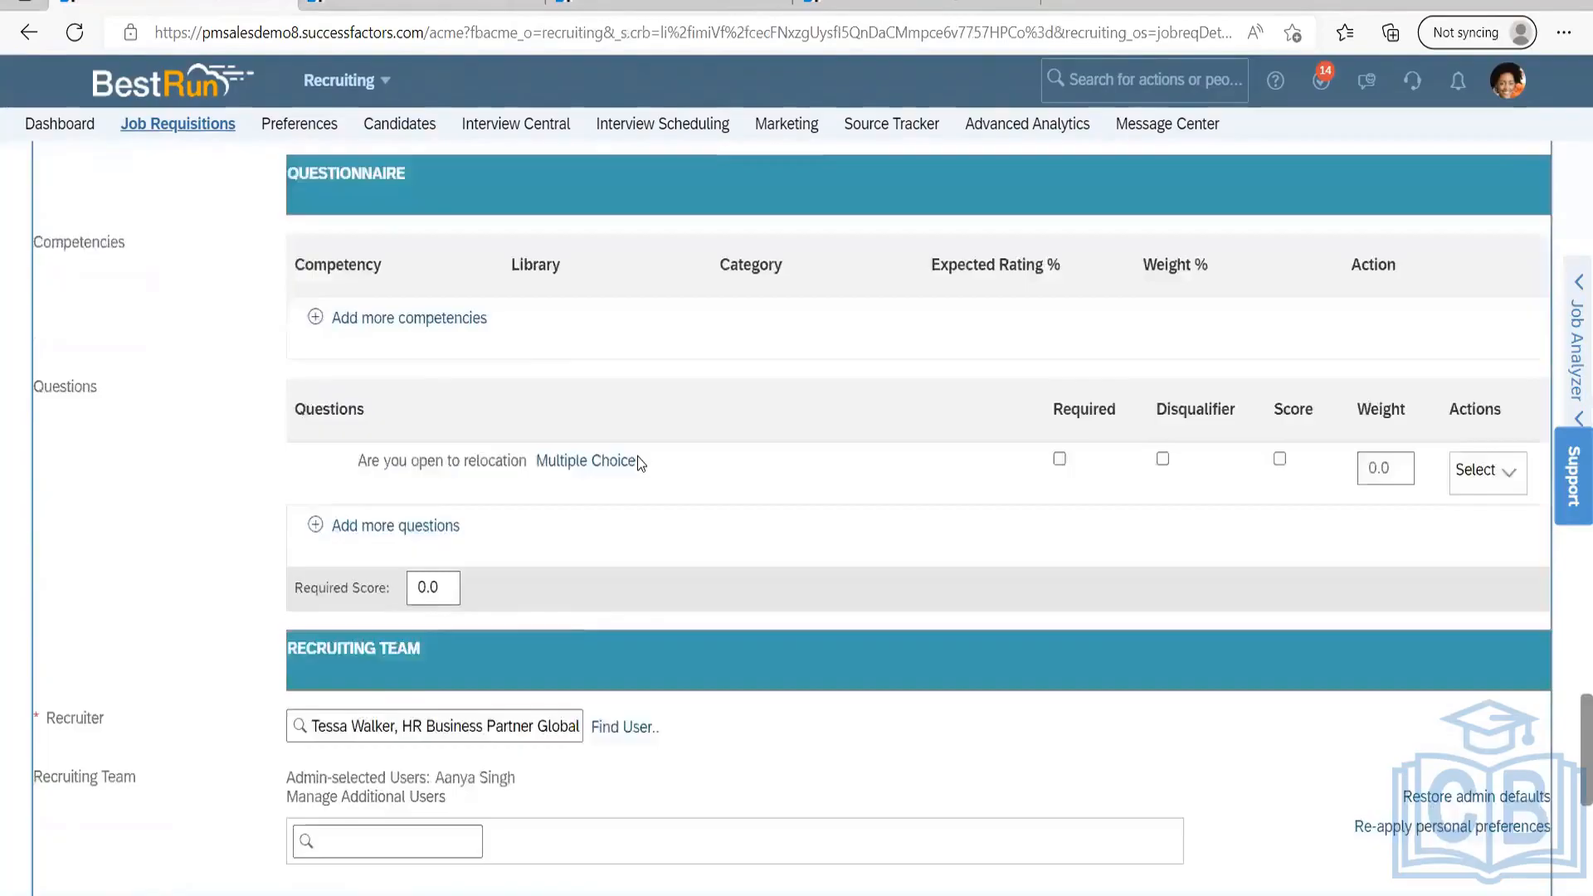
pyautogui.scroll(15, 641, 463)
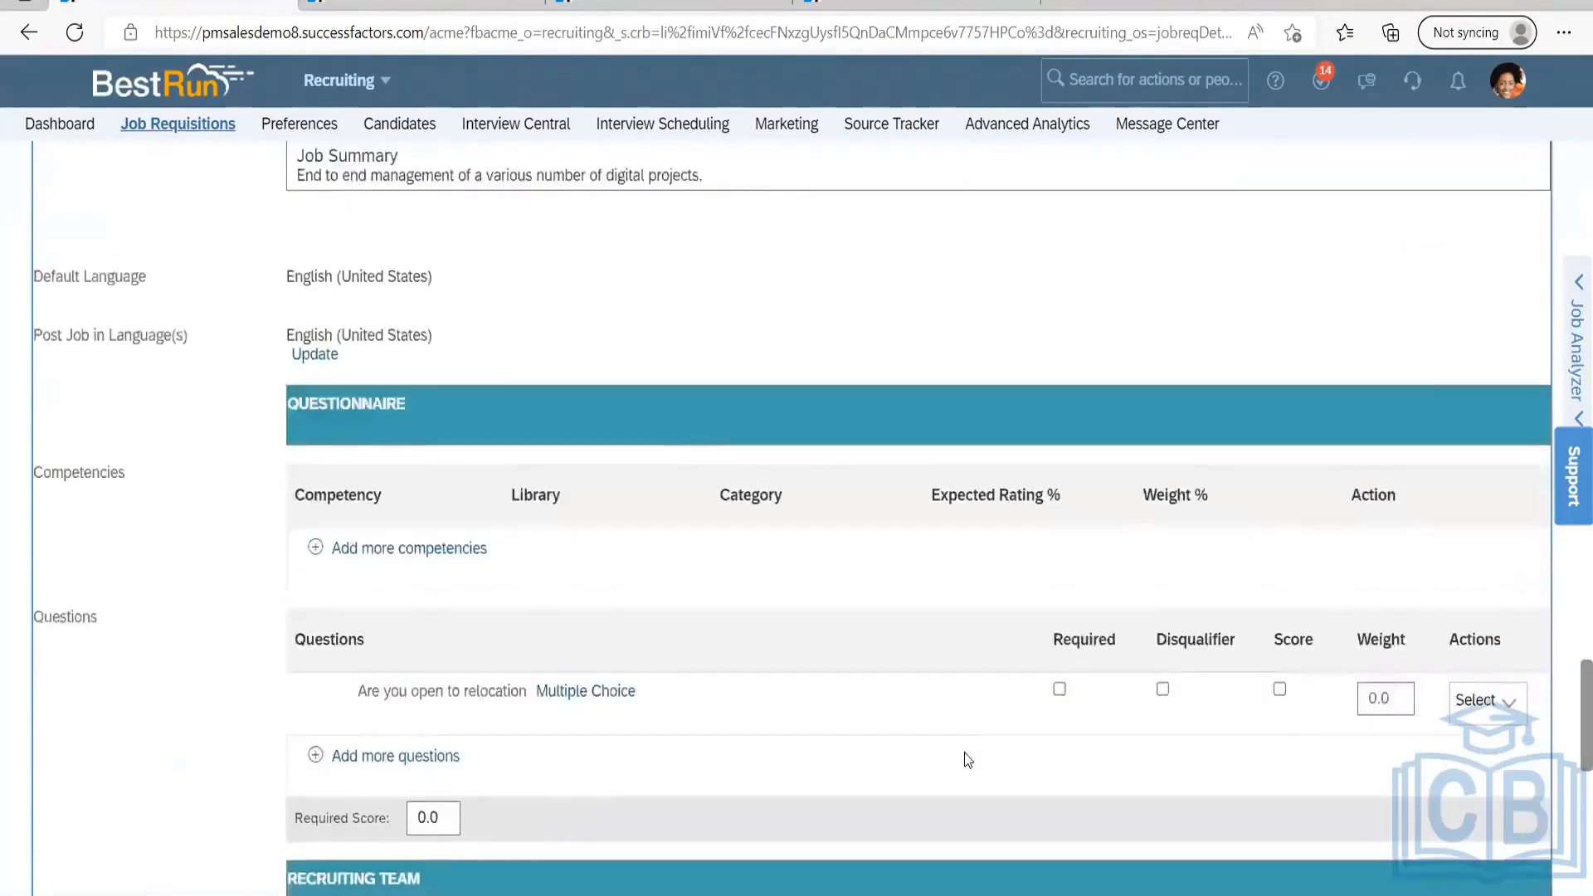
# Switch to the notes file and add the line "Header and Footer in JD" below the SuccessFactors RCM line.
pyautogui.hotkey('alt', 'Tab')
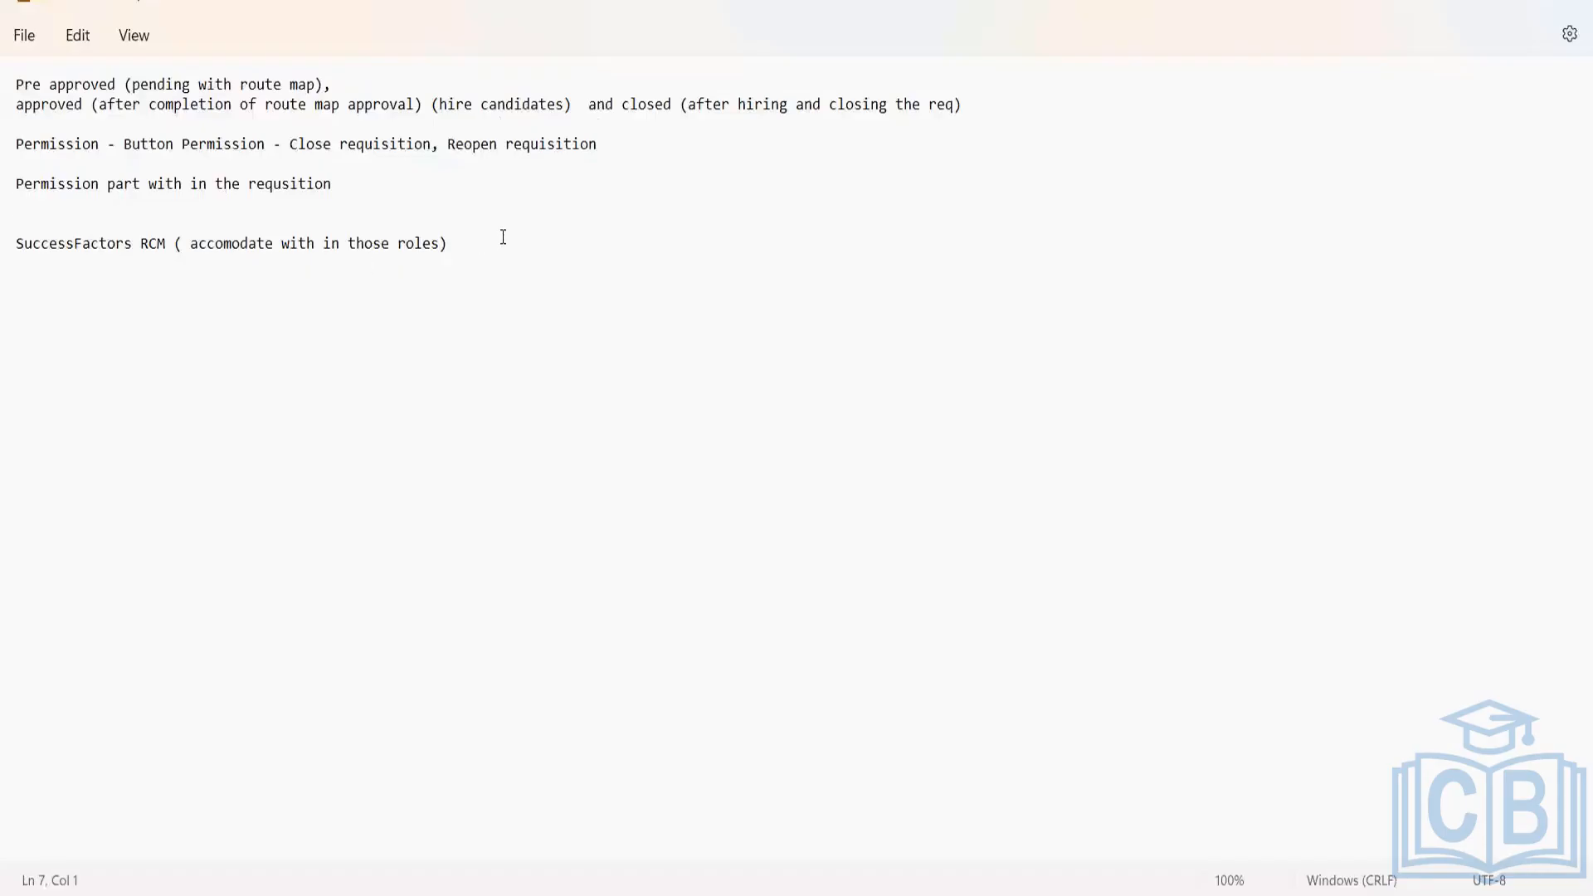
pyautogui.click(503, 238)
pyautogui.press('Return')
pyautogui.press('Return')
pyautogui.write('Header and Footer in ')
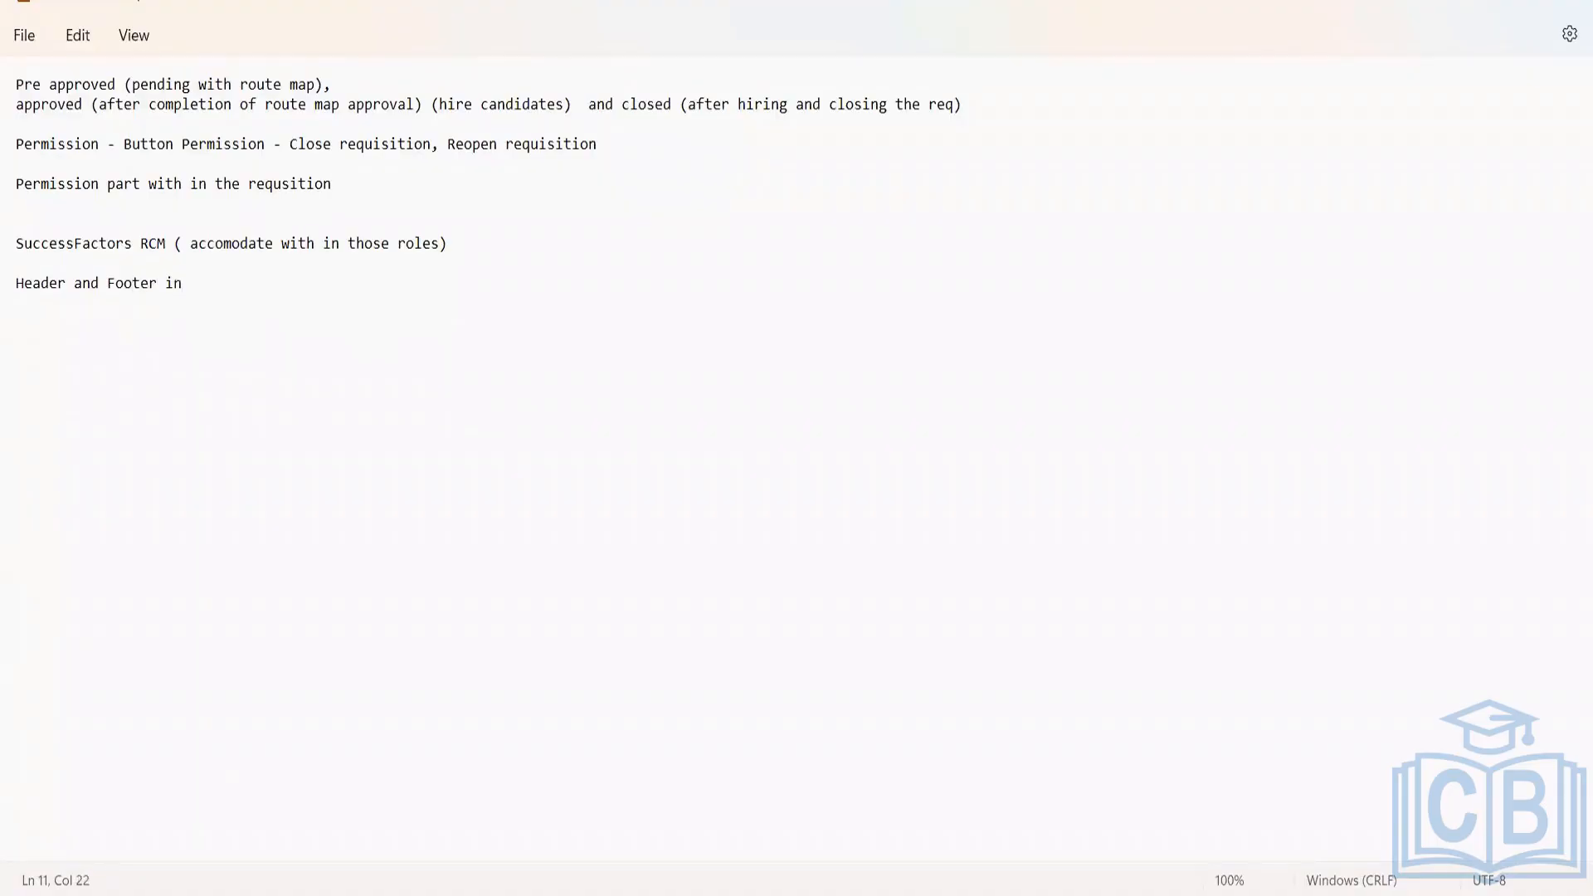
pyautogui.write('JD')
pyautogui.press('Return')
pyautogui.hotkey('alt', 'Tab')
# Search the actions for "header and footer" and open Manage Job Posting Header and Footer, leaving the Production Director requisition without saving.
pyautogui.click(1125, 79)
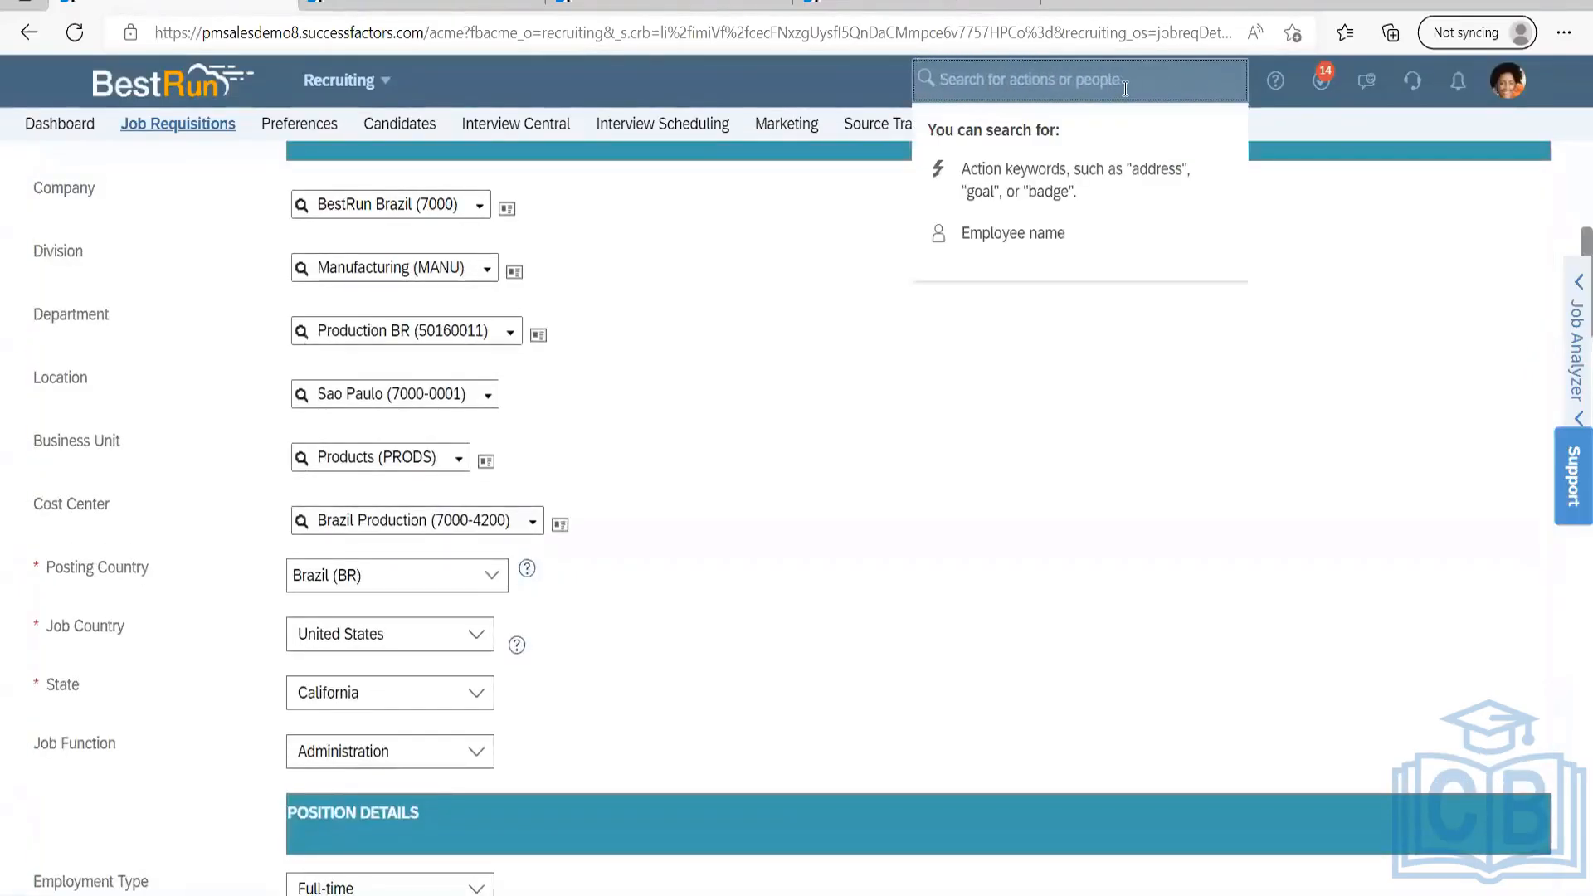
pyautogui.click(1114, 513)
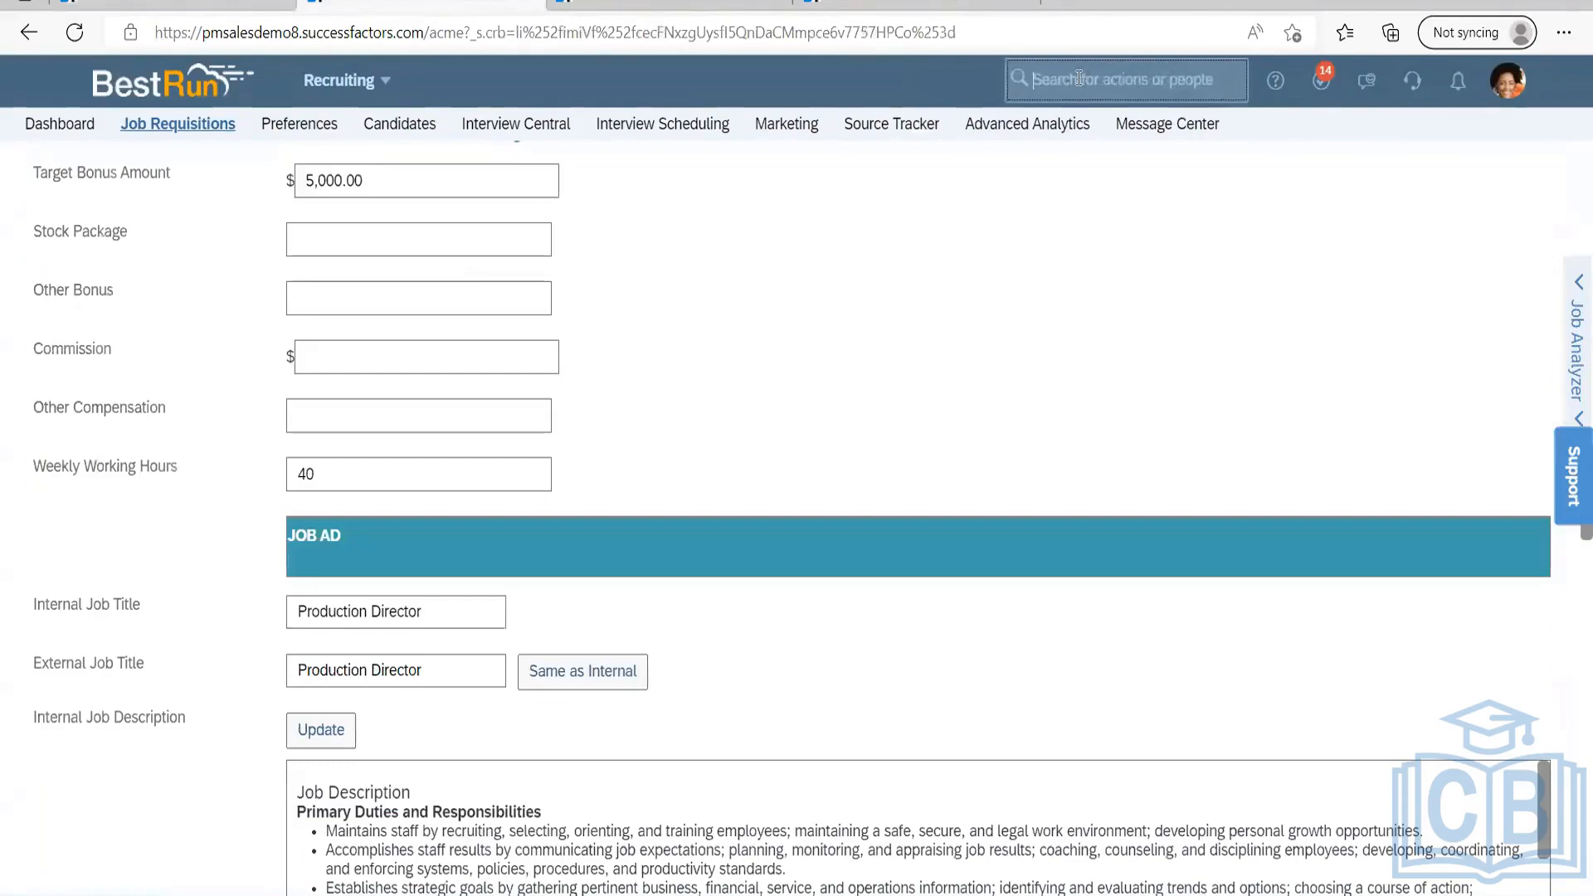
pyautogui.click(1078, 78)
pyautogui.write('ha')
pyautogui.press('BackSpace')
pyautogui.write('eader ')
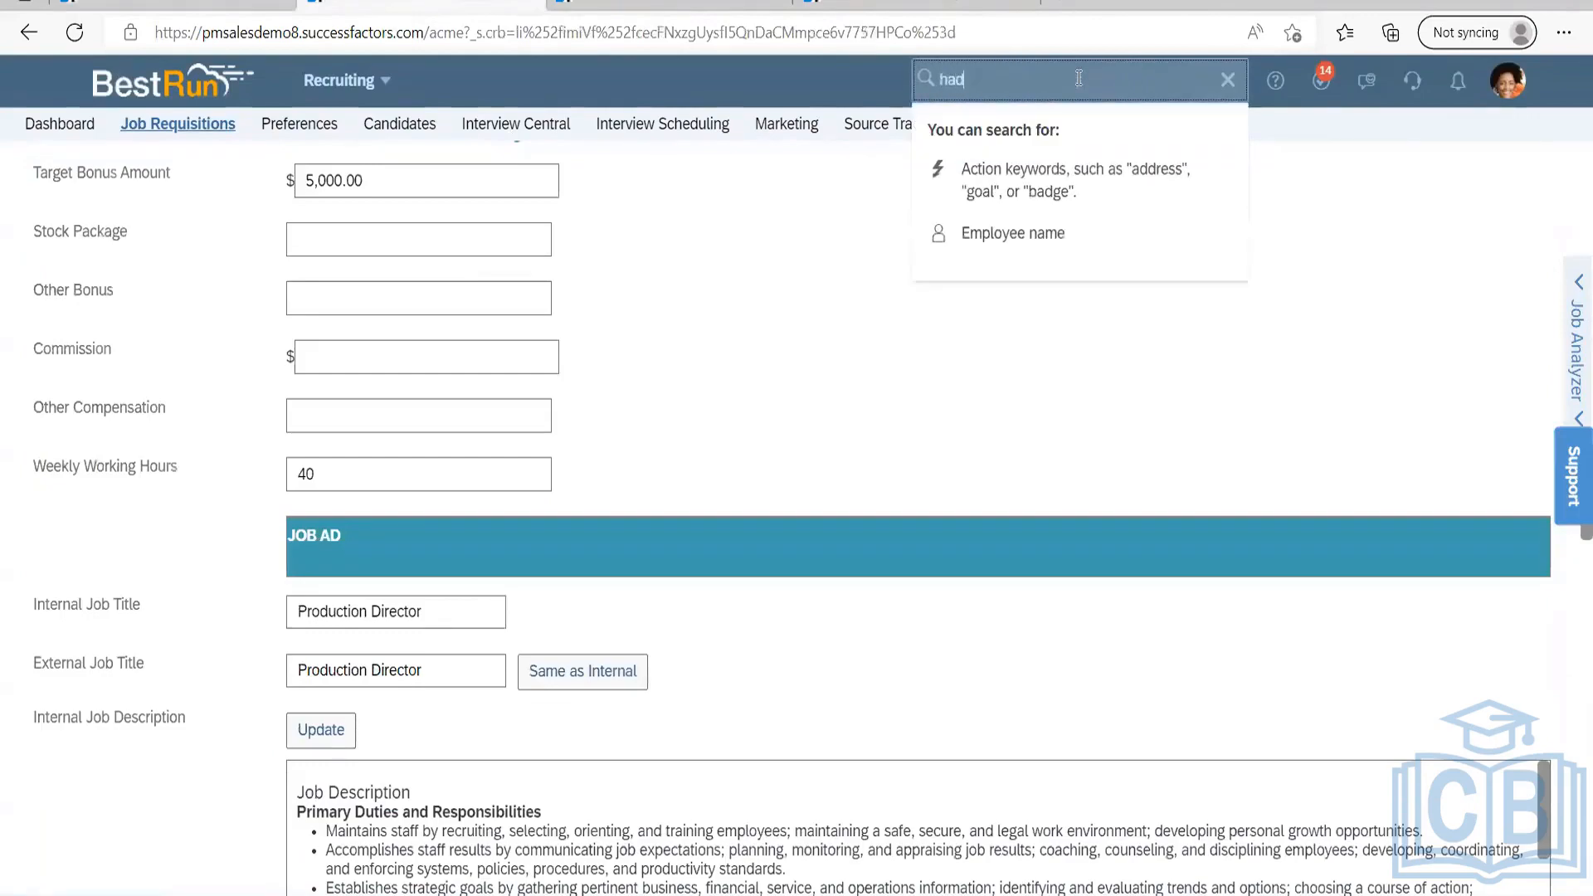
pyautogui.write('and footer')
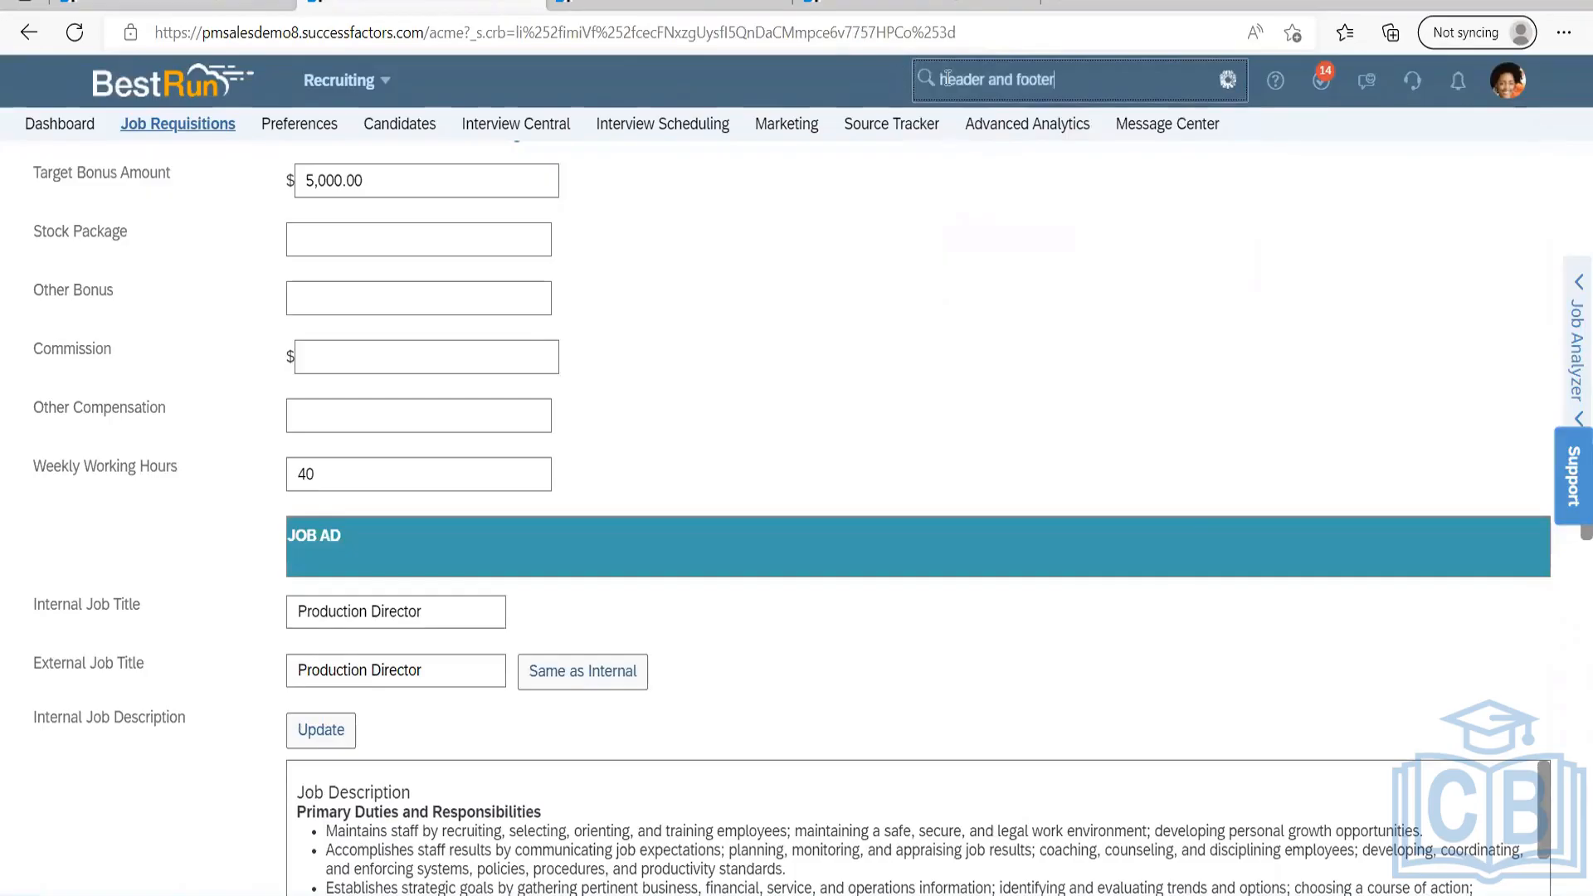
pyautogui.click(1020, 146)
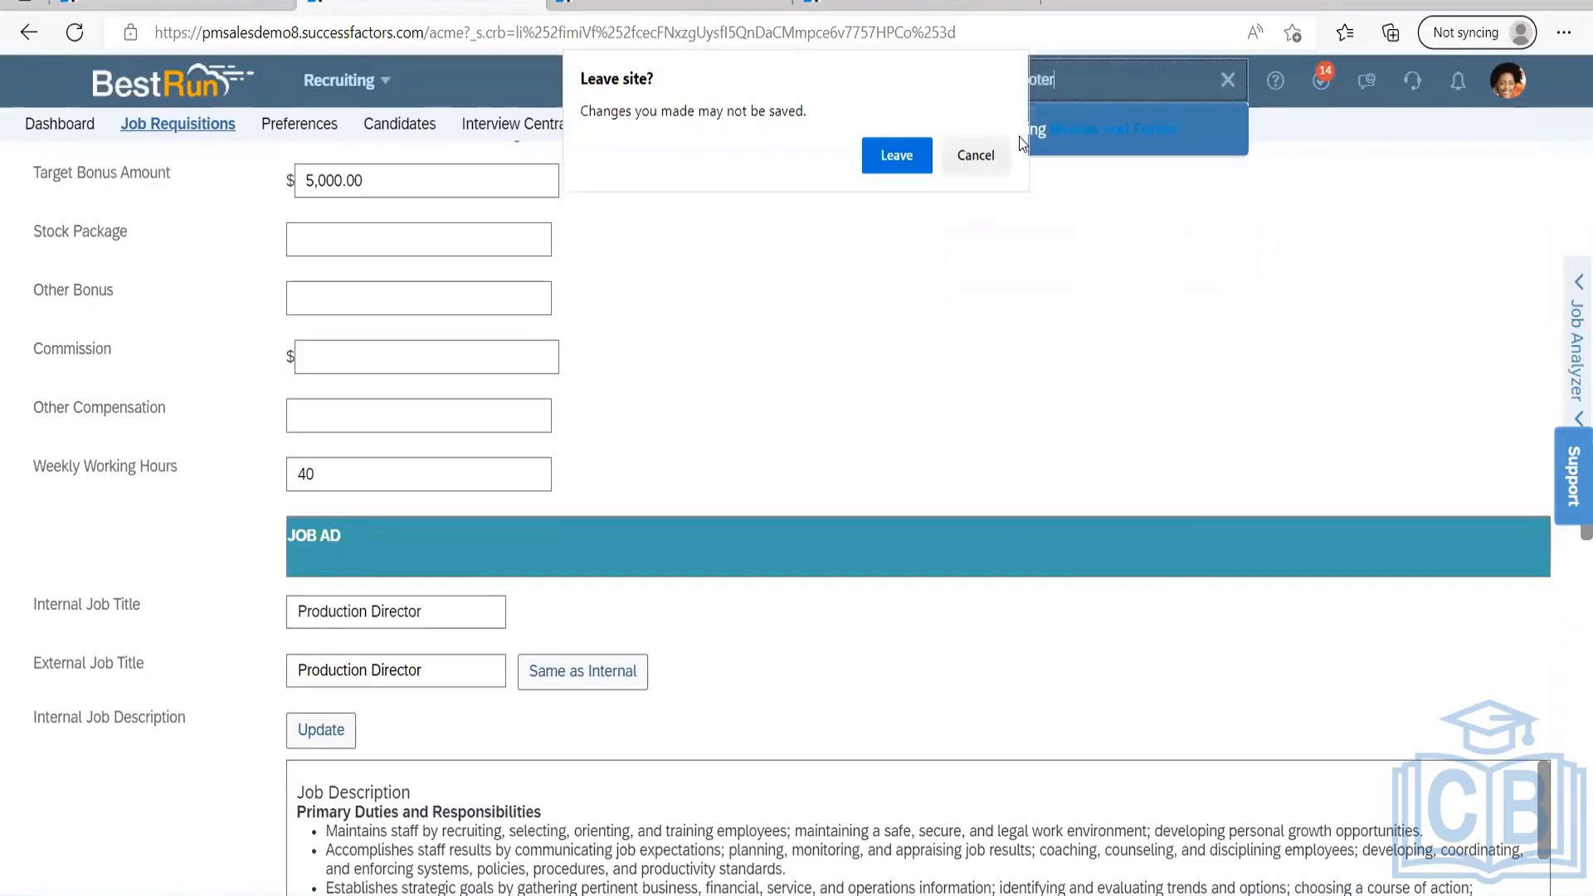
pyautogui.click(905, 162)
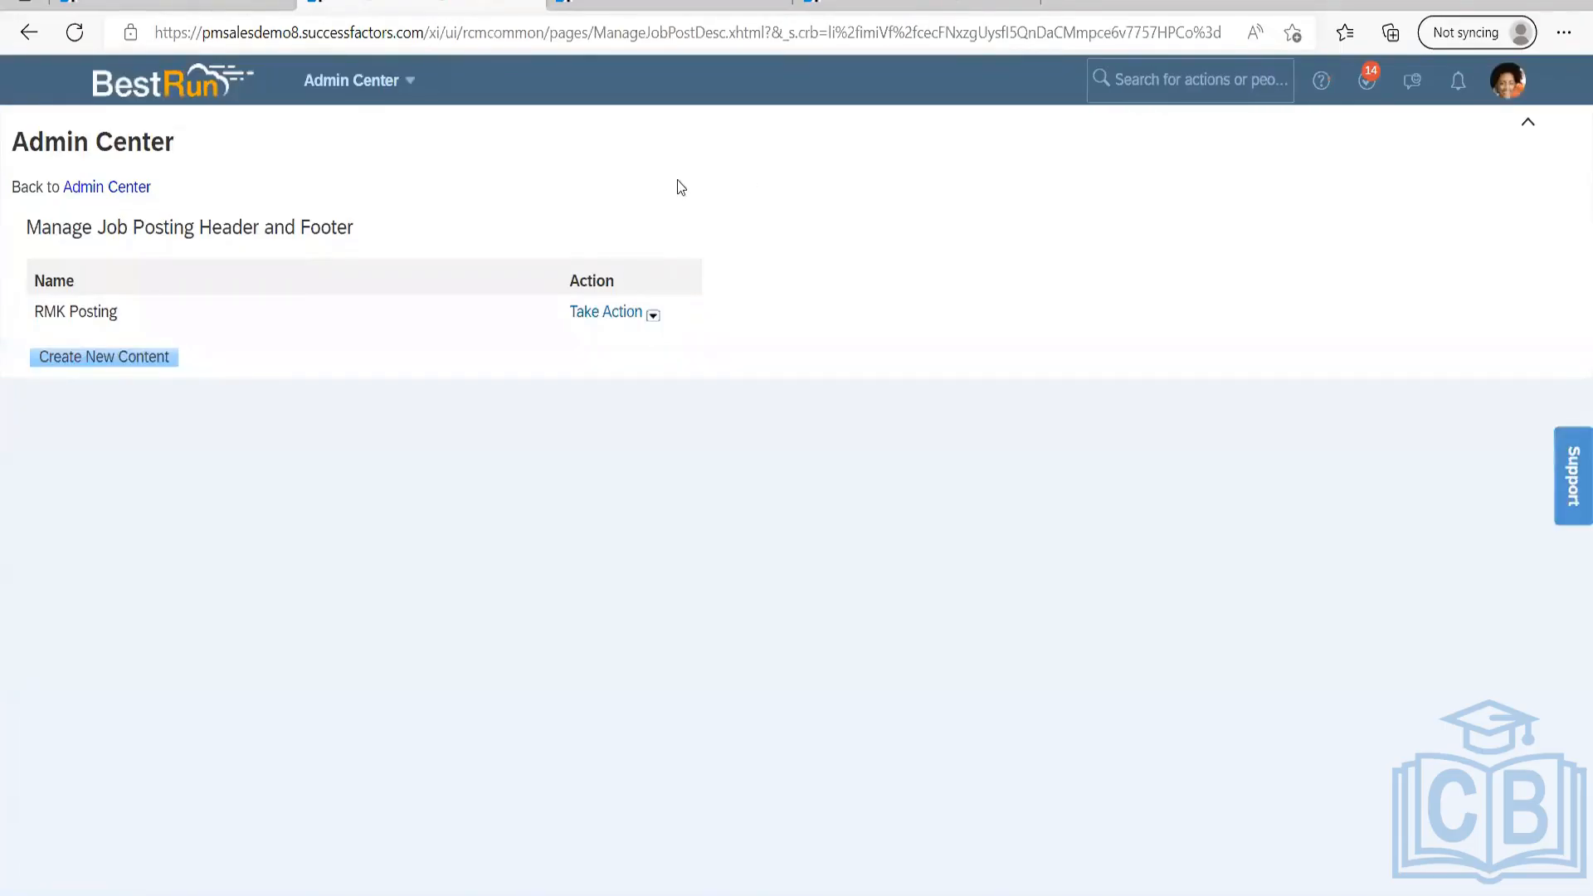
# Start a new header and footer content entry and examine its rules and the internal and external header editors.
pyautogui.click(113, 365)
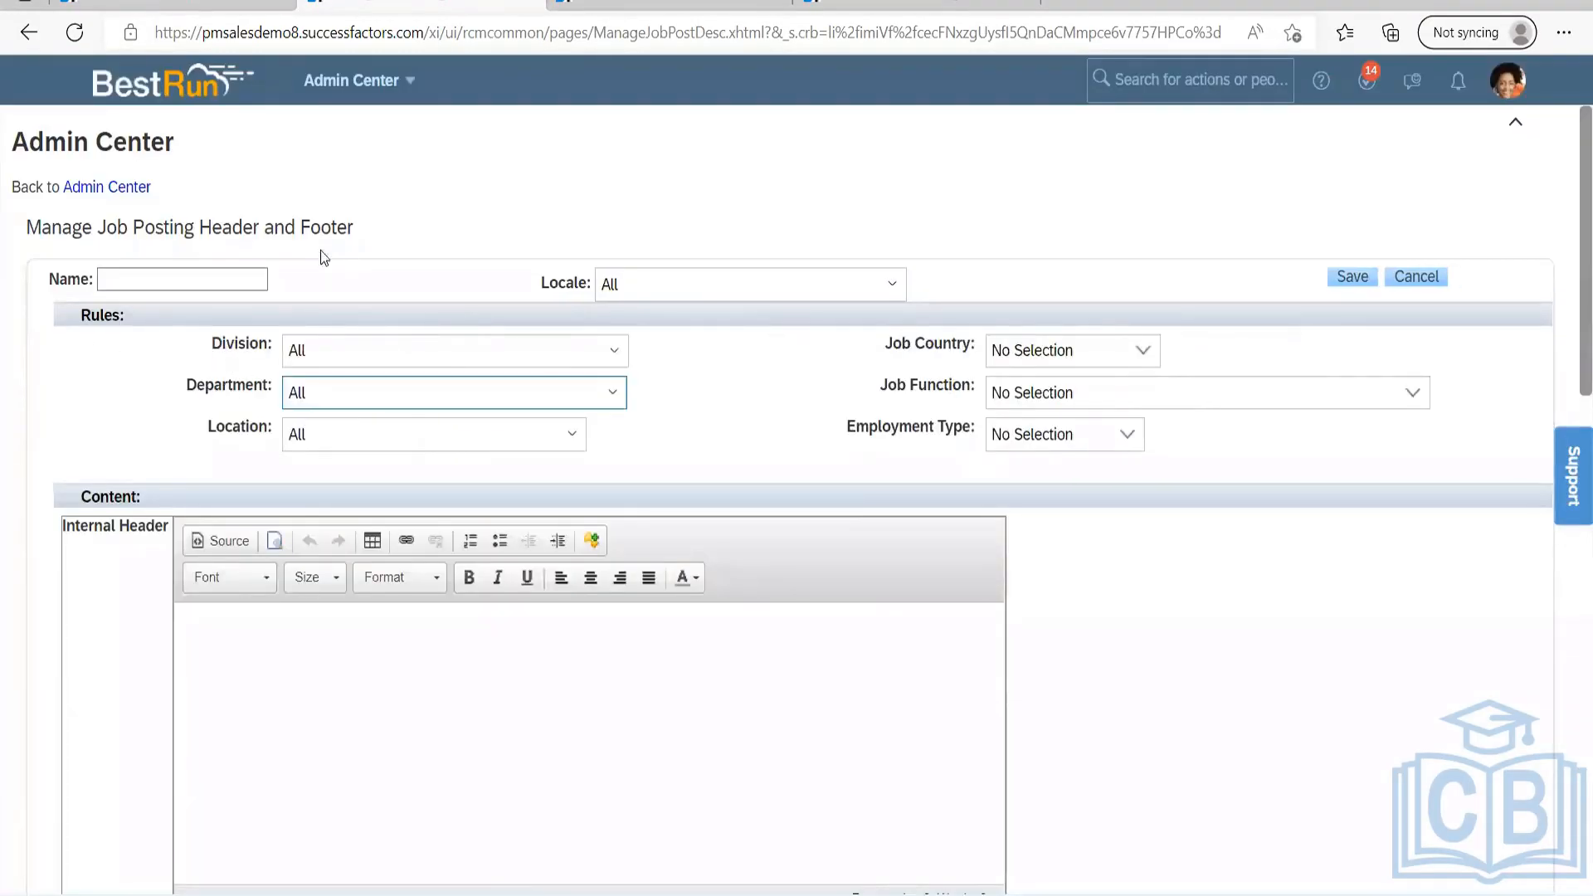
pyautogui.scroll(-5, 354, 411)
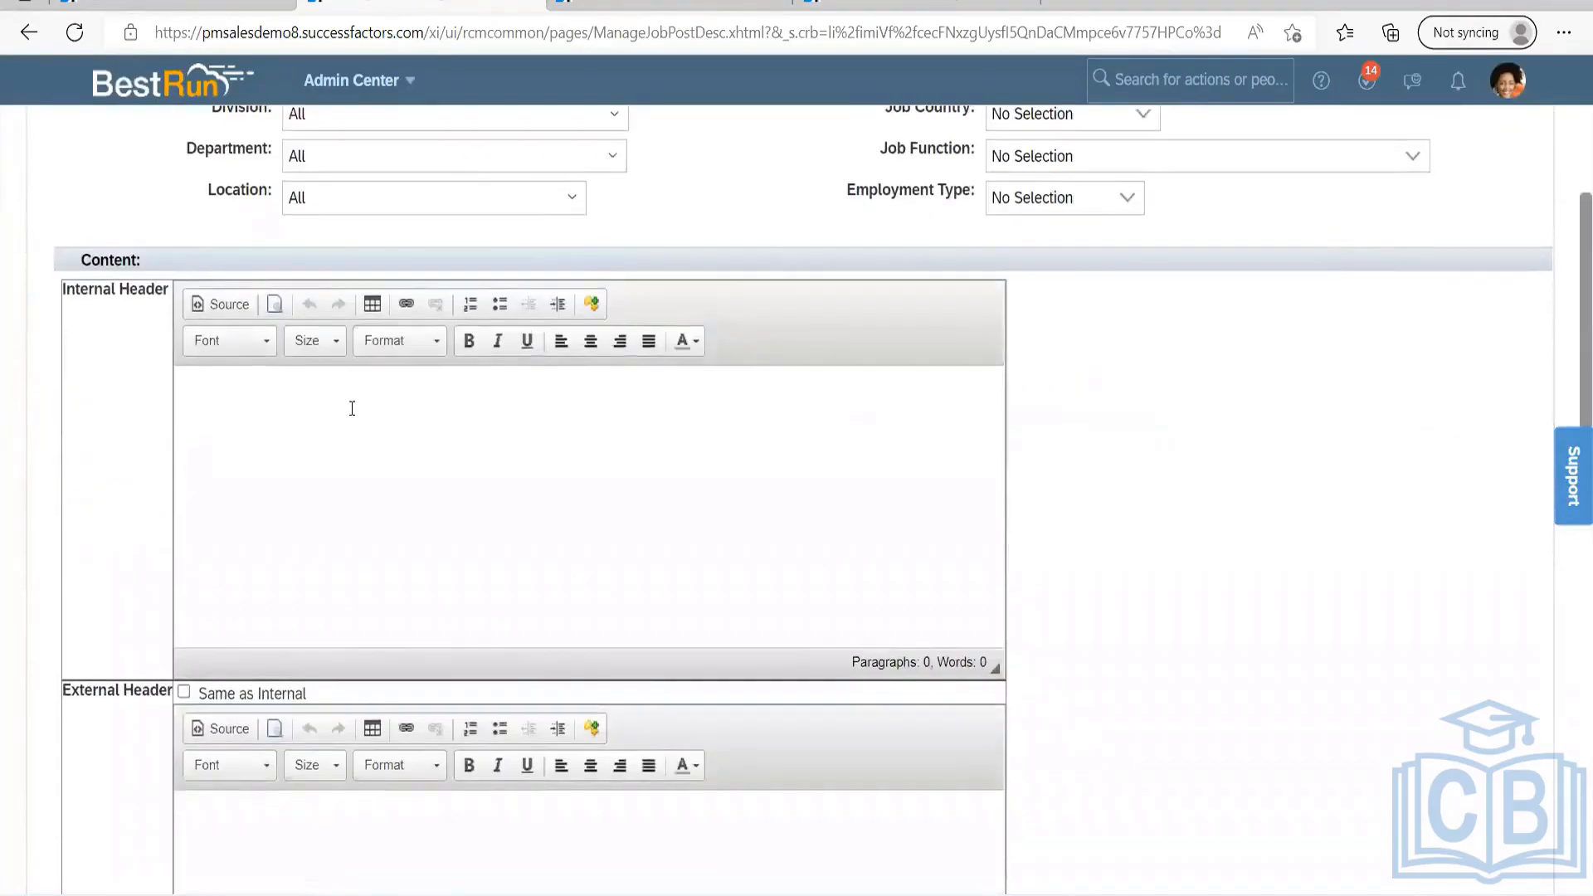
pyautogui.click(331, 328)
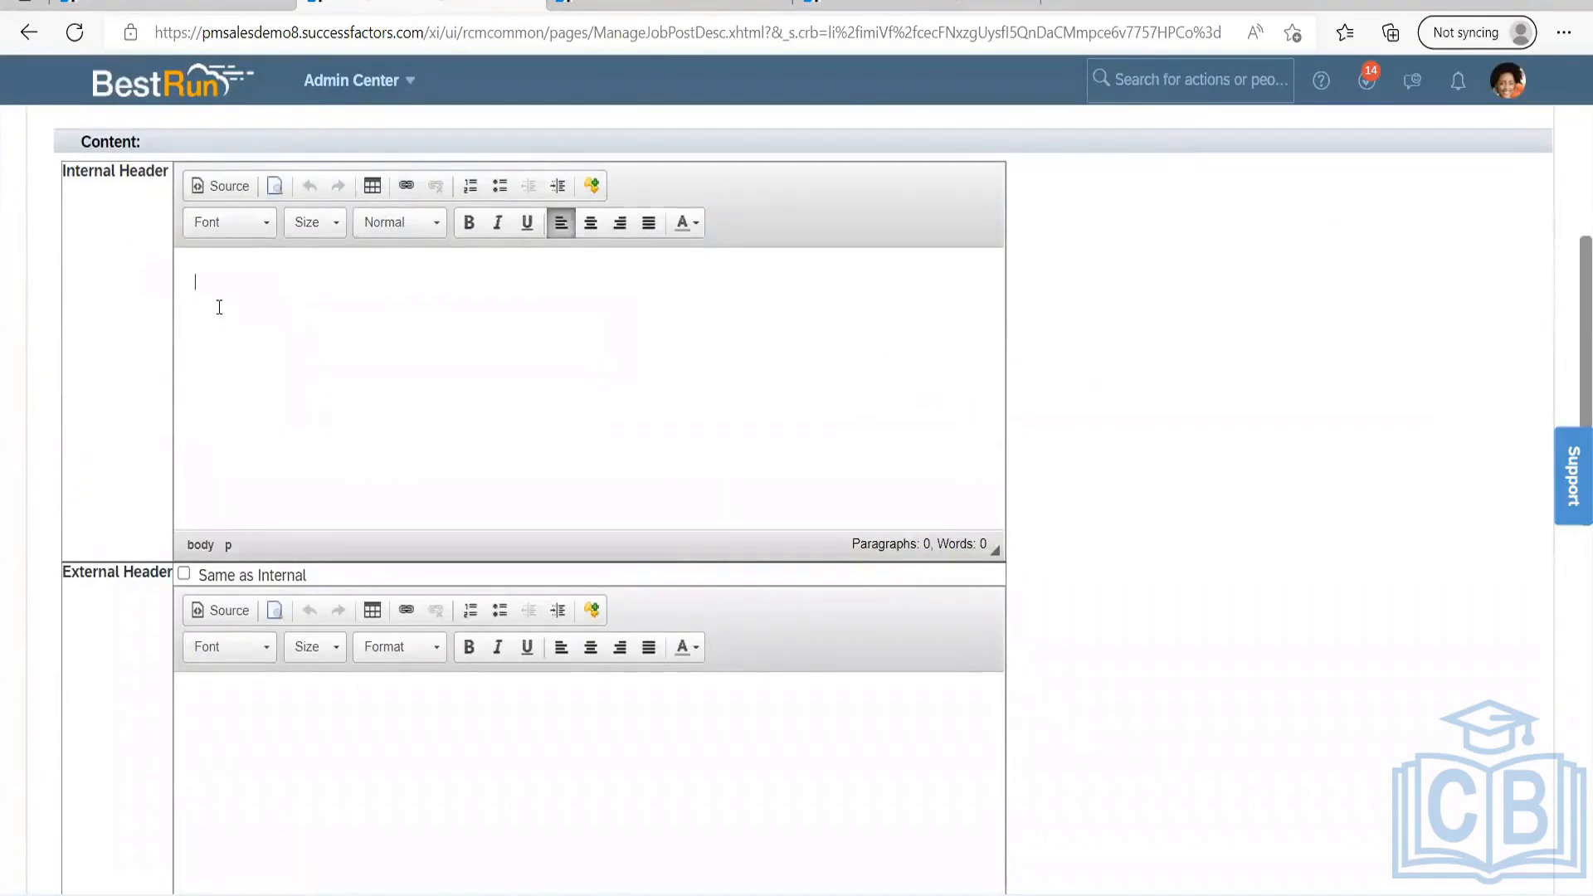
pyautogui.click(283, 764)
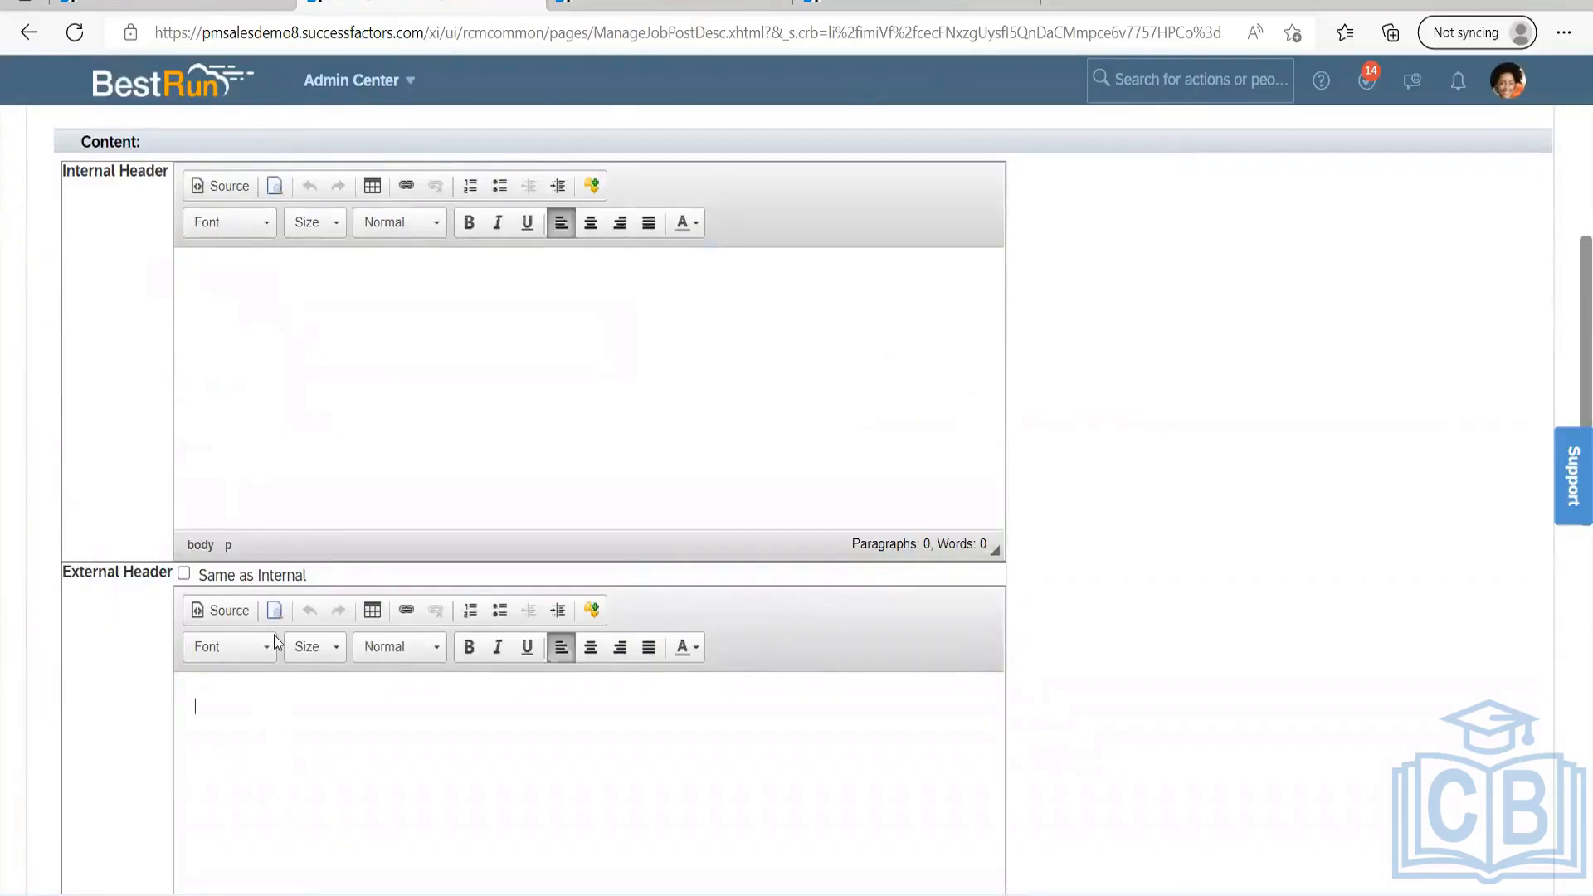
pyautogui.click(316, 369)
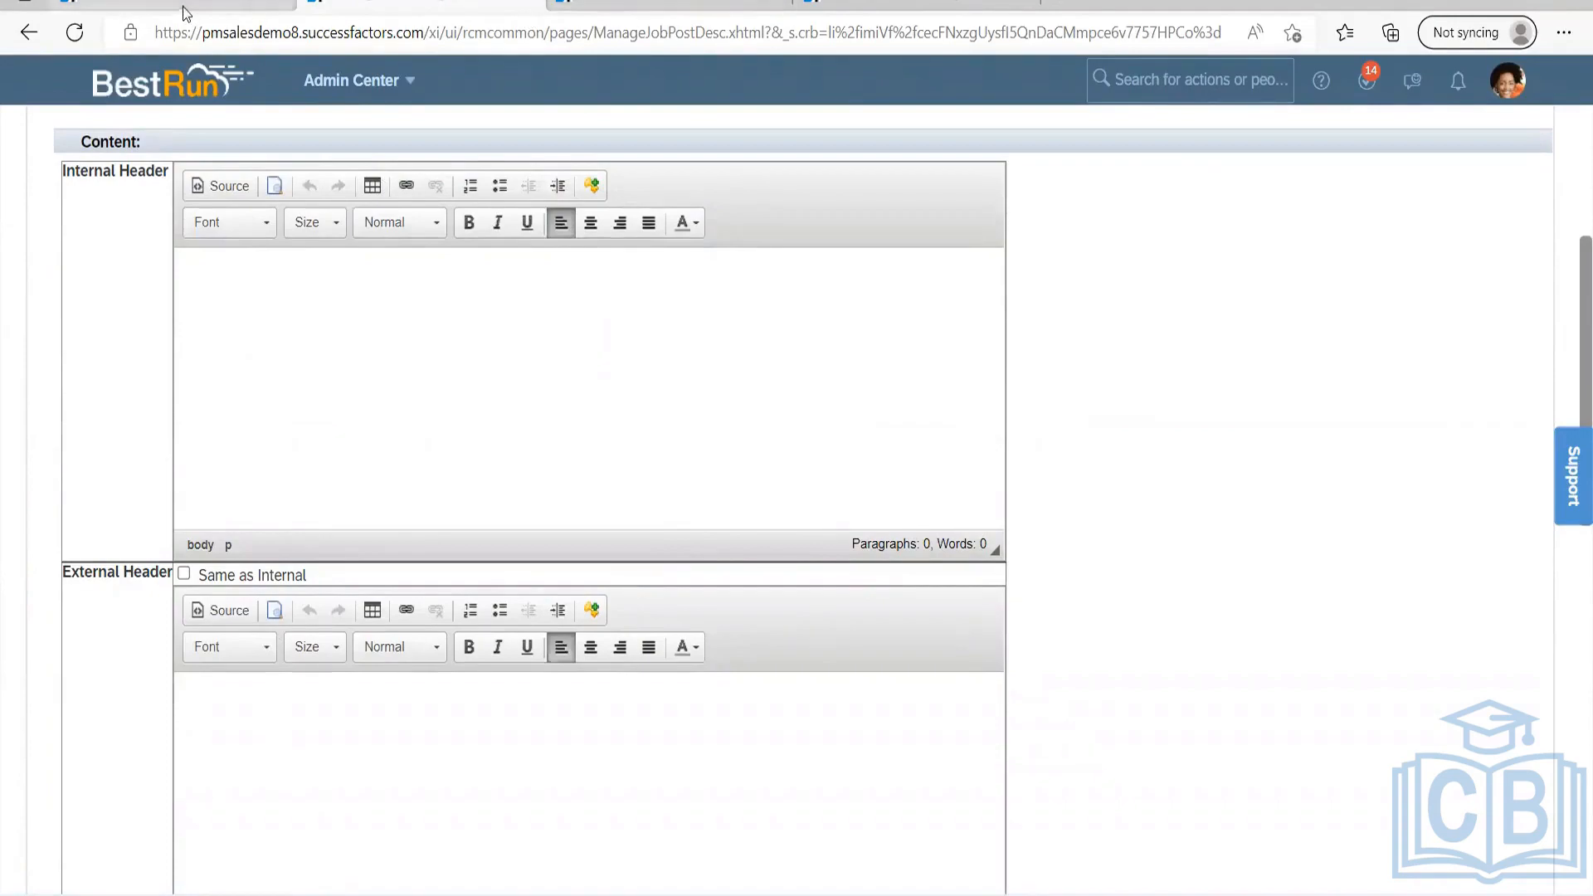
# Switch from the Associate HR Professional requisition to the Careers module and search for all jobs without filters.
pyautogui.click(605, 3)
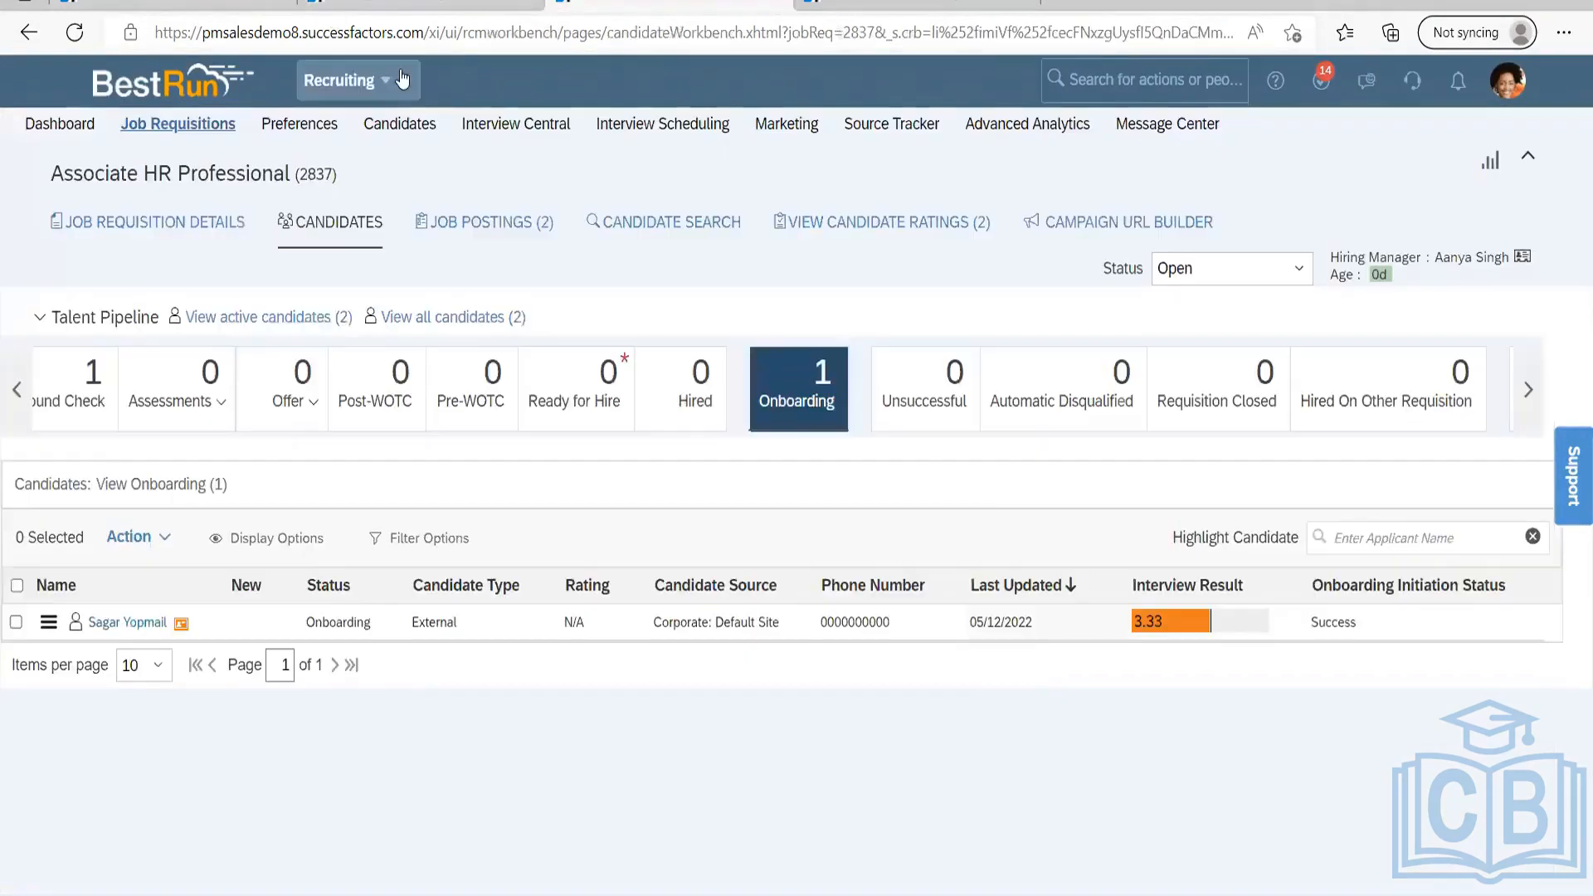
pyautogui.click(396, 79)
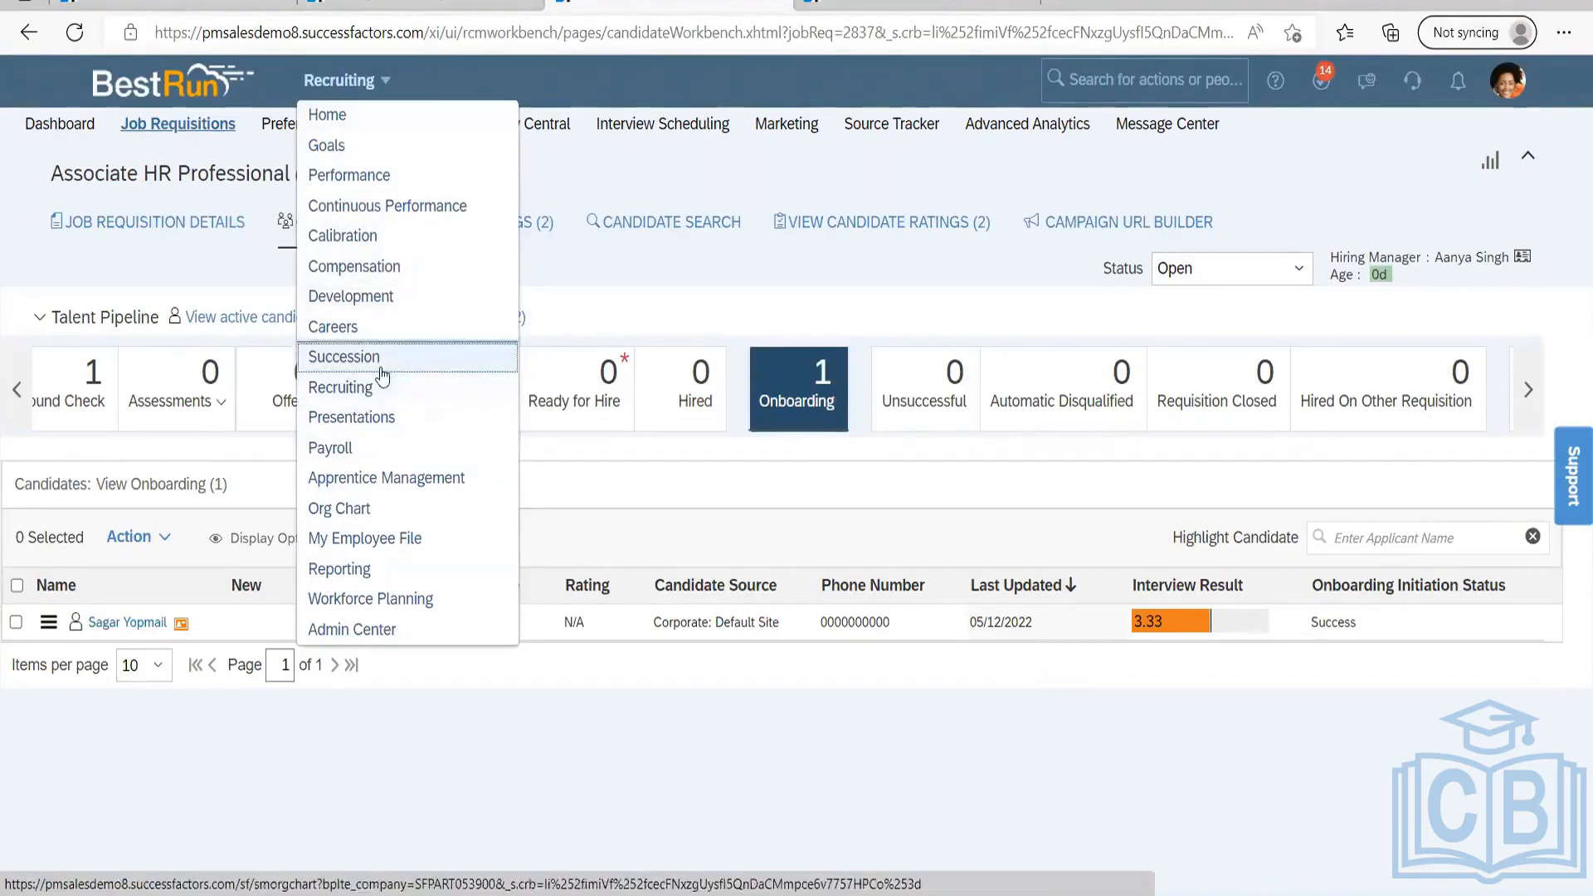
pyautogui.click(357, 328)
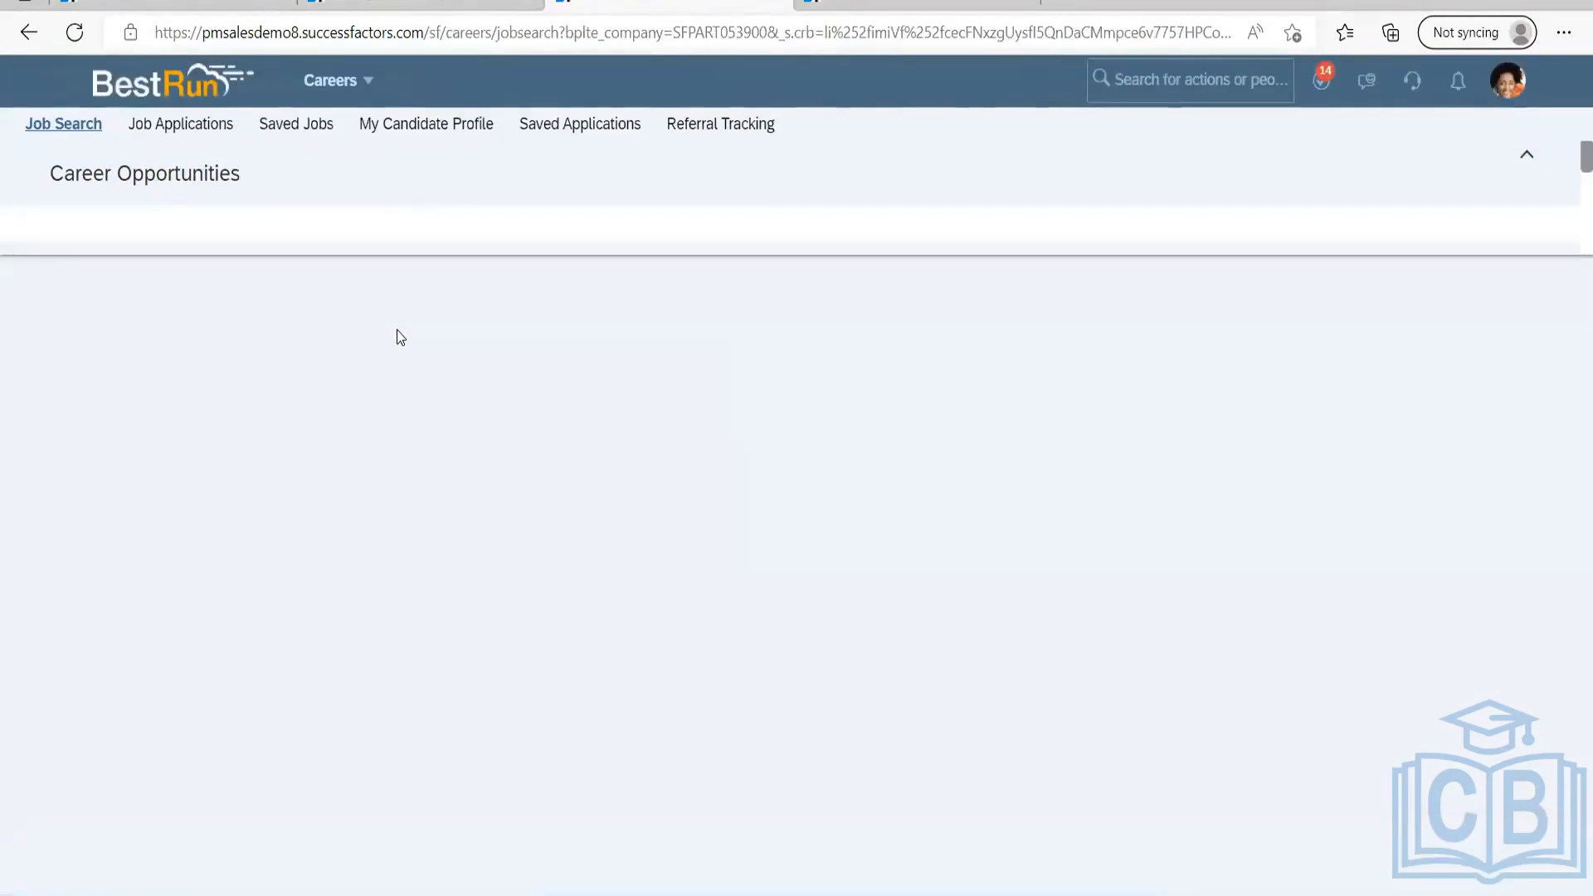
pyautogui.scroll(-2, 271, 522)
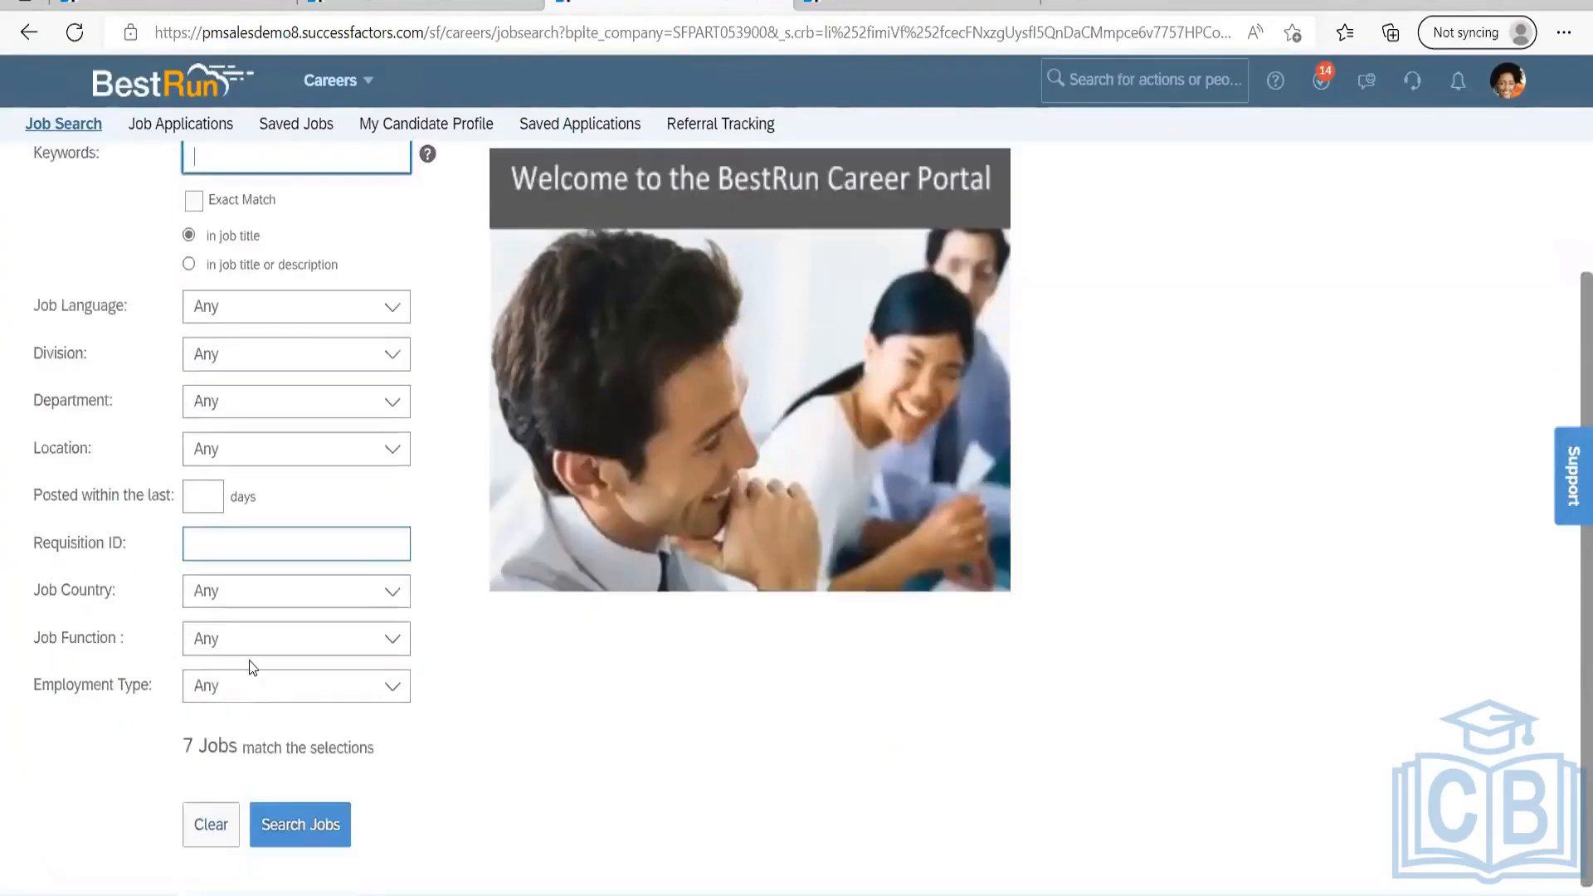
pyautogui.click(293, 825)
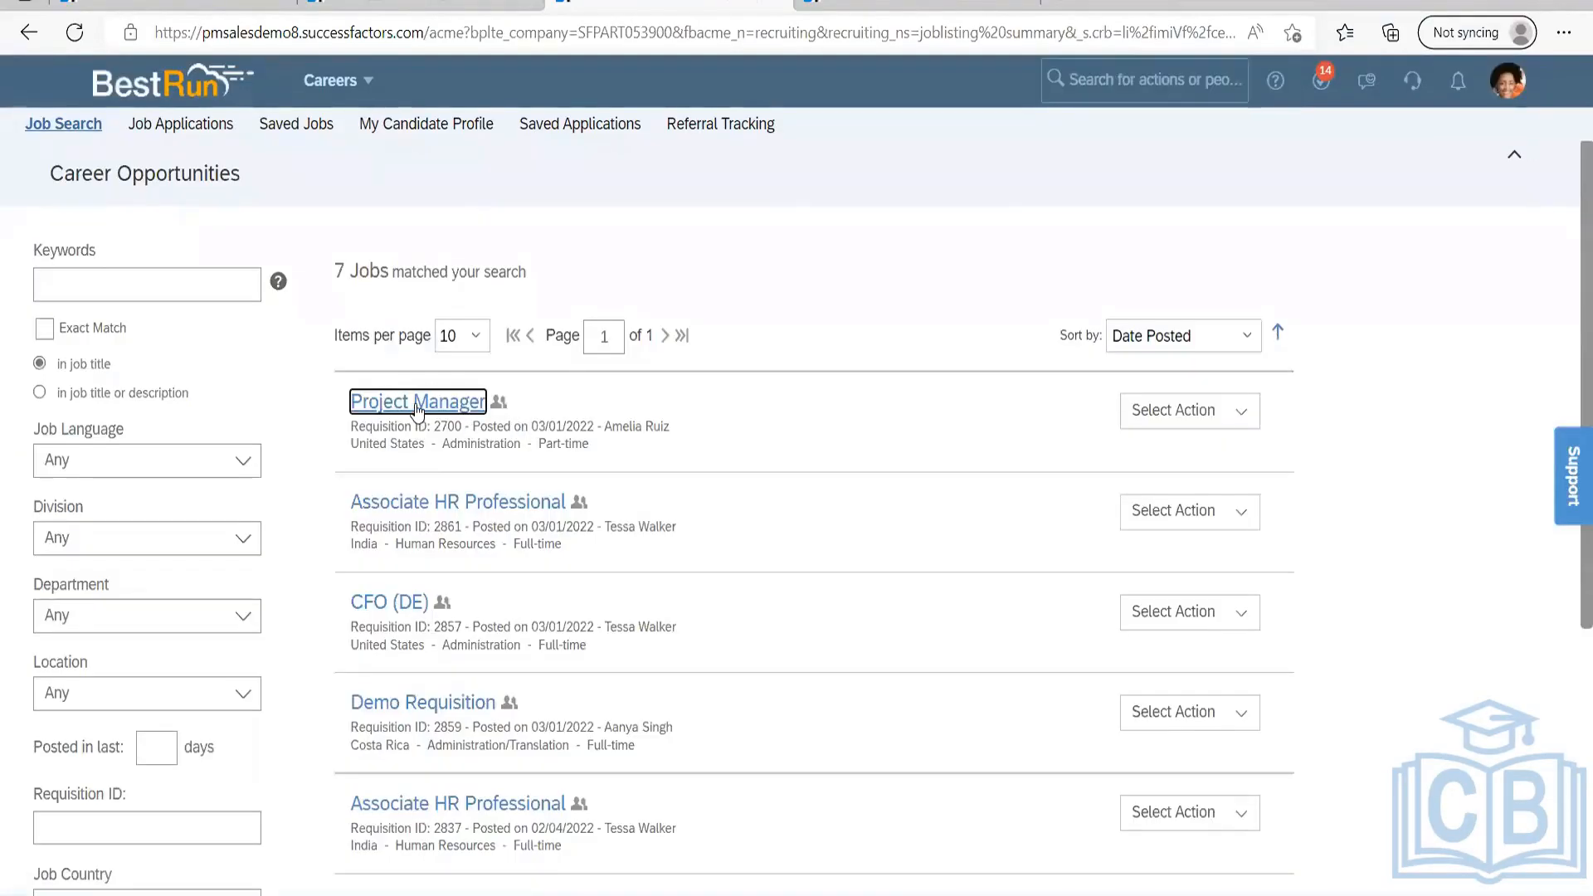
# Open the Project Manager job listing and examine how its job description, summary, competencies and skills are laid out.
pyautogui.click(418, 410)
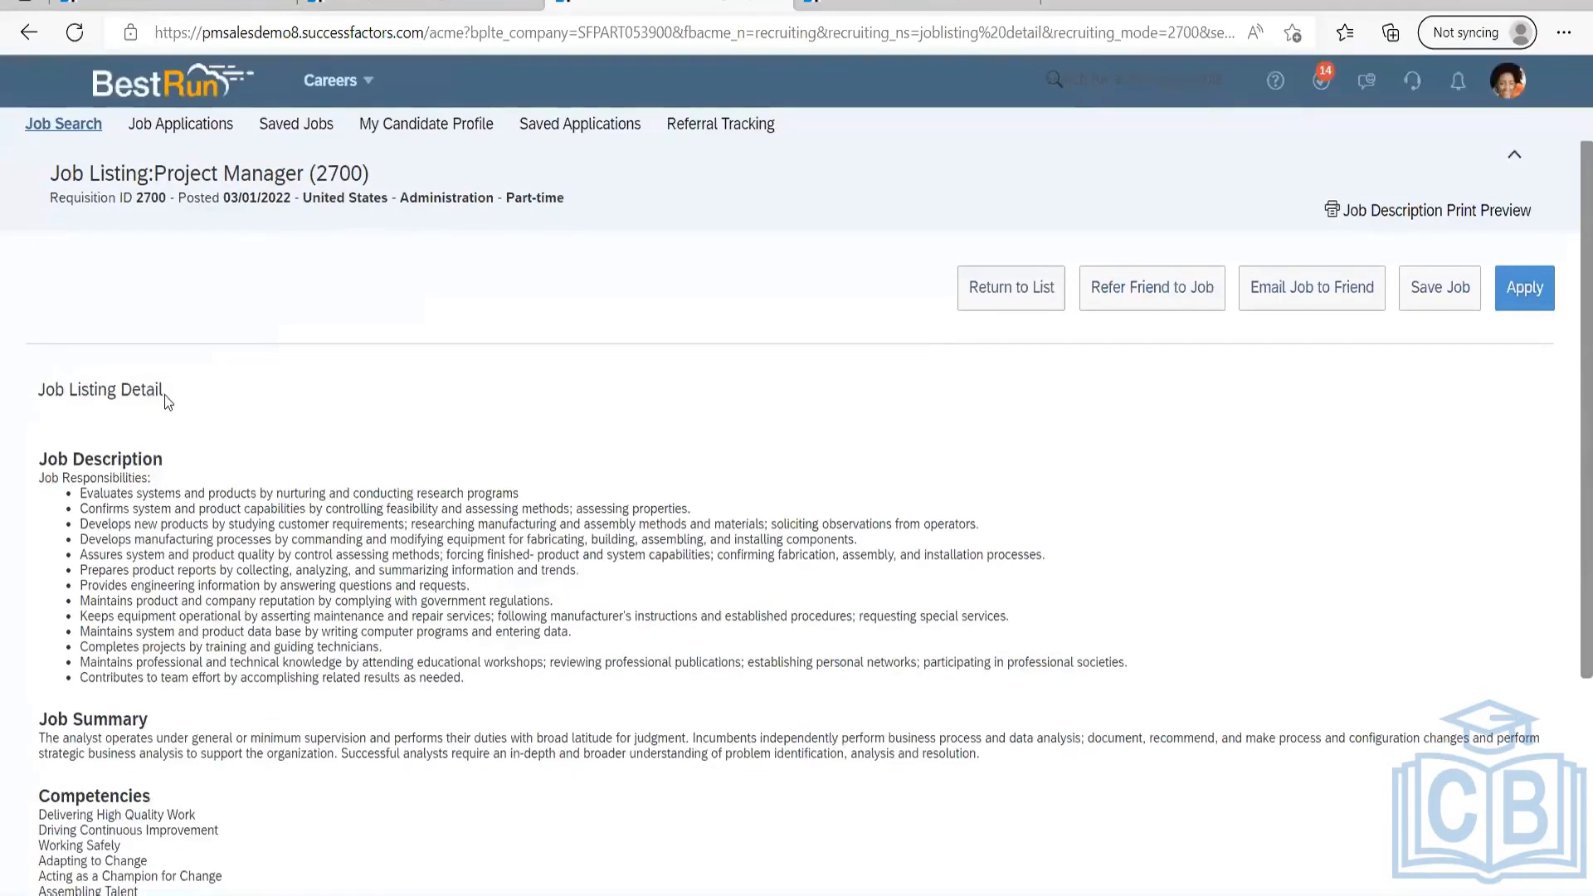
pyautogui.scroll(-3, 164, 395)
pyautogui.scroll(1, 77, 341)
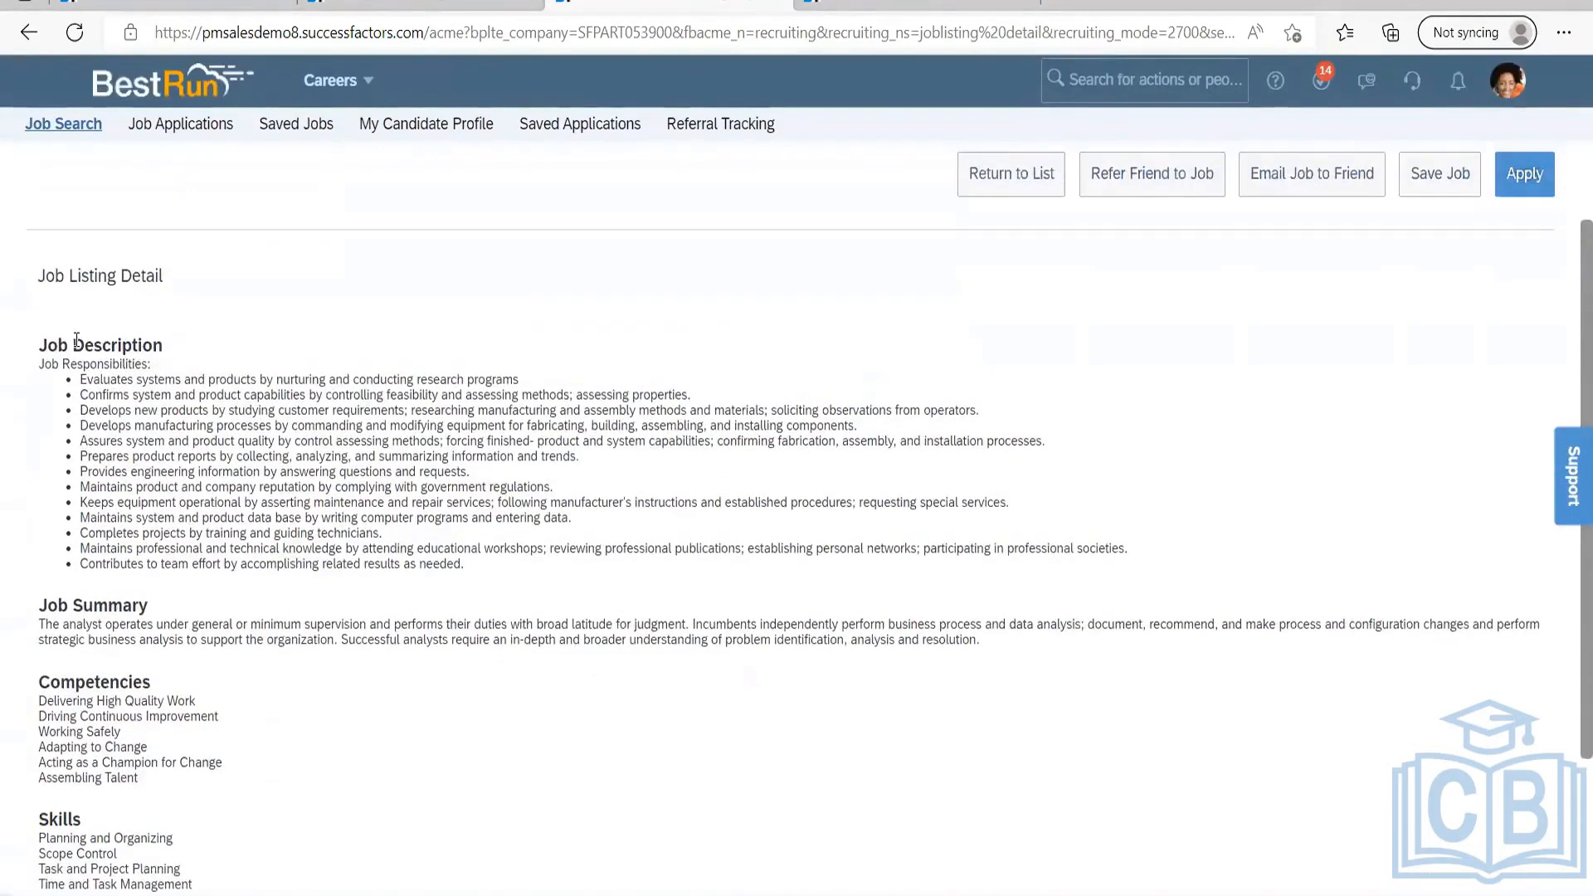
# Review the Project Manager listing from Job Listing Detail through Education, and return to the top of the Digital Expert requisition.
pyautogui.moveTo(33, 316); pyautogui.dragTo(45, 327)
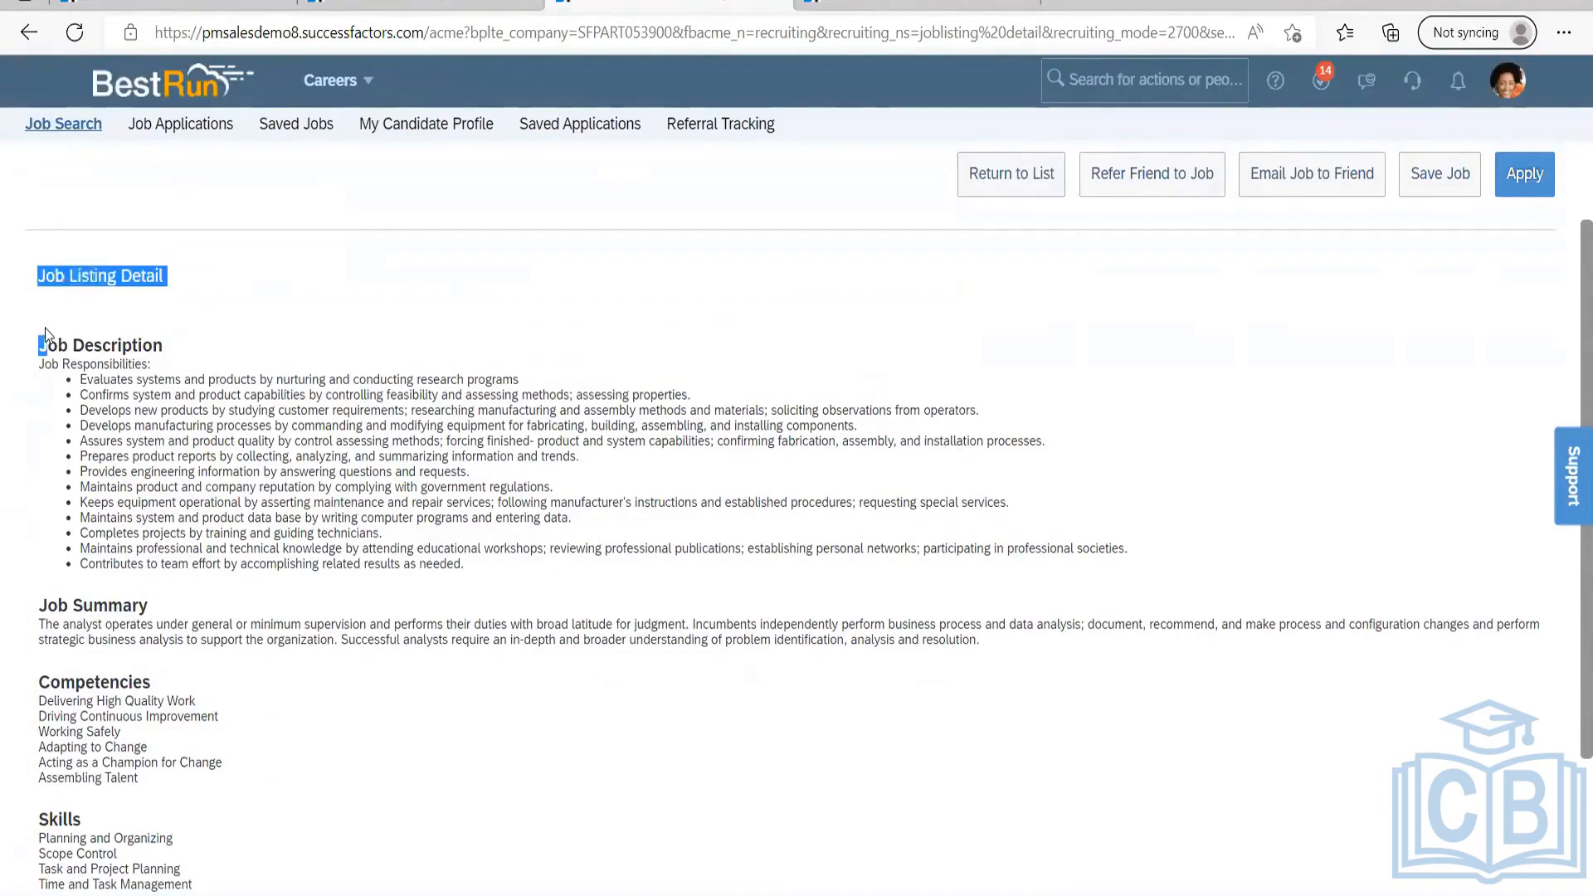
pyautogui.scroll(-2, 61, 799)
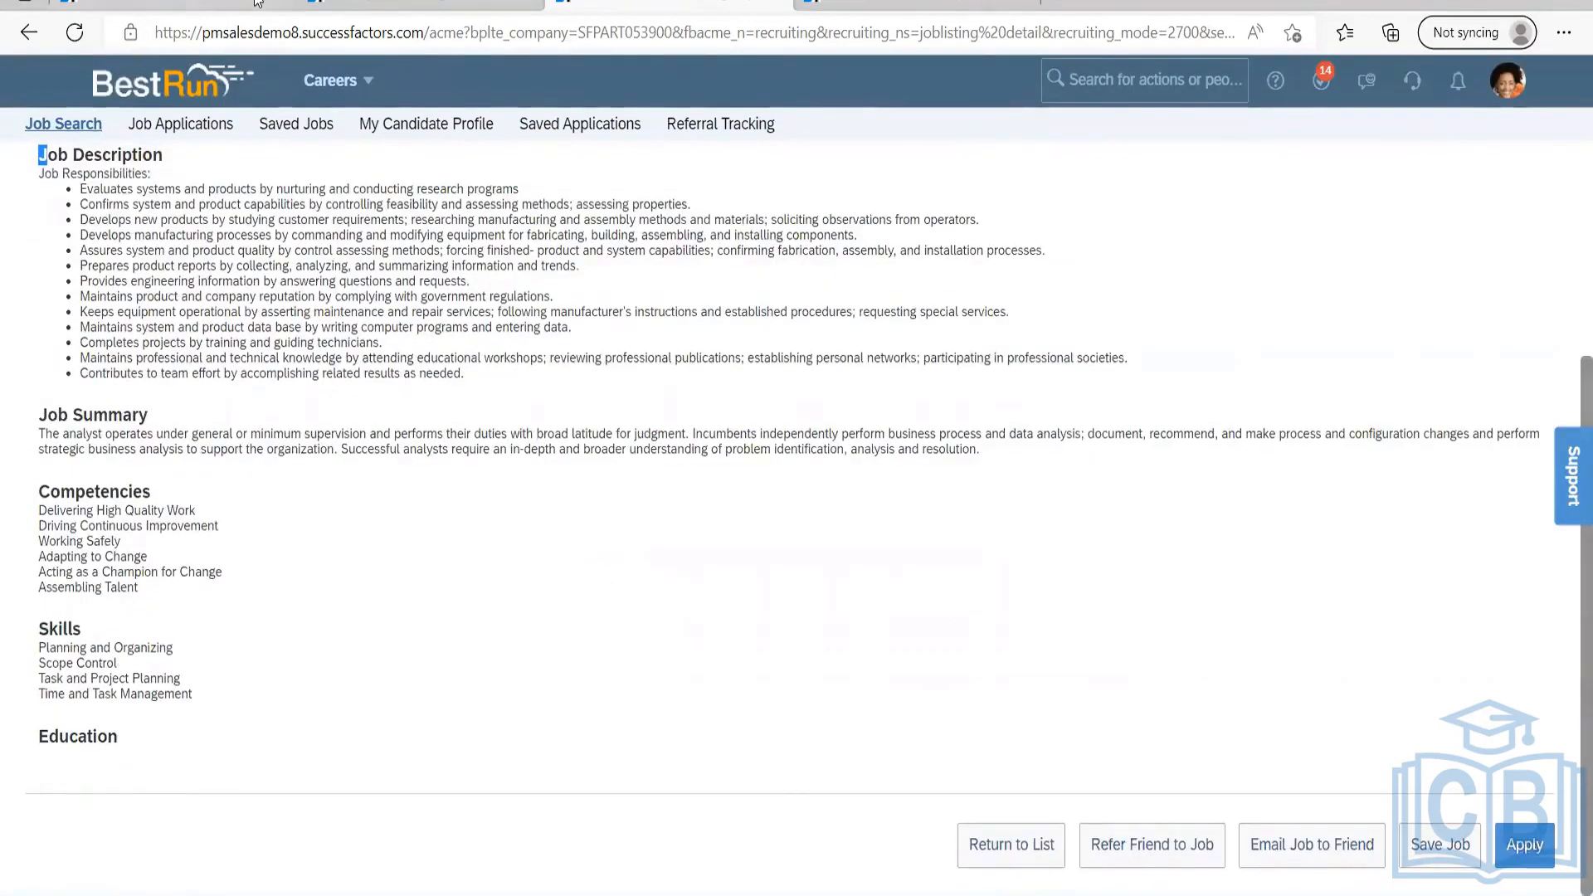
pyautogui.click(395, 7)
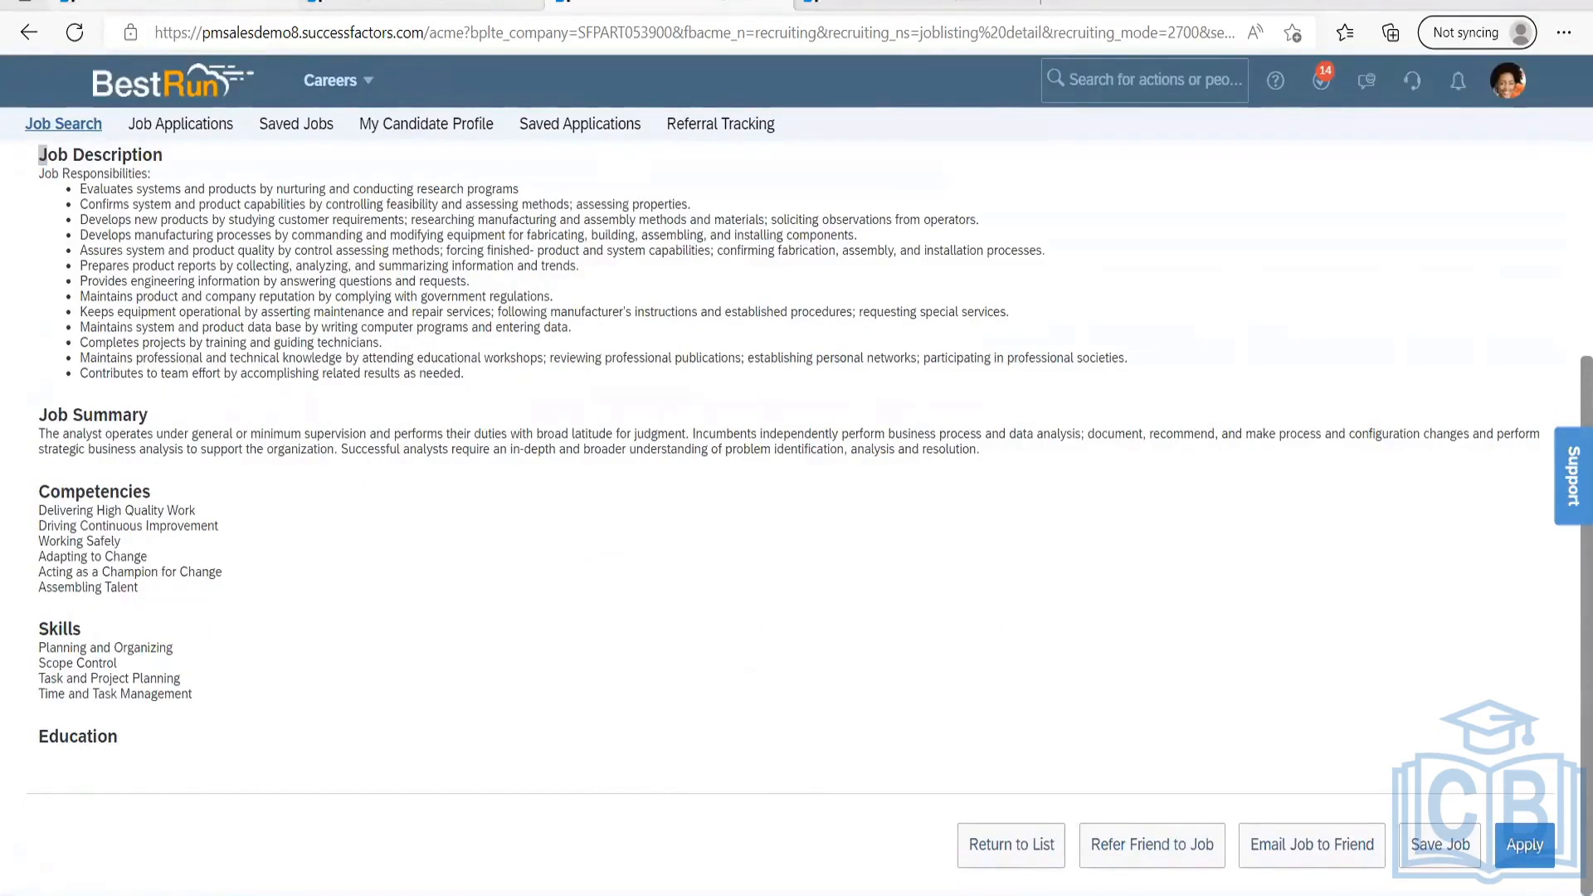
pyautogui.click(176, 3)
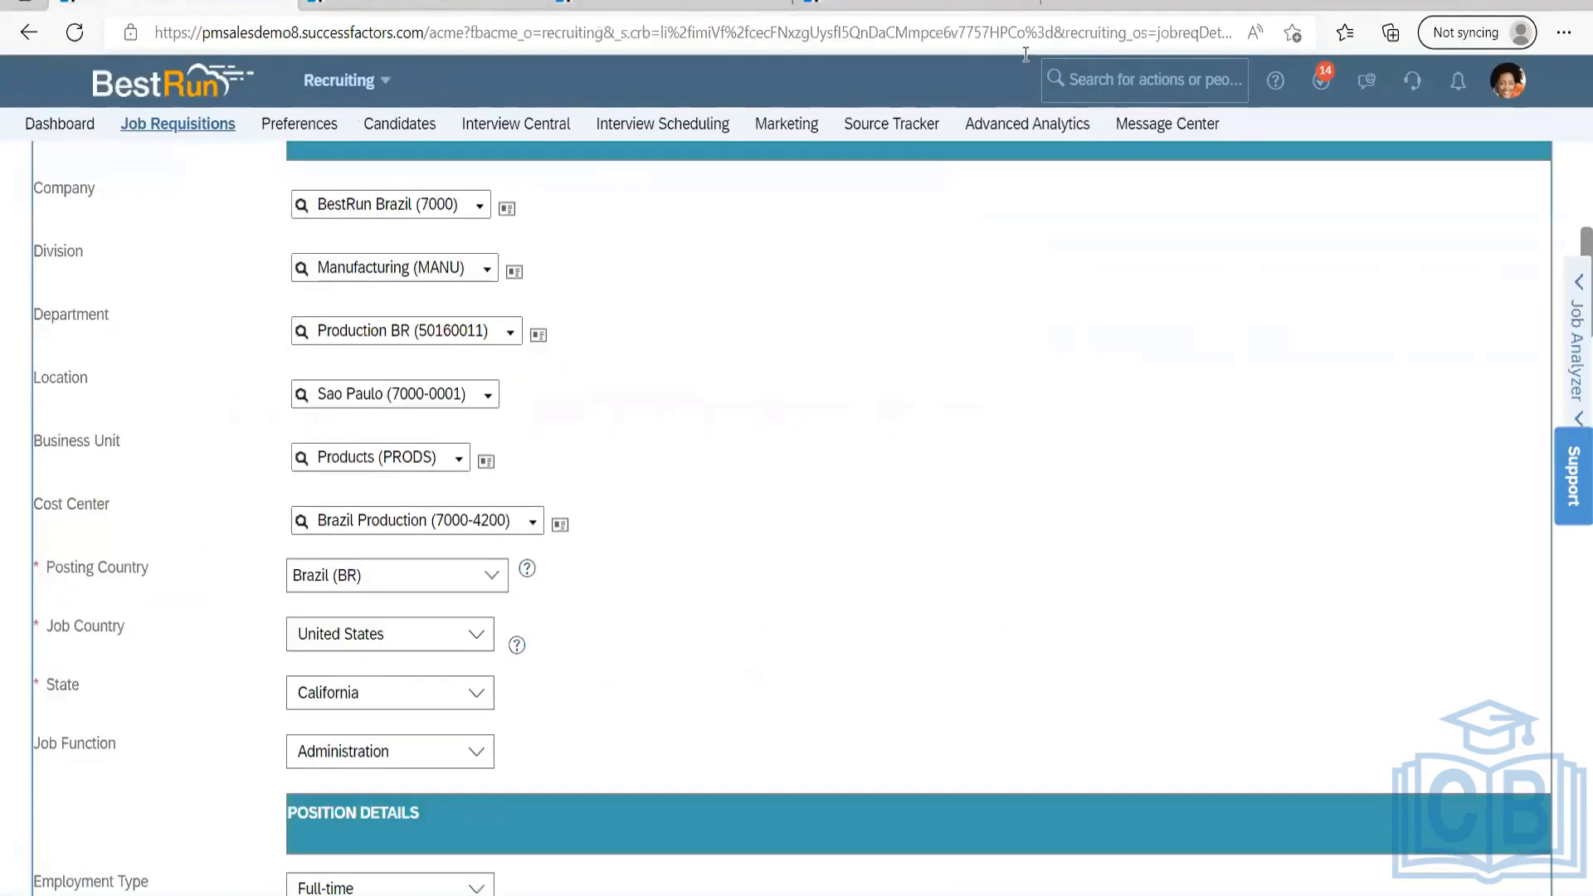
pyautogui.scroll(7, 981, 377)
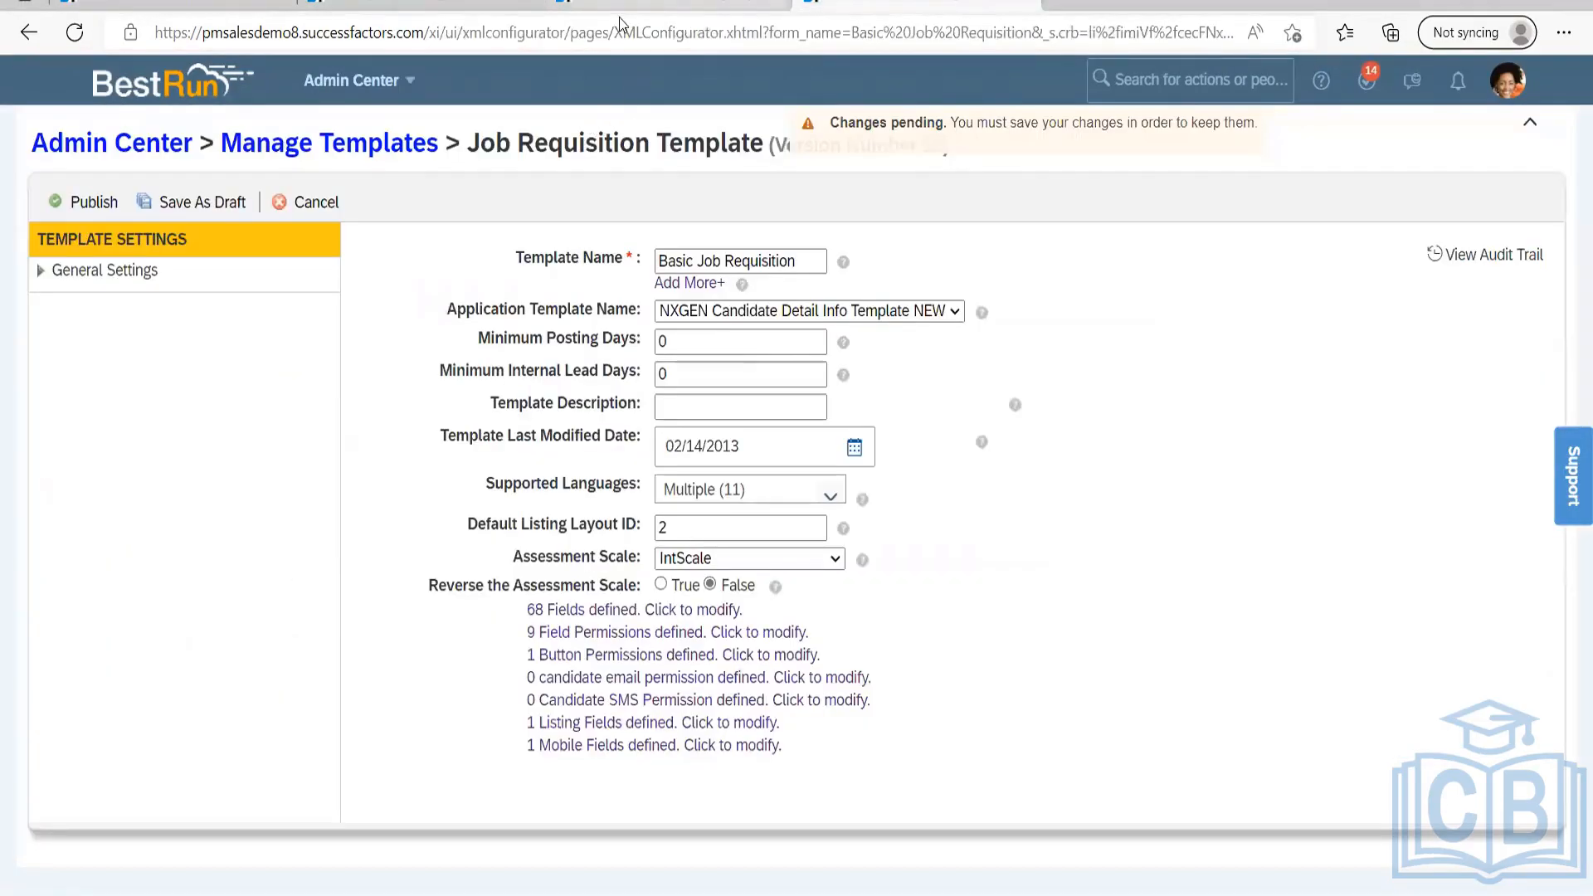
# Return to the job posting header and footer form and enter "Google -" in the internal header.
pyautogui.click(620, 5)
pyautogui.click(408, 5)
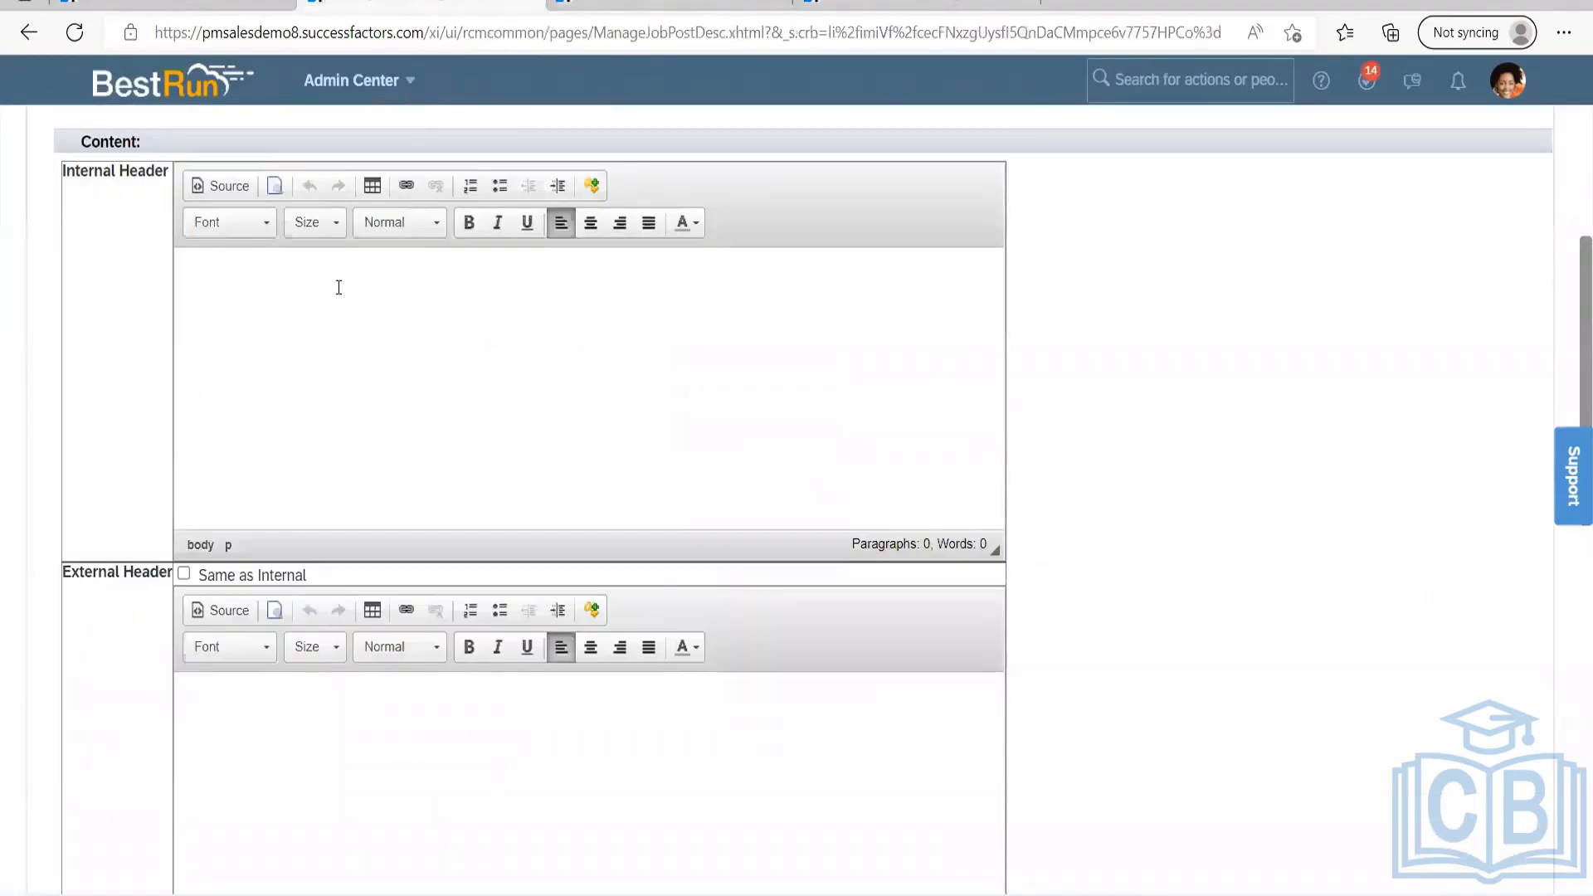
pyautogui.write('ooglke')
pyautogui.press('BackSpace')
pyautogui.moveTo(251, 282); pyautogui.dragTo(195, 274)
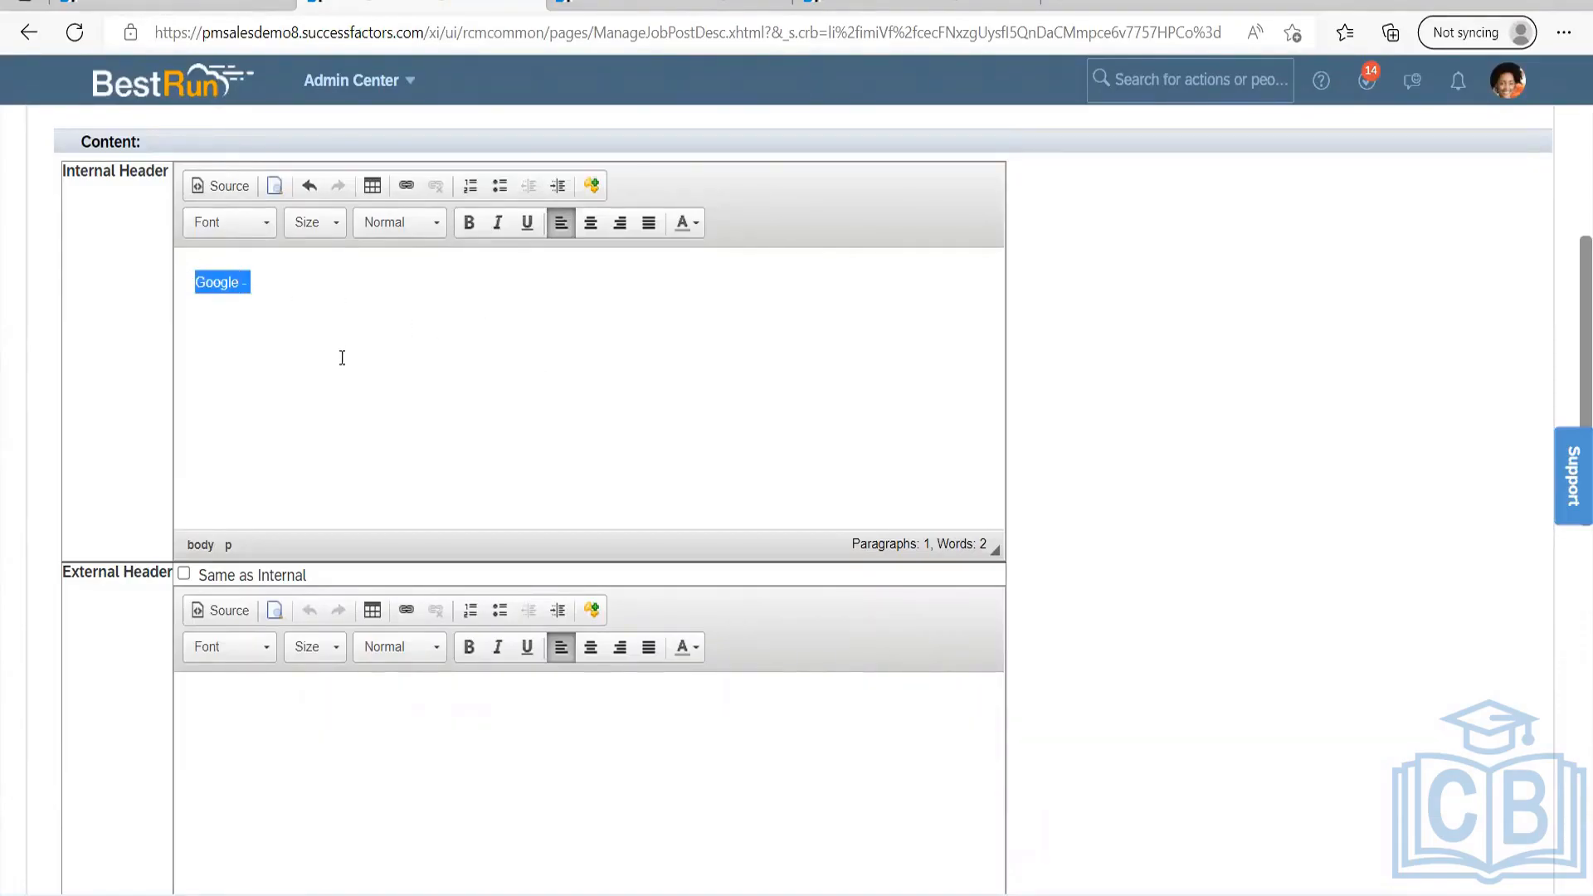
# Enter "Disclaimer -" in the internal footer of the job posting content.
pyautogui.scroll(-10, 344, 365)
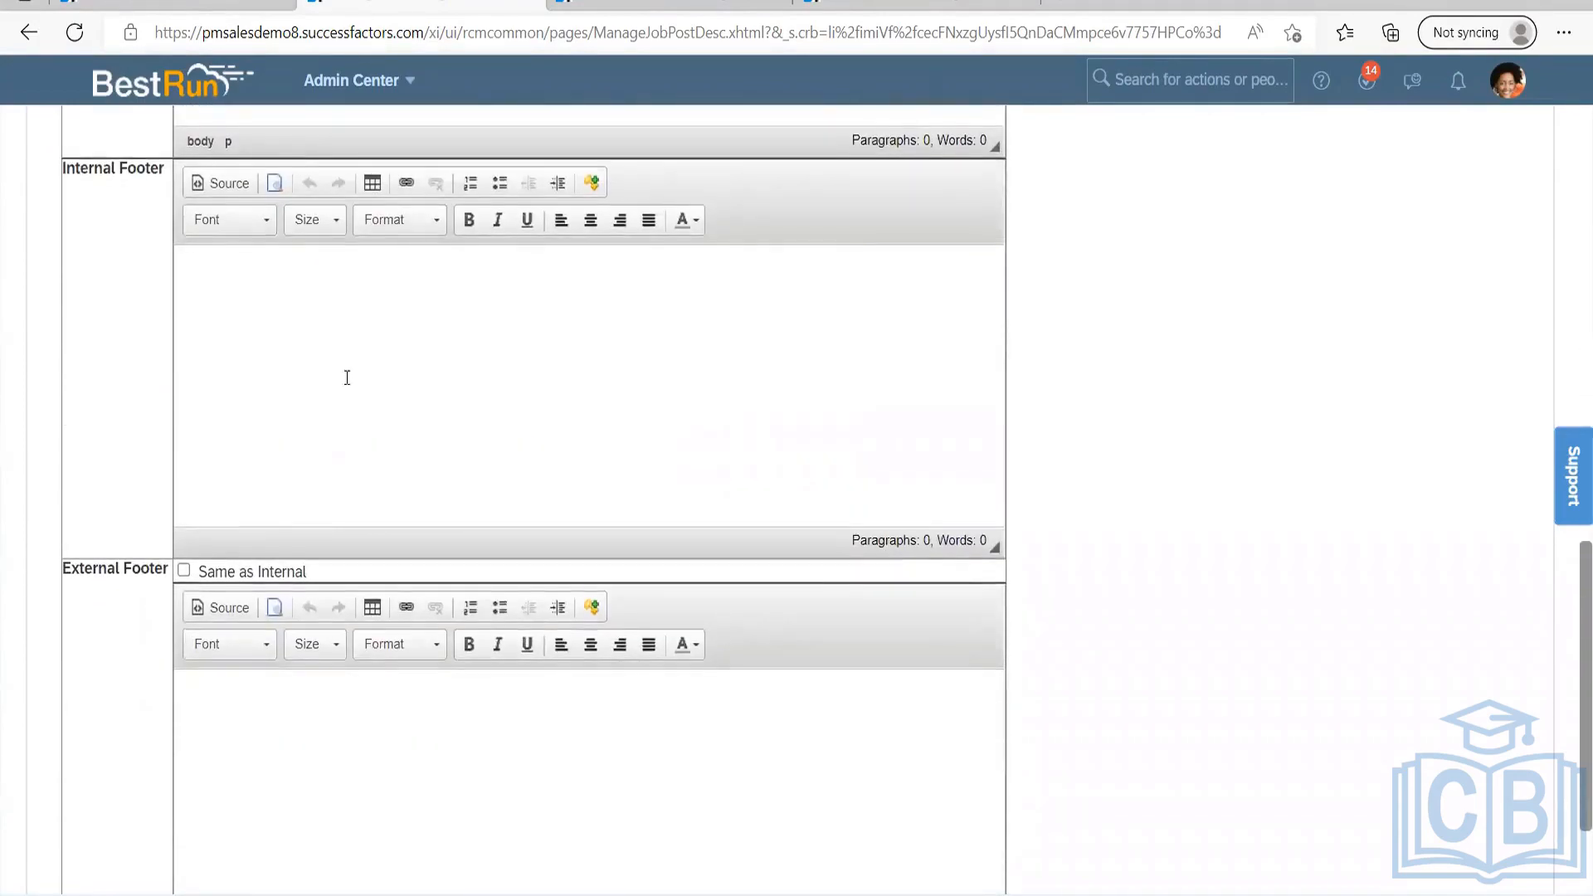
pyautogui.click(350, 374)
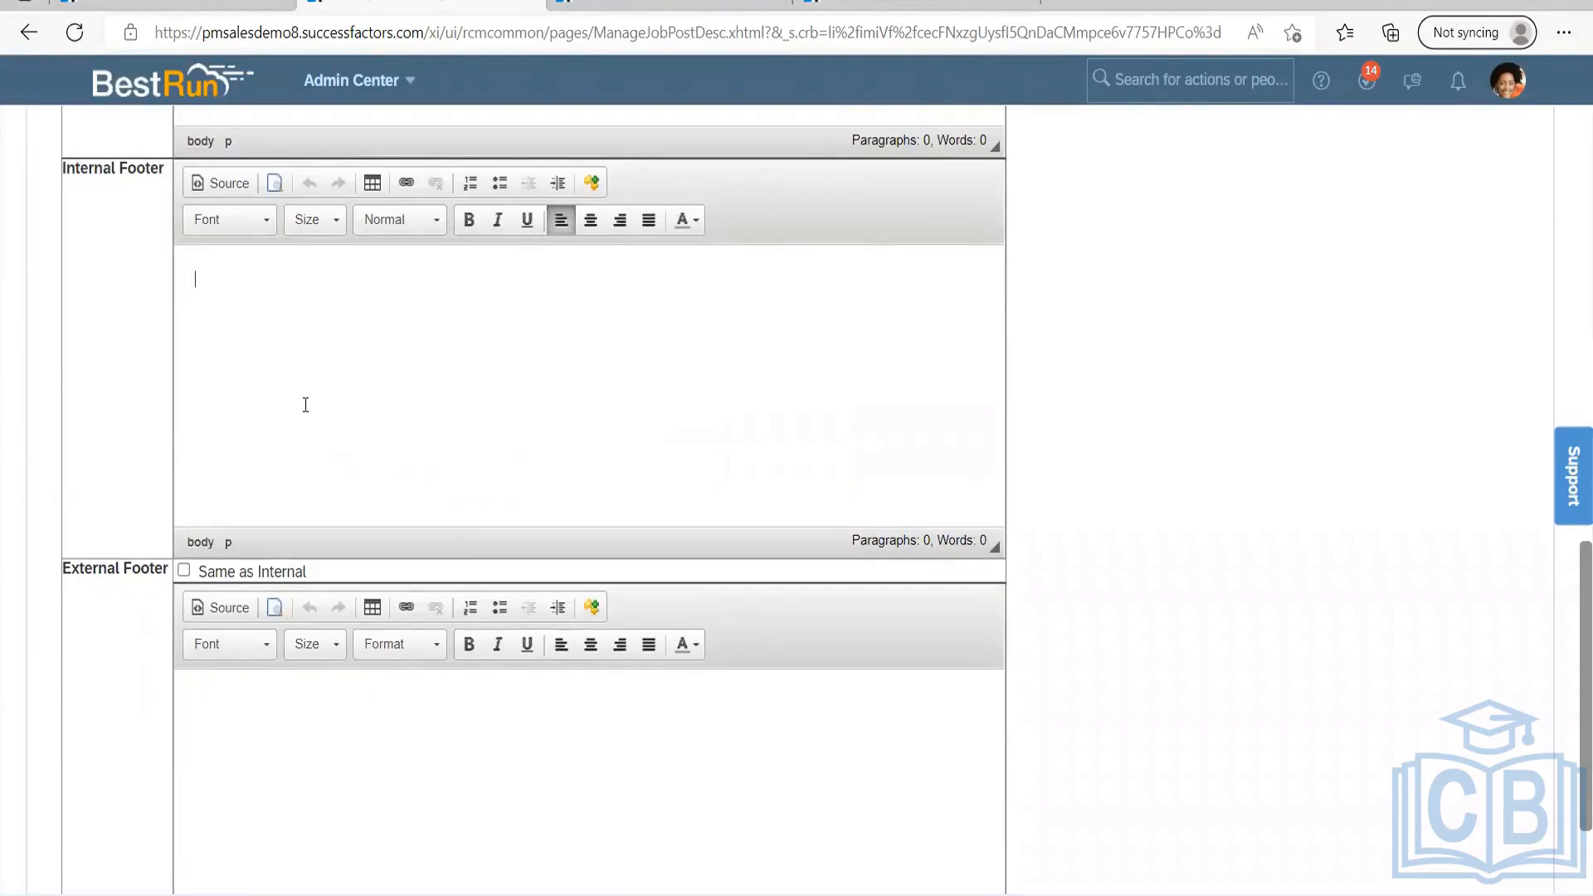
pyautogui.write('Disclaimer -')
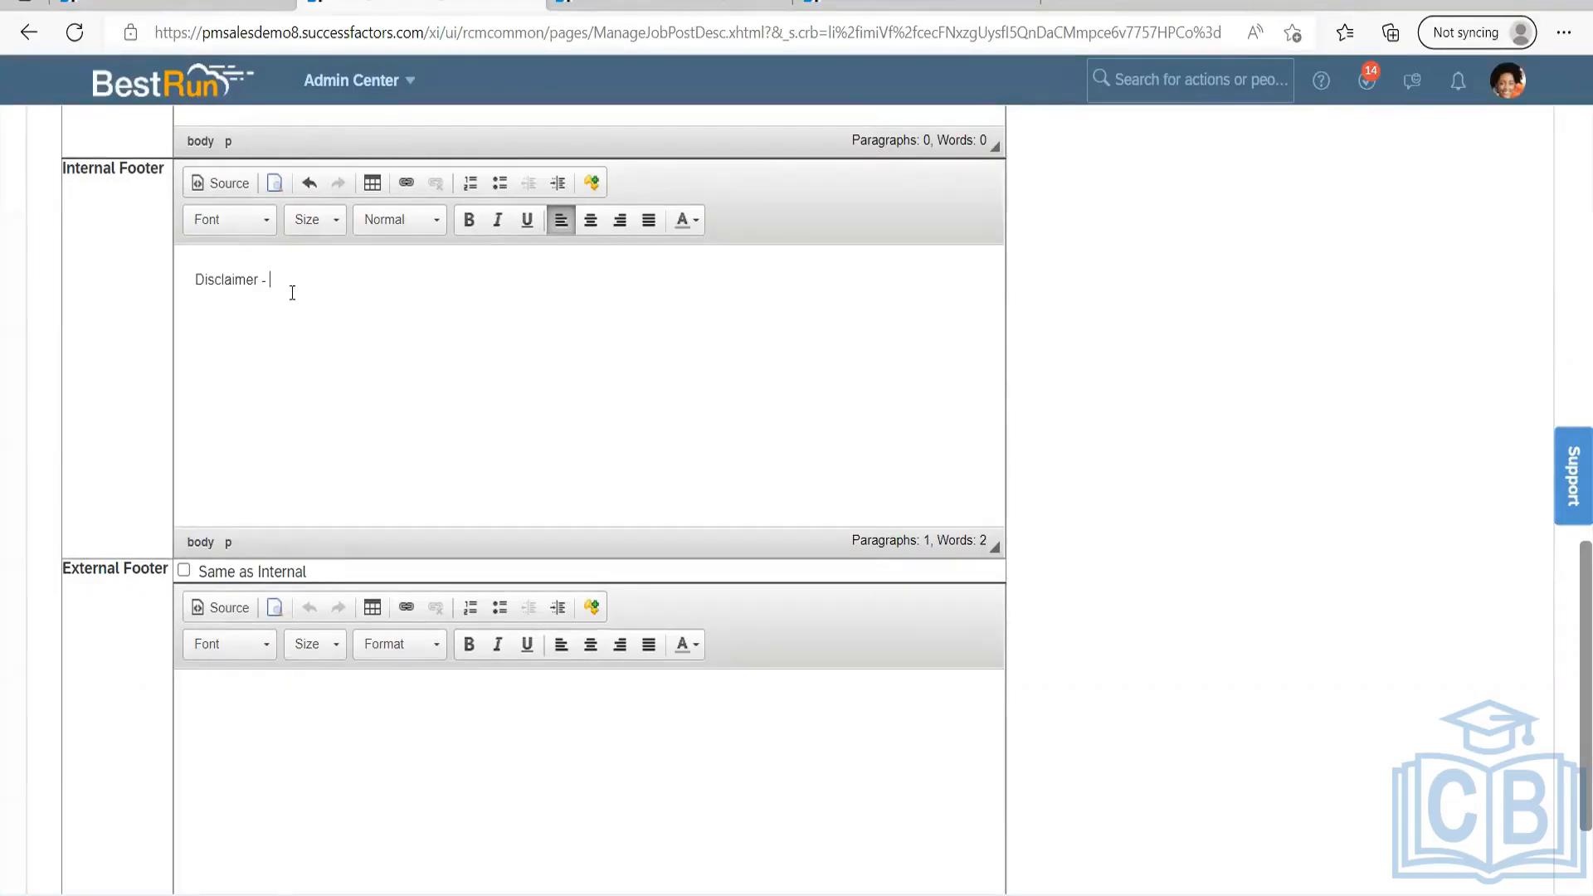
# Review the form's rules and its internal and external header and footer editors.
pyautogui.scroll(10, 316, 420)
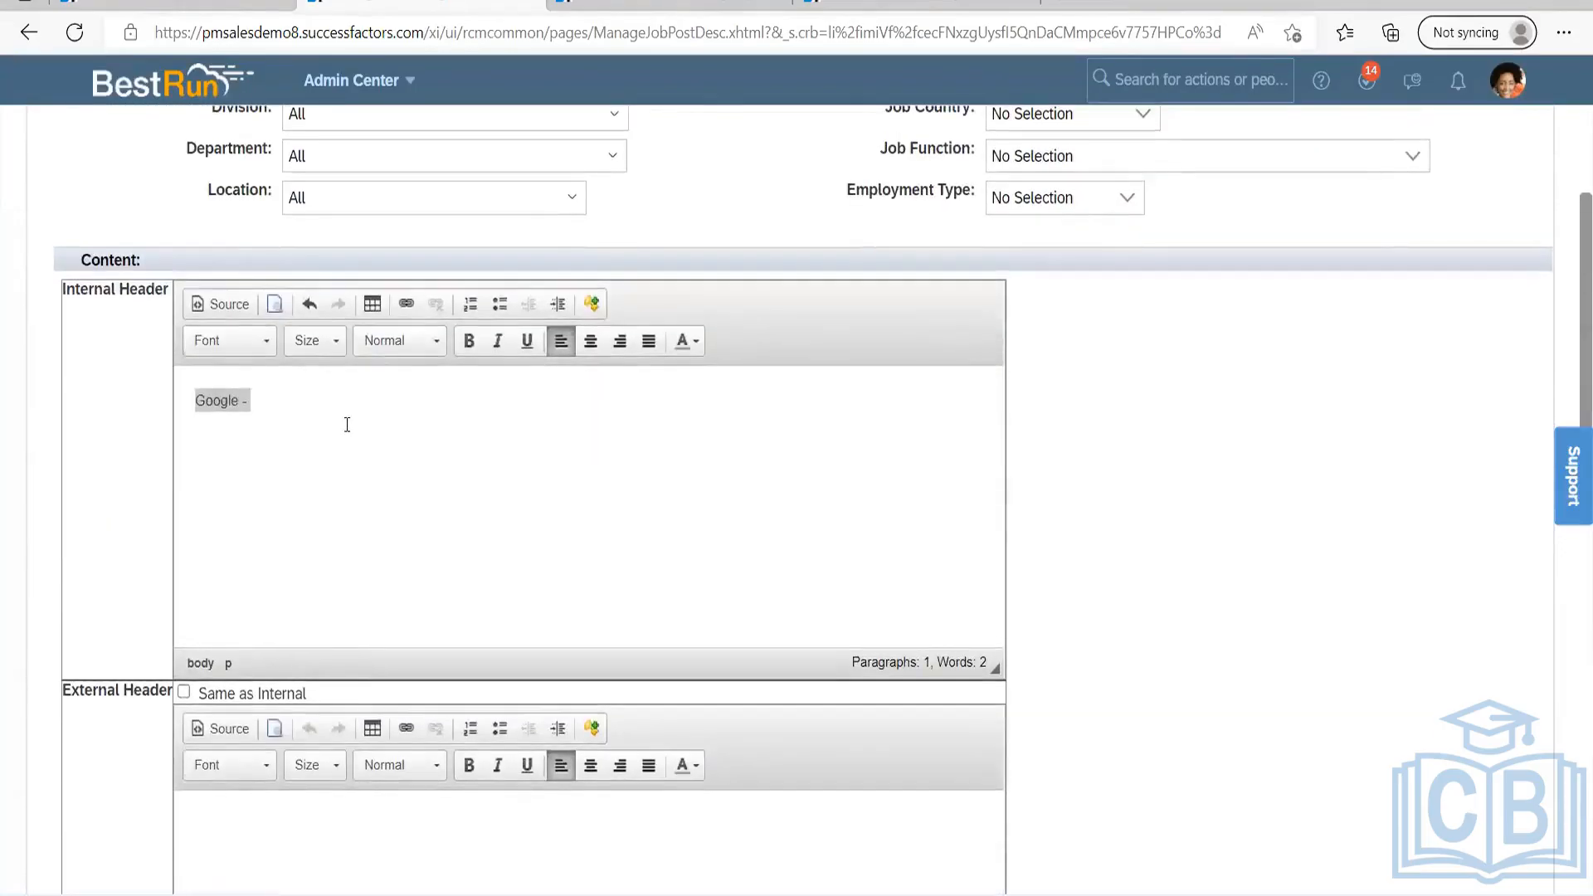
pyautogui.click(301, 470)
pyautogui.scroll(-10, 297, 465)
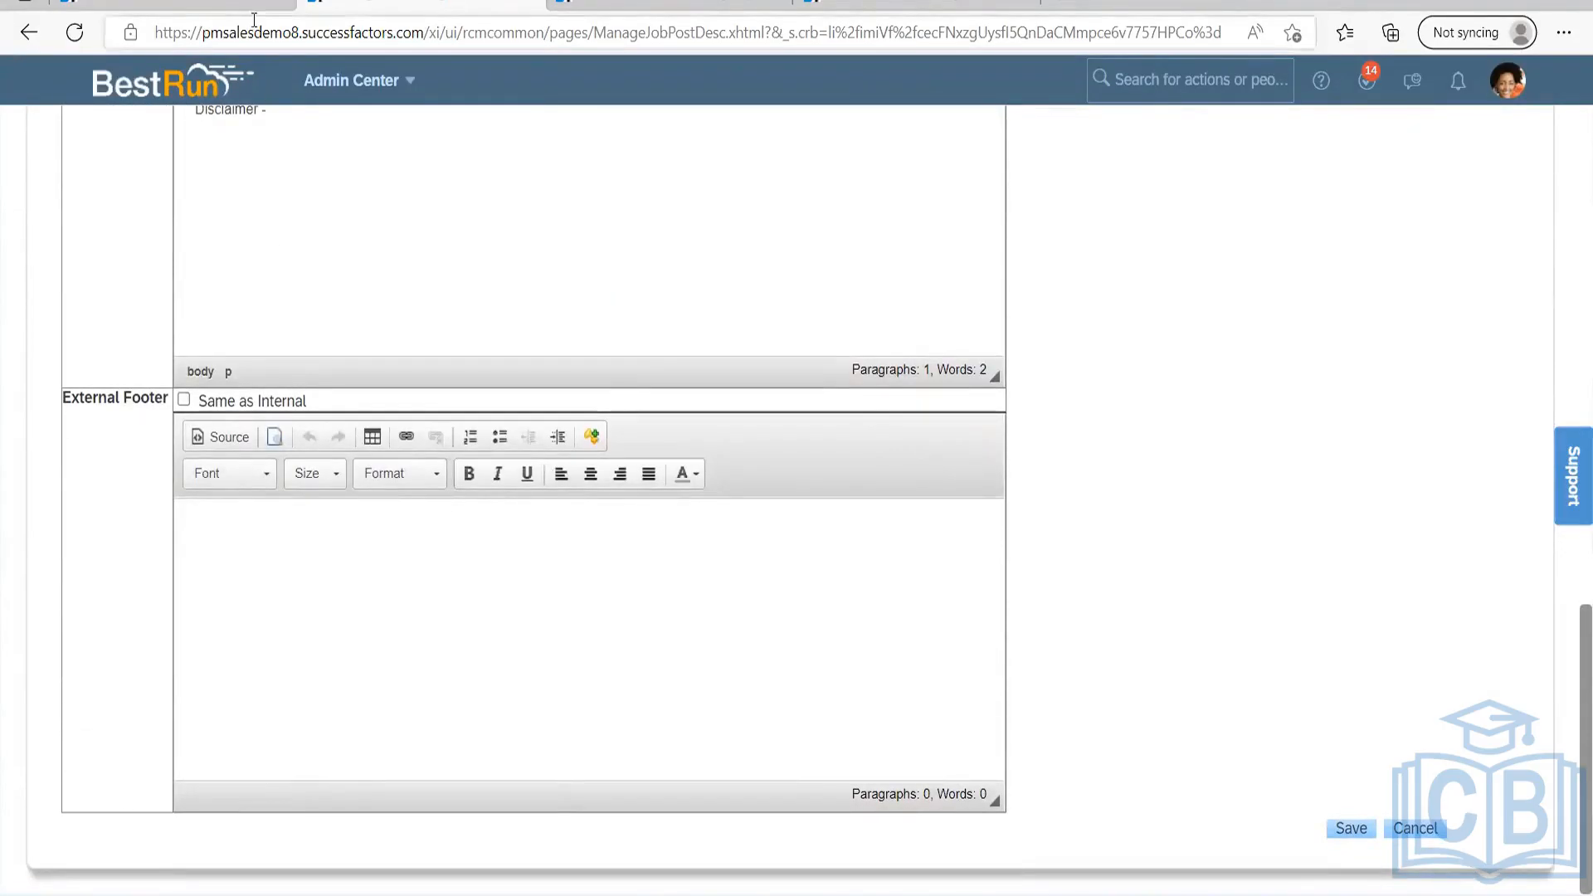
pyautogui.scroll(10, 222, 380)
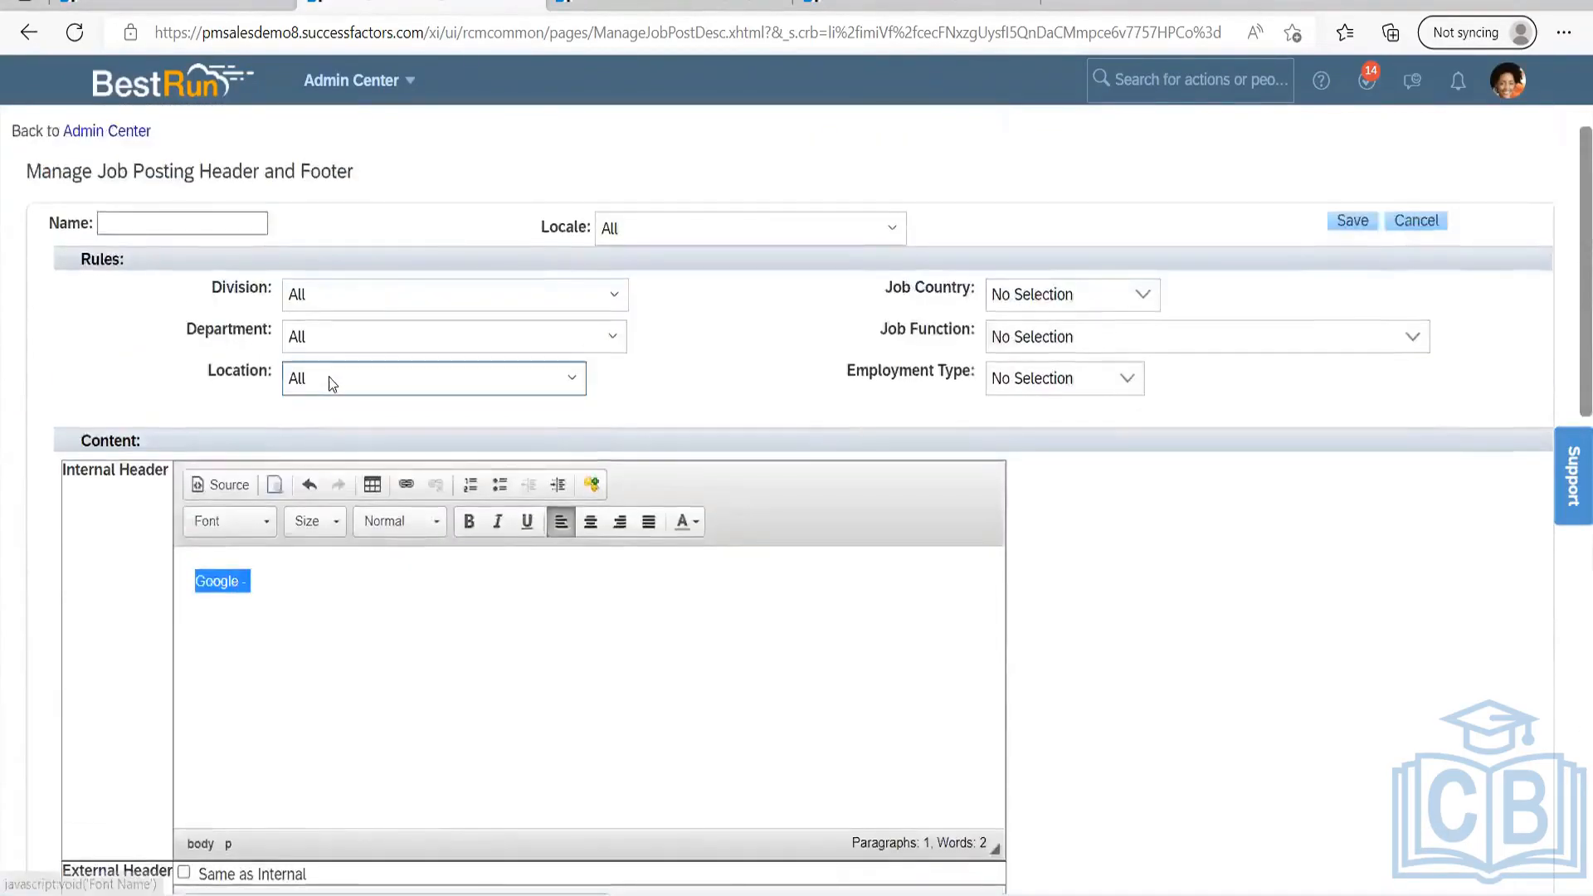
pyautogui.scroll(-8, 331, 476)
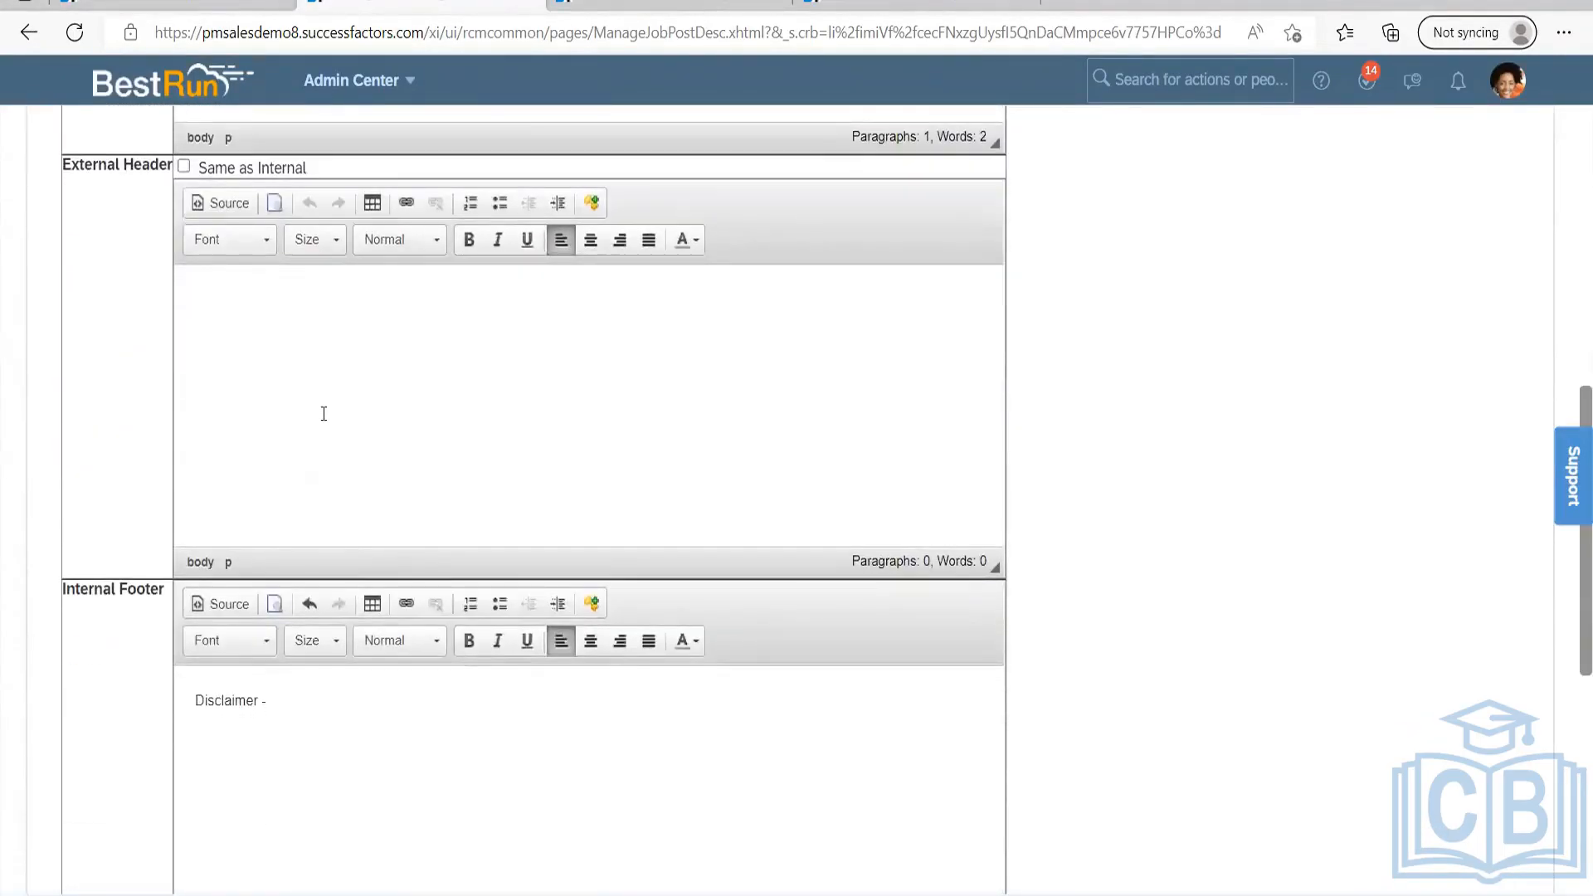
pyautogui.scroll(-7, 323, 413)
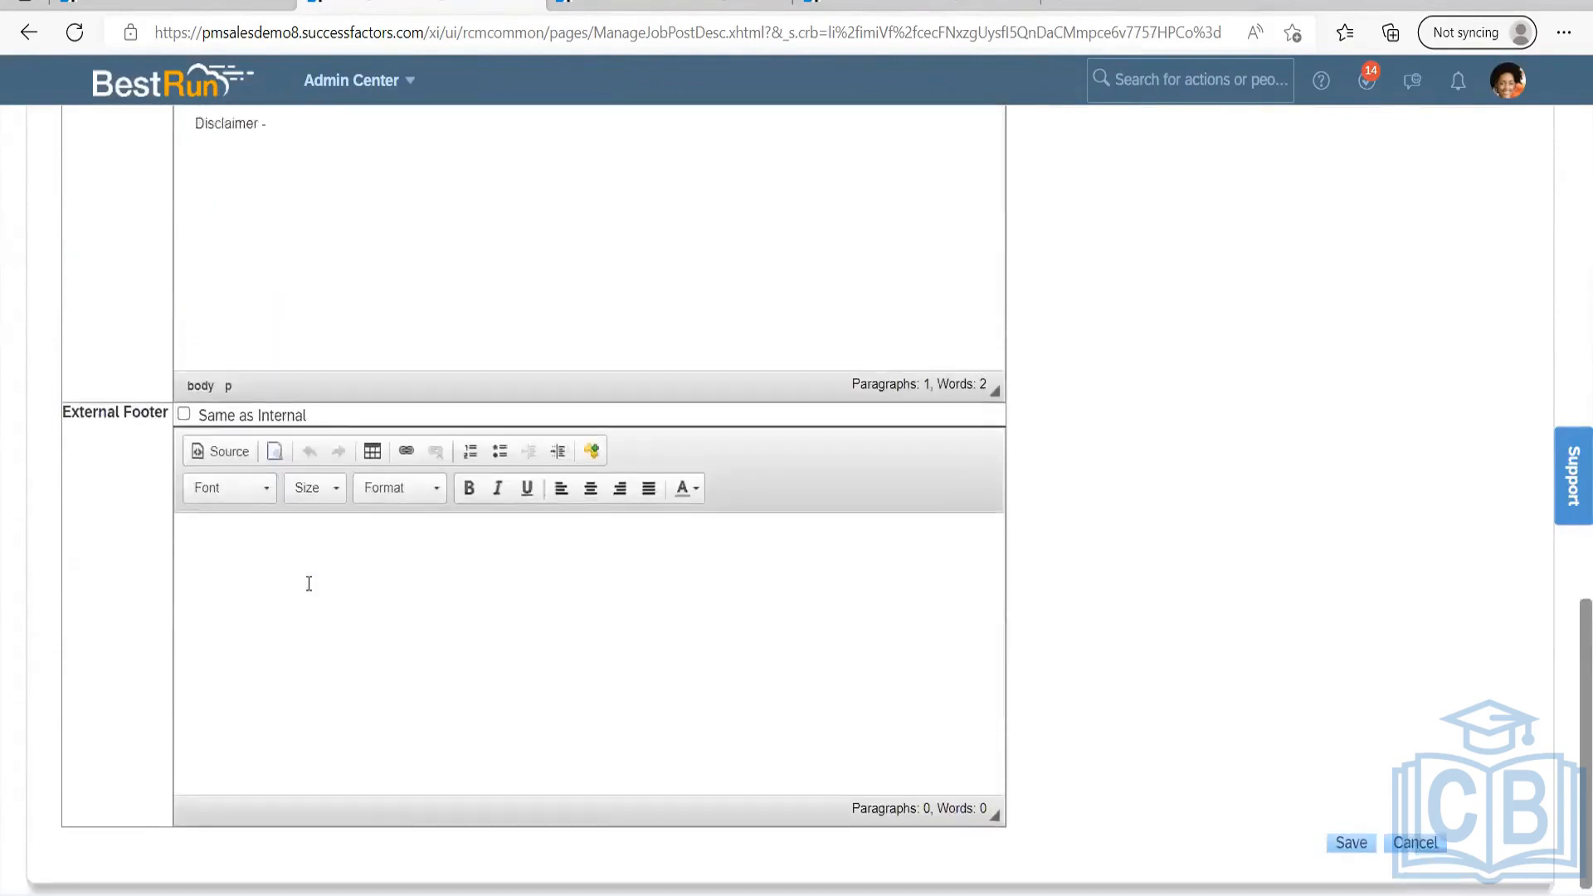
# Switch to the Digital Expert requisition and examine the job titles and descriptions in its Job Ad section.
pyautogui.click(233, 4)
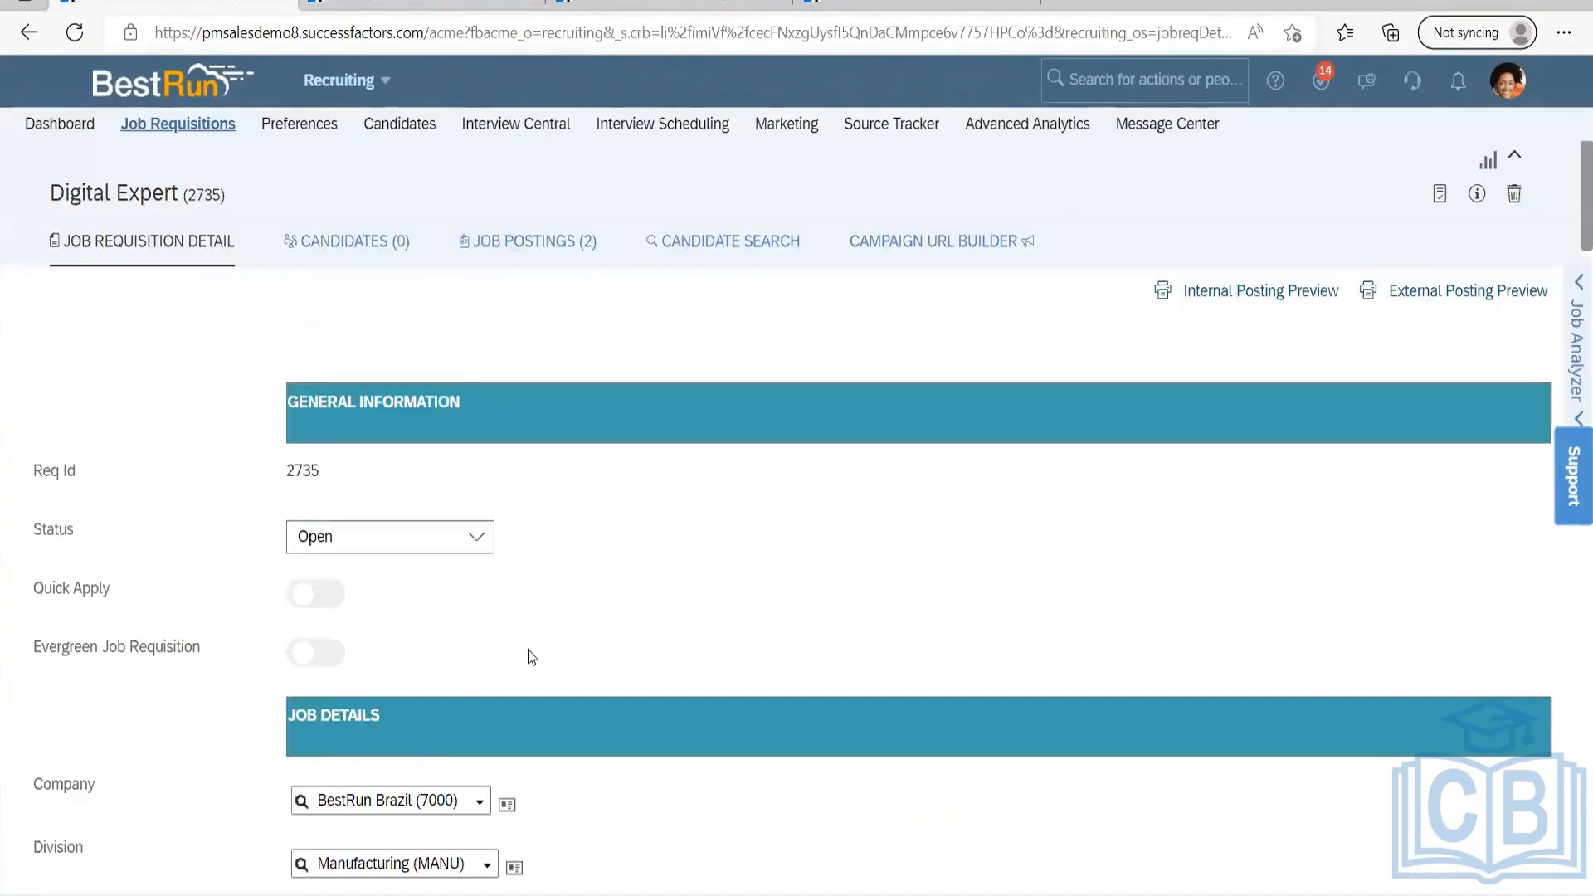
pyautogui.scroll(-15, 526, 644)
pyautogui.scroll(-15, 526, 646)
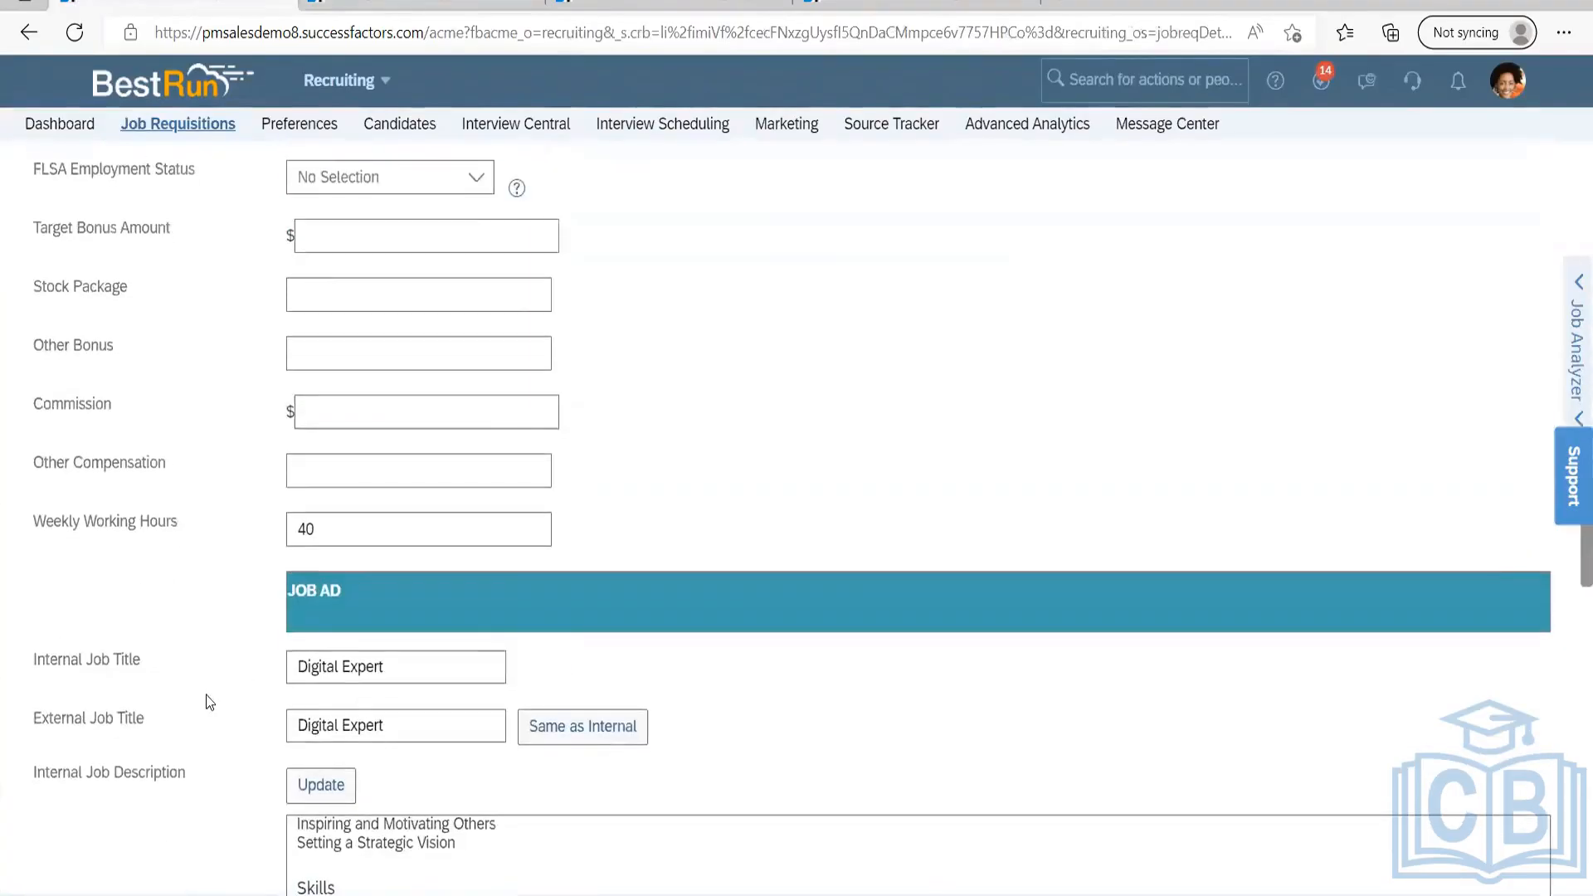
pyautogui.scroll(2, 373, 406)
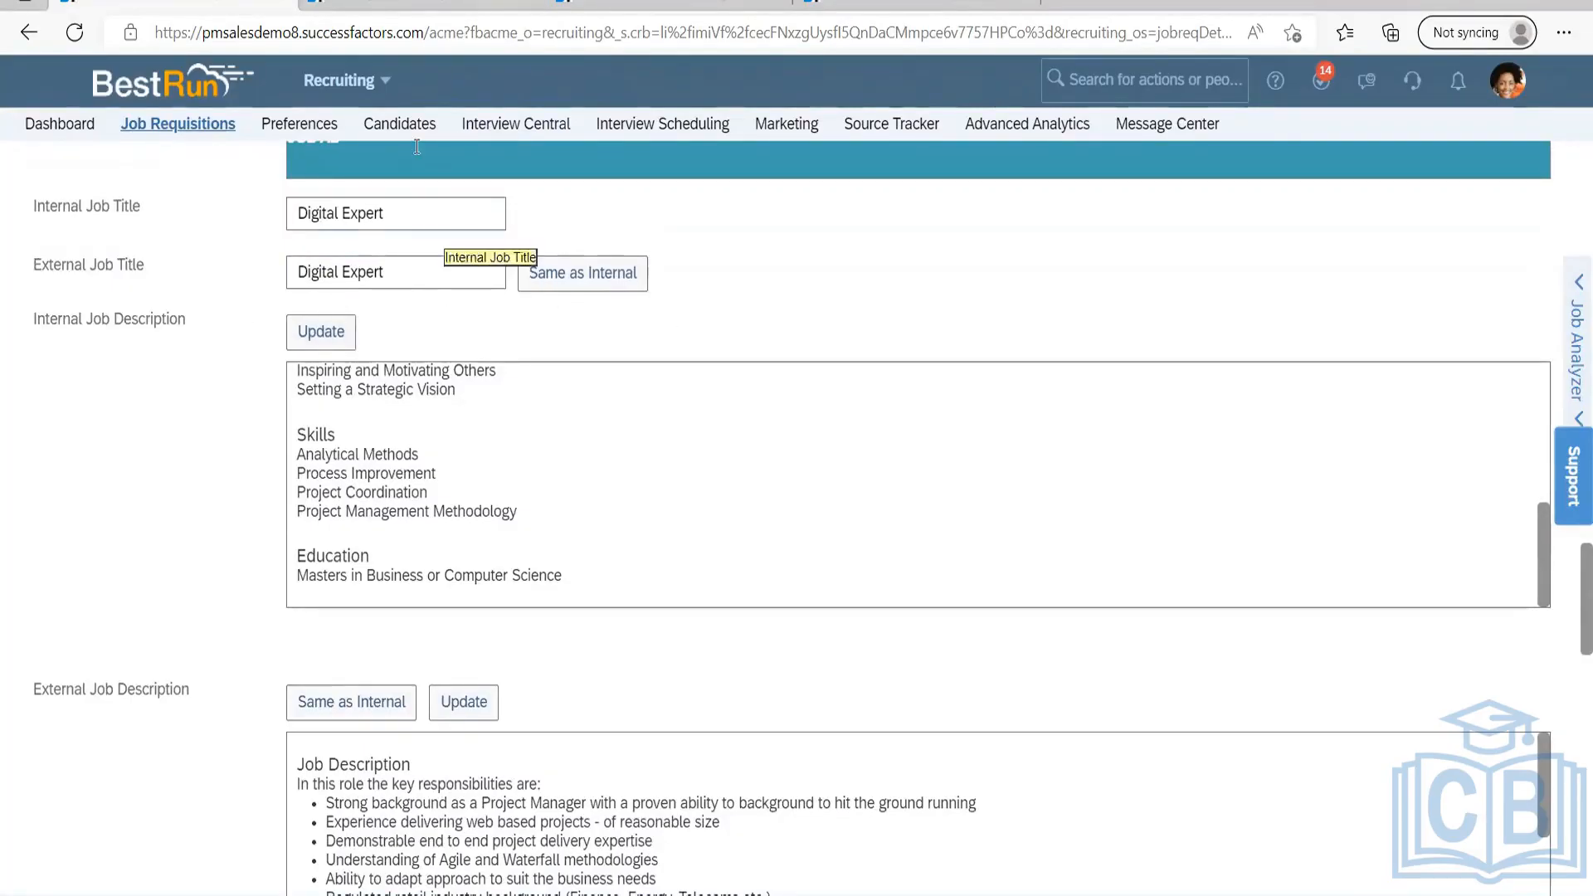
# Recheck the header and footer form's rules, and leave it unsaved by going back to the Production Director requisition.
pyautogui.click(419, 3)
pyautogui.scroll(10, 604, 551)
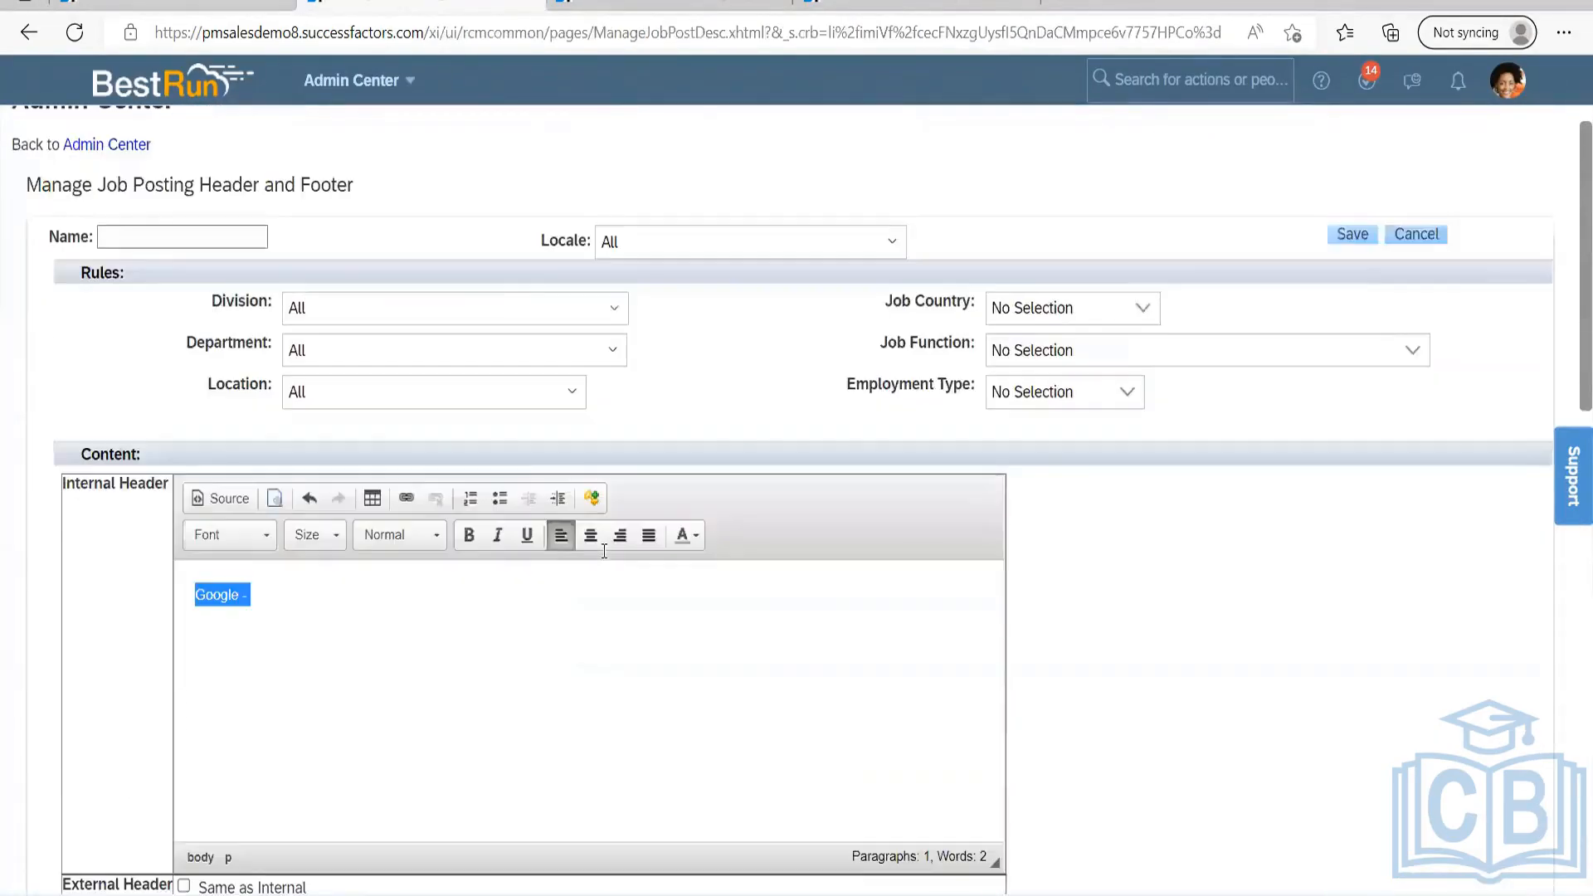
pyautogui.scroll(1, 665, 536)
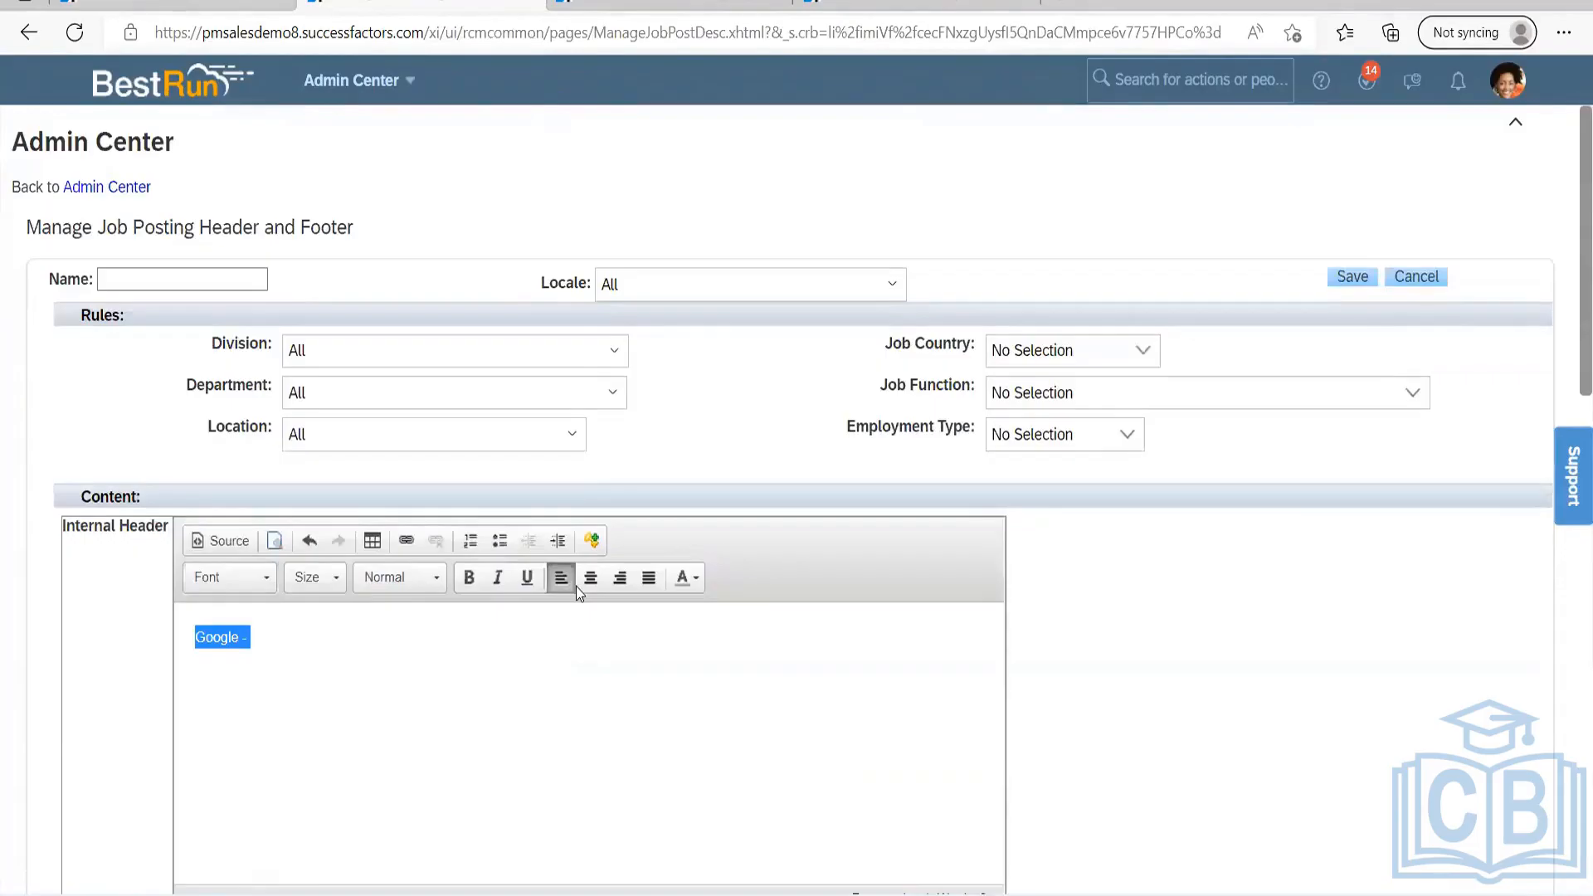
pyautogui.click(35, 38)
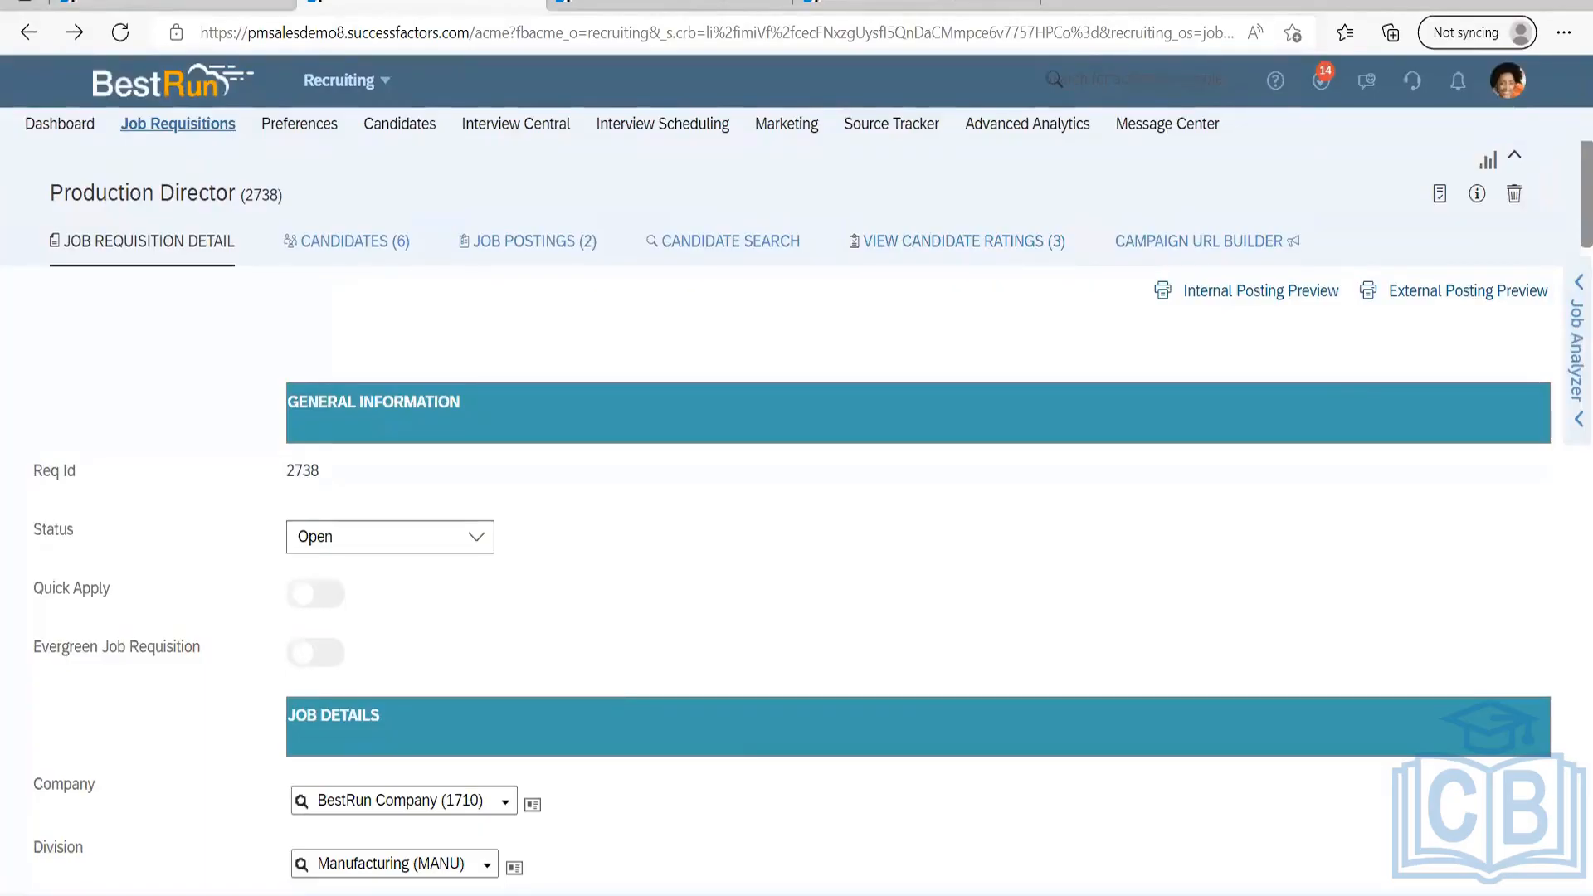
# Switch to Notepad to review the notes from requisition statuses to "Header and Footer in JD", and return to the browser.
pyautogui.hotkey('alt', 'Tab')
pyautogui.moveTo(210, 284); pyautogui.dragTo(9, 49)
pyautogui.click(628, 303)
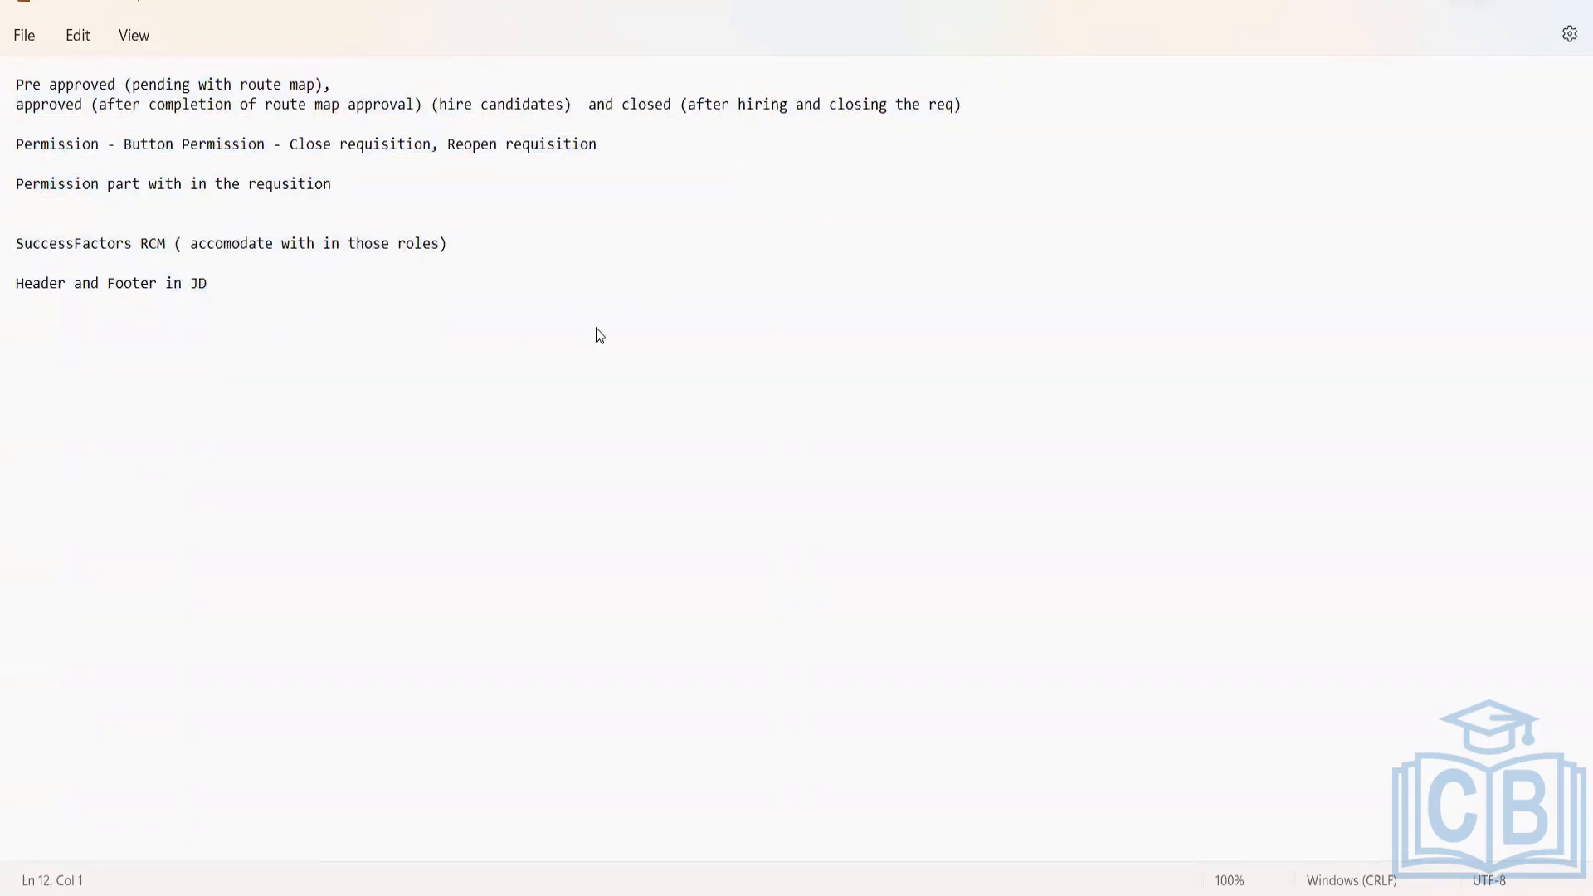
pyautogui.hotkey('alt', 'Tab')
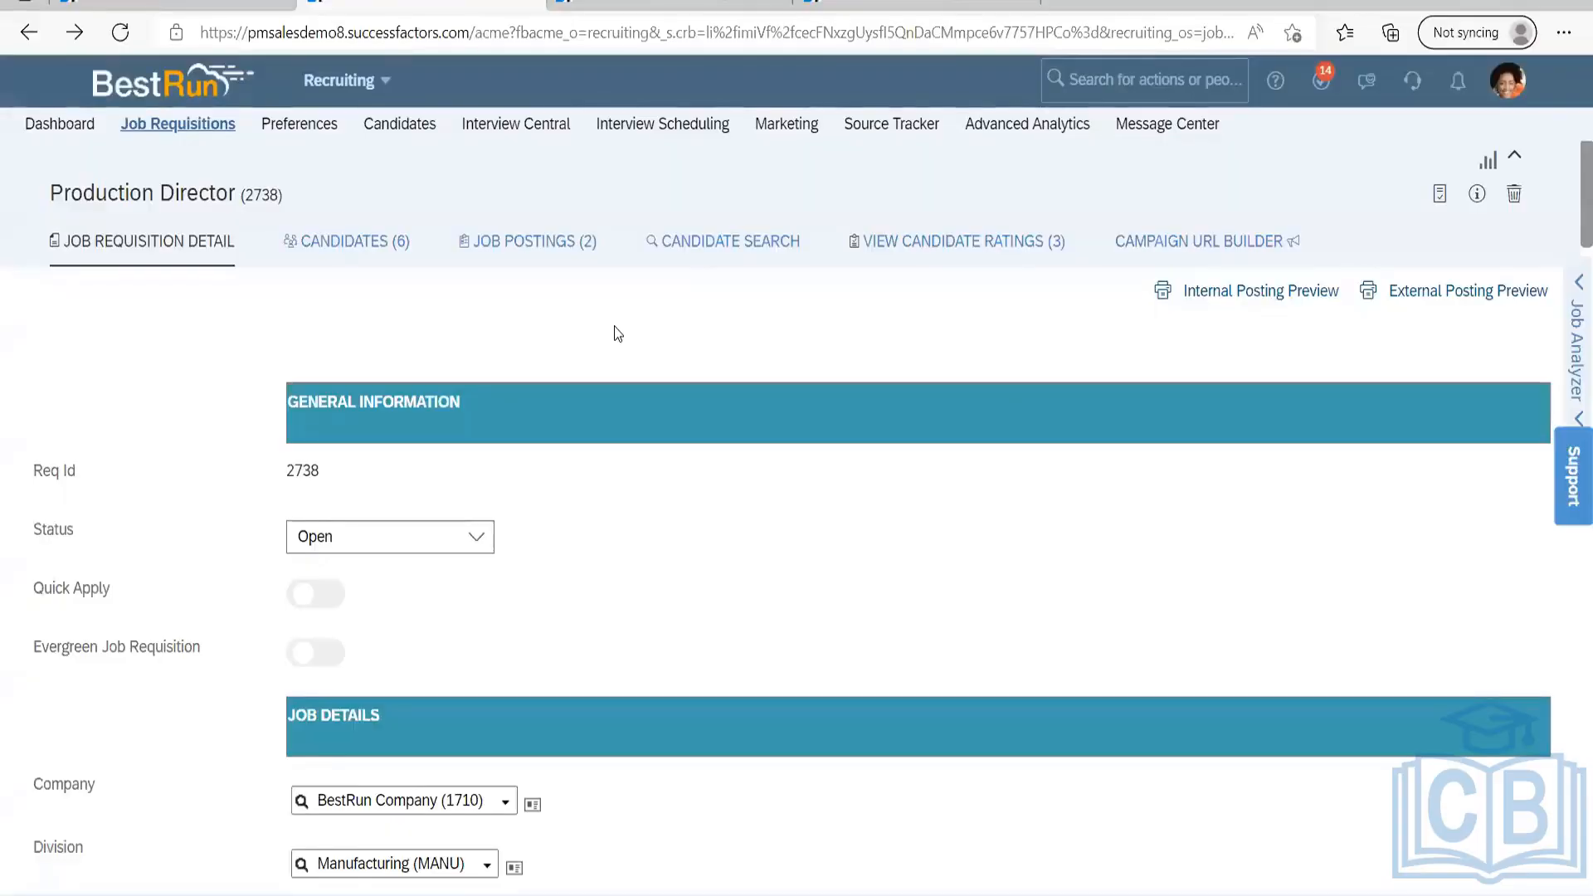
# Return to the Project Manager listing in Careers and switch from there to the Recruiting module.
pyautogui.click(594, 12)
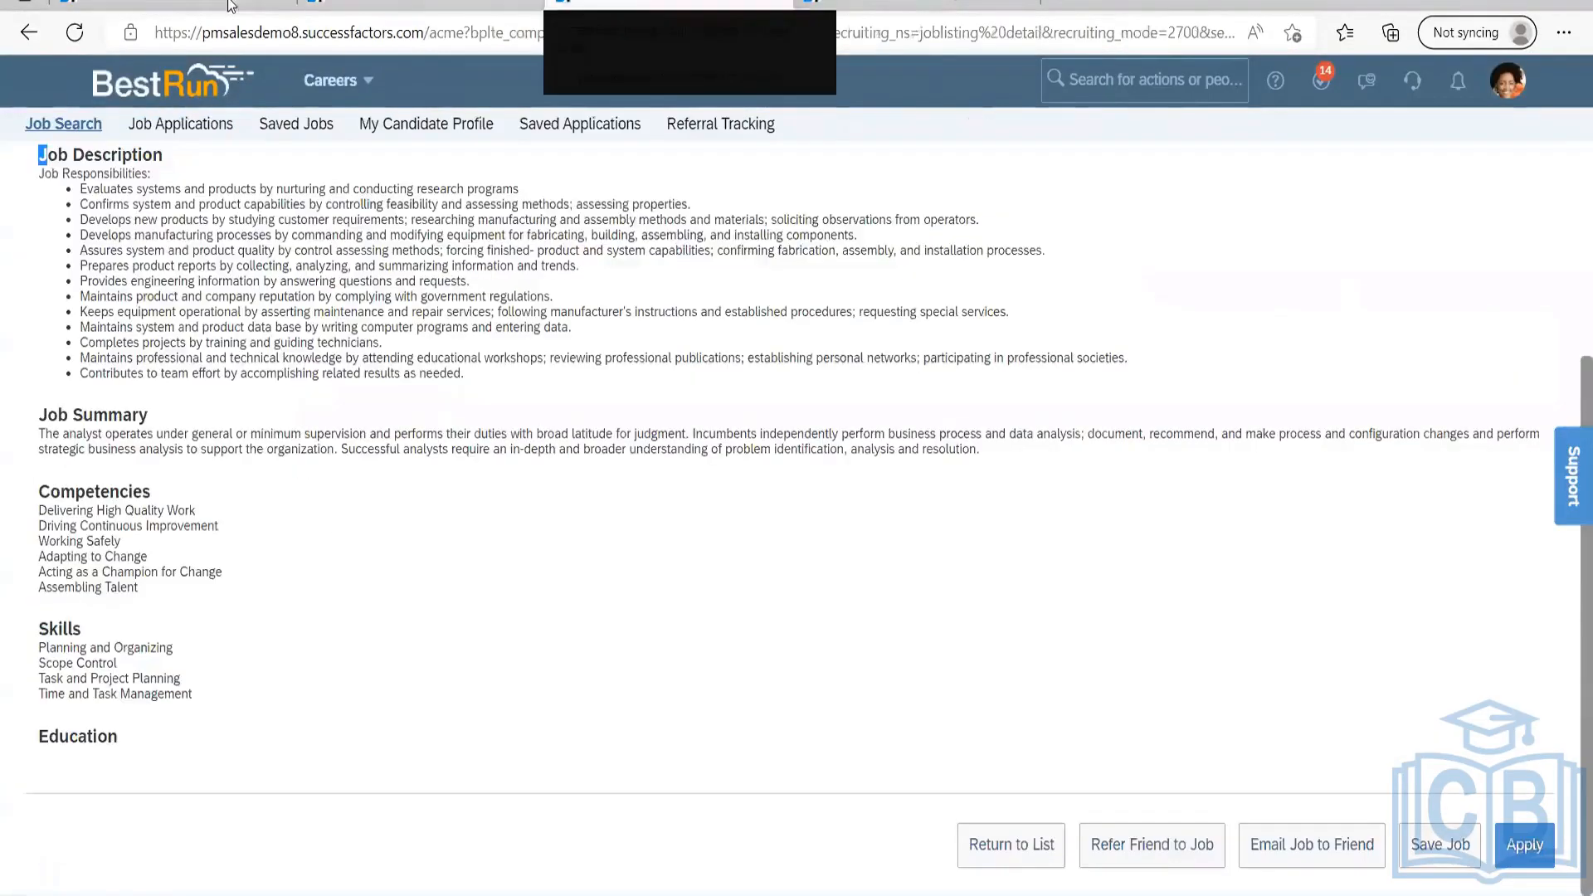
pyautogui.scroll(1, 391, 119)
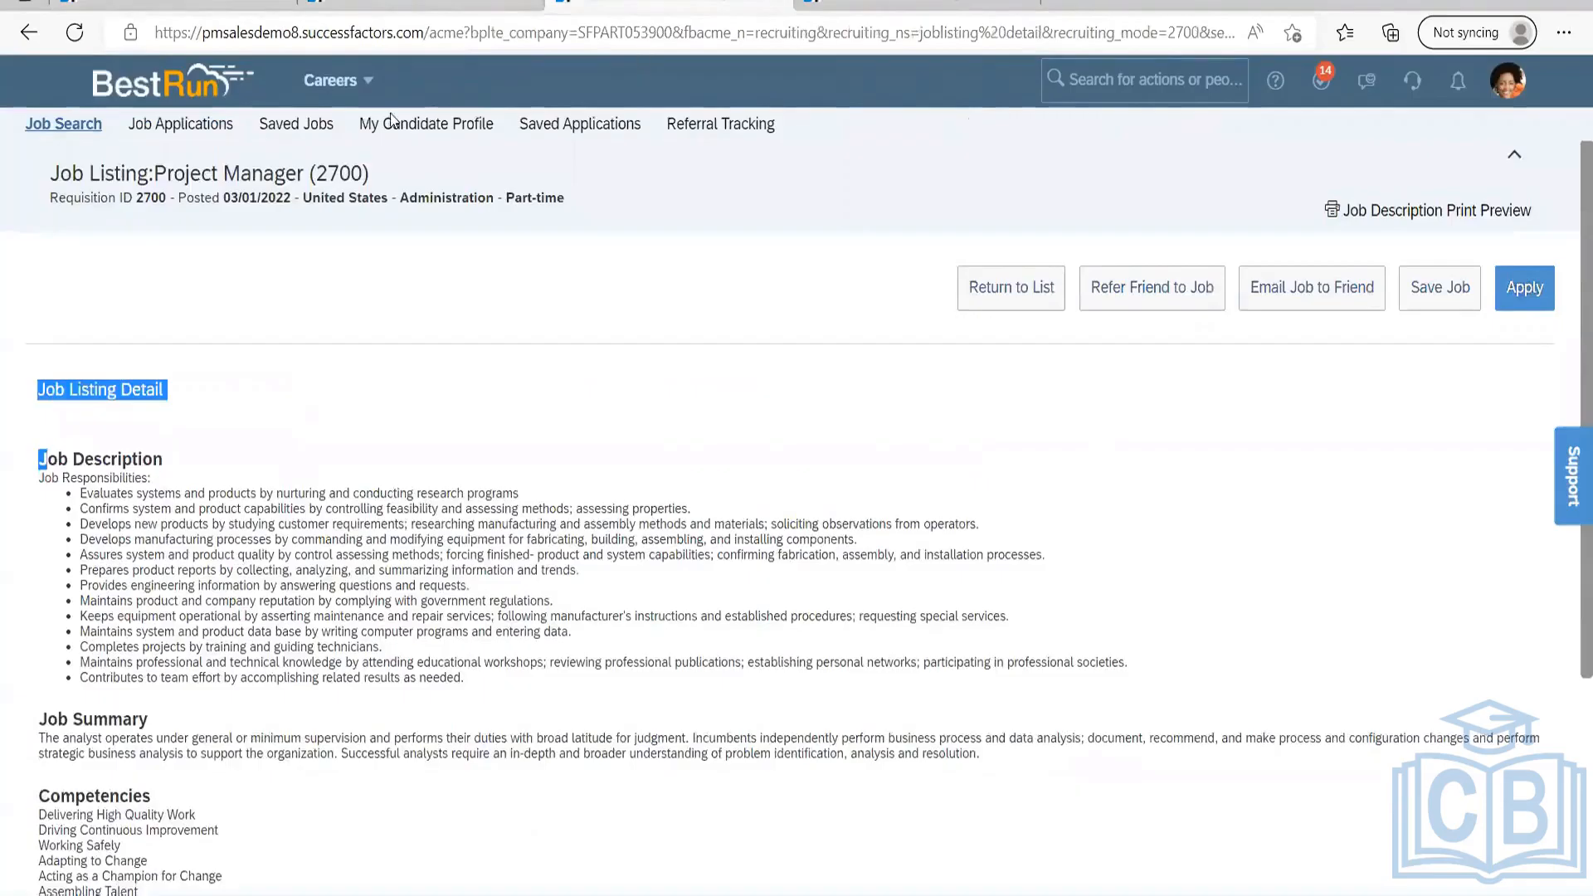
pyautogui.click(356, 81)
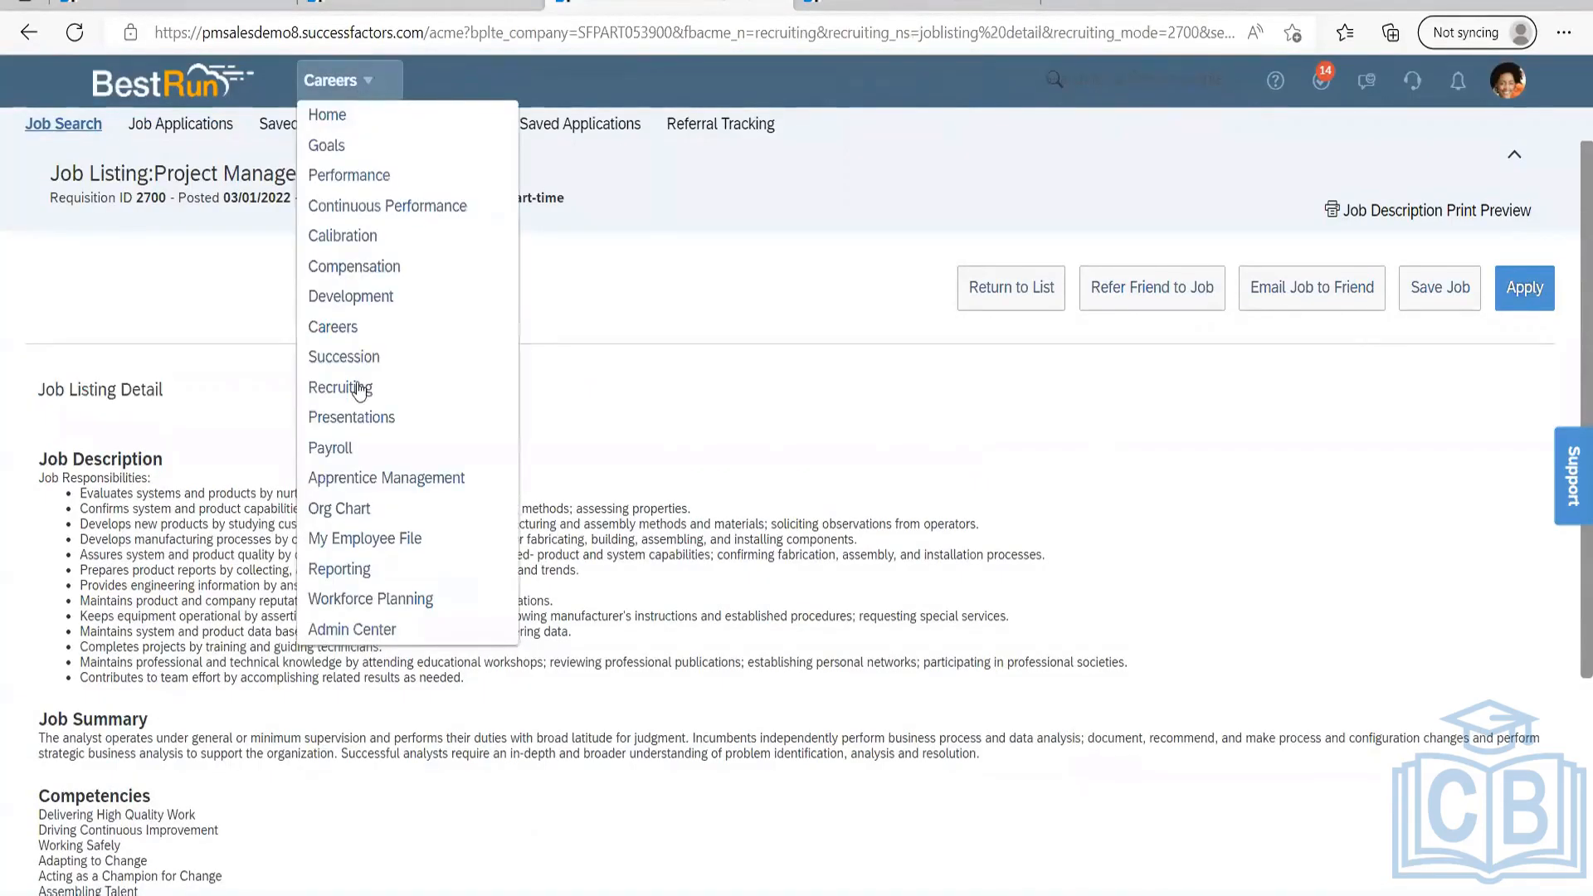
pyautogui.click(359, 390)
# Switch to the Digital Expert requisition and review its internal job description from the beginning and the compensation fields above it.
pyautogui.click(229, 4)
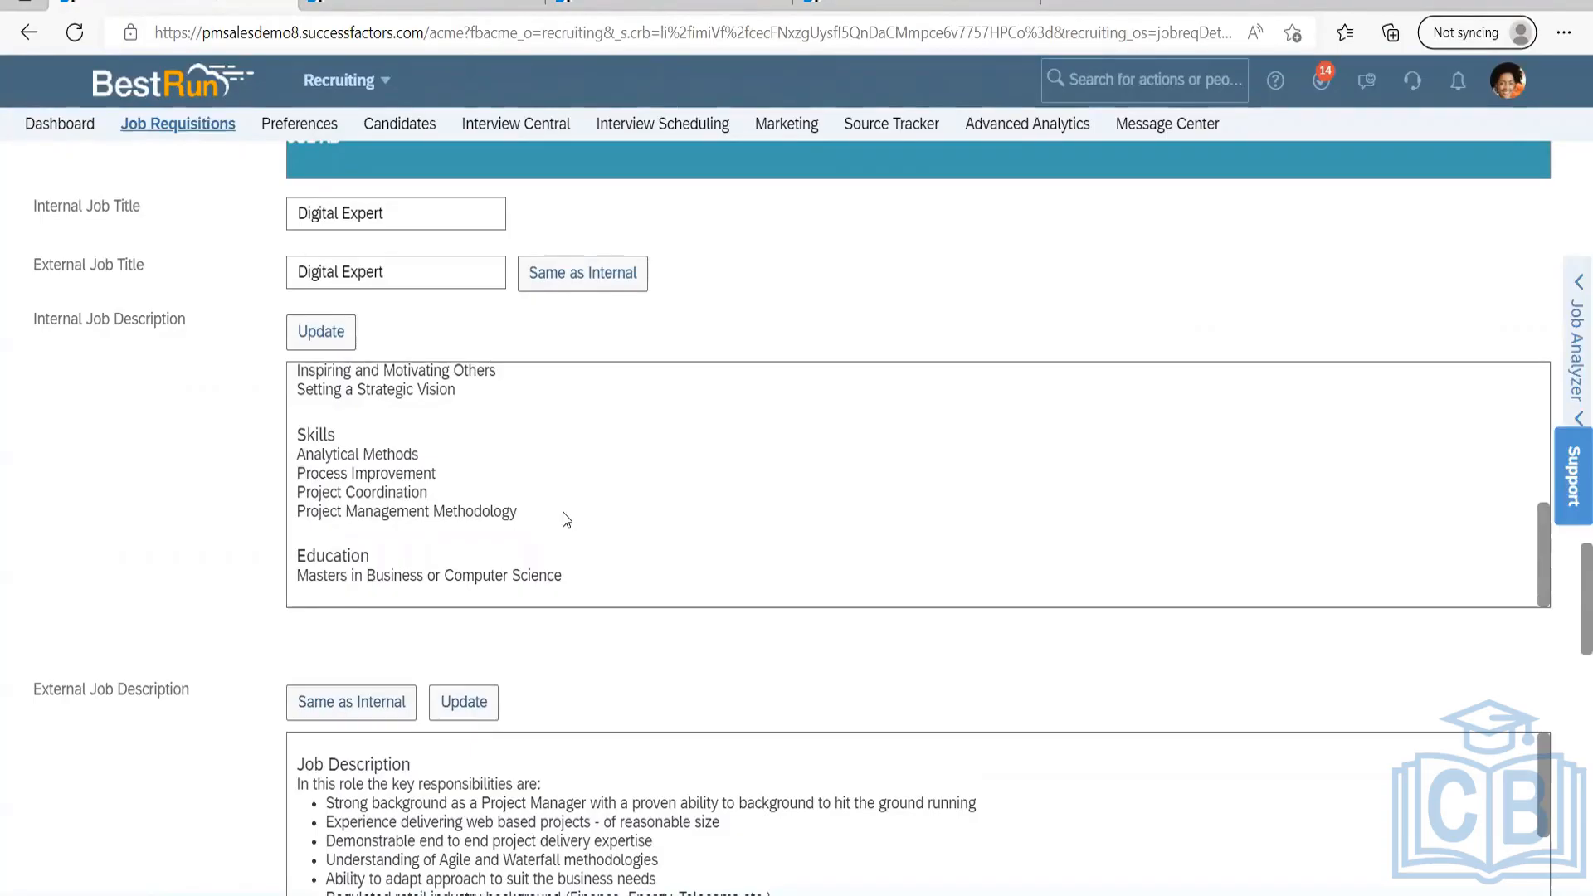
pyautogui.click(717, 292)
pyautogui.scroll(5, 802, 398)
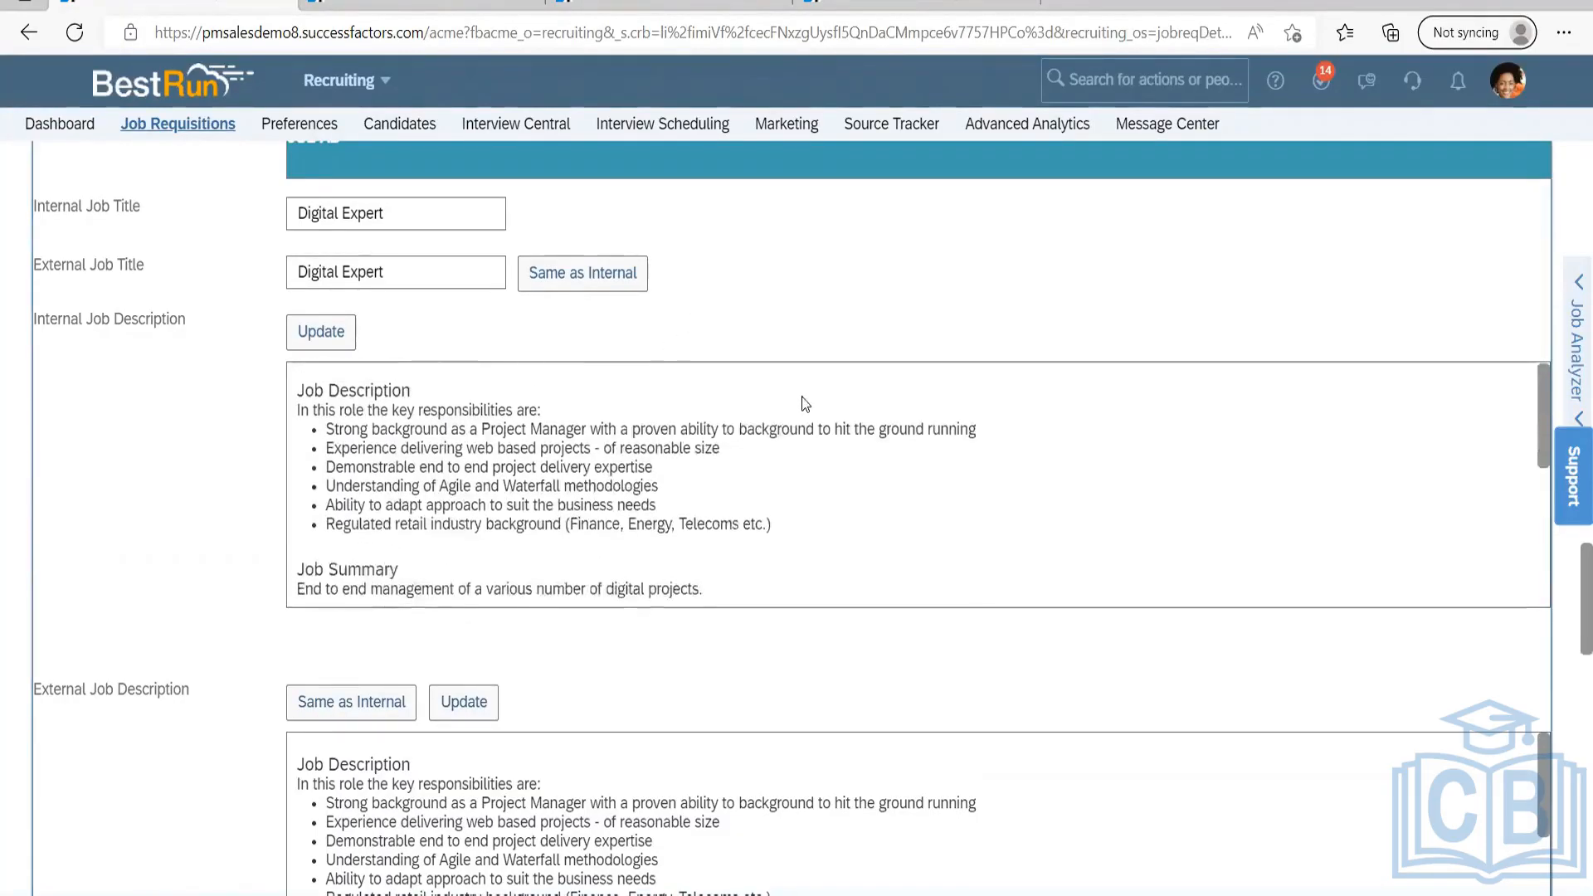
pyautogui.scroll(8, 802, 404)
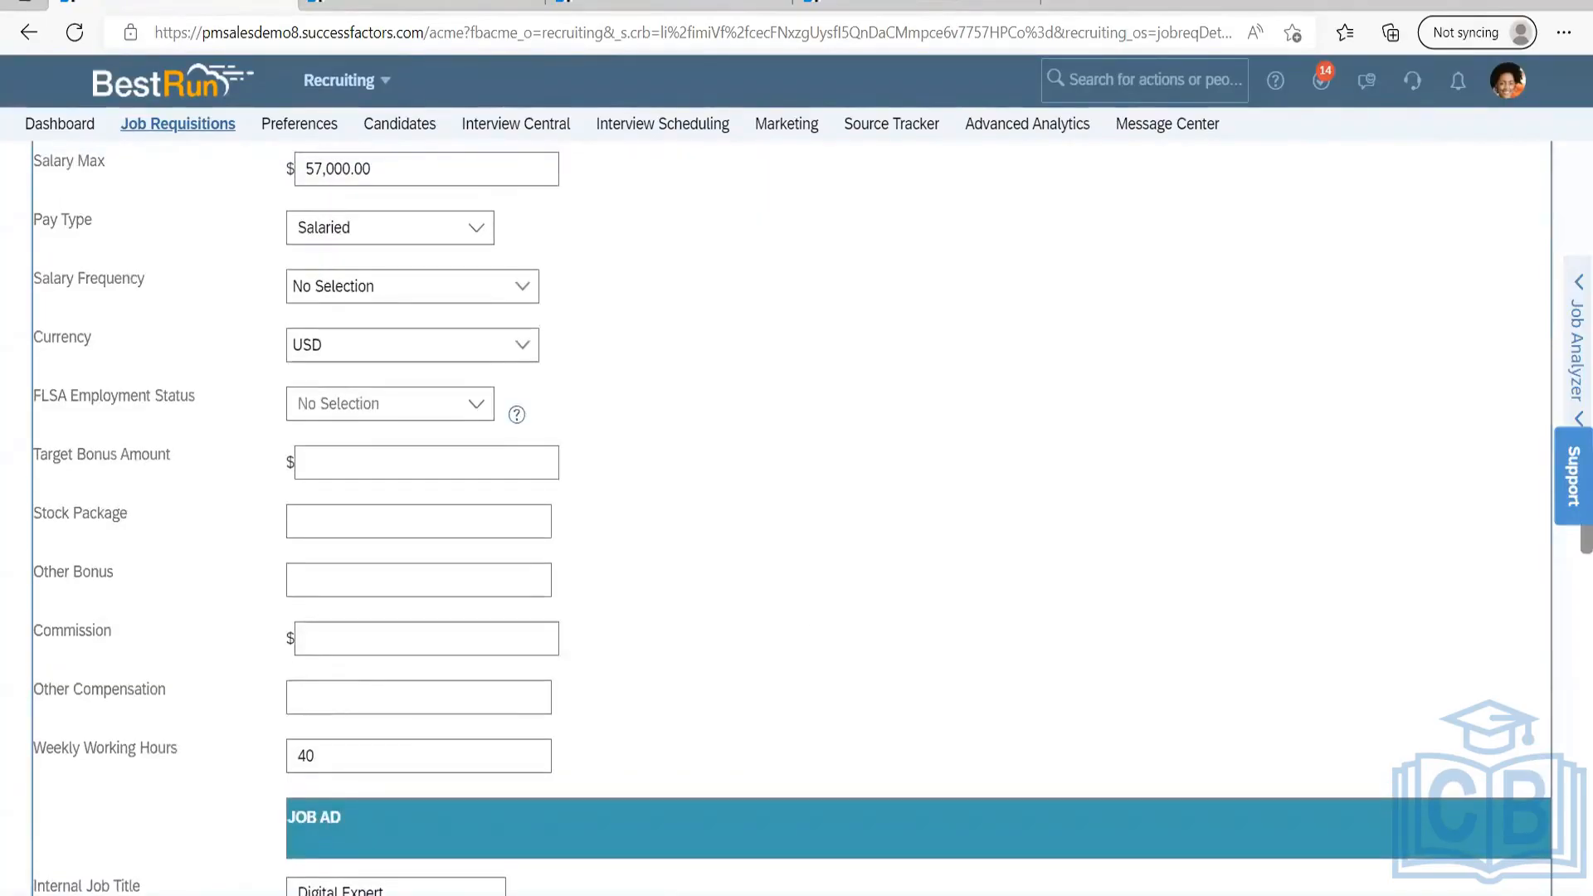
# Switch to Notepad++ and search JRDM_Starter.xml for "team", advancing through the matches to the hiring team label.
pyautogui.hotkey('alt', 'Tab')
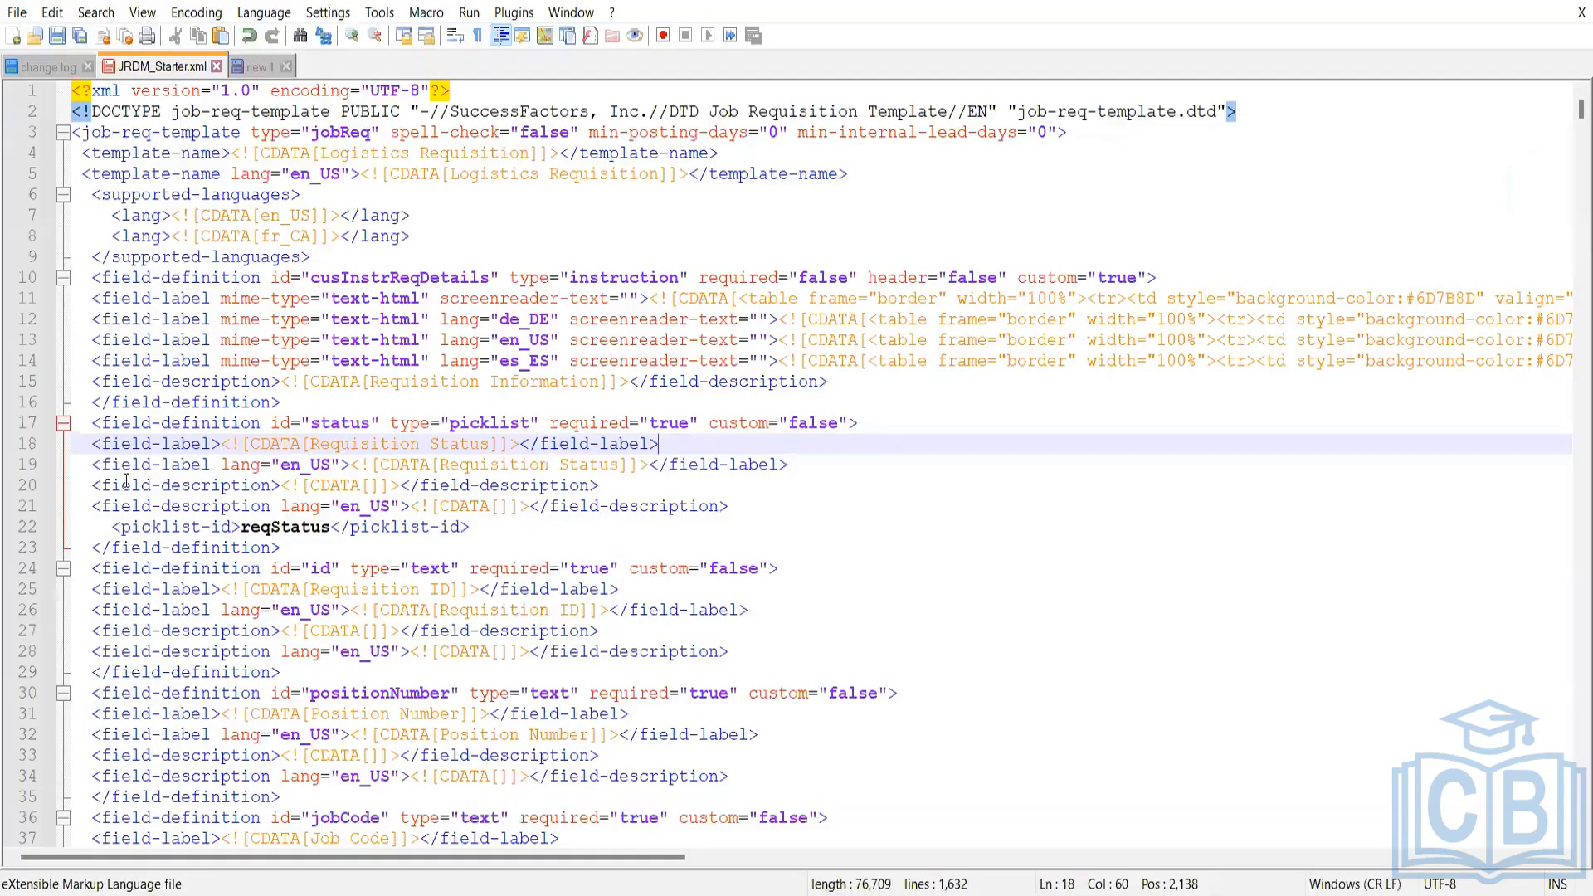
pyautogui.scroll(-4, 992, 145)
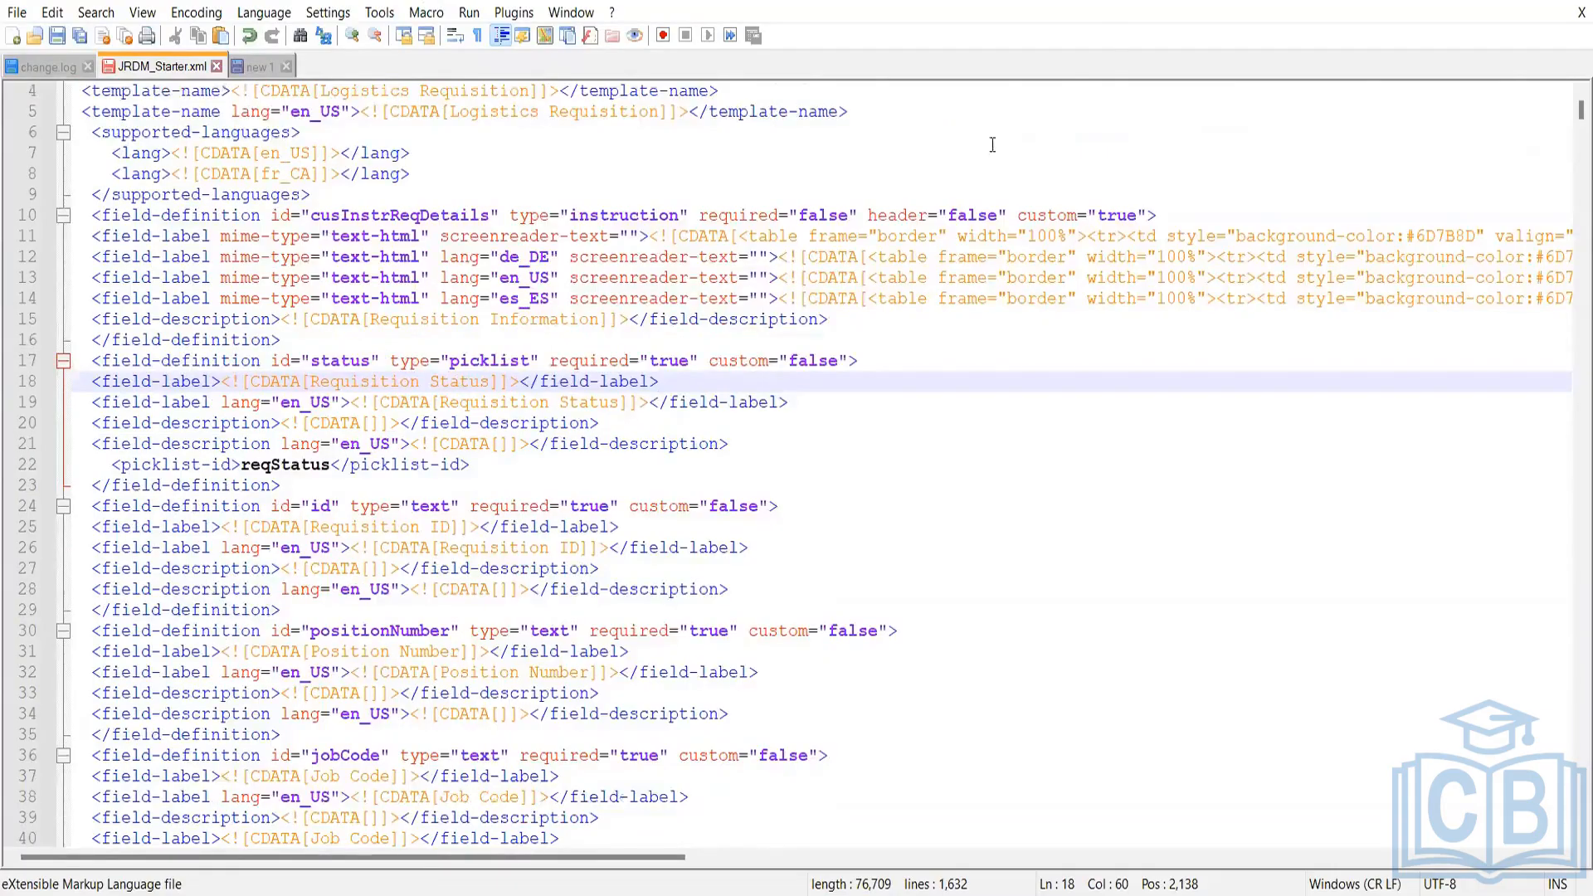
pyautogui.click(1291, 232)
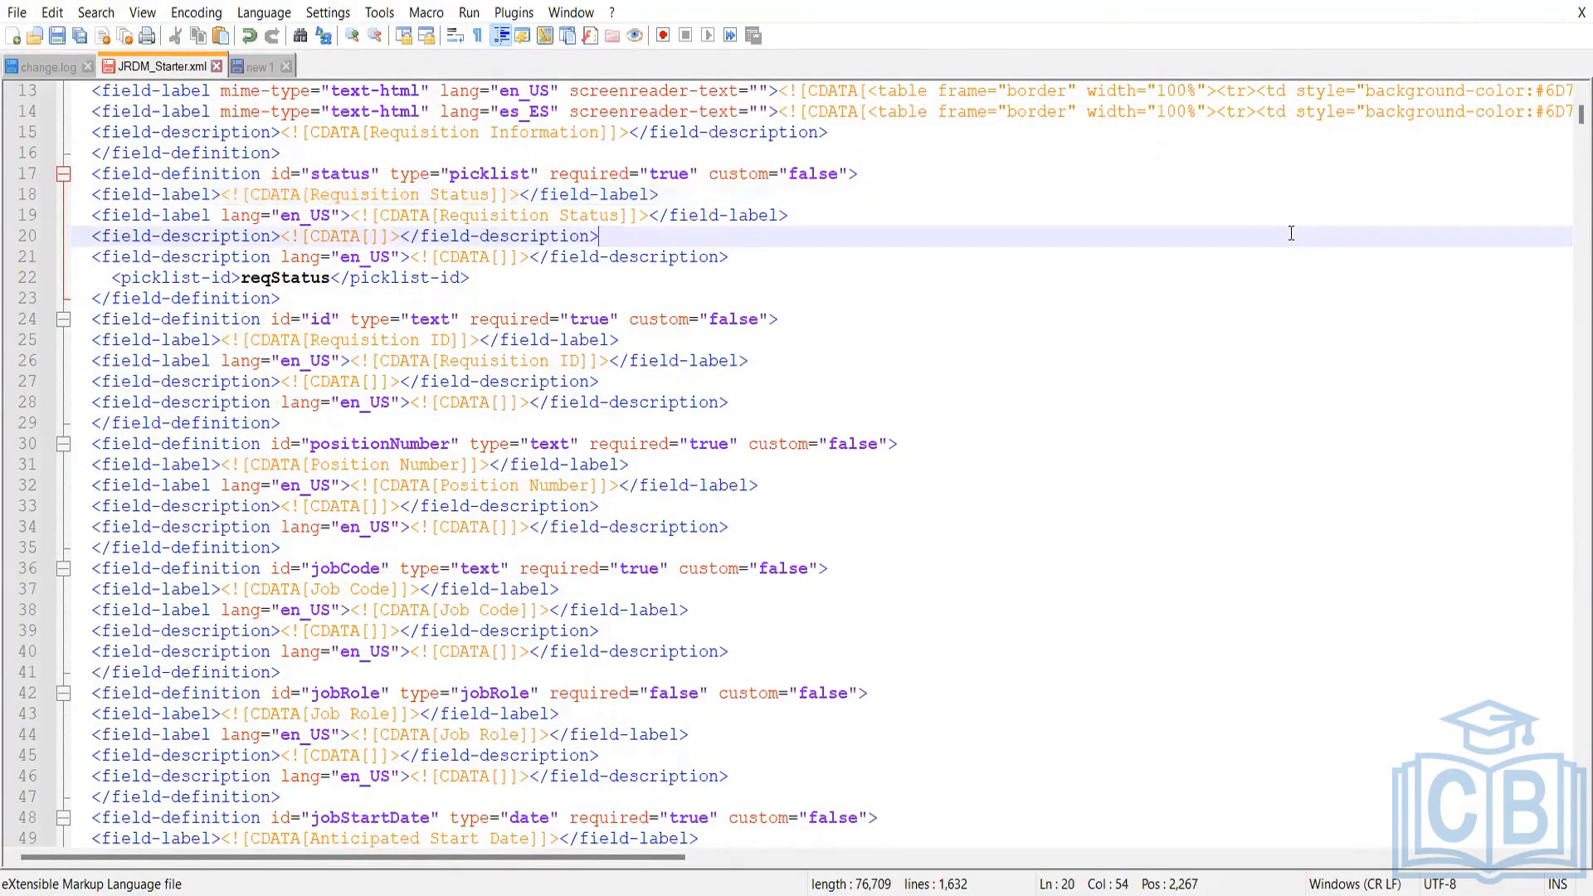
pyautogui.hotkey('ctrl', 'f')
pyautogui.press('Return')
pyautogui.press('BackSpace')
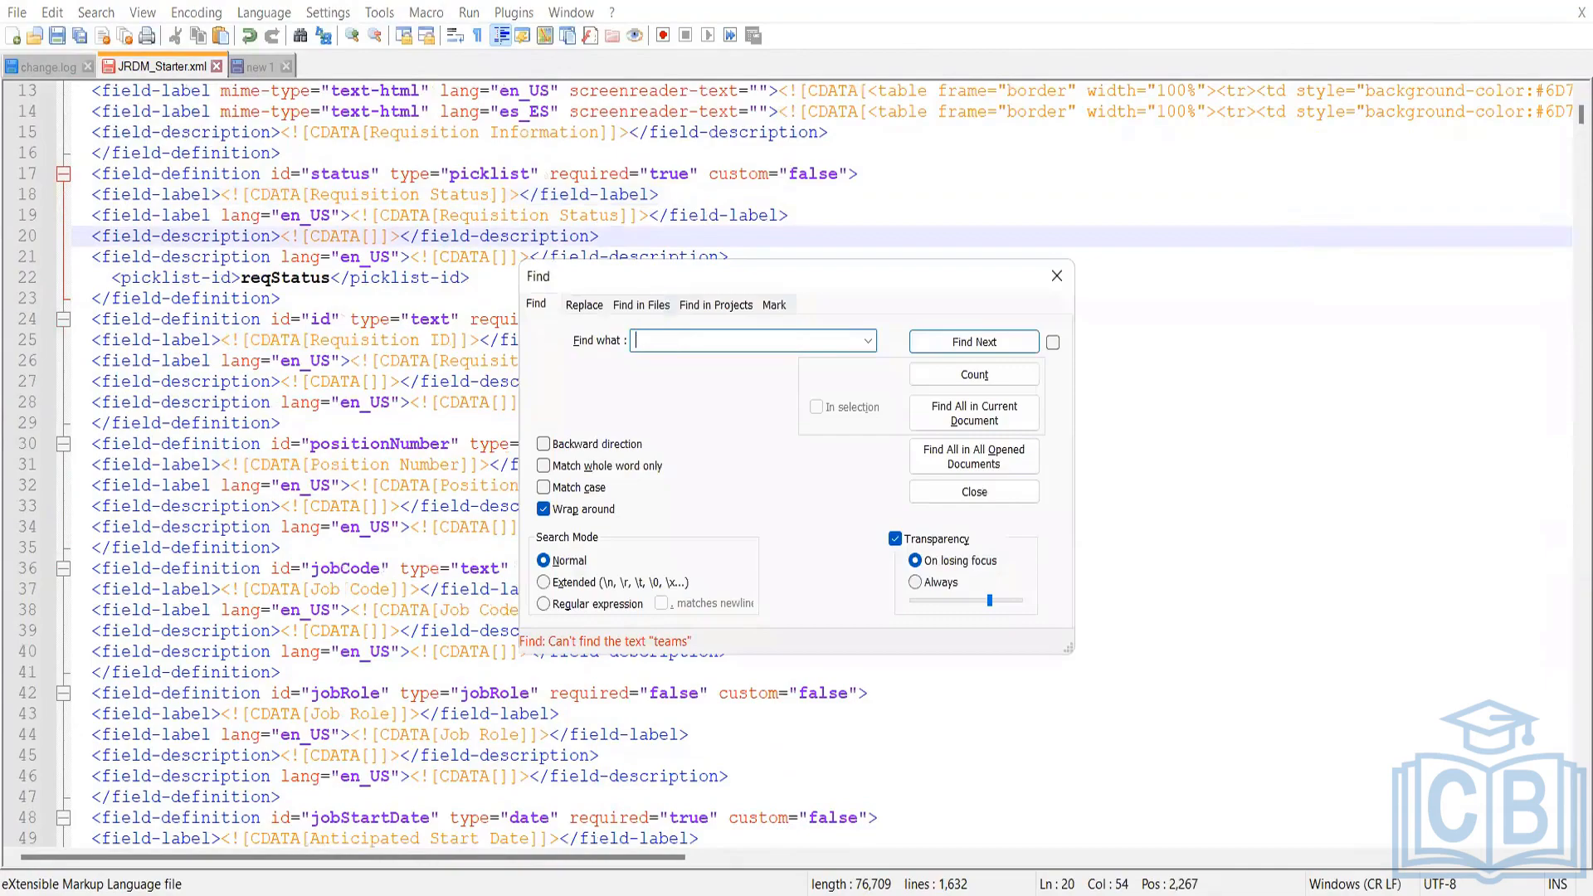
pyautogui.write('team')
pyautogui.press('Return')
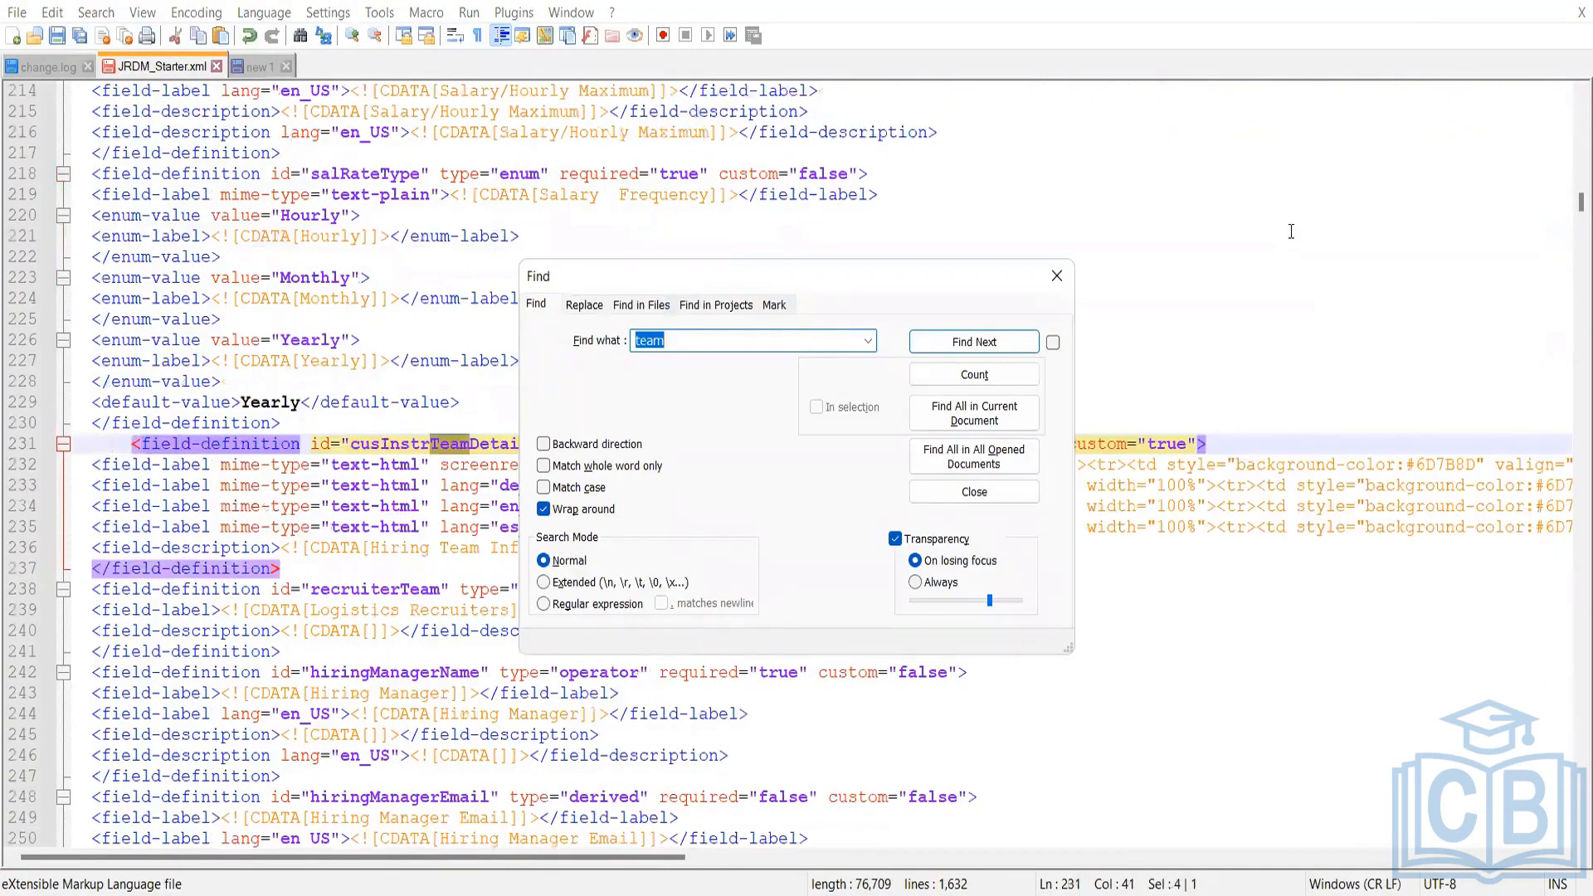
pyautogui.press('Return')
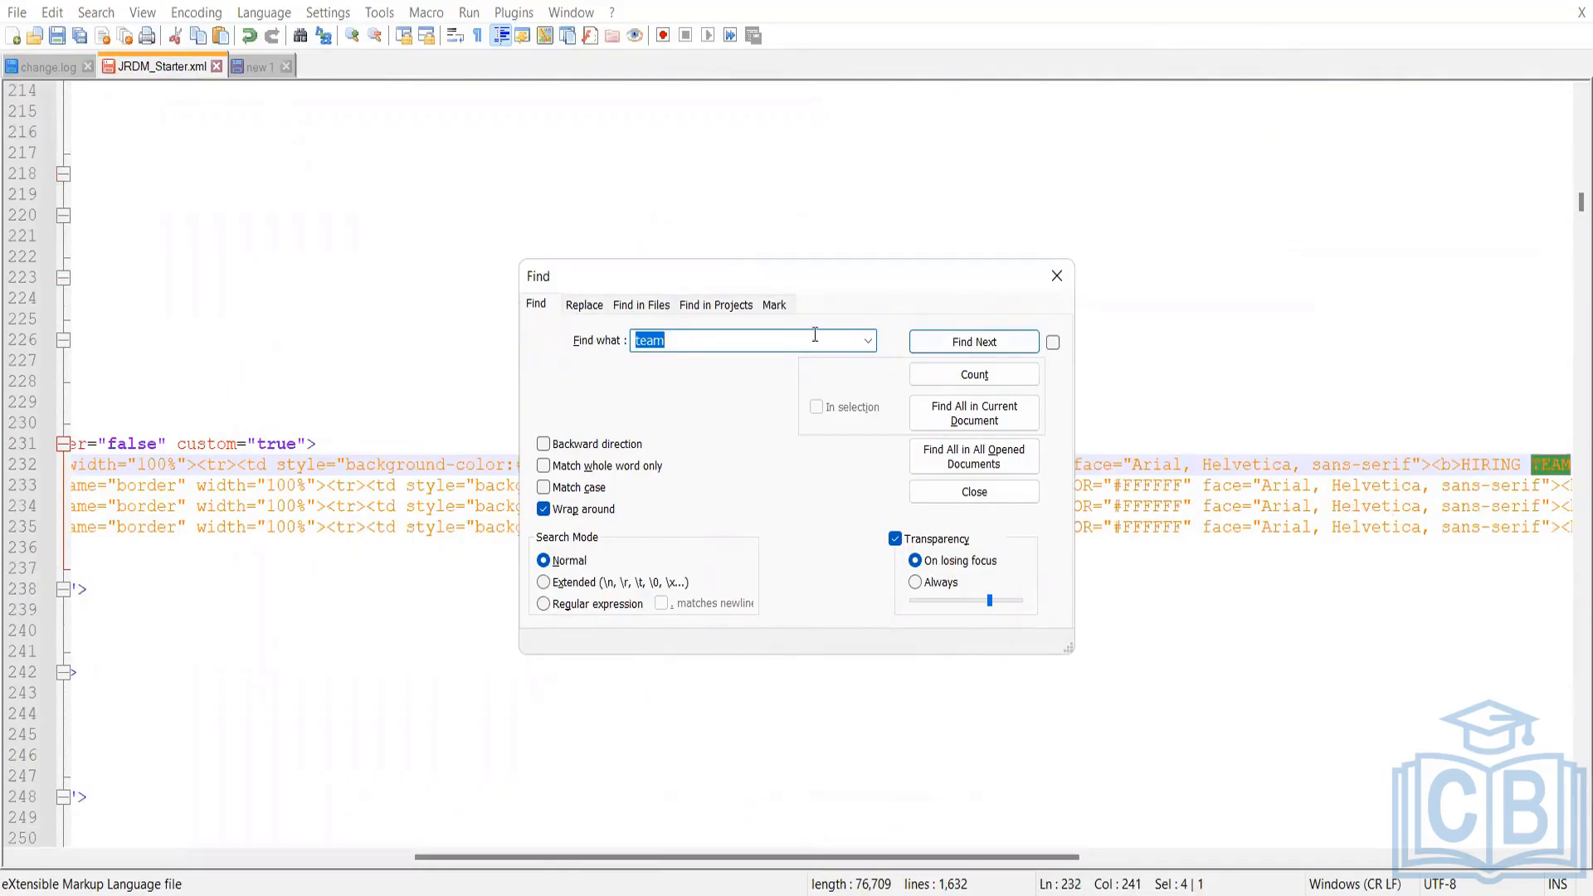
# Advance through the following "team" matches from the hiring team labels to the read permission entries, and end the search.
pyautogui.click(789, 339)
pyautogui.press('Return')
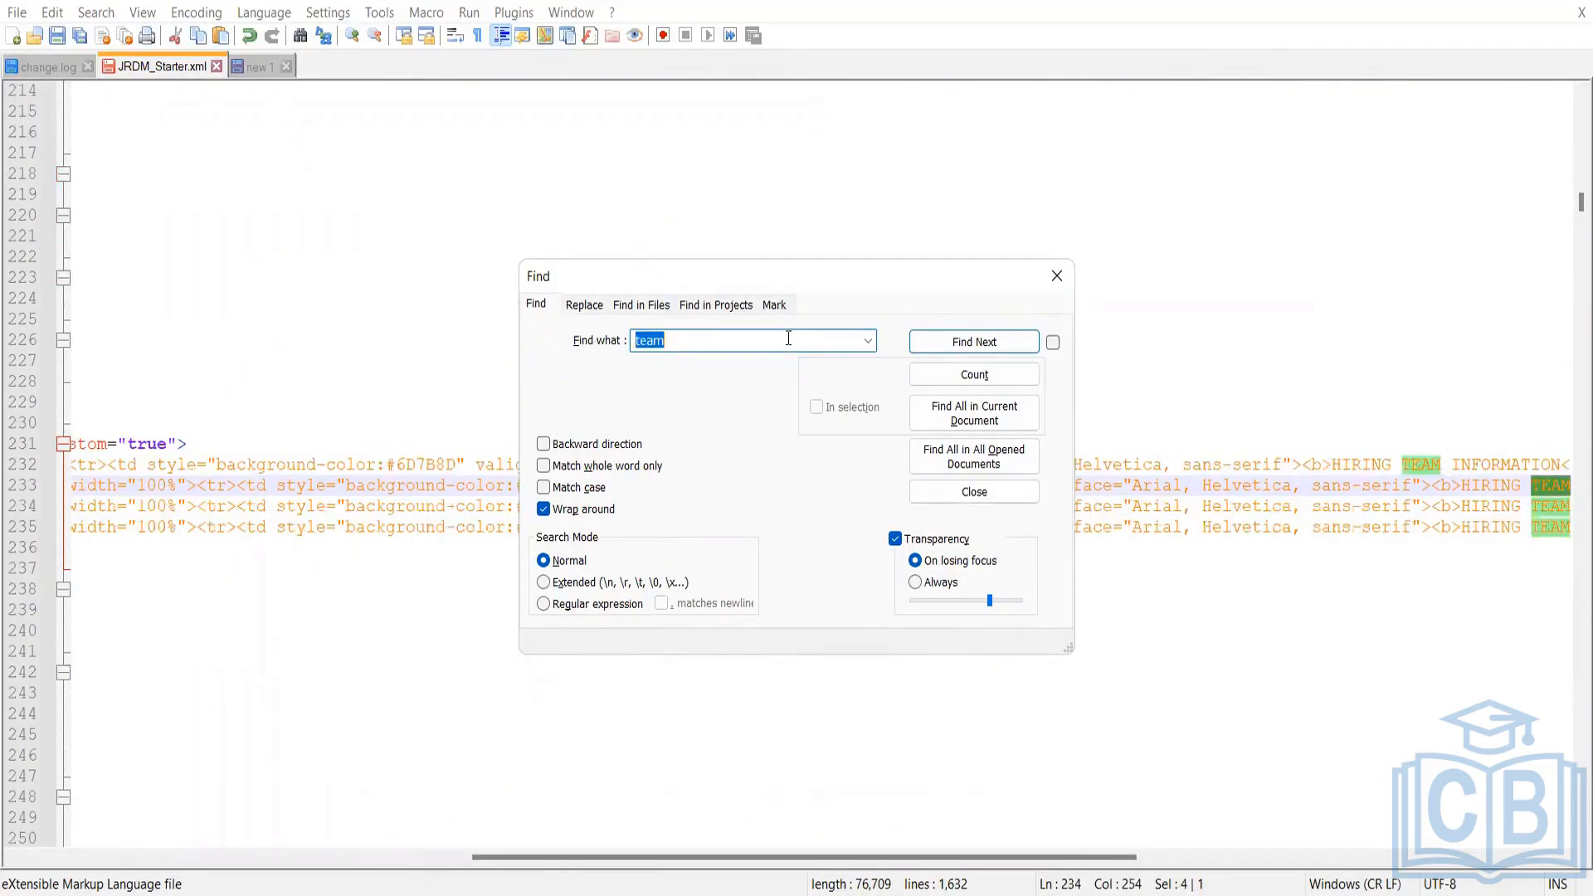
pyautogui.press('Return')
pyautogui.press('Return')
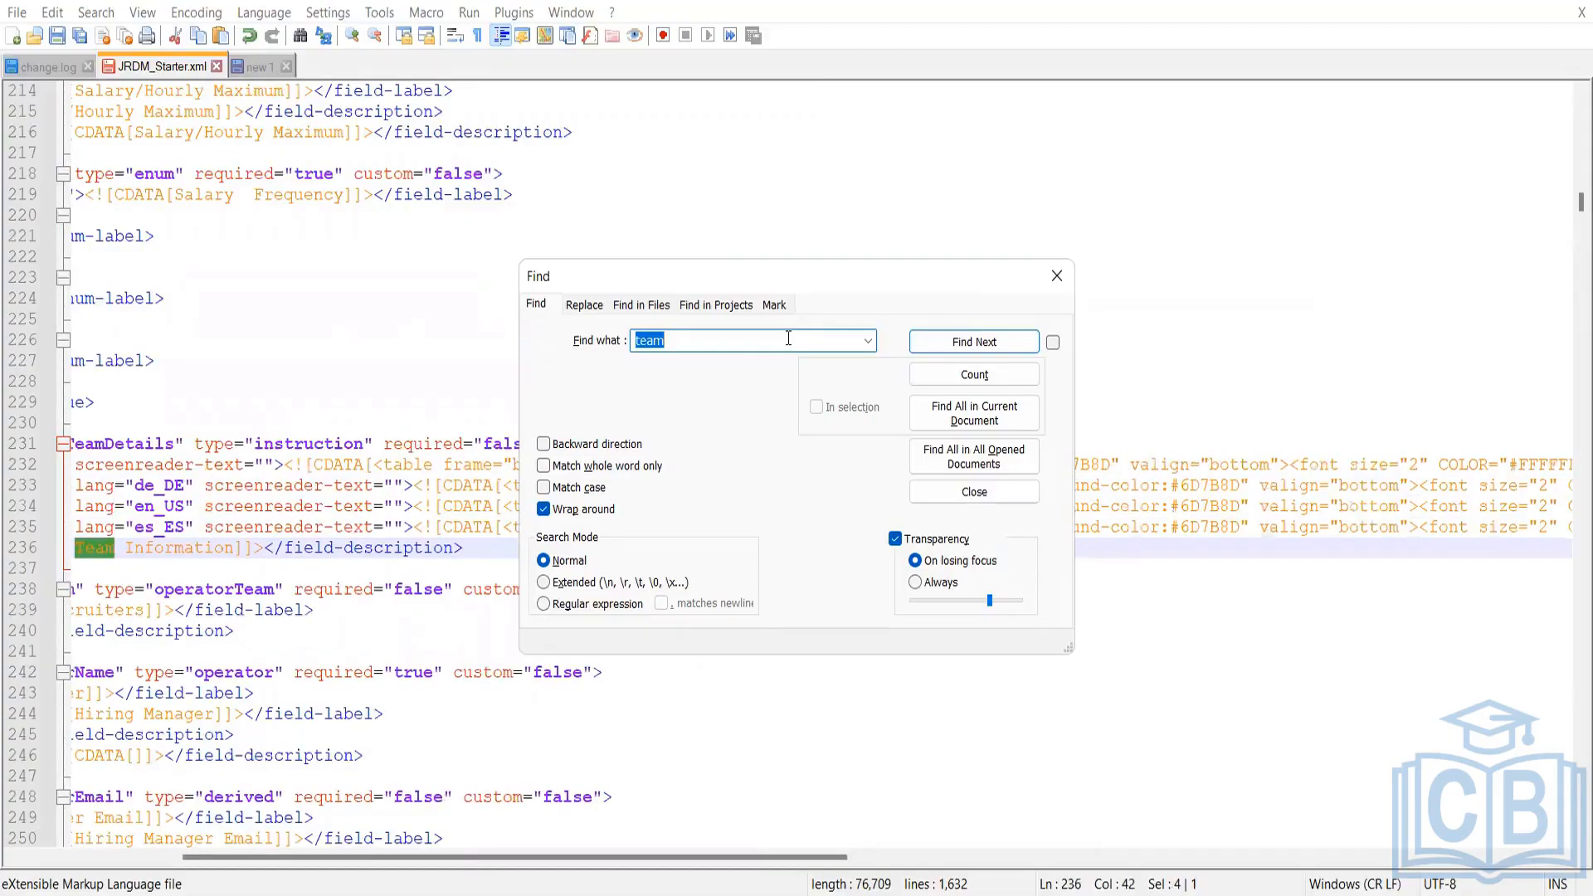
pyautogui.press('Return')
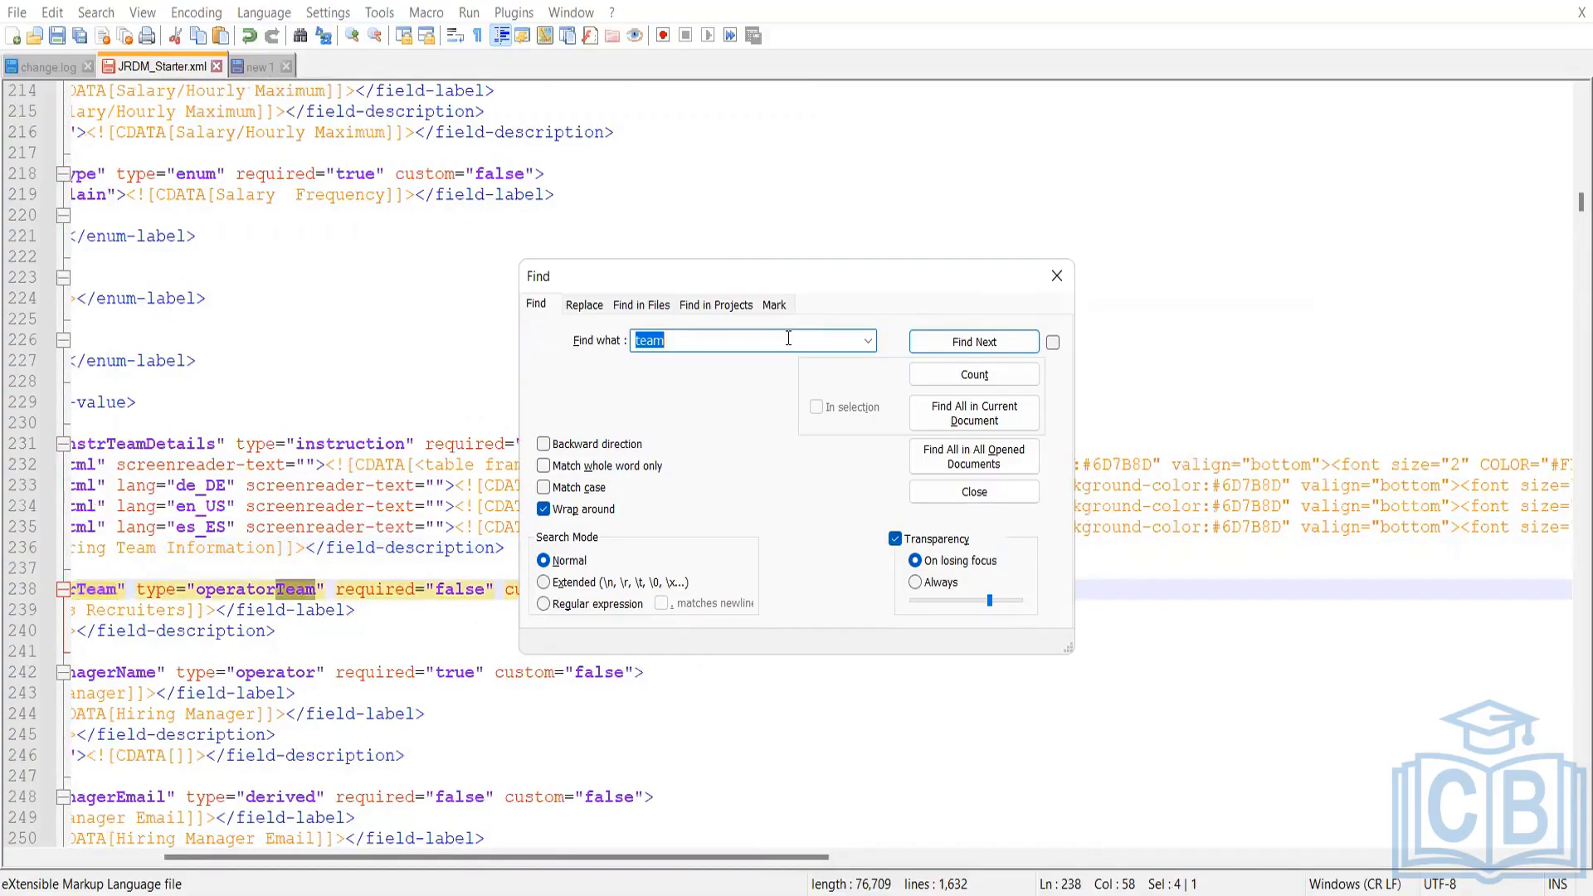
pyautogui.press('Return')
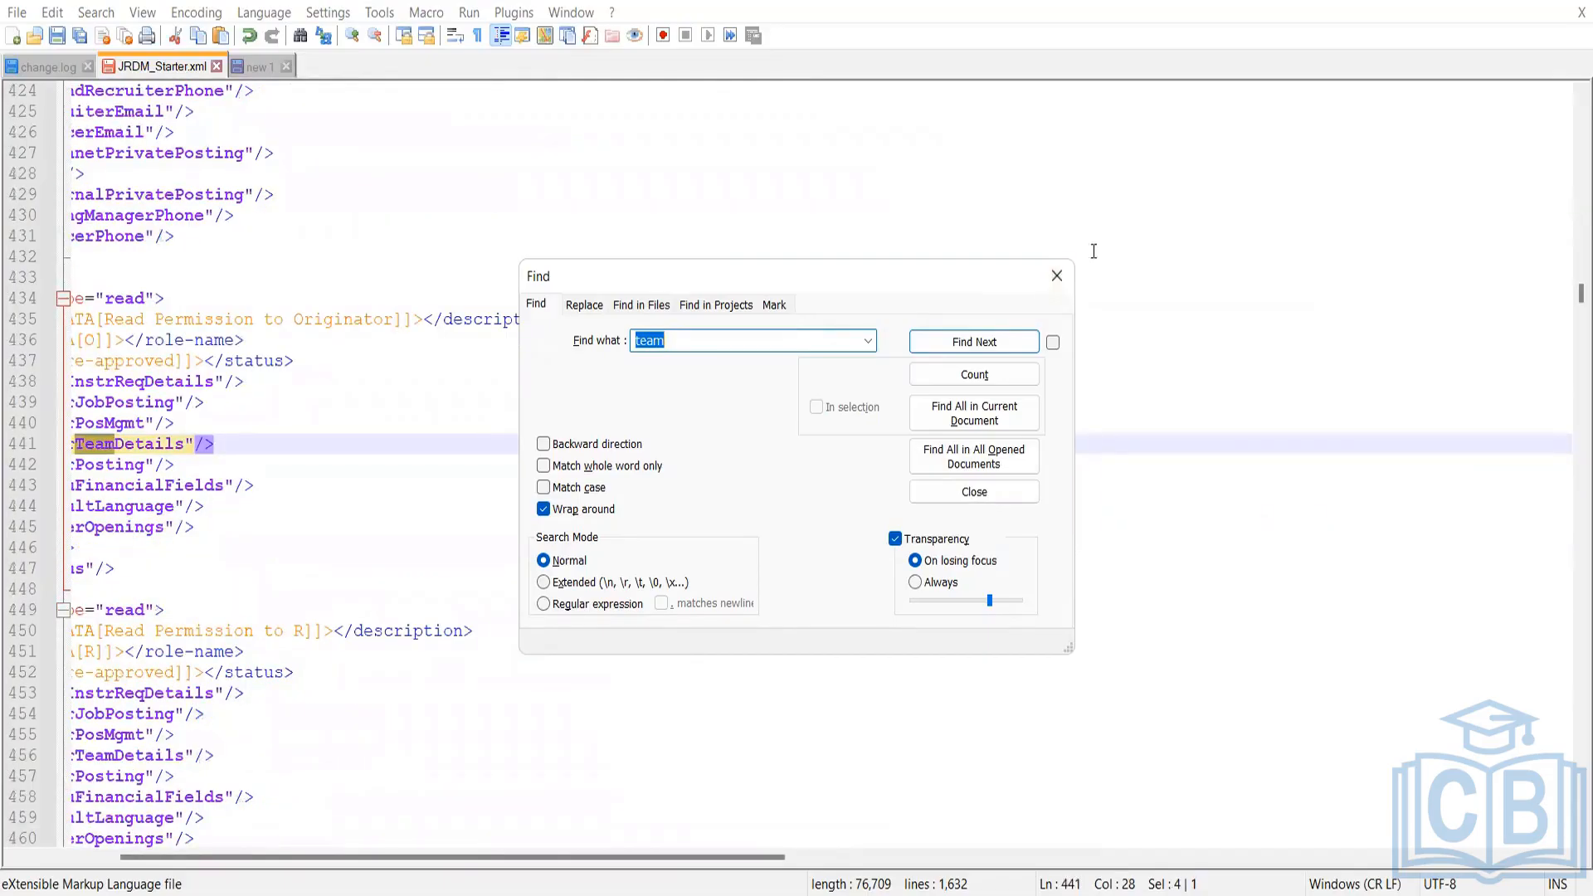
pyautogui.click(1059, 274)
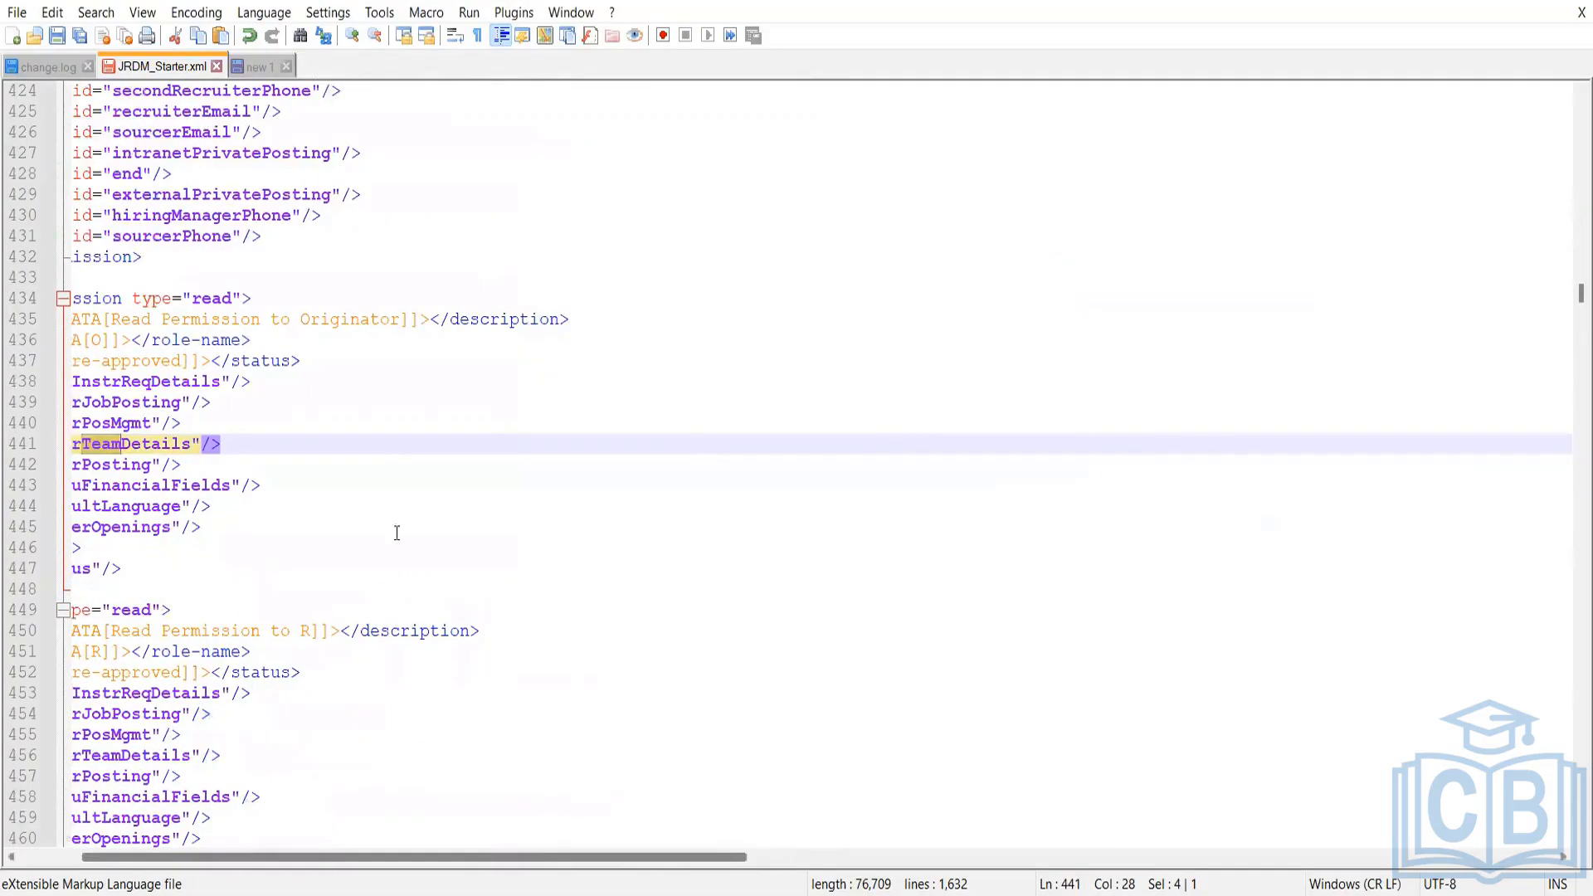
# Return to the beginning of JRDM_Starter.xml and search again for "team" to reach the cusInstrTeamDetails field definition.
pyautogui.hscroll(-3, 395, 533)
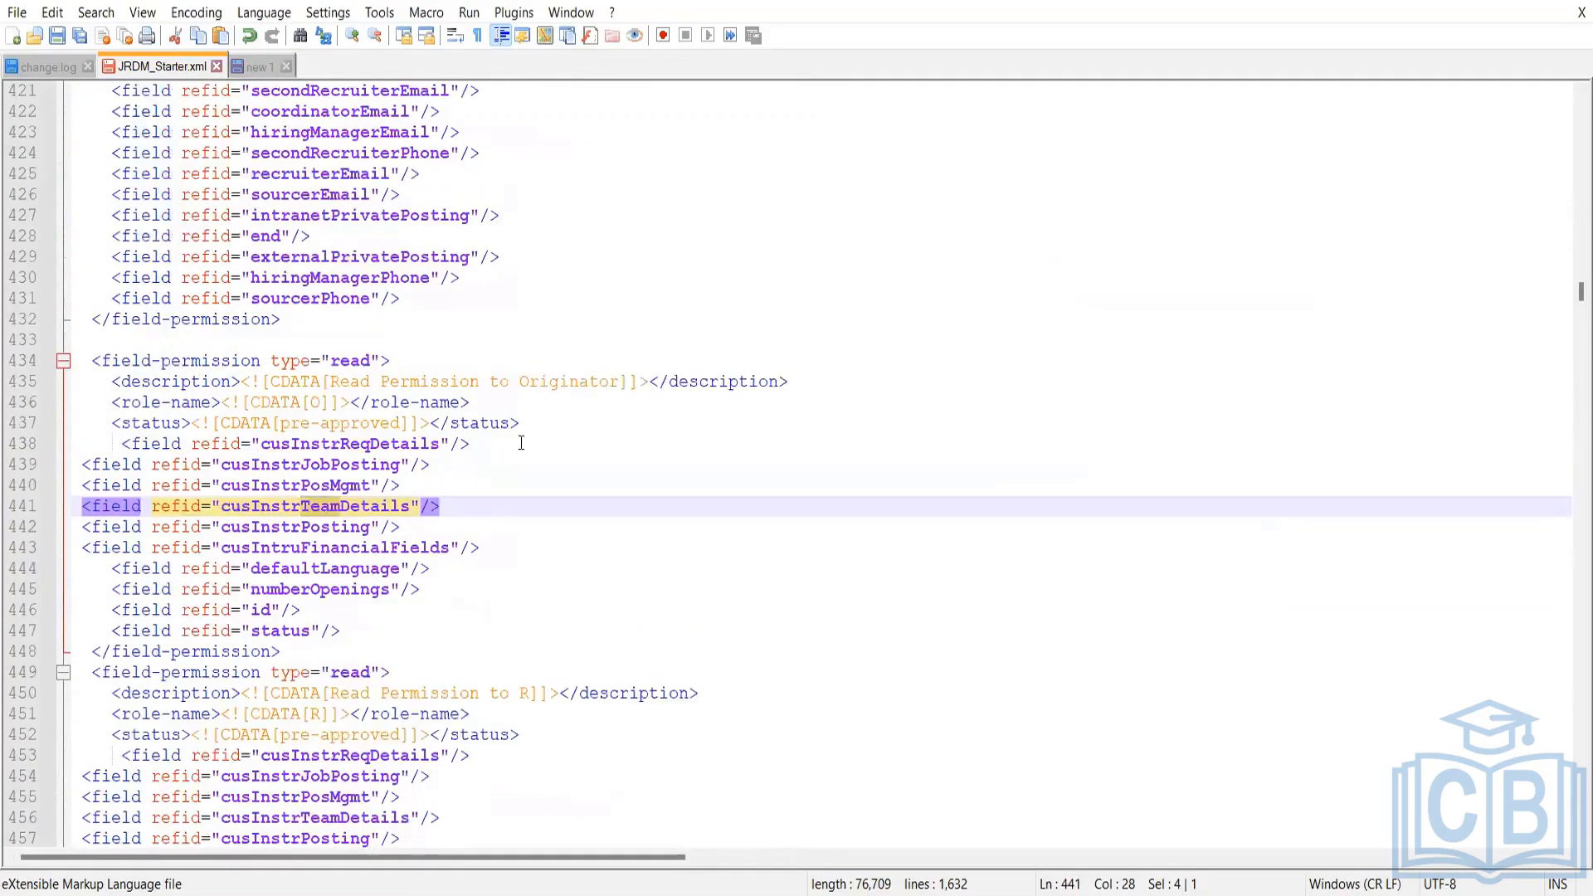
pyautogui.click(969, 247)
pyautogui.scroll(20, 970, 247)
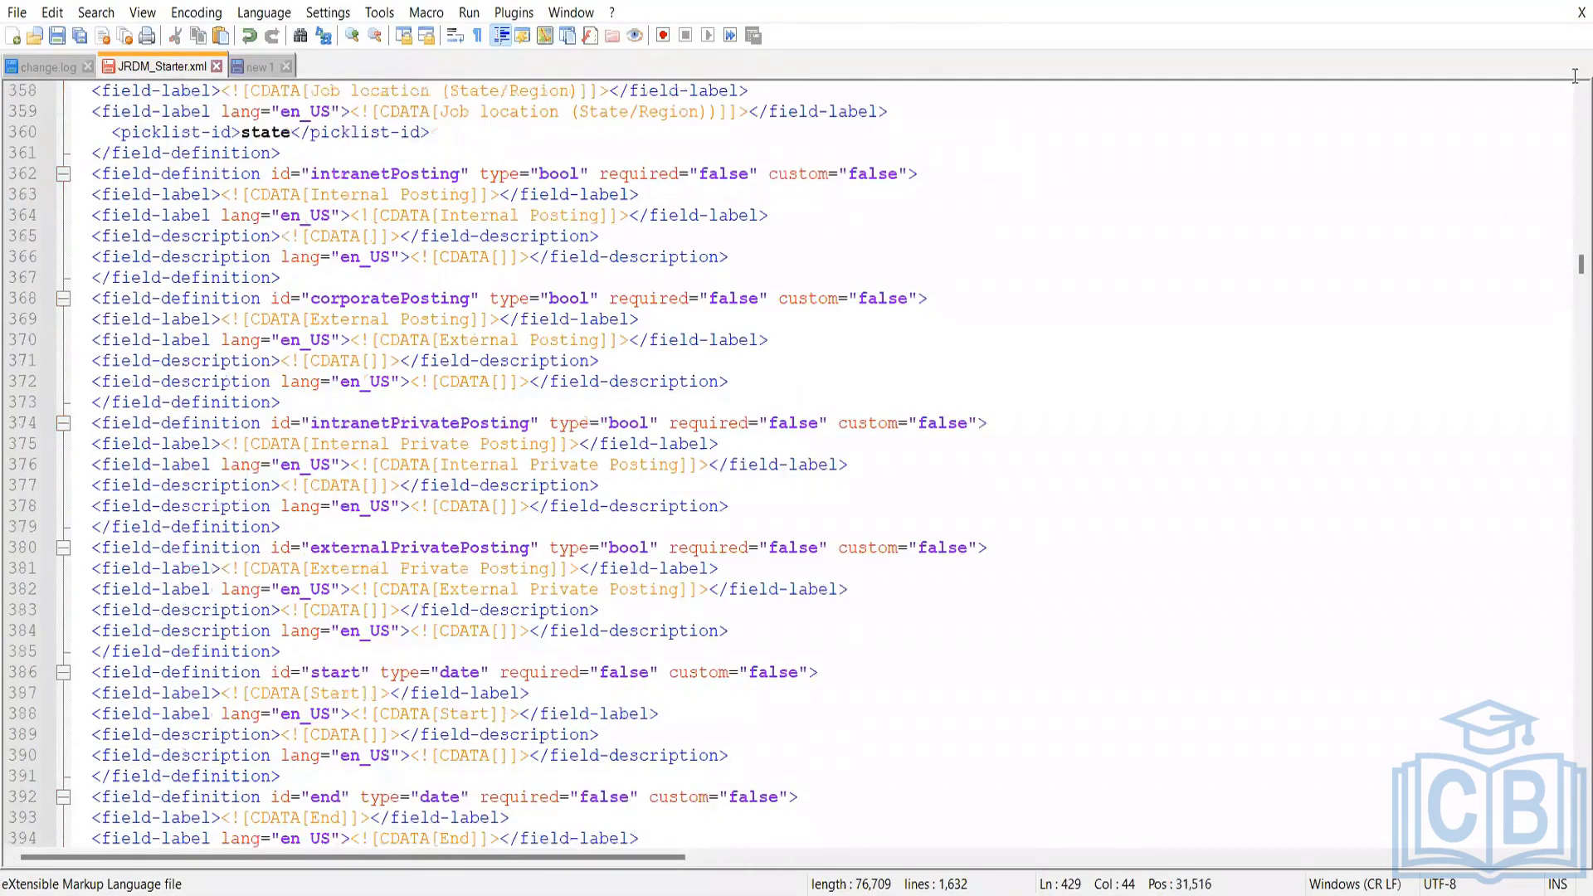
pyautogui.scroll(20, 1365, 196)
pyautogui.click(1363, 197)
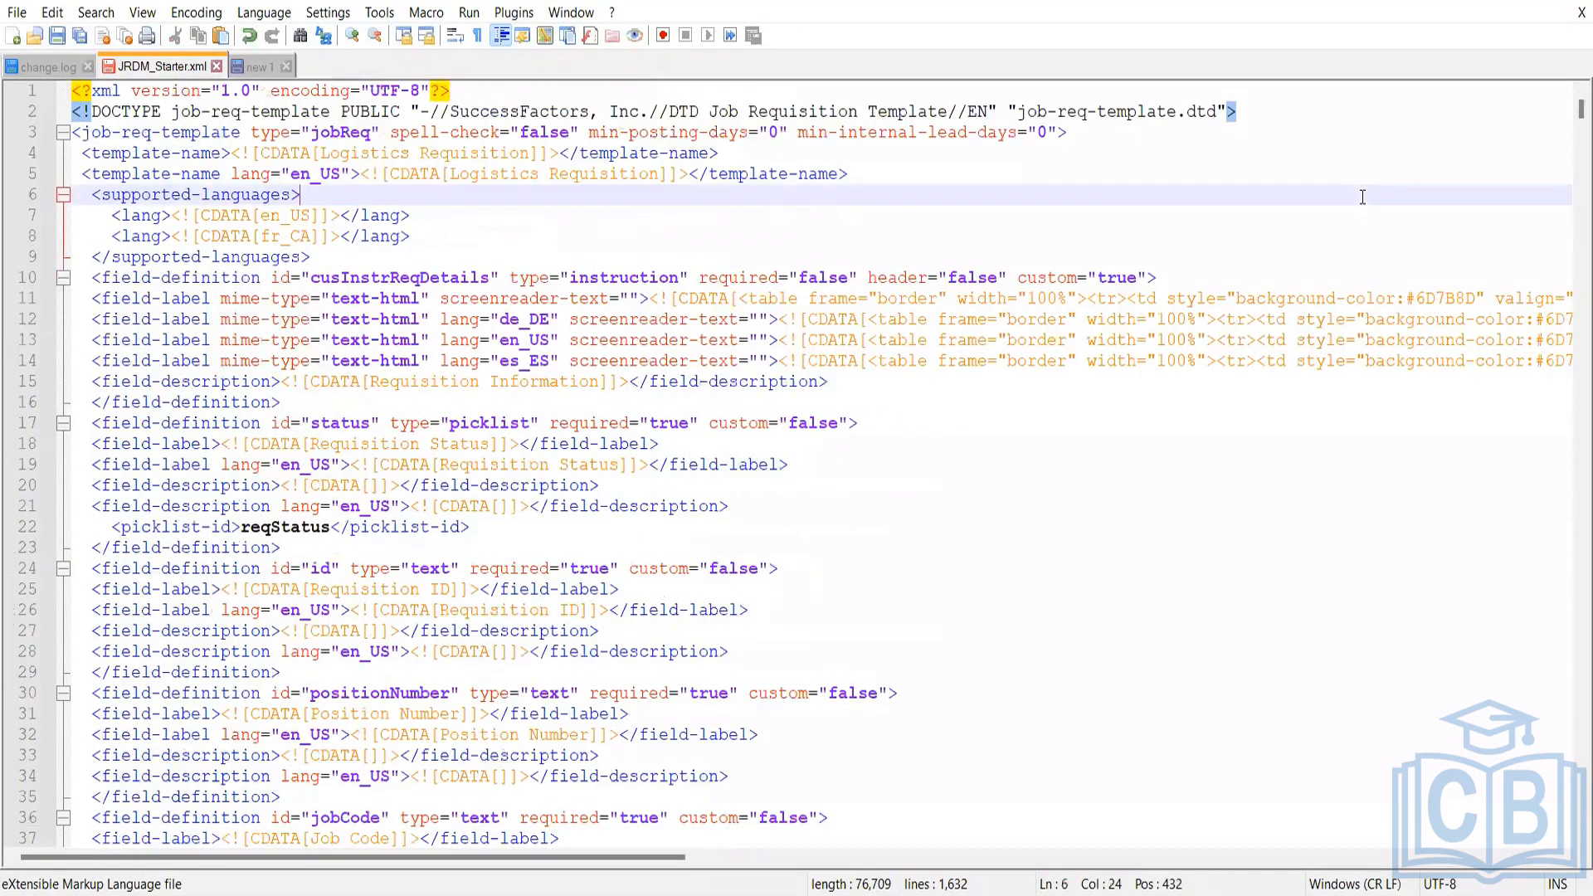
pyautogui.hotkey('ctrl', 'f')
pyautogui.press('Return')
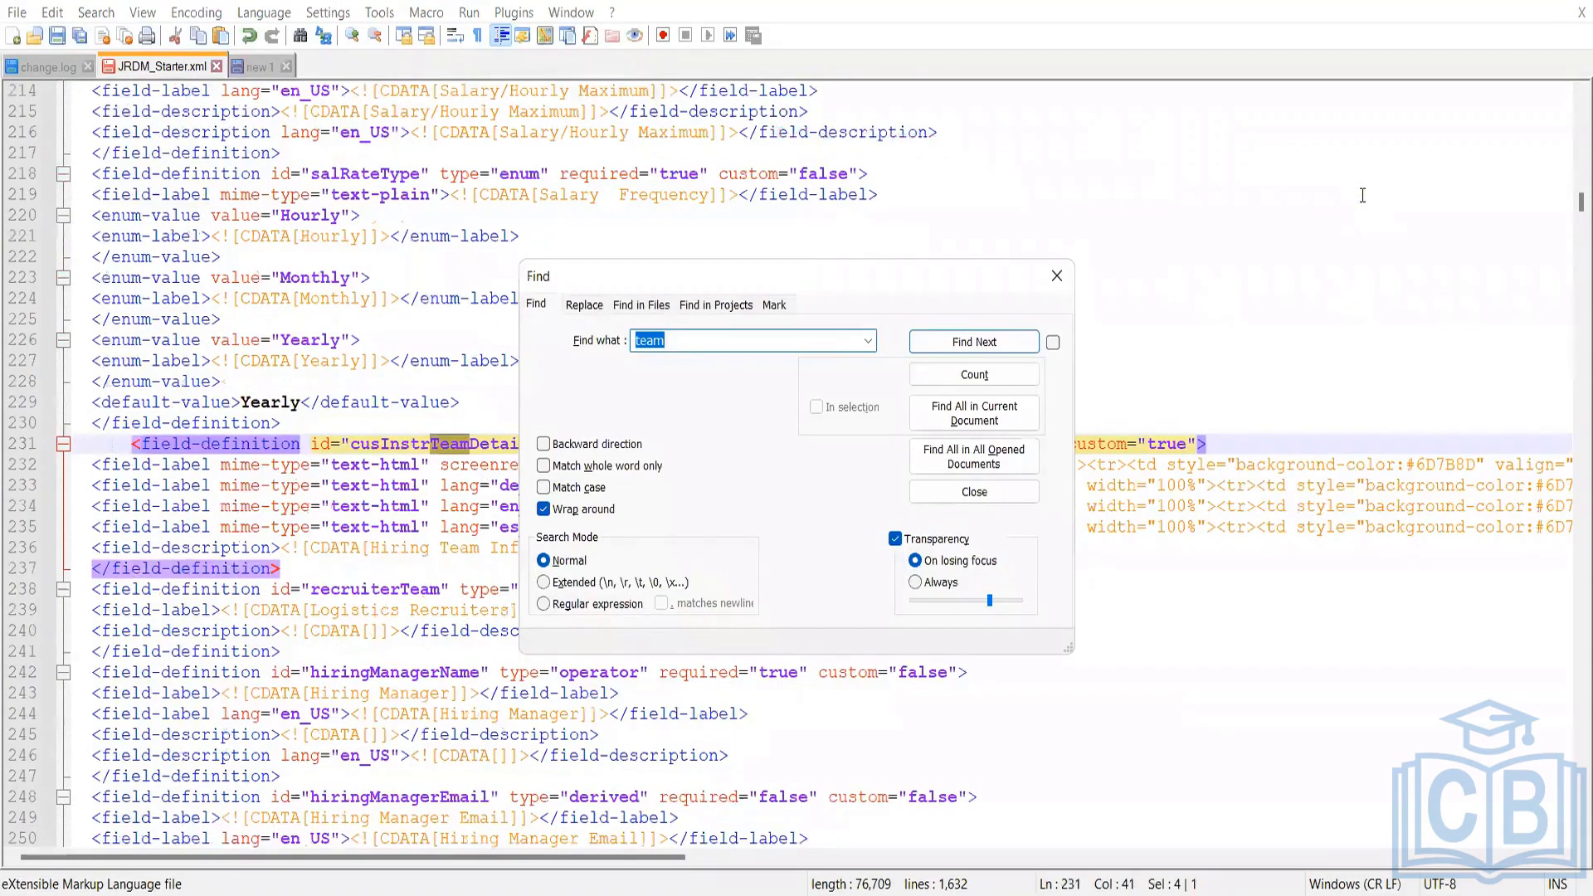
# Close the search and examine the recruiterTeam field definition, highlighting its lines and the "Logistics Recruiters" label.
pyautogui.press('Escape')
pyautogui.scroll(1, 710, 501)
pyautogui.scroll(-4, 385, 373)
pyautogui.scroll(-4, 385, 373)
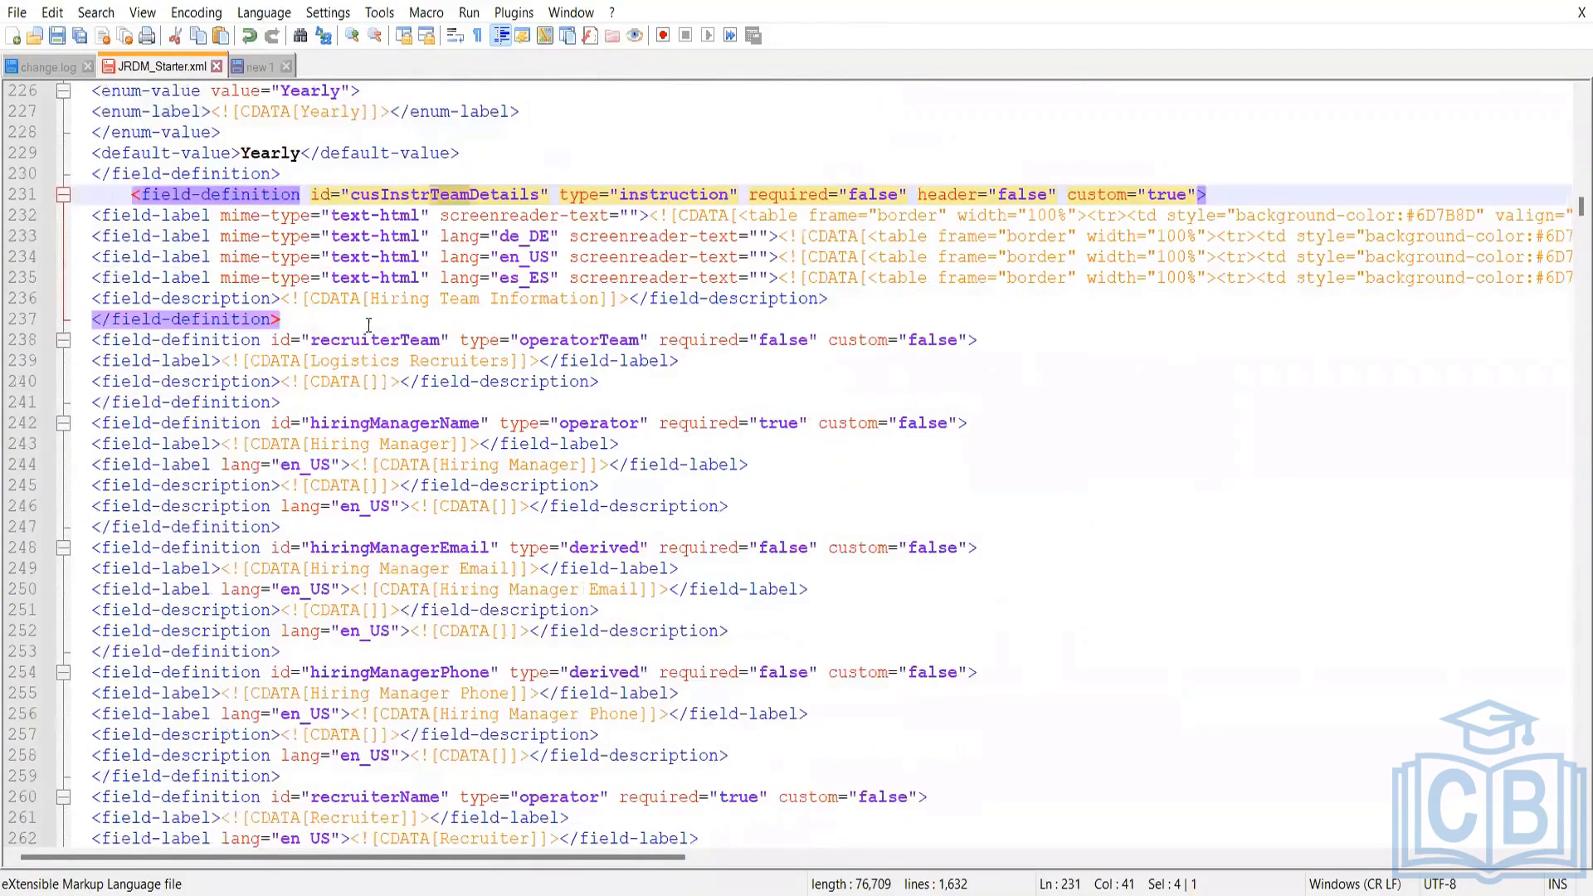
pyautogui.click(194, 153)
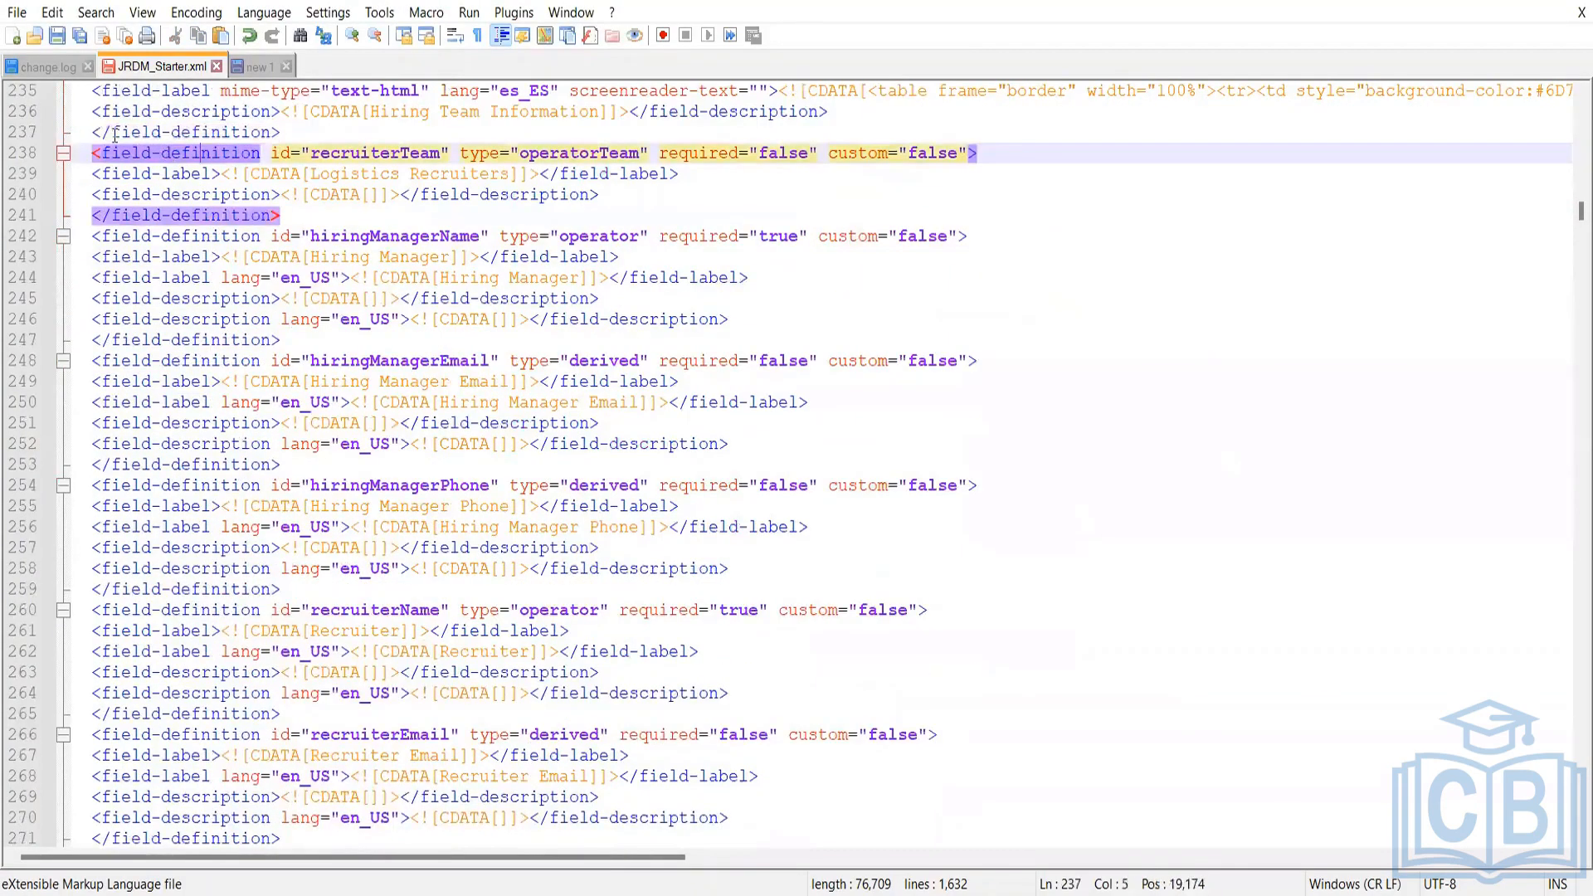
pyautogui.click(106, 132)
pyautogui.moveTo(83, 133); pyautogui.dragTo(672, 191)
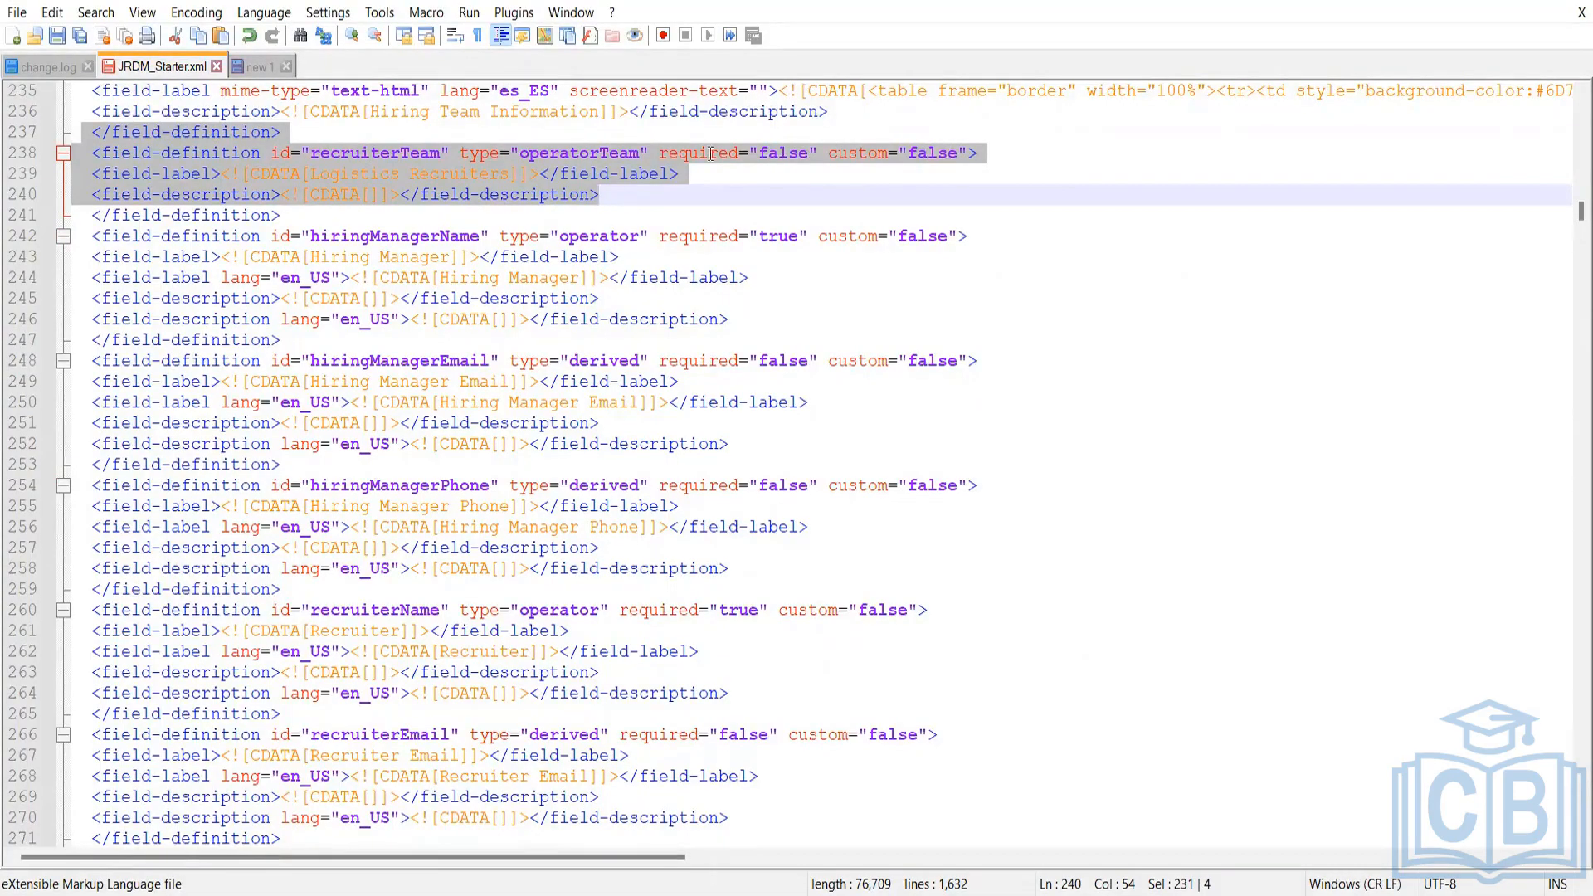
pyautogui.click(507, 172)
pyautogui.moveTo(507, 172); pyautogui.dragTo(313, 175)
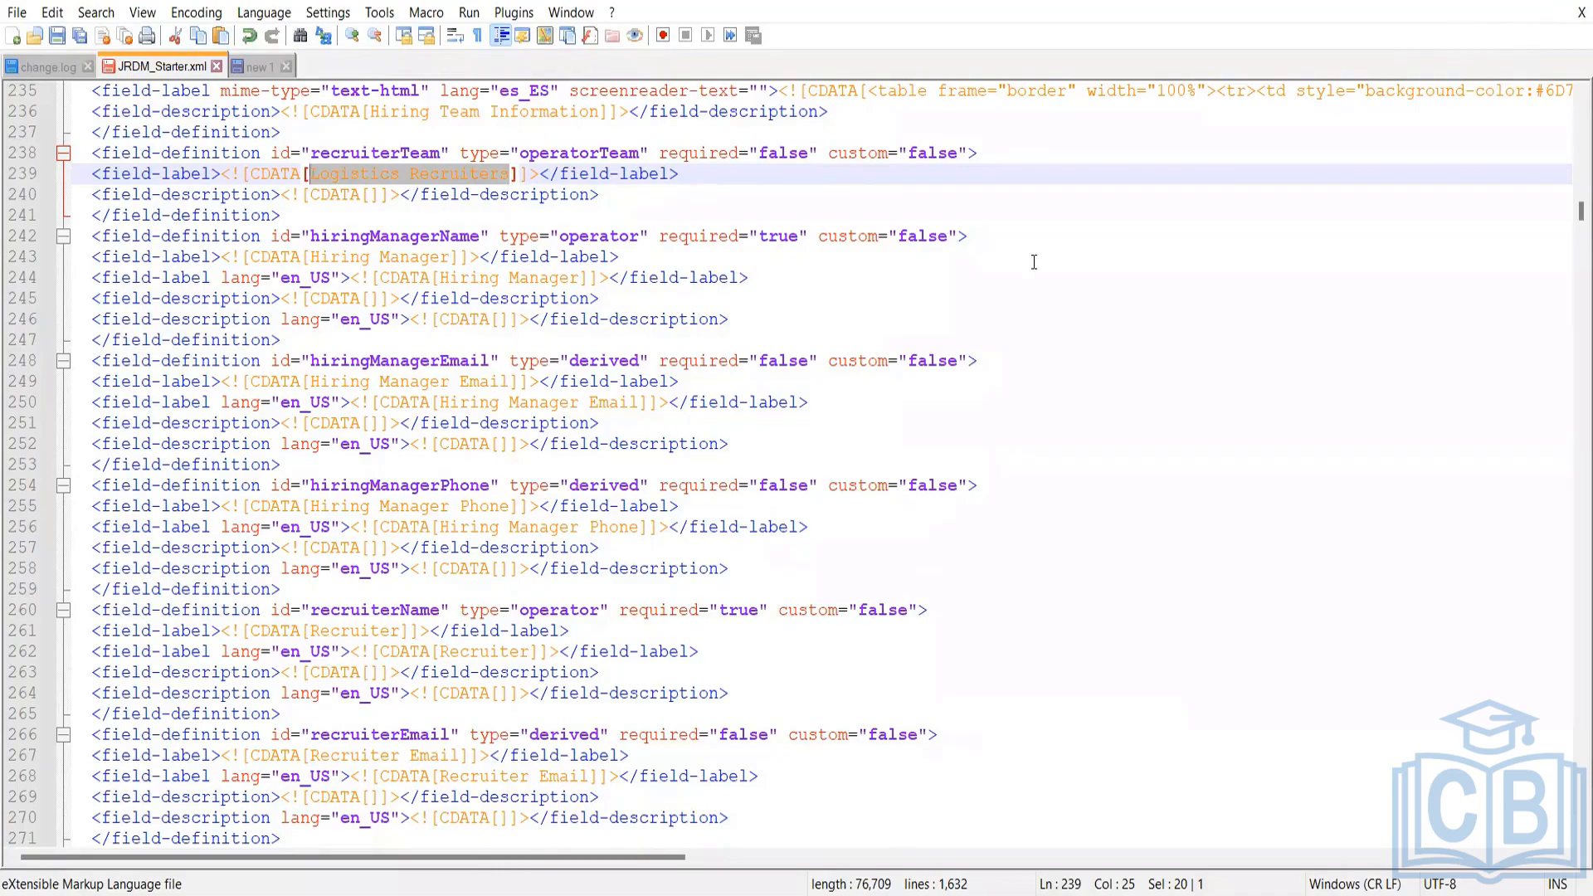
# Switch to the browser and locate the Recruiting Team field in the Digital Expert requisition, highlighting its label.
pyautogui.hotkey('alt', 'Tab')
pyautogui.scroll(6, 394, 545)
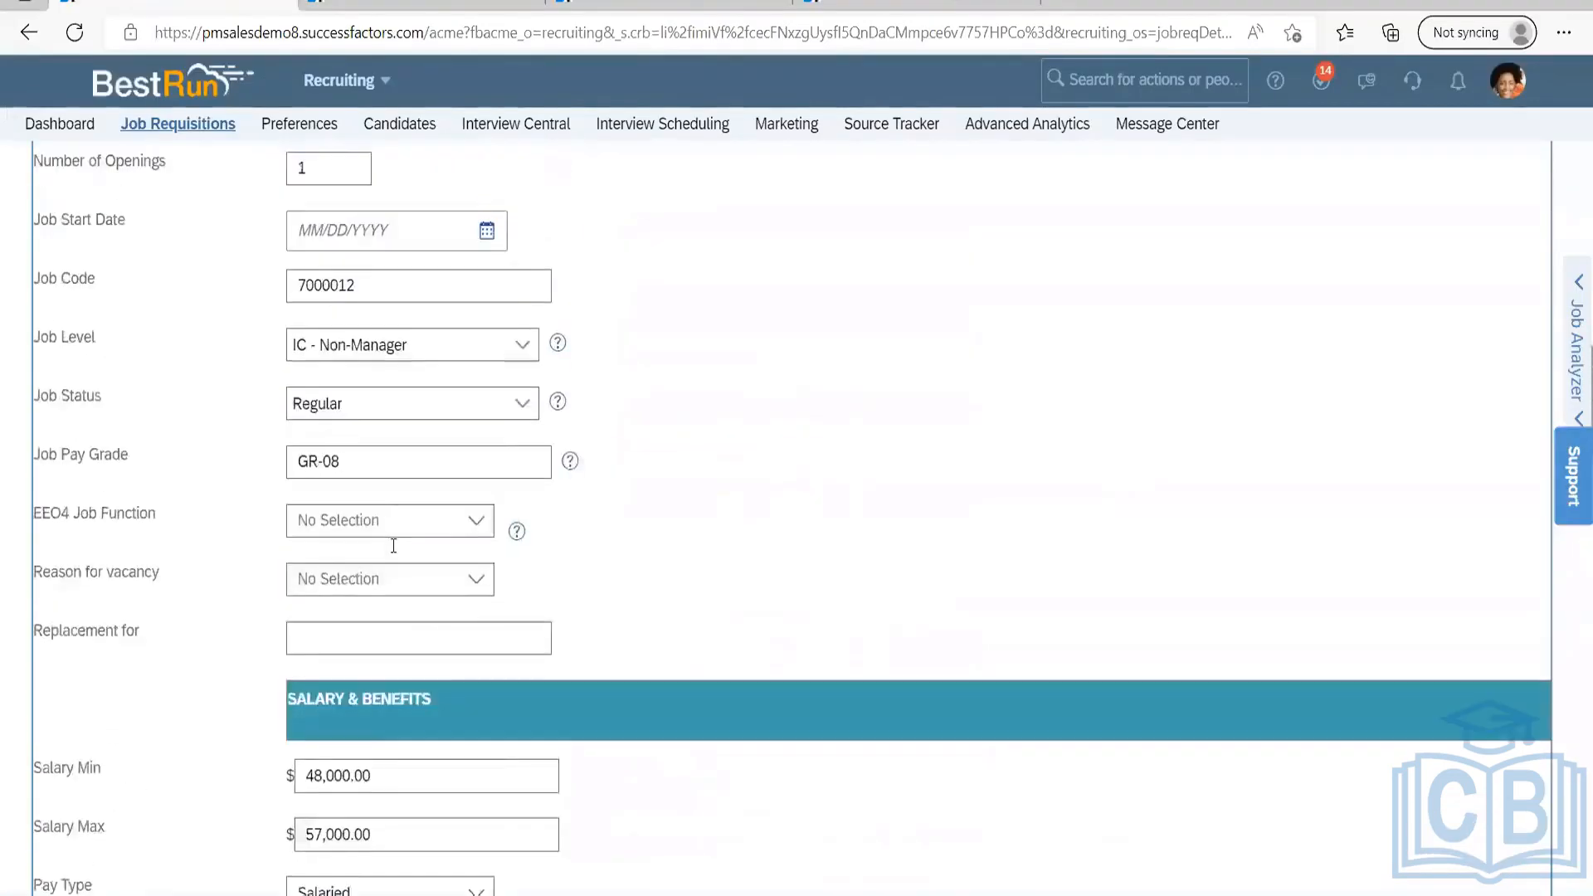
pyautogui.scroll(-8, 117, 707)
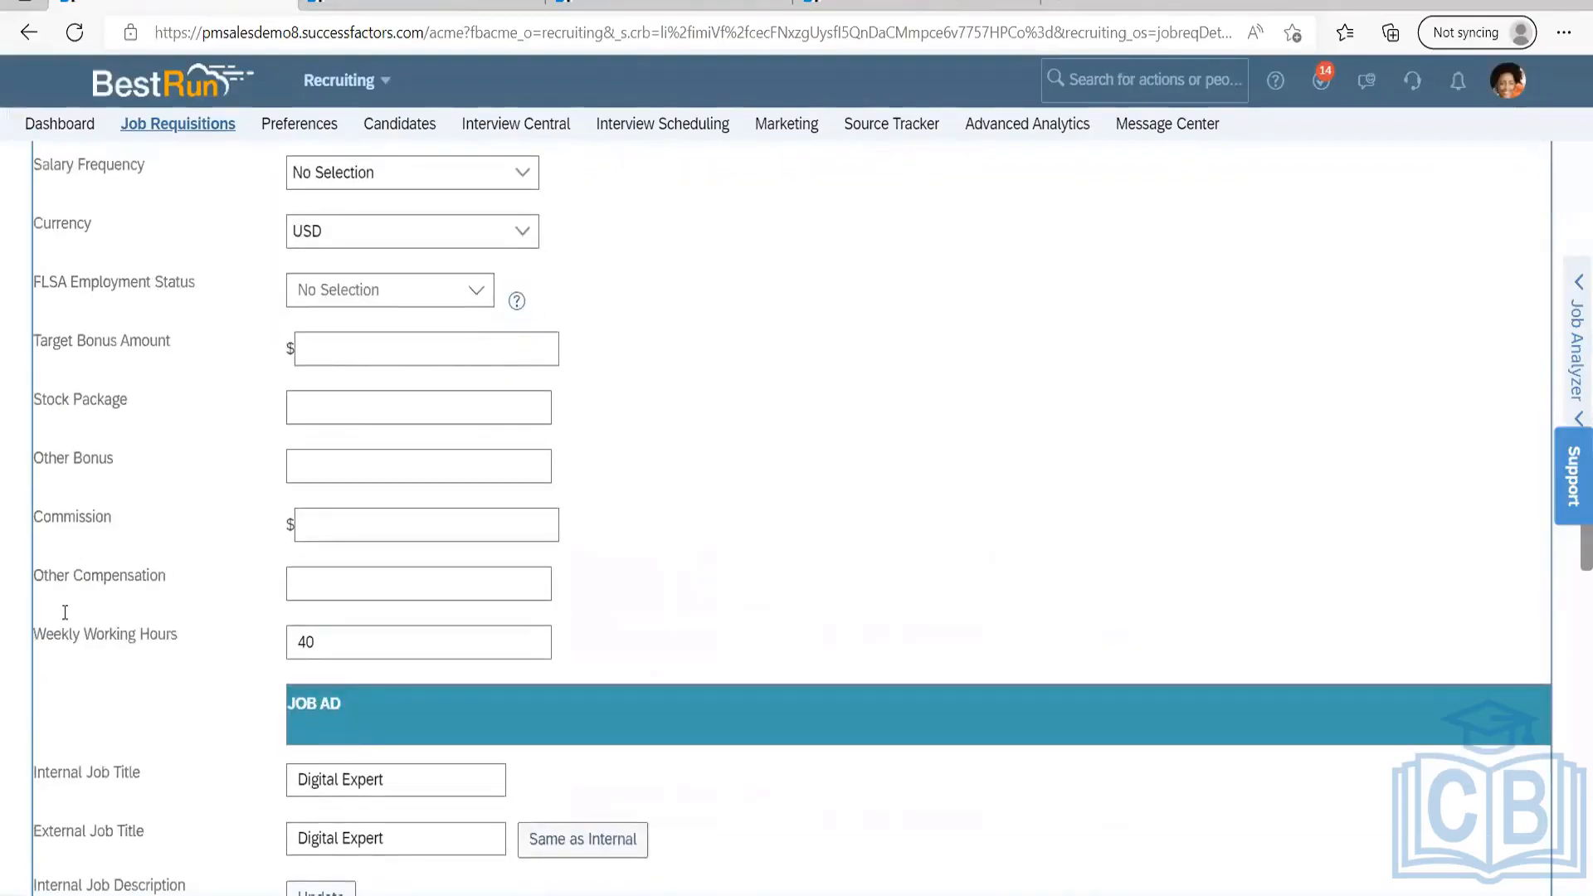
pyautogui.scroll(-10, 137, 533)
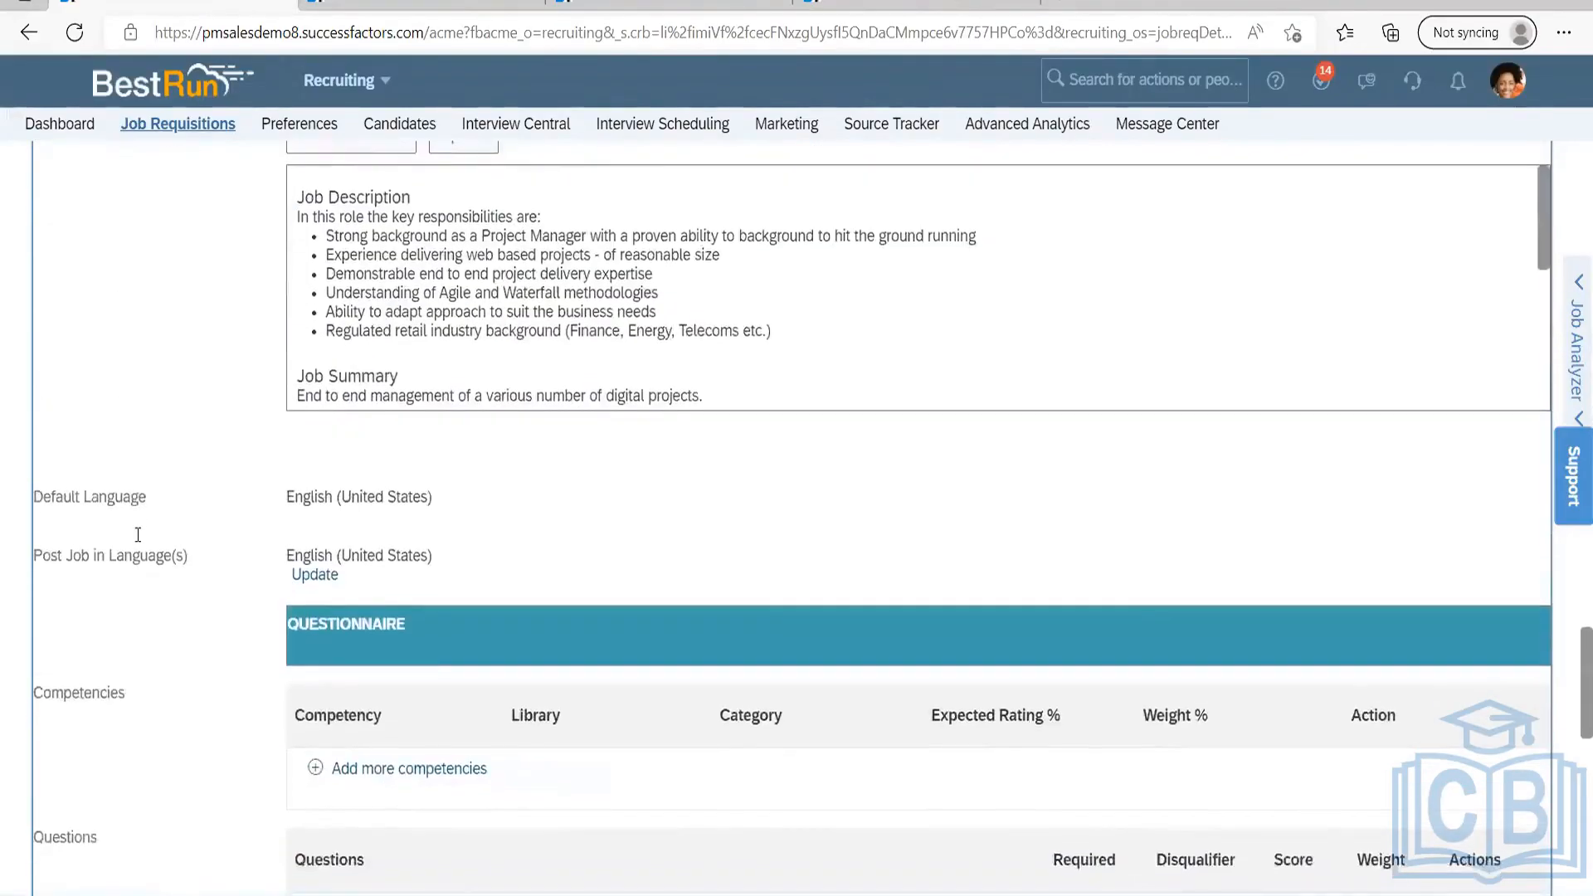
pyautogui.scroll(-10, 138, 534)
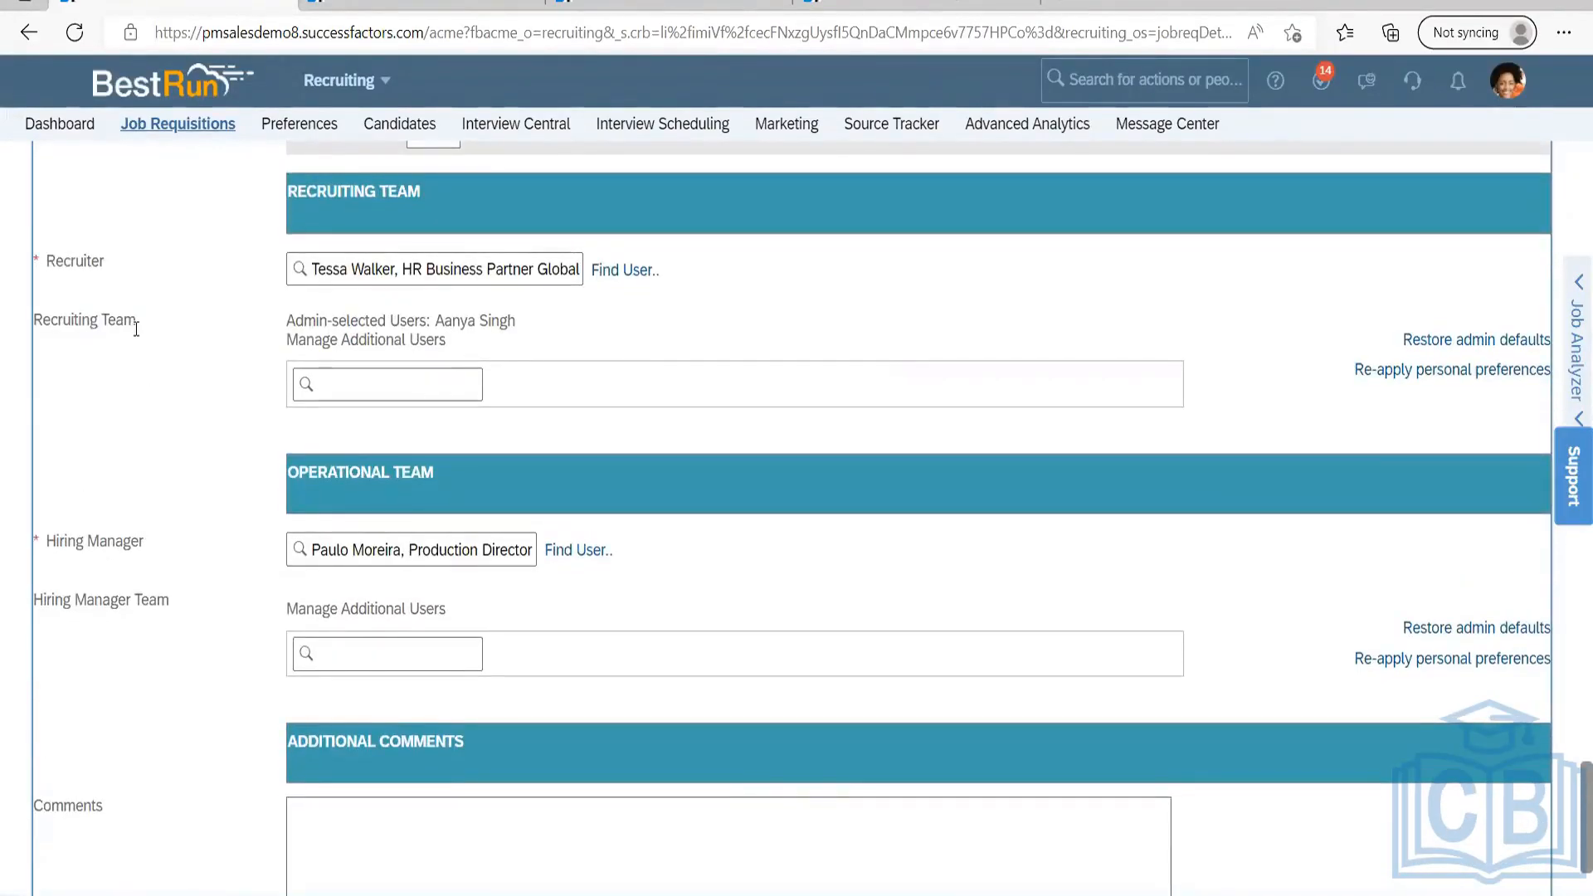
pyautogui.moveTo(136, 327); pyautogui.dragTo(33, 321)
pyautogui.click(338, 319)
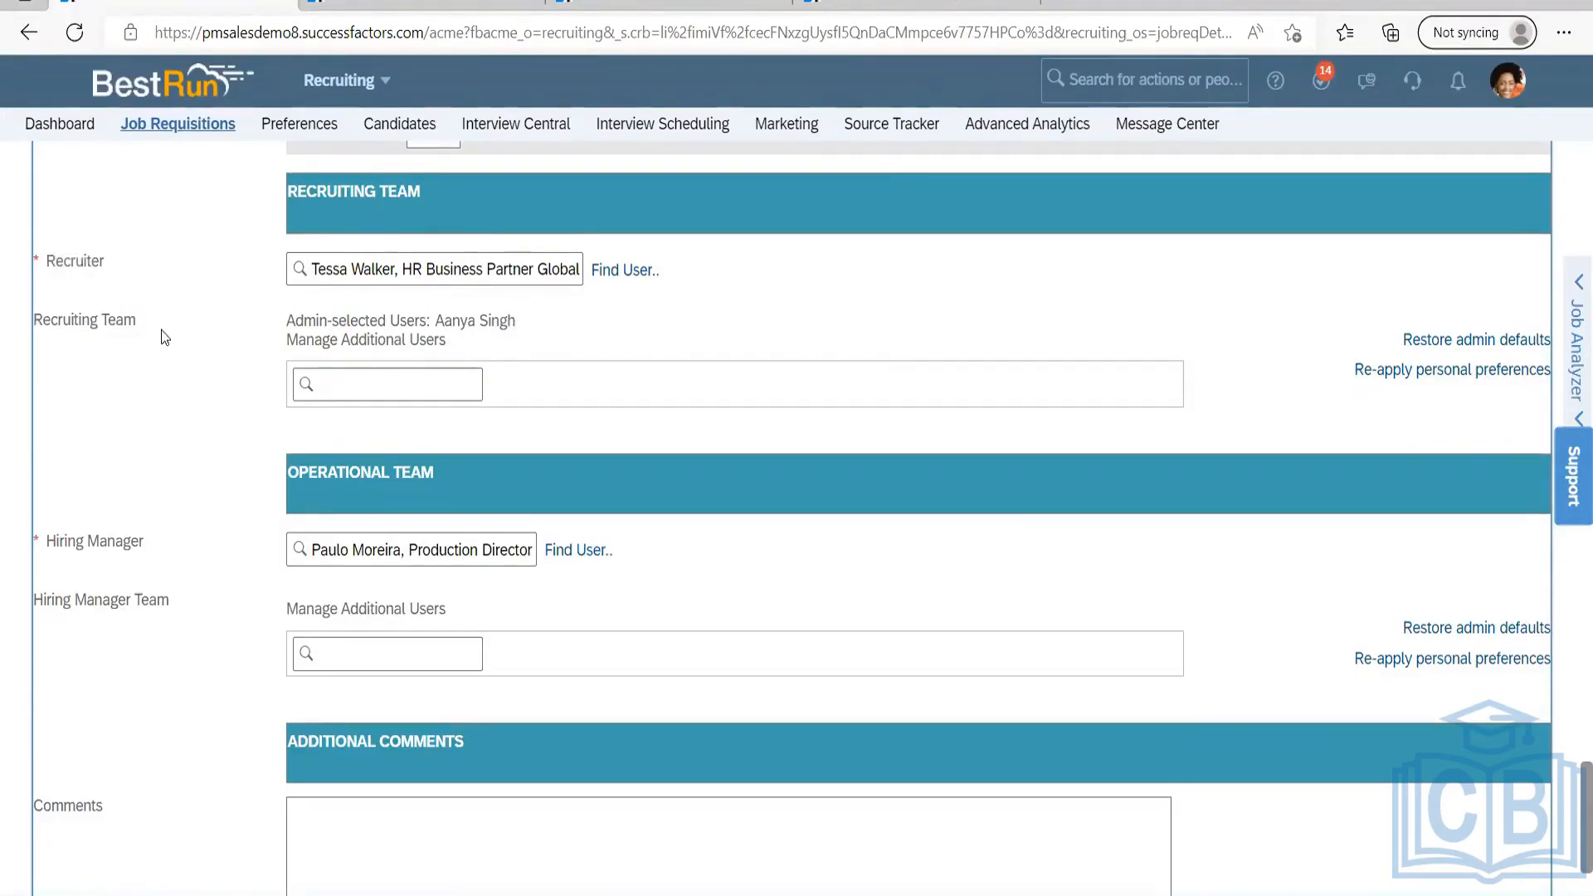
# Compare the Recruiter and Recruiting Team fields of the requisition, highlighting their labels, and clear the highlight.
pyautogui.moveTo(136, 325); pyautogui.dragTo(46, 326)
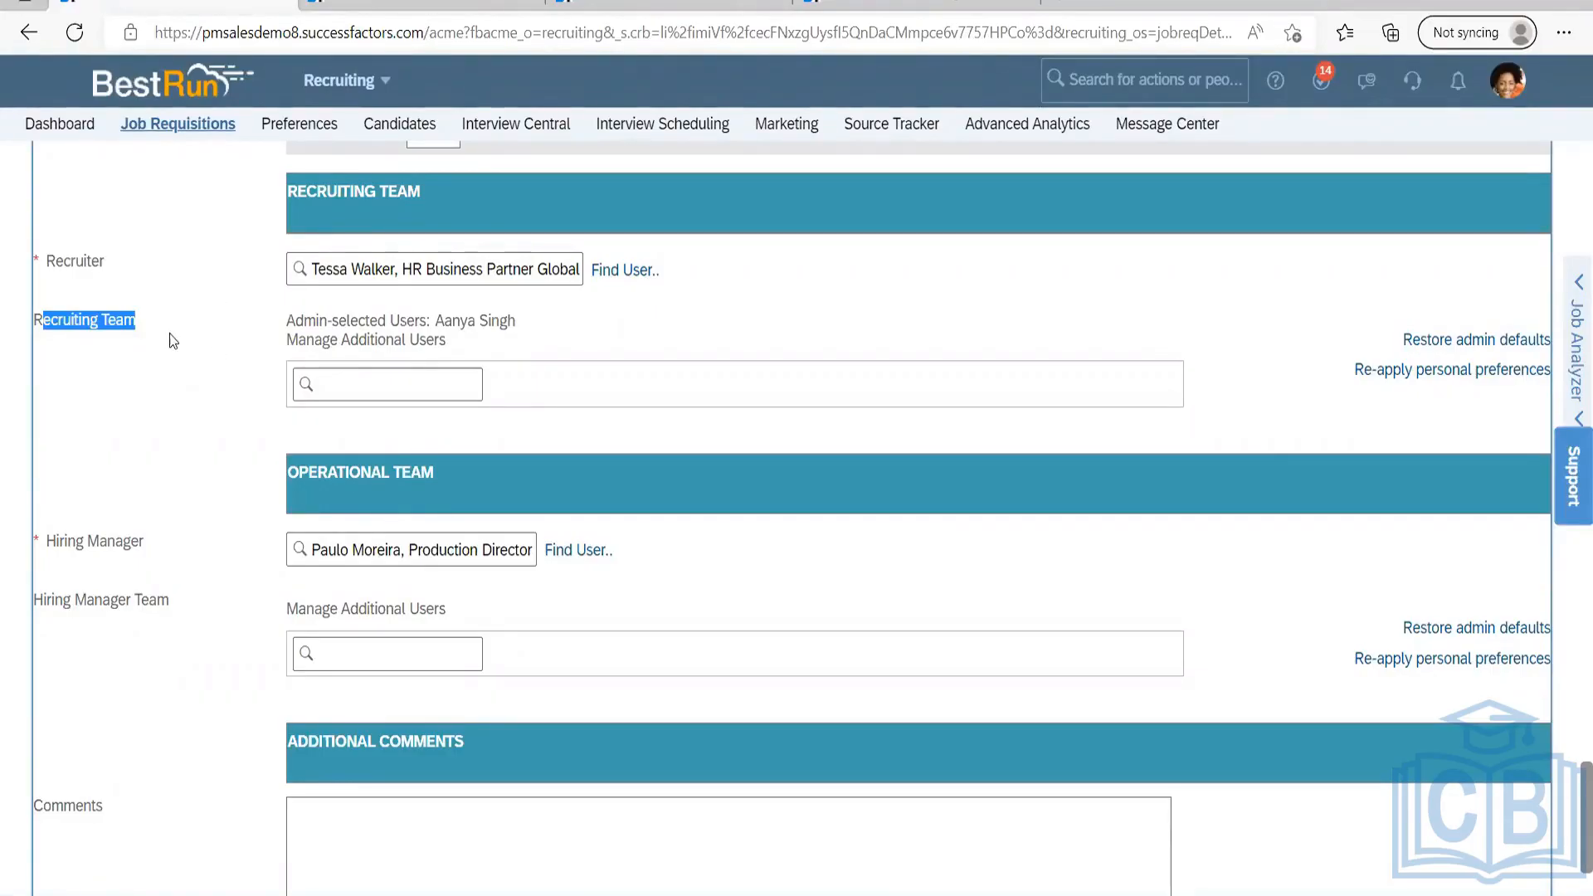
pyautogui.click(151, 317)
pyautogui.moveTo(151, 316); pyautogui.dragTo(36, 267)
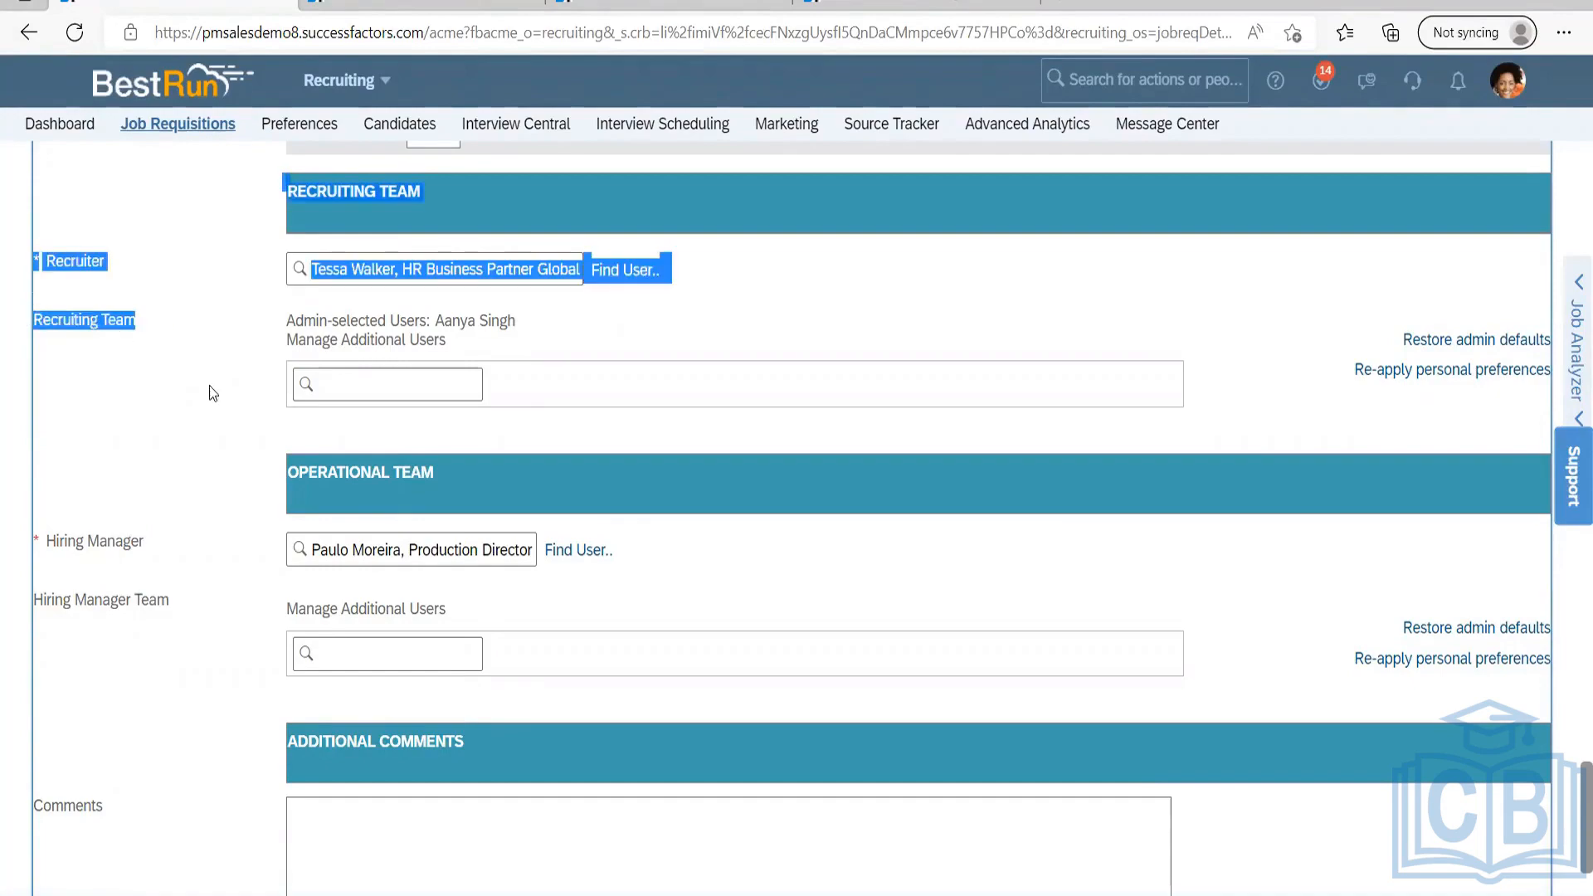
pyautogui.click(677, 308)
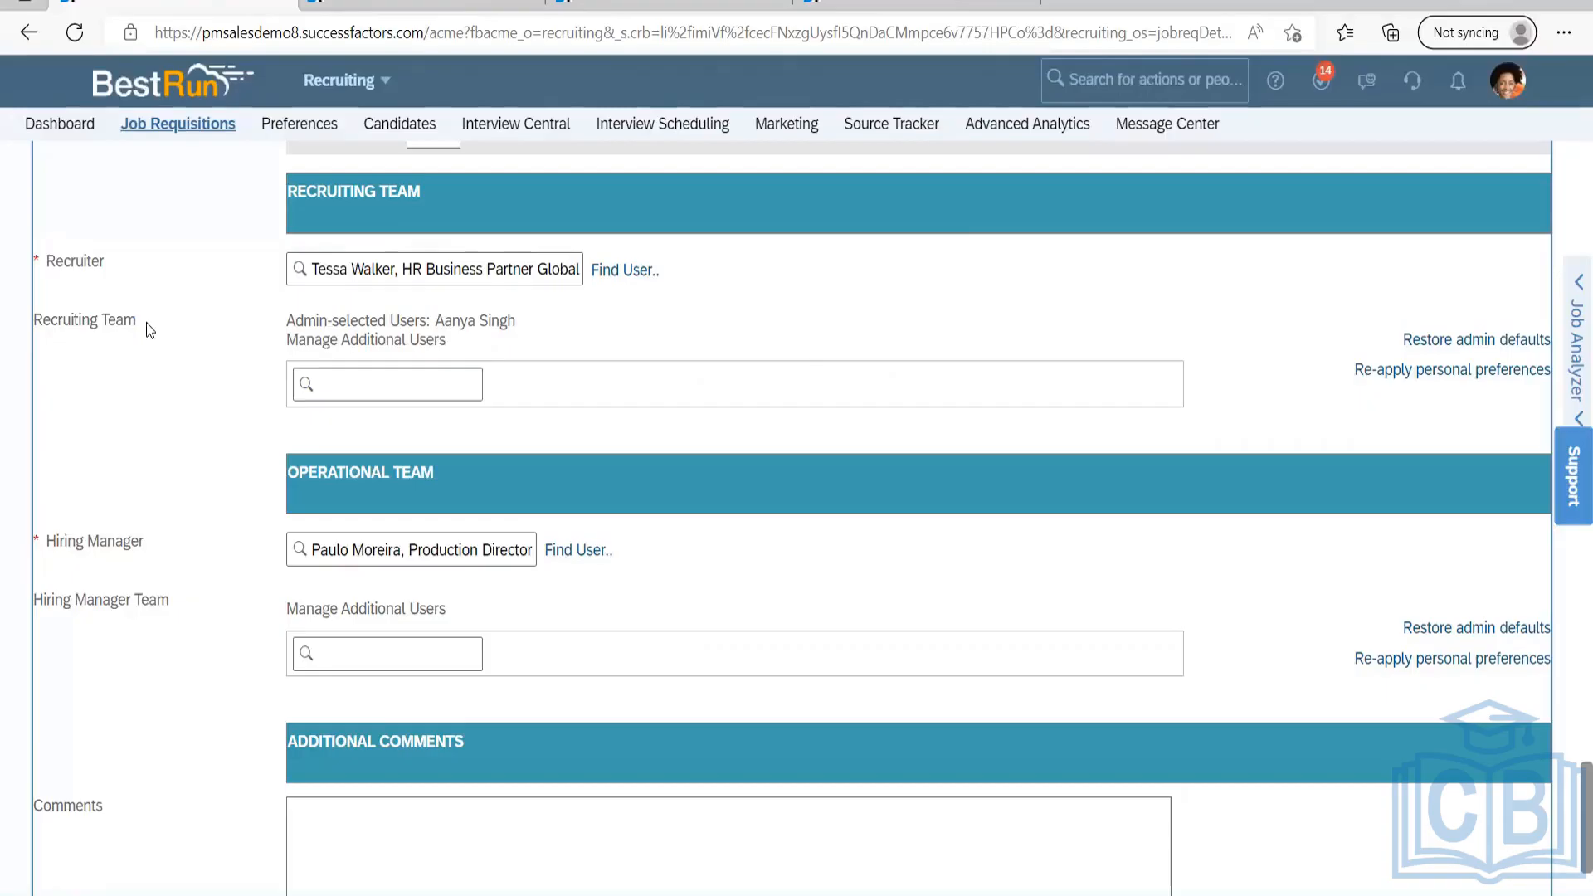
pyautogui.moveTo(146, 324); pyautogui.dragTo(43, 322)
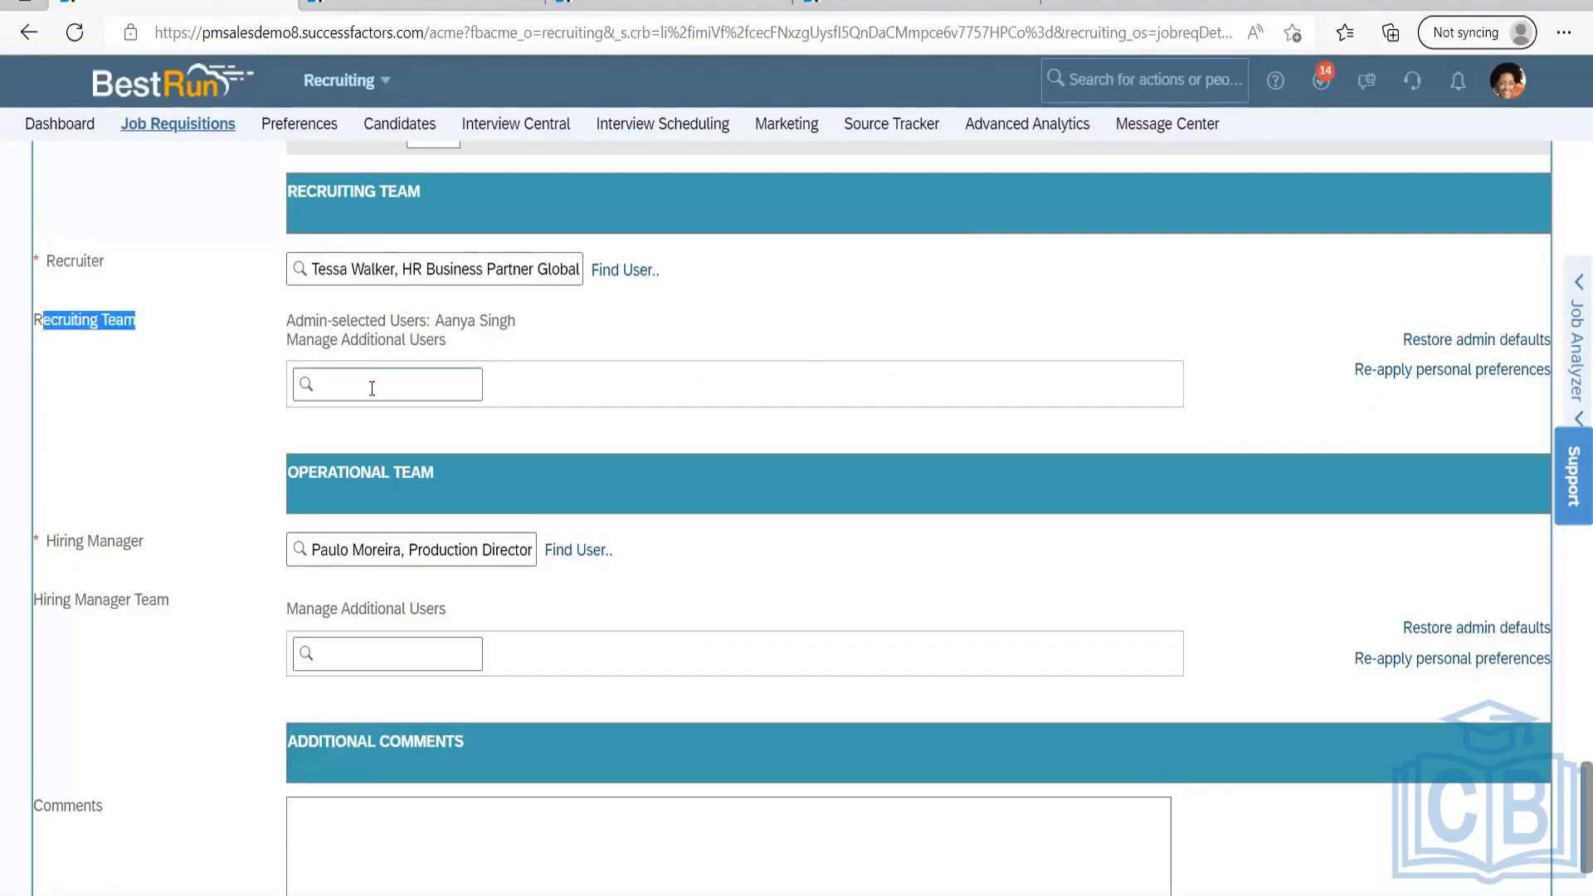
pyautogui.moveTo(146, 325); pyautogui.dragTo(34, 324)
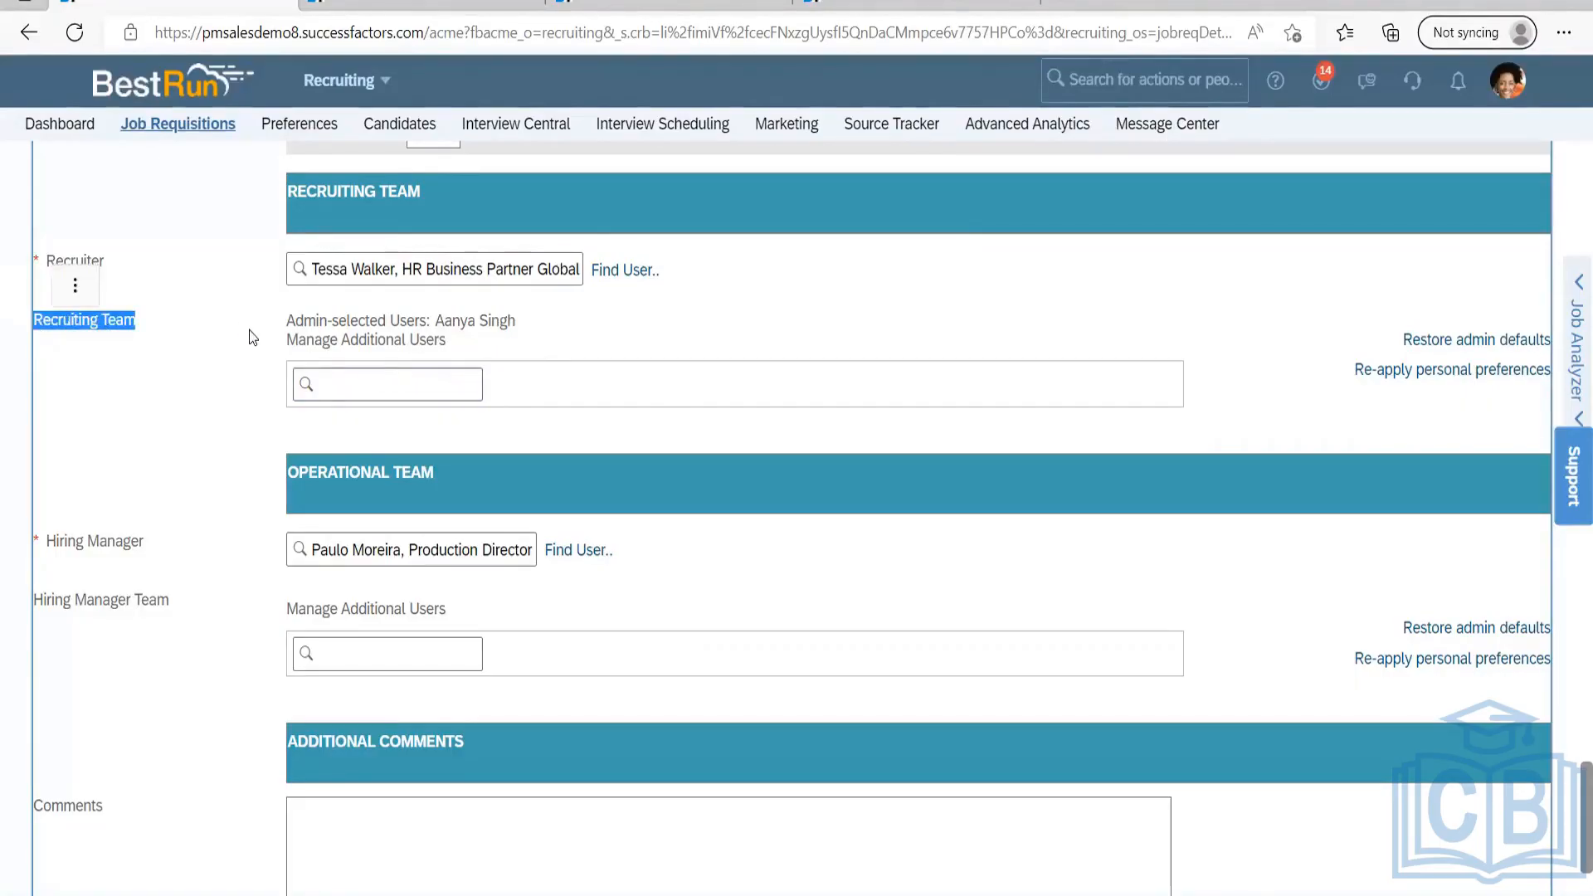
pyautogui.click(360, 340)
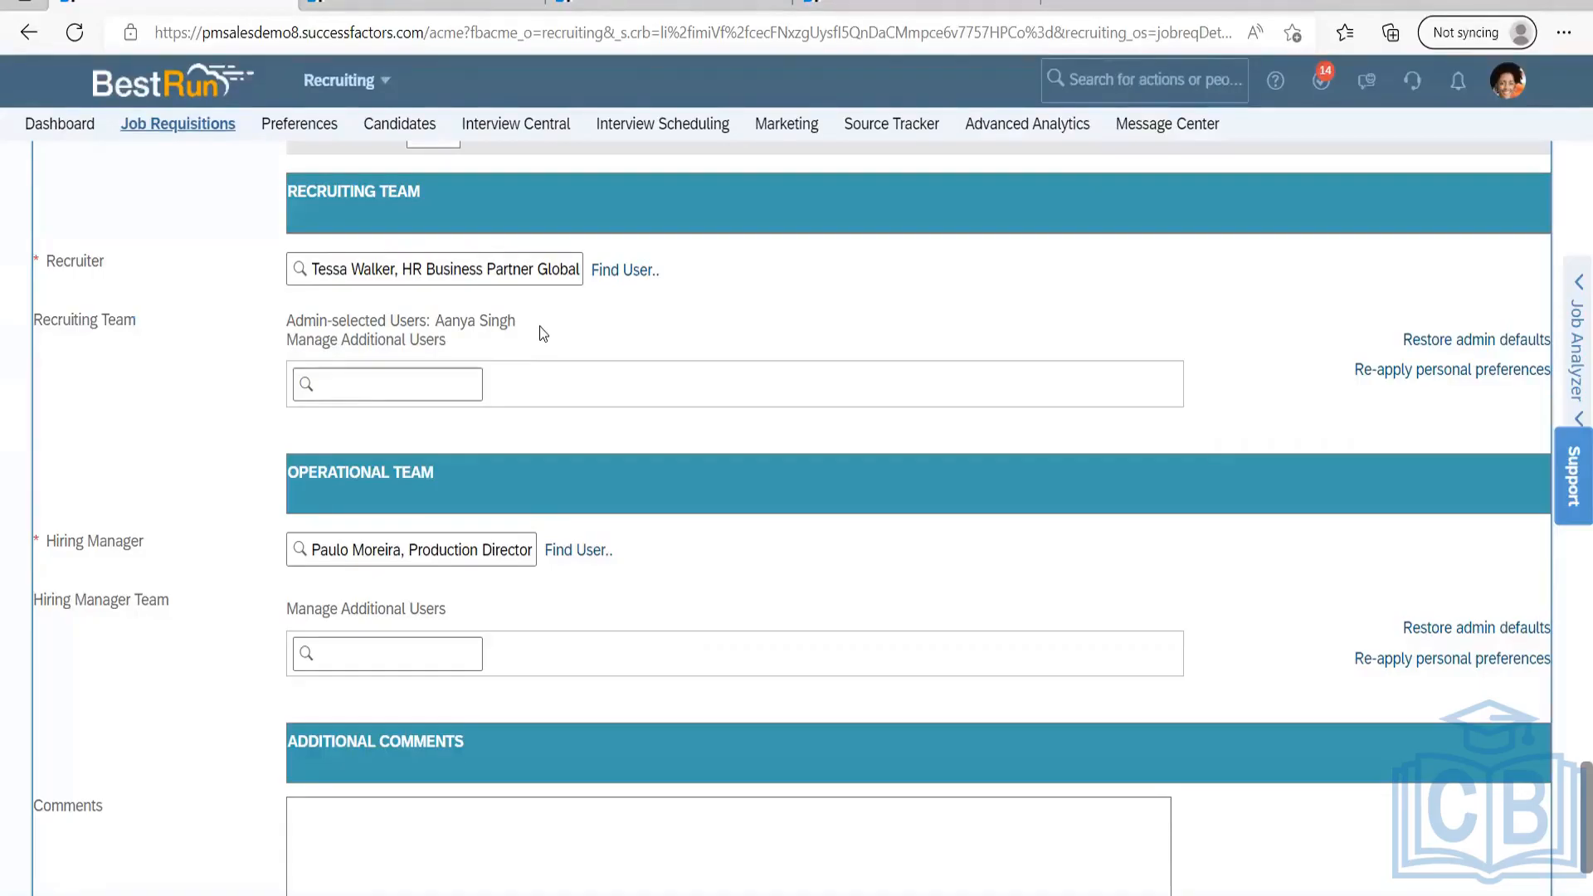
# Leave the Recruiting Team section and switch to the browser tab with the Production Director requisition.
pyautogui.scroll(15, 539, 326)
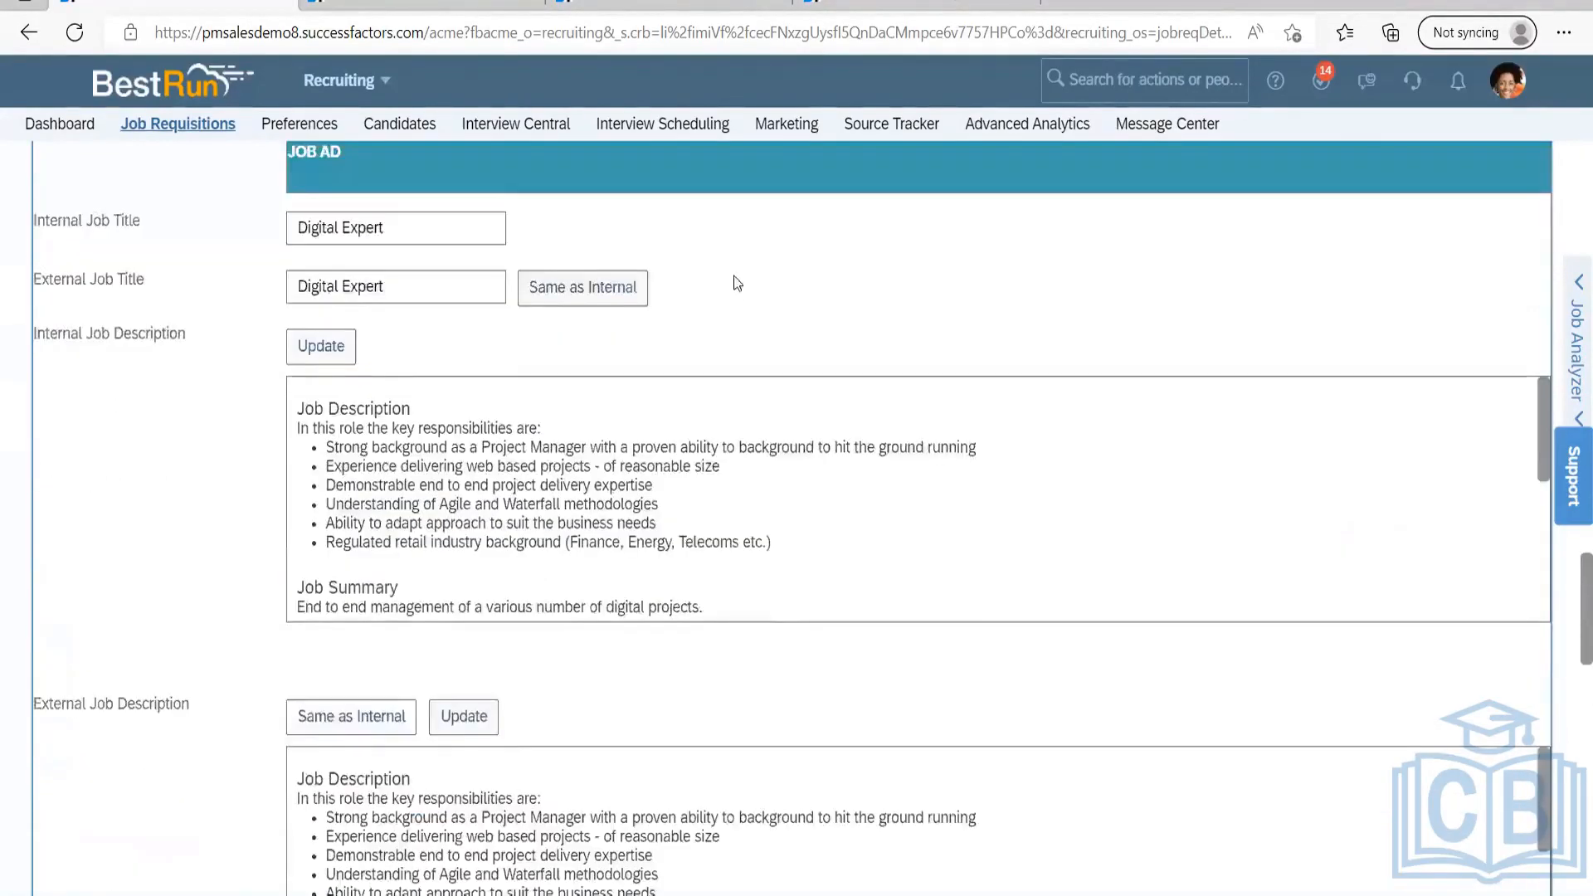
pyautogui.scroll(10, 734, 275)
pyautogui.click(417, 11)
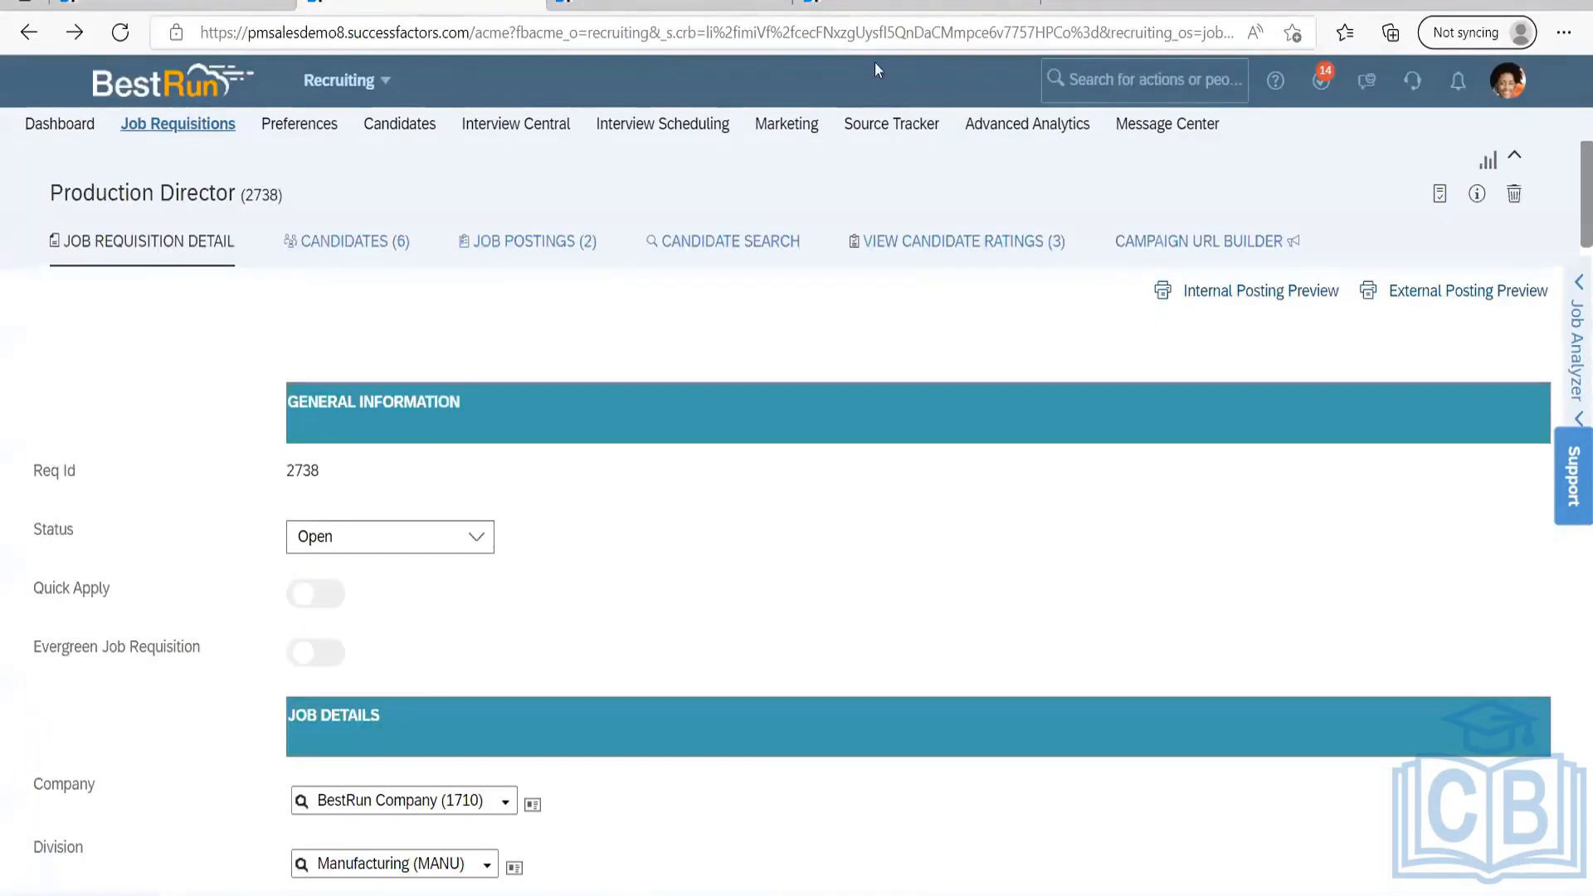
# Search the available actions for "recruiting group" and open Manage Recruiting Groups.
pyautogui.click(1085, 76)
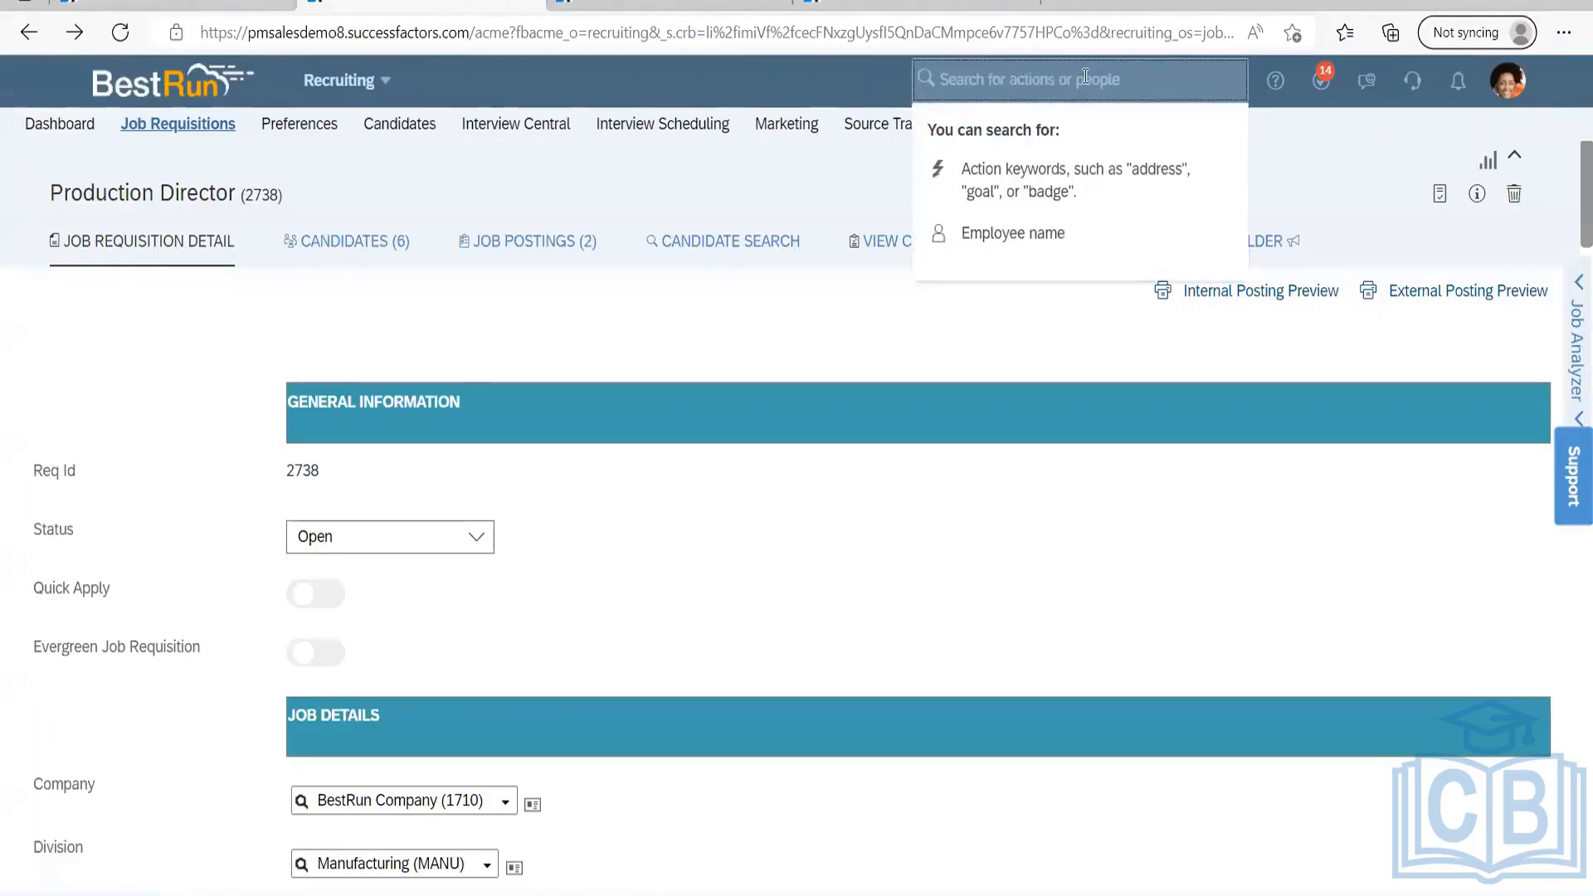
pyautogui.write('recuri')
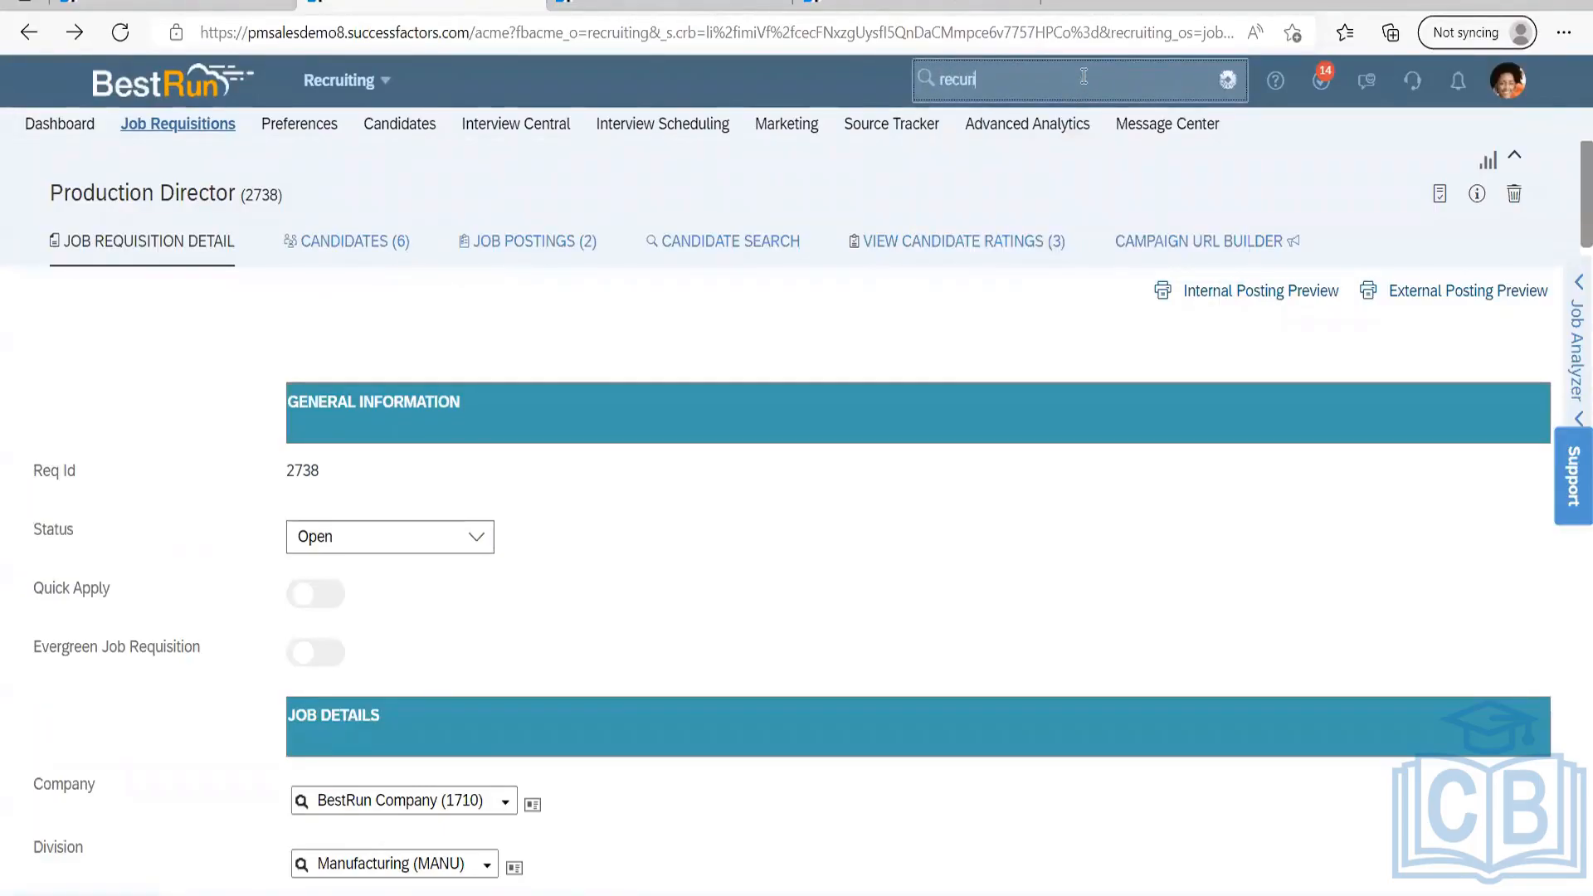
pyautogui.write('ting')
pyautogui.press('BackSpace')
pyautogui.press('BackSpace')
pyautogui.press('BackSpace')
pyautogui.press('BackSpace')
pyautogui.press('BackSpace')
pyautogui.write('iting group')
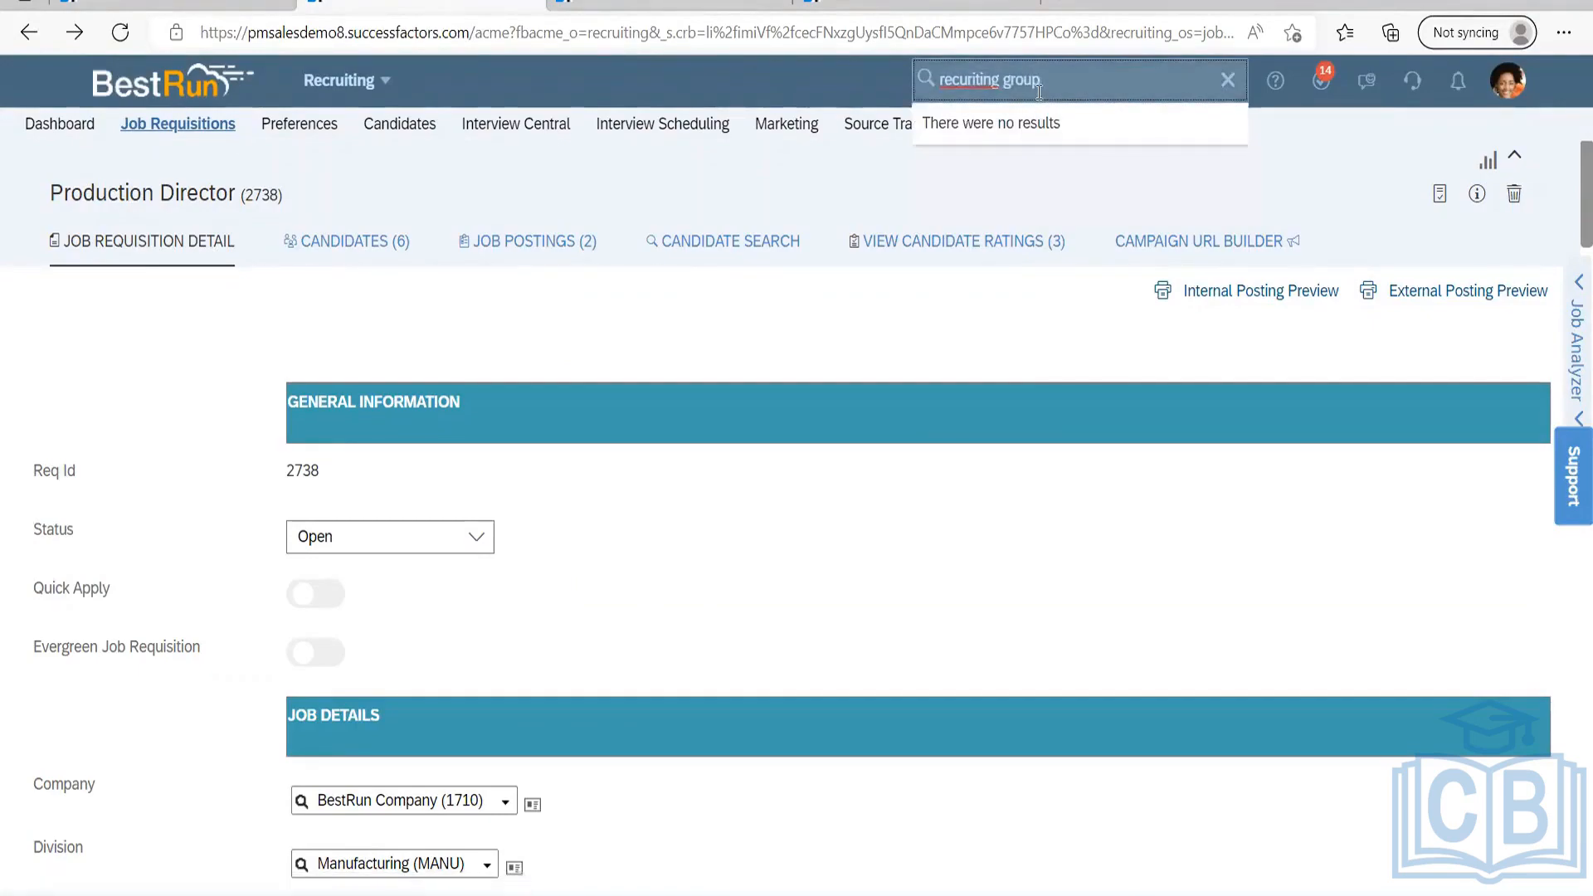
pyautogui.moveTo(1039, 83); pyautogui.dragTo(942, 80)
pyautogui.write('recruiting group')
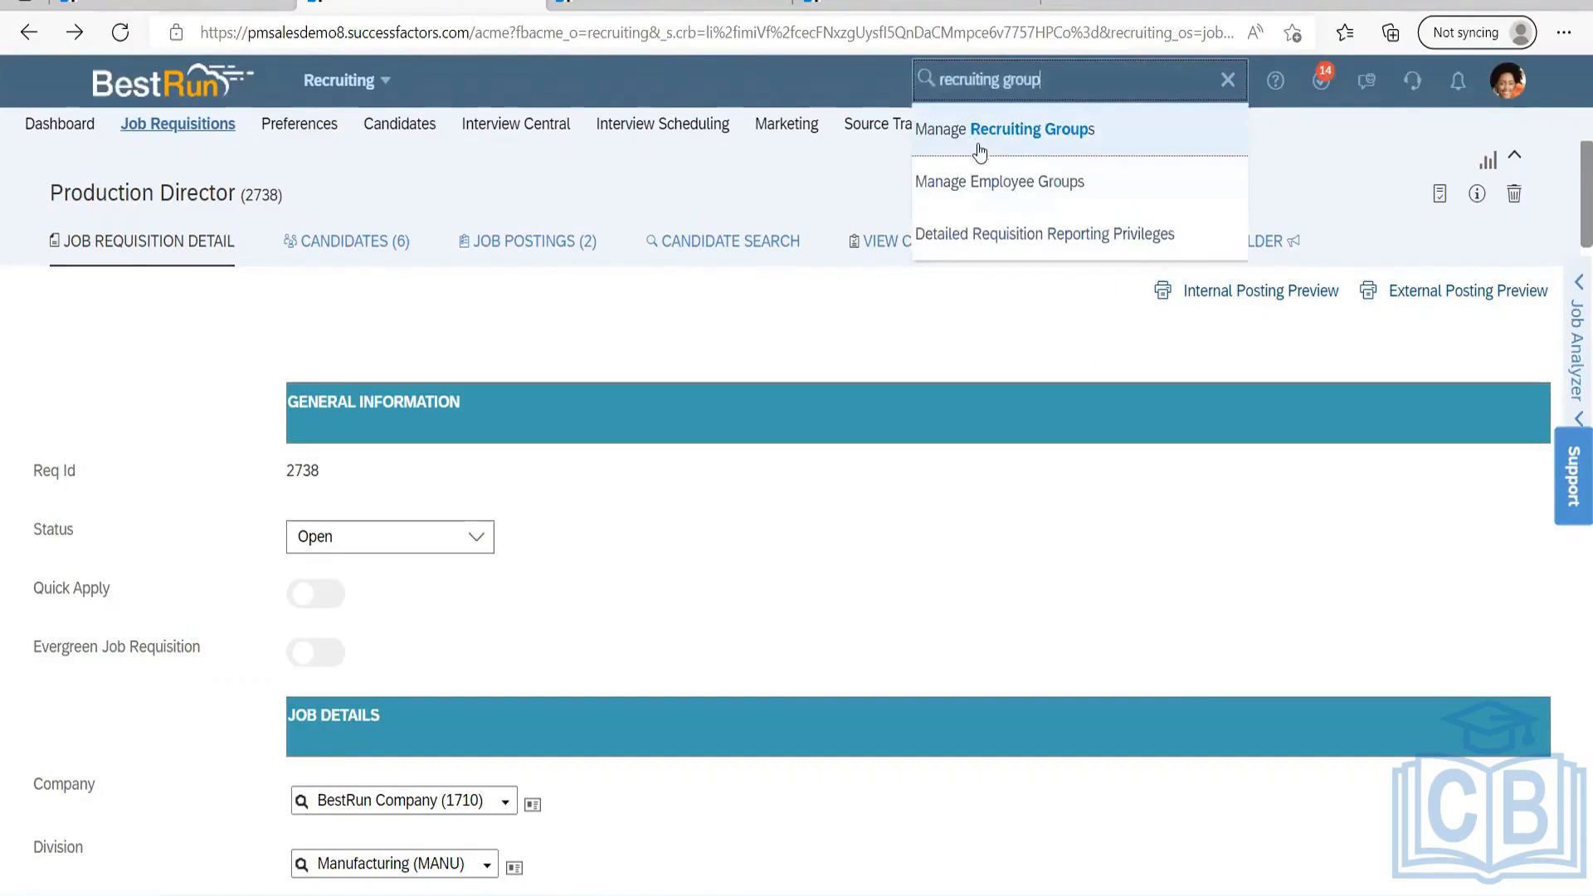
pyautogui.click(986, 143)
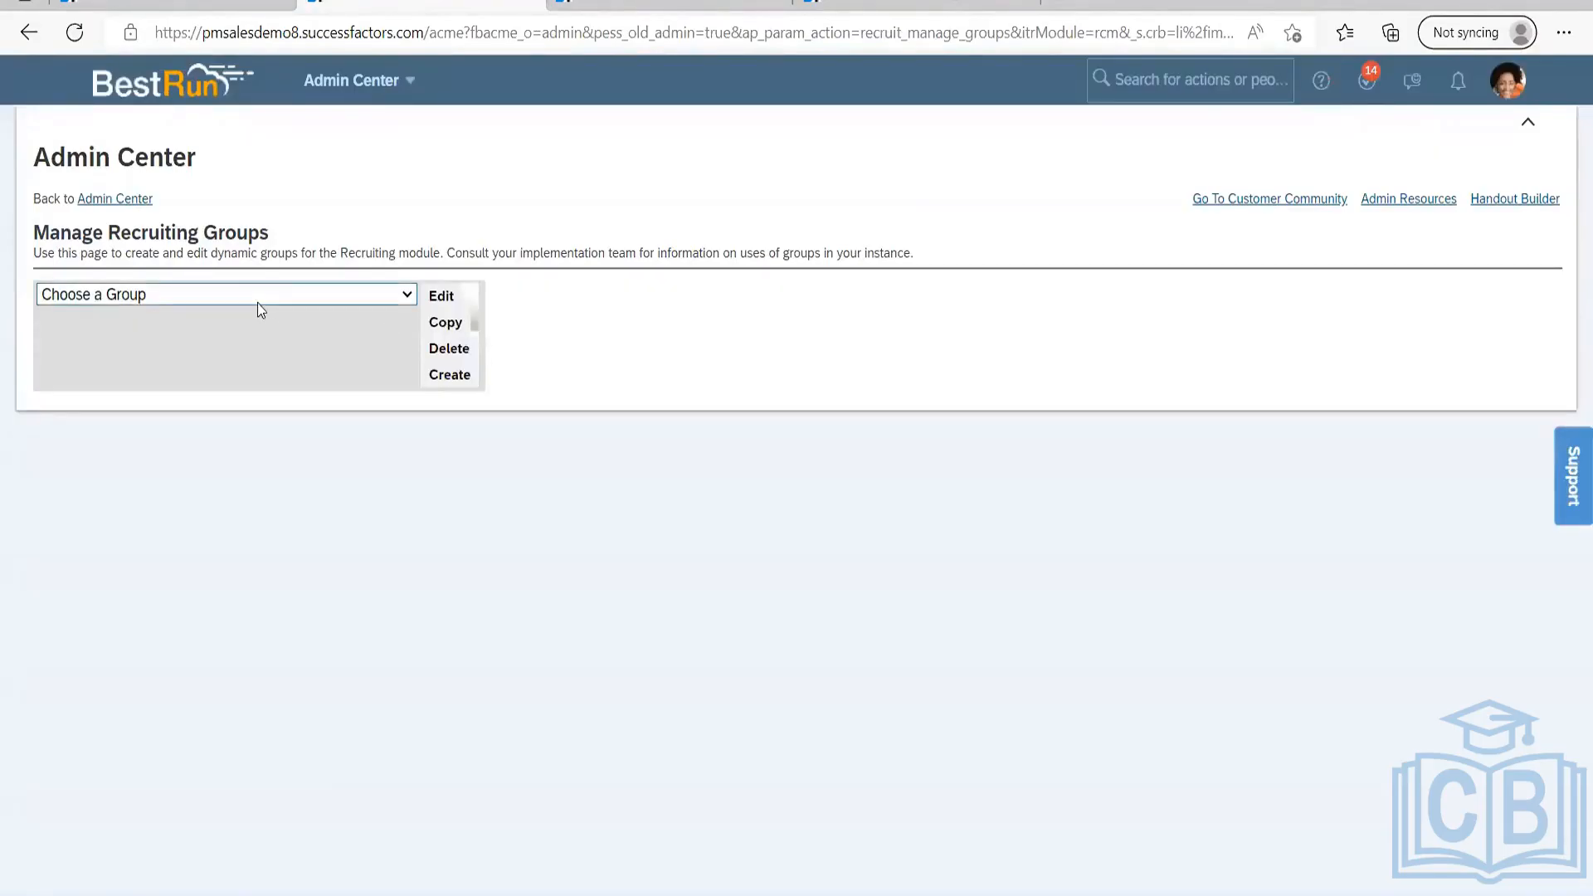
# Review the definition of the "Recruiters - DO NOT CHANGE NAME" group, cancel out of it, and show the list of groups again.
pyautogui.click(244, 295)
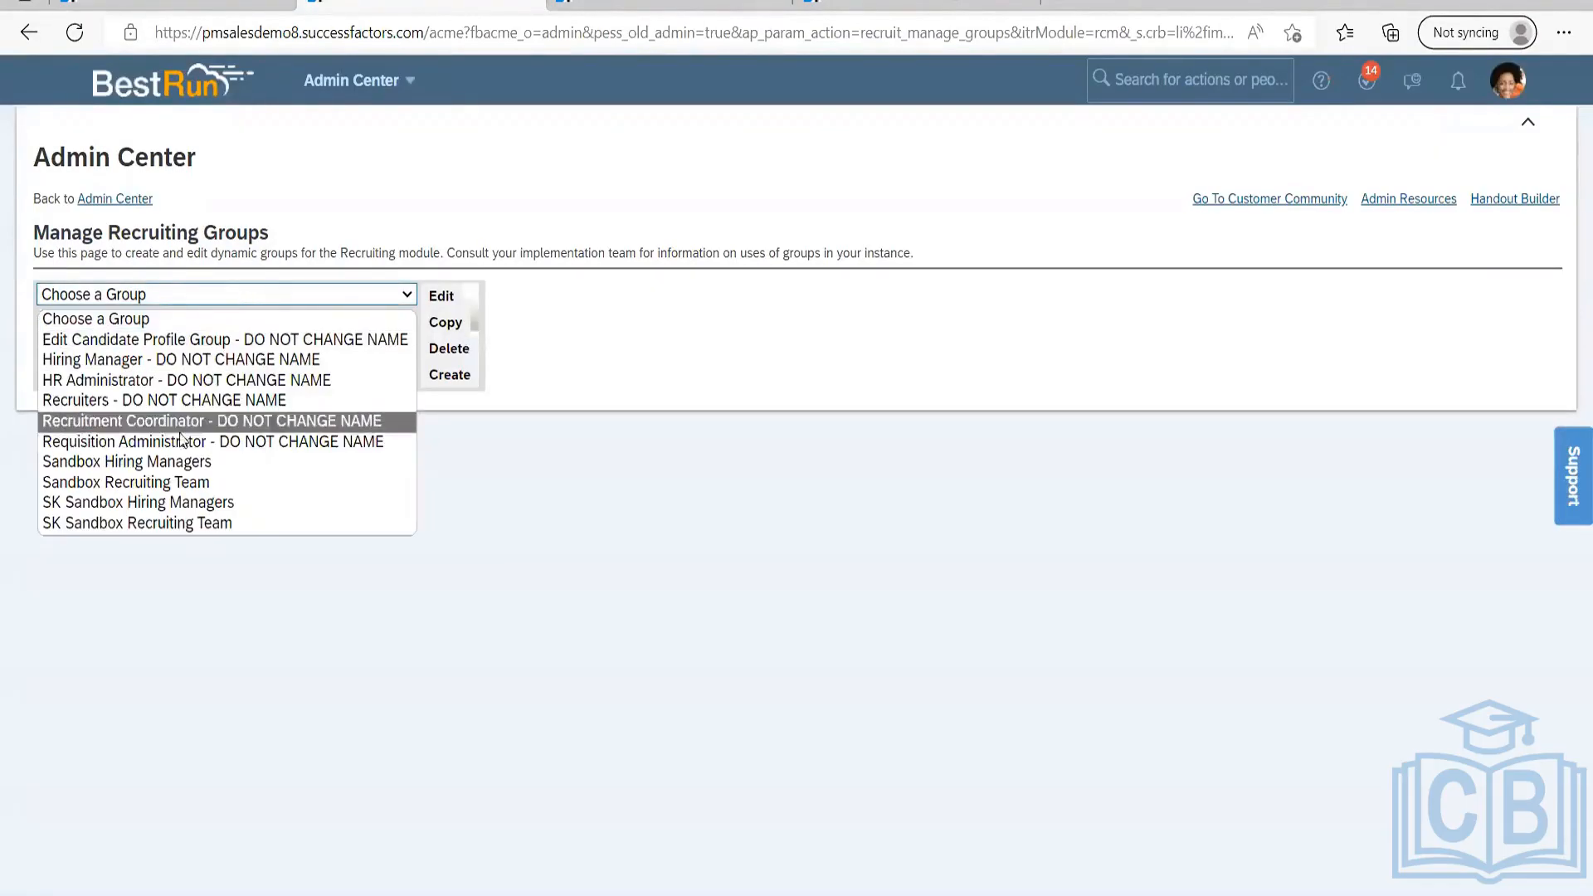
pyautogui.click(86, 401)
pyautogui.click(442, 299)
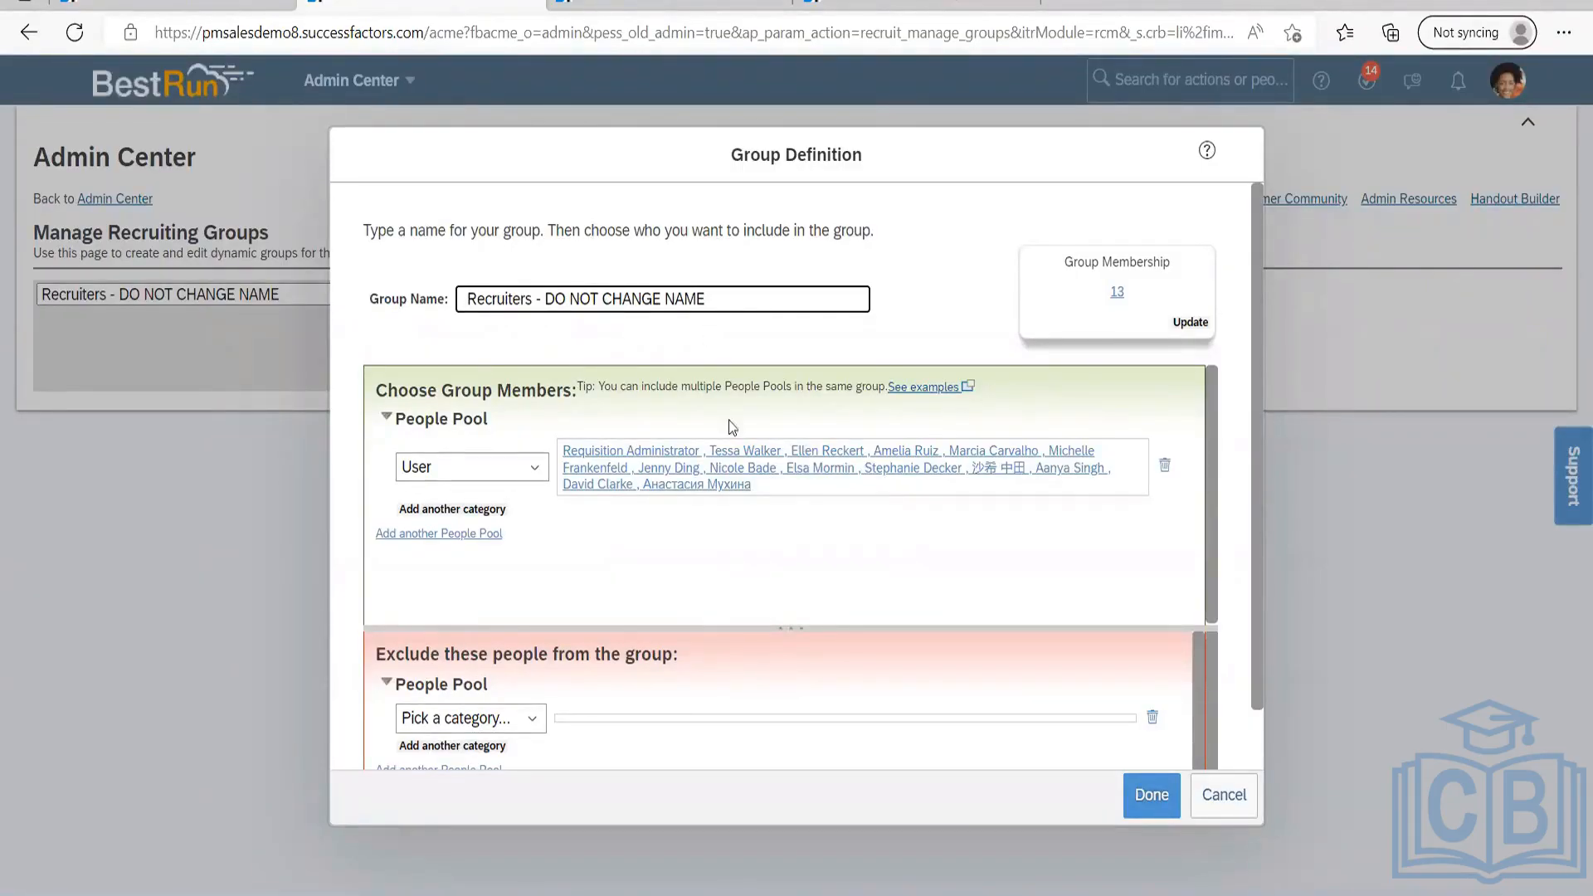
pyautogui.click(1223, 794)
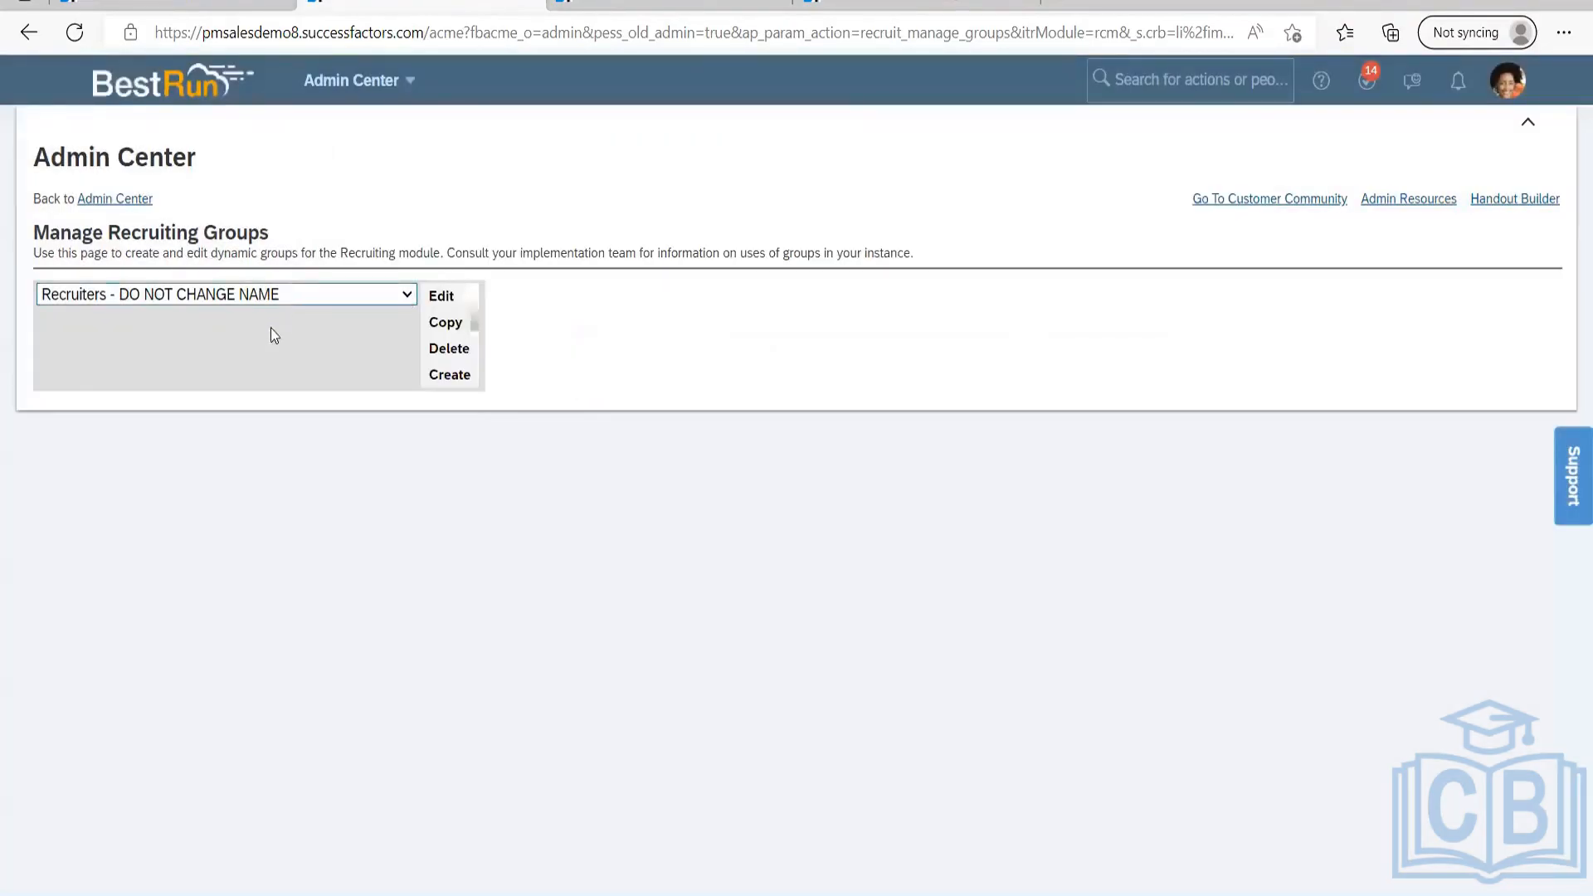
pyautogui.click(271, 300)
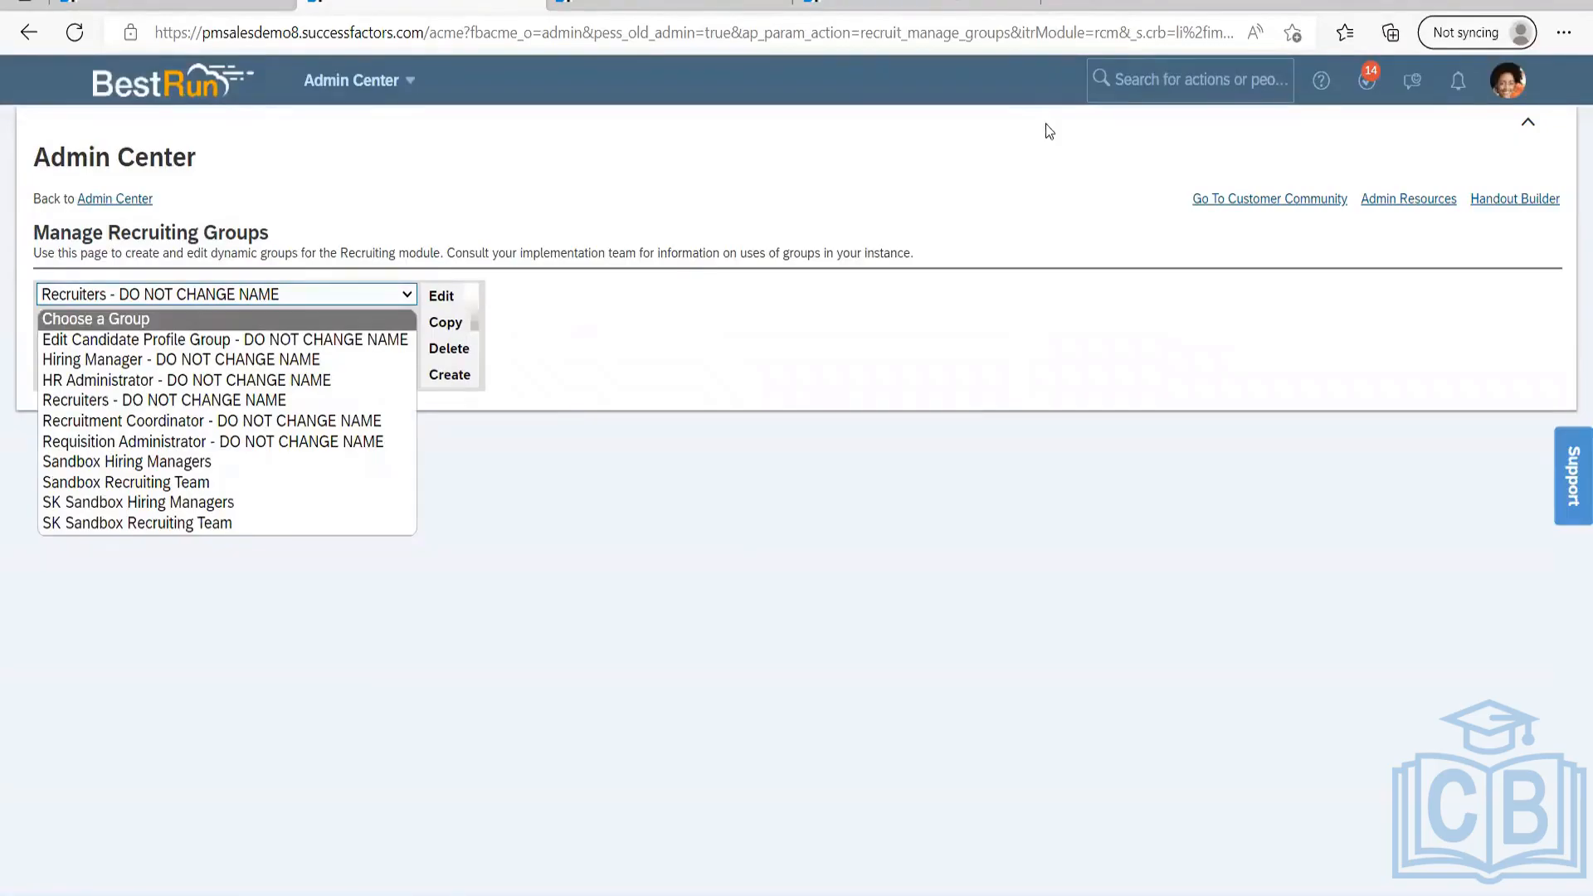
# Review the definition of the "Requisition Administrator - DO NOT CHANGE NAME" recruiting group and leave it without changes.
pyautogui.click(479, 470)
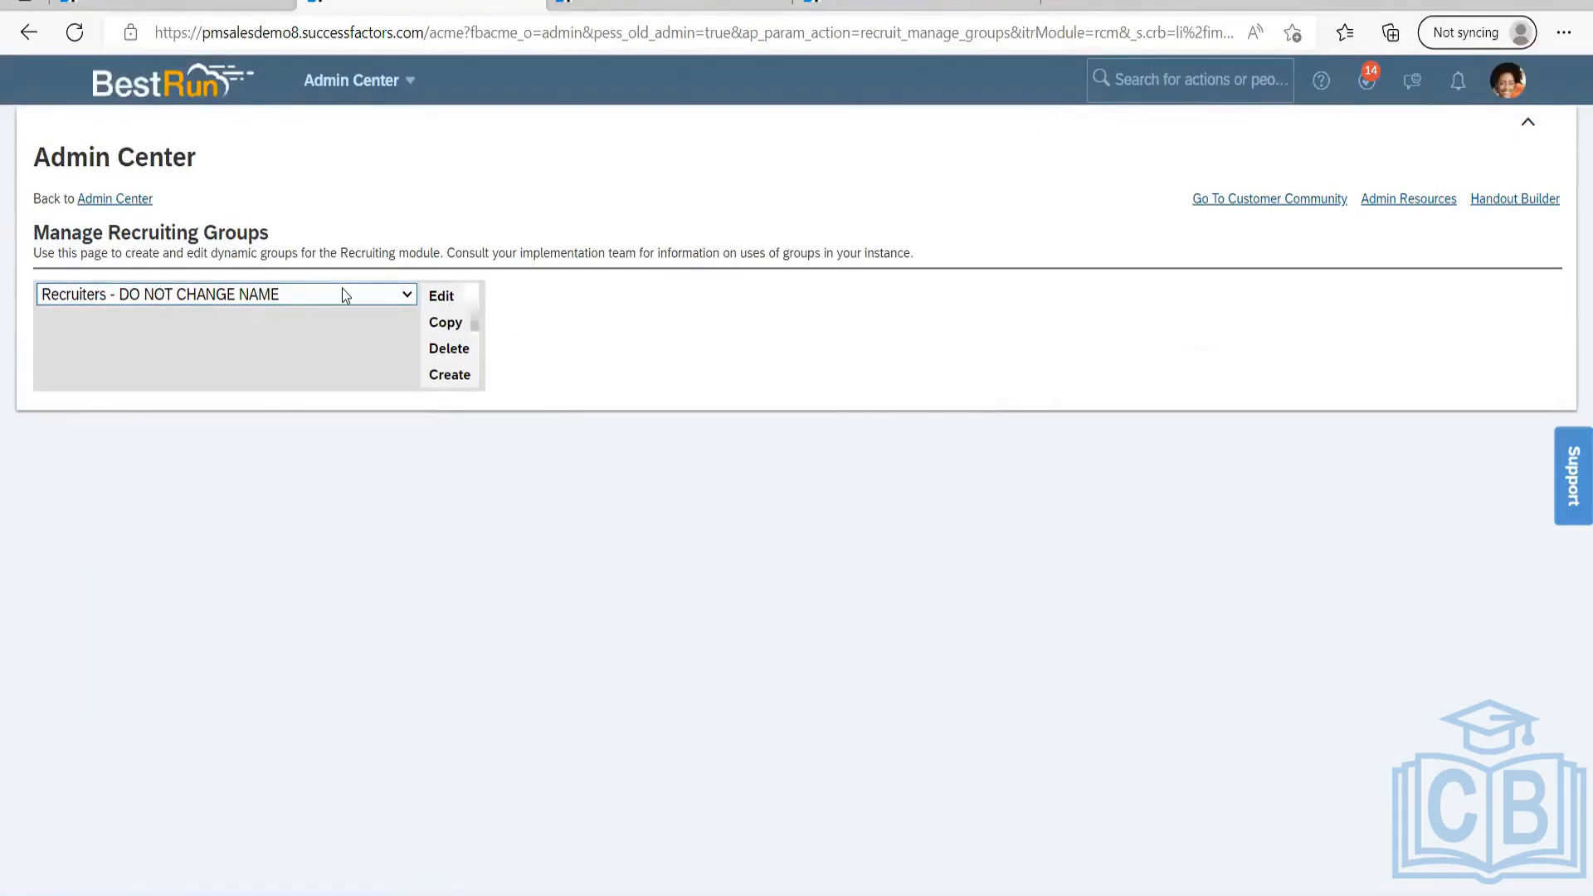
pyautogui.click(342, 292)
pyautogui.click(144, 443)
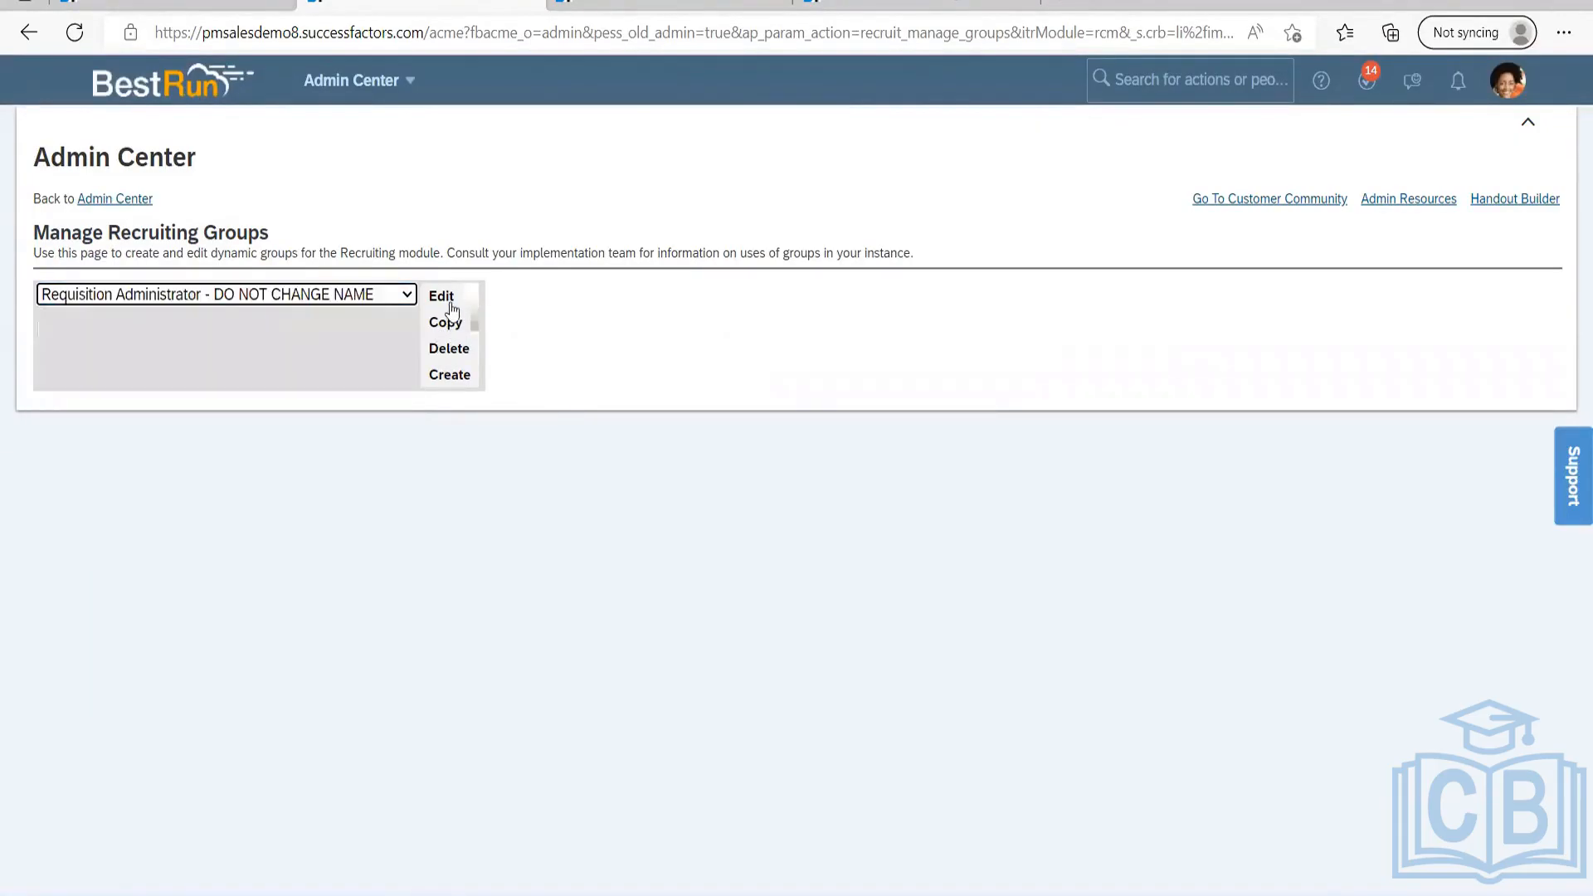
pyautogui.click(441, 295)
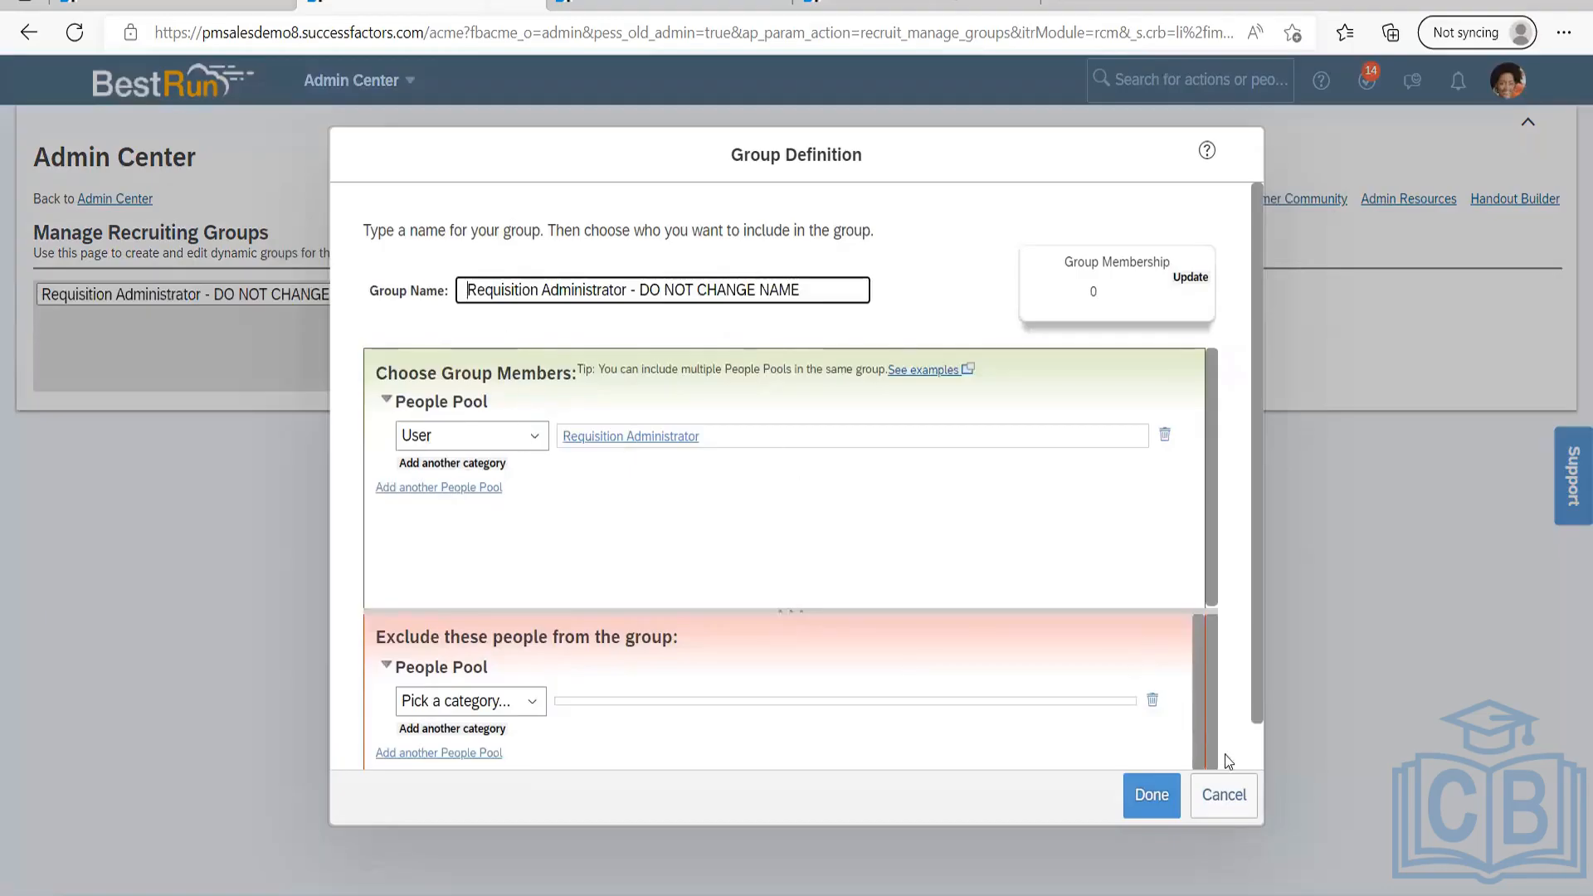
pyautogui.click(1224, 791)
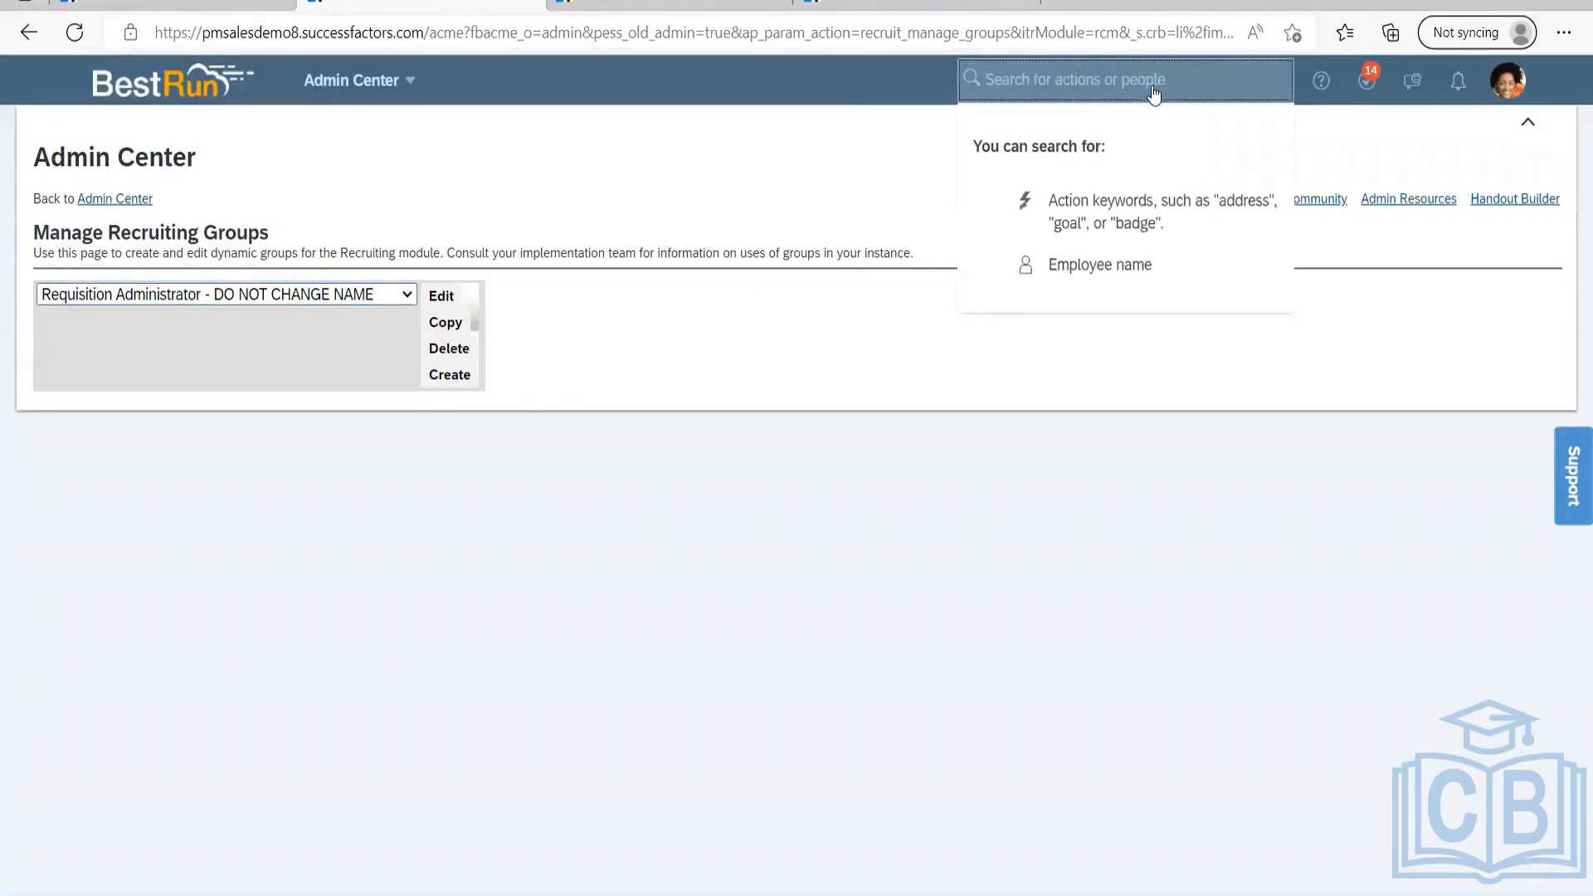
# Search the available actions for "recruiting team" and open Manage Recruiting Team Settings.
pyautogui.write('recruit')
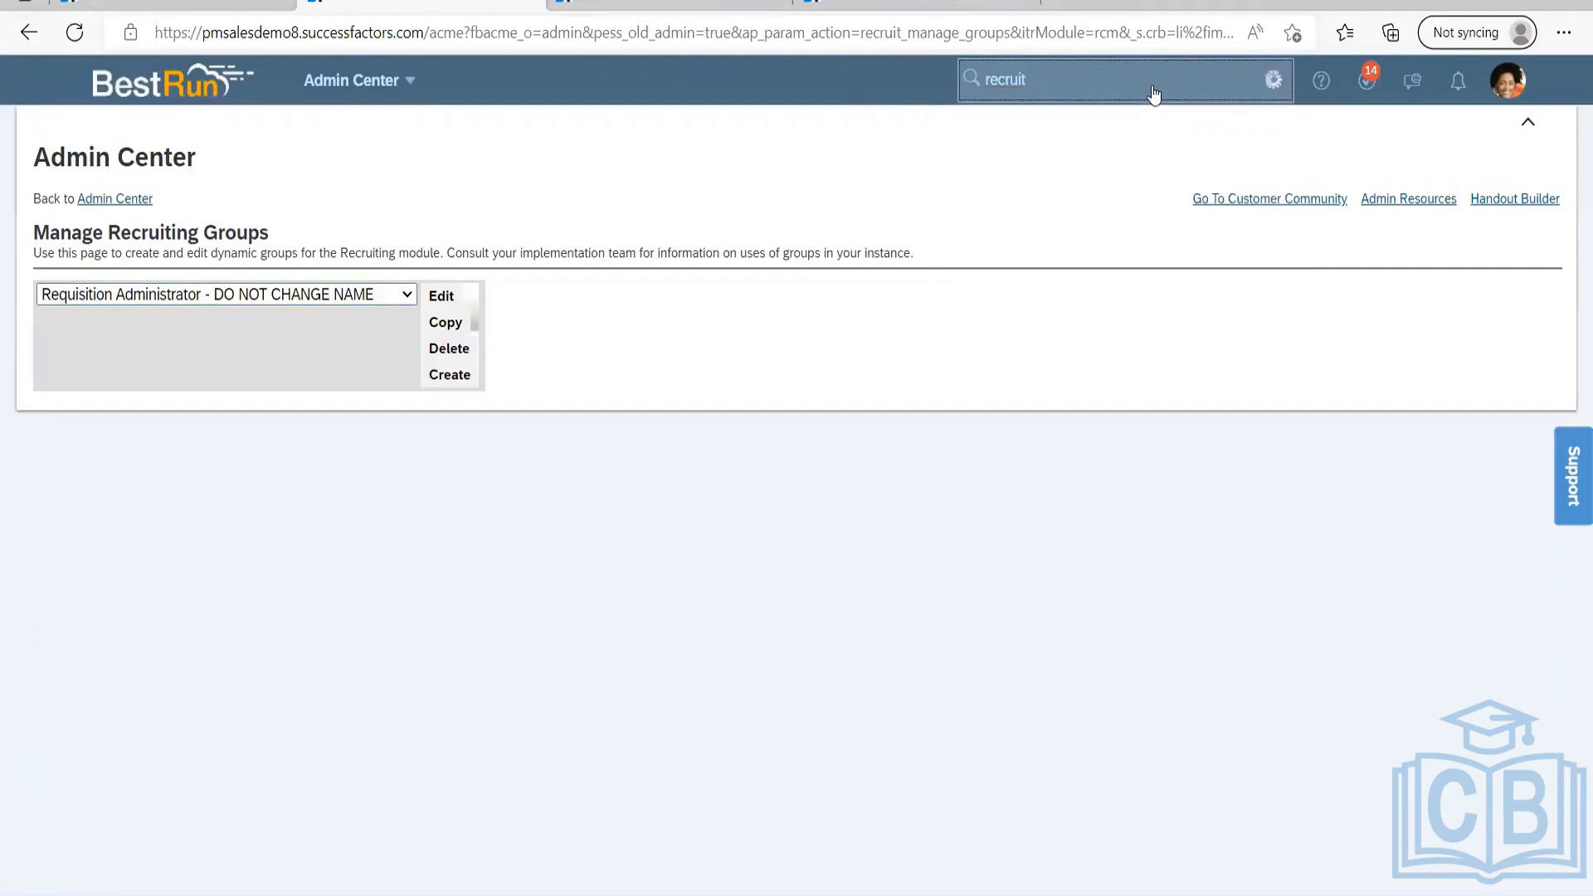
pyautogui.write('ing team')
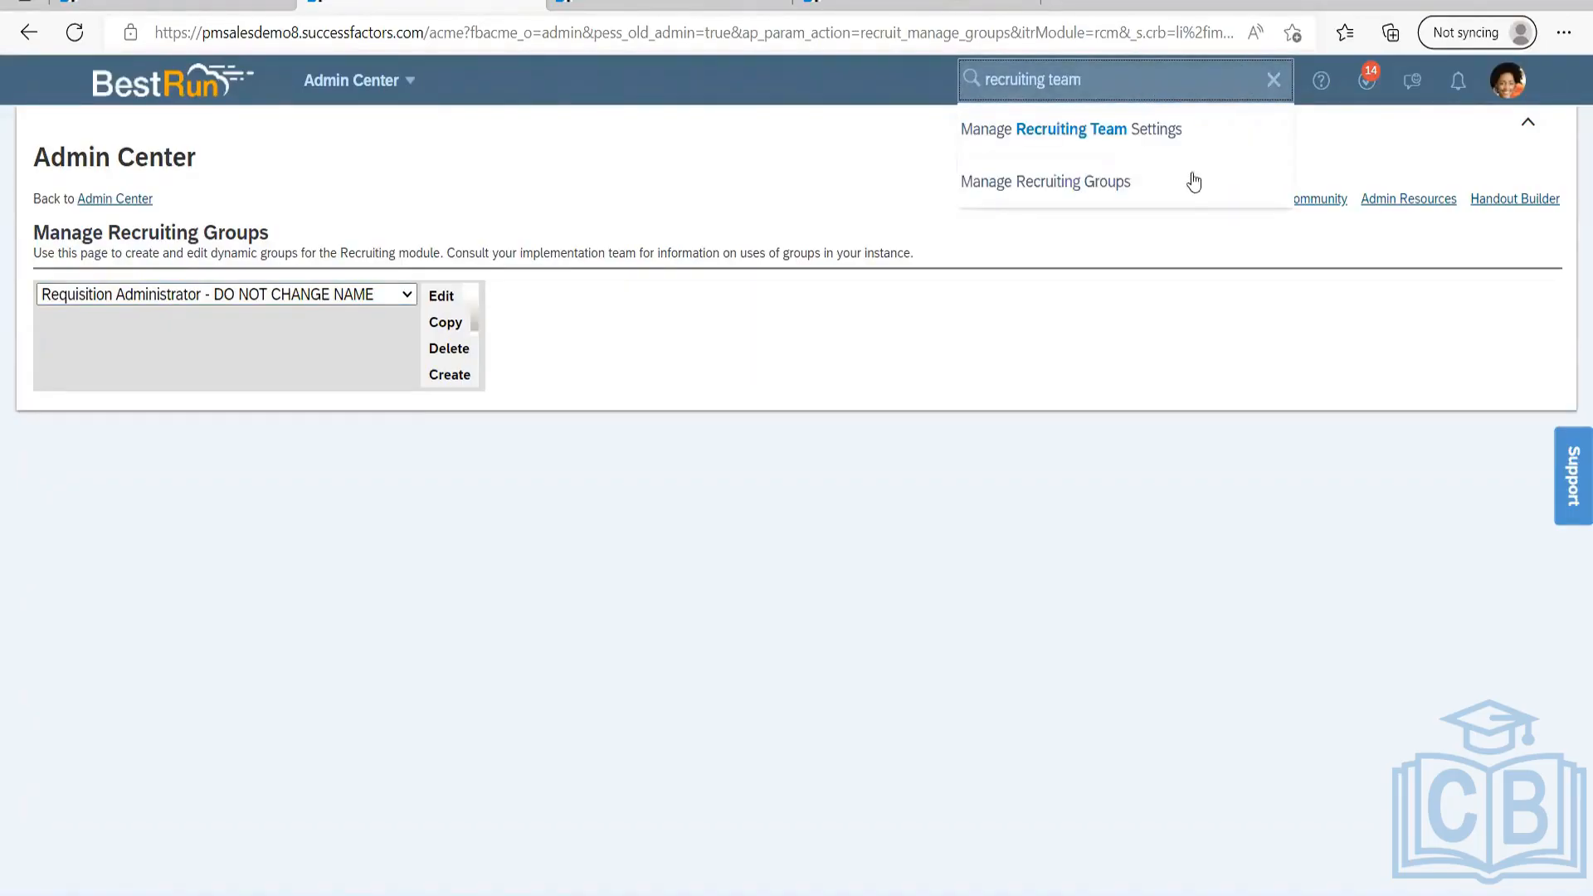
pyautogui.click(1094, 130)
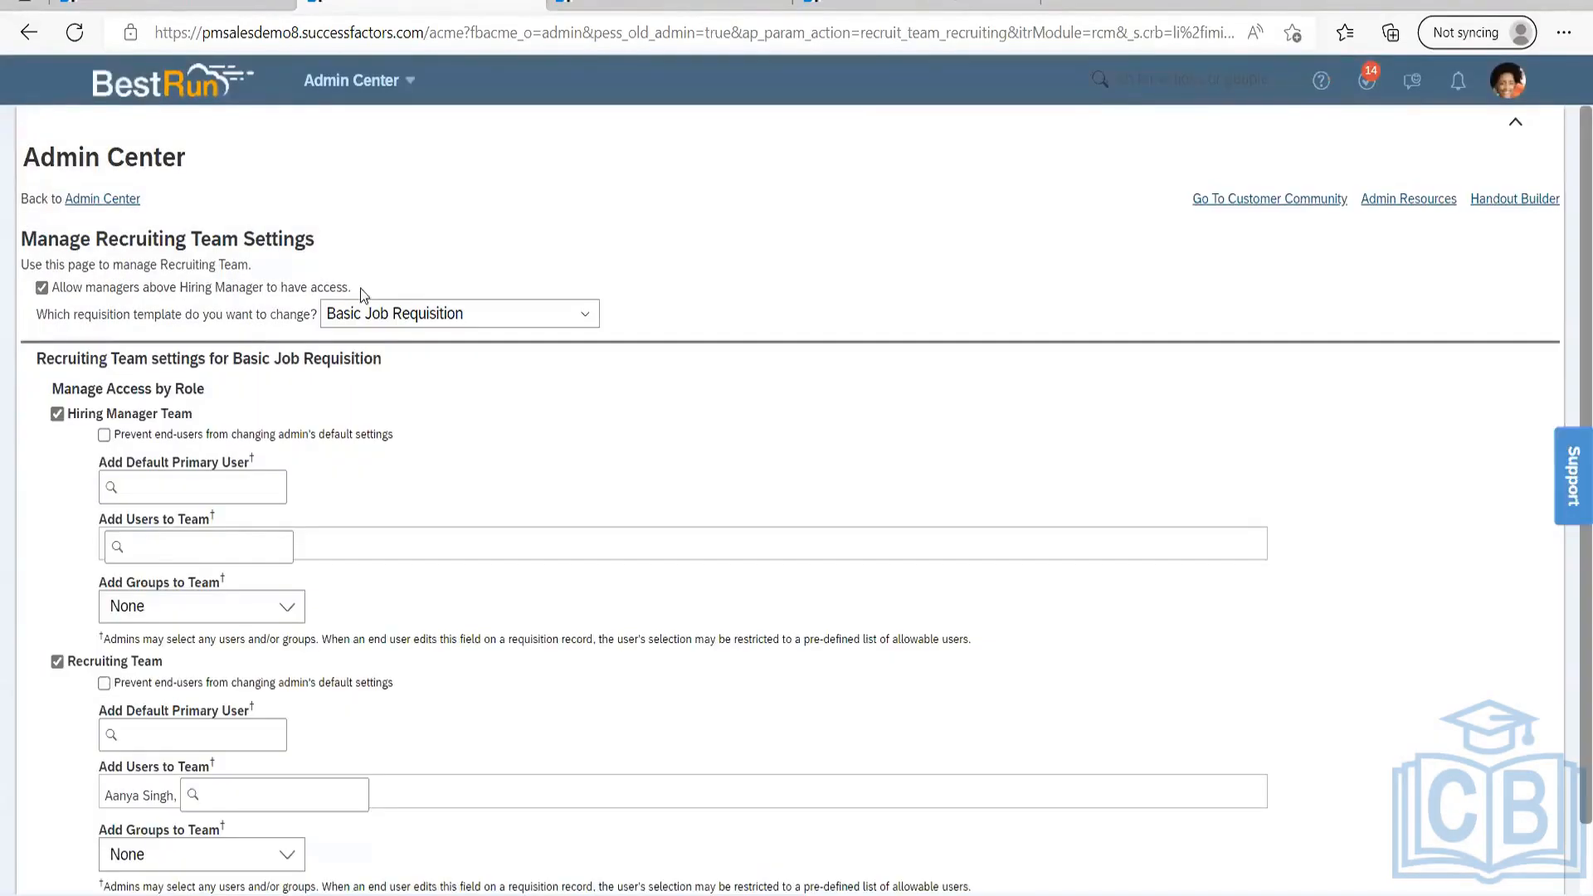
# Select the Simple Job Requisition template and enable access for its Recruiting Team role.
pyautogui.click(414, 315)
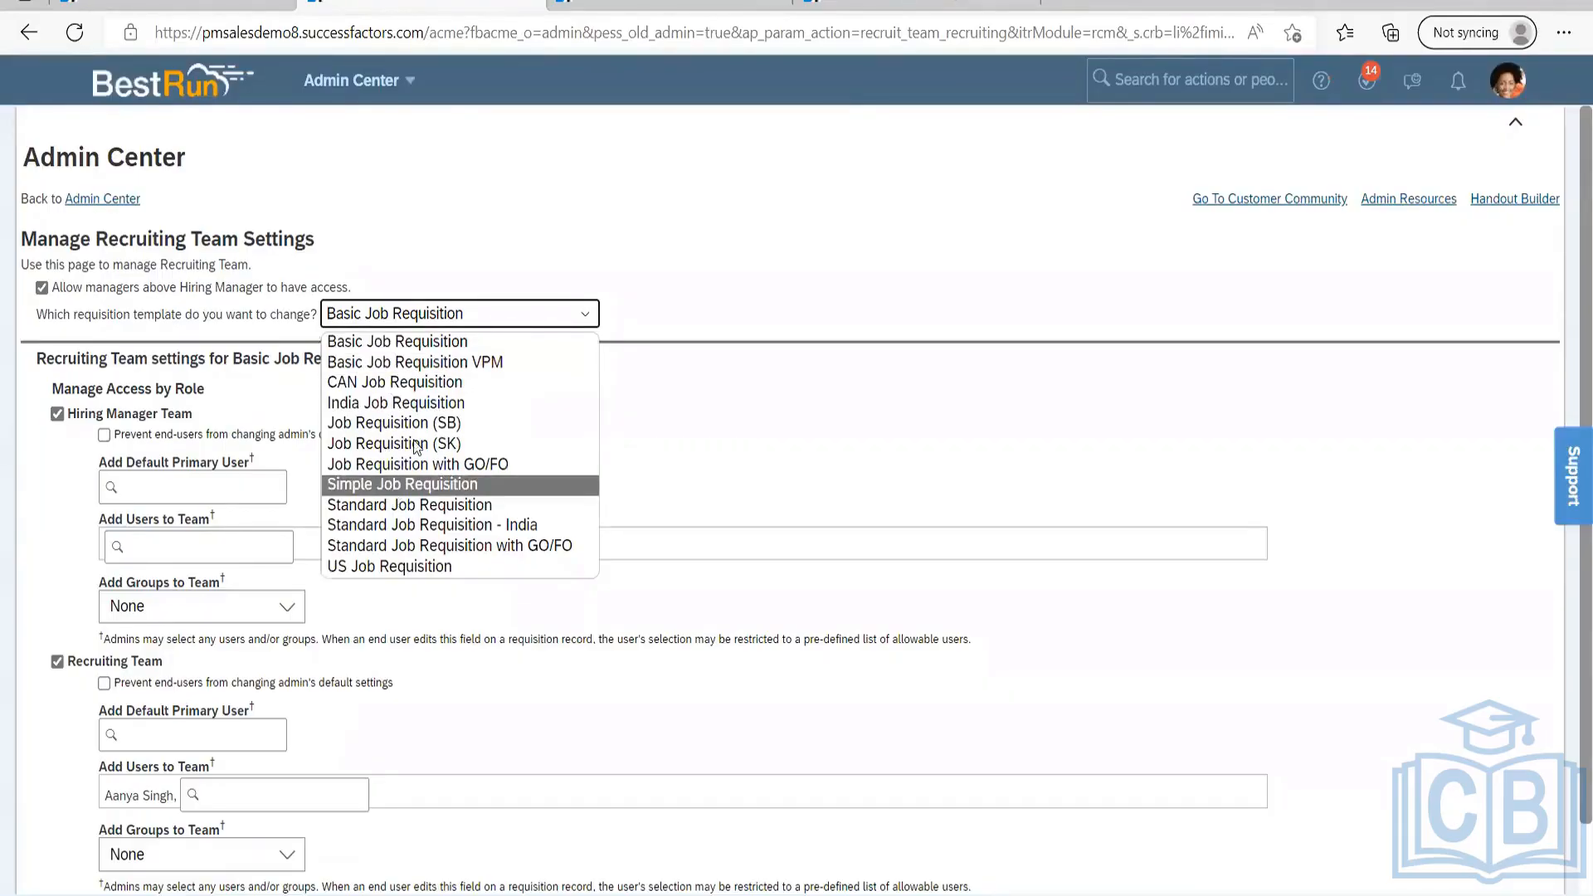
pyautogui.click(395, 488)
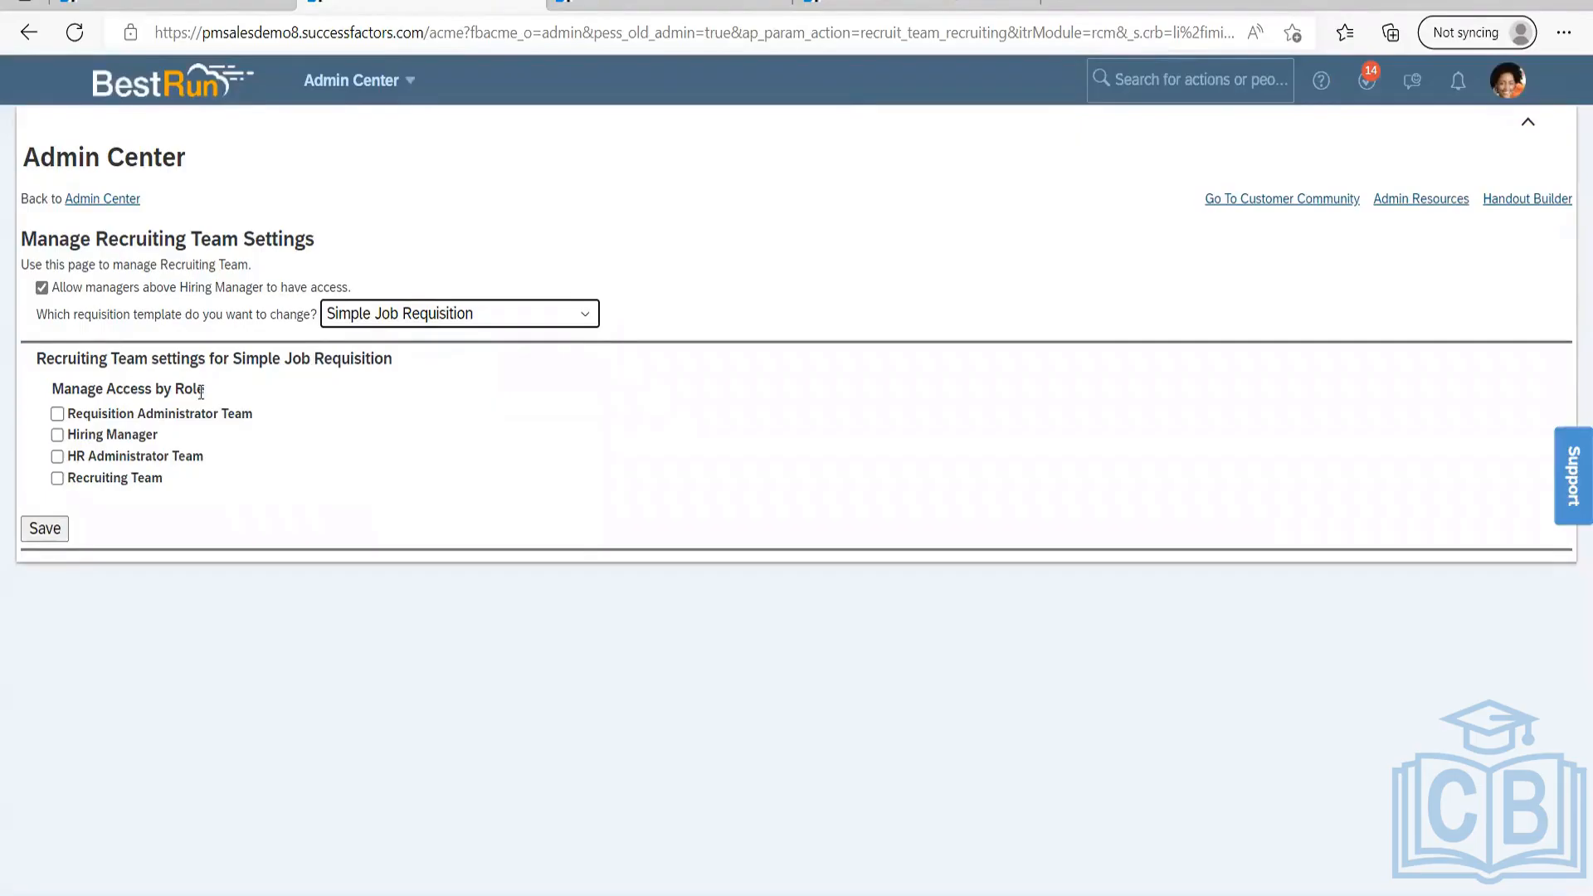
pyautogui.click(58, 478)
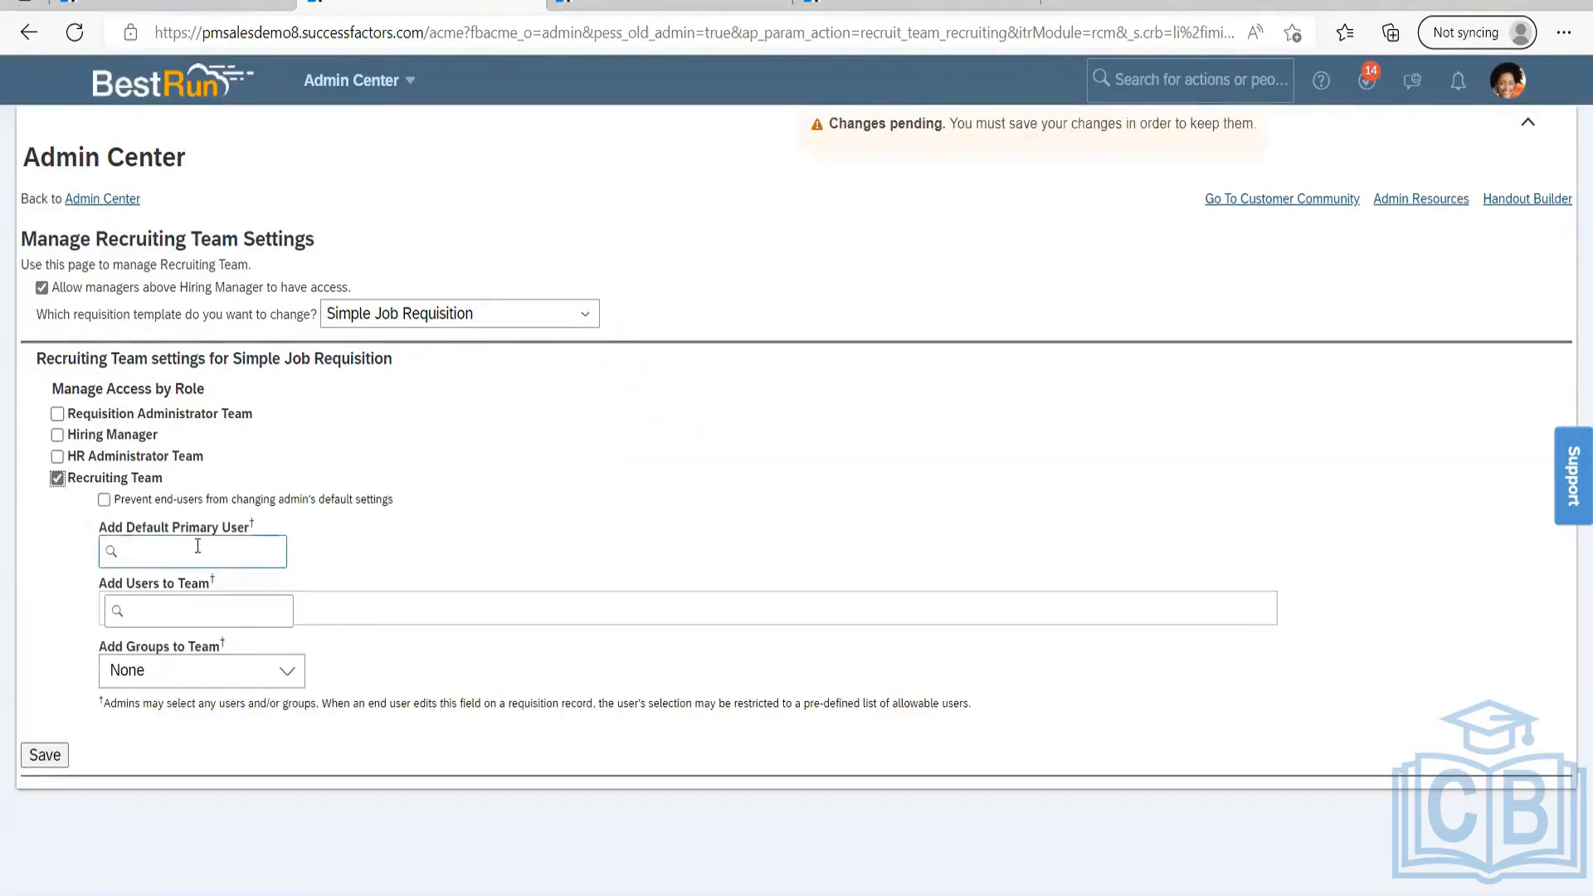
# Examine the Recruiting Team's default primary user, team users and groups fields, and the list of requisition templates.
pyautogui.click(198, 546)
pyautogui.click(171, 603)
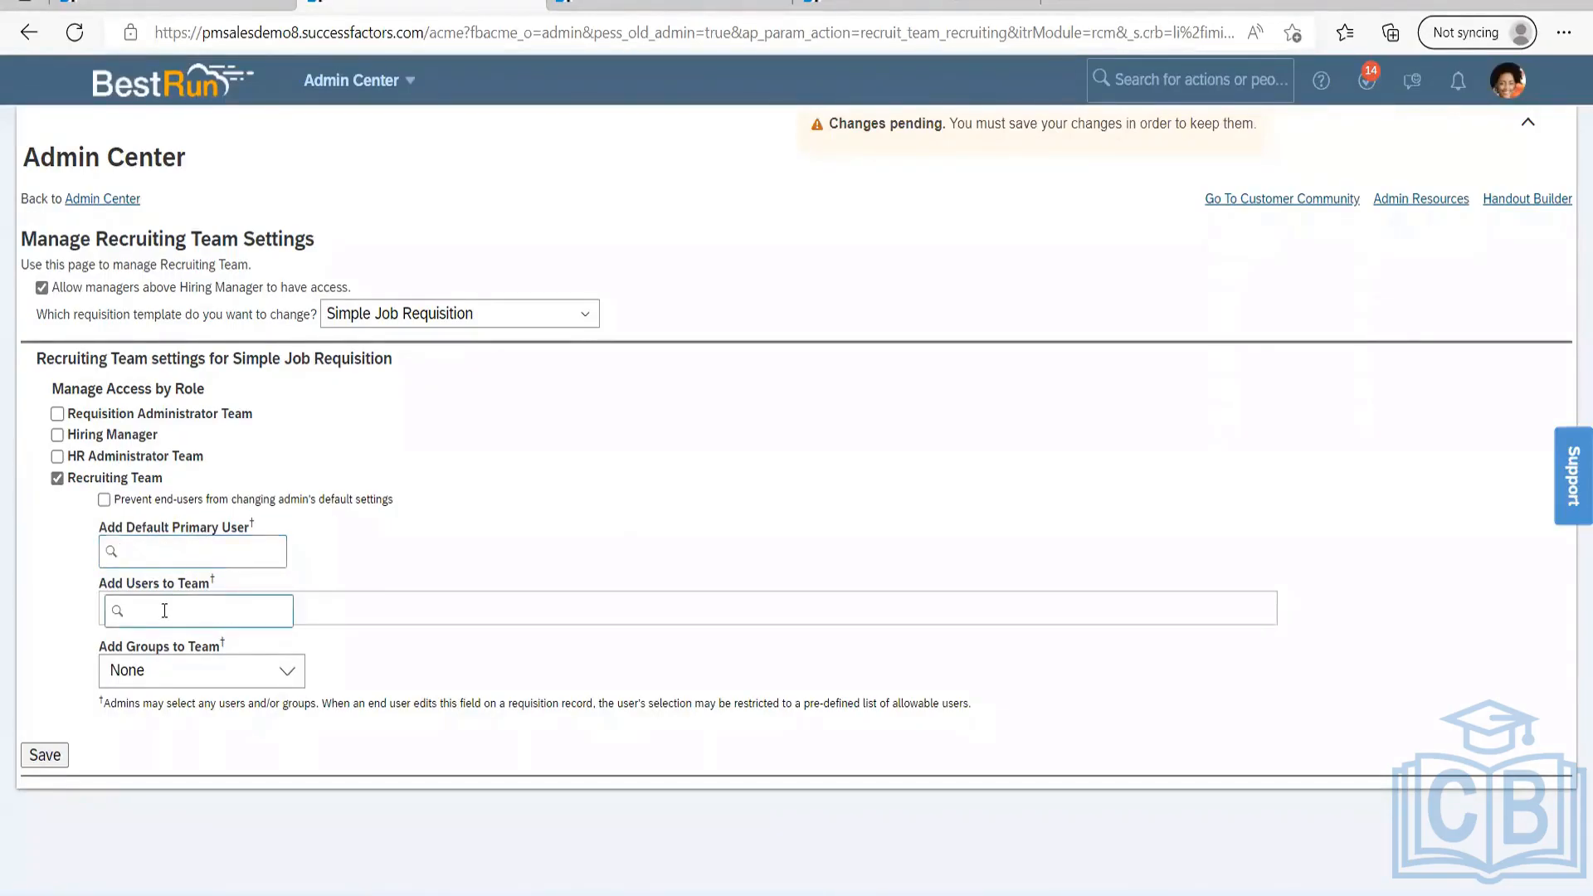
pyautogui.click(206, 670)
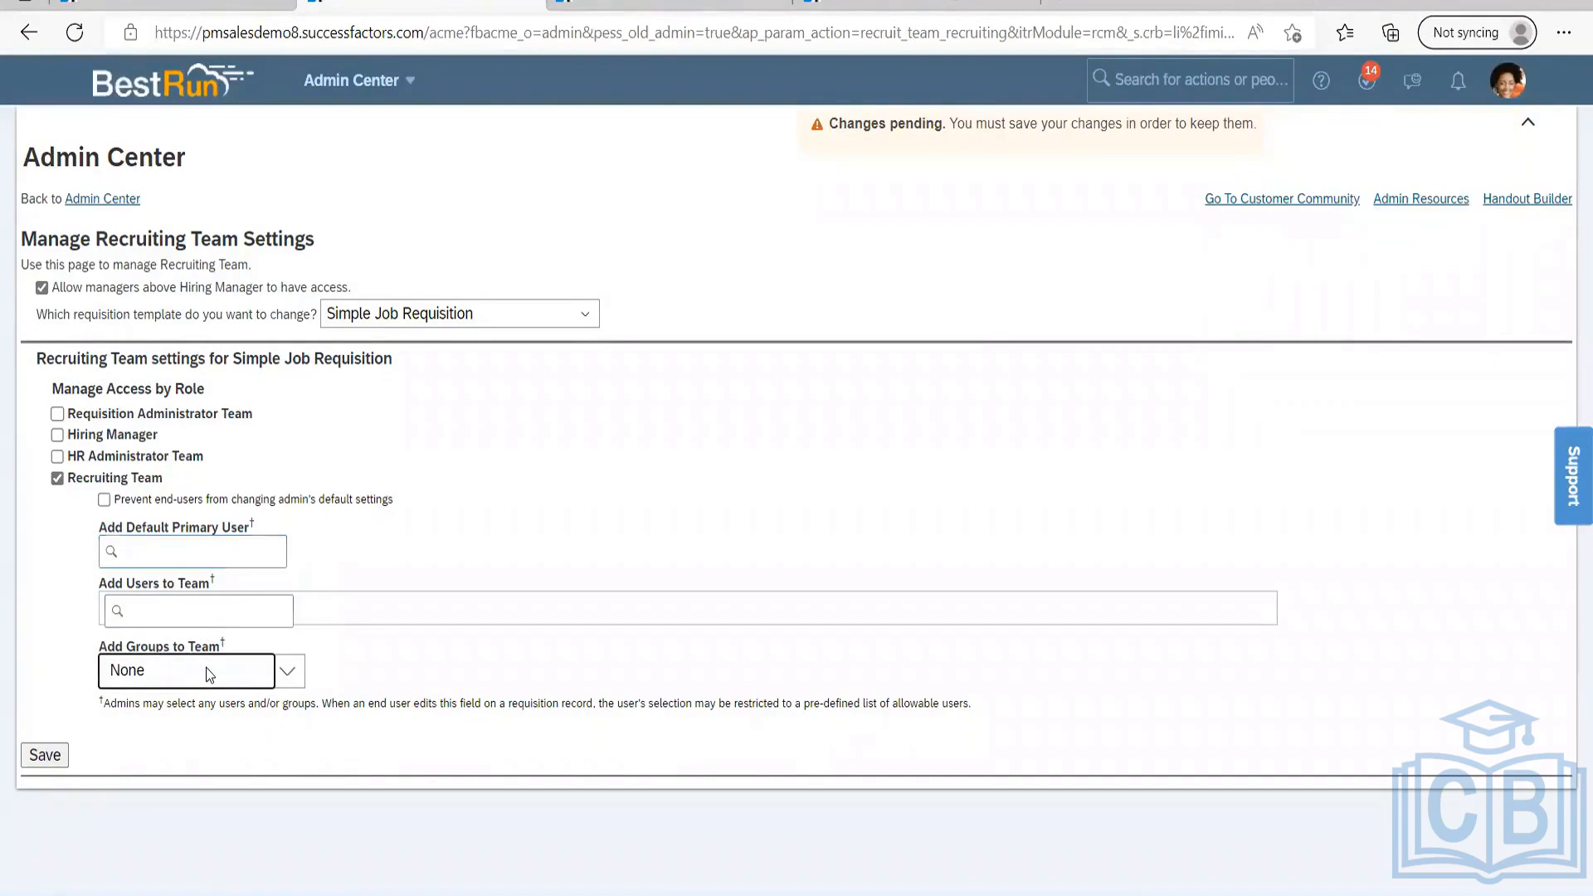
pyautogui.click(372, 664)
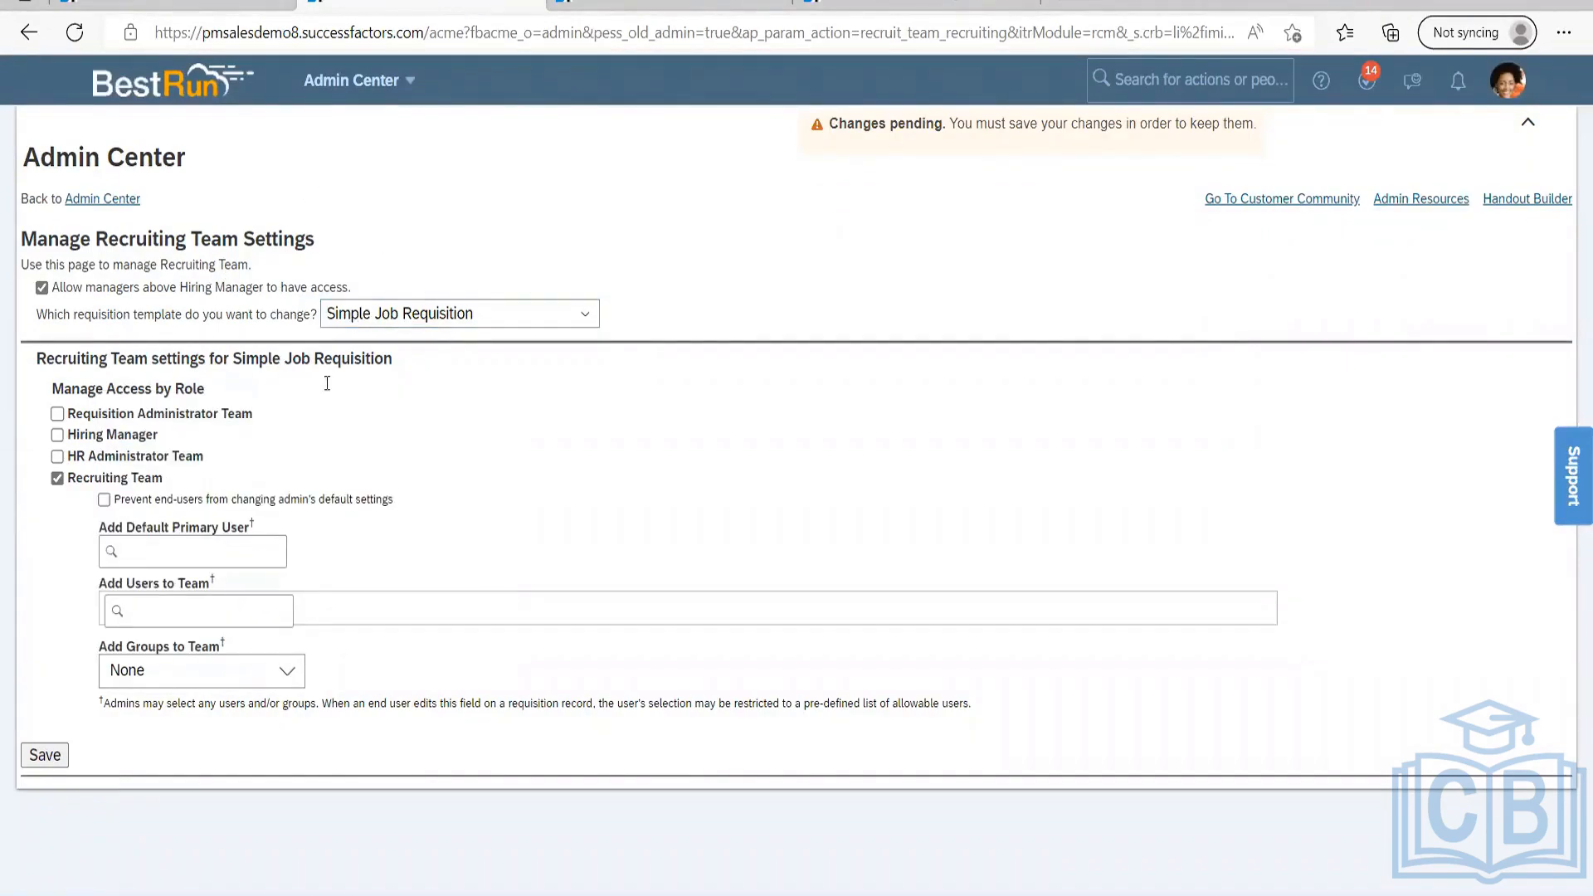
pyautogui.click(380, 314)
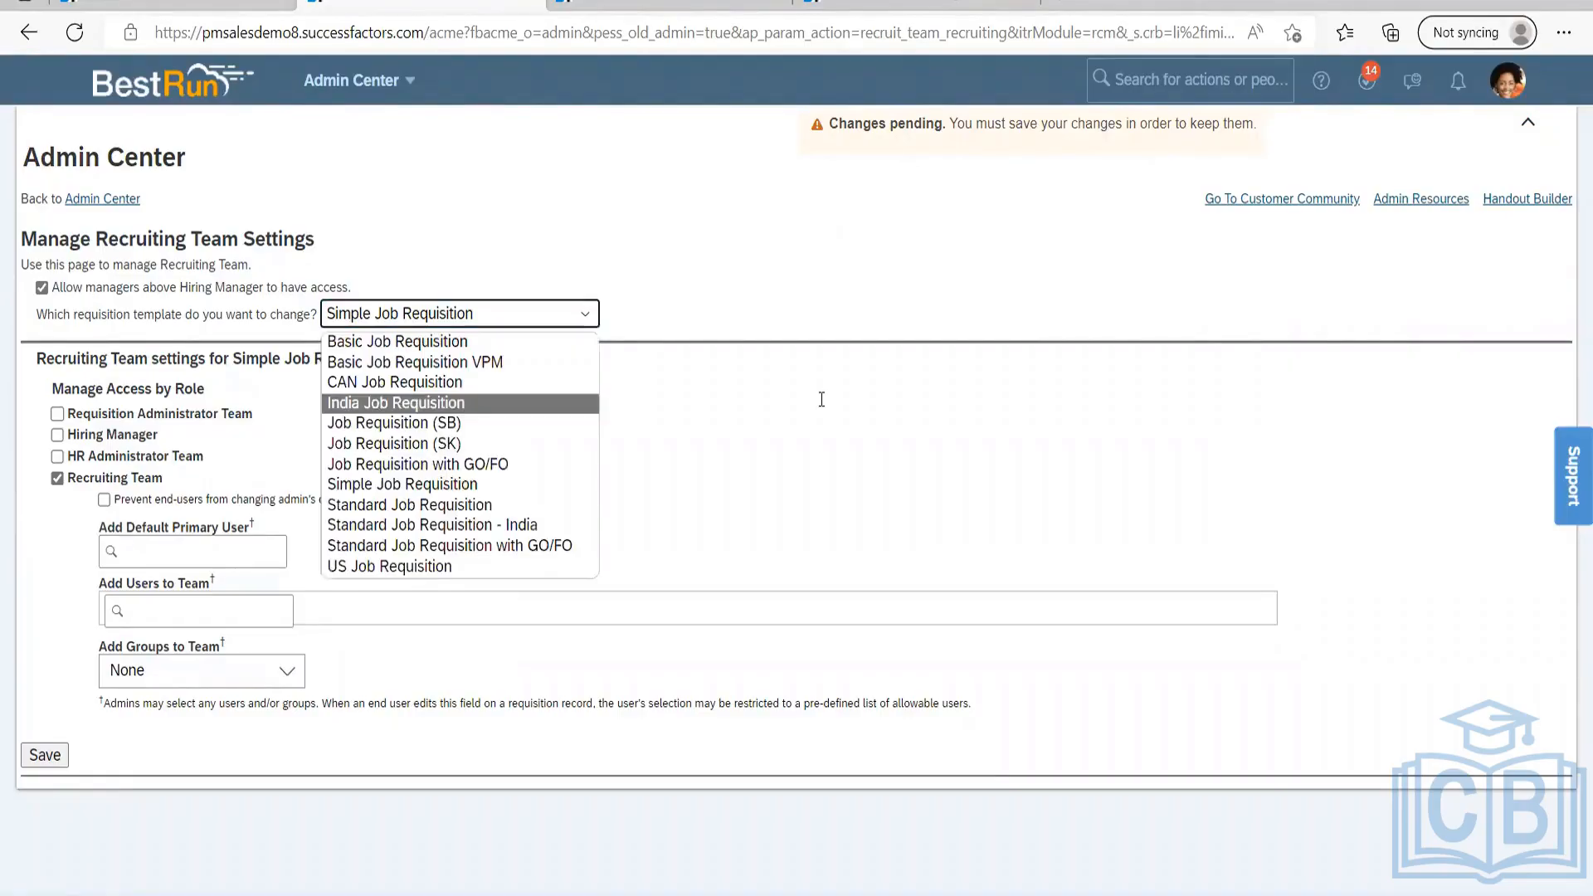
pyautogui.click(822, 399)
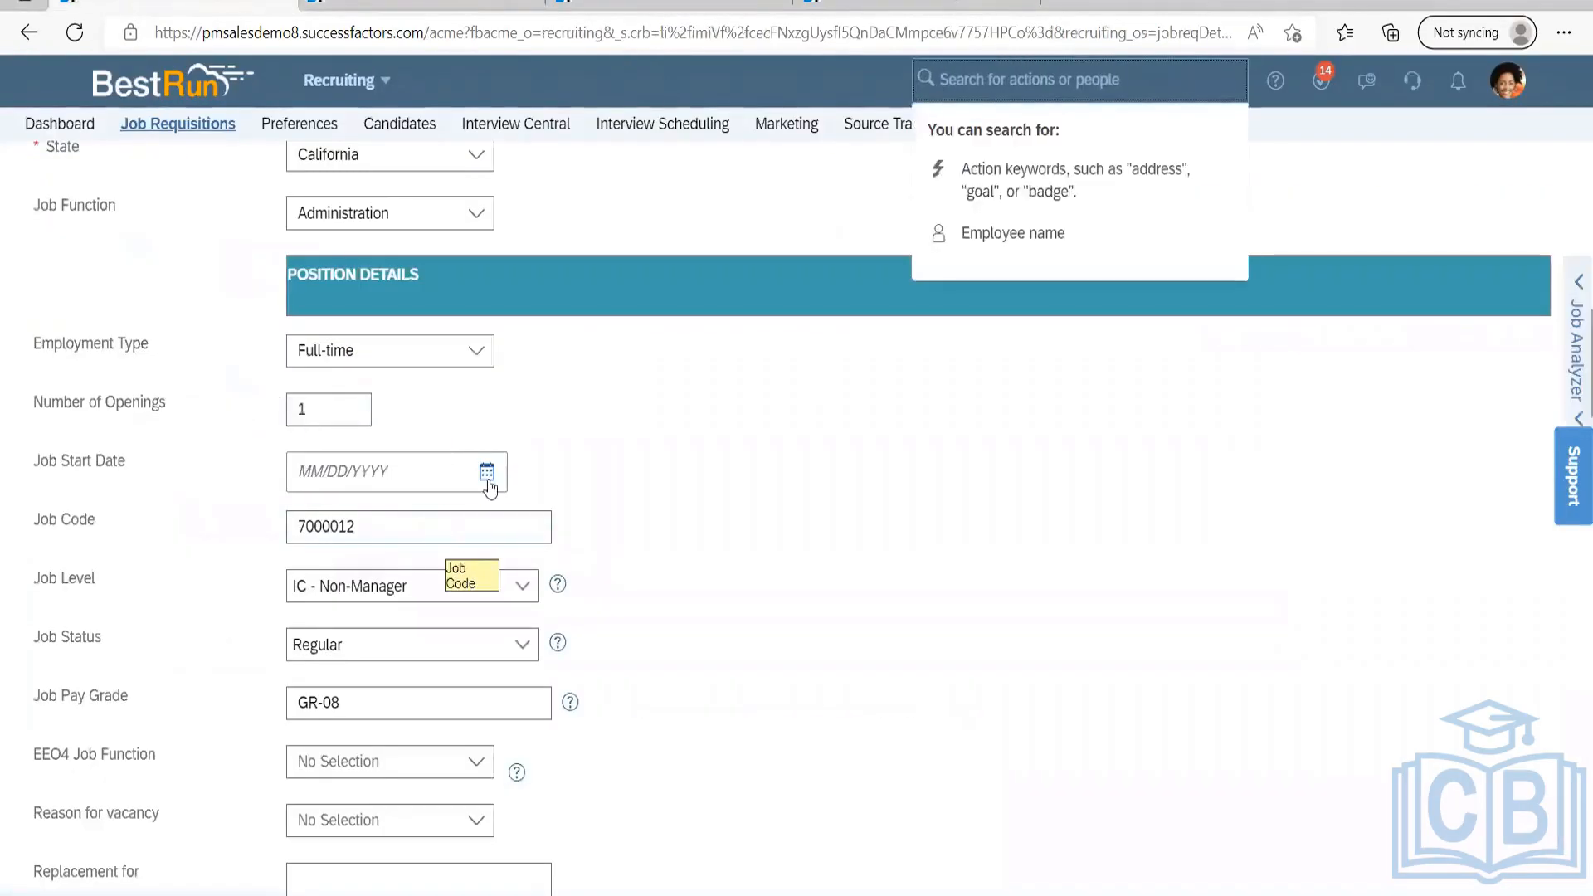
# Return to the open requisition's Recruiting Team section and remove the admin-selected user from the Recruiting Team field.
pyautogui.scroll(-5, 461, 547)
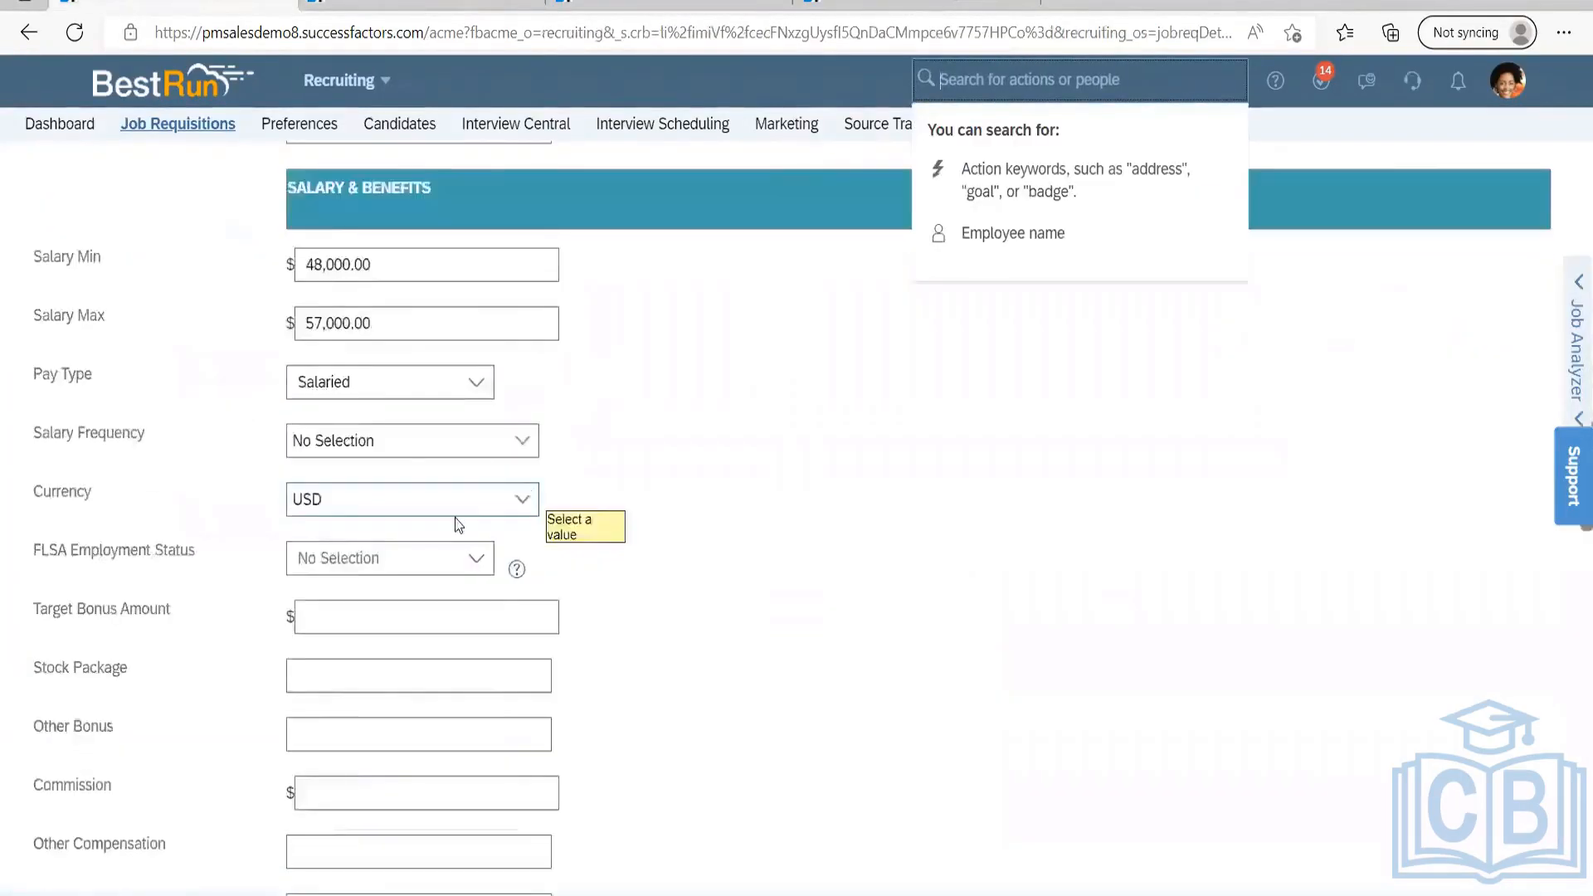
pyautogui.scroll(-13, 455, 524)
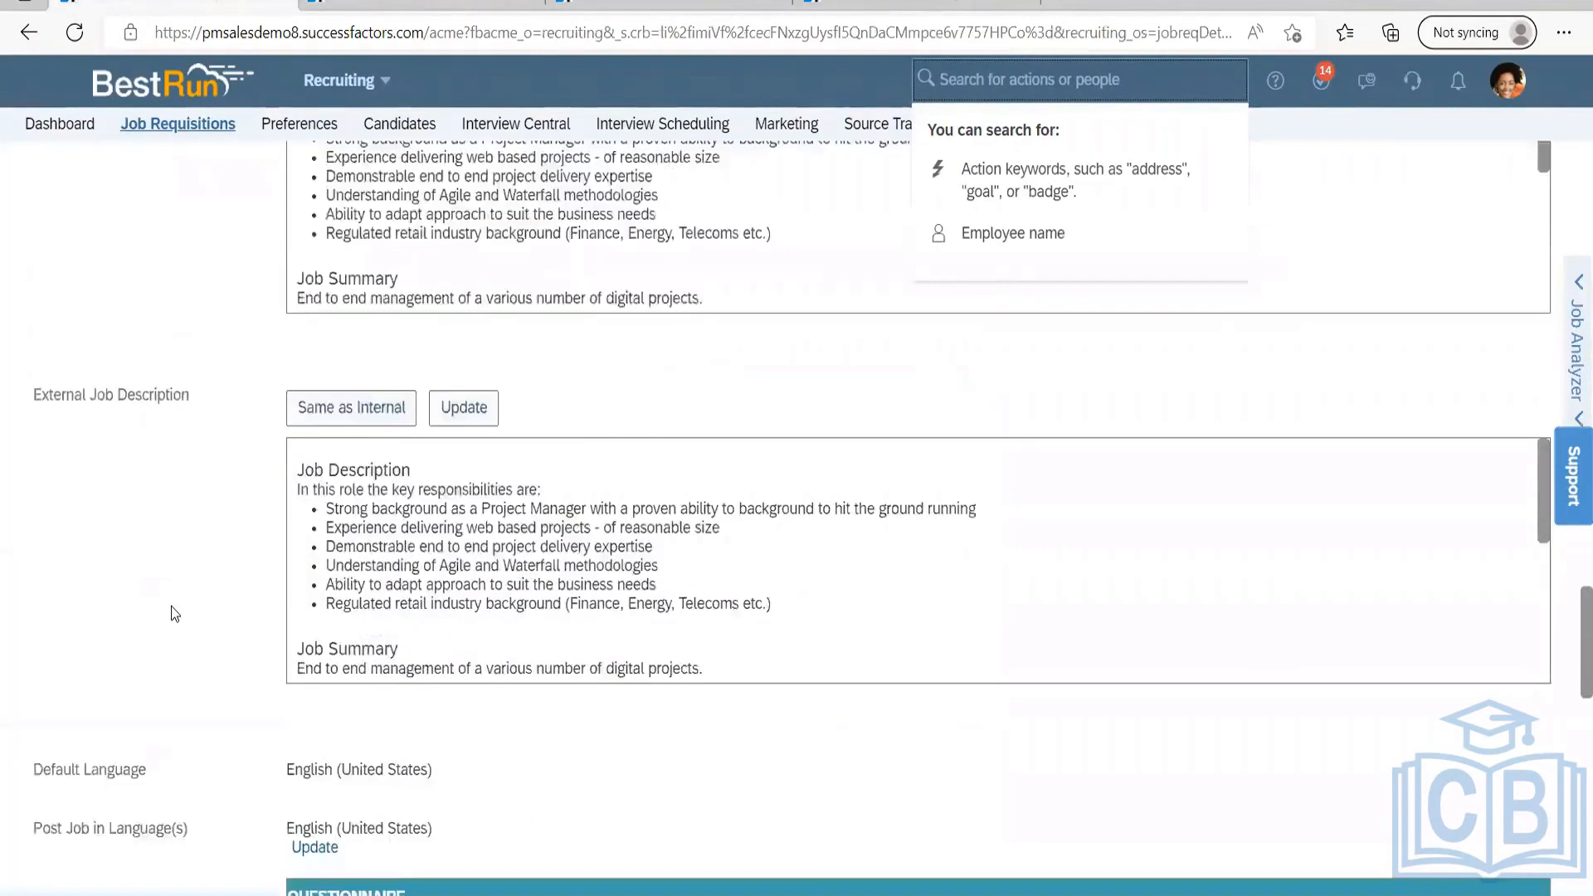
pyautogui.scroll(-8, 171, 606)
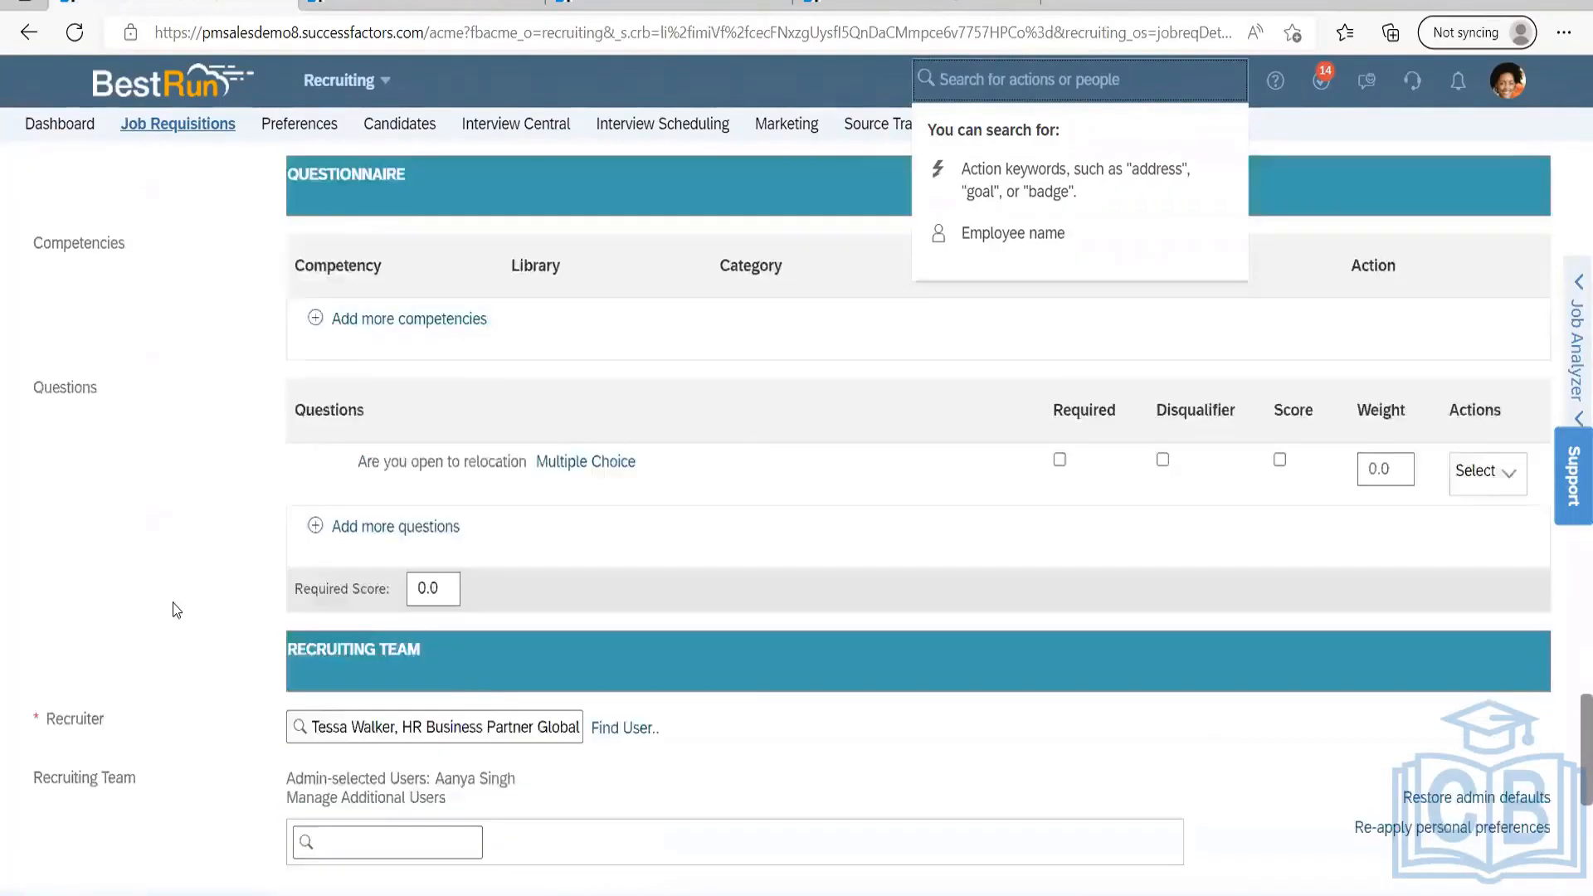
pyautogui.scroll(-5, 171, 599)
pyautogui.click(142, 309)
pyautogui.moveTo(89, 320); pyautogui.dragTo(137, 321)
pyautogui.click(493, 333)
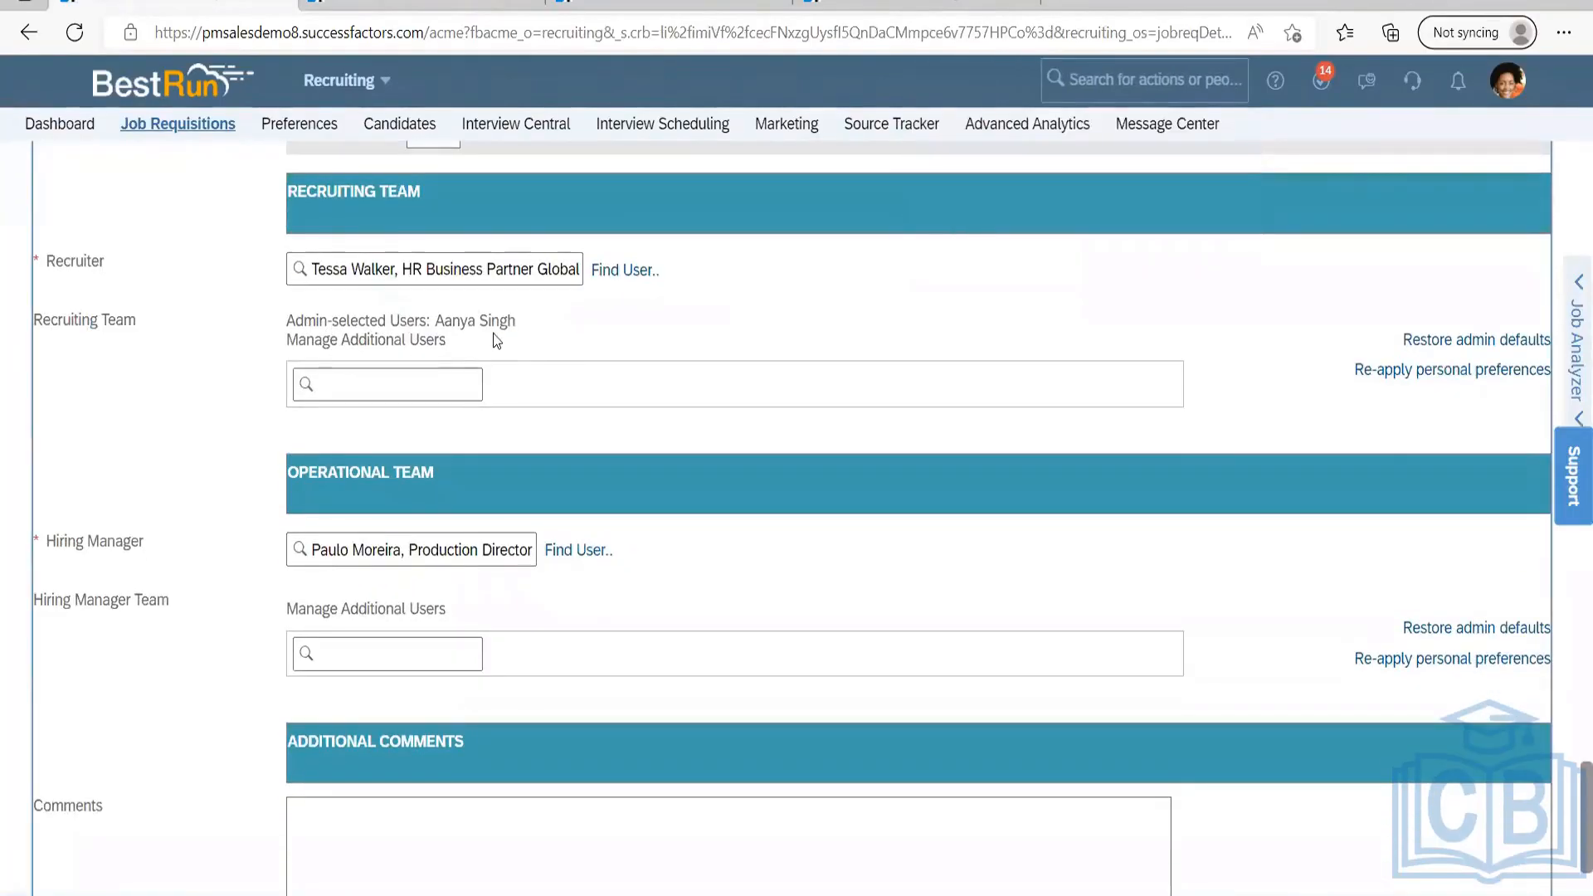
pyautogui.moveTo(496, 340); pyautogui.dragTo(527, 324)
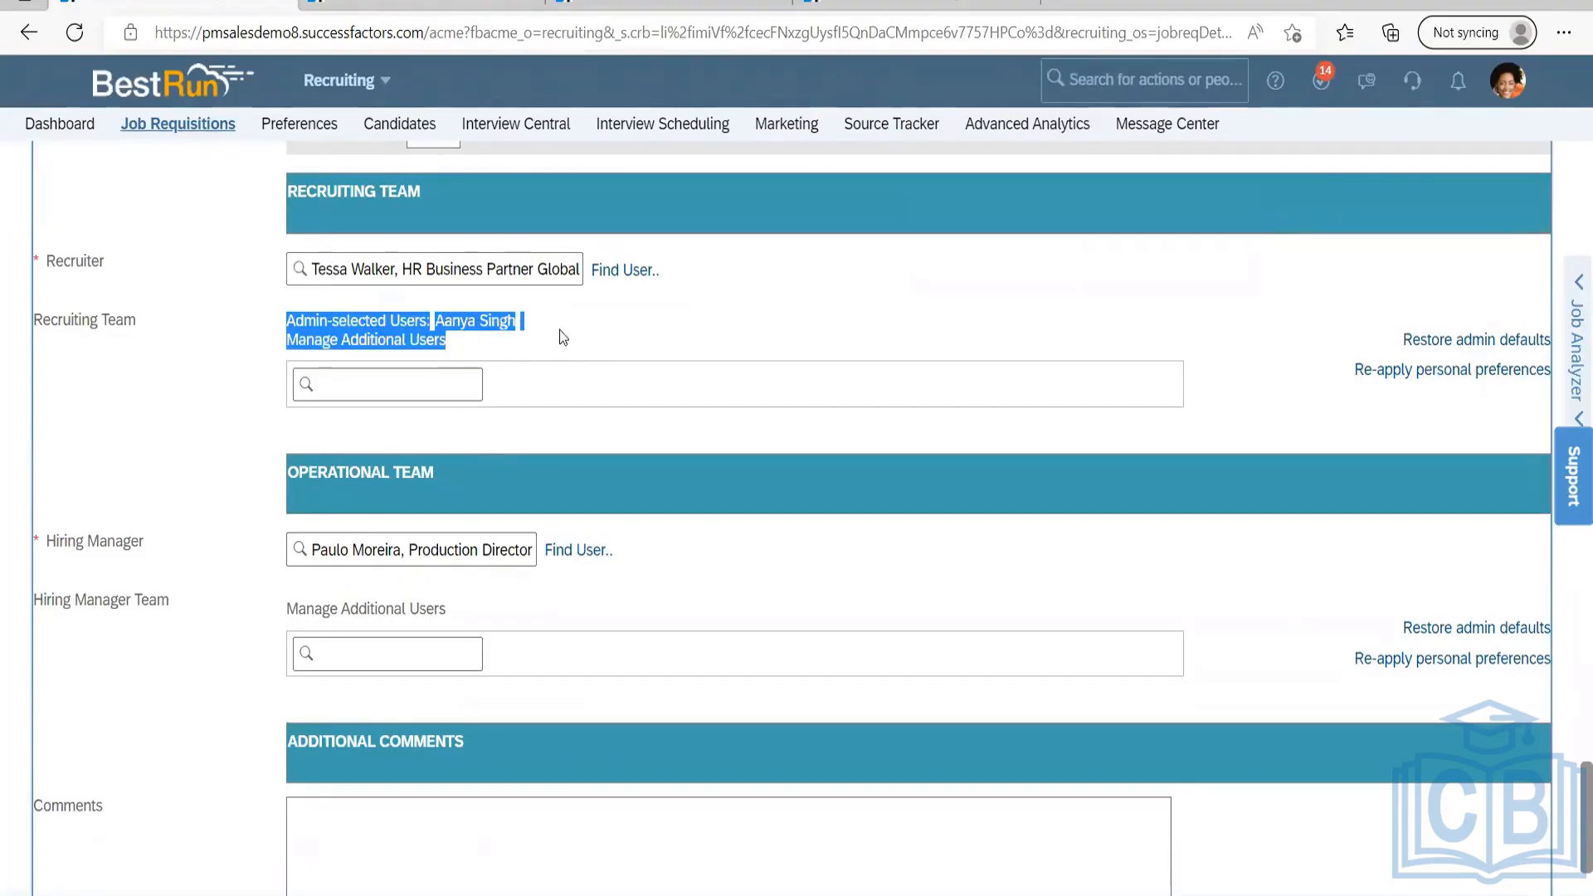
pyautogui.click(498, 342)
pyautogui.click(471, 322)
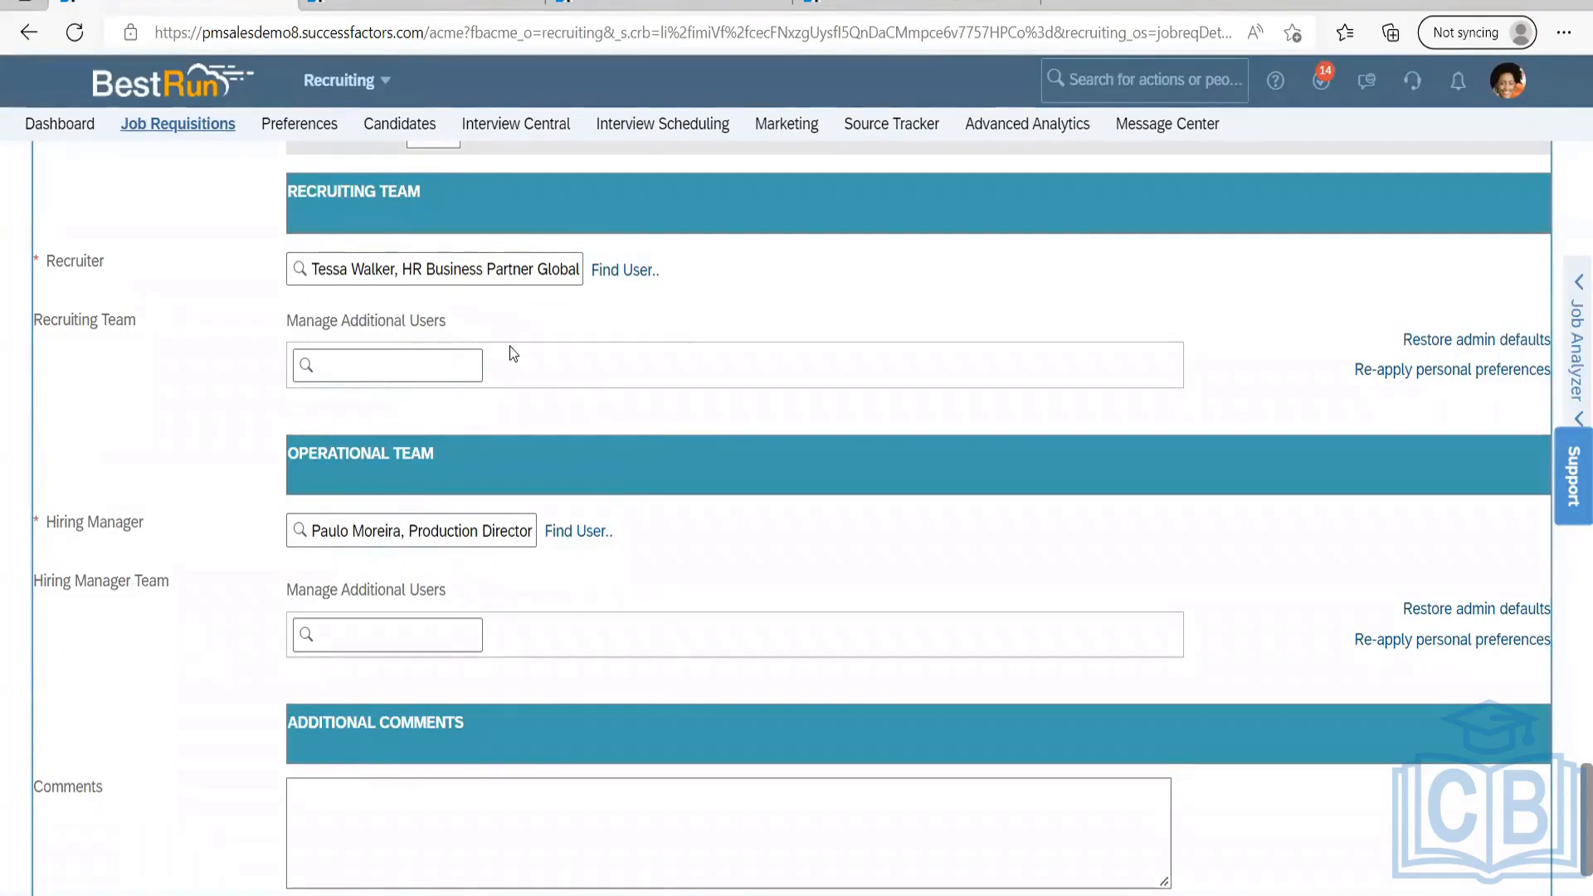
# Search the Recruiting Team's additional users for "ac" and "c", clearing each entry.
pyautogui.click(396, 368)
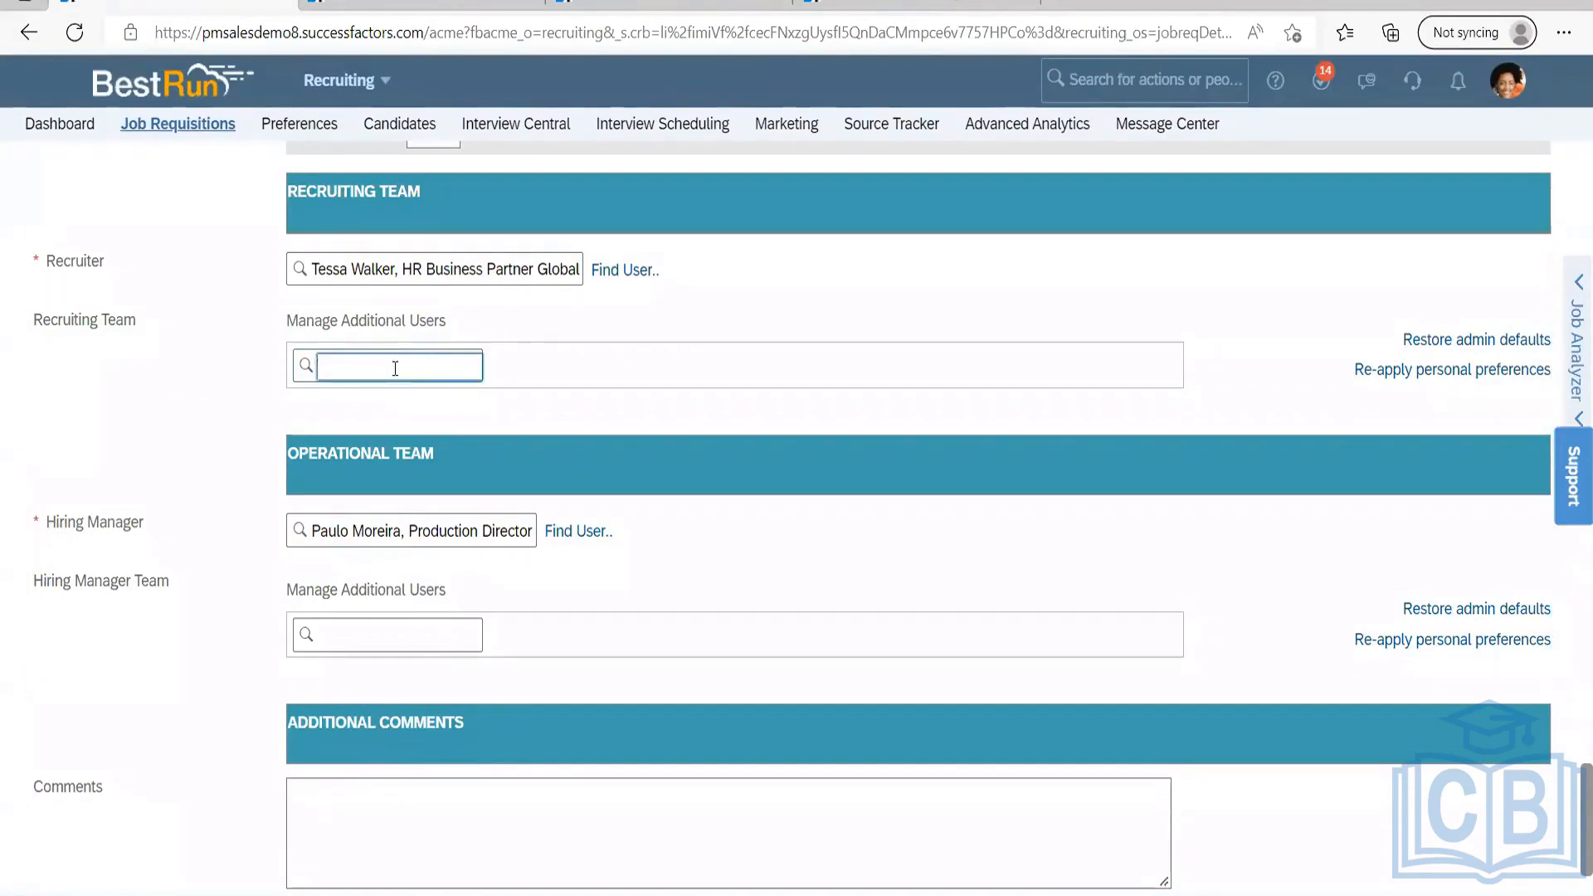
pyautogui.write('ac')
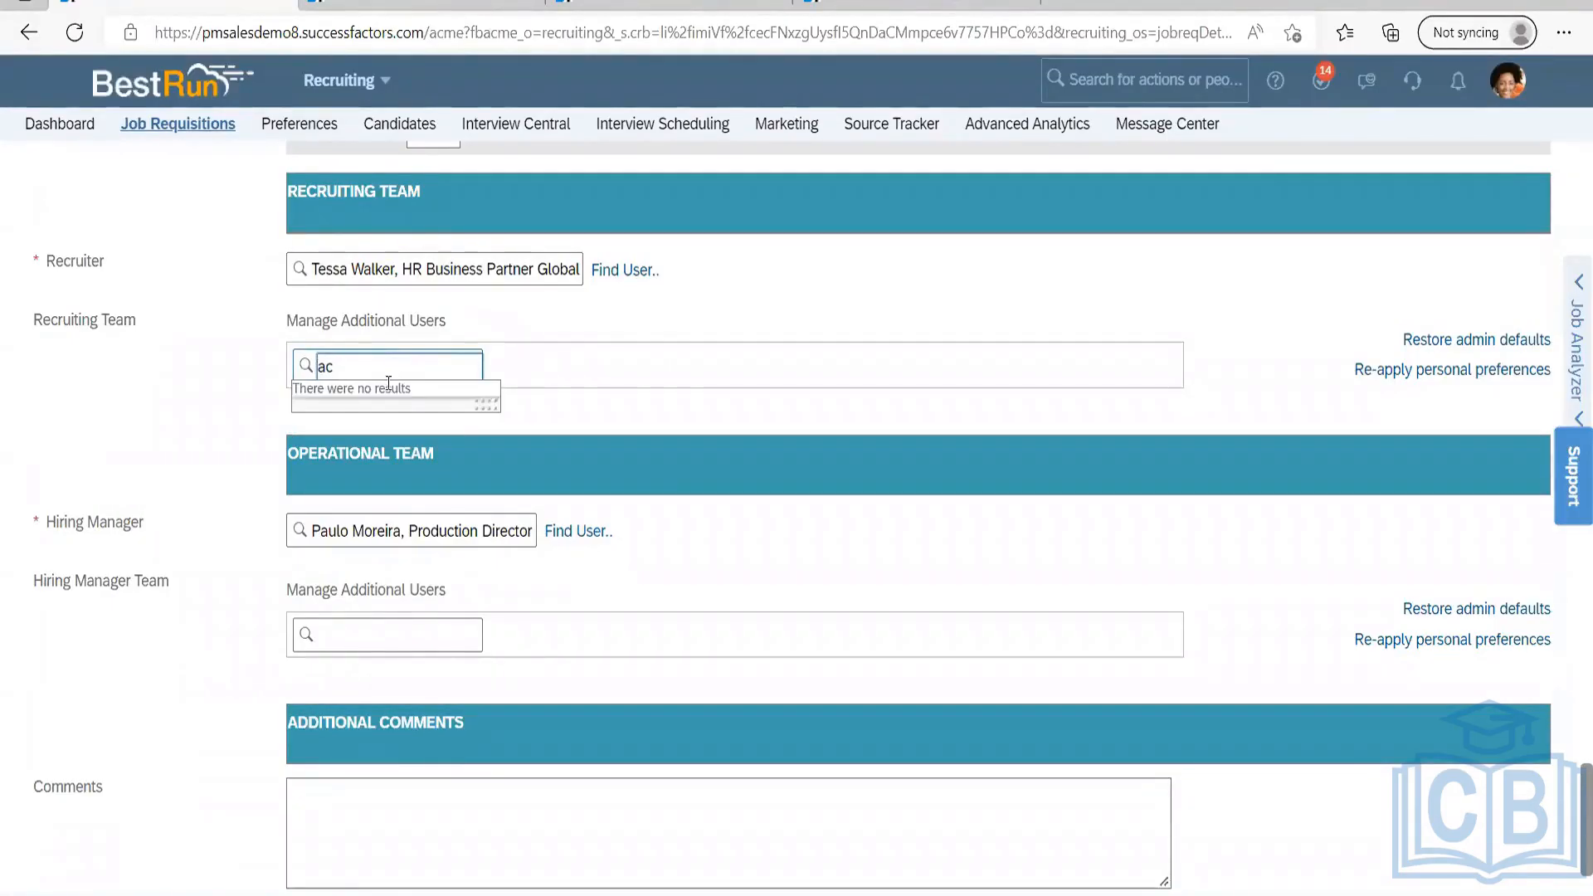
pyautogui.press('BackSpace')
pyautogui.press('BackSpace')
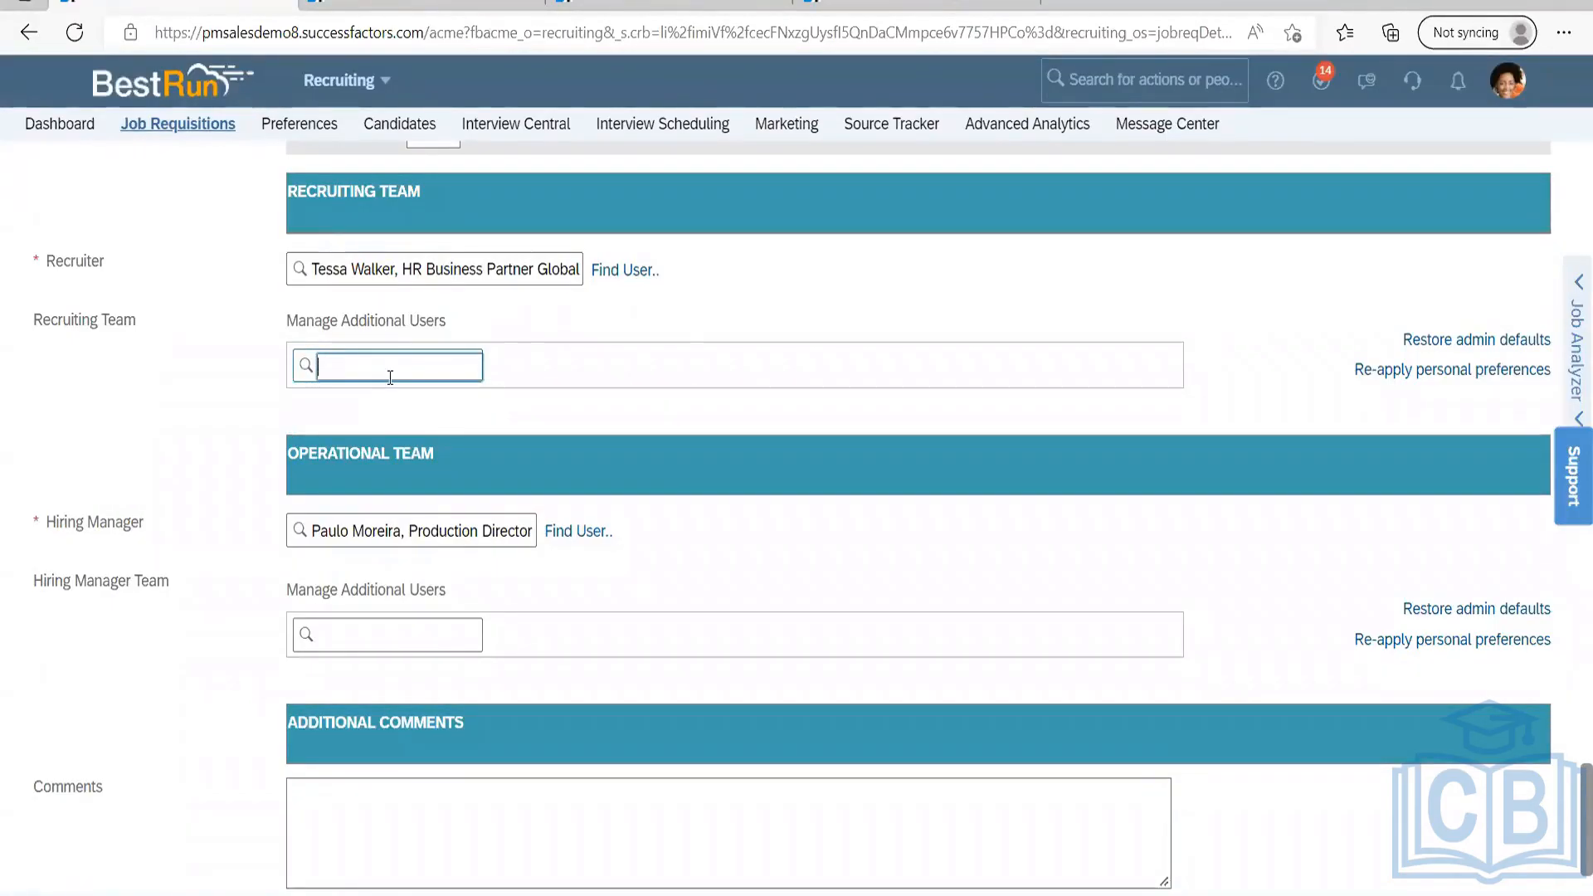
pyautogui.write('c')
pyautogui.press('BackSpace')
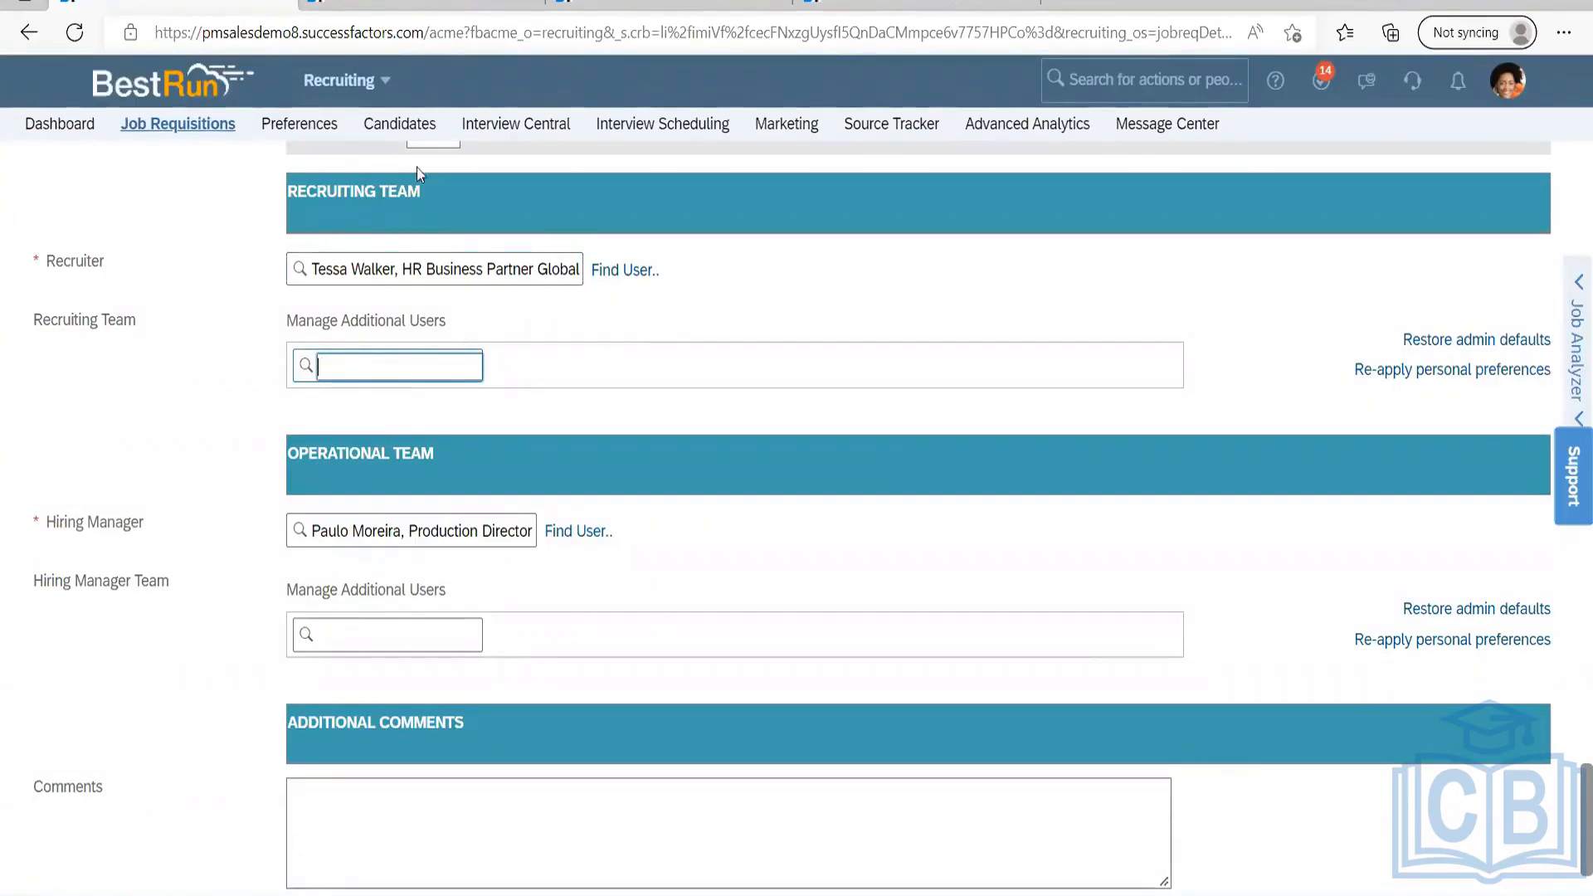
# Check the Simple Job Requisition team settings again, and highlight the Manage Additional Users label under Recruiting Team in the requisition.
pyautogui.click(435, 6)
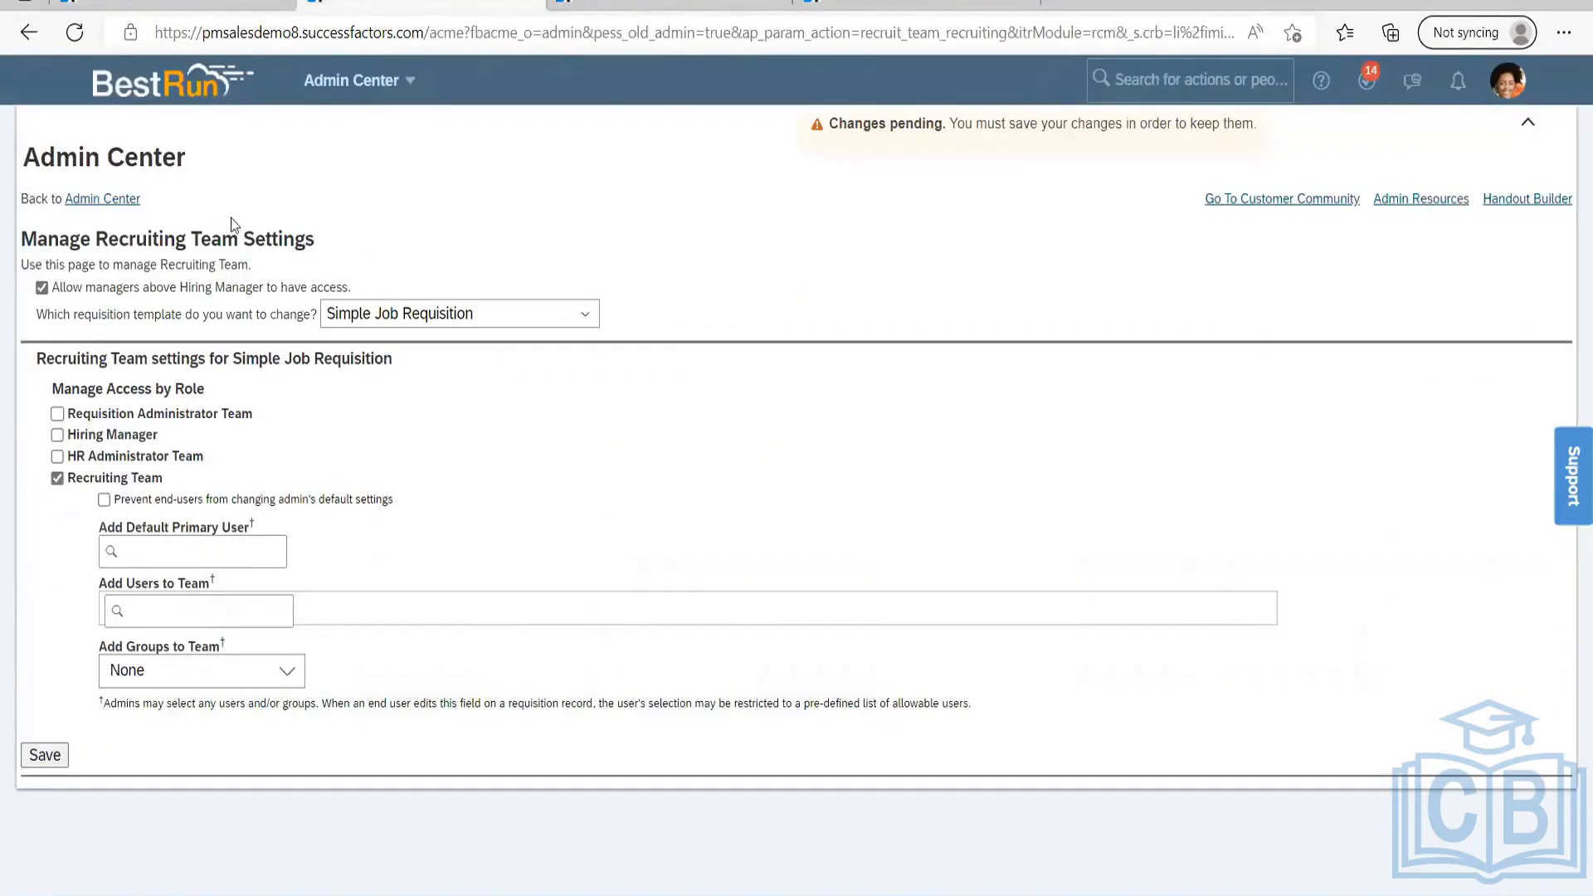
pyautogui.click(175, 7)
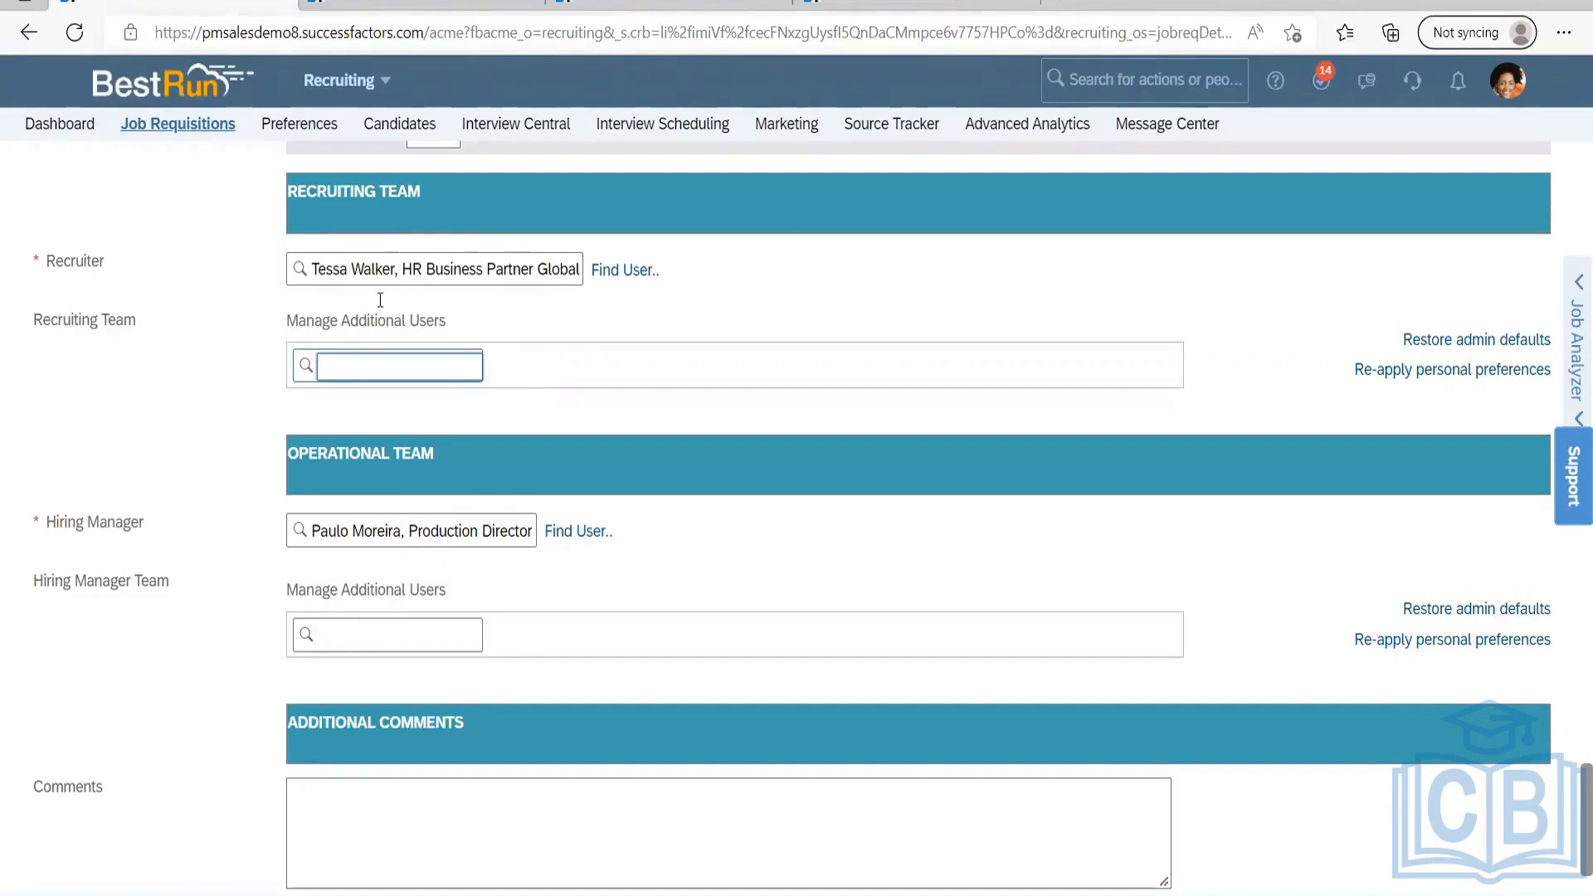
pyautogui.moveTo(467, 320); pyautogui.dragTo(427, 320)
pyautogui.moveTo(280, 321); pyautogui.dragTo(245, 321)
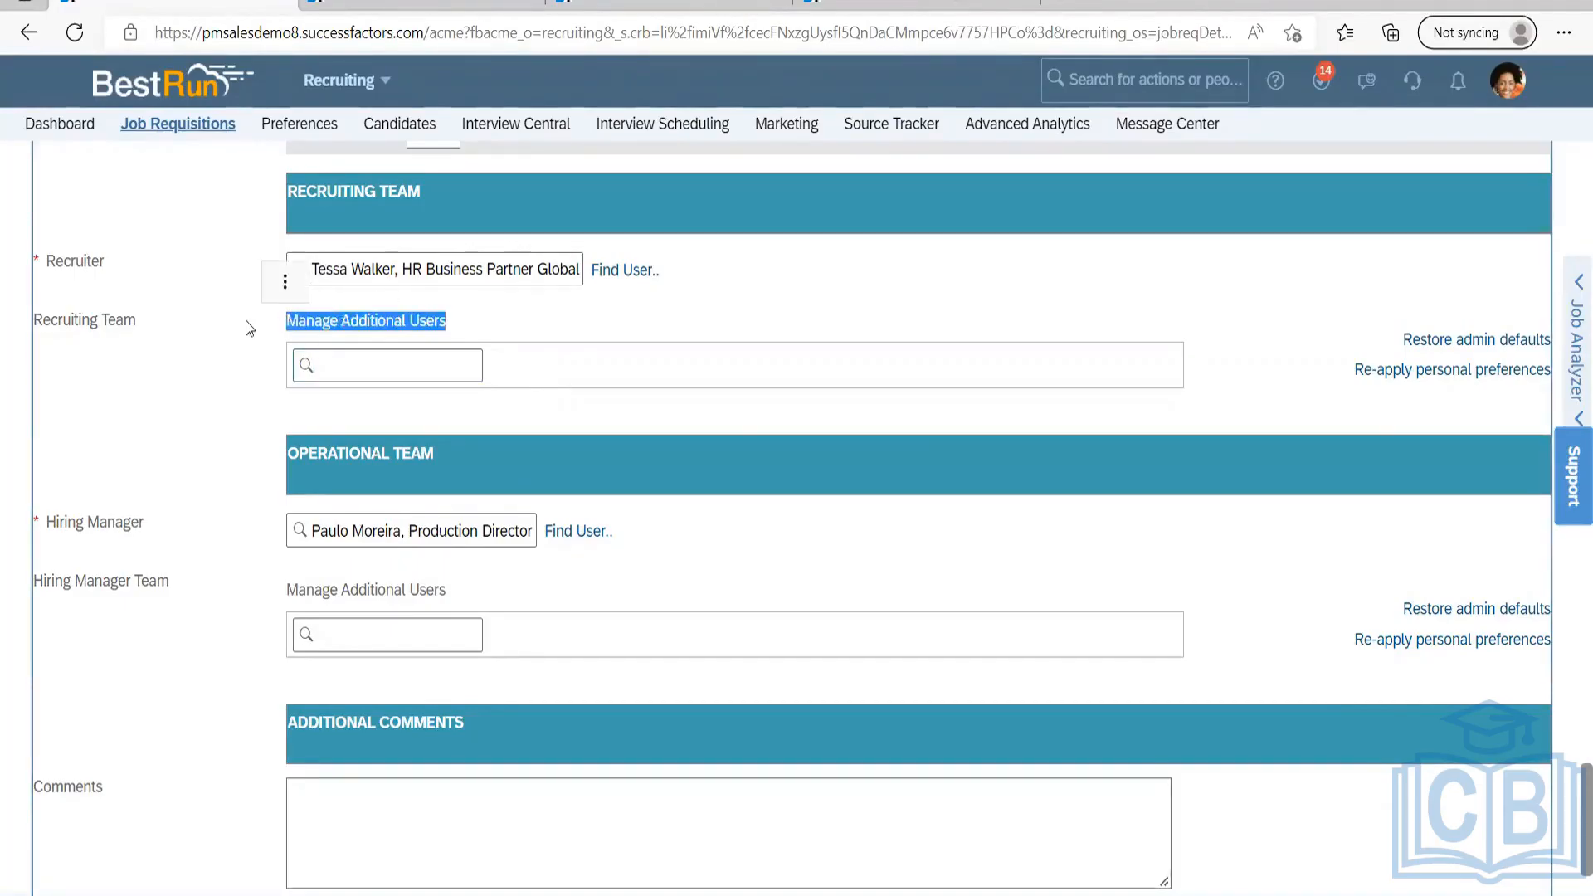
pyautogui.click(468, 321)
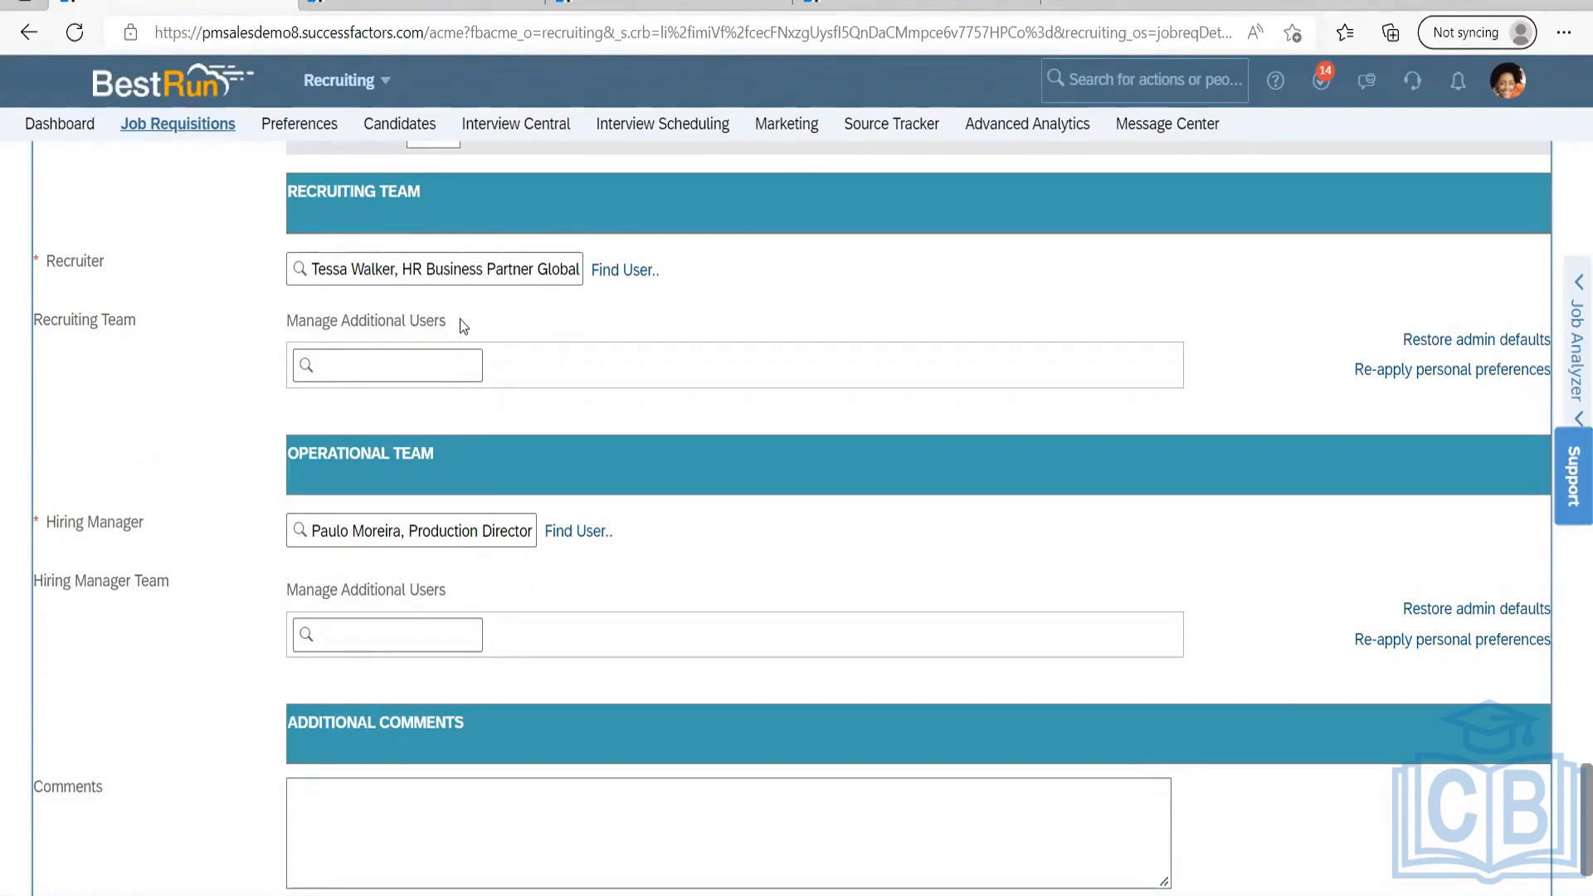
# Point out the user search field of the requisition's Recruiting Team and highlight its Manage Additional Users label once more.
pyautogui.click(400, 360)
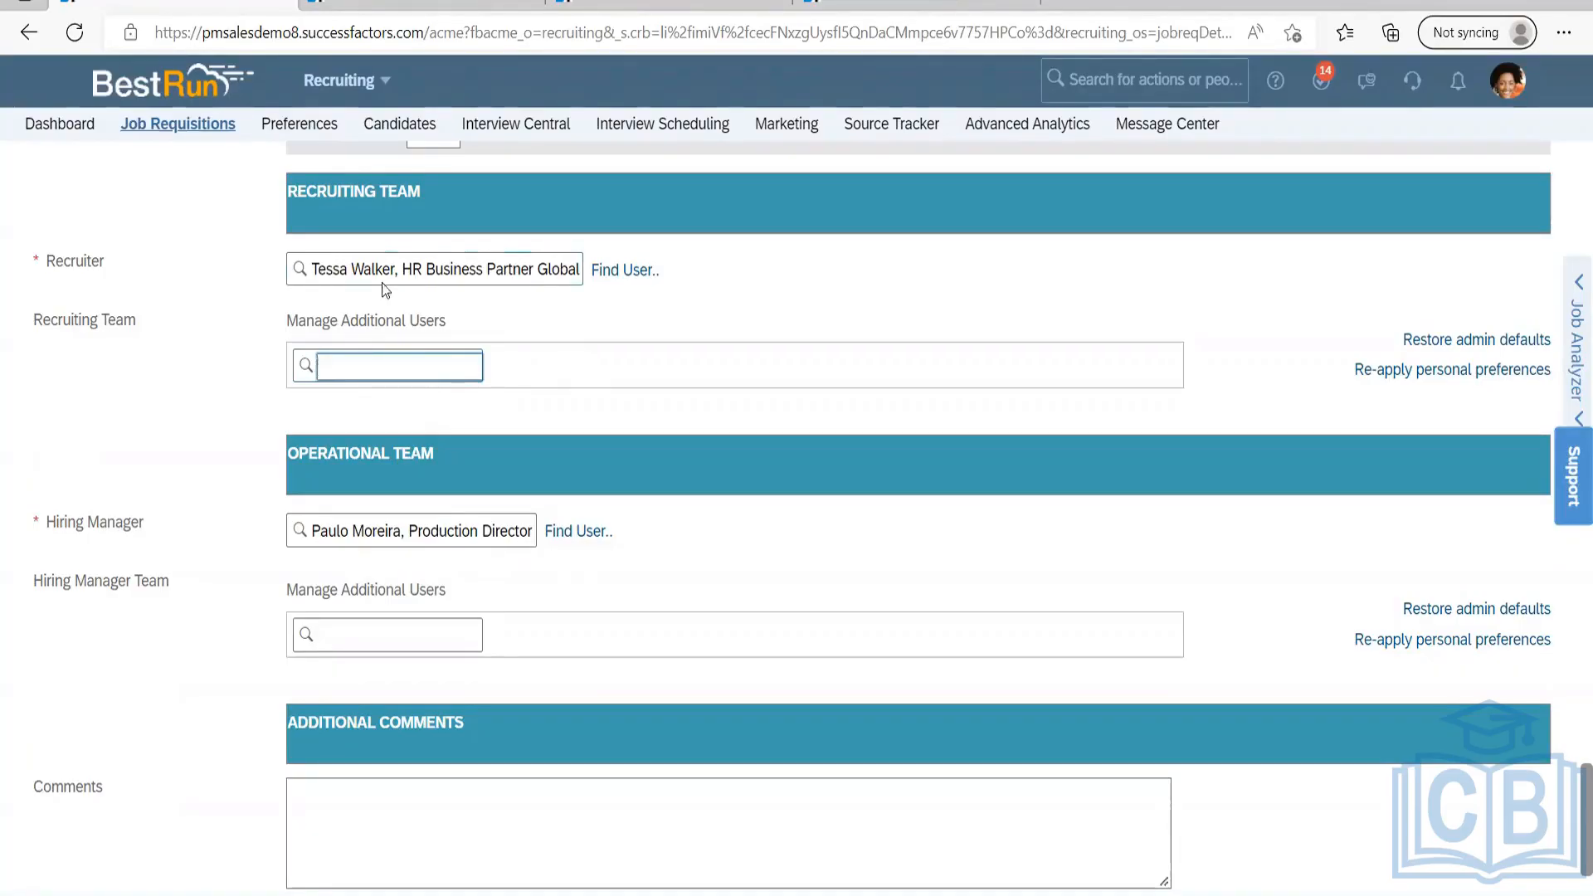
pyautogui.click(595, 305)
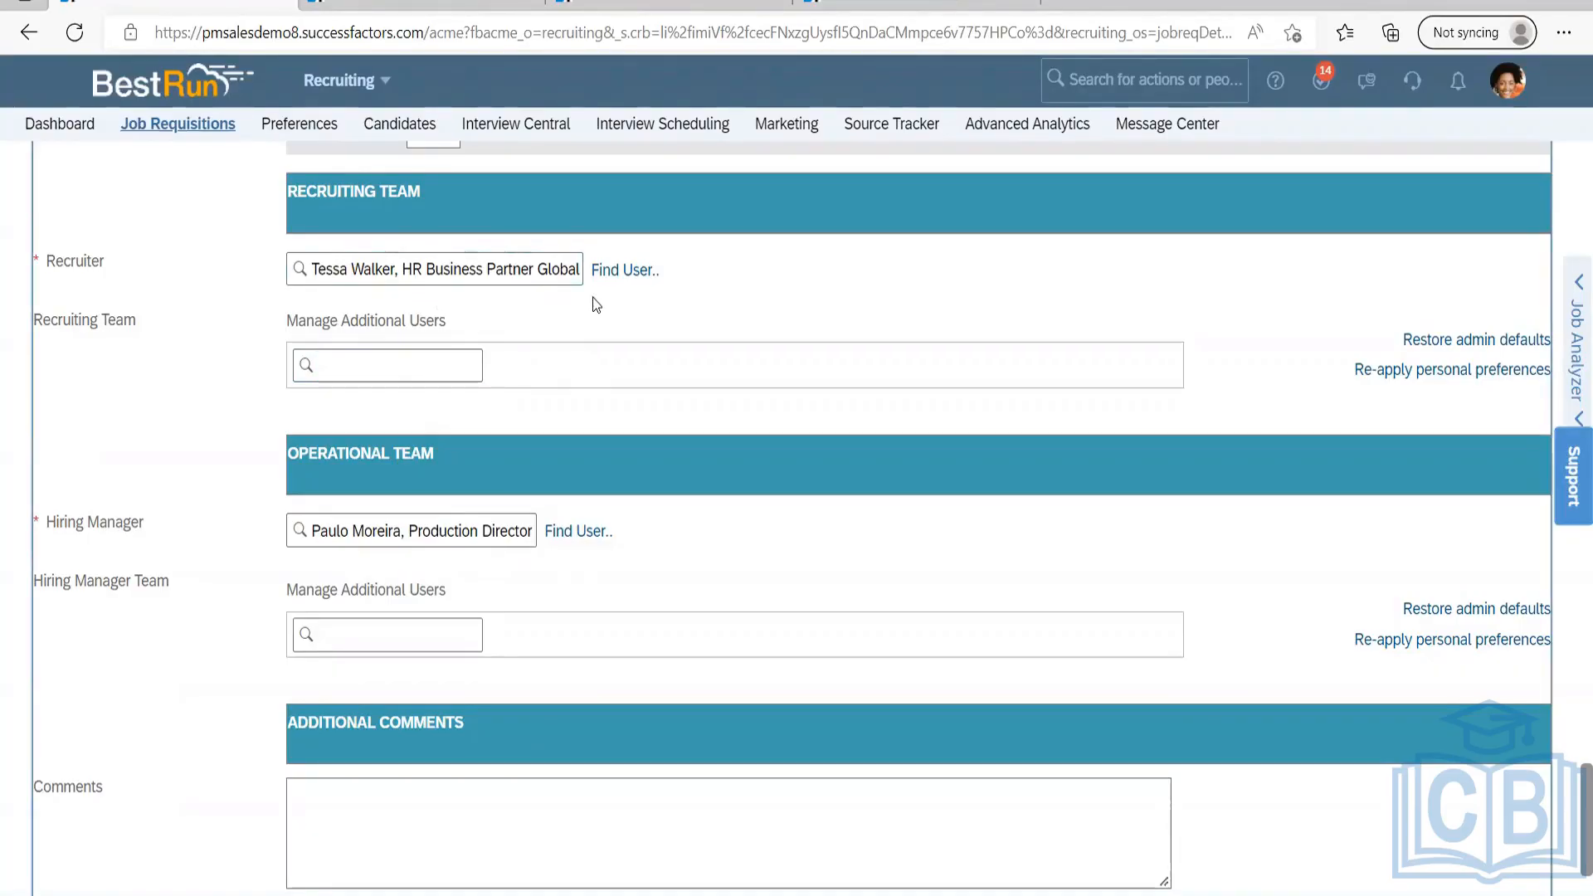
pyautogui.click(436, 368)
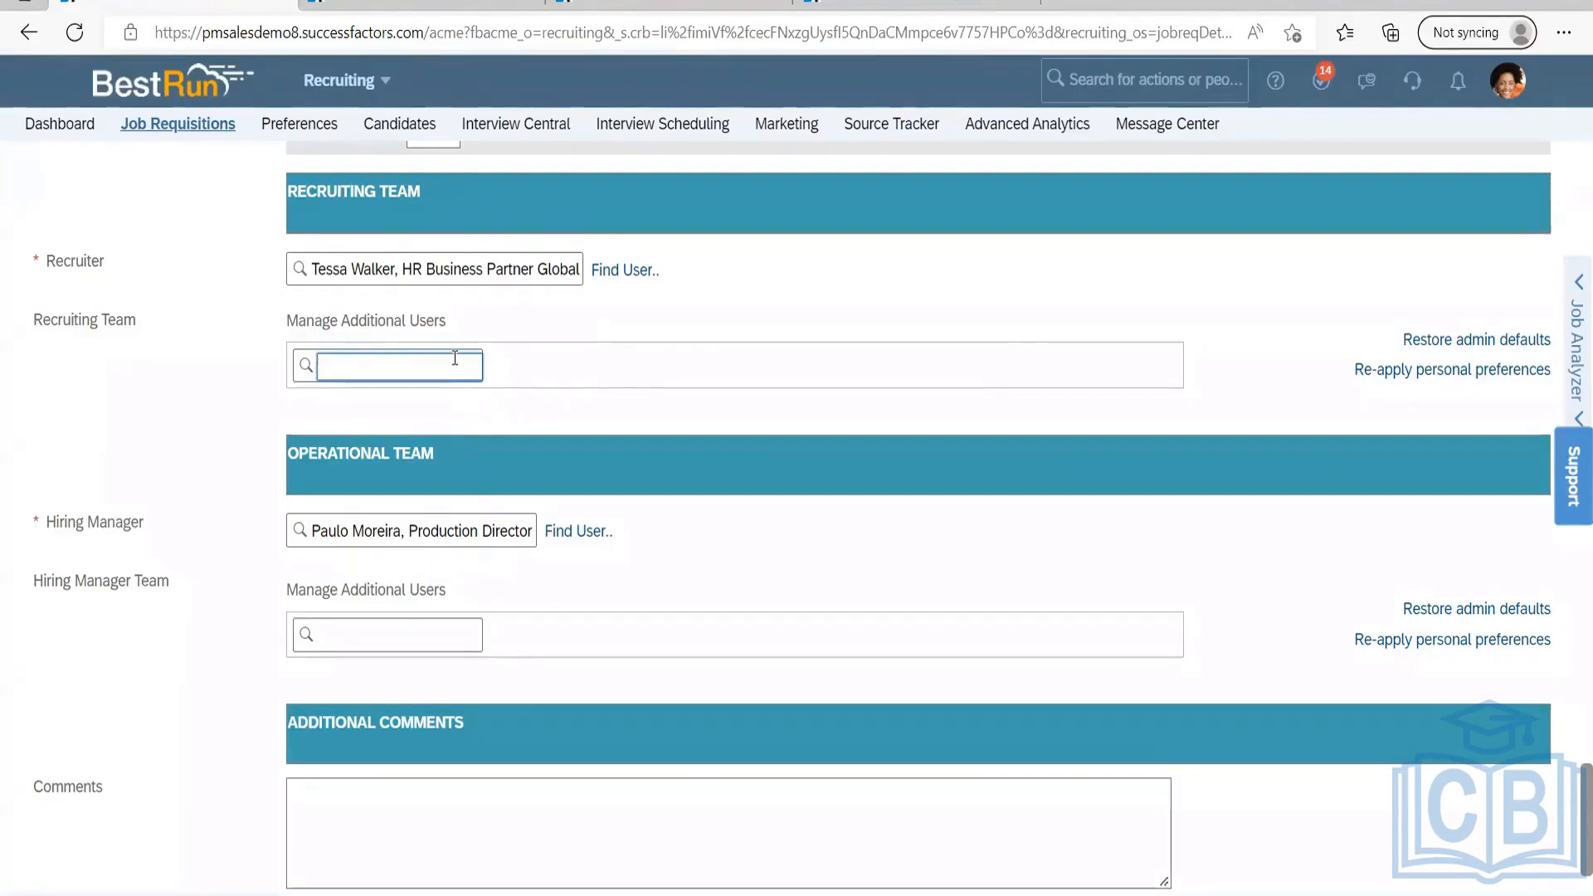
pyautogui.click(571, 329)
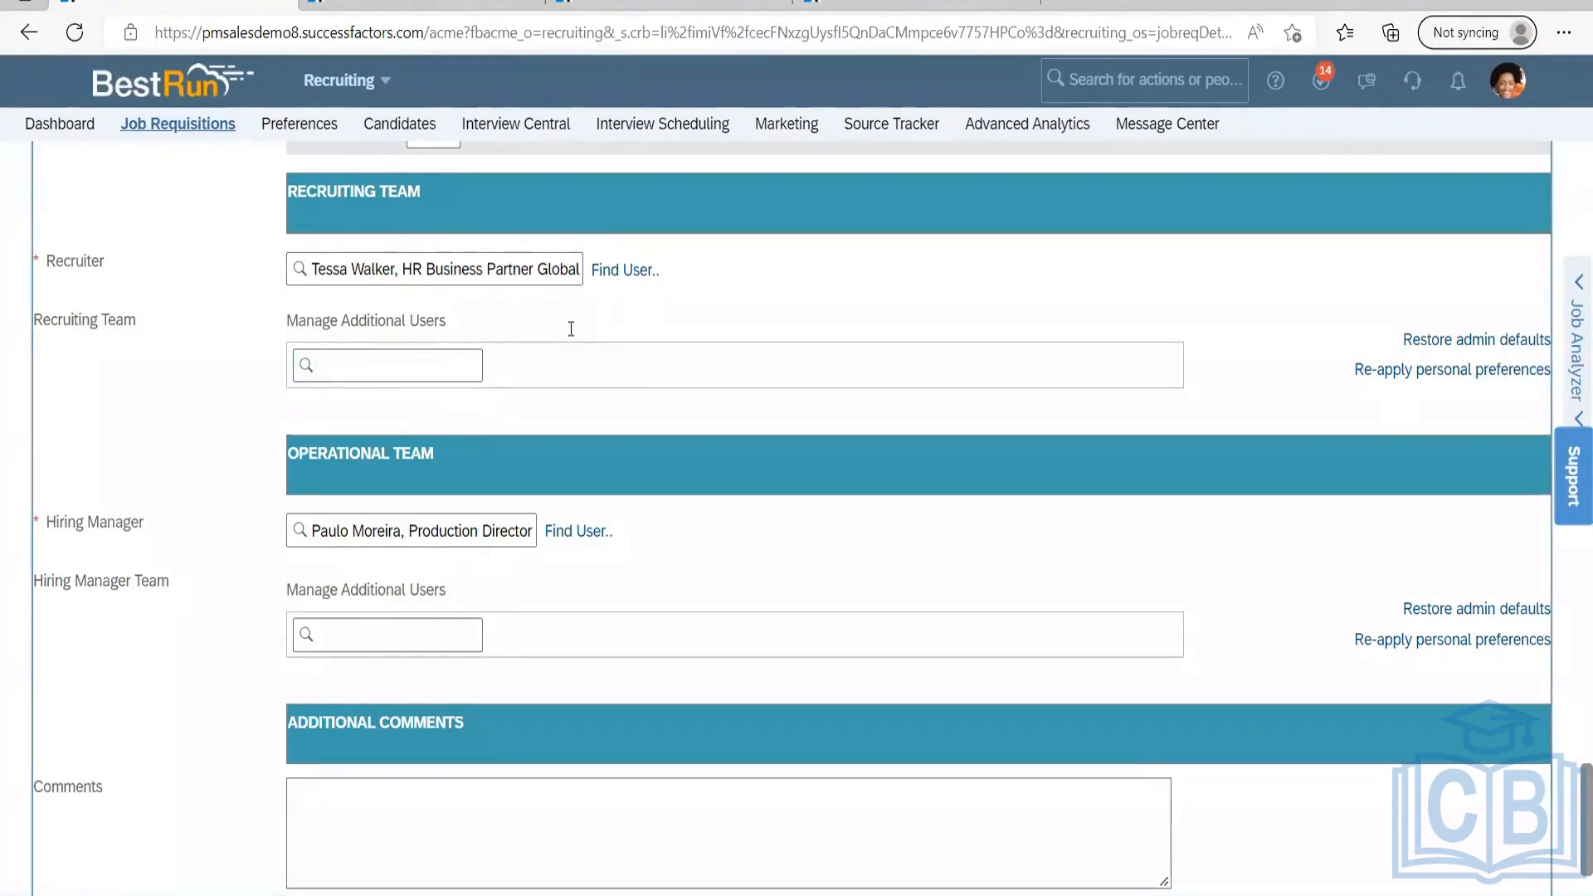
pyautogui.click(451, 363)
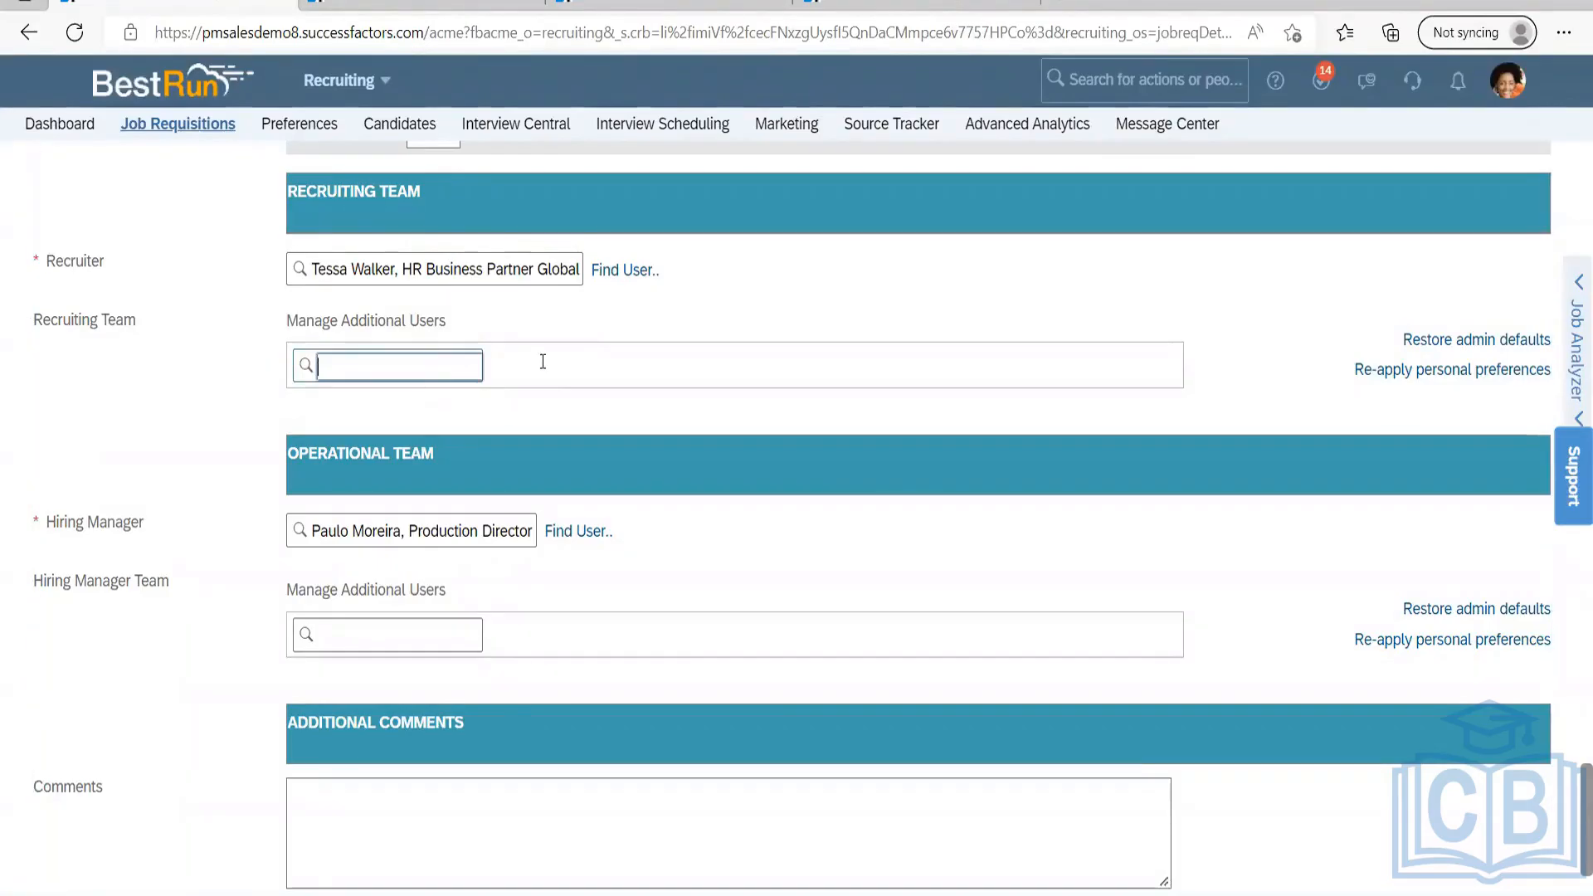
pyautogui.click(462, 324)
pyautogui.moveTo(461, 322); pyautogui.dragTo(300, 326)
pyautogui.moveTo(444, 325); pyautogui.dragTo(298, 317)
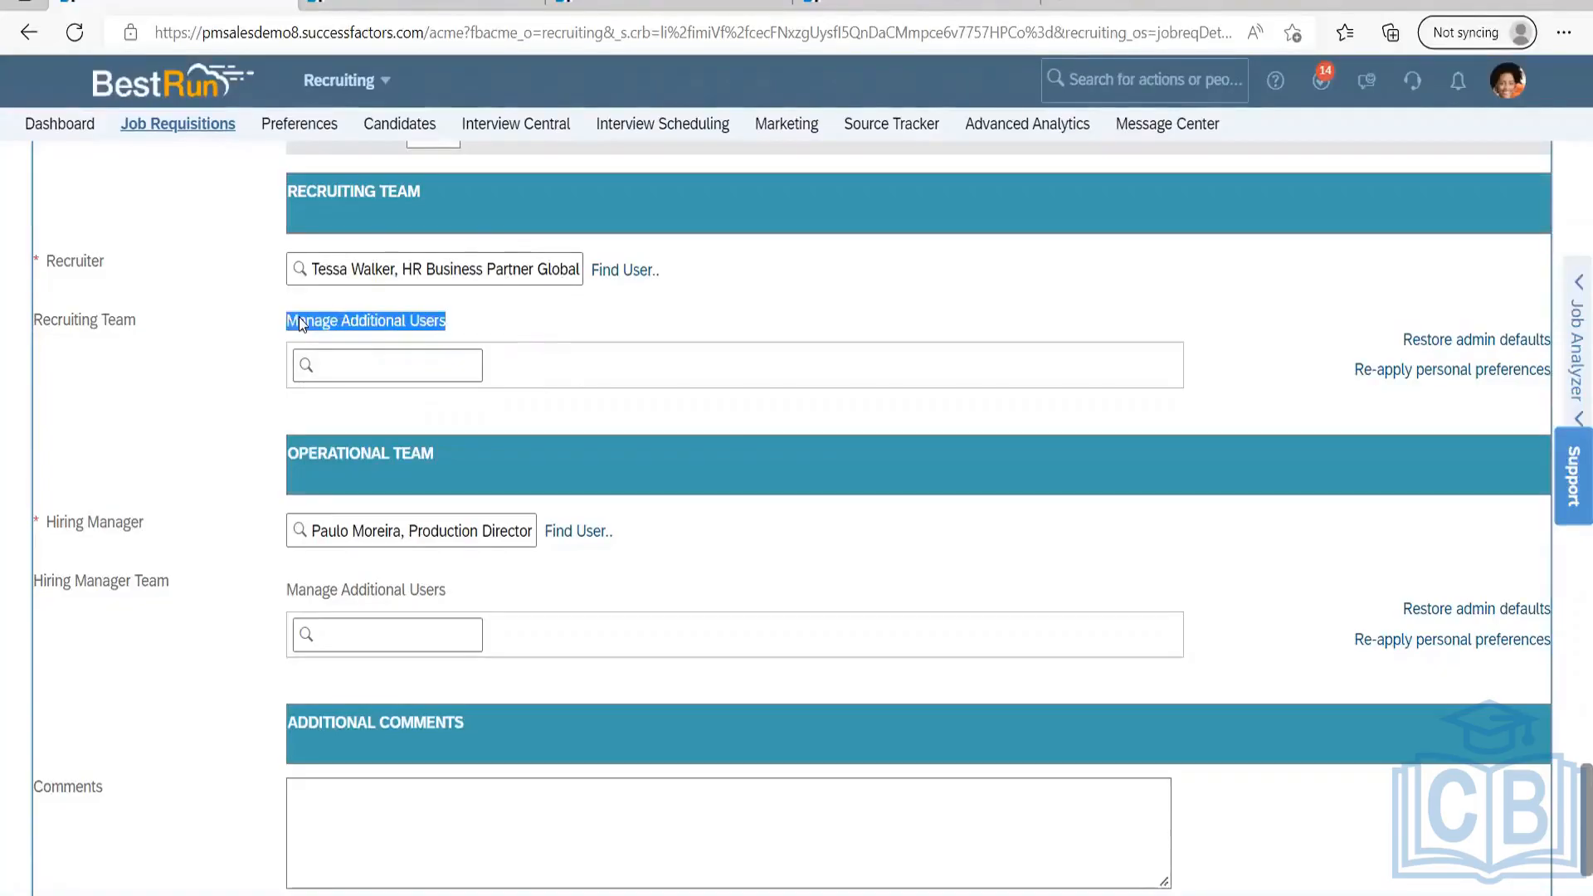
# Highlight the Manage Additional Users label under Recruiting Team again and point out the user search field beneath it.
pyautogui.click(462, 332)
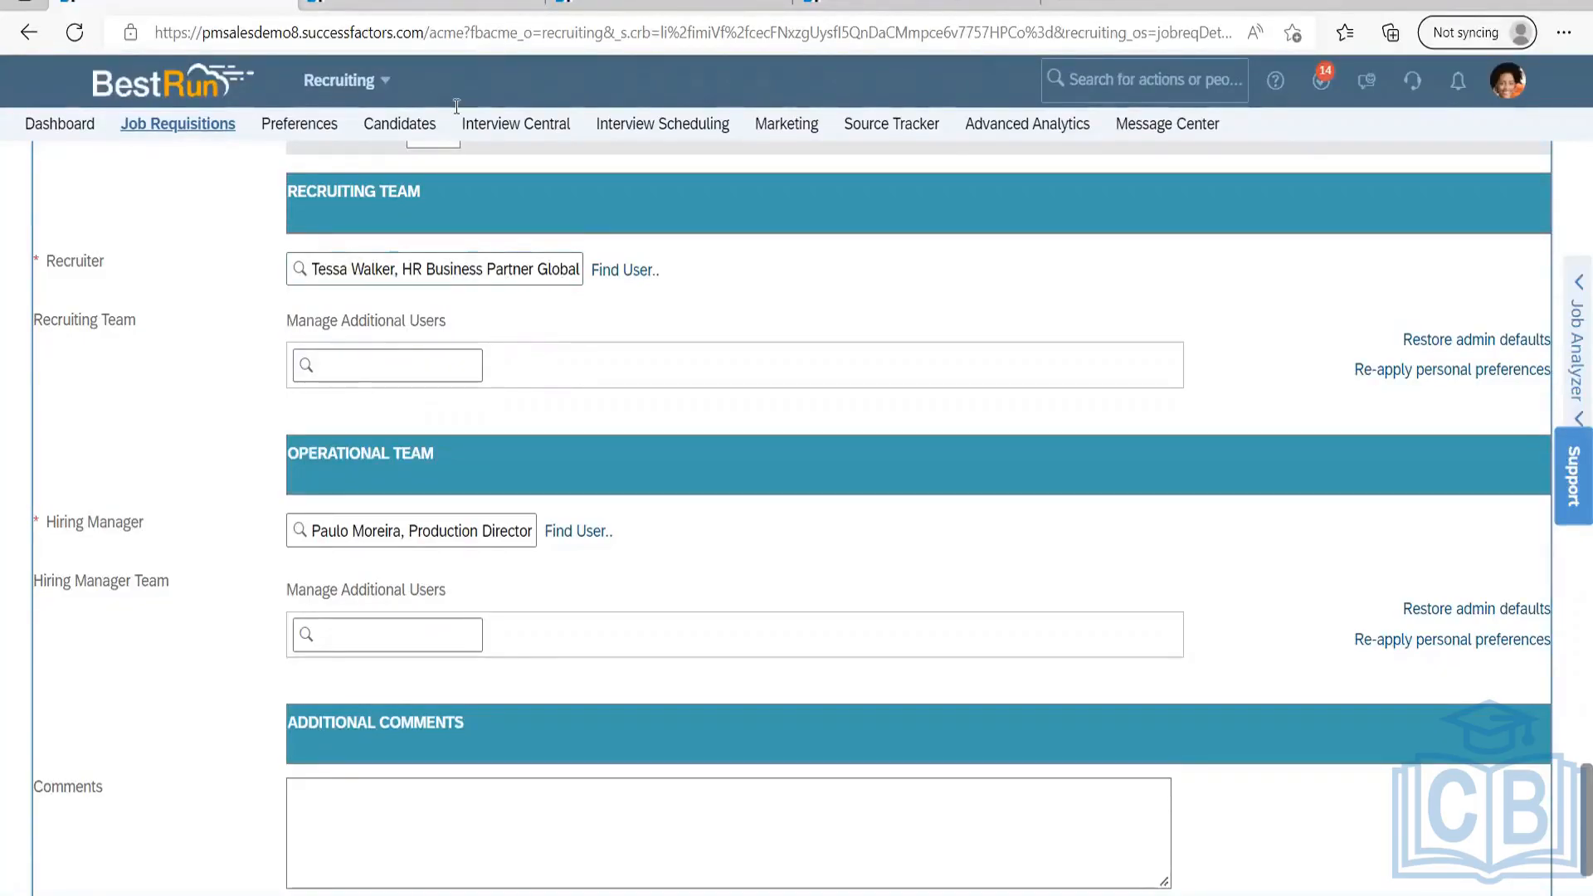
pyautogui.moveTo(461, 318); pyautogui.dragTo(277, 325)
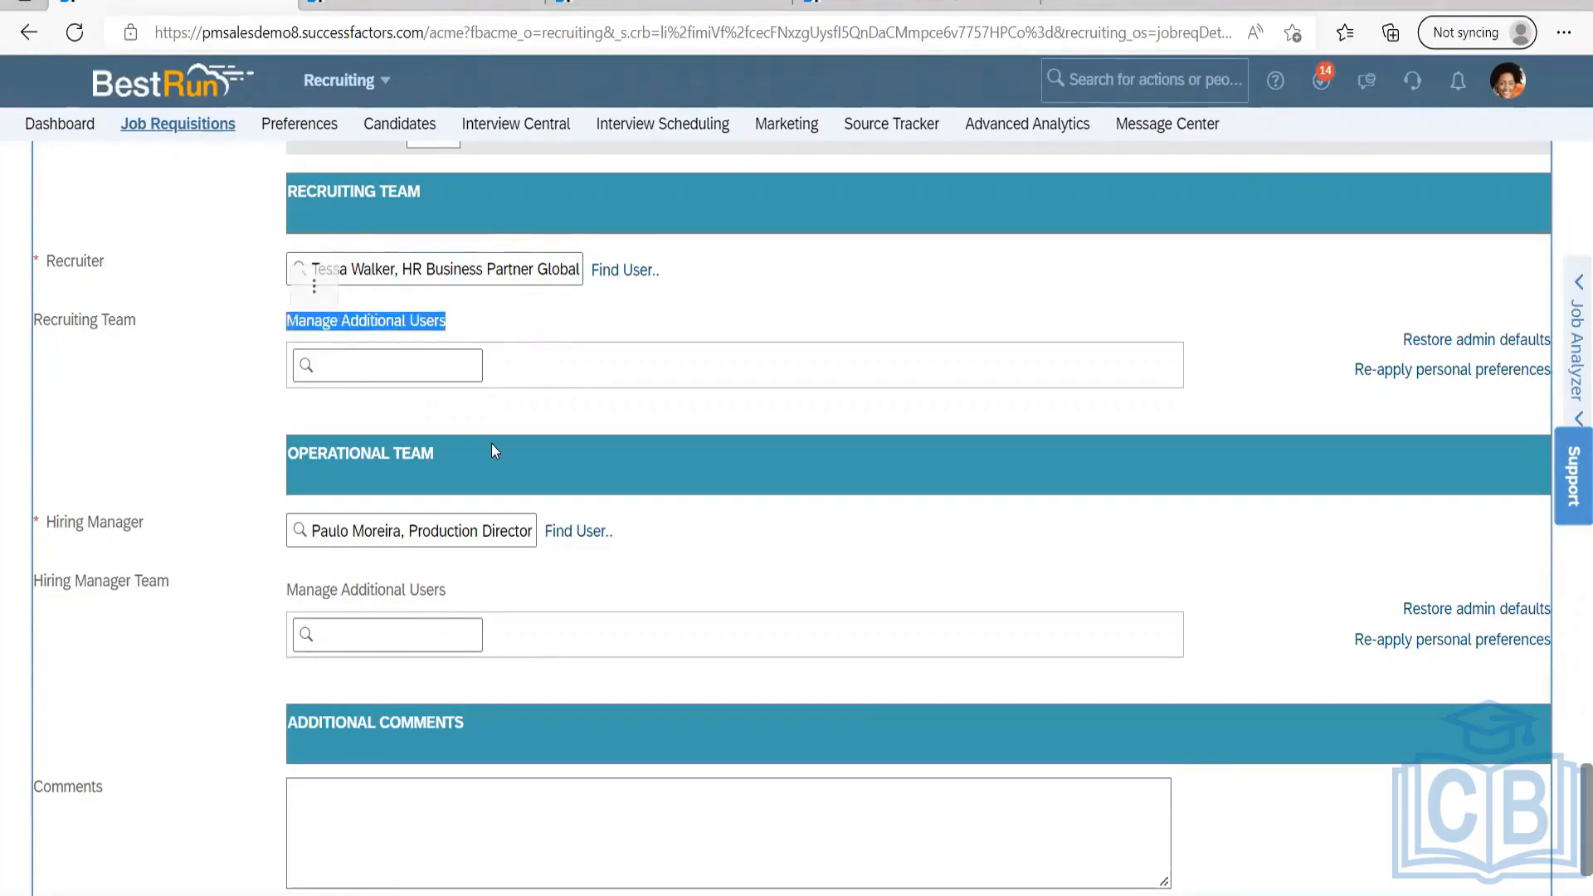
pyautogui.click(415, 366)
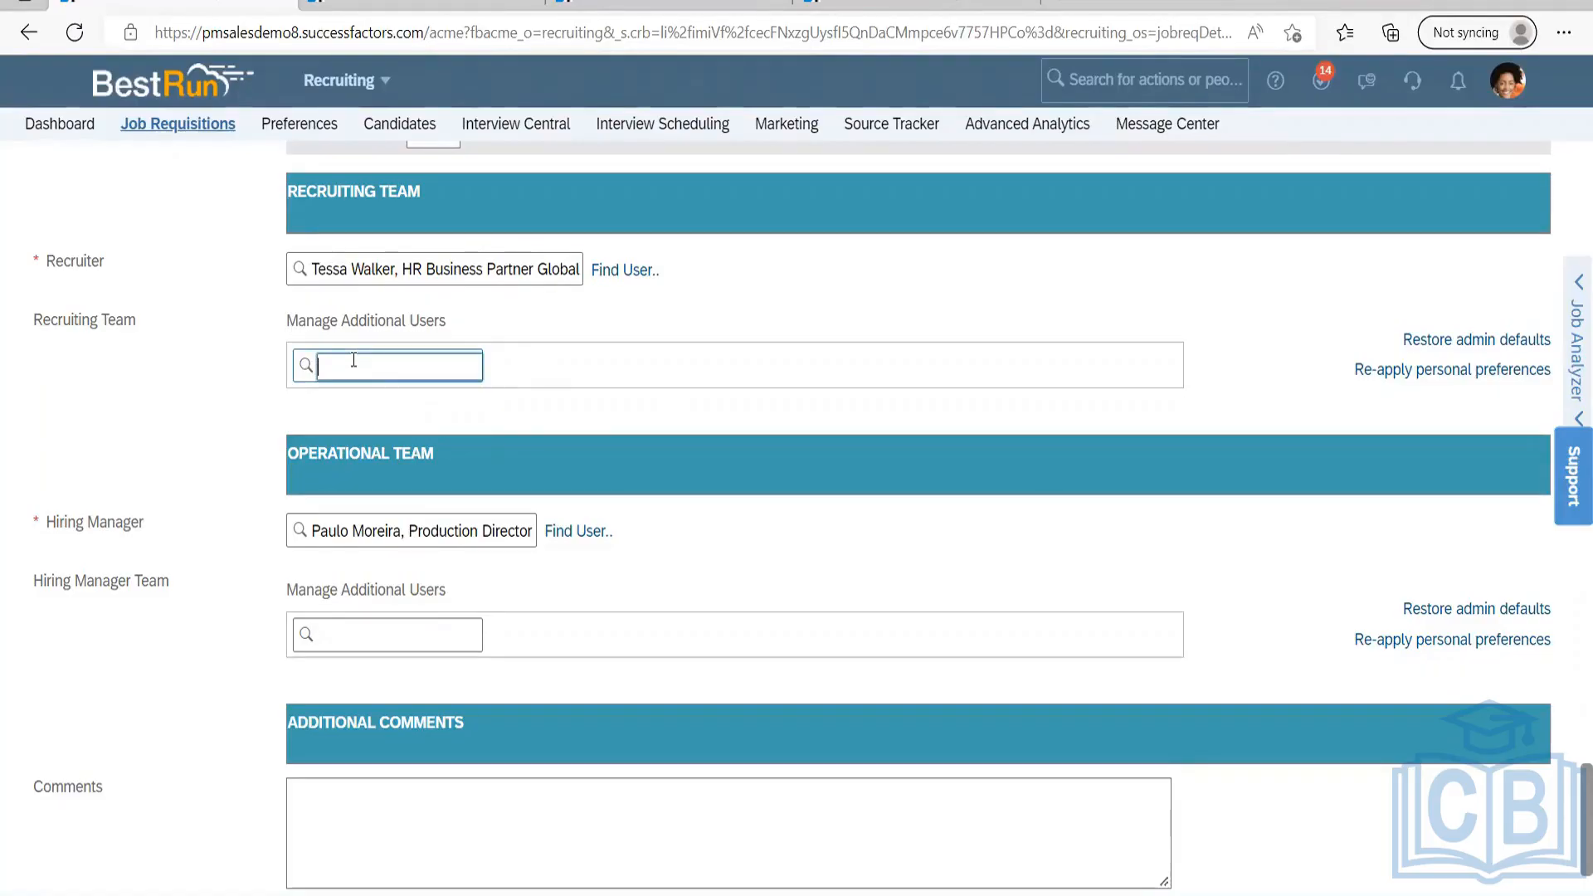
pyautogui.click(509, 333)
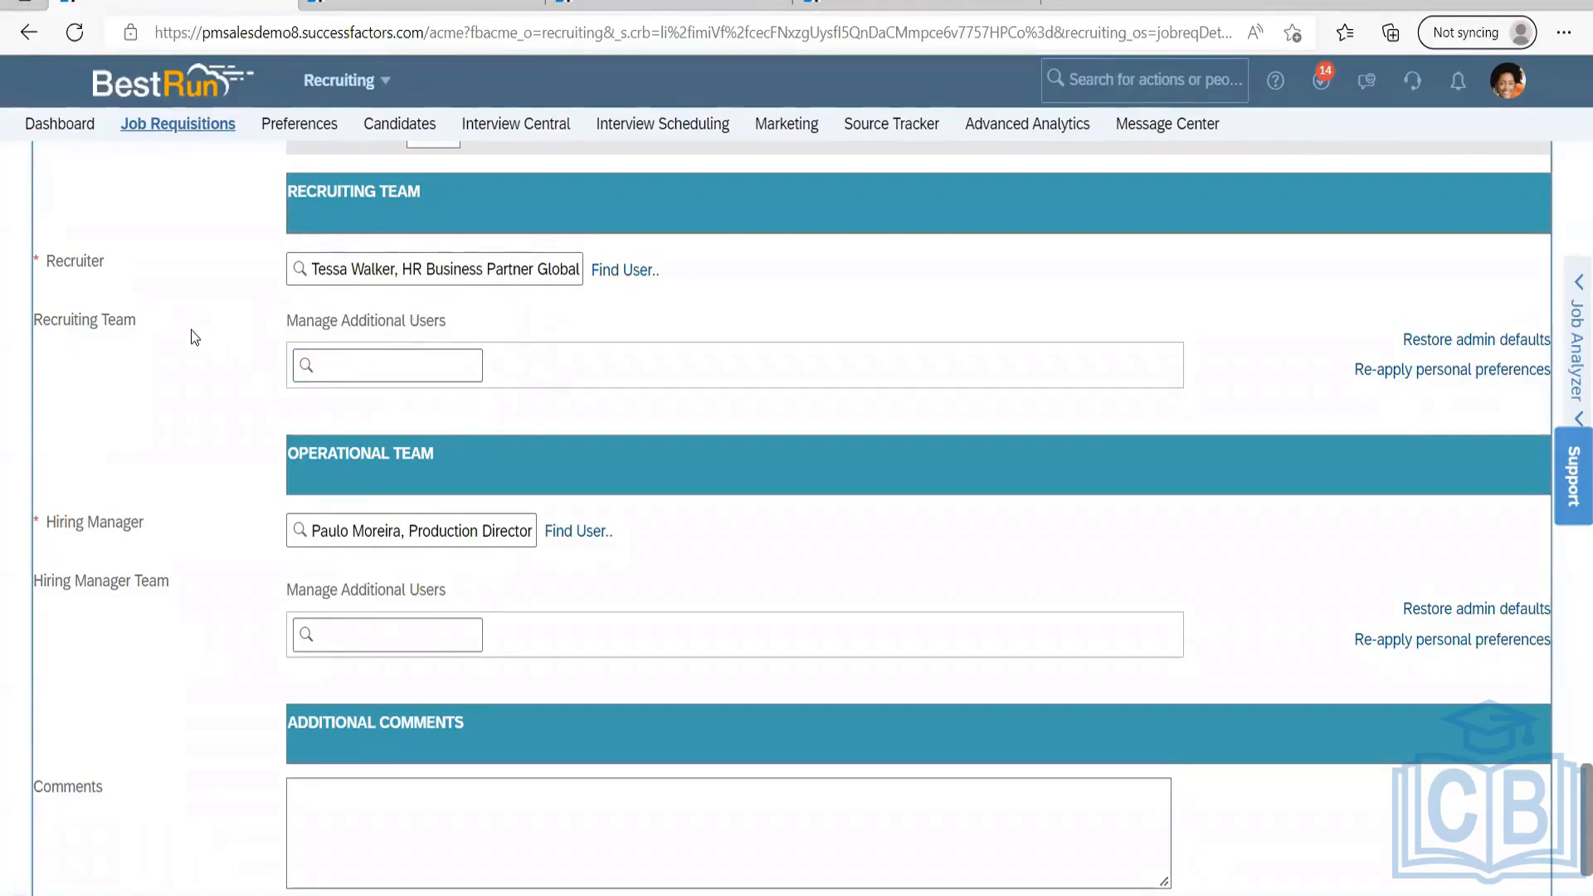
# Highlight the Recruiter and Recruiting Team field labels together several times to point out how the two fields relate.
pyautogui.moveTo(195, 336); pyautogui.dragTo(92, 299)
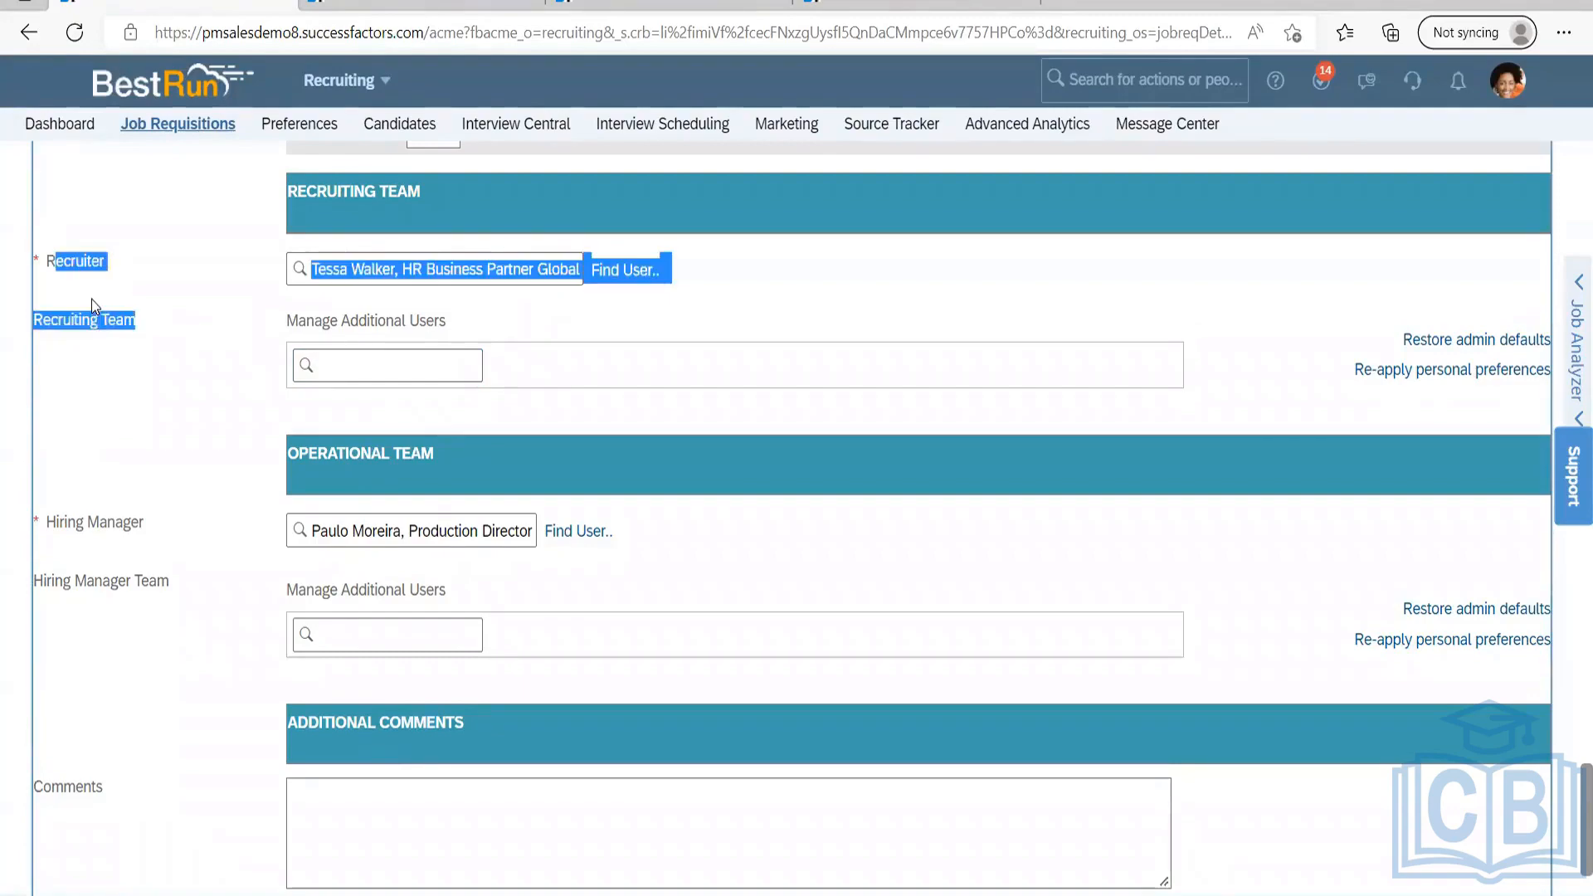
pyautogui.click(163, 355)
pyautogui.click(50, 259)
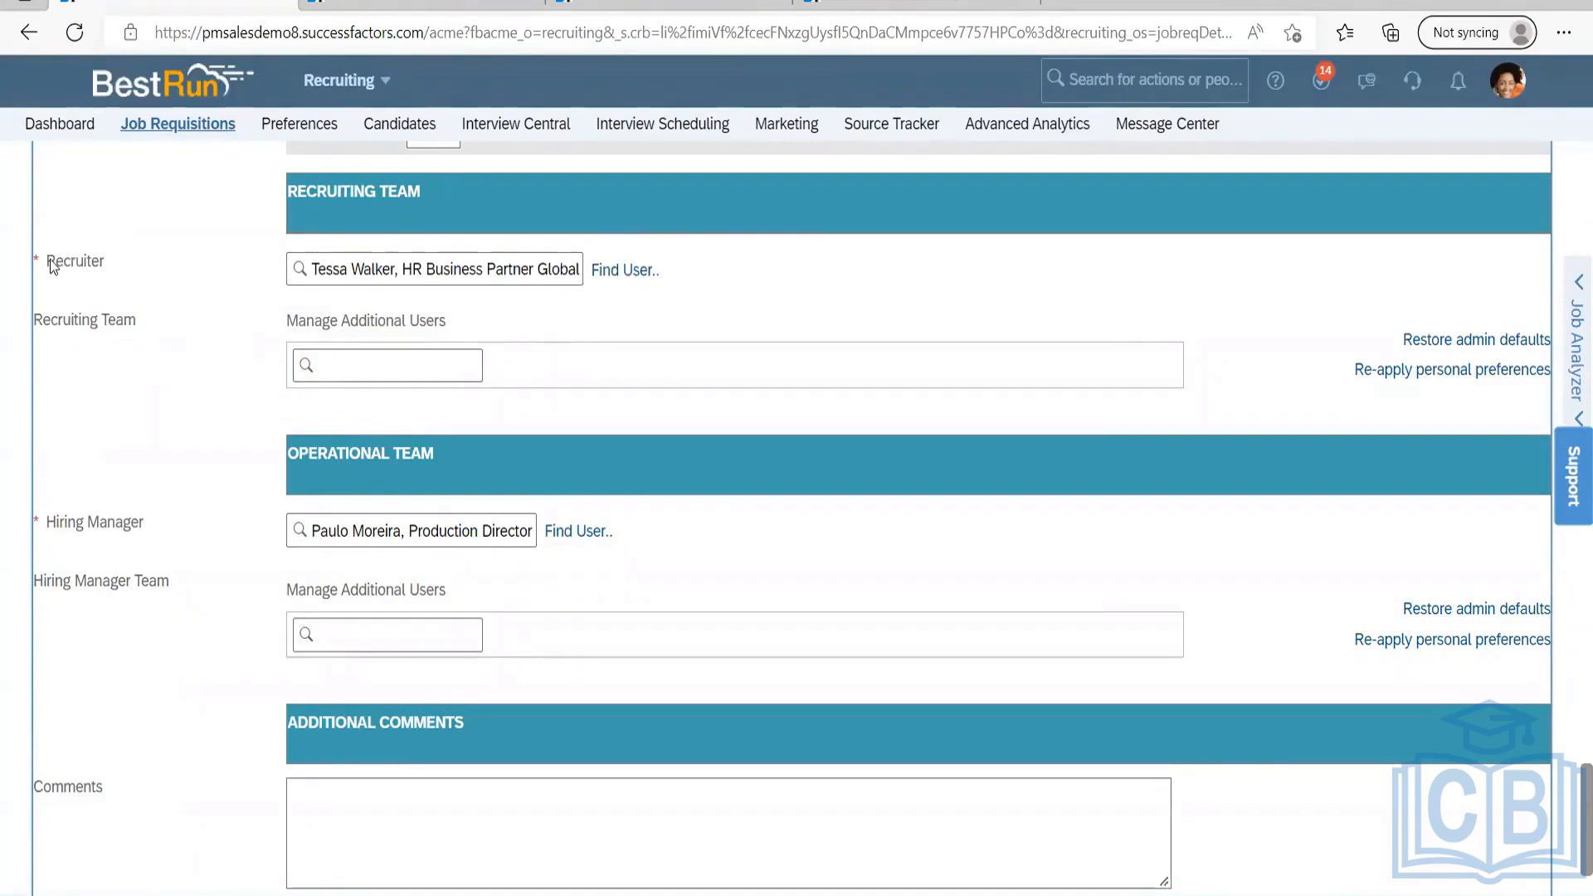
pyautogui.keyDown('shift'); pyautogui.click(153, 329); pyautogui.keyUp('shift')
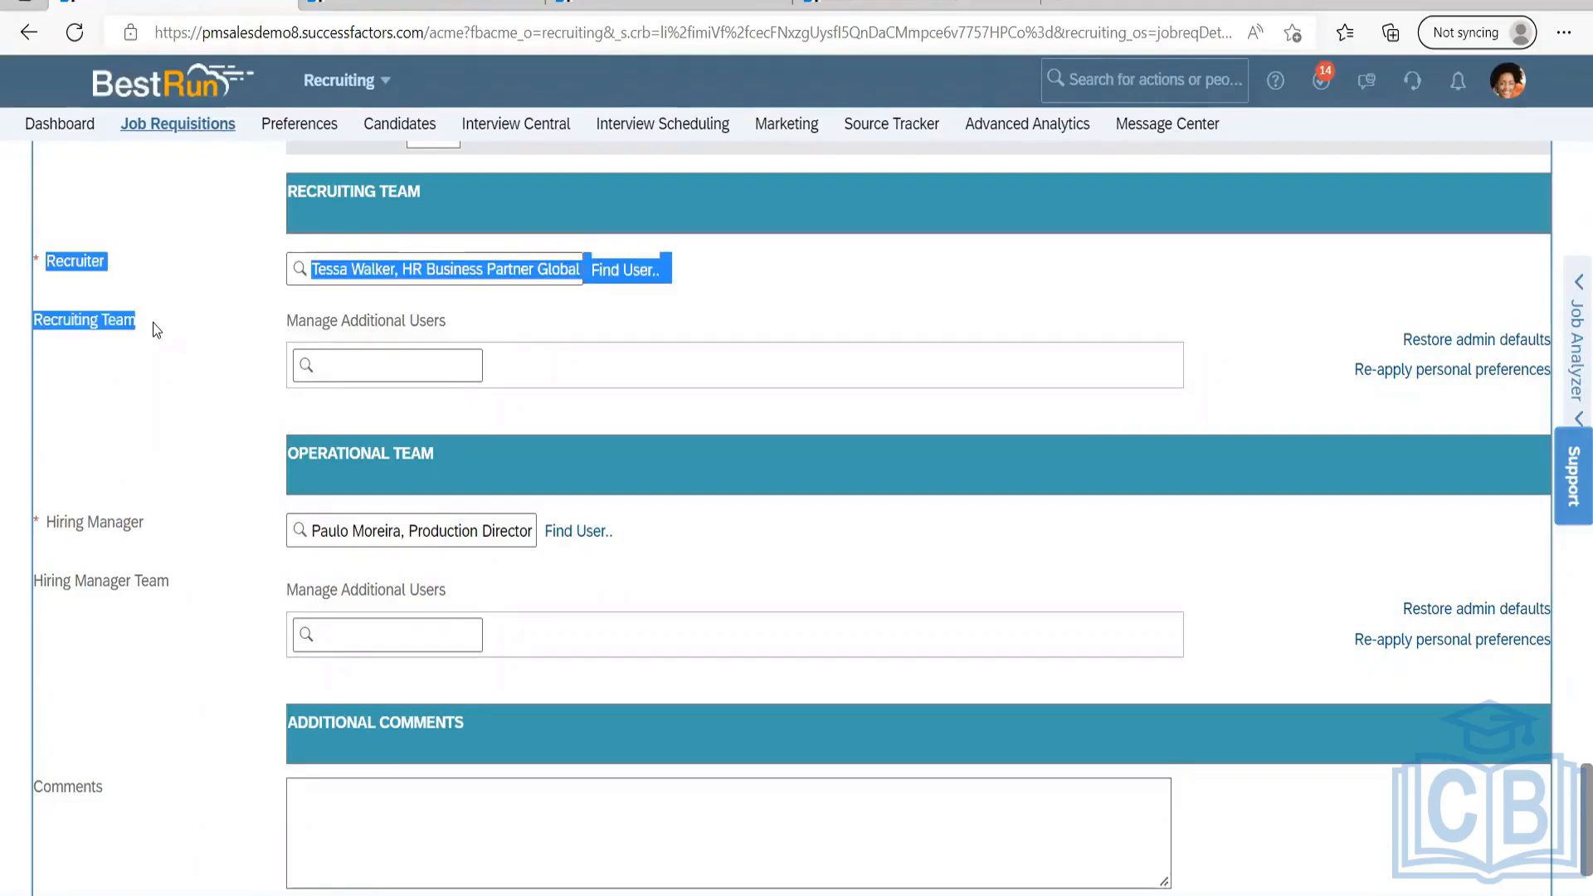
pyautogui.click(127, 295)
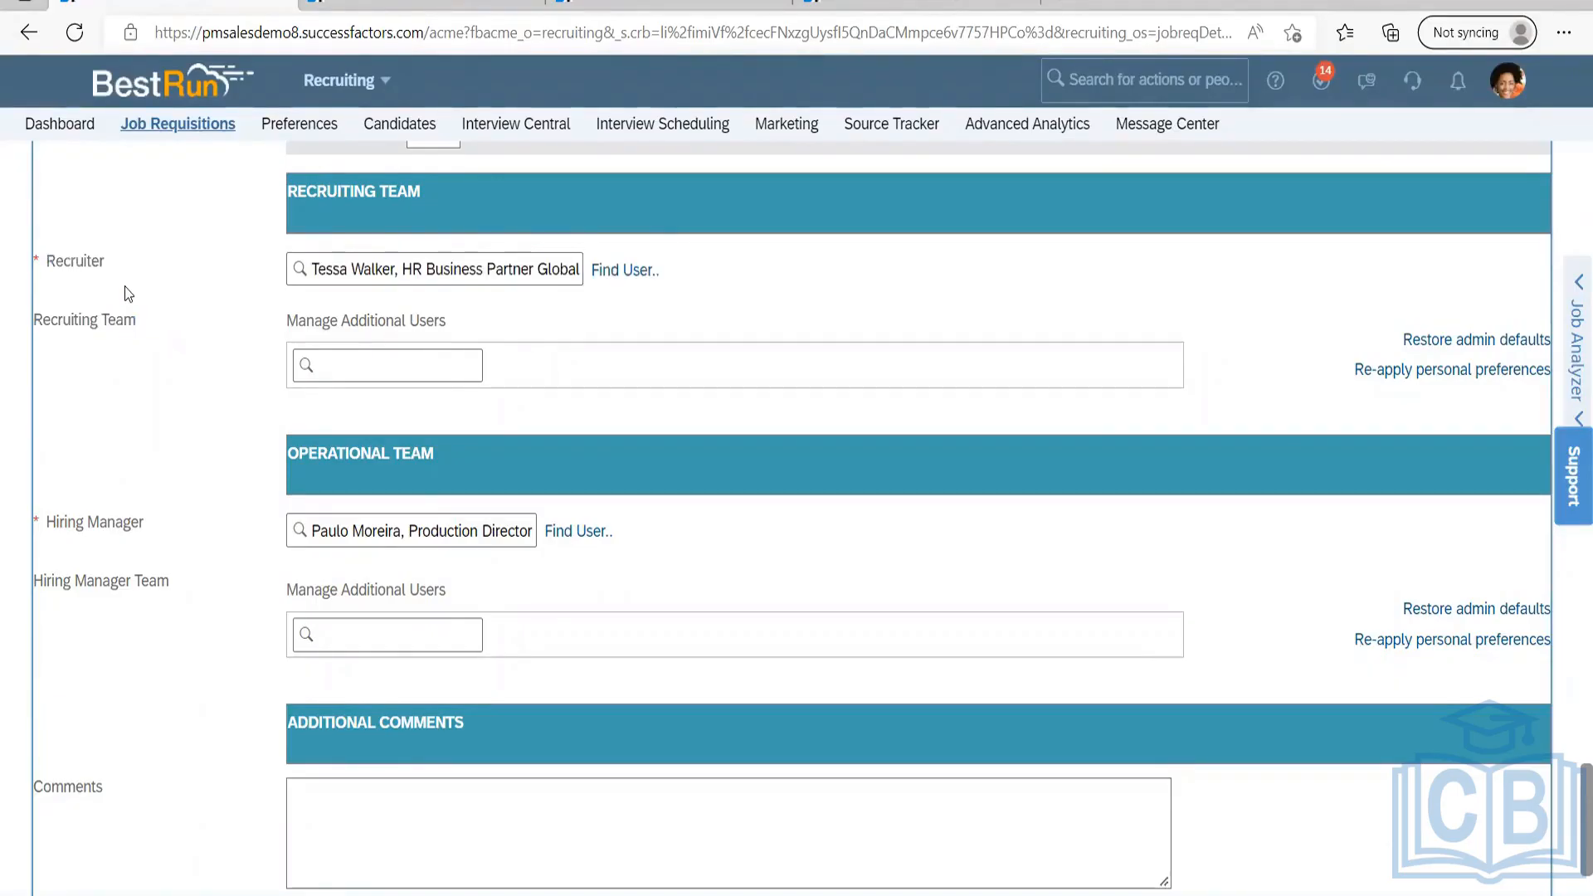
pyautogui.moveTo(144, 310); pyautogui.dragTo(60, 262)
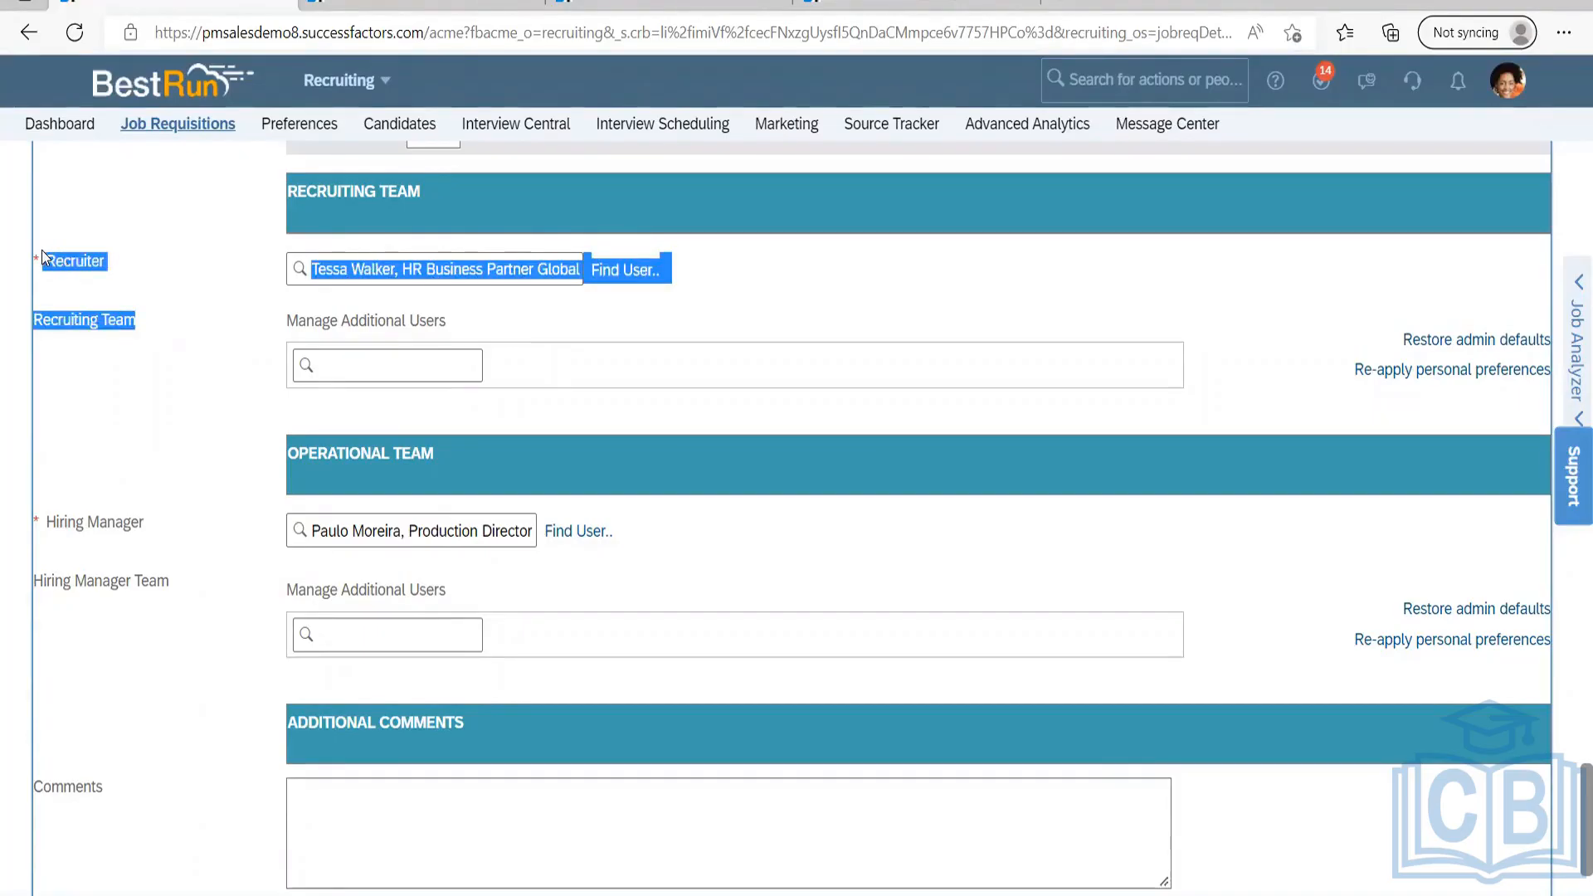
pyautogui.click(498, 339)
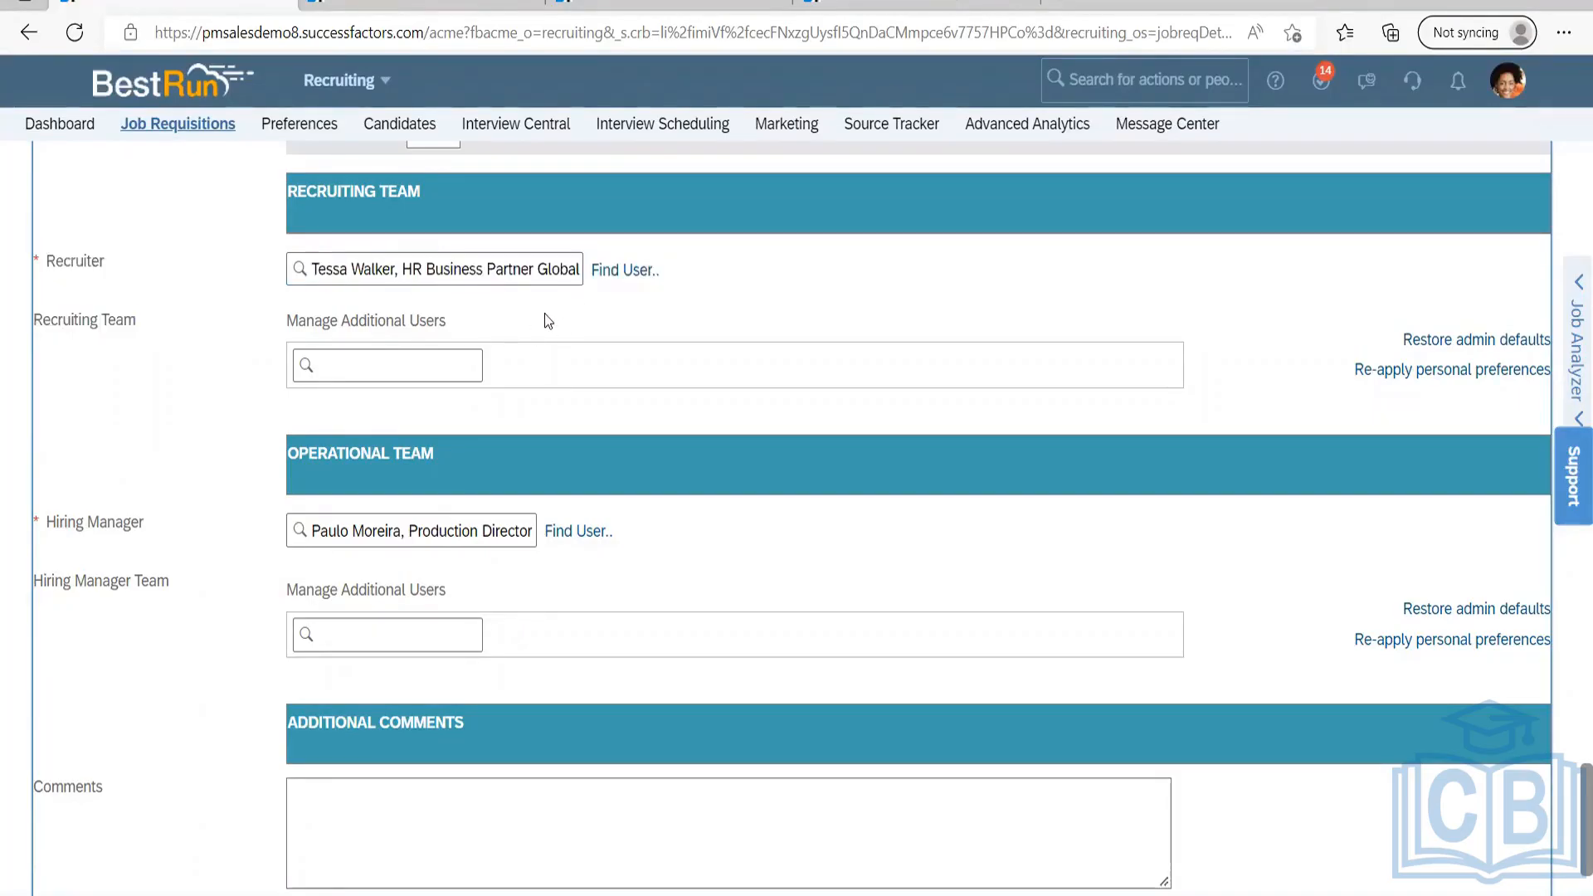
pyautogui.moveTo(124, 332); pyautogui.dragTo(40, 276)
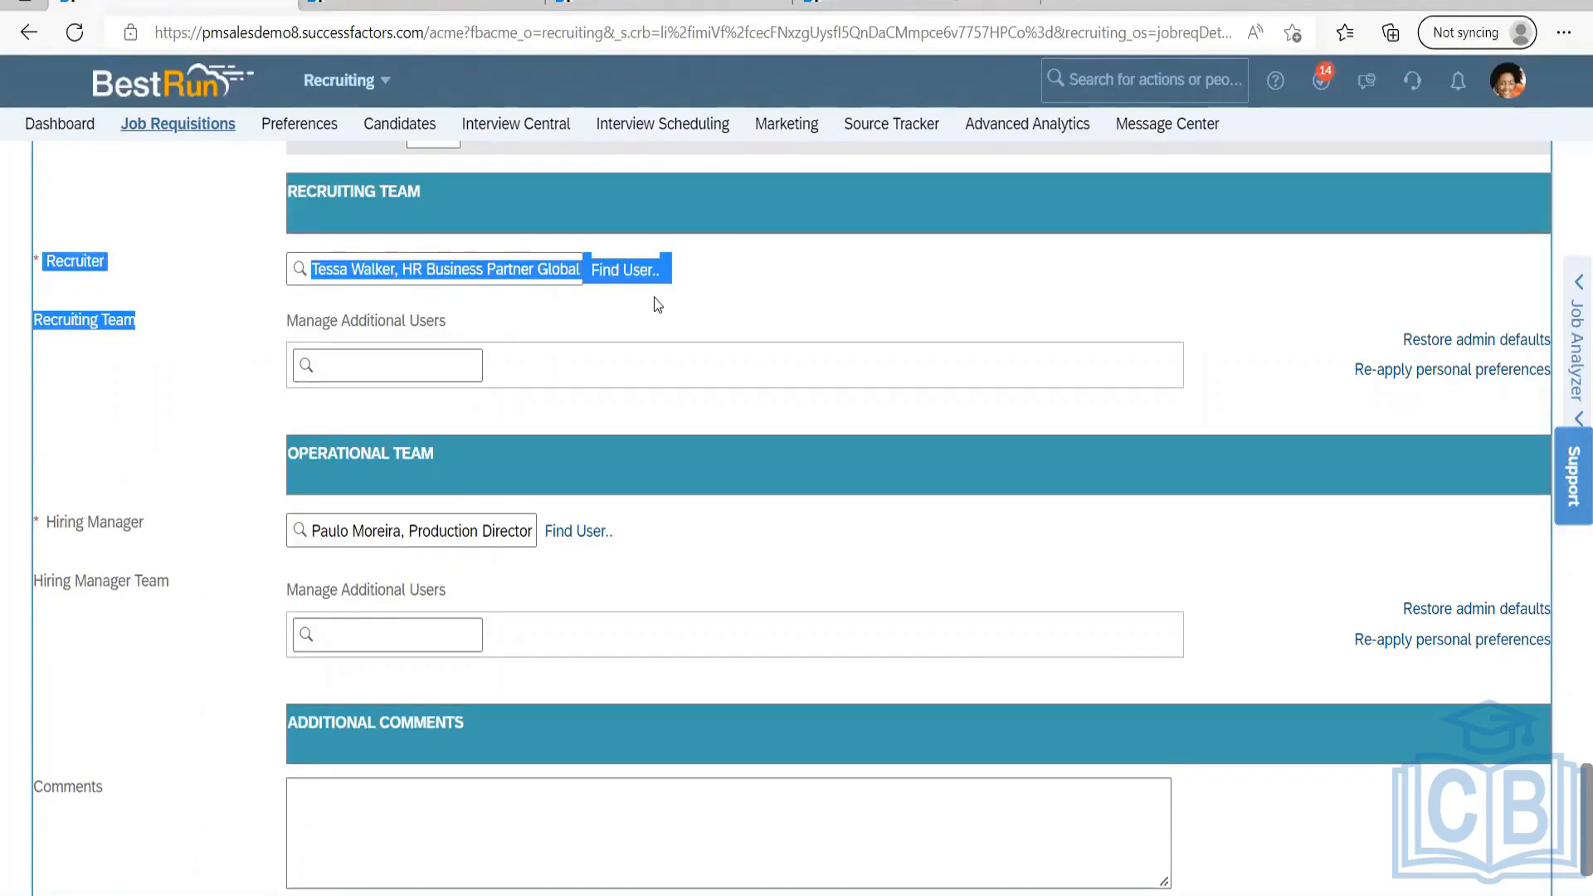
pyautogui.click(719, 315)
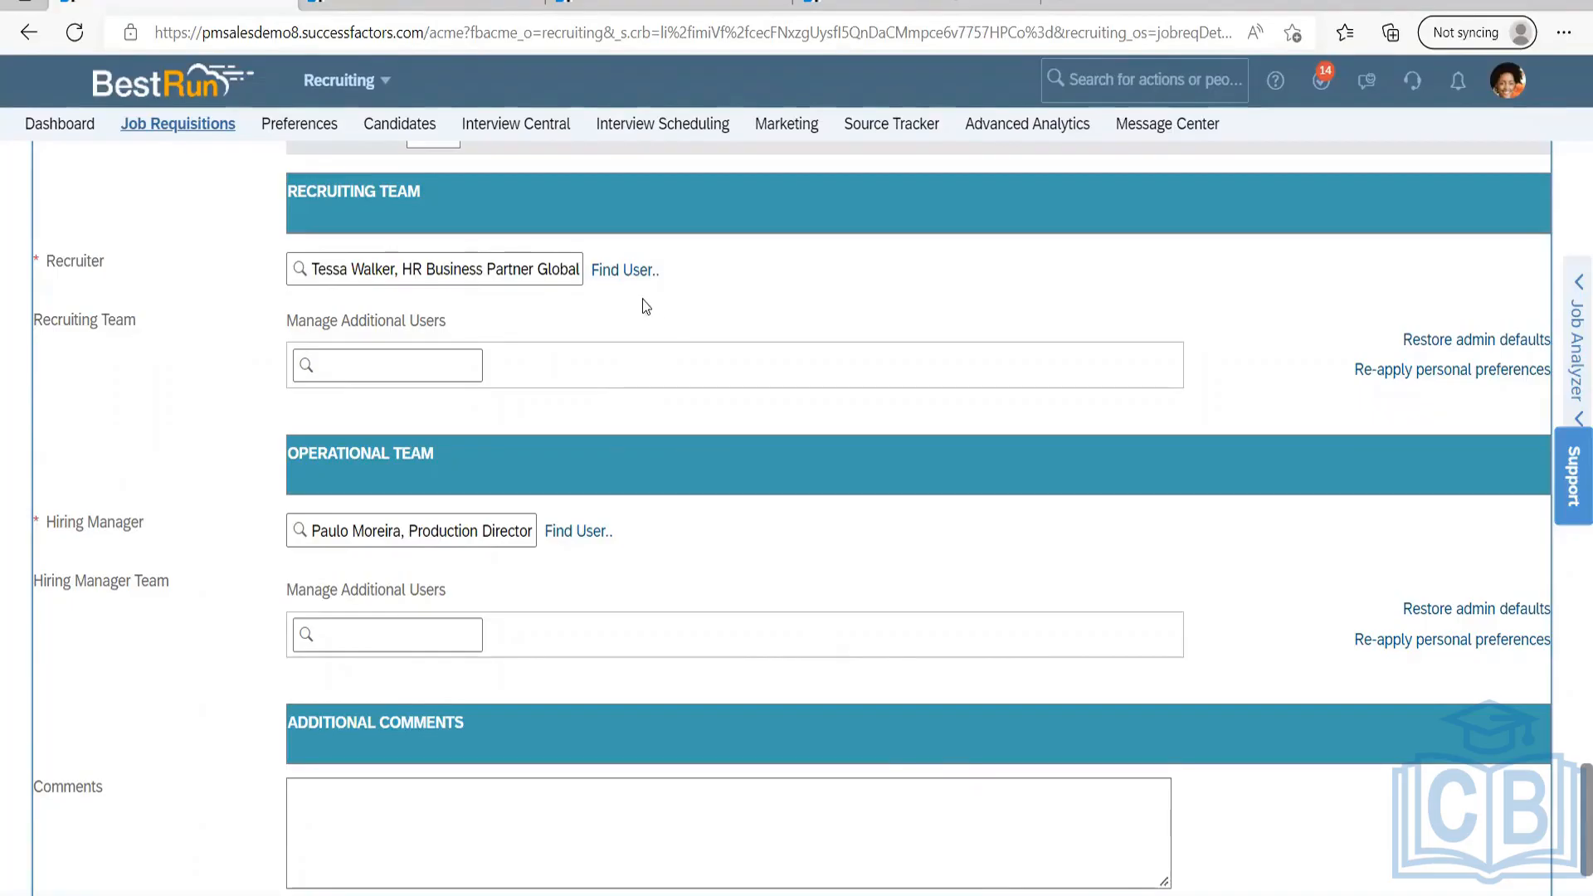
# Look over the requisition up to its start, search the actions for "route map" and open the Route Map List.
pyautogui.scroll(-2, 646, 351)
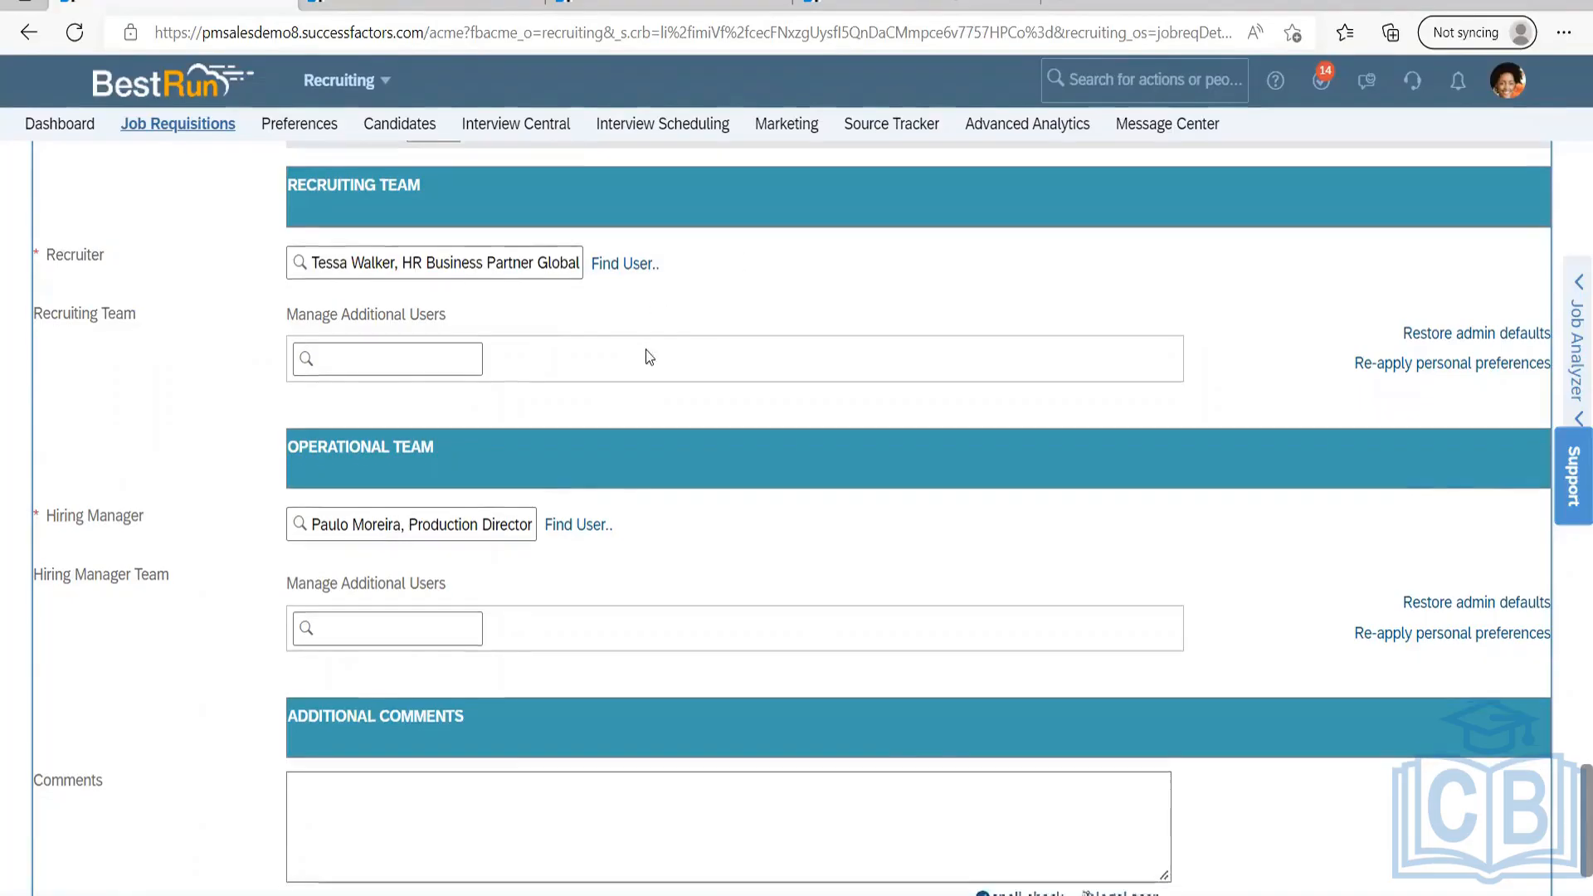
pyautogui.scroll(10, 643, 315)
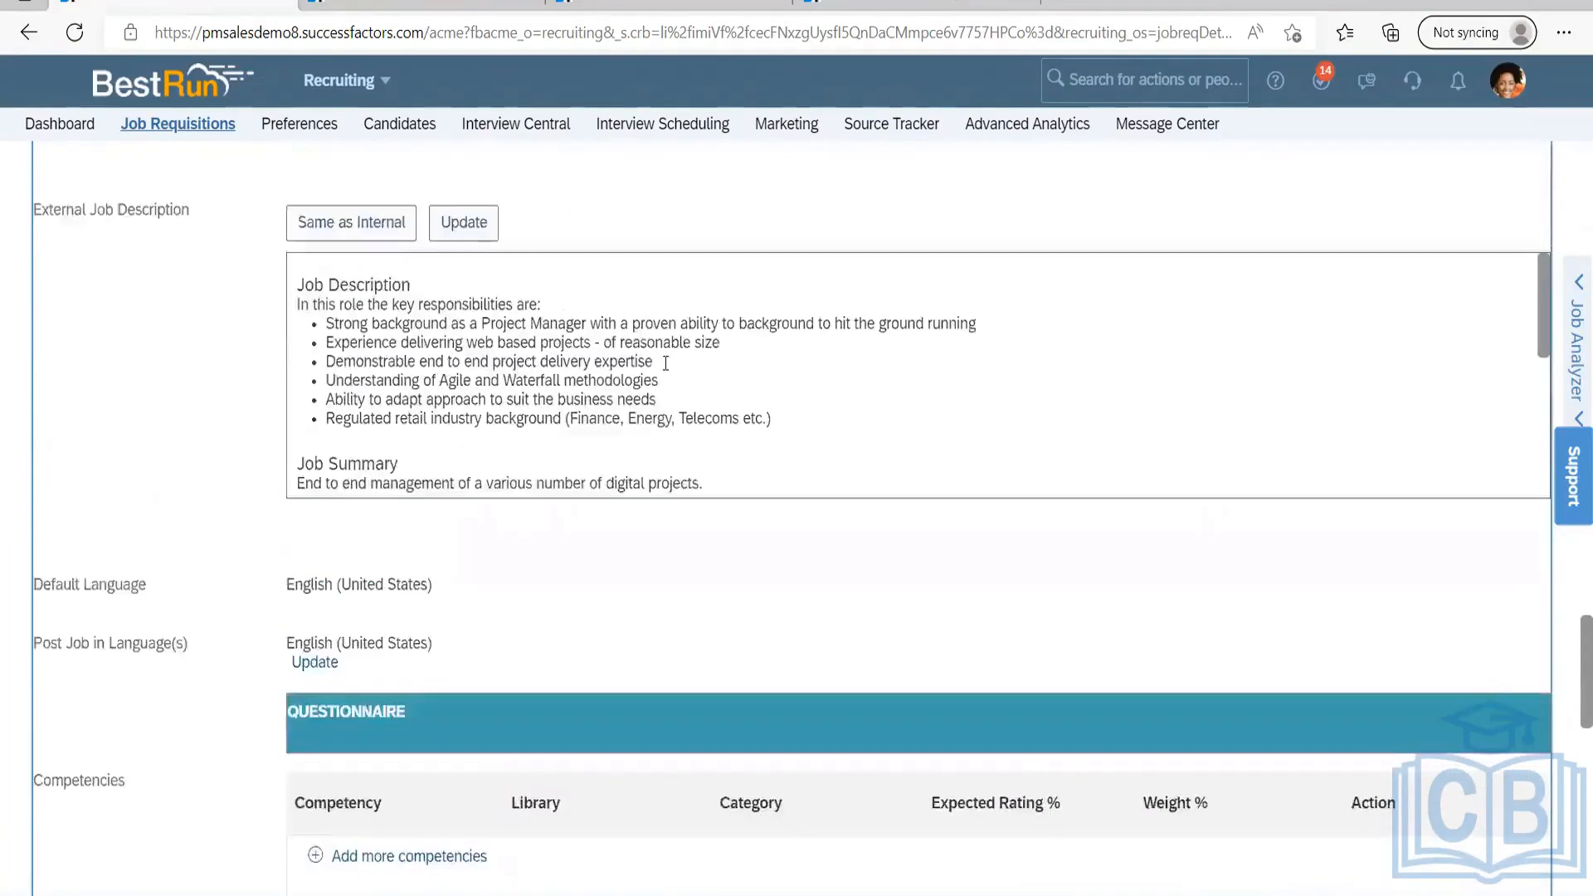
pyautogui.scroll(15, 669, 370)
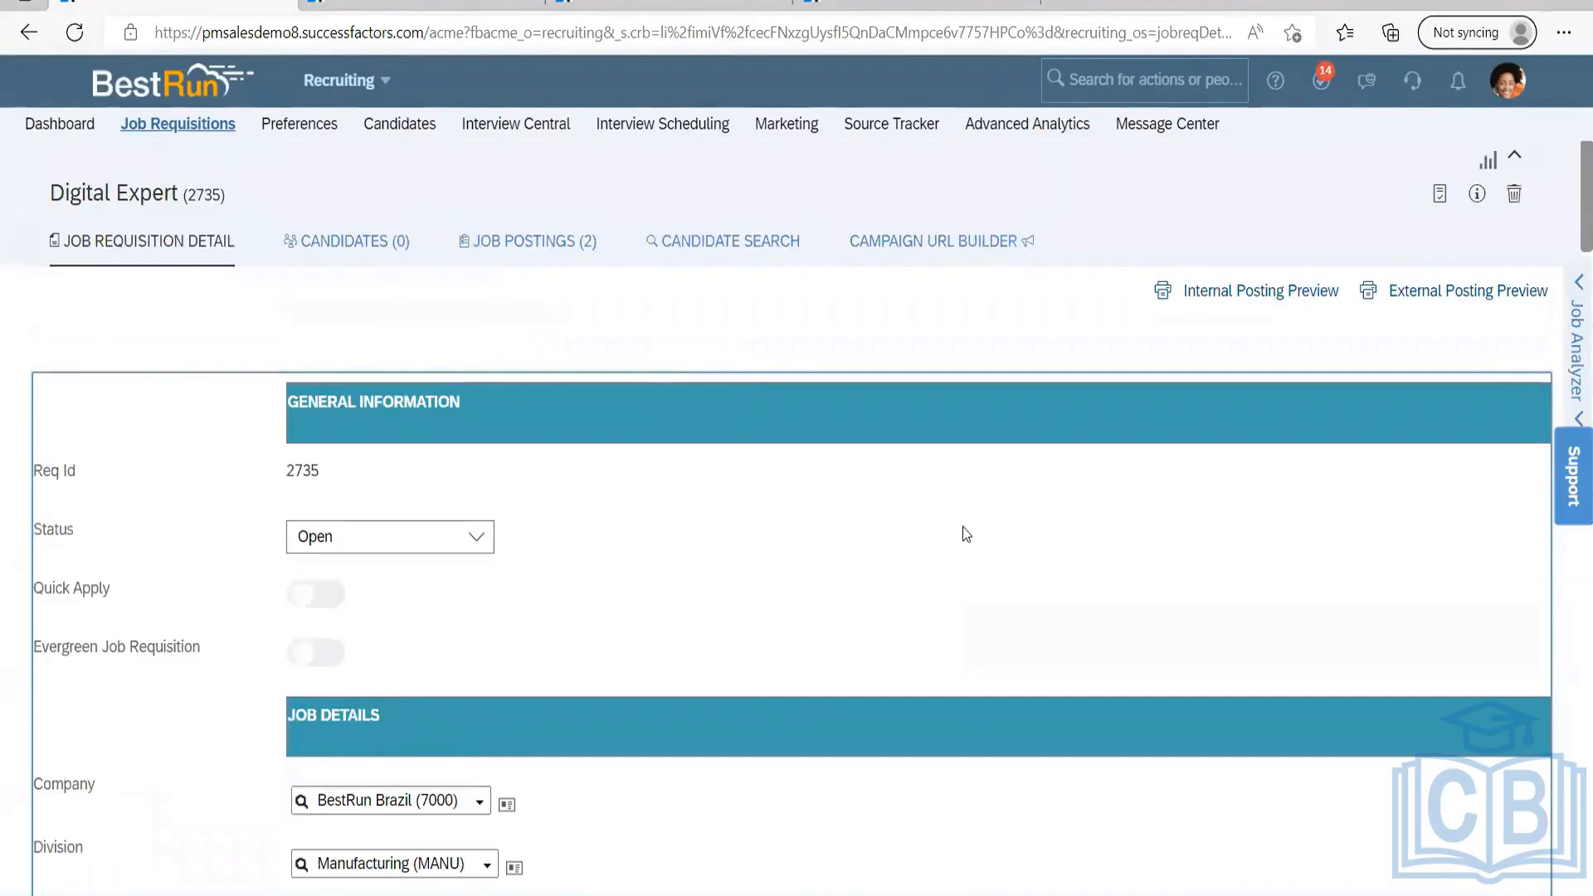
pyautogui.click(1135, 80)
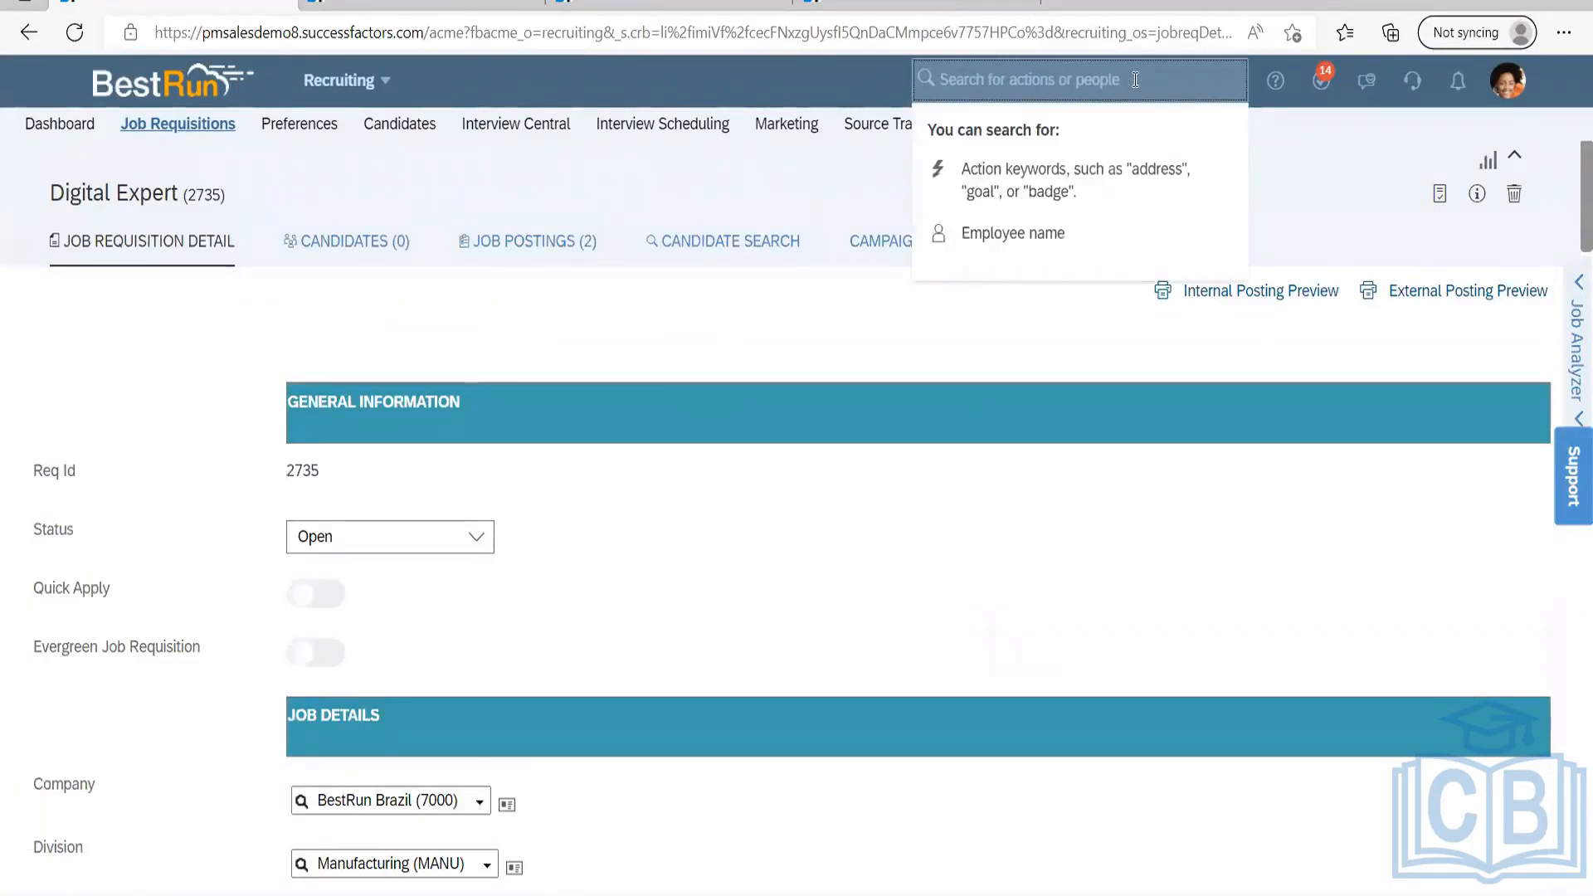
pyautogui.write('route ')
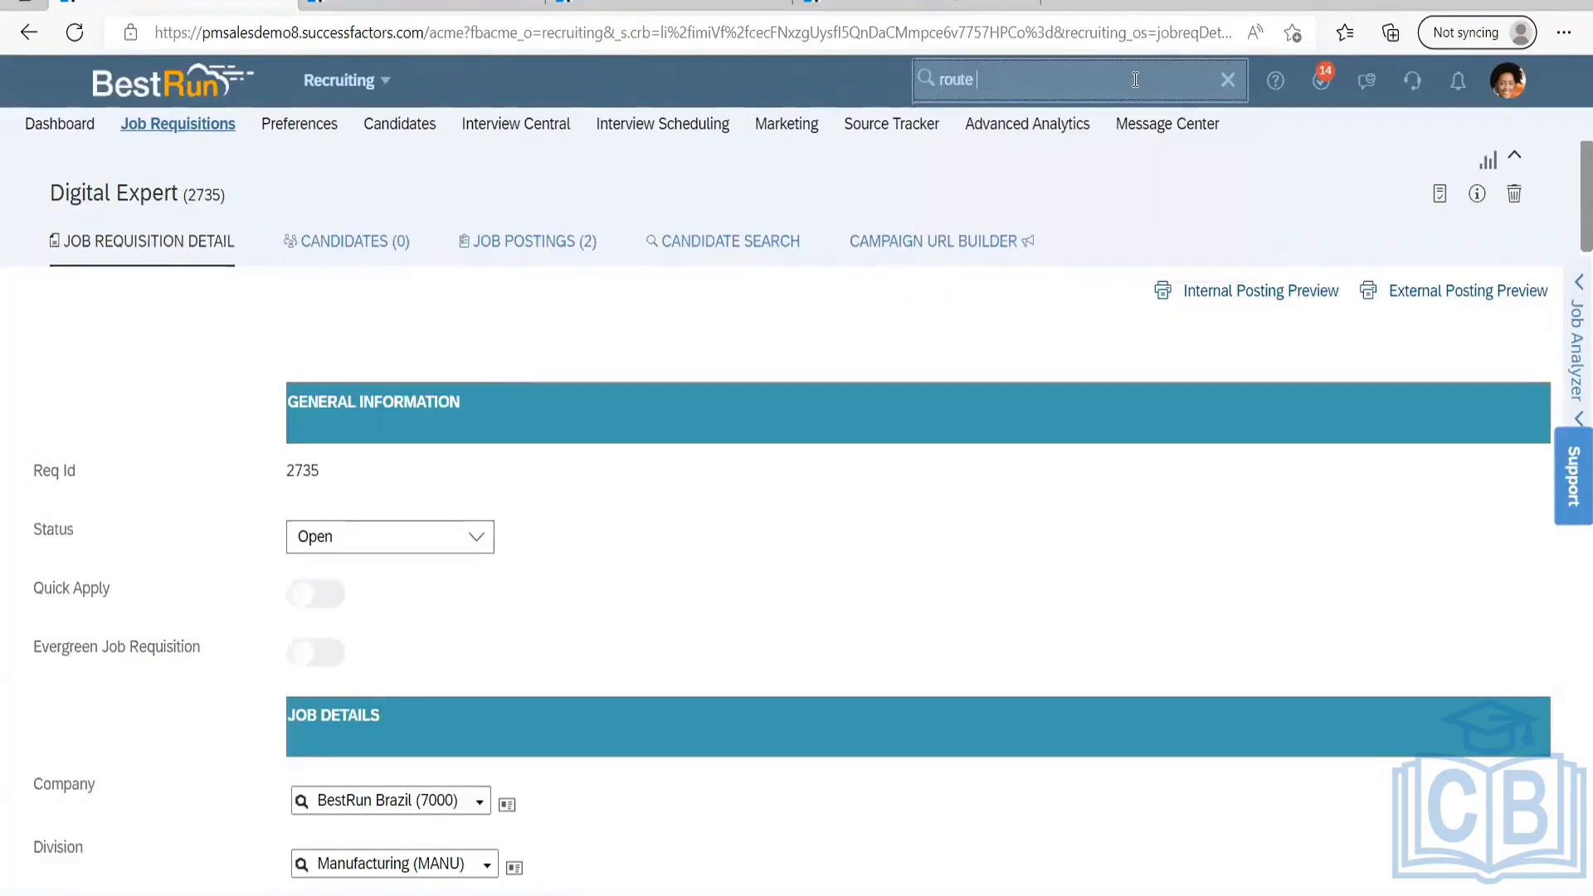
pyautogui.write('map')
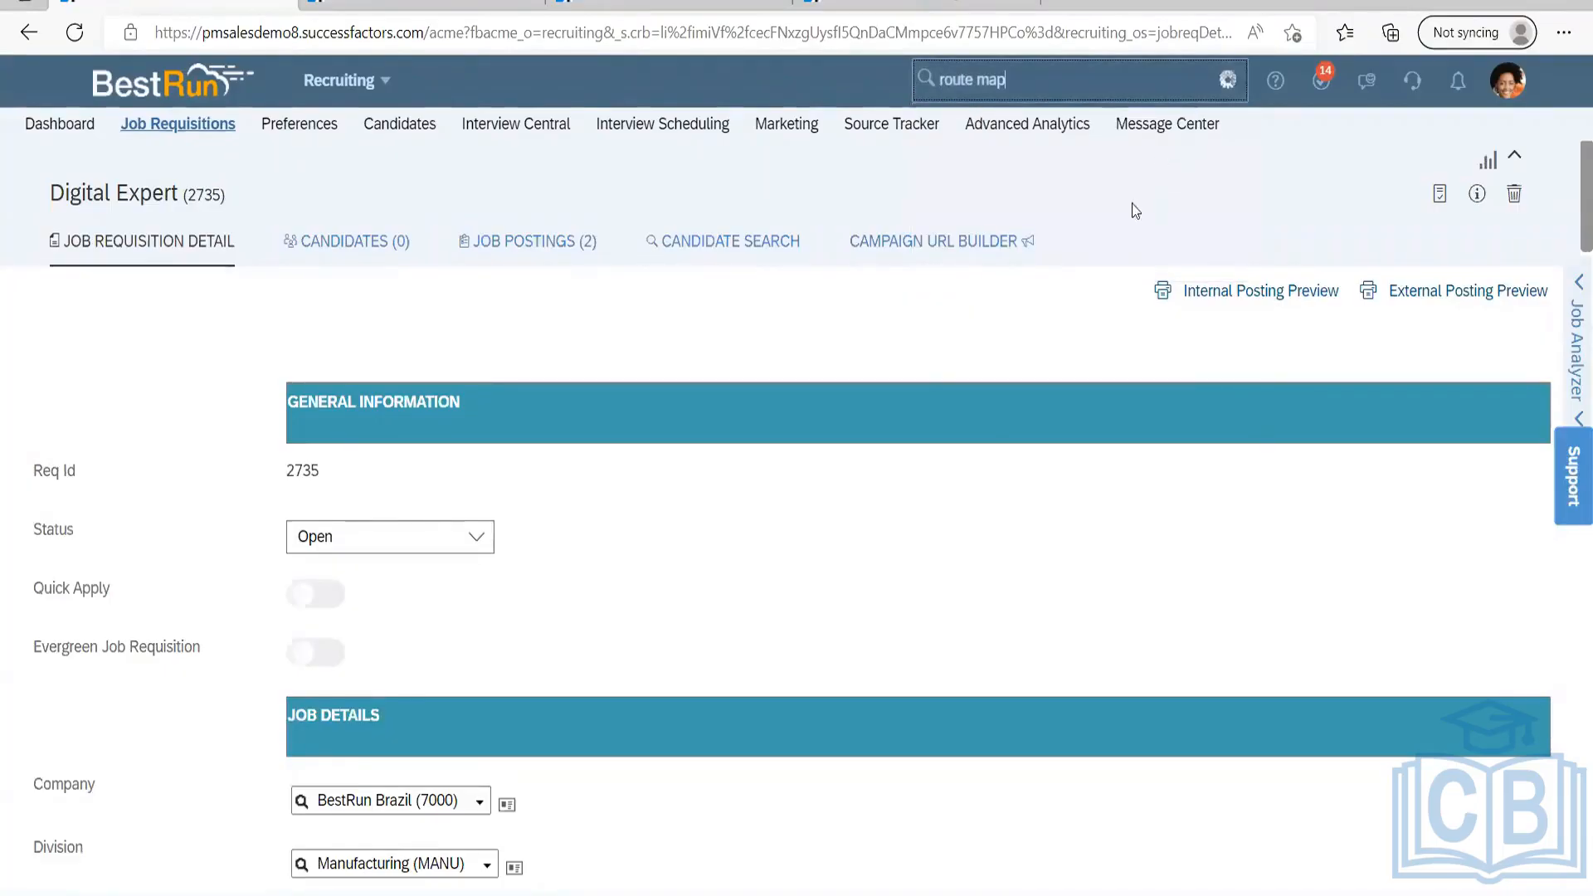
pyautogui.click(1010, 139)
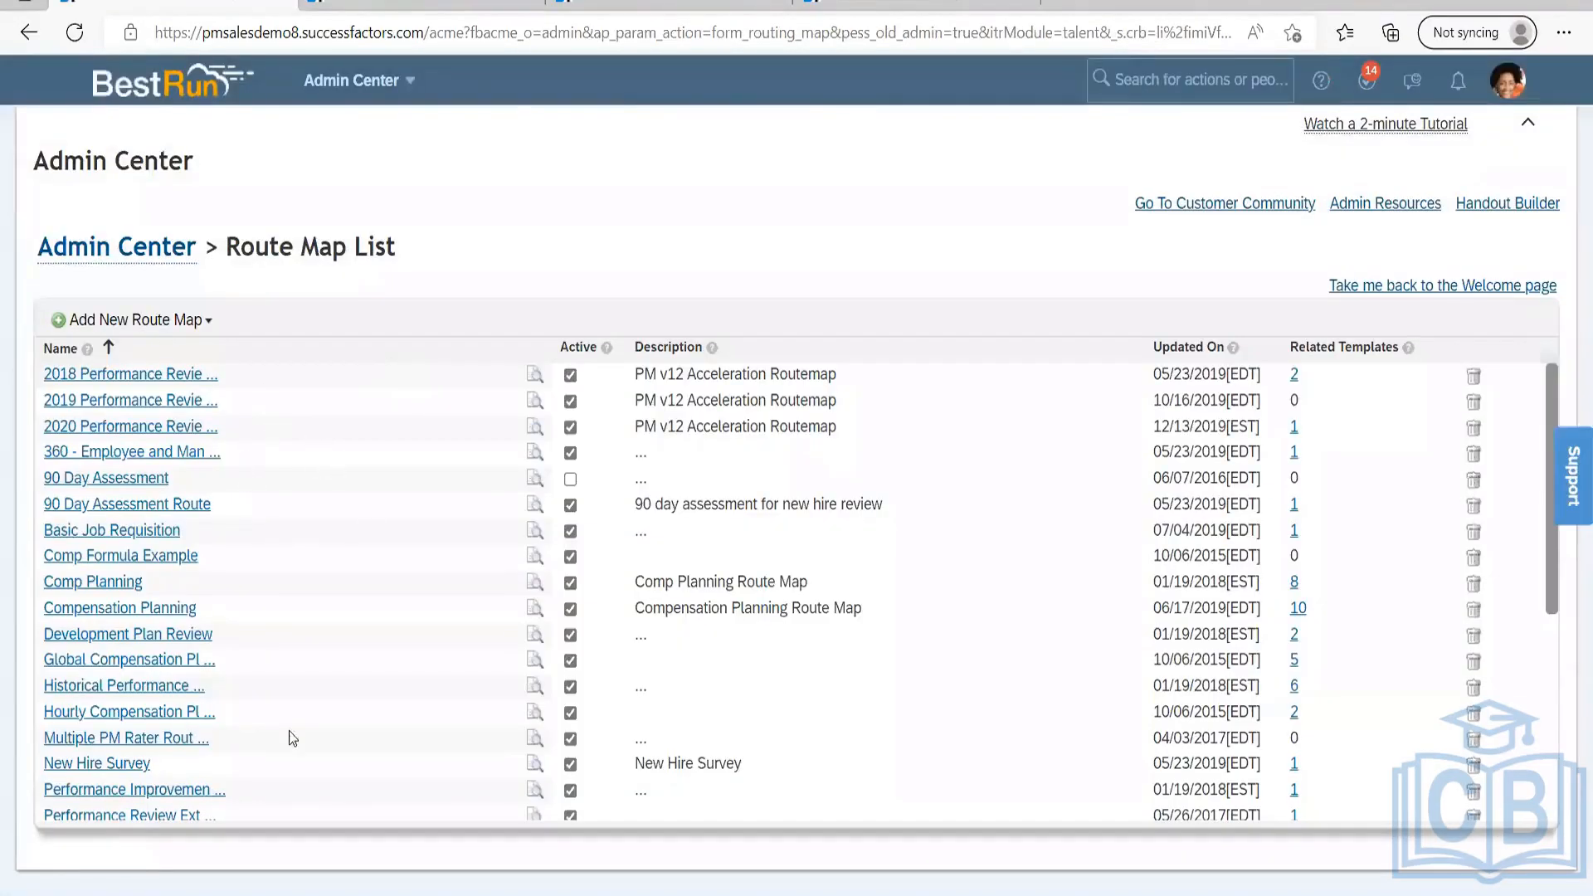
# Look through the existing route maps and start a new one with the Build Your Own option.
pyautogui.scroll(-3, 293, 512)
pyautogui.scroll(3, 292, 512)
pyautogui.click(129, 321)
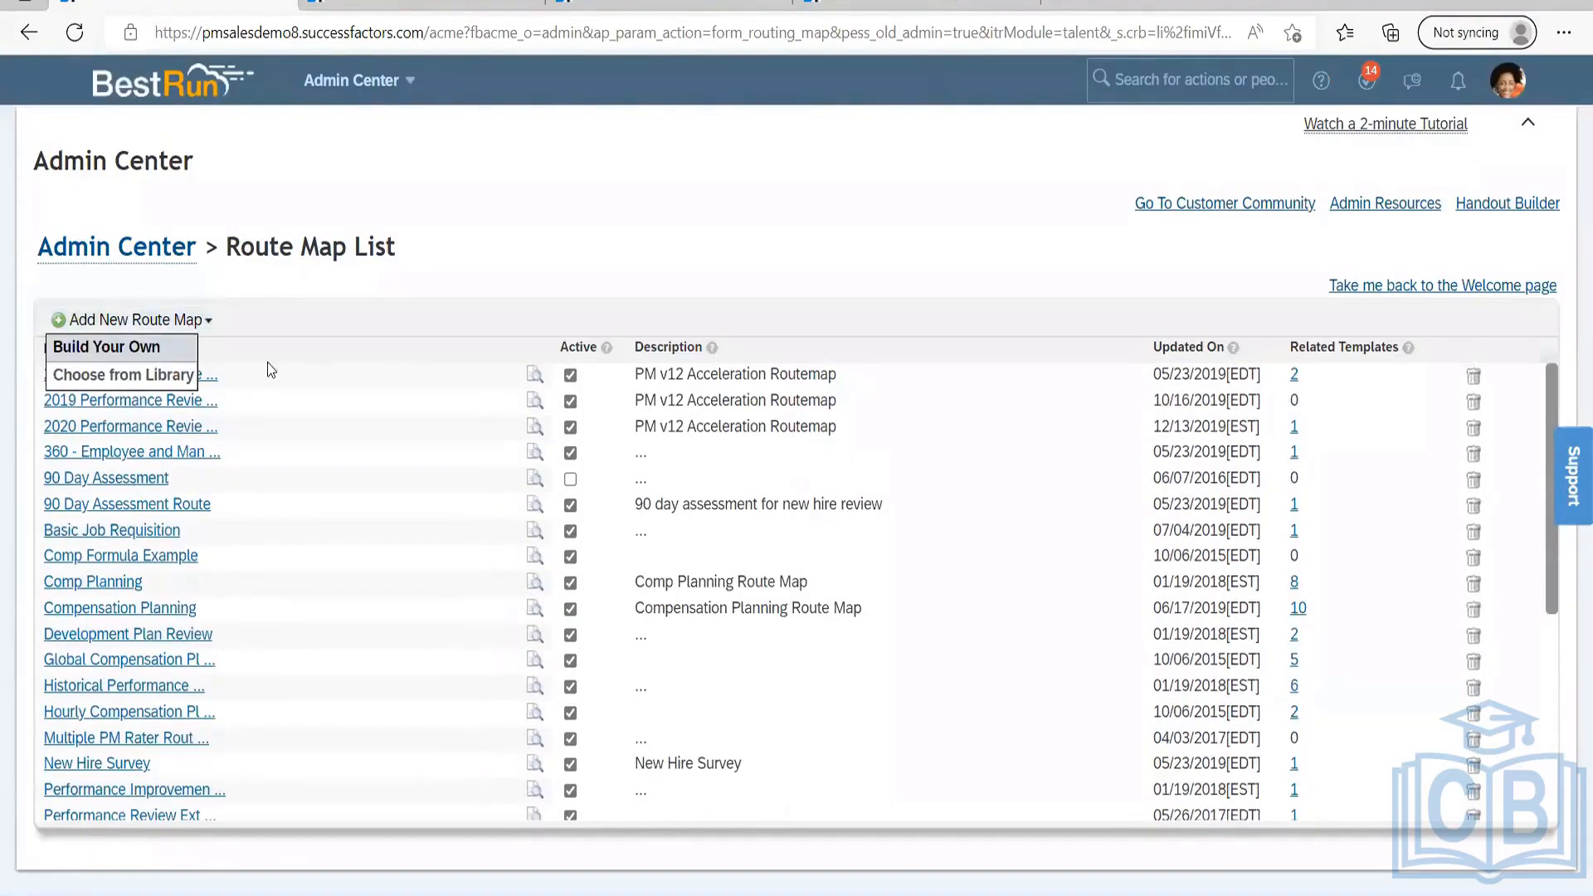
pyautogui.click(83, 348)
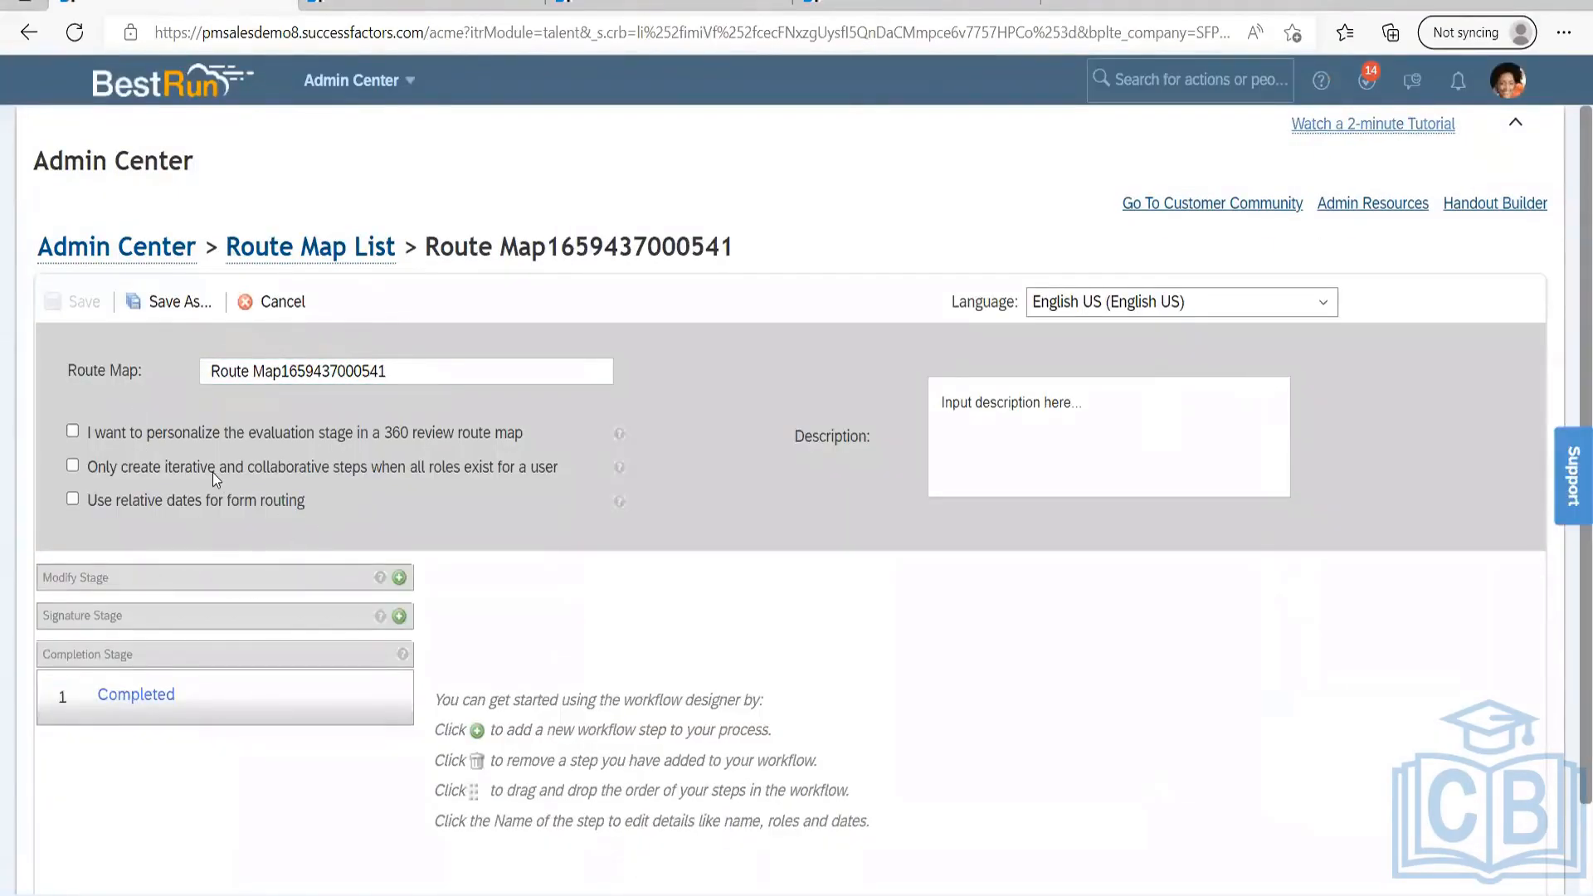
# Add a step named Initiator to the new route map's Modify Stage.
pyautogui.scroll(-2, 440, 491)
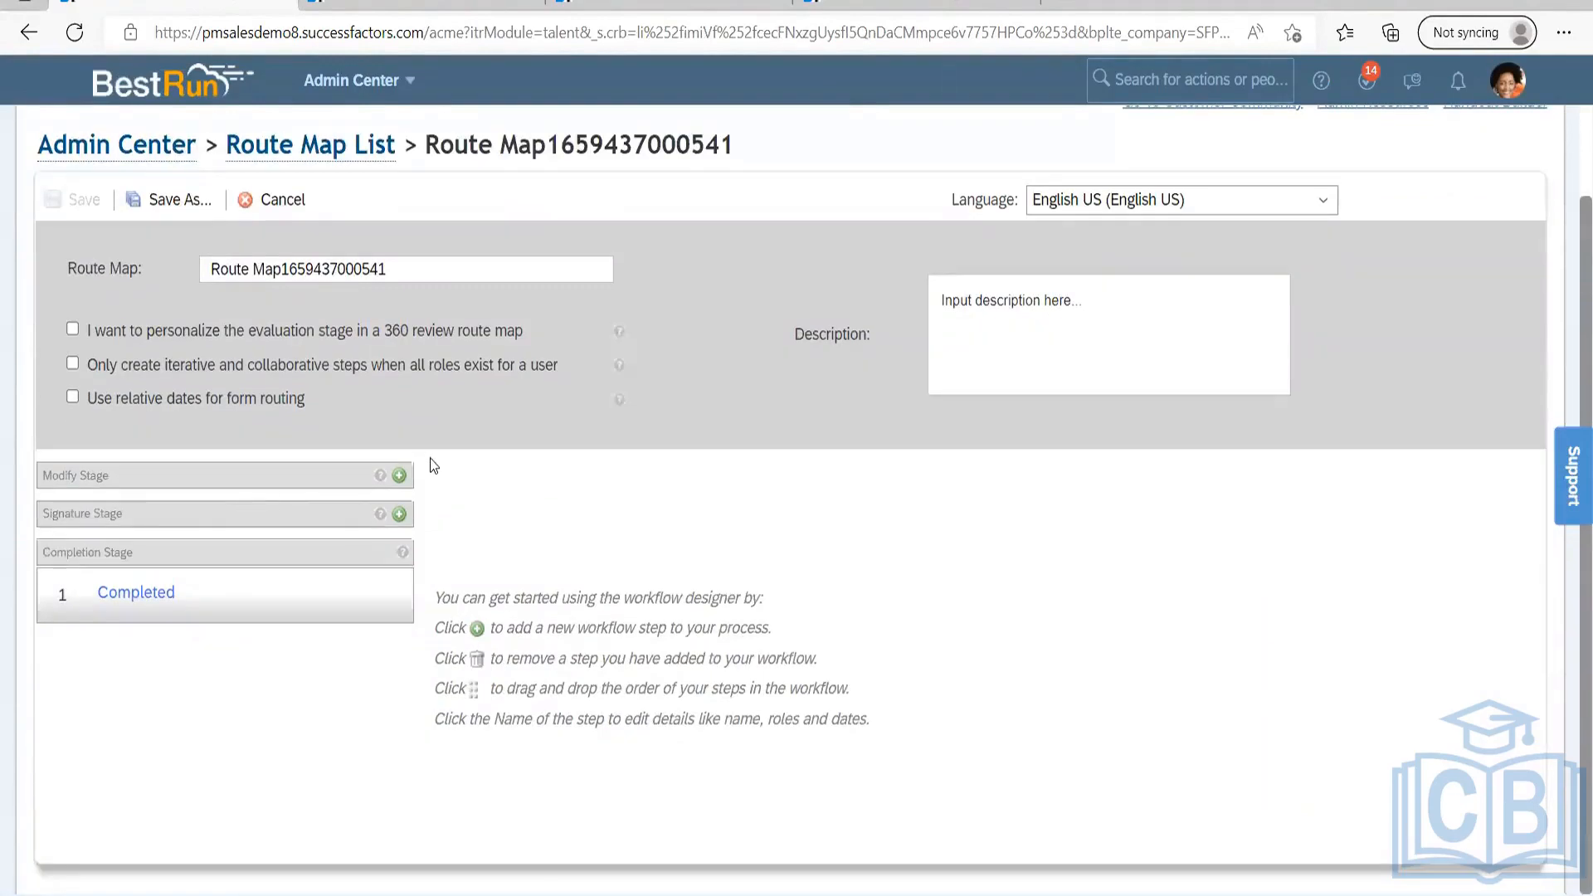
pyautogui.click(400, 476)
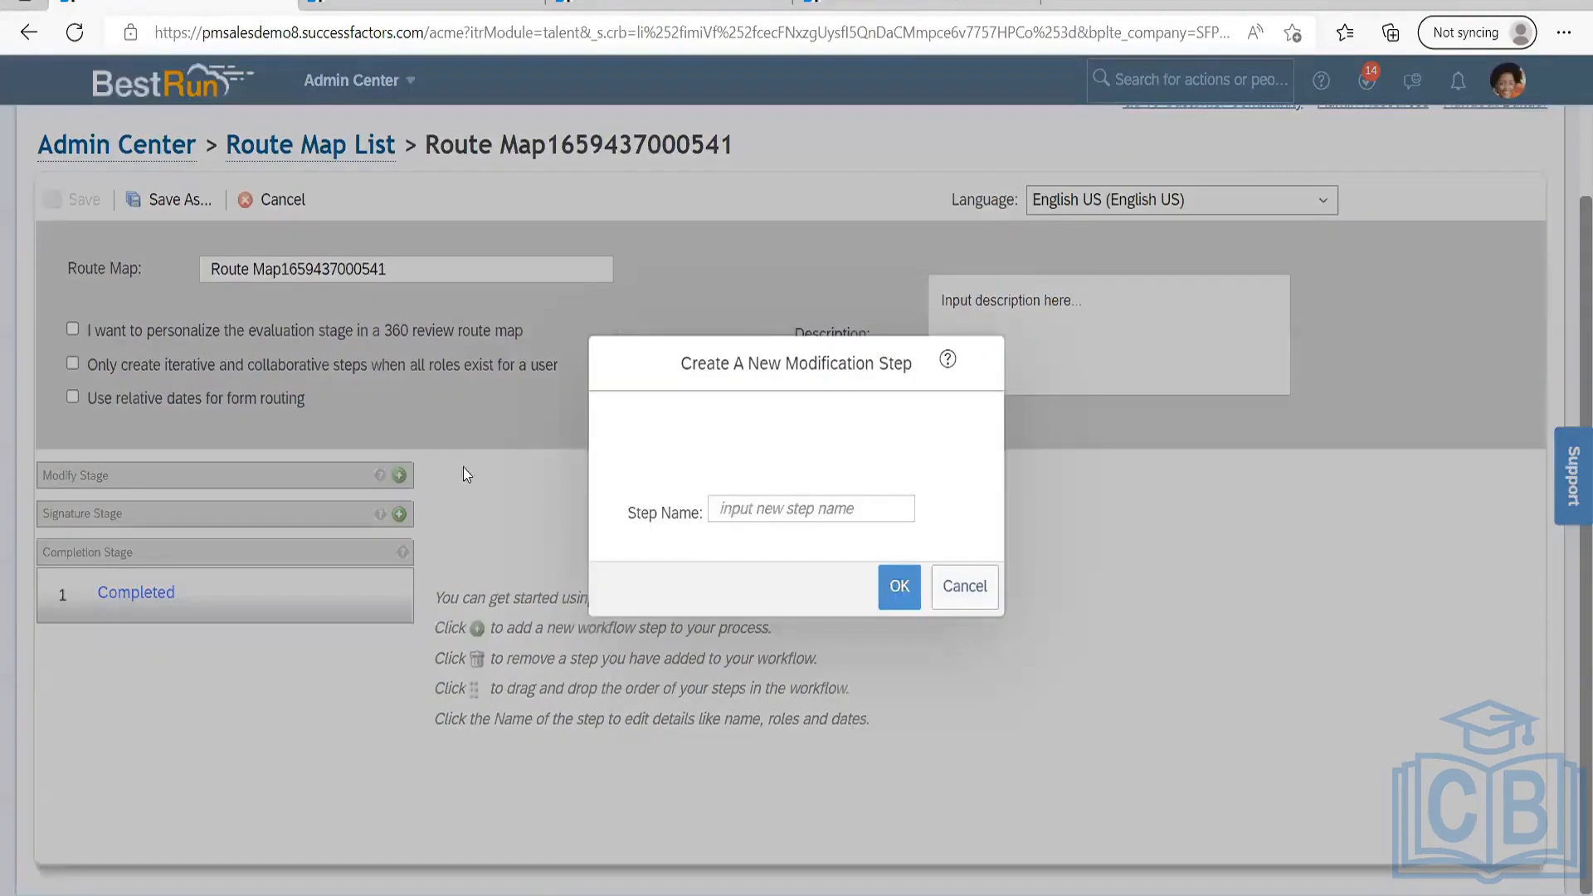
pyautogui.click(770, 510)
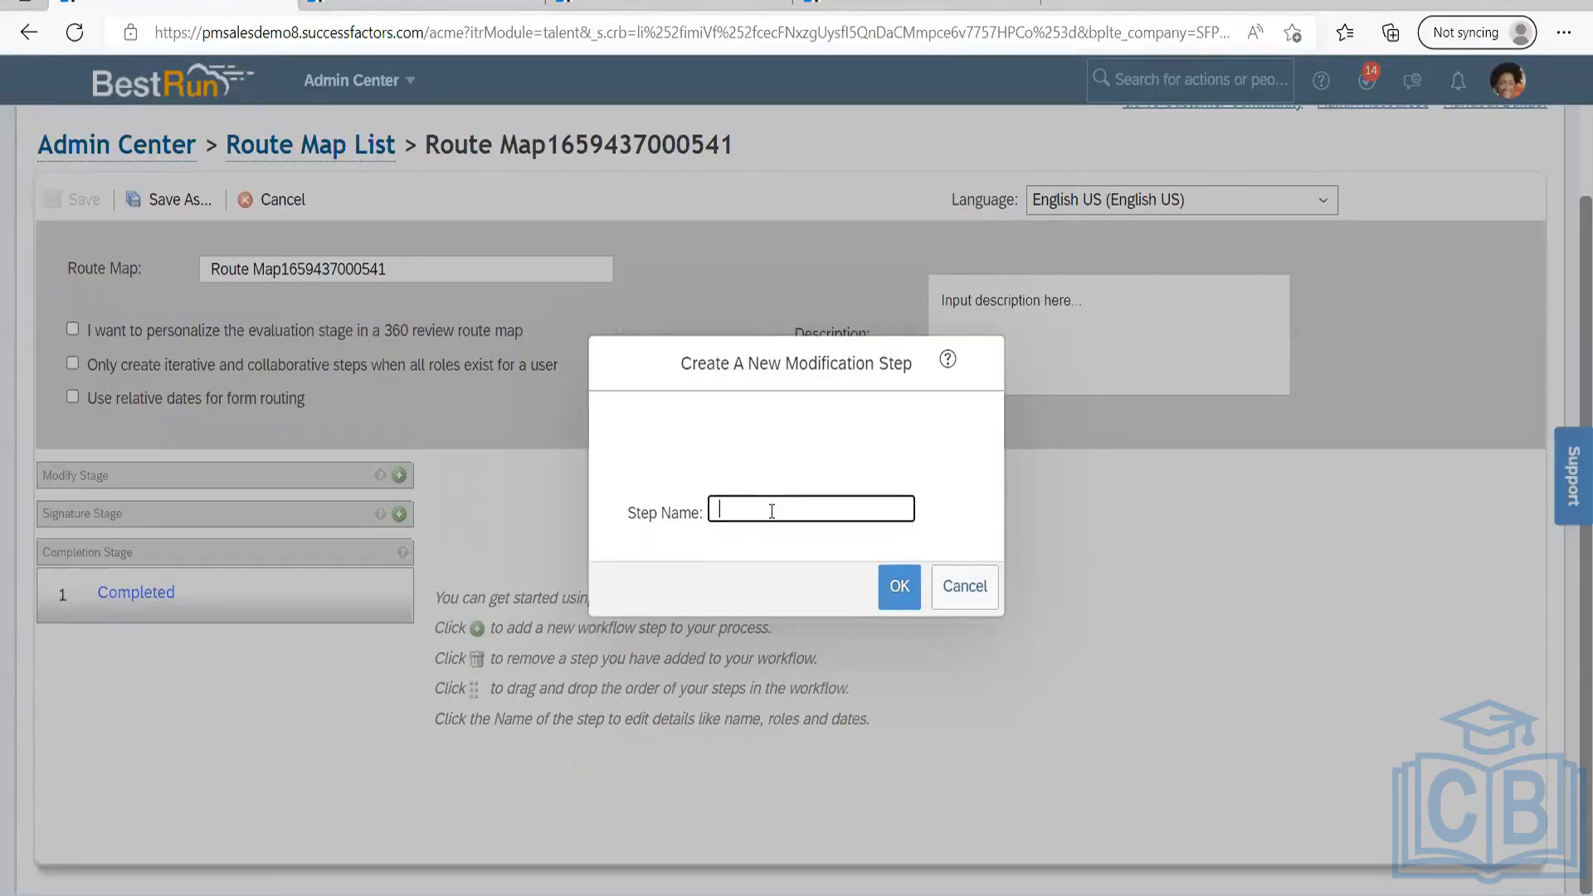
pyautogui.write('Initiator')
pyautogui.click(899, 589)
# Point out the Step Name and Step Description fields in the Initiator step's configuration.
pyautogui.scroll(-2, 752, 542)
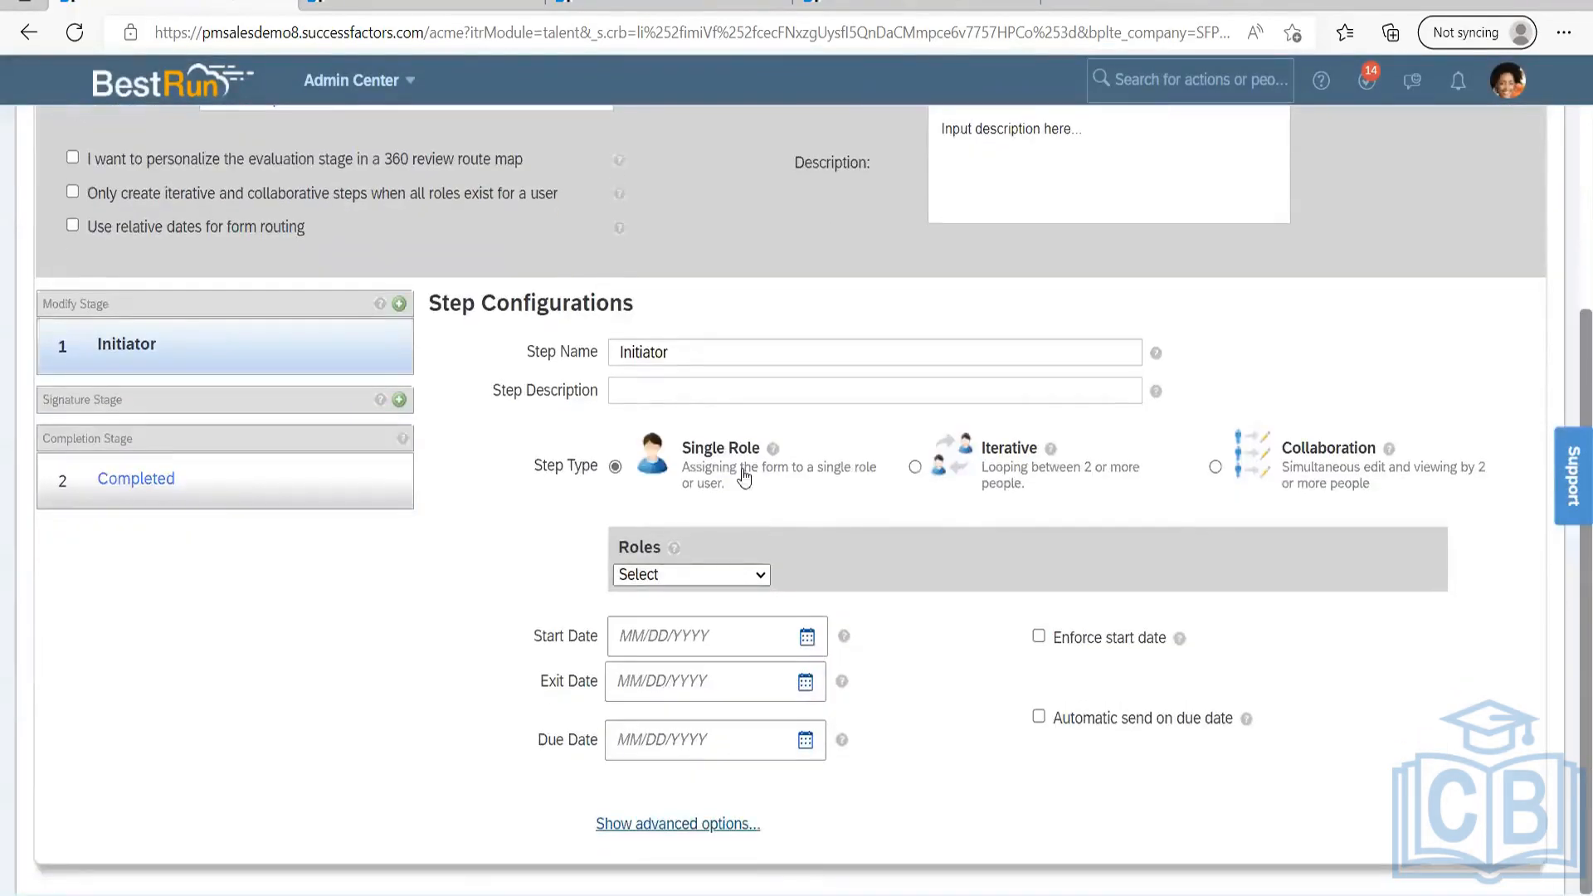
pyautogui.click(691, 353)
pyautogui.doubleClick(647, 351)
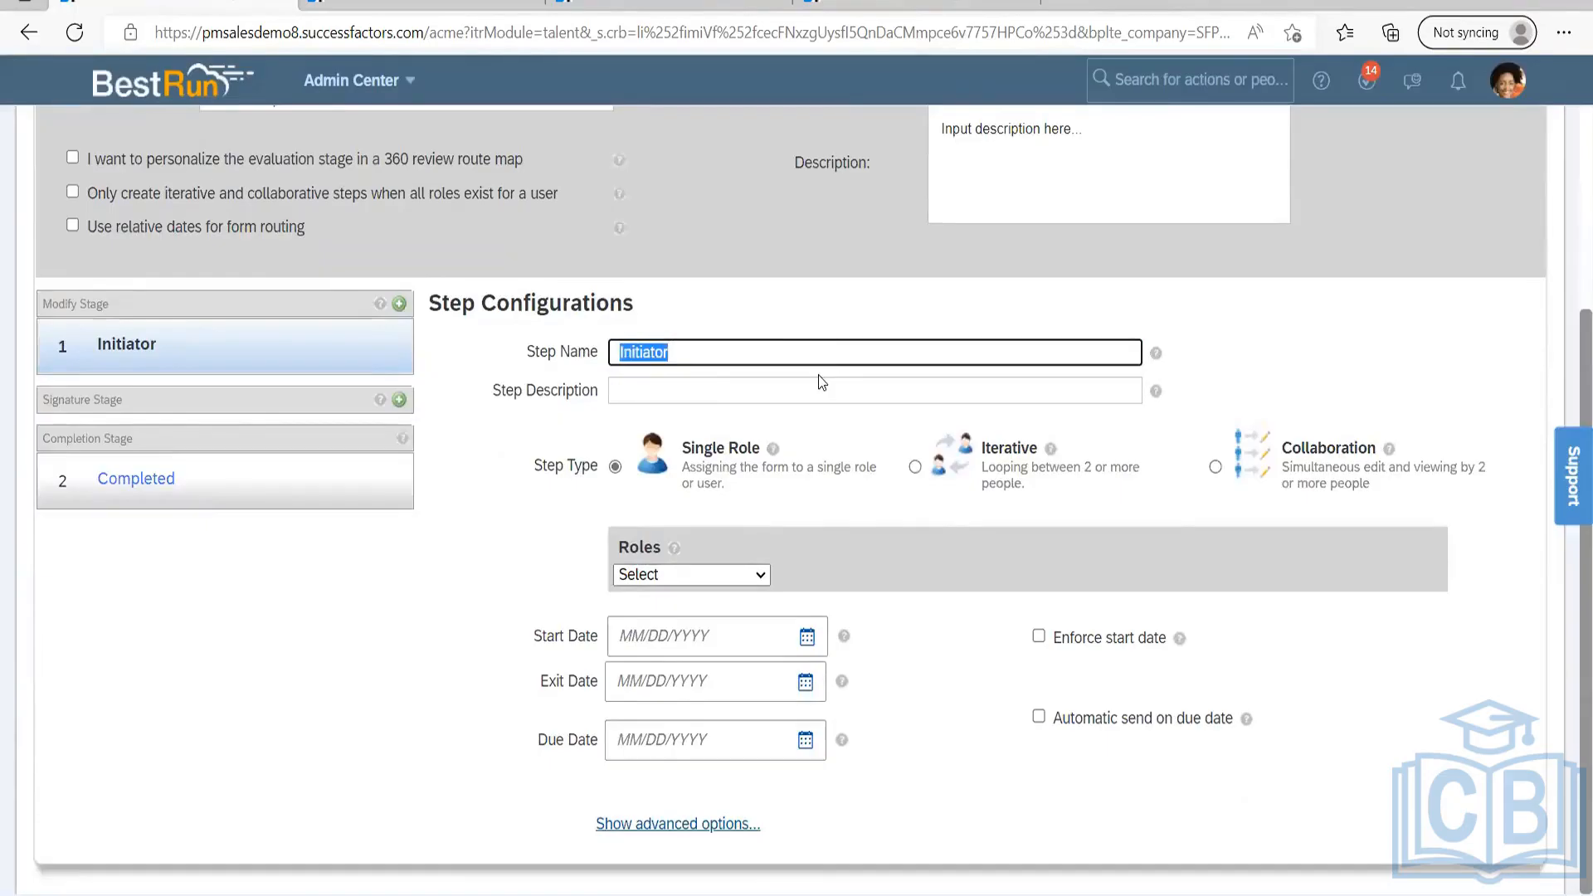
pyautogui.click(682, 383)
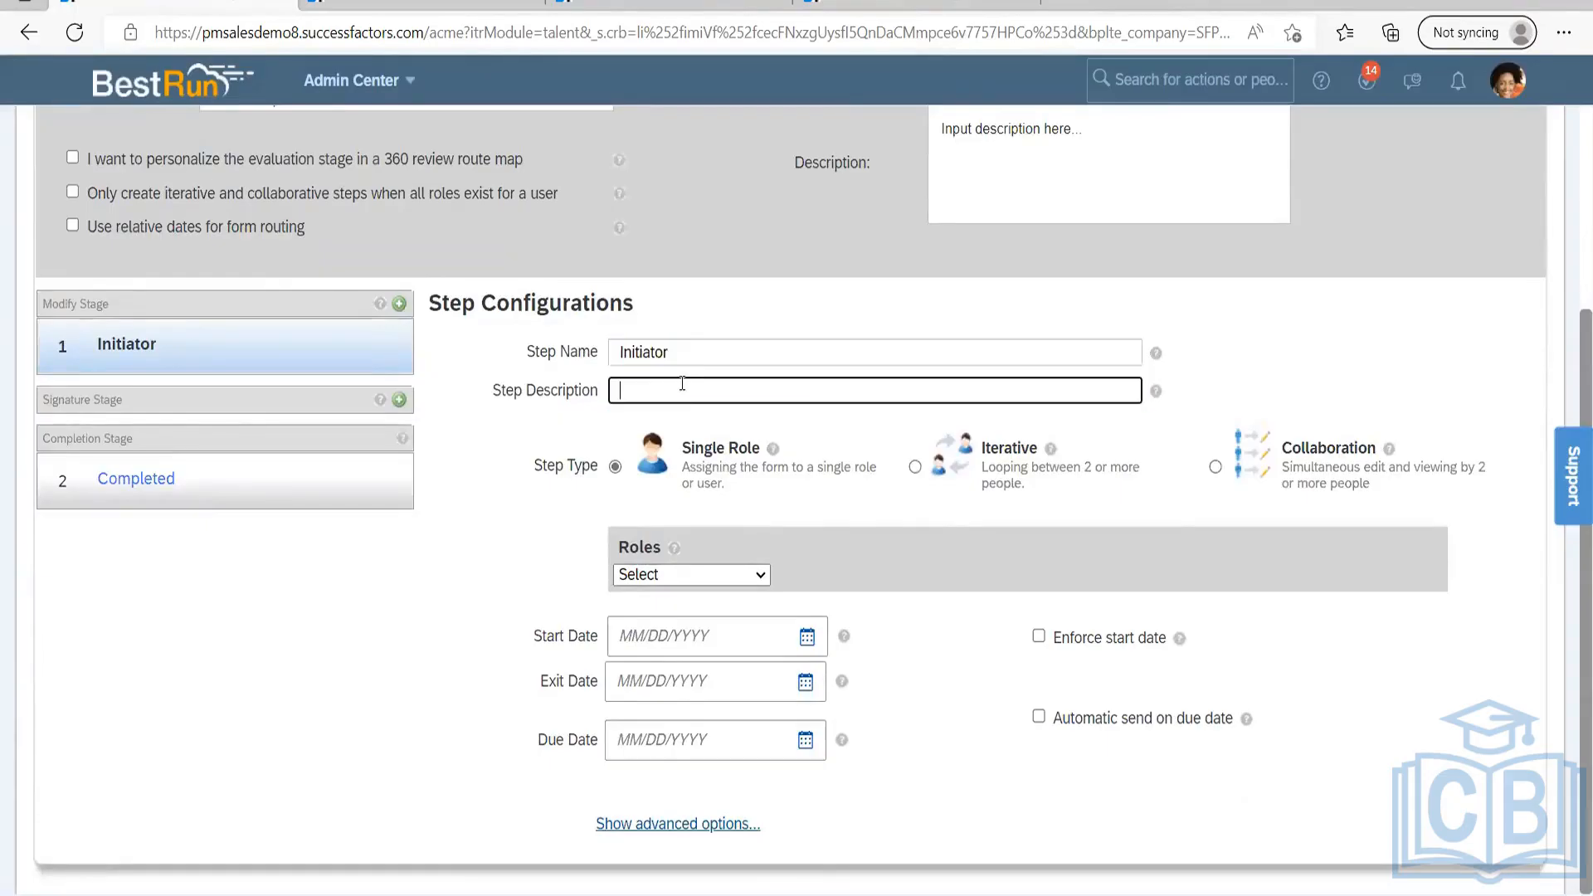
pyautogui.click(1223, 367)
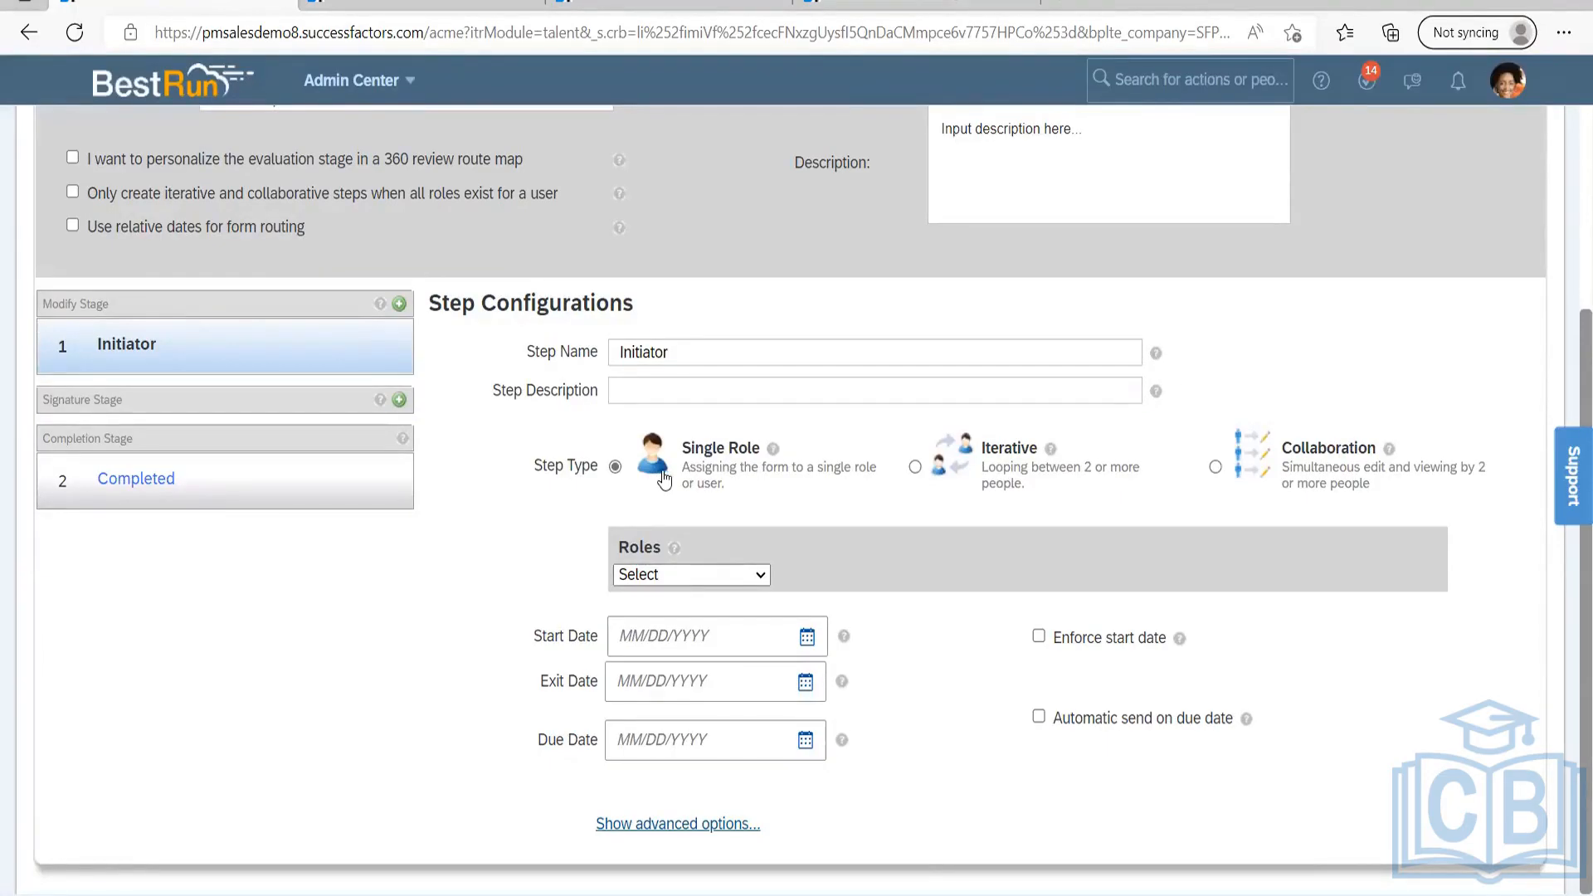
# Try the Iterative and Collaboration types on the Initiator step, and return it to Single Role.
pyautogui.click(954, 464)
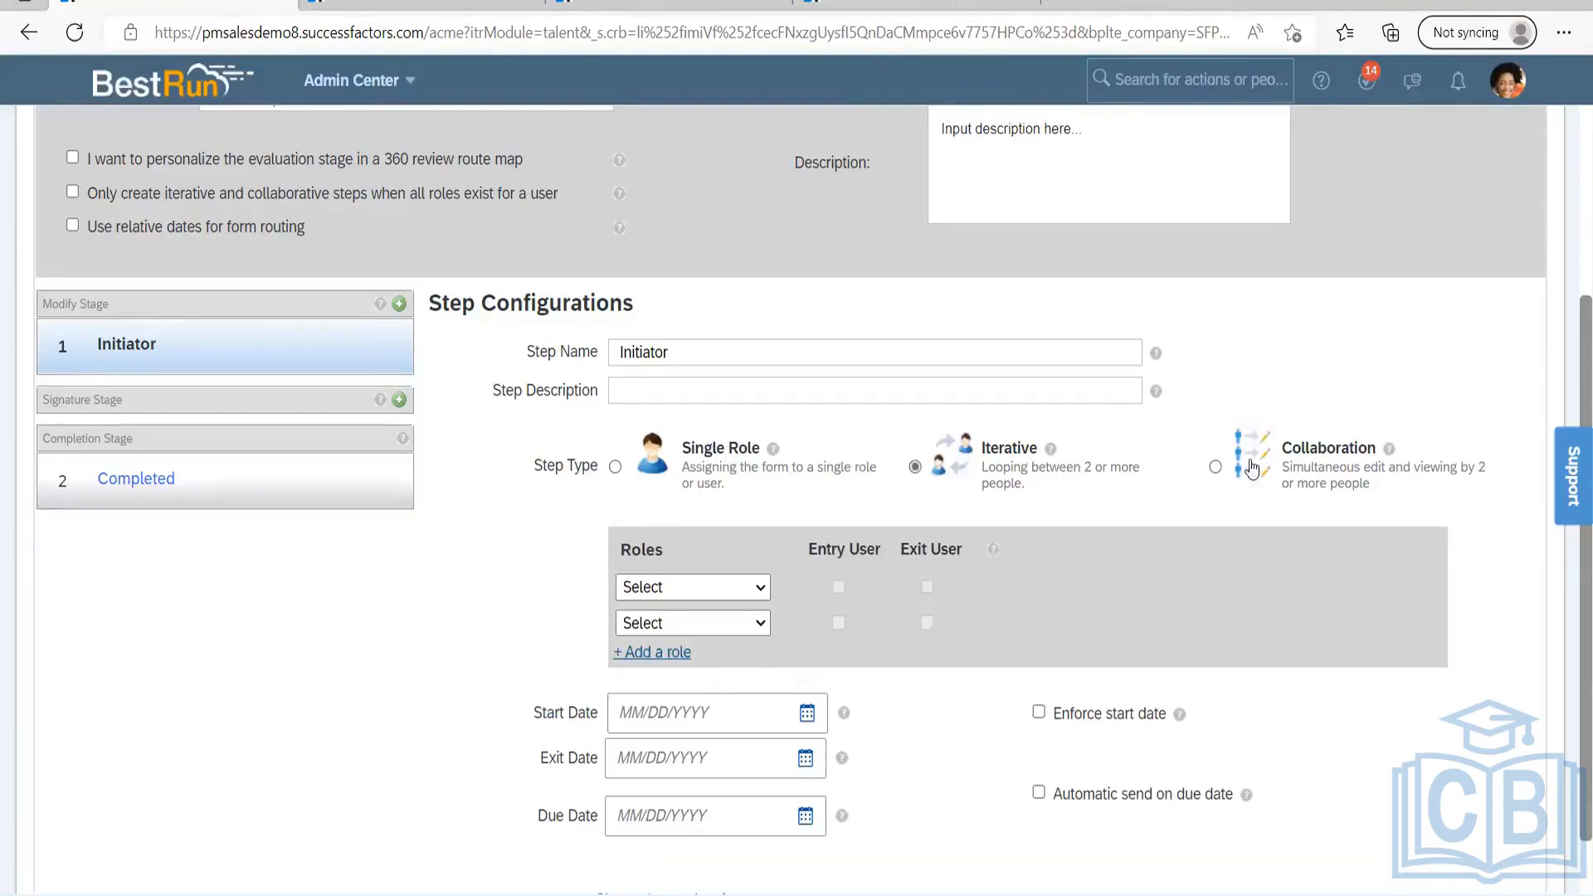
pyautogui.click(1253, 460)
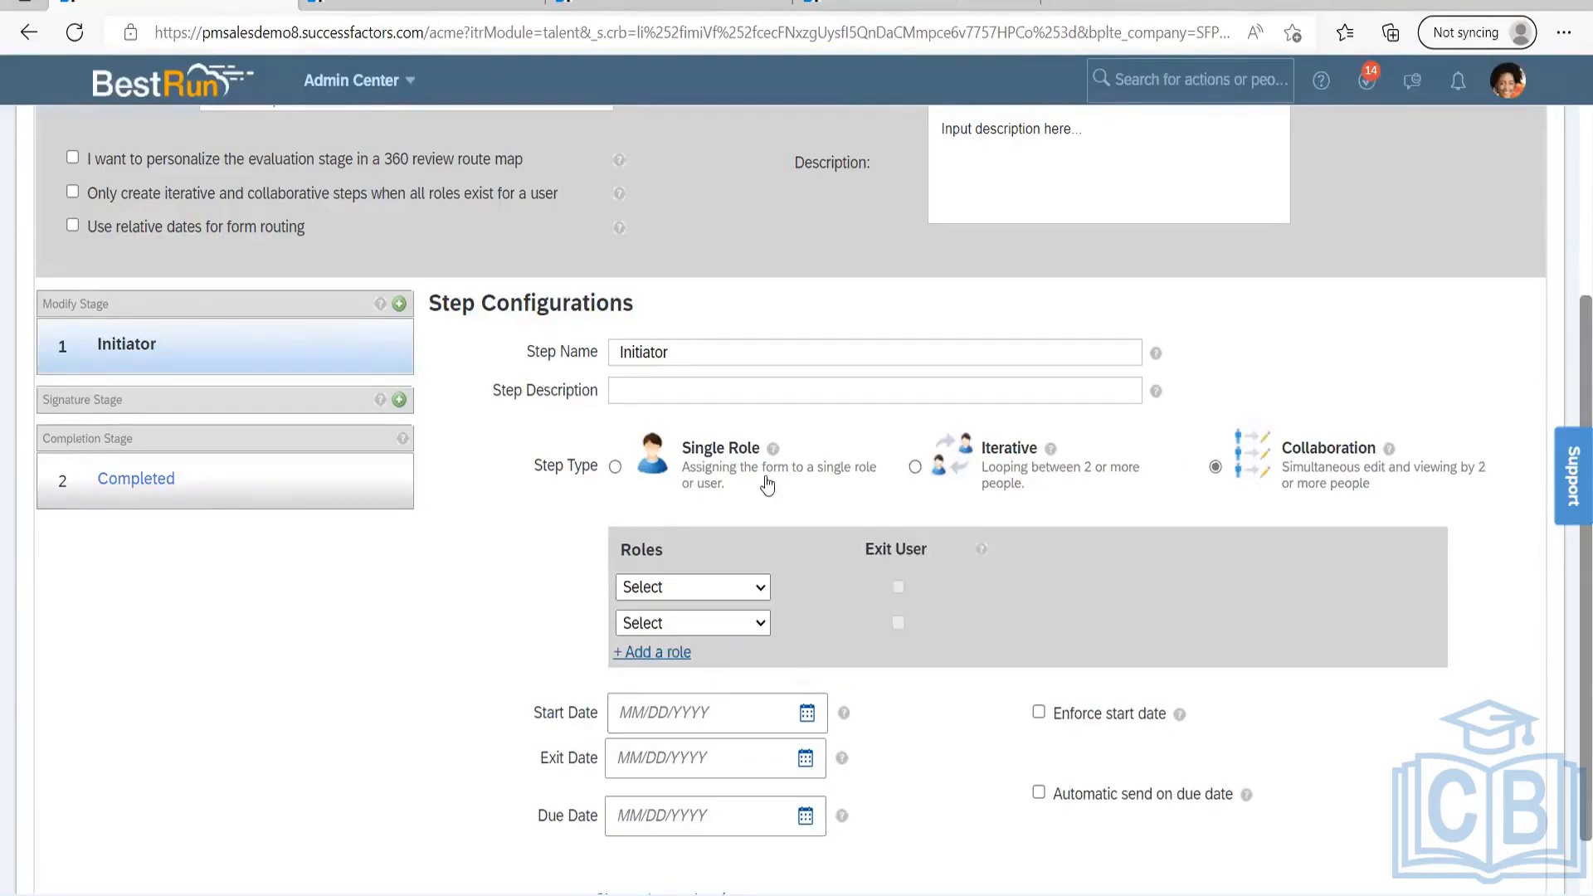
pyautogui.click(615, 467)
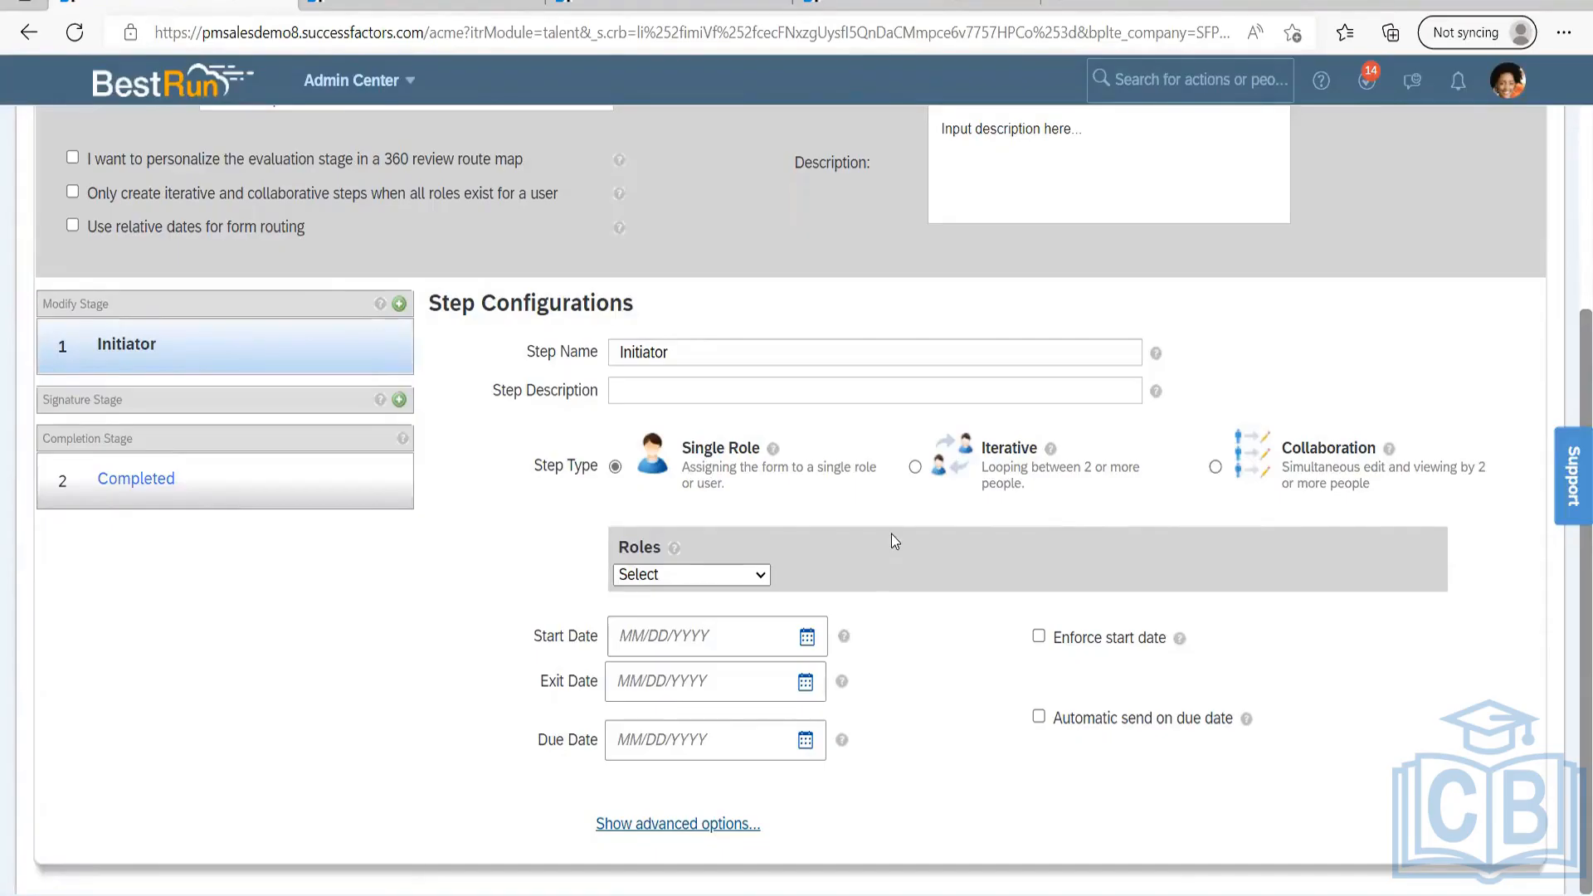
# Check the role choices of the Initiator step, and open the Recruiting module in the Manage Recruiting Team Settings browser tab.
pyautogui.click(670, 574)
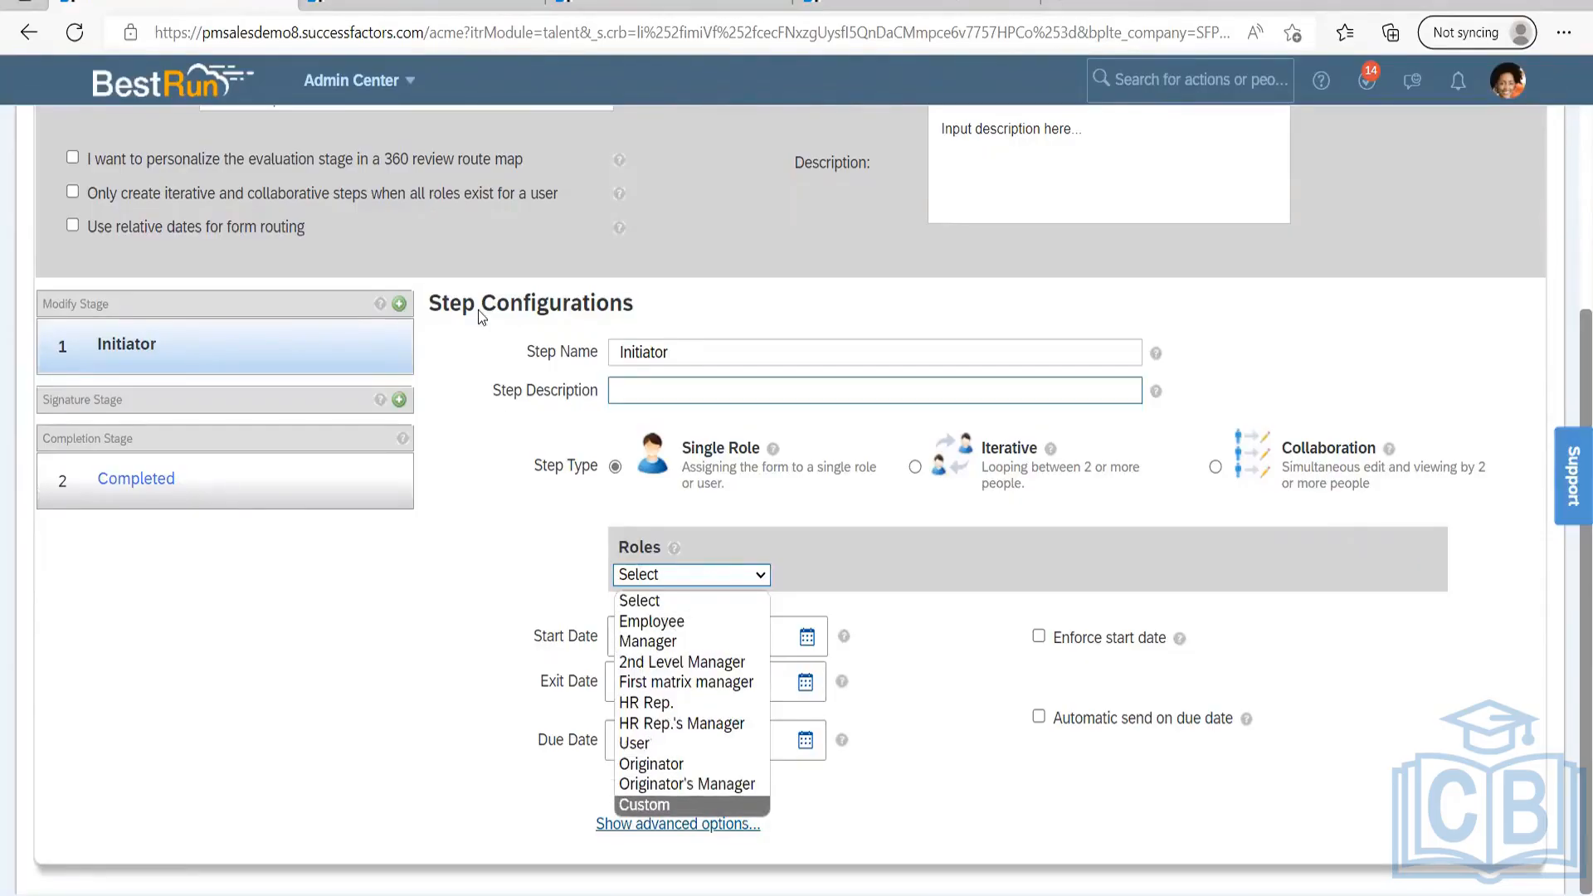
pyautogui.click(420, 13)
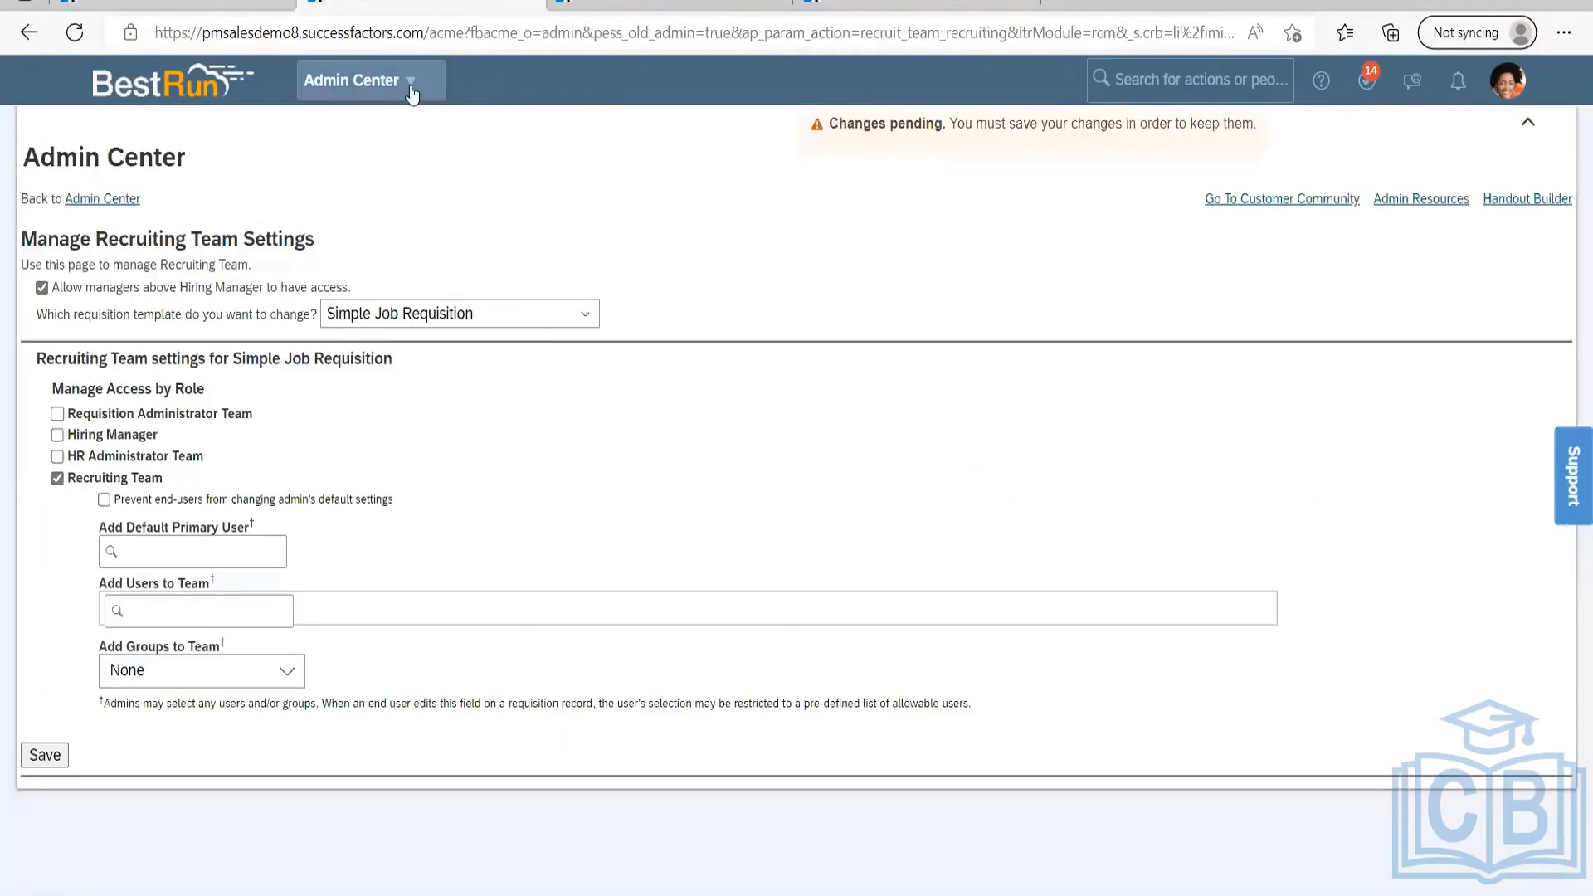
pyautogui.click(357, 80)
pyautogui.click(384, 387)
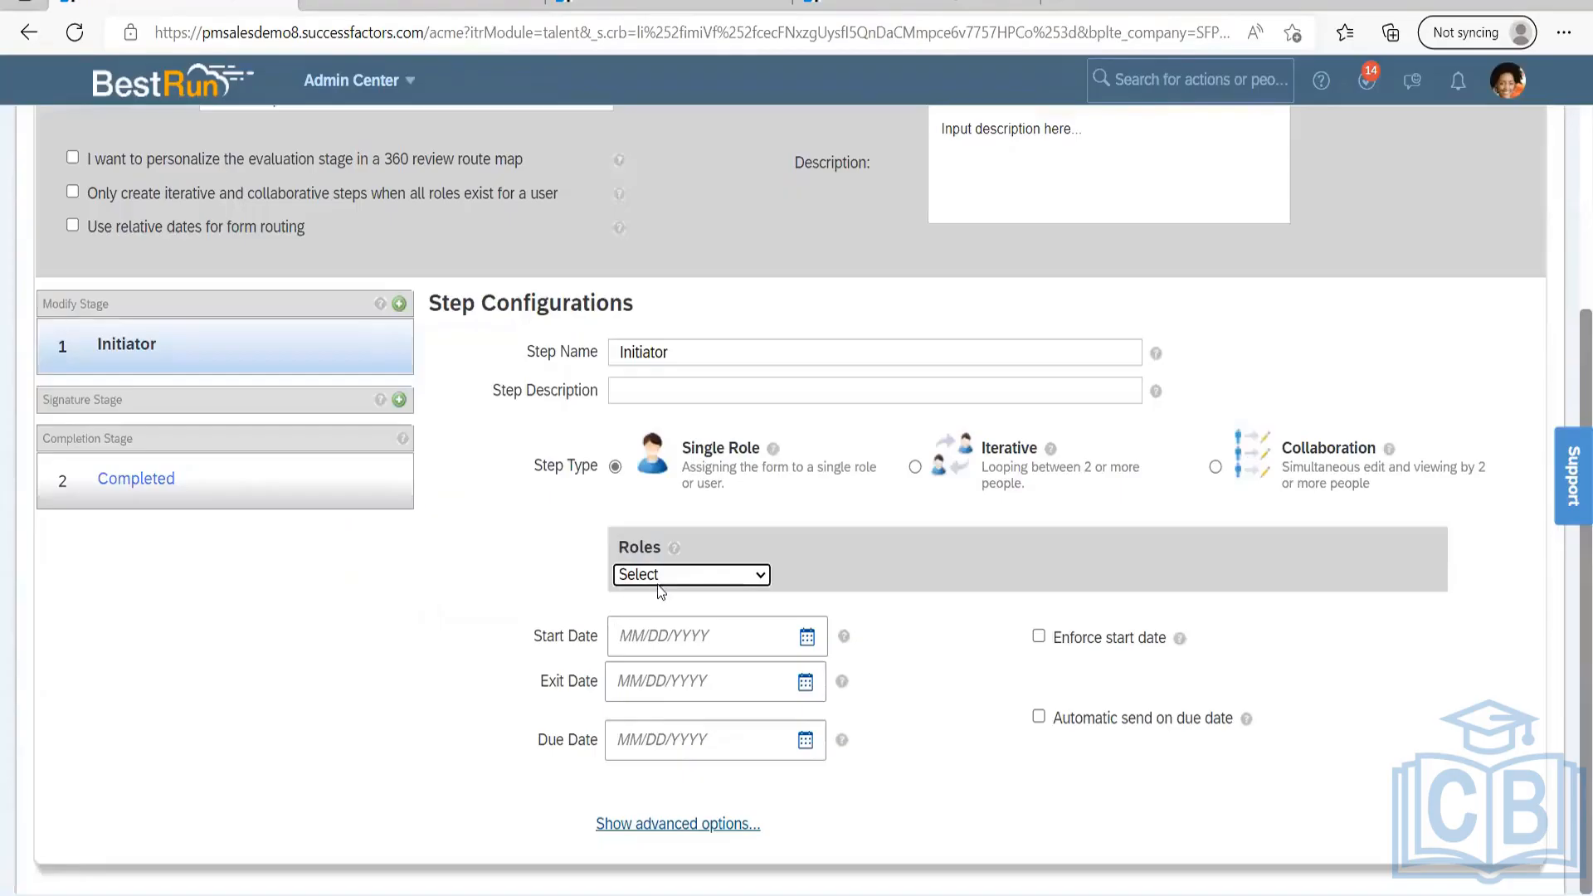
# Assign the Initiator step a Custom role with the role value G in the route map.
pyautogui.click(681, 575)
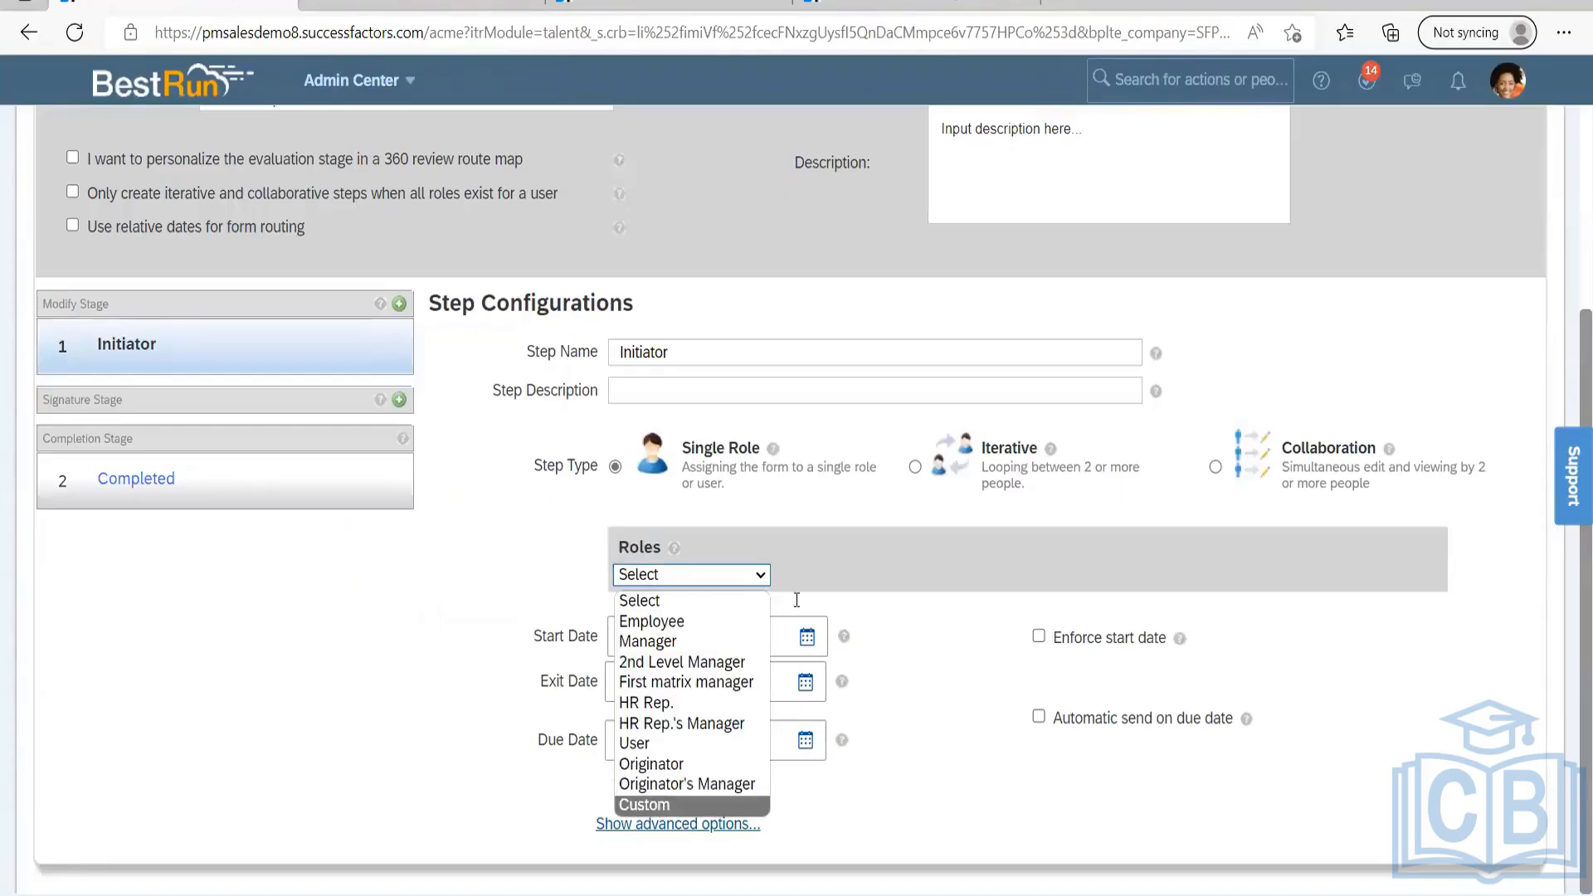
pyautogui.click(658, 805)
pyautogui.click(815, 604)
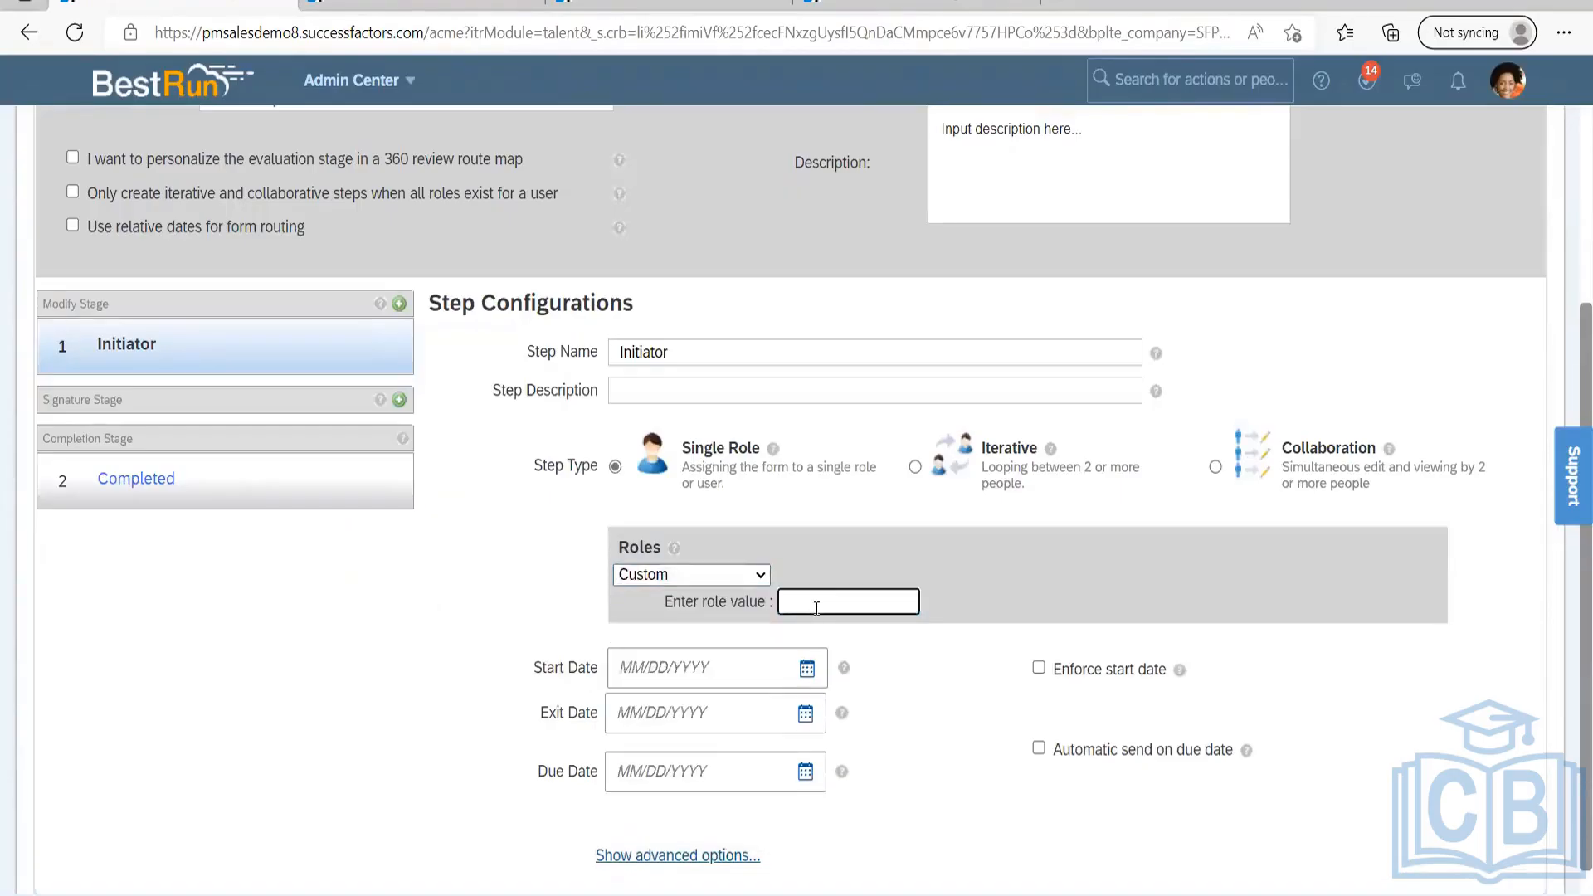
pyautogui.write('G')
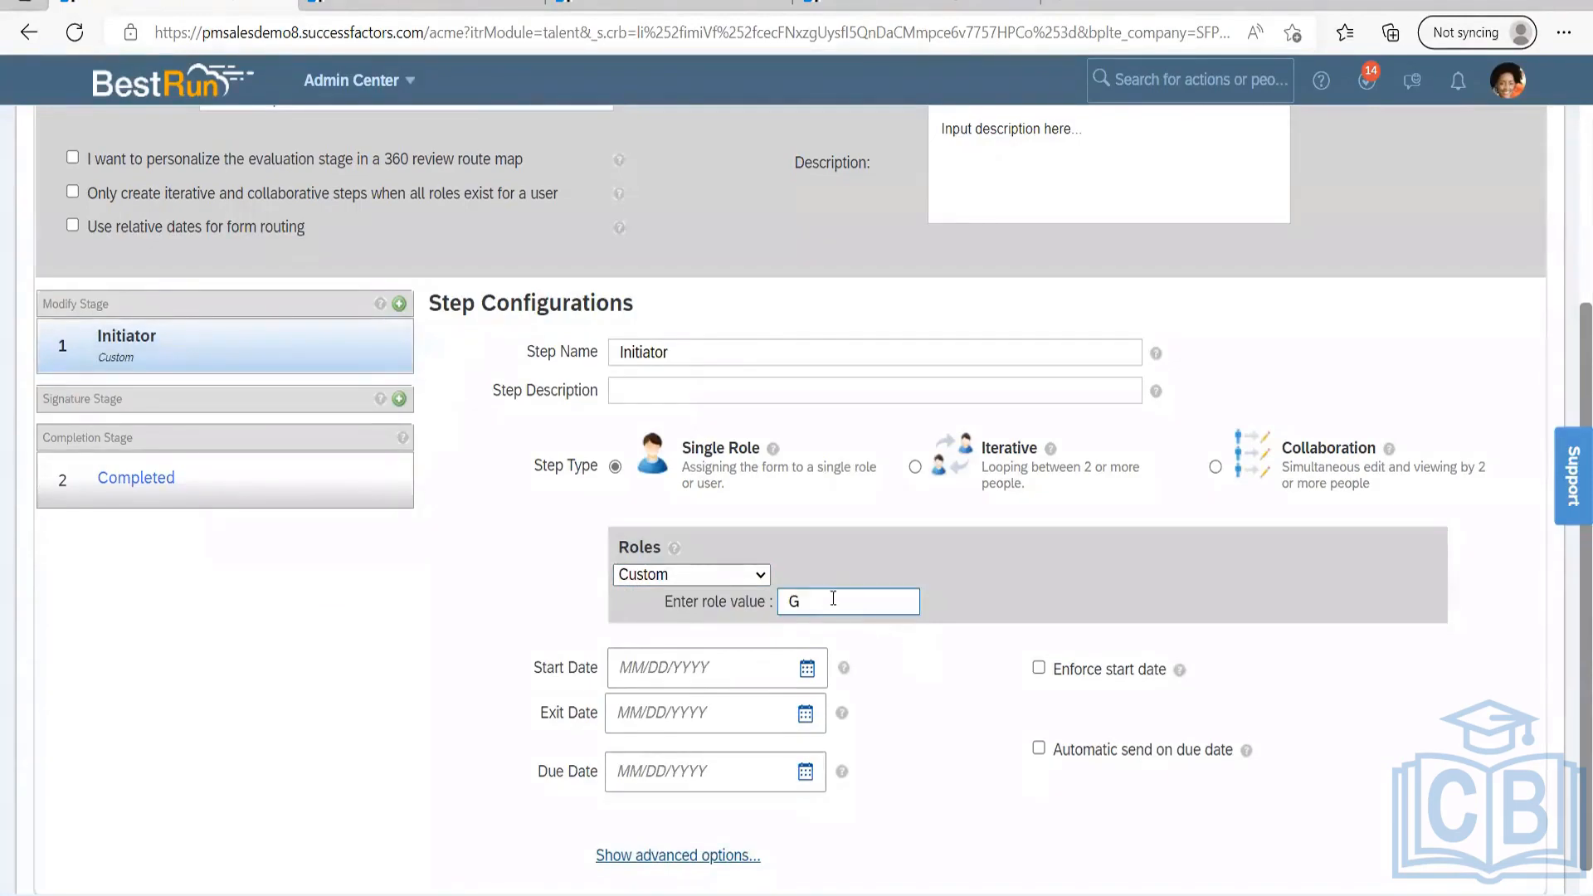
pyautogui.doubleClick(793, 599)
pyautogui.click(928, 664)
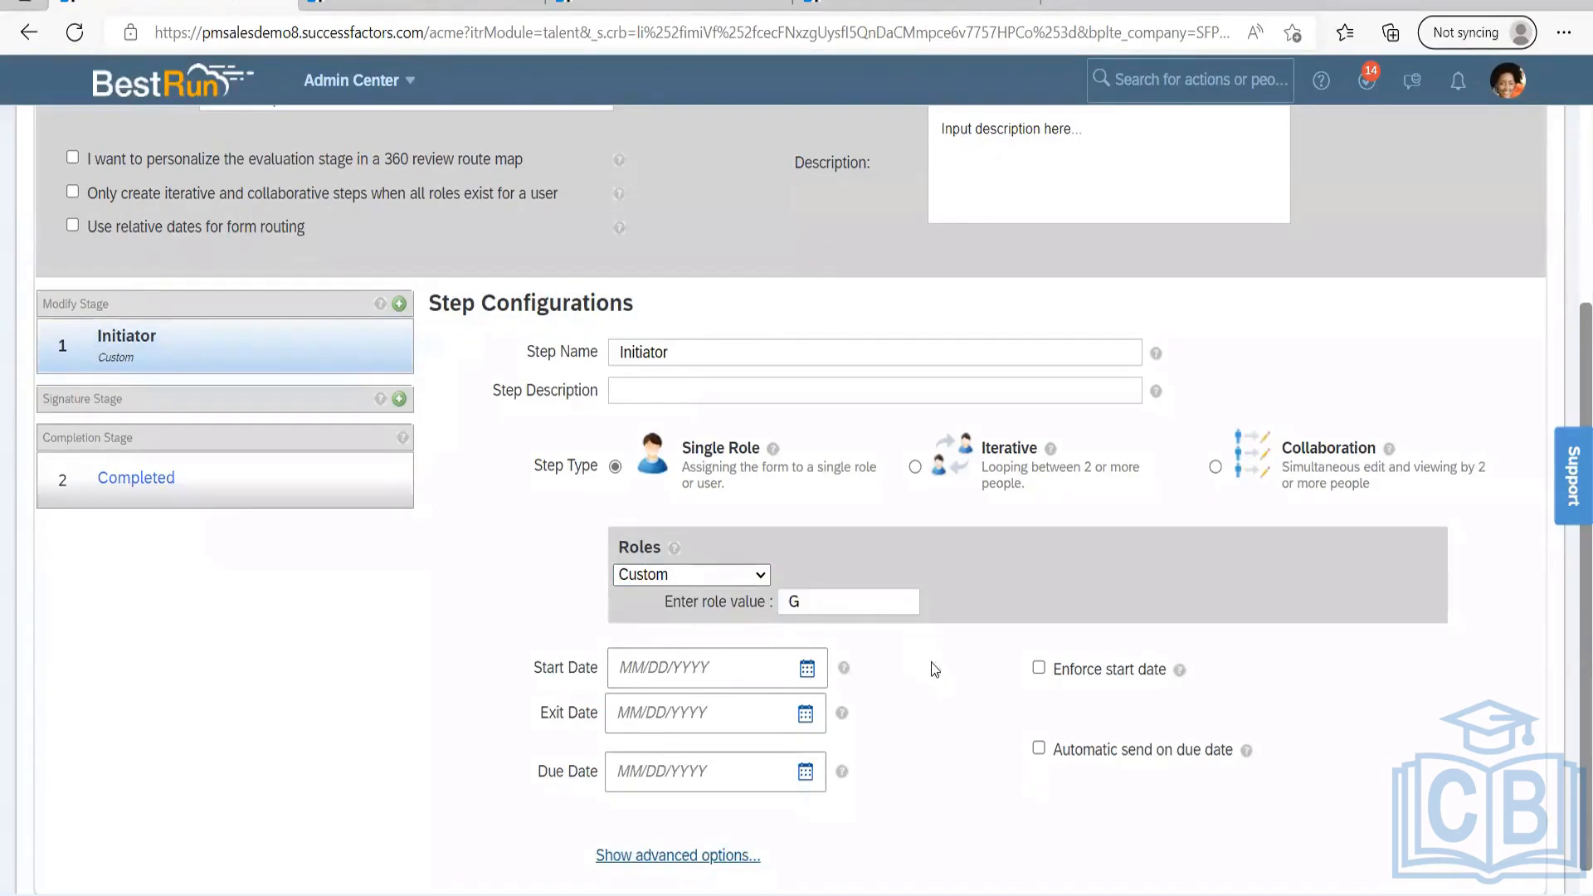
# Replace the Initiator step's custom role value with O.
pyautogui.click(830, 603)
pyautogui.press('BackSpace')
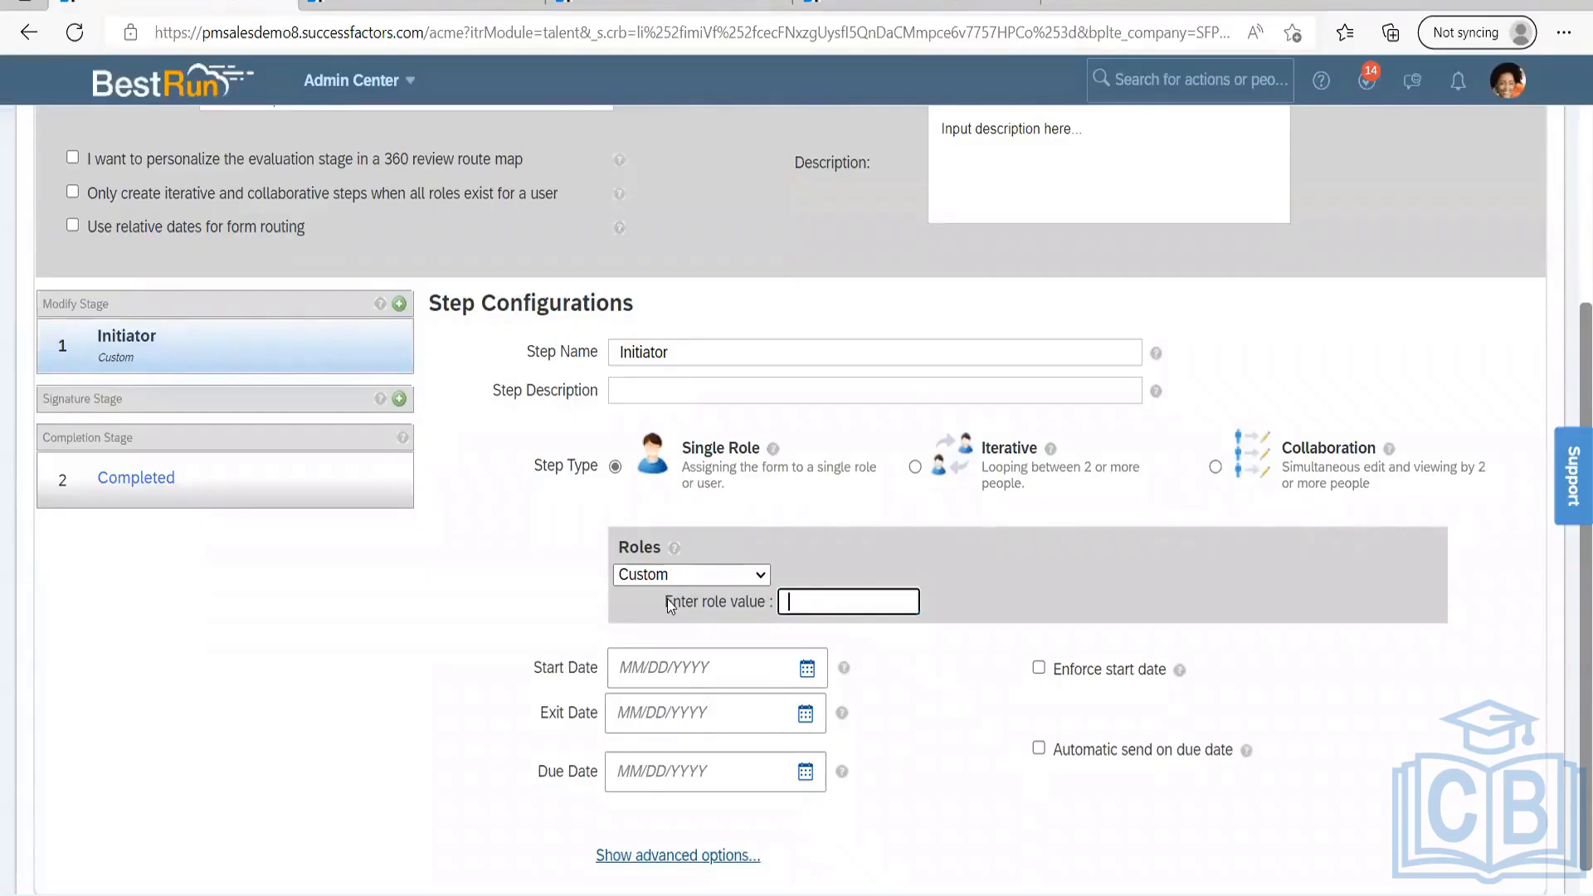
pyautogui.write('O')
pyautogui.click(930, 660)
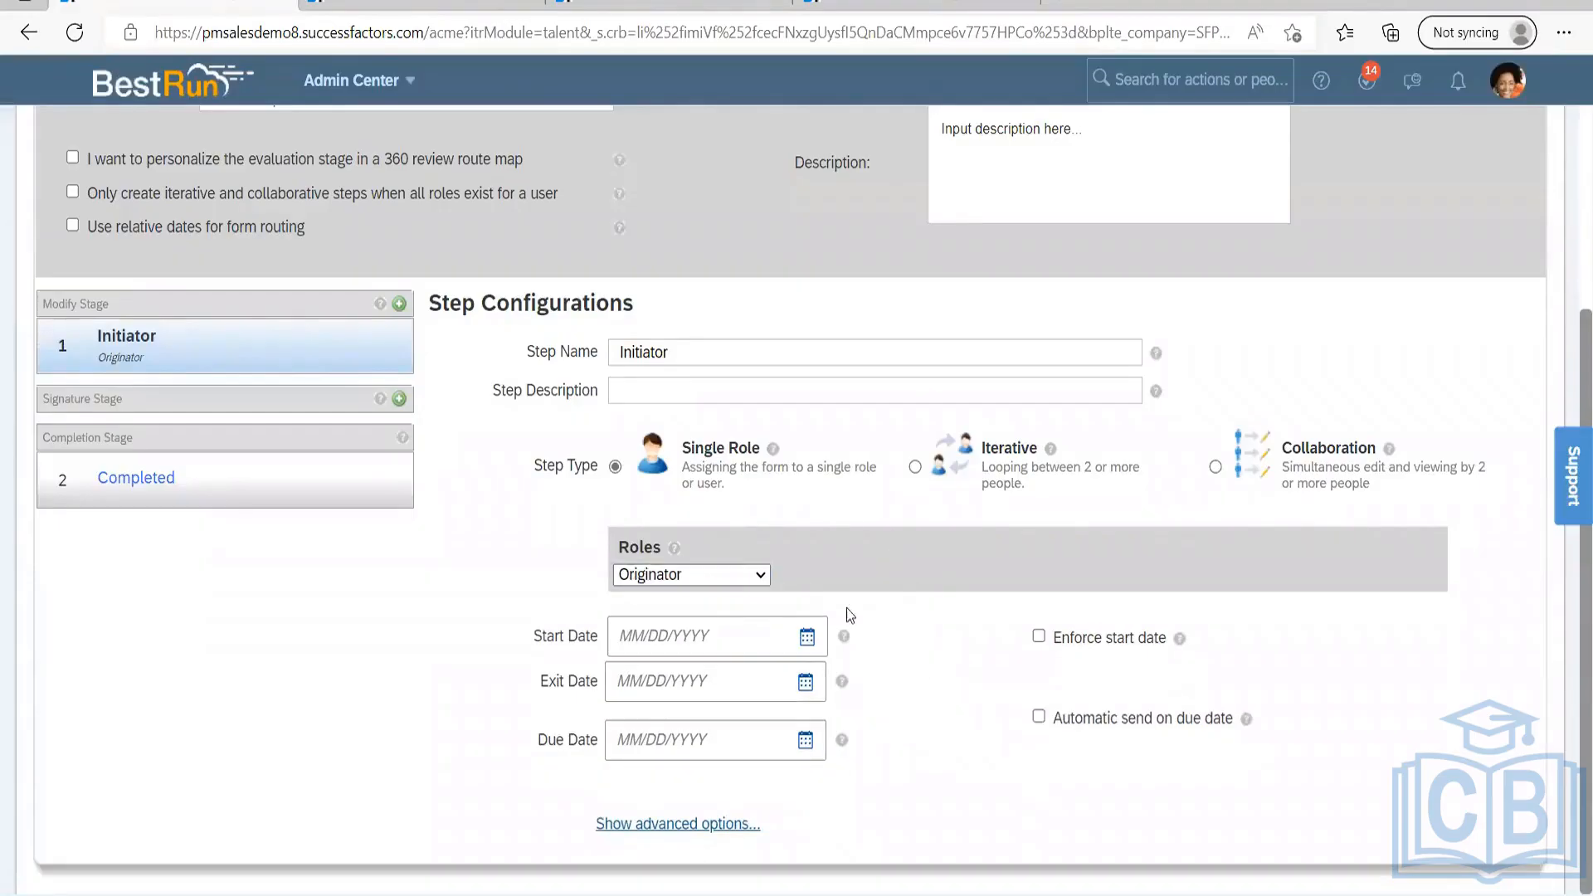
# Review the Initiator step's role choices and select Custom again to show its role value.
pyautogui.click(760, 579)
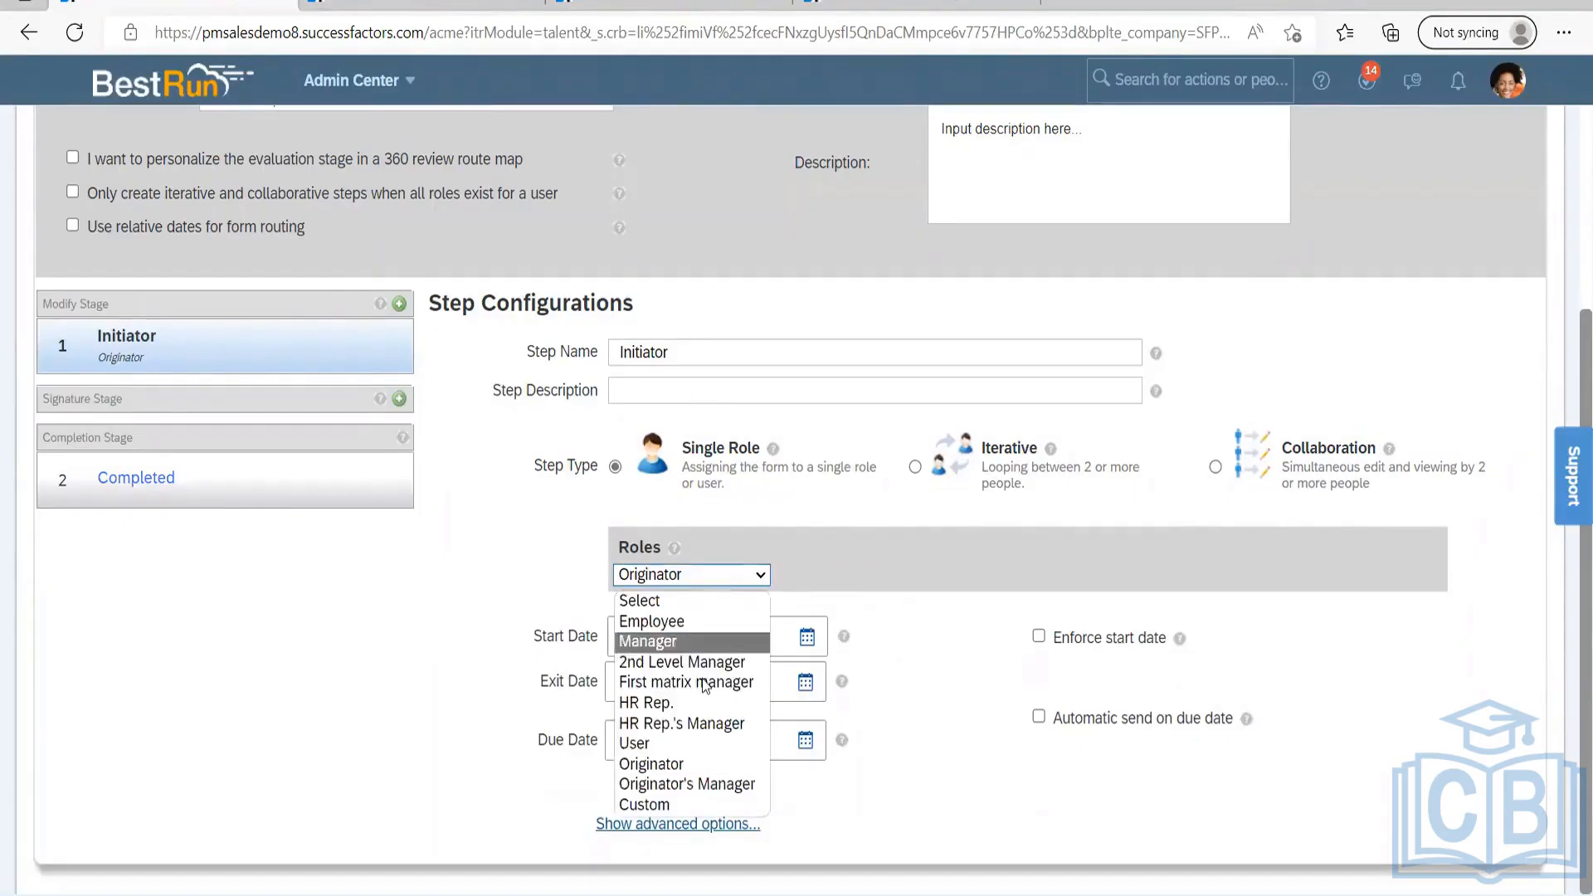
pyautogui.click(908, 585)
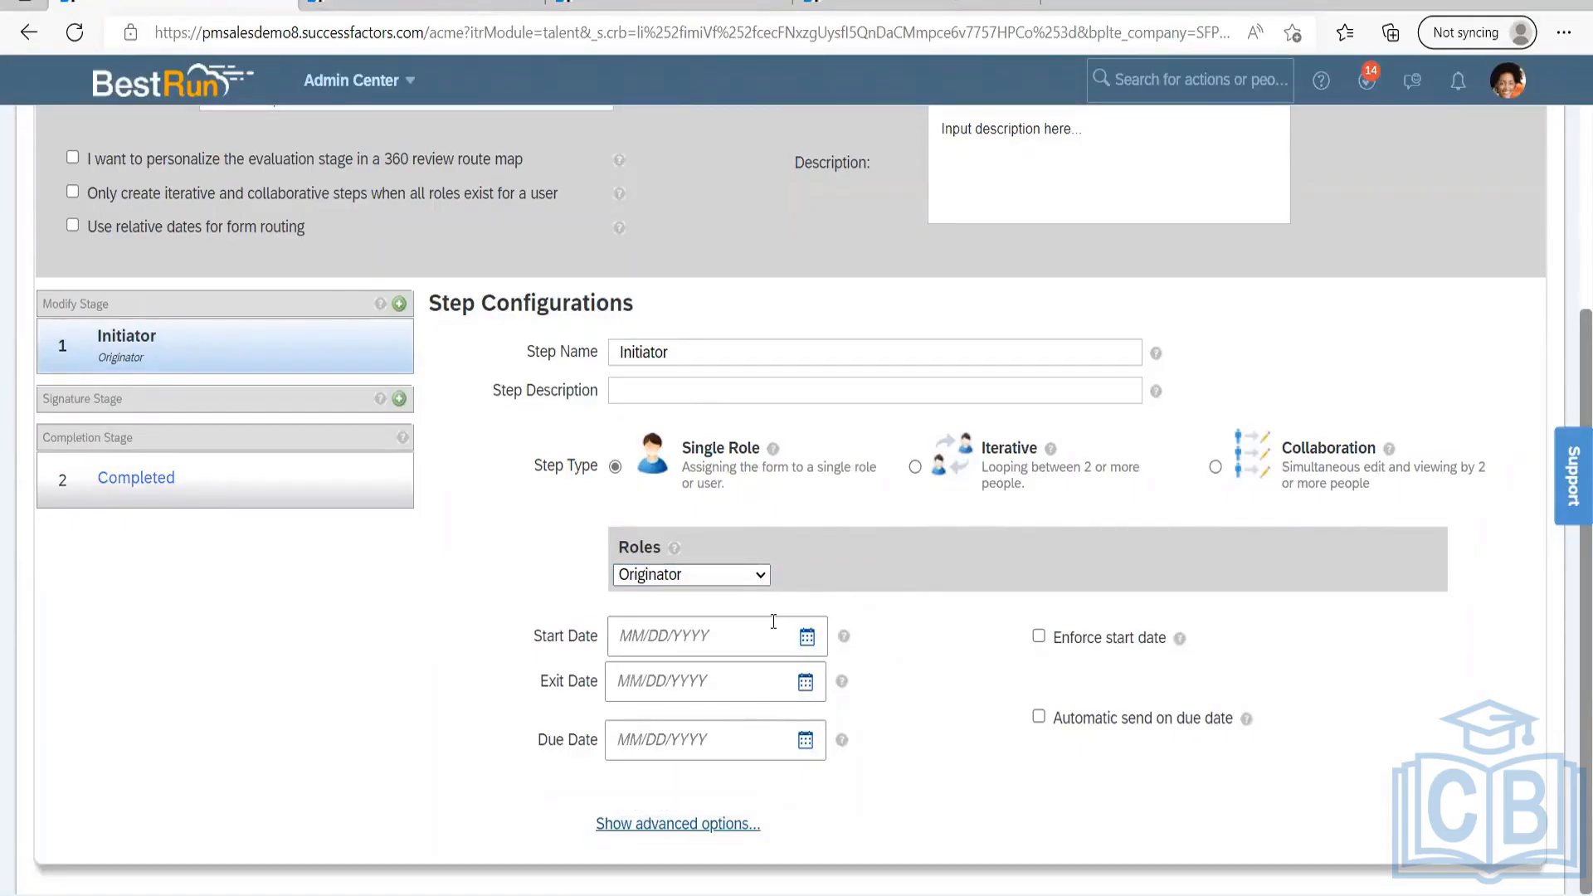
pyautogui.click(740, 580)
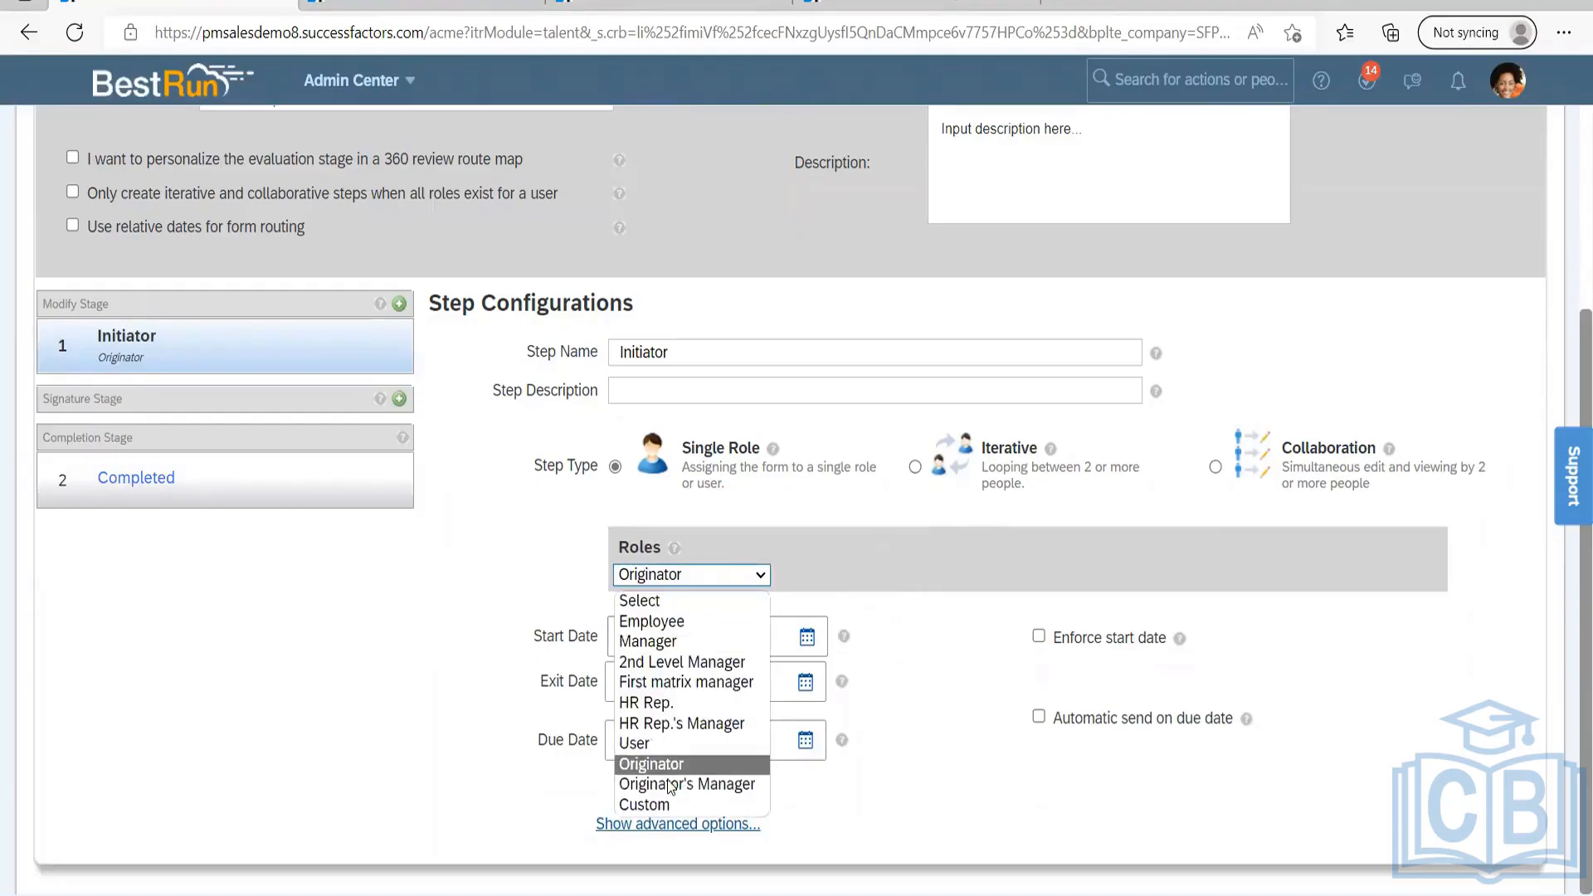
pyautogui.click(656, 807)
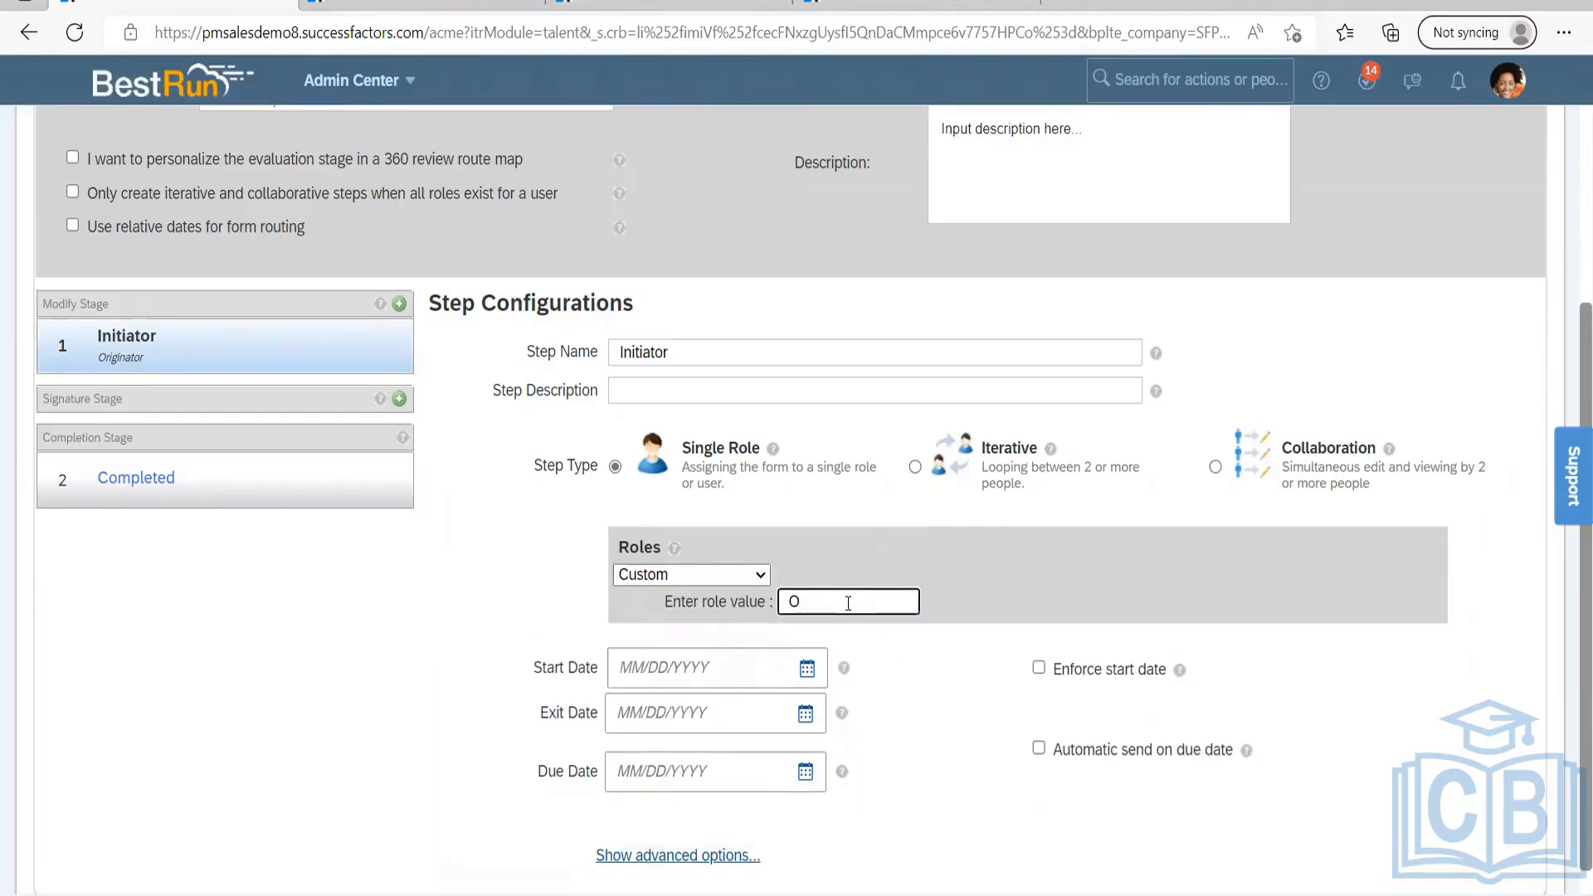
pyautogui.moveTo(844, 666)
pyautogui.click(863, 608)
# Switch to the PDF guide in Adobe Acrobat, examine the operator codes table from originatorName to vpOfStaffingName, and return to the route map.
pyautogui.hotkey('alt', 'Tab')
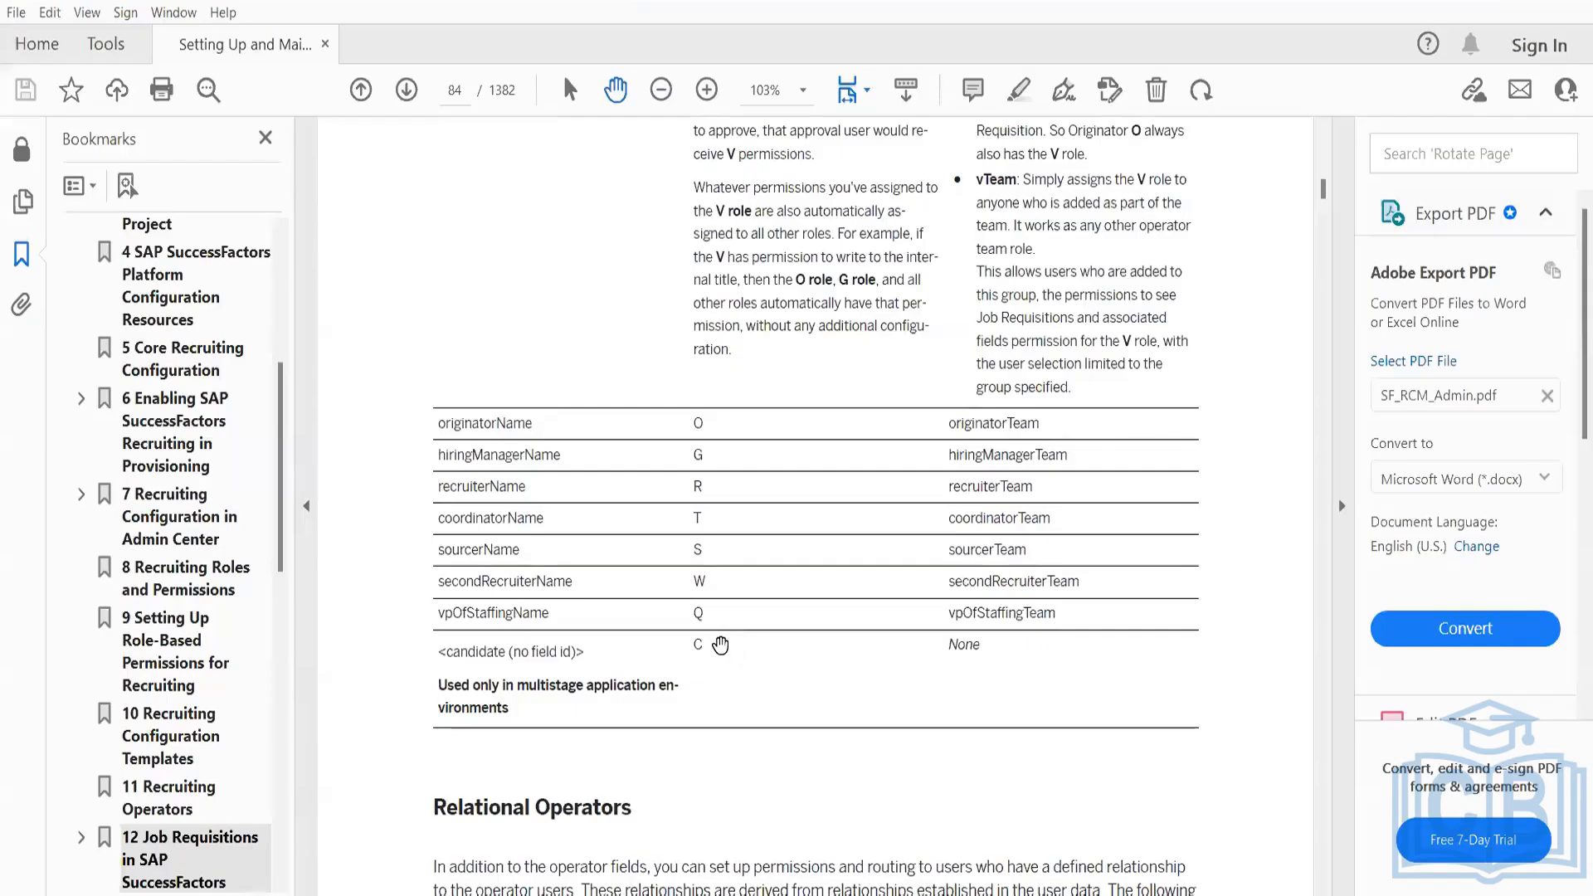
pyautogui.moveTo(691, 616); pyautogui.dragTo(687, 461)
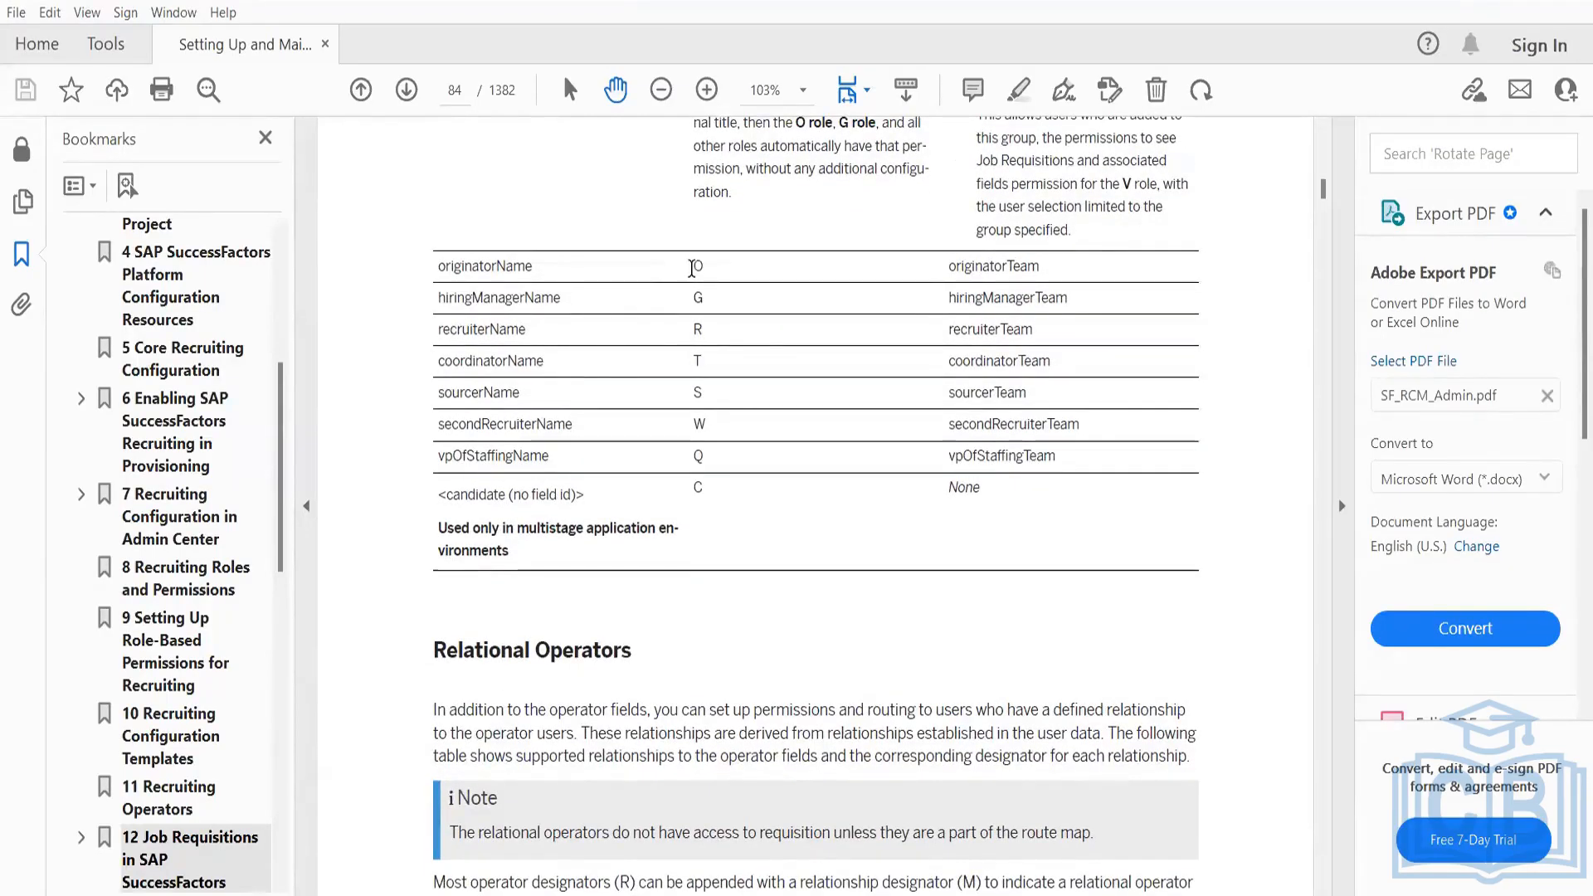
pyautogui.moveTo(695, 264); pyautogui.dragTo(712, 444)
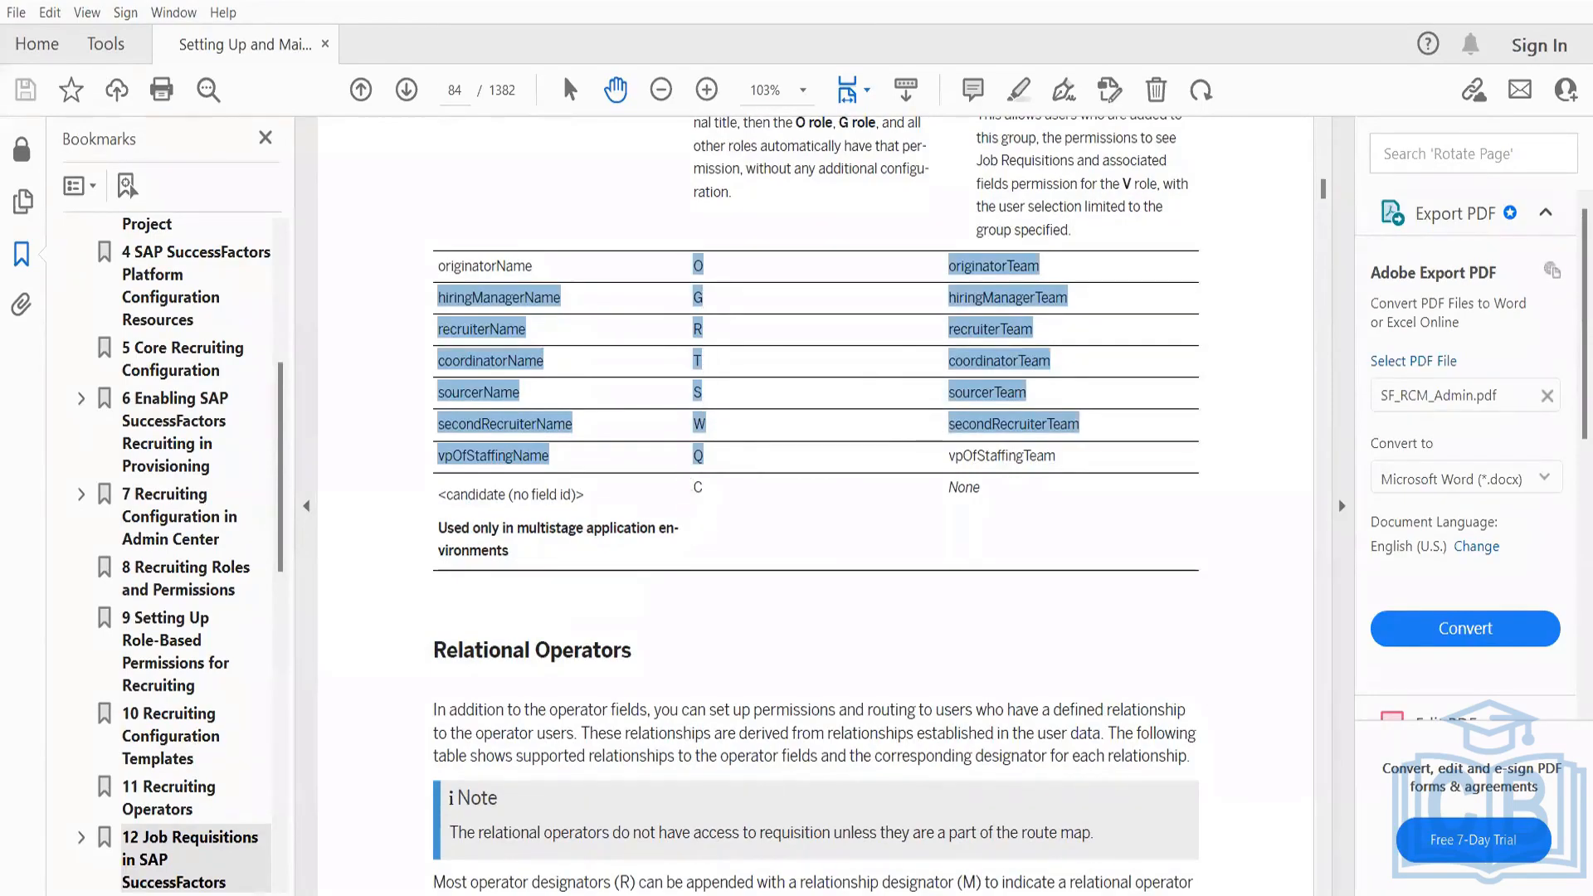
pyautogui.hotkey('alt', 'Tab')
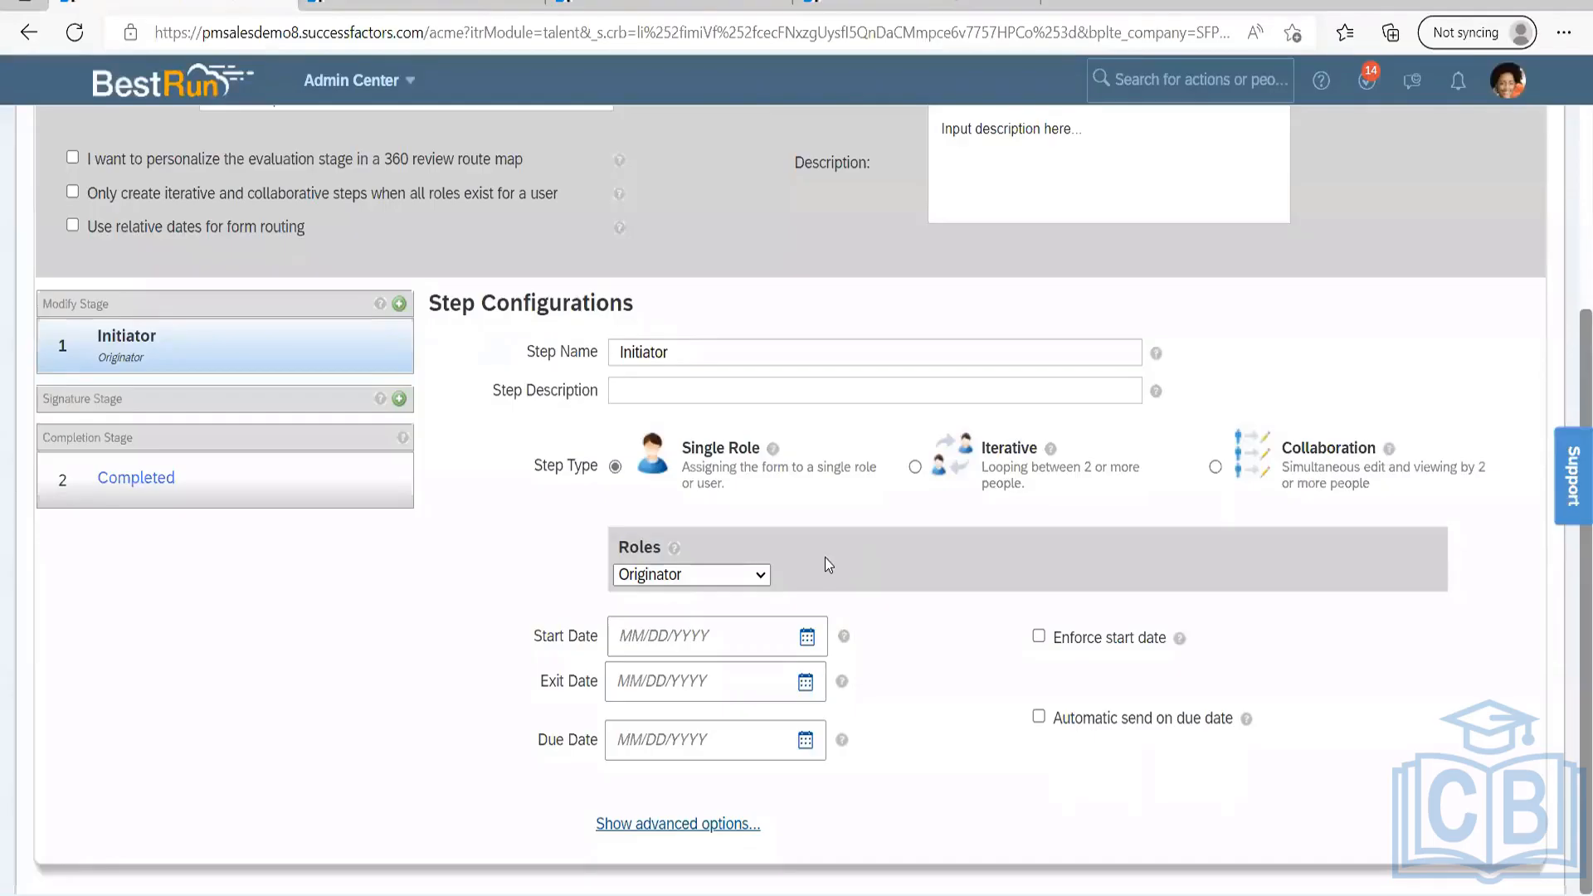
# Open the Production Director job requisition from the Job Requisitions list for viewing or editing.
pyautogui.click(420, 12)
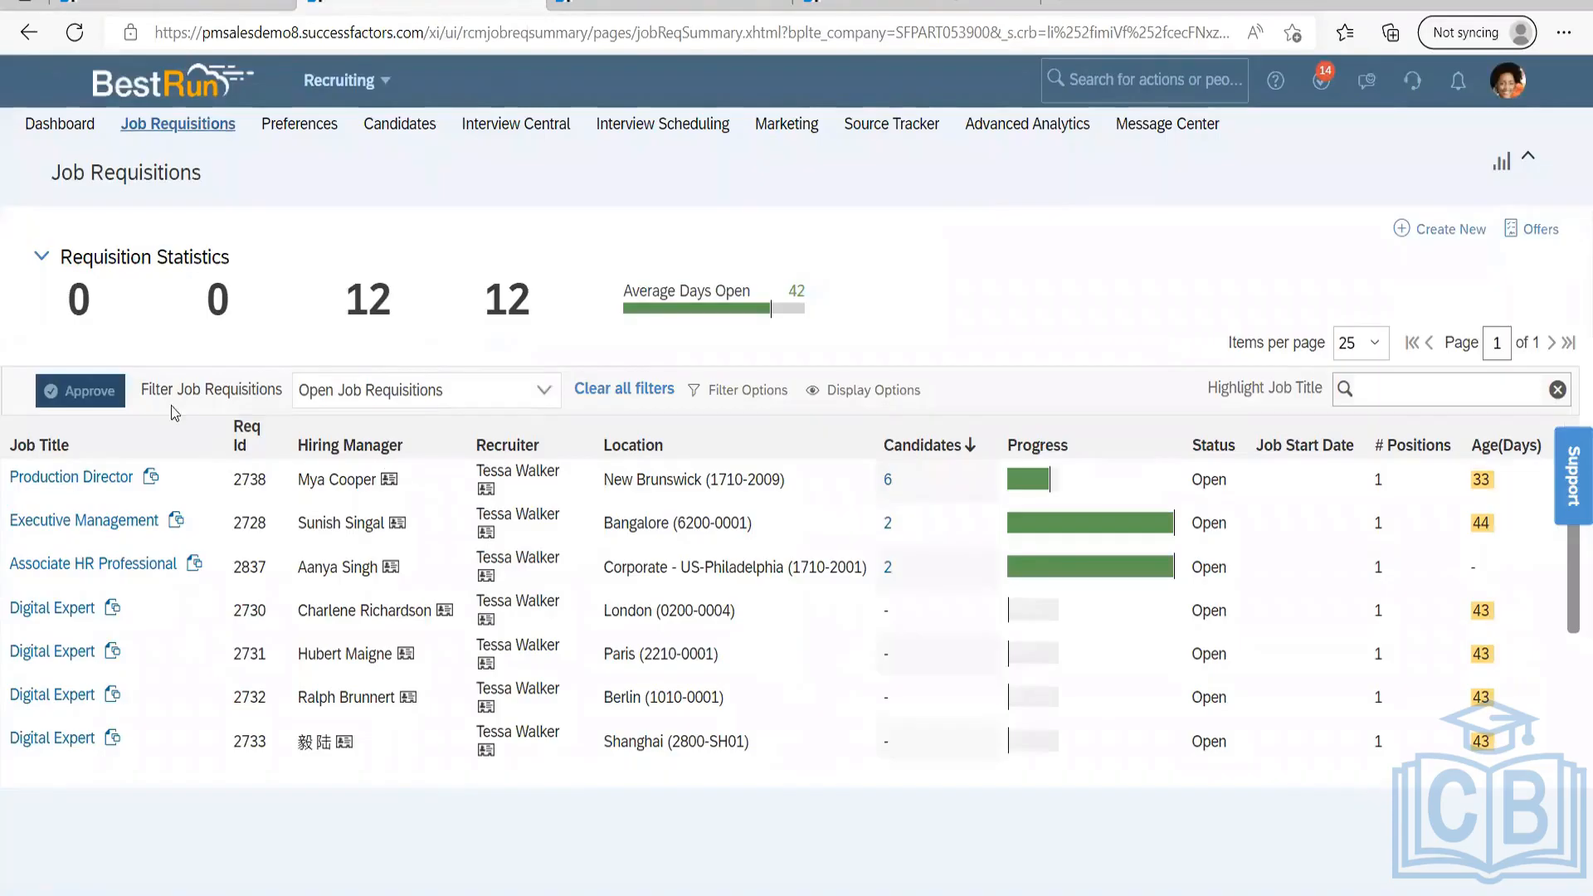
pyautogui.click(65, 489)
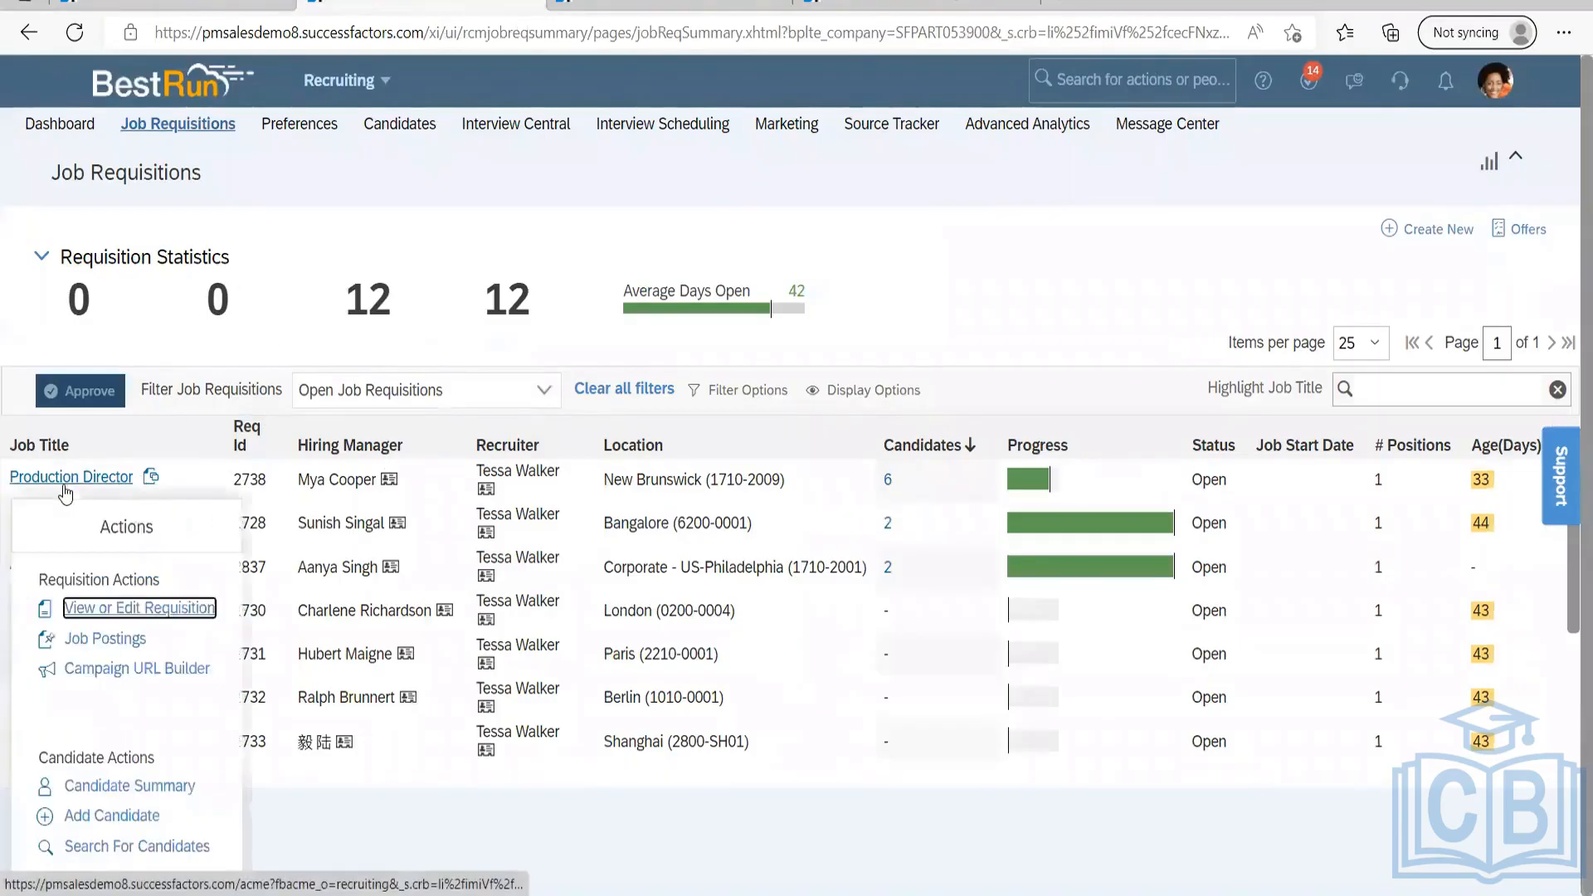
pyautogui.click(357, 247)
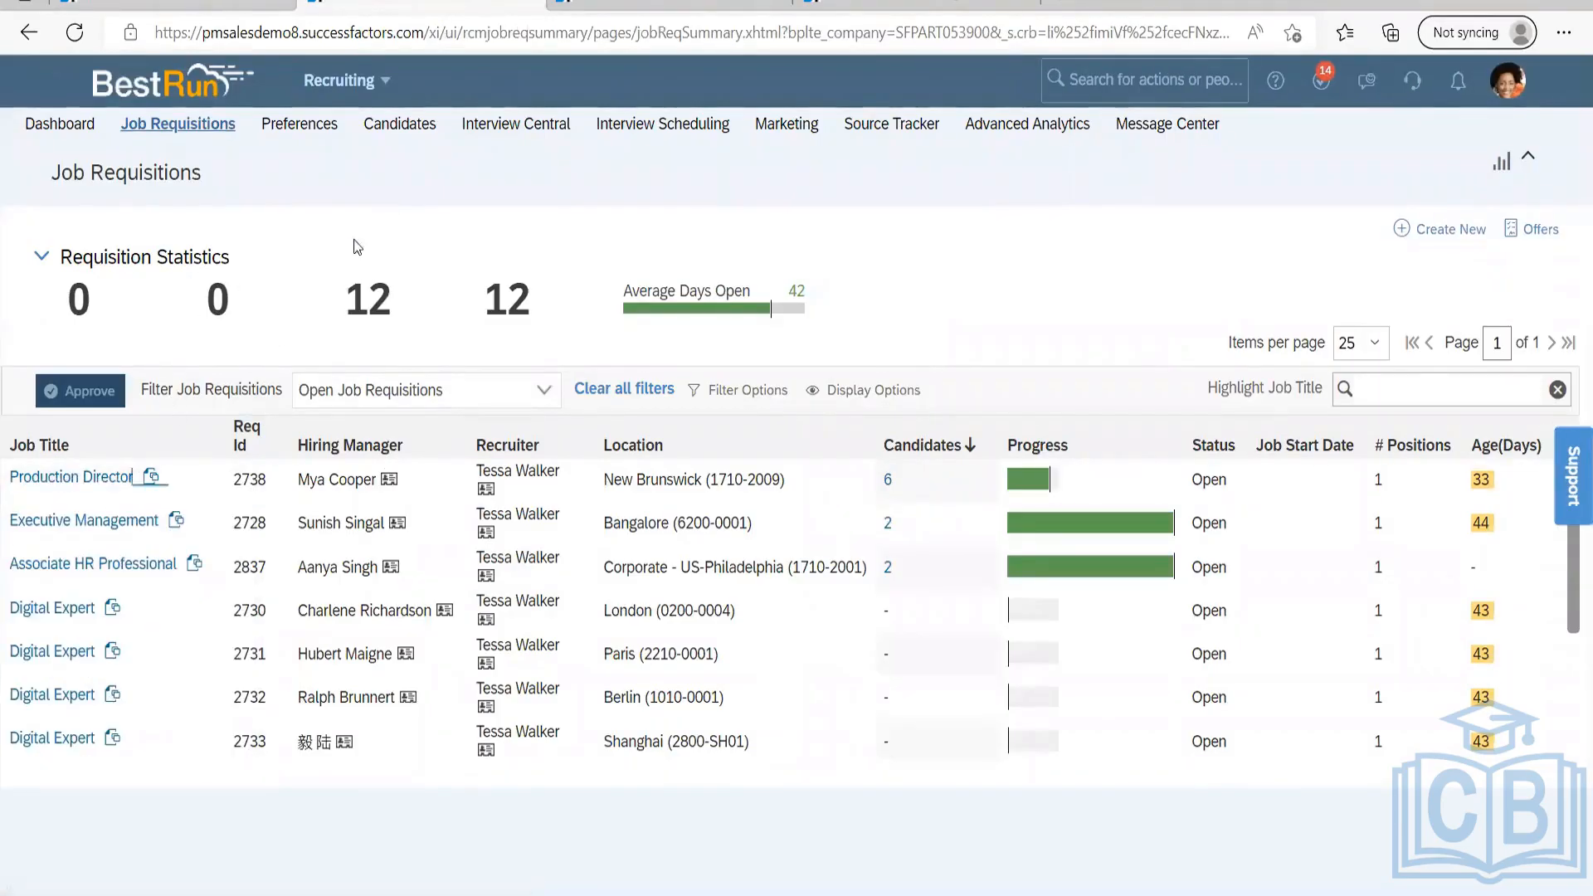
pyautogui.click(78, 484)
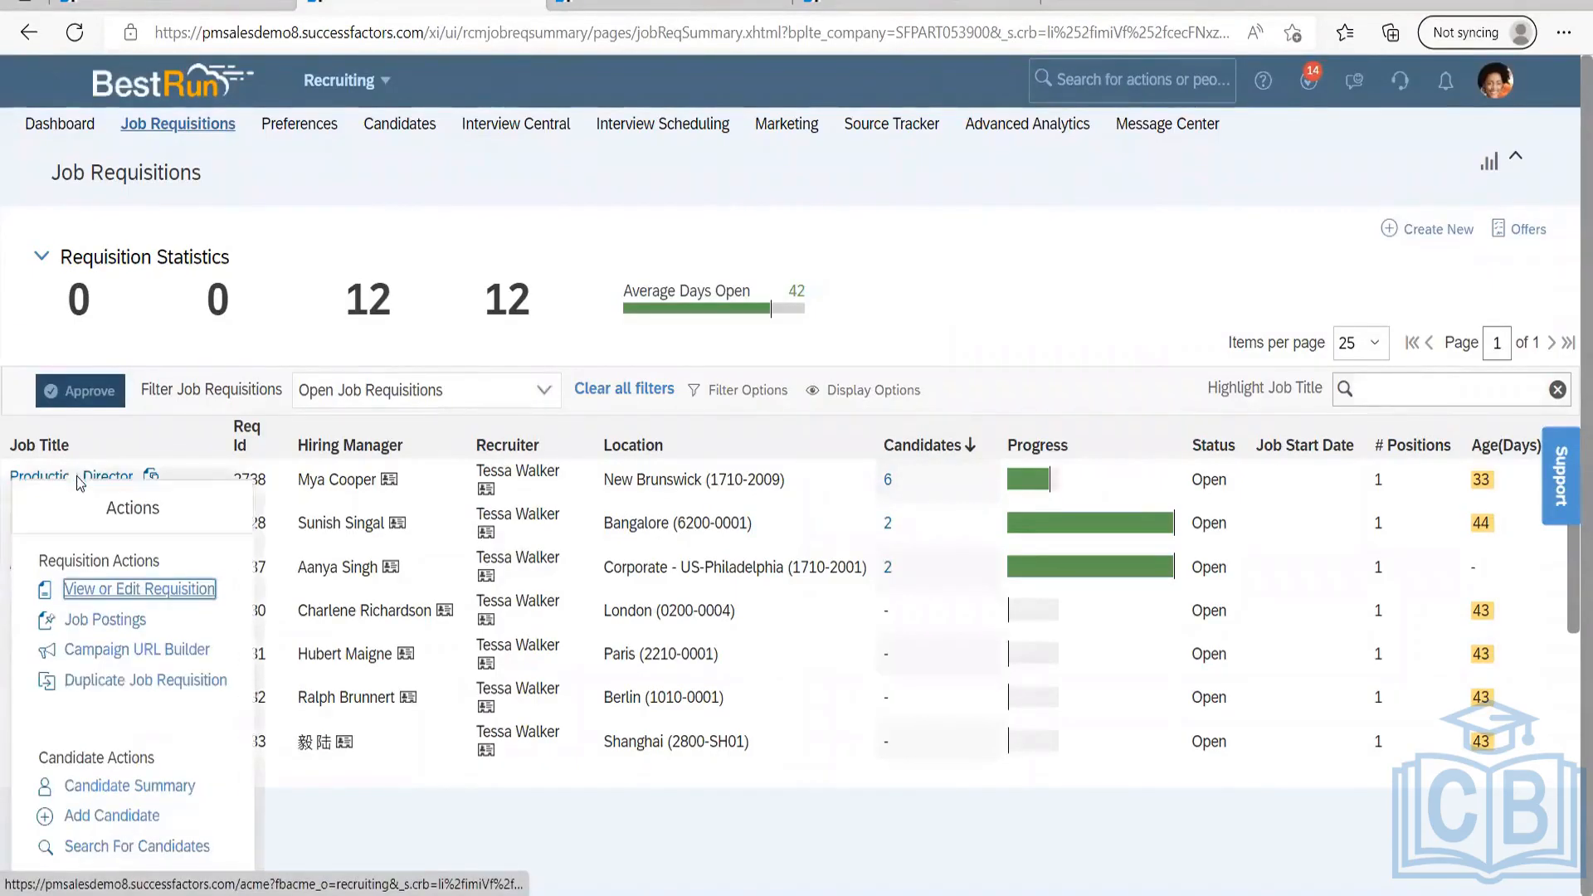
pyautogui.click(390, 269)
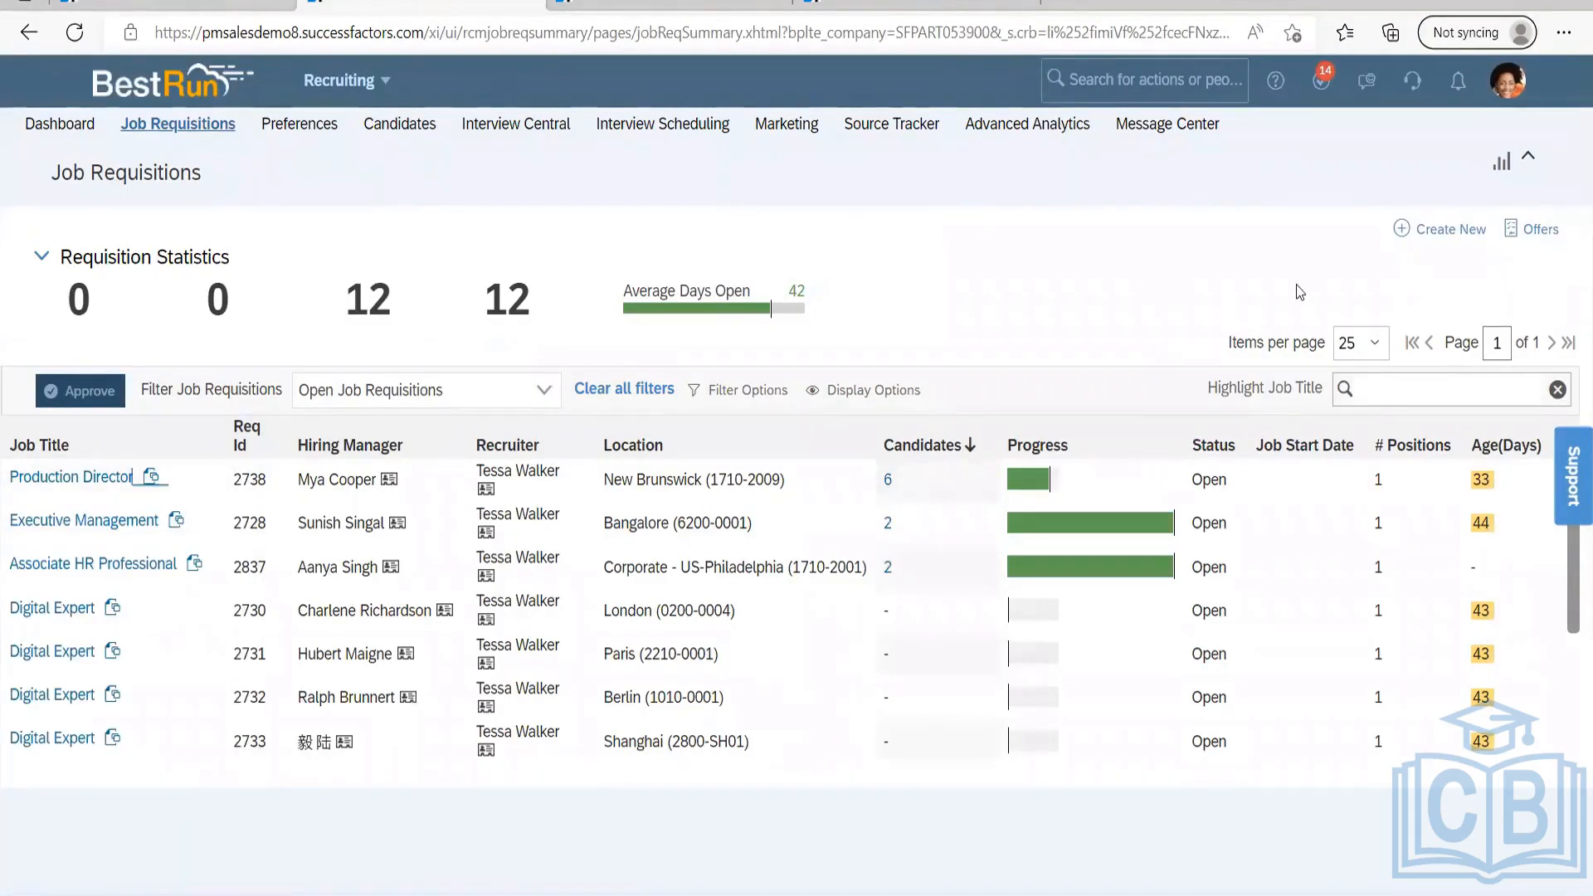
pyautogui.click(1451, 230)
pyautogui.click(106, 478)
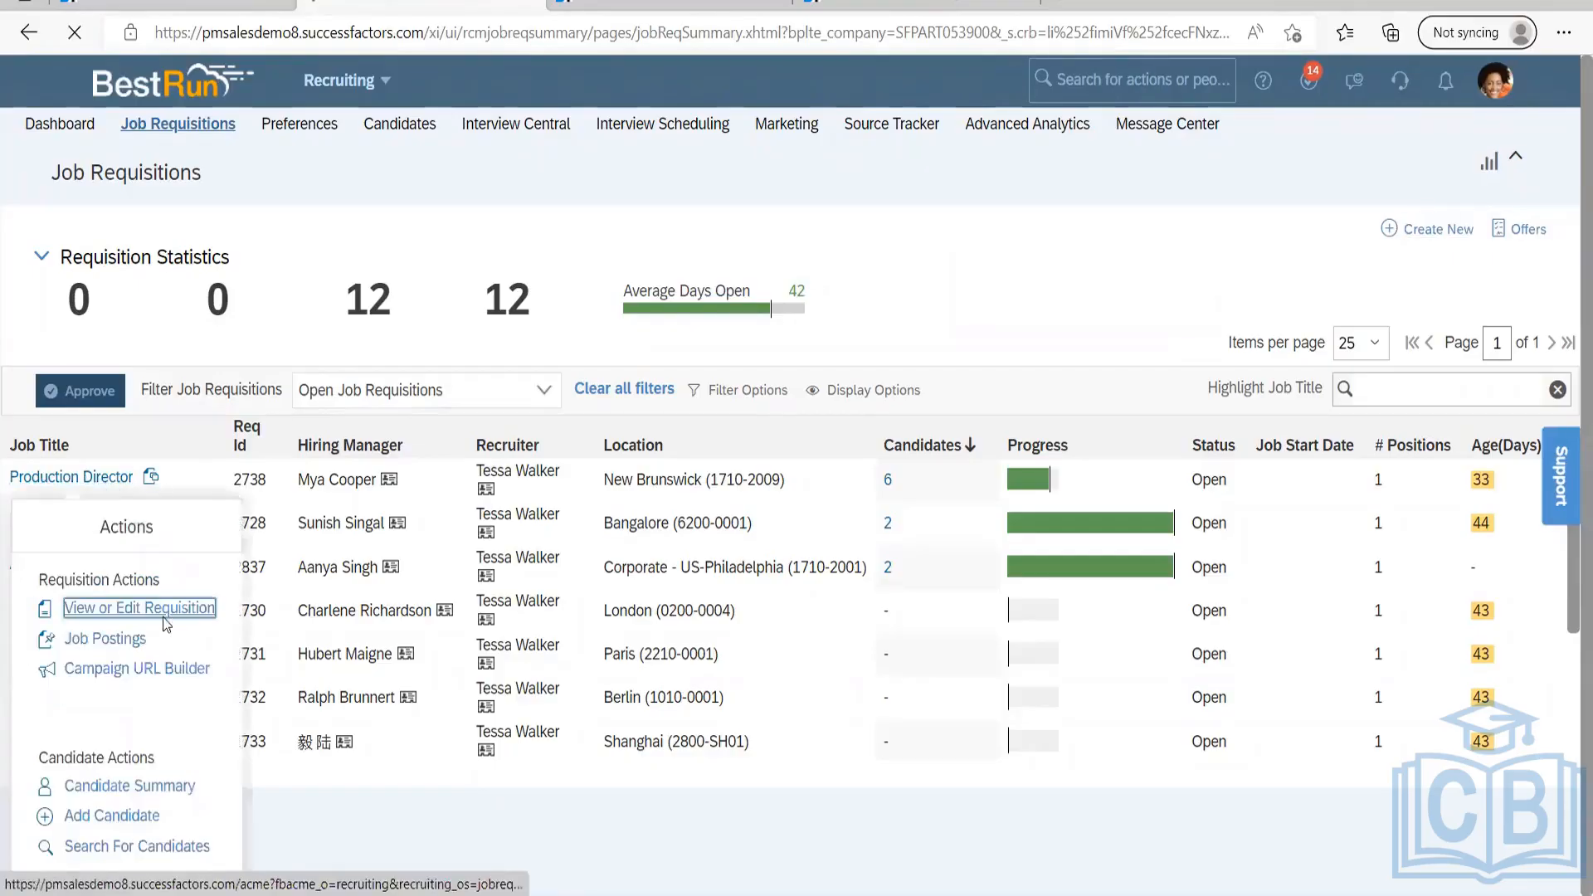
pyautogui.click(164, 619)
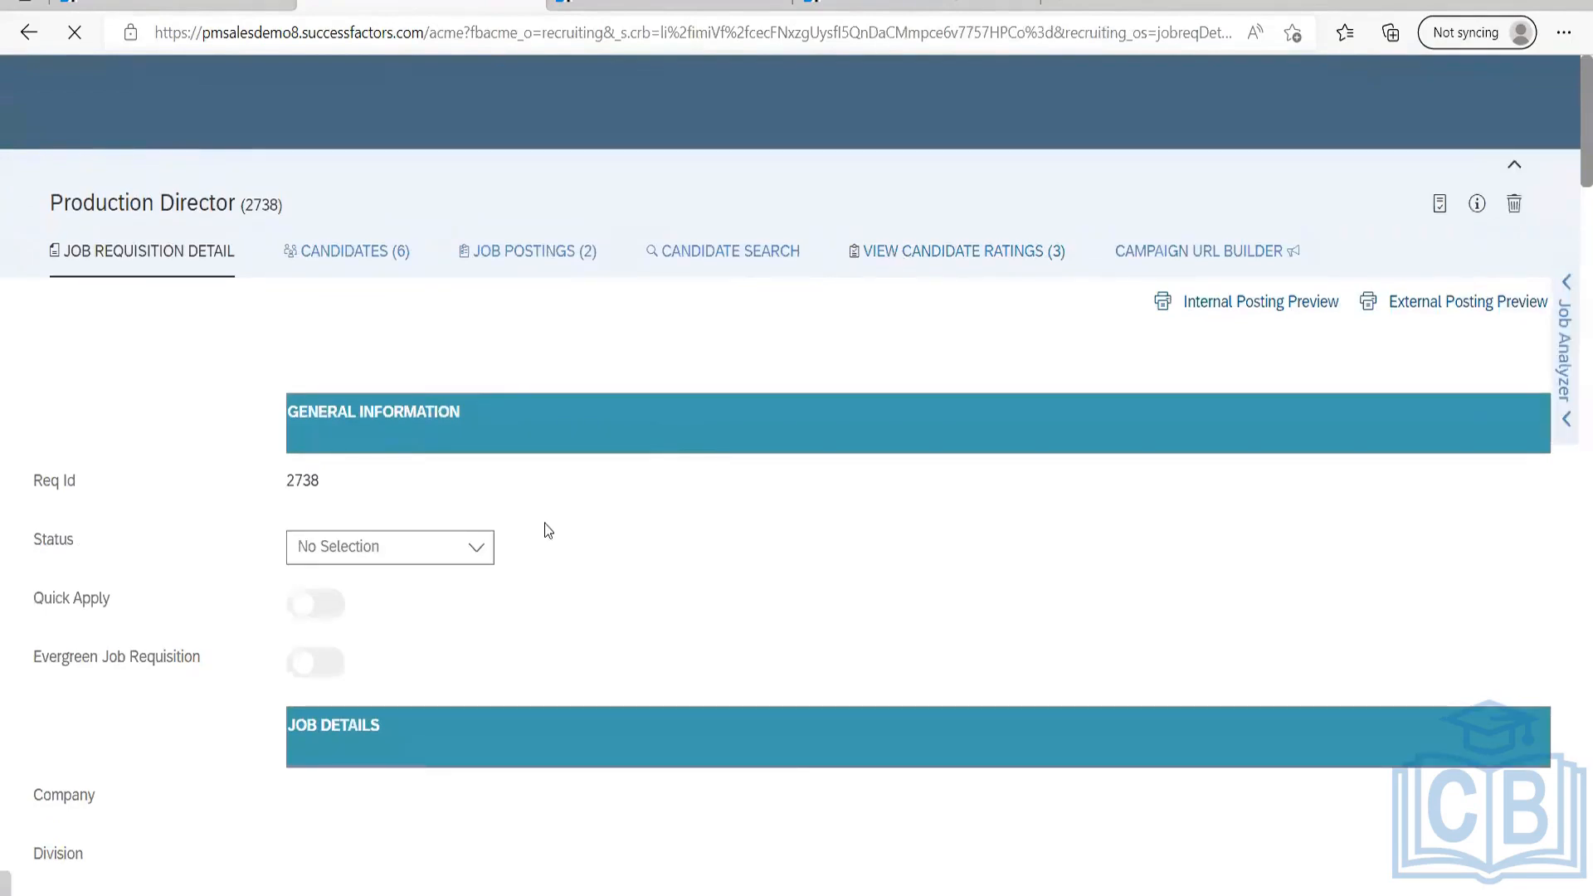
# Examine the Recruiter and Hiring Manager fields in the Production Director requisition's Recruiting Team and Operational Team sections.
pyautogui.scroll(-20, 547, 529)
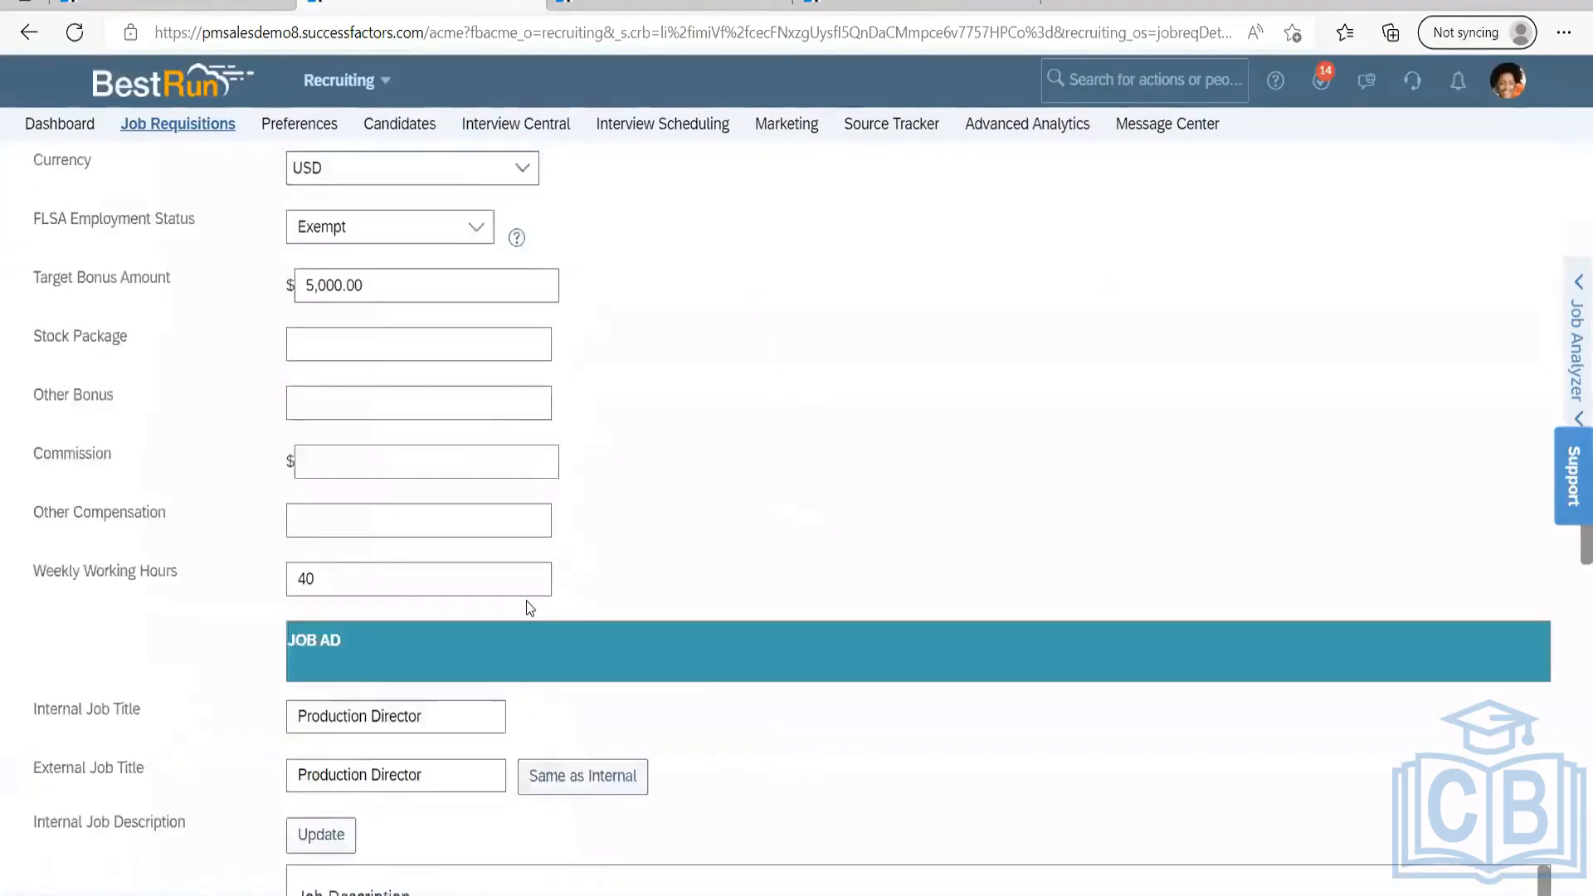
pyautogui.scroll(-5, 215, 576)
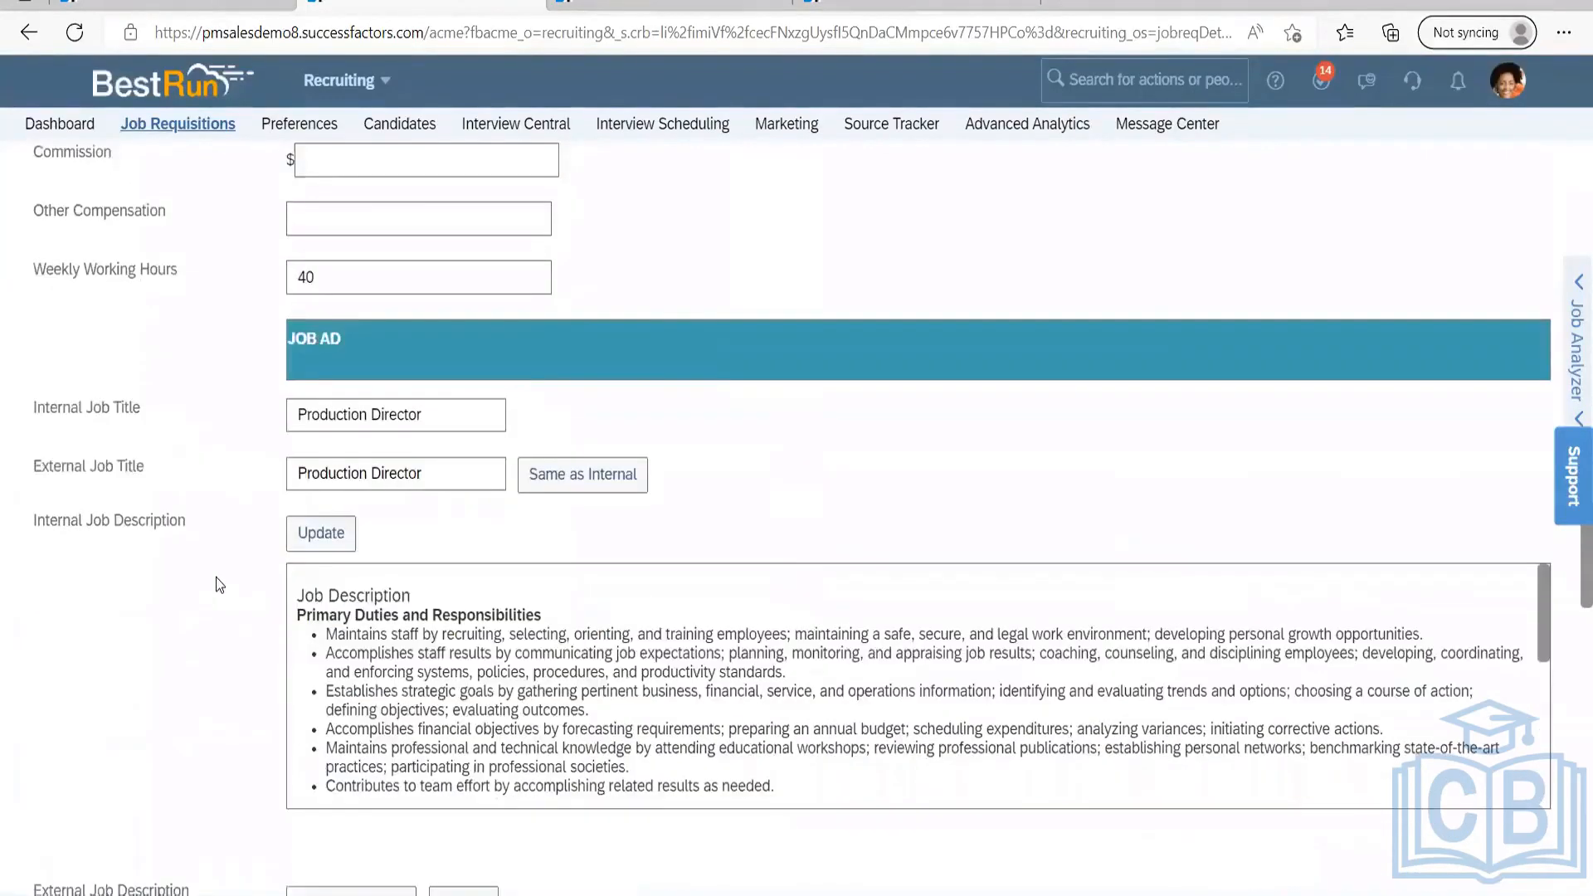
pyautogui.scroll(-20, 216, 576)
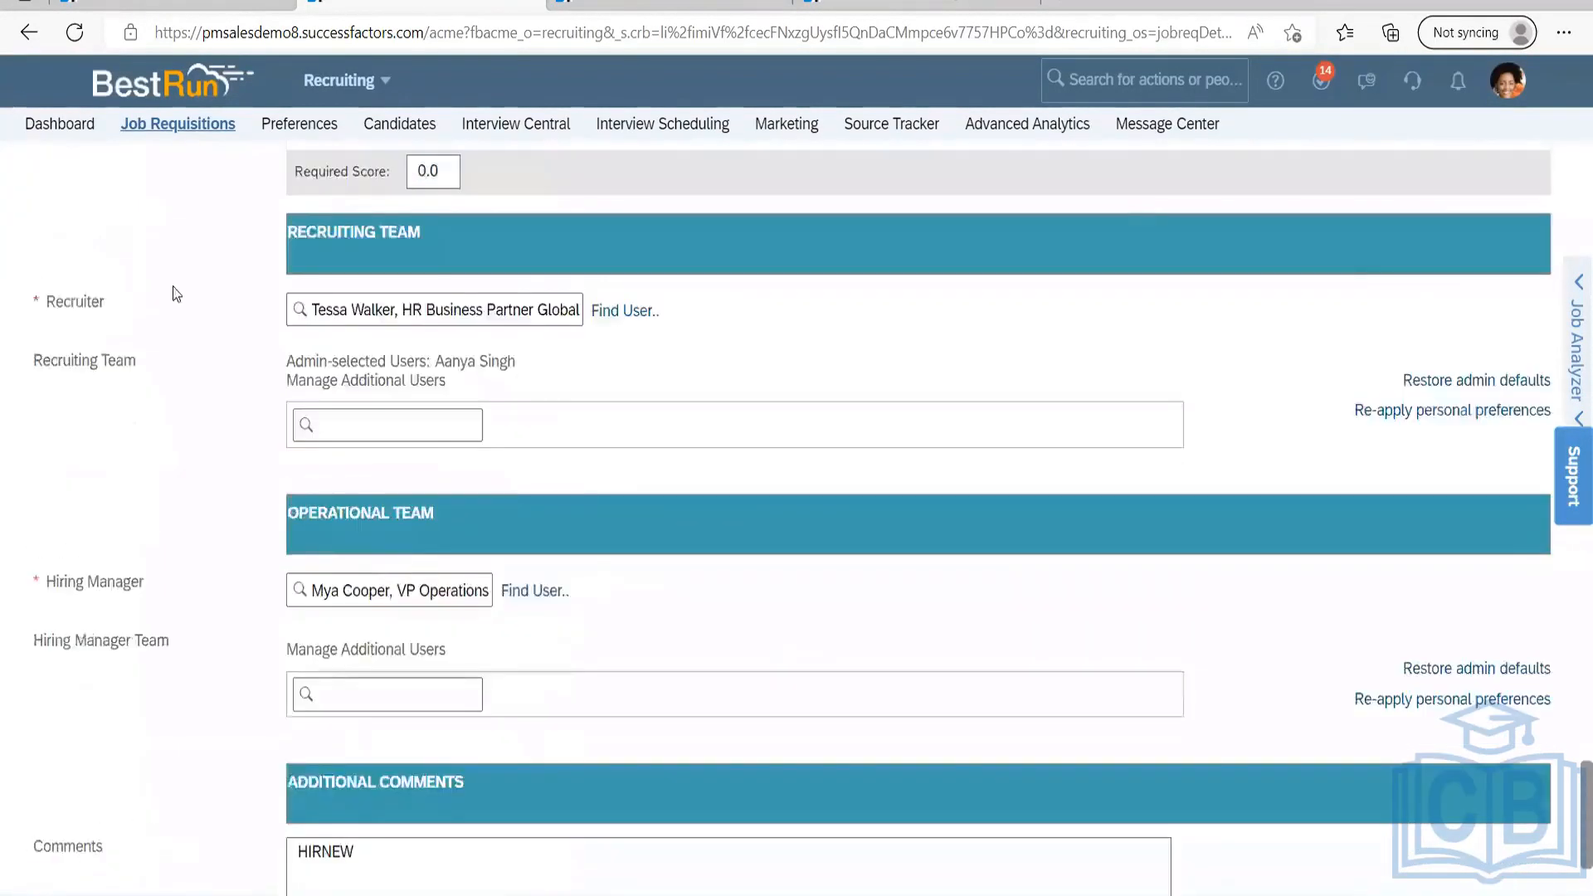
pyautogui.scroll(3, 174, 296)
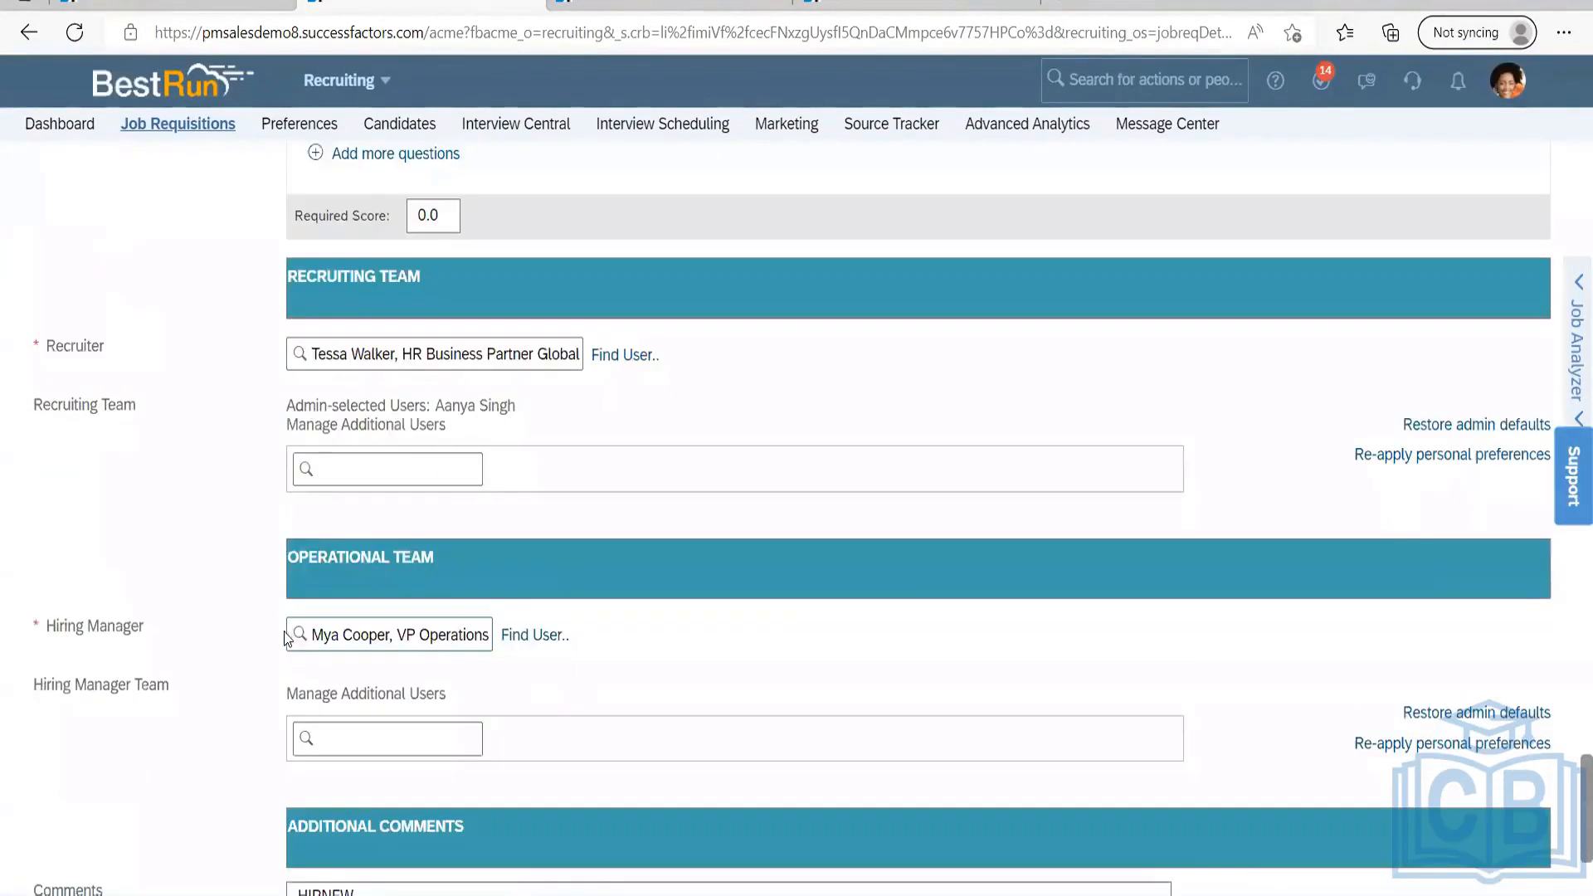
pyautogui.scroll(-3, 1180, 735)
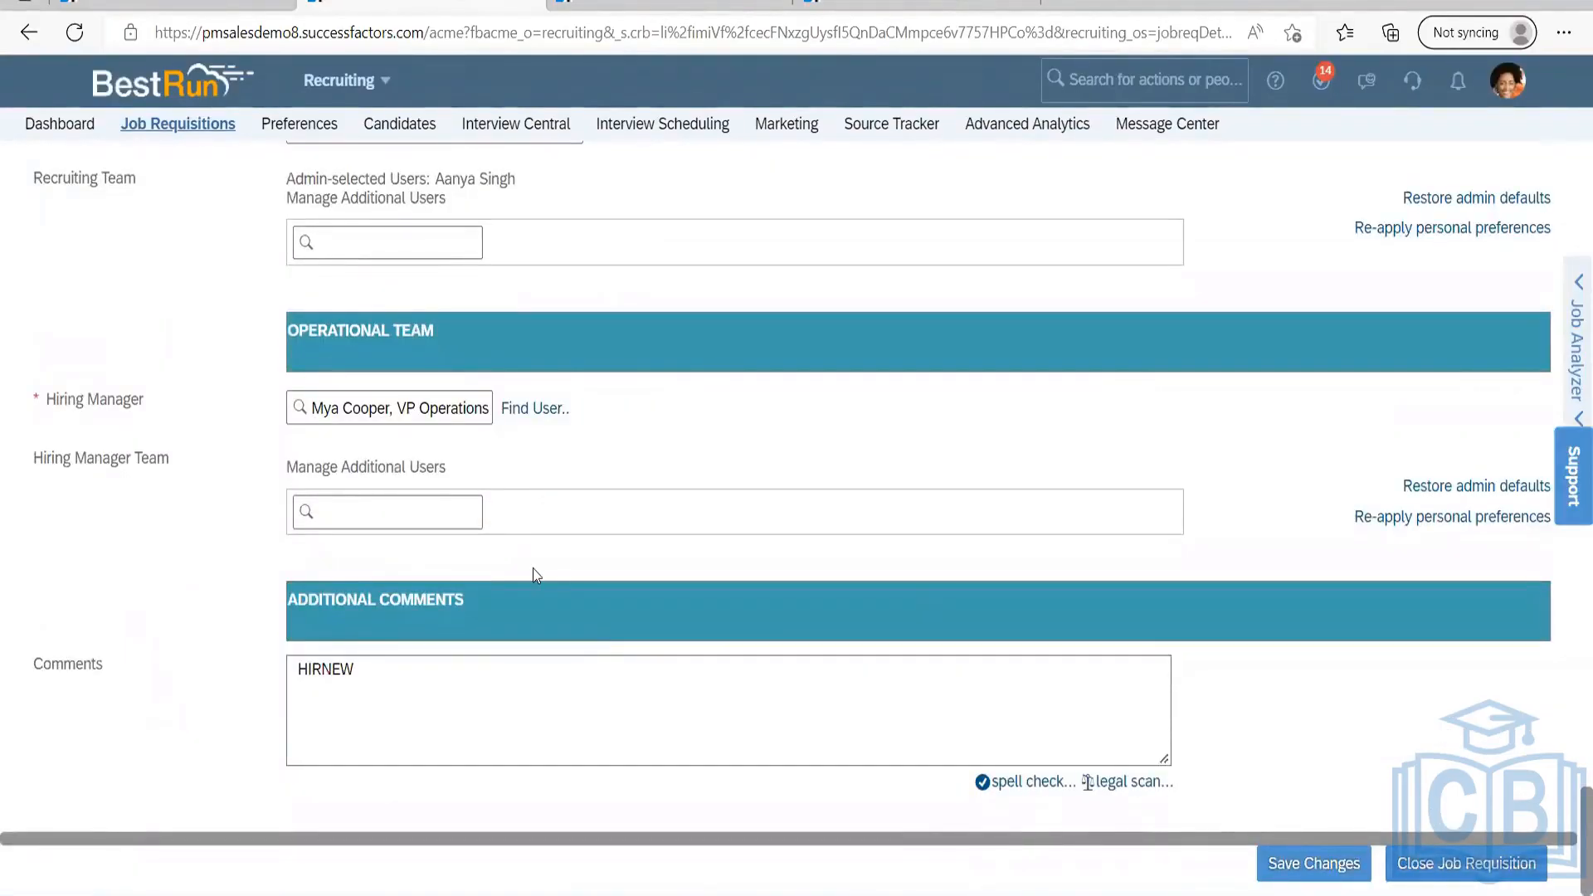
pyautogui.scroll(15, 535, 572)
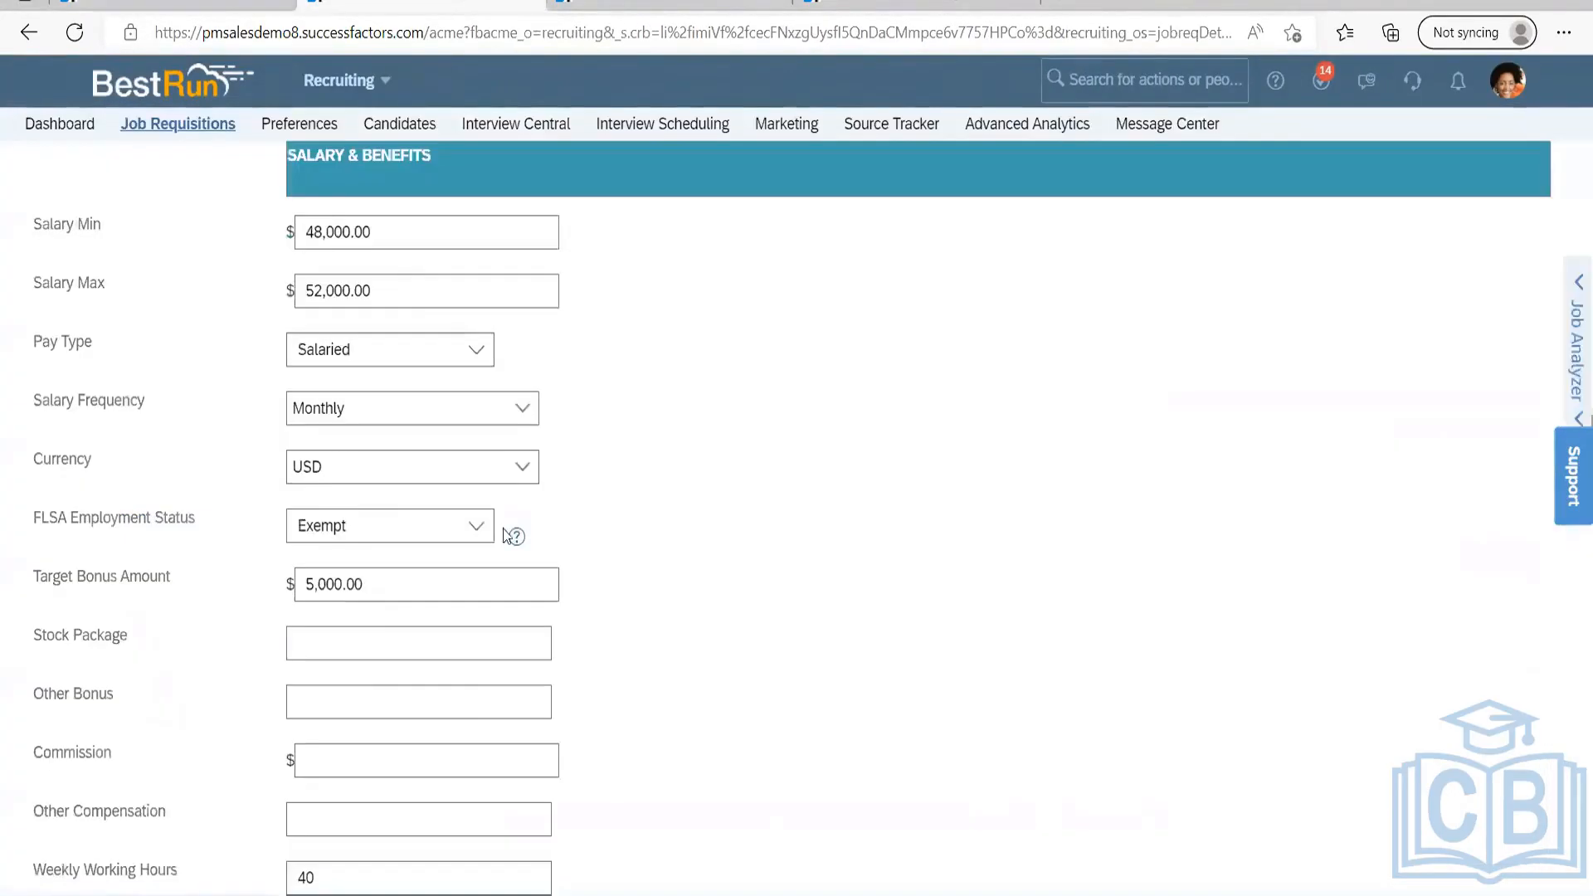
pyautogui.scroll(-1, 379, 592)
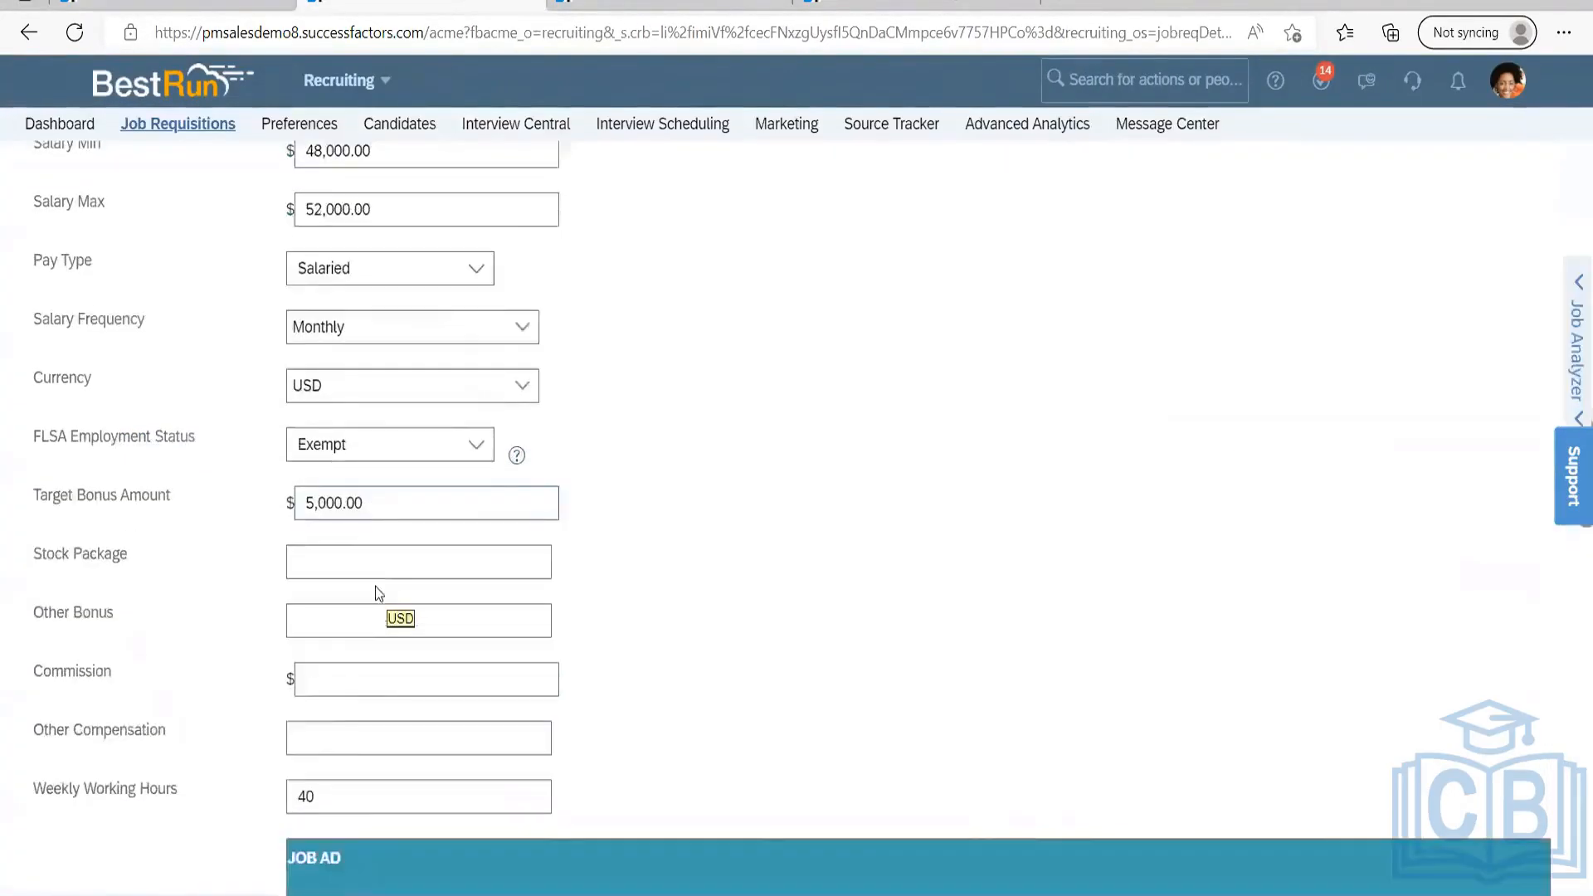
pyautogui.scroll(-20, 379, 592)
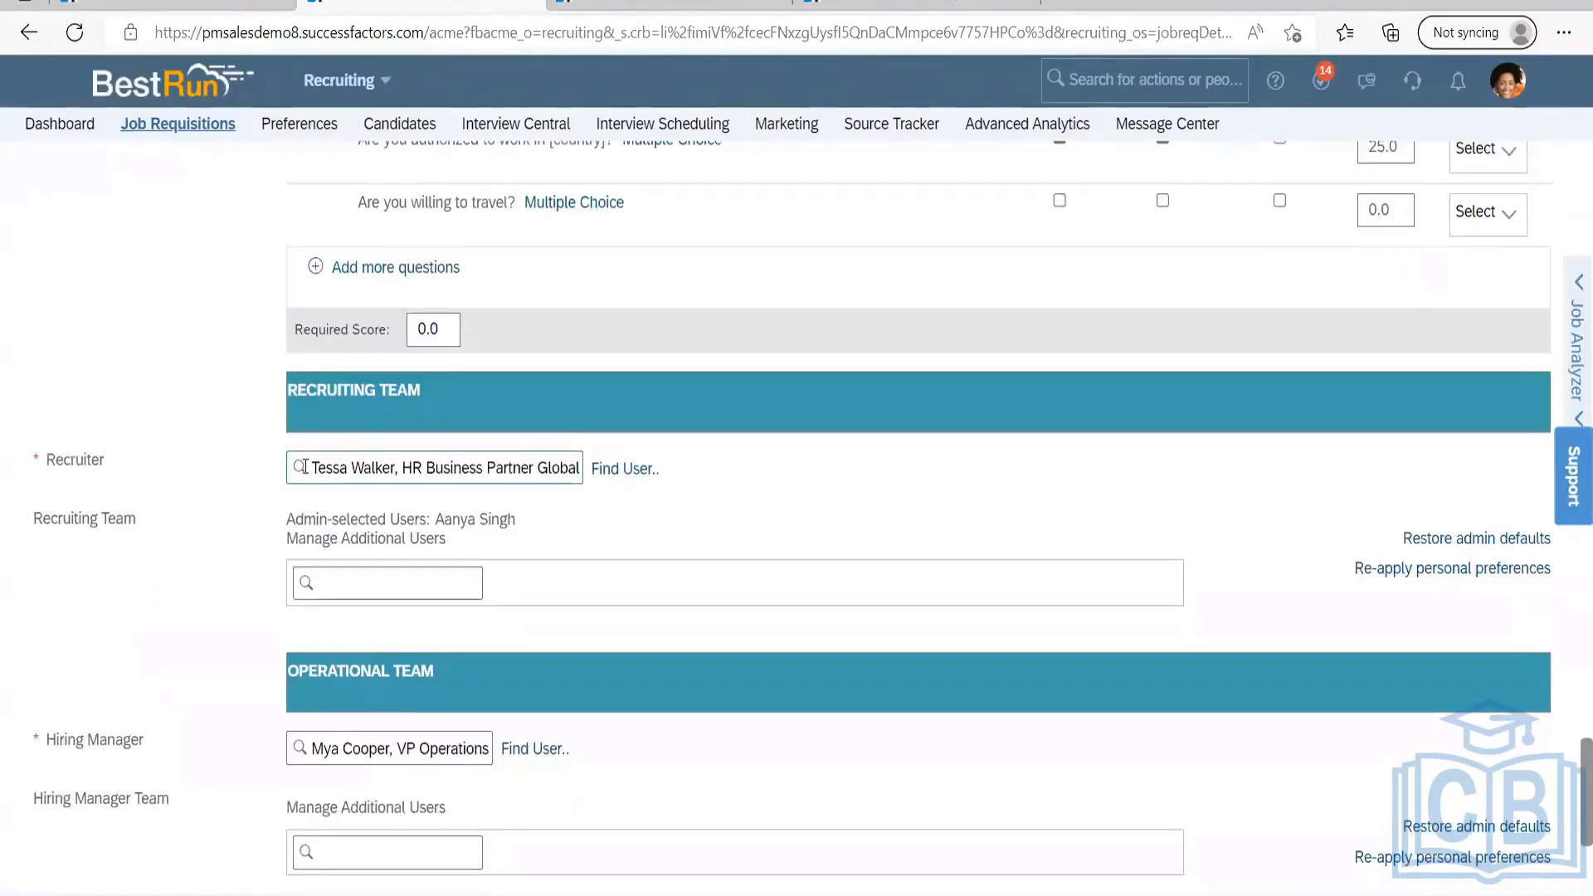
pyautogui.tripleClick(305, 467)
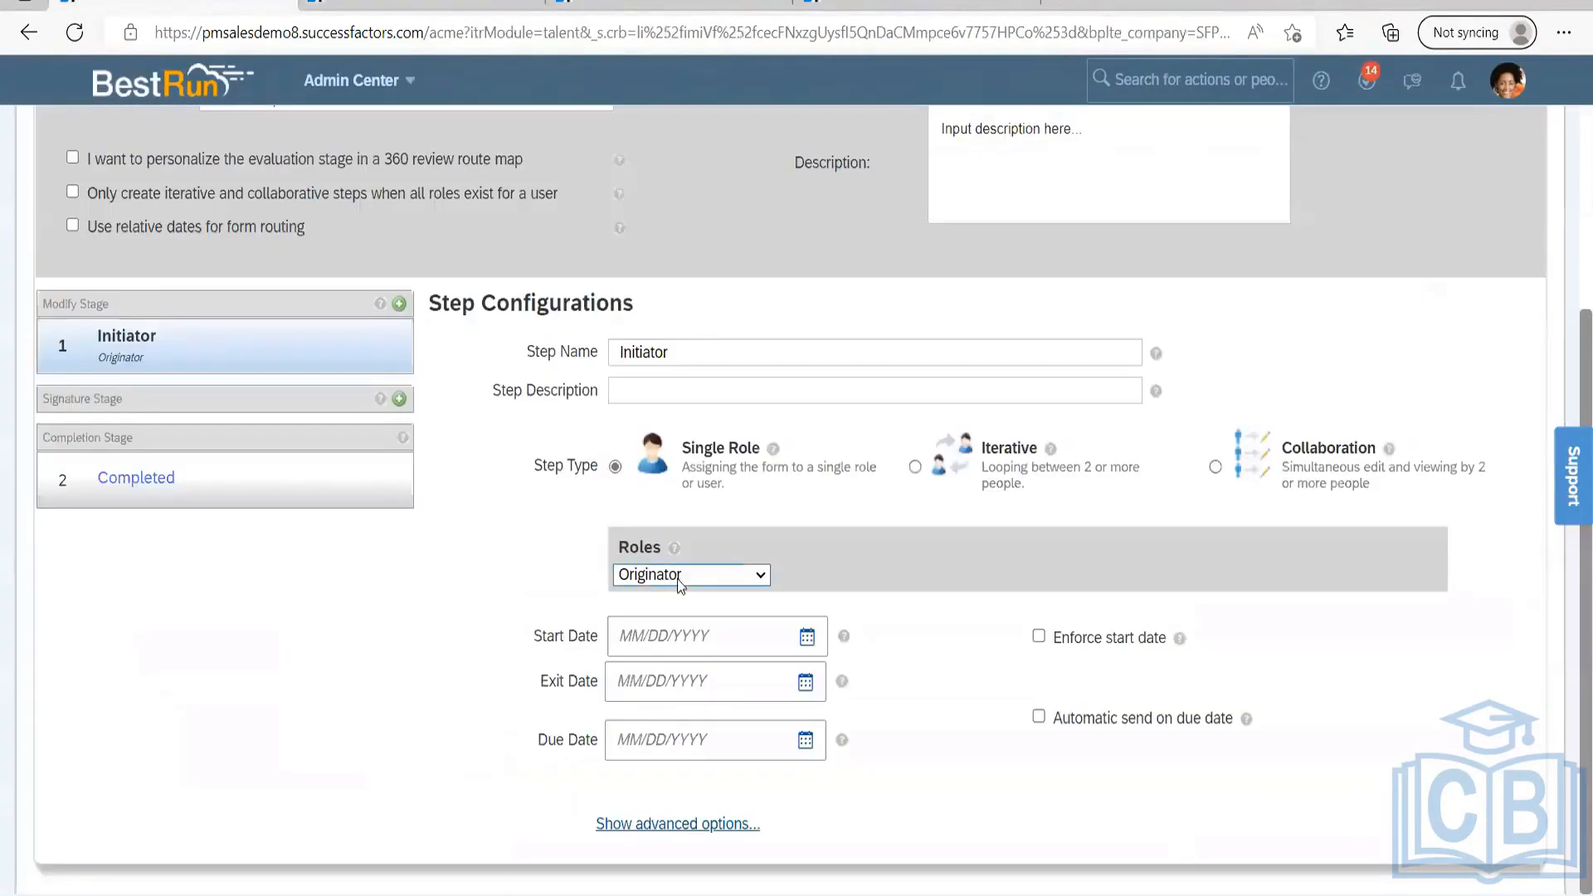
# Set the Initiator step's role in the route map to Custom with the role value R.
pyautogui.click(681, 575)
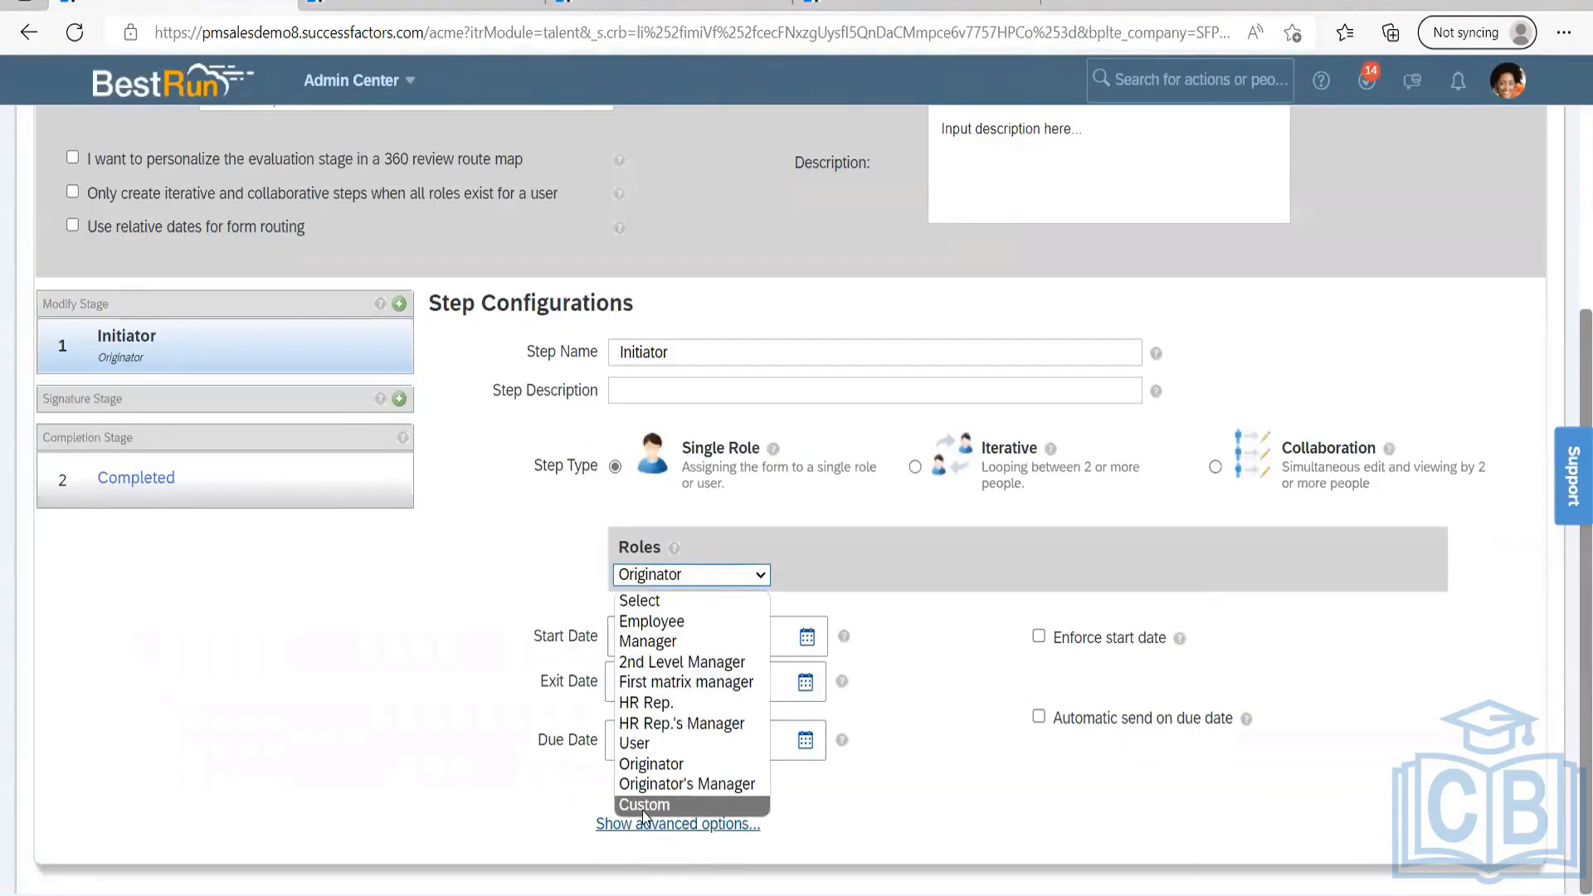
pyautogui.click(644, 805)
pyautogui.write('R')
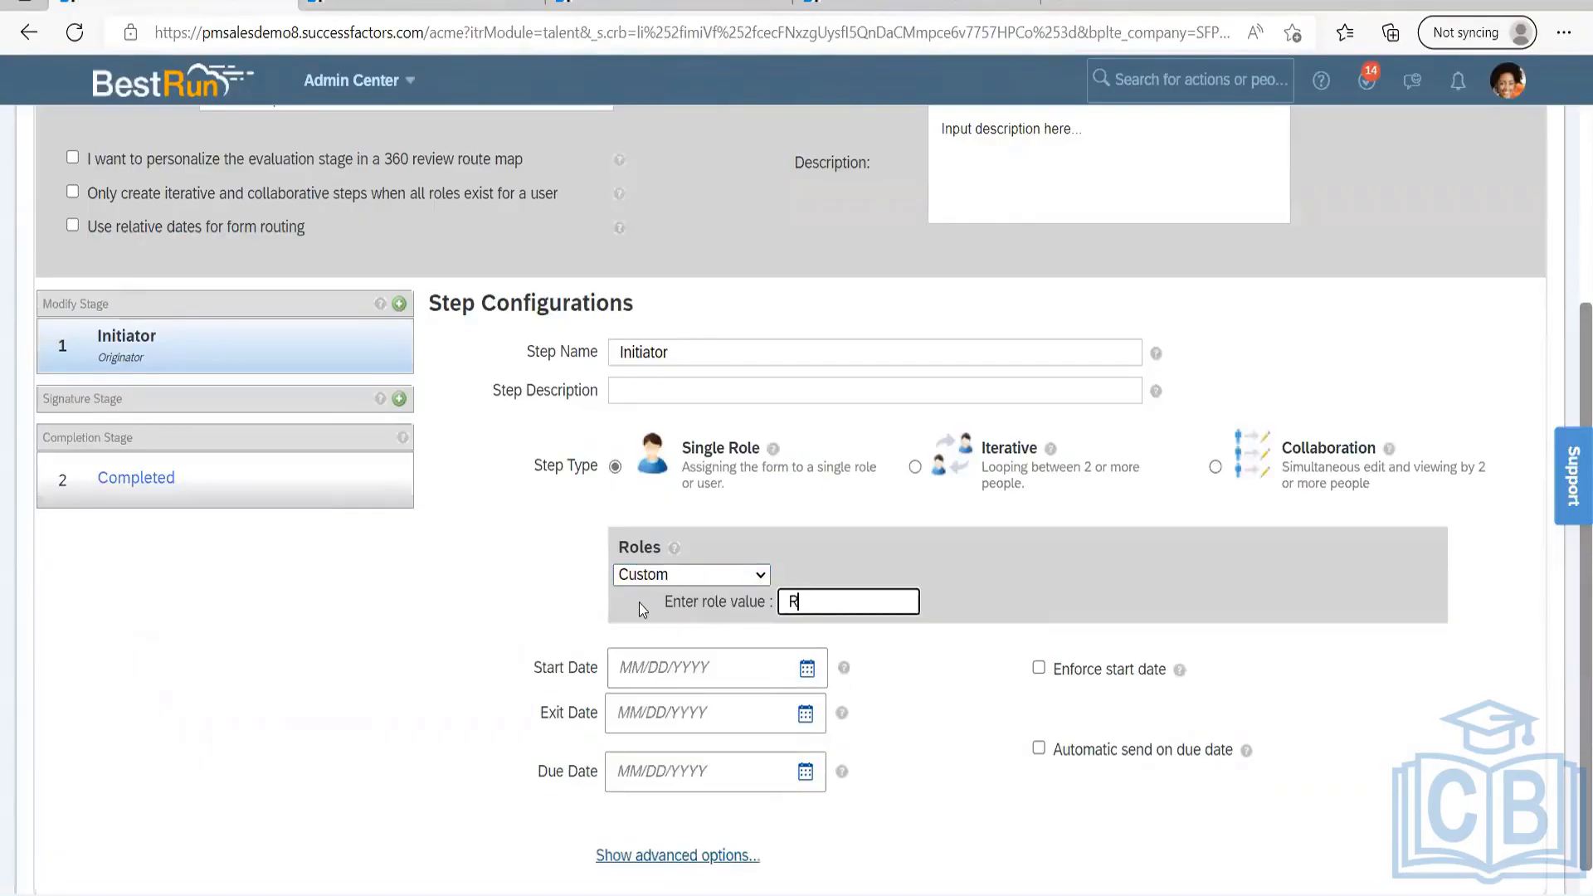
# Commit the custom role value R for the Initiator step and check the entry in its role value field.
pyautogui.click(955, 675)
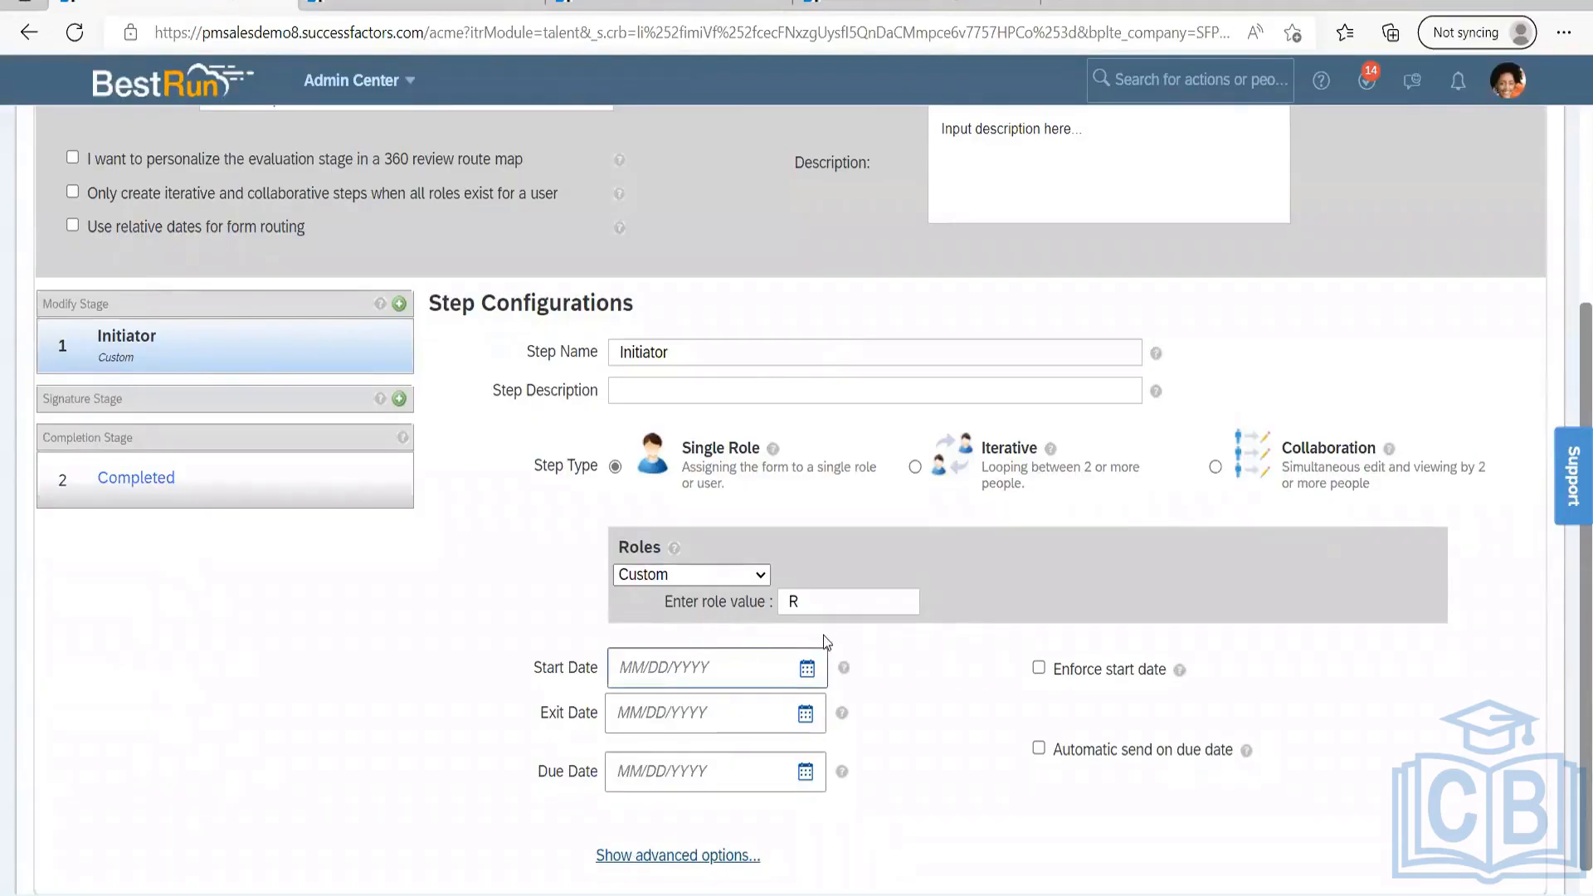
pyautogui.moveTo(801, 601); pyautogui.dragTo(757, 593)
pyautogui.click(818, 595)
pyautogui.click(780, 598)
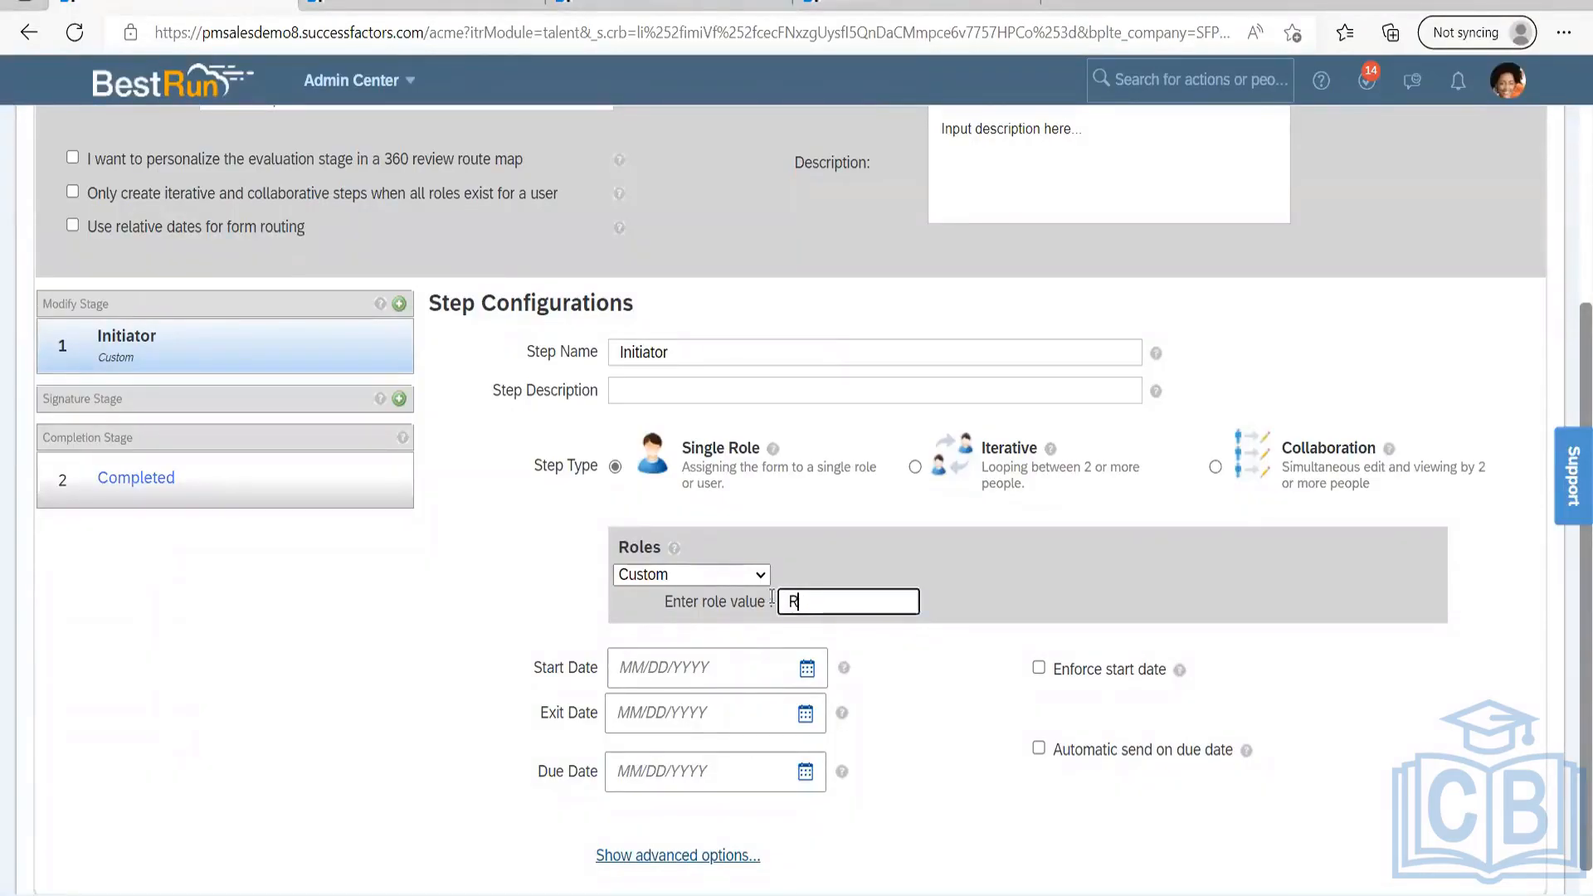
pyautogui.moveTo(800, 599); pyautogui.dragTo(774, 598)
pyautogui.press('BackSpace')
# Switch to the PDF guide in Adobe Acrobat, review the V role description and operator field codes through candidate, and return to the route map.
pyautogui.hotkey('alt', 'Tab')
pyautogui.click(621, 428)
pyautogui.scroll(-3, 424, 260)
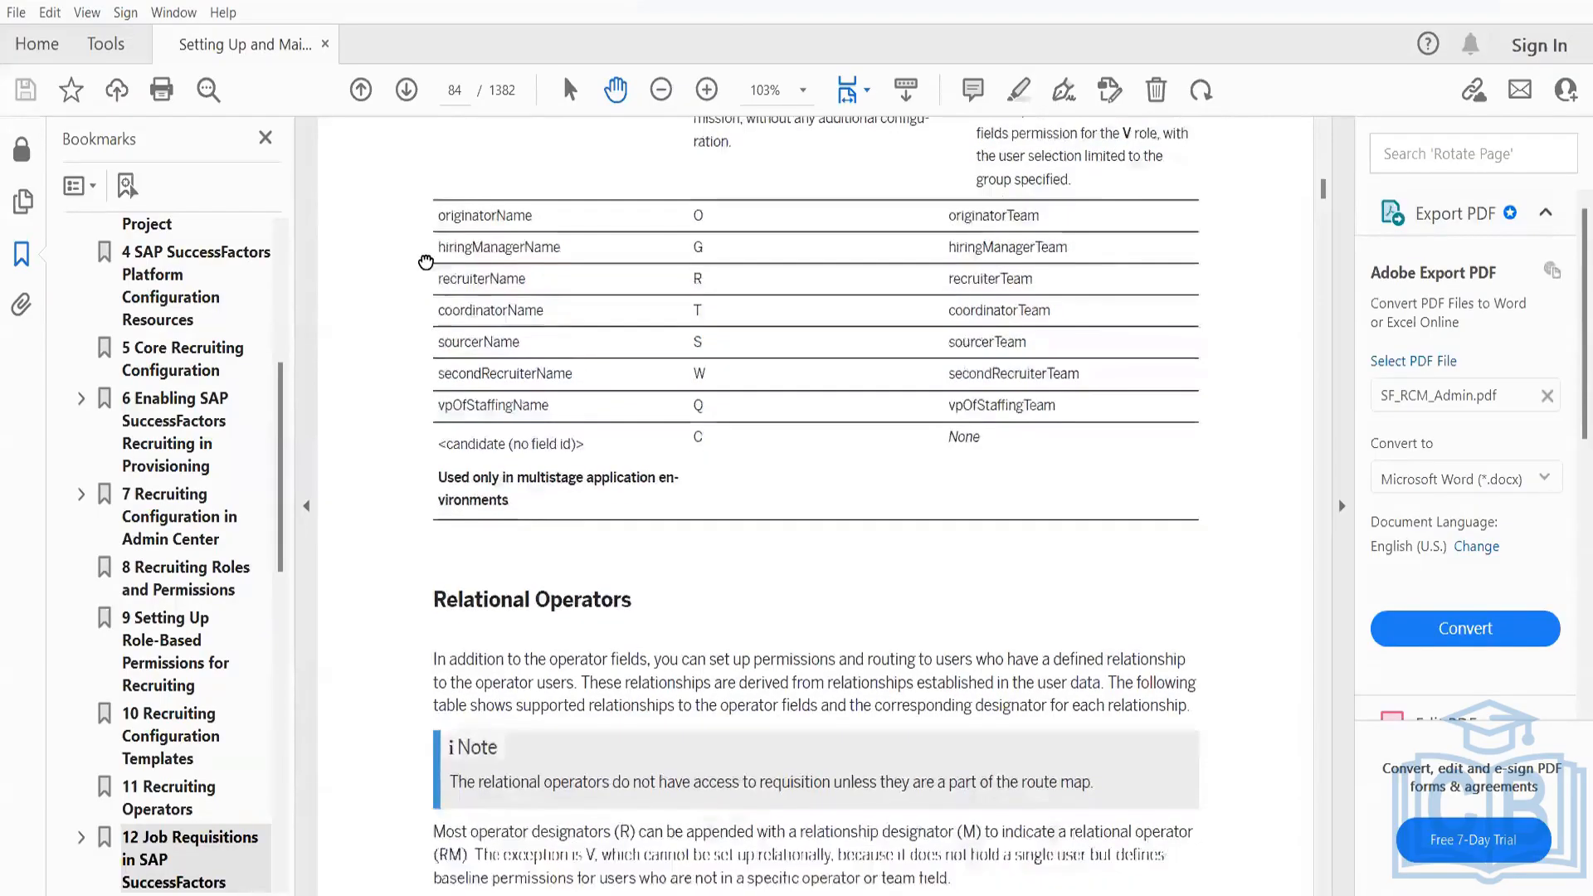
pyautogui.scroll(3, 500, 438)
pyautogui.moveTo(571, 441); pyautogui.dragTo(525, 432)
pyautogui.scroll(4, 481, 373)
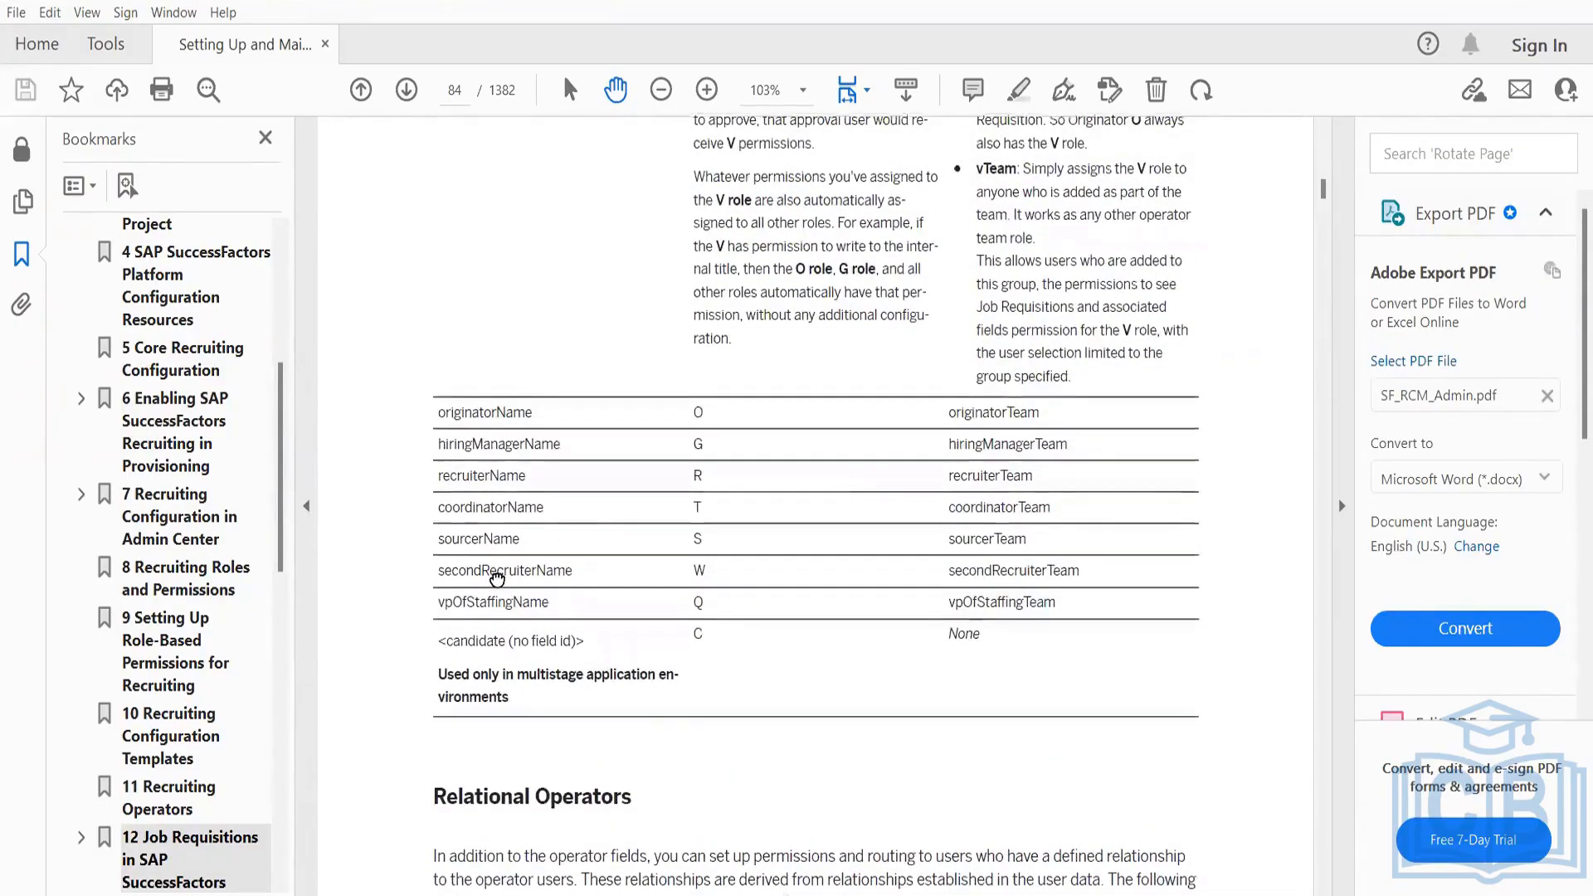
pyautogui.scroll(-1, 531, 552)
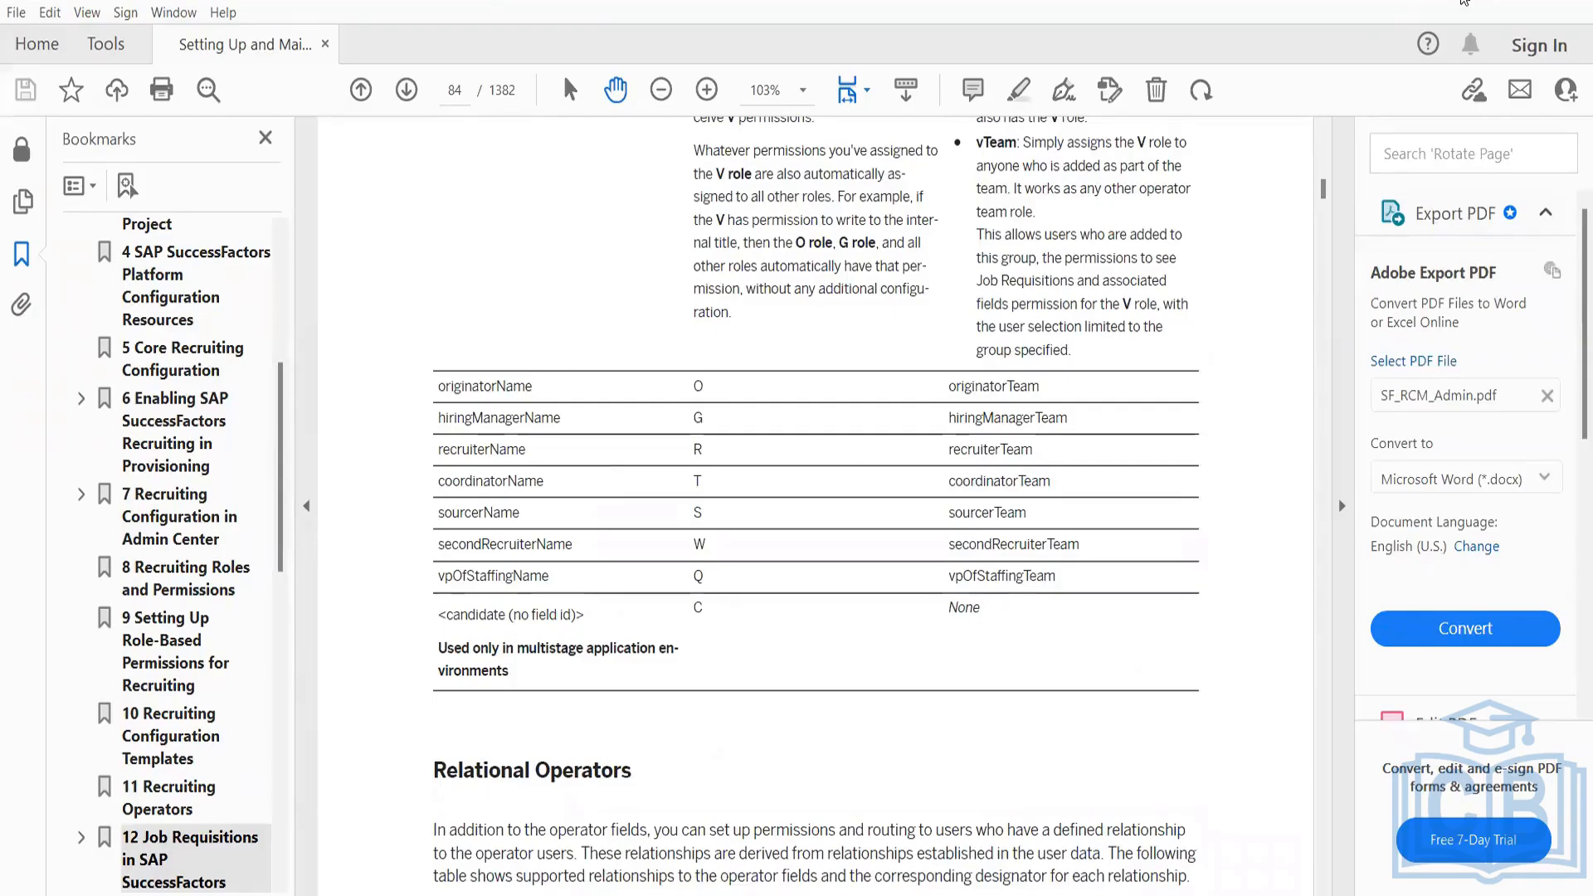
pyautogui.click(1465, 1)
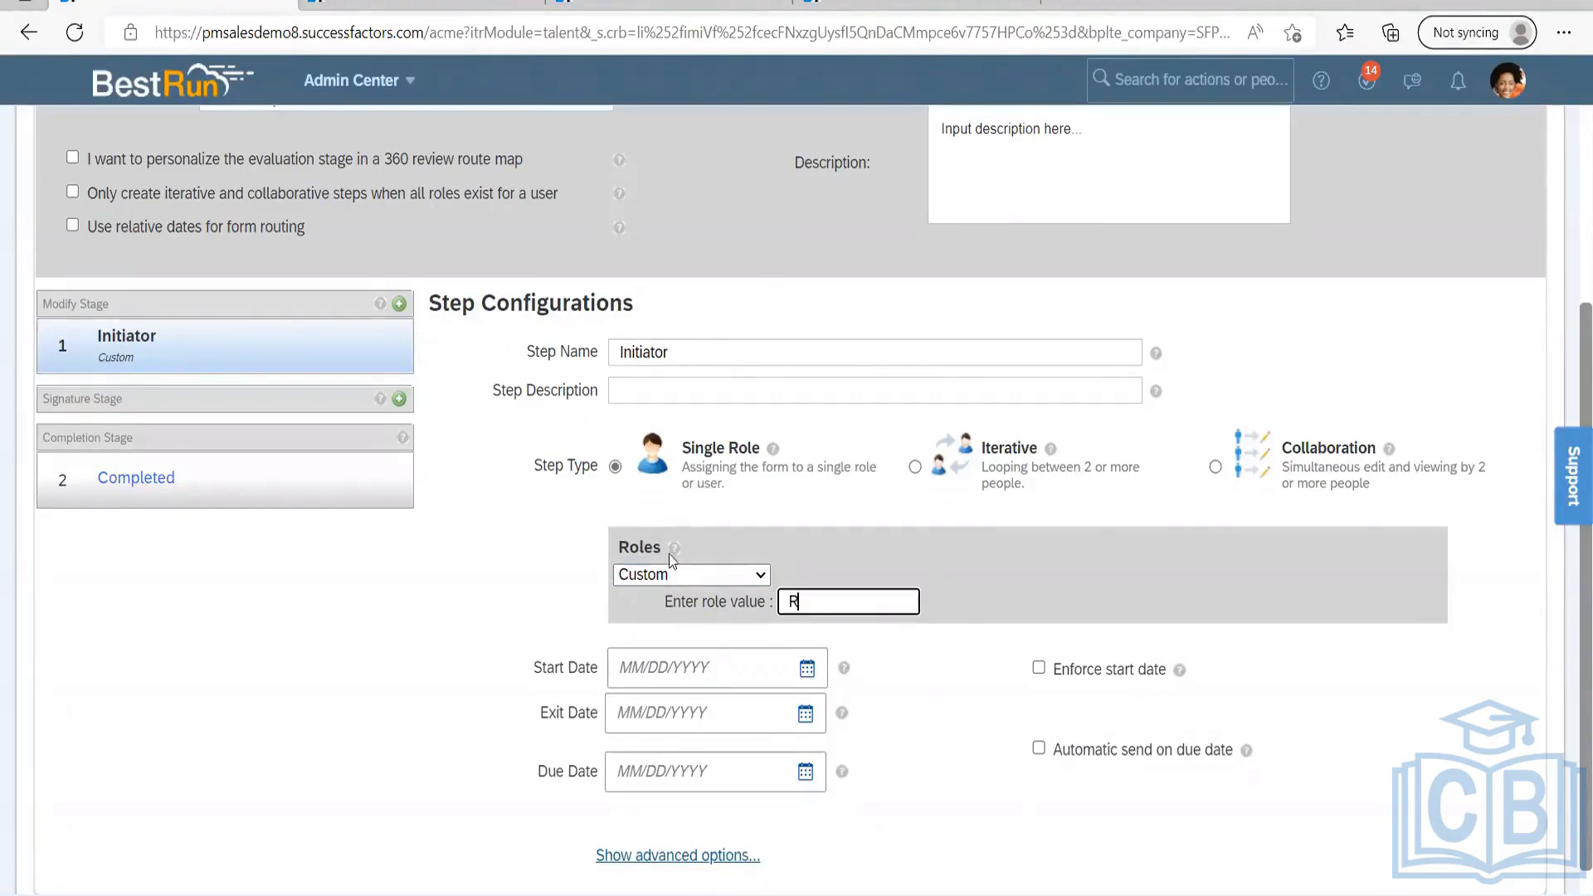
# Review the role options available for the Initiator step, keeping Custom selected.
pyautogui.scroll(-1, 1020, 549)
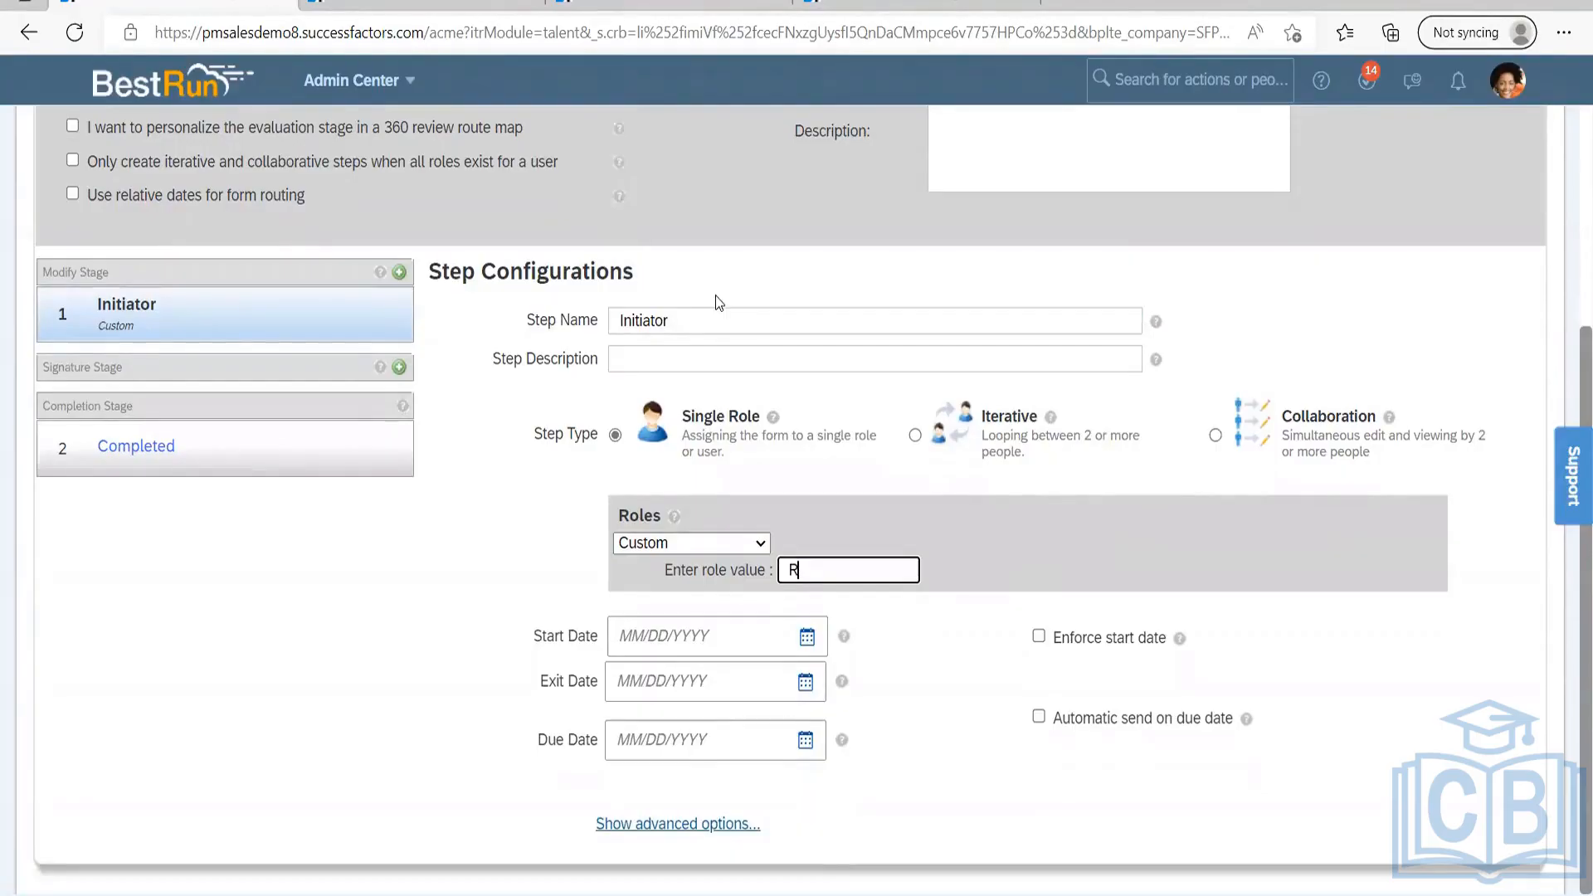
pyautogui.click(742, 544)
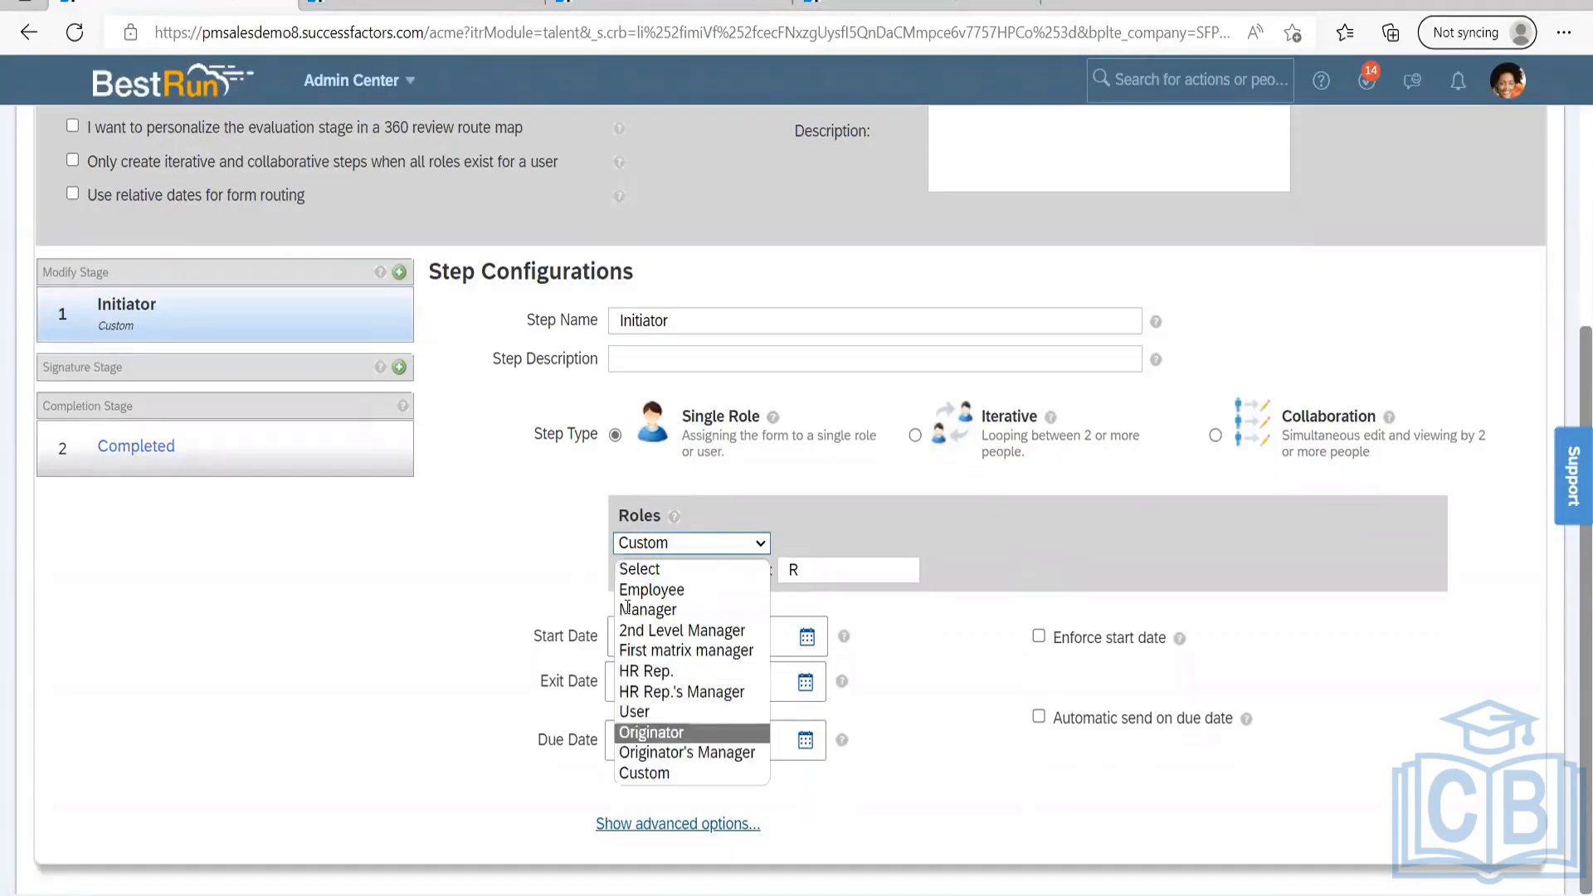
pyautogui.click(919, 607)
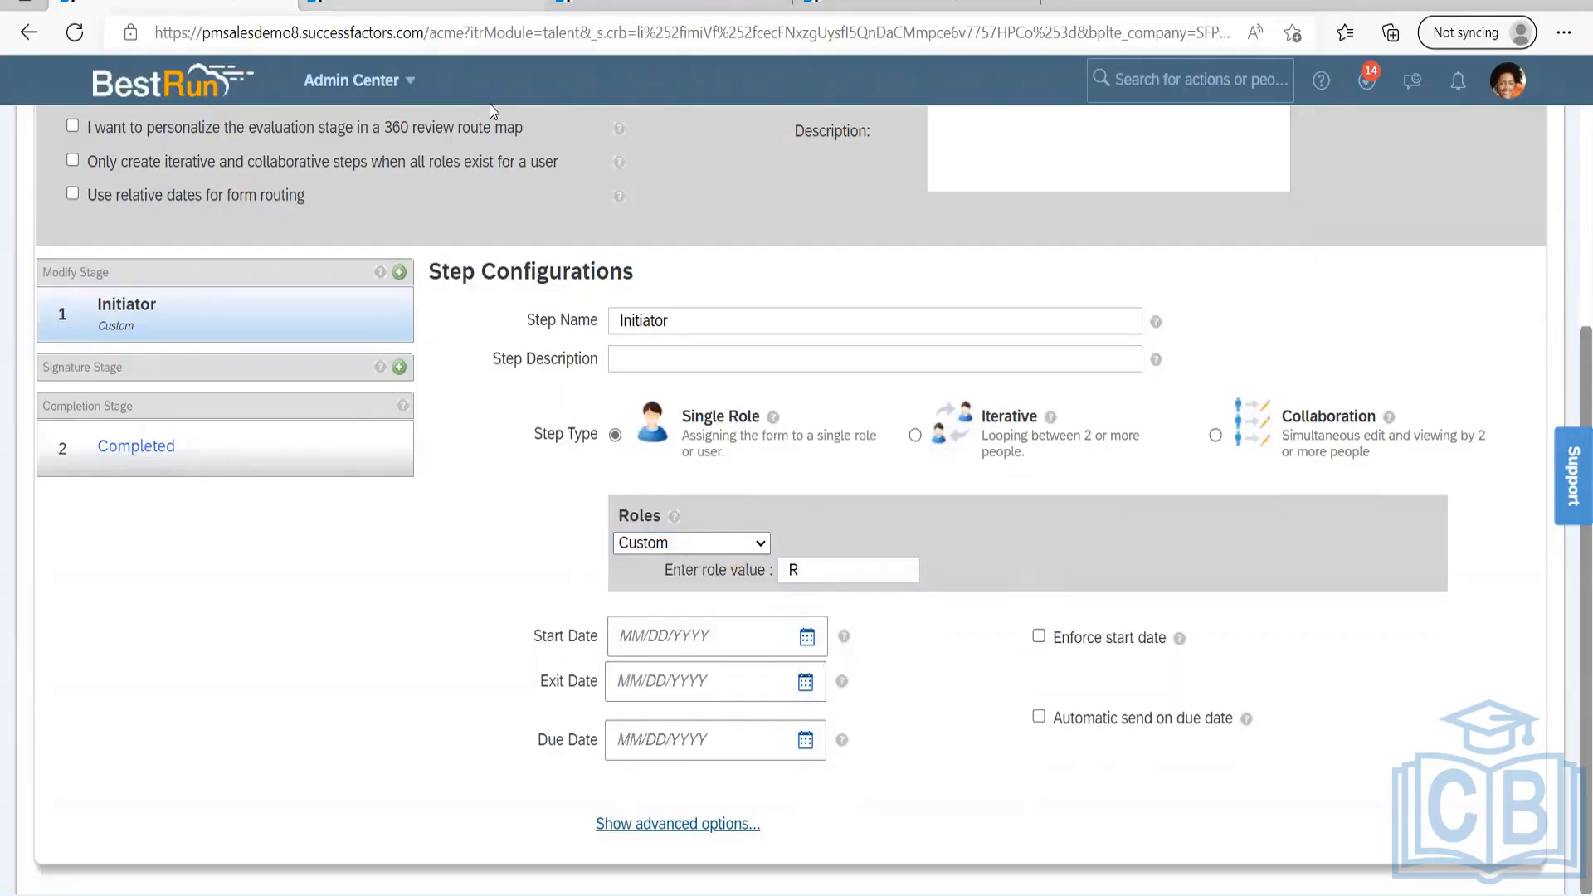
# Go back to the Production Director requisition, examine its Recruiting Team and Operational Team fields again, and return to the route map.
pyautogui.click(426, 5)
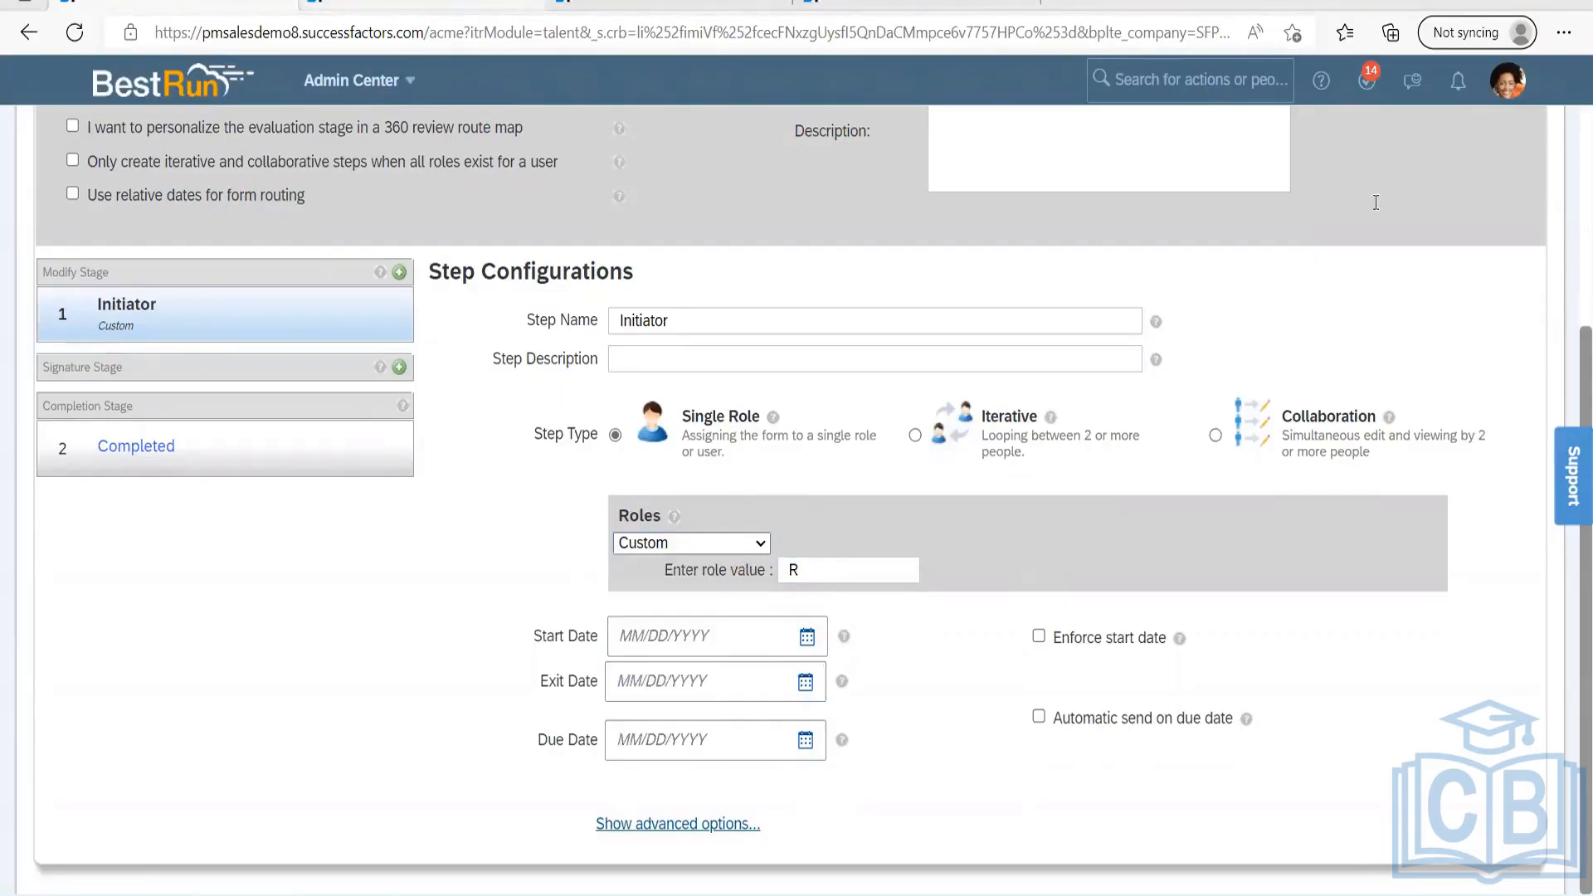
pyautogui.scroll(9, 1228, 480)
pyautogui.scroll(15, 370, 341)
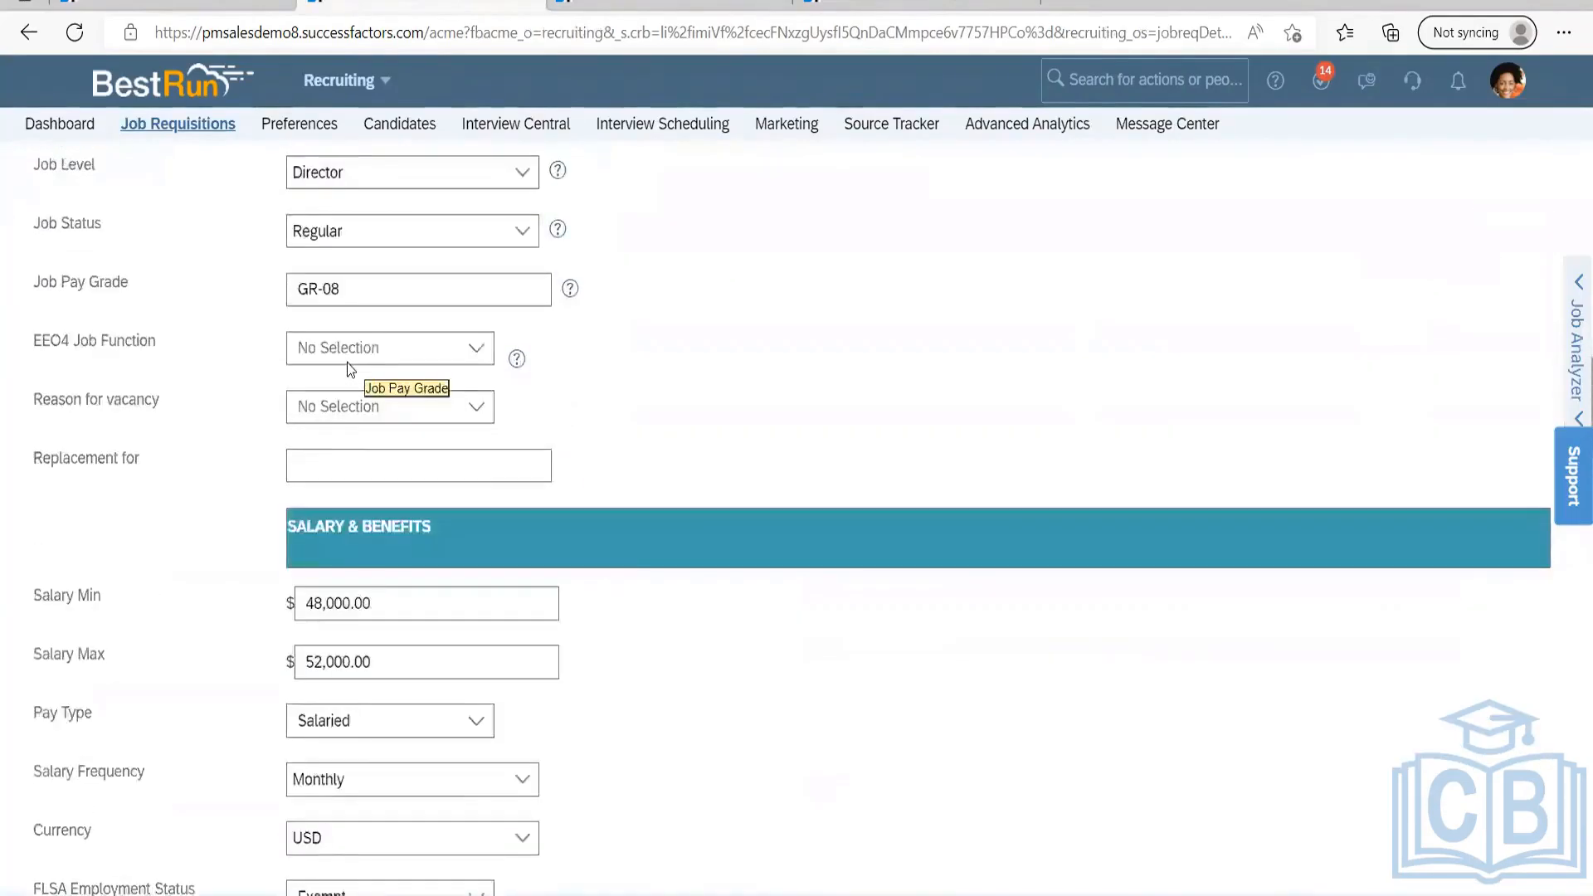
pyautogui.scroll(-11, 346, 365)
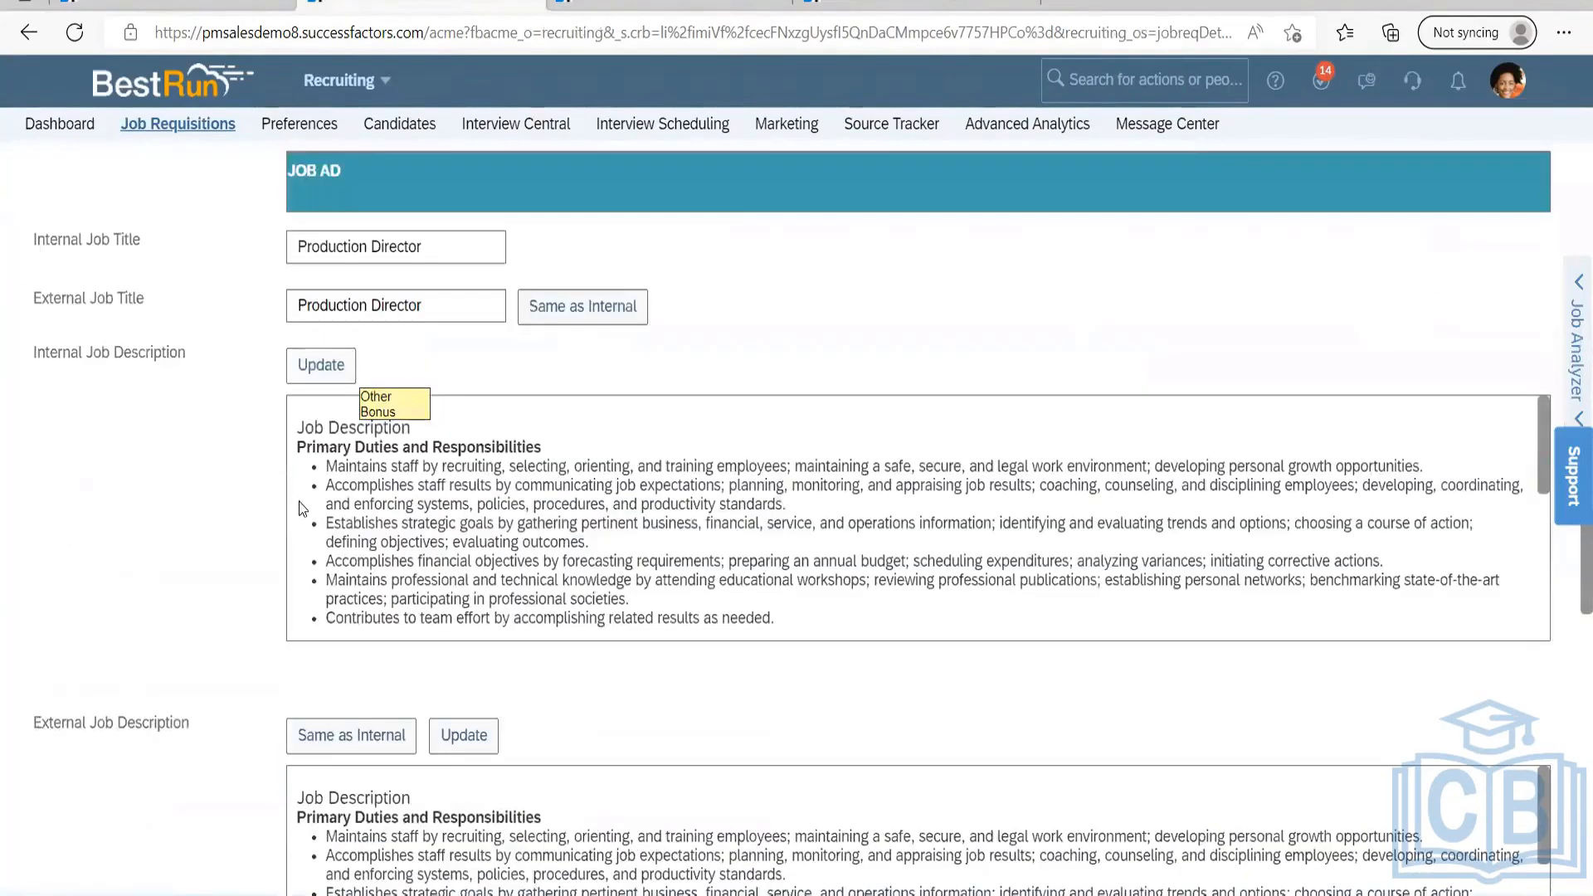
pyautogui.scroll(-12, 299, 501)
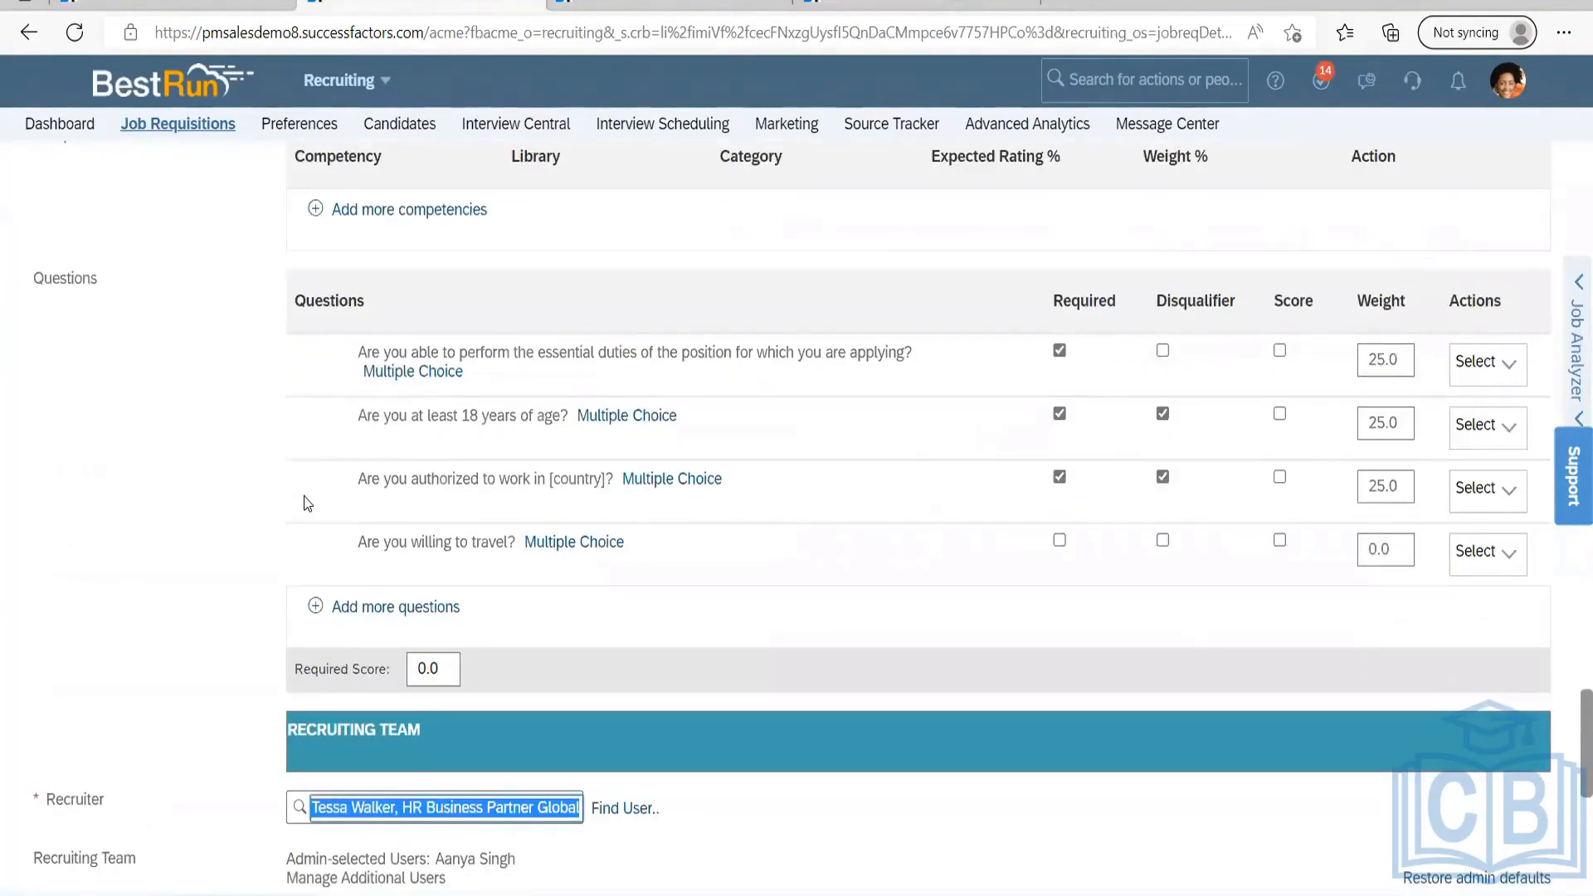
pyautogui.scroll(-3, 552, 502)
pyautogui.scroll(-2, 553, 501)
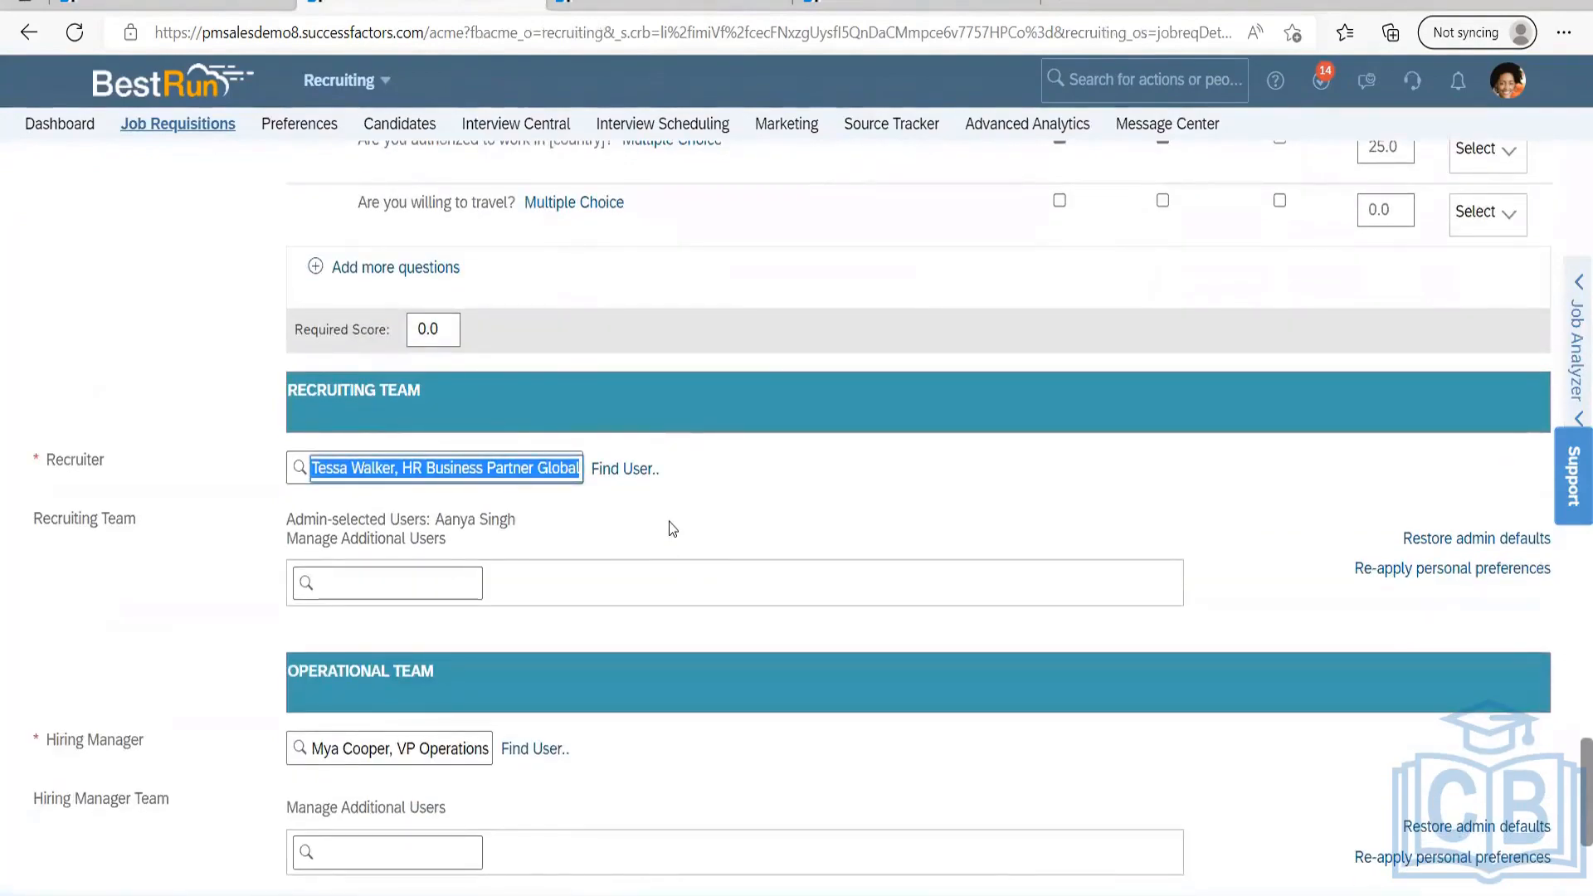
pyautogui.click(263, 481)
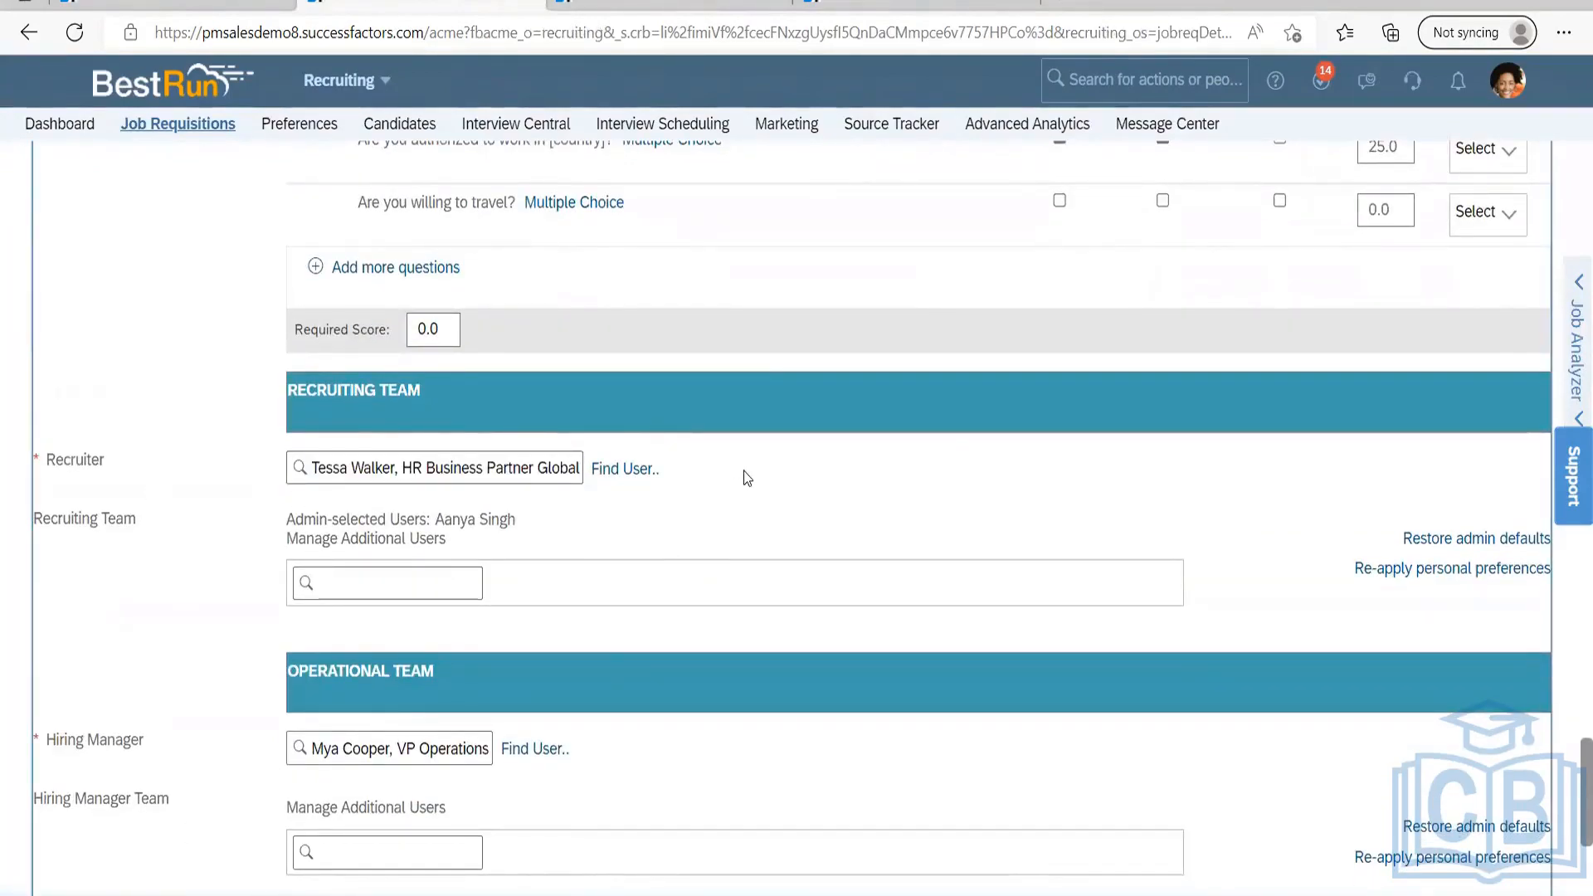
pyautogui.scroll(-4, 743, 471)
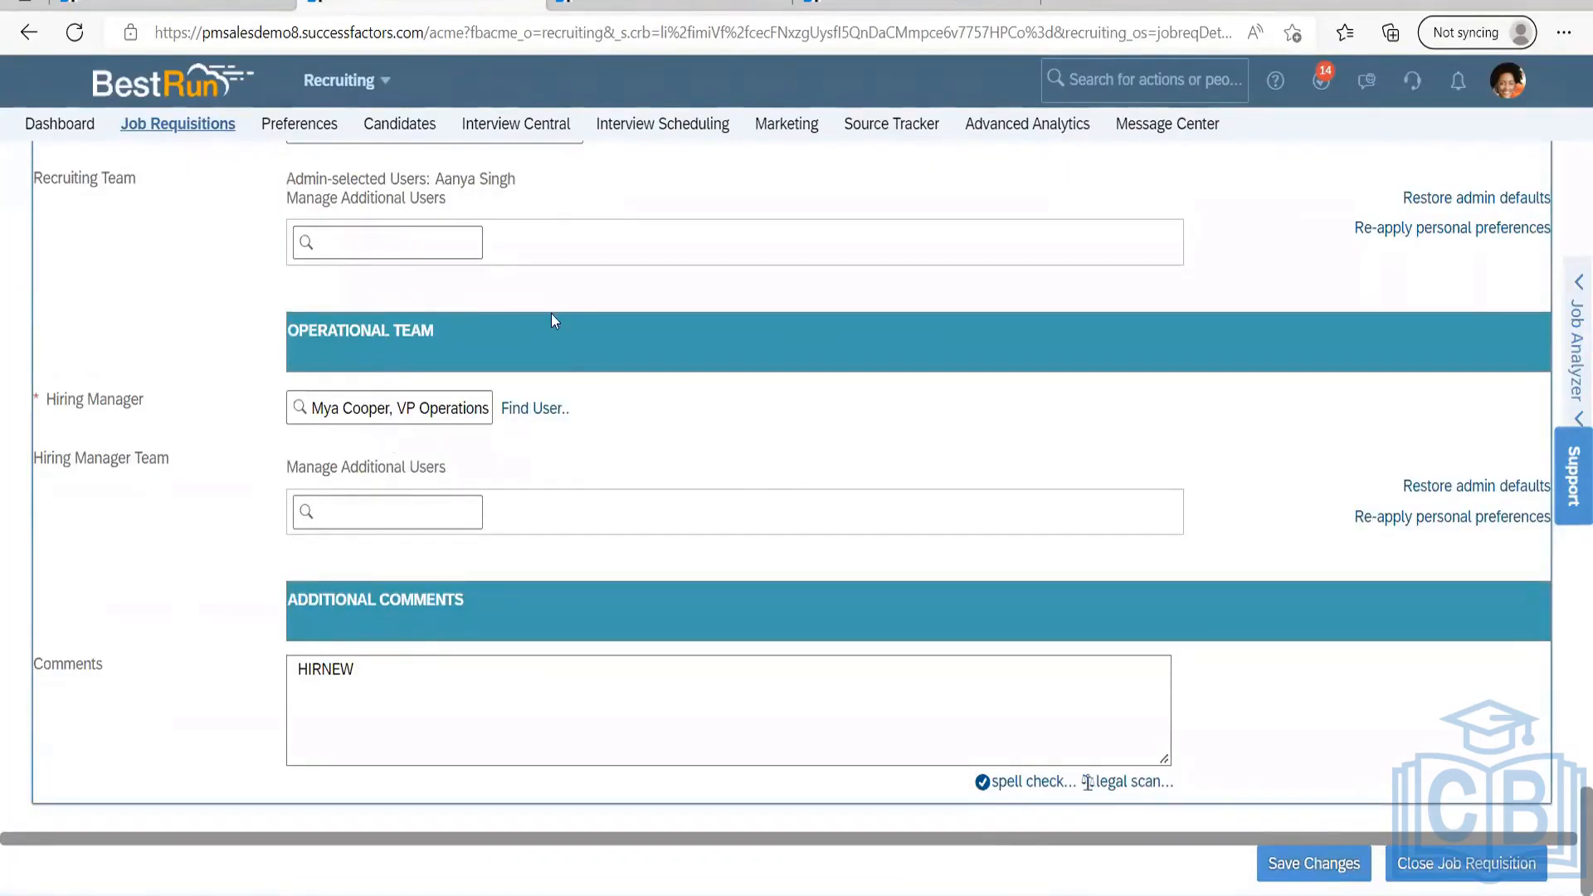
pyautogui.scroll(1, 552, 319)
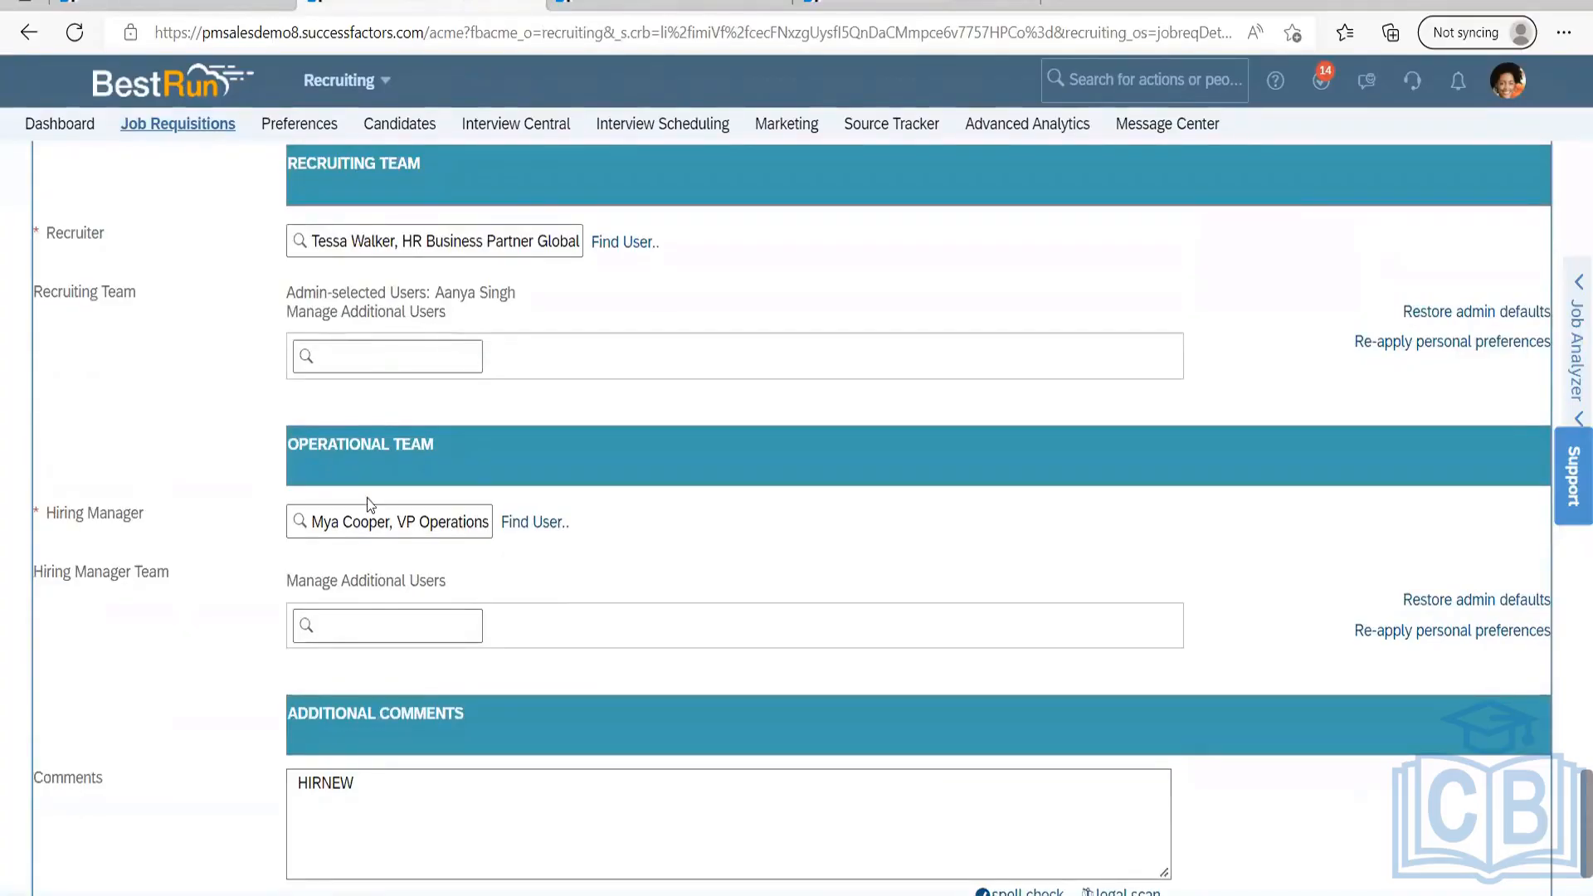
pyautogui.scroll(-1, 572, 492)
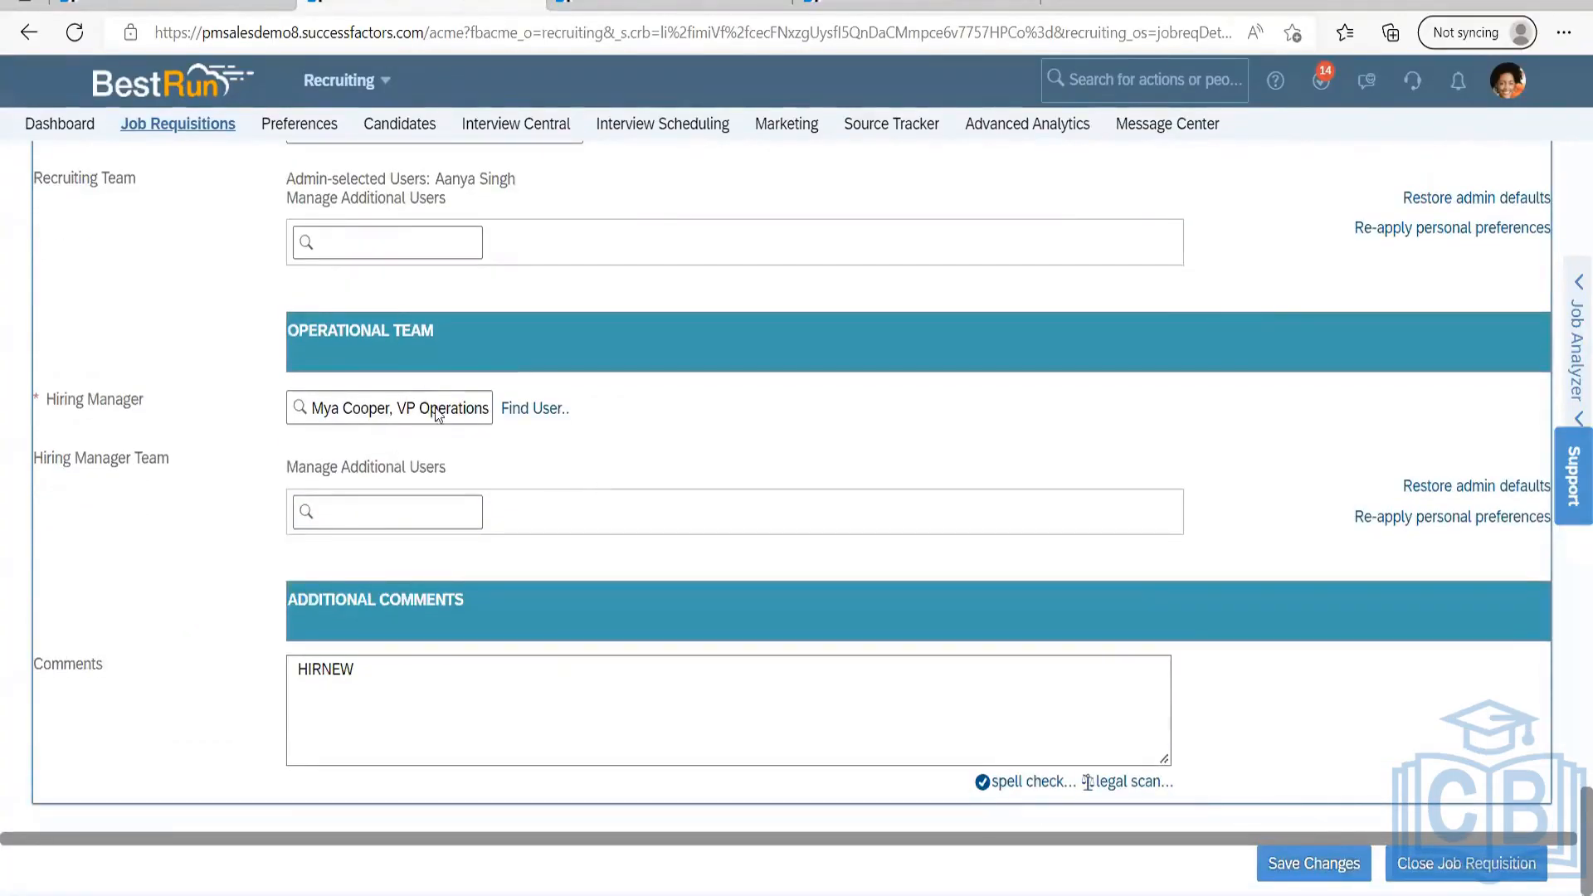
pyautogui.scroll(12, 471, 450)
pyautogui.scroll(15, 475, 448)
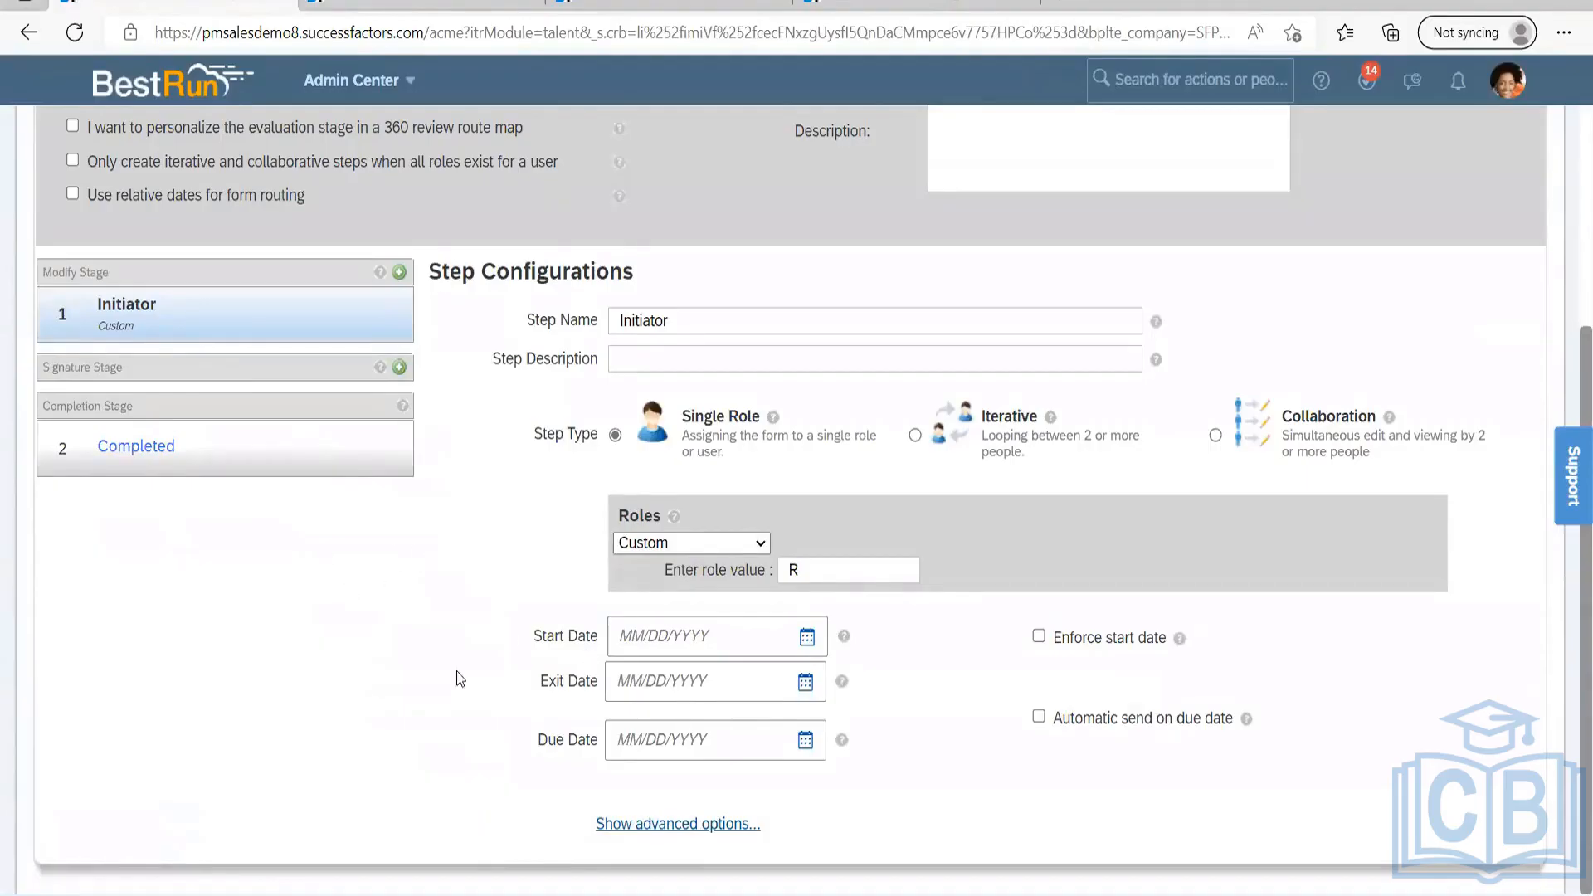
# Search the actions for "form tem" and open Form Template Settings.
pyautogui.scroll(4, 663, 680)
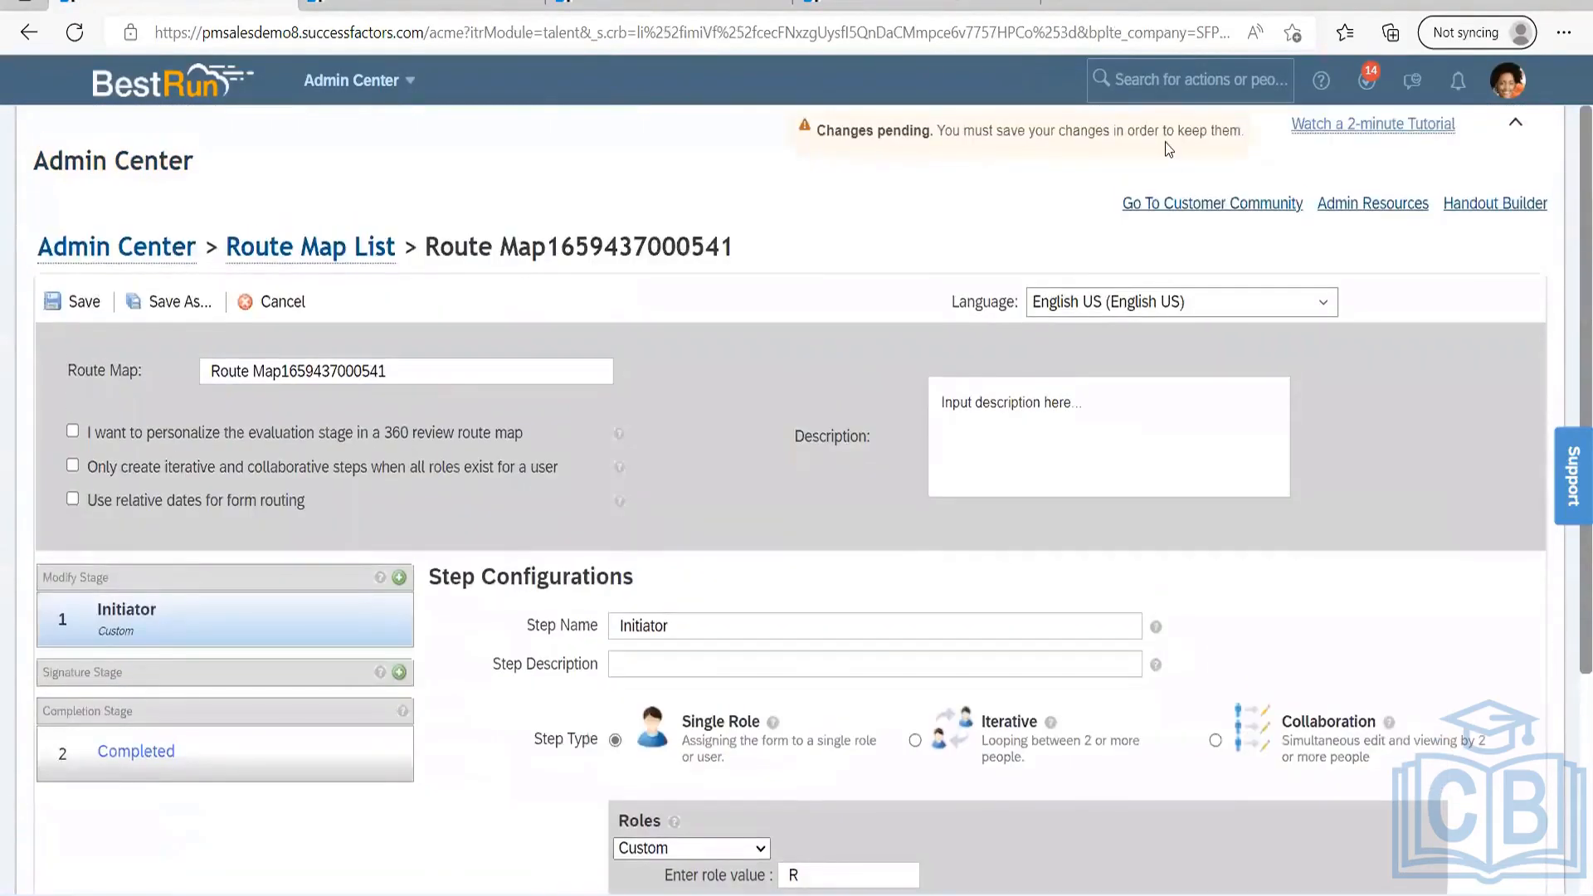
pyautogui.click(1165, 80)
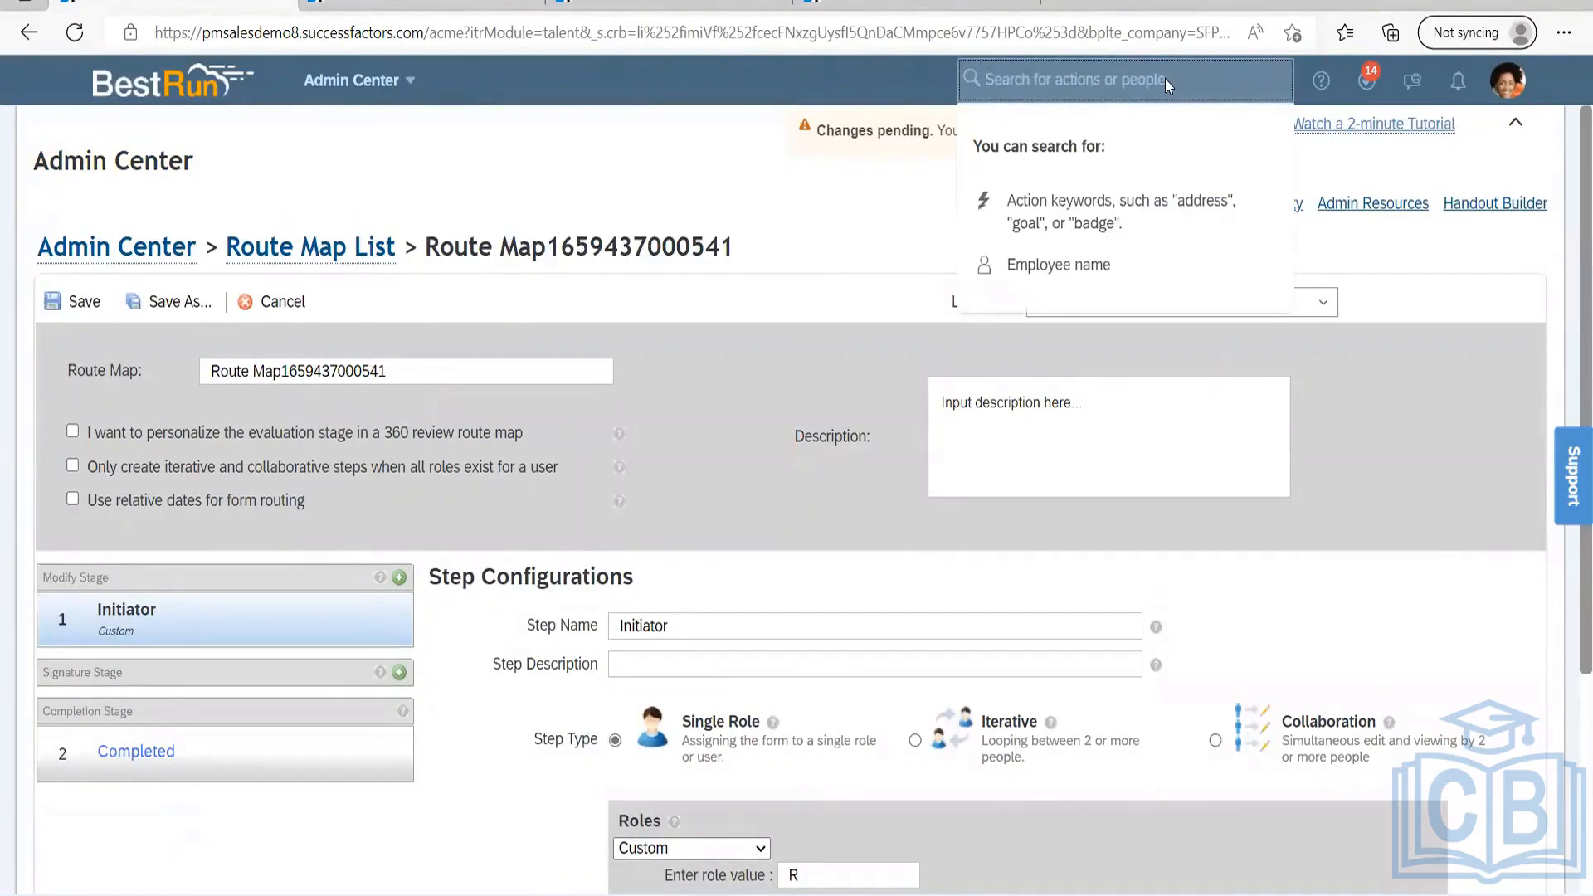
pyautogui.write('form tem')
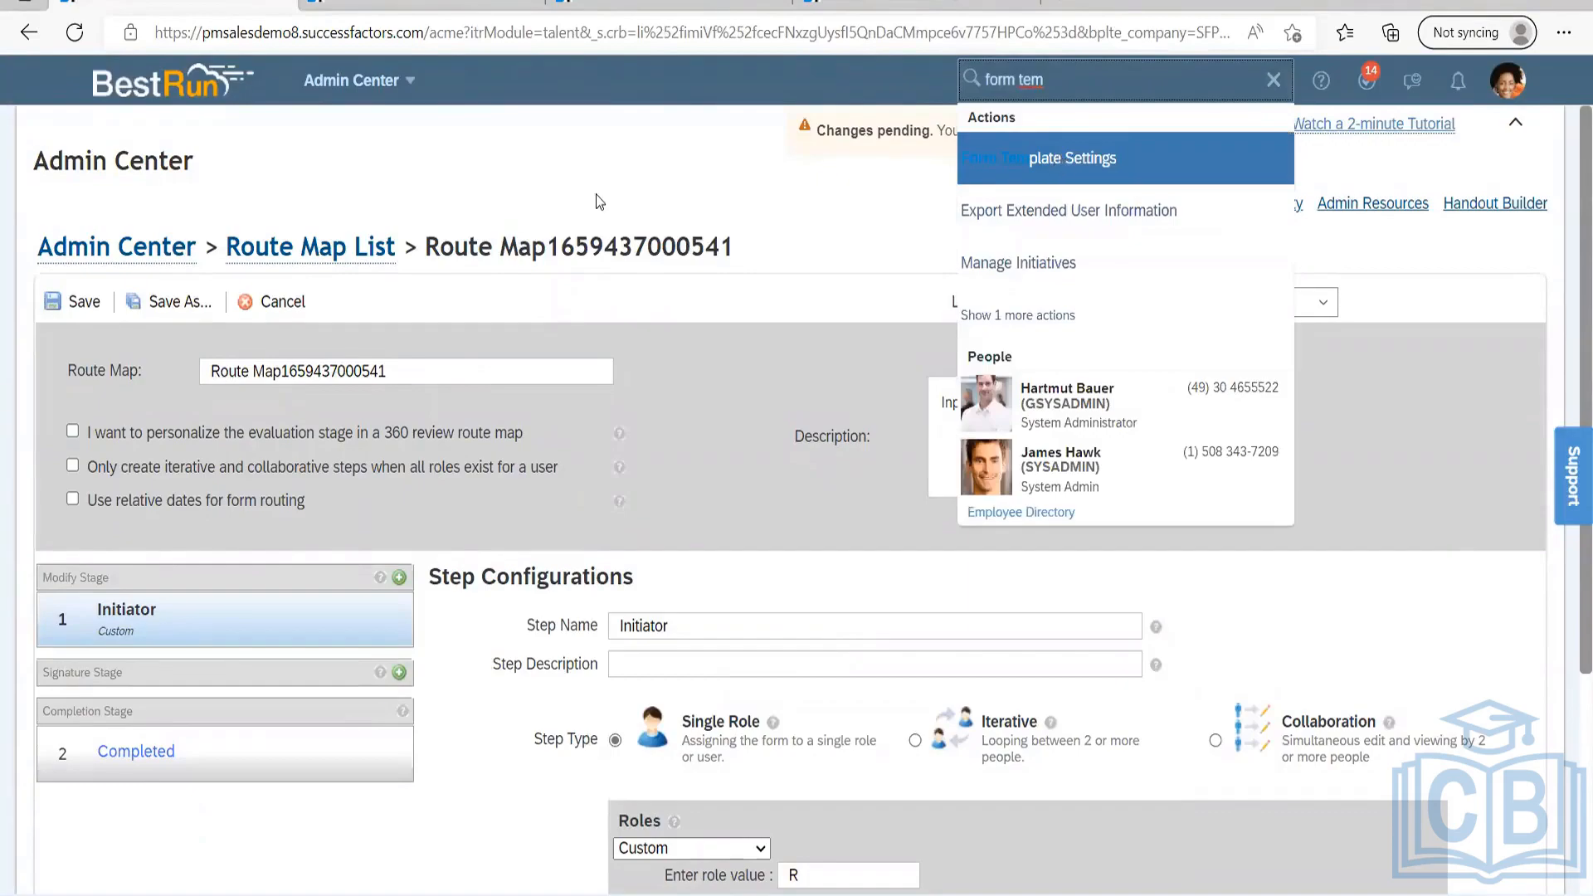
pyautogui.press('Return')
pyautogui.press('Return')
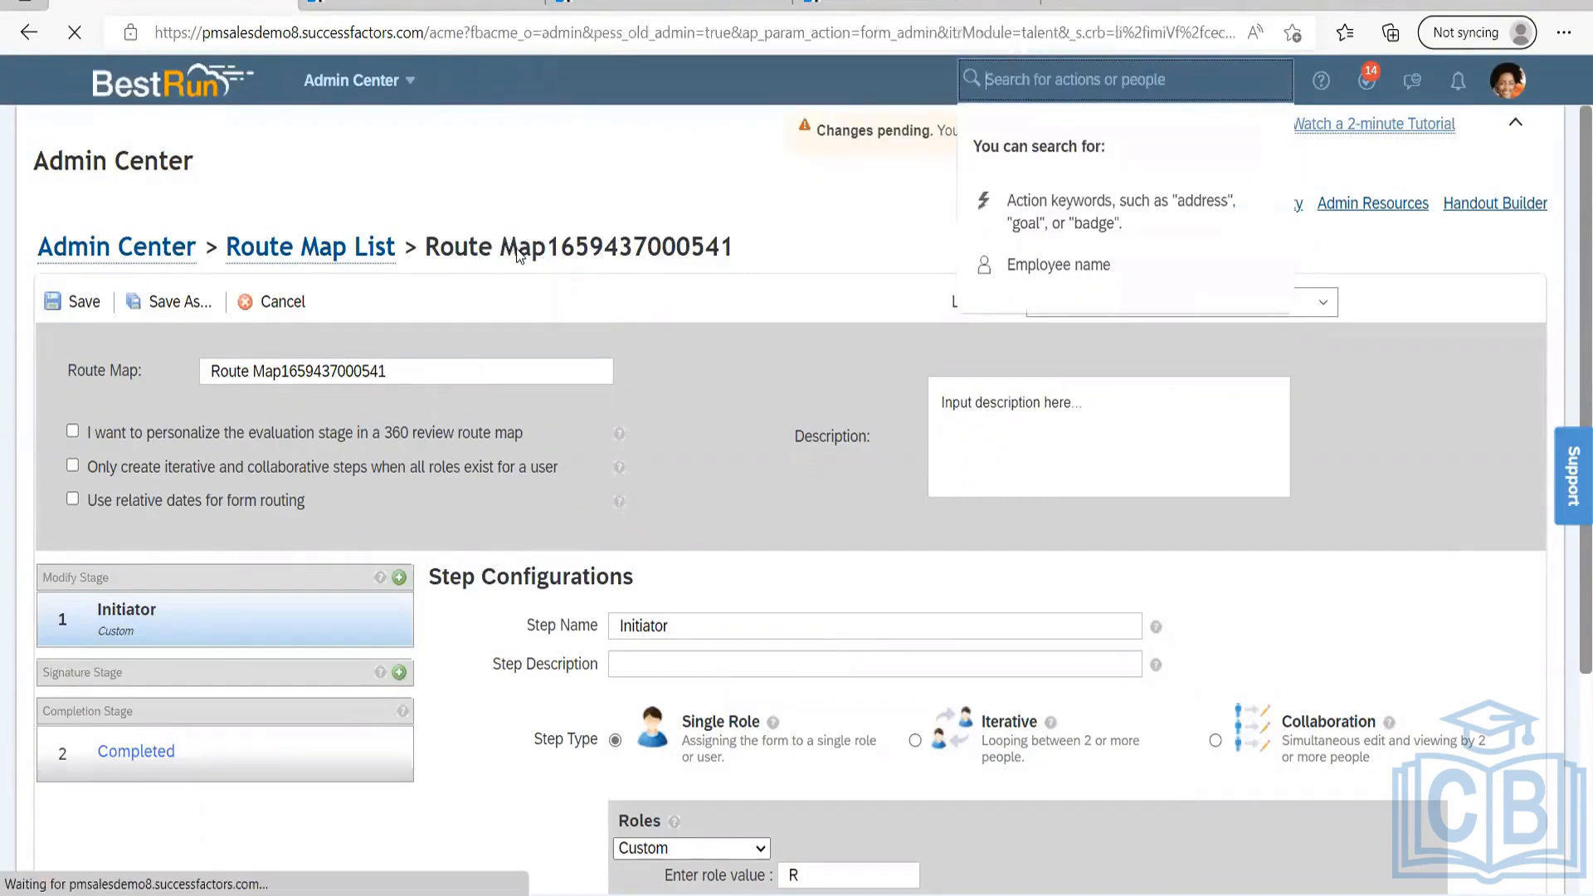
# Open the Simple Job Requisition template from the list of existing form templates.
pyautogui.scroll(-1, 387, 525)
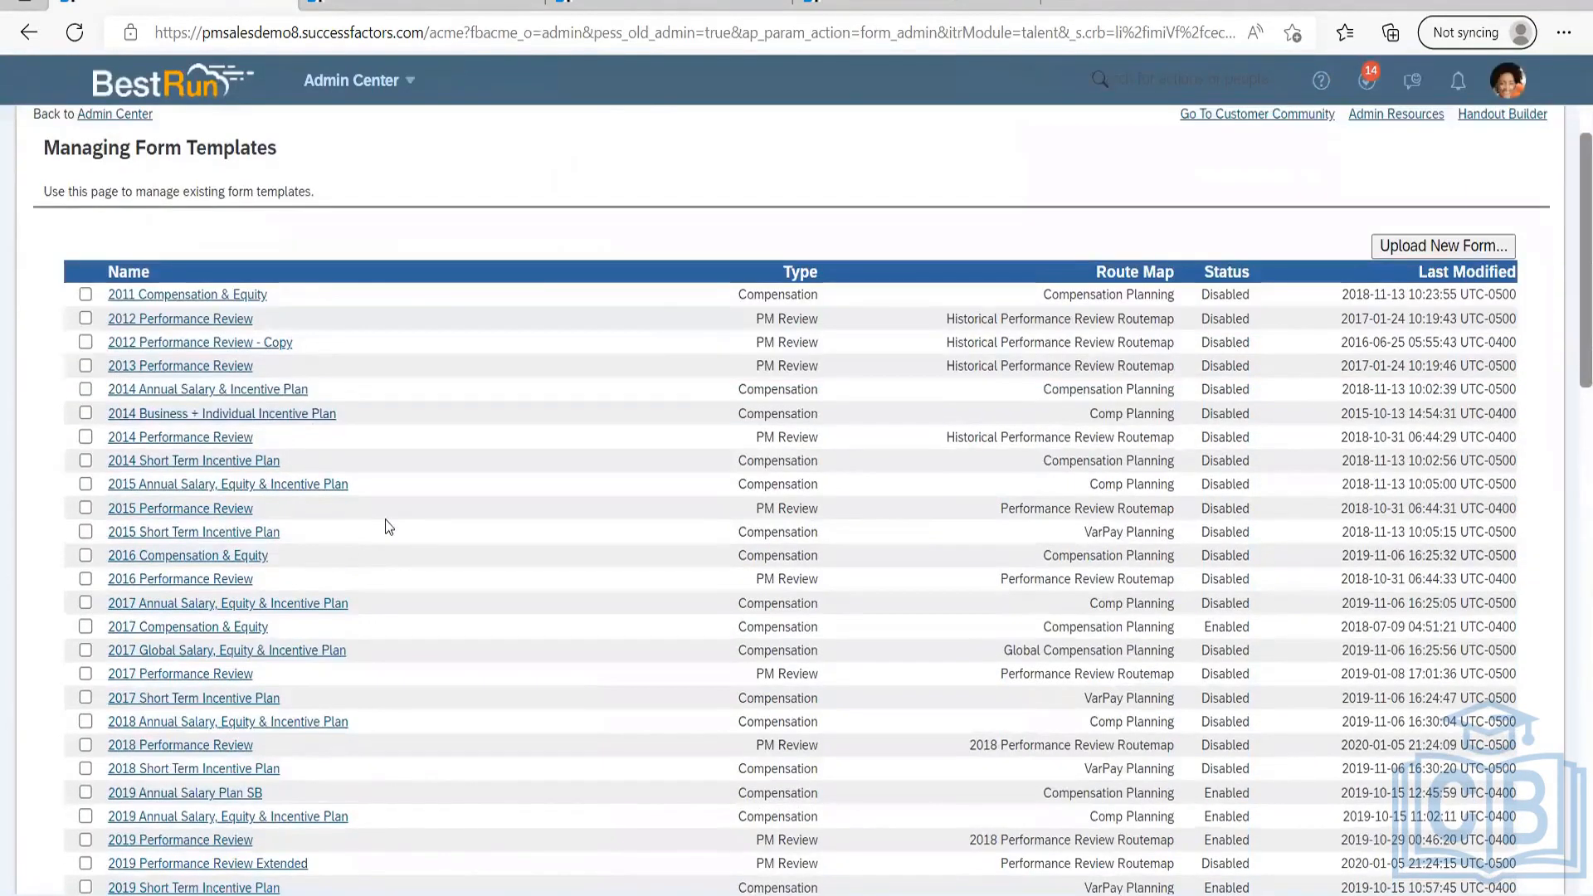
pyautogui.scroll(-10, 385, 520)
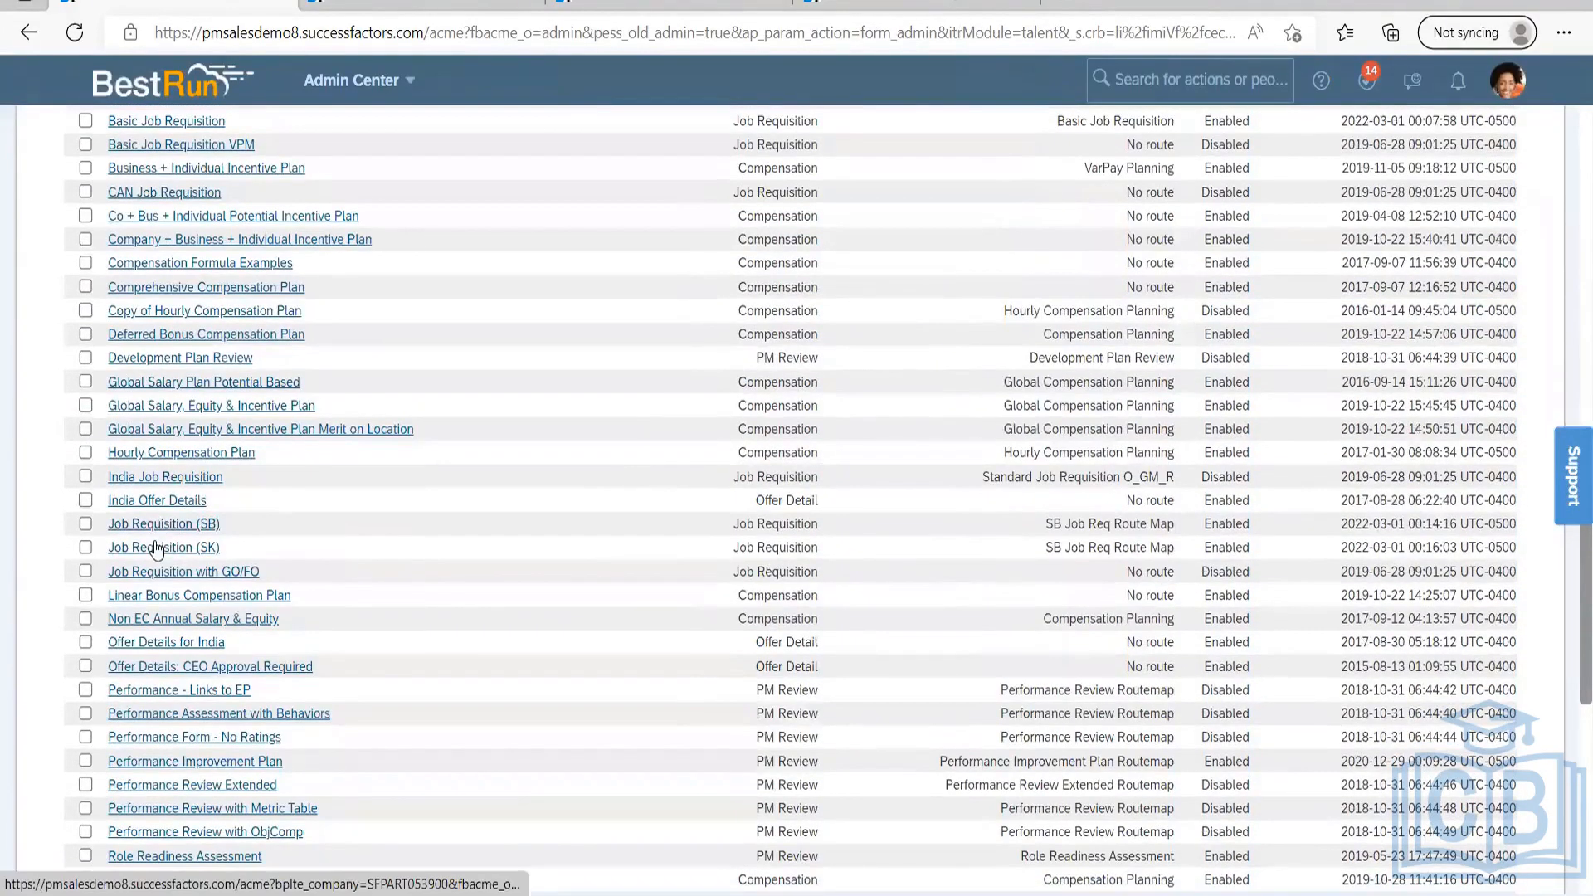
pyautogui.scroll(-3, 166, 730)
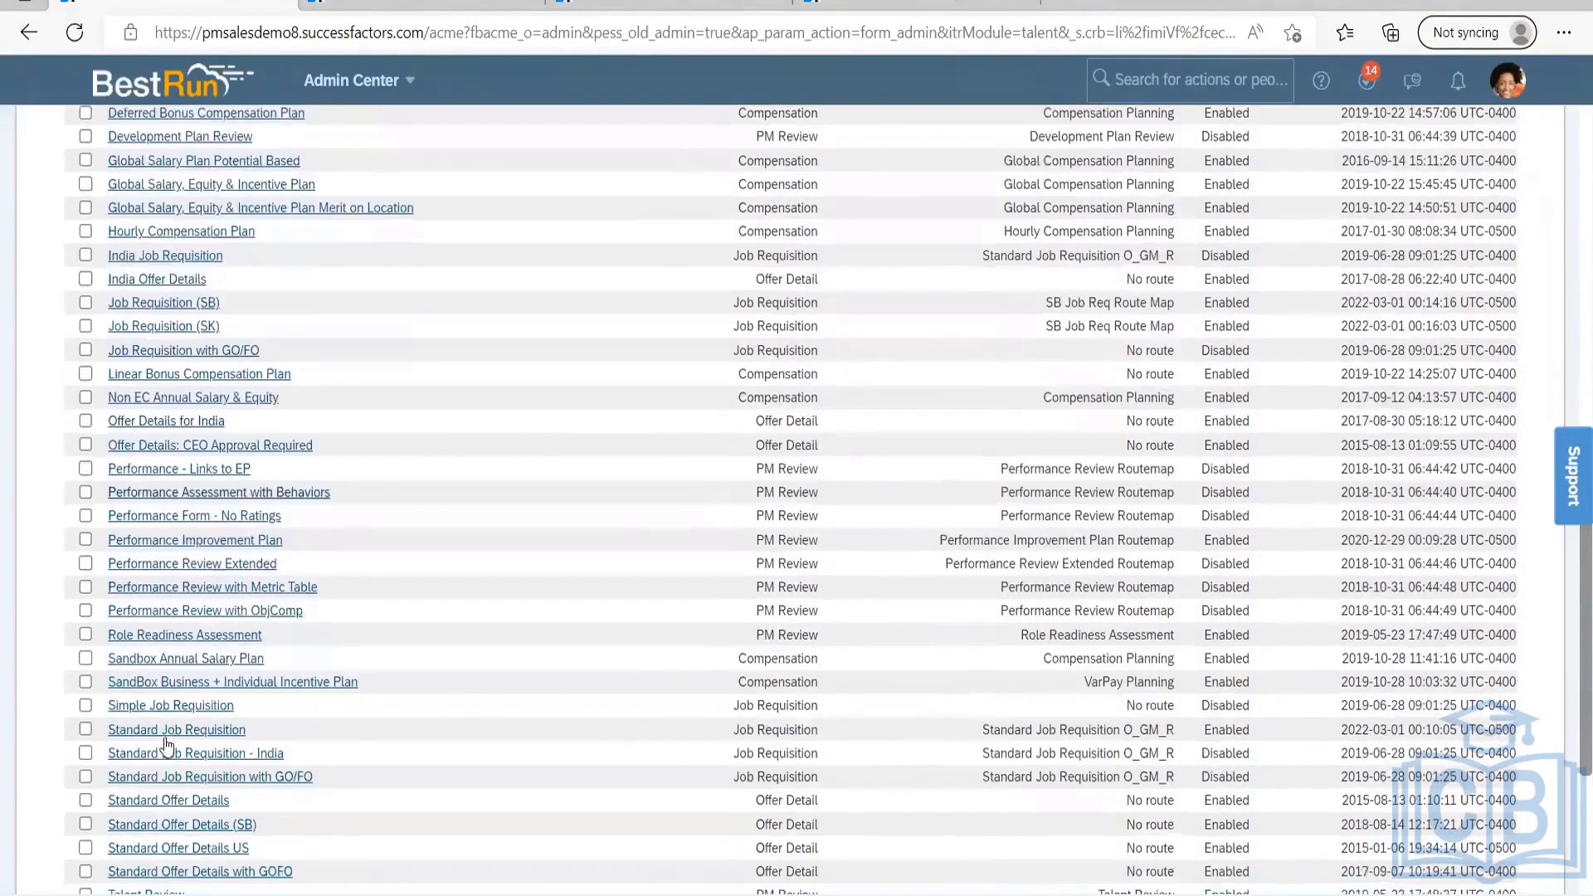
pyautogui.scroll(-1, 158, 743)
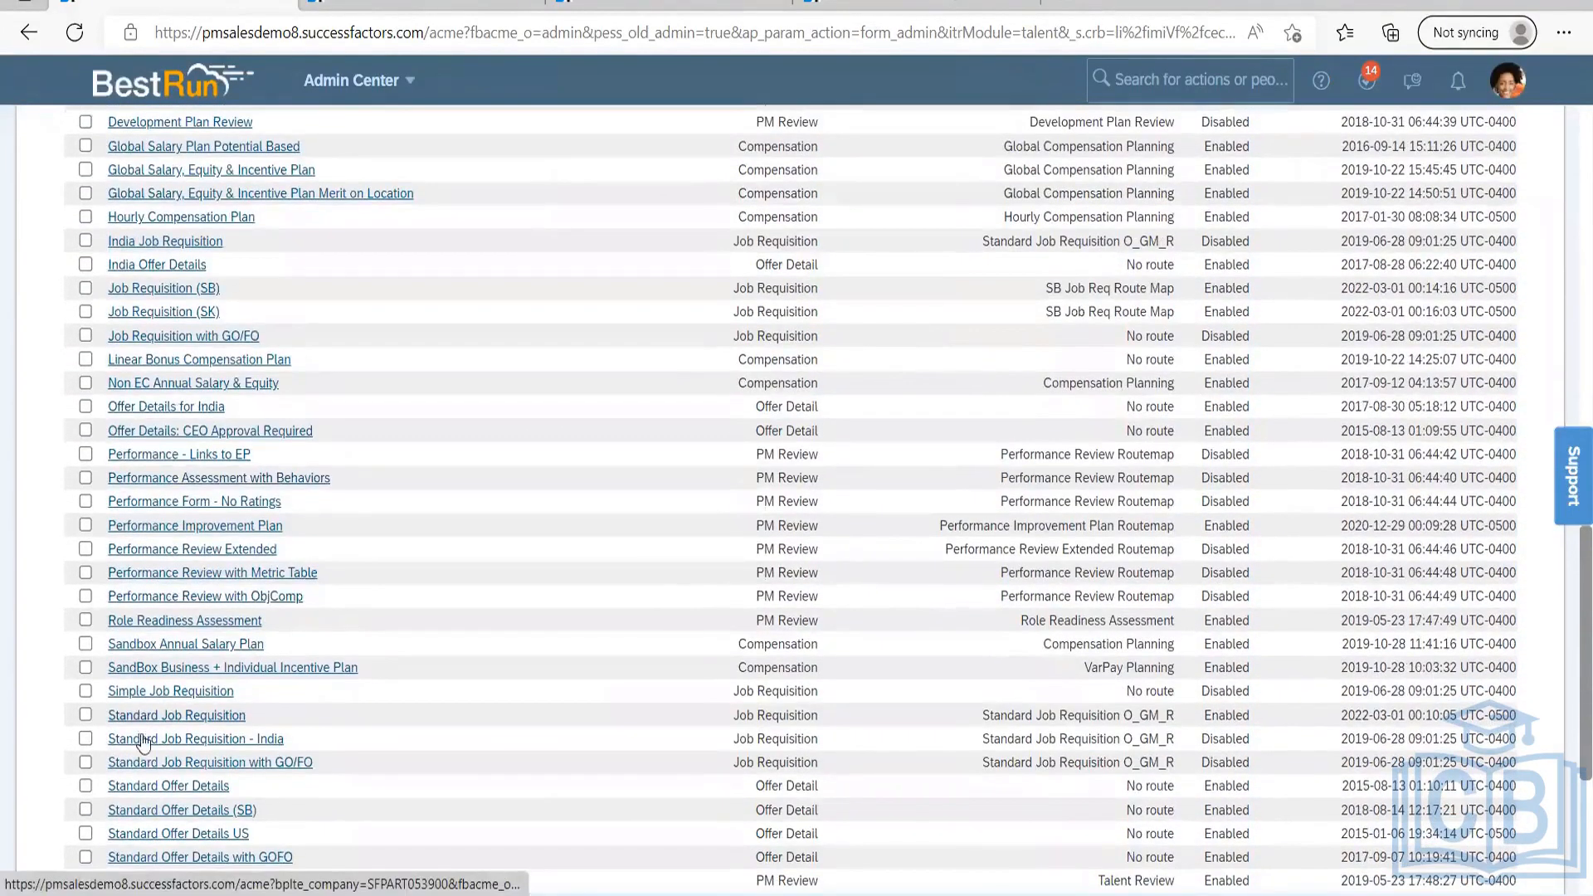
pyautogui.click(164, 696)
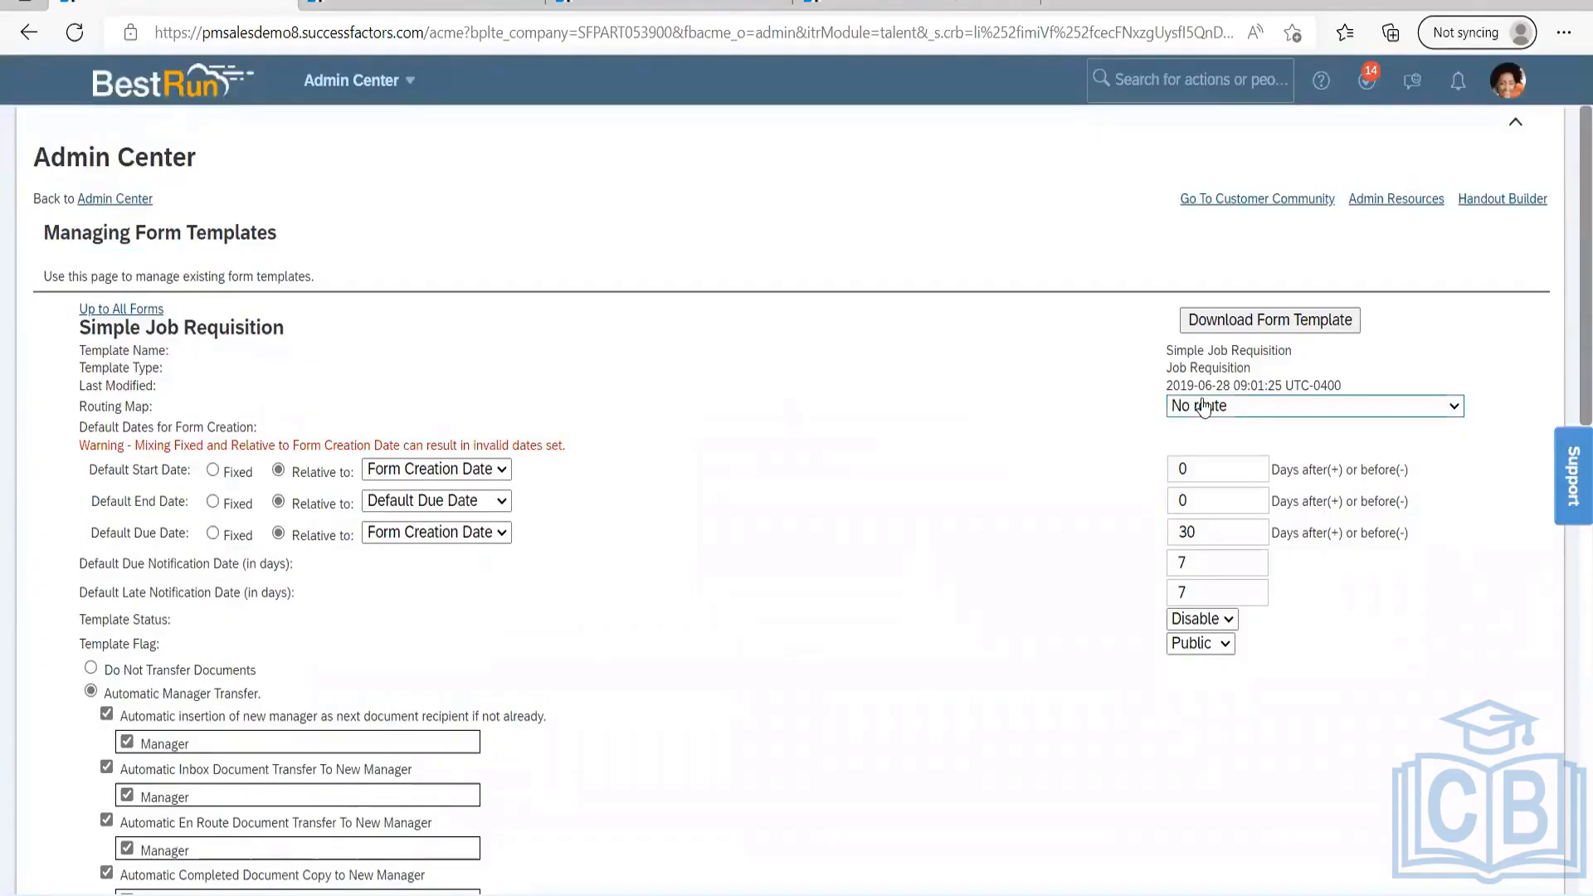
# Set the Simple Job Requisition template's routing map to Standard Job Requisition O_G and review the template's remaining settings.
pyautogui.click(1205, 407)
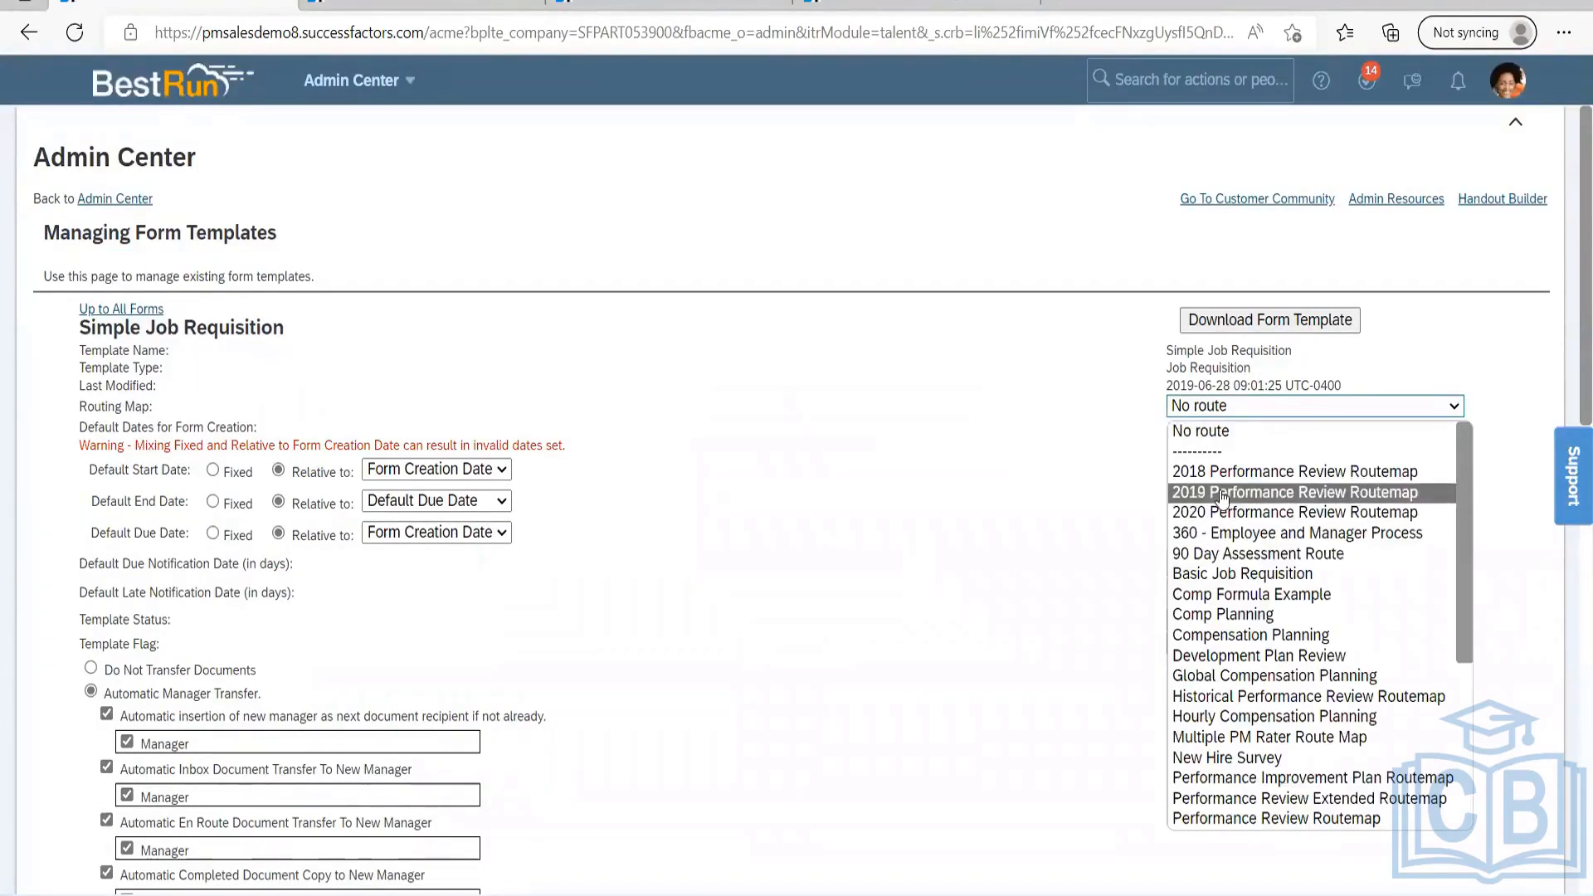
pyautogui.scroll(-4, 1226, 638)
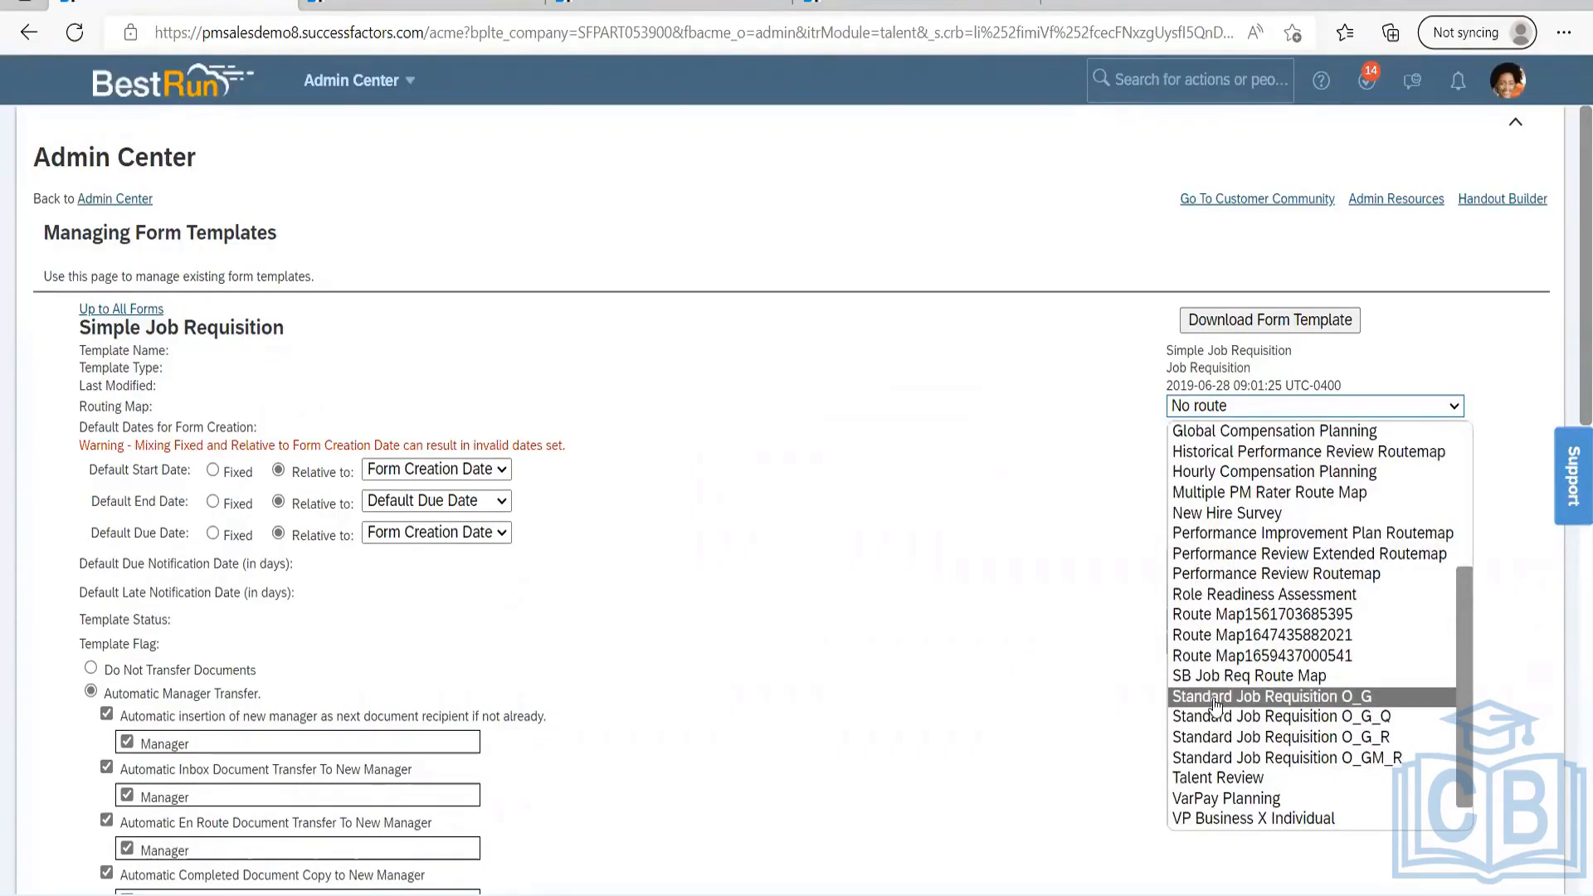
pyautogui.scroll(-1, 1216, 704)
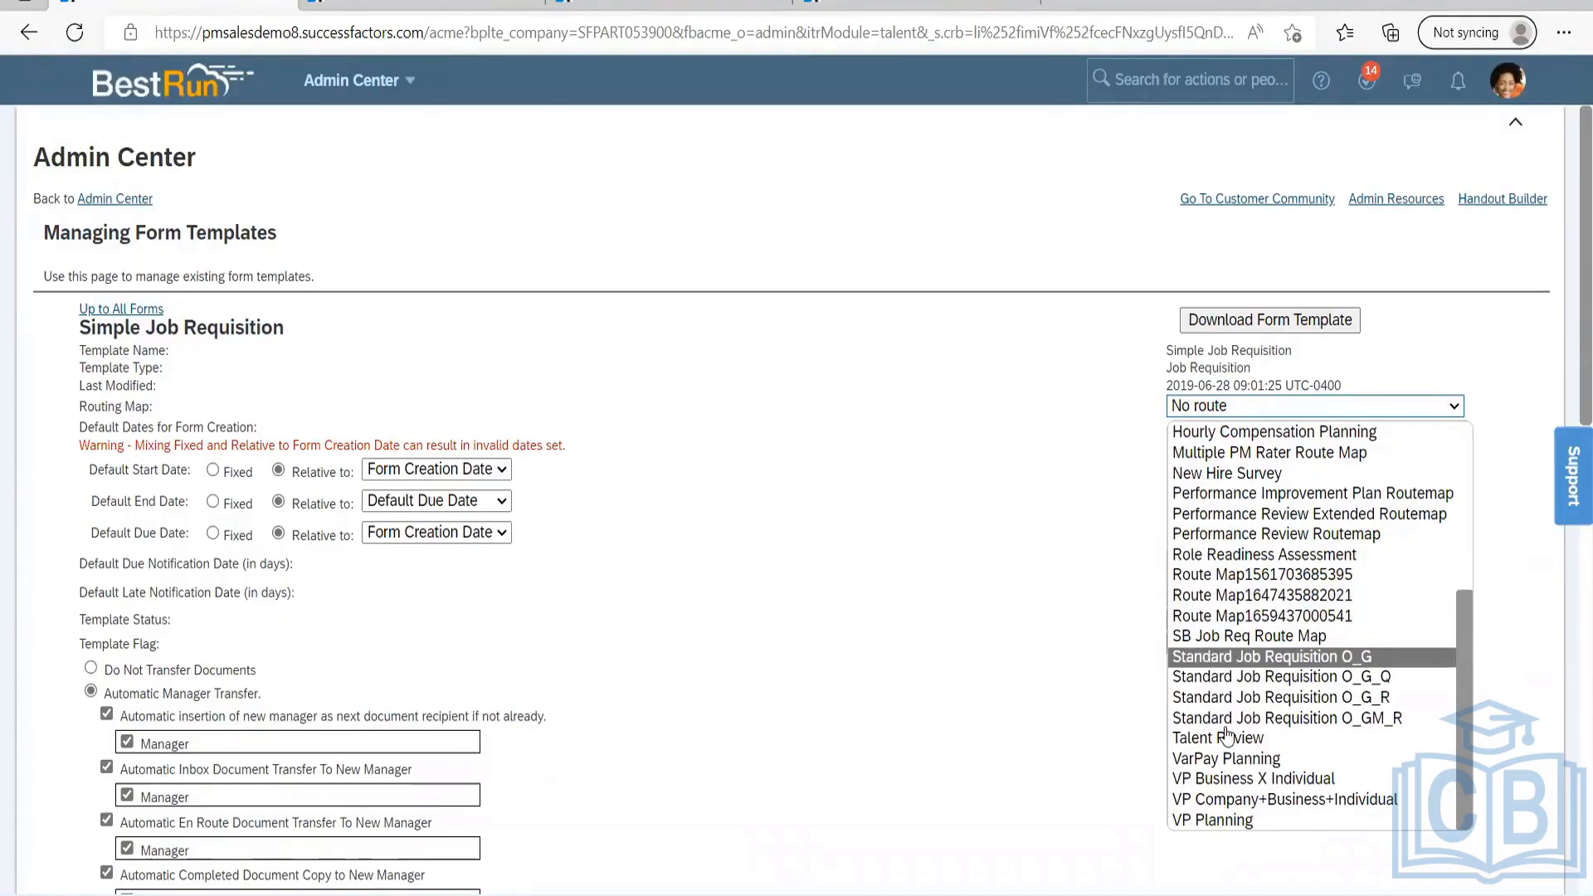
pyautogui.press('Return')
pyautogui.scroll(-12, 929, 462)
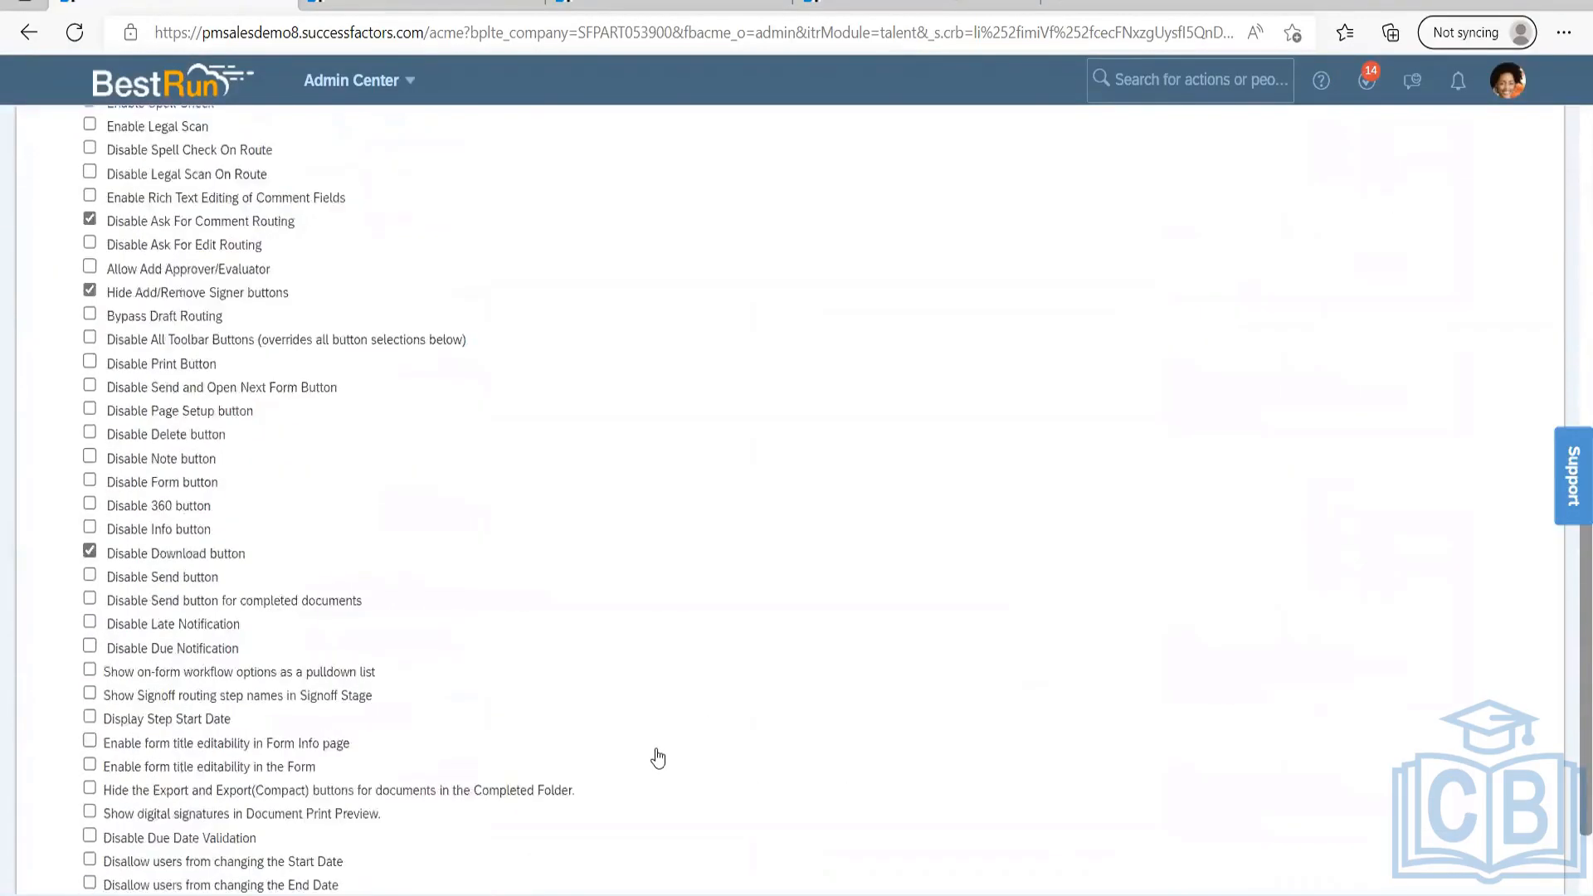
pyautogui.scroll(-2, 658, 758)
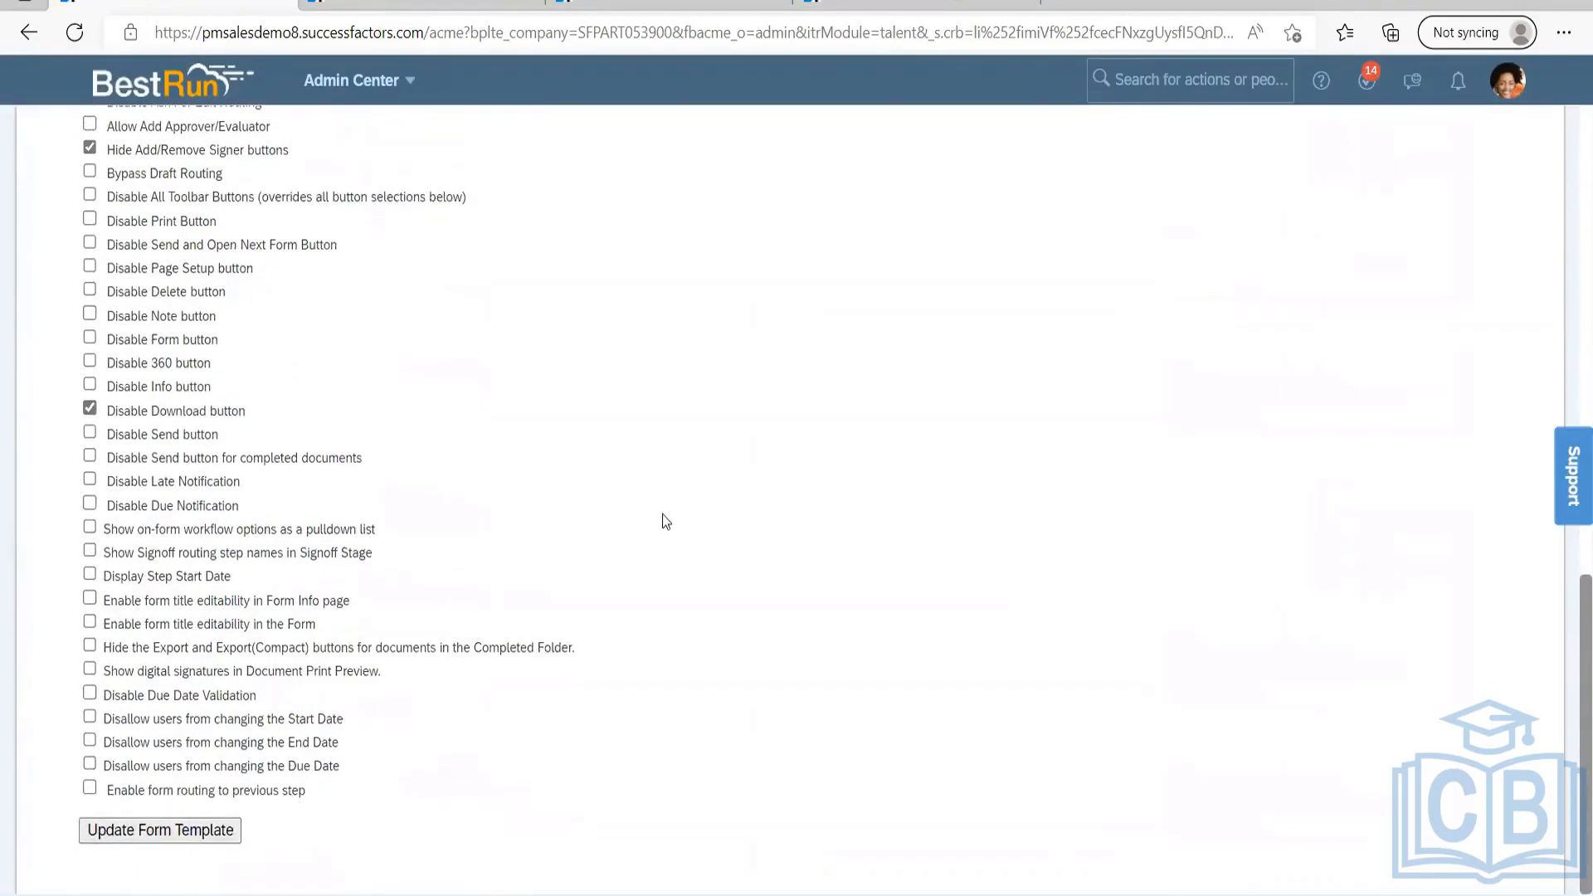
pyautogui.scroll(10, 684, 518)
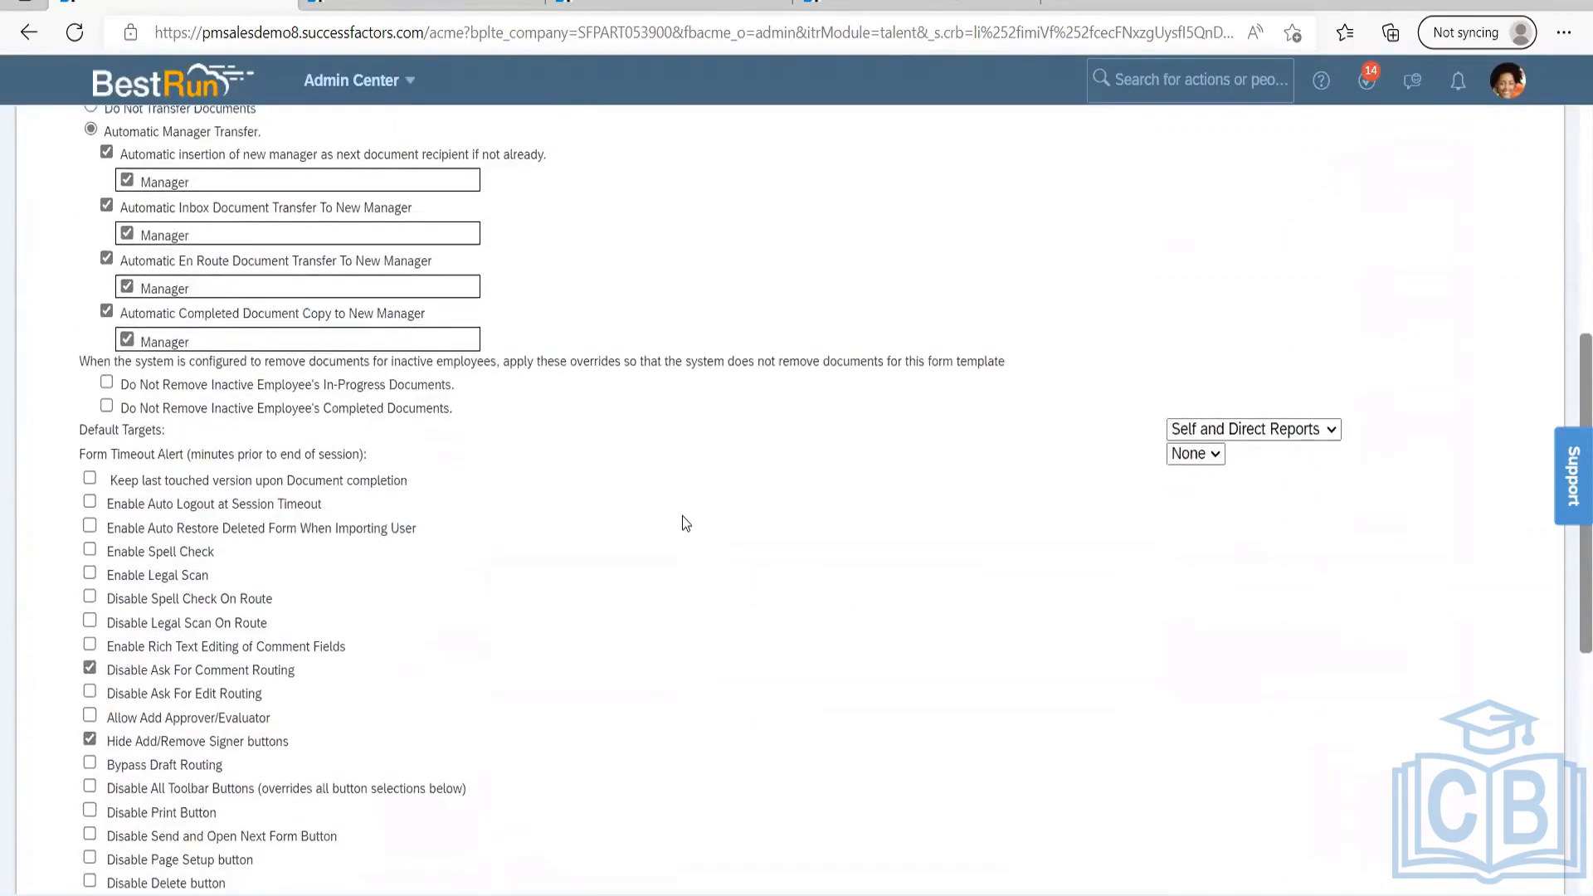
pyautogui.scroll(5, 685, 523)
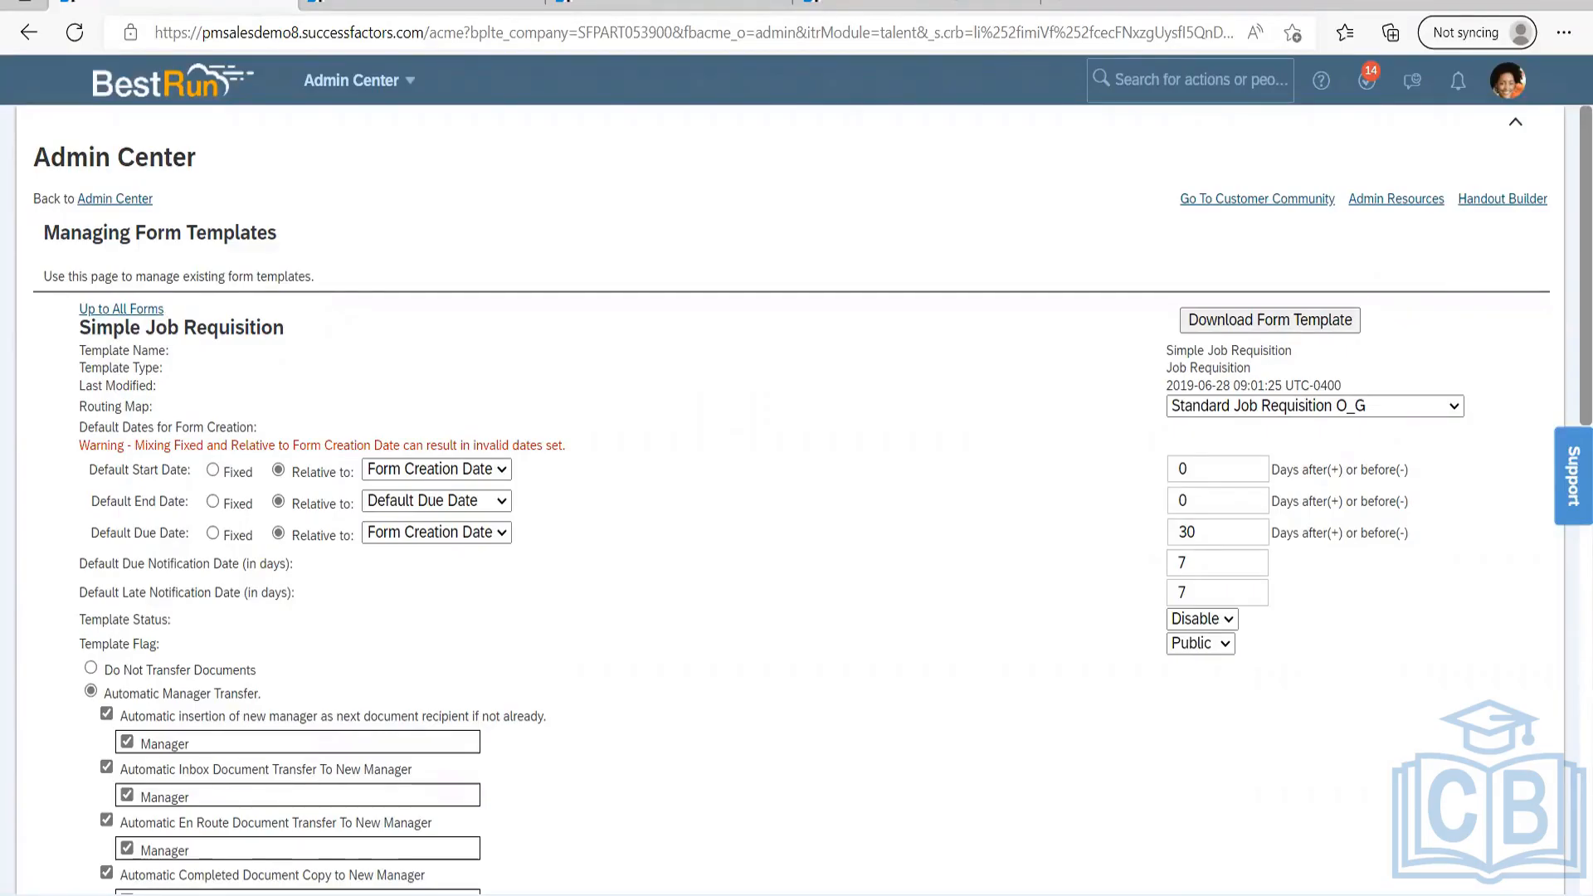
# Switch to the Notepad notes and insert three blank lines after the "Pre approved (pending with route map)," line.
pyautogui.hotkey('alt', 'Tab')
pyautogui.click(350, 73)
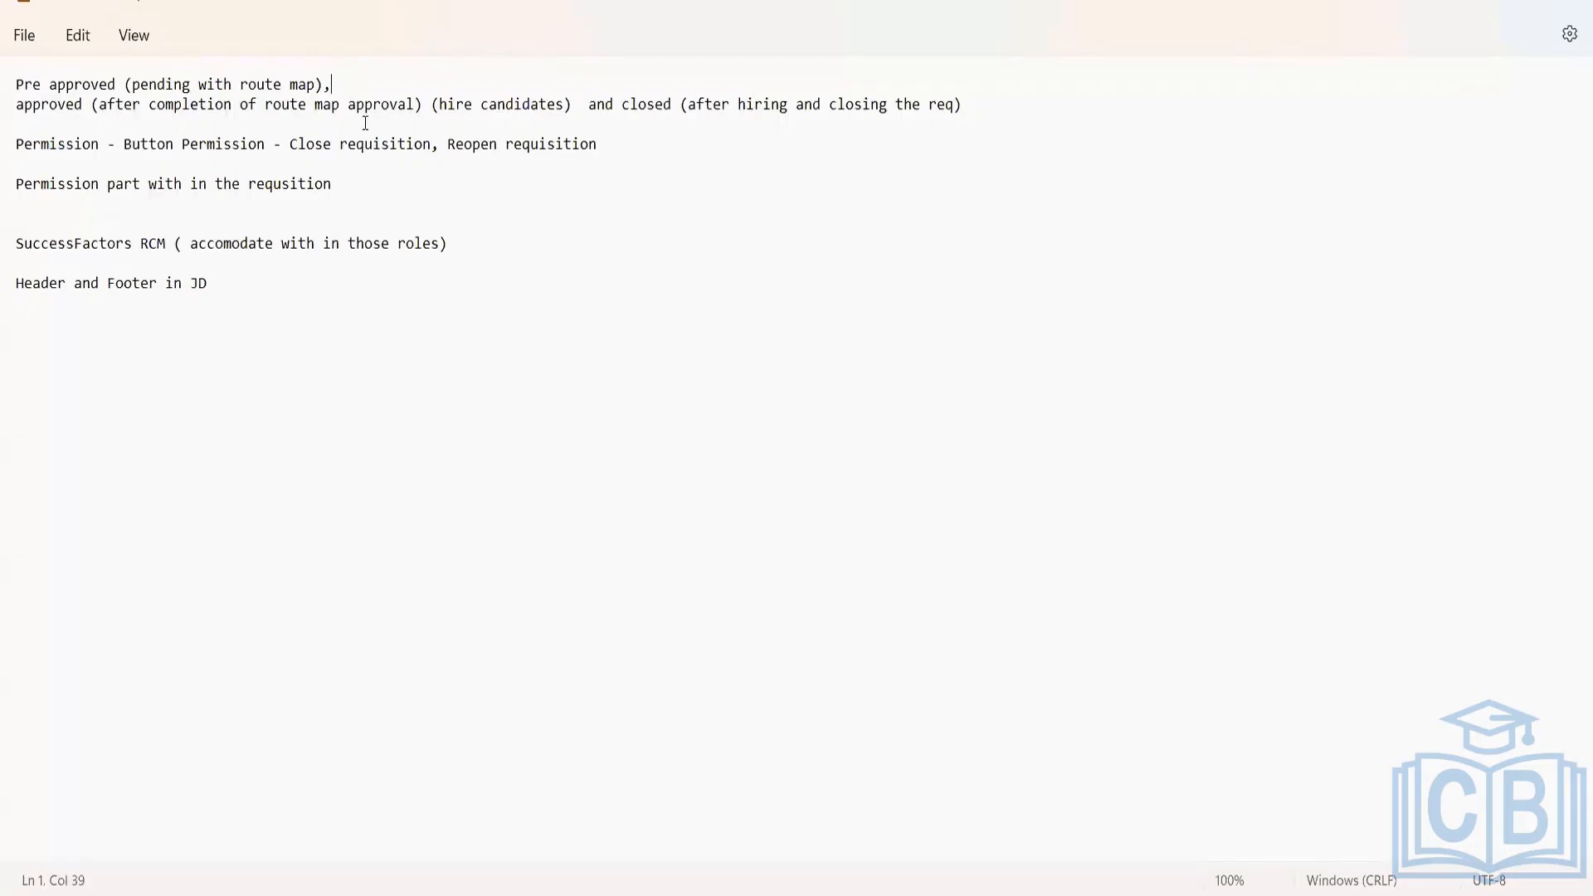
pyautogui.press('Return')
pyautogui.press('Return')
pyautogui.press('Return')
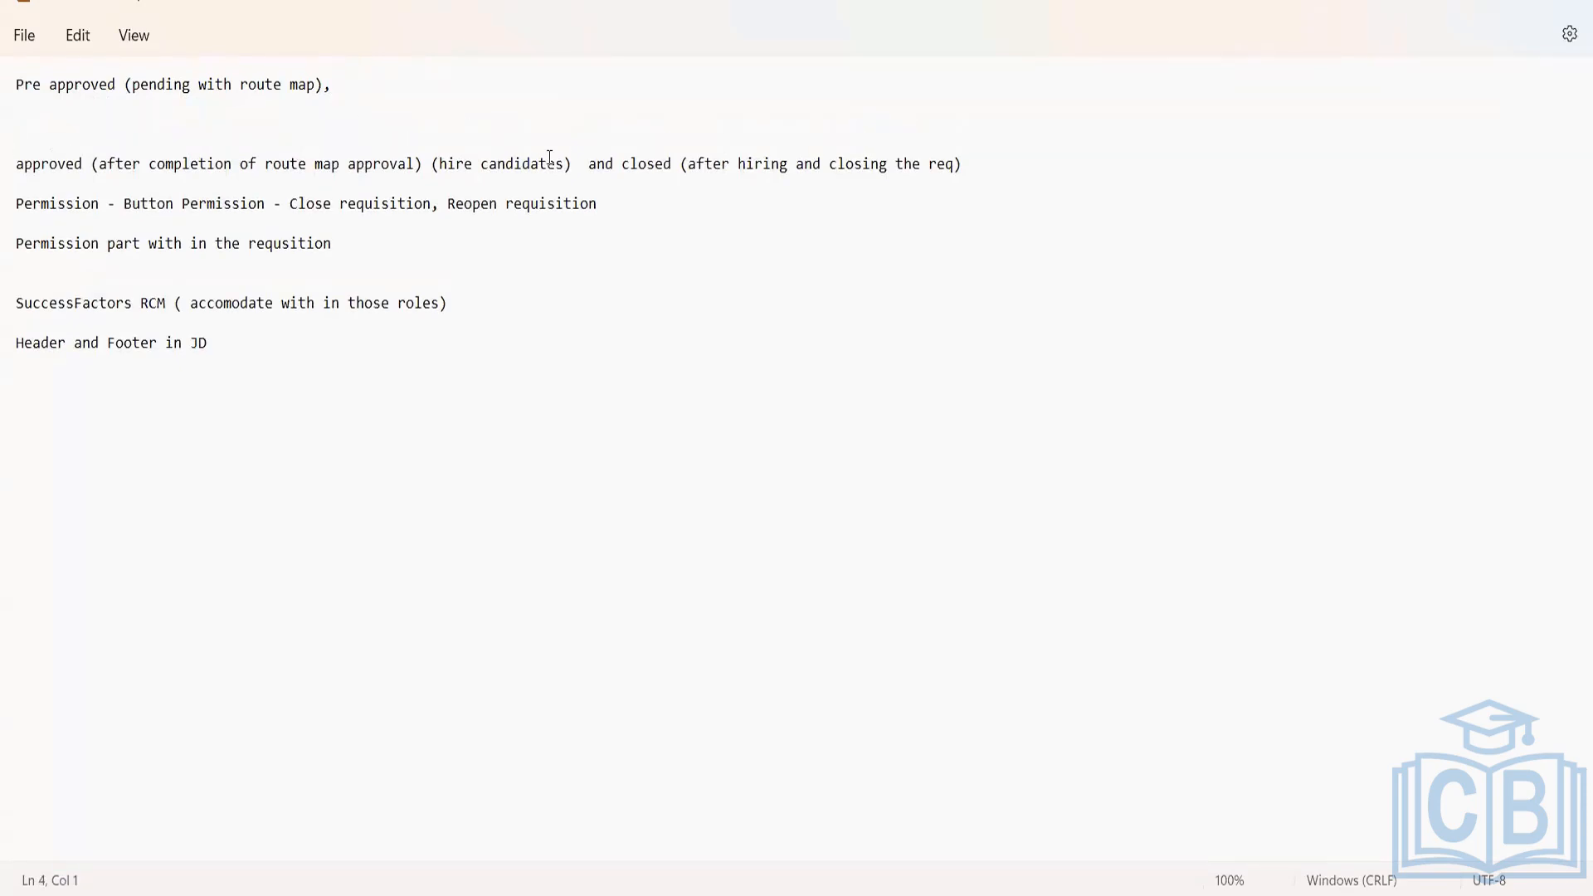
# Highlight the "Pre approved (pending with route map)," line to review it, and clear the selection.
pyautogui.click(335, 84)
pyautogui.click(100, 117)
pyautogui.moveTo(346, 78); pyautogui.dragTo(8, 75)
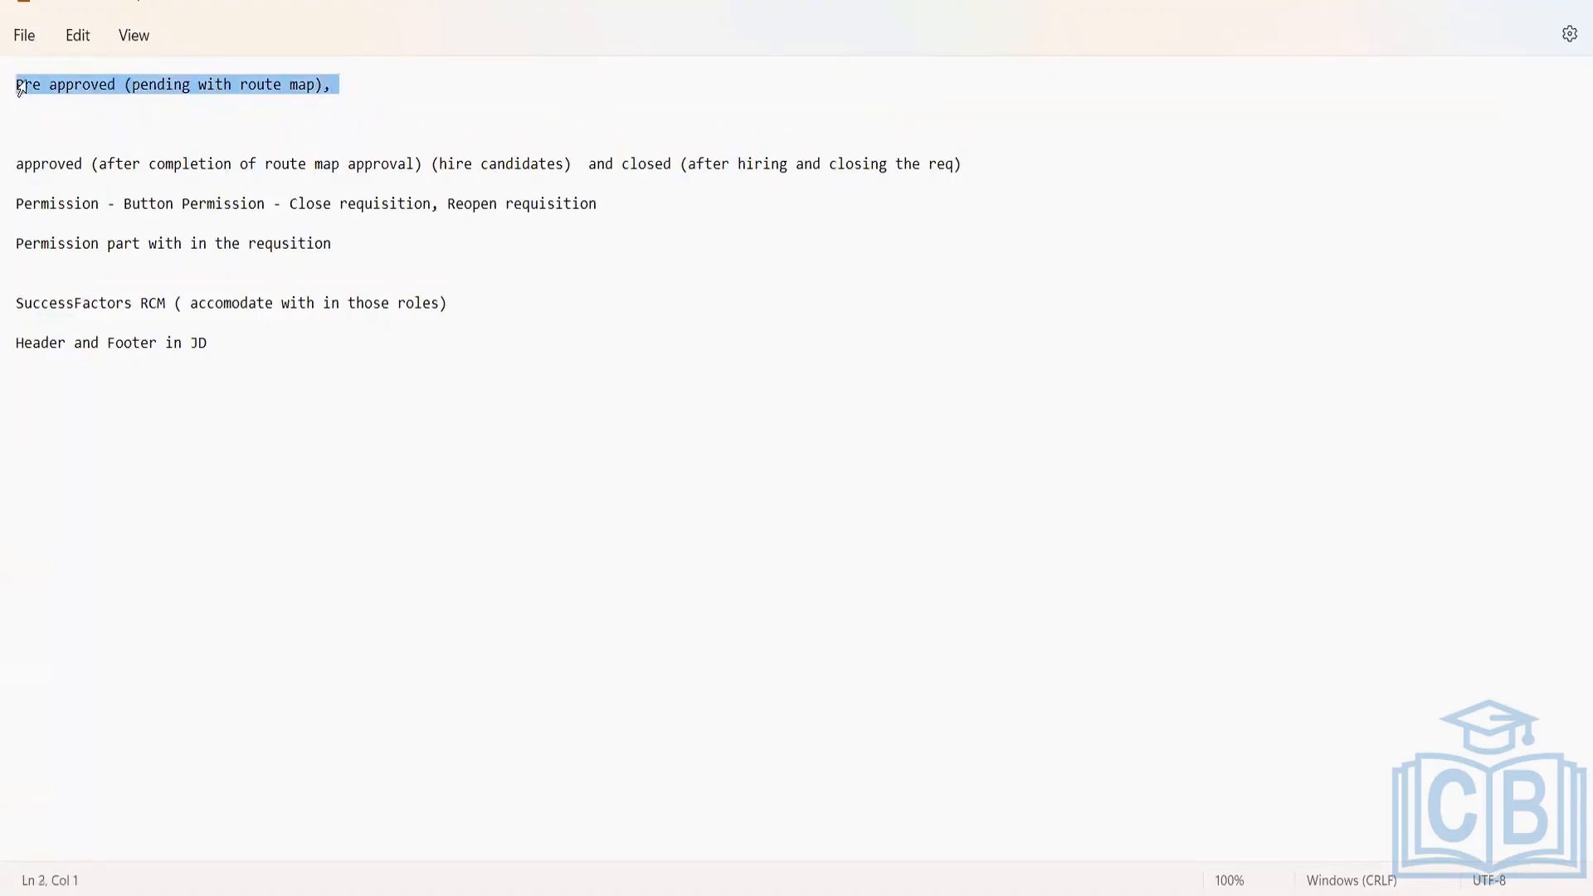
pyautogui.click(637, 326)
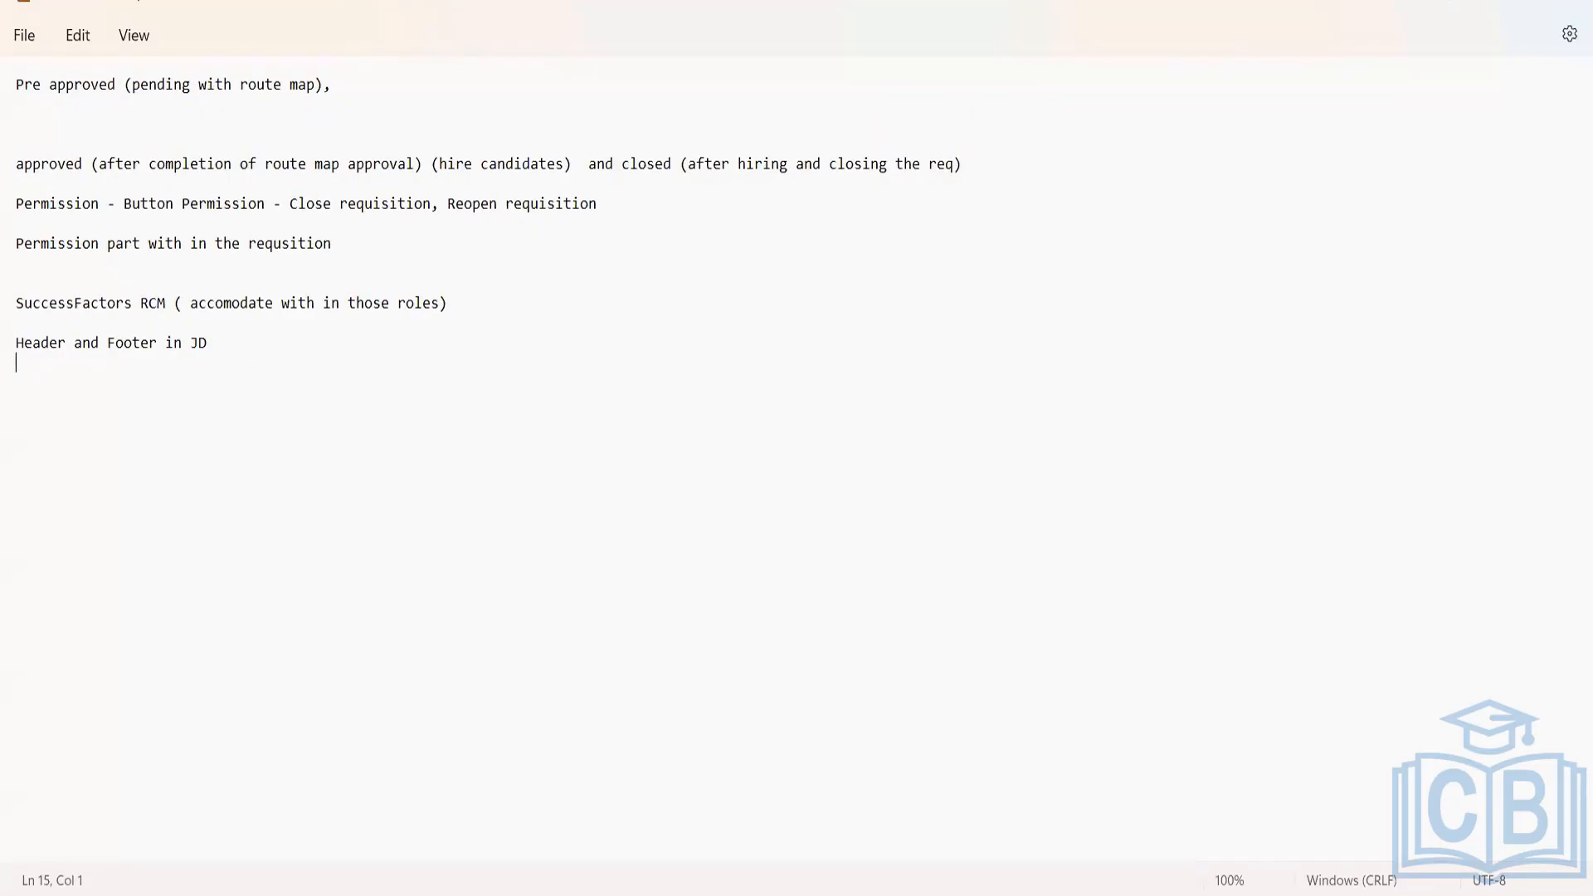
# Switch back to SuccessFactors Recruiting and start a new job requisition from the blank Basic Job Requisition template.
pyautogui.hotkey('alt', 'Tab')
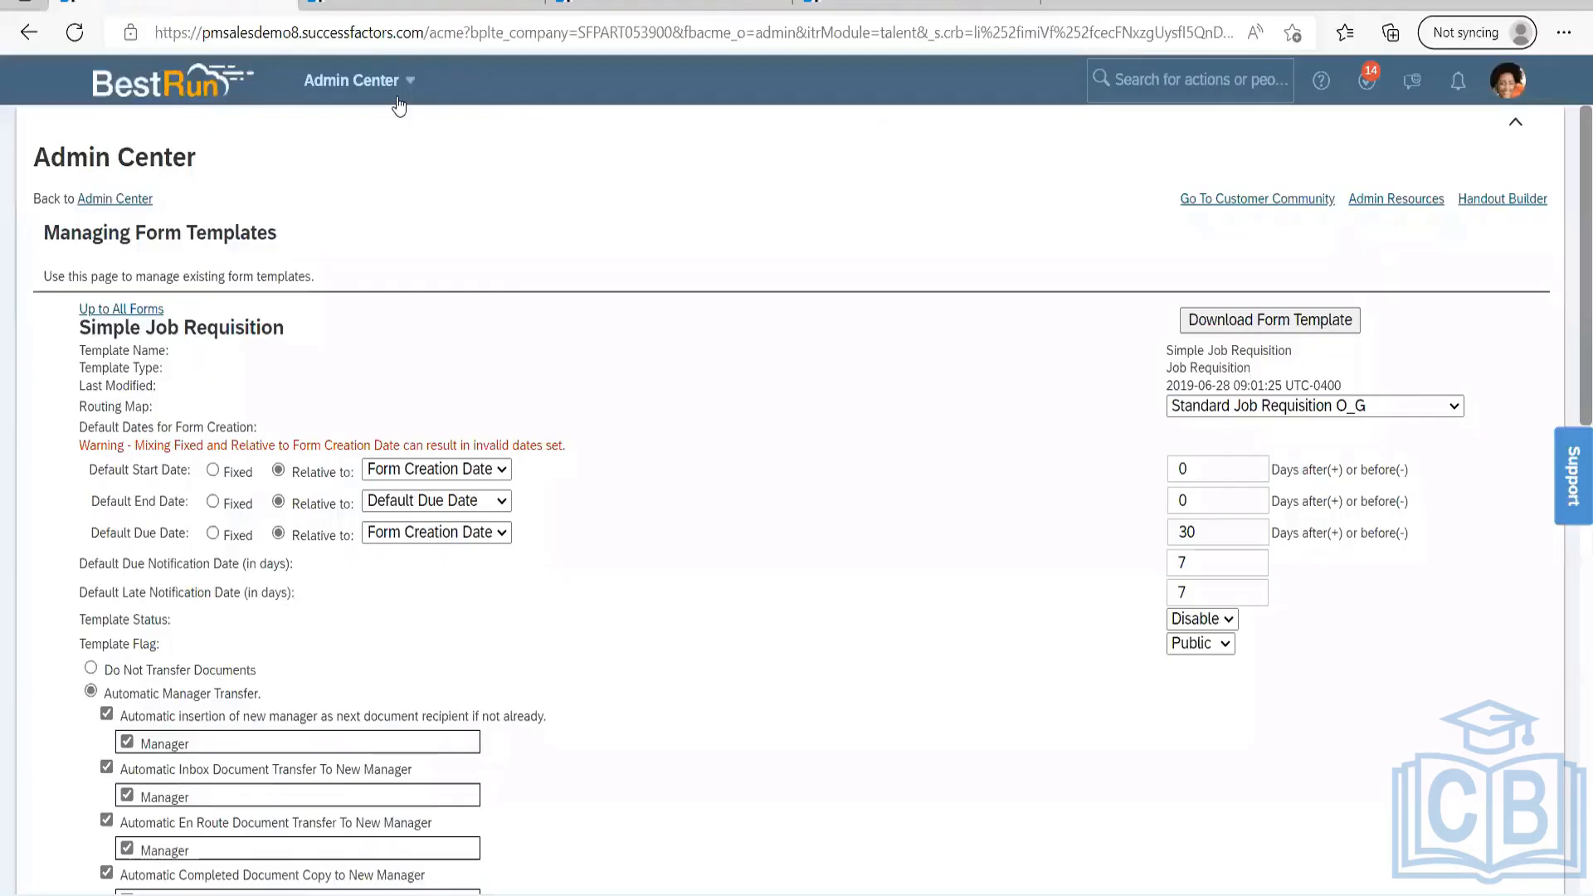
pyautogui.click(415, 82)
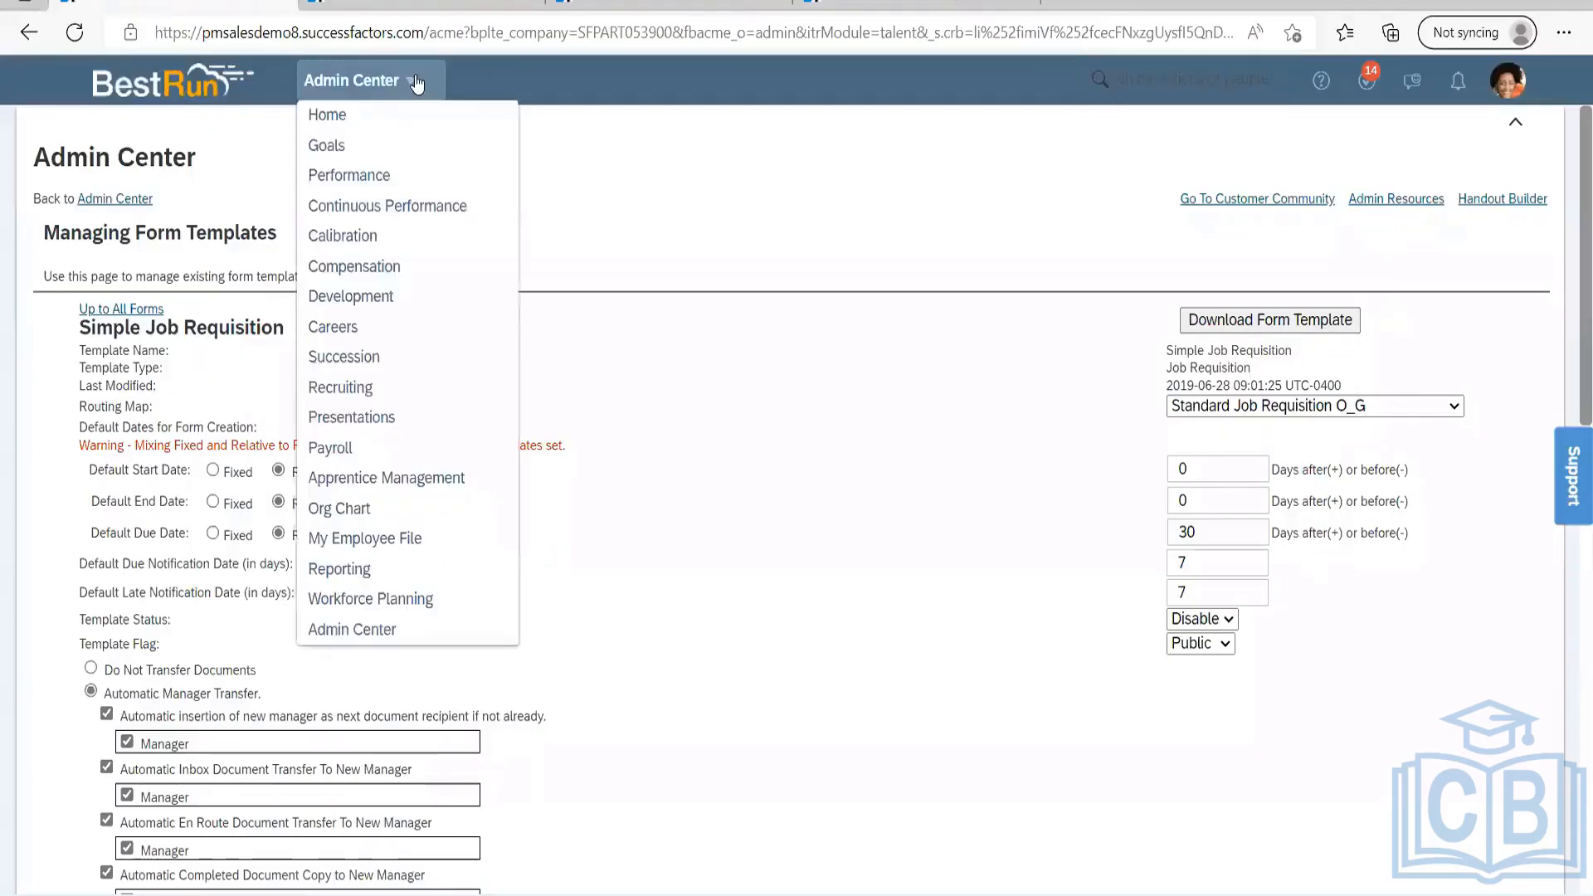
pyautogui.click(357, 388)
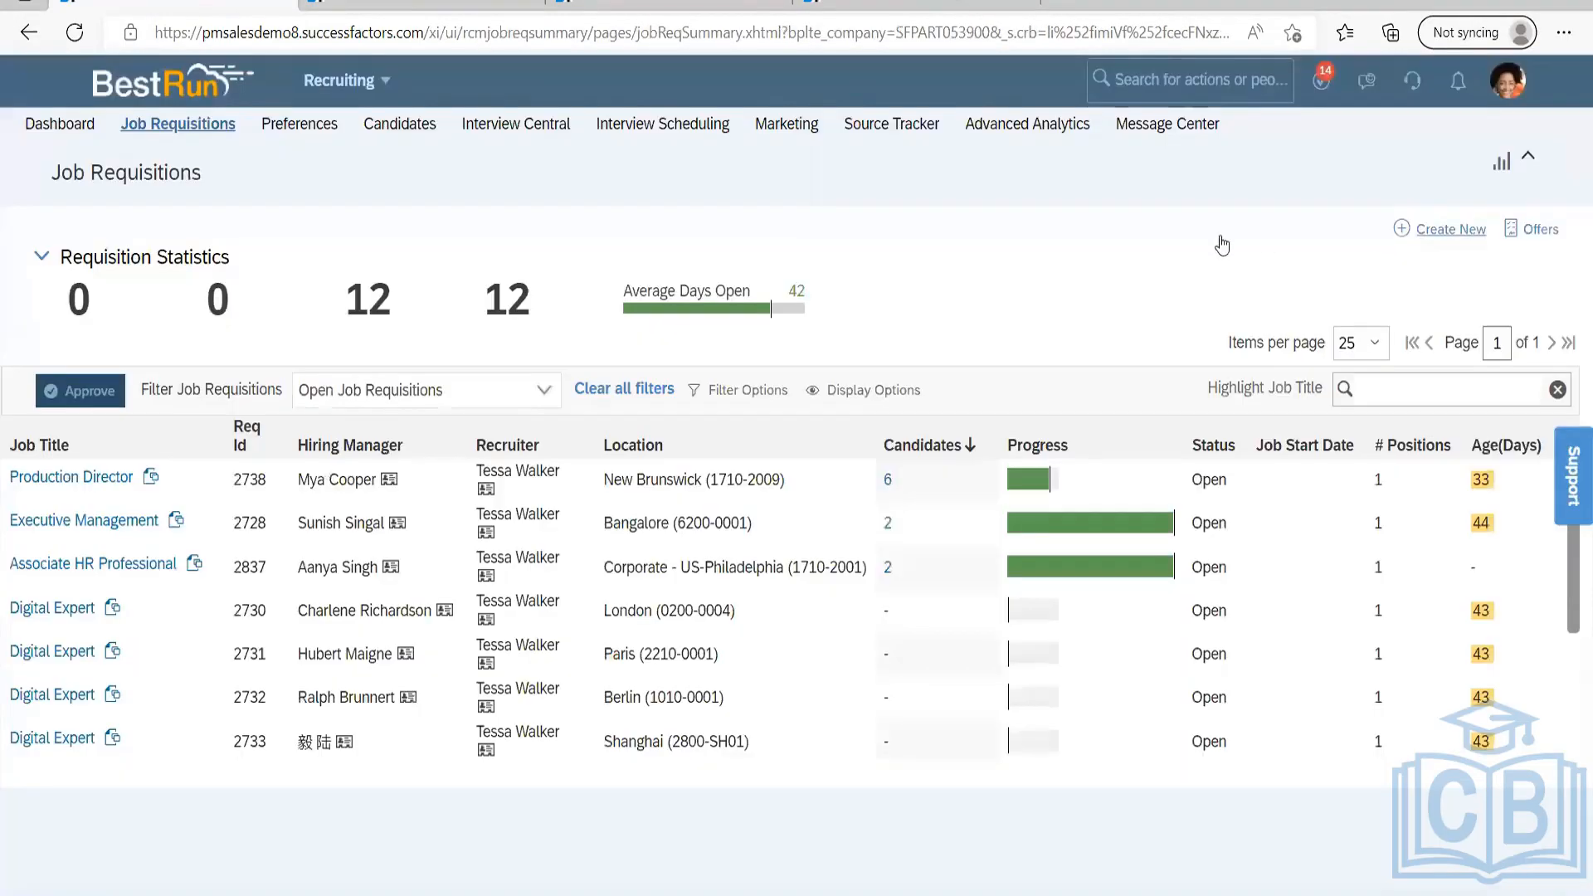
pyautogui.click(1424, 231)
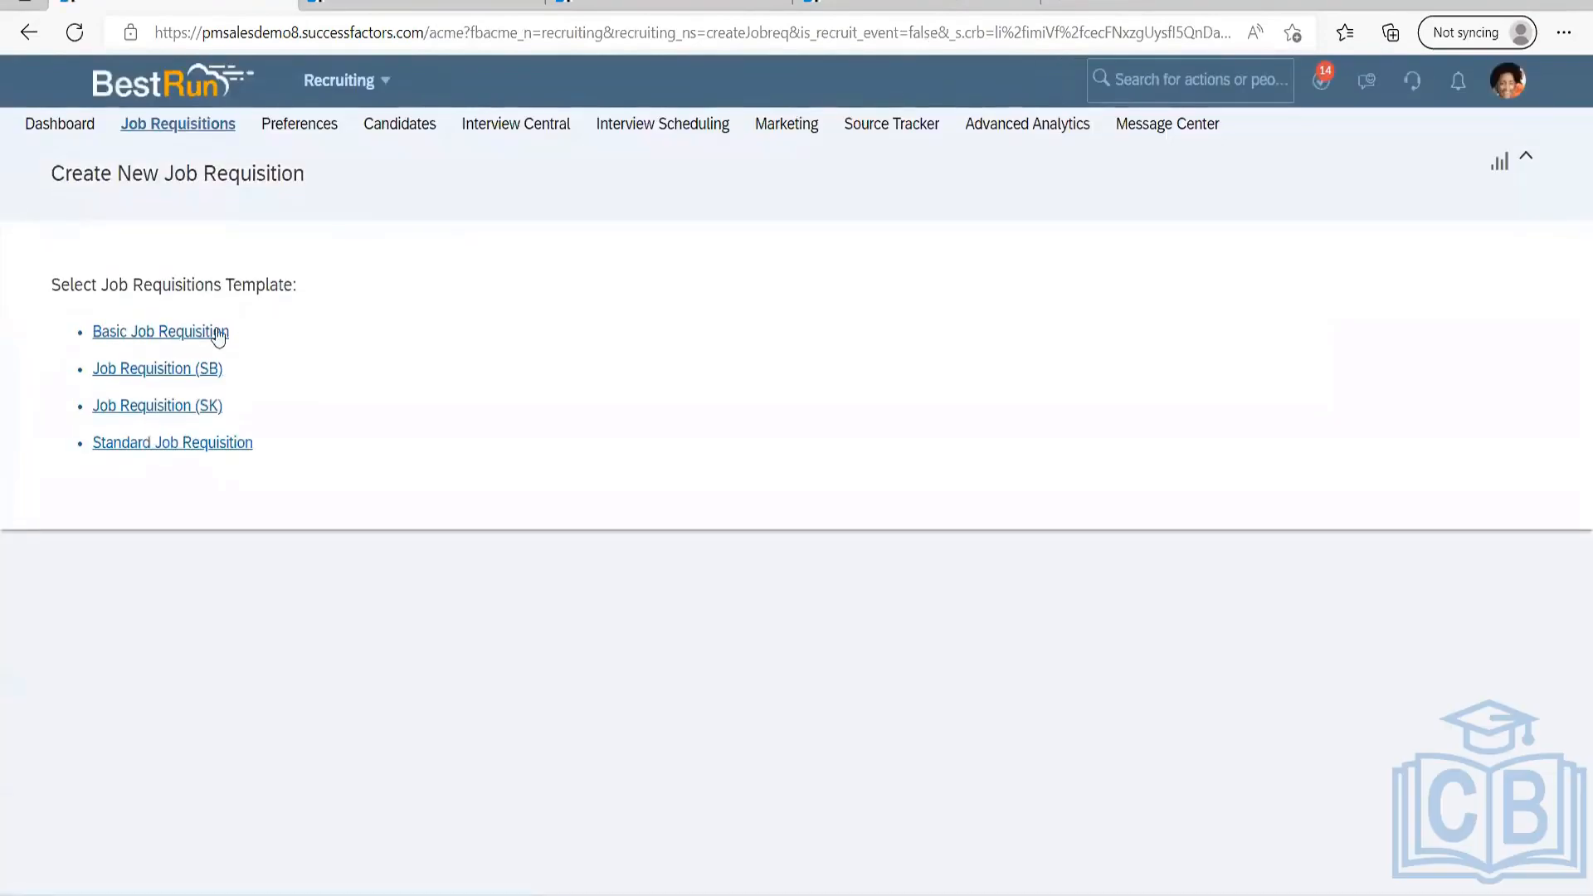
pyautogui.click(217, 334)
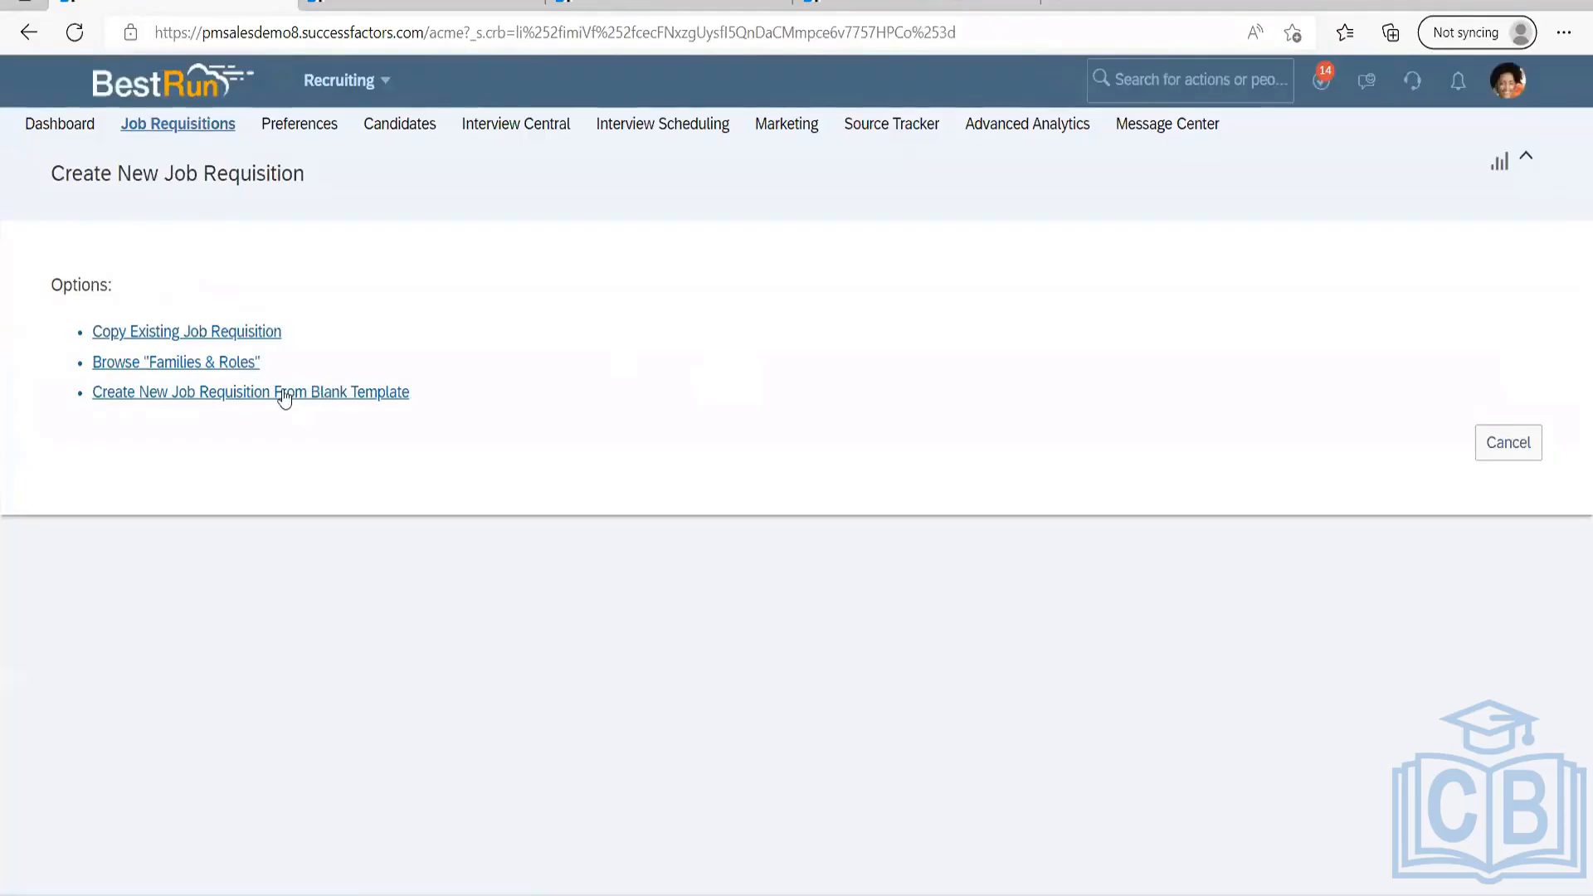
pyautogui.click(285, 394)
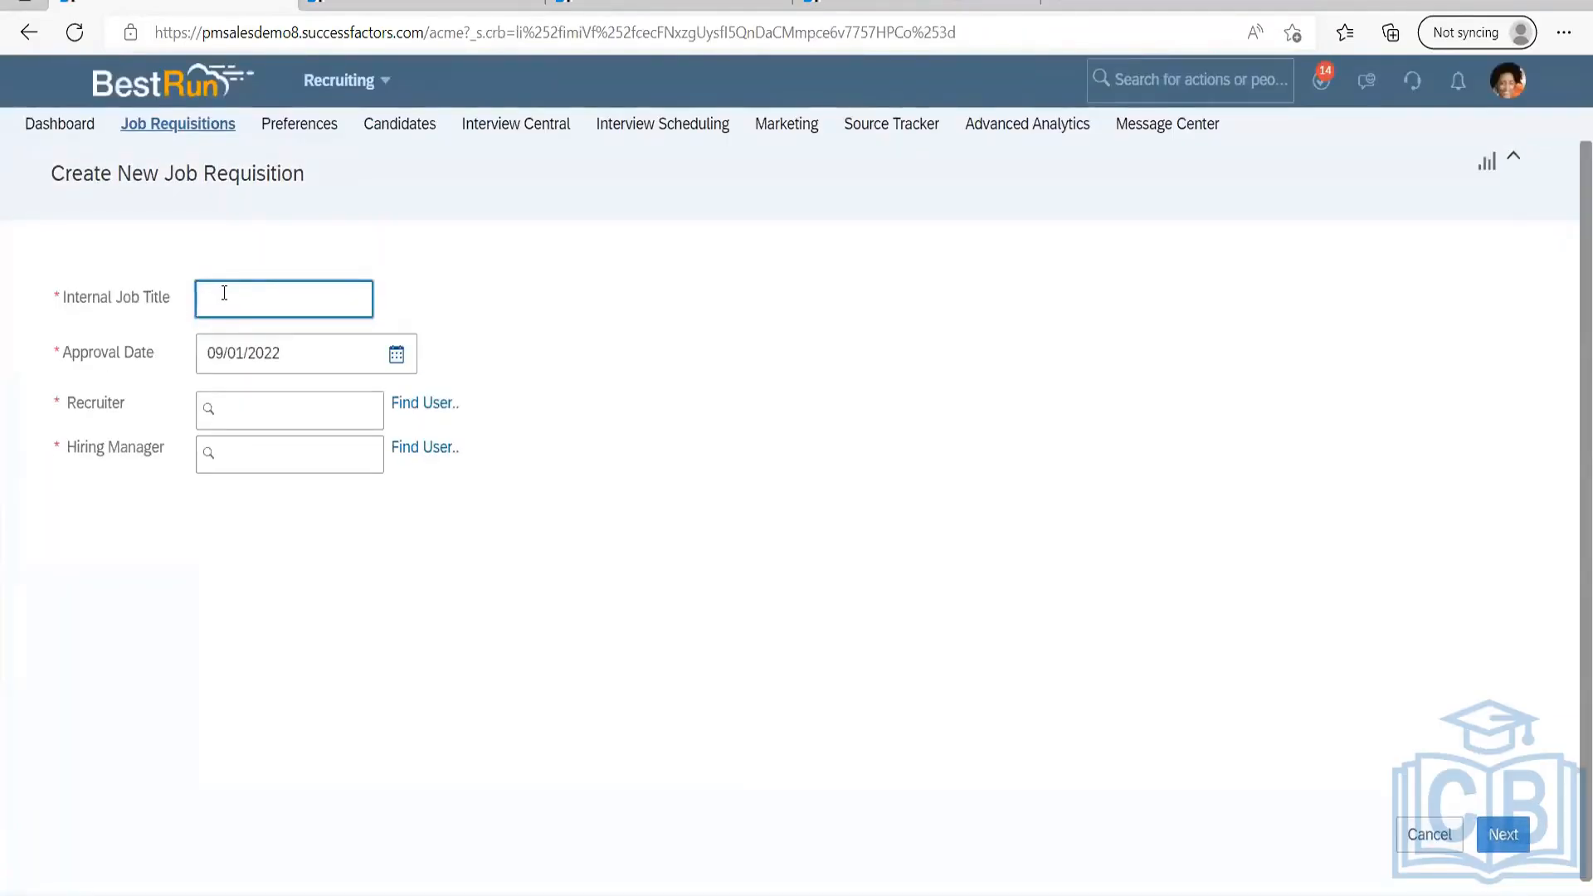
# Enter Test as the new requisition's internal job title and activate the Recruiter field.
pyautogui.write('Test')
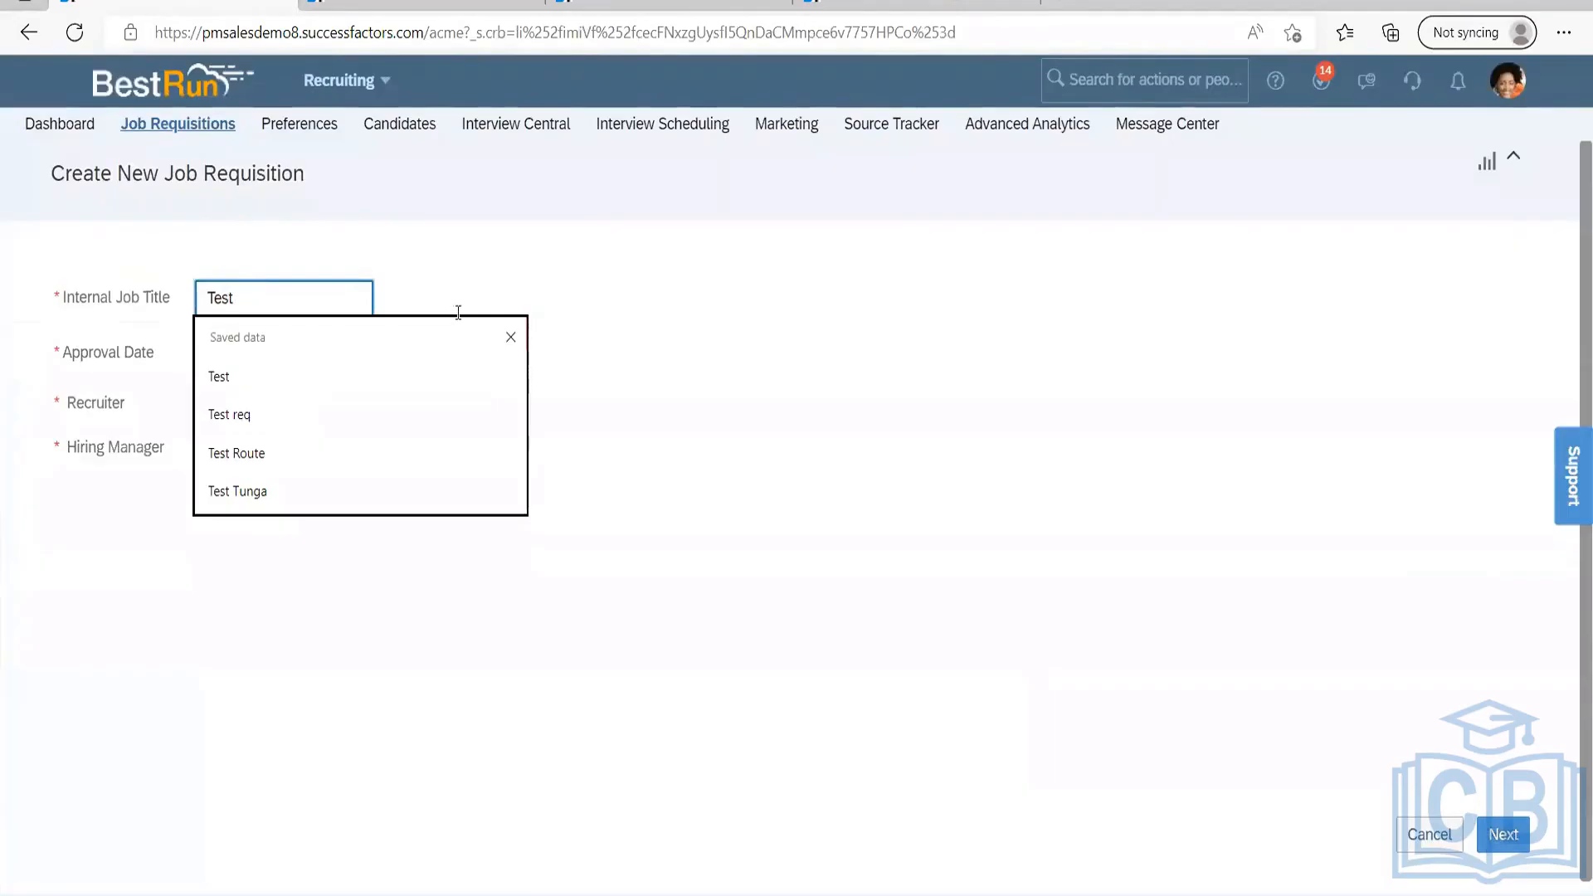
pyautogui.click(581, 207)
pyautogui.click(321, 415)
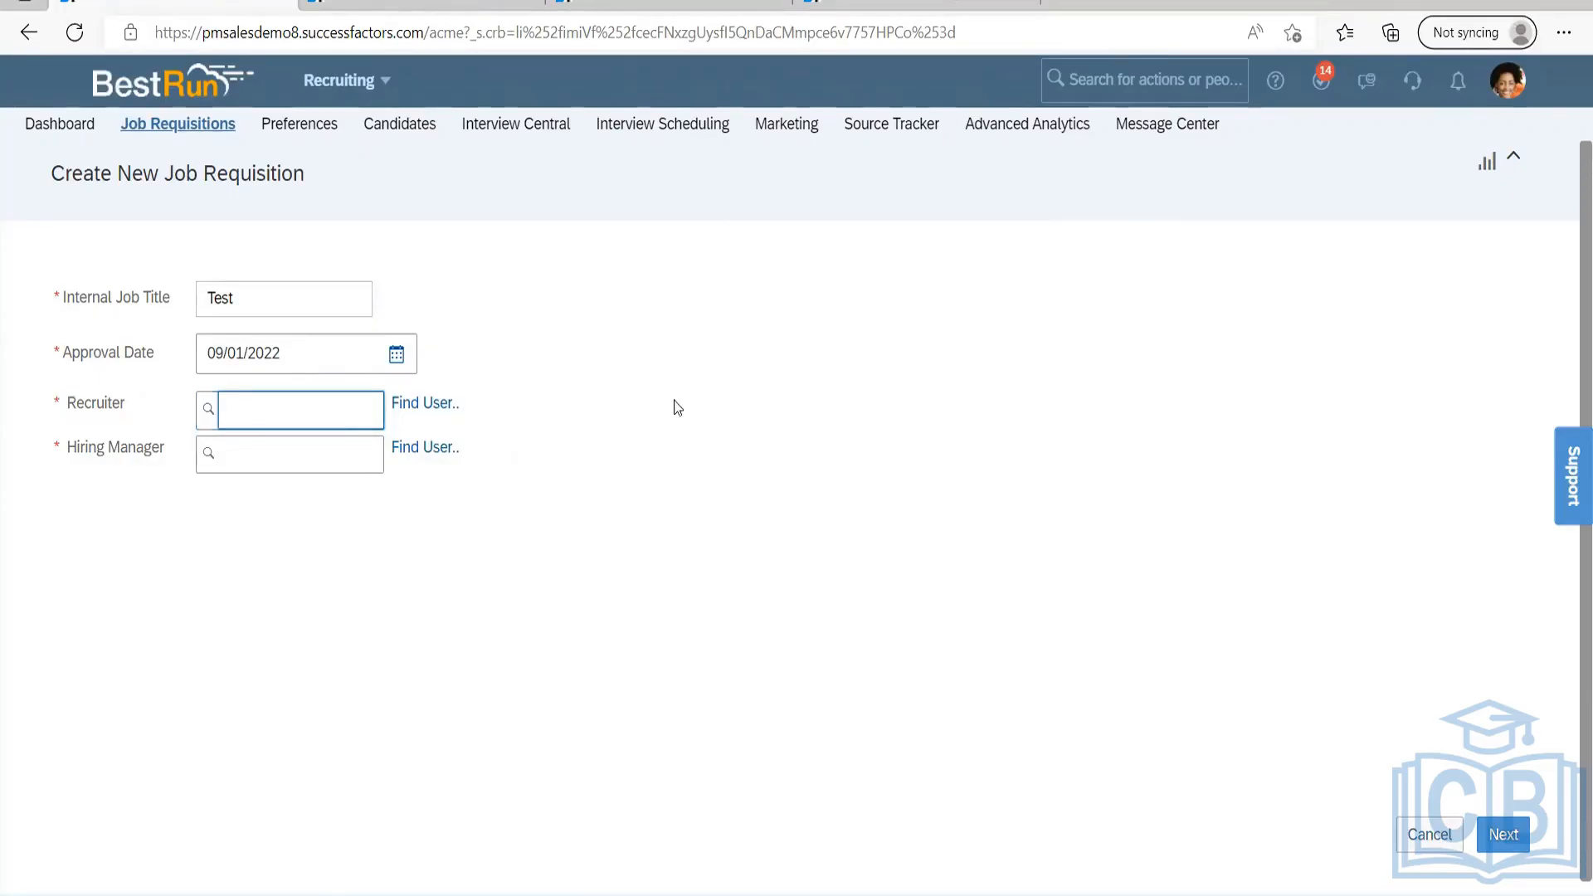
# Return to the Notepad notes and place the cursor on an empty line below "Header and Footer in JD".
pyautogui.hotkey('alt', 'Tab')
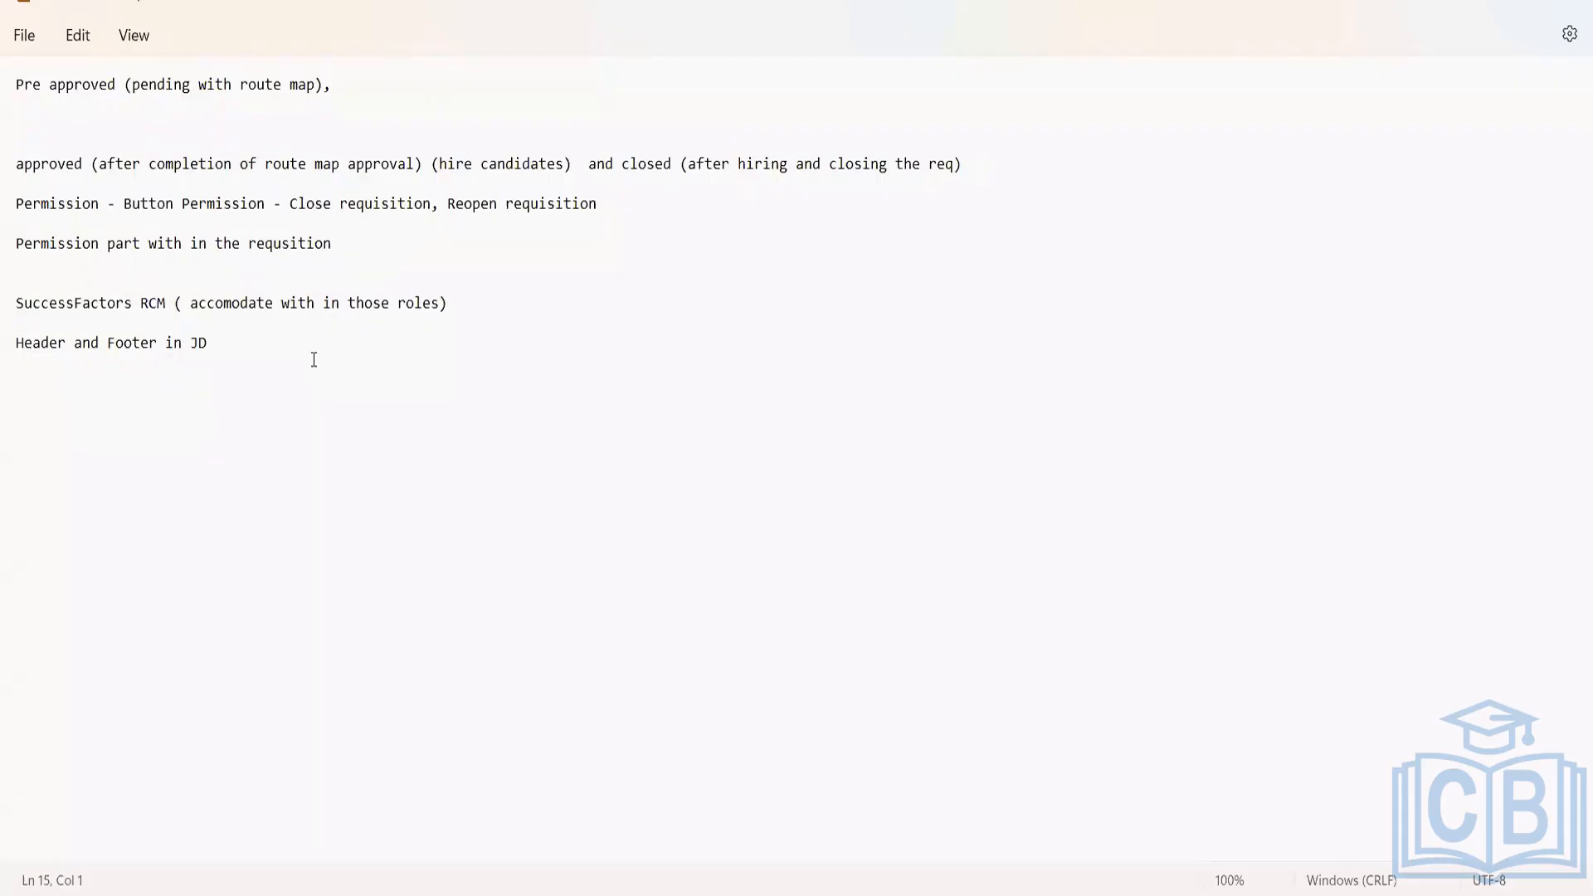
pyautogui.moveTo(310, 381); pyautogui.dragTo(8, 70)
pyautogui.click(211, 400)
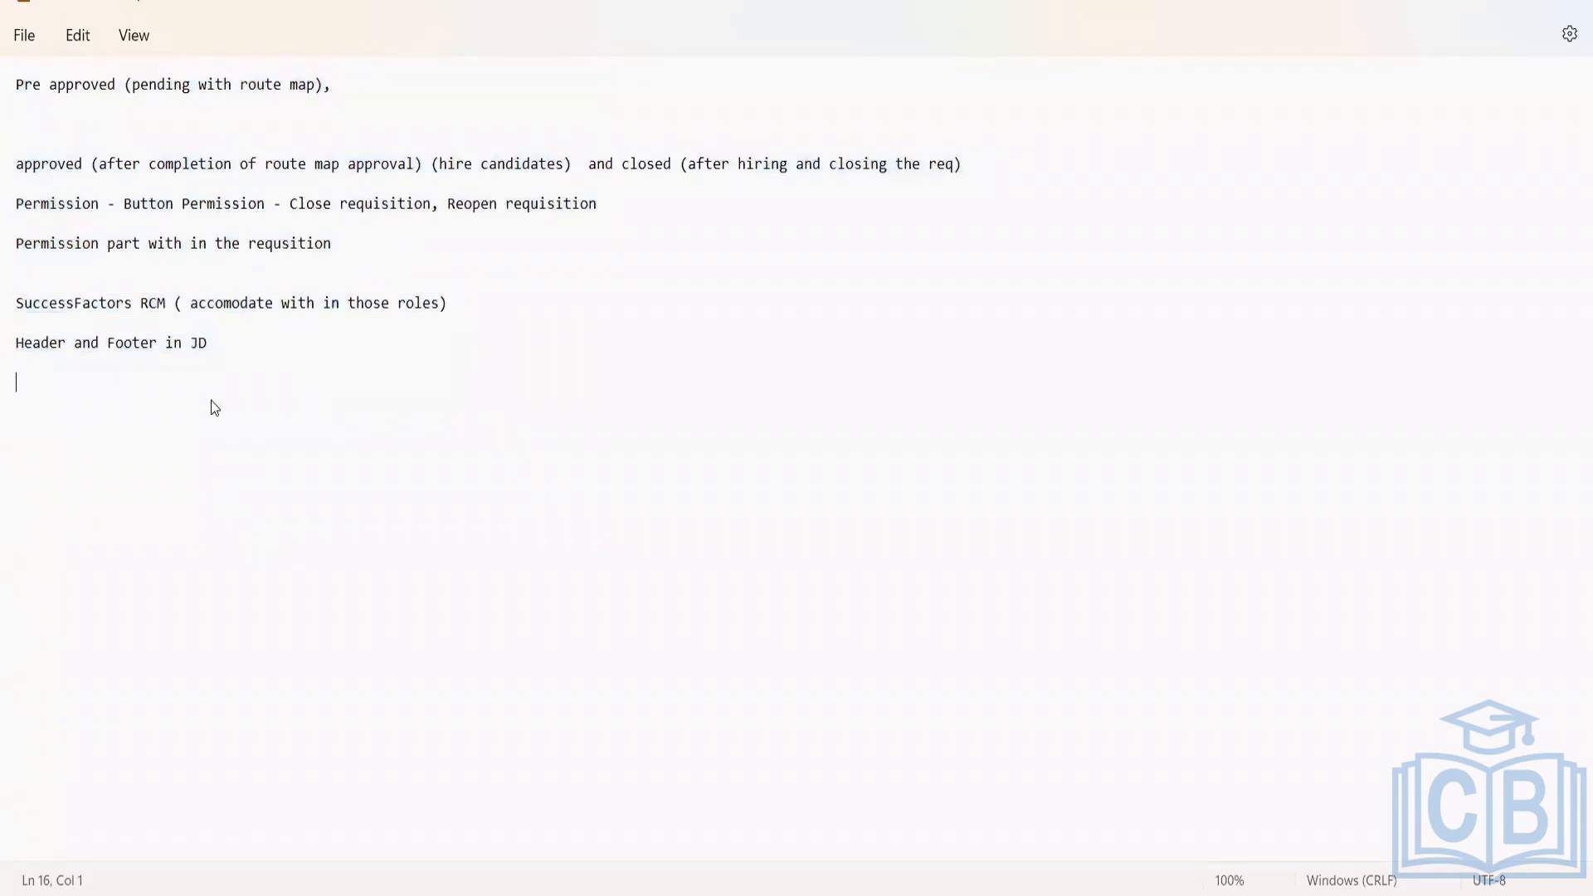